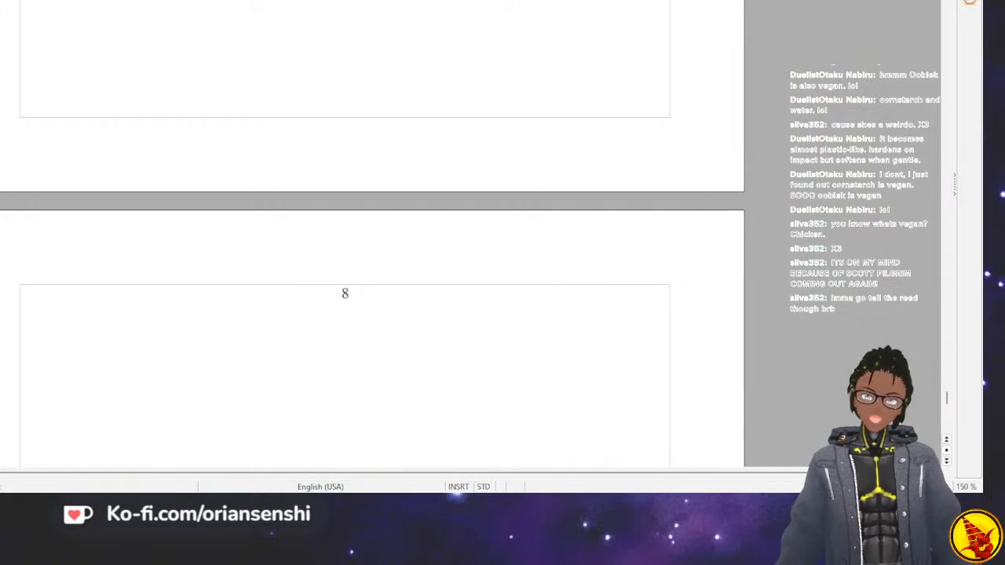
# Look back from the empty chapter 8 page through chapter 7 to the breakfast scene with the grandmother.
pyautogui.scroll(-3, 373, 236)
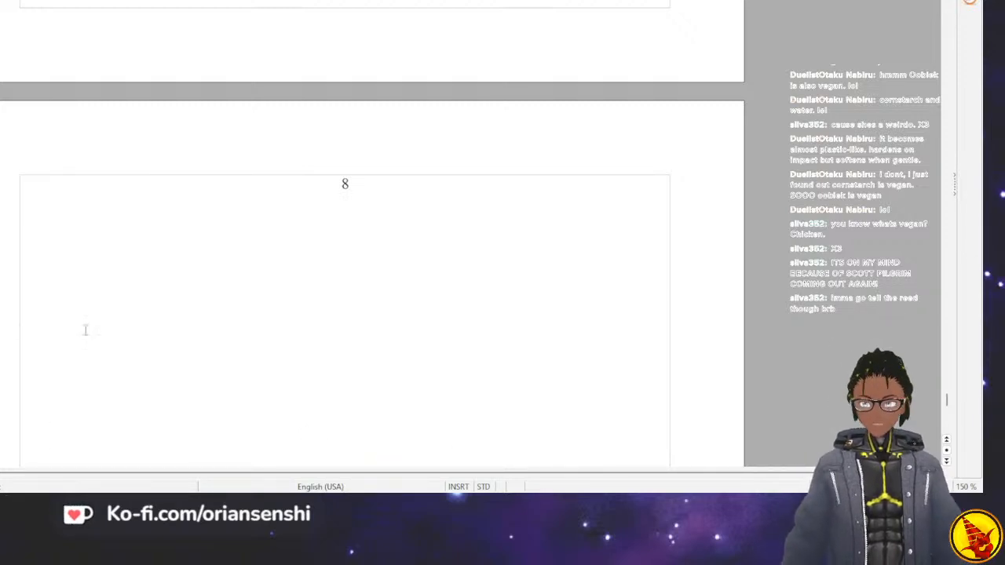
pyautogui.scroll(10, 89, 324)
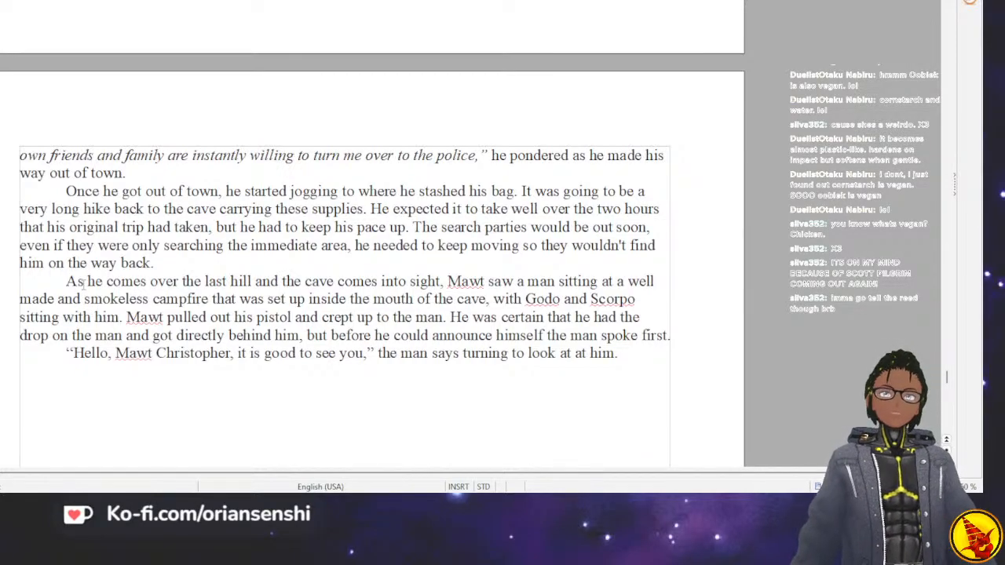
pyautogui.scroll(15, 83, 282)
pyautogui.scroll(8, 83, 281)
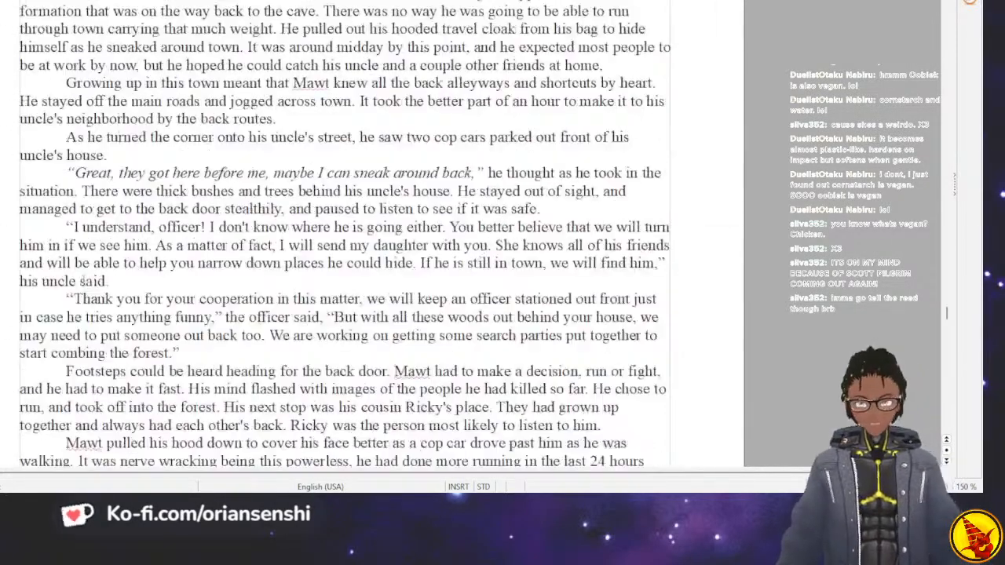
pyautogui.scroll(6, 84, 281)
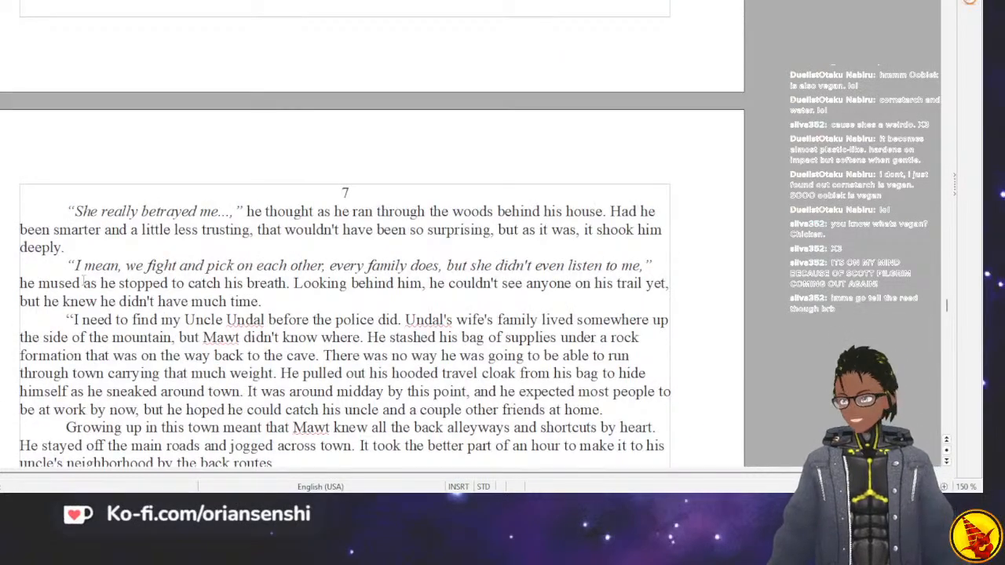
pyautogui.scroll(3, 94, 260)
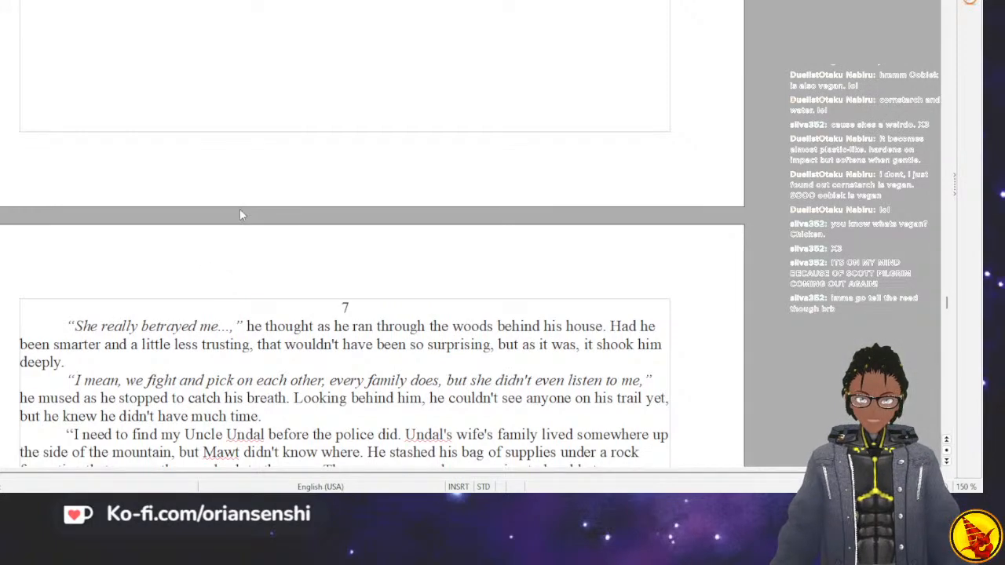
pyautogui.scroll(15, 239, 212)
pyautogui.scroll(10, 238, 205)
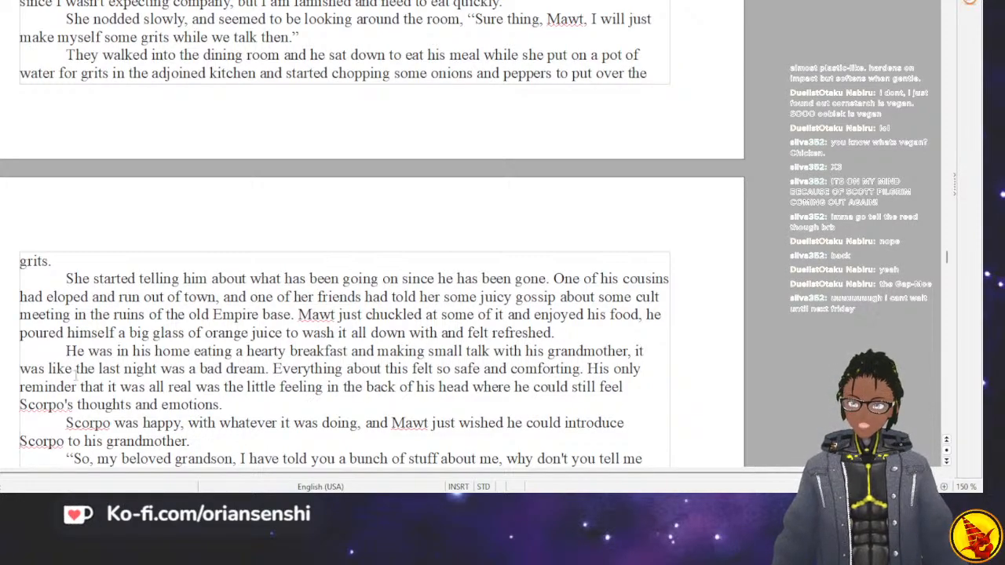
# Check the chapter 7 passage after the cousin's betrayal, and return to the breakfast and argument scene with the grandmother.
pyautogui.scroll(-20, 74, 372)
pyautogui.scroll(-10, 69, 366)
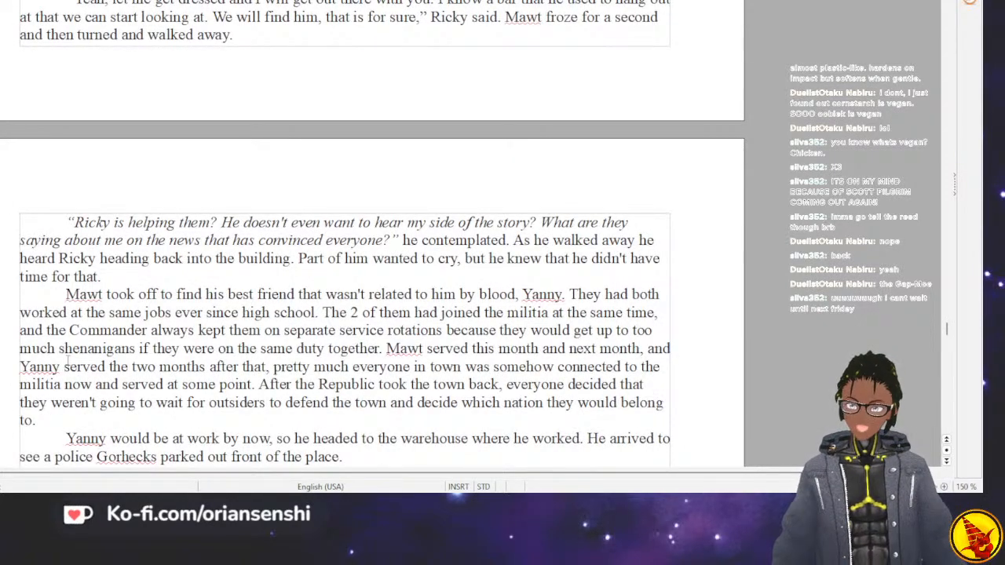
pyautogui.scroll(20, 67, 360)
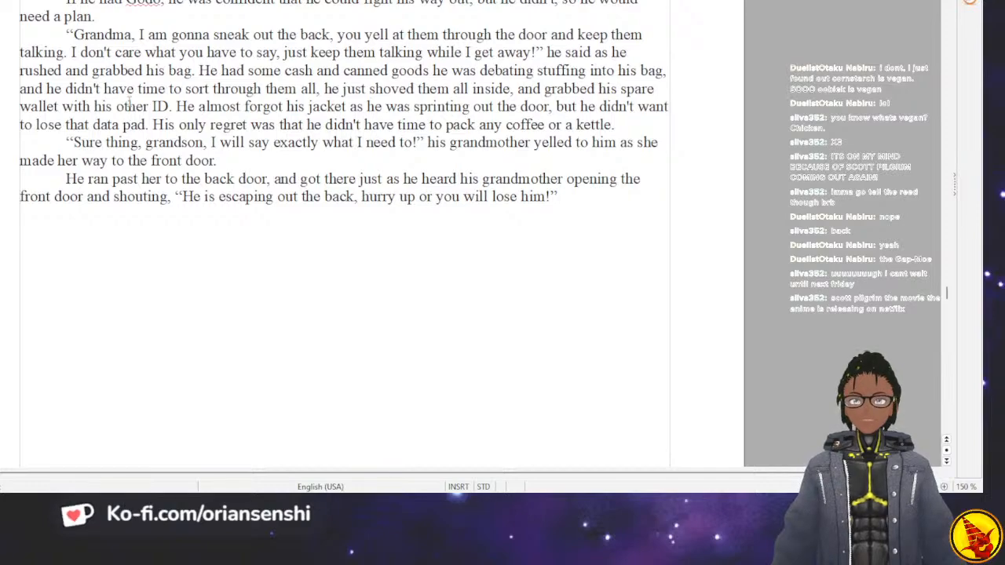
pyautogui.scroll(8, 129, 106)
pyautogui.scroll(7, 129, 101)
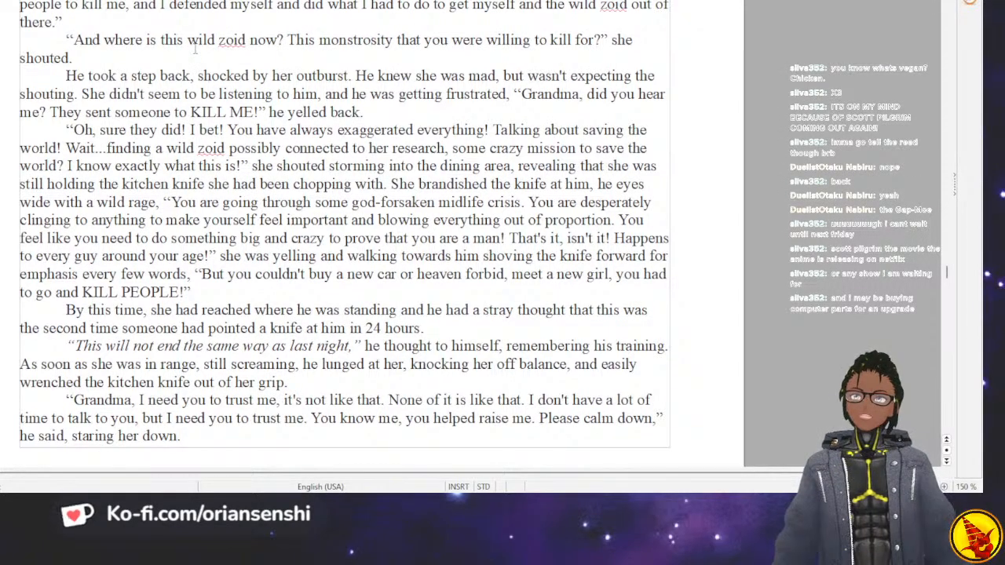
pyautogui.scroll(6, 194, 49)
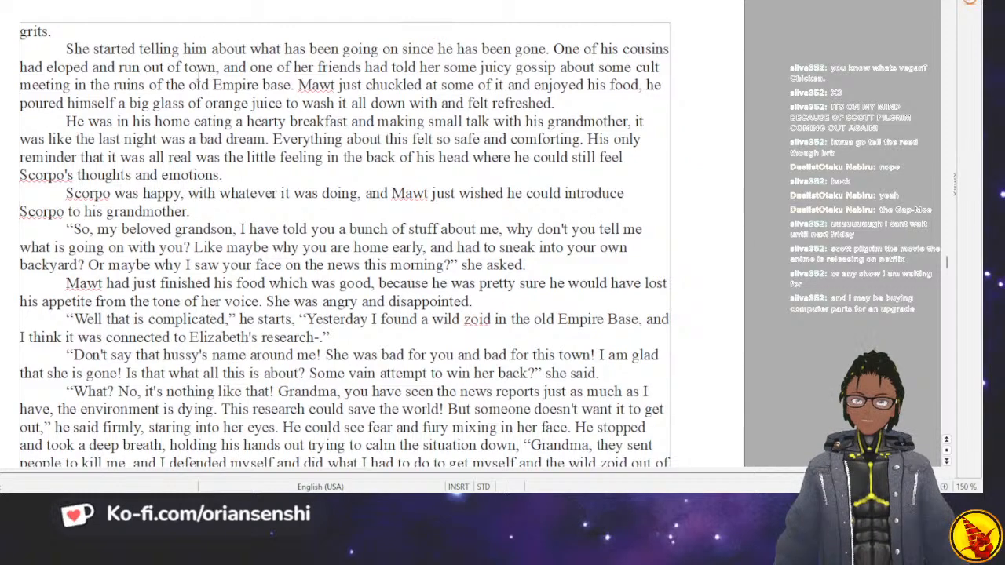
pyautogui.scroll(5, 151, 75)
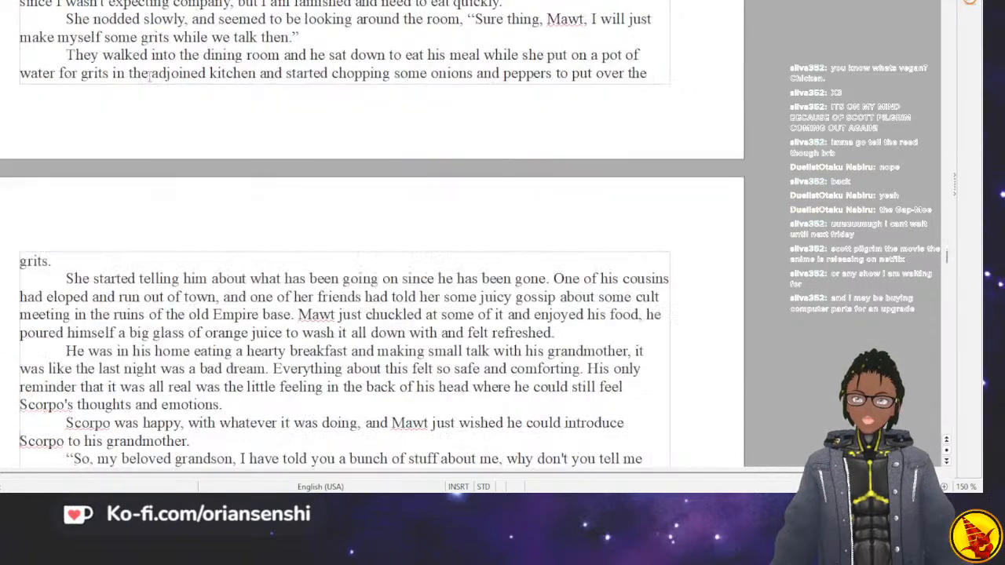
# Reread the argument with the grandmother through the police arriving at the house.
pyautogui.scroll(-2, 150, 75)
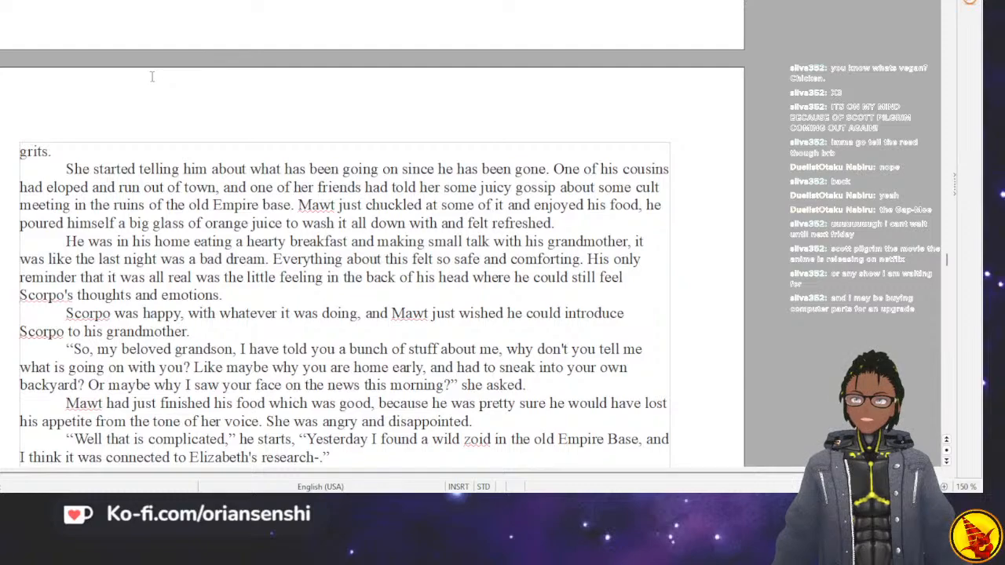
pyautogui.scroll(-2, 153, 76)
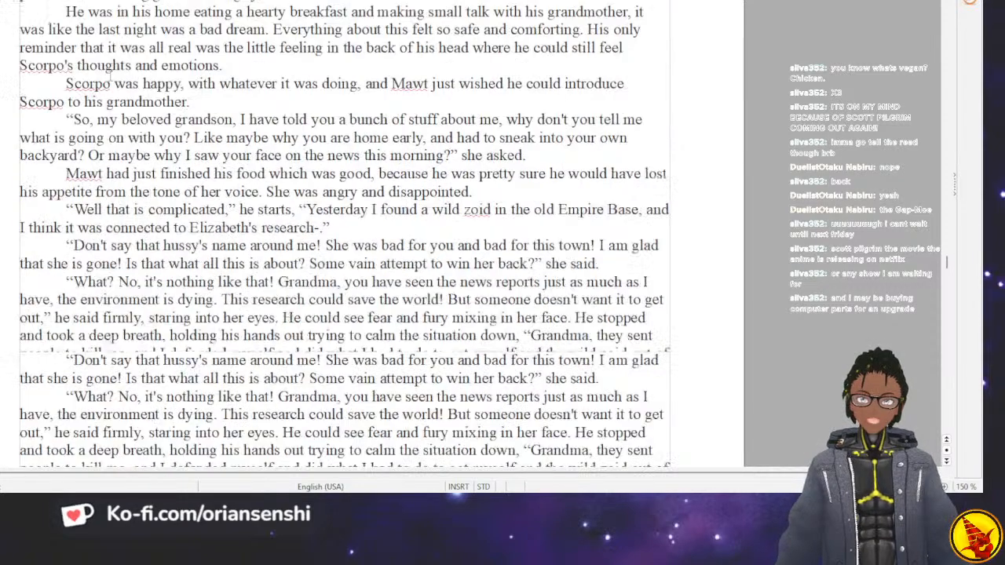
pyautogui.scroll(-10, 344, 251)
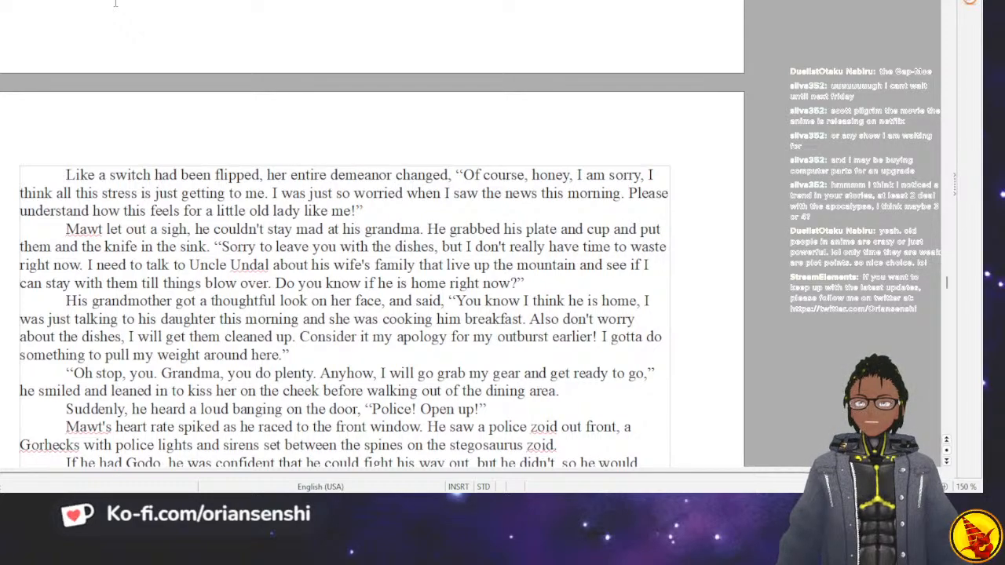
# Reread chapter 7 from the escape through the woods to the cousin siding with the police.
pyautogui.scroll(-10, 115, 4)
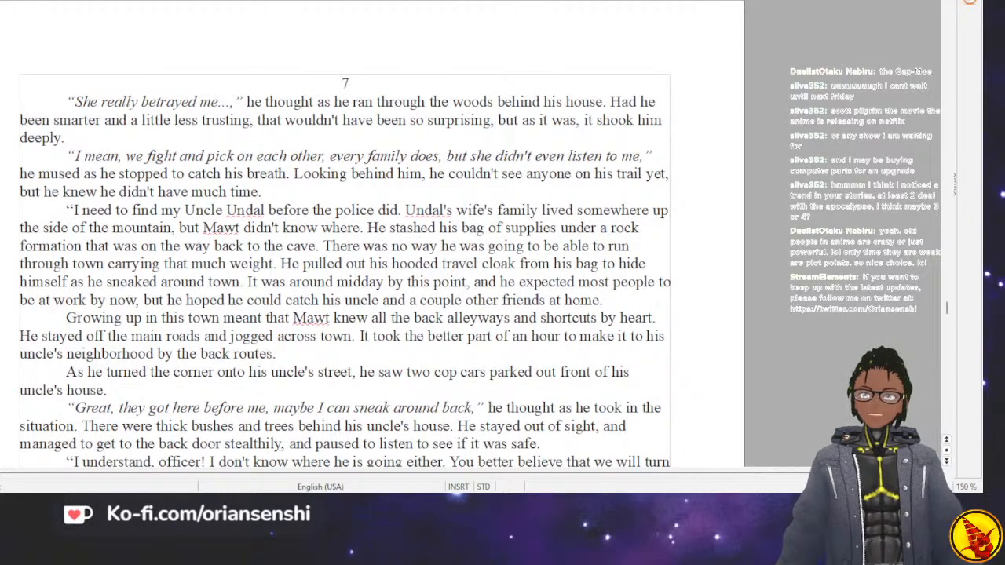
pyautogui.scroll(-4, 32, 63)
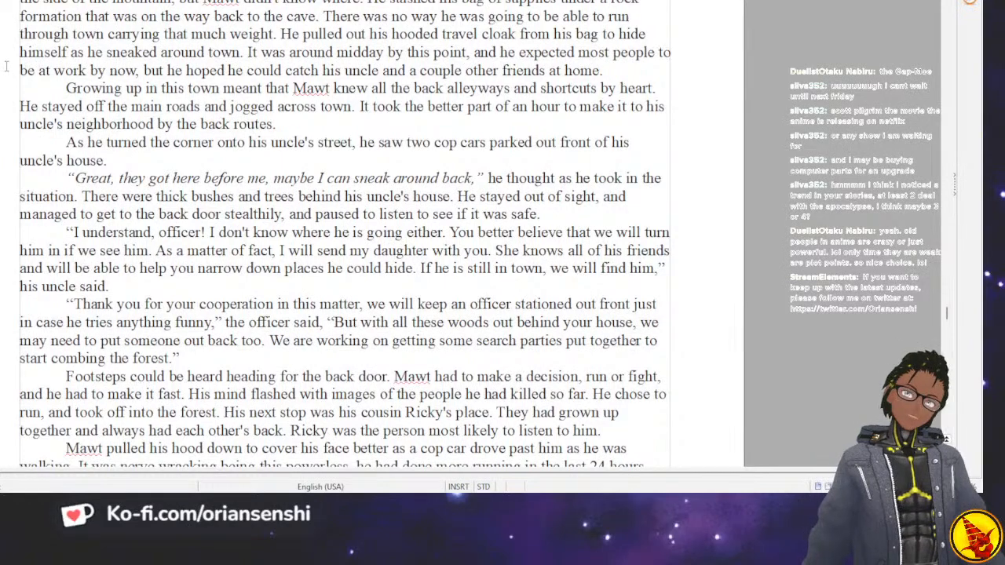
pyautogui.scroll(-4, 112, 59)
pyautogui.scroll(-2, 112, 59)
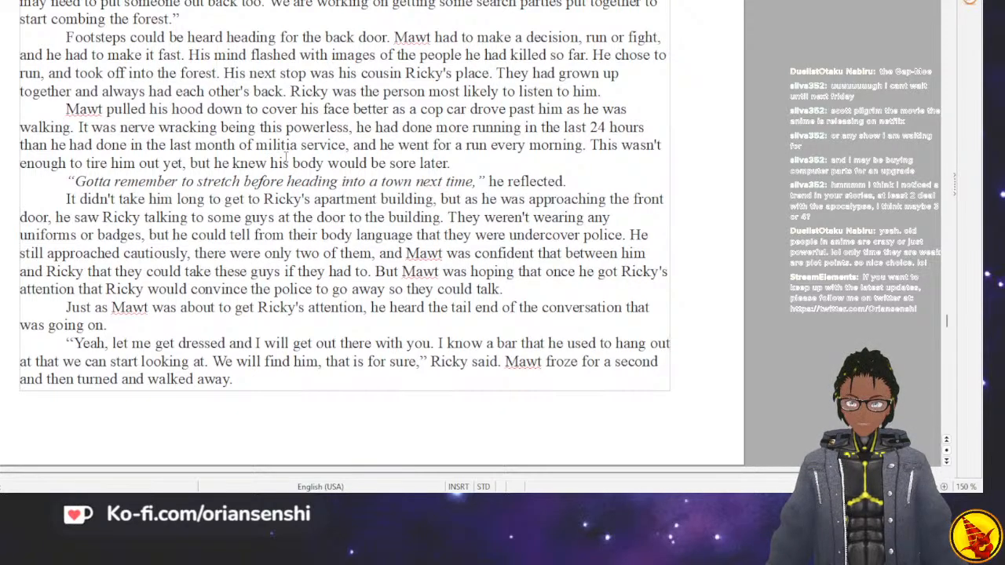
pyautogui.scroll(-3, 286, 157)
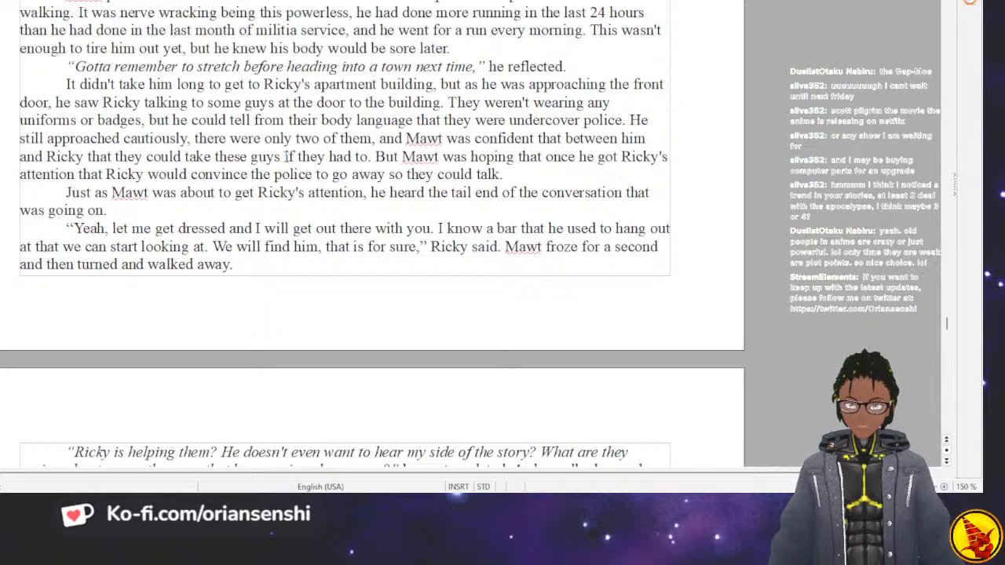
pyautogui.scroll(-3, 287, 156)
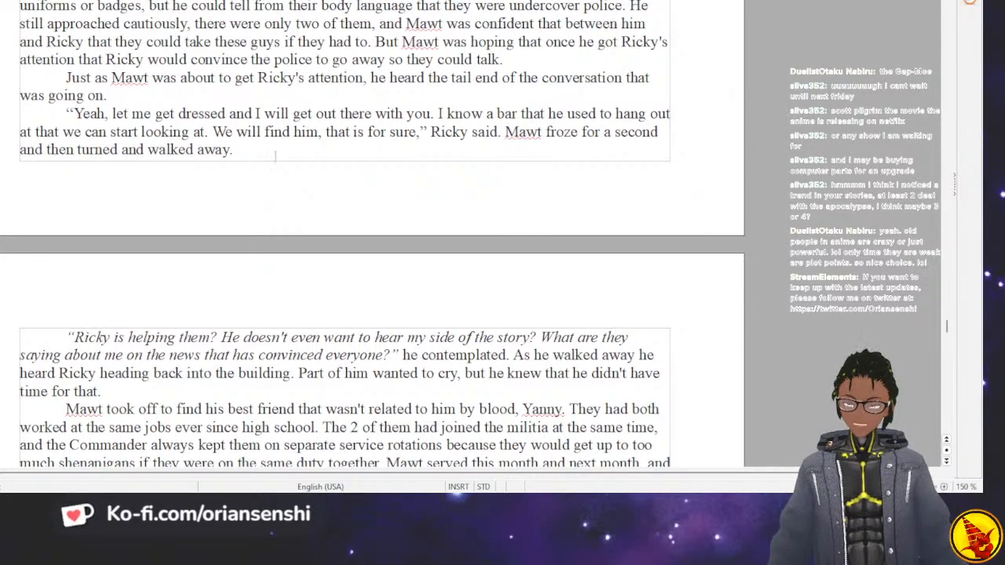
pyautogui.scroll(-3, 286, 157)
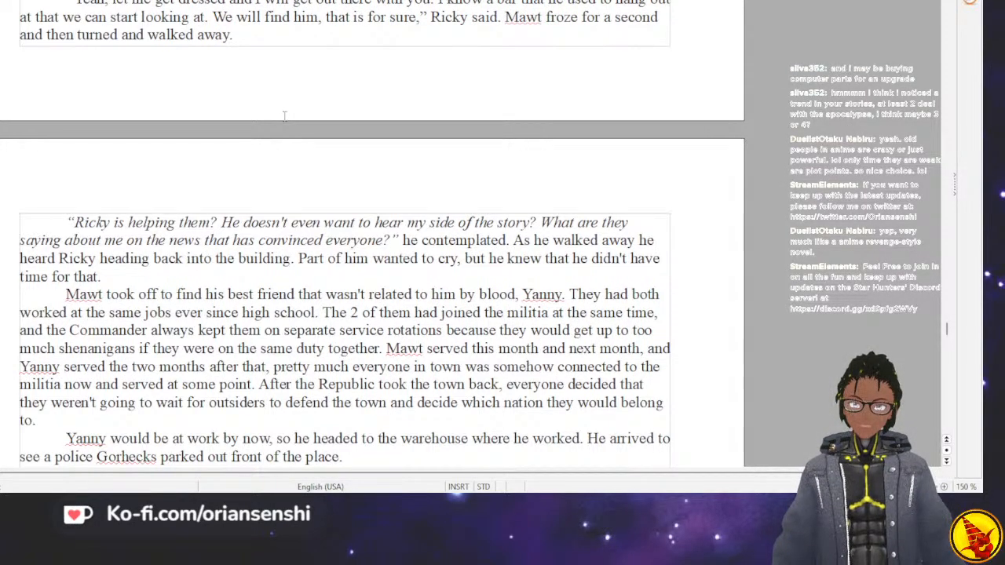
# Reread the warehouse scene in which the best friend helps the police officer search the trucks.
pyautogui.scroll(-3, 285, 115)
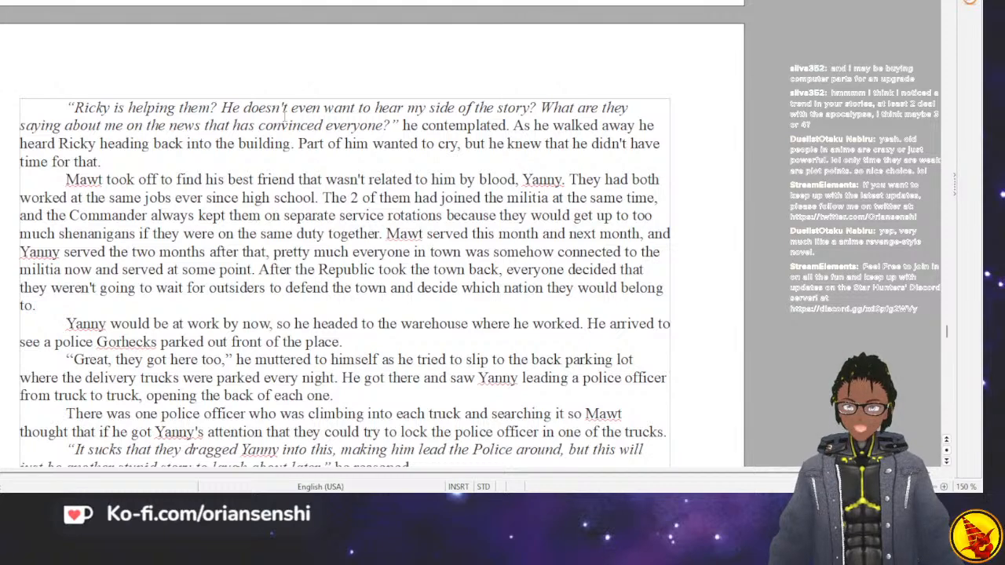
pyautogui.scroll(-3, 291, 112)
pyautogui.scroll(-3, 294, 108)
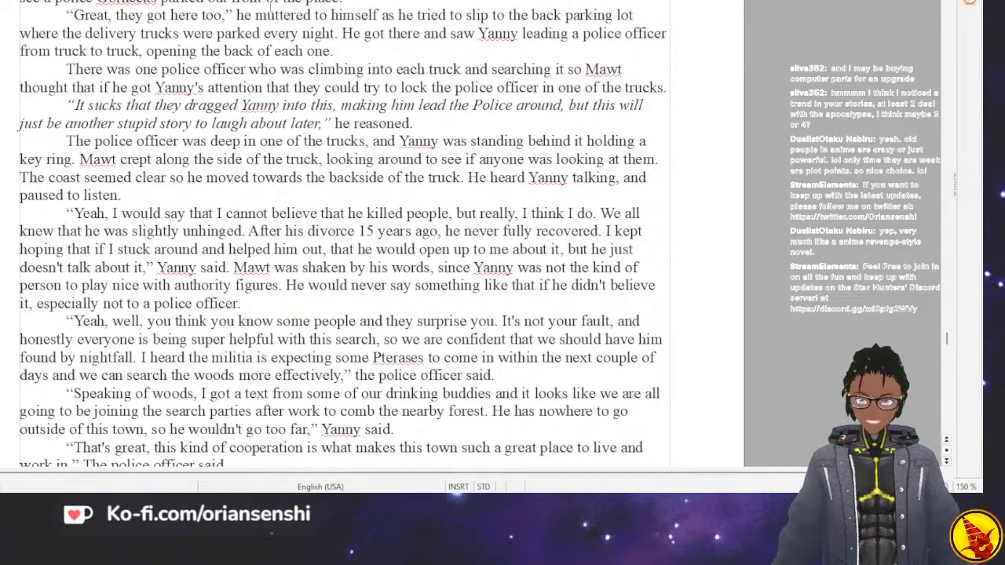
pyautogui.scroll(-4, 270, 7)
pyautogui.scroll(-2, 341, 204)
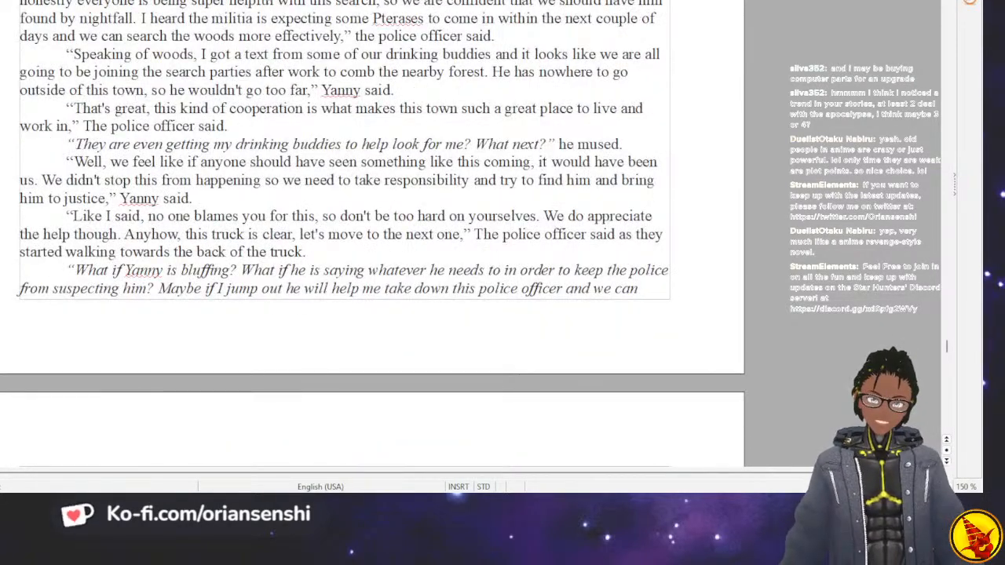
pyautogui.scroll(-15, 341, 236)
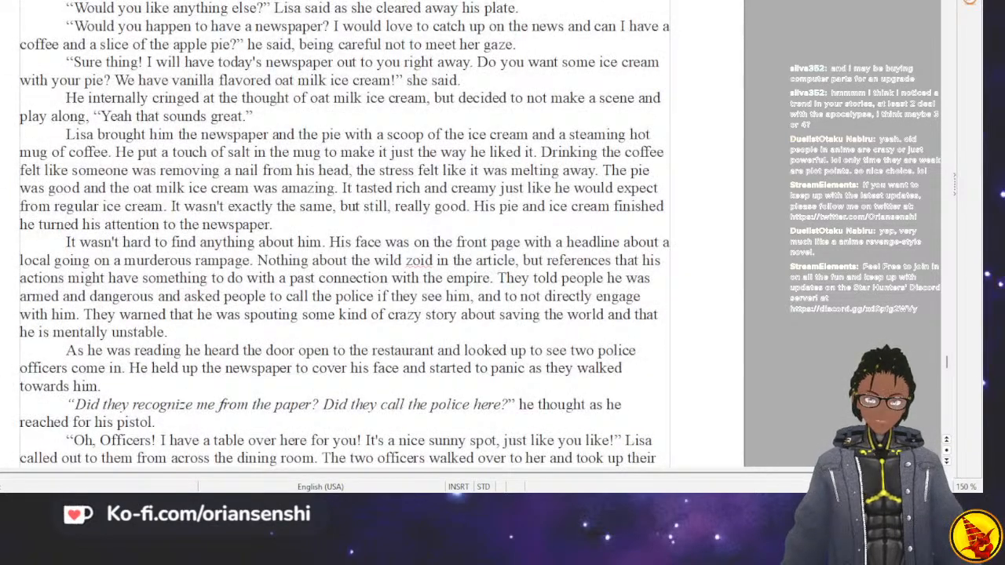
# Select the paragraph about stopping at the new vegan bistro, from "Eventually" to "recognized.".
pyautogui.scroll(2, 341, 235)
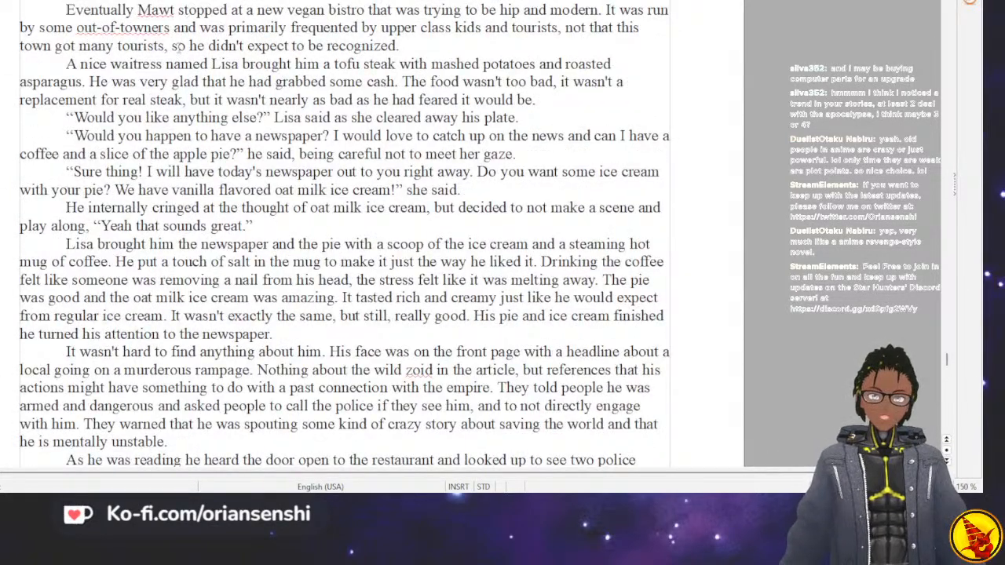
pyautogui.moveTo(61, 9); pyautogui.dragTo(214, 304)
pyautogui.scroll(5, 214, 306)
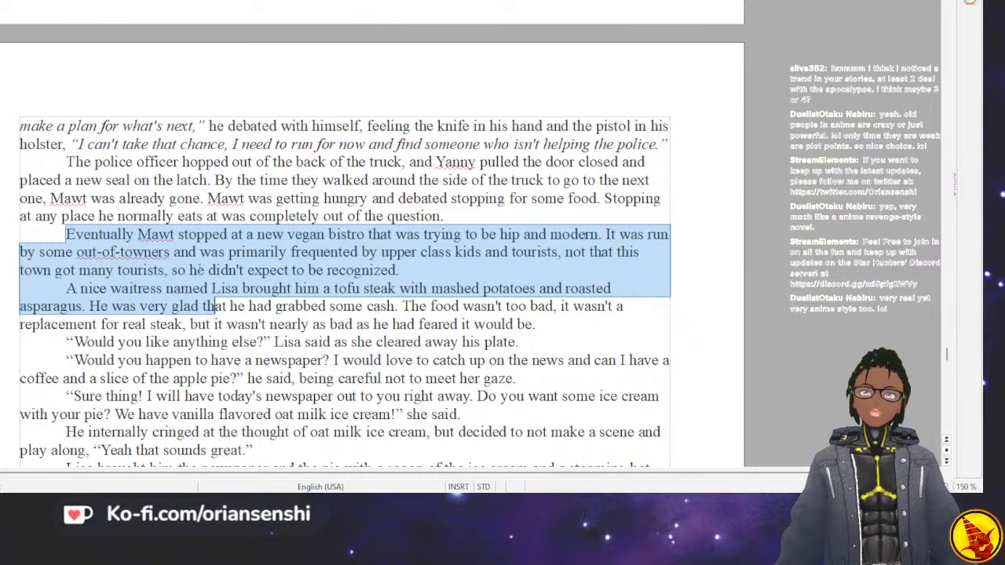
pyautogui.click(405, 271)
pyautogui.moveTo(405, 271); pyautogui.dragTo(65, 234)
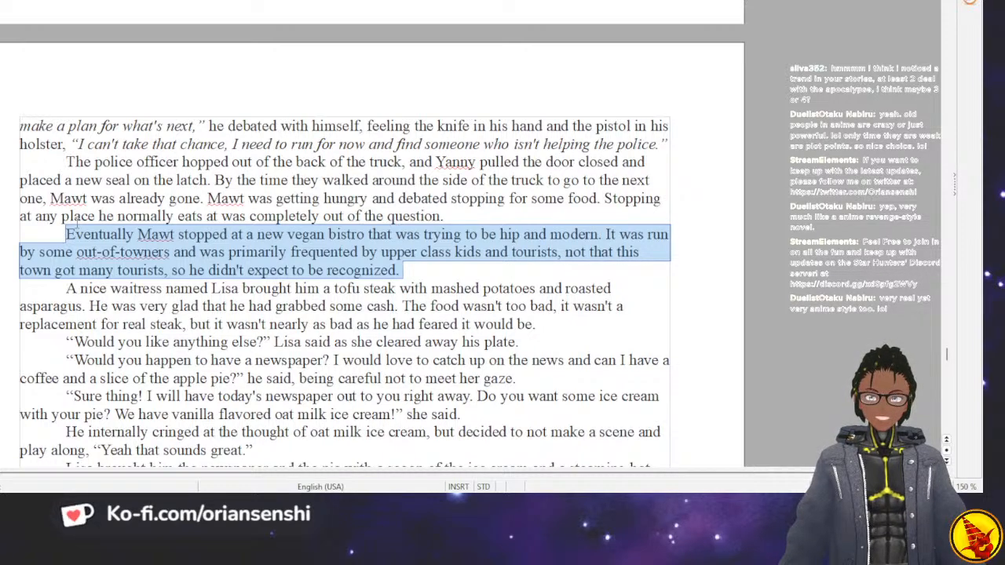
# Reread the rest of the bistro scene and the return to the cave at the end of chapter 7.
pyautogui.scroll(-5, 92, 233)
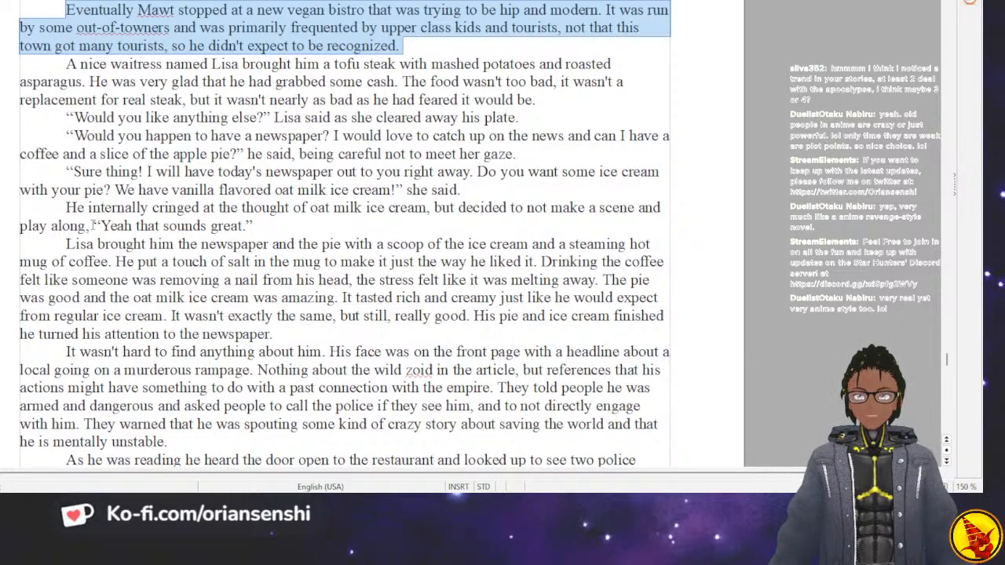
pyautogui.scroll(-2, 231, 265)
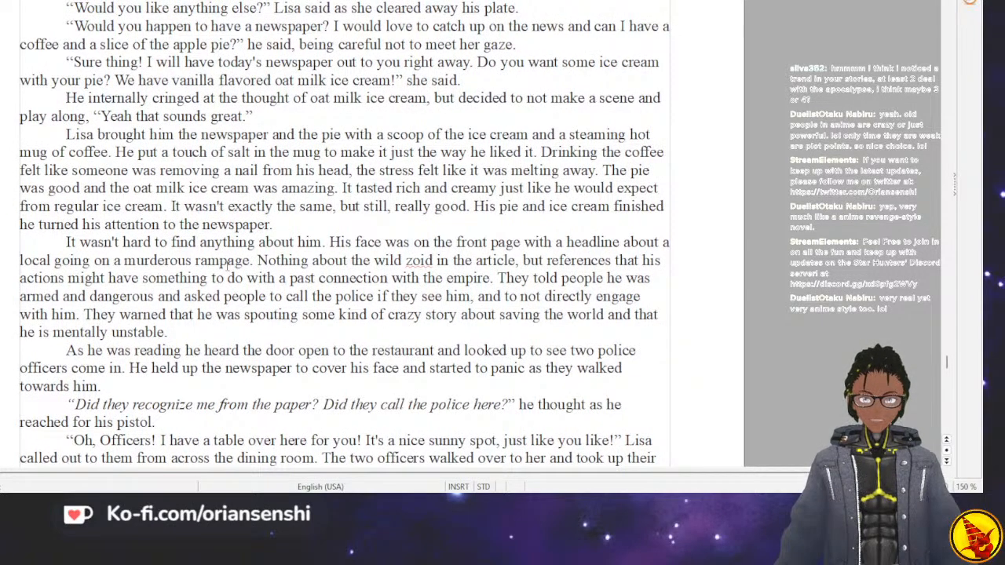
pyautogui.scroll(-2, 227, 267)
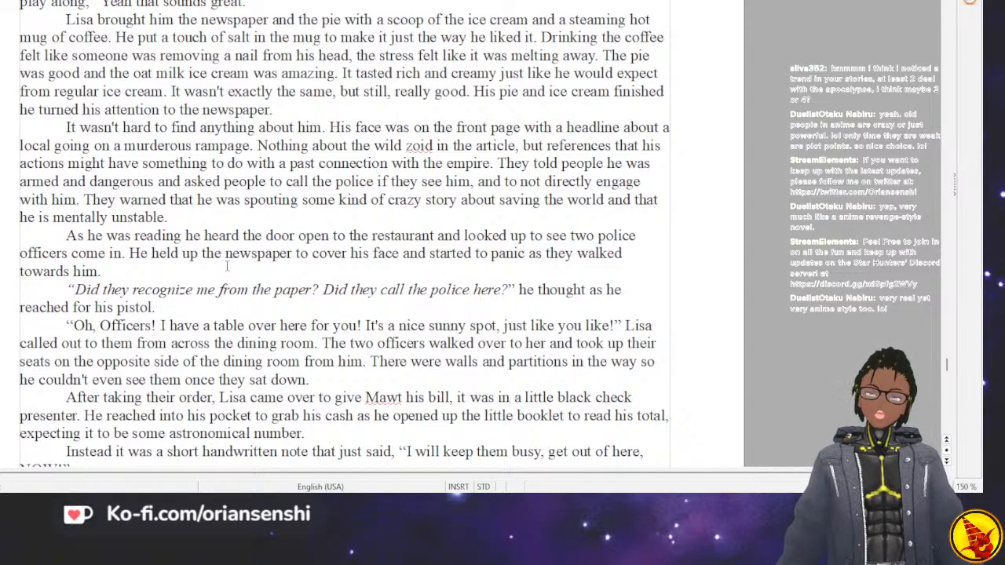
pyautogui.scroll(-6, 227, 267)
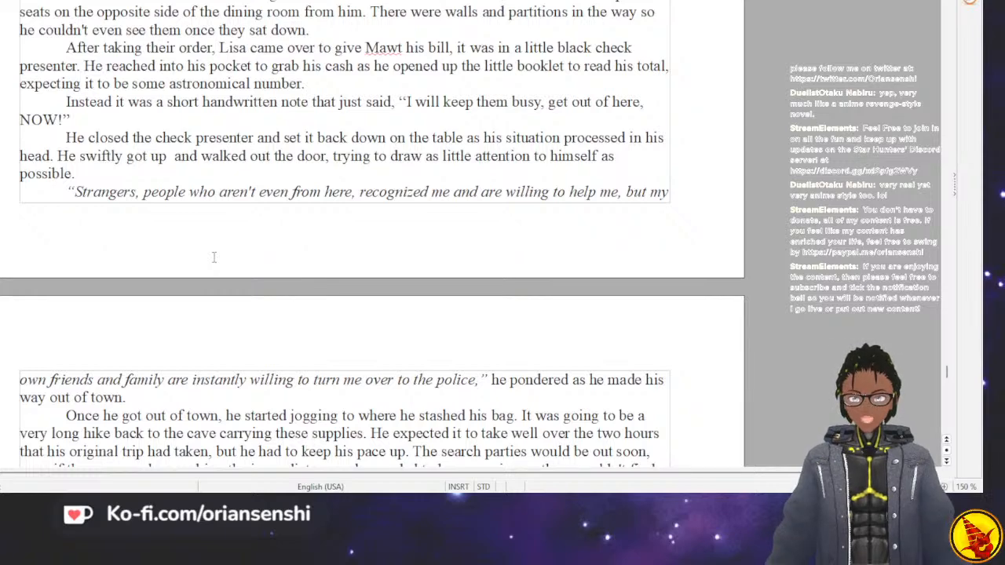
pyautogui.scroll(-5, 213, 257)
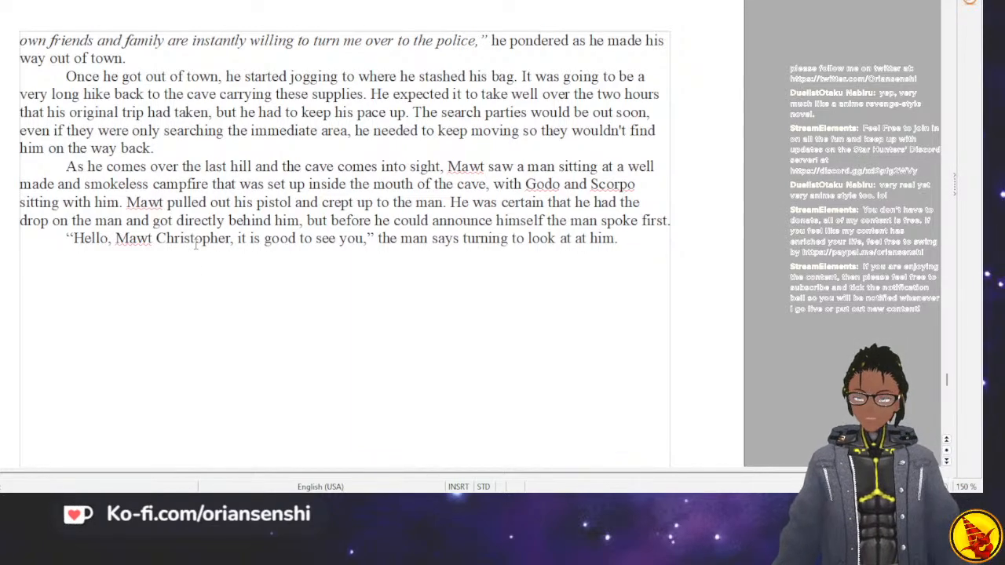
# Place the text cursor on the first line below the chapter 8 heading.
pyautogui.scroll(-15, 196, 244)
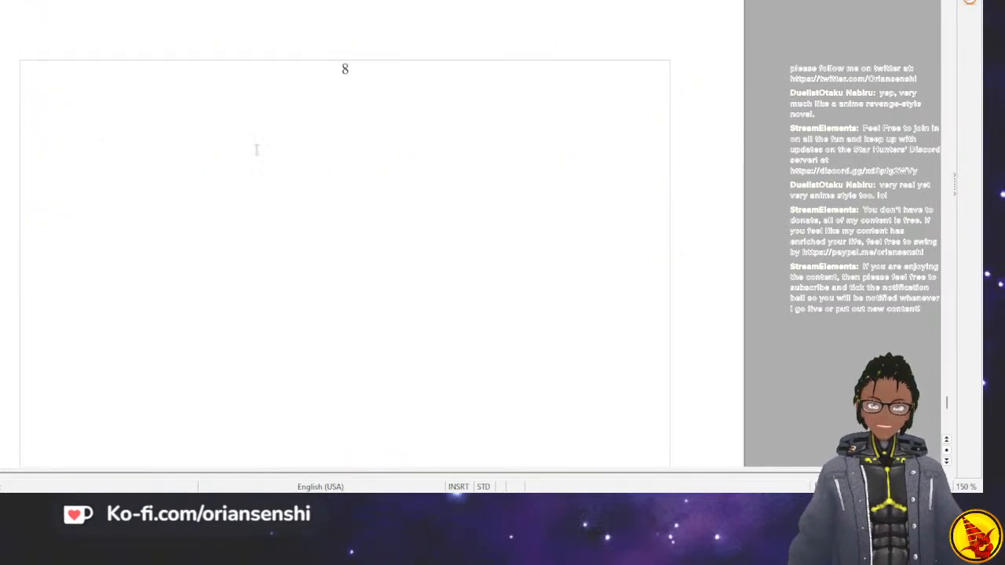
pyautogui.click(269, 124)
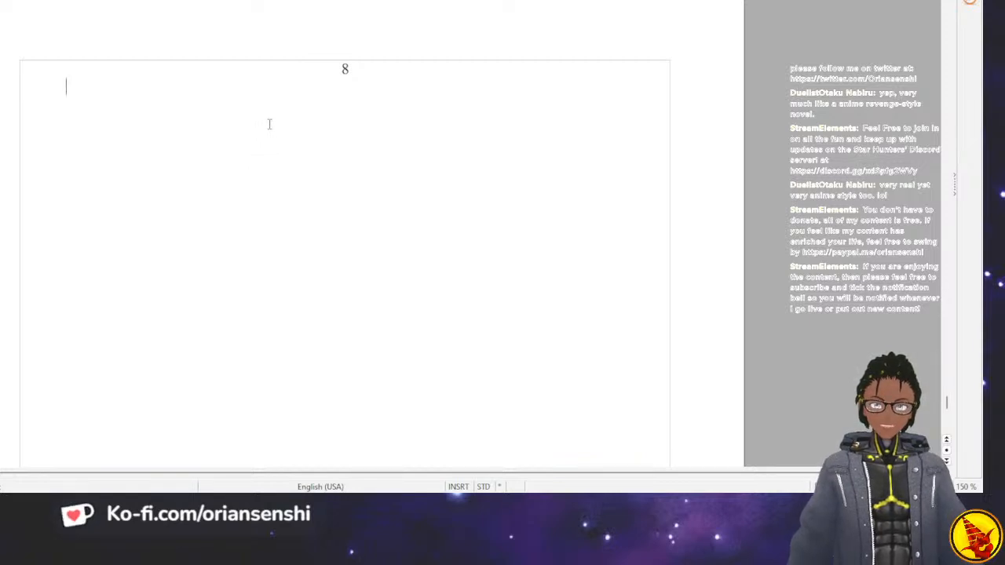
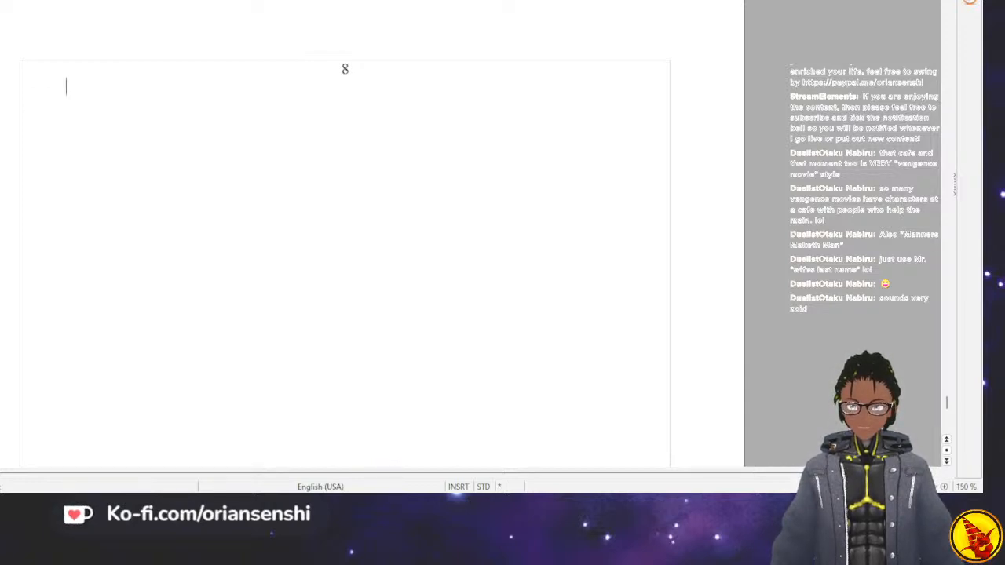
pyautogui.write('WHo')
pyautogui.press('BackSpace')
pyautogui.press('BackSpace')
pyautogui.write('ho')
pyautogui.press('BackSpace')
pyautogui.write('ho')
pyautogui.press('BackSpace')
pyautogui.press('BackSpace')
pyautogui.press('BackSpace')
# Open chapter 8 with the line of dialogue “Who are you, and how do you know me?”.
pyautogui.write('"wh')
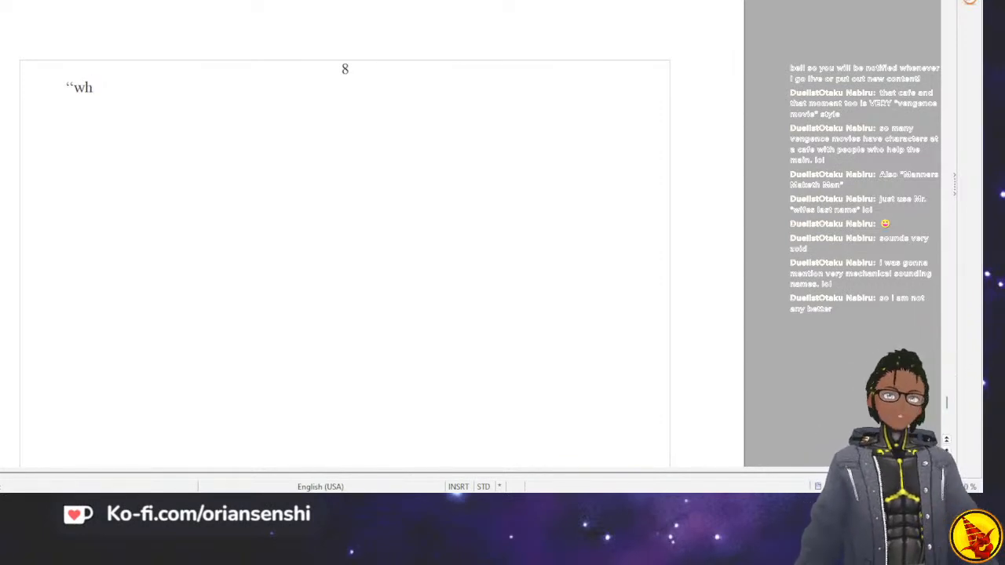
pyautogui.press('BackSpace')
pyautogui.press('BackSpace')
pyautogui.write('Who a')
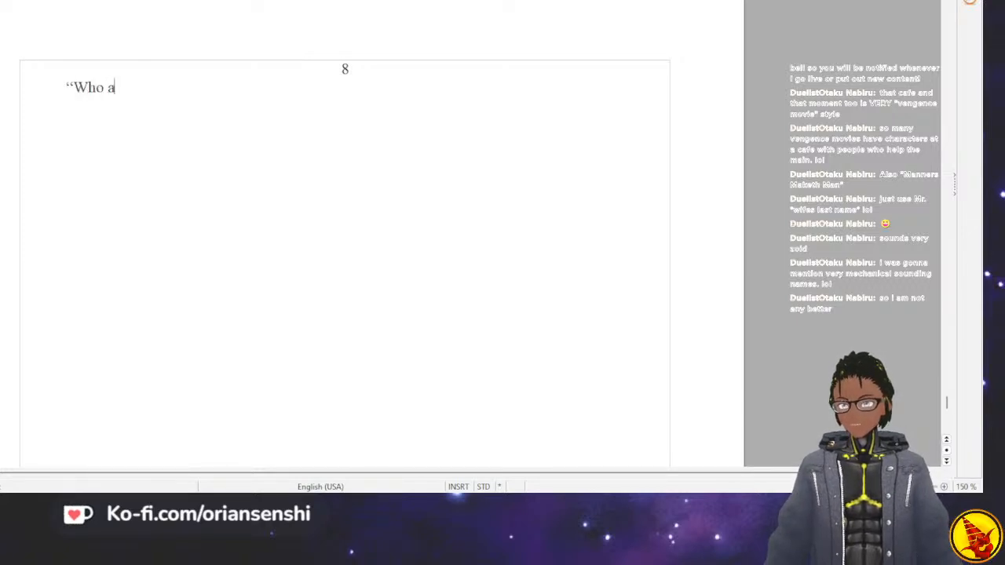
pyautogui.write('re you, and h')
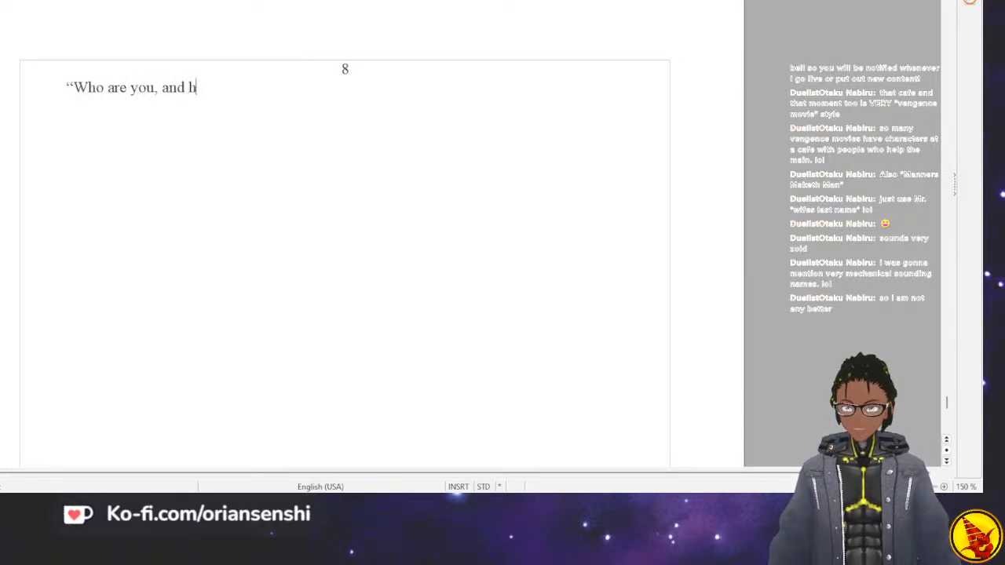
pyautogui.press('BackSpace')
pyautogui.press('BackSpace')
pyautogui.press('BackSpace')
pyautogui.write('d ho')
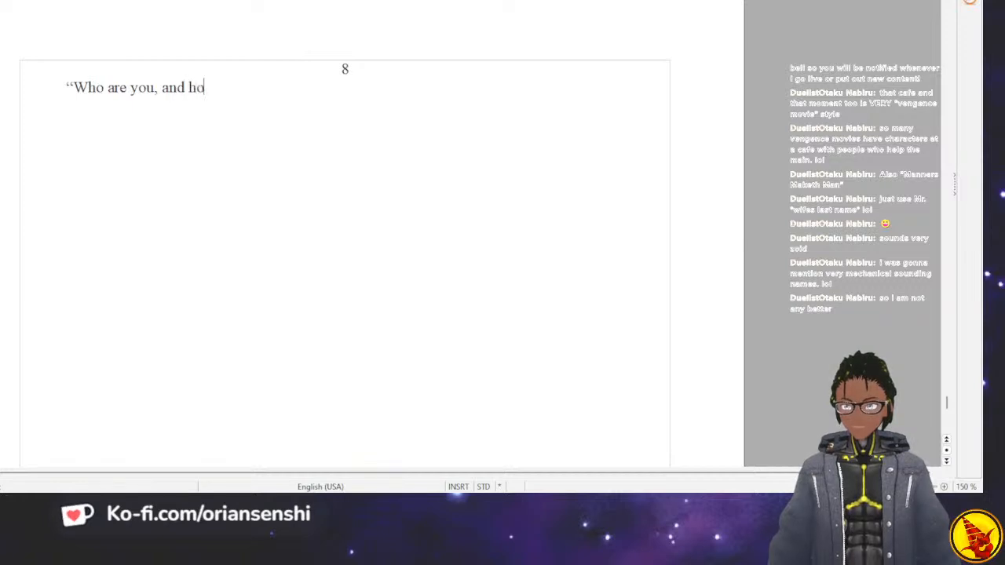
pyautogui.write('w do you know me?"')
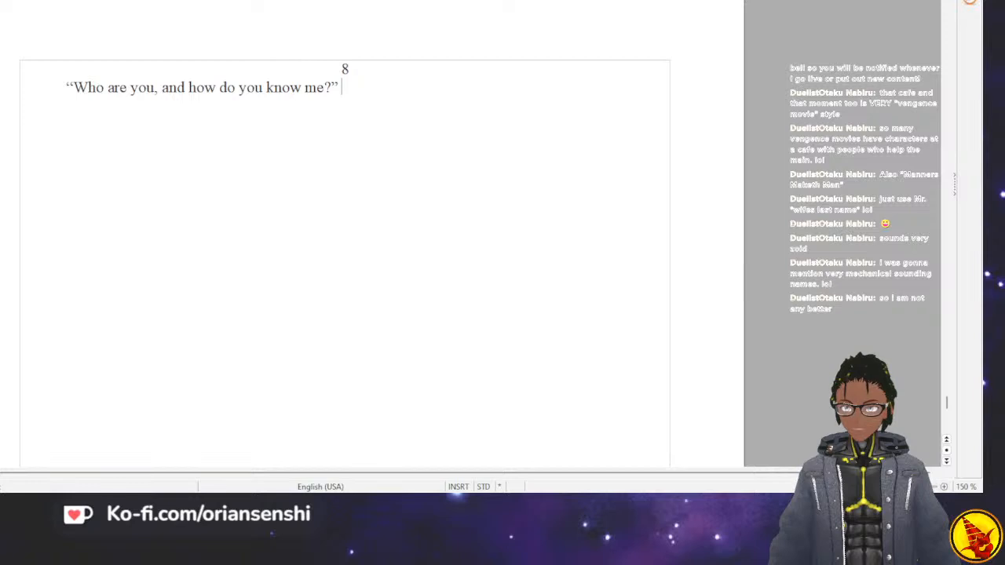
pyautogui.write(' Mawt said')
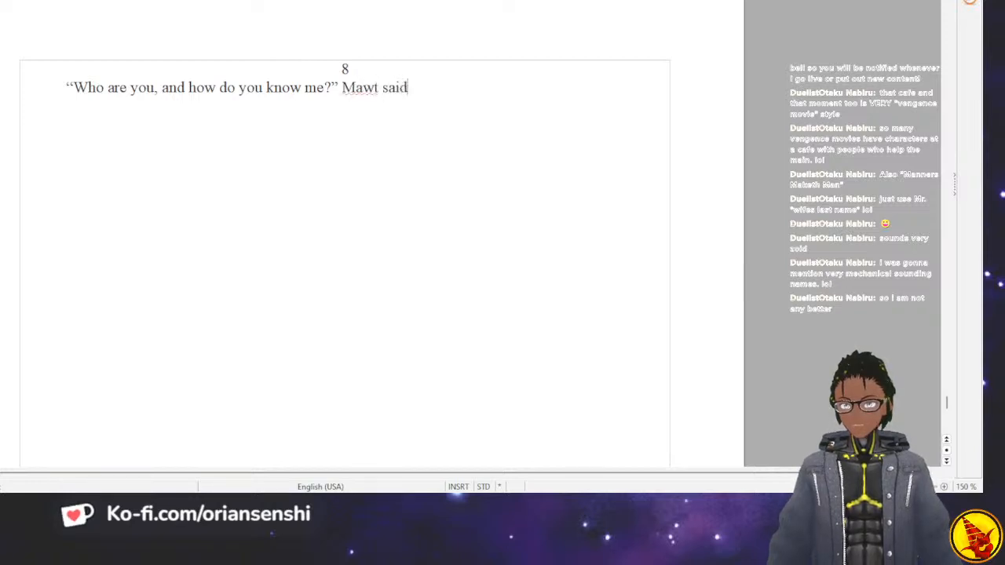
pyautogui.write(' cauti')
# Add the dialogue tag "Mawt said cautiously." after the opening question.
pyautogui.press('Return')
pyautogui.write('.')
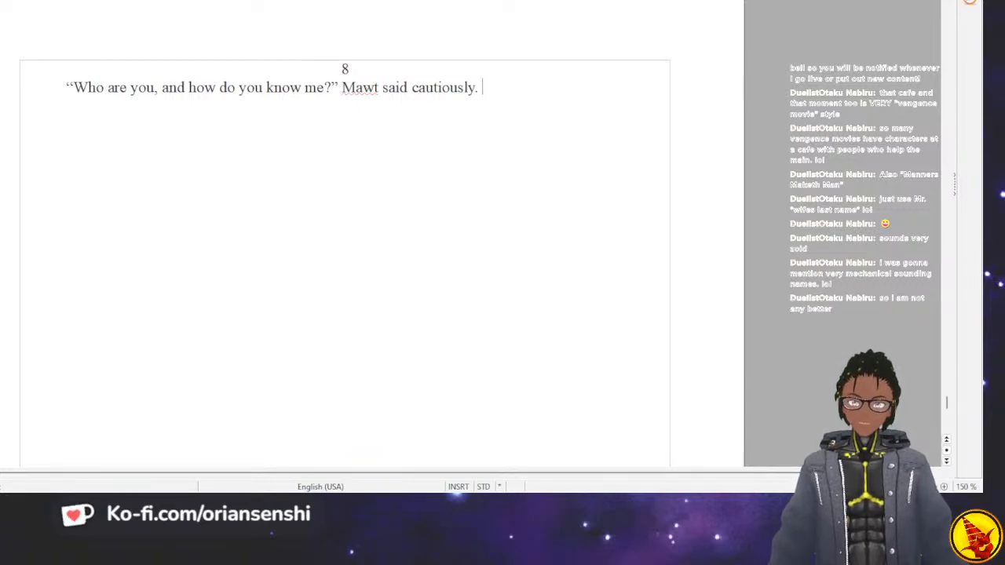
pyautogui.write(' Stepping')
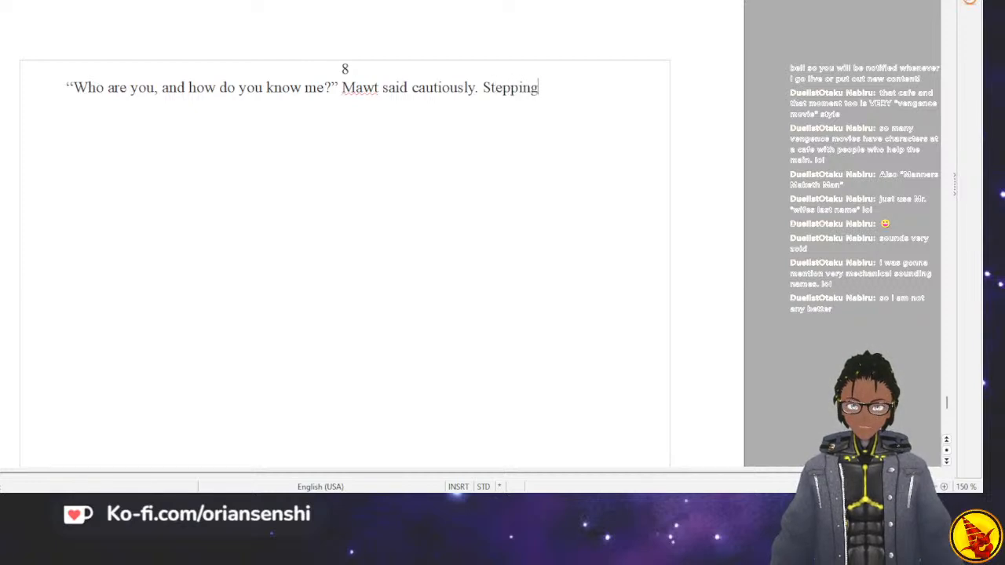
pyautogui.write(' closer')
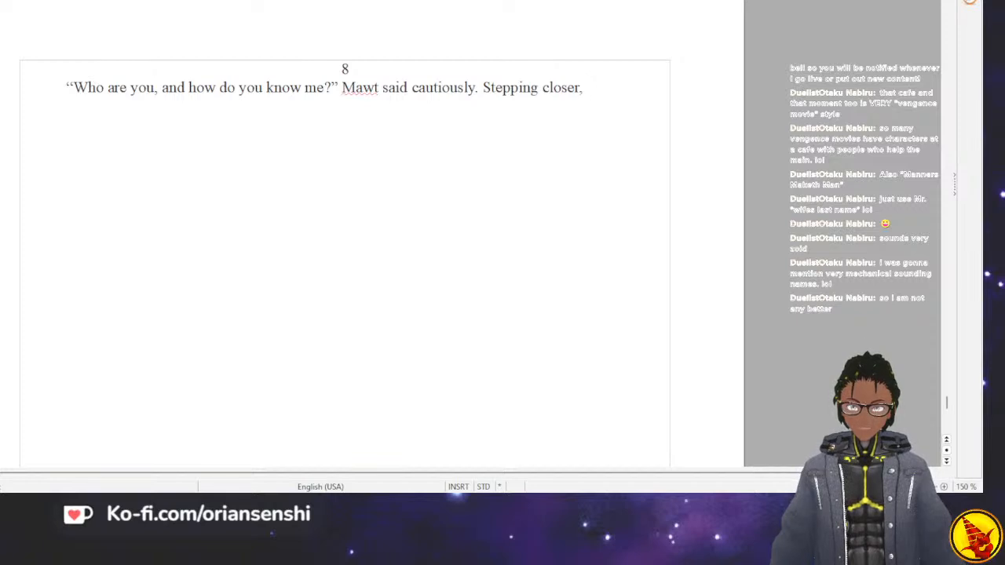
pyautogui.write(', he b')
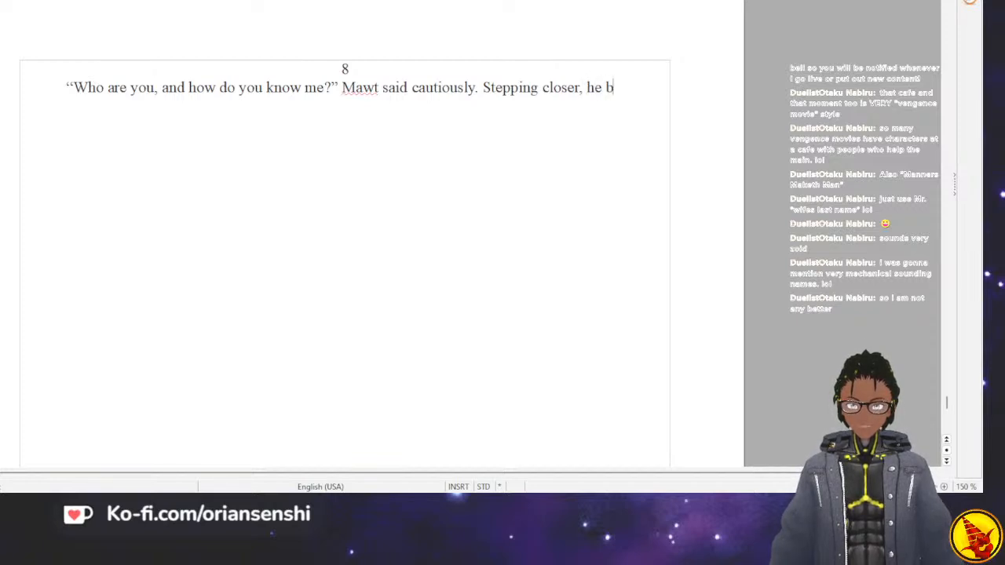
pyautogui.write('rought the gun')
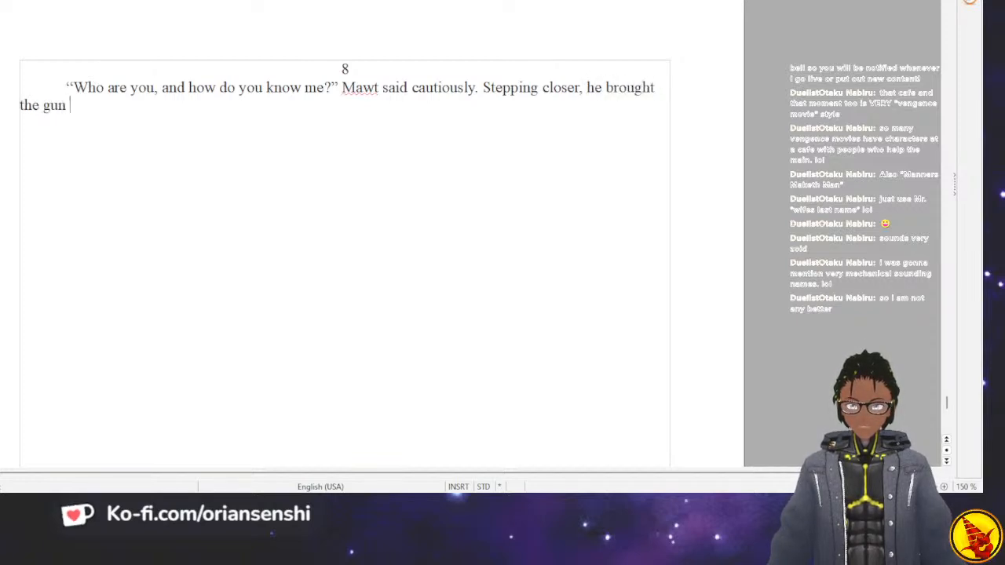
pyautogui.write(' directly ')
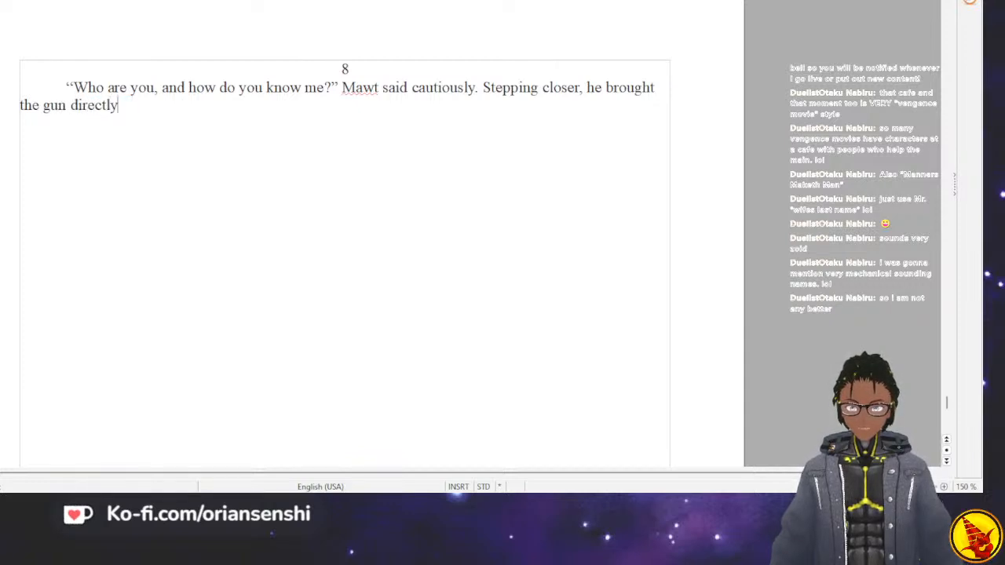
pyautogui.write('betw')
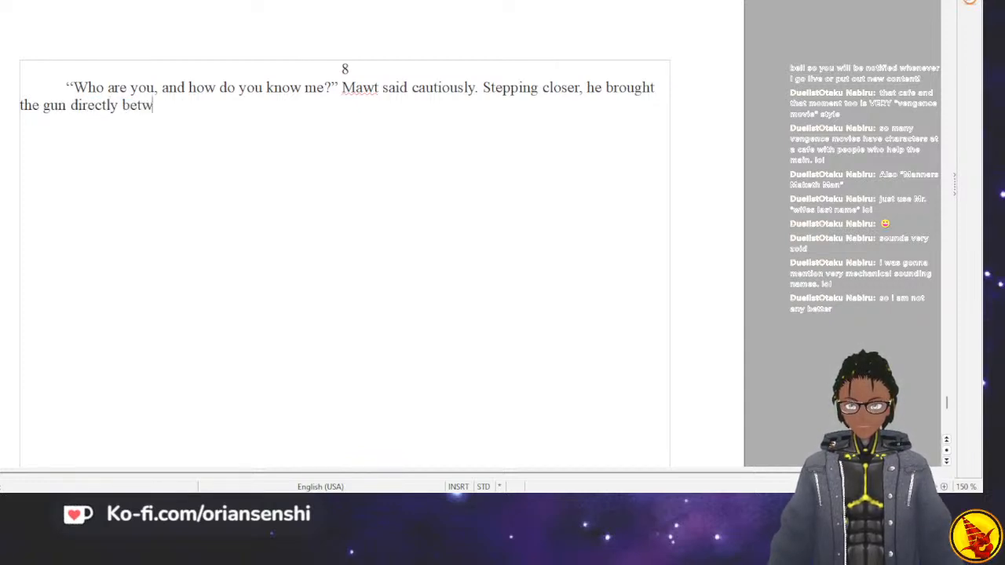
pyautogui.write('een the man')
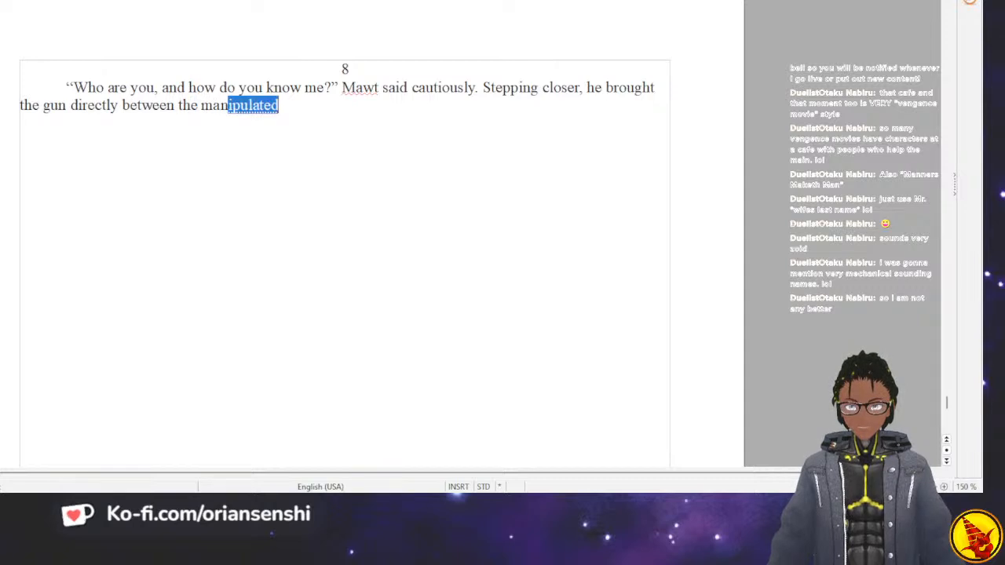
pyautogui.write("'s eyes. ")
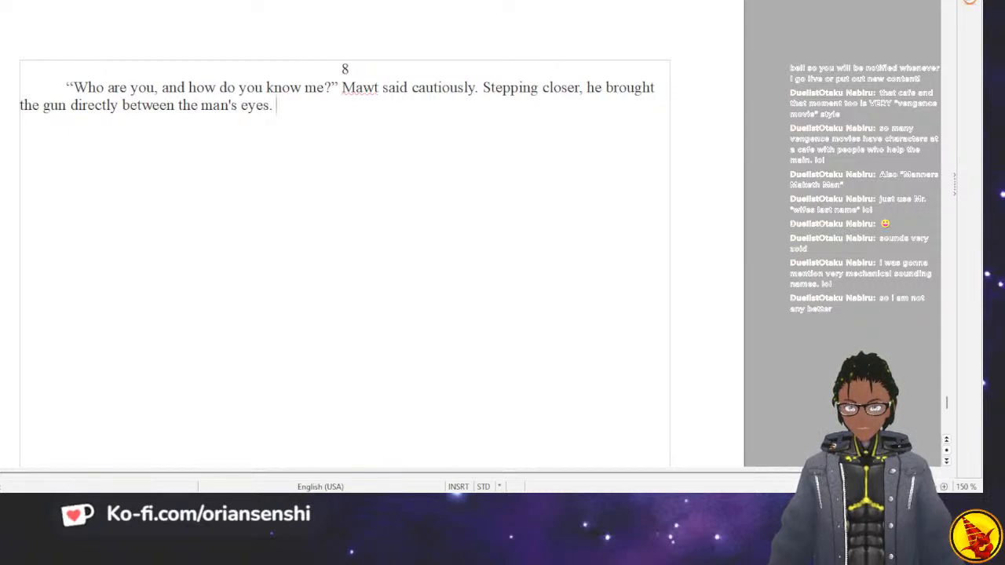
pyautogui.write('He could see')
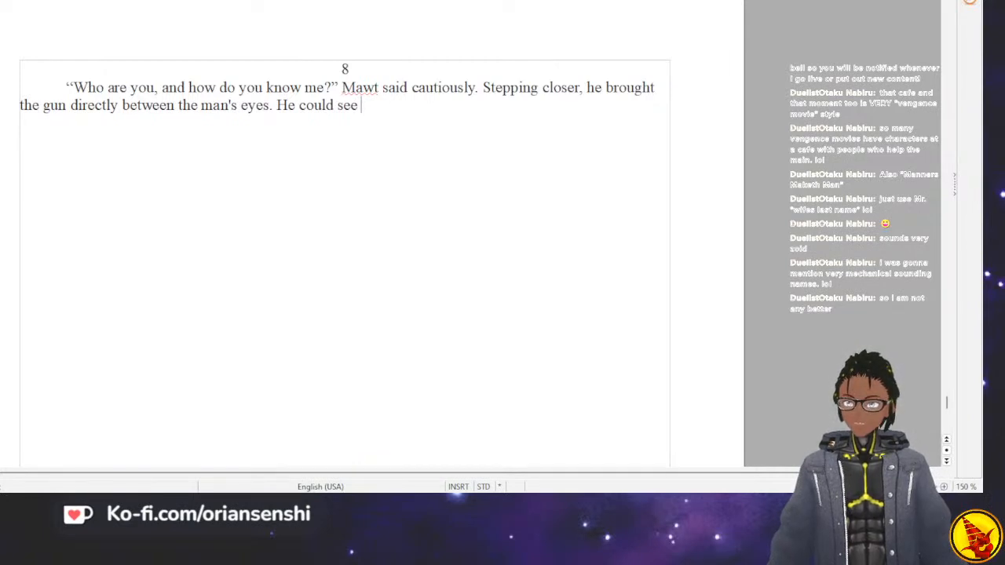
pyautogui.write('the man had a')
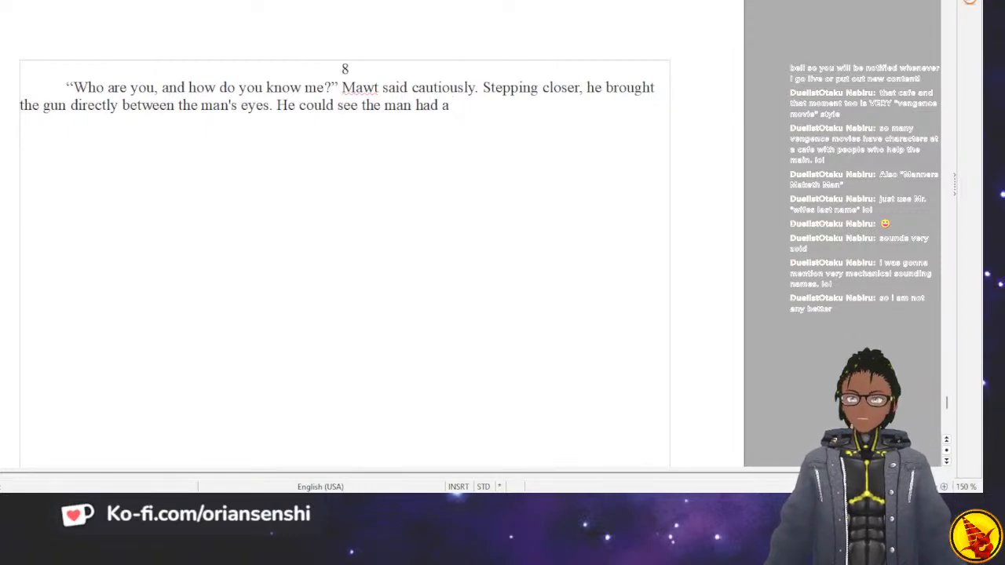
pyautogui.press('BackSpace')
pyautogui.press('BackSpace')
pyautogui.press('BackSpace')
pyautogui.press('BackSpace')
pyautogui.press('BackSpace')
pyautogui.press('BackSpace')
pyautogui.press('BackSpace')
pyautogui.press('BackSpace')
pyautogui.press('BackSpace')
pyautogui.press('BackSpace')
pyautogui.press('BackSpace')
pyautogui.press('BackSpace')
pyautogui.press('BackSpace')
pyautogui.press('BackSpace')
pyautogui.press('BackSpace')
pyautogui.press('BackSpace')
pyautogui.press('BackSpace')
pyautogui.press('BackSpace')
pyautogui.press('BackSpace')
pyautogui.press('BackSpace')
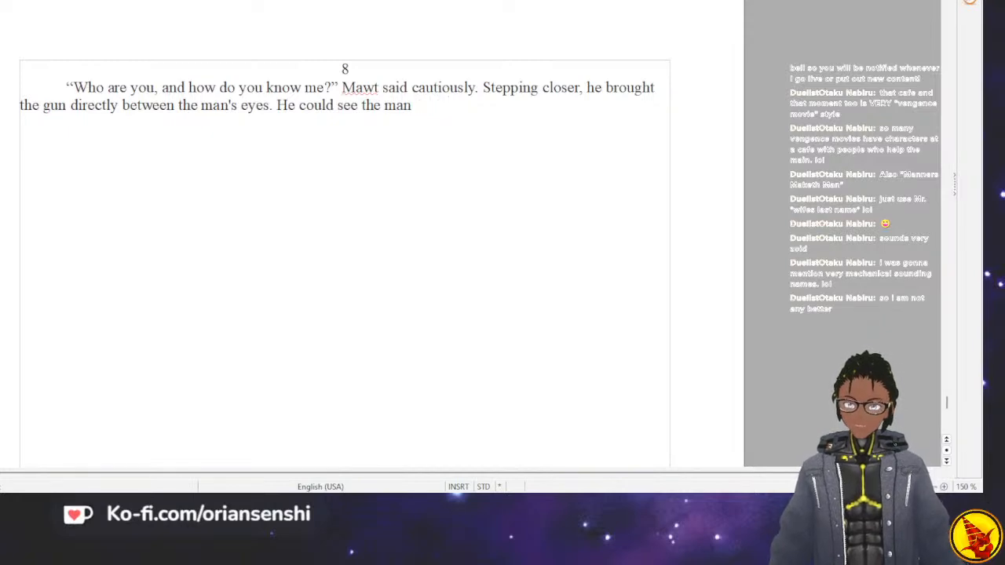
# Add the sentence "The man had a scraggly beard and a weather-worn face." to the paragraph.
pyautogui.write('The')
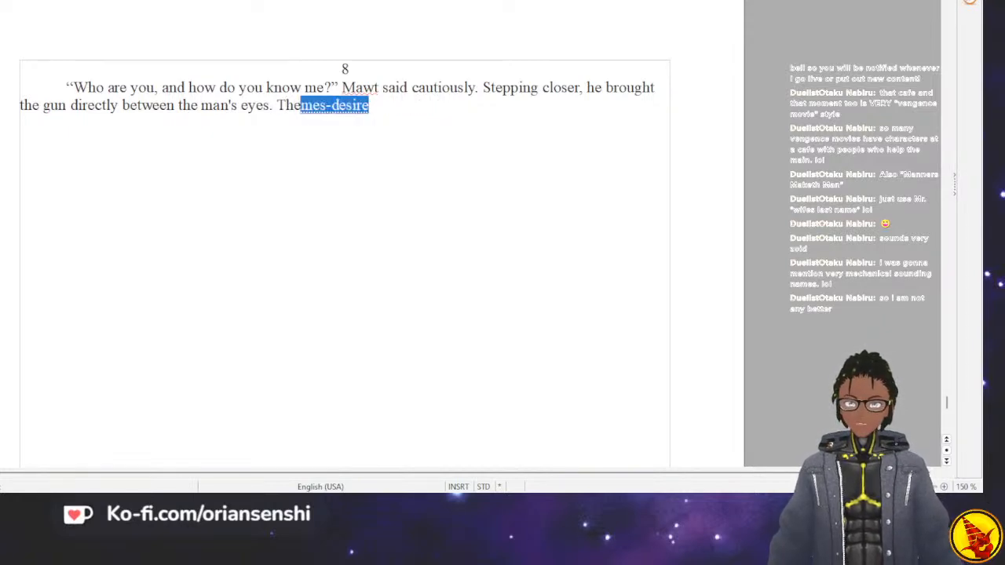
pyautogui.write(' man had a scragg')
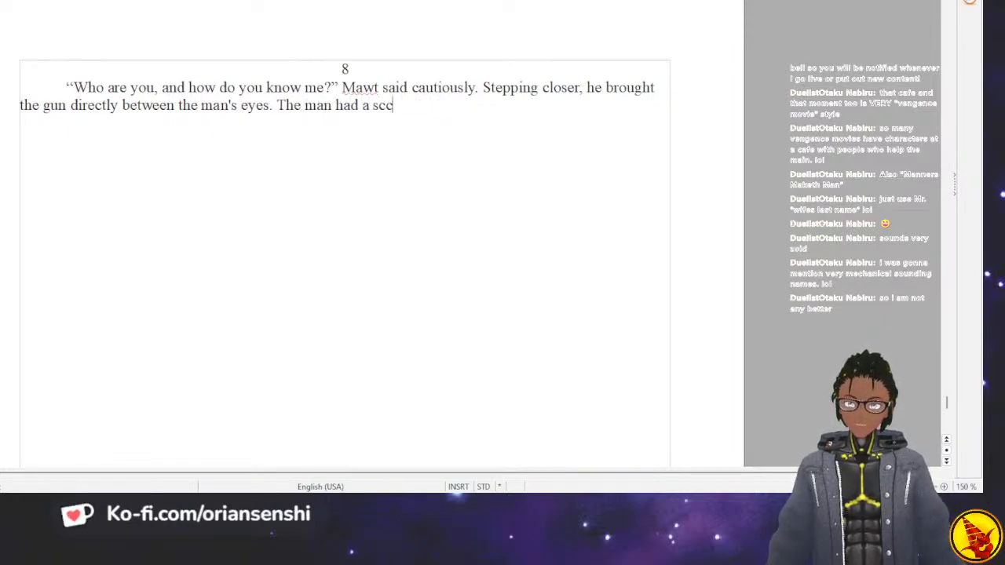
pyautogui.write('l')
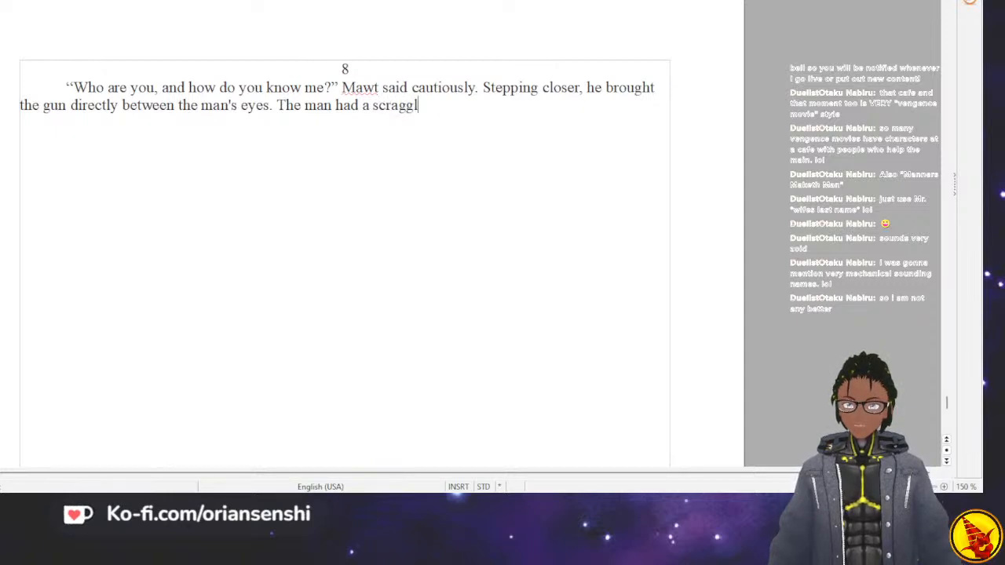
pyautogui.write('y beard and ')
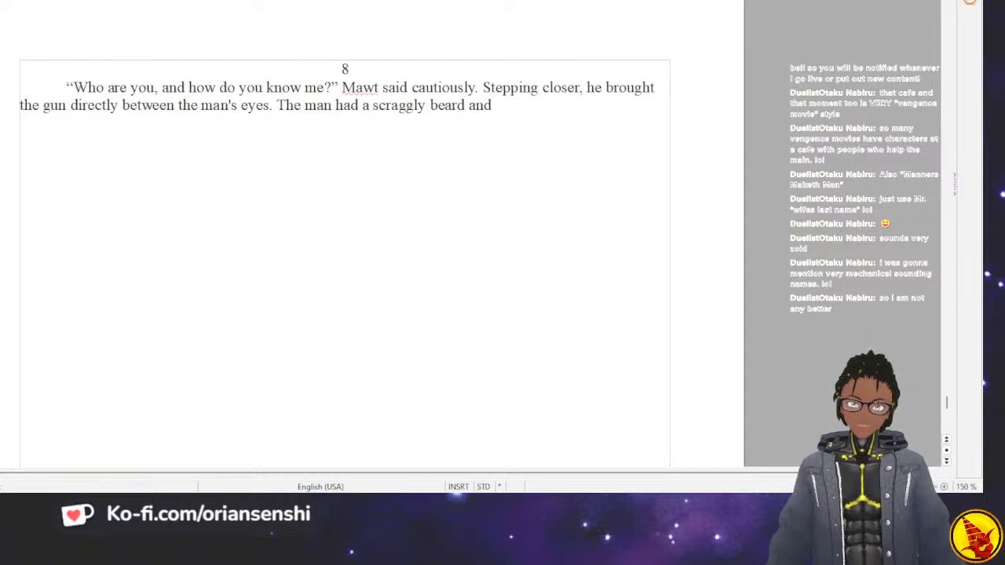
pyautogui.write('a weather')
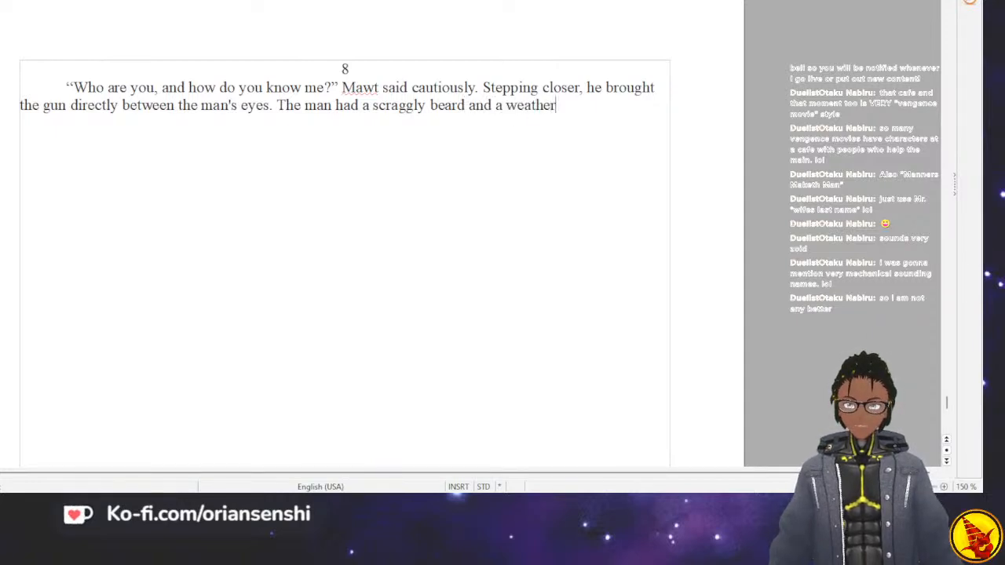
pyautogui.write('-worn face. ')
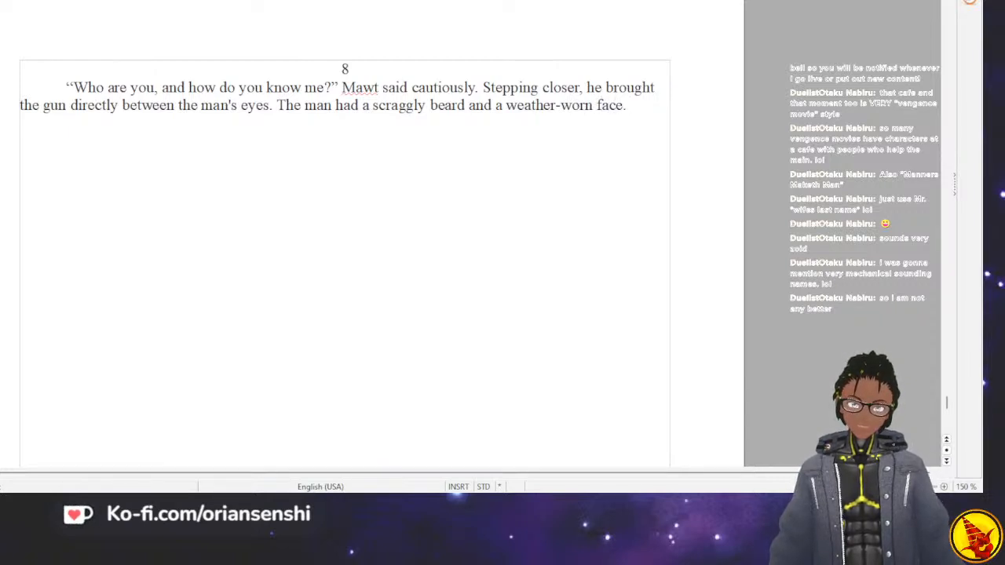
pyautogui.write('He h')
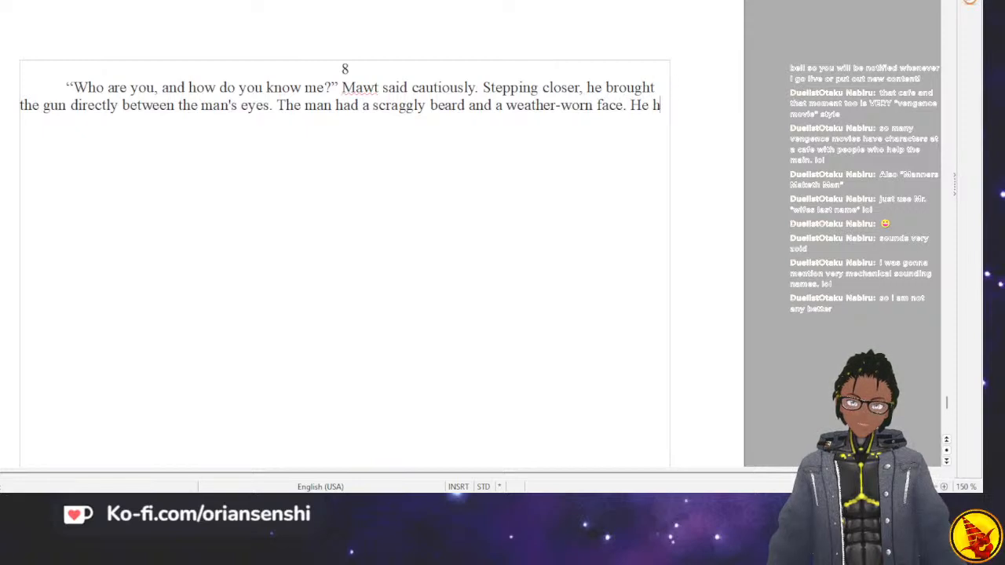
# Describe the man's clothes by writing "He was wearing a light jacket and a knitted cap".
pyautogui.press('BackSpace')
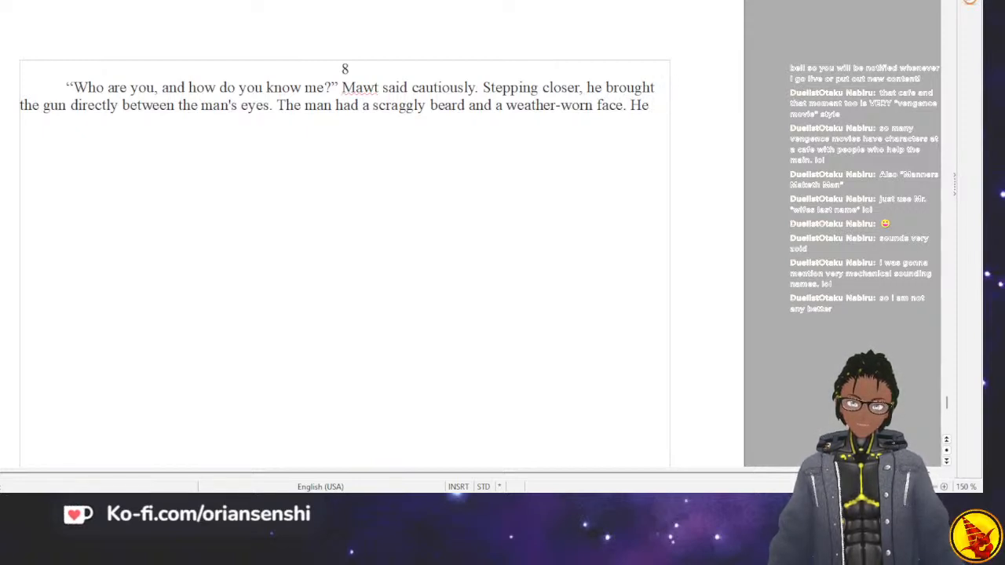
pyautogui.write('was')
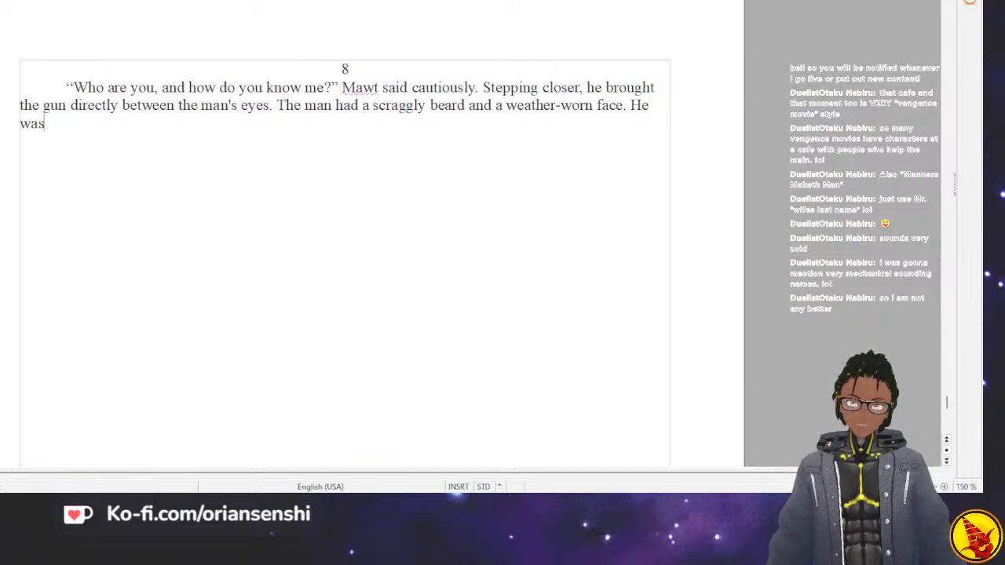
pyautogui.write(' wearing ')
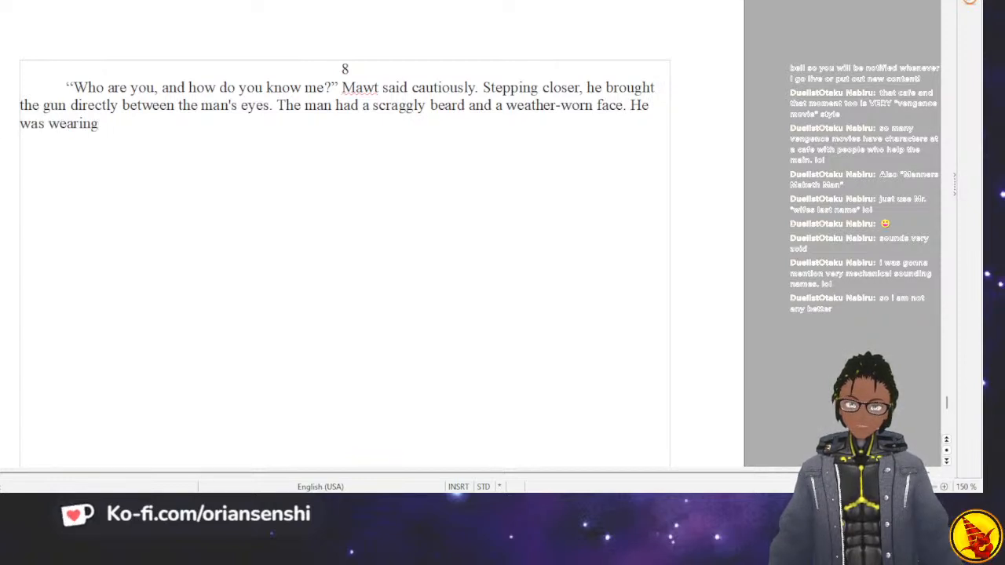
pyautogui.write('a light jacke')
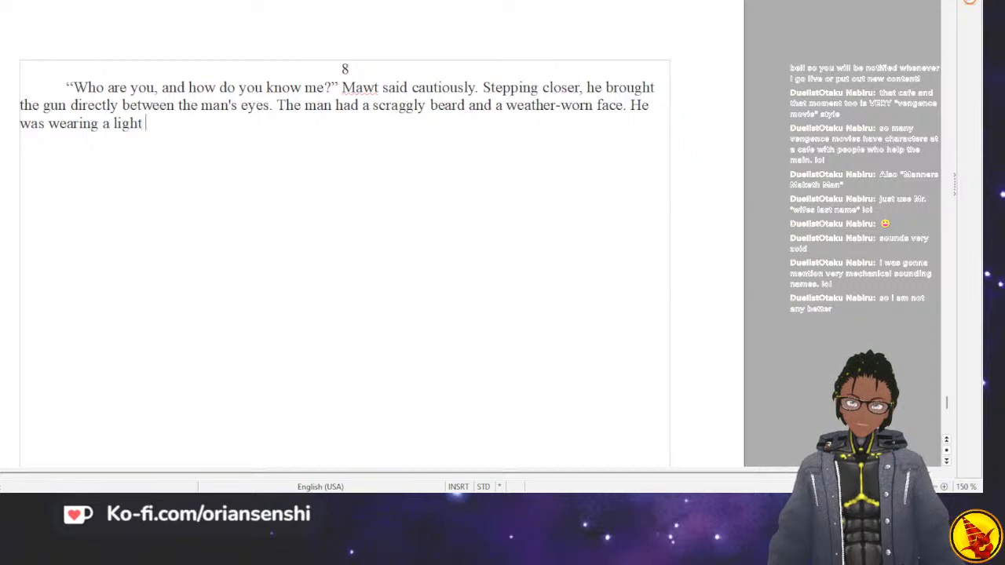
pyautogui.write('d a cap')
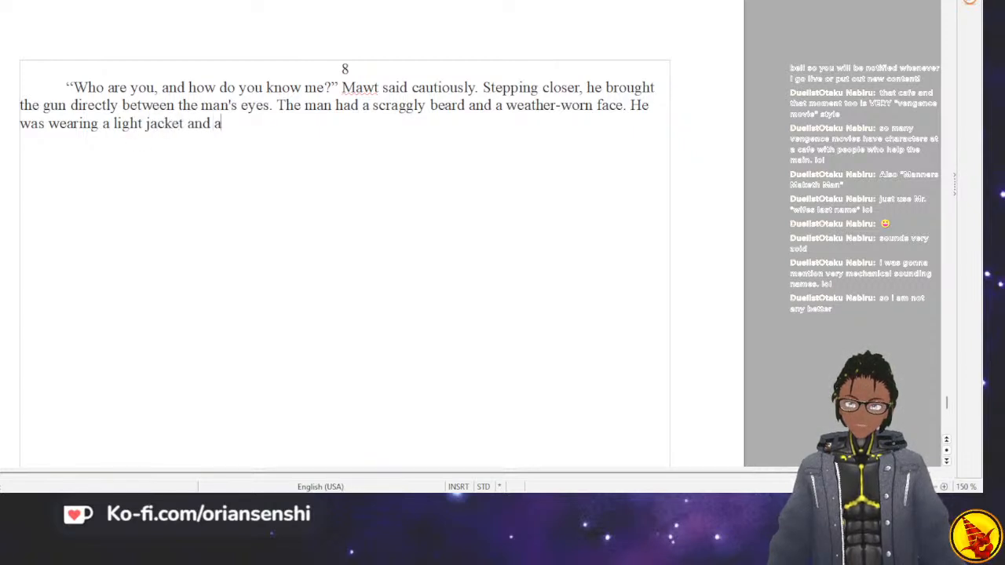
pyautogui.press('BackSpace')
pyautogui.press('BackSpace')
pyautogui.press('BackSpace')
pyautogui.write('knitted cap')
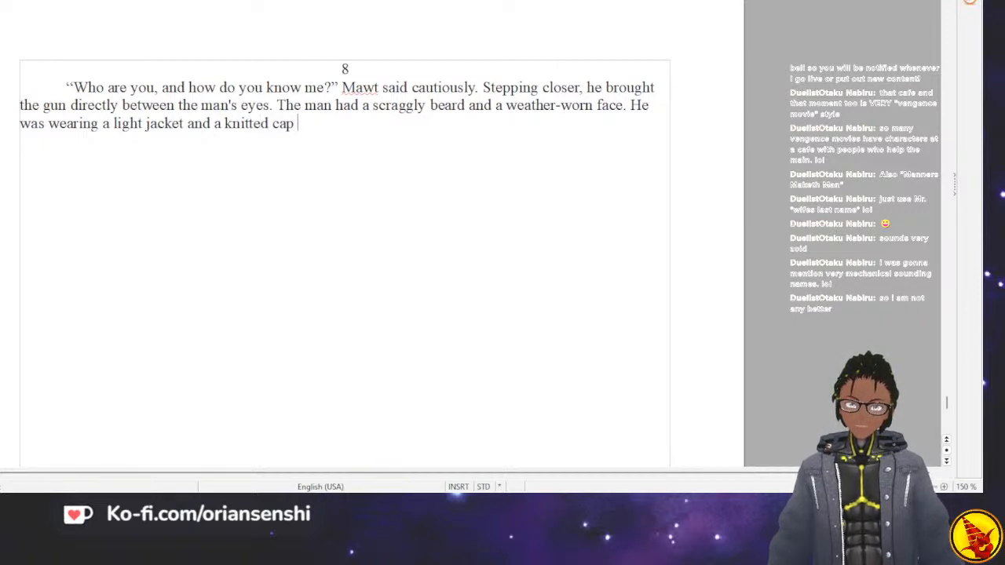
pyautogui.write(' along')
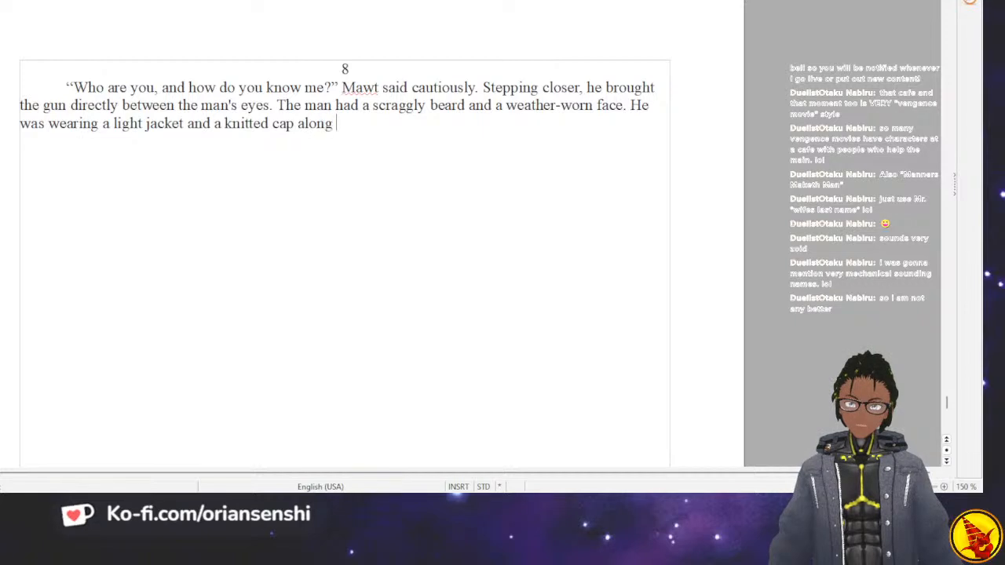
pyautogui.write(' with some')
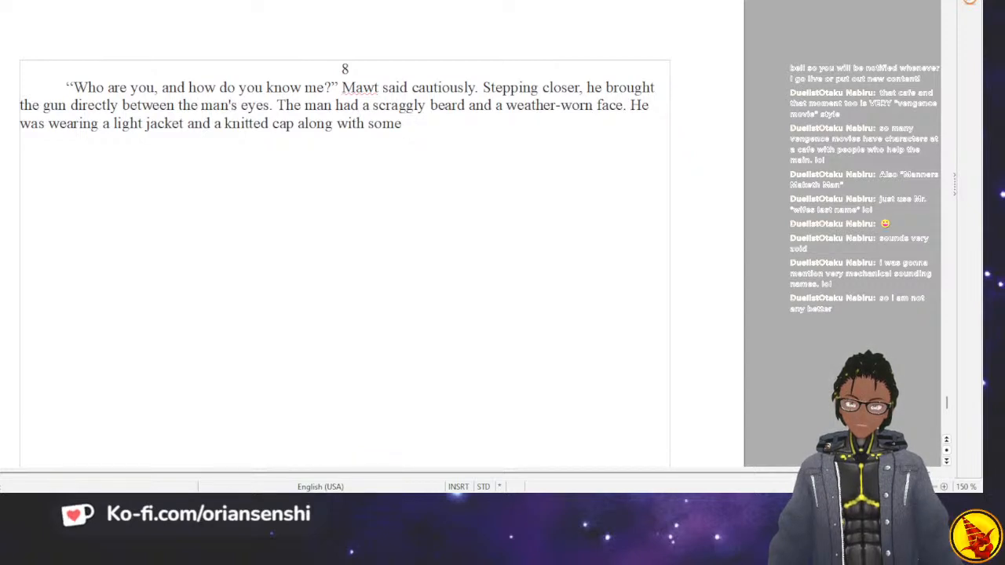
# Complete the clothing sentence with "along with some jeans that looked like they had seen a lot of use".
pyautogui.write('denim')
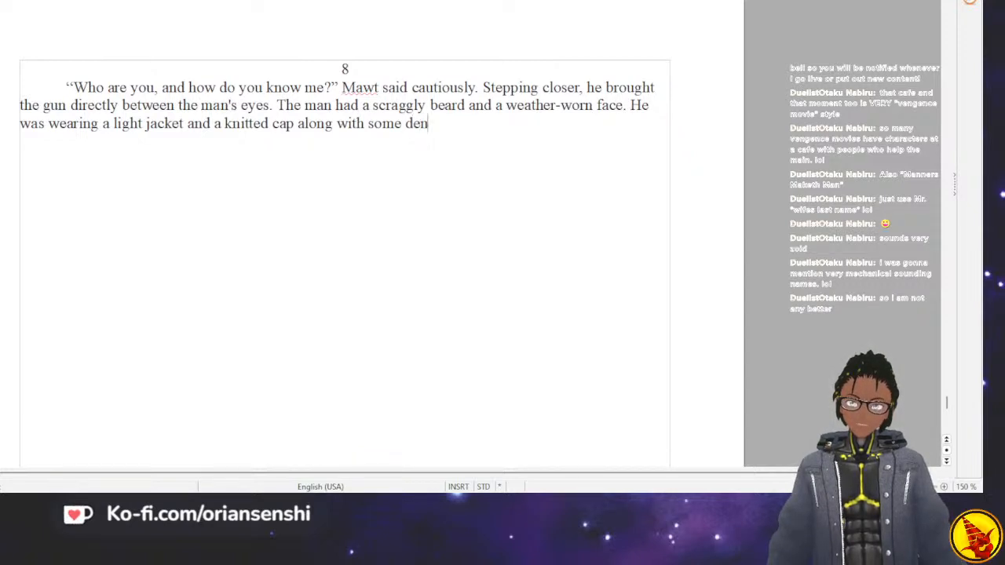
pyautogui.press('BackSpace')
pyautogui.press('BackSpace')
pyautogui.press('BackSpace')
pyautogui.press('BackSpace')
pyautogui.press('BackSpace')
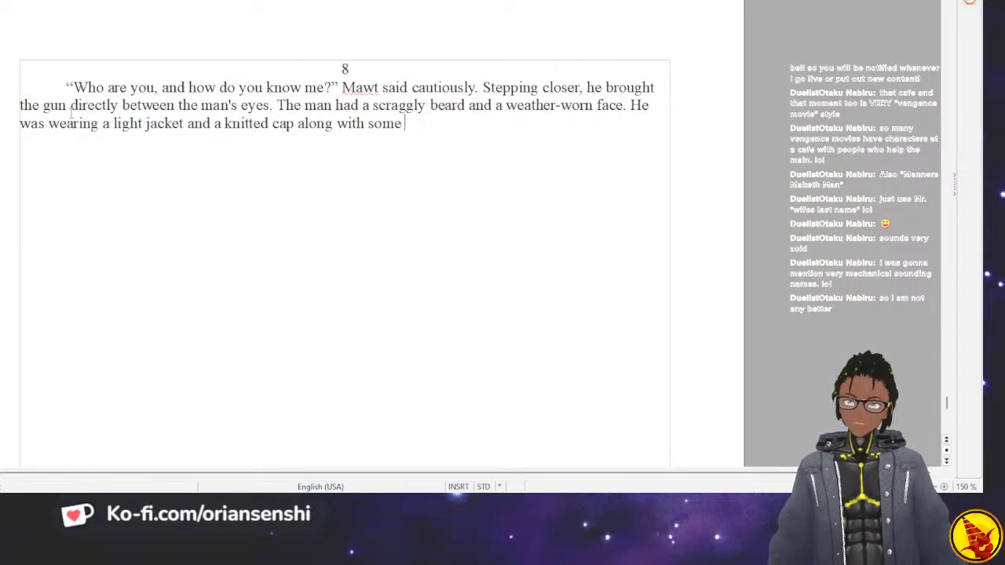
pyautogui.write('eans that ')
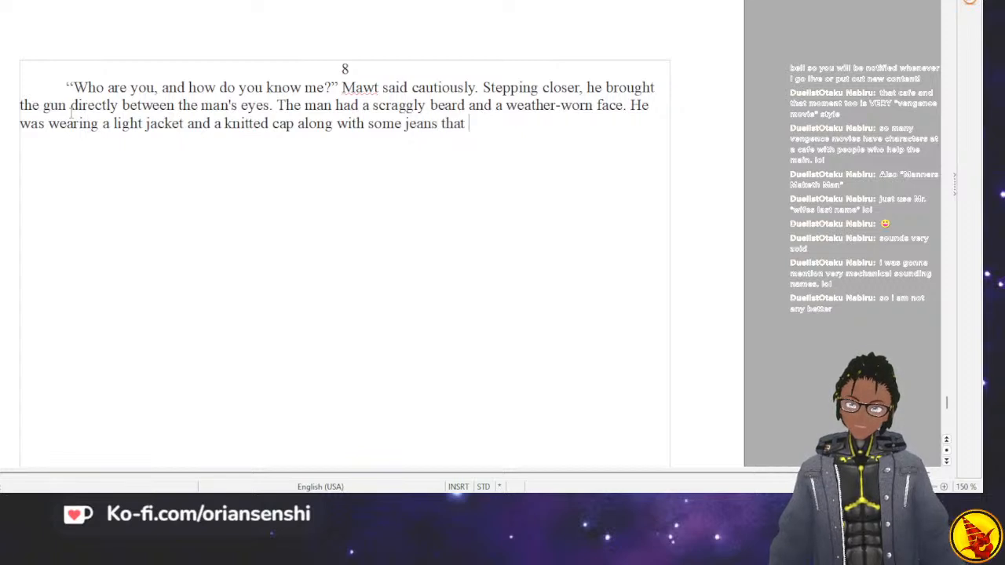
pyautogui.write('looked like they ')
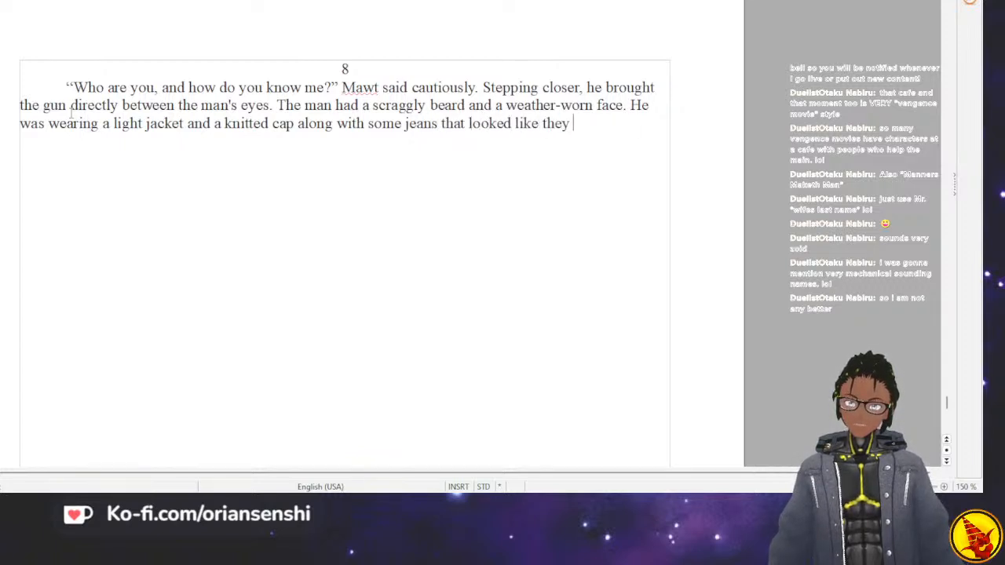
pyautogui.write('had seen a ')
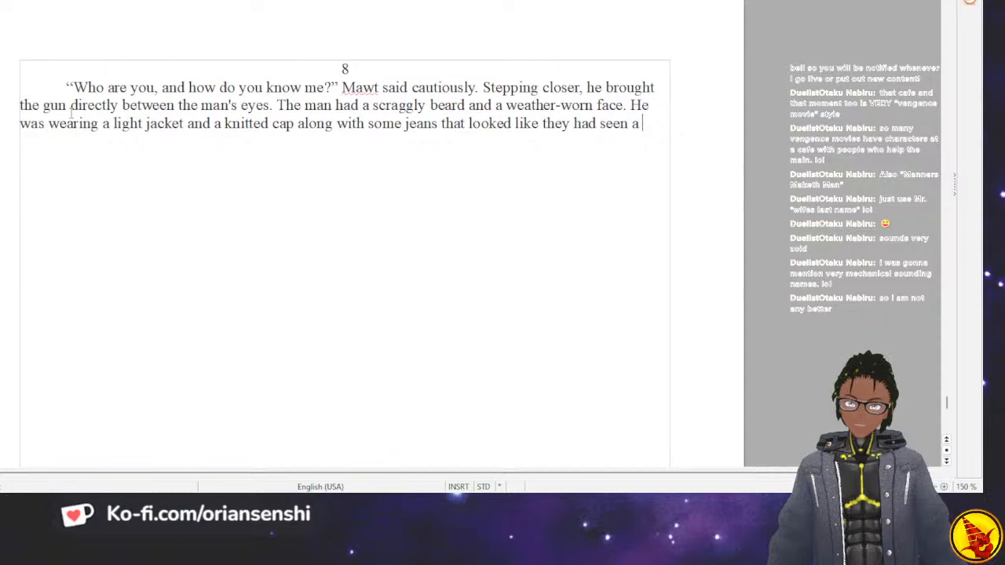
pyautogui.write('lot of use. His boots')
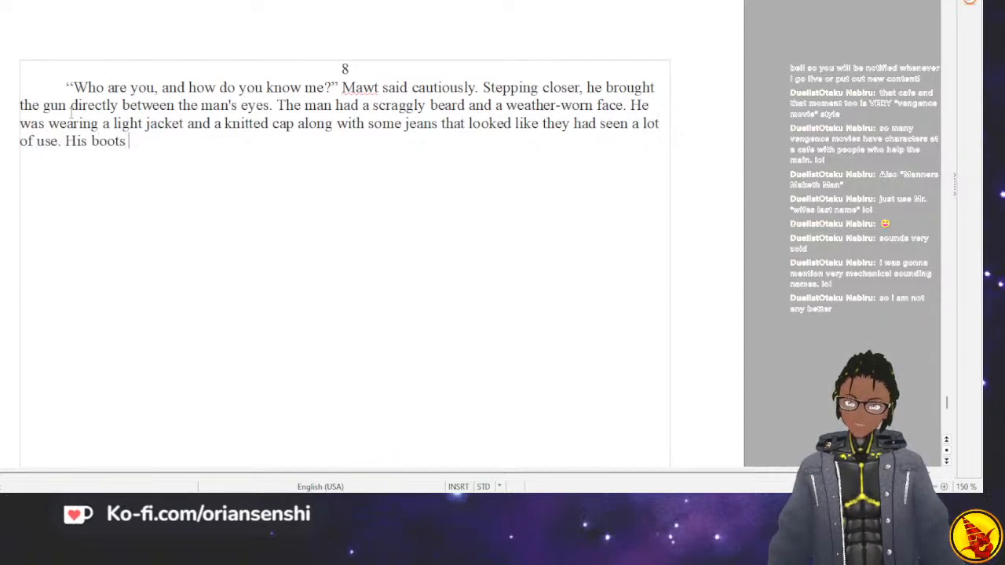
pyautogui.write(' were co')
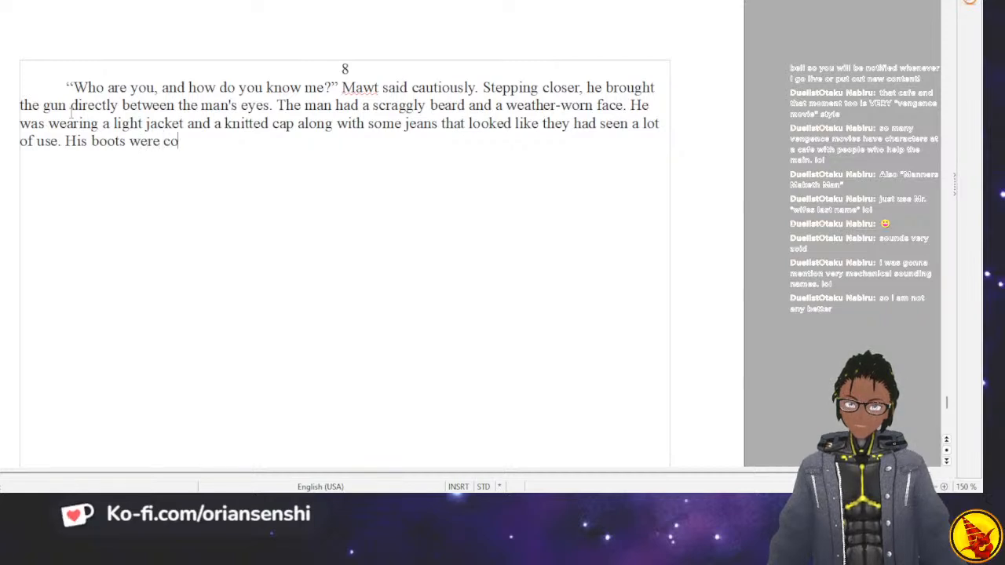
pyautogui.write('vered in diur')
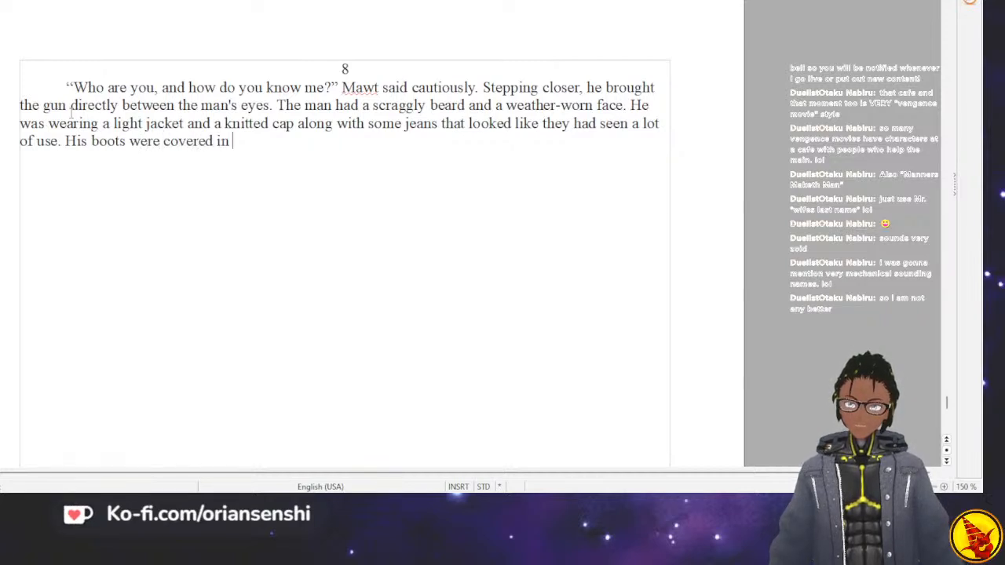
# End the clothing sentence with a period and begin the next with "His boots were covered in dirt and looked".
pyautogui.press('BackSpace')
pyautogui.write('rt and')
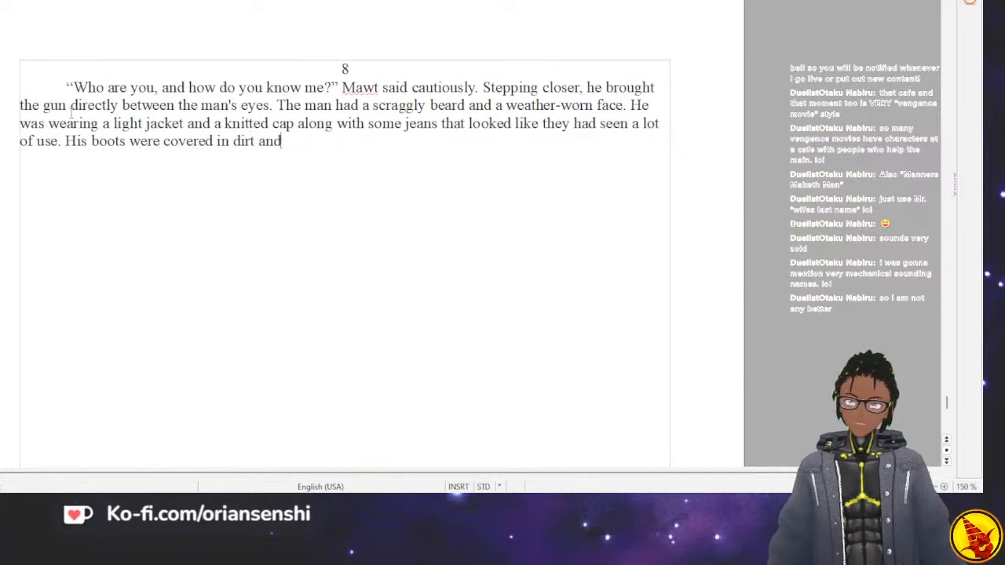
pyautogui.write(' looked to be made o')
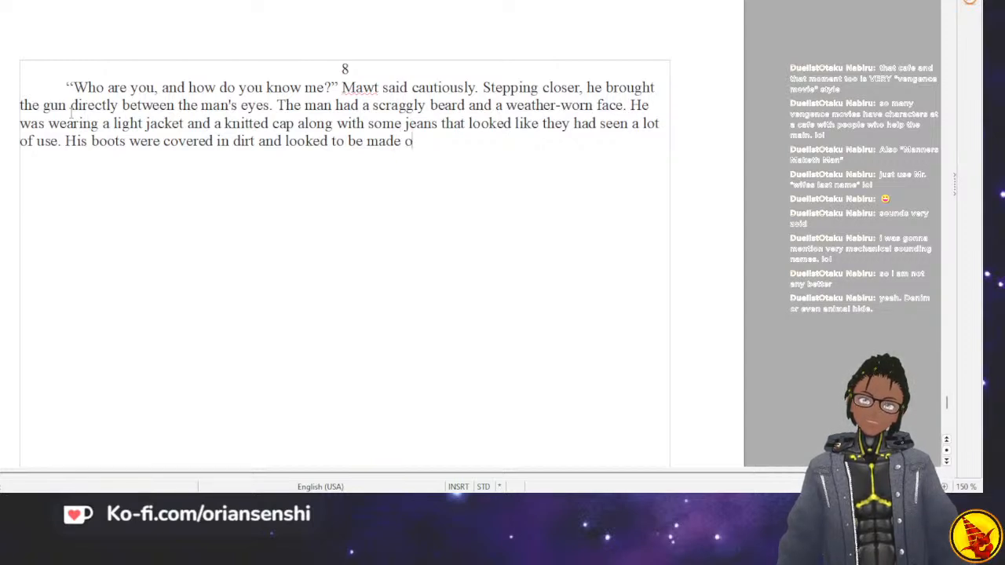
# Continue the boots sentence with "to be handmade, they".
pyautogui.press('BackSpace')
pyautogui.press('BackSpace')
pyautogui.press('BackSpace')
pyautogui.press('BackSpace')
pyautogui.press('BackSpace')
pyautogui.press('BackSpace')
pyautogui.press('BackSpace')
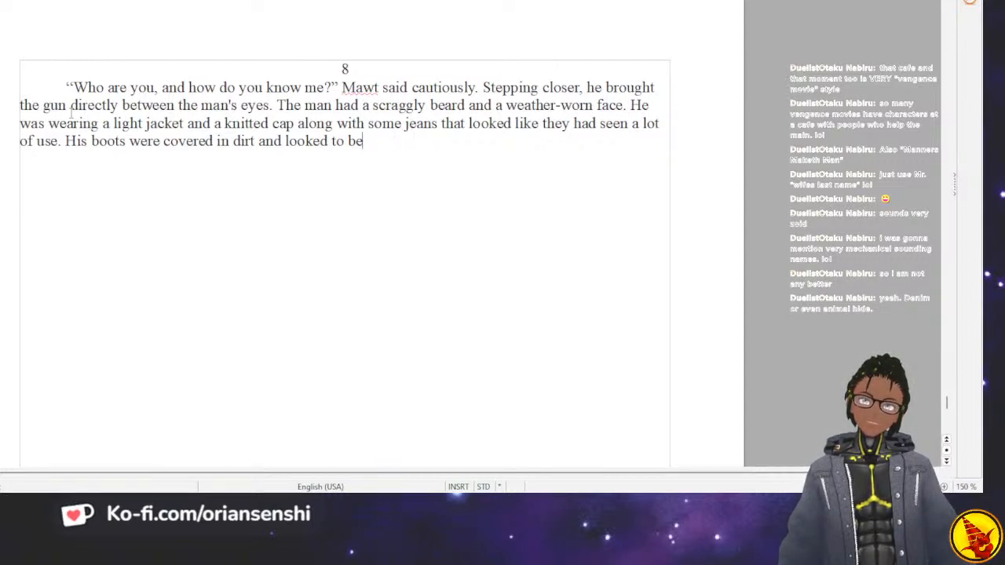
pyautogui.write('handma')
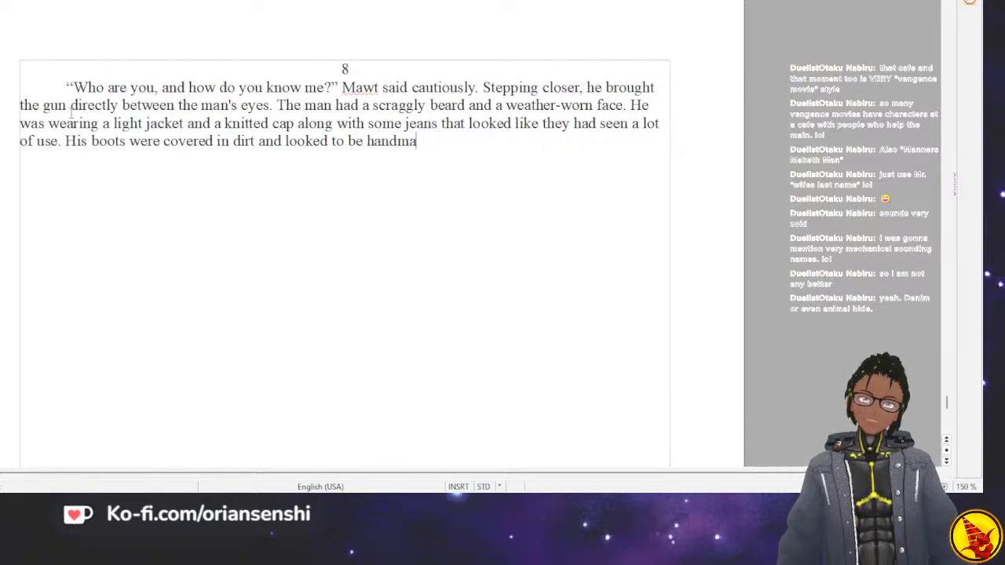
pyautogui.write('de, the y')
pyautogui.press('BackSpace')
pyautogui.press('BackSpace')
pyautogui.write('y')
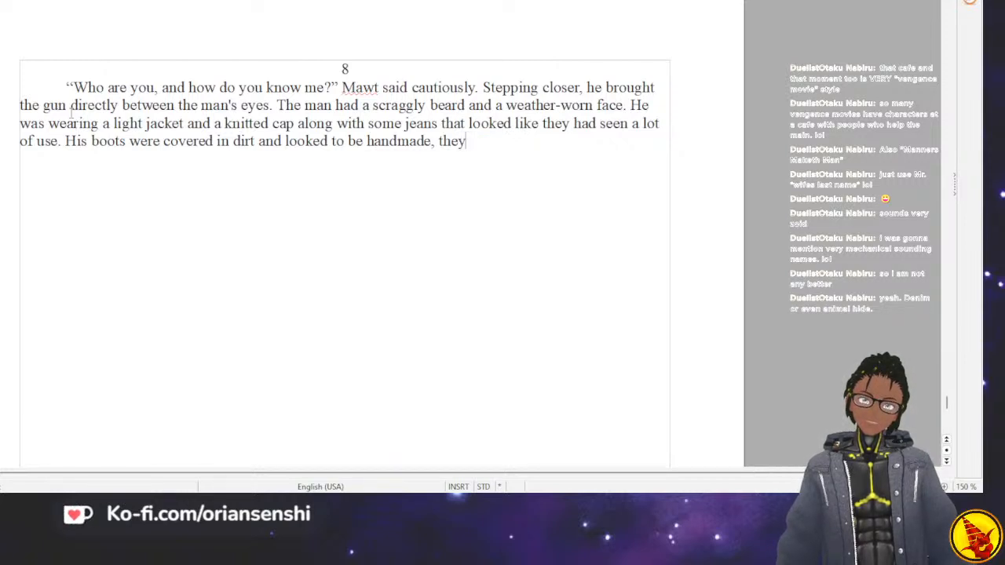
# Replace "covered in dirt" with "well worn" in the description of the boots.
pyautogui.click(253, 142)
pyautogui.press('BackSpace')
pyautogui.press('BackSpace')
pyautogui.press('BackSpace')
pyautogui.press('BackSpace')
pyautogui.press('BackSpace')
pyautogui.press('BackSpace')
pyautogui.press('BackSpace')
pyautogui.press('BackSpace')
pyautogui.press('BackSpace')
pyautogui.press('BackSpace')
pyautogui.press('BackSpace')
pyautogui.press('BackSpace')
pyautogui.press('BackSpace')
pyautogui.press('BackSpace')
pyautogui.press('BackSpace')
pyautogui.write('well worn')
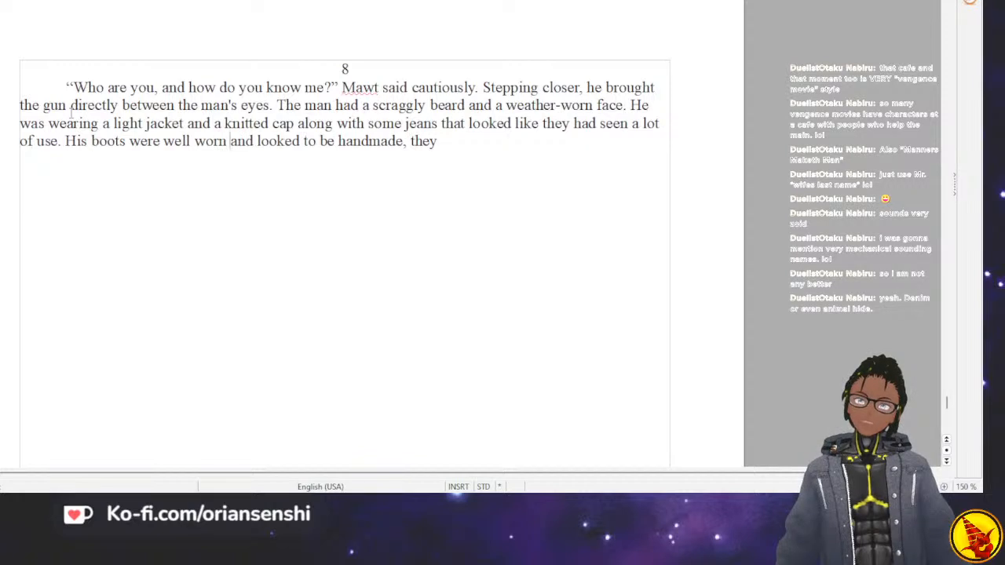
# Finish the boots sentence after "they" with "didn't look like any brand that Mawt had seen before.".
pyautogui.press('Right')
pyautogui.press('Right')
pyautogui.press('Right')
pyautogui.press('Right')
pyautogui.press('Right')
pyautogui.press('Right')
pyautogui.press('Right')
pyautogui.press('Right')
pyautogui.press('Right')
pyautogui.press('Right')
pyautogui.press('Right')
pyautogui.press('Right')
pyautogui.press('Right')
pyautogui.press('Right')
pyautogui.press('Right')
pyautogui.press('Right')
pyautogui.press('Right')
pyautogui.press('Right')
pyautogui.press('Right')
pyautogui.press('Right')
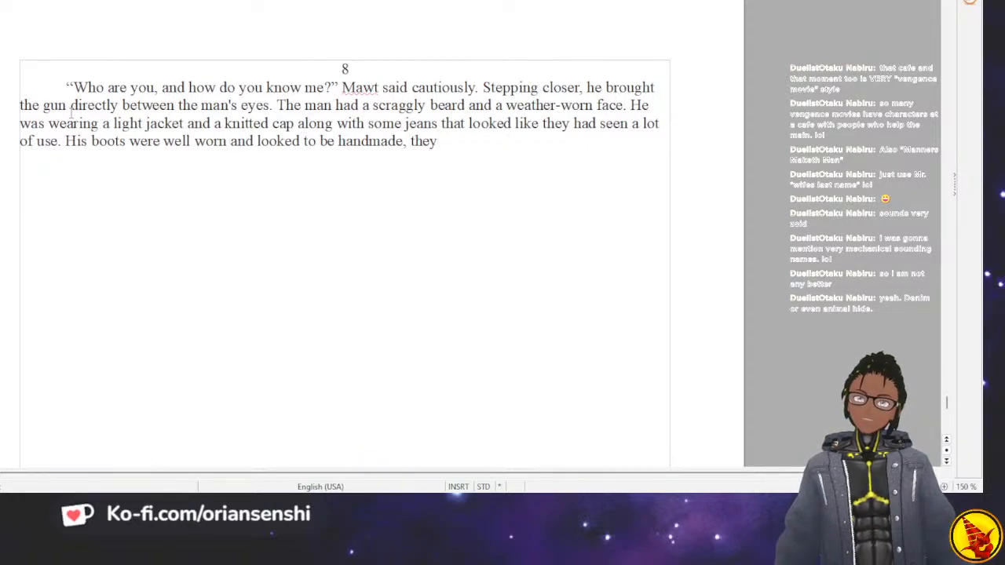
pyautogui.write("didn't look like any brand that H")
pyautogui.press('BackSpace')
pyautogui.write('Mawt had s')
pyautogui.write('een before.')
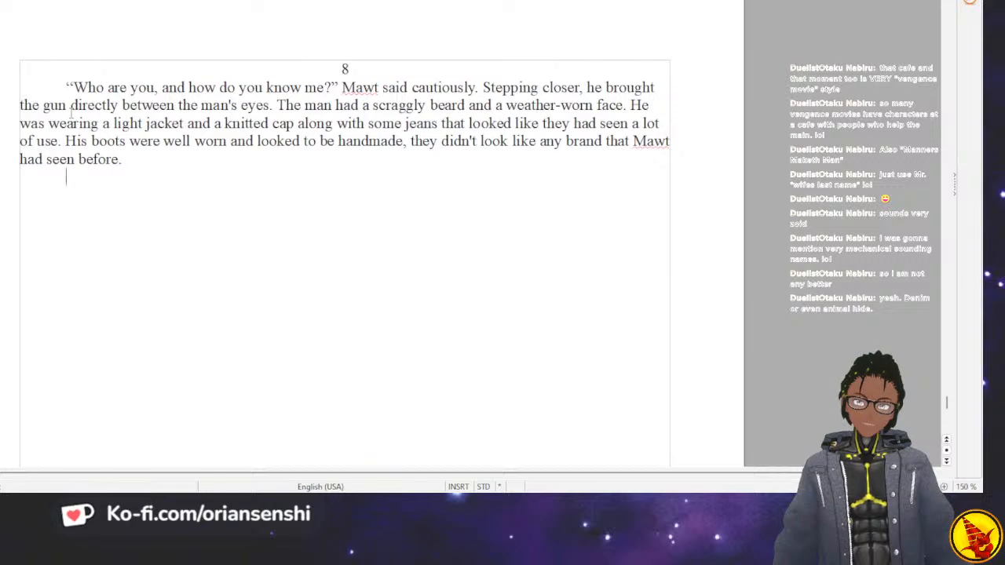
# Start a new paragraph with the italic thought “I haven't had much luck with anyone that knows me, so this might be a trap.
pyautogui.write('I ha')
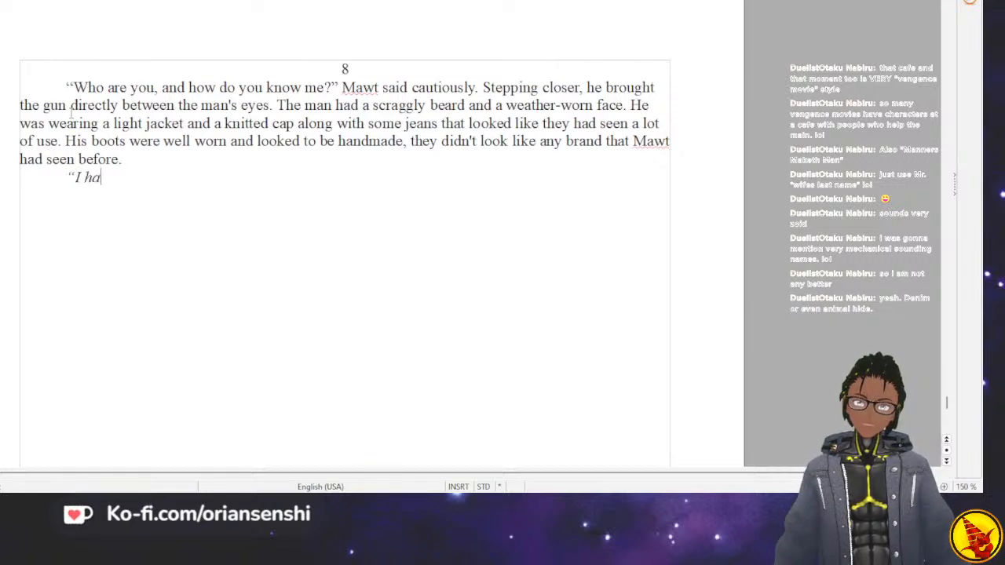
pyautogui.write("ven't had")
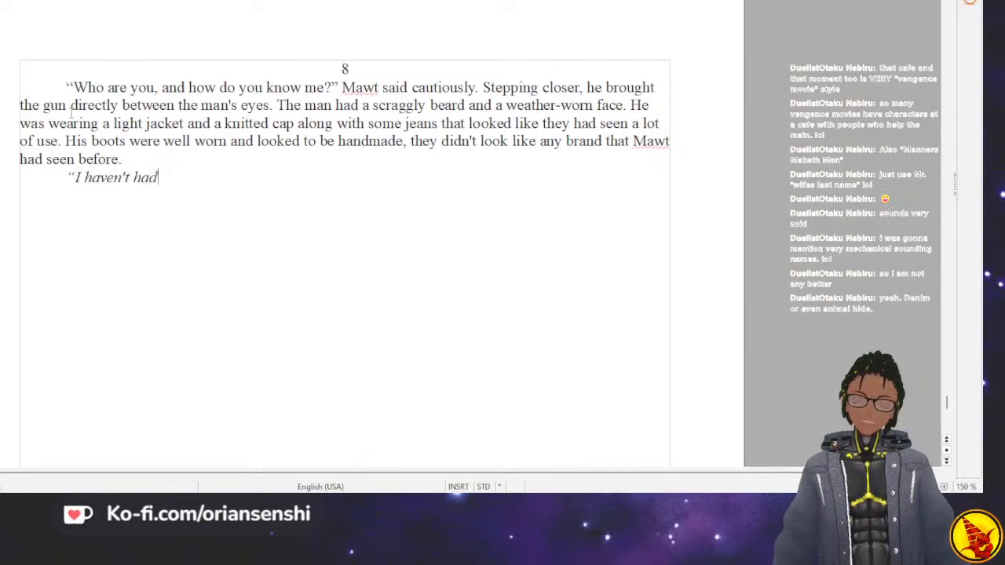
pyautogui.write(' much luck wi')
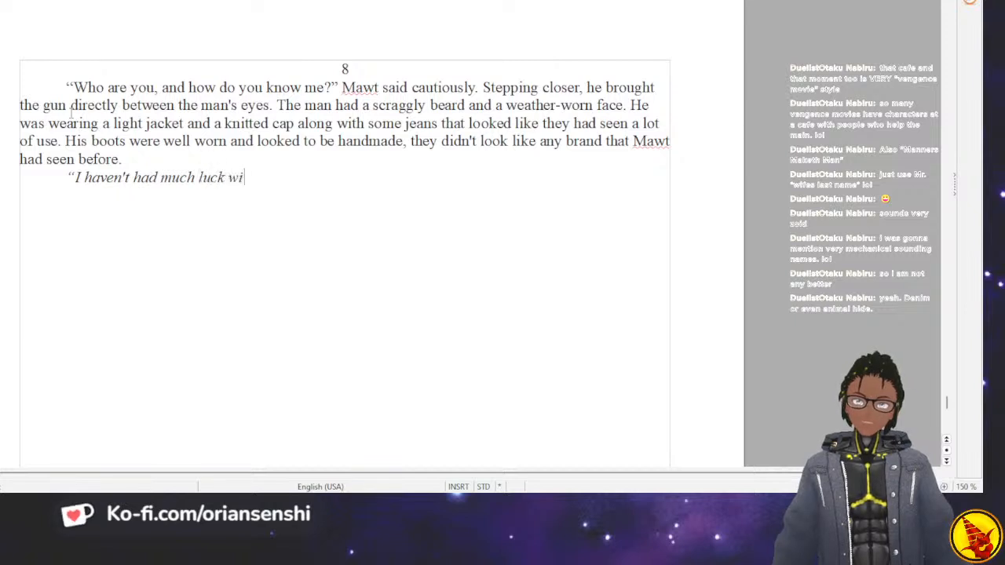
pyautogui.write('th anyone that')
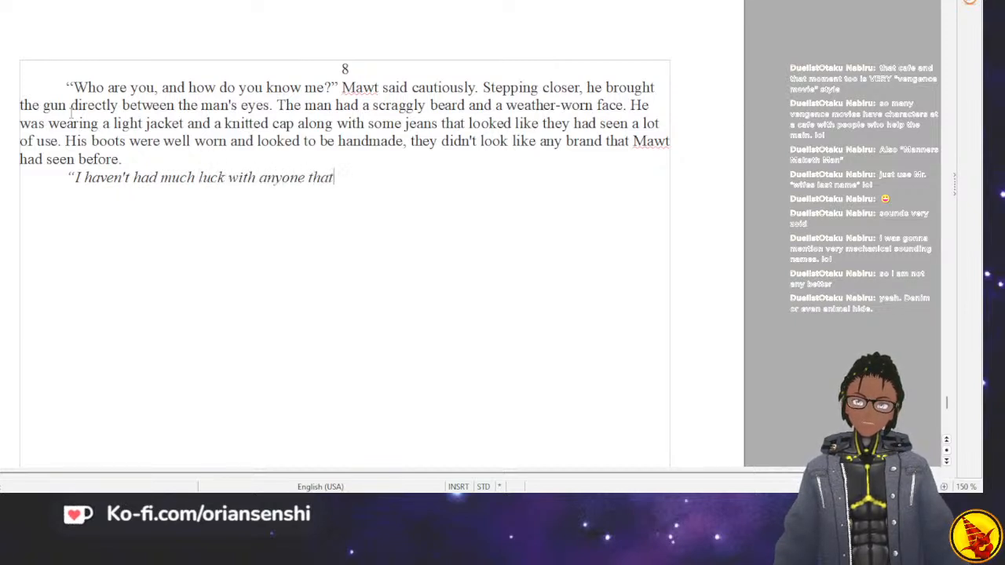
pyautogui.write(' knows me, so this might be a trap. His eyes l')
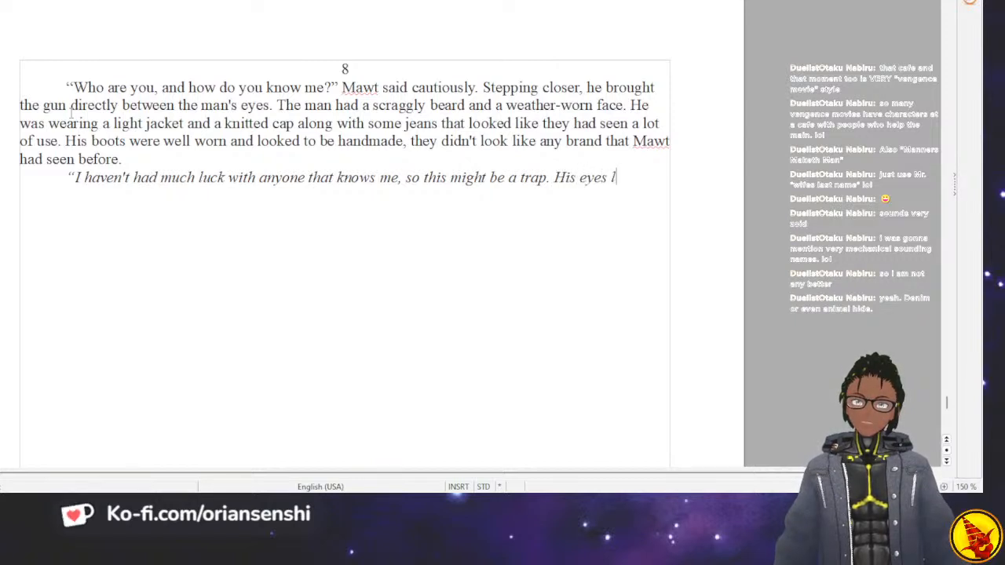
# Continue Mawt's italic thought with "His eyes look familiar".
pyautogui.write('ook familiar')
pyautogui.press('BackSpace')
pyautogui.write('ar so')
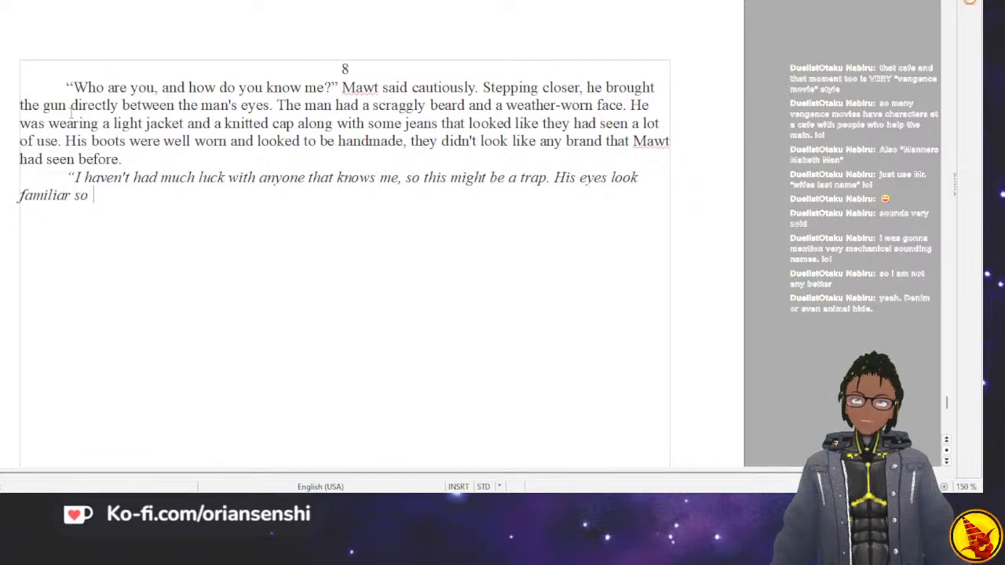
pyautogui.press('BackSpace')
pyautogui.press('BackSpace')
pyautogui.press('BackSpace')
# Complete the italic thought with "and he knows me, so I must have met him before," and a closing quotation mark.
pyautogui.write('an')
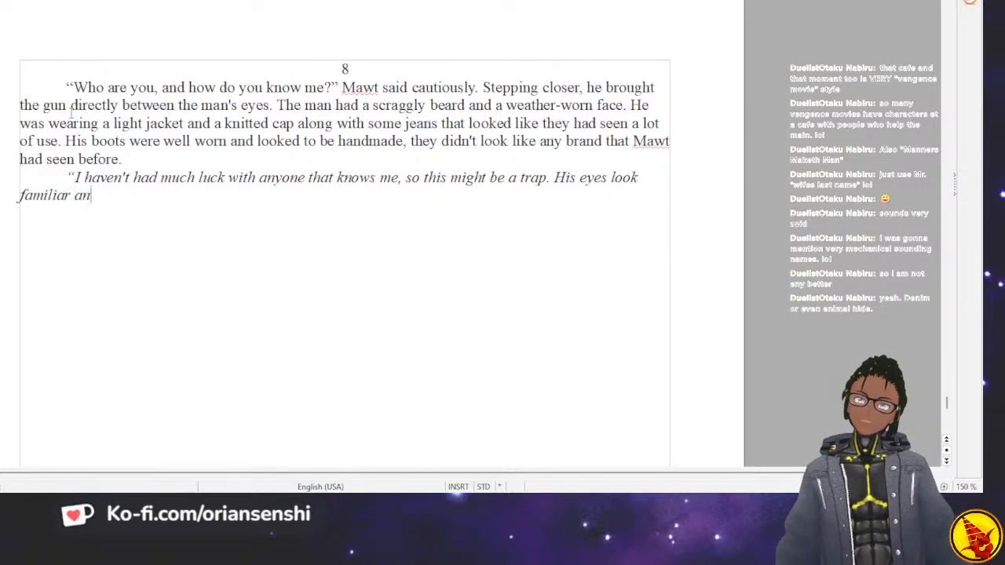
pyautogui.write('d he knows me, so')
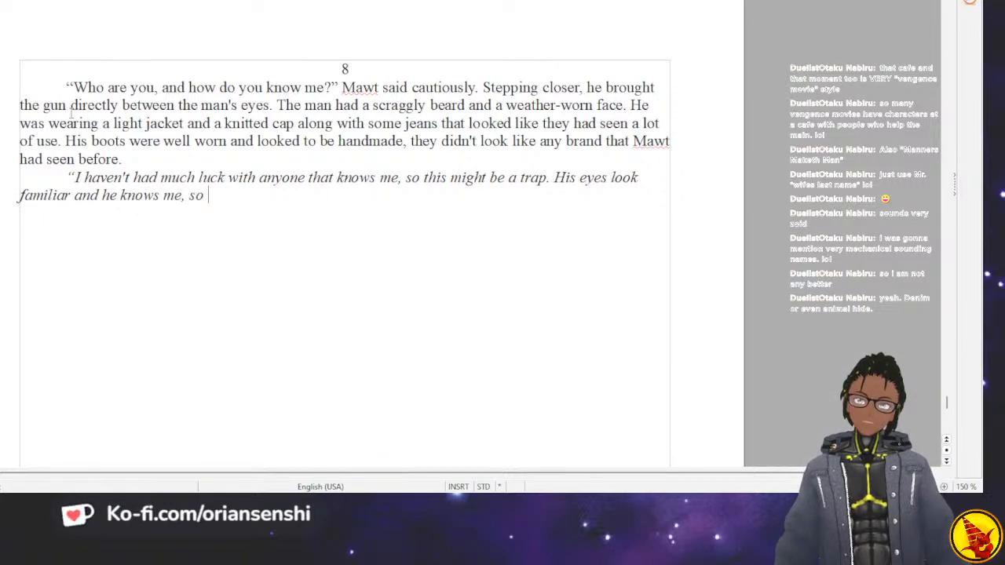
pyautogui.write(' i must h')
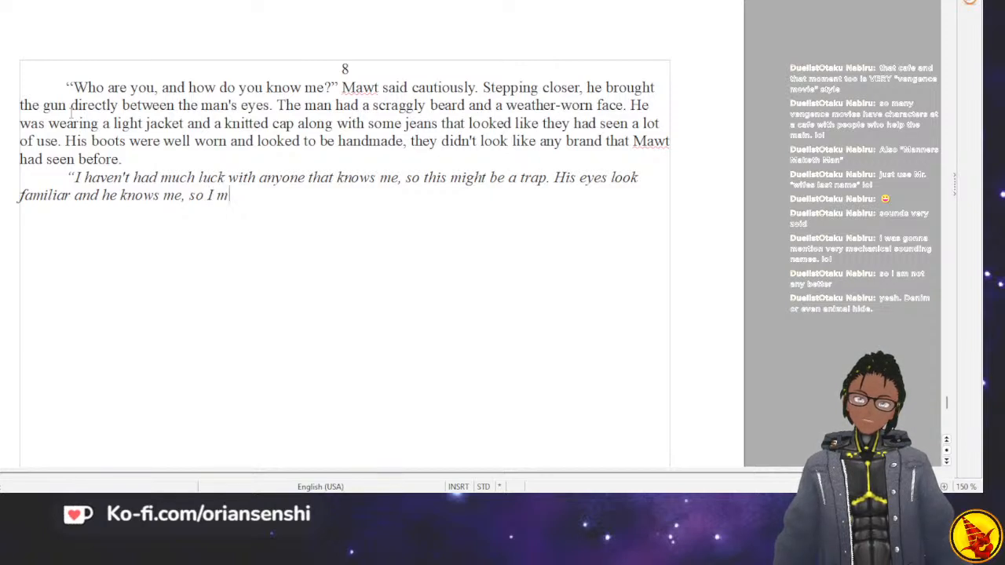
pyautogui.write('ave met ')
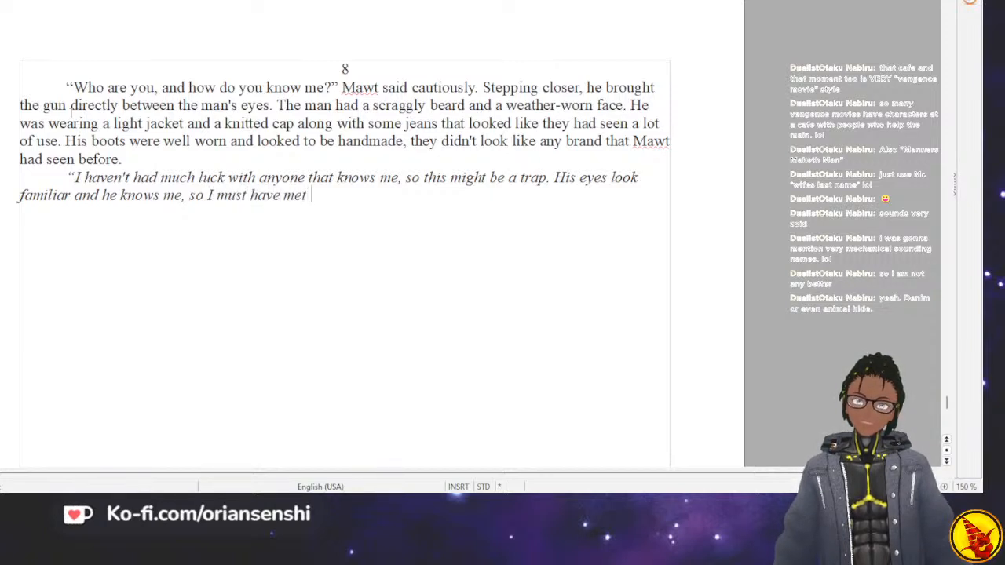
pyautogui.write('him before,"')
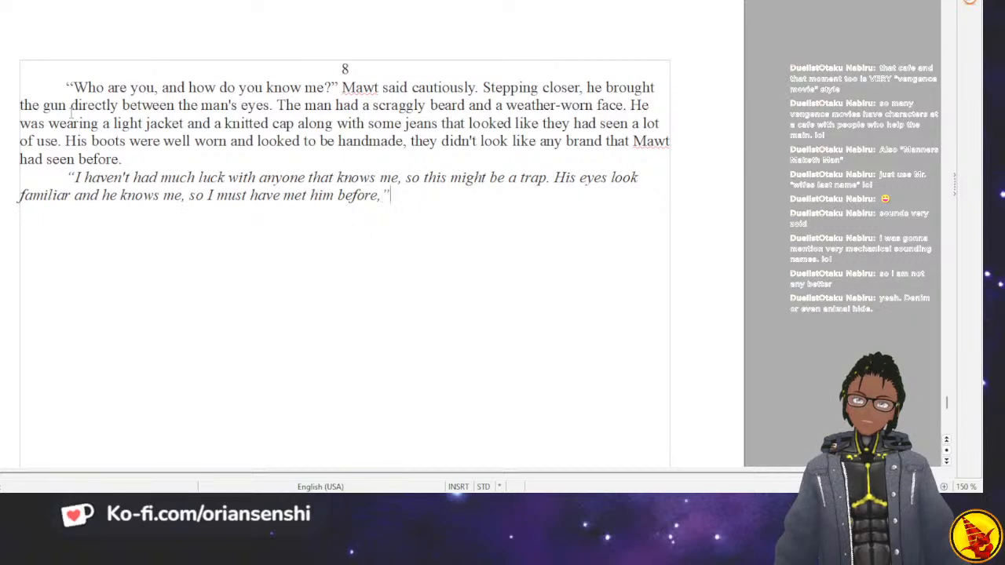
pyautogui.hotkey('ctrl', 'i')
pyautogui.write('maut')
pyautogui.press('BackSpace')
pyautogui.press('BackSpace')
pyautogui.press('BackSpace')
pyautogui.press('BackSpace')
pyautogui.press('BackSpace')
pyautogui.press('BackSpace')
pyautogui.write('Mawt')
pyautogui.press('BackSpace')
pyautogui.press('BackSpace')
pyautogui.press('BackSpace')
pyautogui.press('BackSpace')
pyautogui.press('BackSpace')
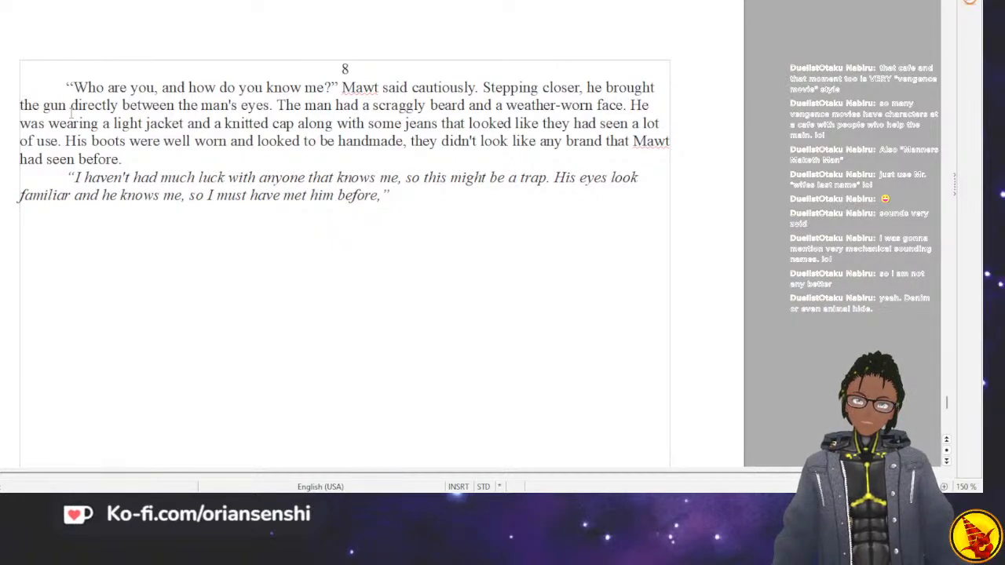
# Add the dialogue tag "Mawt contemplated" in regular, non-italic text after the thought.
pyautogui.hotkey('ctrl', 'i')
pyautogui.write('Maw')
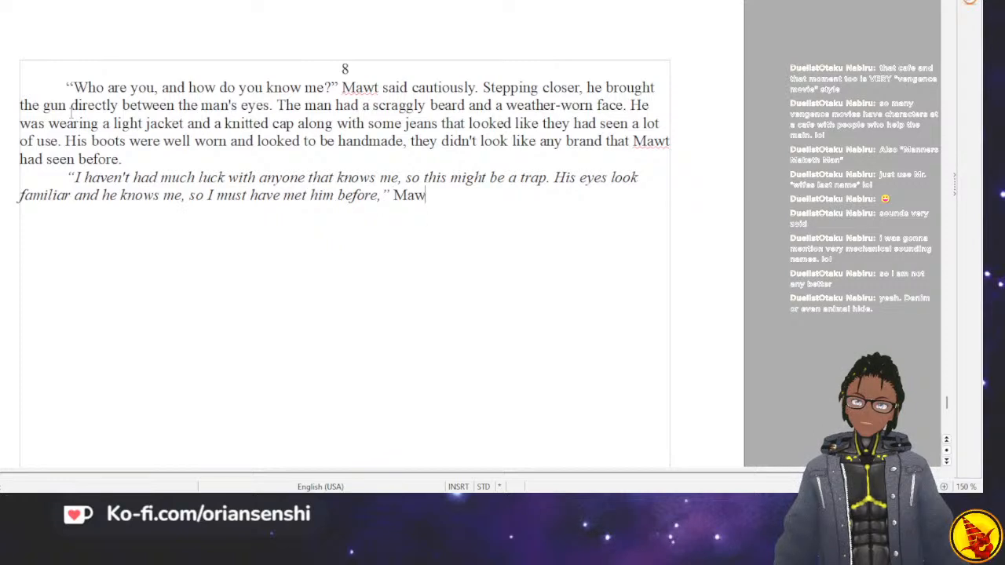
pyautogui.write('t contemplated')
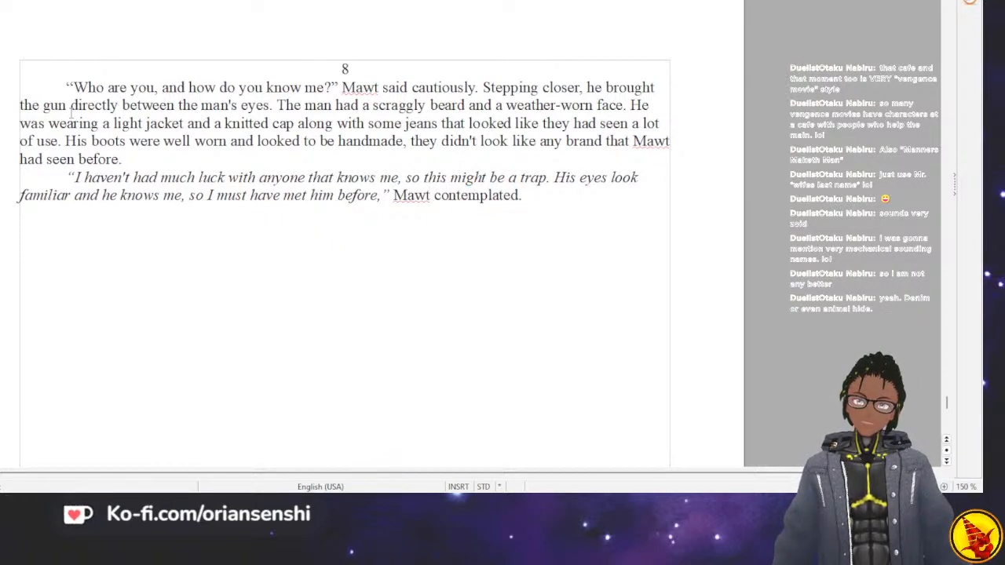
pyautogui.write('. Scorpo rea')
pyautogui.write('ched into his m')
pyautogui.write('ind and tried')
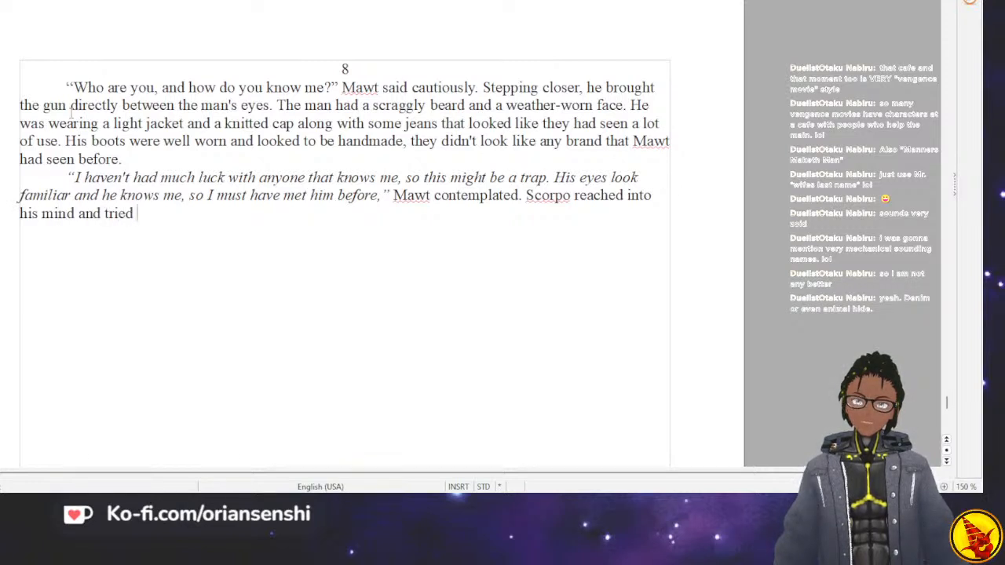
pyautogui.write(' to calm his ')
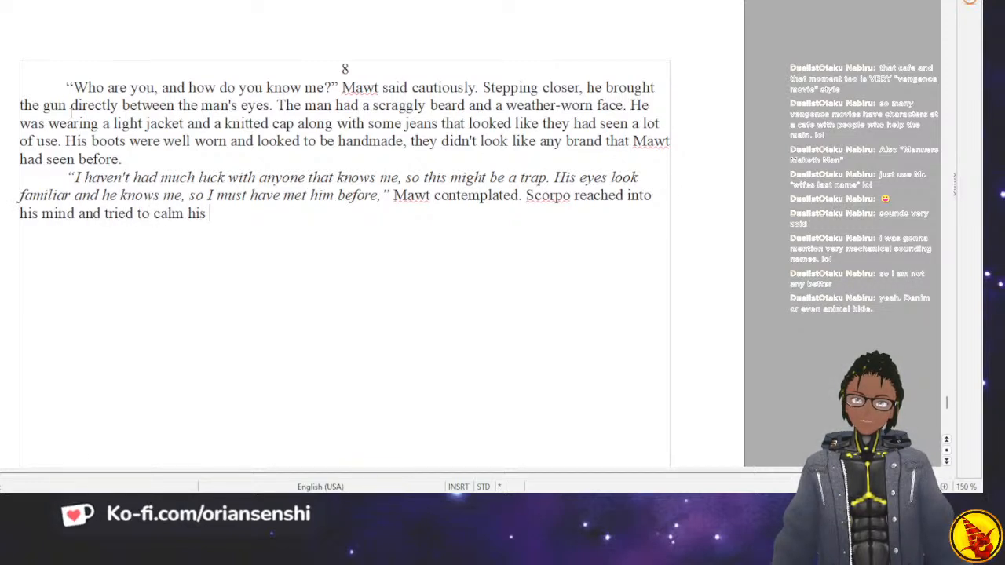
pyautogui.write('rising panic.')
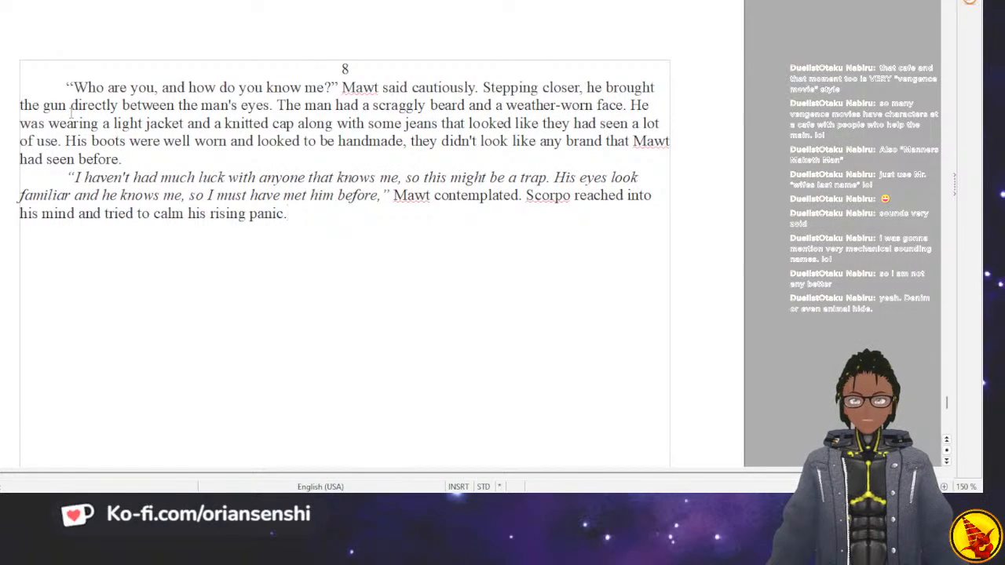
# Begin a new sentence after "rising panic." with the word "Scorpo".
pyautogui.write('Scorpo')
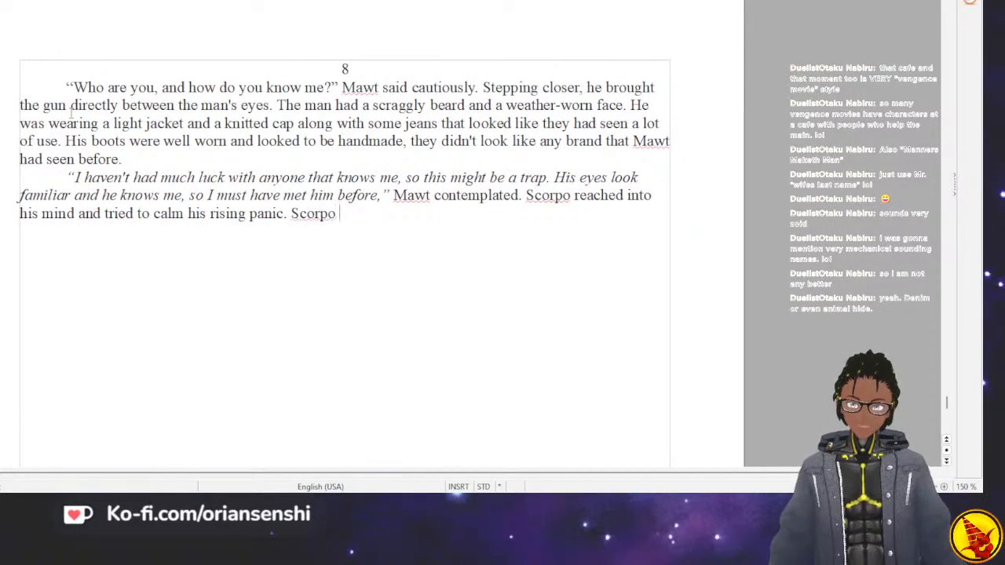
# Reread chapter 7 from its opening in the woods to the man's greeting at the cave, checking for mentions of Scorpo.
pyautogui.scroll(20, 71, 113)
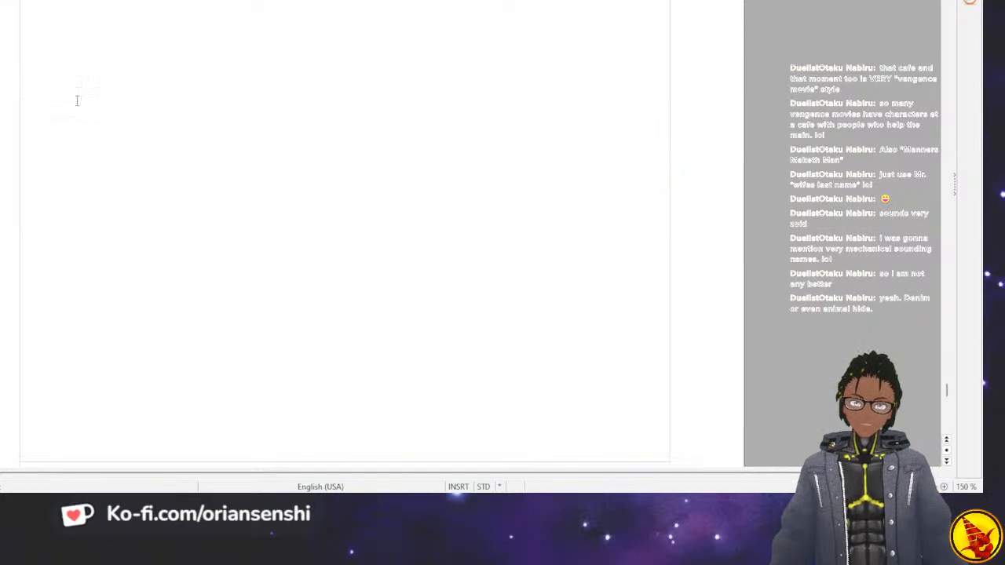
pyautogui.scroll(6, 70, 97)
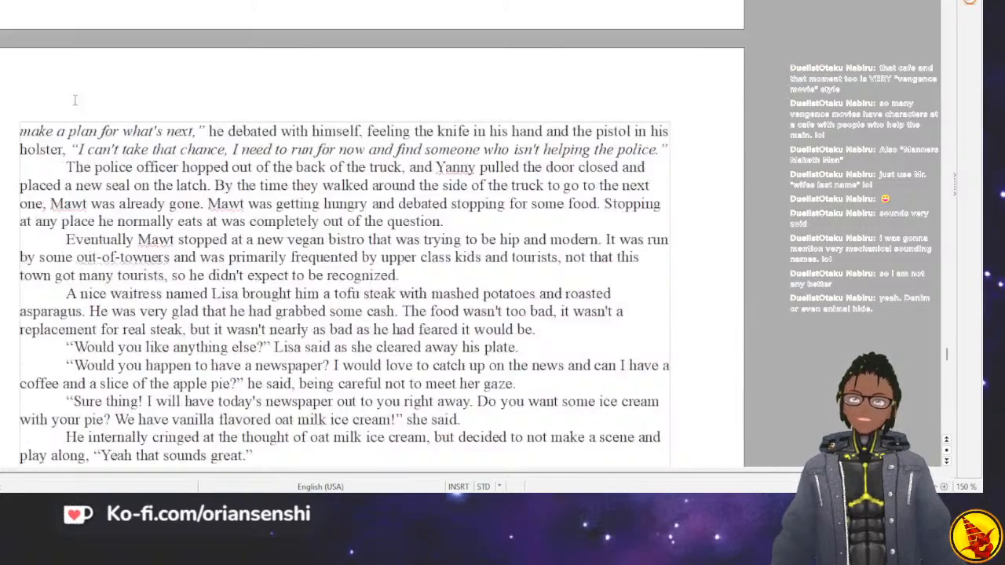
pyautogui.scroll(-20, 70, 97)
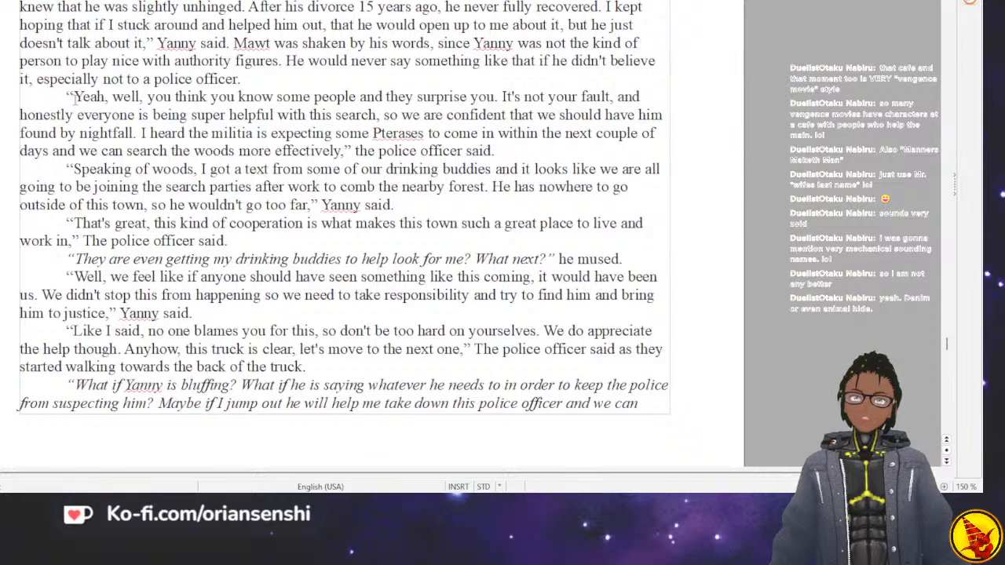
pyautogui.scroll(10, 71, 95)
pyautogui.scroll(-20, 73, 98)
pyautogui.scroll(2, 75, 100)
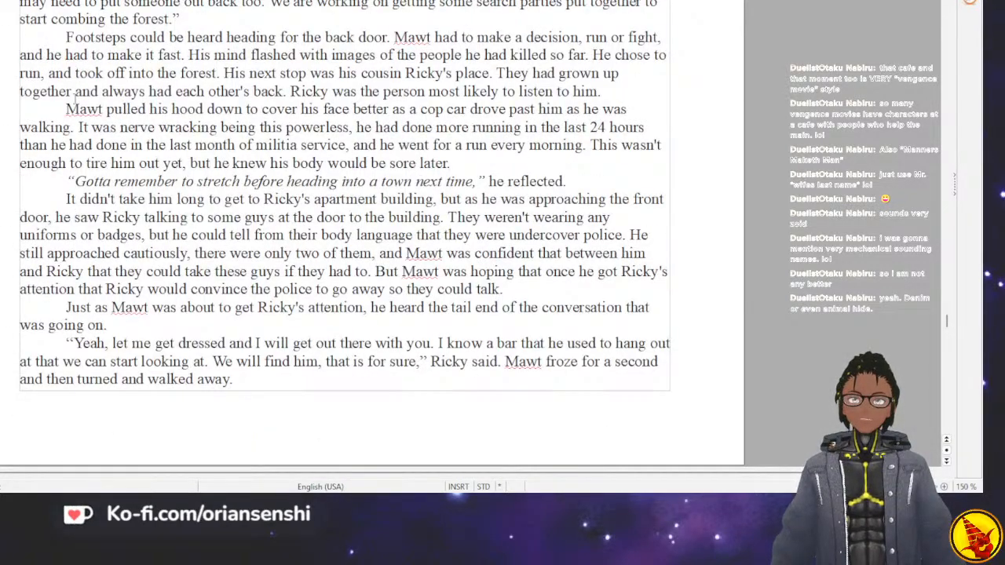
pyautogui.scroll(2, 75, 93)
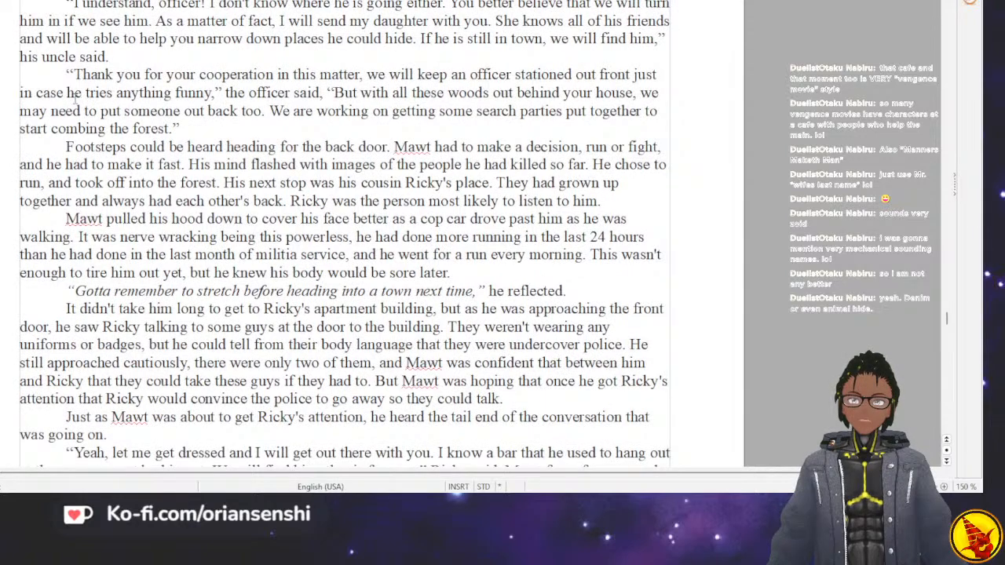
pyautogui.scroll(6, 75, 94)
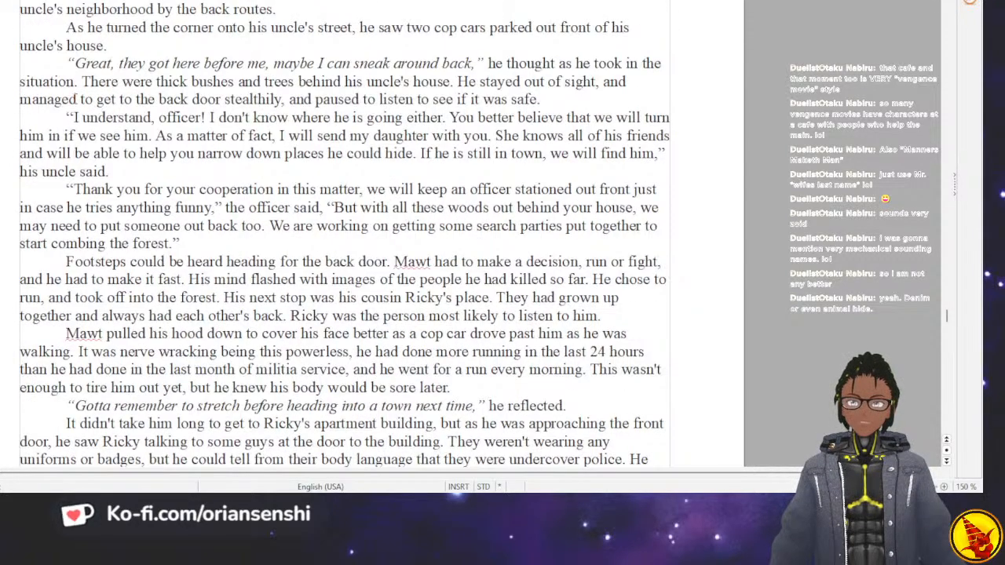
pyautogui.scroll(2, 73, 95)
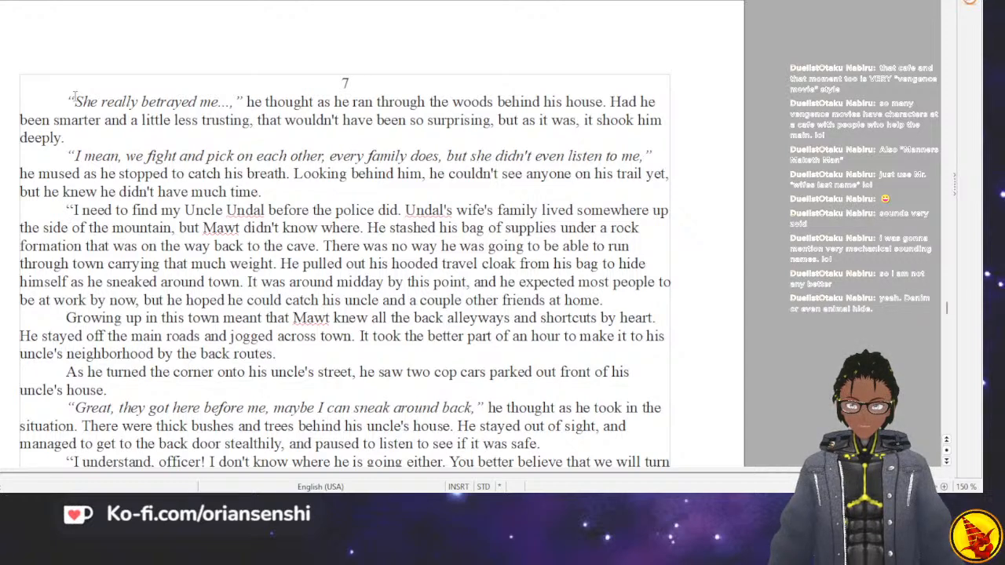
pyautogui.scroll(-4, 73, 96)
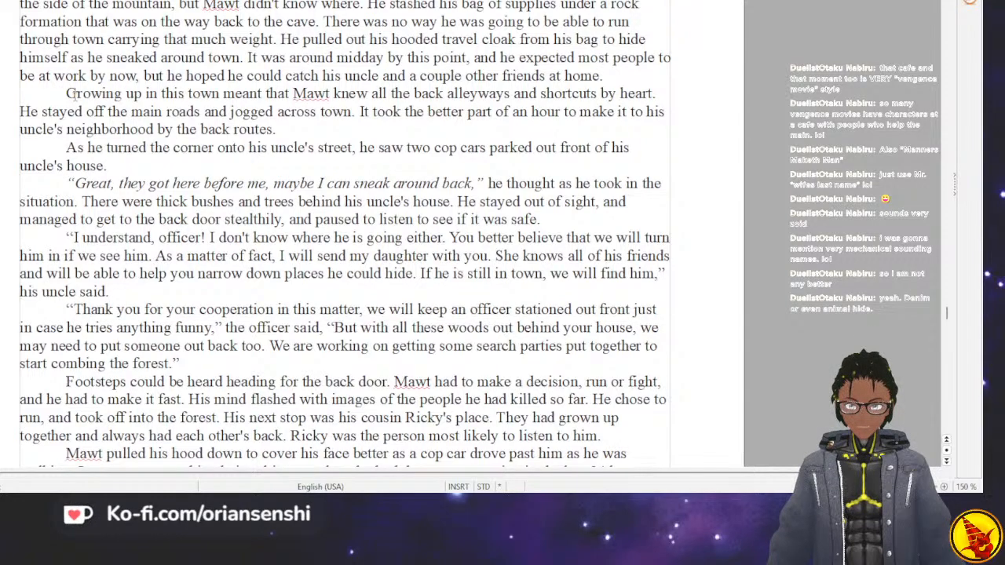
pyautogui.scroll(-6, 71, 95)
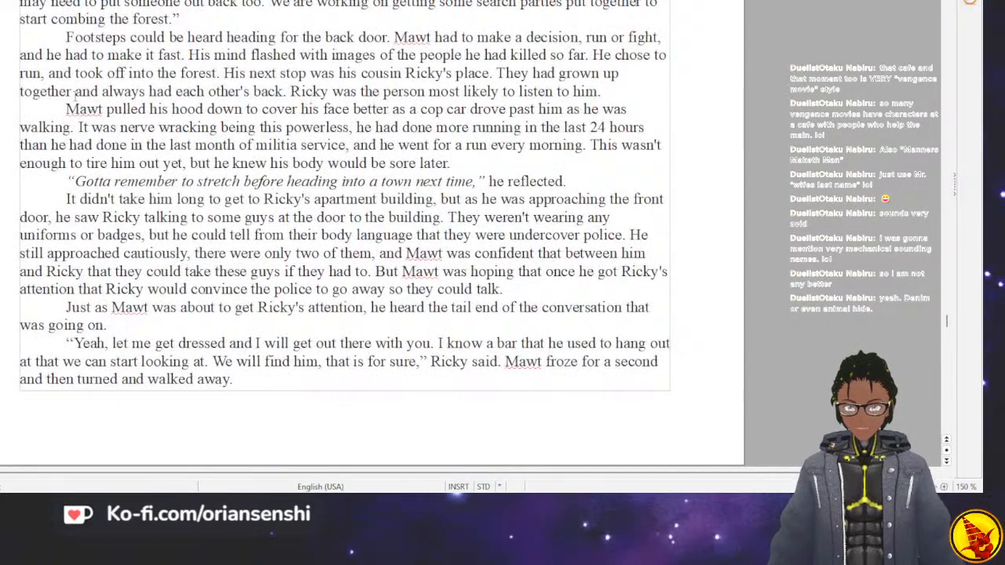
pyautogui.scroll(-4, 74, 92)
pyautogui.scroll(-2, 74, 94)
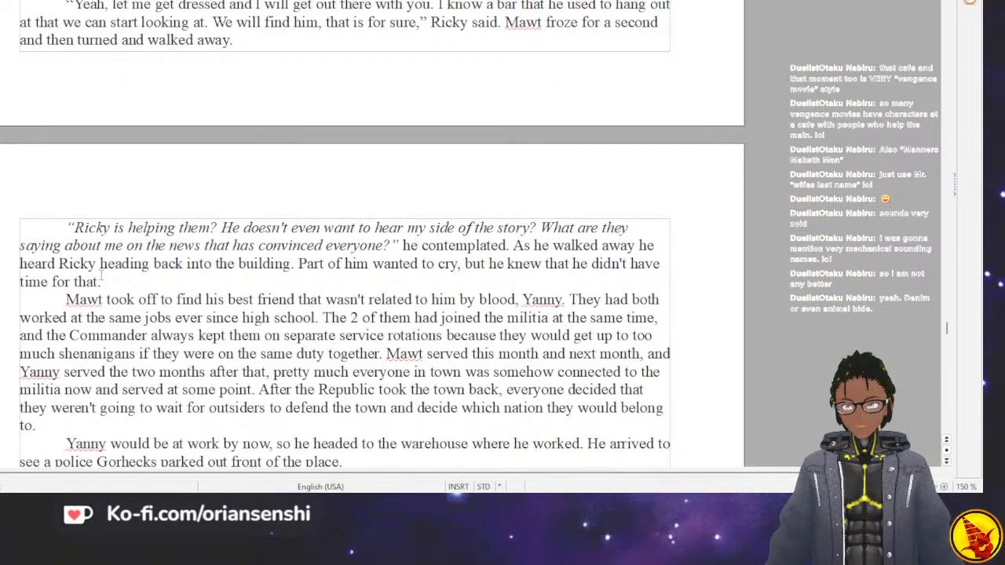
pyautogui.scroll(-5, 101, 273)
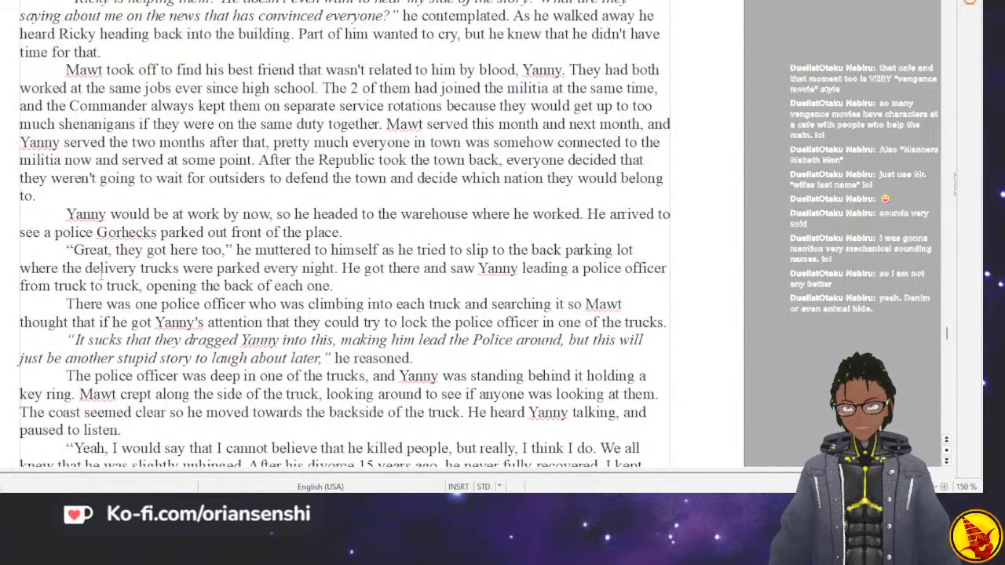
pyautogui.scroll(-2, 101, 272)
pyautogui.scroll(-5, 101, 272)
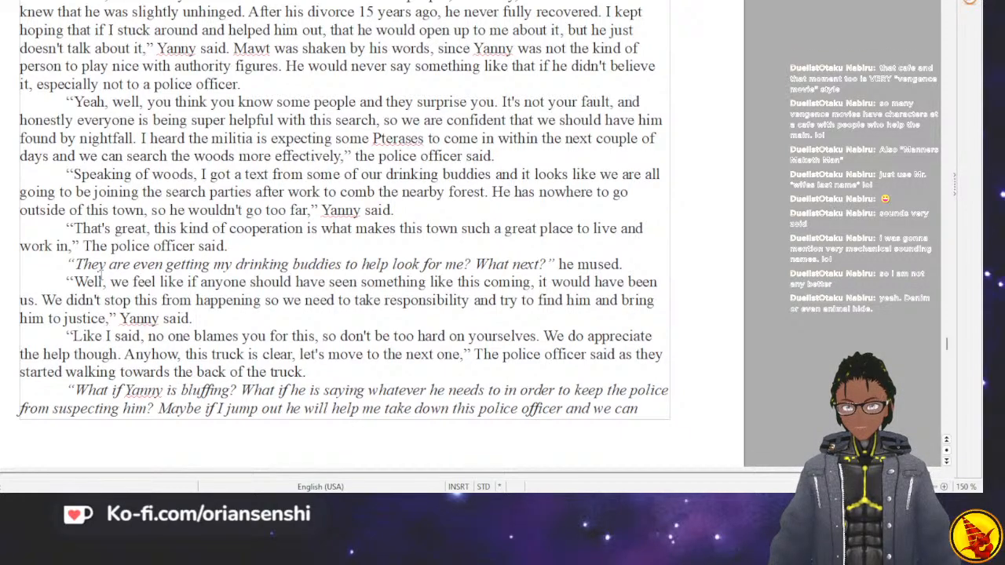
pyautogui.scroll(-5, 100, 272)
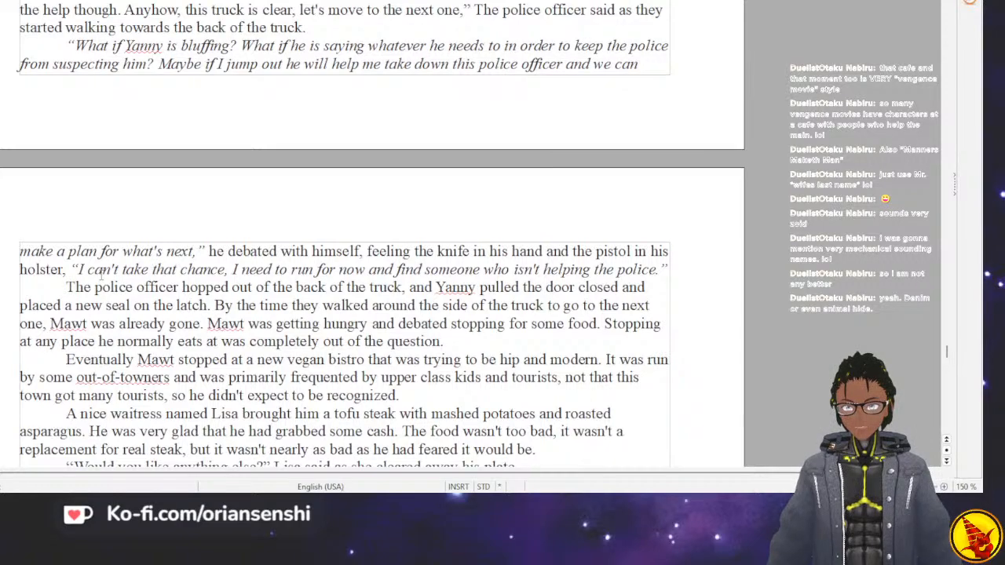
pyautogui.scroll(-3, 101, 272)
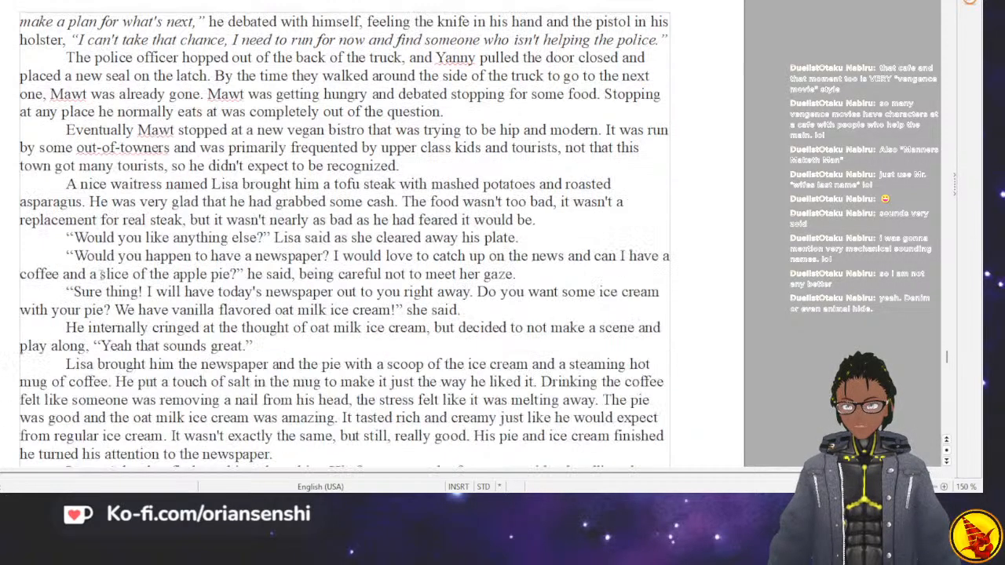
pyautogui.scroll(-8, 100, 272)
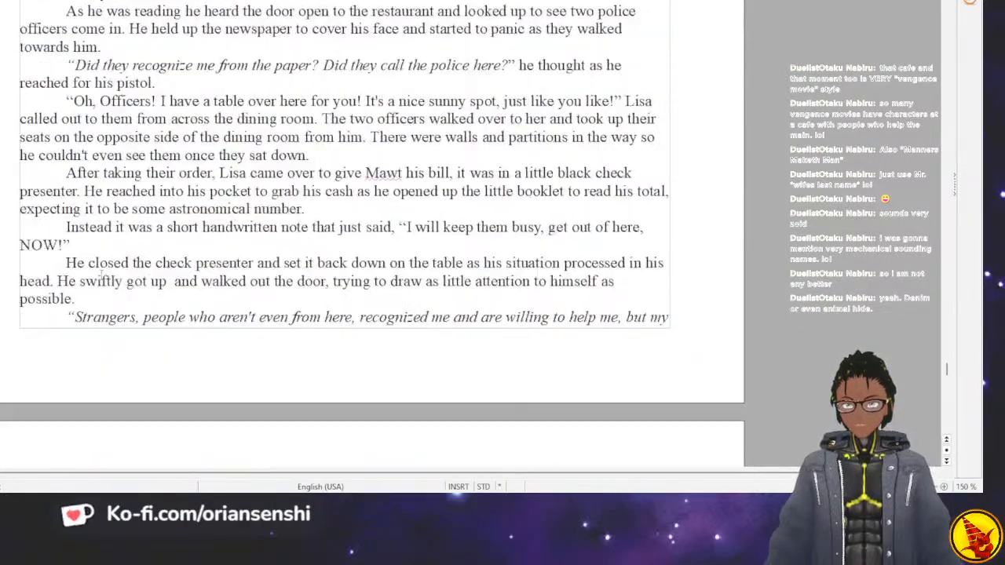
pyautogui.scroll(-5, 100, 272)
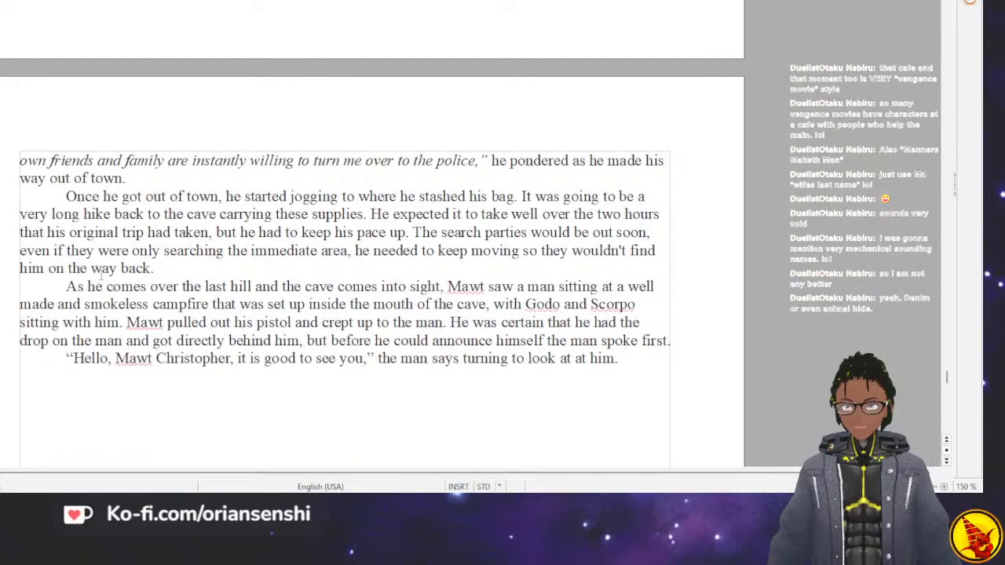
# Check how the earlier breakfast scene with the grandmother refers to Scorpo, and return to the text of chapter 8.
pyautogui.scroll(20, 101, 272)
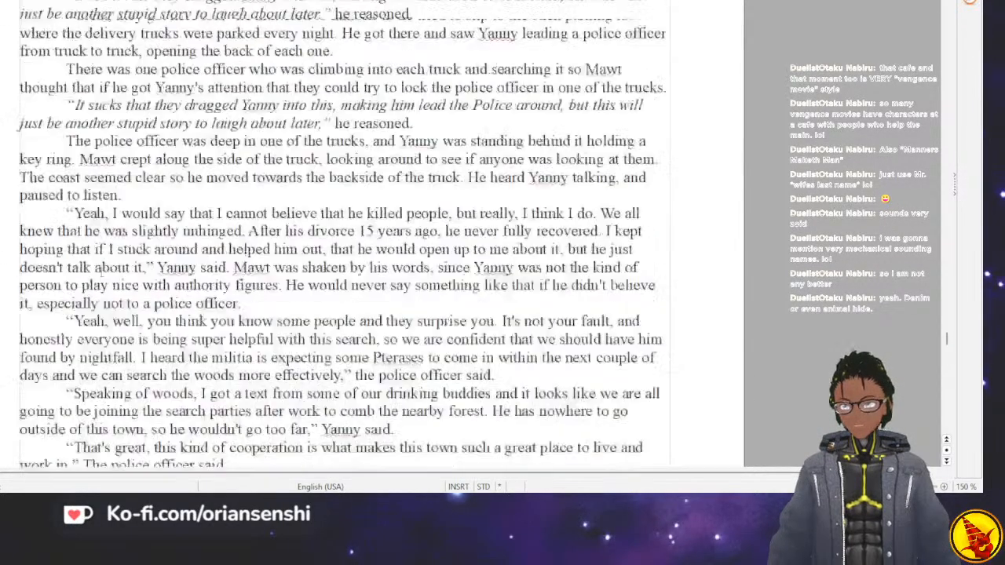
pyautogui.scroll(8, 101, 268)
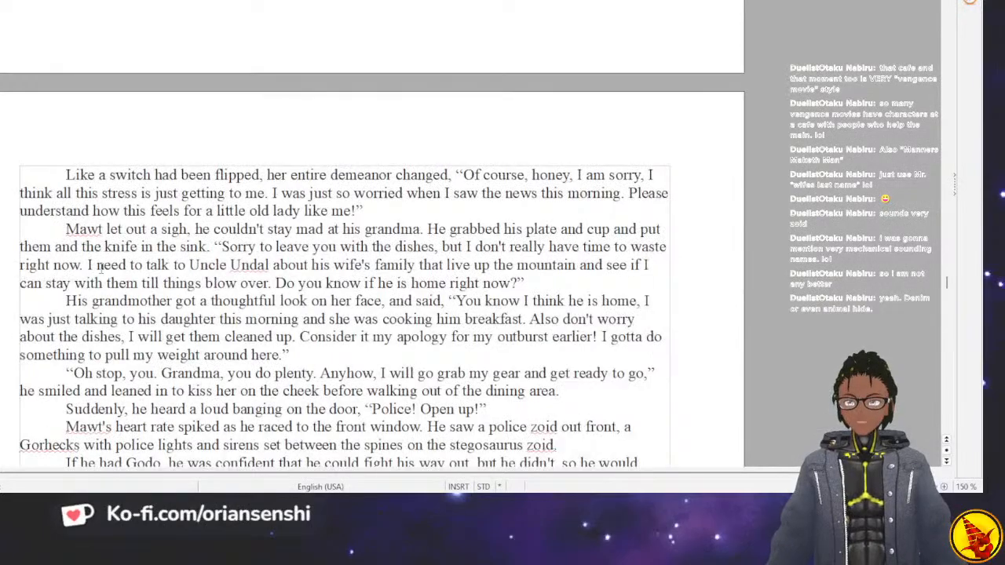
pyautogui.scroll(10, 101, 269)
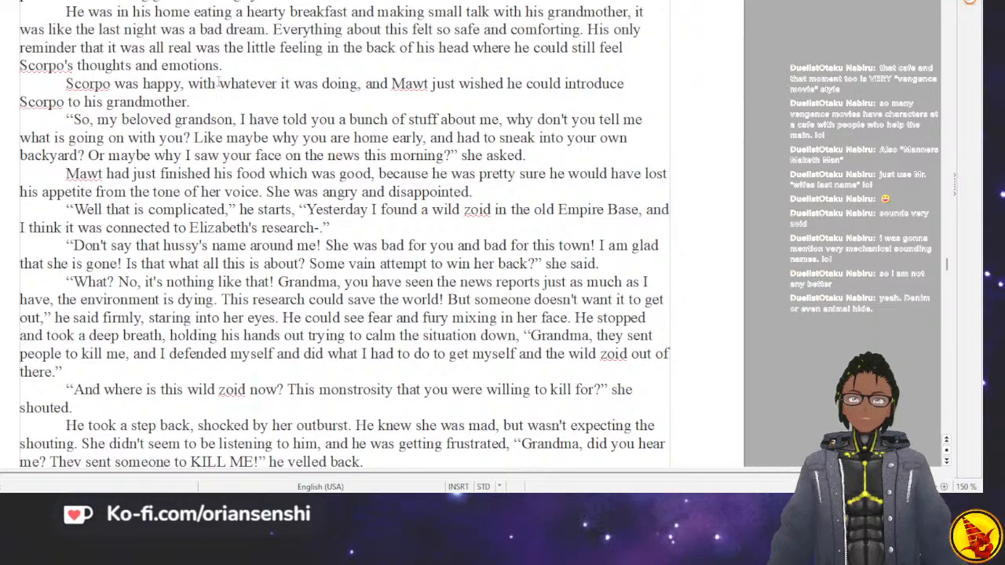
pyautogui.scroll(-20, 216, 84)
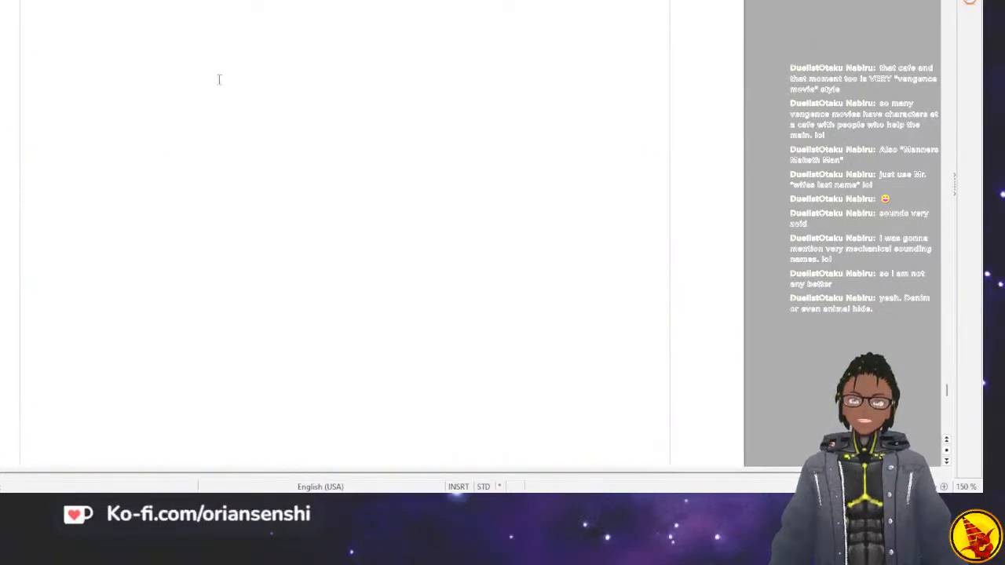
pyautogui.scroll(-5, 219, 80)
pyautogui.scroll(10, 219, 80)
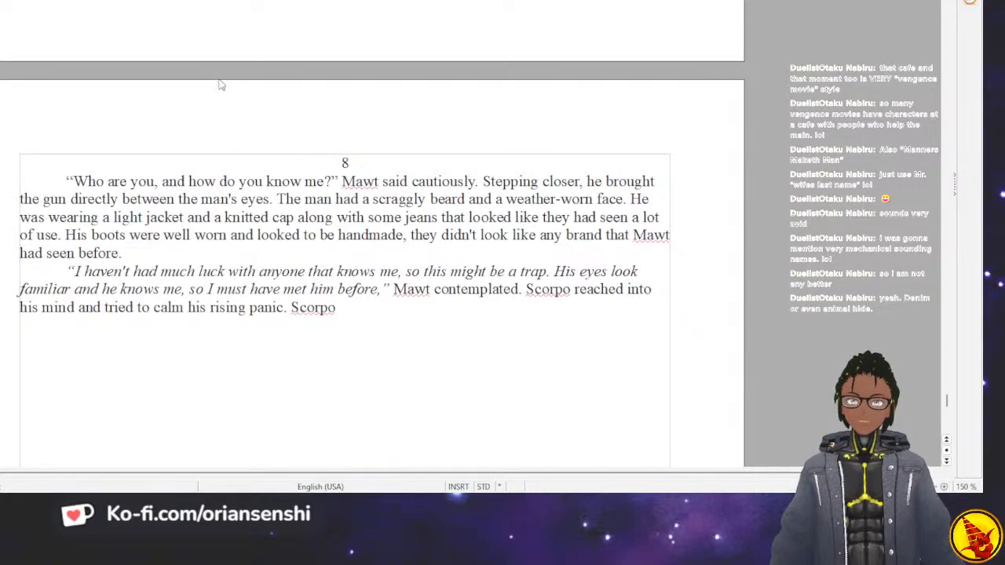
# Complete the Scorpo sentence with "showed flashes of images of the man feeding it some yummy metal.".
pyautogui.write('showe')
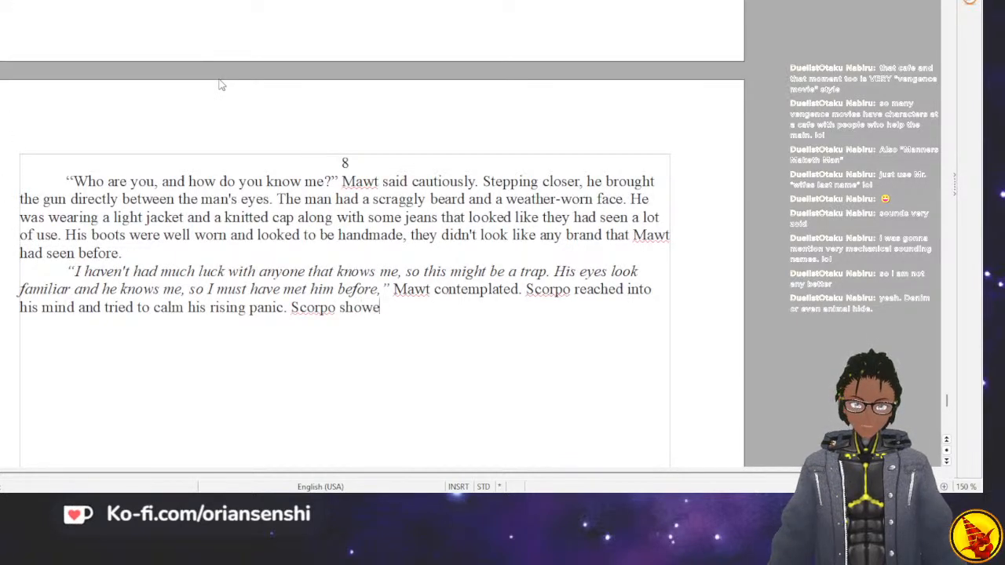
pyautogui.write('d flashes of images of')
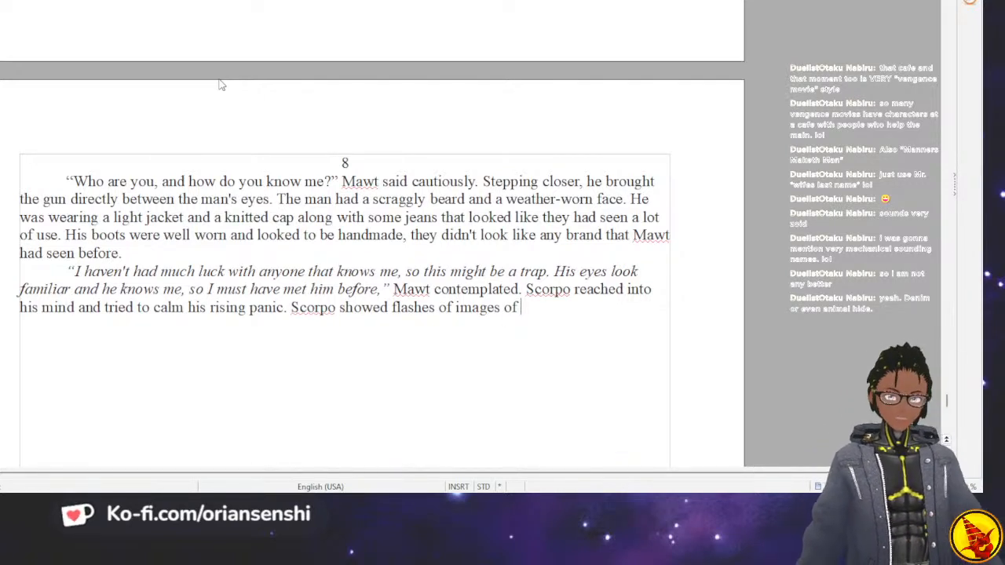
pyautogui.write('the man feeding him s')
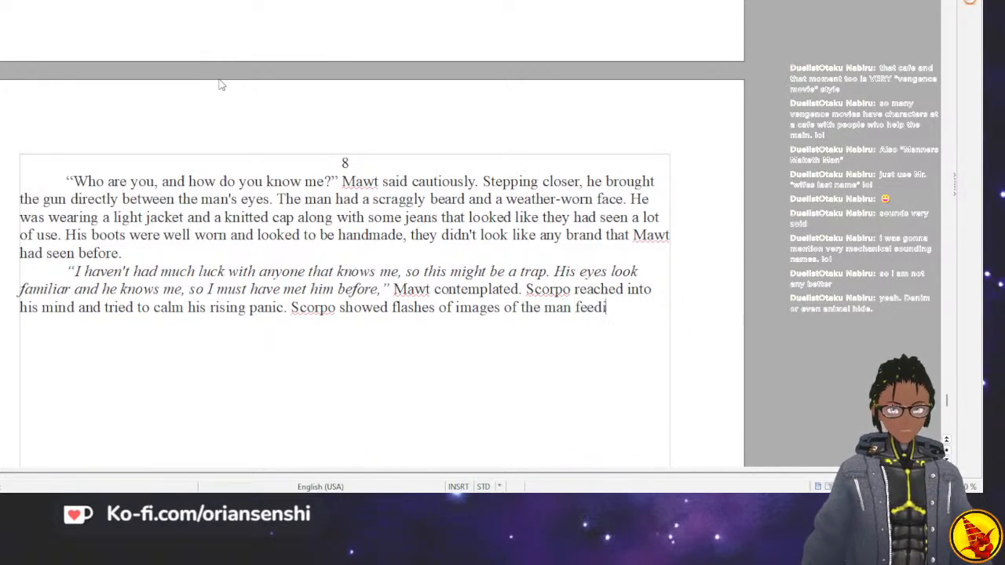
pyautogui.press('BackSpace')
pyautogui.press('BackSpace')
pyautogui.press('BackSpace')
pyautogui.press('BackSpace')
pyautogui.press('BackSpace')
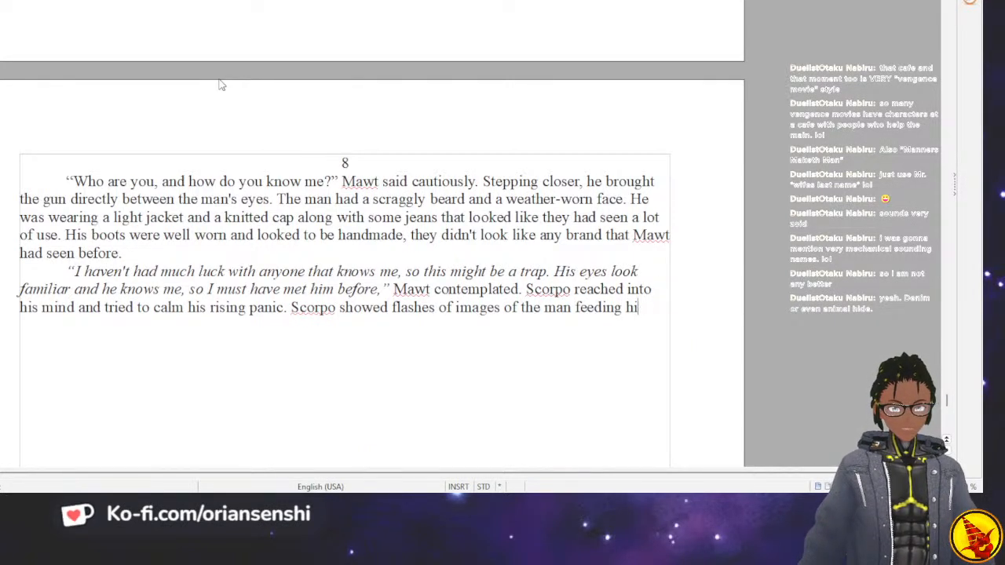
pyautogui.write('it some ')
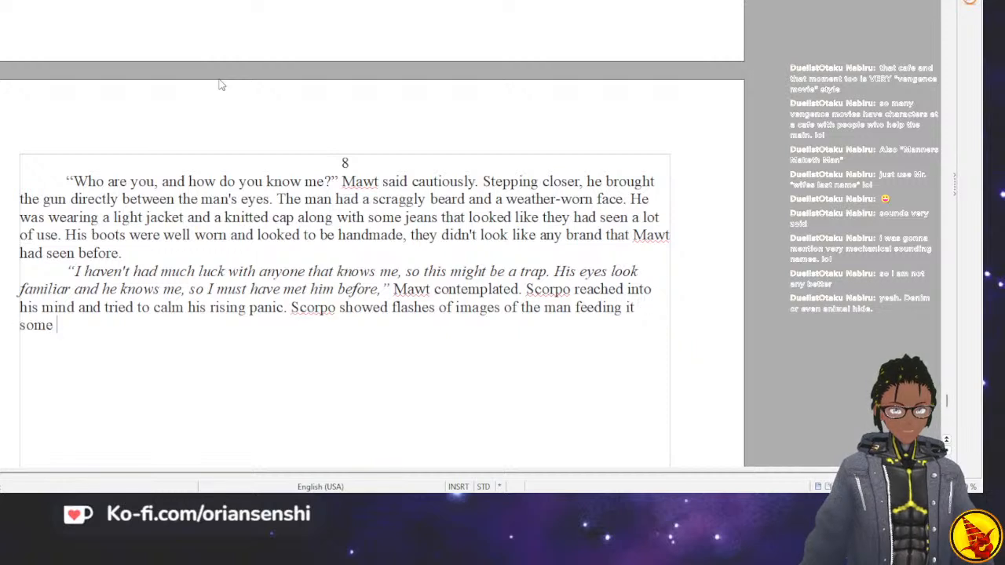
pyautogui.write('yummy metal')
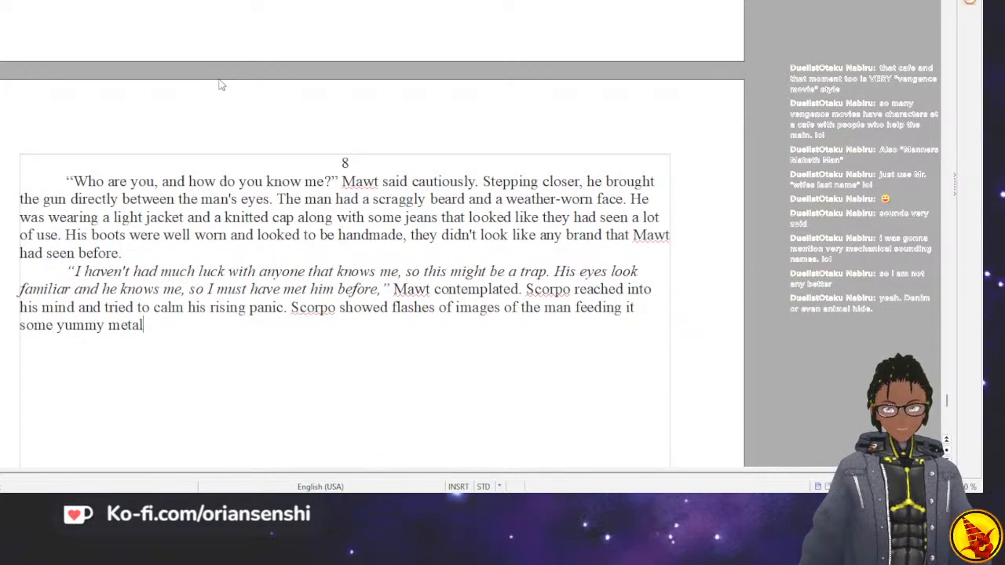
pyautogui.write('.')
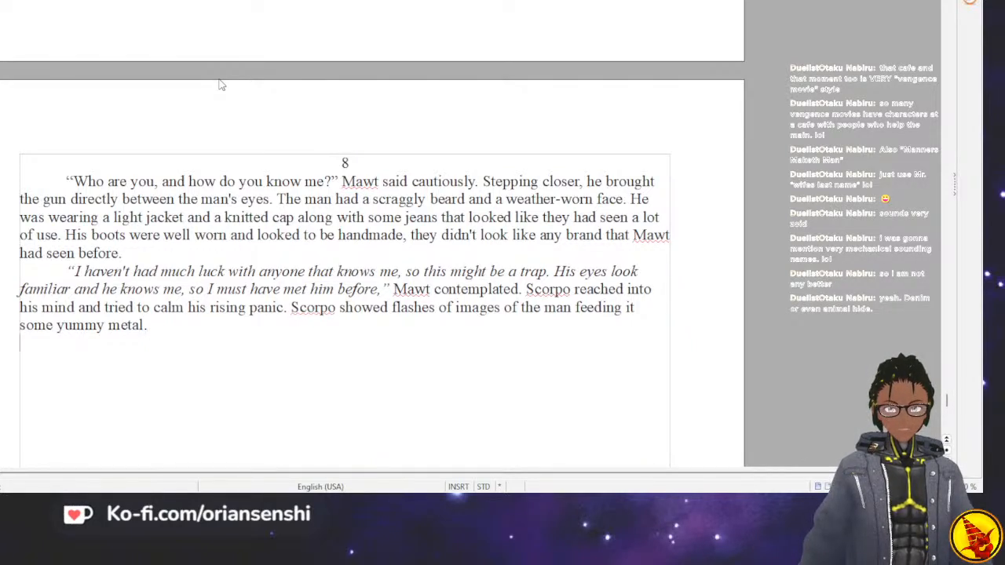
# Start a new indented paragraph with "Mawt rolled his eyes at that,".
pyautogui.press('BackSpace')
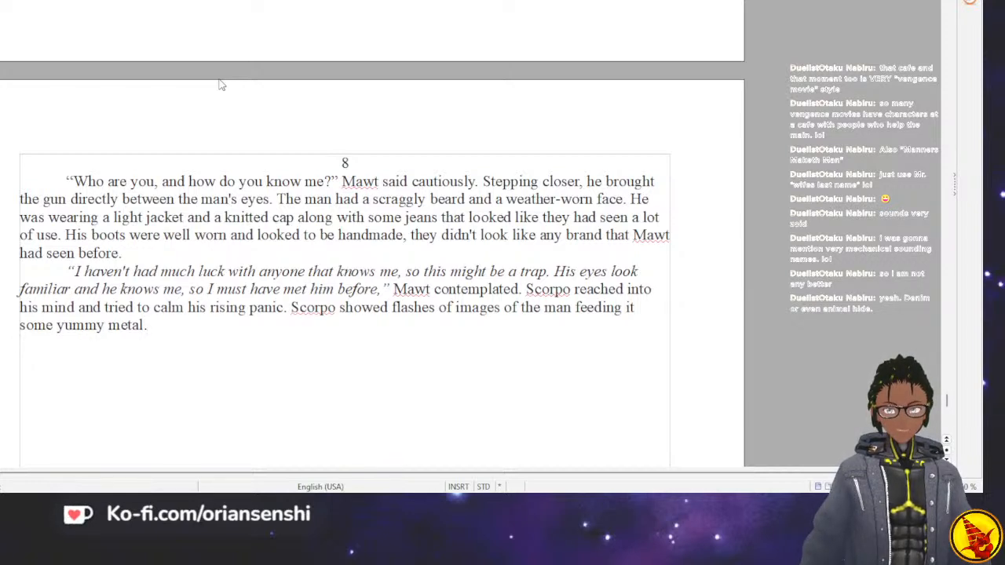
pyautogui.press('Return')
pyautogui.write('Ma')
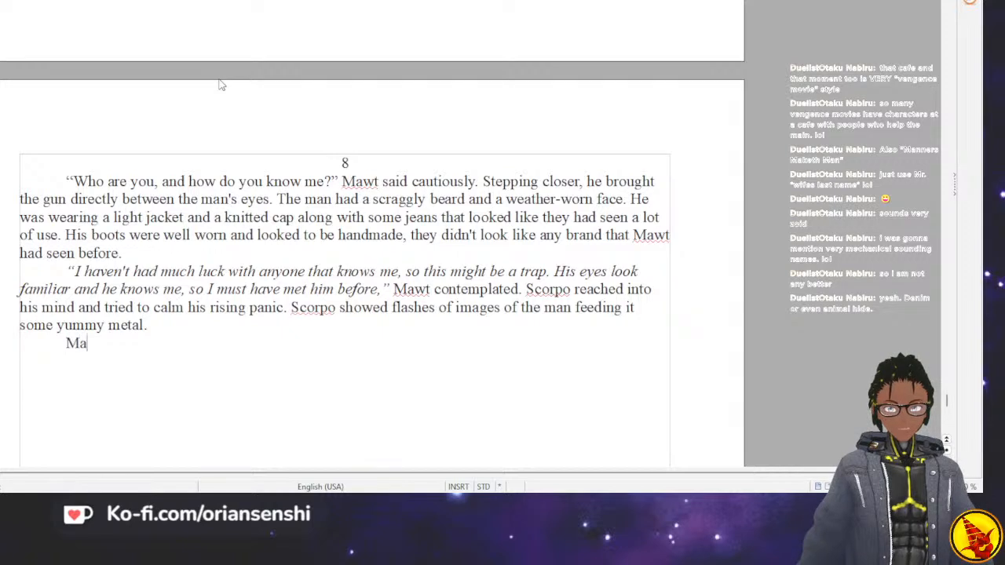
pyautogui.write('wt rolled hi')
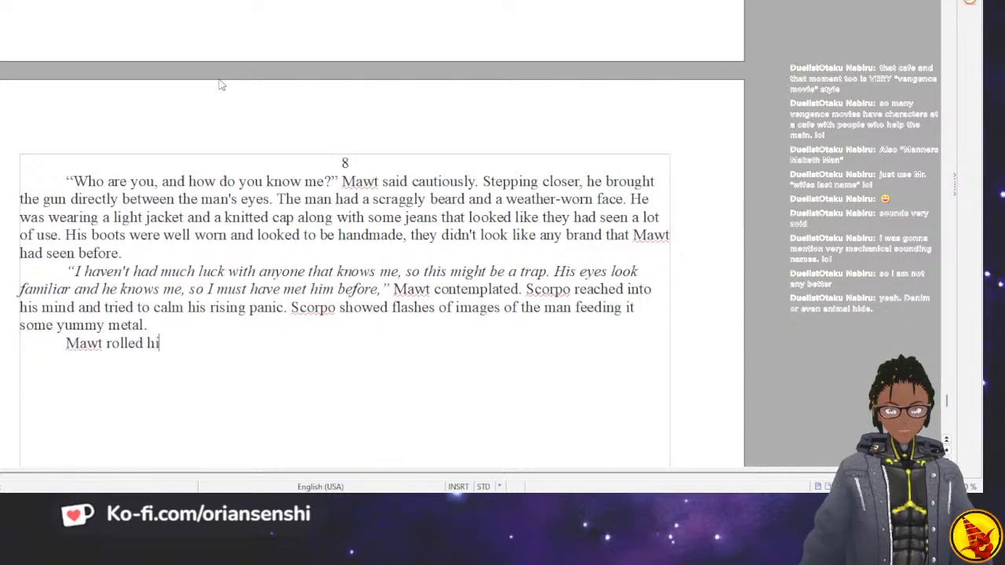
pyautogui.write('s eyes at that, so')
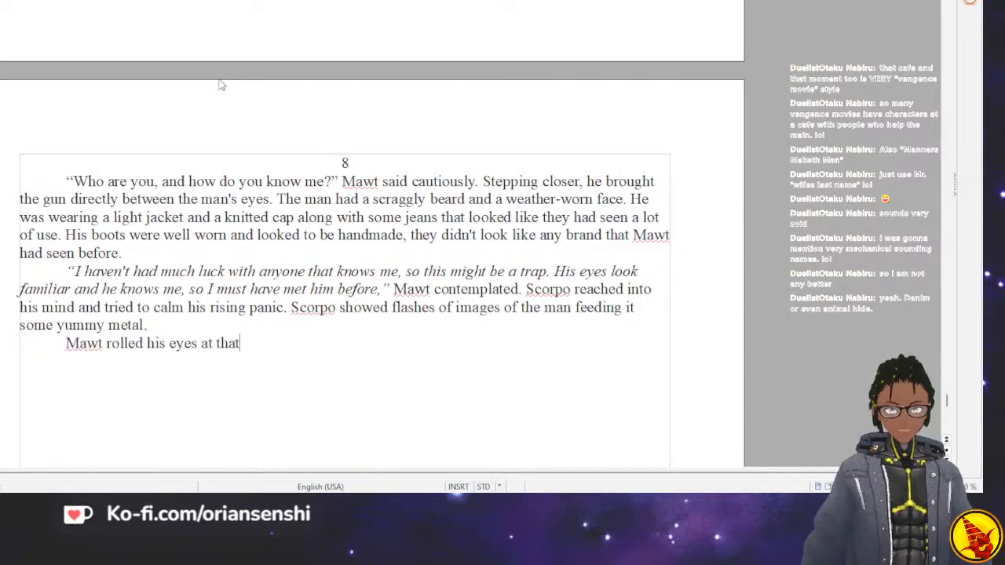
pyautogui.press('BackSpace')
pyautogui.press('BackSpace')
pyautogui.press('BackSpace')
pyautogui.press('BackSpace')
# Add an opening quotation mark and Mawt's italic thought "Of course he could buy your loyalty with some metal.".
pyautogui.write('"')
pyautogui.press('BackSpace')
pyautogui.write('"Of course he could buy your loyalt')
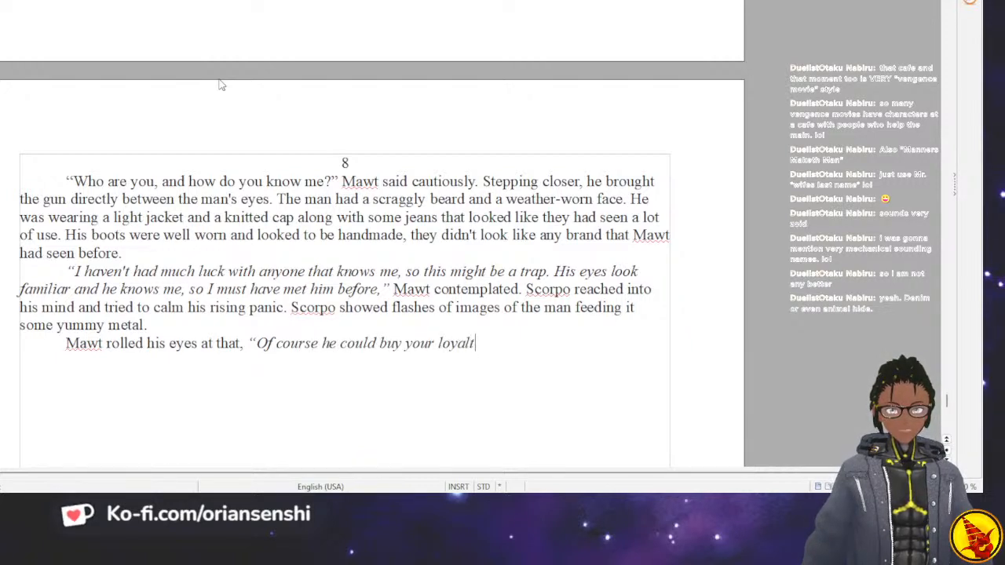
pyautogui.write('y with some metal. ')
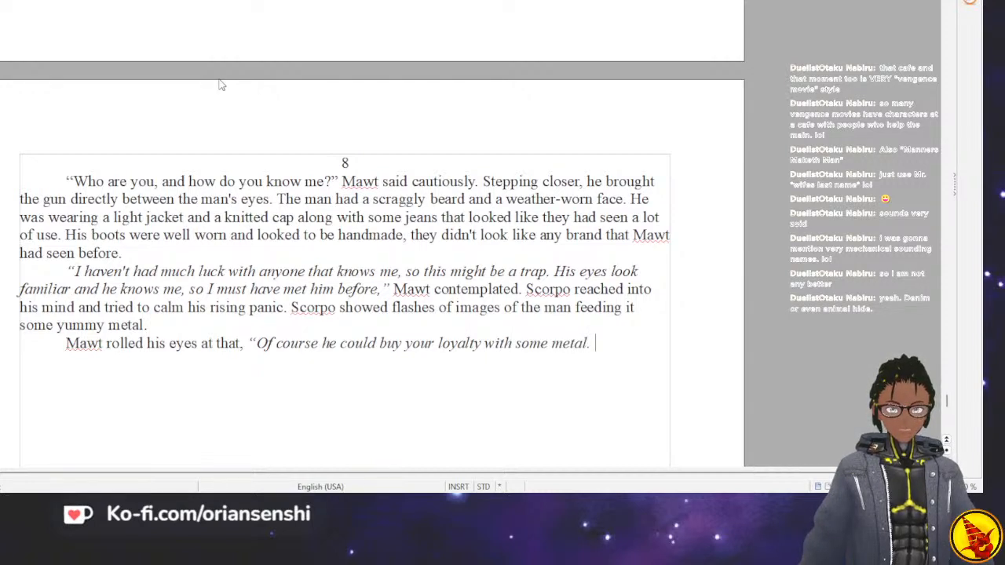
pyautogui.write('What even makes it tast')
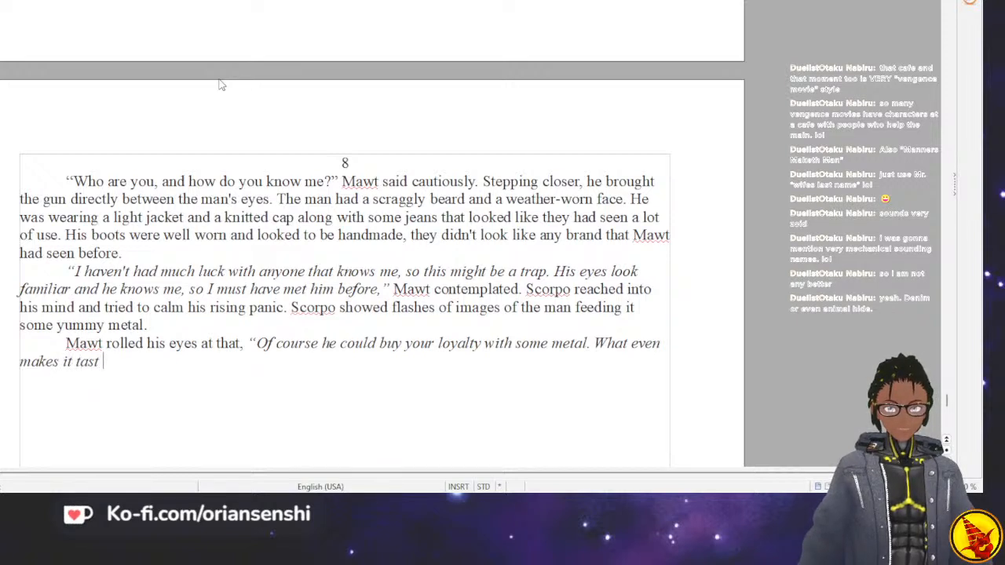
pyautogui.write('e better')
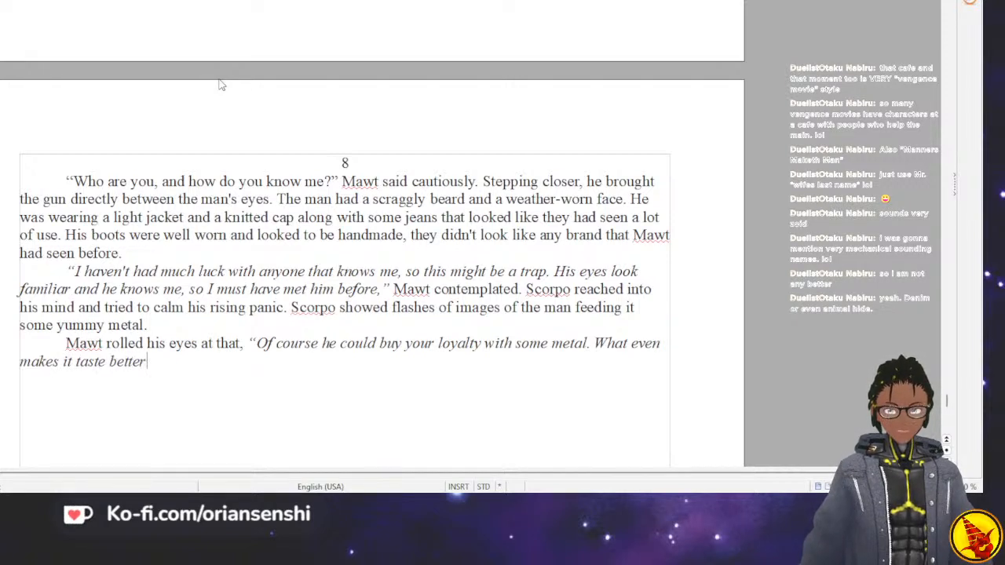
pyautogui.write(' than any other me')
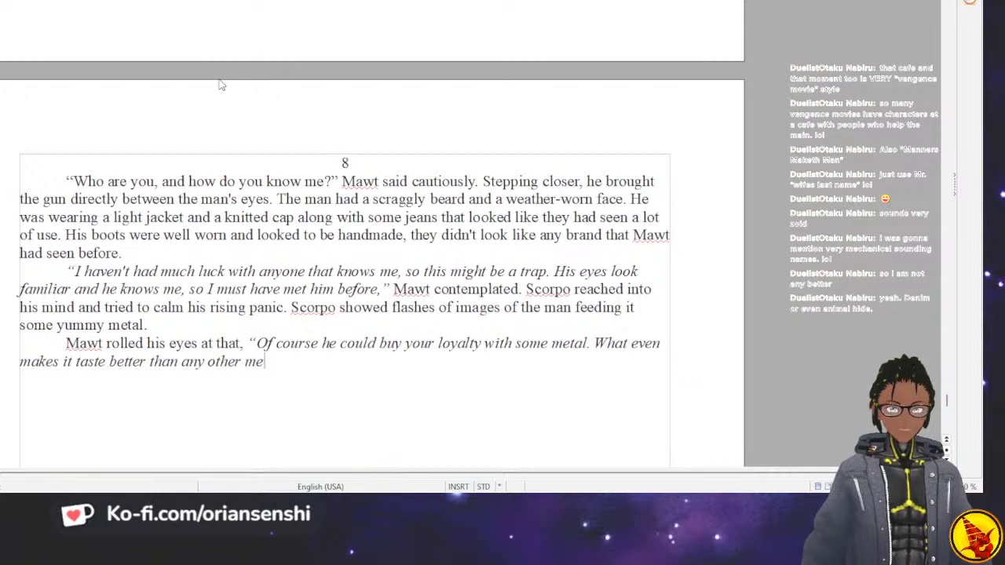
pyautogui.write('tal?"')
# Finish Mawt's italic thought with "What even makes it taste better than any other metal?" and a closing quotation mark.
pyautogui.press('BackSpace')
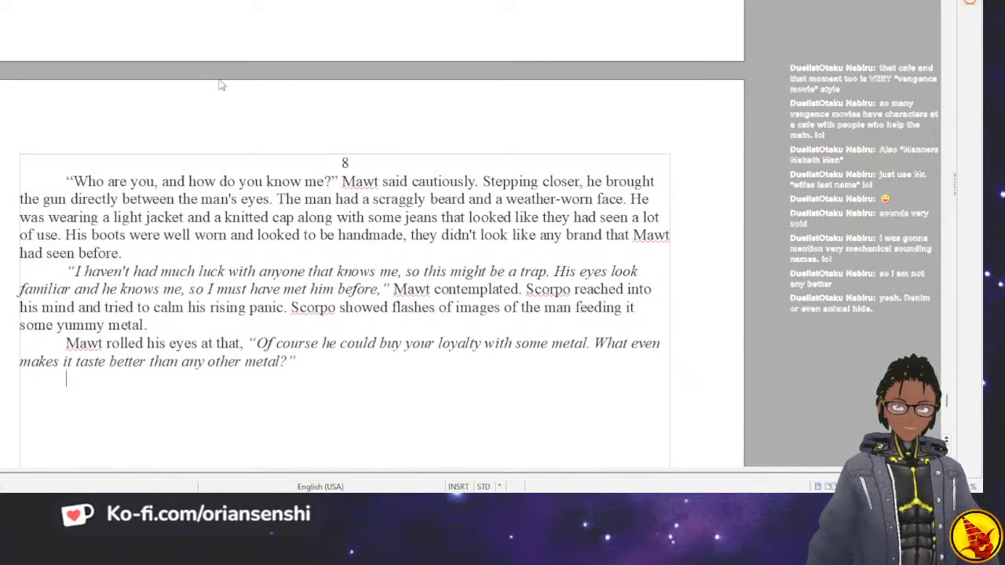
# Begin the man's reply in the new indented paragraph with the quoted line "I shouldn't be surprised that you don't know me.".
pyautogui.write('I am surp')
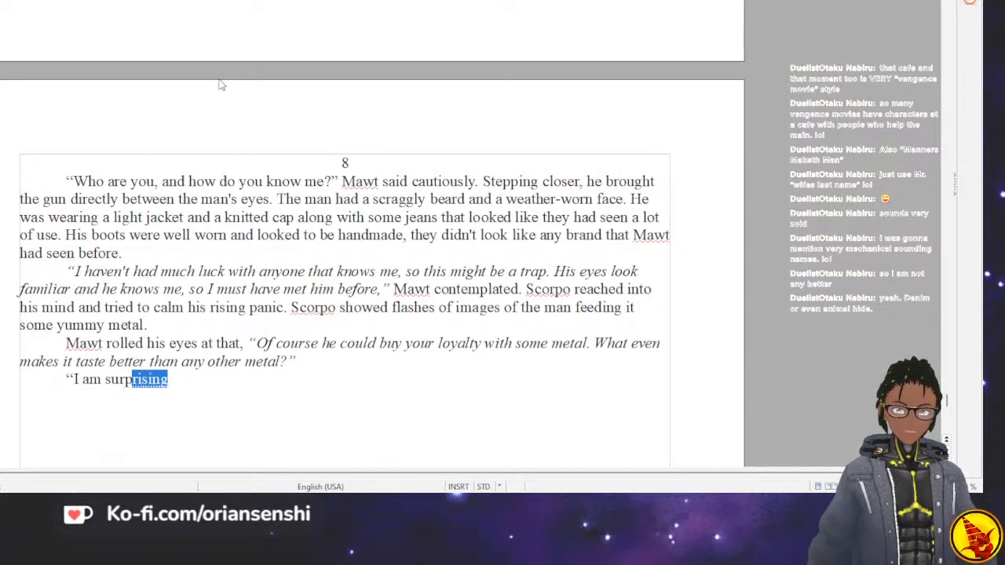
pyautogui.press('BackSpace')
pyautogui.press('BackSpace')
pyautogui.press('BackSpace')
pyautogui.press('BackSpace')
pyautogui.press('BackSpace')
pyautogui.press('BackSpace')
pyautogui.press('BackSpace')
pyautogui.press('BackSpace')
pyautogui.press('BackSpace')
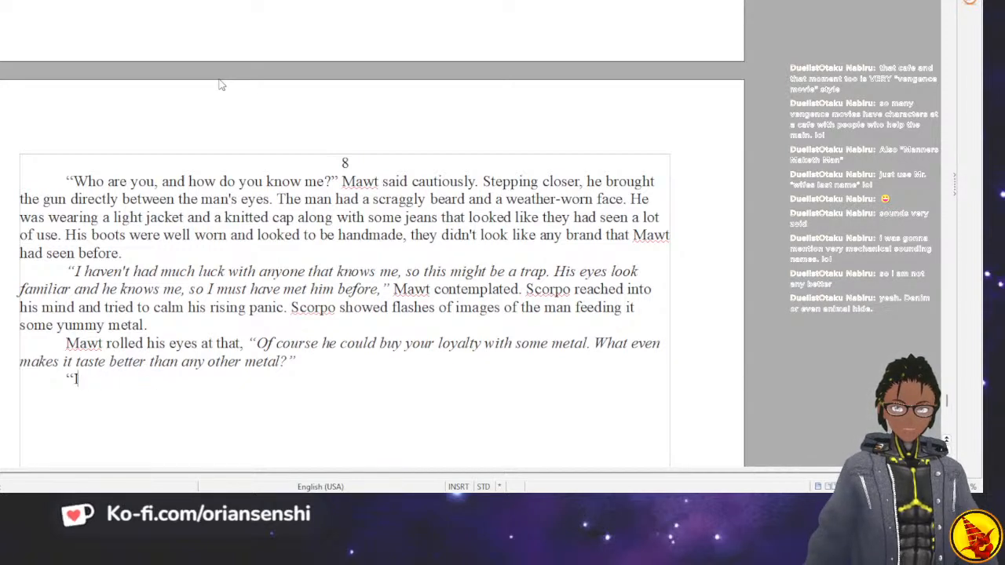
pyautogui.write("shouldn't be surprised that you don't know me.")
pyautogui.press('BackSpace')
# Continue the man's reply with "We barely talked, which was quite odd,".
pyautogui.write('We ')
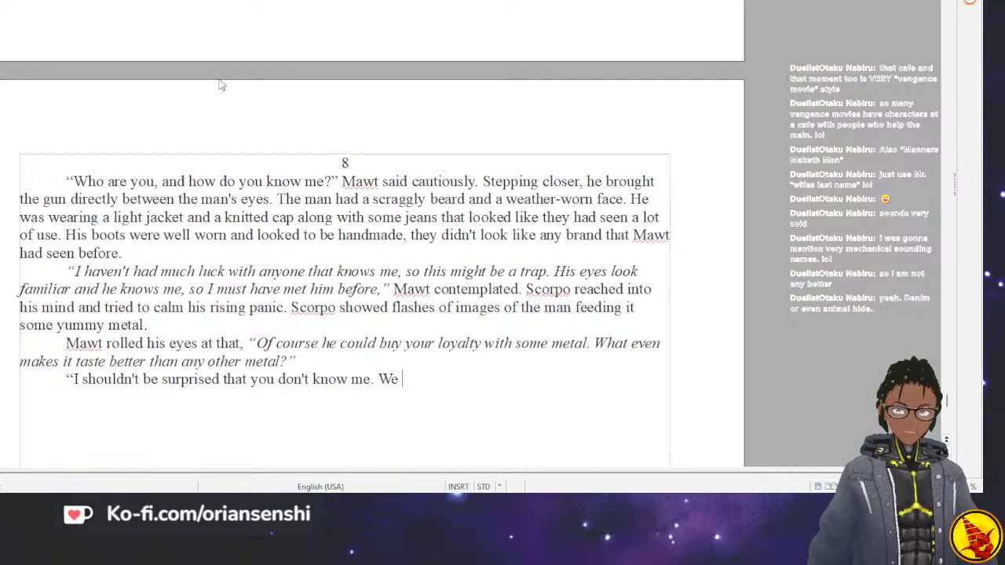
pyautogui.write('barely talked, whi')
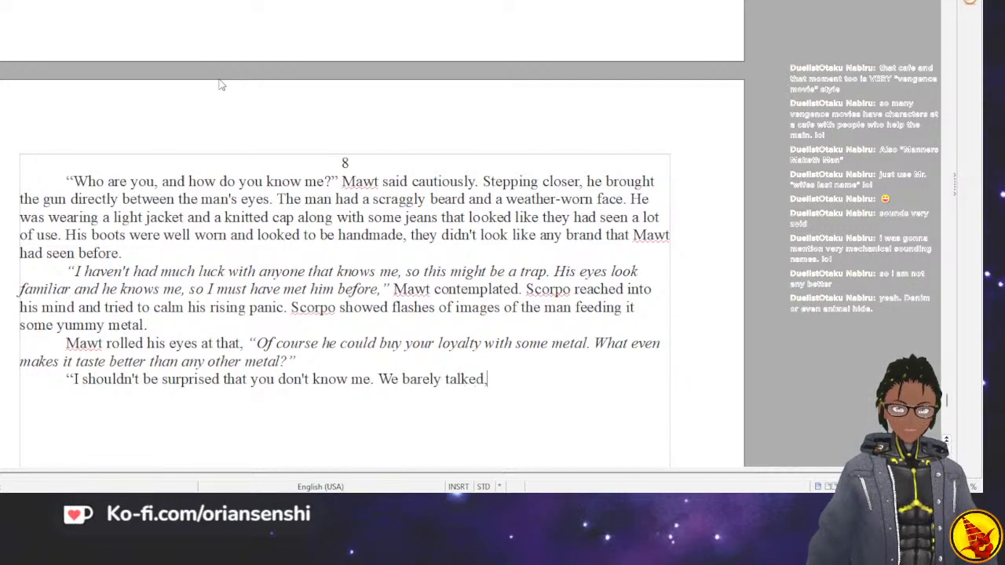
pyautogui.press('BackSpace')
pyautogui.write('hich ')
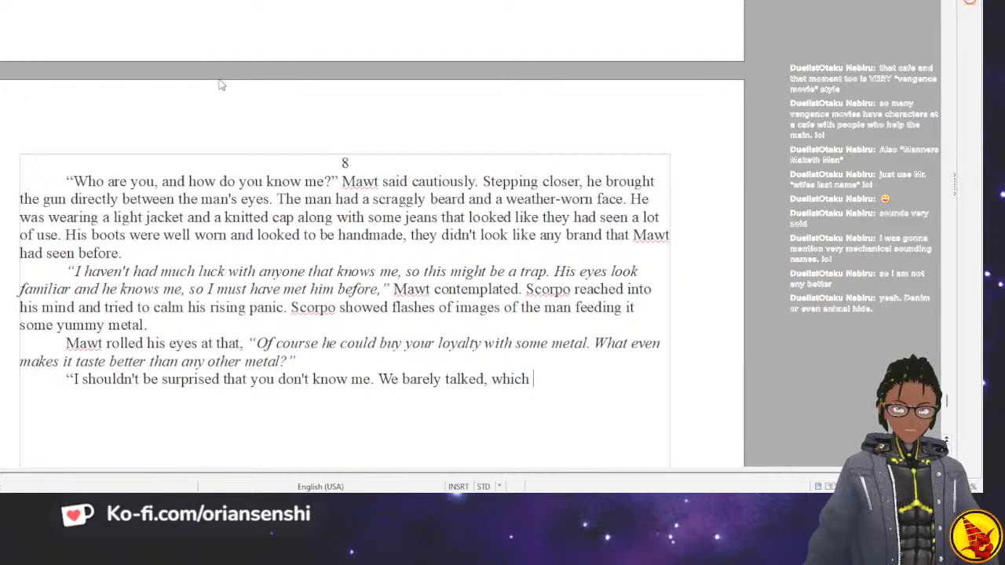
pyautogui.write('was oddly iro')
pyautogui.press('BackSpace')
pyautogui.press('BackSpace')
pyautogui.press('BackSpace')
pyautogui.press('BackSpace')
pyautogui.press('BackSpace')
pyautogui.press('BackSpace')
pyautogui.press('BackSpace')
pyautogui.press('BackSpace')
pyautogui.press('BackSpace')
pyautogui.press('BackSpace')
pyautogui.press('BackSpace')
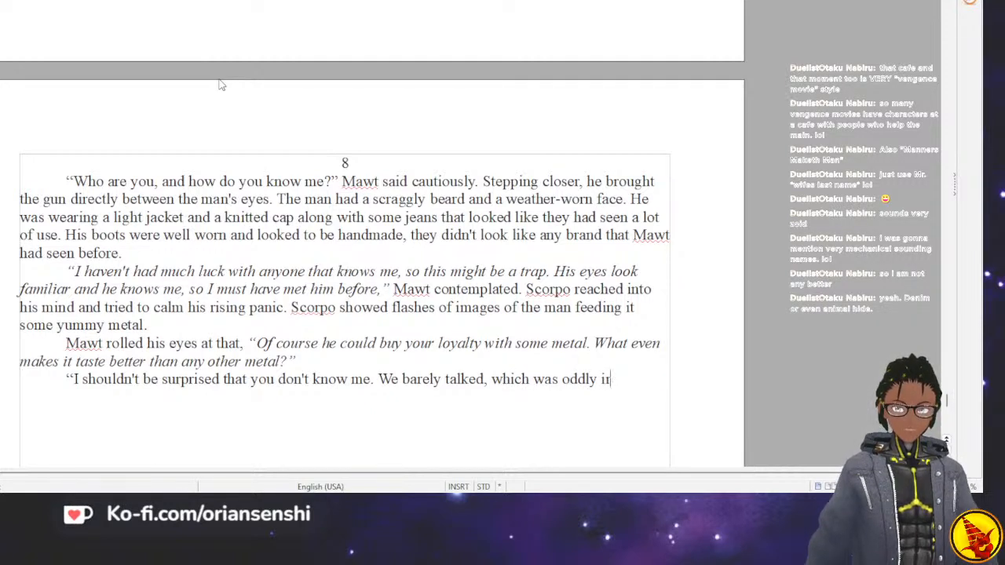
pyautogui.write('qi')
pyautogui.press('BackSpace')
pyautogui.write('uite odd,')
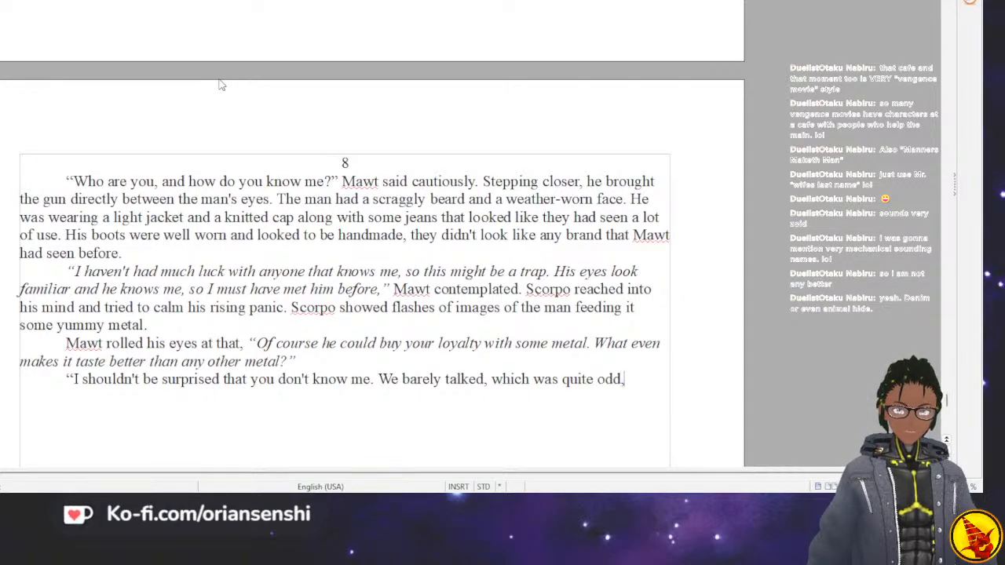
pyautogui.write(' considering y')
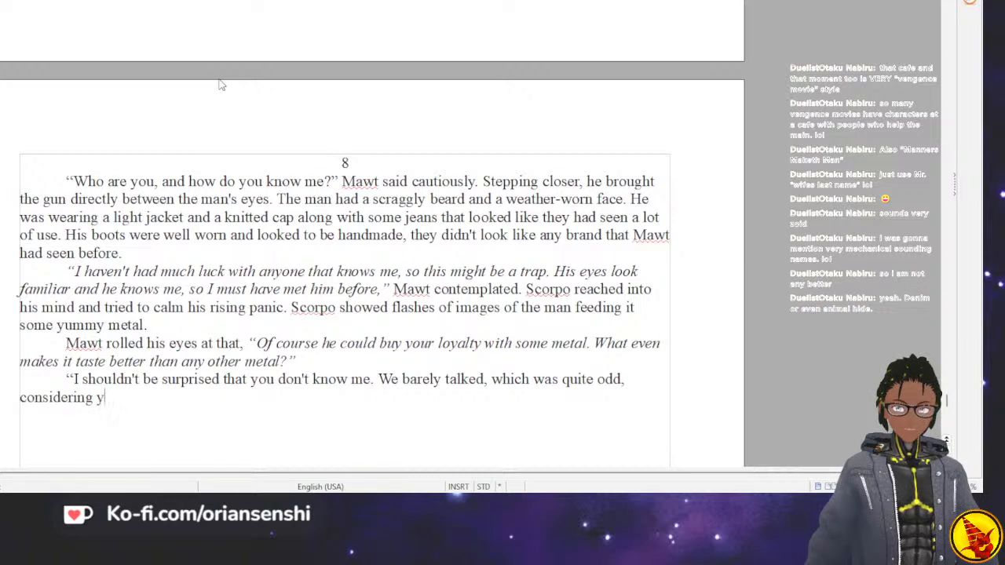
pyautogui.write('ou married my ')
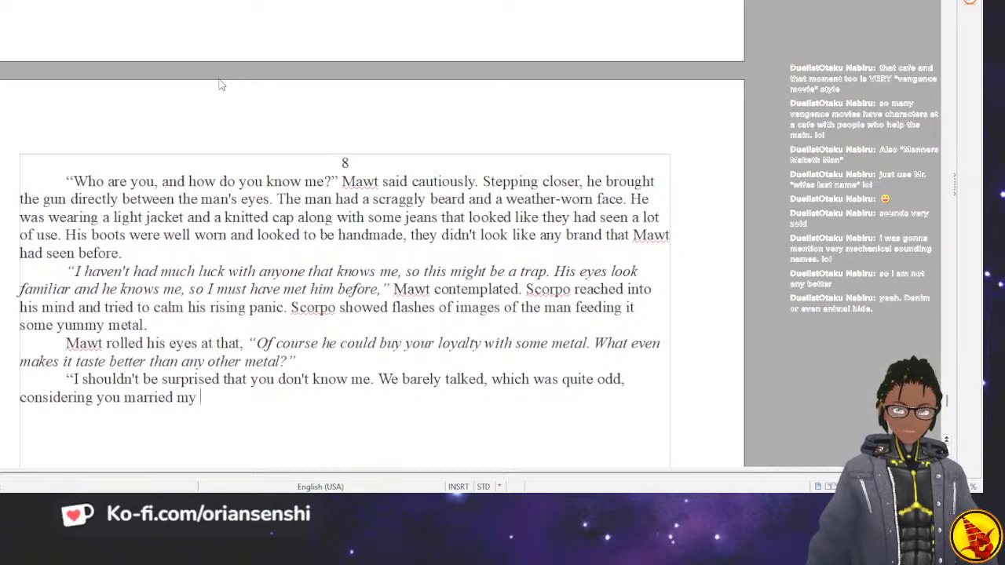
pyautogui.write('daughter.')
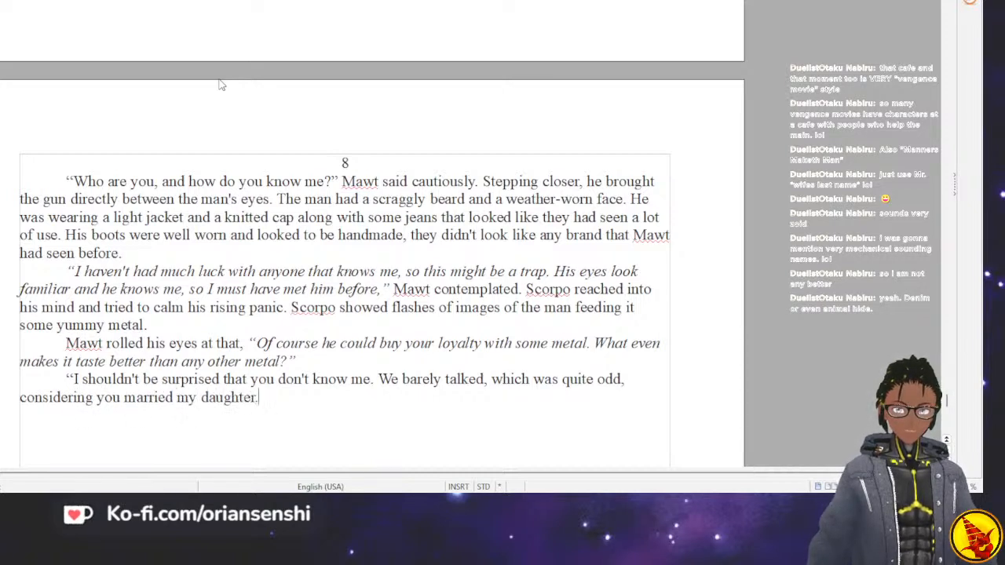
pyautogui.write('=M')
# Complete the man's spoken line with "considering you married my daughter," and a closing quotation mark.
pyautogui.press('BackSpace')
pyautogui.press('BackSpace')
pyautogui.write(',"')
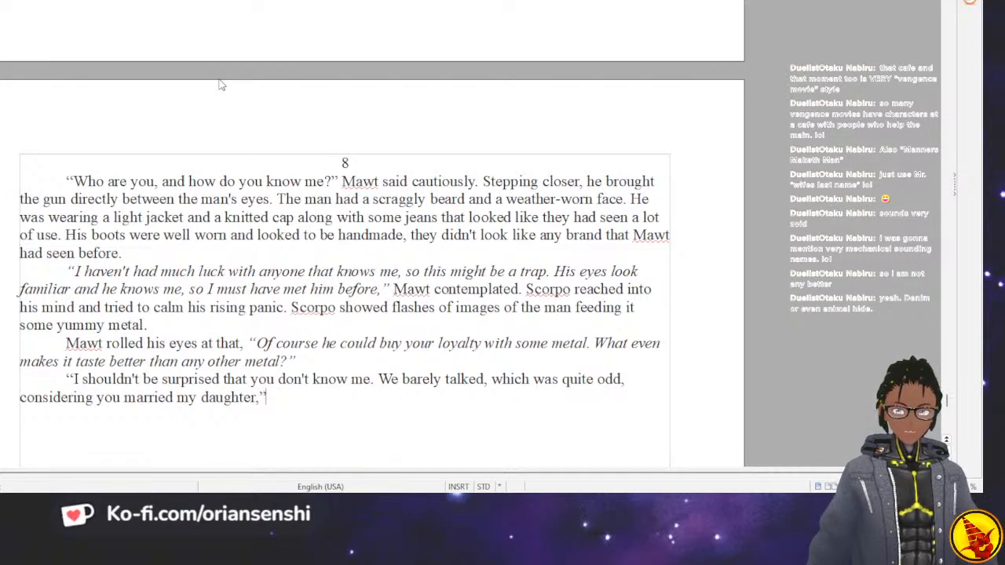
pyautogui.write(' the man s')
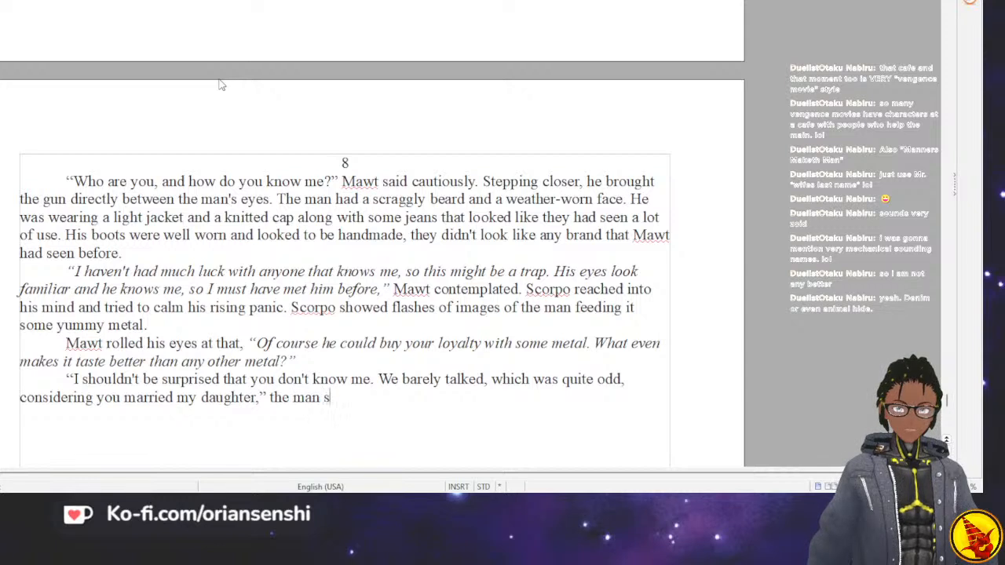
pyautogui.write('aid a')
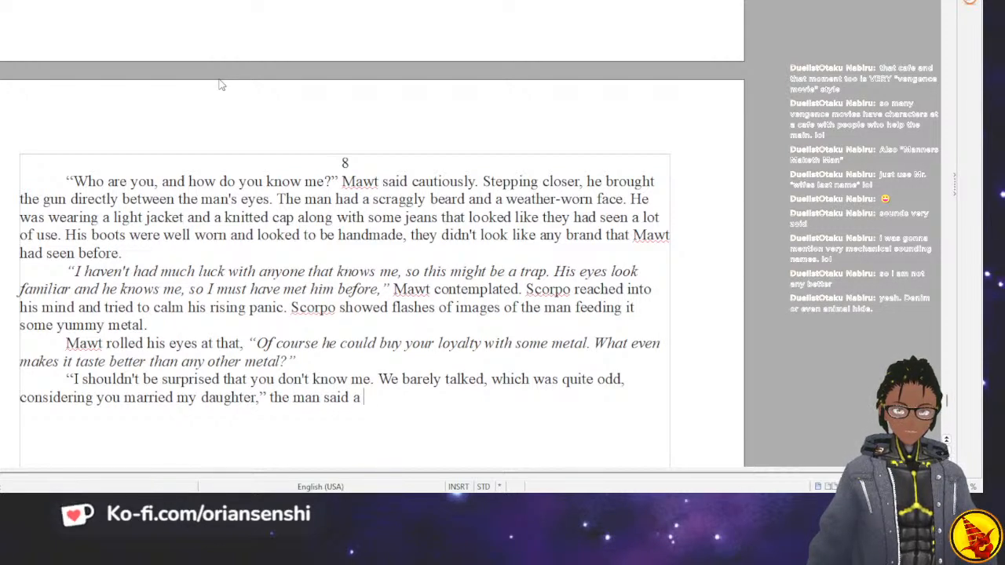
pyautogui.write(' grin spreading across his face.')
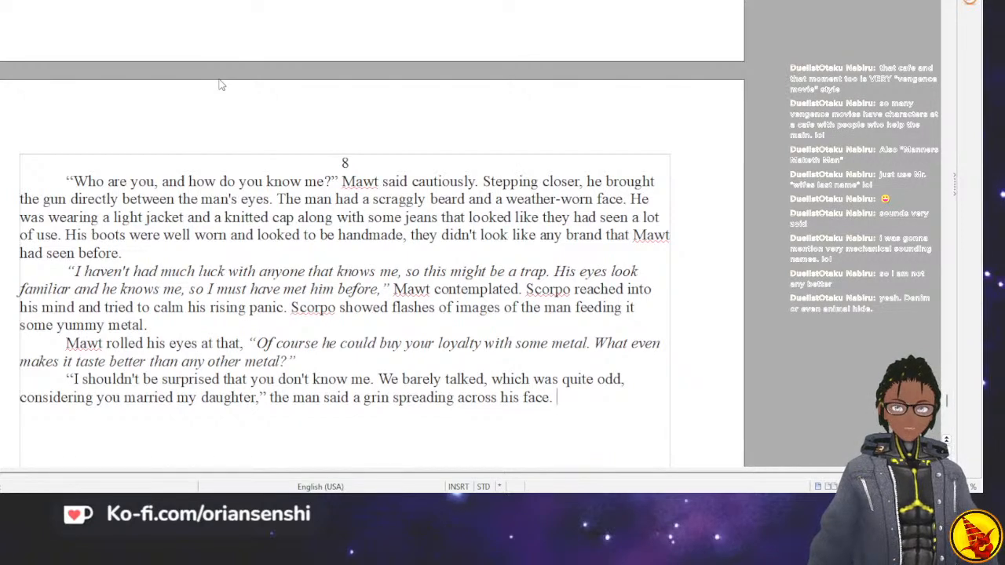
# Start a new indented paragraph with "Suddenly Mawt's mind was thrown back".
pyautogui.press('Return')
pyautogui.press('Tab')
pyautogui.write('Su')
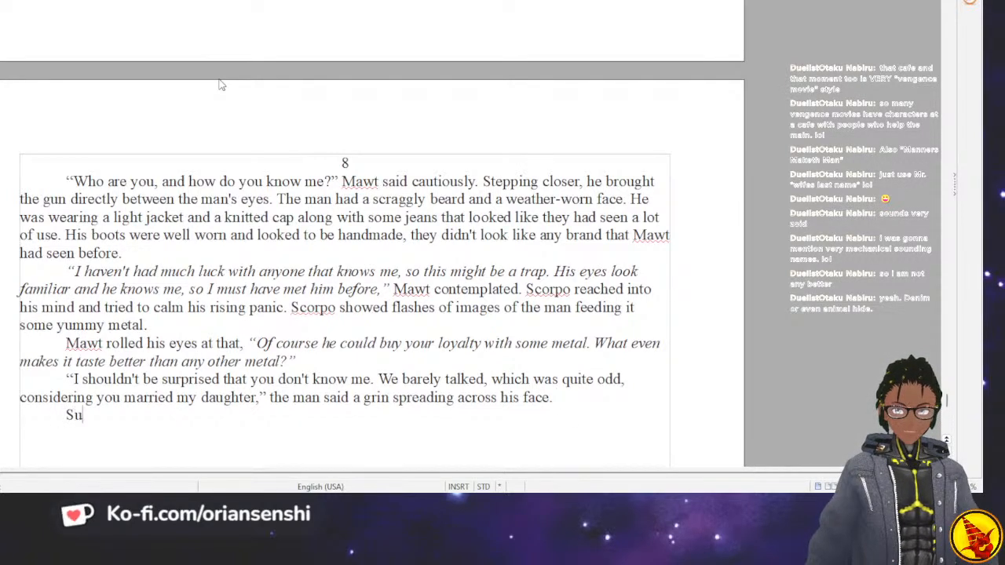
pyautogui.write('dden')
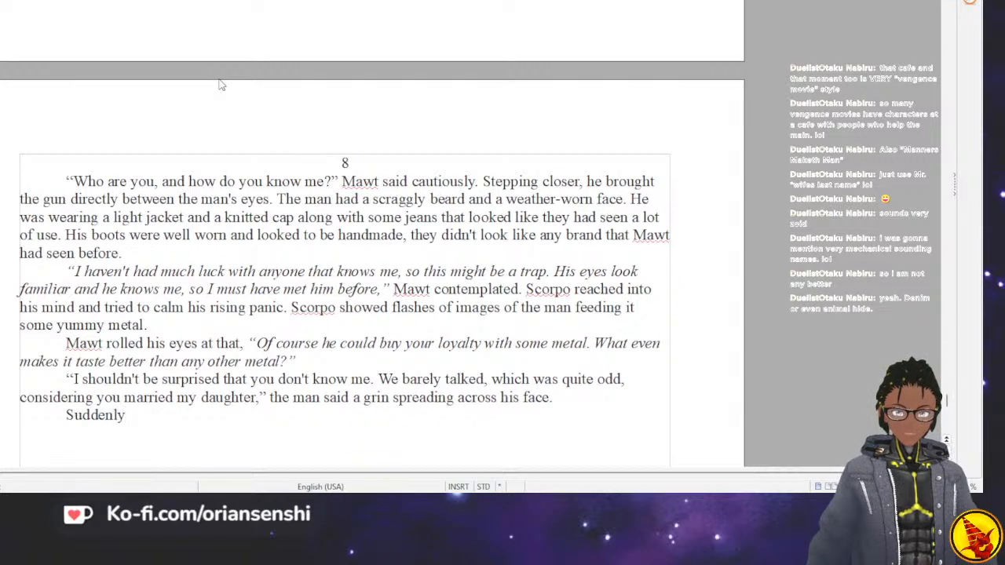
pyautogui.write('ly')
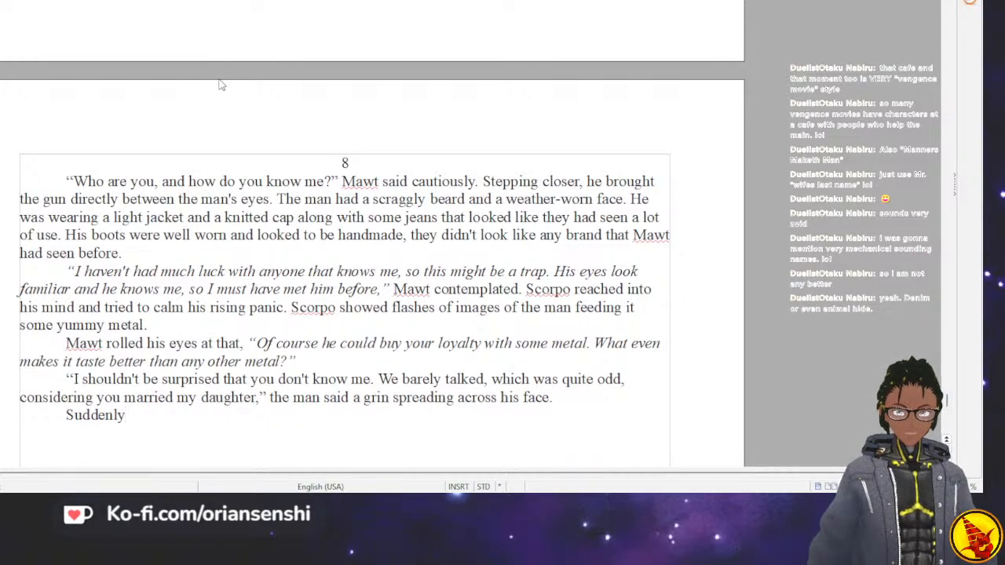
pyautogui.write(' M')
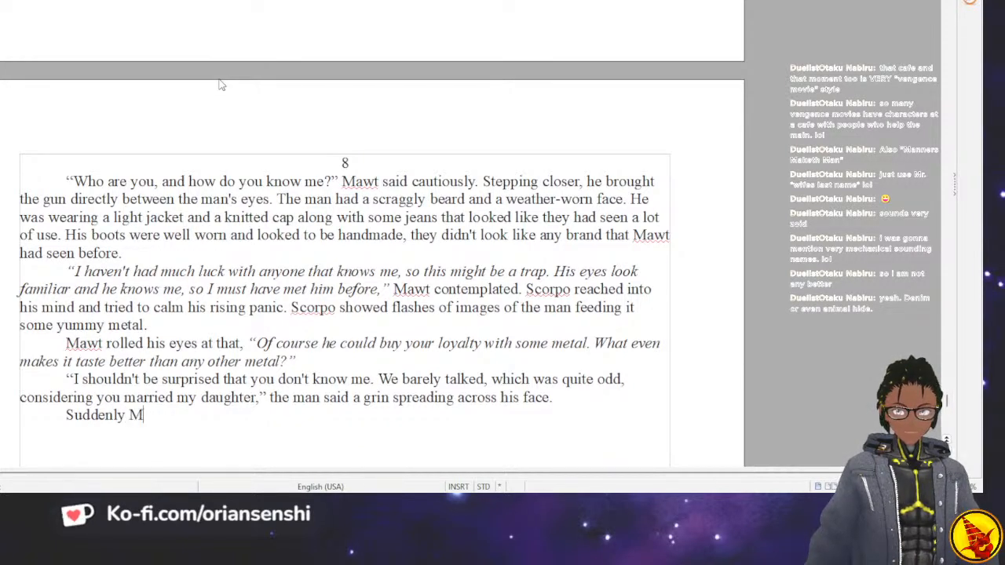
pyautogui.write('awt was back')
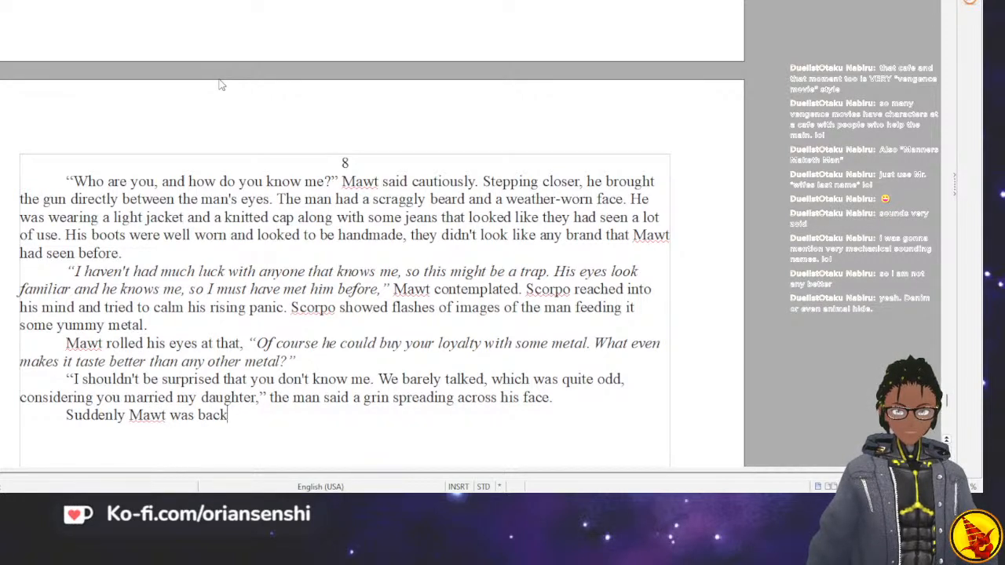
pyautogui.press('BackSpace')
pyautogui.press('BackSpace')
pyautogui.press('BackSpace')
pyautogui.press('BackSpace')
pyautogui.press('BackSpace')
pyautogui.press('BackSpace')
pyautogui.press('BackSpace')
pyautogui.press('BackSpace')
pyautogui.press('BackSpace')
pyautogui.write("'s m")
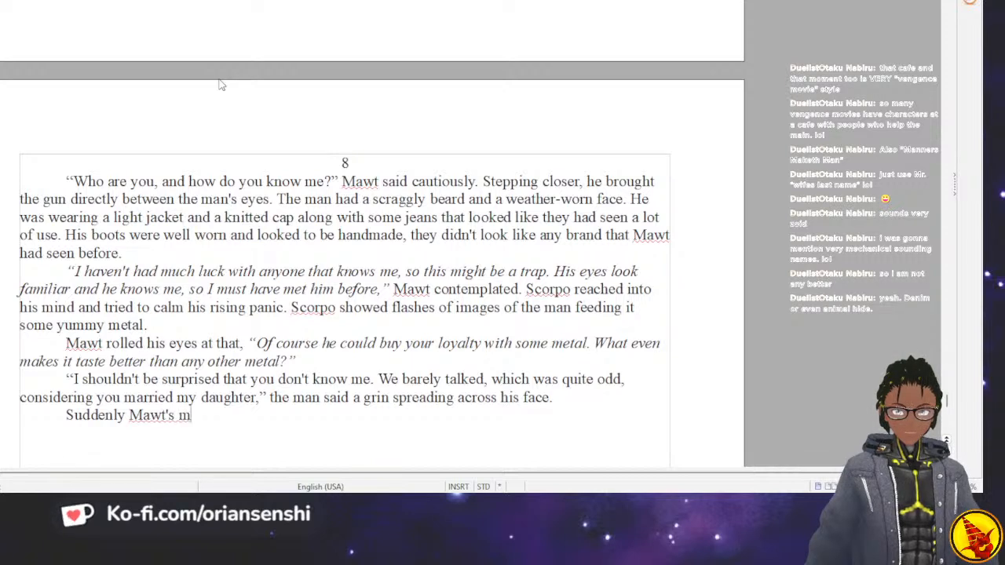
pyautogui.write('ind was throuwn back ')
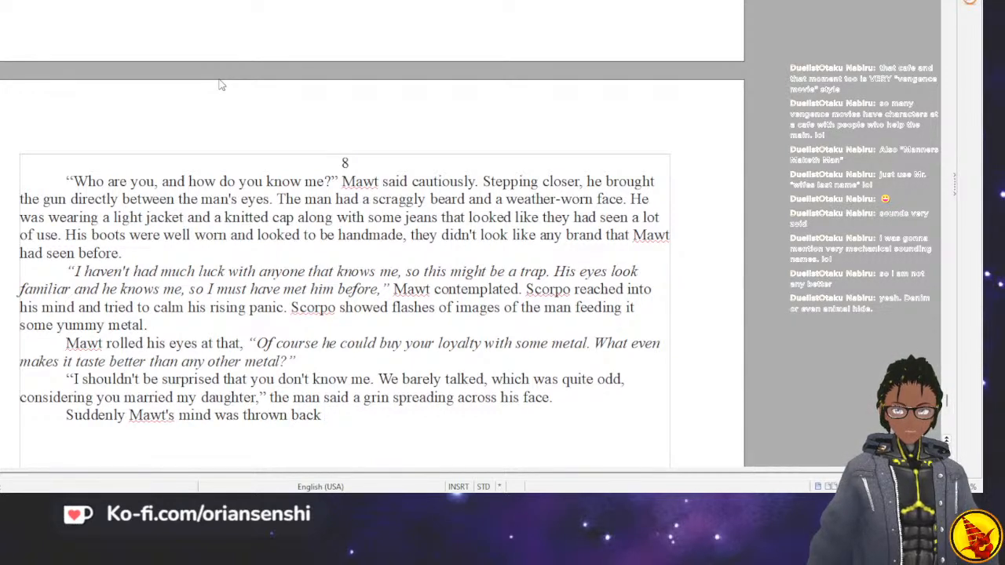
pyautogui.write('17')
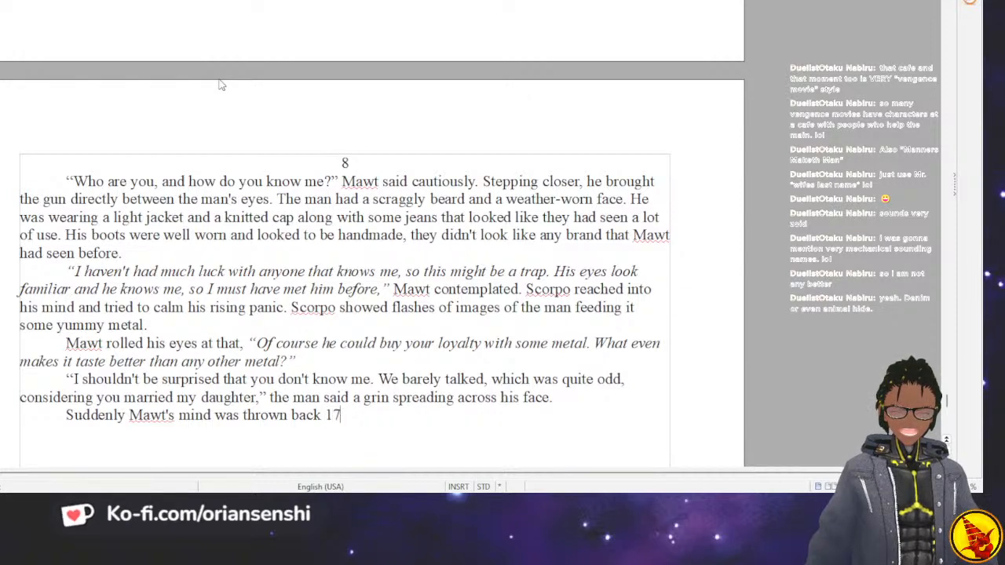
pyautogui.write(' years ago, when he')
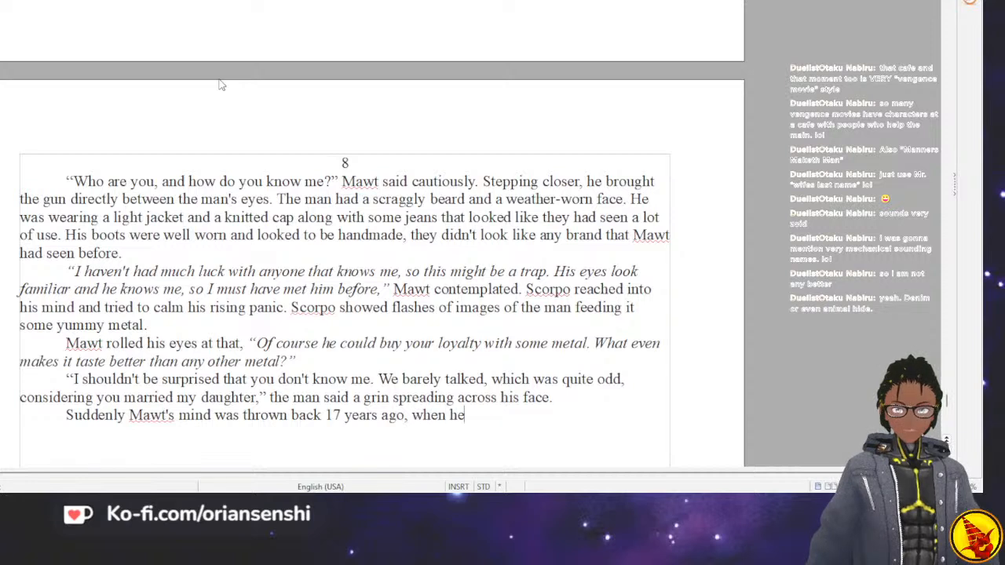
pyautogui.write(' was ')
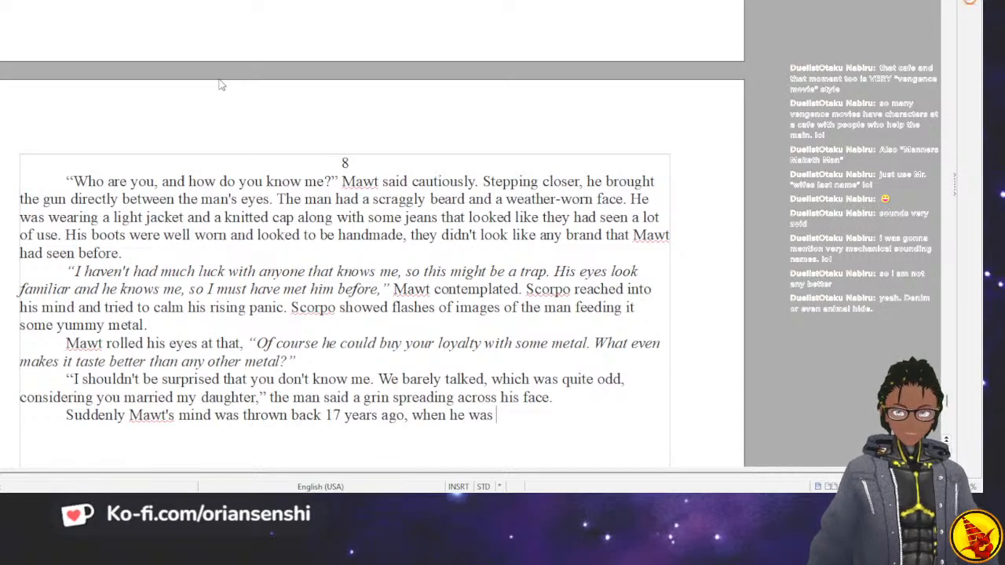
pyautogui.write('18')
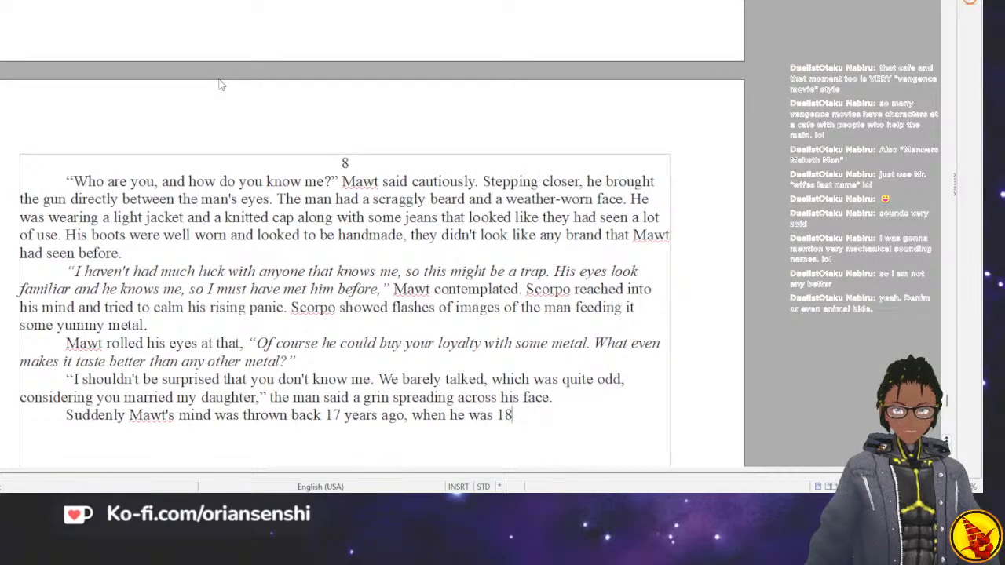
pyautogui.write(' and i')
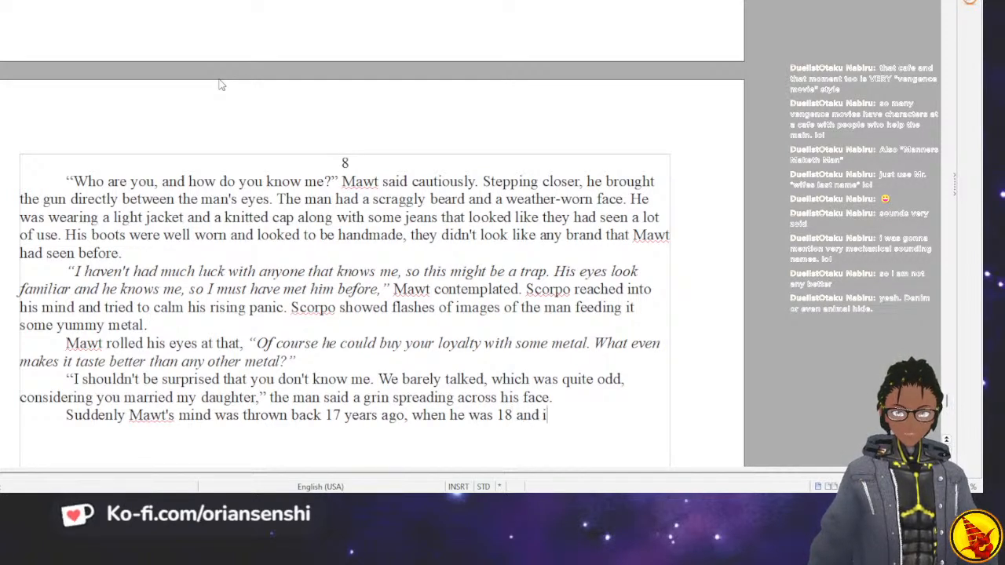
pyautogui.write('n love. He')
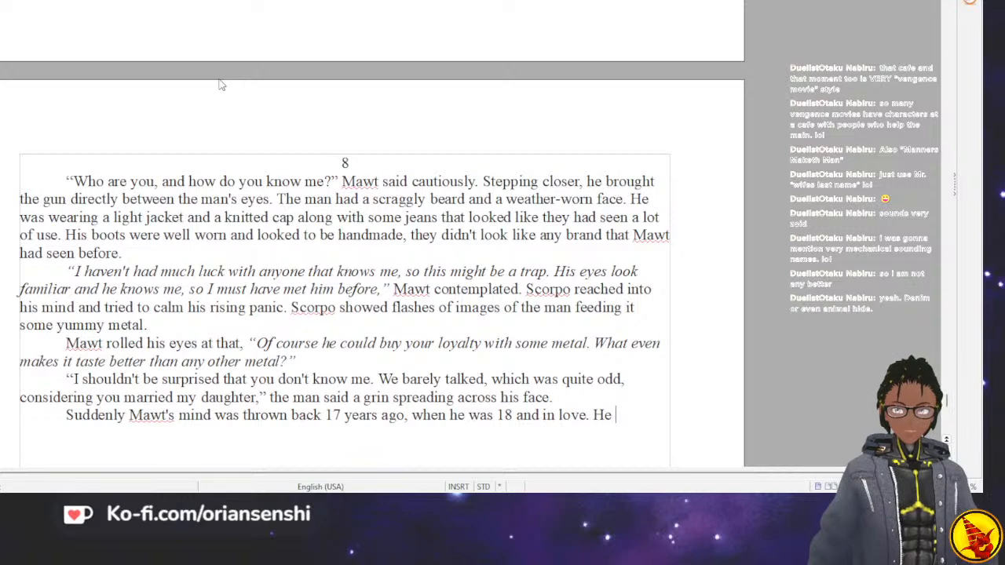
pyautogui.write(' wore a suit')
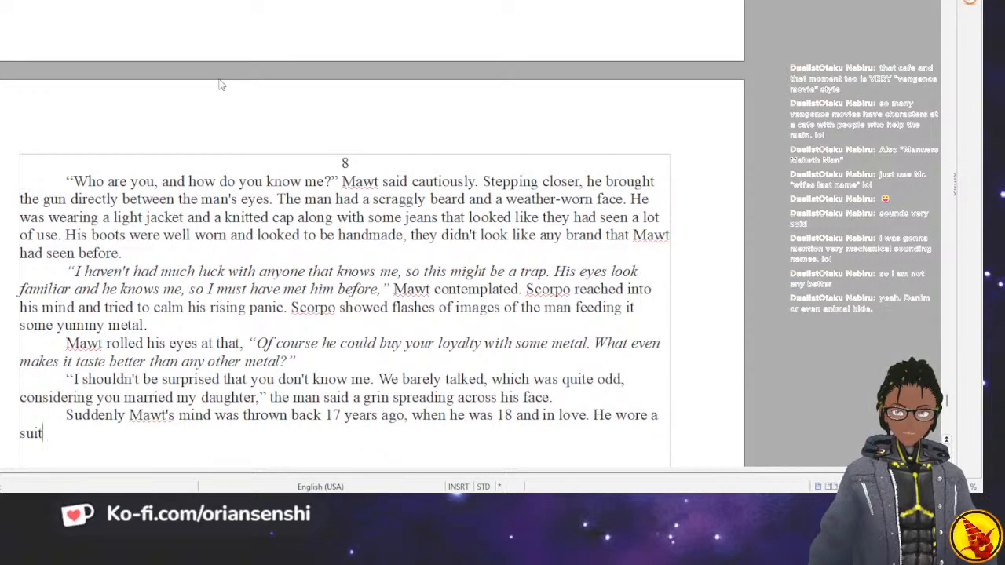
# Continue the flashback sentence after "He" with "wore his dress uniform from the militia and".
pyautogui.press('BackSpace')
pyautogui.press('BackSpace')
pyautogui.press('BackSpace')
pyautogui.press('BackSpace')
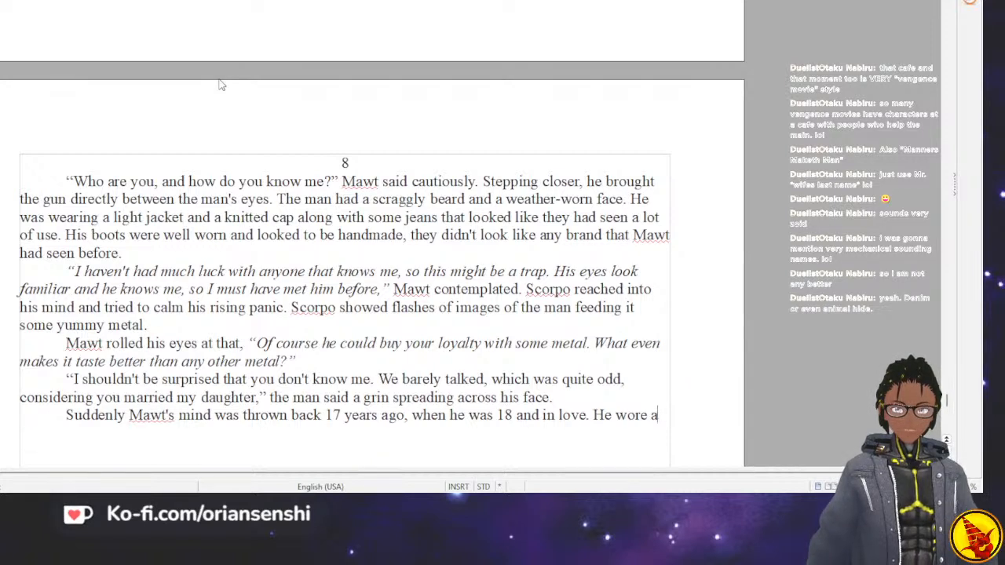
pyautogui.write('his dre')
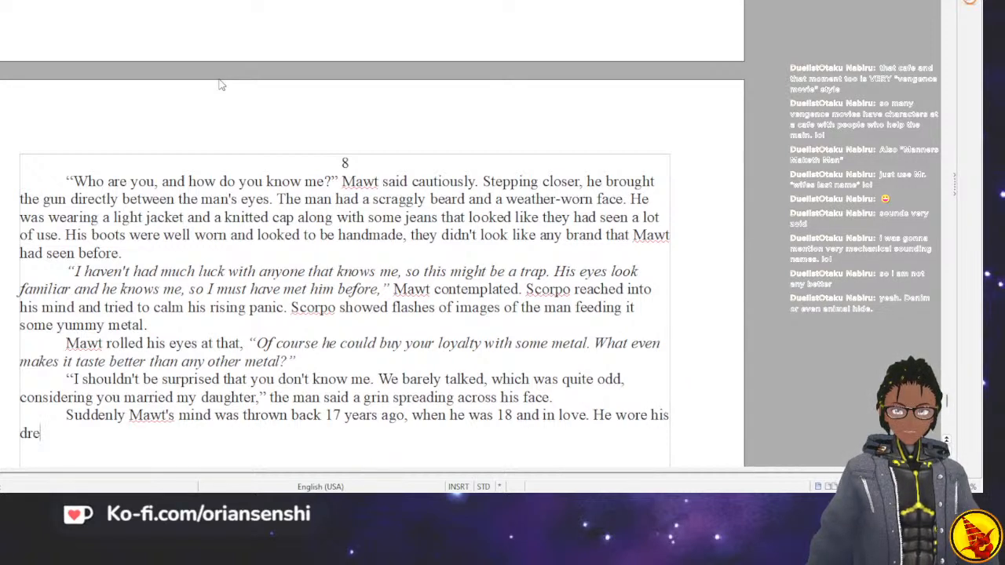
pyautogui.write('ss uniform fr')
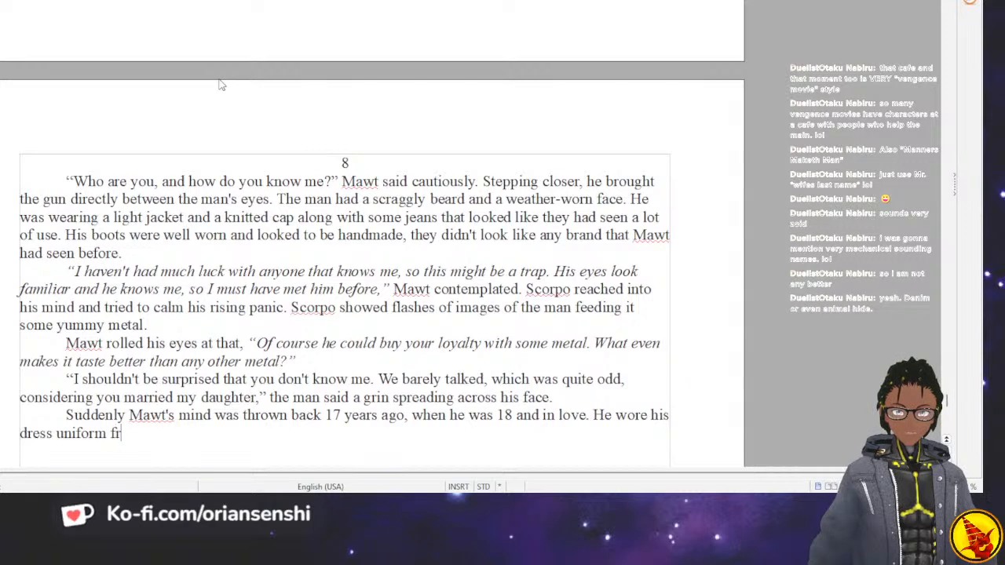
pyautogui.write('om the militia and')
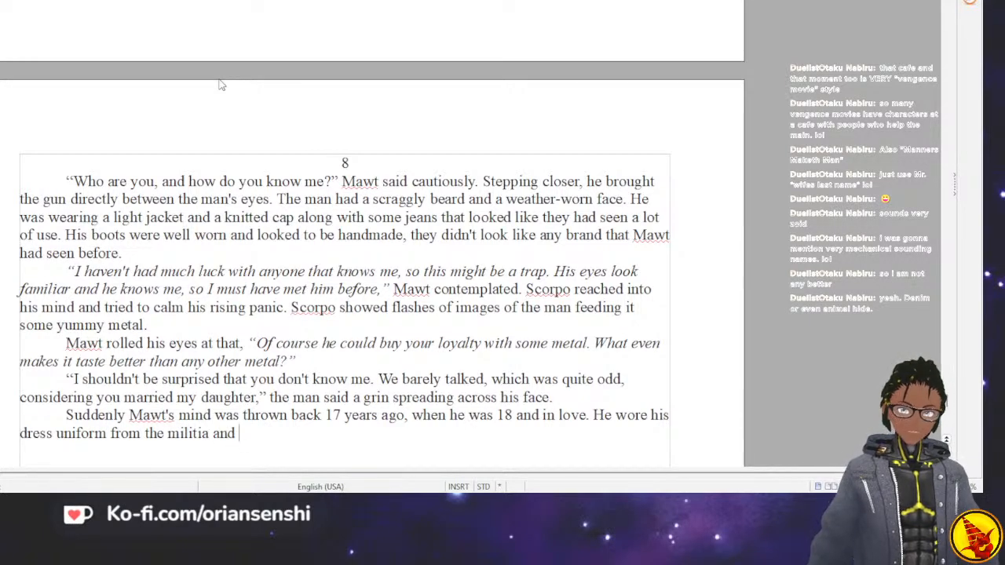
# Replace "dress uniform from the militia and" with "best dress clothes and approached".
pyautogui.hotkey('ctrl', 'BackSpace')
pyautogui.hotkey('ctrl', 'BackSpace')
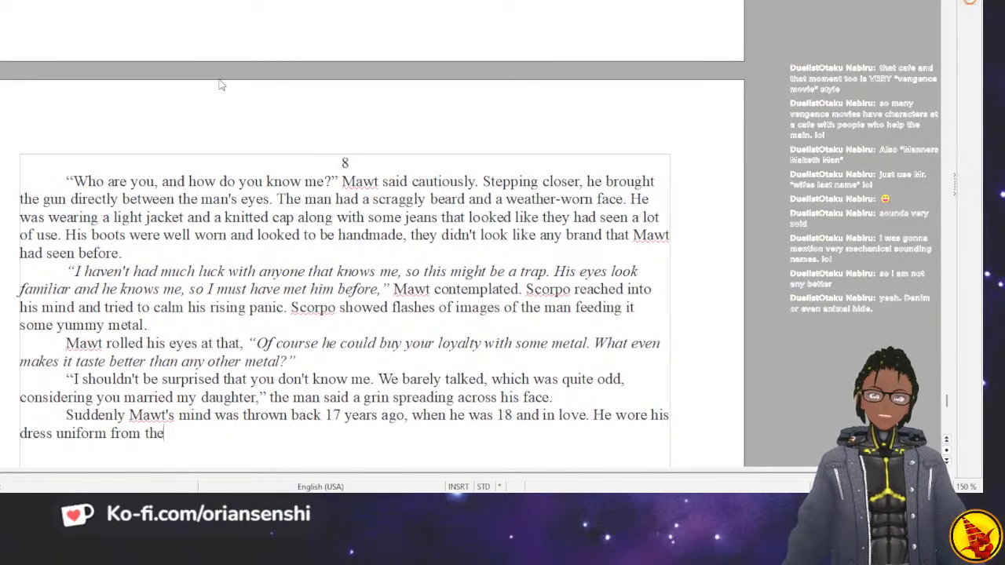
pyautogui.press('BackSpace')
pyautogui.press('BackSpace')
pyautogui.press('BackSpace')
pyautogui.press('BackSpace')
pyautogui.press('BackSpace')
pyautogui.press('BackSpace')
pyautogui.press('BackSpace')
pyautogui.press('BackSpace')
pyautogui.press('BackSpace')
pyautogui.press('BackSpace')
pyautogui.press('BackSpace')
pyautogui.press('BackSpace')
pyautogui.press('BackSpace')
pyautogui.press('BackSpace')
pyautogui.press('BackSpace')
pyautogui.press('BackSpace')
pyautogui.press('BackSpace')
pyautogui.press('BackSpace')
pyautogui.press('BackSpace')
pyautogui.press('BackSpace')
pyautogui.write('best dress clothes and approached')
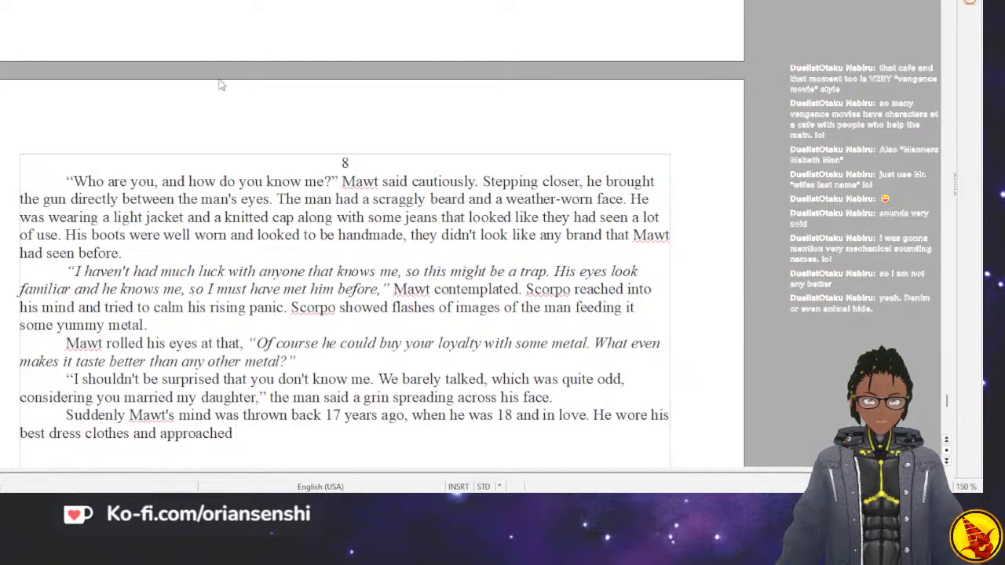
# Replace "approached" with "was standing on the doorstep of a familiar house".
pyautogui.press('BackSpace')
pyautogui.press('BackSpace')
pyautogui.press('BackSpace')
pyautogui.press('BackSpace')
pyautogui.press('BackSpace')
pyautogui.press('BackSpace')
pyautogui.press('BackSpace')
pyautogui.press('BackSpace')
pyautogui.press('BackSpace')
pyautogui.press('BackSpace')
pyautogui.write('was standing o')
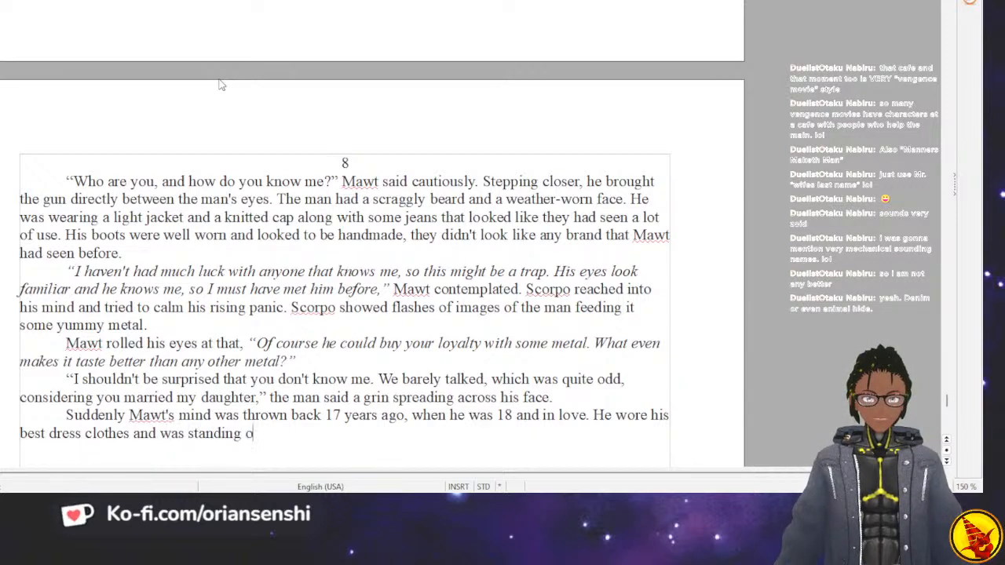
pyautogui.write('n the doorstep o')
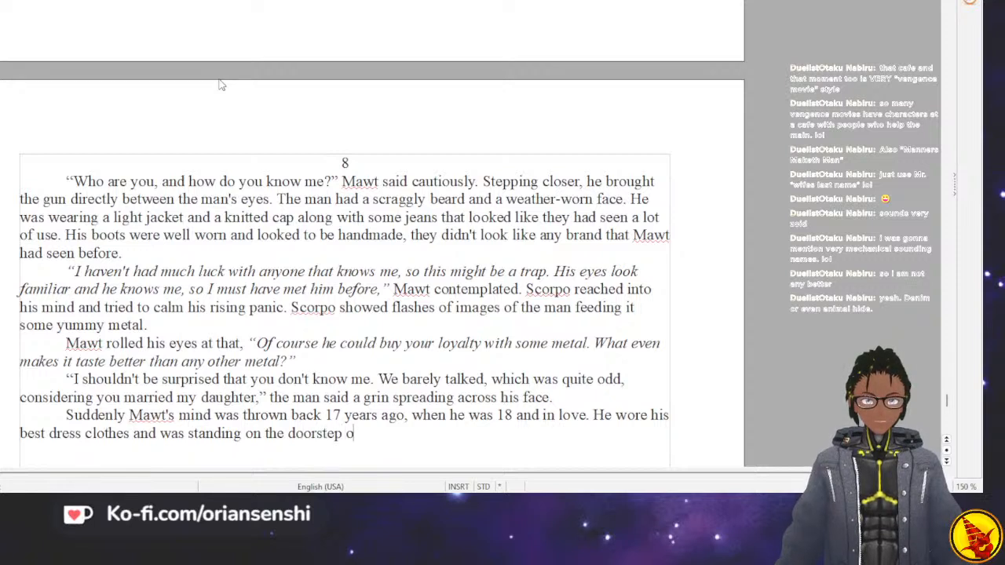
pyautogui.write('f a')
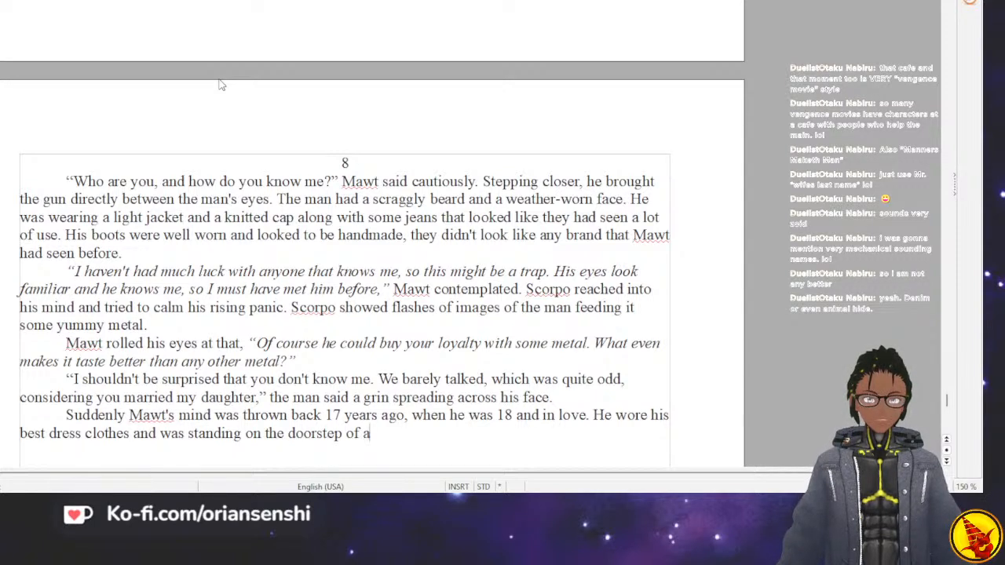
pyautogui.write(' familiar h')
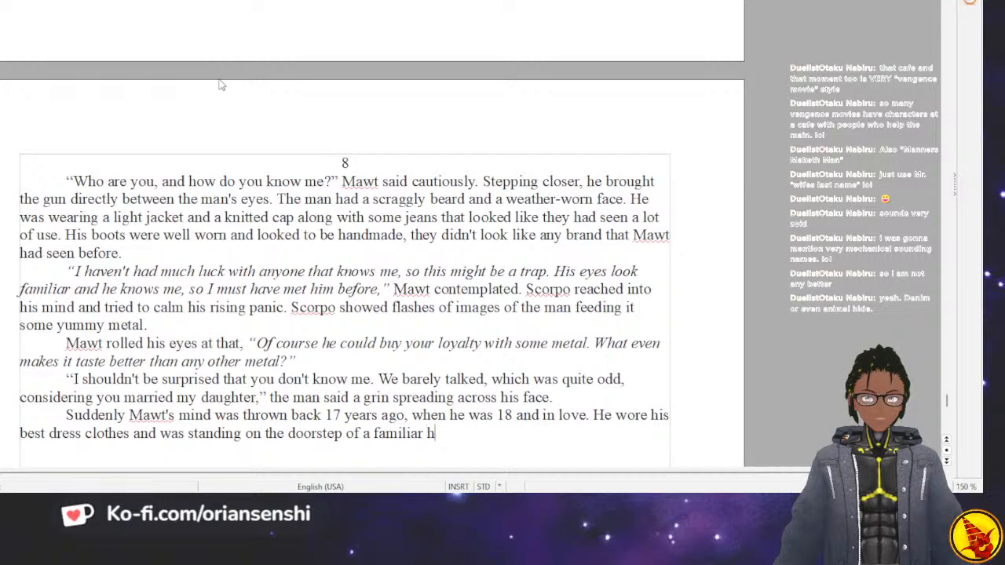
pyautogui.write('ouse. A tall gr')
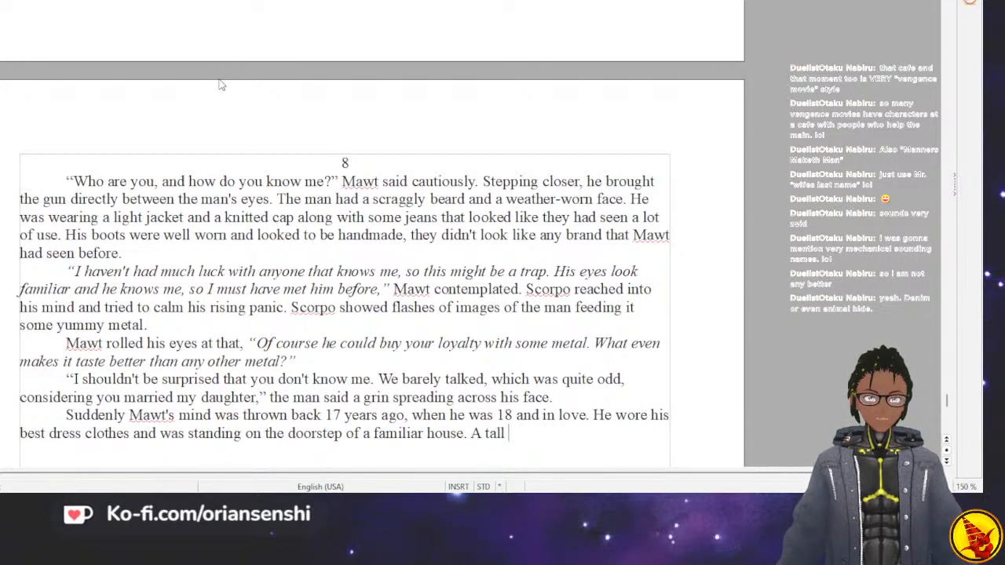
# End that sentence with a period and add "A muscular man answered the door with those same familiar eyes.".
pyautogui.press('BackSpace')
pyautogui.press('BackSpace')
pyautogui.press('BackSpace')
pyautogui.press('BackSpace')
pyautogui.press('BackSpace')
pyautogui.press('BackSpace')
pyautogui.press('BackSpace')
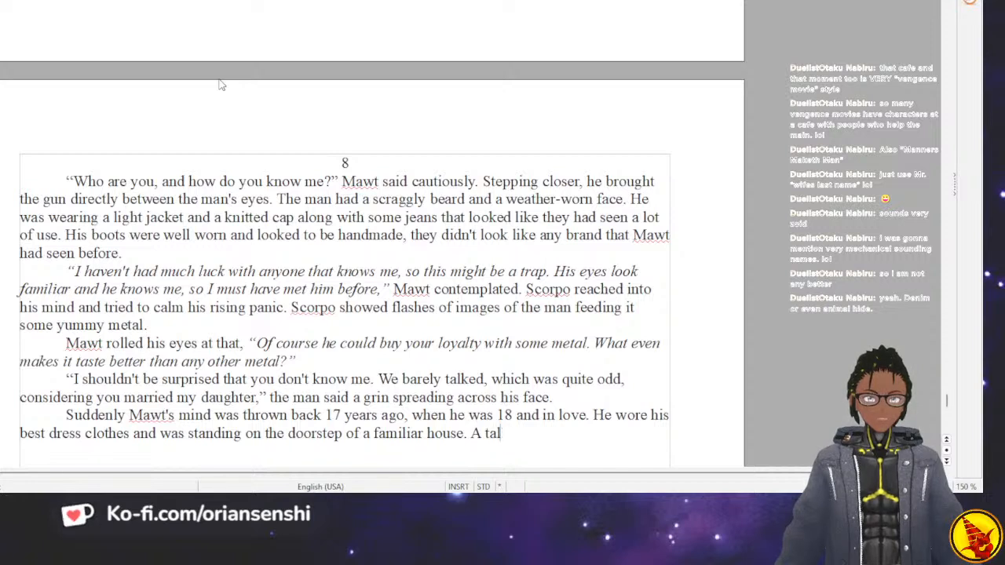
pyautogui.write('mus')
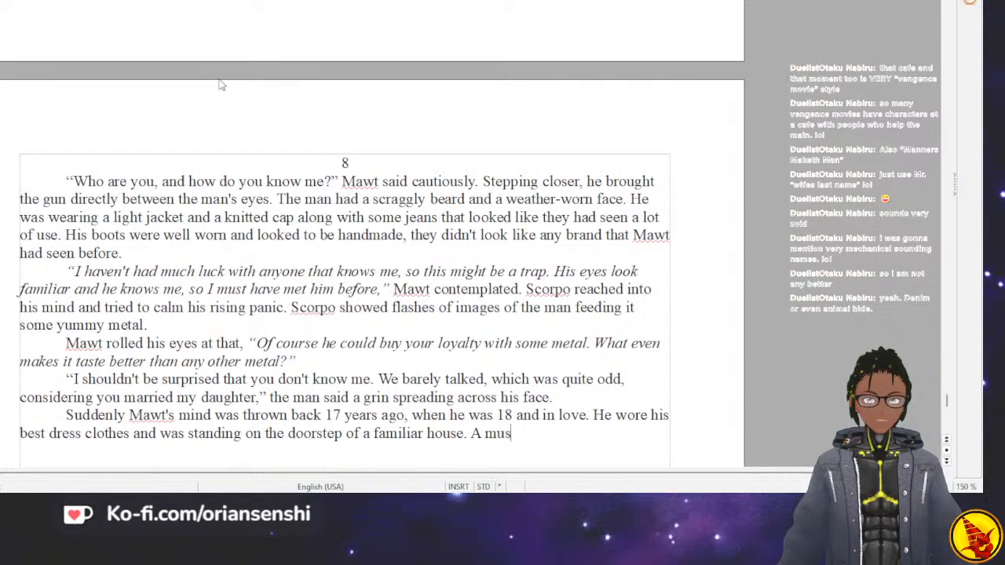
pyautogui.write('cular man answered the door with')
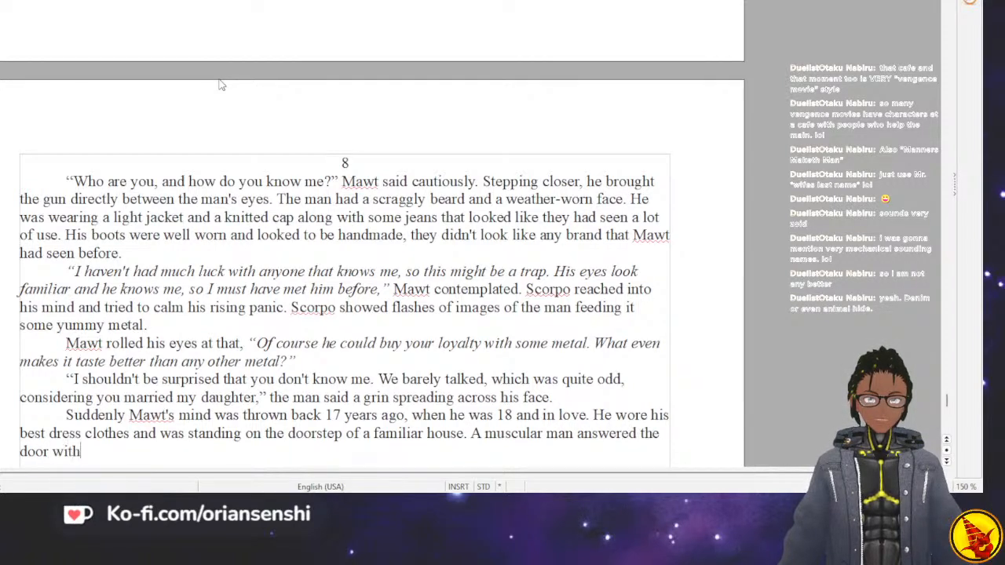
pyautogui.write(' those same f')
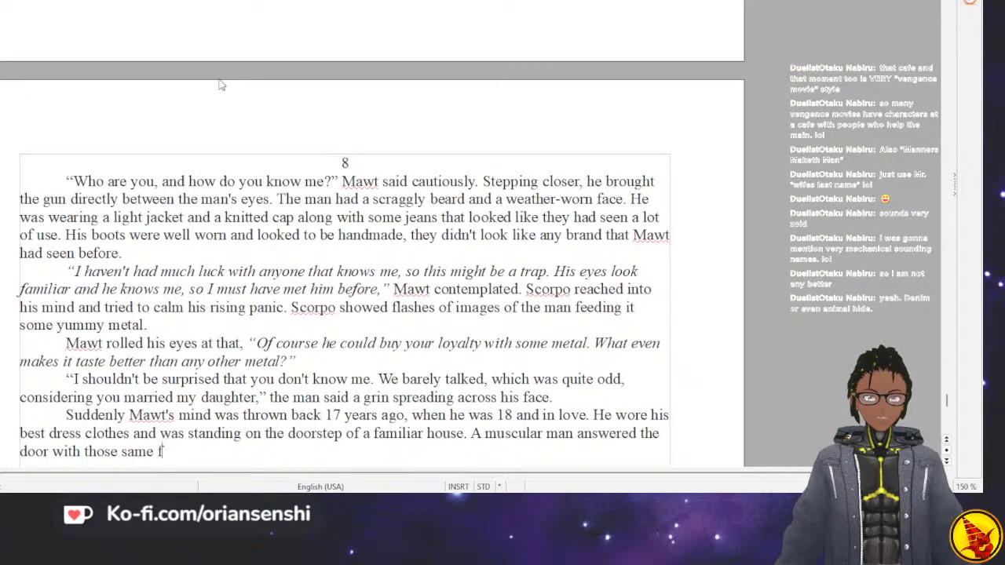
pyautogui.write('amiliar eyes.')
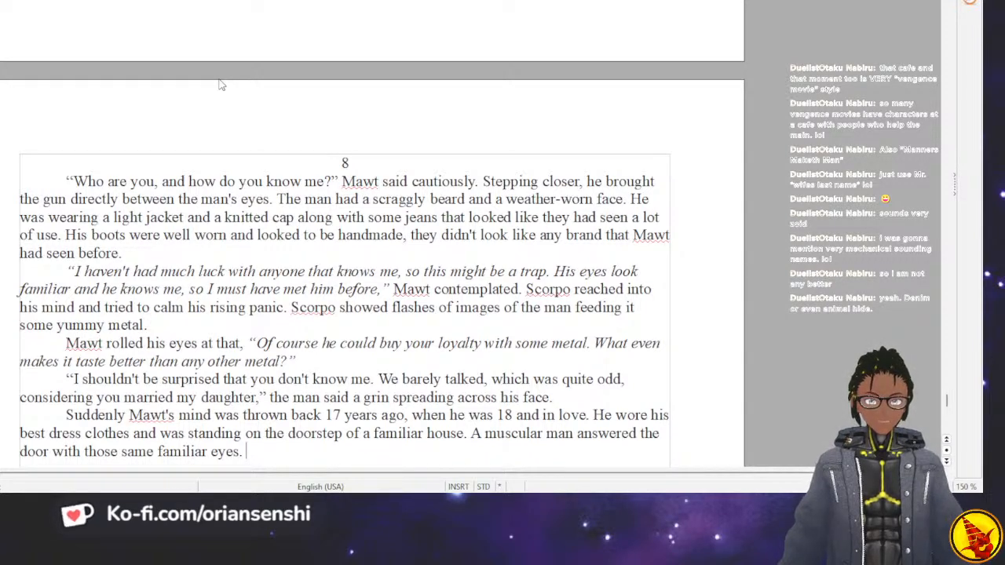
# Start a new paragraph with the man's quoted line "What do you want, Mawt?".
pyautogui.press('Return')
pyautogui.write('"')
pyautogui.write('What do you ')
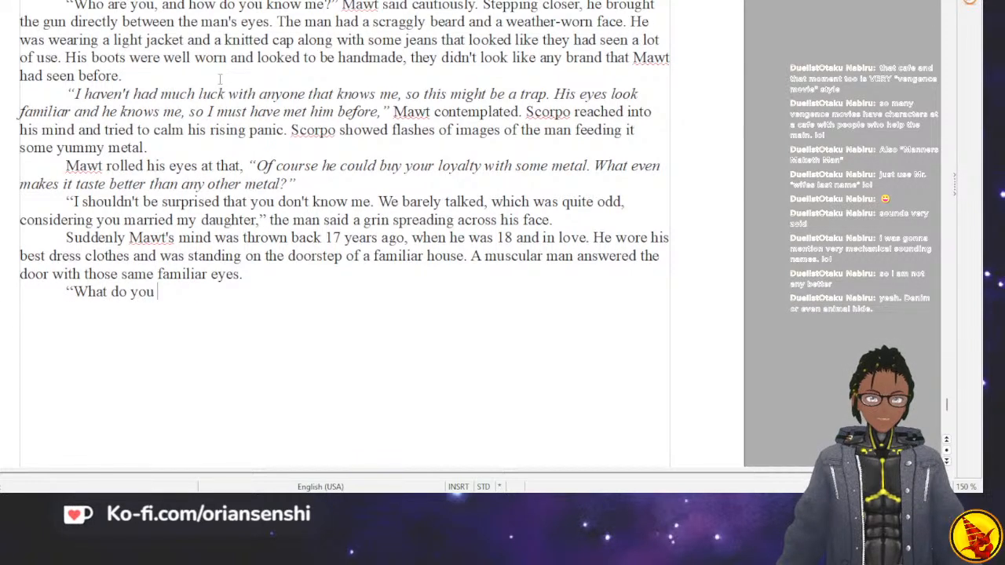
pyautogui.write('want, MAw')
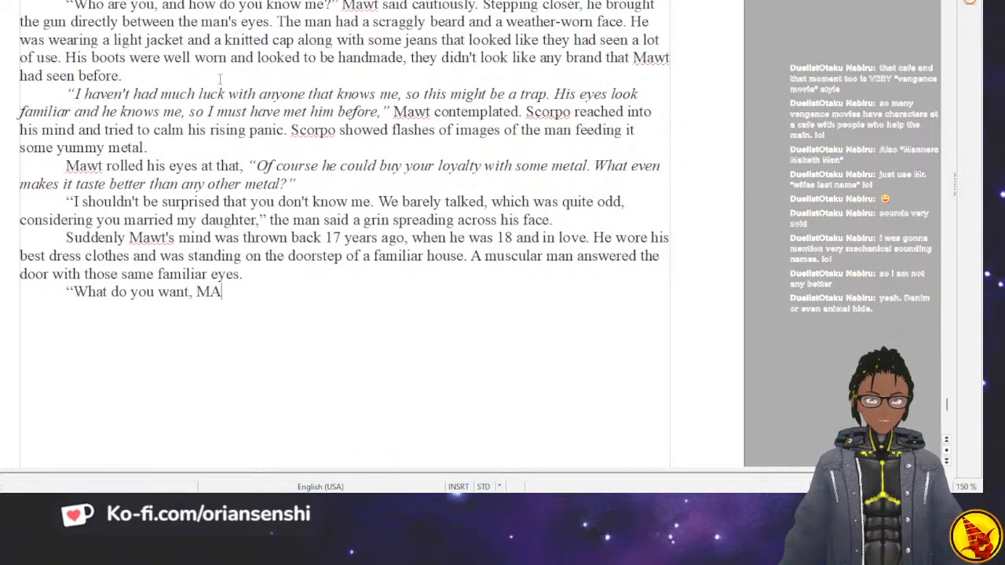
pyautogui.press('BackSpace')
pyautogui.press('BackSpace')
pyautogui.write('ame')
pyautogui.press('BackSpace')
pyautogui.write('wt')
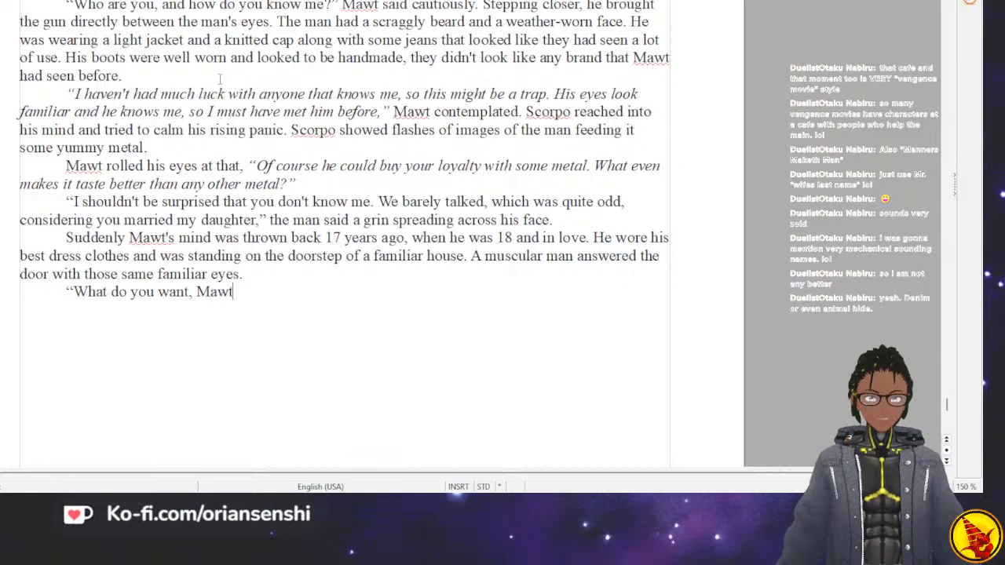
pyautogui.write('?" ')
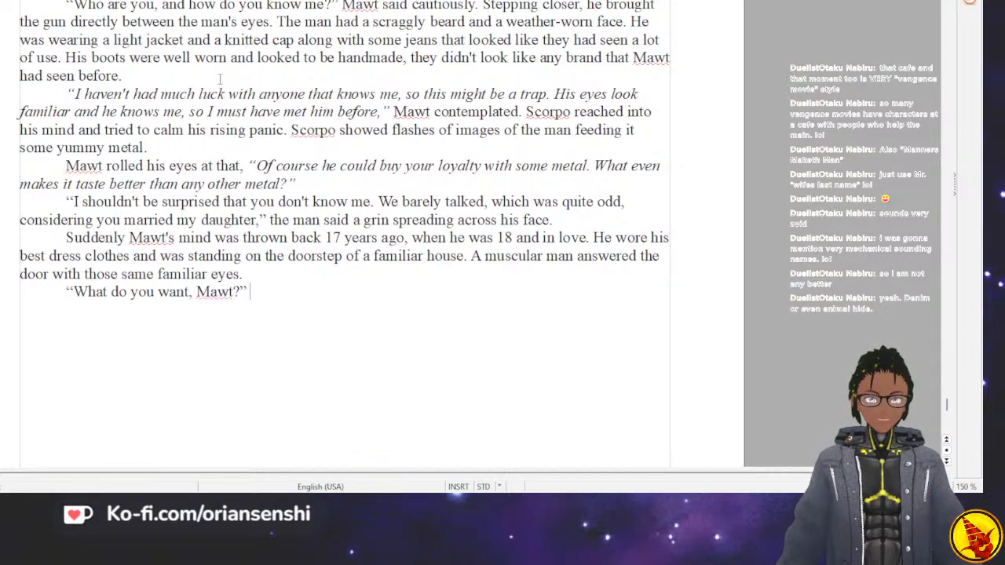
pyautogui.write('he grunted')
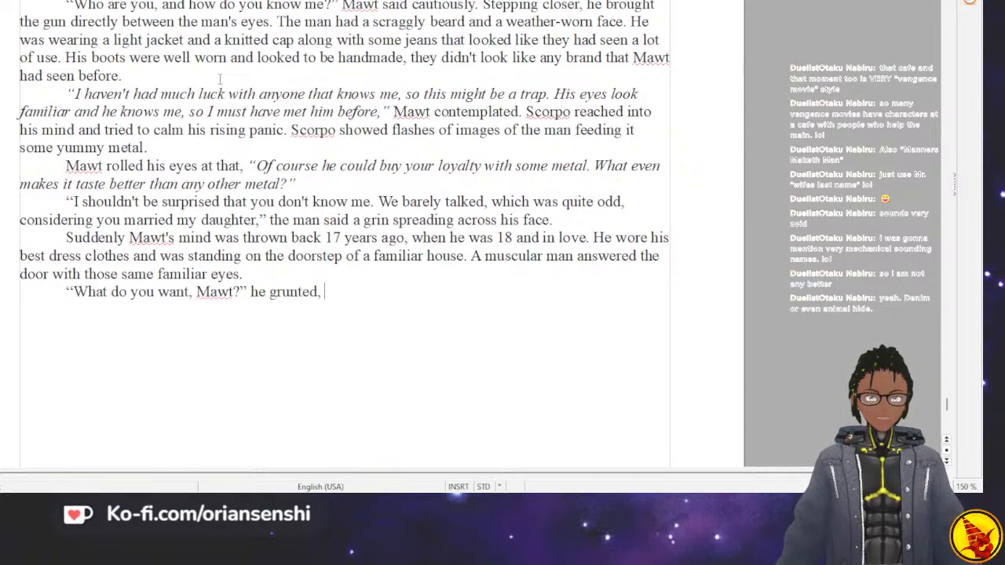
pyautogui.write(', a k')
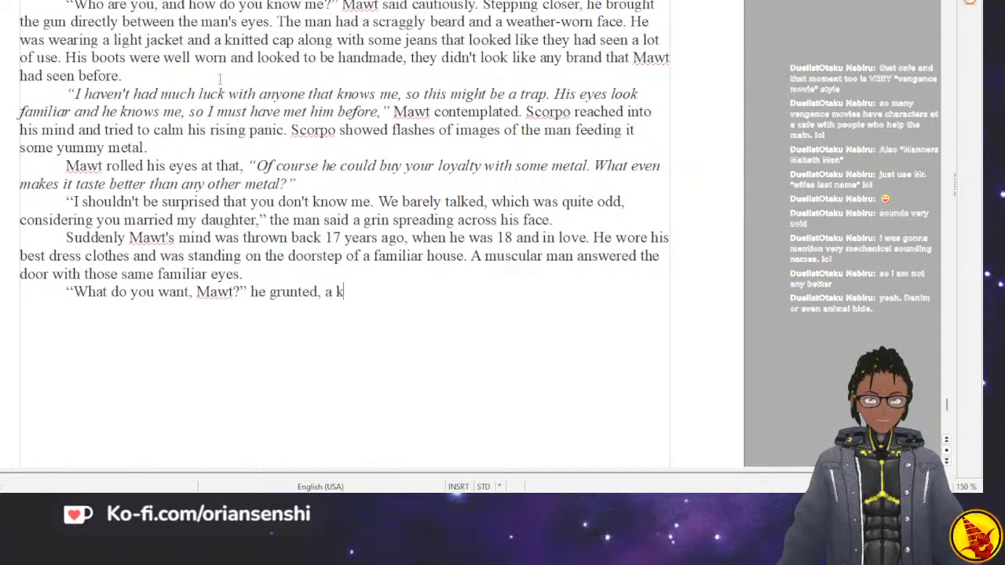
pyautogui.write('nife in his hand.')
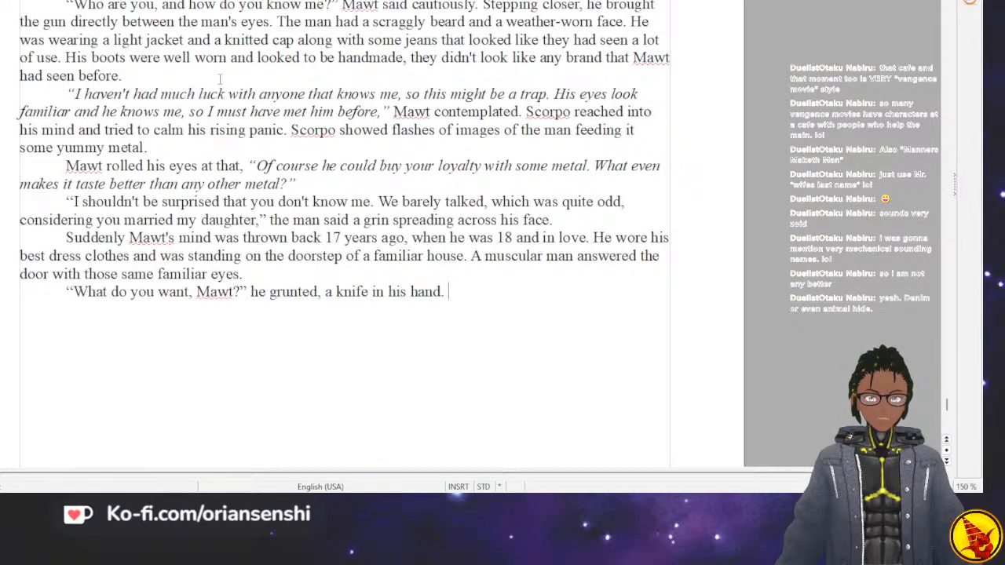
# Start Mawt's reply in a new paragraph with an opening quotation mark and "Sir, I am working at a local warehouse".
pyautogui.press('Return')
pyautogui.write('"Si')
pyautogui.write('r, I')
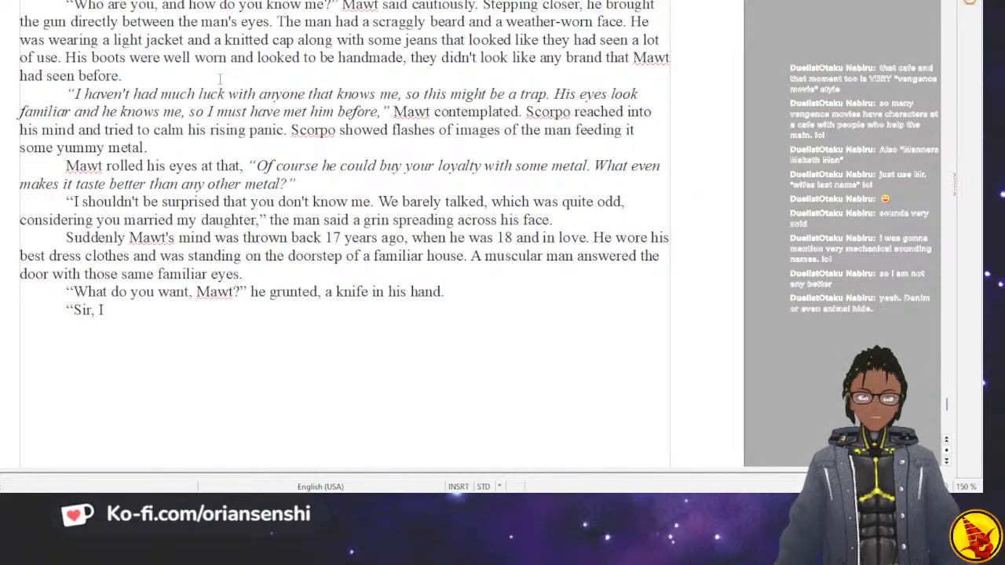
pyautogui.write('am working')
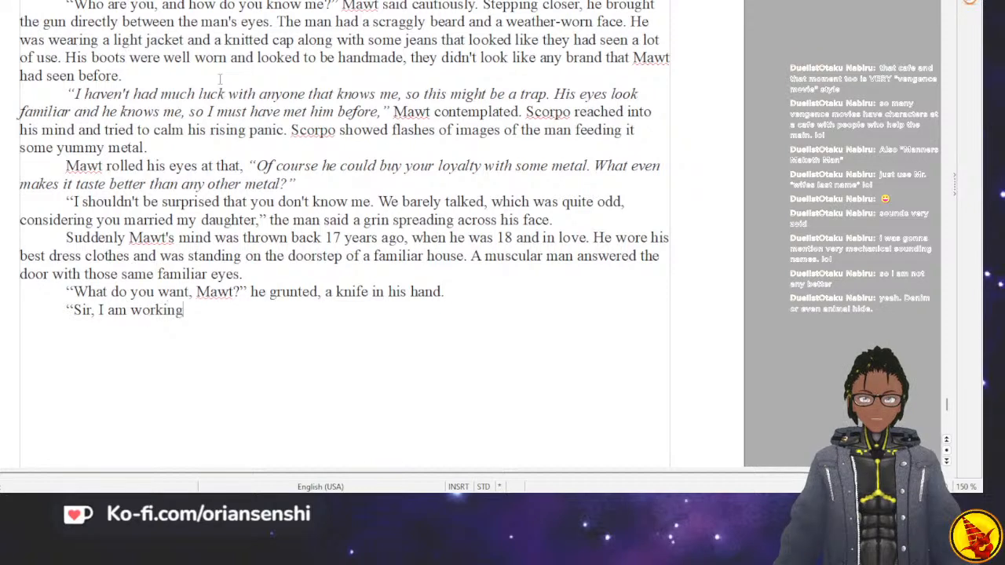
pyautogui.write(' at ')
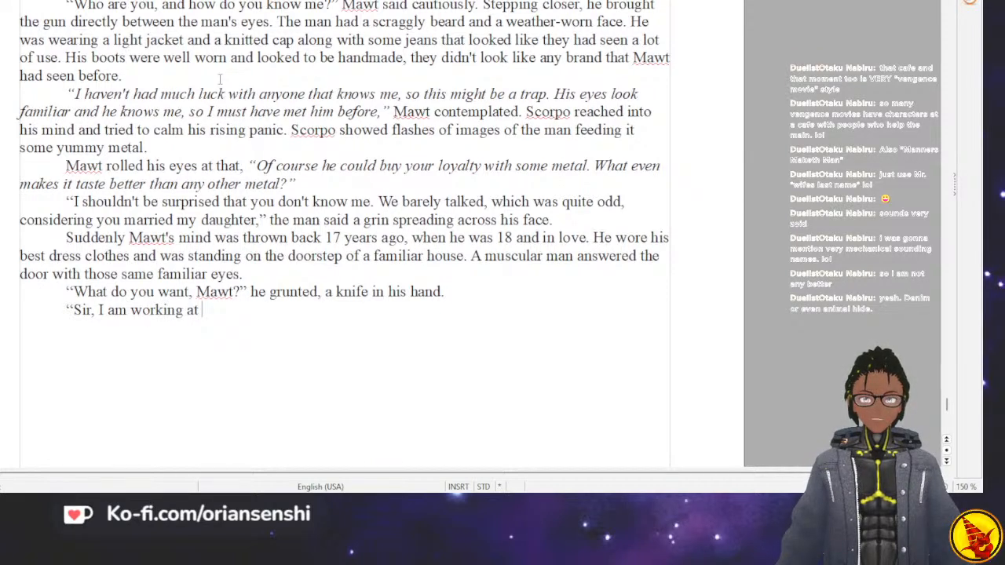
pyautogui.write('a lo')
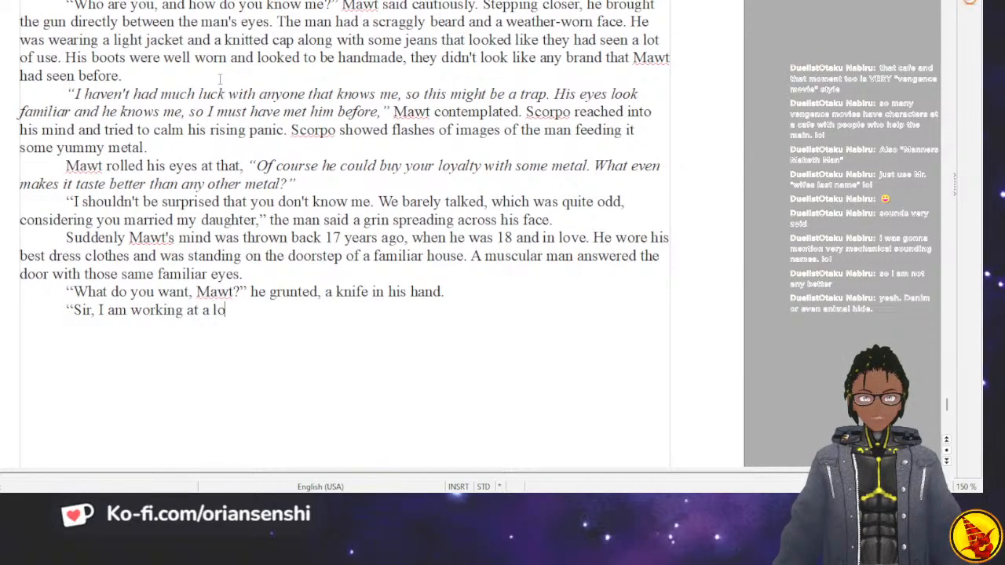
pyautogui.write('cal warehouse and')
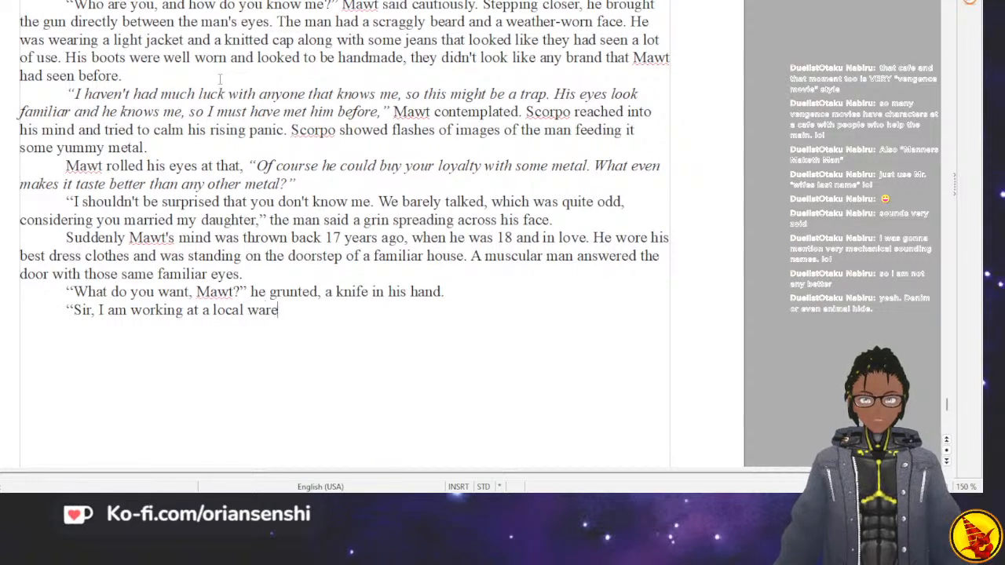
pyautogui.press('BackSpace')
pyautogui.press('BackSpace')
pyautogui.press('BackSpace')
pyautogui.press('BackSpace')
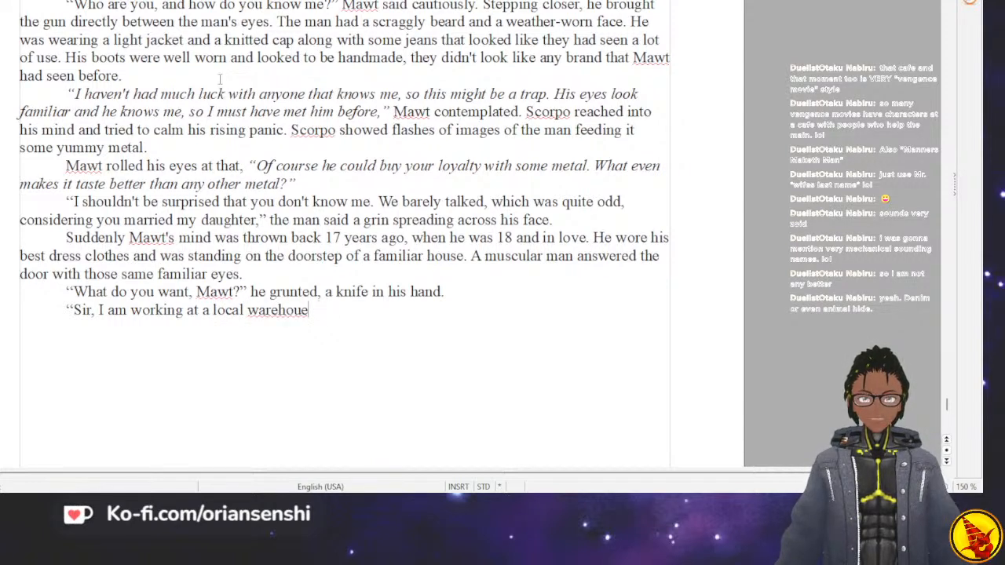
# Continue Mawt's reply with "and making very good money, and I would like to marry your daughter".
pyautogui.write('and making ')
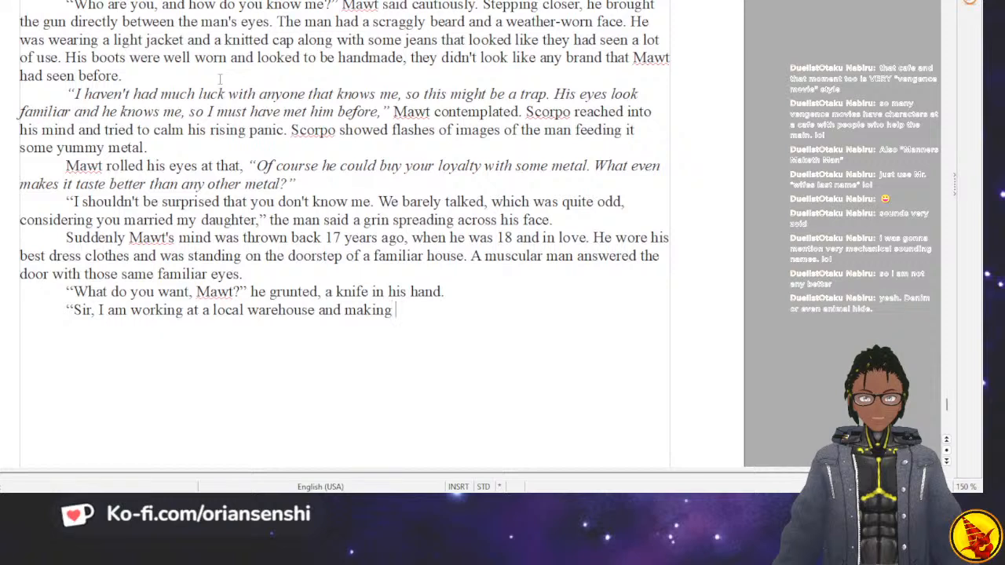
pyautogui.write('very good money')
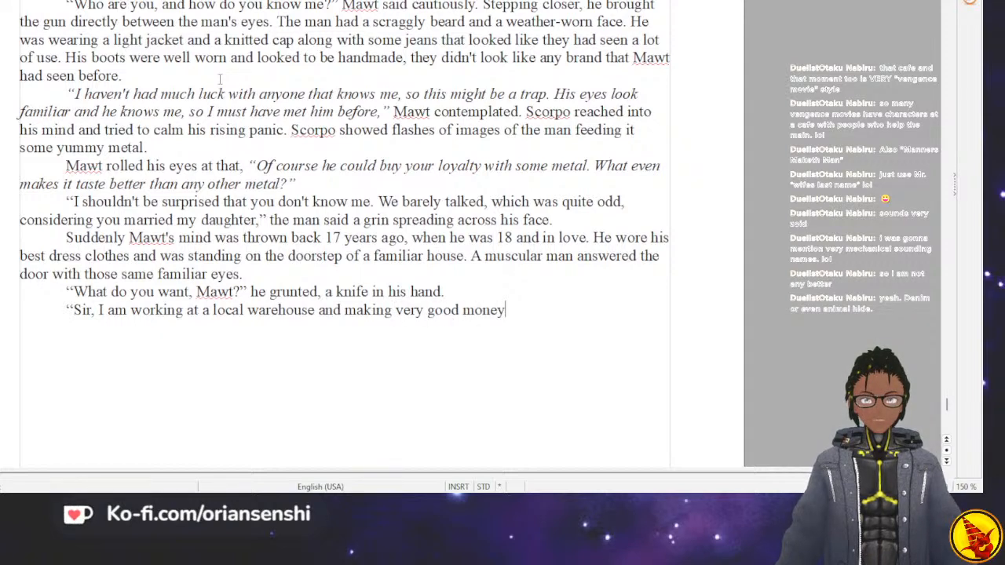
pyautogui.write(', and I would like to ma')
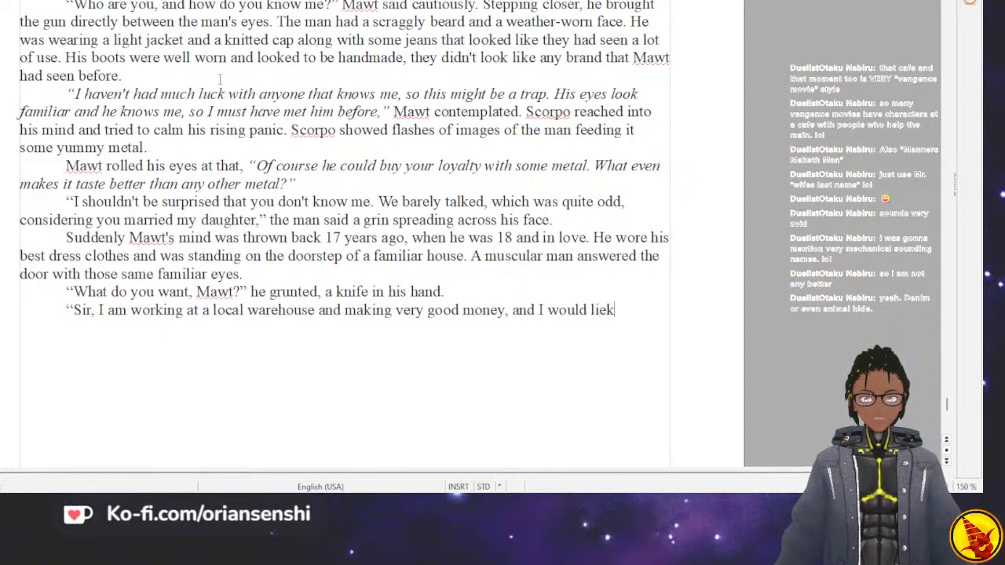
pyautogui.write('rr')
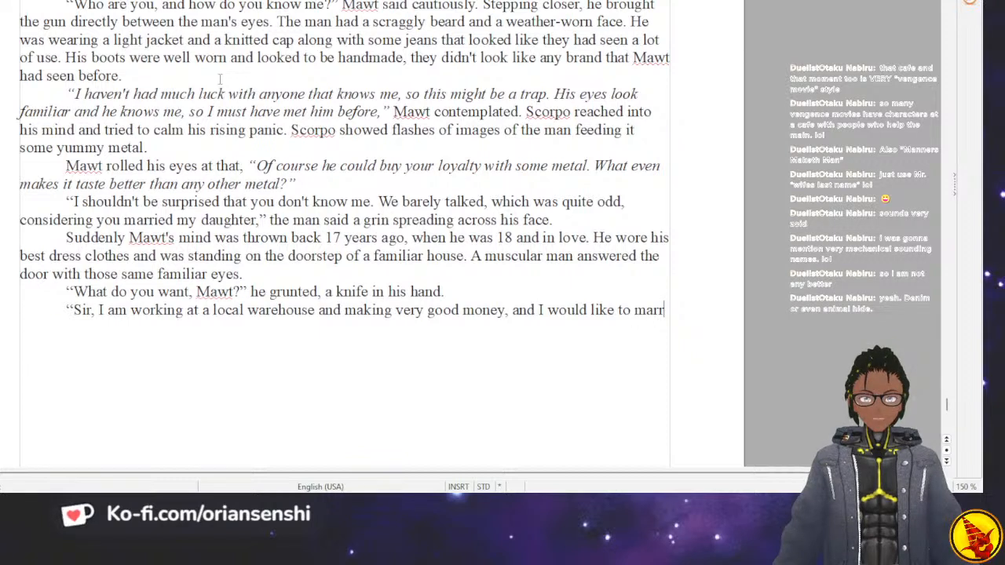
pyautogui.write('y your daughter')
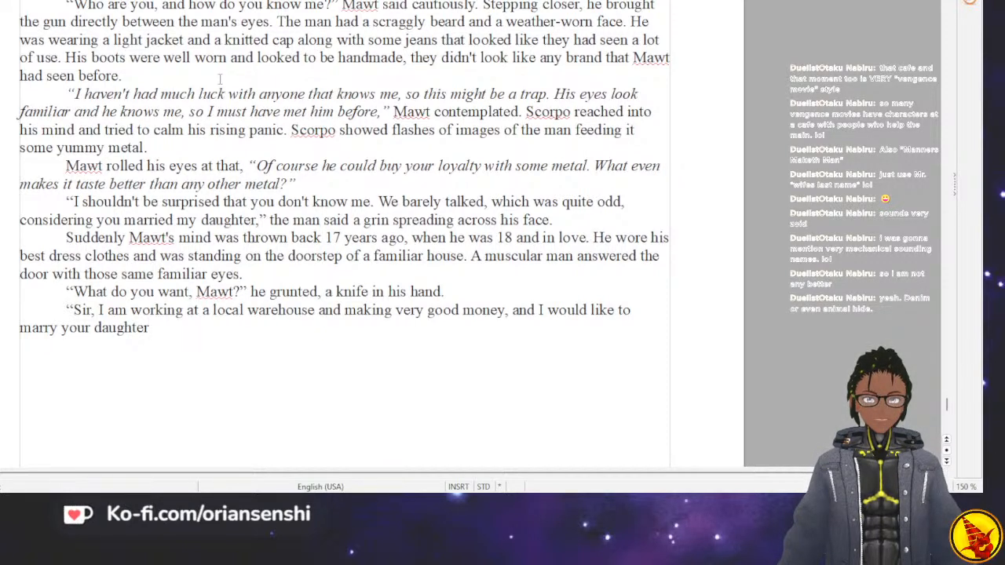
# Continue Mawt's reply after "daughter" with ". She and I have been dating for some time now, and".
pyautogui.write('. She and I ')
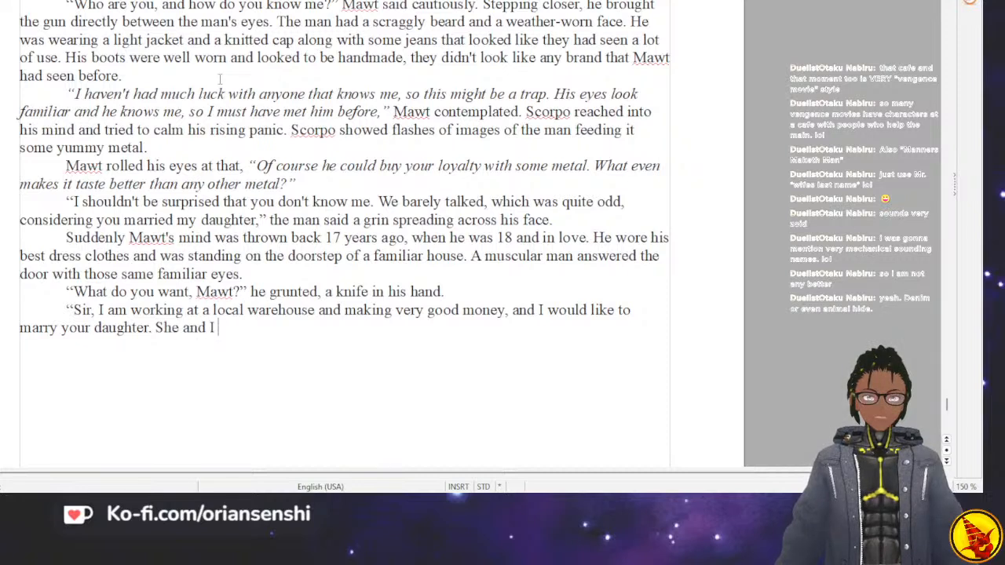
pyautogui.write('have been datin')
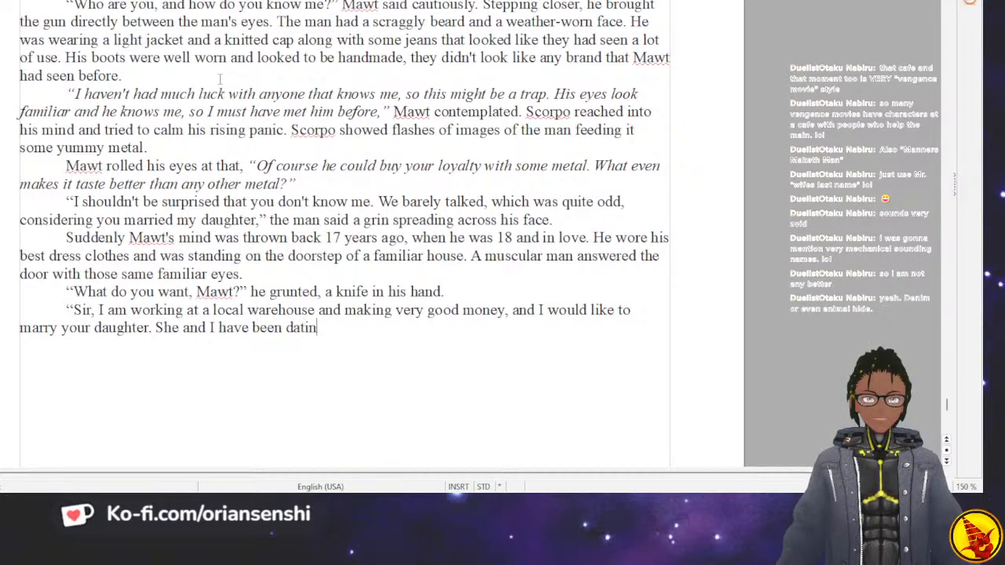
pyautogui.write('g for some time n')
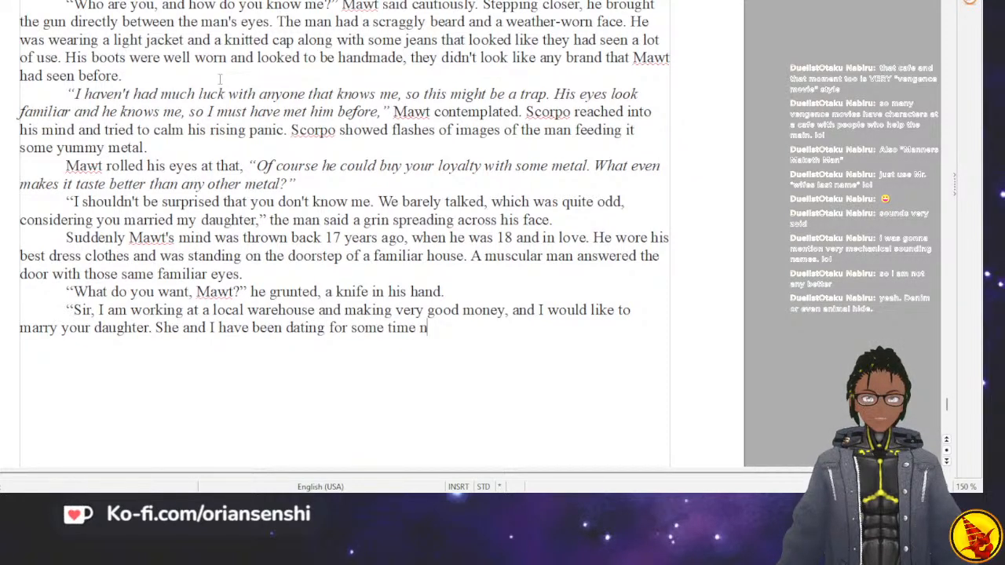
pyautogui.write('ow, and')
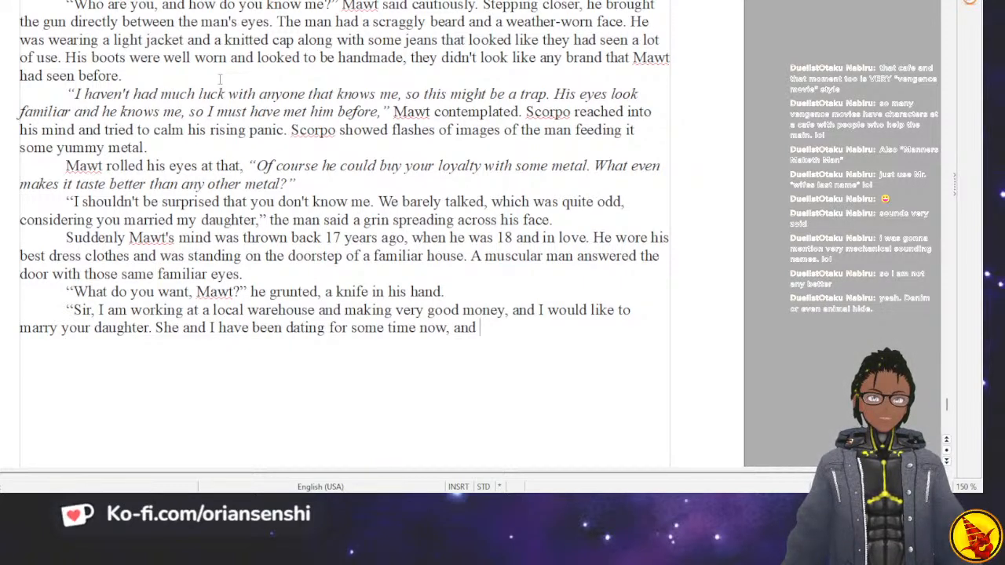
pyautogui.write('she has s')
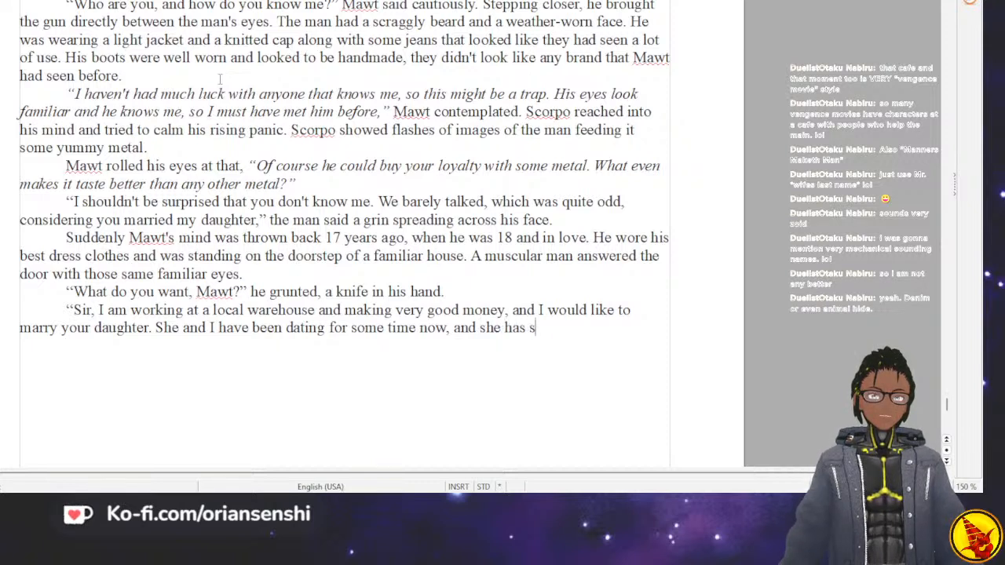
pyautogui.press('BackSpace')
pyautogui.write('just start')
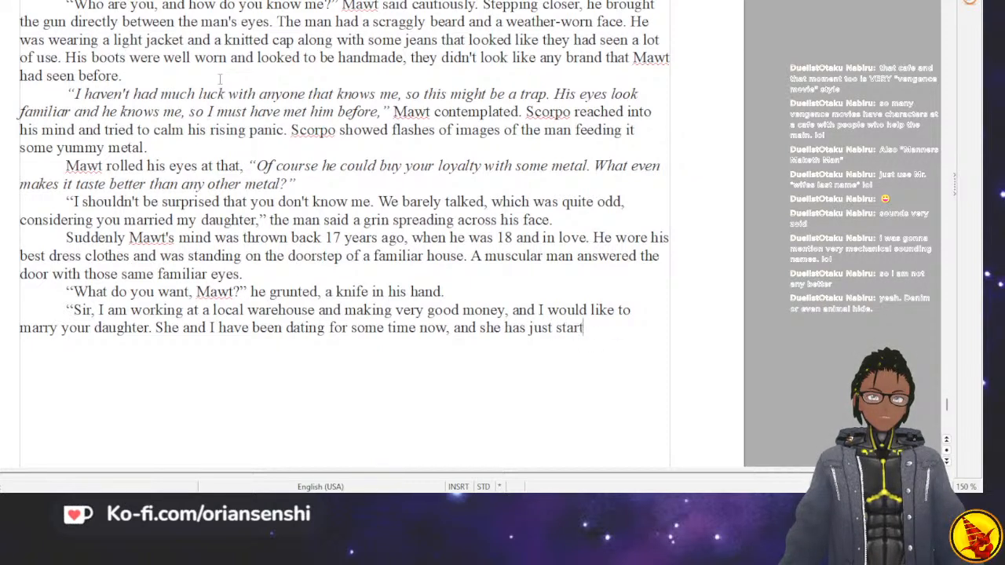
pyautogui.write('ed her res')
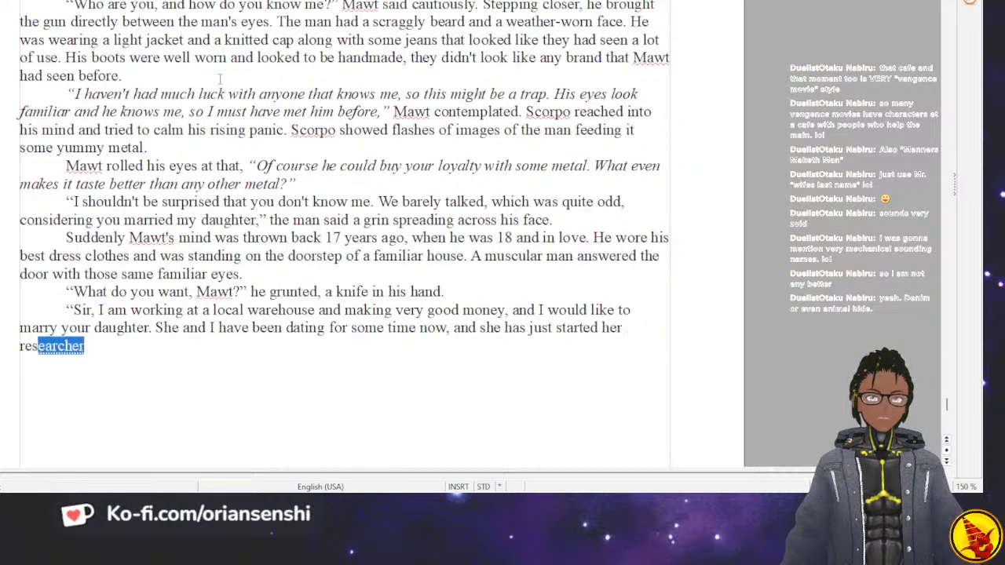
pyautogui.write('earch pos')
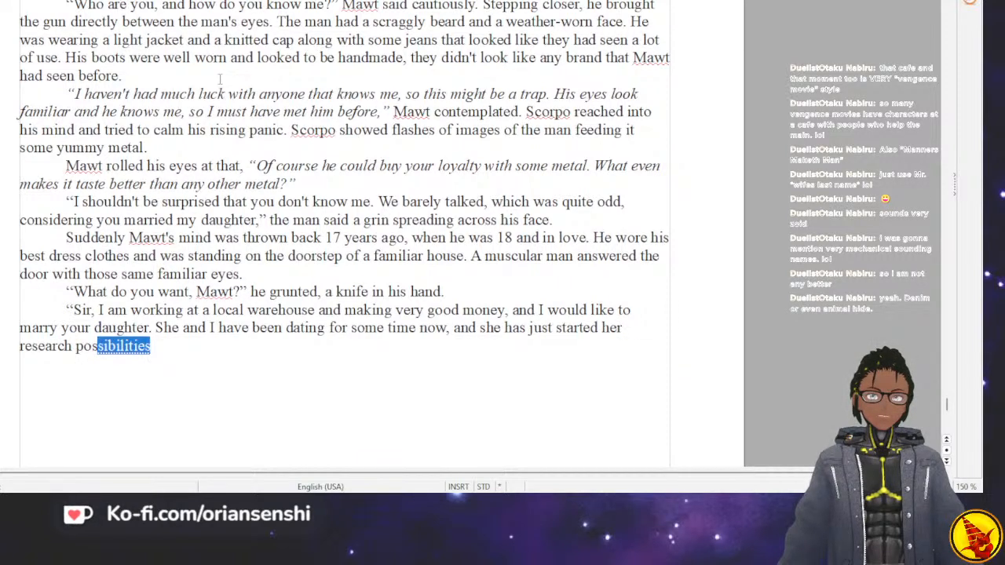
pyautogui.press('BackSpace')
pyautogui.press('BackSpace')
pyautogui.press('BackSpace')
pyautogui.press('BackSpace')
pyautogui.press('BackSpace')
pyautogui.press('BackSpace')
pyautogui.press('BackSpace')
pyautogui.press('BackSpace')
pyautogui.press('BackSpace')
pyautogui.press('BackSpace')
pyautogui.press('BackSpace')
pyautogui.press('BackSpace')
pyautogui.press('BackSpace')
pyautogui.press('BackSpace')
pyautogui.press('BackSpace')
pyautogui.press('BackSpace')
pyautogui.press('BackSpace')
pyautogui.press('BackSpace')
pyautogui.press('BackSpace')
pyautogui.press('BackSpace')
pyautogui.press('BackSpace')
pyautogui.press('BackSpace')
pyautogui.press('BackSpace')
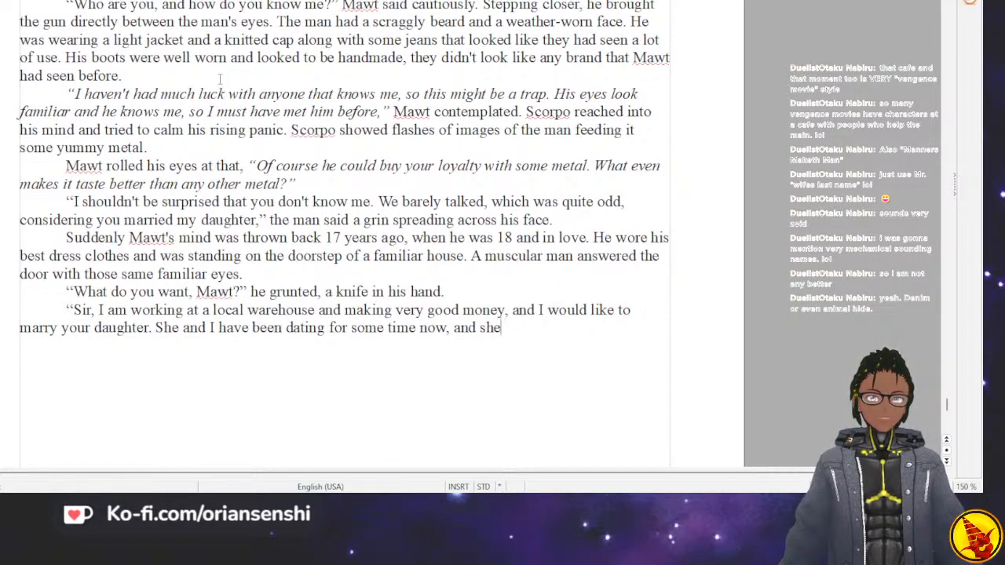
# Finish Mawt's quoted reply with "I believe we are ready for that step," and a closing quotation mark.
pyautogui.write('I ')
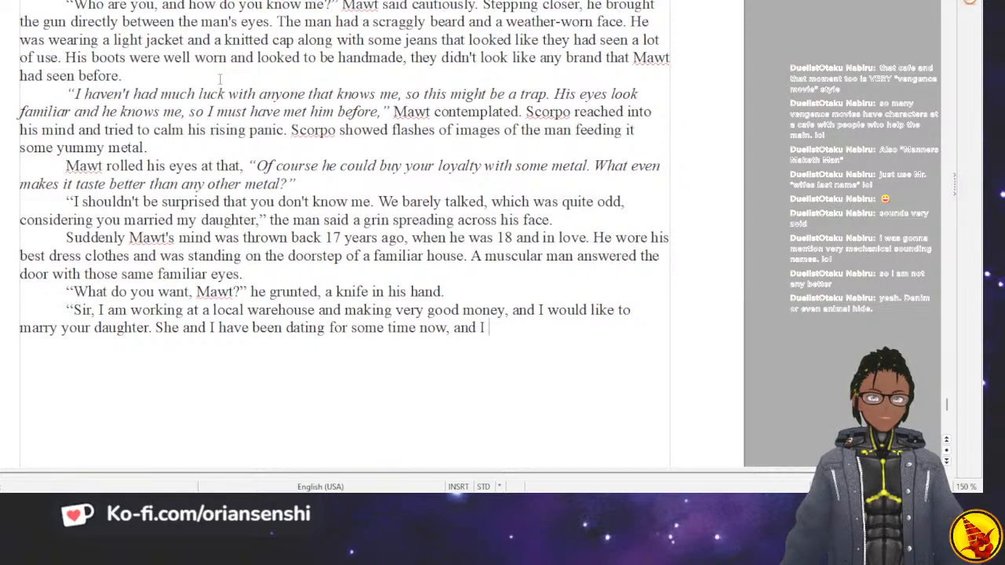
pyautogui.write('believe we are r')
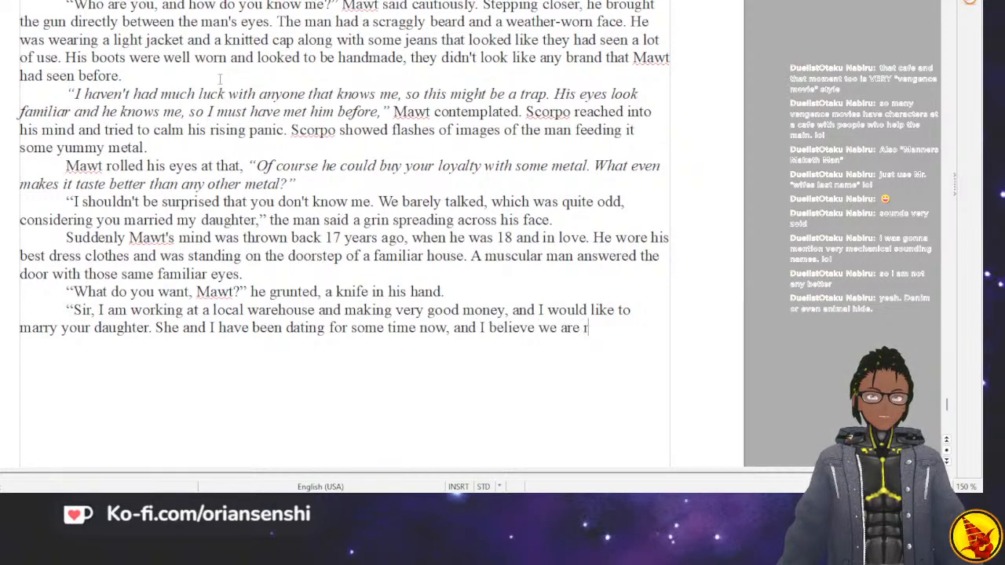
pyautogui.write('eady for that ste')
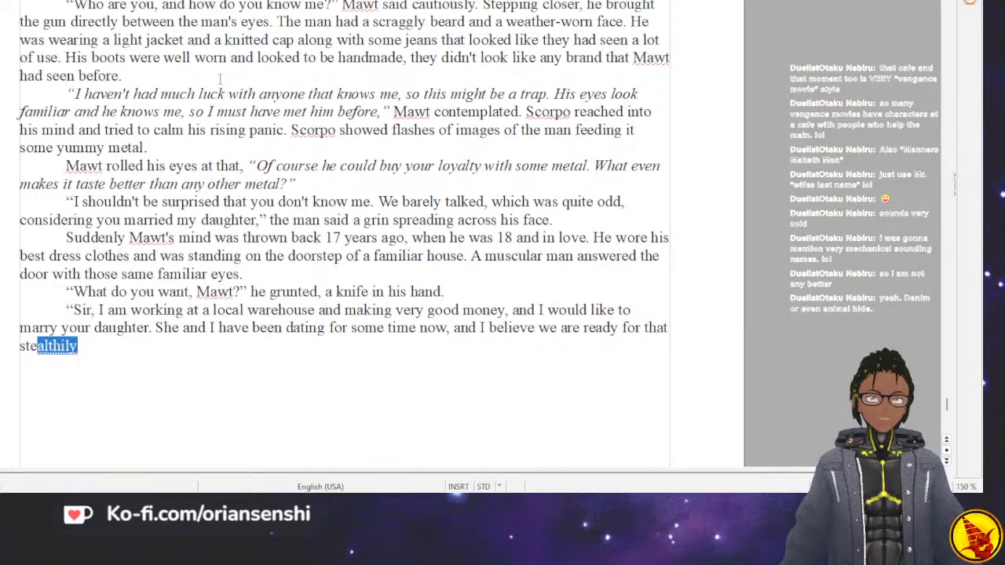
pyautogui.write('p.')
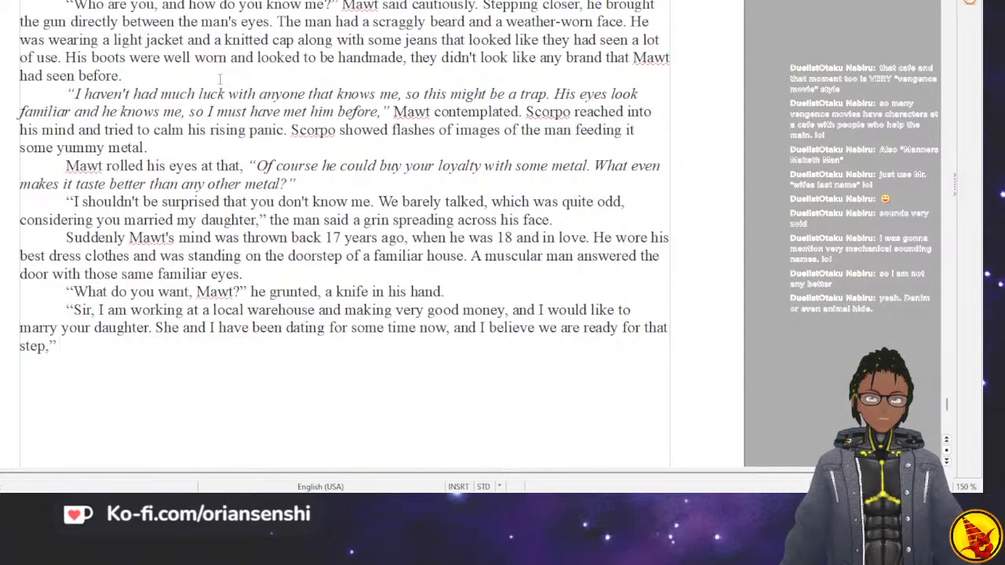
pyautogui.write(' younger ma')
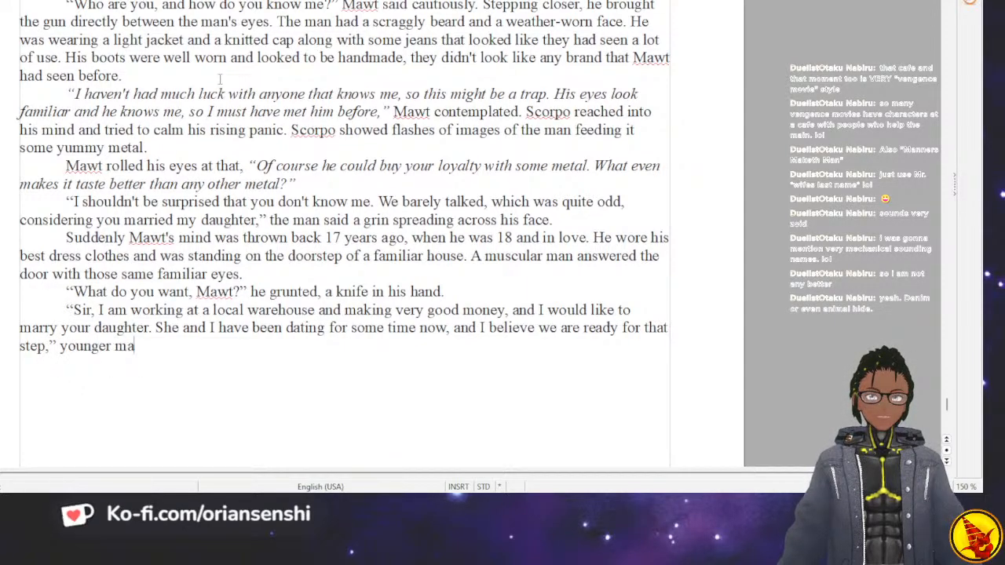
pyautogui.write('ut')
# Add the dialogue tag "younger Mawt said too loudly" after Mawt's reply.
pyautogui.press('BackSpace')
pyautogui.press('BackSpace')
pyautogui.press('BackSpace')
pyautogui.press('BackSpace')
pyautogui.press('BackSpace')
pyautogui.write('Mawt')
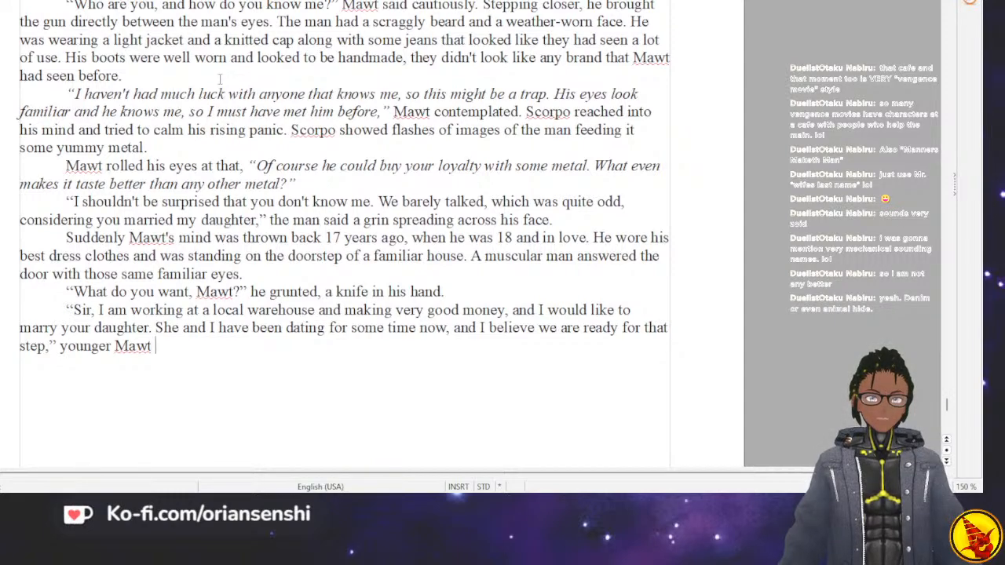
pyautogui.write('sa')
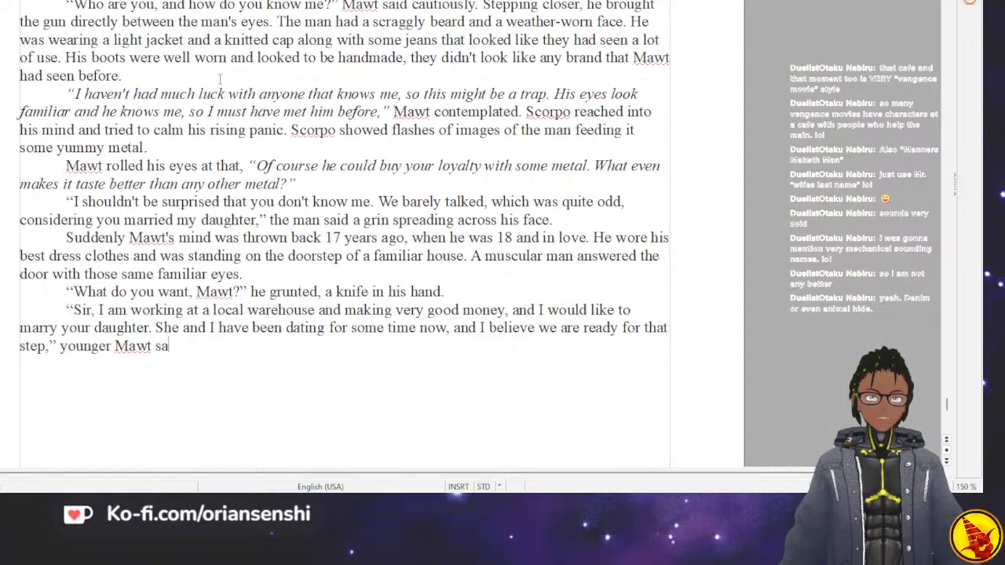
pyautogui.write('id lo')
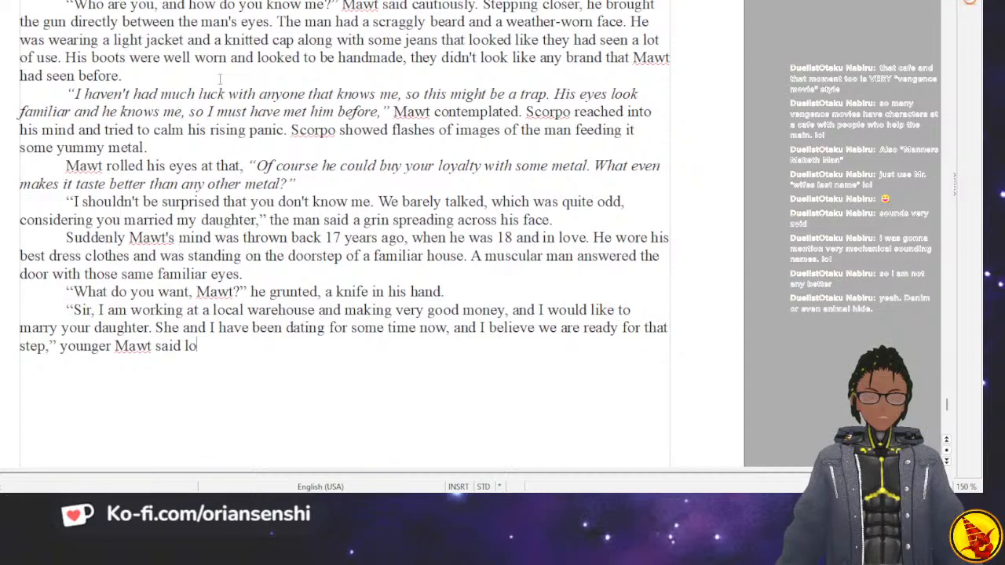
pyautogui.press('BackSpace')
pyautogui.press('BackSpace')
pyautogui.write('too lou')
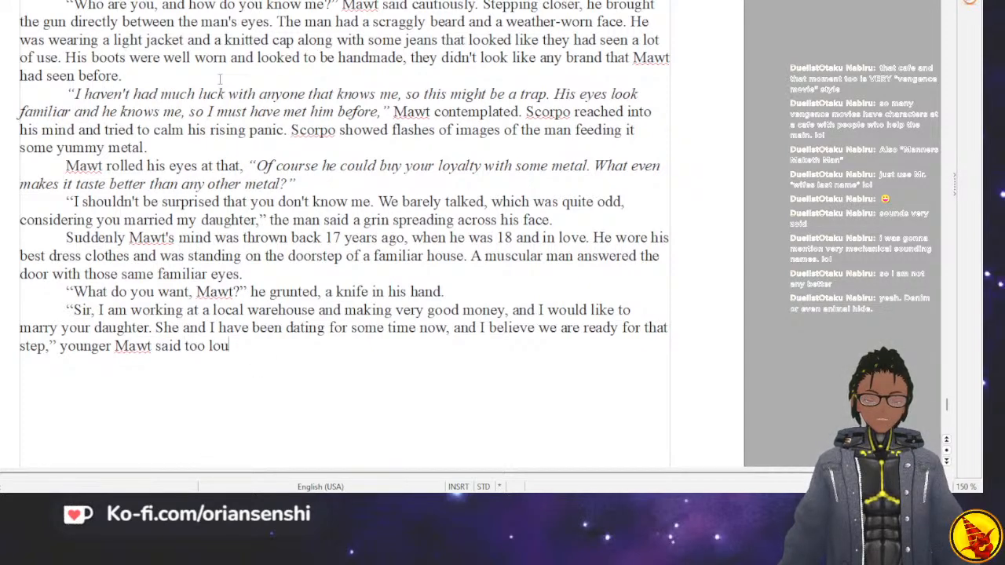
pyautogui.write('dly, . He had bee')
pyautogui.write('n so scared t')
pyautogui.write("hat he wouldn't")
# End the dialogue tag with a period and begin the following sentence with "He had been so scared that he would seem weak that".
pyautogui.press('BackSpace')
pyautogui.press('BackSpace')
pyautogui.press('BackSpace')
pyautogui.write('seem we')
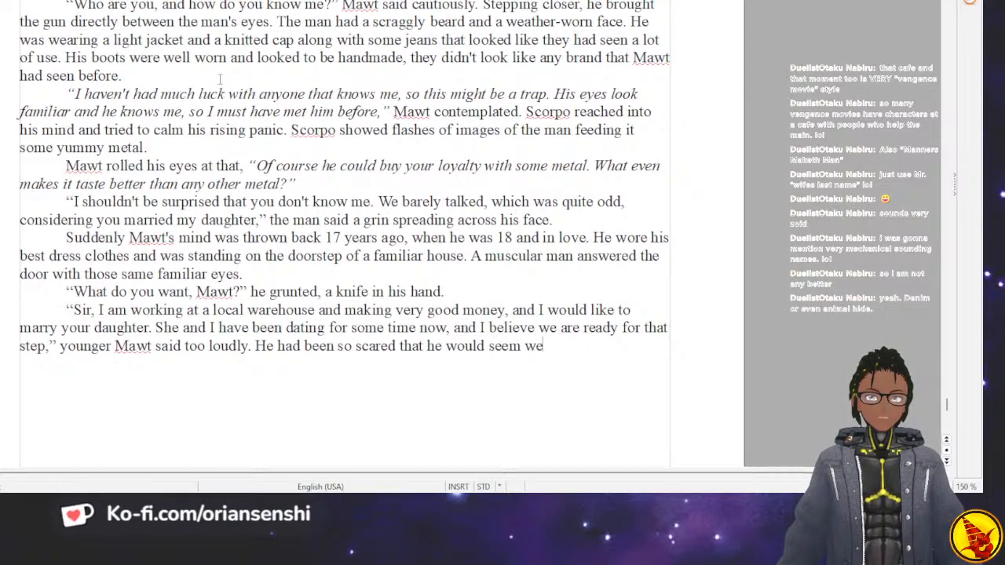
pyautogui.write('ek')
pyautogui.press('BackSpace')
pyautogui.press('BackSpace')
pyautogui.press('BackSpace')
pyautogui.write('eak that ')
pyautogui.write('he went over')
pyautogui.write('board a')
pyautogui.write('nd')
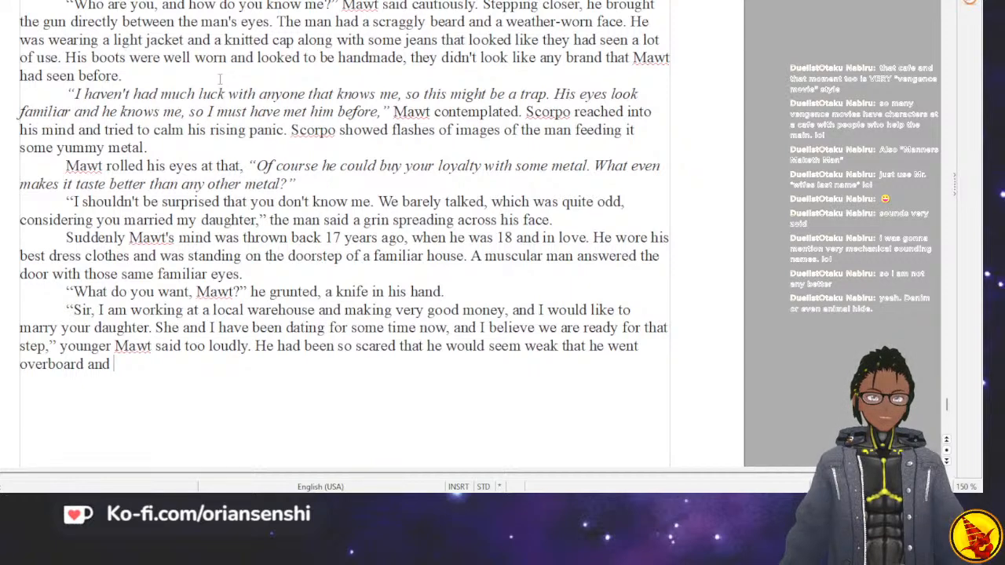
# Complete the sentence with "he went overboard and puffed out his chest to look far braver than he was.".
pyautogui.write('puf')
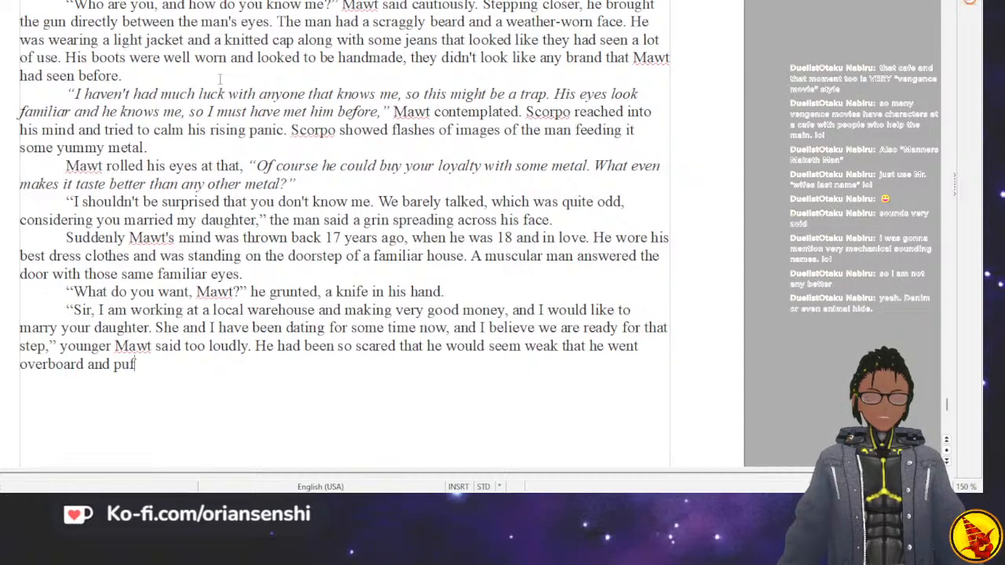
pyautogui.write('fed out his che')
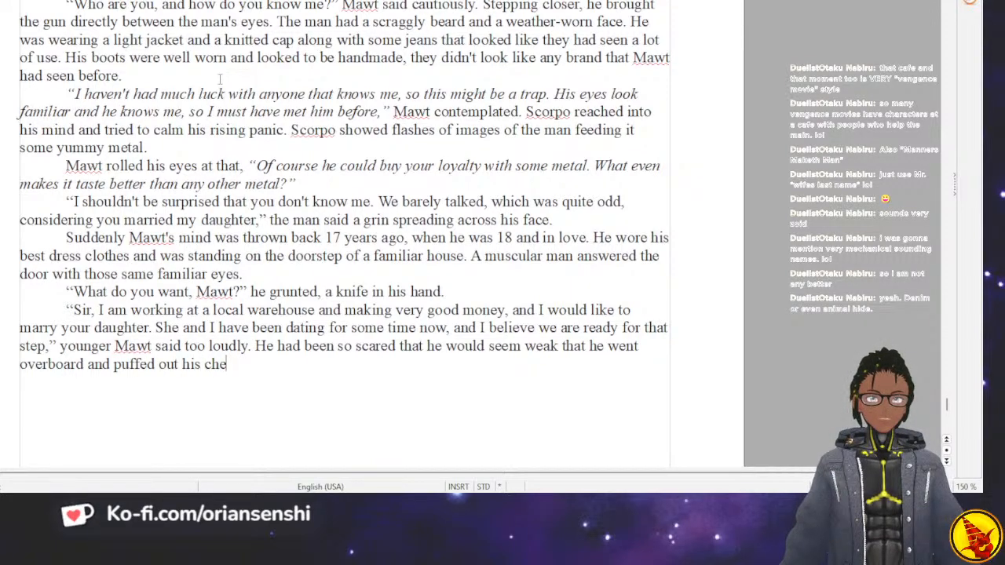
pyautogui.write('st to look far ')
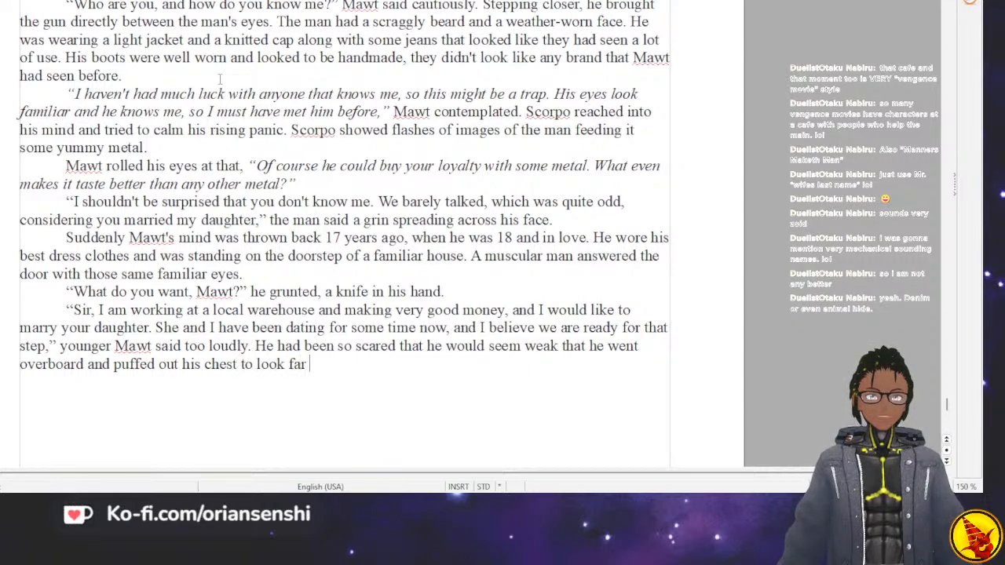
pyautogui.write('braver than he was.')
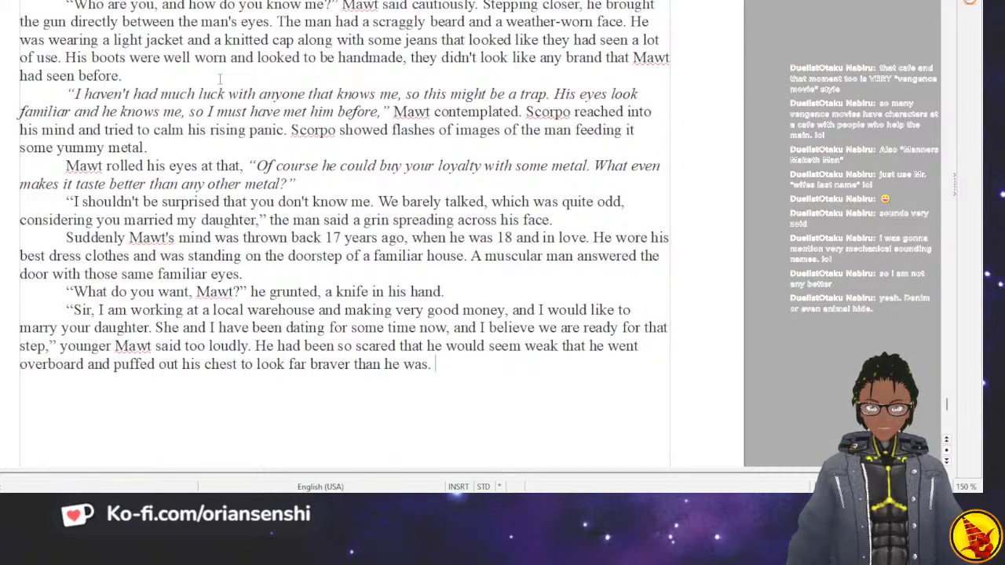
# Start the father's answer in a new paragraph with an opening quotation mark and "My daughter just graduated".
pyautogui.press('Return')
pyautogui.write('“My daughter')
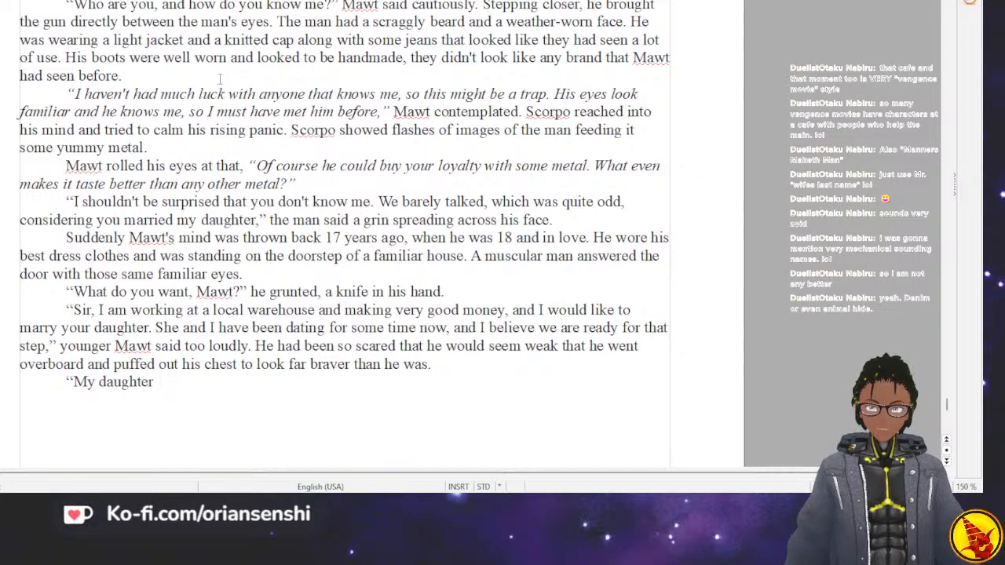
pyautogui.write(' just gr')
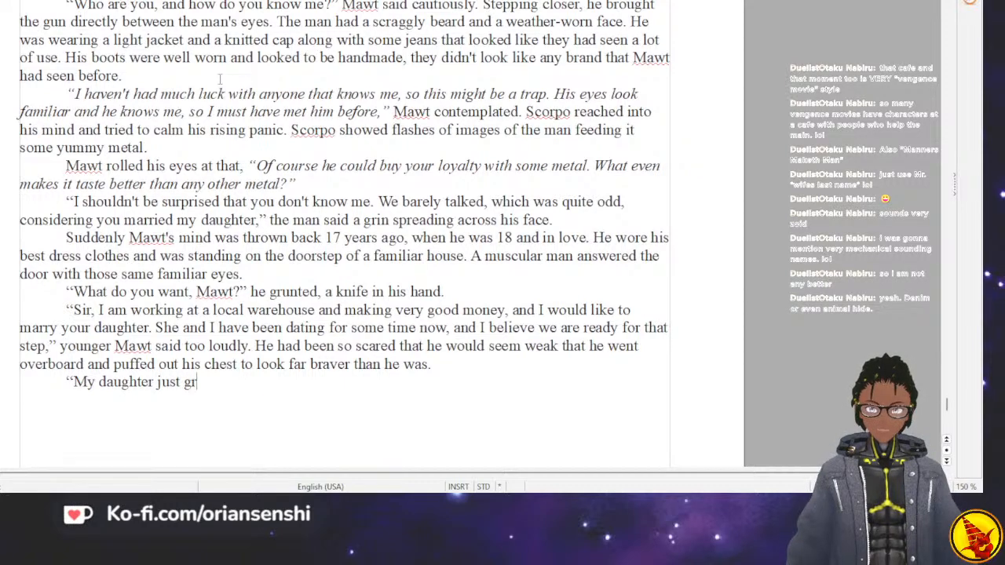
pyautogui.write('aduated college')
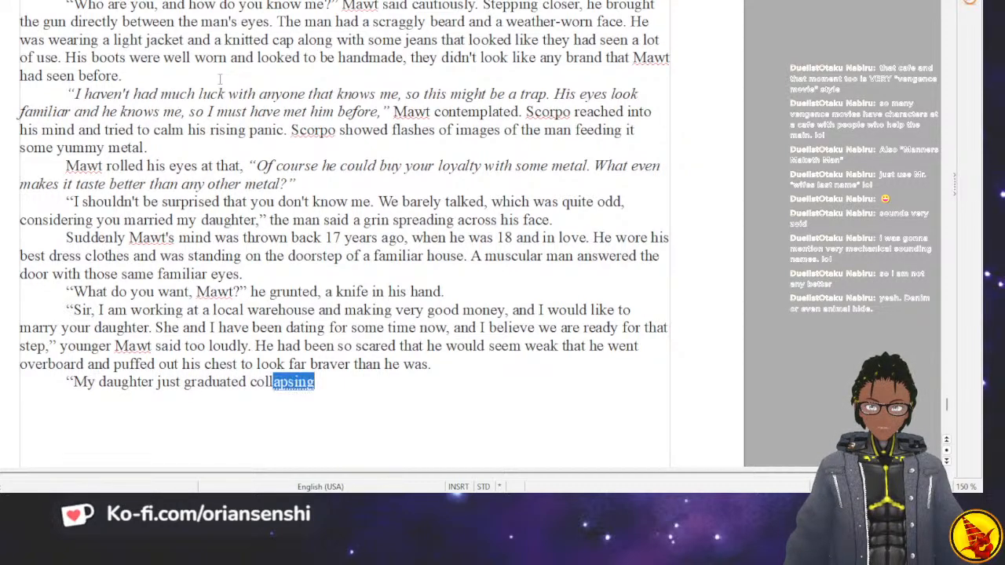
# Remove the word after "graduated" and continue the father's line with "an accelerated".
pyautogui.press('BackSpace')
pyautogui.press('BackSpace')
pyautogui.press('BackSpace')
pyautogui.press('BackSpace')
pyautogui.press('BackSpace')
pyautogui.press('BackSpace')
pyautogui.press('BackSpace')
pyautogui.write('a')
pyautogui.press('BackSpace')
pyautogui.write('col')
pyautogui.press('BackSpace')
pyautogui.press('BackSpace')
pyautogui.press('BackSpace')
pyautogui.press('BackSpace')
pyautogui.write('an a')
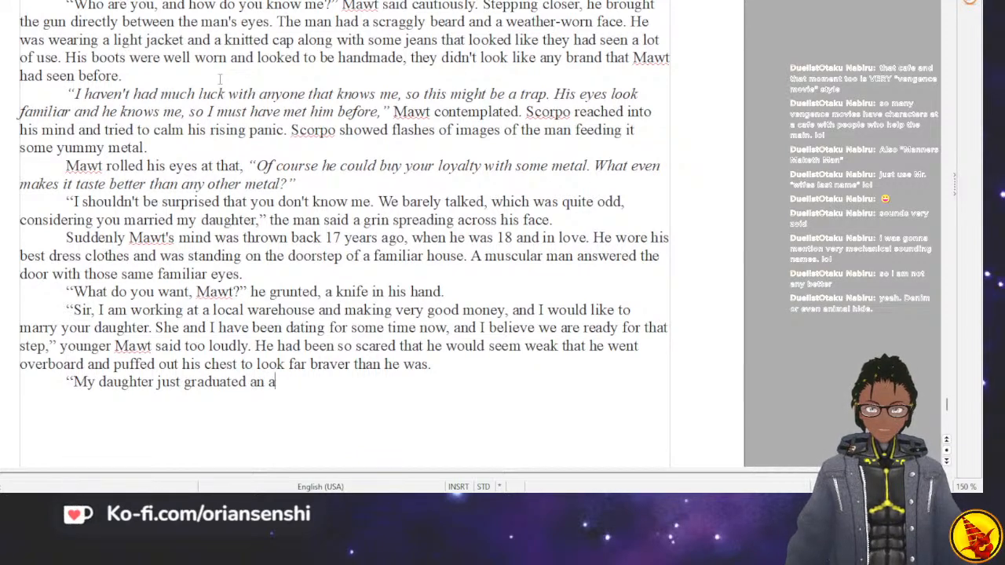
pyautogui.write('ccelle')
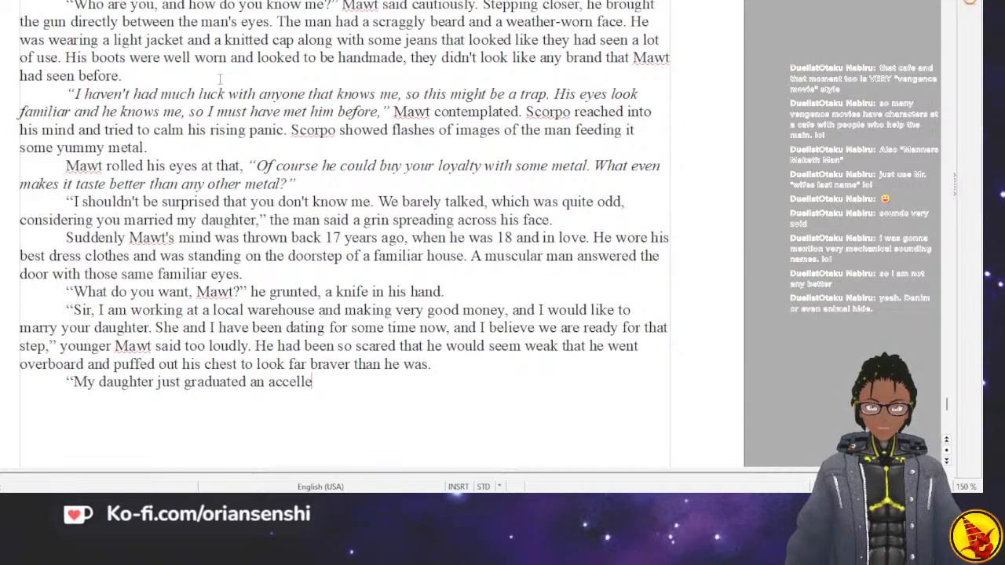
pyautogui.press('BackSpace')
pyautogui.press('BackSpace')
pyautogui.write('erated ')
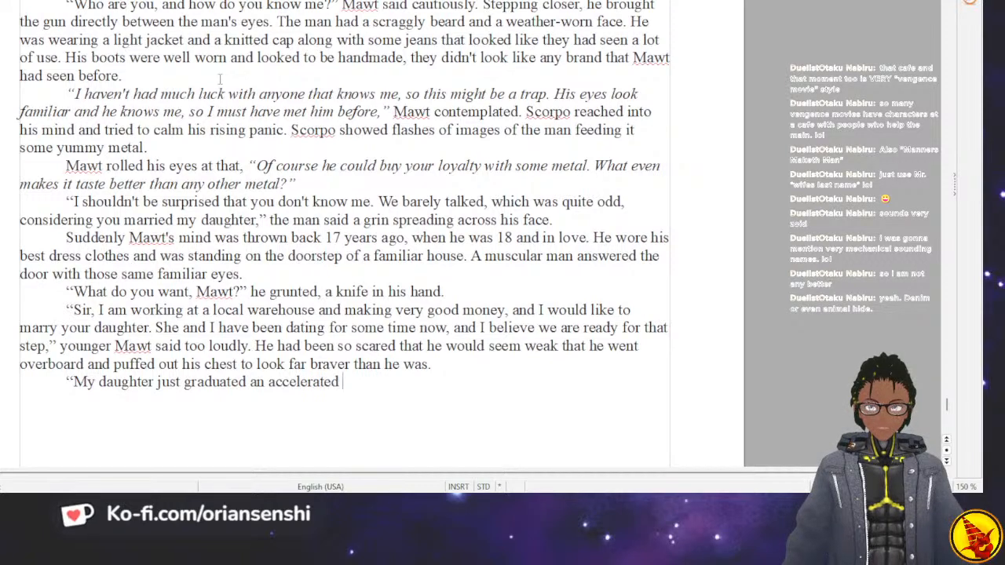
pyautogui.write('college col')
pyautogui.write('rse at')
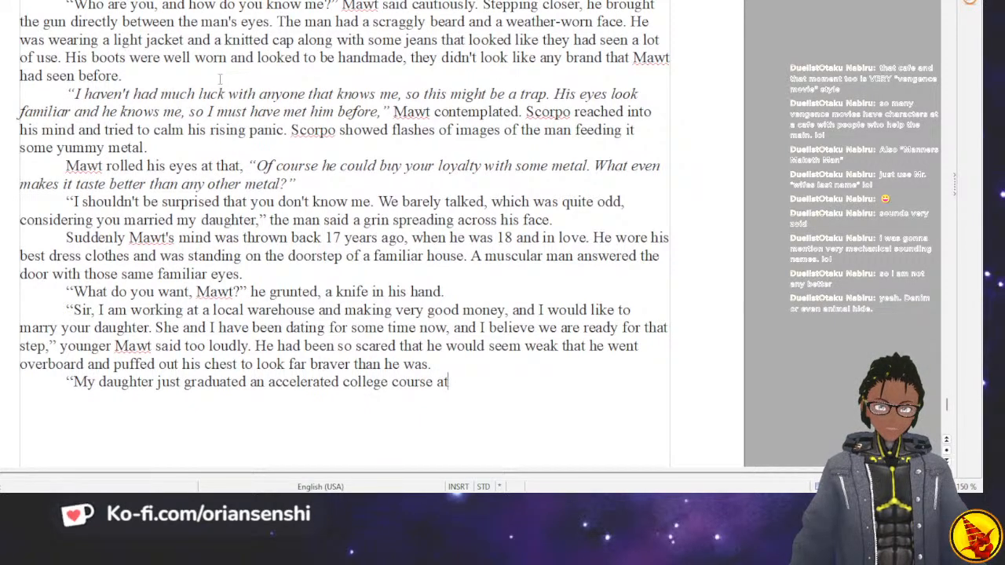
# Continue the father's line after "accelerated" with "college program at only 18 and".
pyautogui.press('BackSpace')
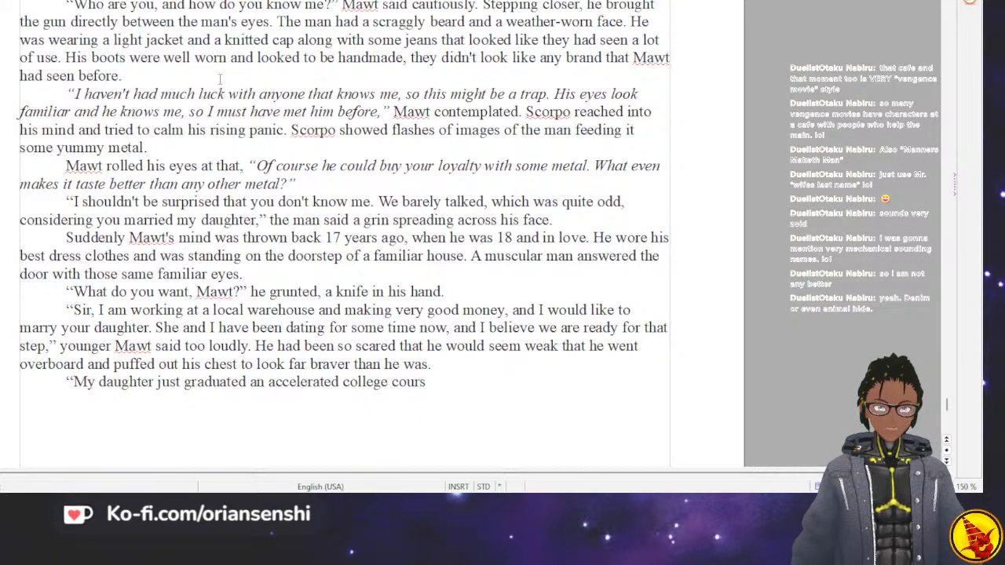
pyautogui.press('BackSpace')
pyautogui.press('BackSpace')
pyautogui.press('BackSpace')
pyautogui.press('BackSpace')
pyautogui.press('BackSpace')
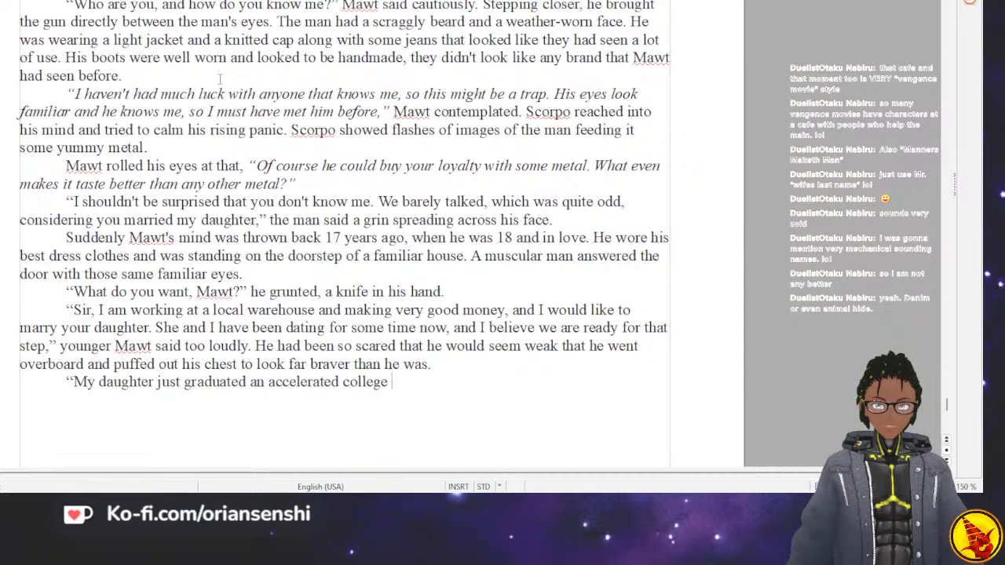
pyautogui.write('pr')
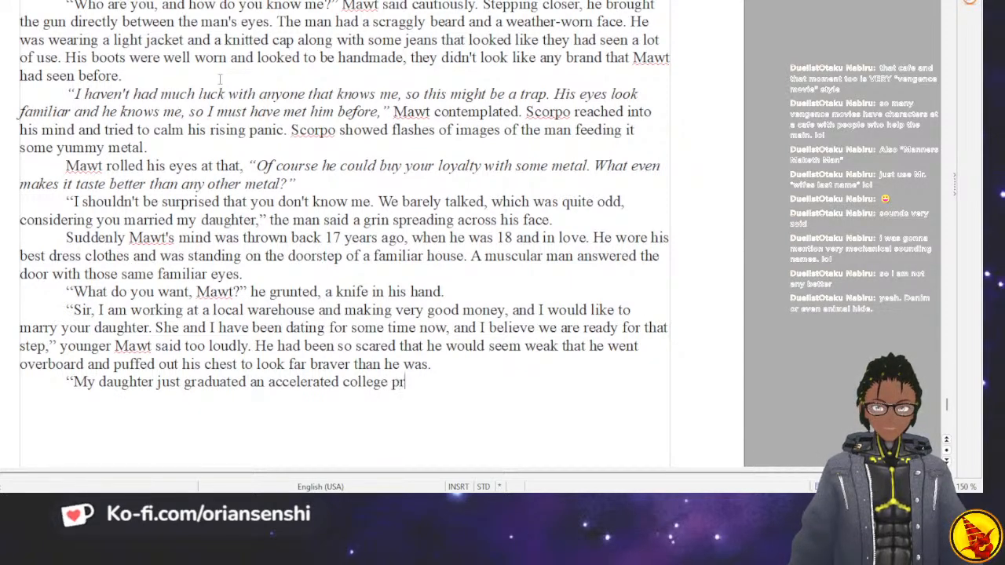
pyautogui.write('ogram at')
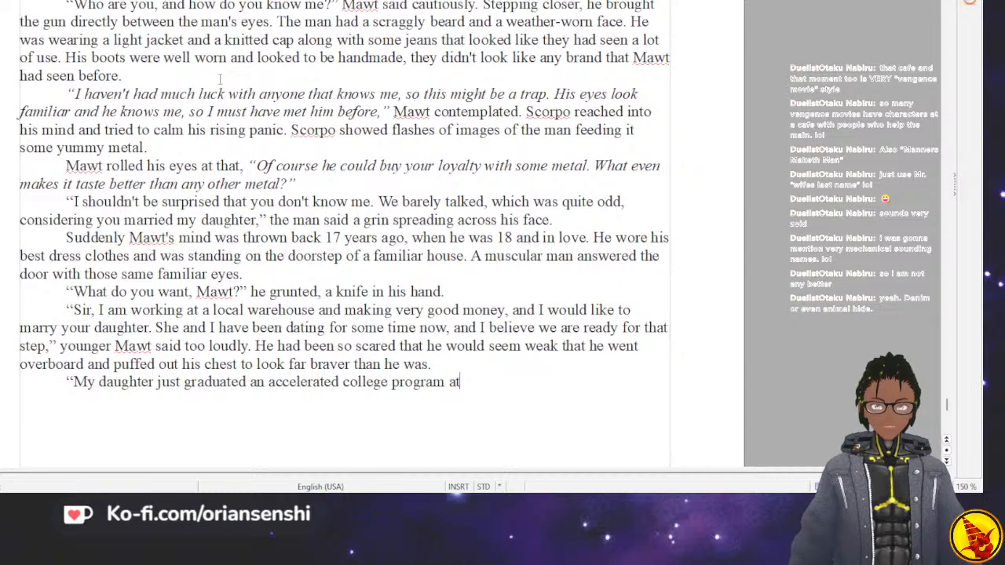
pyautogui.write(' only 18')
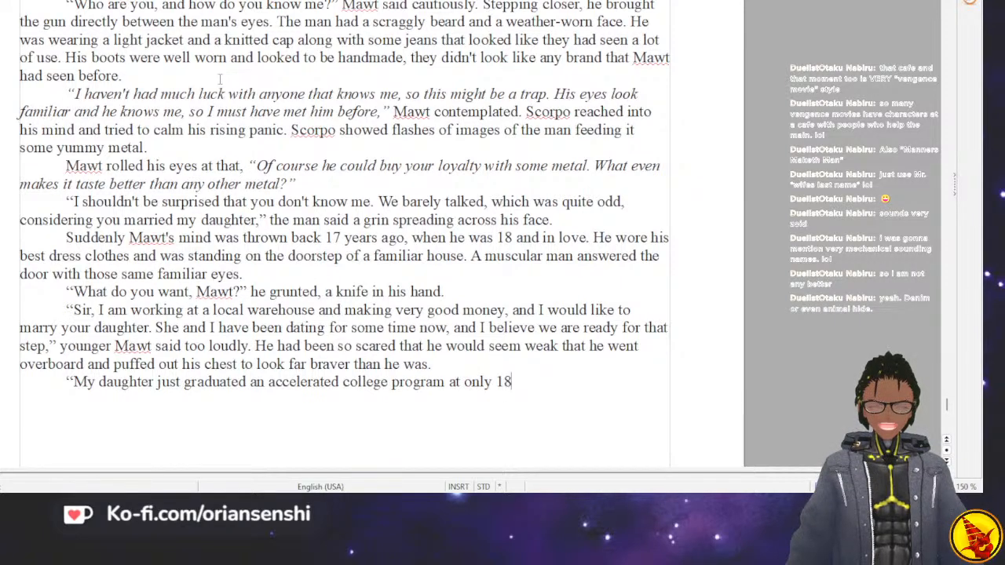
pyautogui.write(' and has ')
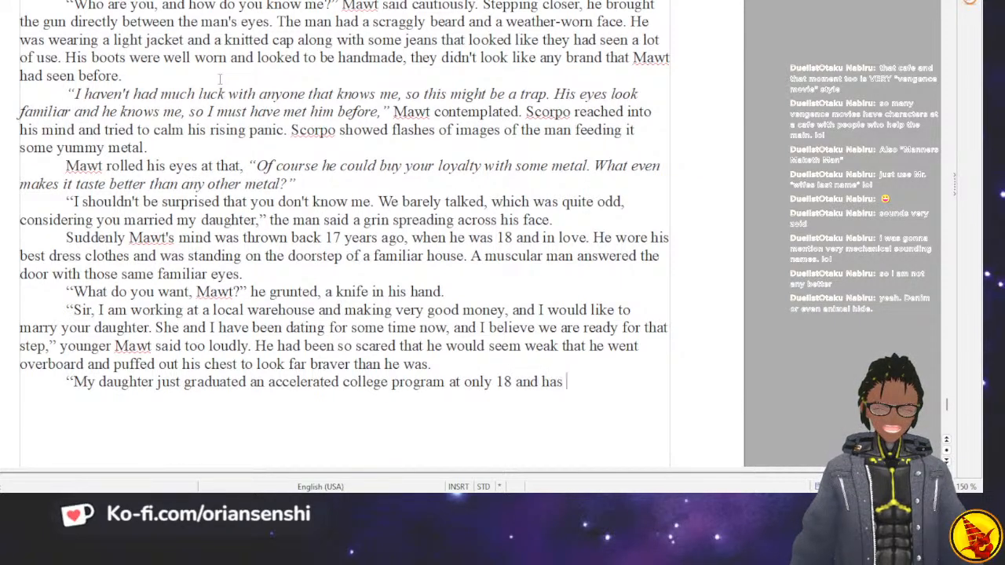
pyautogui.write('a promising j')
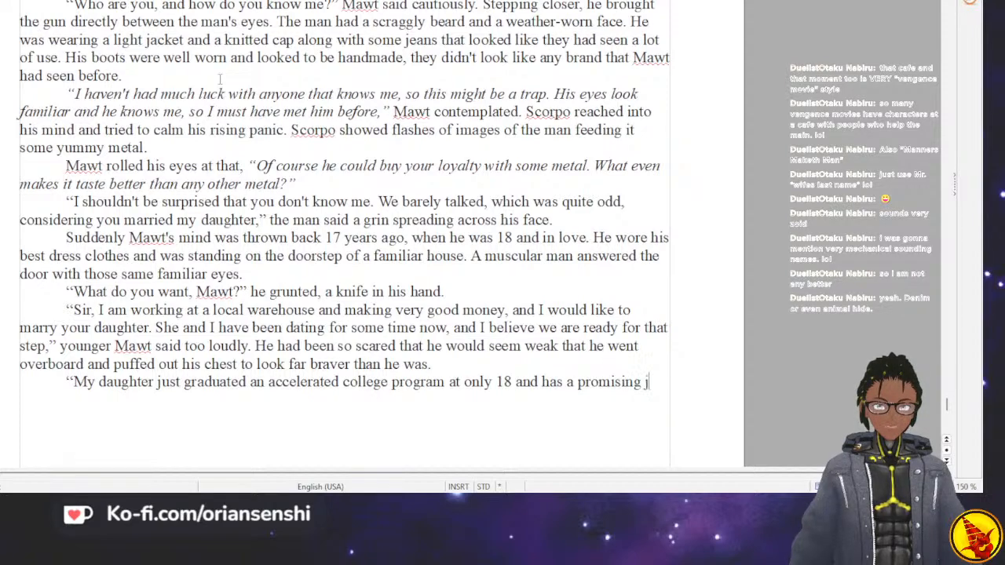
pyautogui.write('ob working as')
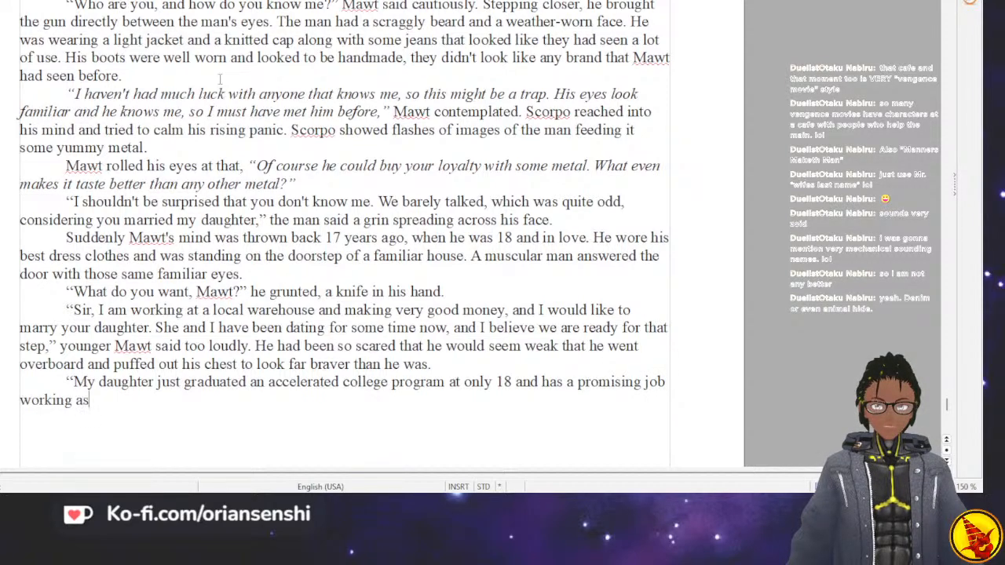
pyautogui.write(' a researcher')
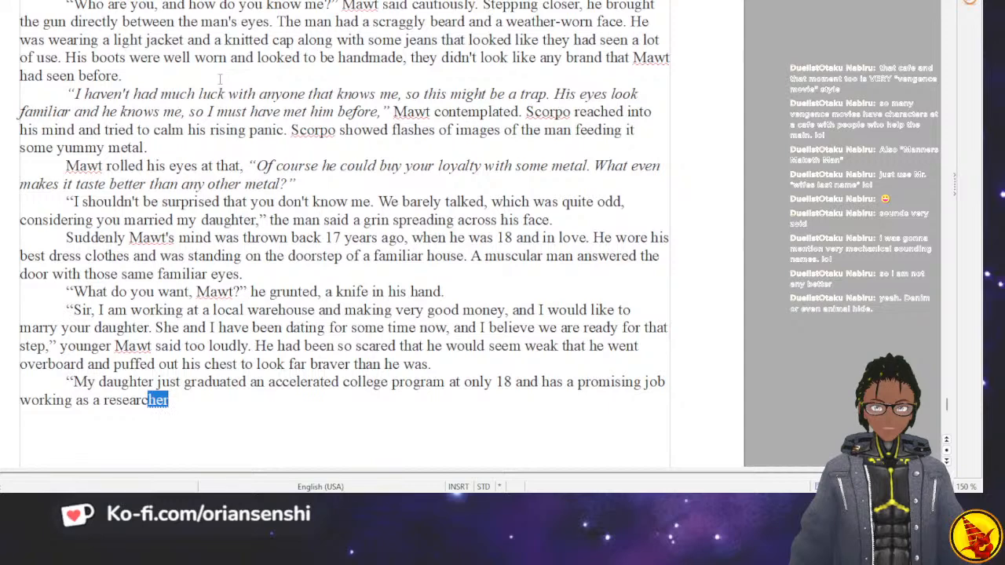
pyautogui.press('BackSpace')
pyautogui.press('BackSpace')
pyautogui.press('BackSpace')
pyautogui.press('BackSpace')
pyautogui.press('BackSpace')
pyautogui.press('BackSpace')
pyautogui.press('BackSpace')
pyautogui.press('BackSpace')
pyautogui.press('BackSpace')
pyautogui.press('BackSpace')
pyautogui.press('BackSpace')
pyautogui.press('BackSpace')
pyautogui.press('BackSpace')
pyautogui.press('BackSpace')
pyautogui.press('BackSpace')
pyautogui.press('BackSpace')
pyautogui.press('BackSpace')
pyautogui.press('BackSpace')
pyautogui.press('BackSpace')
pyautogui.press('BackSpace')
pyautogui.press('BackSpace')
pyautogui.press('BackSpace')
pyautogui.press('BackSpace')
pyautogui.press('BackSpace')
pyautogui.press('BackSpace')
pyautogui.press('BackSpace')
pyautogui.press('BackSpace')
pyautogui.press('BackSpace')
pyautogui.press('BackSpace')
pyautogui.press('BackSpace')
pyautogui.press('BackSpace')
pyautogui.press('BackSpace')
pyautogui.press('BackSpace')
pyautogui.press('BackSpace')
pyautogui.press('BackSpace')
pyautogui.press('BackSpace')
pyautogui.press('BackSpace')
pyautogui.press('BackSpace')
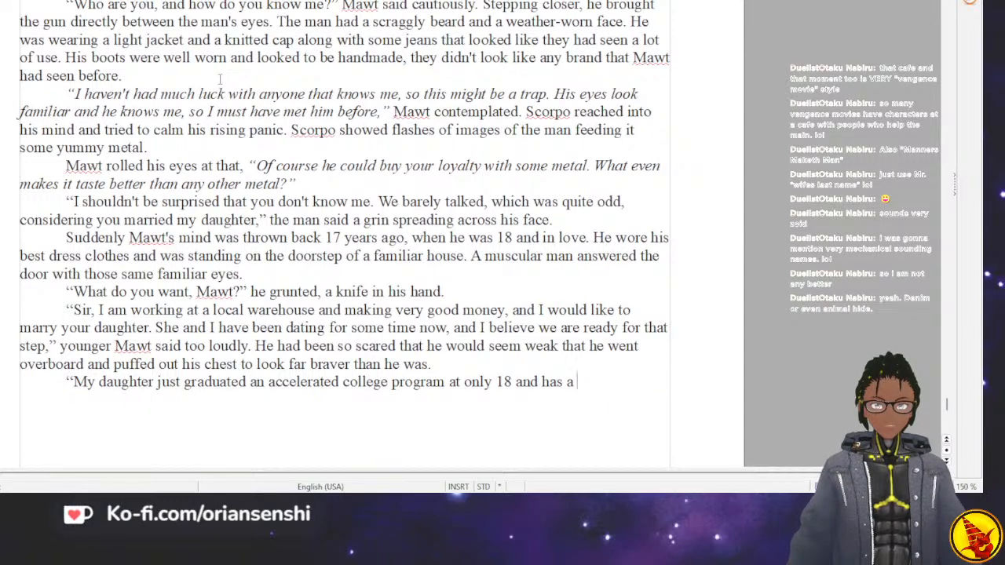
pyautogui.press('BackSpace')
pyautogui.press('BackSpace')
pyautogui.press('BackSpace')
pyautogui.press('BackSpace')
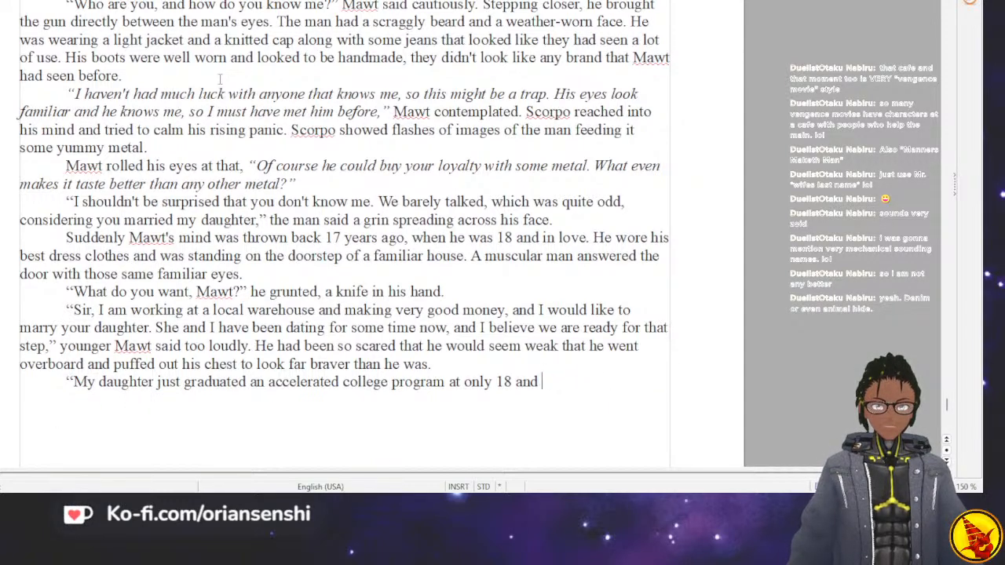
# Continue the father's line with "starts a promising job next week working as a researcher for the Empire".
pyautogui.write('starts a pro')
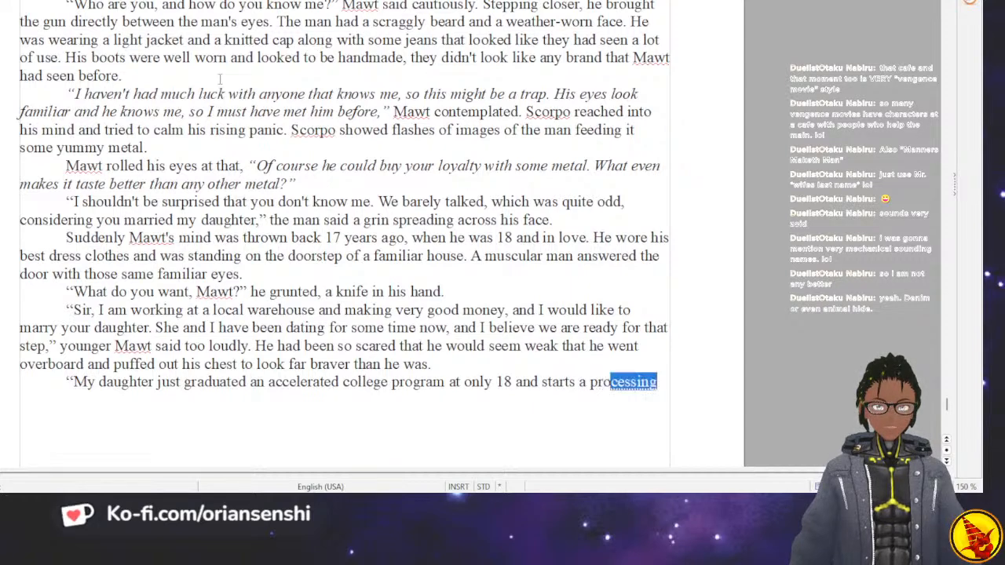
pyautogui.write('mising job')
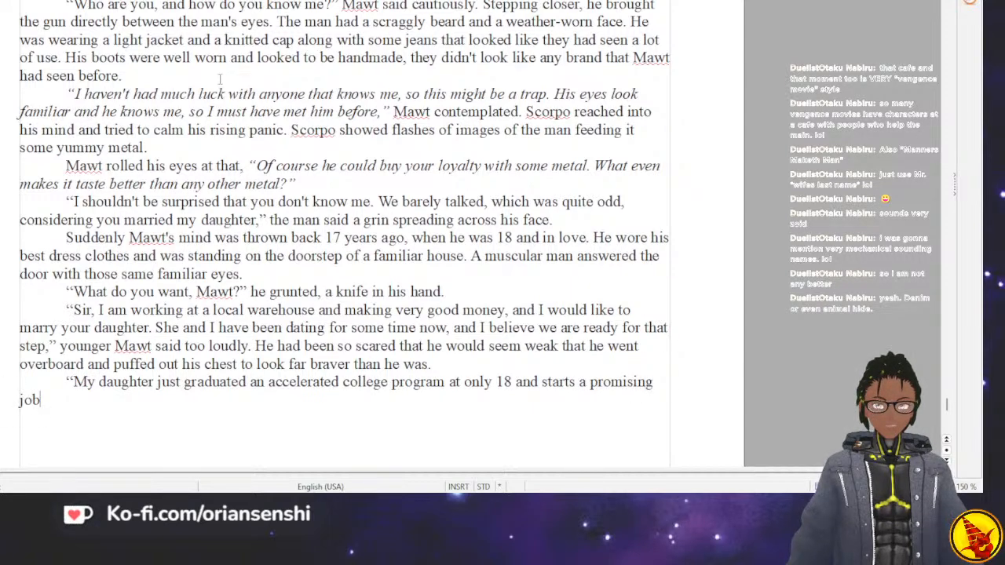
pyautogui.write(' next week ')
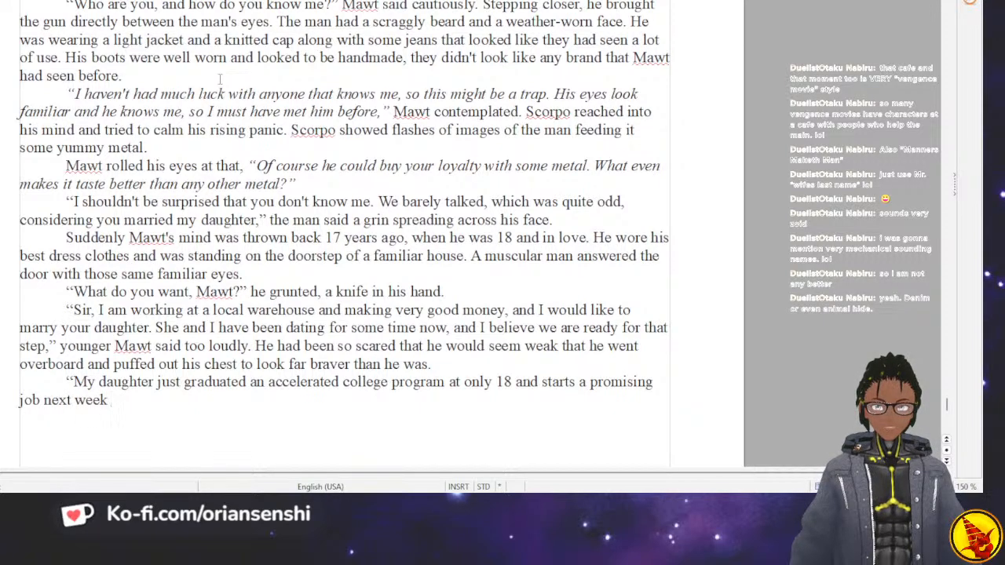
pyautogui.write('working as a rese')
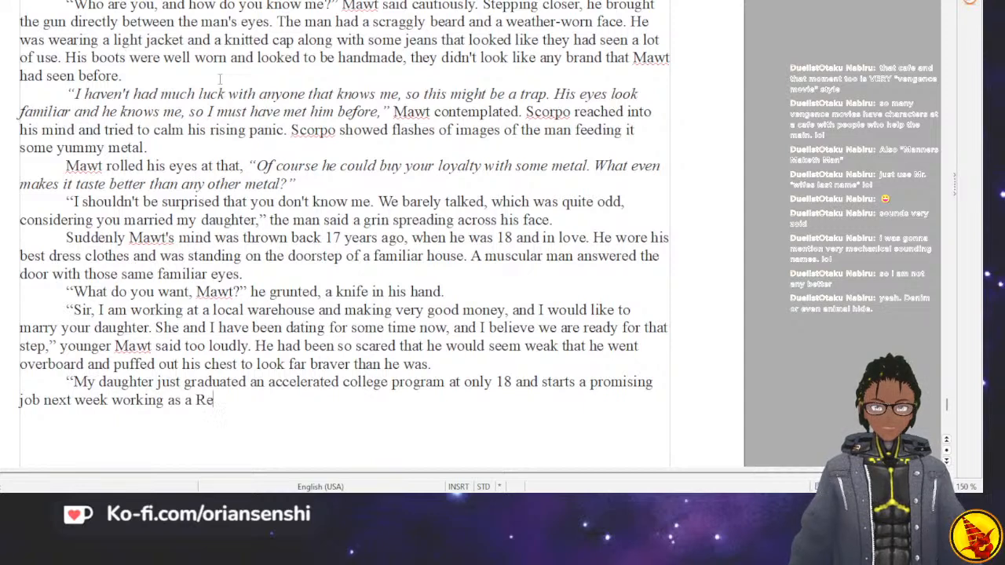
pyautogui.write('archer for ')
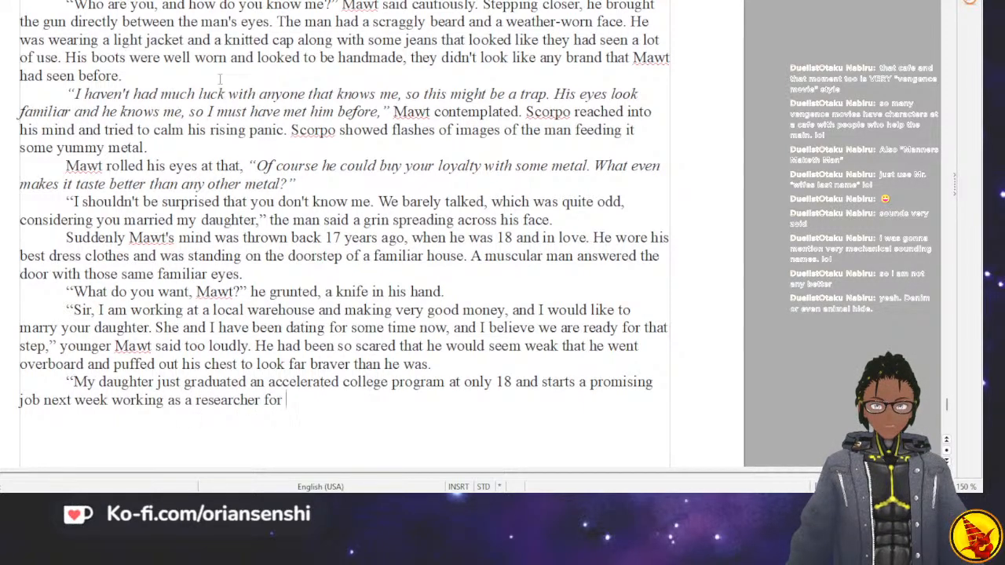
pyautogui.write('the Emp')
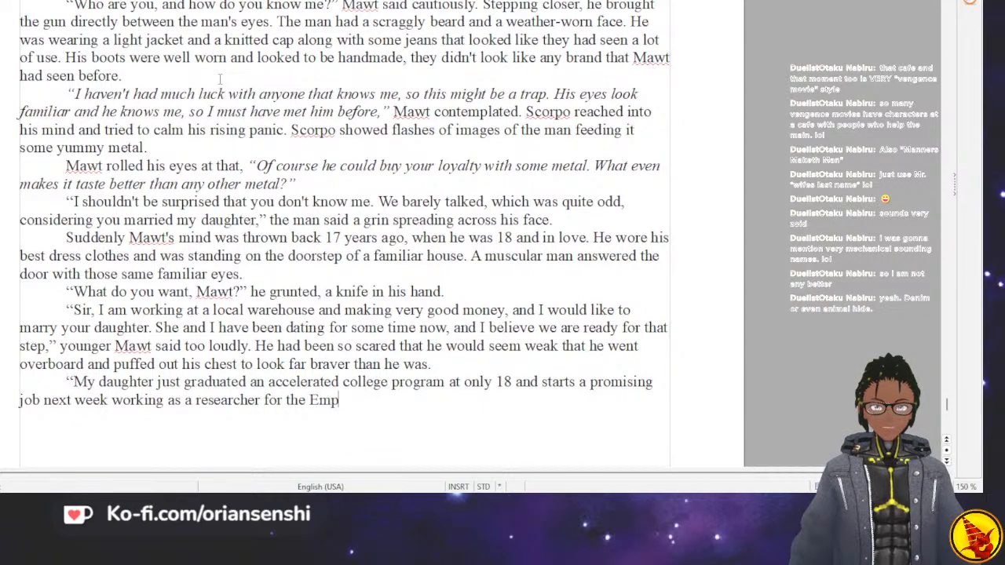
pyautogui.write('ire. She doen')
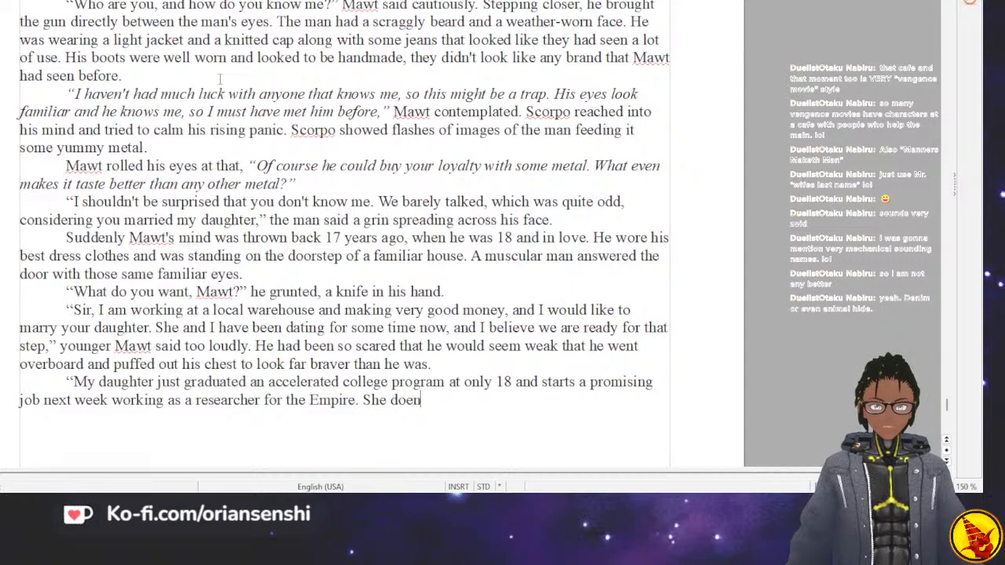
# End the sentence with a period and add "She doesn't need your warehouse money" to the father's line.
pyautogui.press('BackSpace')
pyautogui.write("sn't ne")
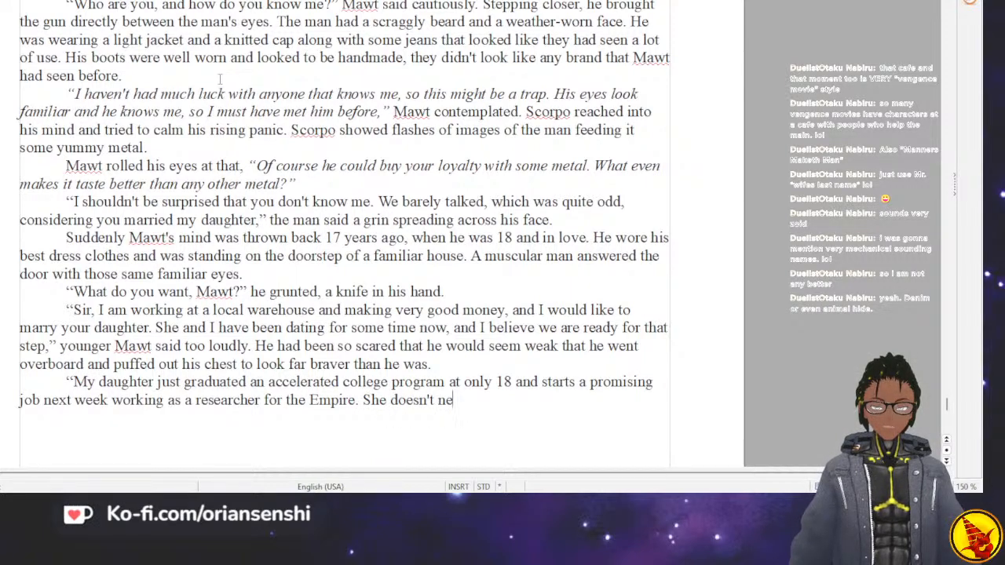
pyautogui.write('ed your wareh')
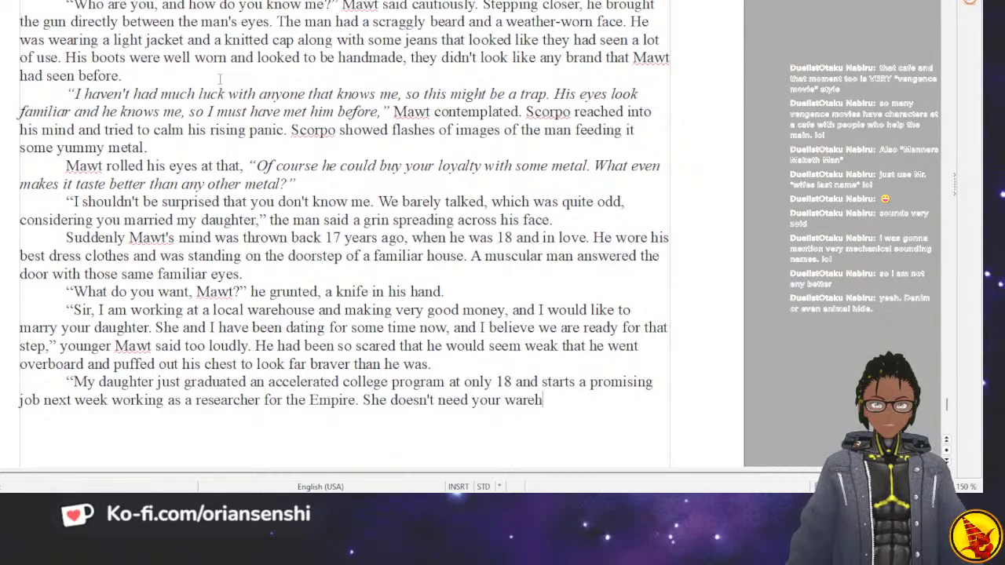
pyautogui.write('ouse money')
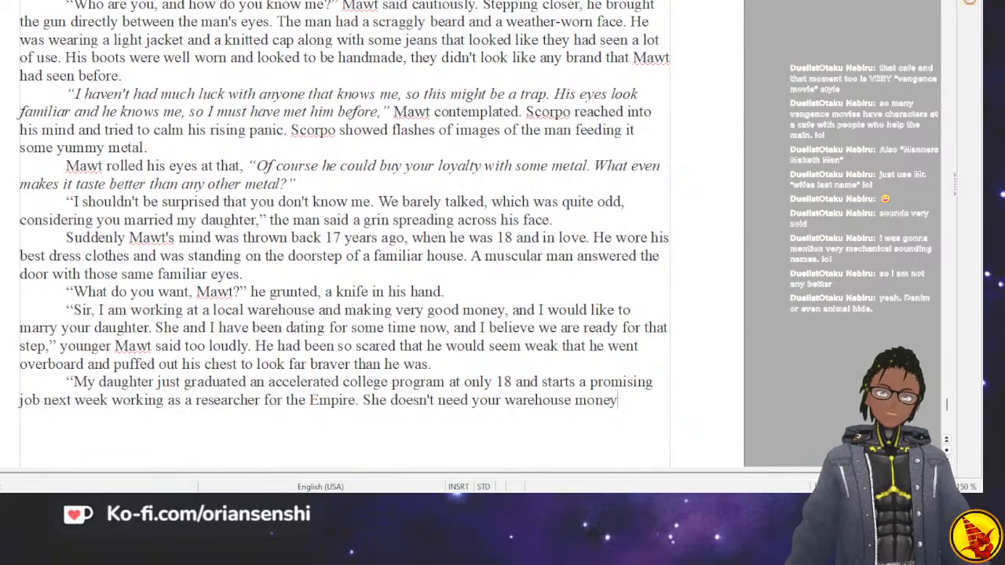
# Replace "for the" after "researcher" with "on a top secret project for the".
pyautogui.press('Left')
pyautogui.press('Left')
pyautogui.press('Left')
pyautogui.press('Left')
pyautogui.press('Left')
pyautogui.press('Left')
pyautogui.press('Left')
pyautogui.press('Left')
pyautogui.press('Left')
pyautogui.press('Left')
pyautogui.press('Left')
pyautogui.press('Left')
pyautogui.press('Left')
pyautogui.press('Left')
pyautogui.press('Left')
pyautogui.press('Left')
pyautogui.press('Left')
pyautogui.press('Left')
pyautogui.press('Left')
pyautogui.press('Left')
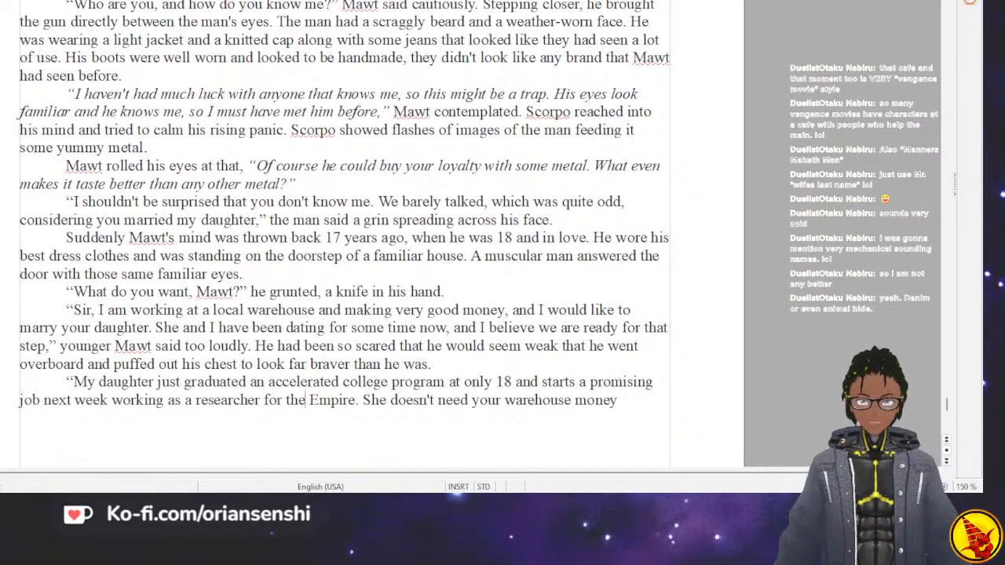
pyautogui.press('BackSpace')
pyautogui.press('BackSpace')
pyautogui.press('BackSpace')
pyautogui.press('BackSpace')
pyautogui.press('BackSpace')
pyautogui.press('BackSpace')
pyautogui.press('BackSpace')
pyautogui.press('BackSpace')
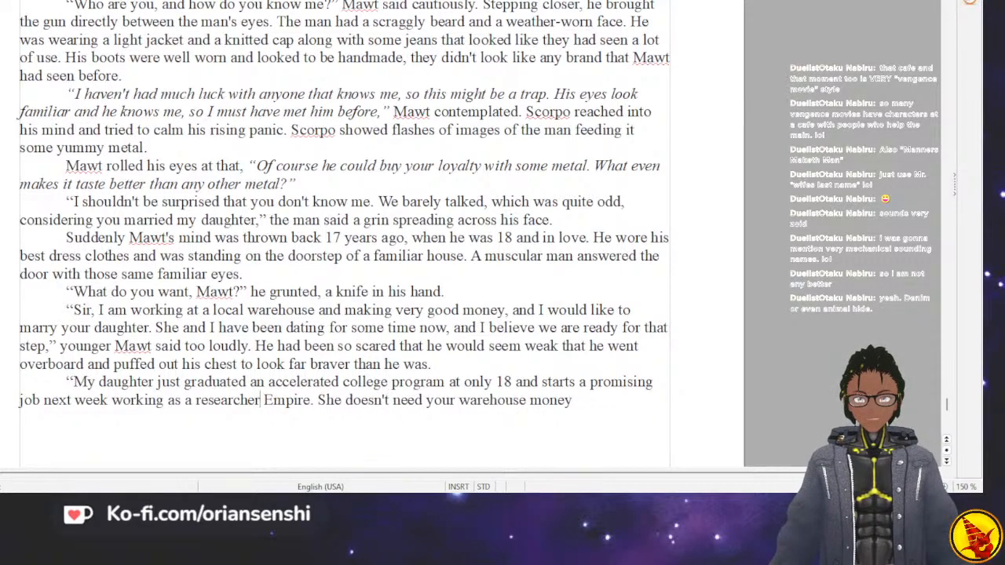
pyautogui.write('on a top se')
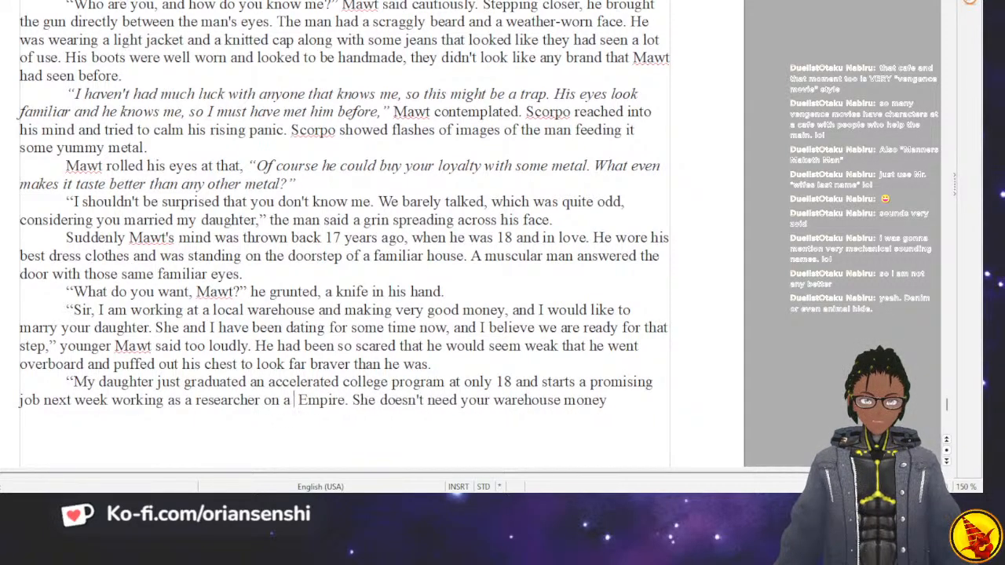
pyautogui.write('cret prof')
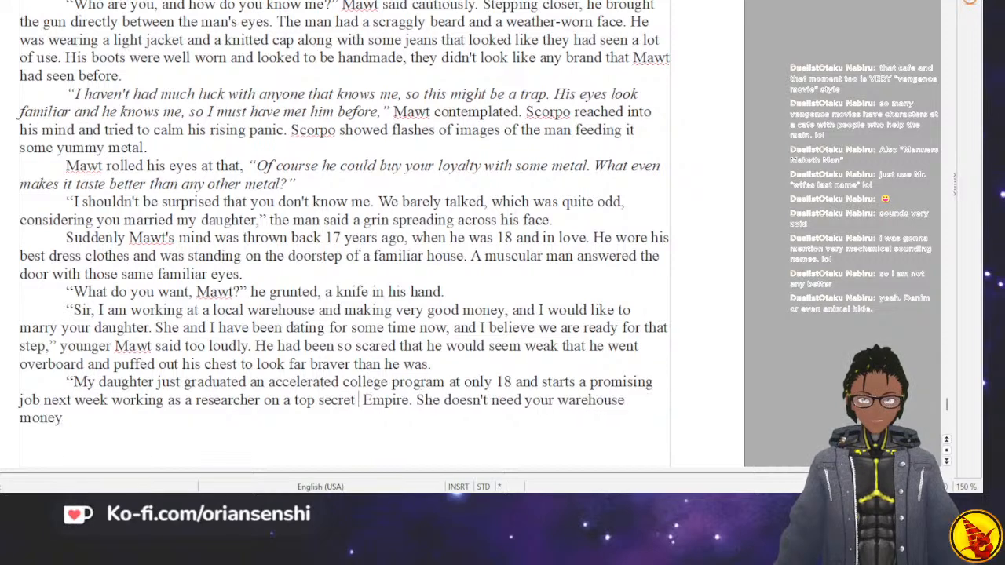
pyautogui.write('ect')
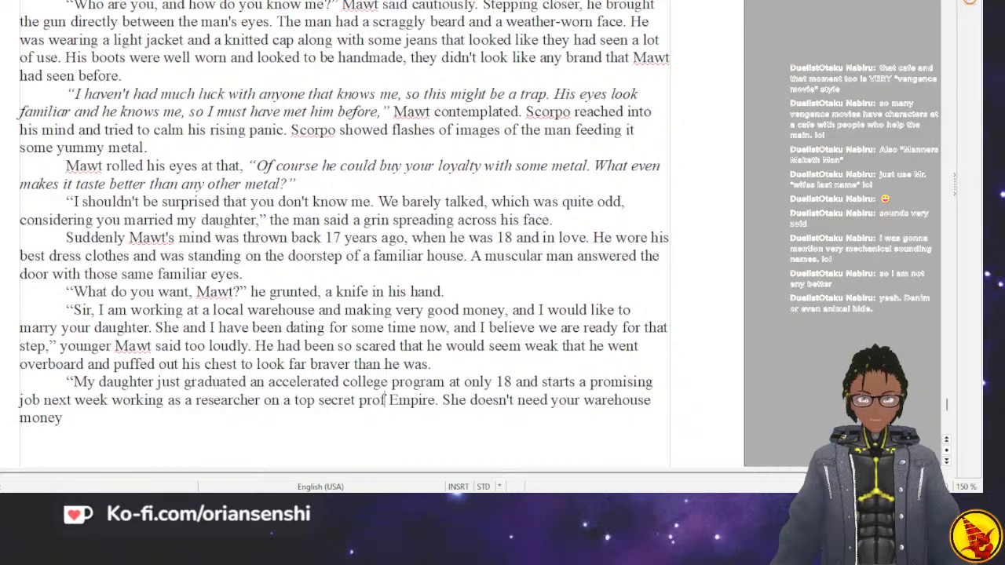
pyautogui.write(' for')
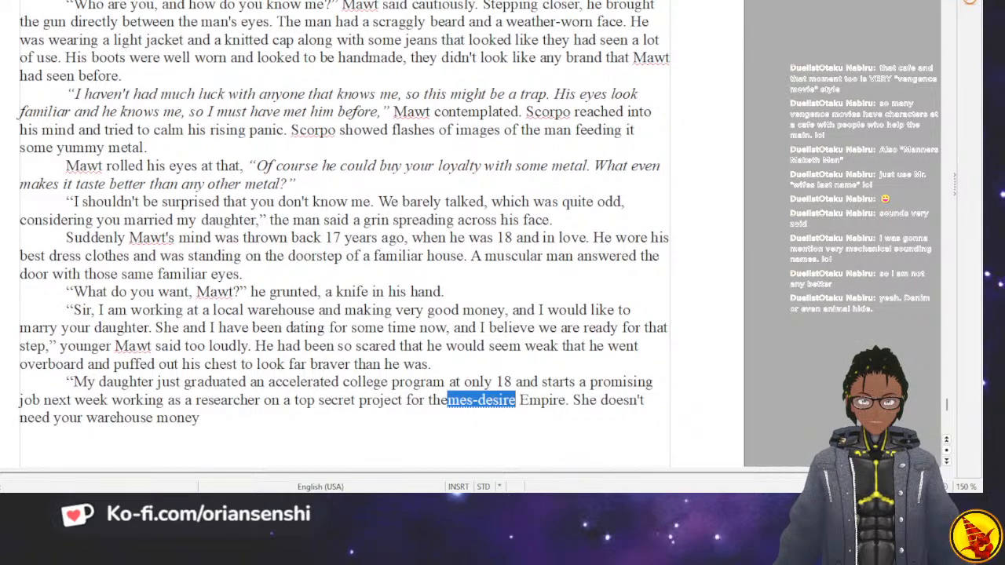
pyautogui.write(' the')
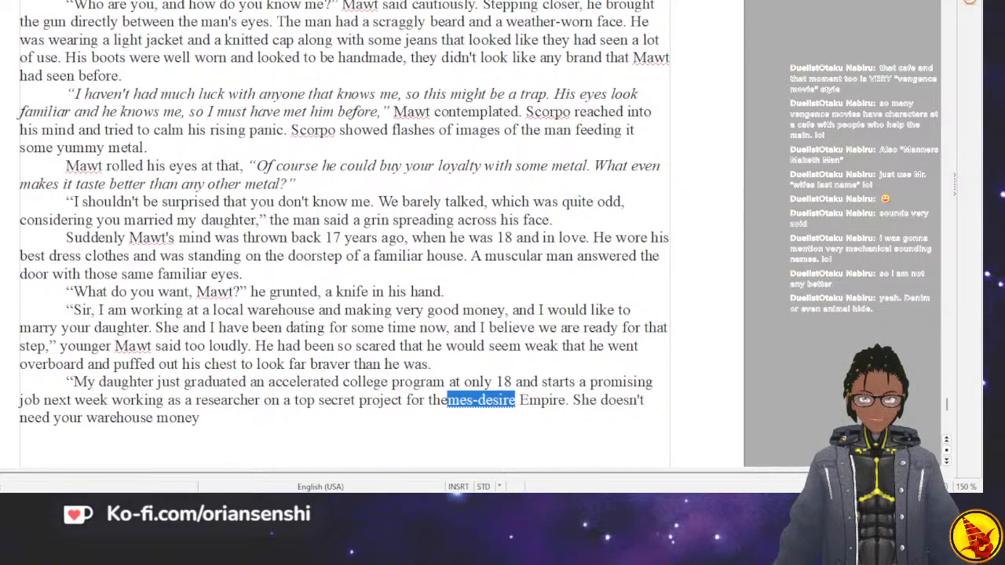
# Insert the name "Guylos" before "Empire" in the father's line.
pyautogui.hotkey('ctrl', 'Right')
pyautogui.hotkey('ctrl', 'Right')
pyautogui.hotkey('ctrl', 'Right')
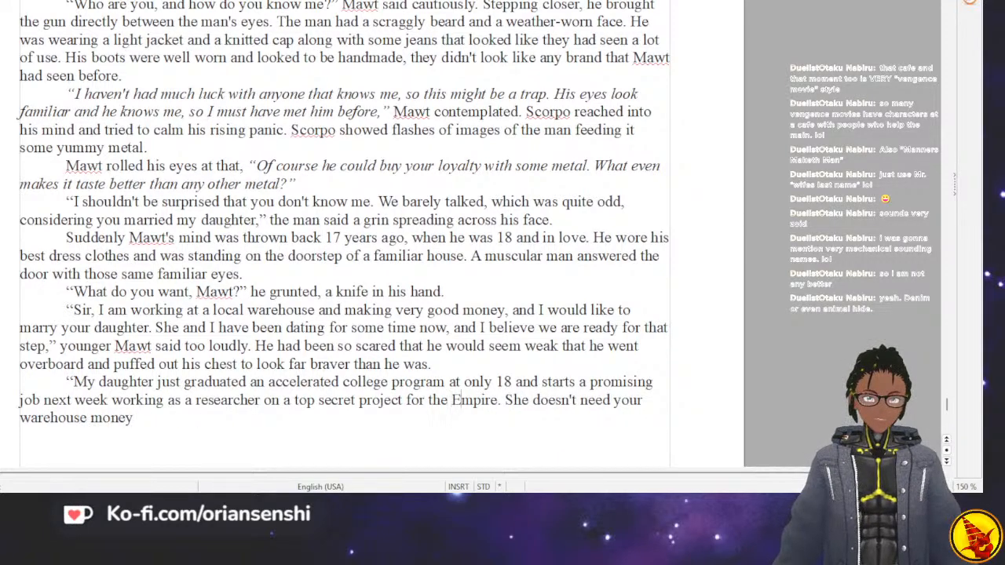
pyautogui.press('Left')
pyautogui.press('Left')
pyautogui.press('Left')
pyautogui.write('Guy7l')
pyautogui.press('BackSpace')
pyautogui.press('BackSpace')
pyautogui.write('los')
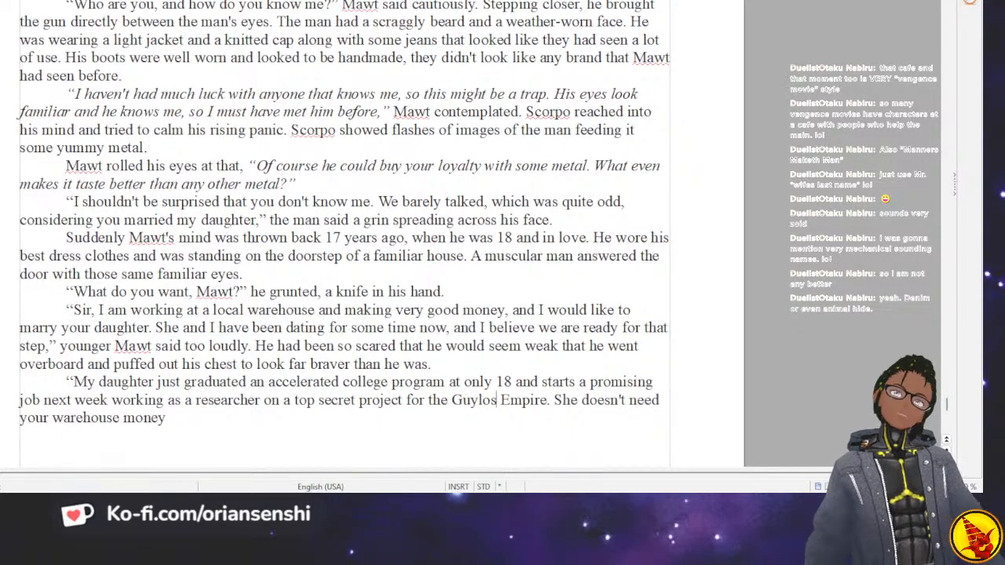
# End the father's spoken line with ", and she doesn't need you," and a closing quotation mark.
pyautogui.click(166, 418)
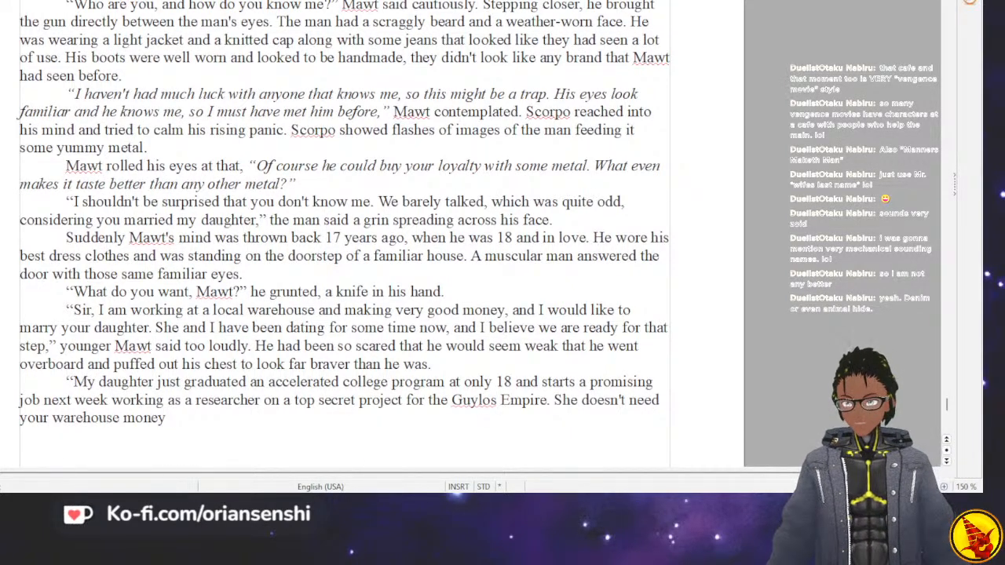
pyautogui.write(',')
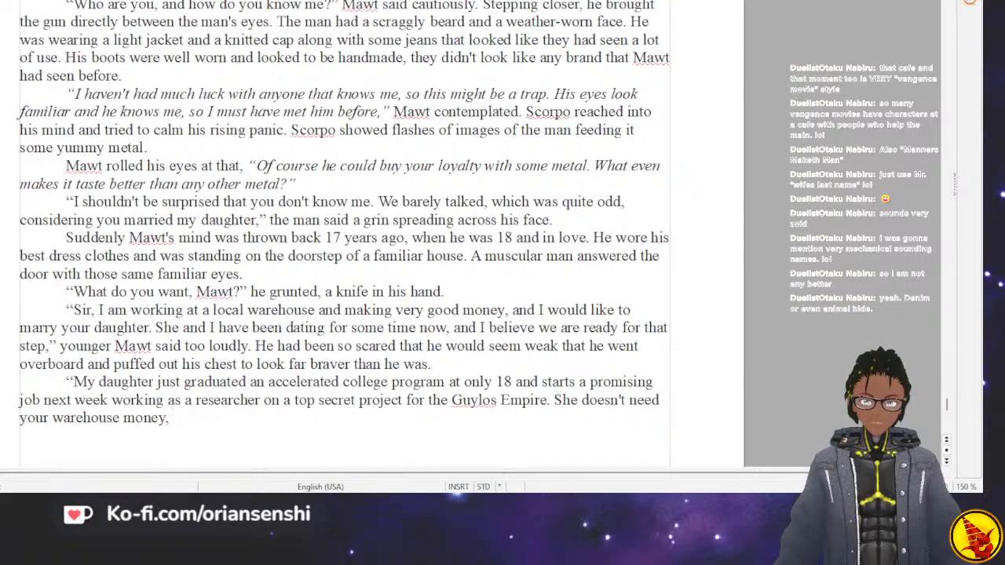
pyautogui.write('and s')
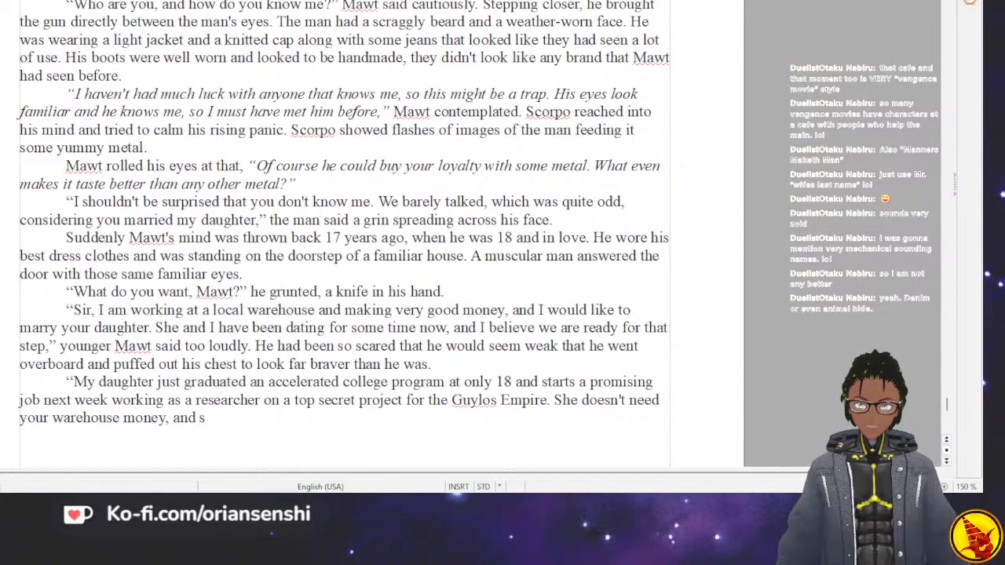
pyautogui.write("he doesn't n")
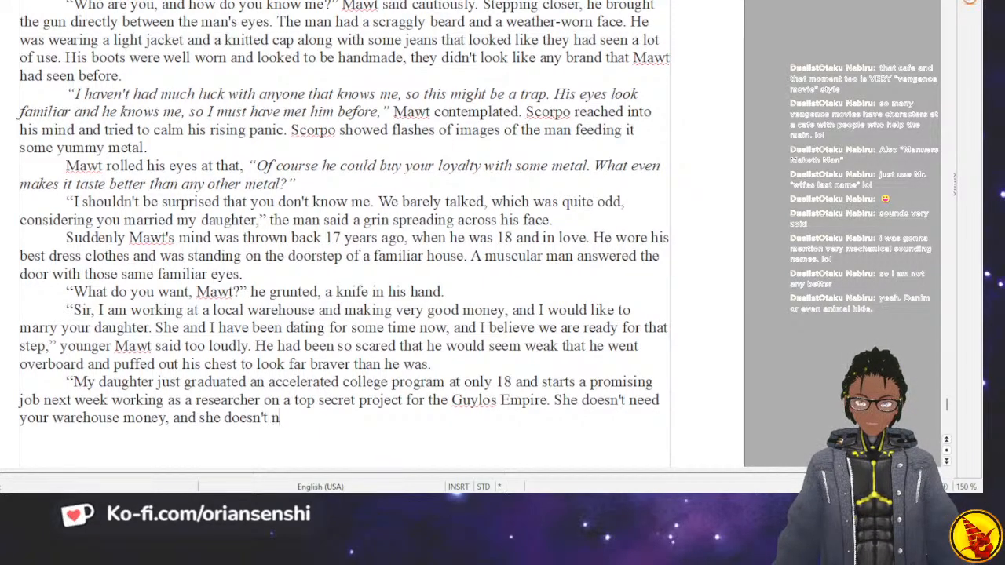
pyautogui.write('eed you.')
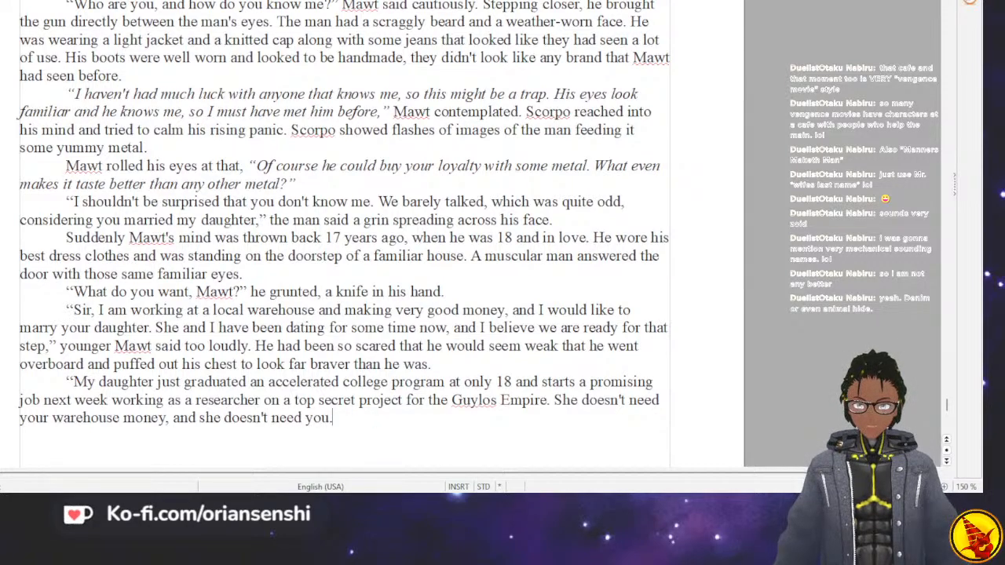
pyautogui.press('BackSpace')
pyautogui.write('," he sa')
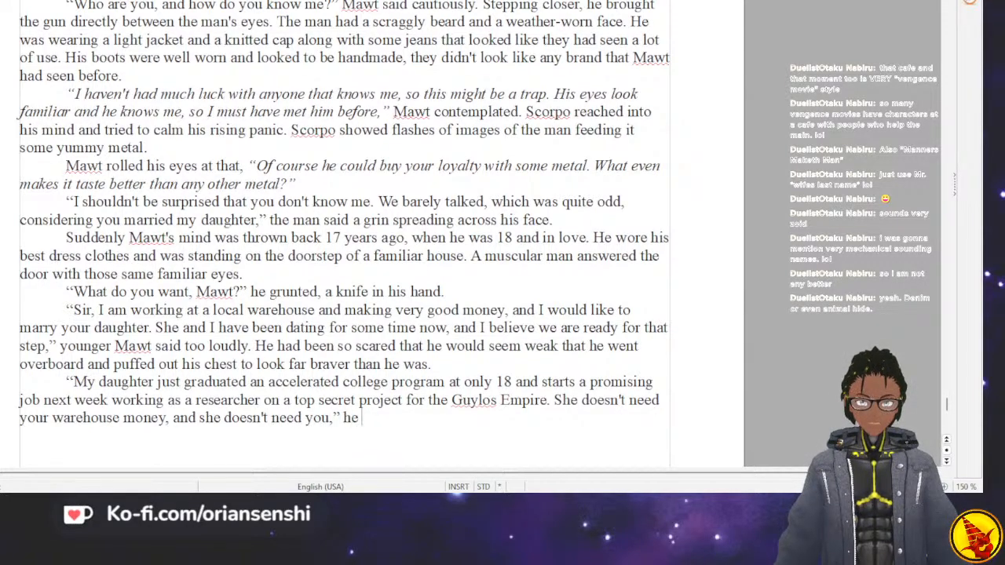
pyautogui.press('BackSpace')
pyautogui.press('BackSpace')
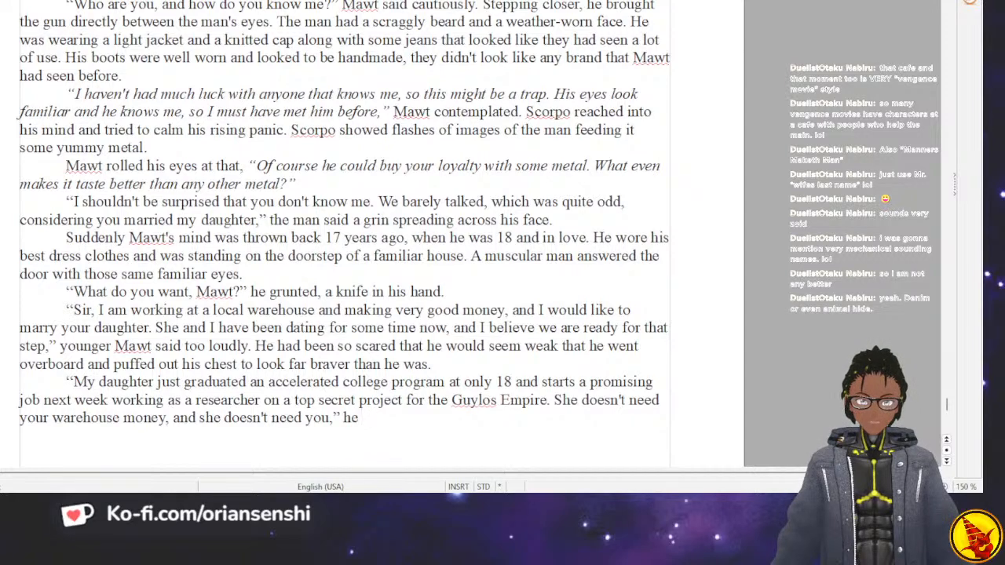
pyautogui.write('stated fi')
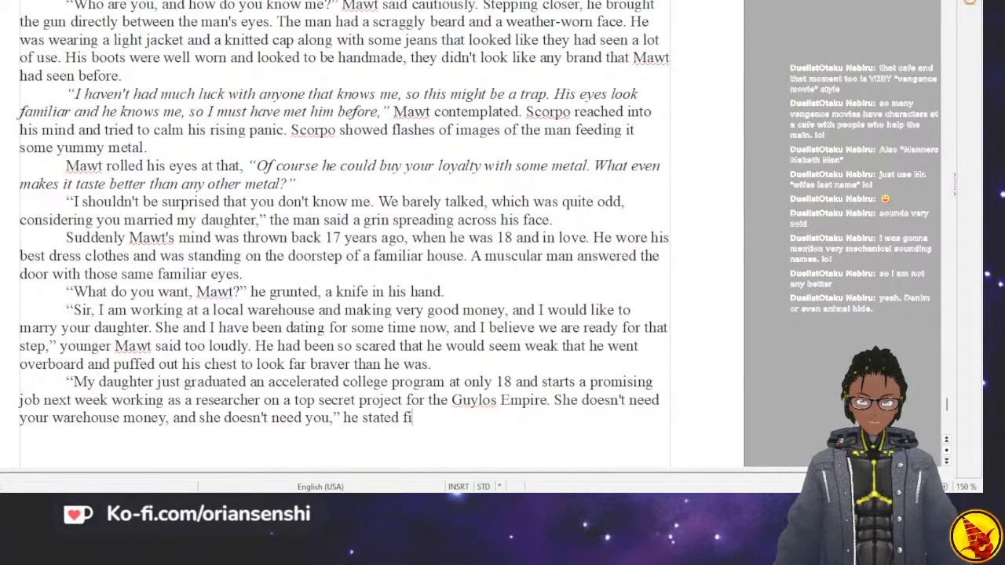
pyautogui.press('BackSpace')
pyautogui.press('BackSpace')
pyautogui.press('BackSpace')
pyautogui.press('BackSpace')
pyautogui.press('BackSpace')
pyautogui.press('BackSpace')
pyautogui.press('BackSpace')
pyautogui.press('BackSpace')
pyautogui.press('BackSpace')
pyautogui.press('BackSpace')
pyautogui.press('BackSpace')
pyautogui.press('BackSpace')
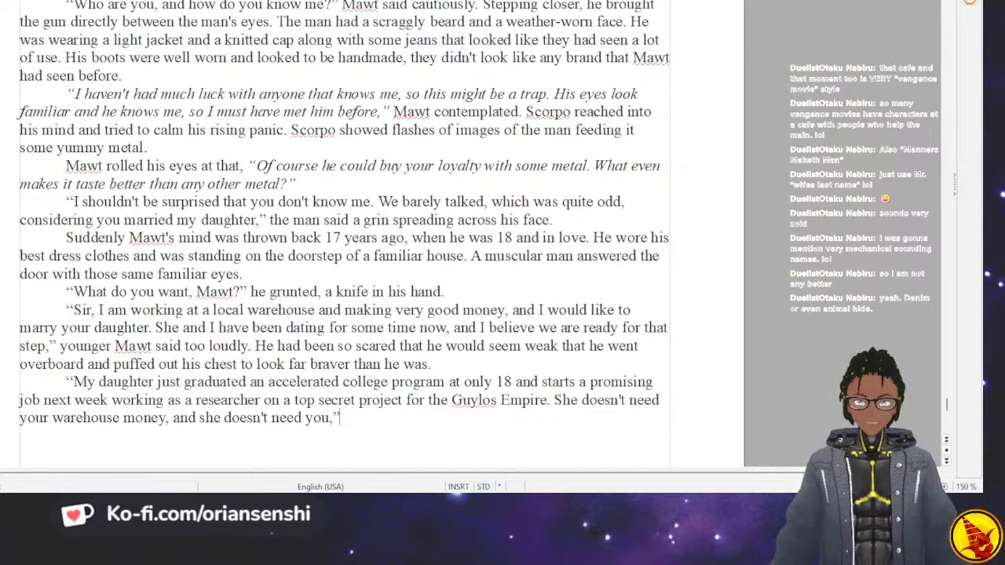
# Add "The man said firmly, moving to close the door." after the father's spoken line.
pyautogui.write('The man said firmy')
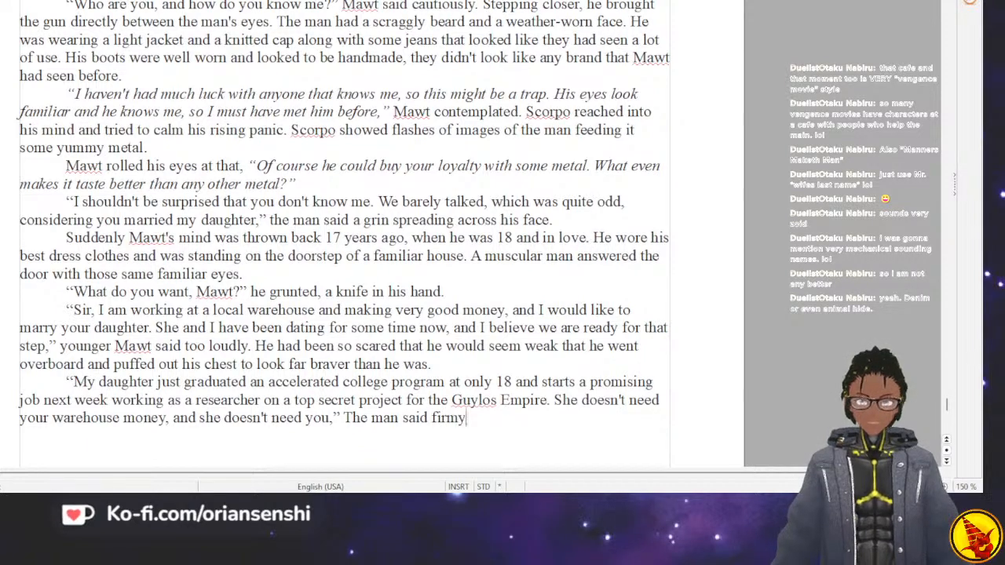
pyautogui.press('BackSpace')
pyautogui.write('ly, ')
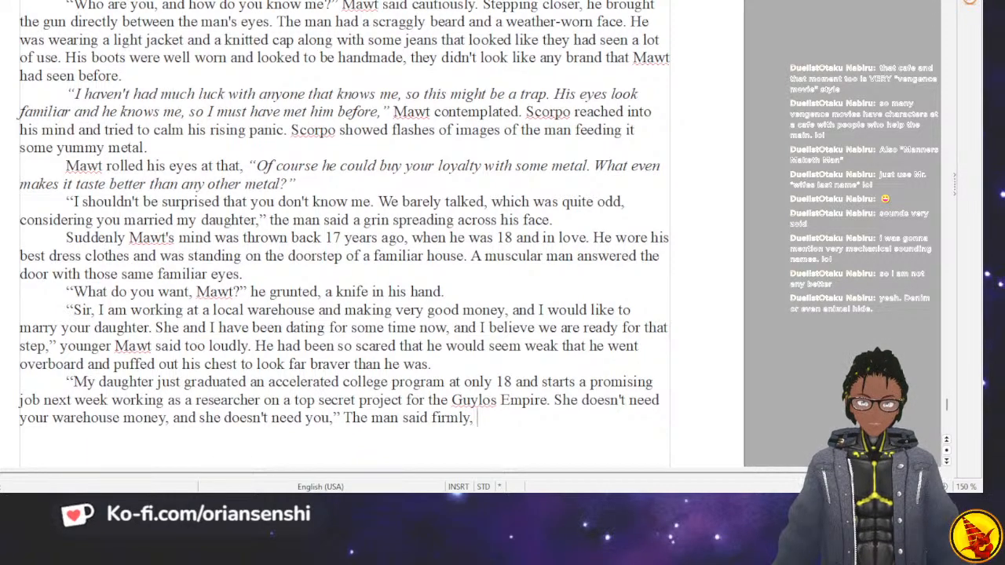
pyautogui.write('moving to cl')
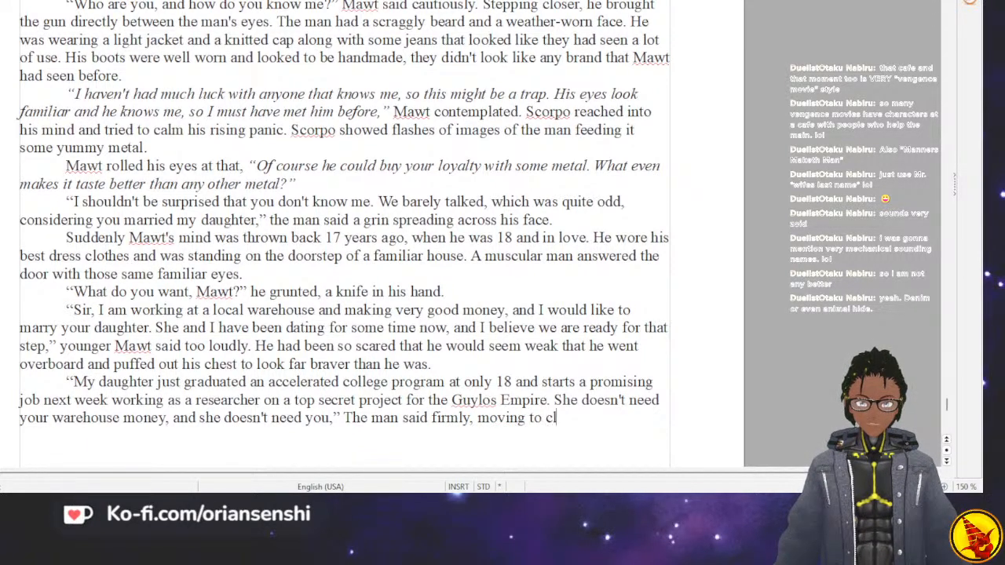
pyautogui.write('ose the door.')
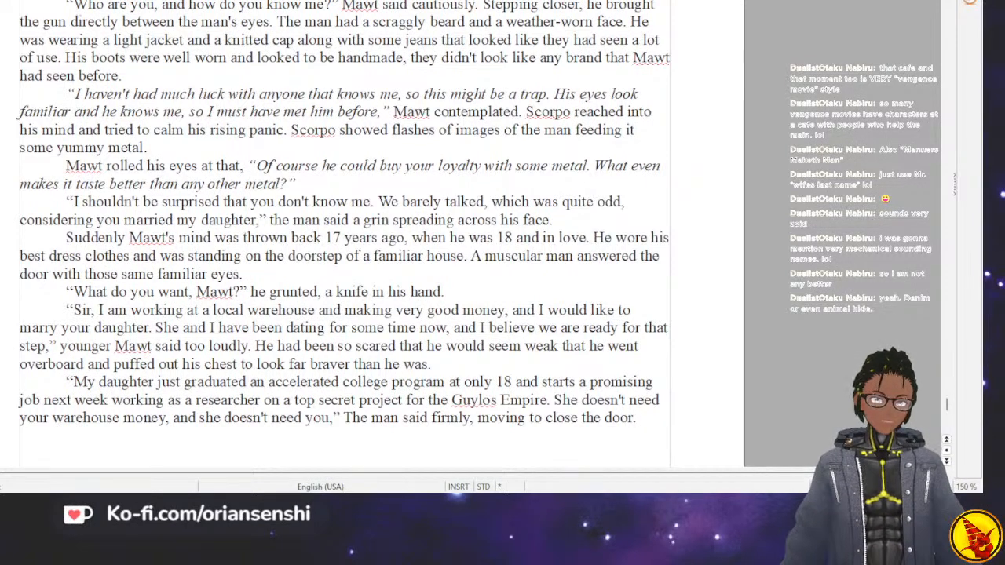
# Start a new paragraph with "Suddenly a tiny hand reached out and caught the door.".
pyautogui.press('Return')
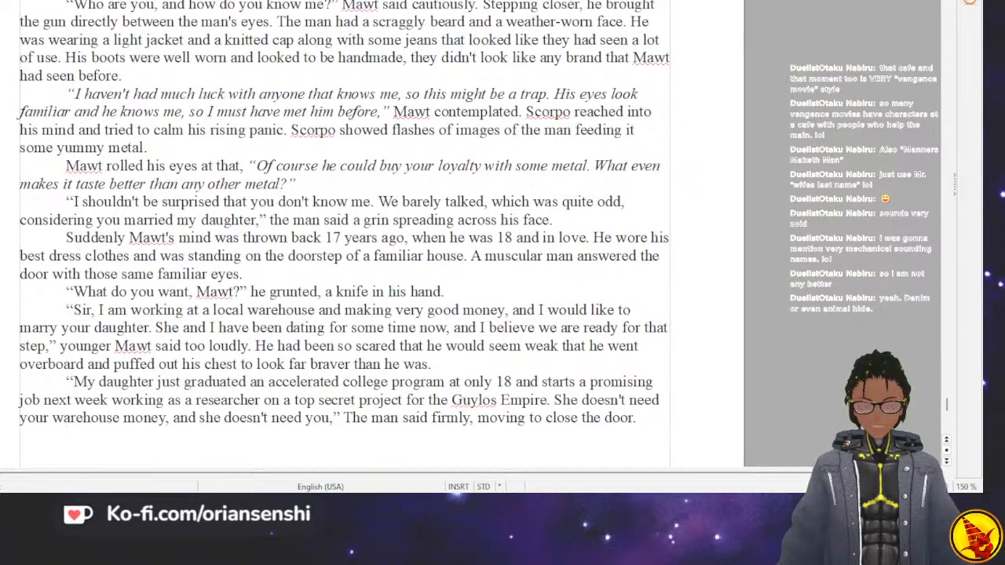
pyautogui.write('Sud')
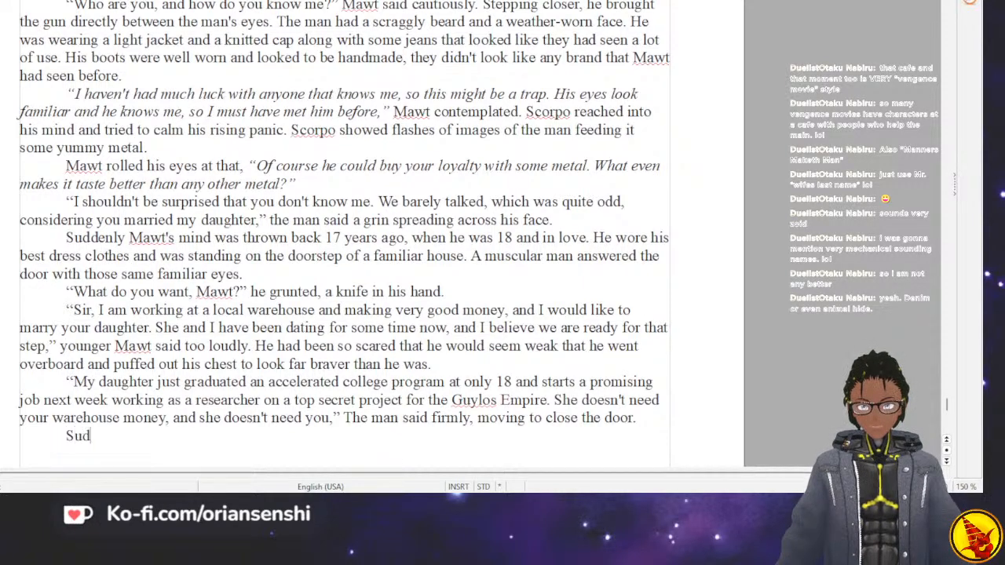
pyautogui.write('denly a tiny hand')
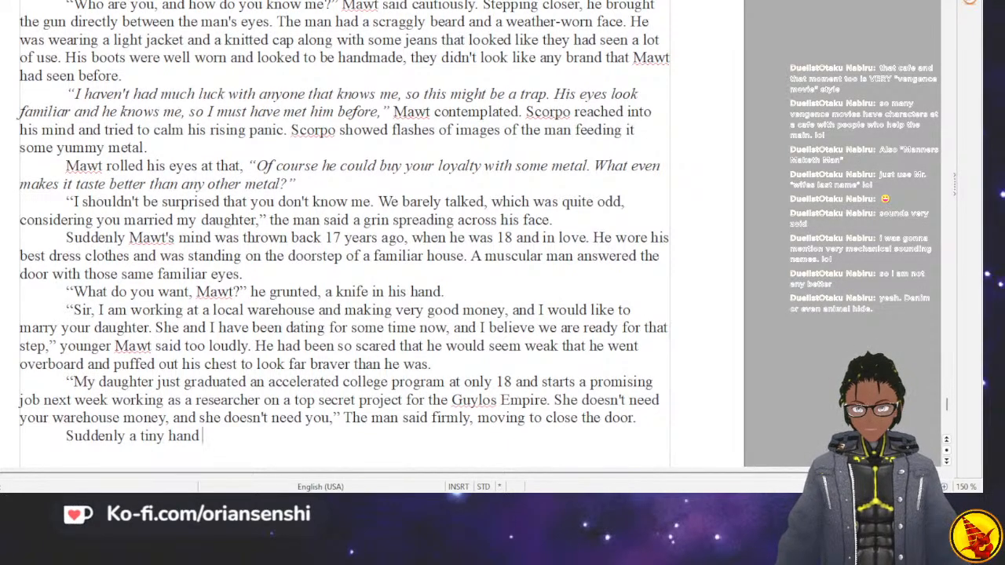
pyautogui.write('reached out and caught the ')
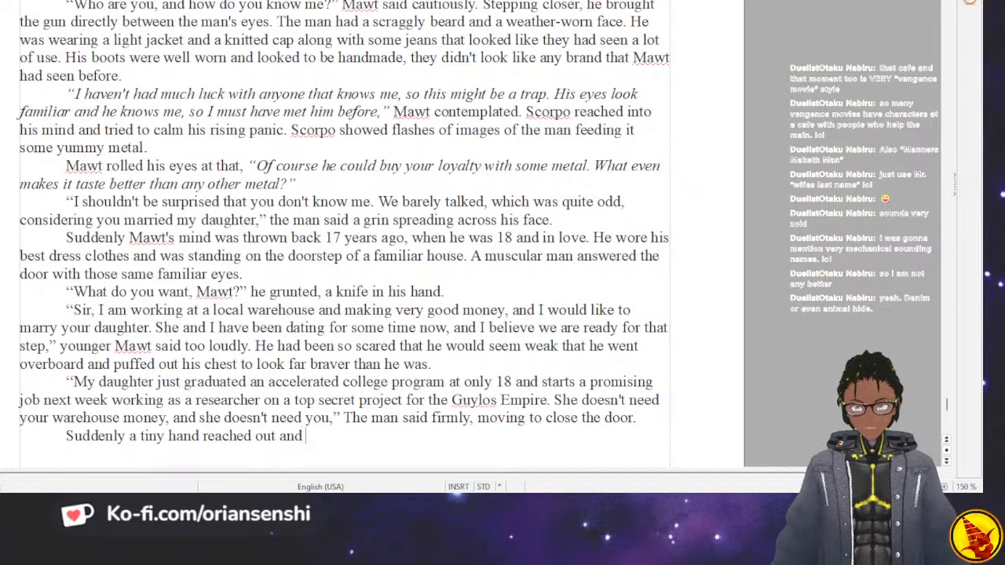
pyautogui.write('door.')
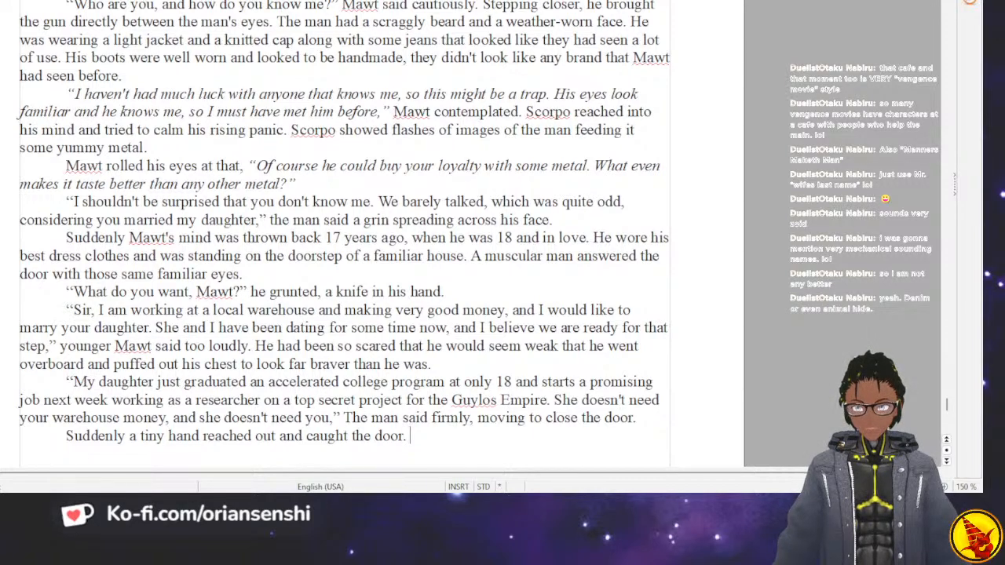
pyautogui.write(' A female voice w')
# Continue the paragraph with "A female voice was heard from inside," and open her speech with "Daddy,".
pyautogui.press('BackSpace')
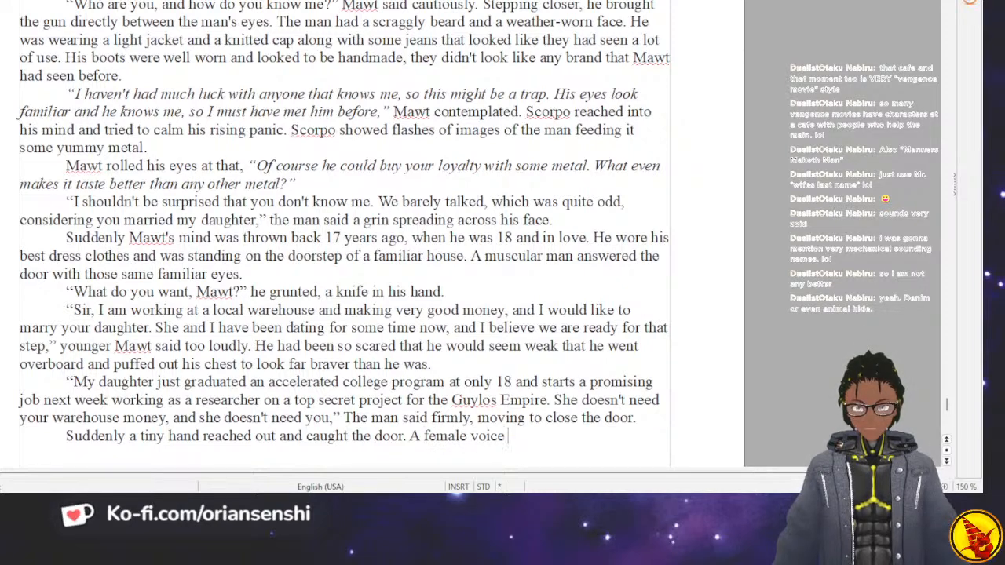
pyautogui.write('was heard from inside, "Daddy, ')
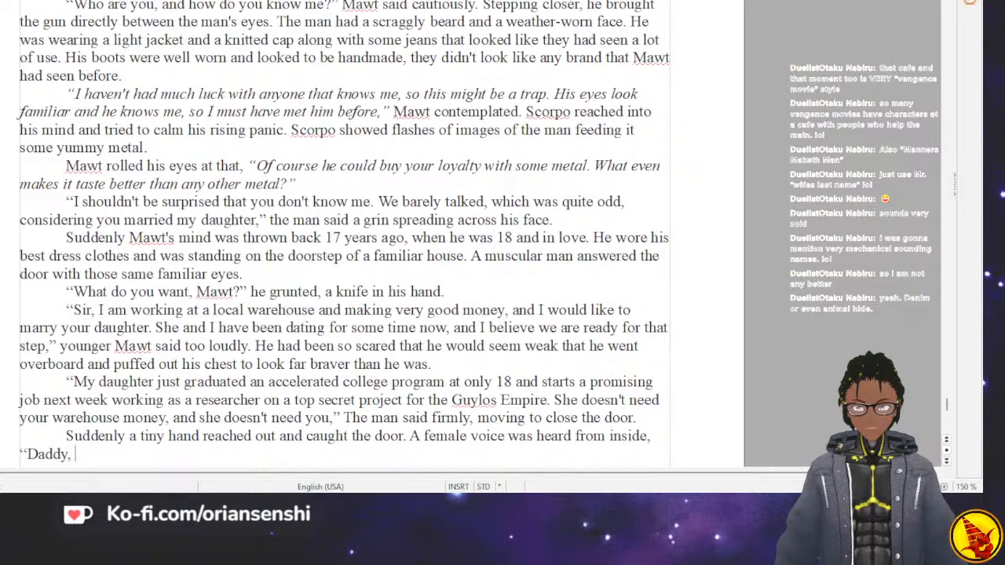
pyautogui.write('no! I love')
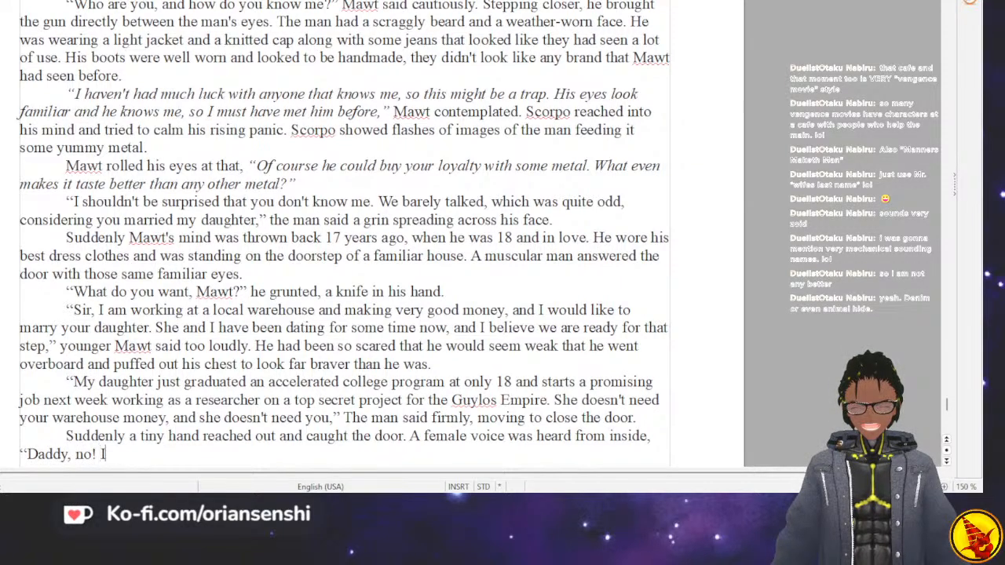
# Complete the daughter's speech with "no! I love him, and you will listen to what he has to say!" and a closing quotation mark.
pyautogui.press('BackSpace')
pyautogui.press('BackSpace')
pyautogui.press('BackSpace')
pyautogui.press('BackSpace')
pyautogui.press('BackSpace')
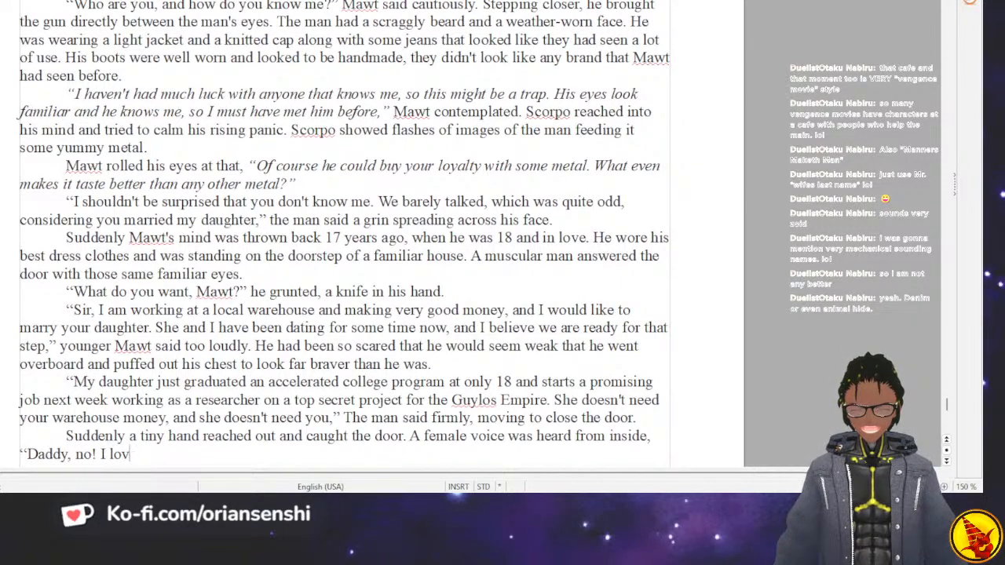
pyautogui.write('love hi')
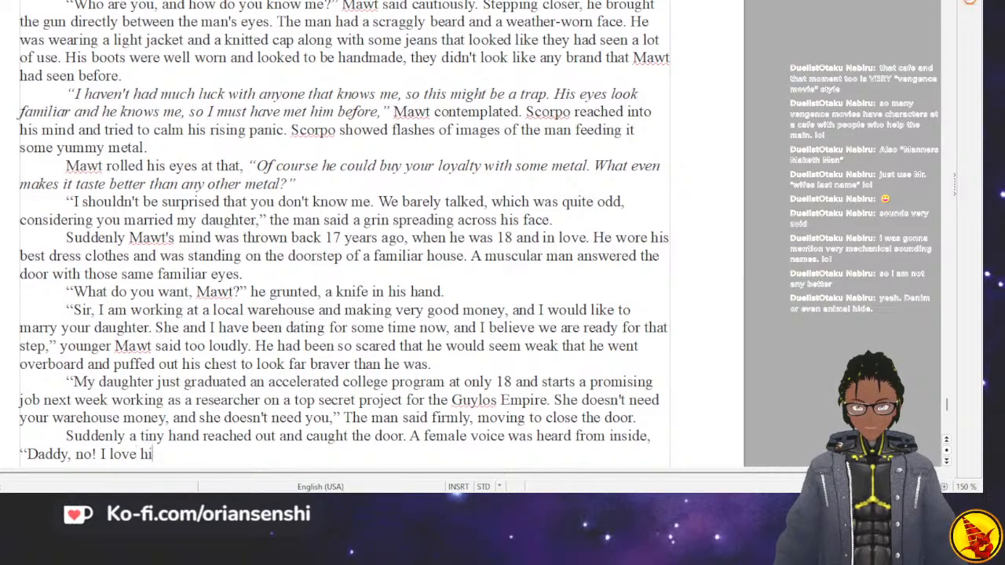
pyautogui.write('m, and you will listen')
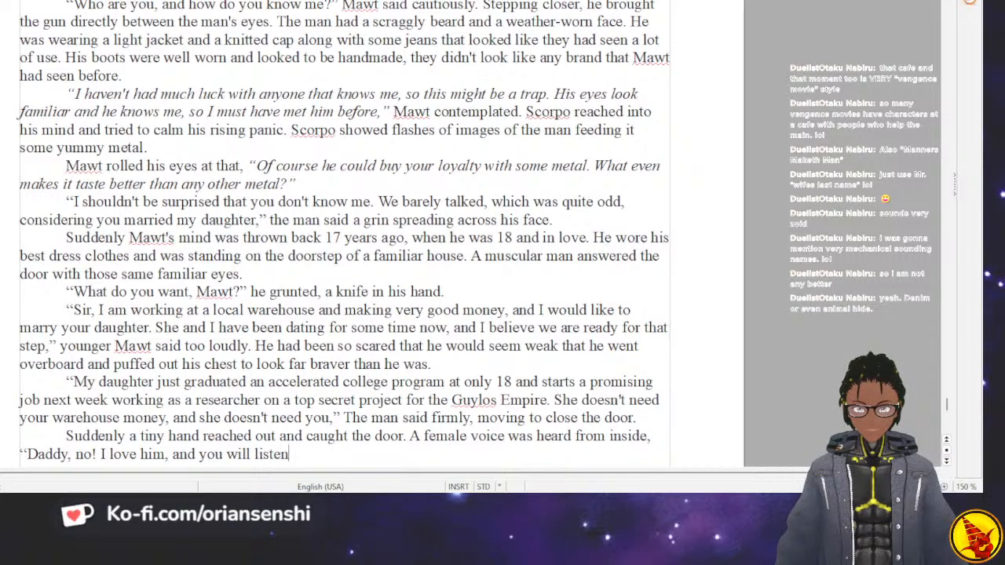
pyautogui.write(' to what he has to say')
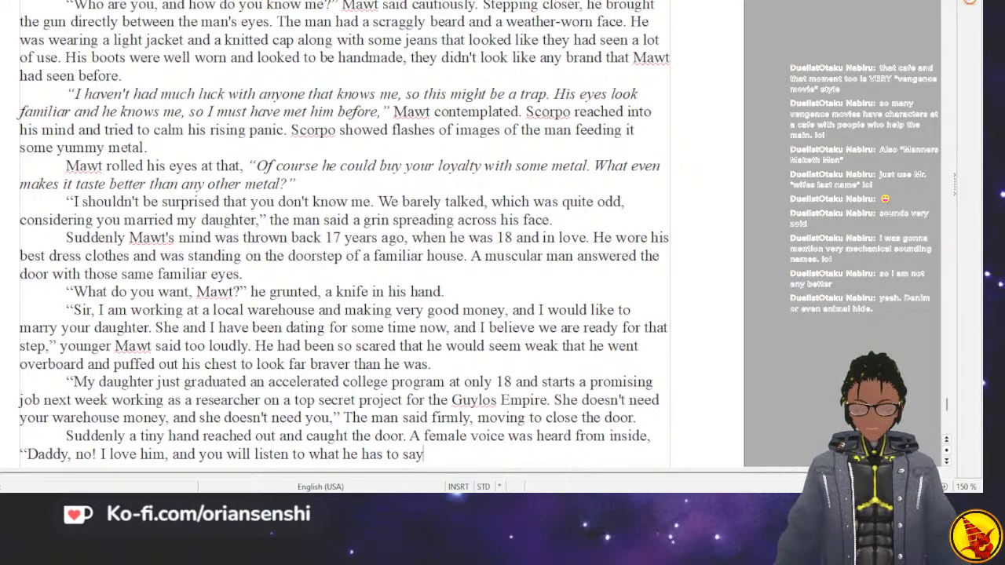
pyautogui.write('!')
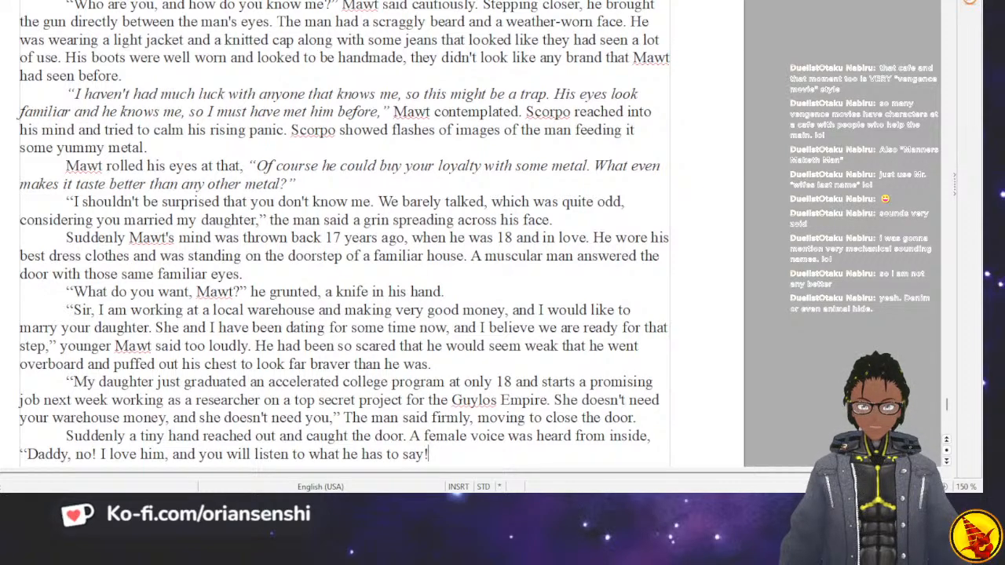
pyautogui.write('"')
pyautogui.press('BackSpace')
pyautogui.press('BackSpace')
pyautogui.write('the')
pyautogui.press('BackSpace')
pyautogui.press('BackSpace')
pyautogui.press('BackSpace')
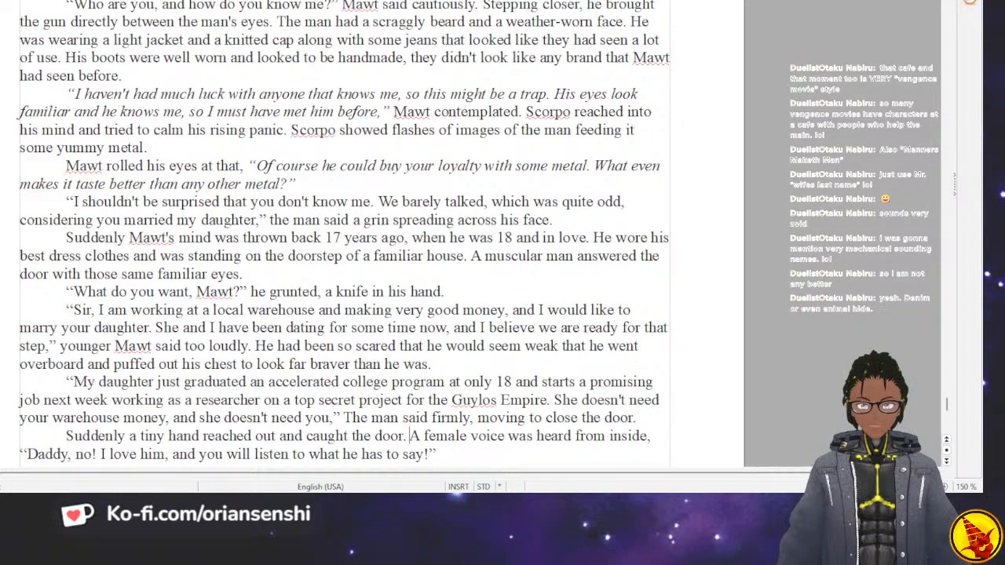
# Split off the text from "A female voice was heard" into its own indented paragraph.
pyautogui.press('Return')
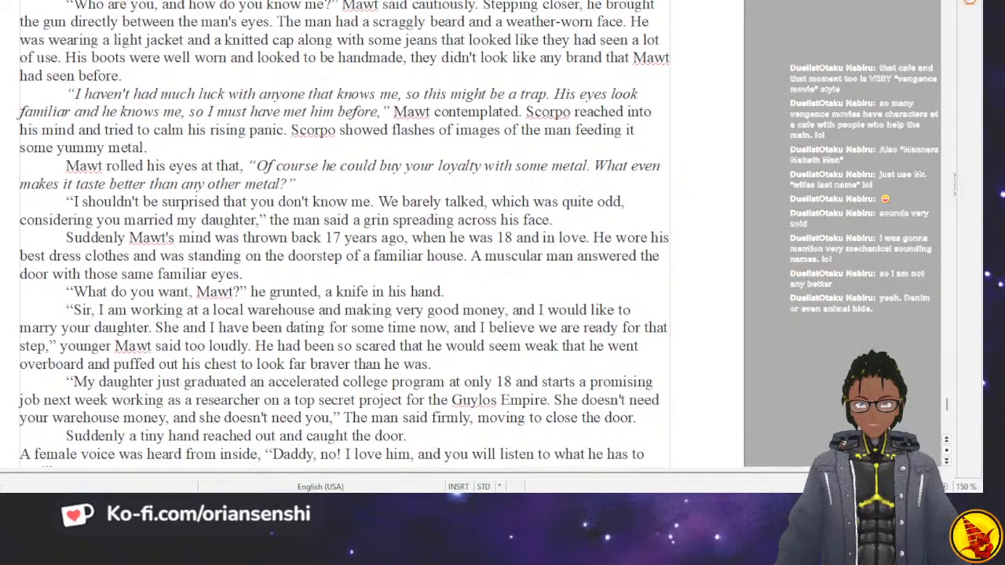
pyautogui.press('Tab')
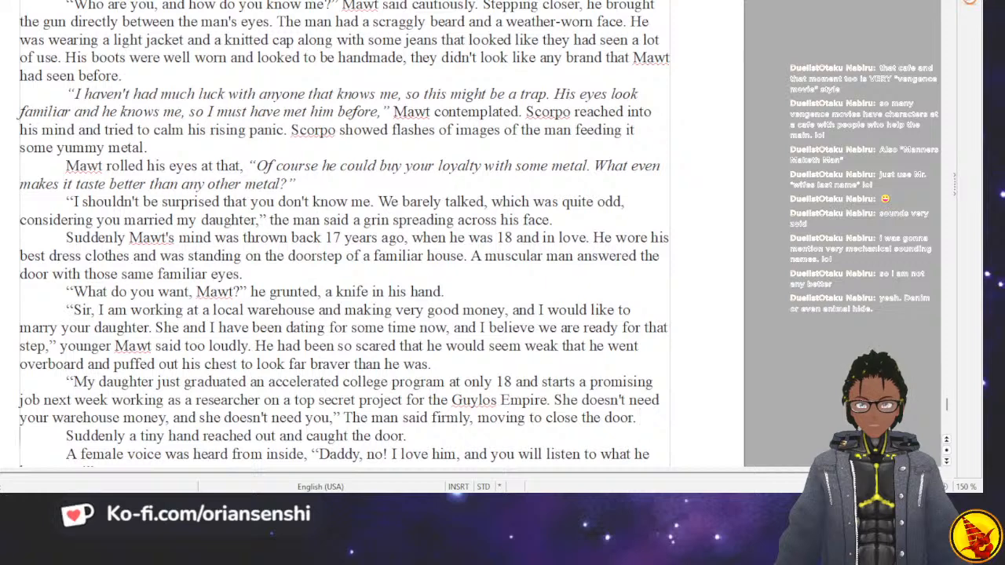
# Begin a new paragraph after the daughter's speech with "The door swung back open and a young woman with bright purple hair".
pyautogui.scroll(-3, 344, 235)
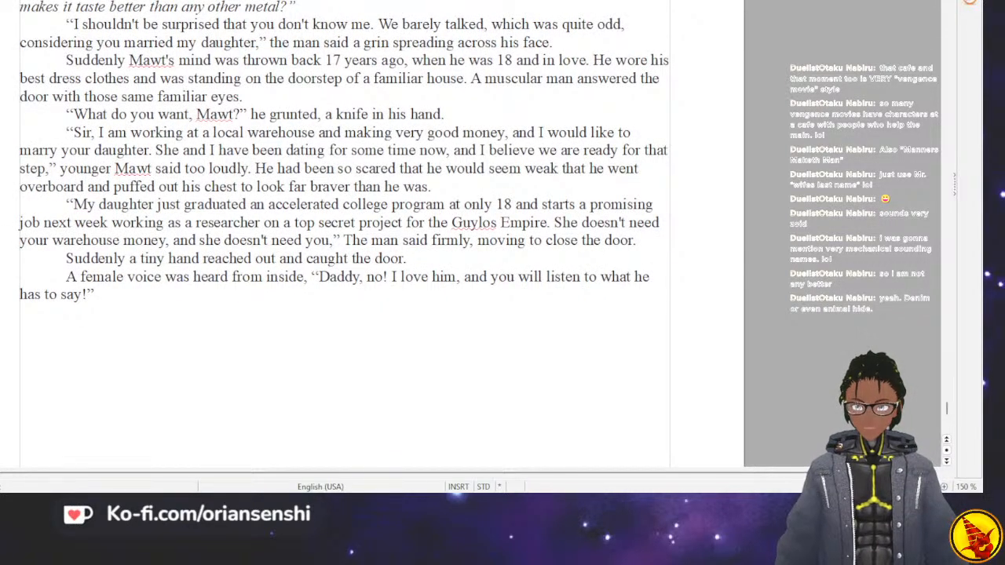
pyautogui.write('The d')
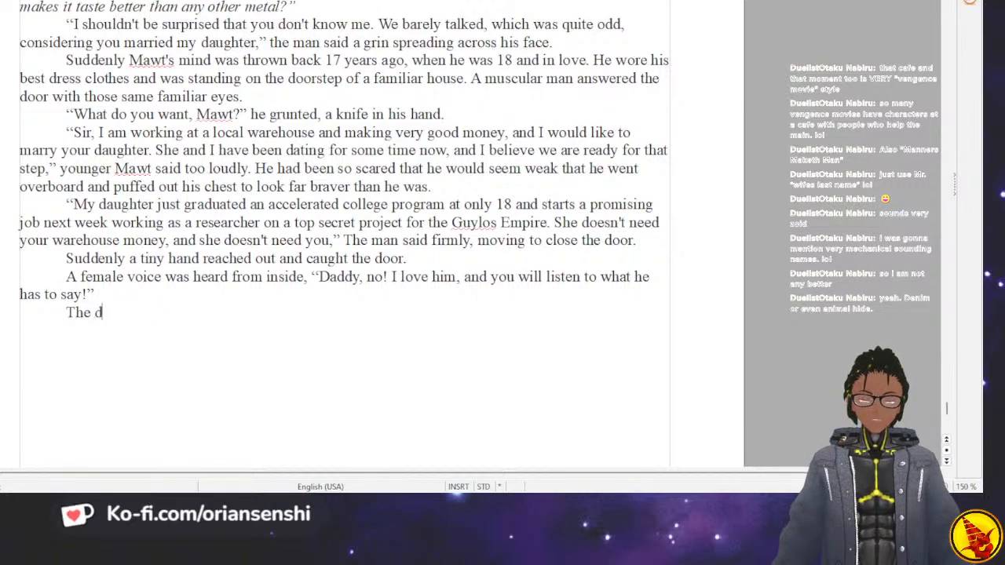
pyautogui.write('oor swung back open and ')
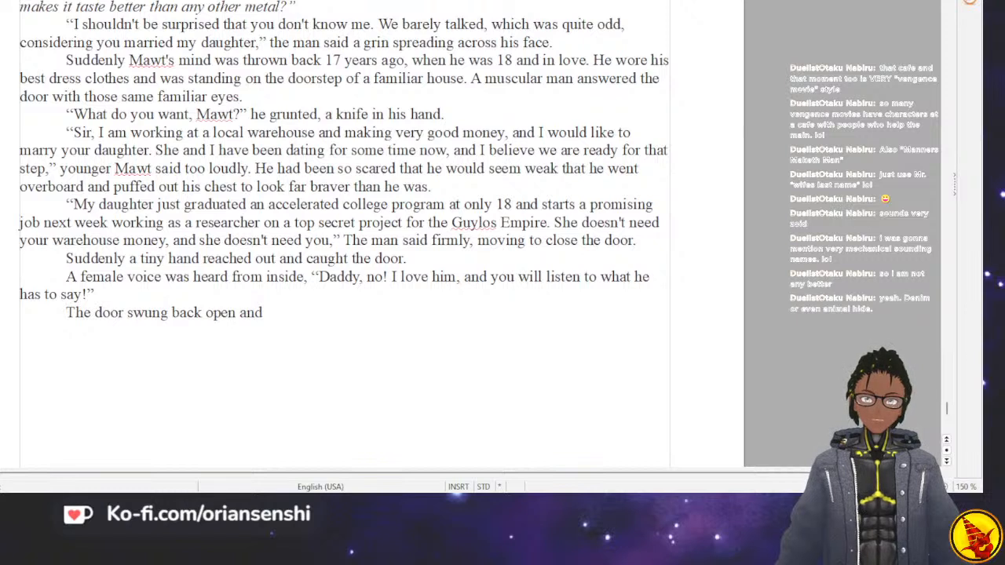
pyautogui.write('a you')
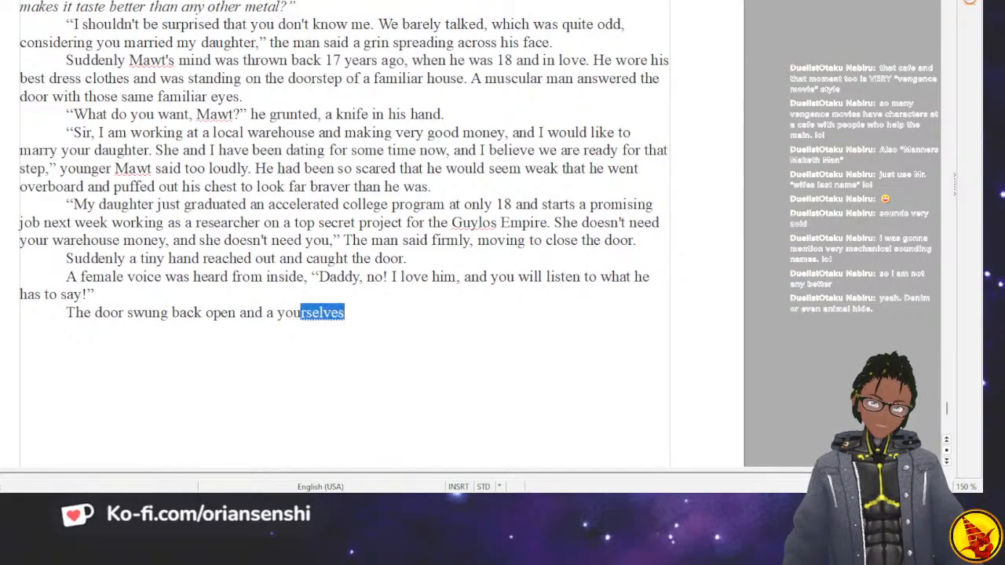
pyautogui.write('ng woman with bright pur')
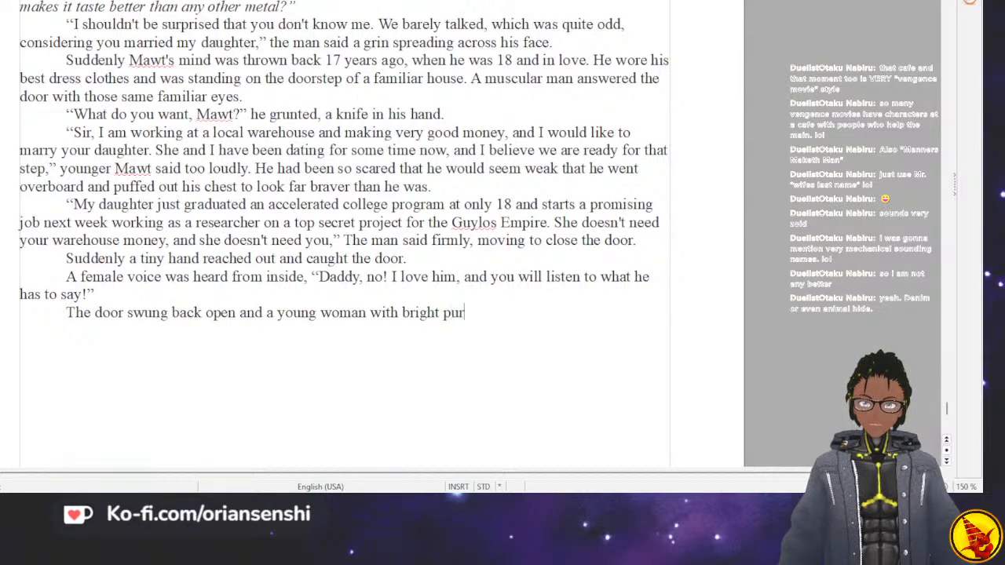
pyautogui.write('ple ai')
pyautogui.press('BackSpace')
pyautogui.press('BackSpace')
pyautogui.write('hair stuck her head outside')
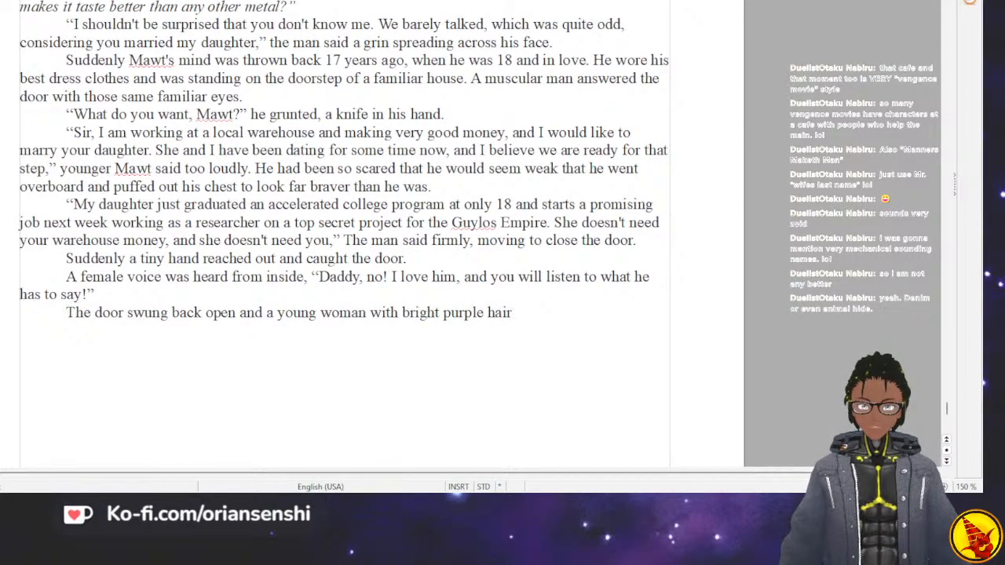
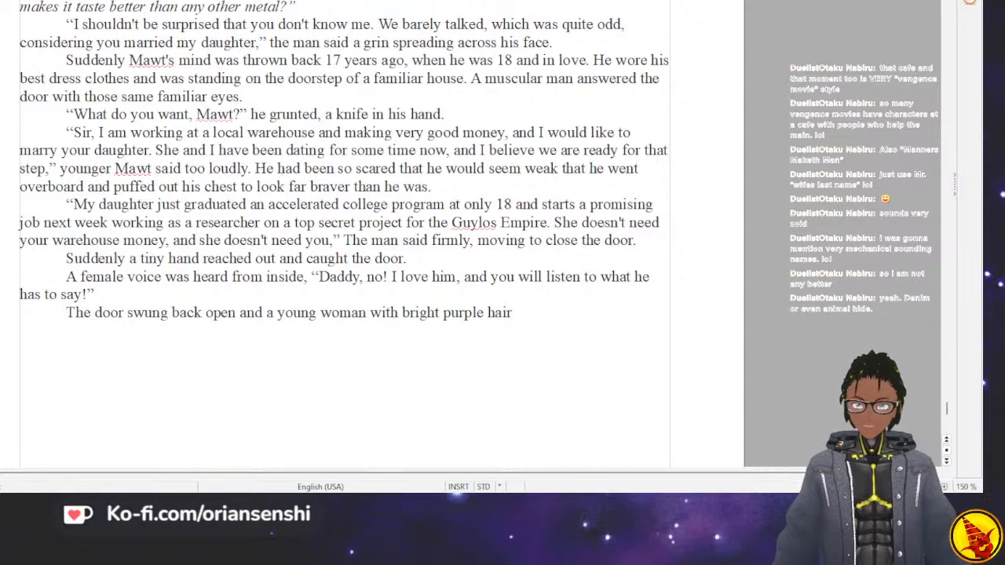
# Complete the sentence about the purple-haired young woman with "stuck her head outside with a big grin on it".
pyautogui.write('s')
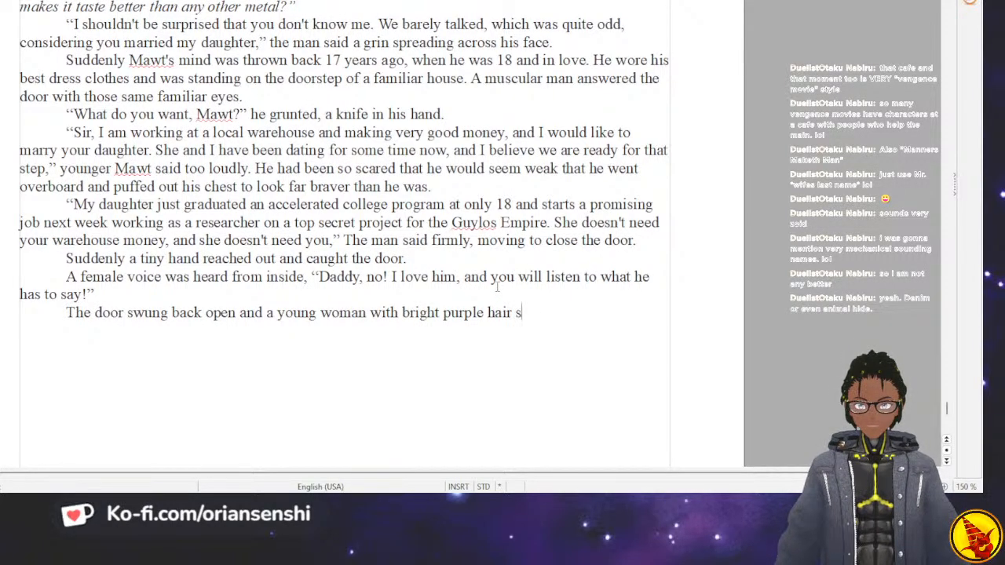
pyautogui.write('tuck her head out')
pyautogui.write('side wit')
pyautogui.write('h a big grin o')
pyautogui.write('n it')
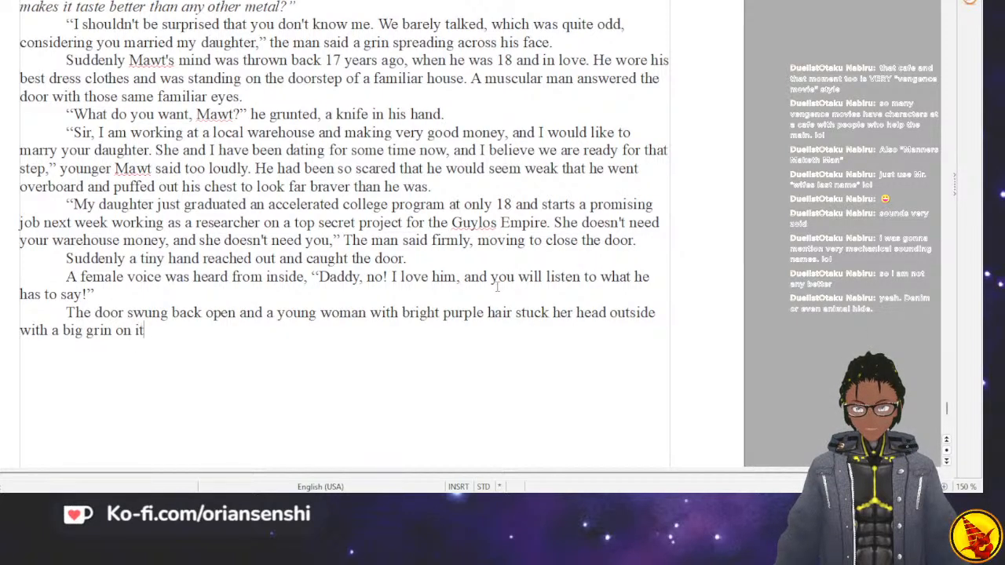
pyautogui.write('. That g')
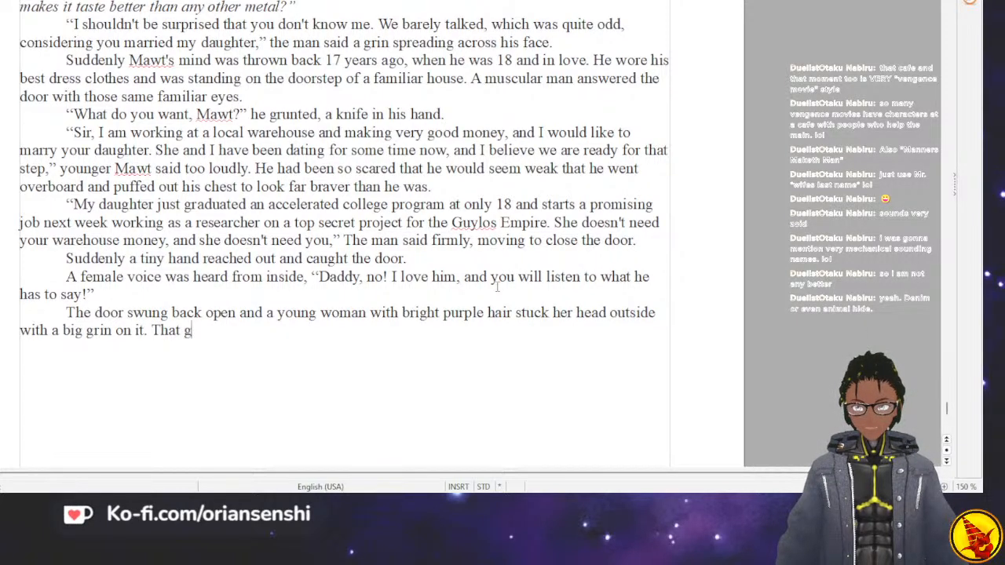
pyautogui.write('rin warmed')
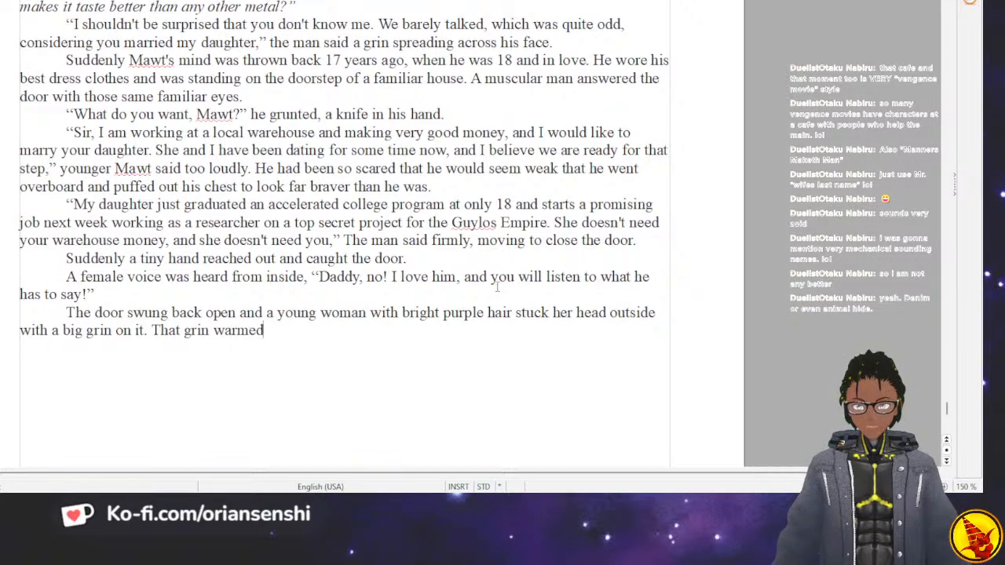
pyautogui.press('BackSpace')
pyautogui.press('BackSpace')
pyautogui.press('BackSpace')
pyautogui.press('BackSpace')
pyautogui.press('BackSpace')
pyautogui.press('BackSpace')
pyautogui.press('BackSpace')
pyautogui.press('BackSpace')
pyautogui.press('BackSpace')
pyautogui.press('BackSpace')
pyautogui.press('BackSpace')
pyautogui.press('BackSpace')
pyautogui.press('BackSpace')
pyautogui.press('BackSpace')
pyautogui.press('BackSpace')
# Add the sentence "Even the memory of that grin warmed his heart." after the description of her grin.
pyautogui.press('BackSpace')
pyautogui.write('Eve')
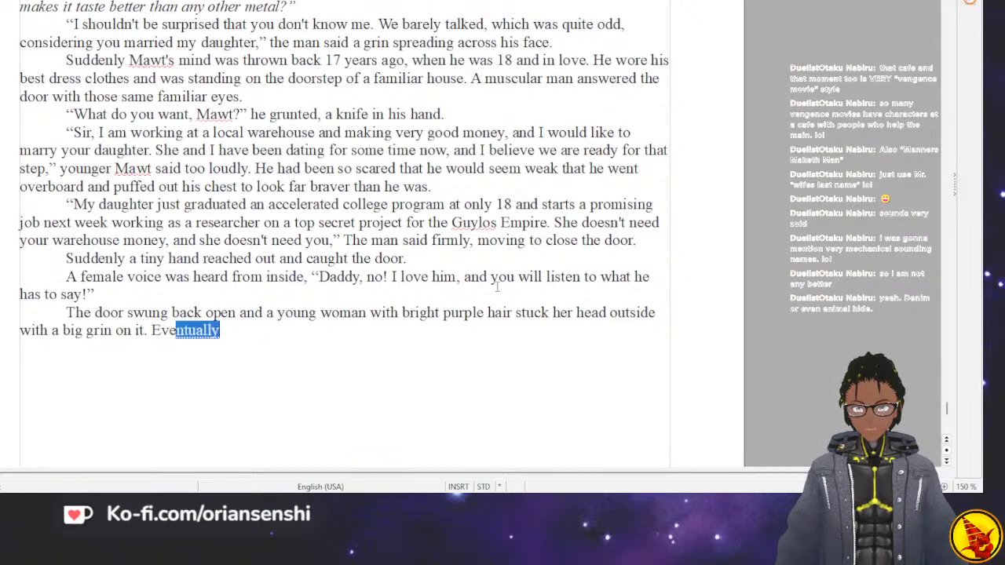
pyautogui.write('n the memory o')
pyautogui.press('BackSpace')
pyautogui.press('BackSpace')
pyautogui.write('ory of that grin ')
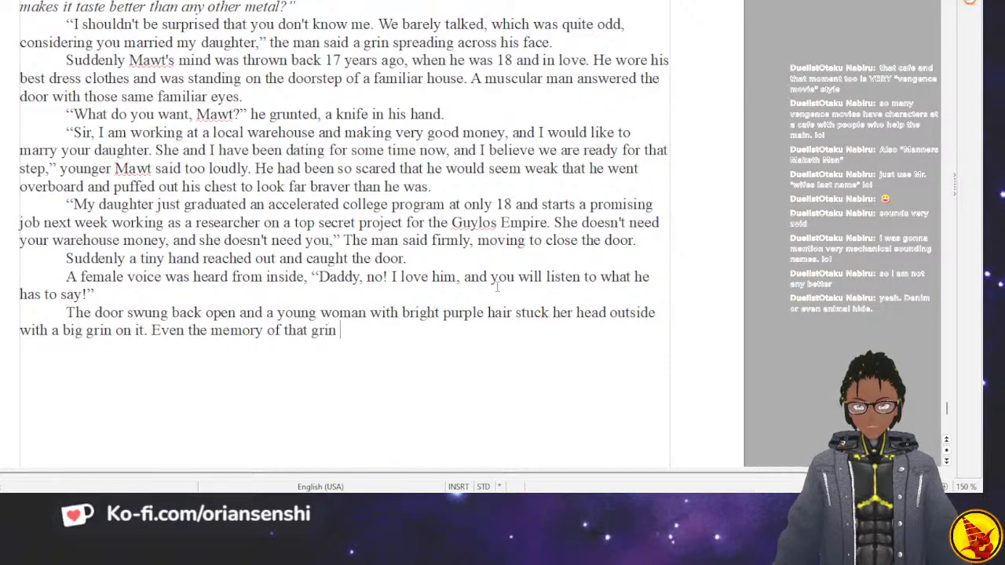
pyautogui.write('warmed')
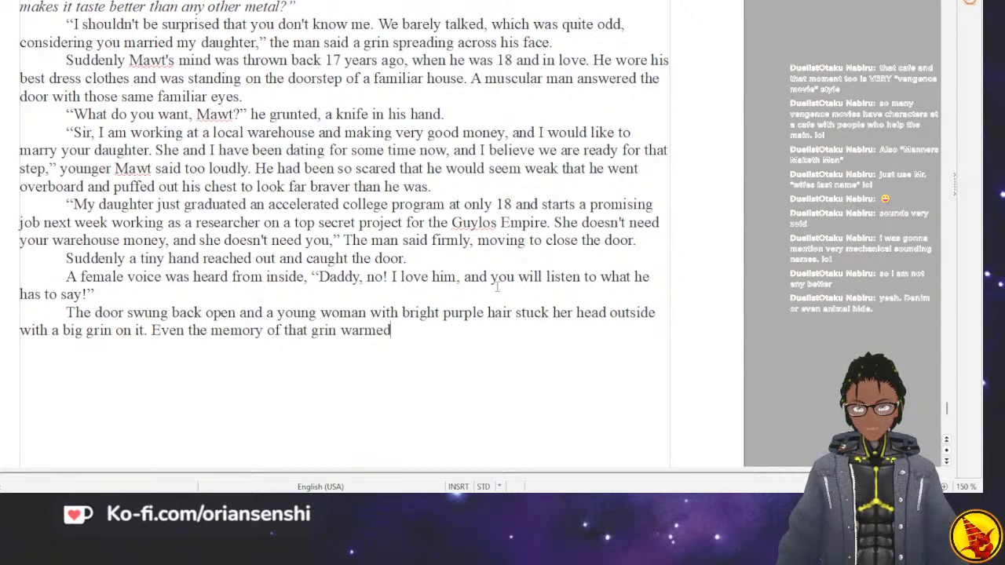
pyautogui.write(' his heart')
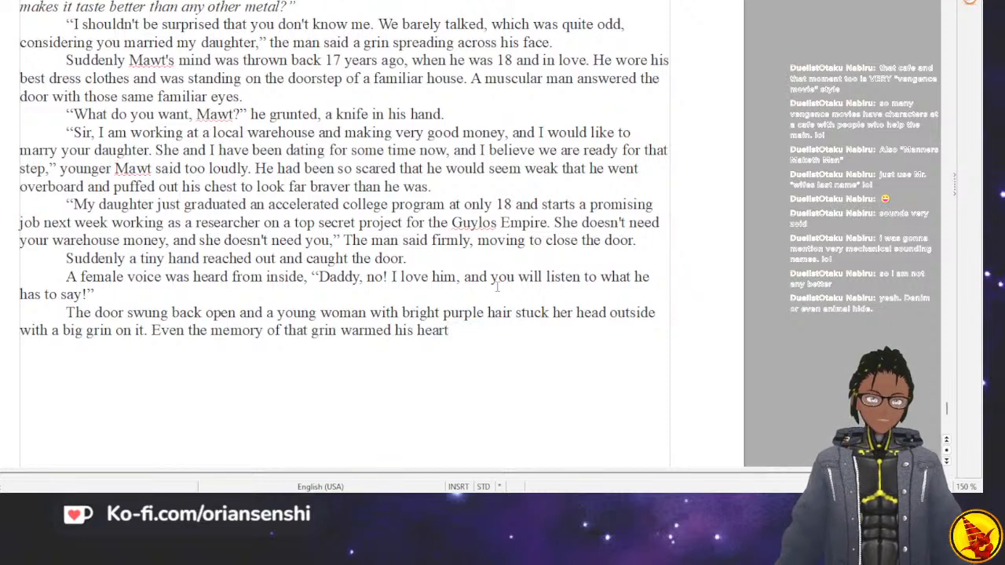
pyautogui.write('. ')
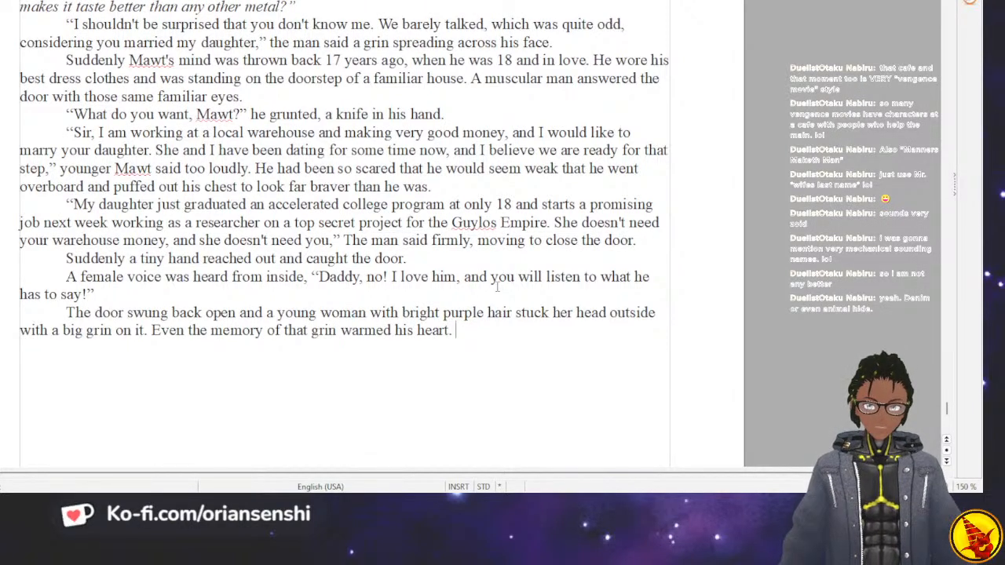
pyautogui.write('It')
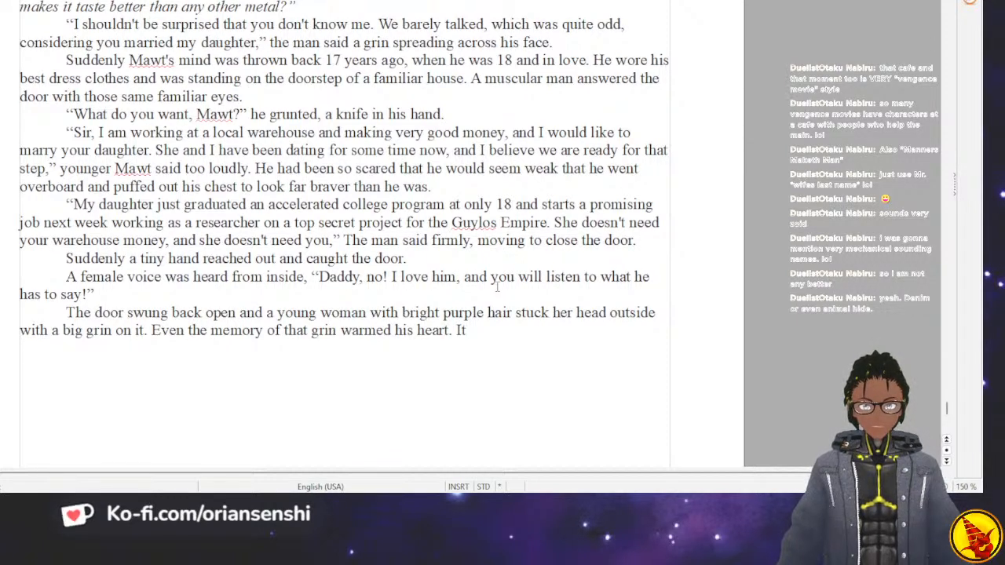
pyautogui.press('BackSpace')
pyautogui.press('BackSpace')
# Start a new indented paragraph and open the young woman's speech with "Come inside, Mawt,".
pyautogui.press('Return')
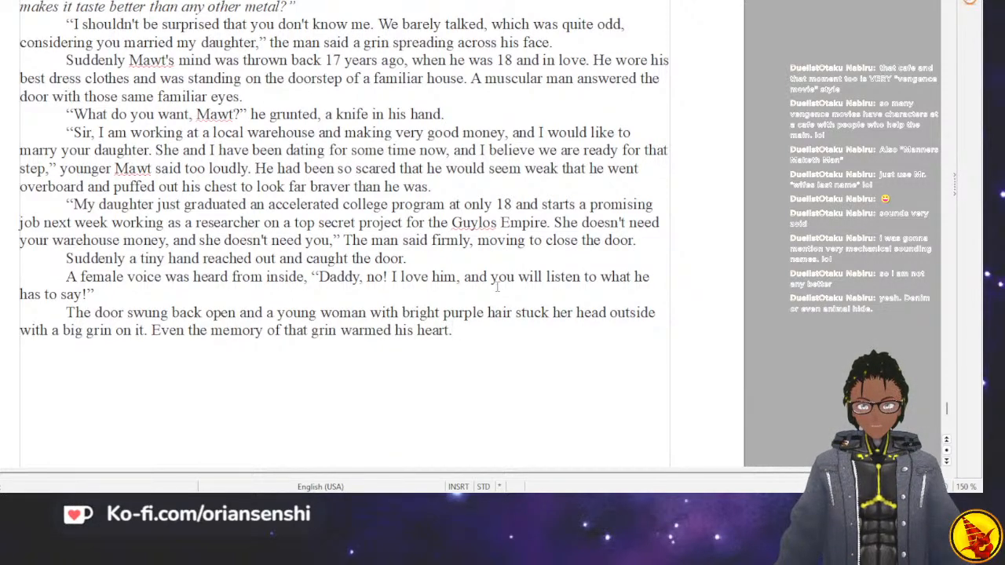
pyautogui.press('Tab')
pyautogui.write('"Come inside ')
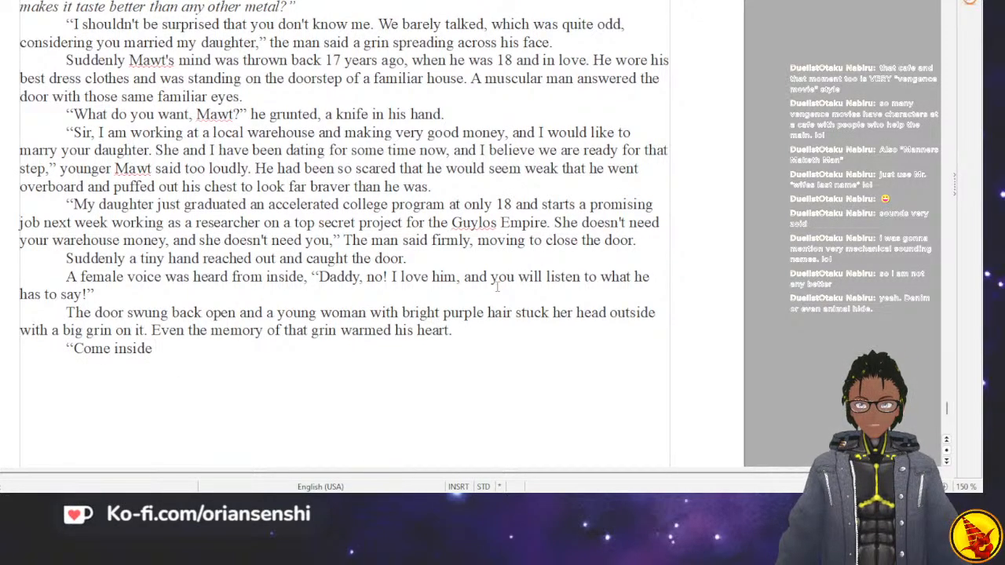
pyautogui.write(', Mawt, ')
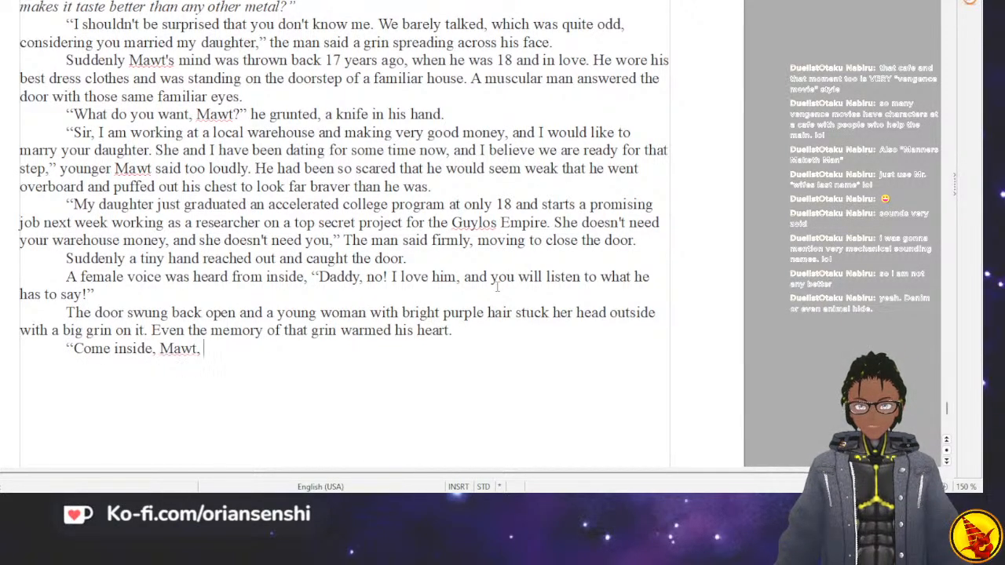
pyautogui.write("let's talk ba")
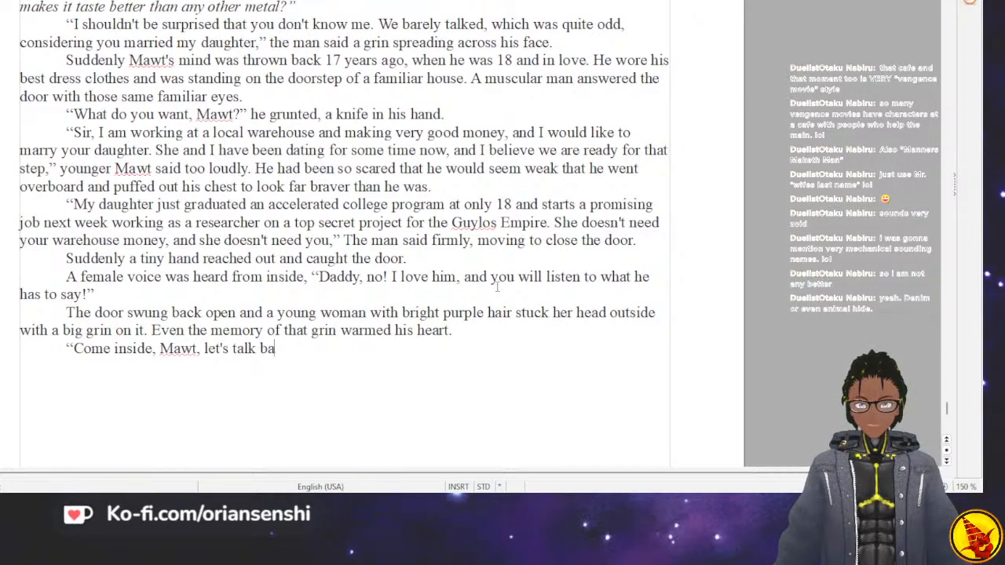
# Continue the young woman's invitation with "let's talk about this over tea".
pyautogui.press('BackSpace')
pyautogui.press('BackSpace')
pyautogui.write('about thi')
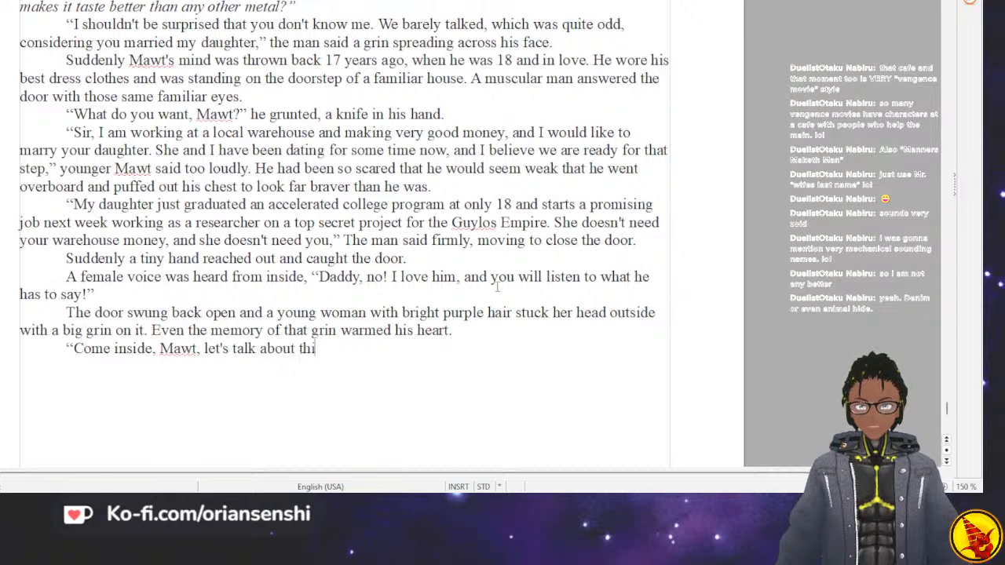
pyautogui.write('s over tea')
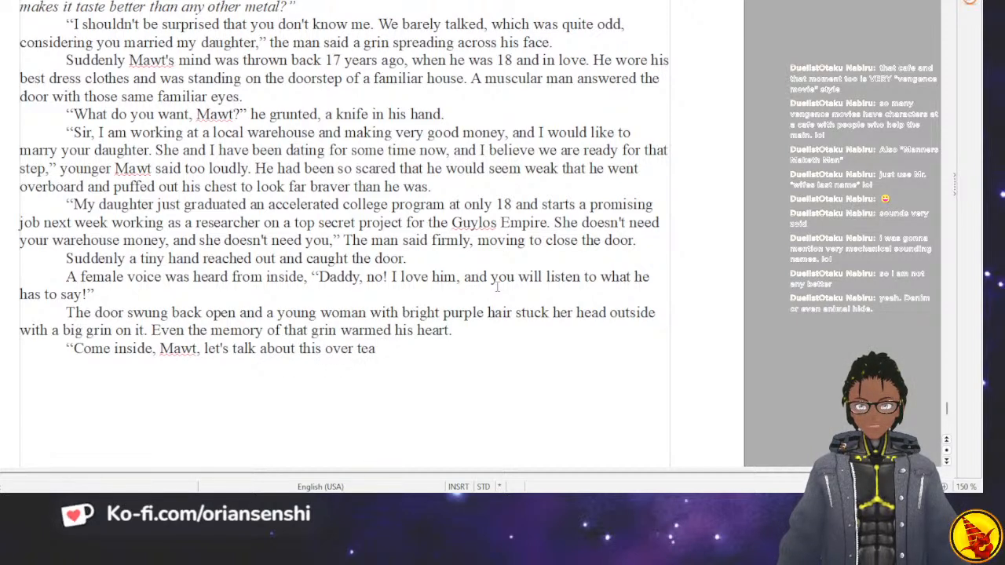
pyautogui.write('.She said')
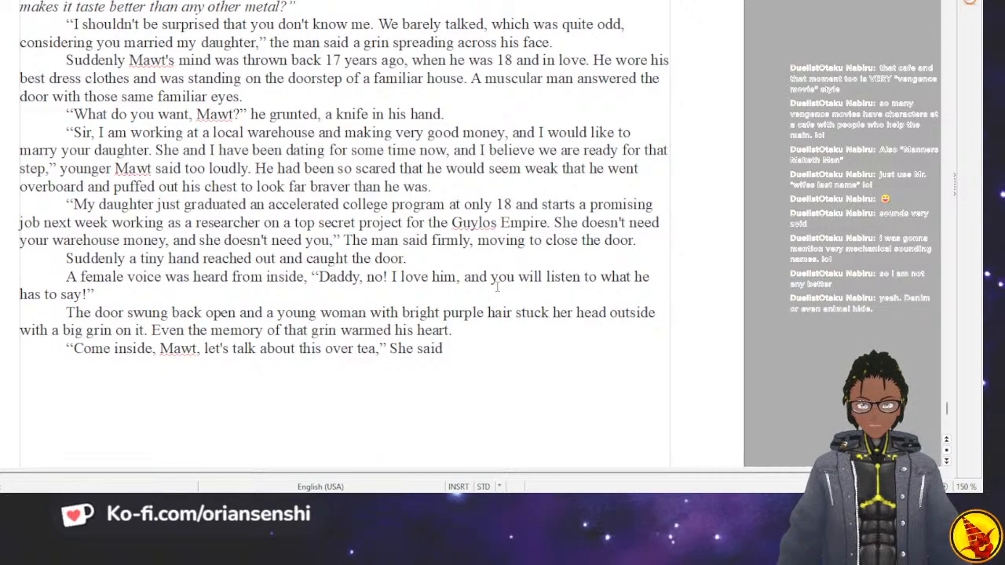
# Close the quoted invitation with a comma and add the tag "She said extending her hand to him".
pyautogui.write('ex')
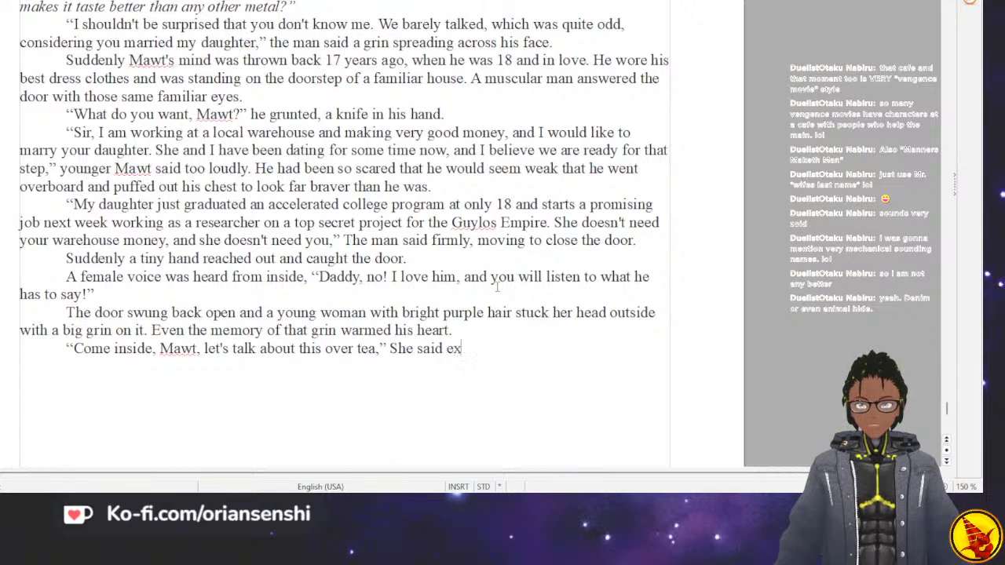
pyautogui.write('tending her hand to him,')
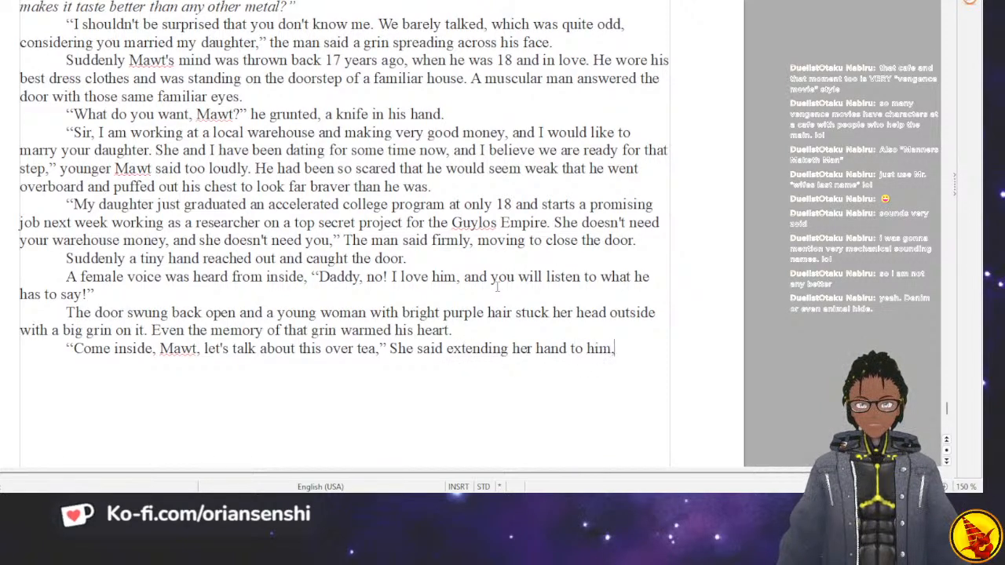
pyautogui.press('BackSpace')
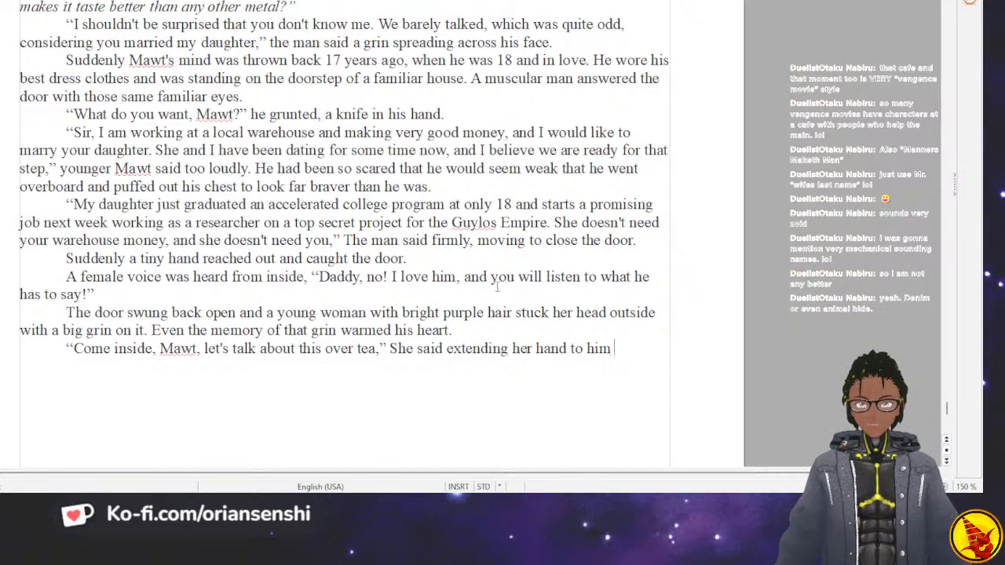
# Finish the paragraph with "as the memory faded and he returned back into the present.".
pyautogui.write('as the memr')
pyautogui.write('oy')
pyautogui.press('BackSpace')
pyautogui.press('BackSpace')
pyautogui.press('BackSpace')
pyautogui.write('ory faded and')
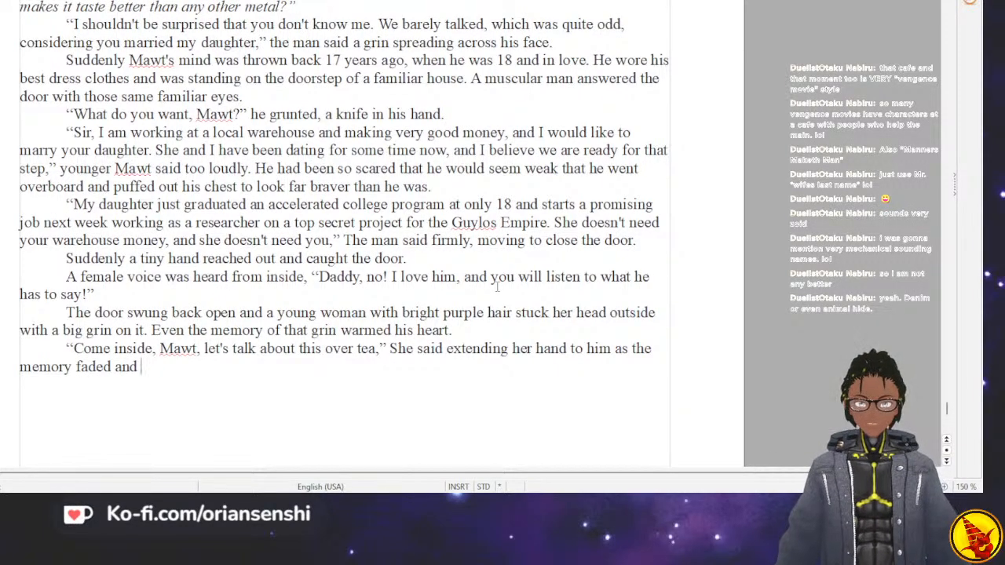
pyautogui.write('he ret')
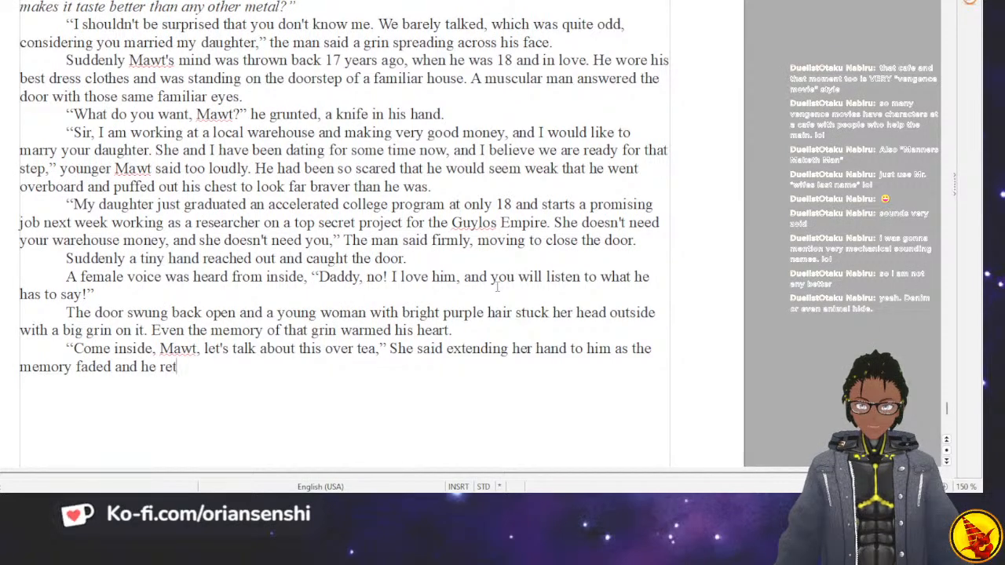
pyautogui.write('urned back into the present.')
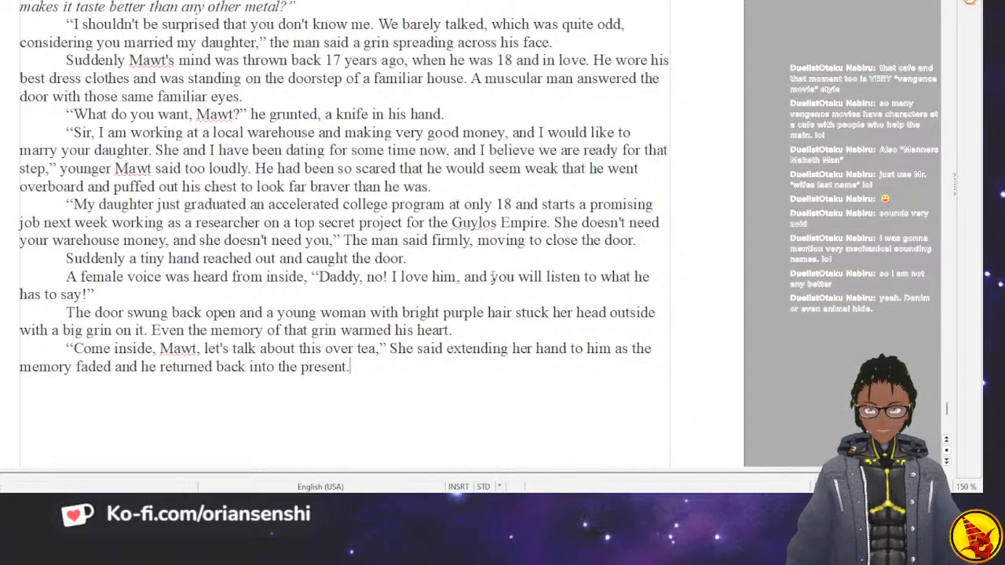
# Begin a new paragraph of dialogue with "Mr. Justice, I am surprised to see you.".
pyautogui.press('Return')
pyautogui.write('"Mr')
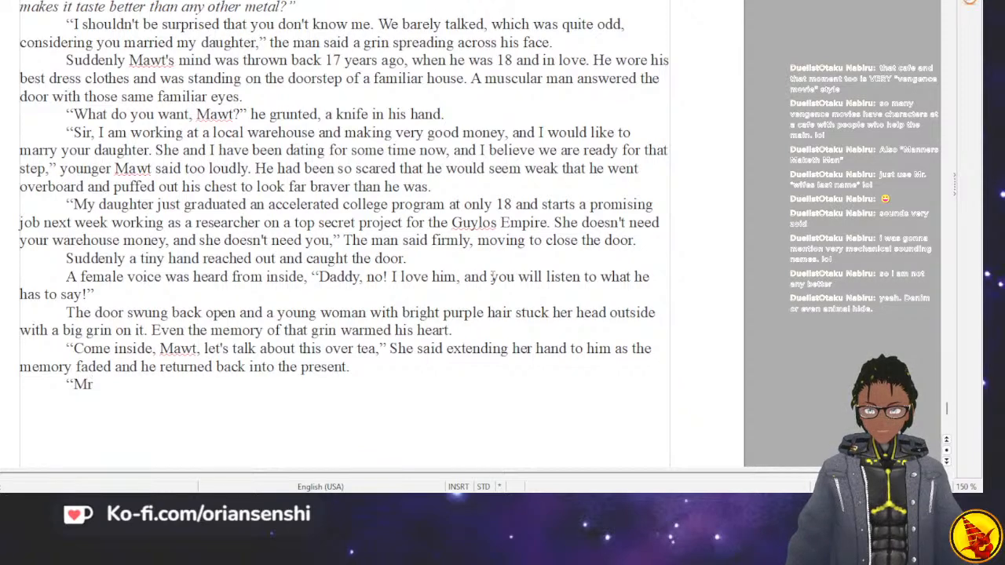
pyautogui.write('. Jus')
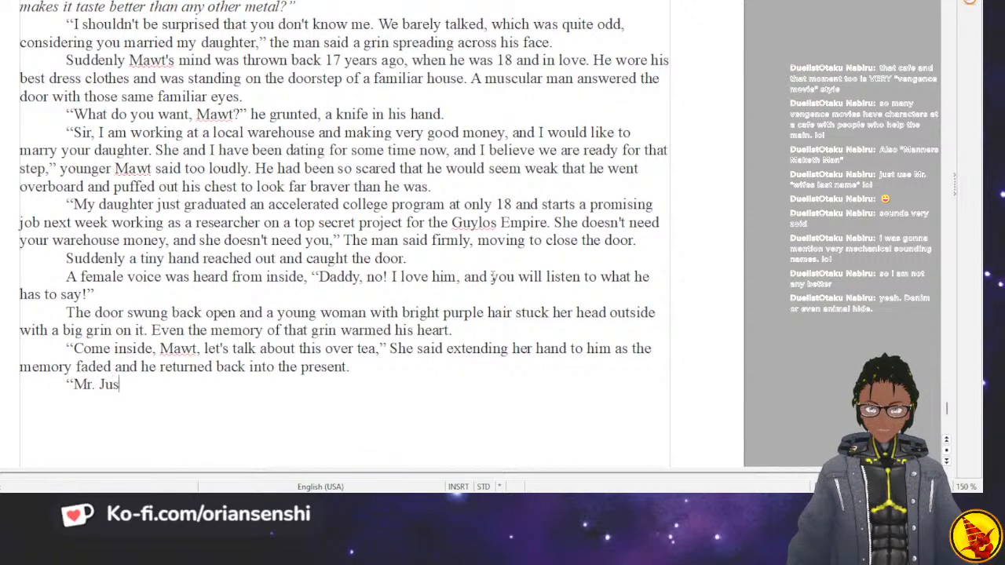
pyautogui.write('tice,')
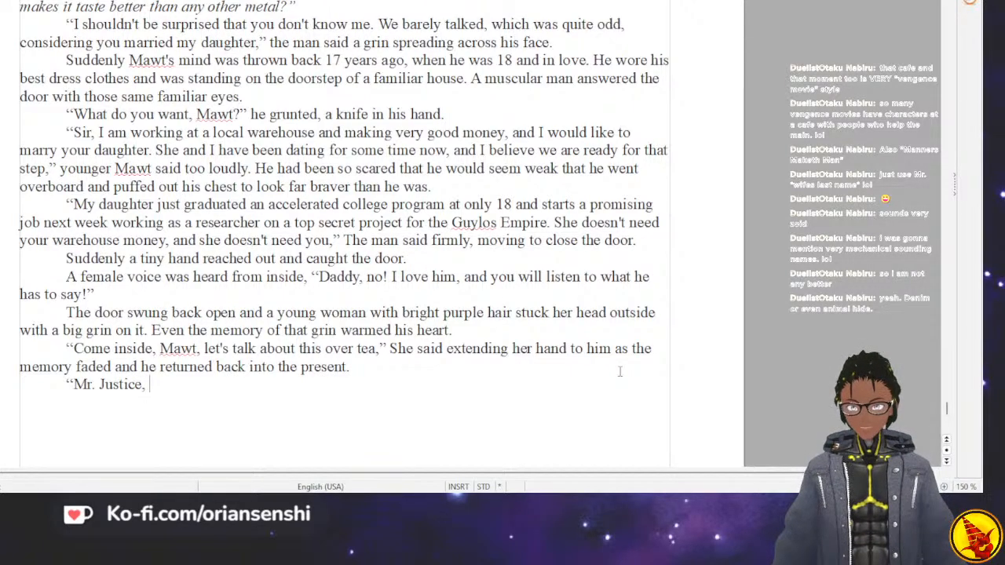
pyautogui.write('I am surpris')
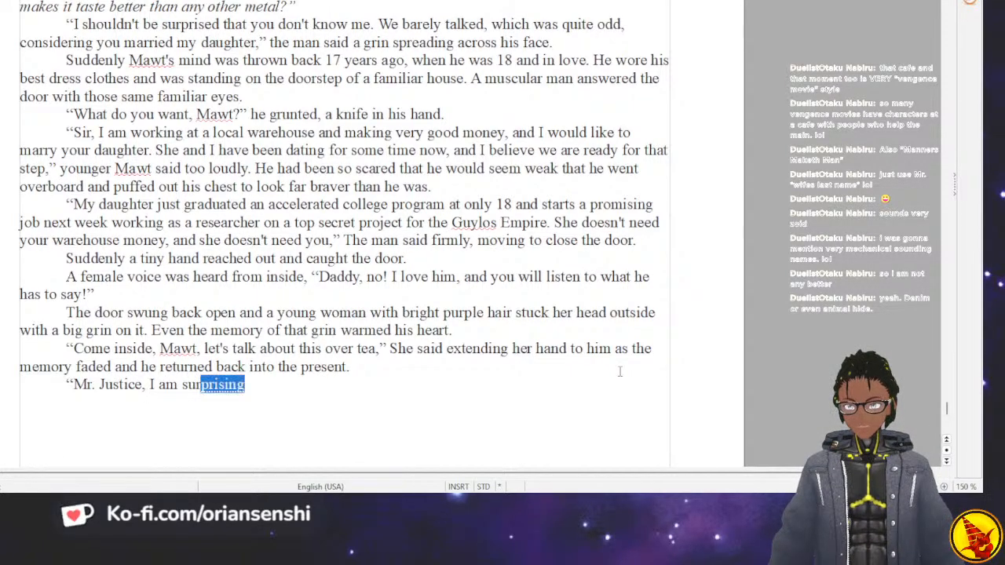
pyautogui.write('ed to se')
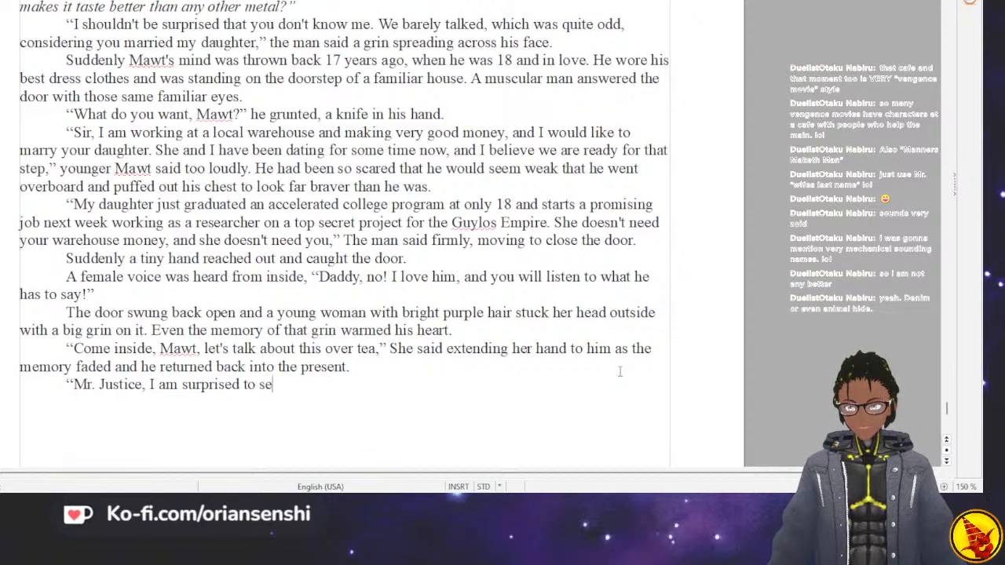
pyautogui.write('e you. ')
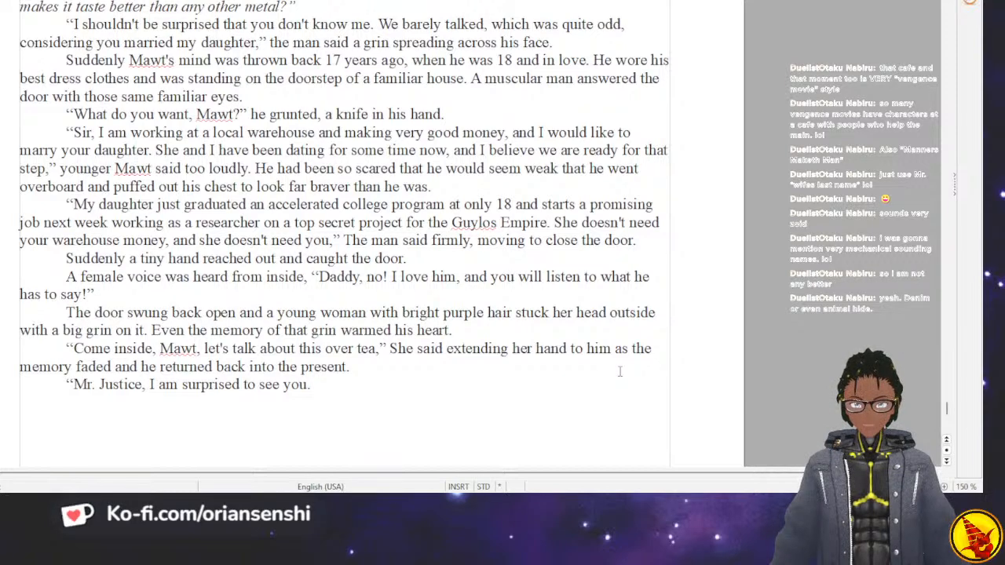
pyautogui.write('Di')
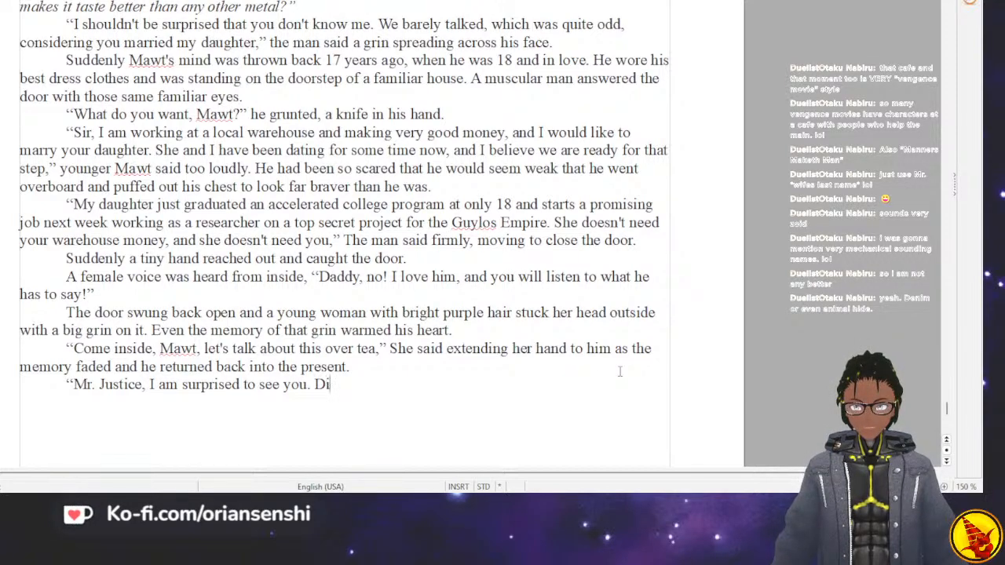
pyautogui.write("dn't you ")
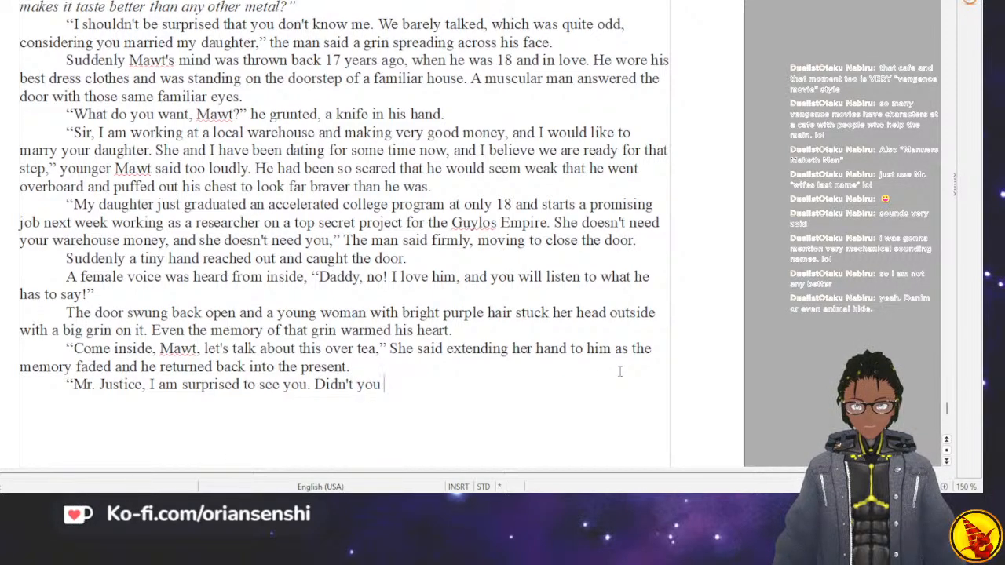
pyautogui.write('evacuat')
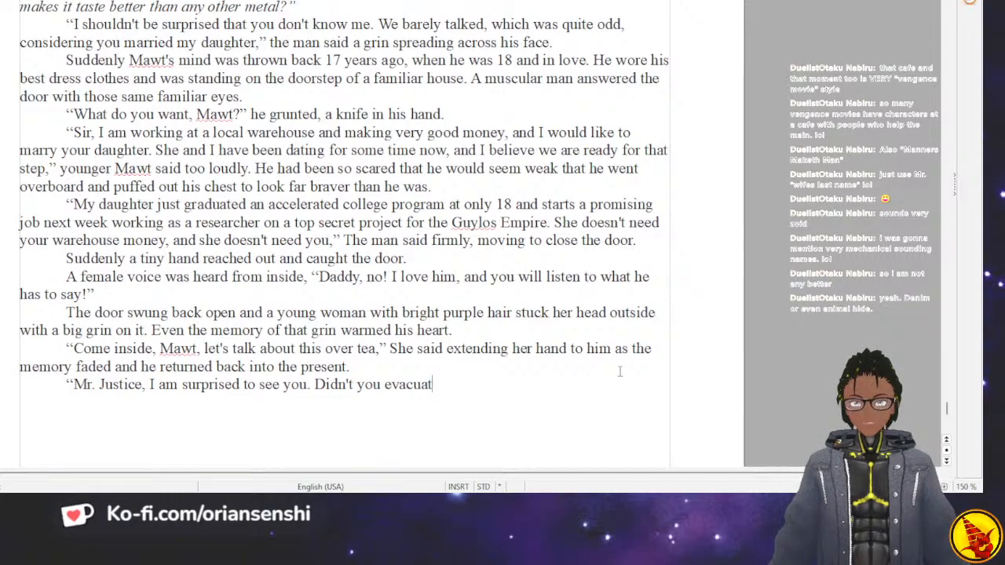
pyautogui.scroll(2, 591, 371)
pyautogui.scroll(-5, 590, 370)
pyautogui.scroll(1, 589, 371)
pyautogui.scroll(1, 589, 371)
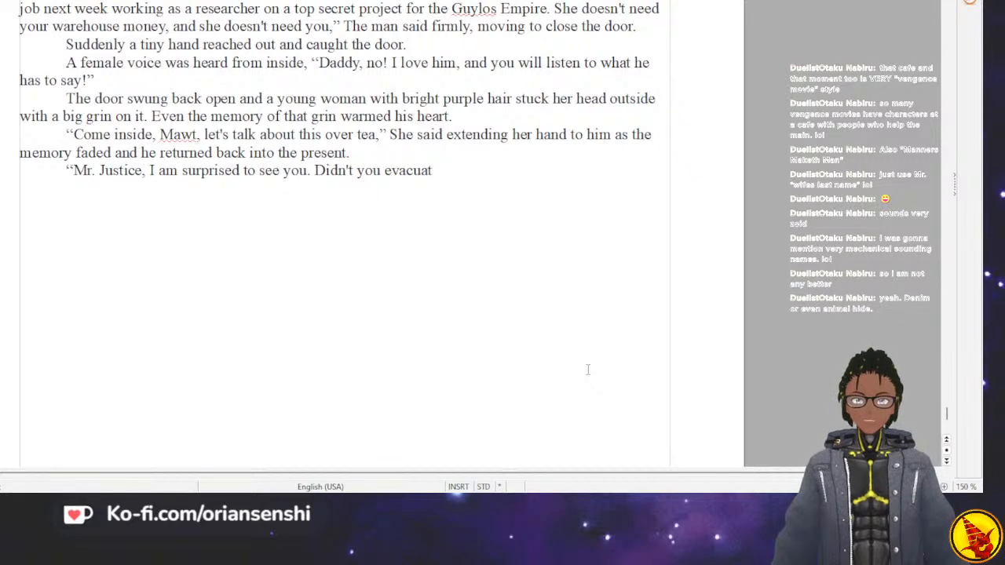
pyautogui.press('BackSpace')
pyautogui.press('BackSpace')
pyautogui.press('BackSpace')
pyautogui.press('BackSpace')
pyautogui.press('BackSpace')
pyautogui.press('BackSpace')
pyautogui.press('BackSpace')
pyautogui.press('BackSpace')
pyautogui.press('BackSpace')
pyautogui.press('BackSpace')
pyautogui.press('BackSpace')
pyautogui.press('BackSpace')
pyautogui.press('BackSpace')
pyautogui.press('BackSpace')
pyautogui.press('BackSpace')
pyautogui.press('BackSpace')
pyautogui.press('BackSpace')
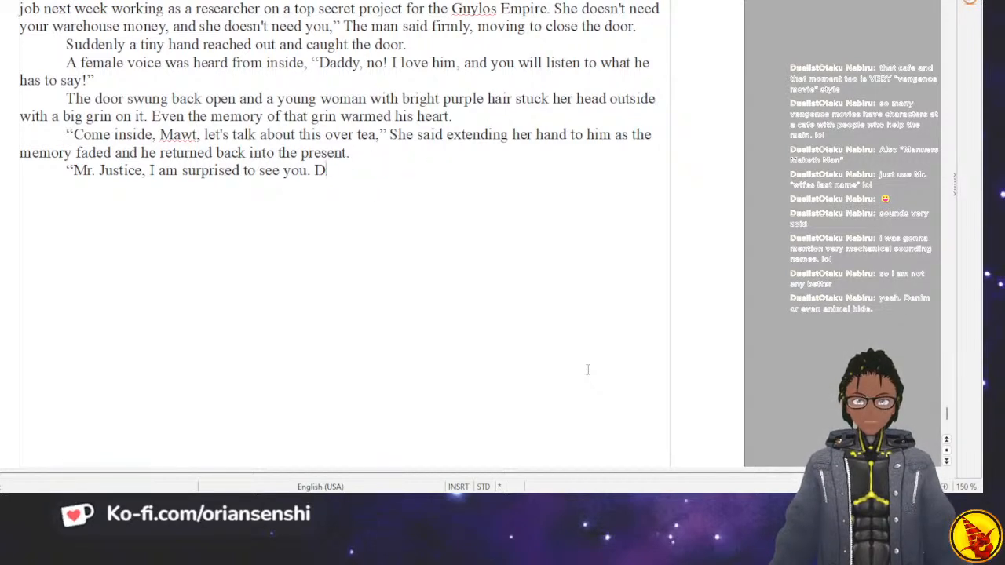
# Turn the period after "see you" into a comma and continue with "I would have thought that you would have evacuated with".
pyautogui.press('BackSpace')
pyautogui.write('I would')
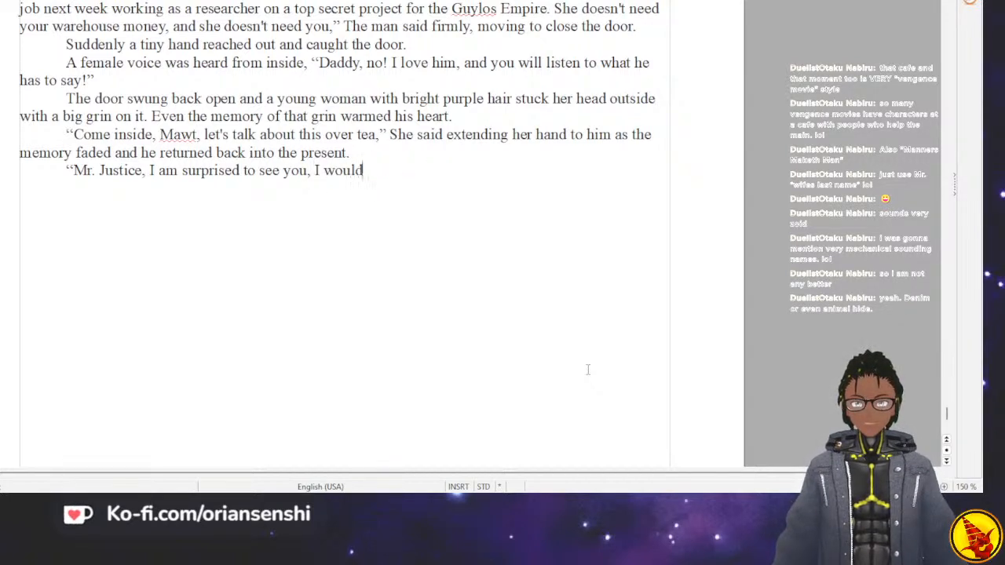
pyautogui.write(' have thought that y')
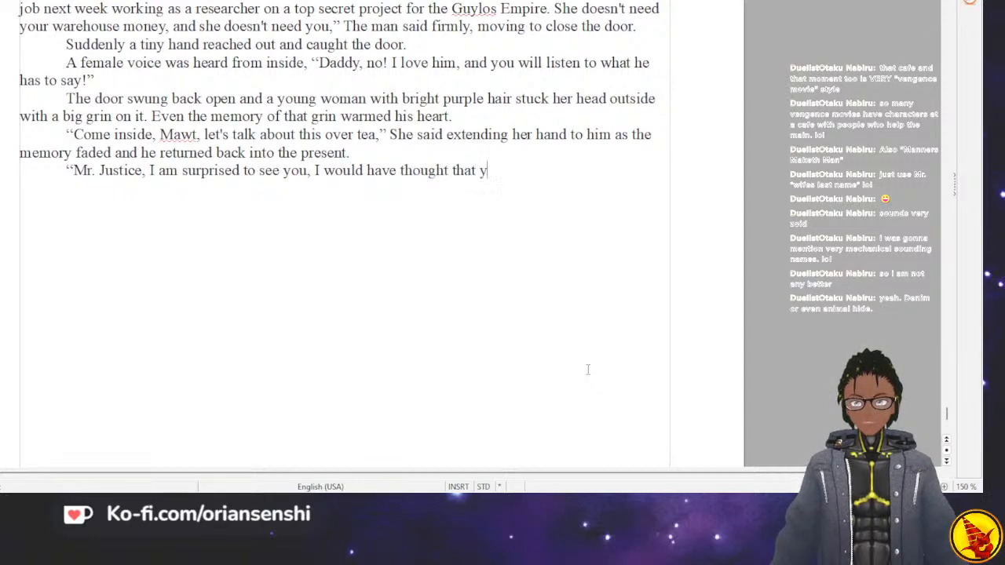
pyautogui.write('ou would have eva')
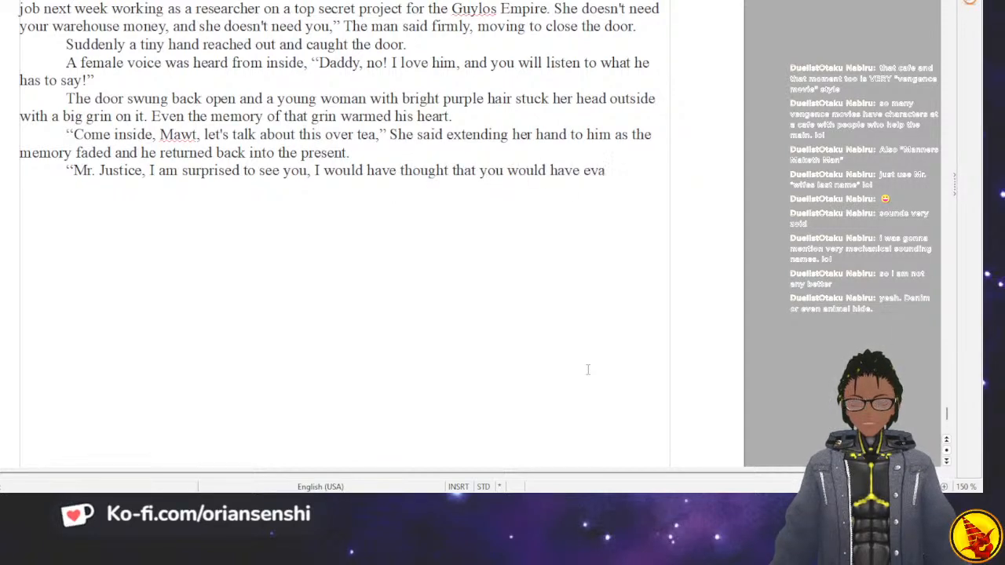
pyautogui.write('cuatated with')
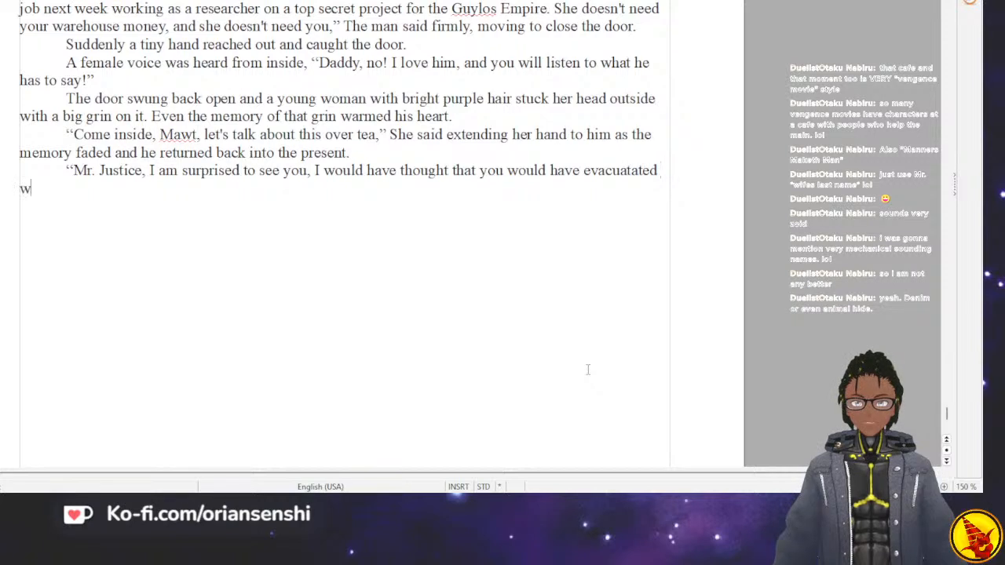
pyautogui.press('BackSpace')
pyautogui.press('BackSpace')
pyautogui.press('BackSpace')
pyautogui.press('BackSpace')
pyautogui.press('BackSpace')
pyautogui.press('BackSpace')
pyautogui.press('BackSpace')
pyautogui.press('BackSpace')
pyautogui.press('BackSpace')
pyautogui.press('BackSpace')
pyautogui.press('BackSpace')
pyautogui.press('BackSpace')
pyautogui.press('BackSpace')
pyautogui.write('cuated with yo')
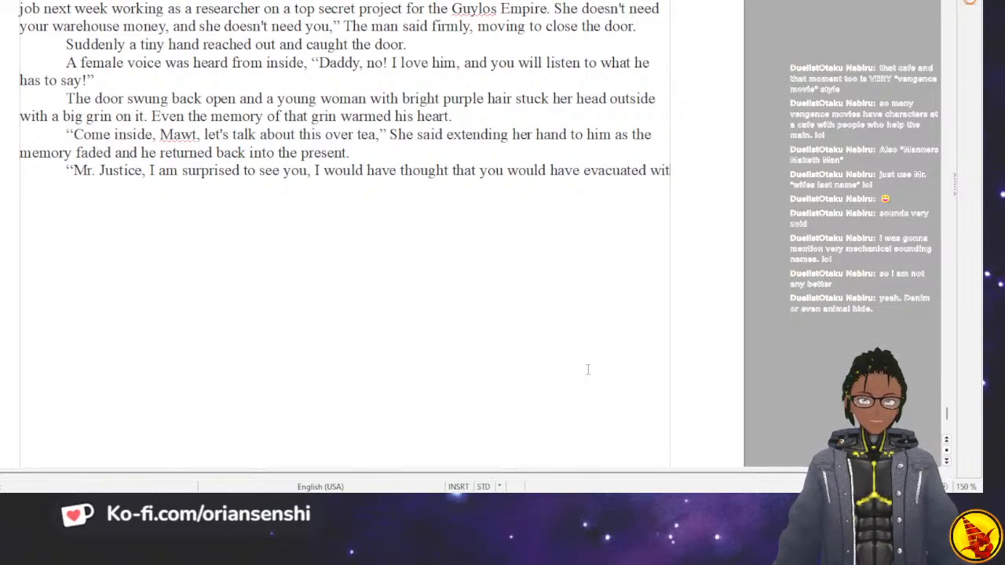
# Continue Mawt's line of dialogue with "the rest of your family to".
pyautogui.press('BackSpace')
pyautogui.press('BackSpace')
pyautogui.write('the resxt')
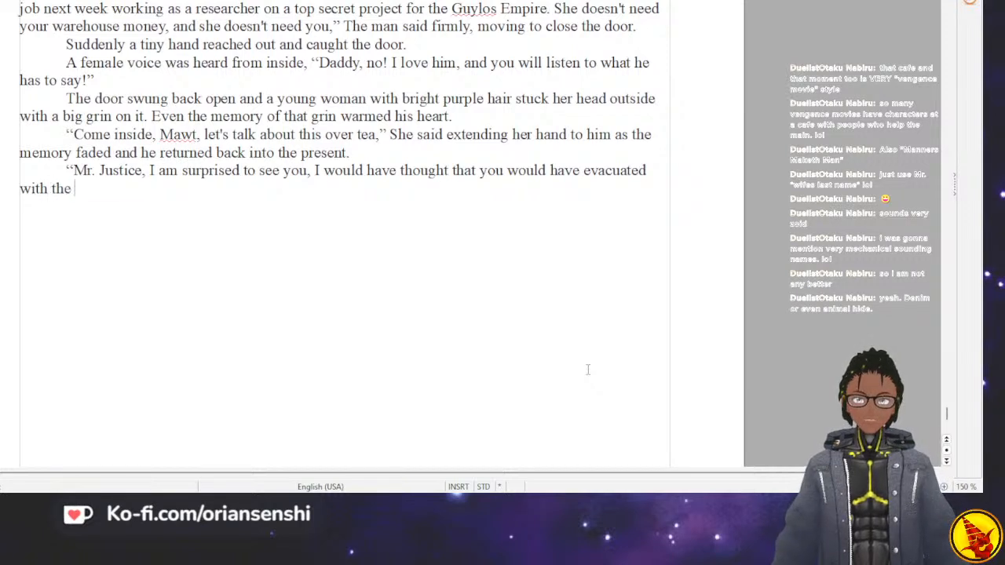
pyautogui.press('BackSpace')
pyautogui.press('BackSpace')
pyautogui.write('t of y')
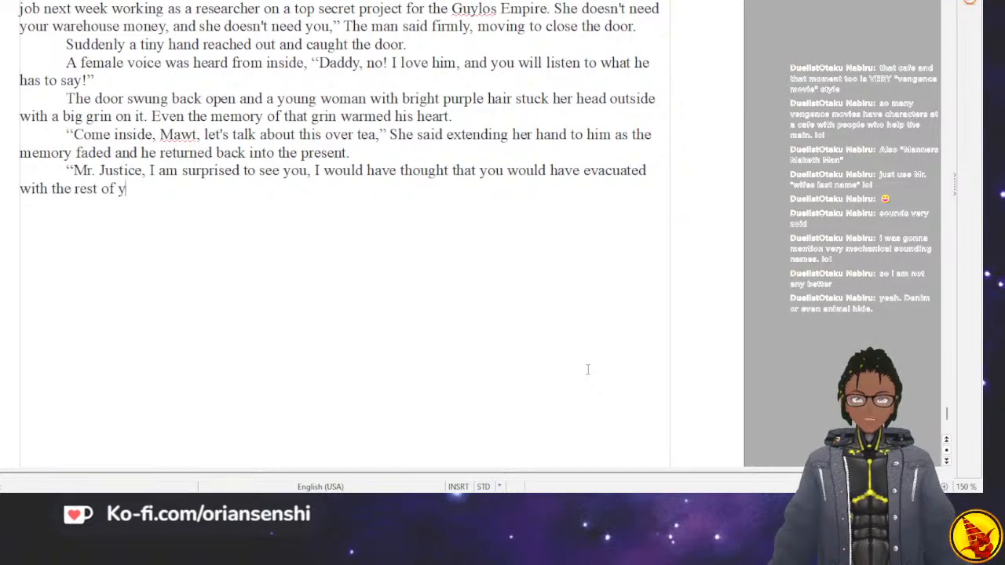
pyautogui.write('our family to')
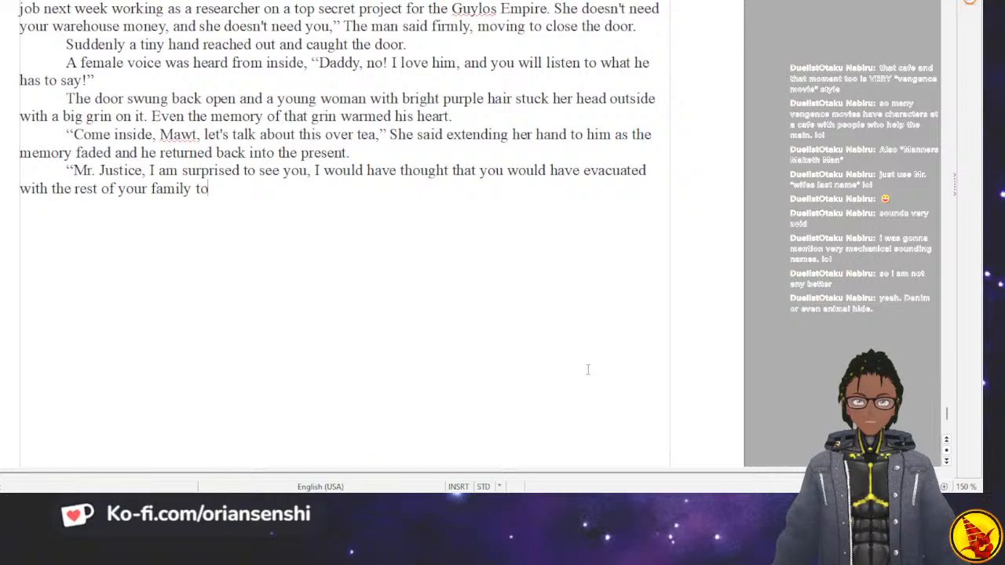
pyautogui.write(' somewhere')
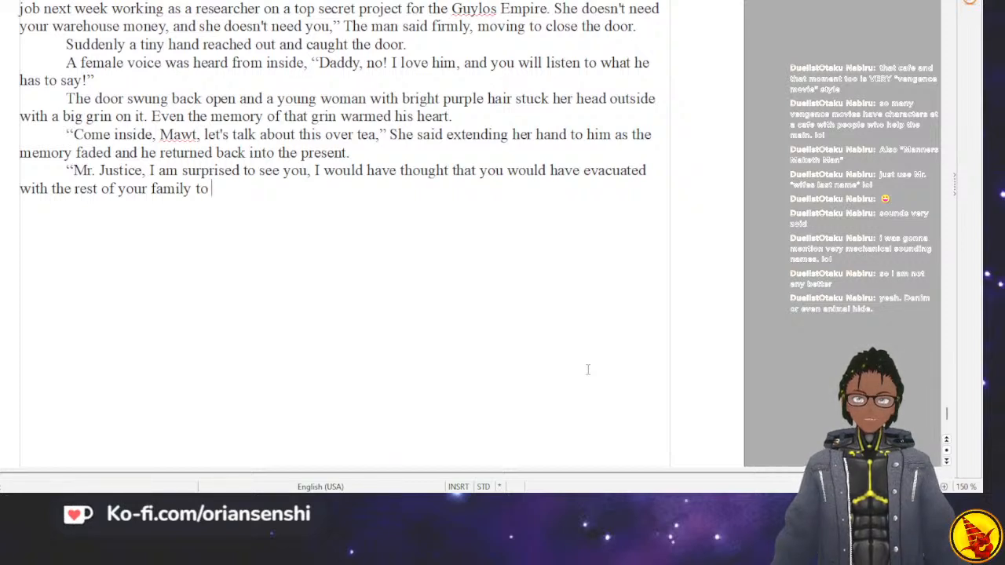
pyautogui.write(' s')
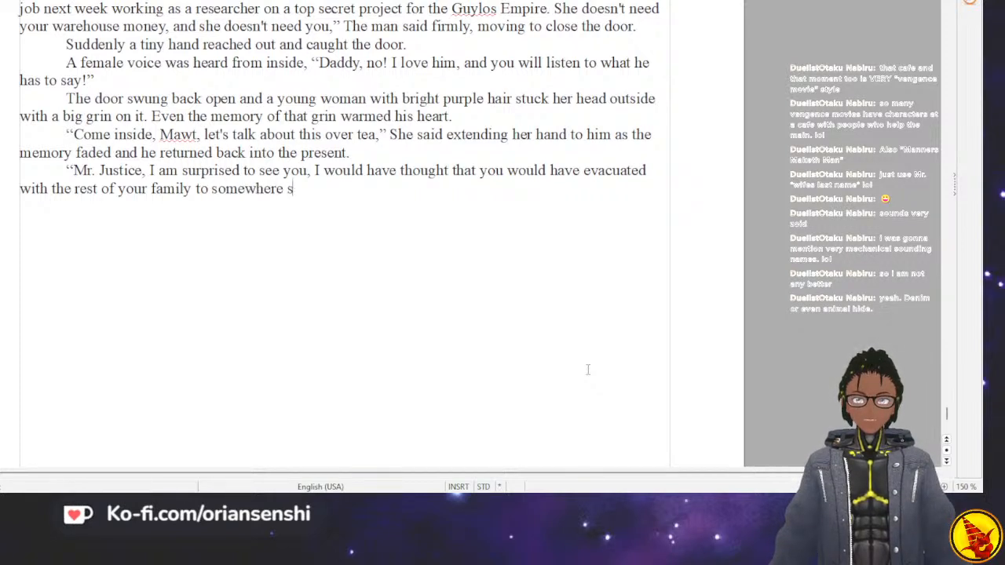
pyautogui.write('afer inside the ')
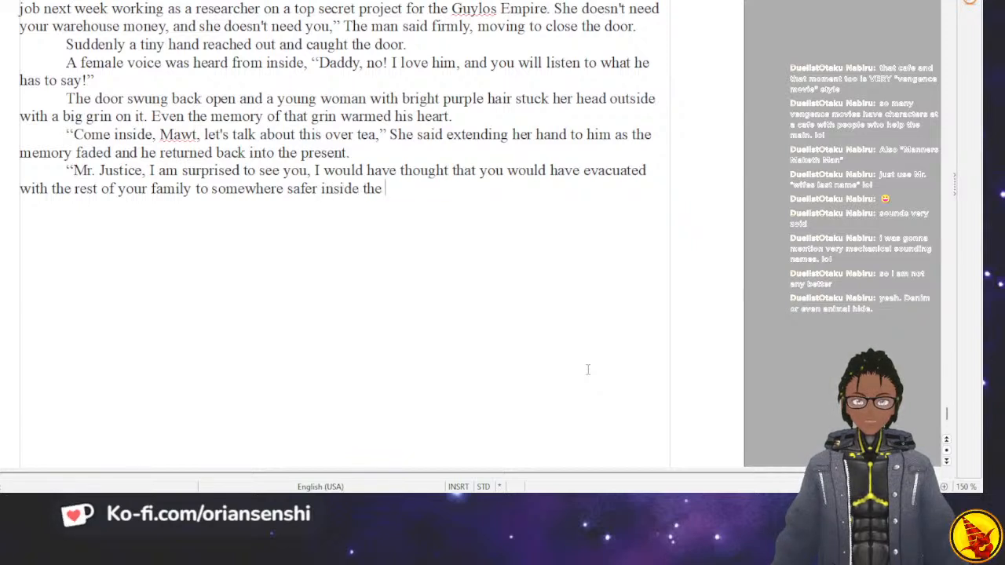
pyautogui.write('Empire.')
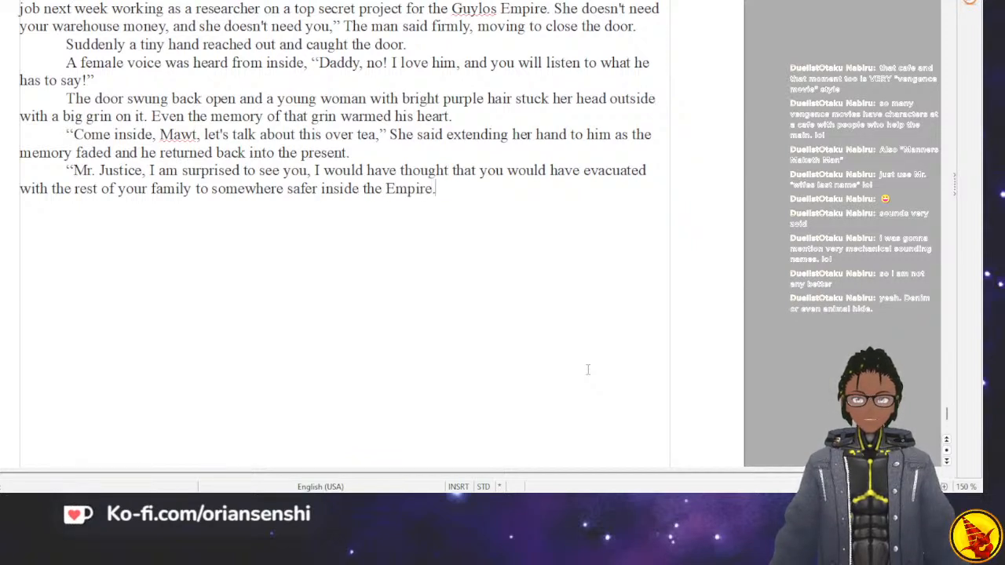
pyautogui.write('"')
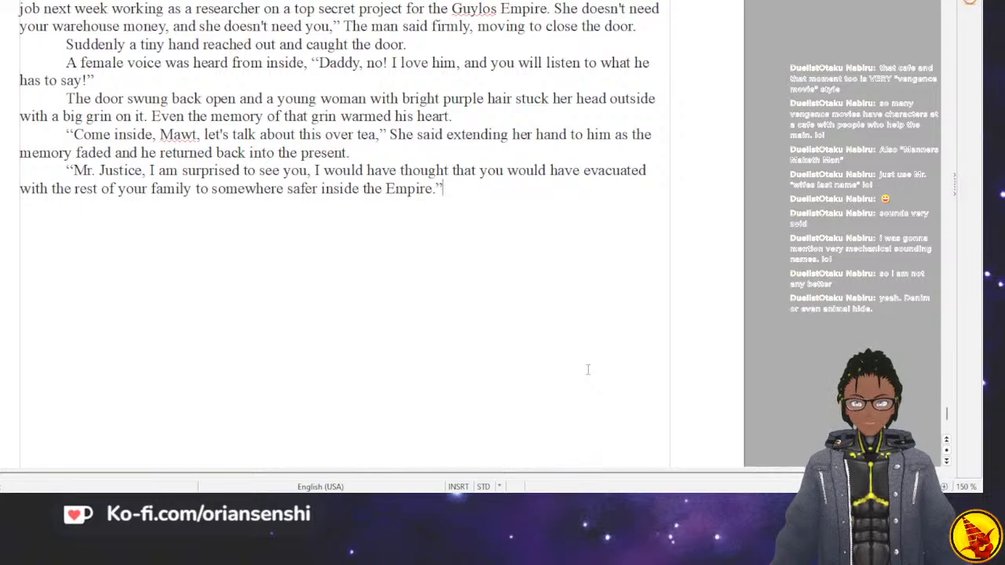
# Finish the quoted line with "somewhere safer inside the Empire," and add the dialogue tag "Mawt said.".
pyautogui.press('BackSpace')
pyautogui.press('BackSpace')
pyautogui.write('," Mawt said.')
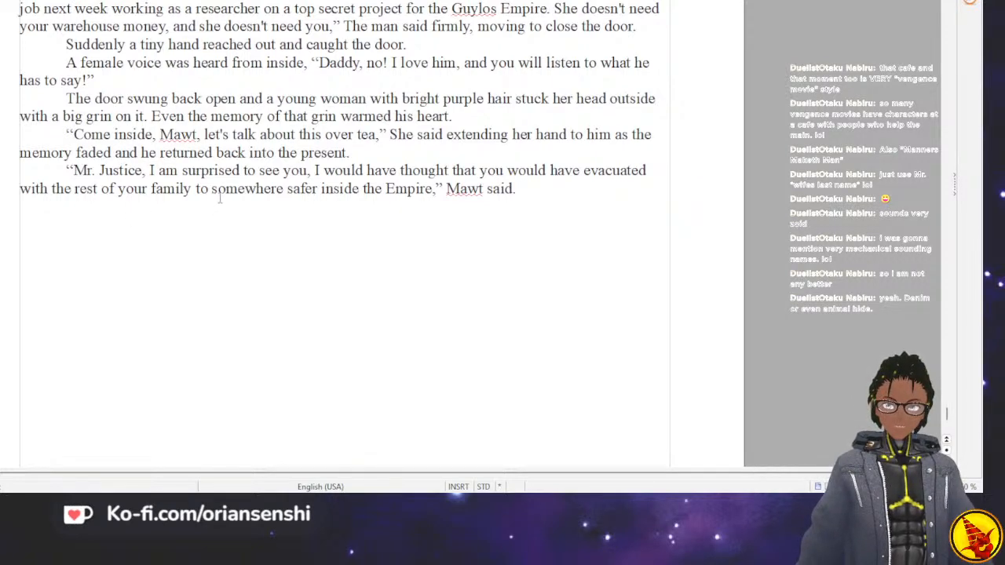
pyautogui.scroll(10, 219, 201)
pyautogui.scroll(-5, 196, 185)
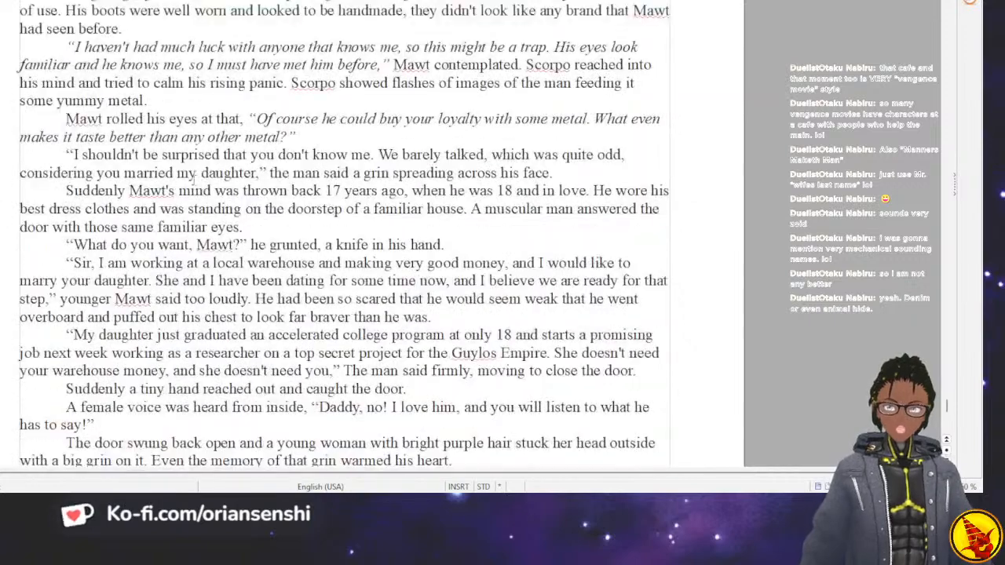
pyautogui.moveTo(110, 1); pyautogui.dragTo(311, 346)
pyautogui.scroll(-4, 275, 372)
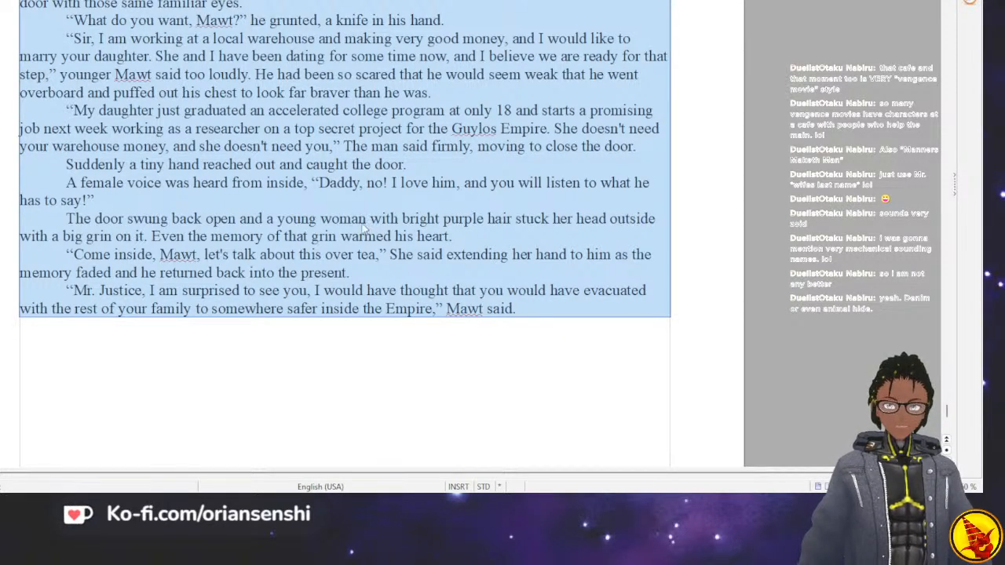
# Start a new paragraph after "Mawt said." with "Well if you had been paying attention to more than just your".
pyautogui.click(523, 334)
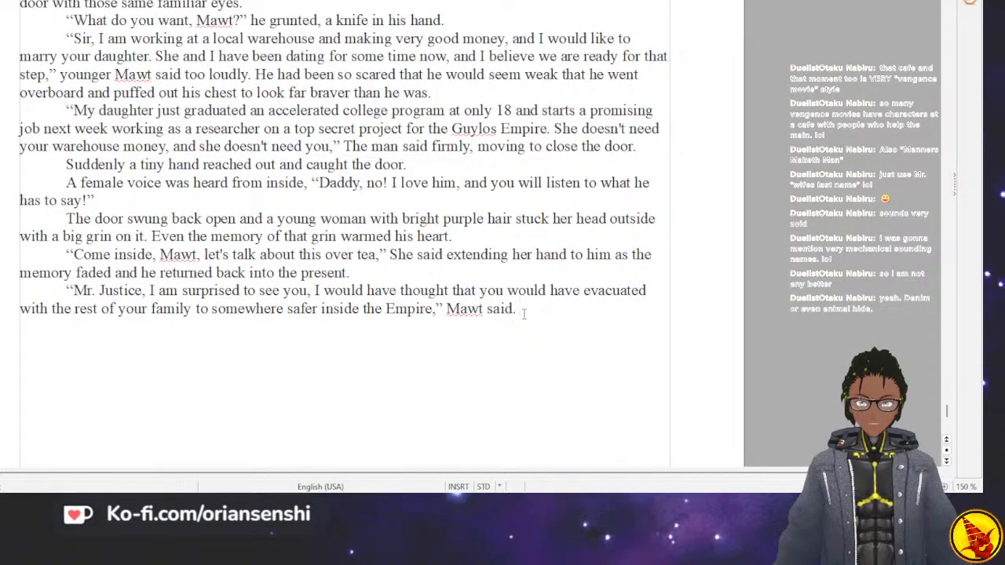
pyautogui.press('Return')
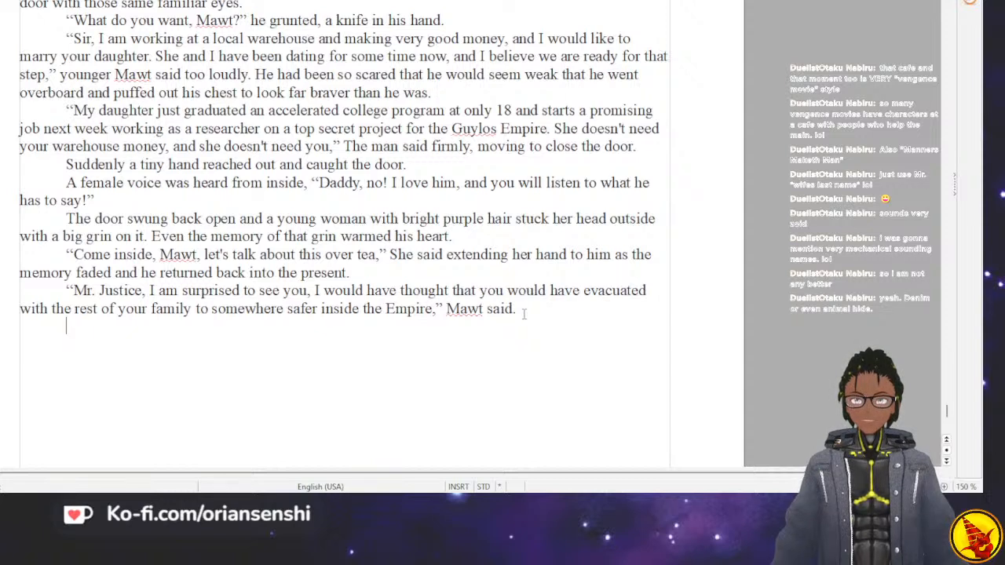
pyautogui.write('Well if you had been paying attention to more than just yours')
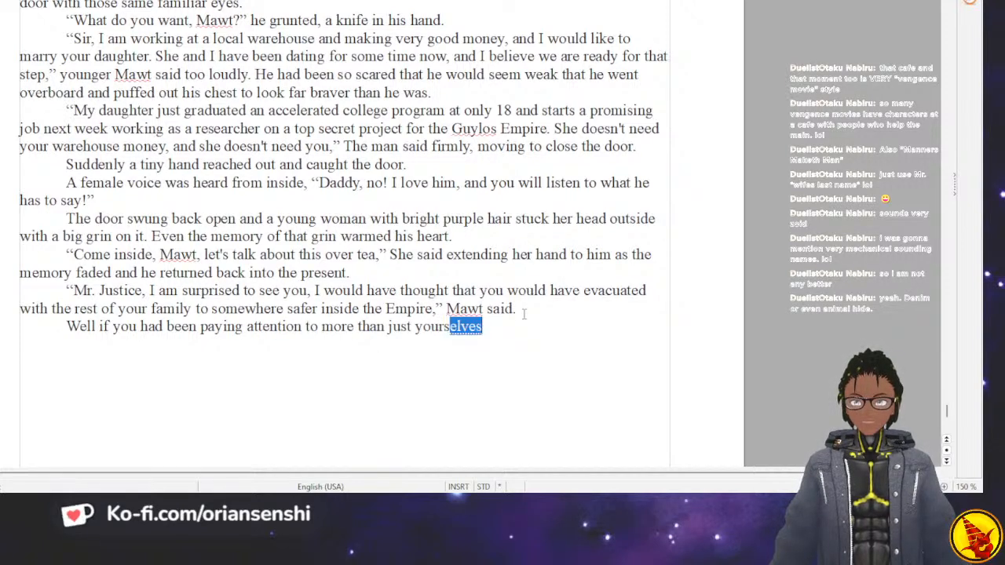
pyautogui.write("elf that night you would have noticed that I wasn'")
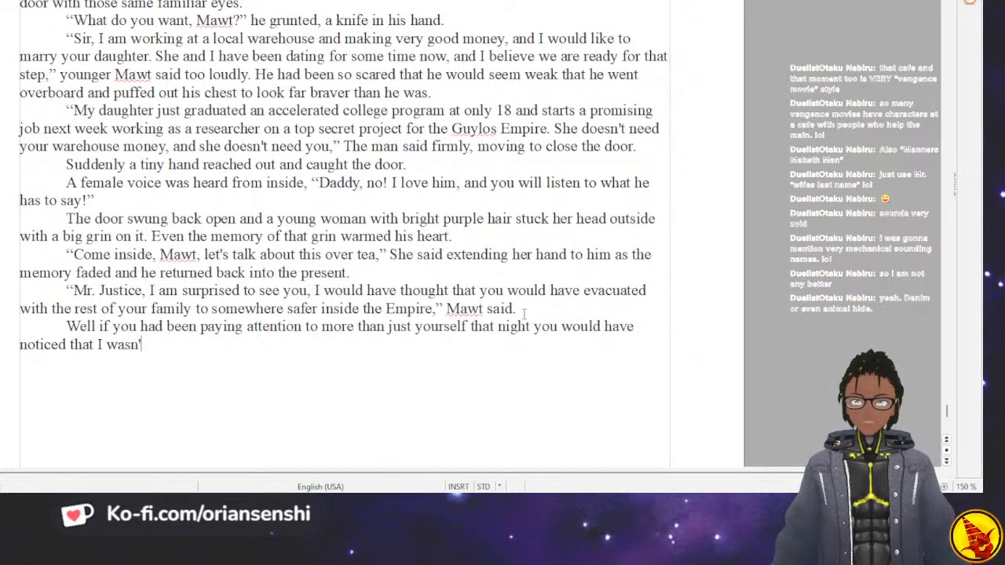
pyautogui.write('t with them when they feld.')
# Complete "yourself" and finish the sentence with "that night you would have noticed that I wasn't with them when they fled.".
pyautogui.press('BackSpace')
pyautogui.press('BackSpace')
pyautogui.press('BackSpace')
pyautogui.press('BackSpace')
pyautogui.press('BackSpace')
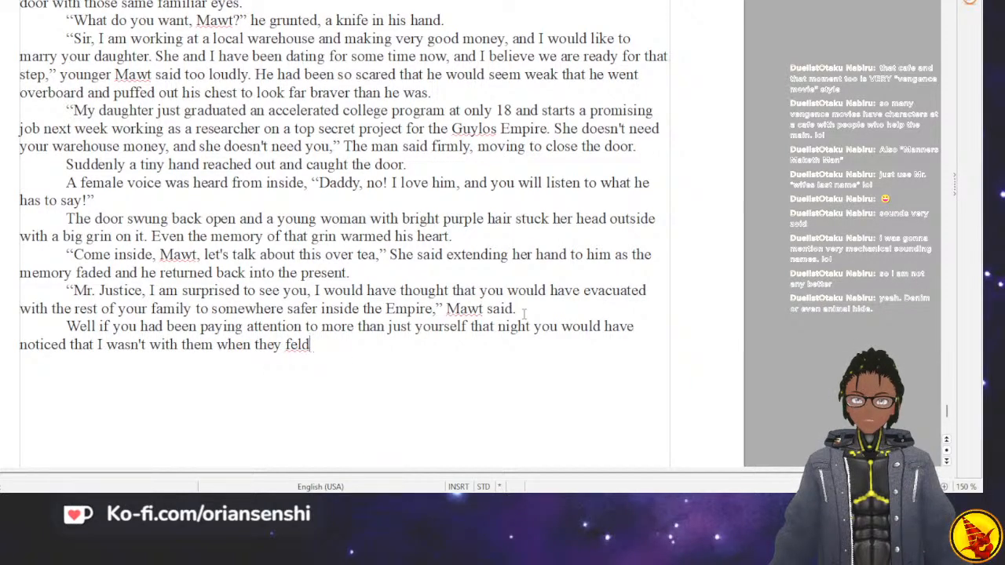
pyautogui.write('led.')
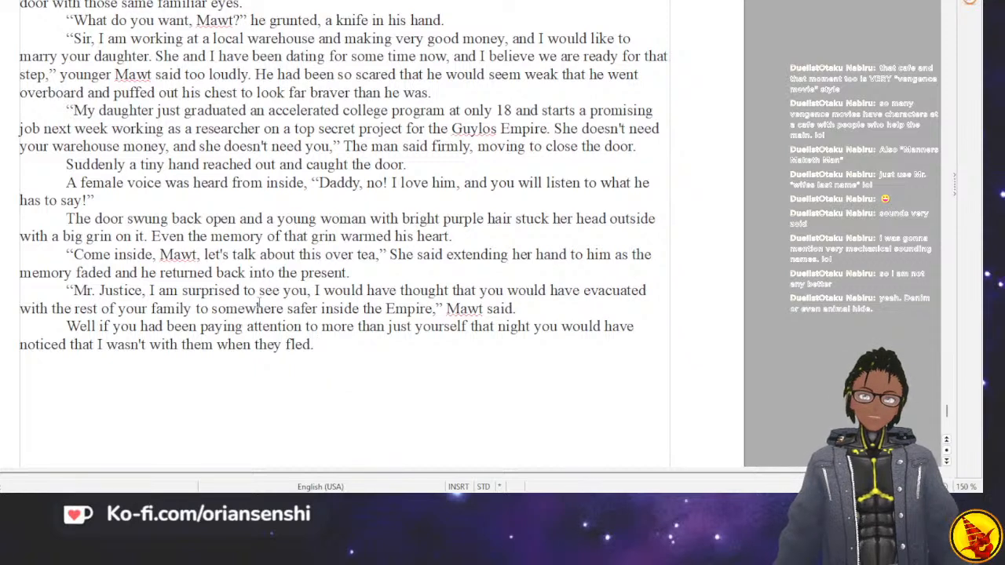
# Insert the missing opening quotation mark before "Well" at the start of the last paragraph.
pyautogui.press('Up')
pyautogui.press('Left')
pyautogui.press('Left')
pyautogui.press('Left')
pyautogui.press('Left')
pyautogui.press('Left')
pyautogui.press('Left')
pyautogui.press('Left')
pyautogui.press('Left')
pyautogui.press('Left')
pyautogui.press('Left')
pyautogui.press('Left')
pyautogui.press('Left')
pyautogui.press('Left')
pyautogui.press('Left')
pyautogui.press('Left')
pyautogui.press('Left')
pyautogui.press('Left')
pyautogui.press('Left')
pyautogui.press('Left')
pyautogui.press('Left')
pyautogui.press('Left')
pyautogui.press('Left')
pyautogui.press('Left')
pyautogui.press('Left')
pyautogui.press('Left')
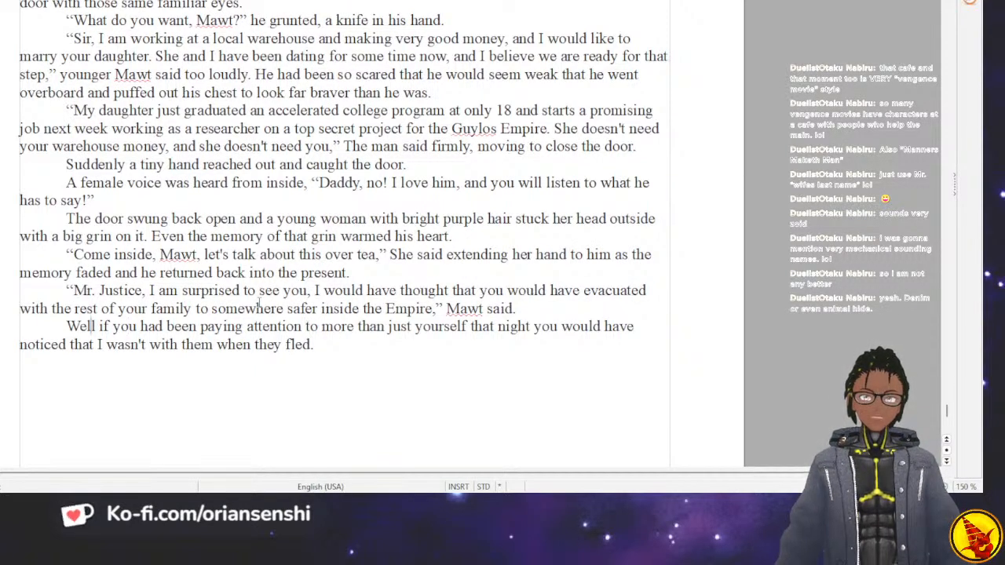
pyautogui.write('"')
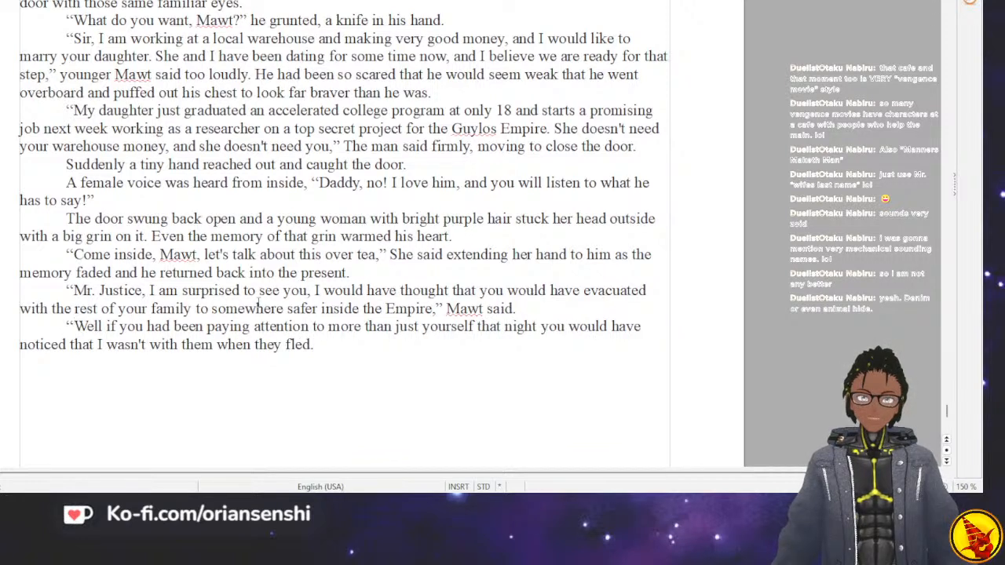
# Add the sentence "Also, at this point, you can just call me JJ." after "when they fled.".
pyautogui.press('Down')
pyautogui.press('Right')
pyautogui.press('Return')
pyautogui.press('BackSpace')
pyautogui.press('BackSpace')
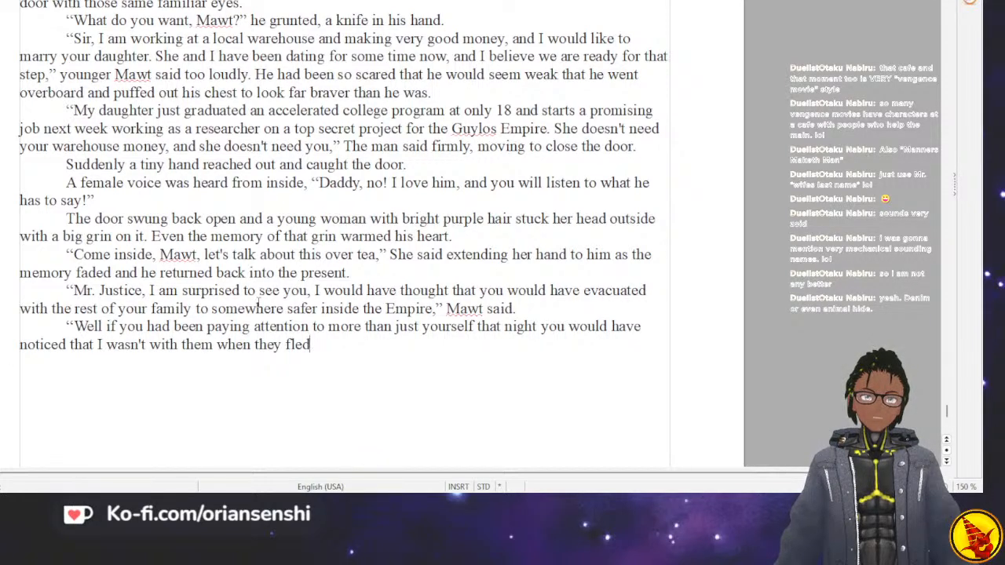
pyautogui.write('Also')
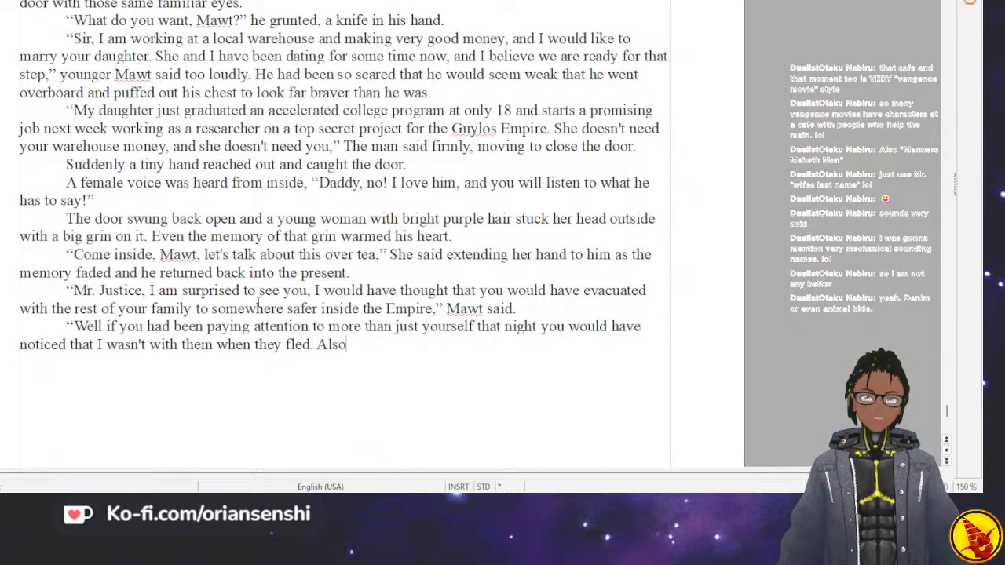
pyautogui.write(', at this poi')
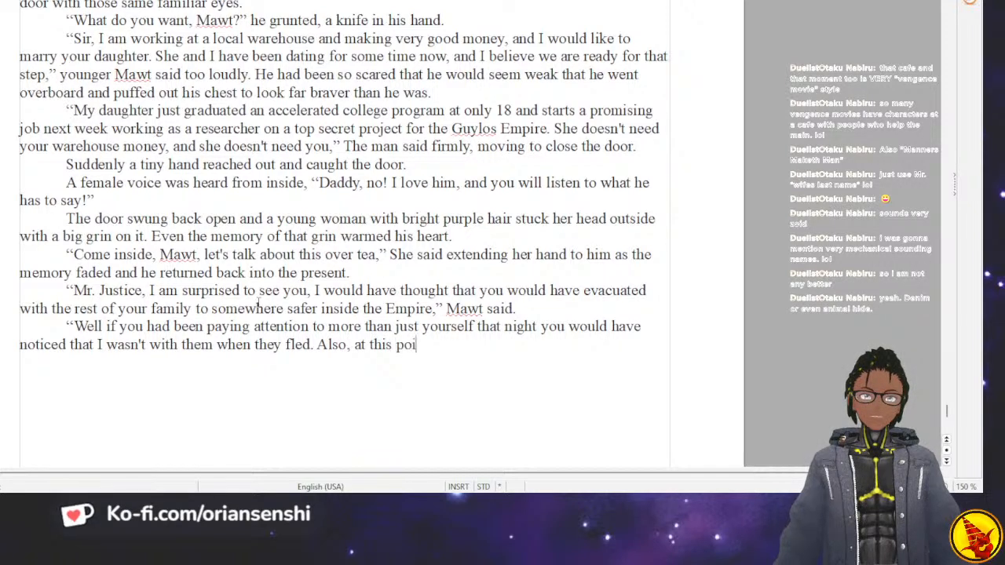
pyautogui.write('nt, you can just')
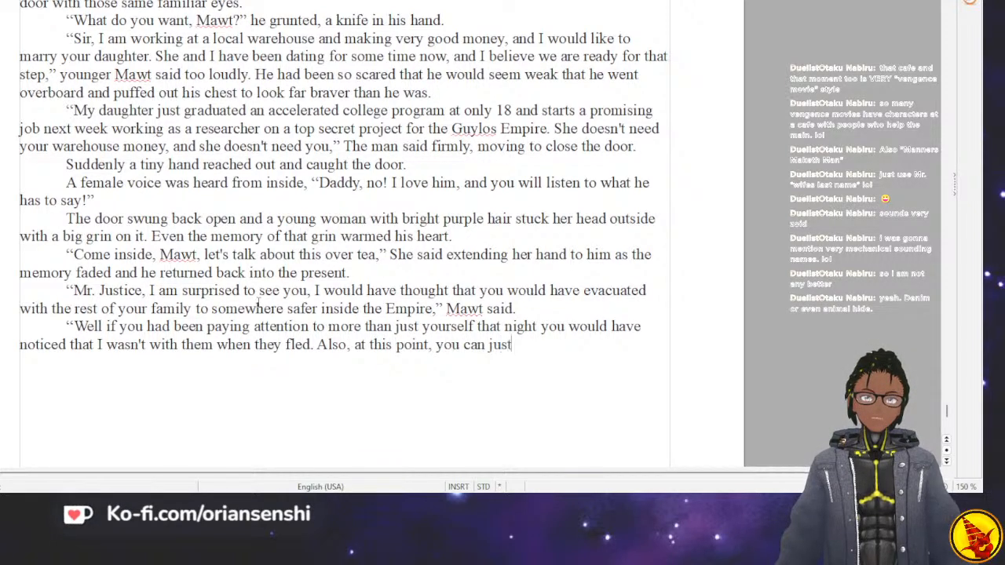
pyautogui.write(' calleme JJ.')
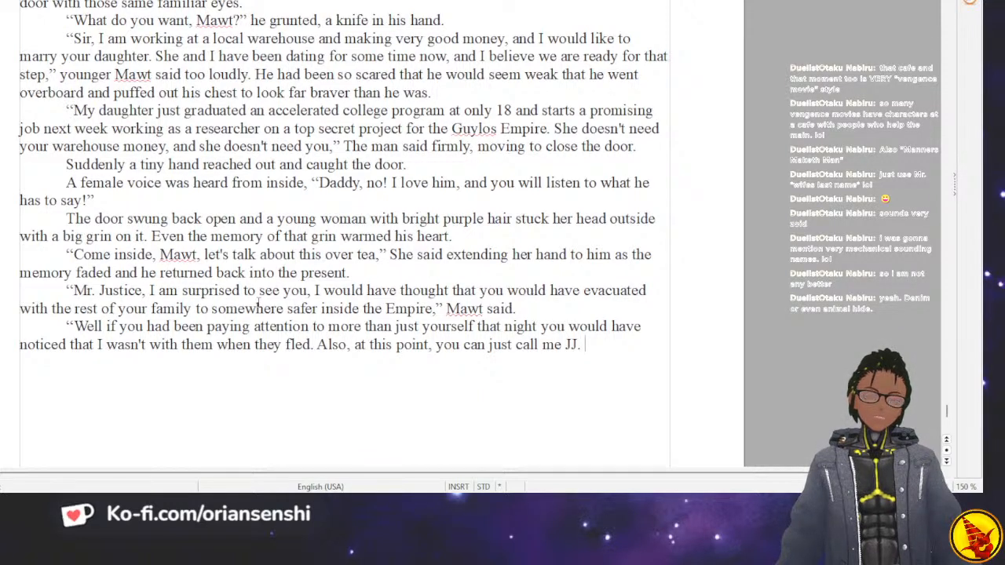
# Replace the period after "JJ" with a comma and continue the sentence with "or even JJJ if you want to".
pyautogui.write('Or ev')
pyautogui.press('BackSpace')
pyautogui.press('BackSpace')
pyautogui.press('BackSpace')
pyautogui.press('BackSpace')
pyautogui.write(', or even JJJ if')
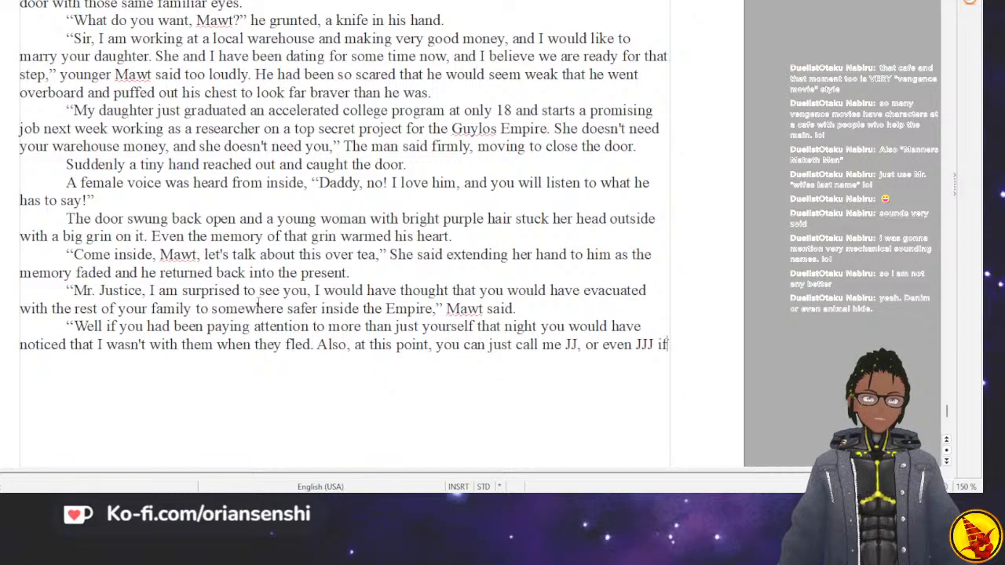
pyautogui.write(' you want to ')
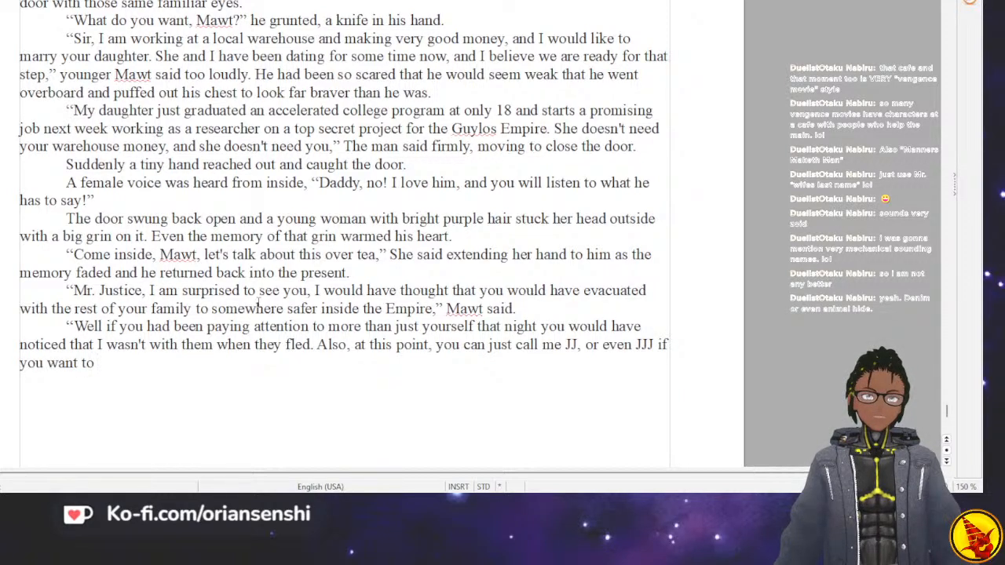
pyautogui.write('silly and i')
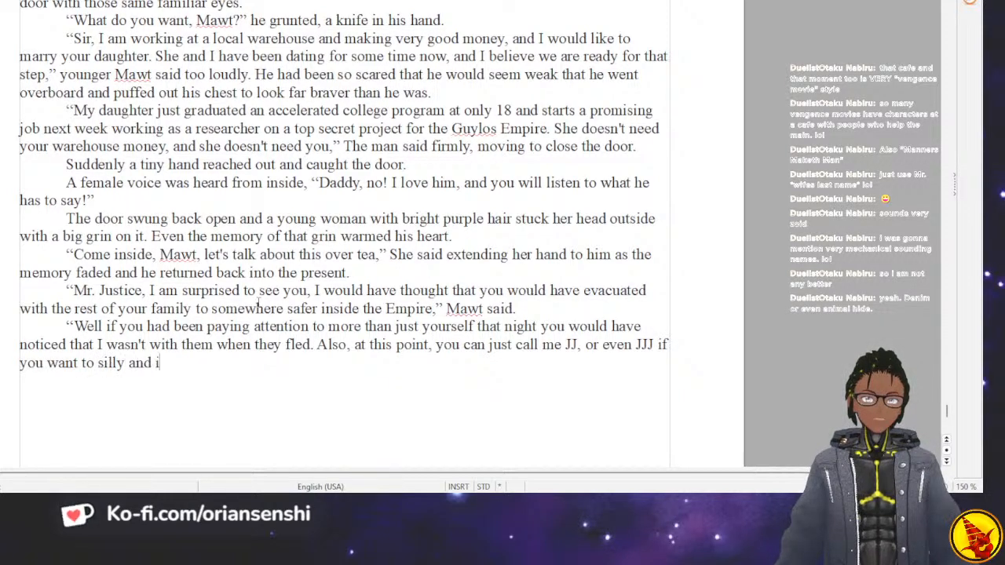
pyautogui.write('nclude all my names.')
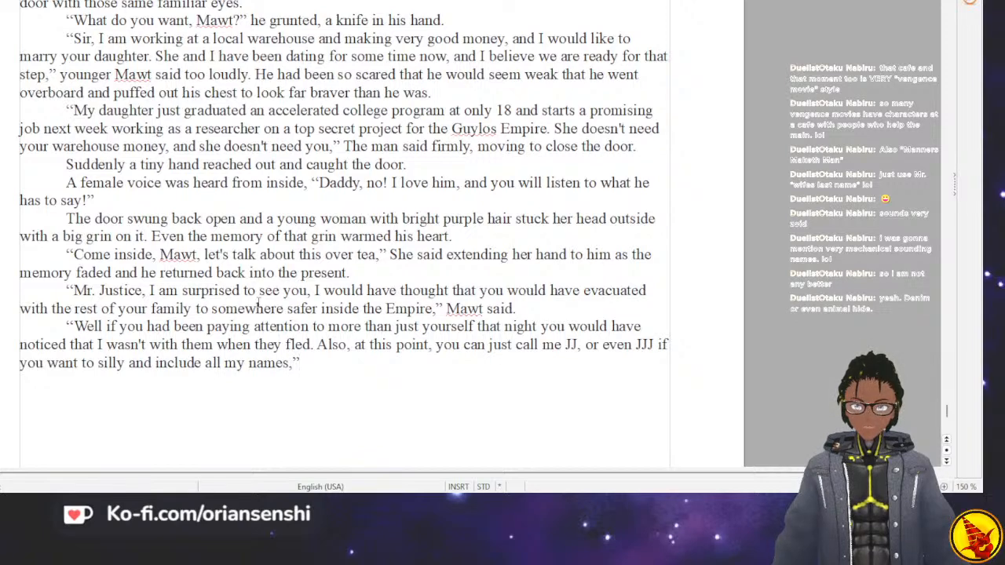
# Finish the quoted reply with "silly and include all my names," and add the dialogue tag "JJ said.".
pyautogui.write('JJ')
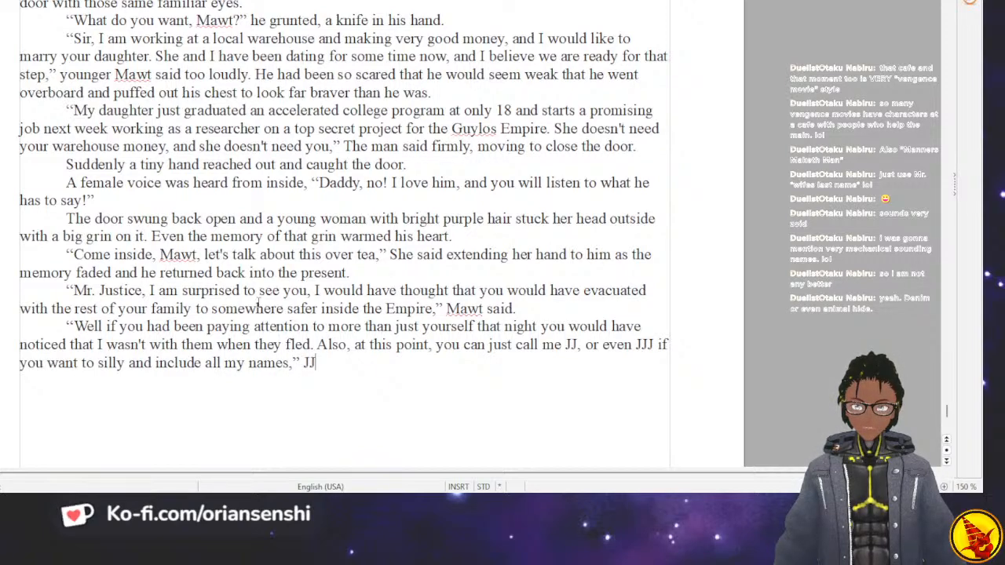
pyautogui.write(' said.')
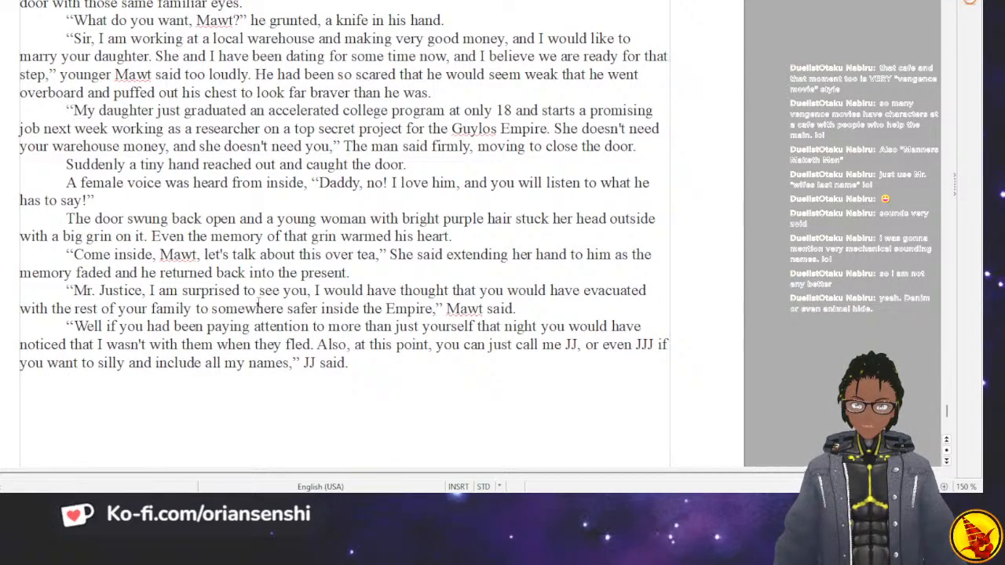
# Start the paragraph following JJ's reply with the words "Mawt nodded".
pyautogui.write('Mawt a')
pyautogui.press('BackSpace')
pyautogui.write('grim')
pyautogui.press('BackSpace')
pyautogui.press('BackSpace')
pyautogui.press('BackSpace')
pyautogui.press('BackSpace')
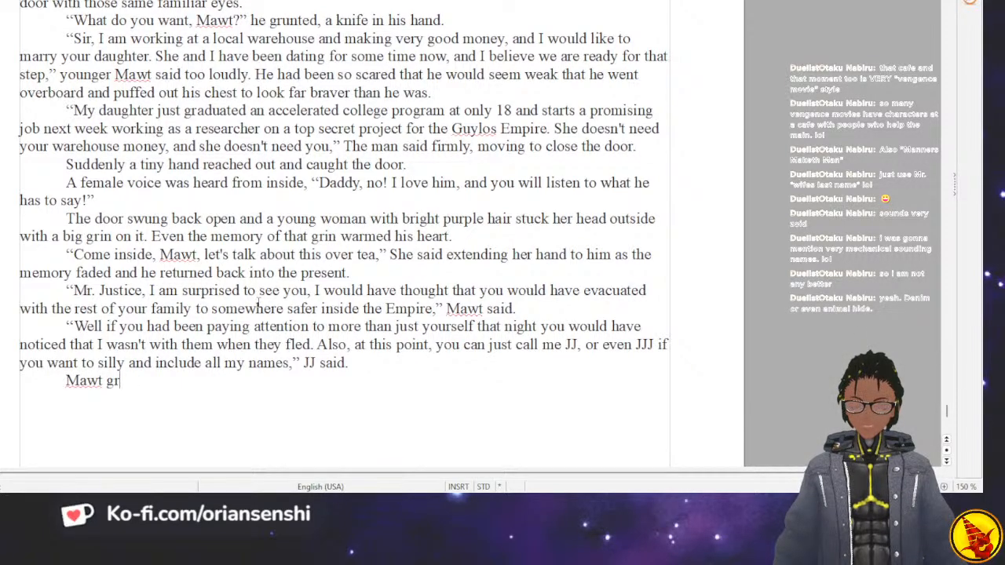
pyautogui.write('nod')
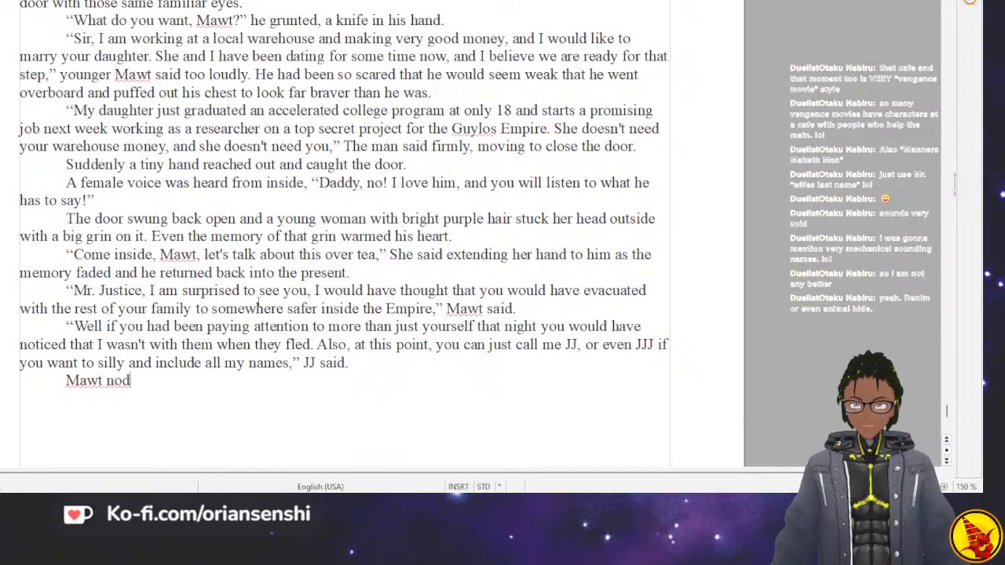
pyautogui.write('ded, taking')
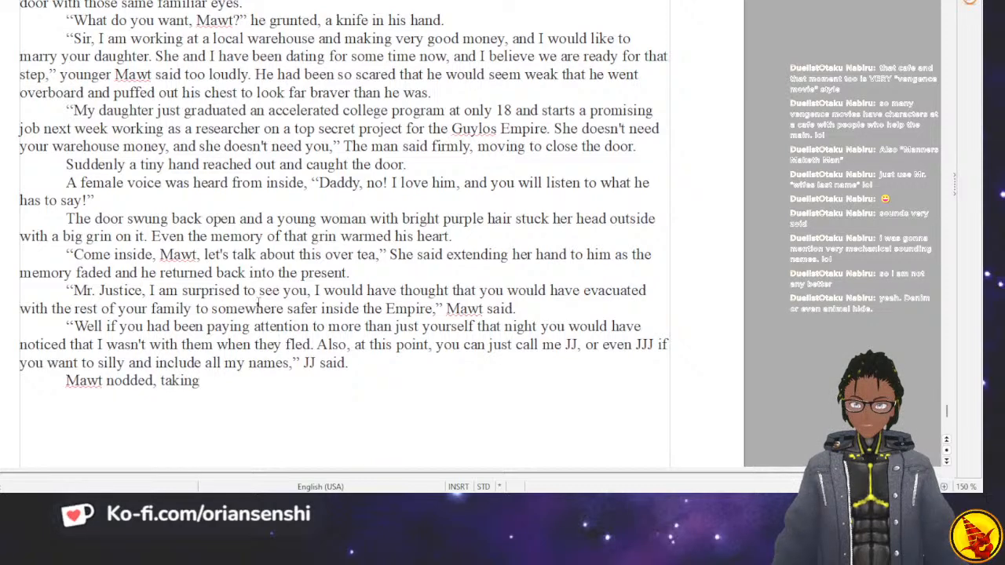
pyautogui.press('BackSpace')
pyautogui.press('BackSpace')
pyautogui.press('BackSpace')
pyautogui.press('BackSpace')
pyautogui.press('BackSpace')
pyautogui.press('BackSpace')
pyautogui.press('BackSpace')
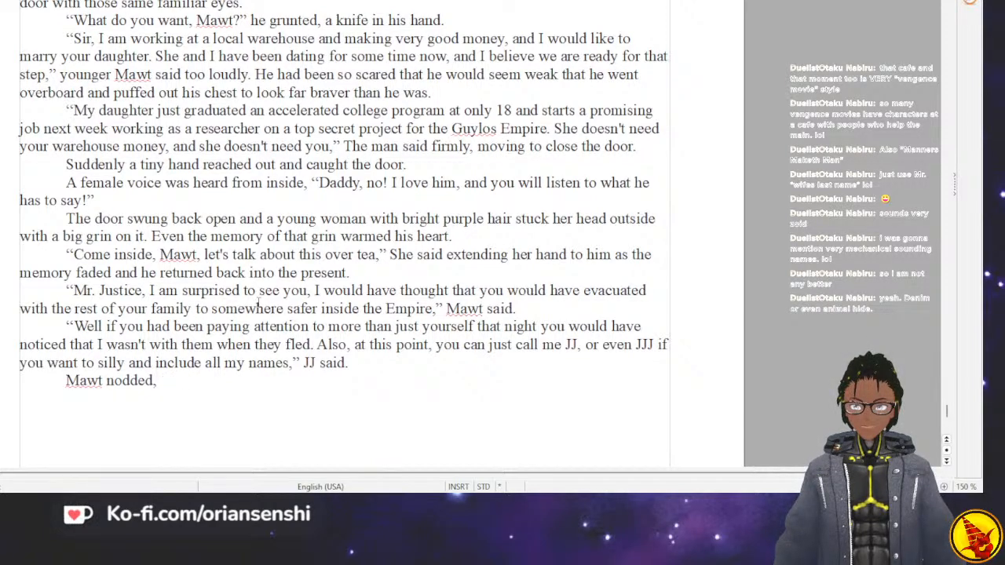
pyautogui.press('BackSpace')
# Continue the sentence after "Mawt nodded" with "and started looking around to see if there was anyone else here,".
pyautogui.write('and started l')
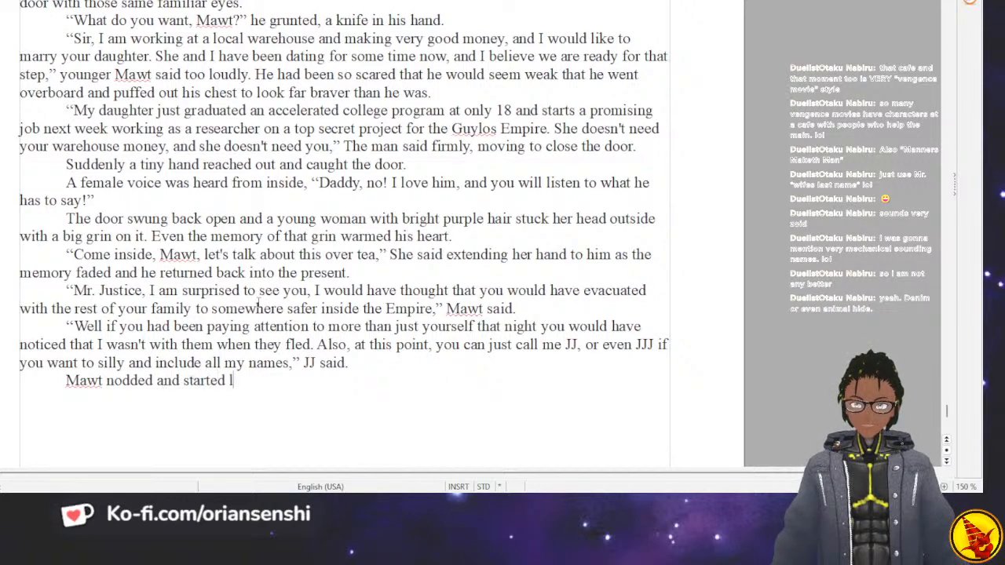
pyautogui.write('ooking around to see ')
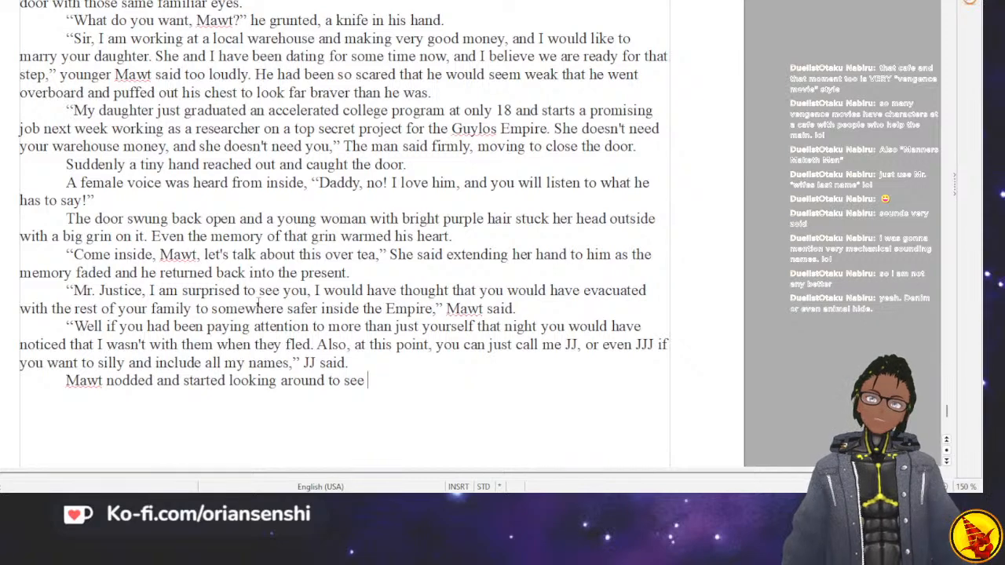
pyautogui.write('if there')
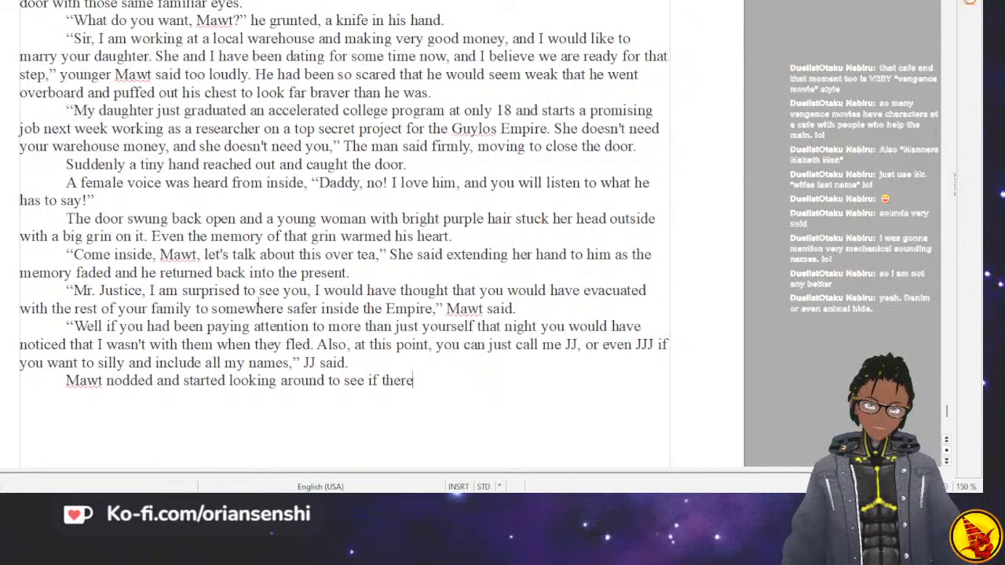
pyautogui.write(' was an')
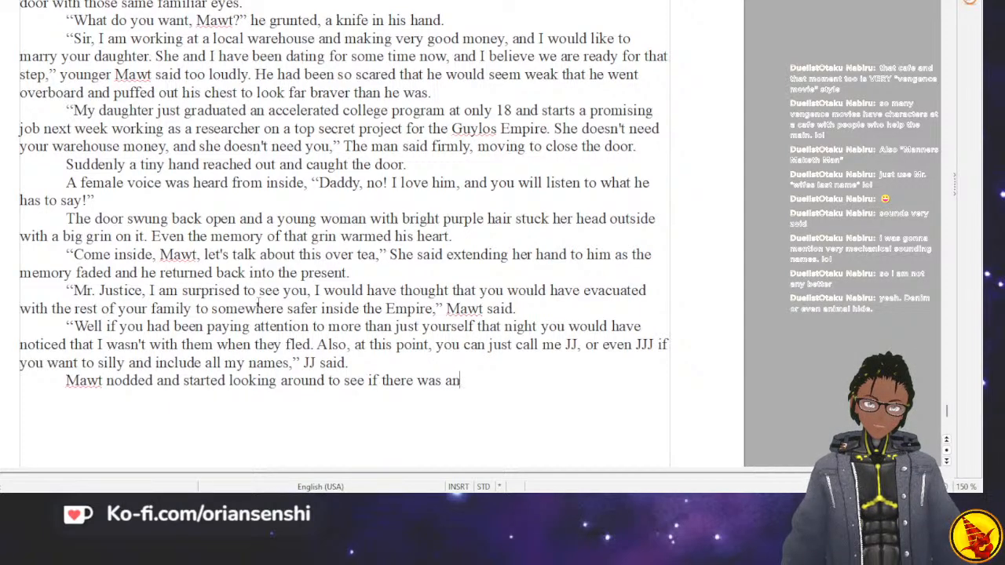
pyautogui.write('yone else')
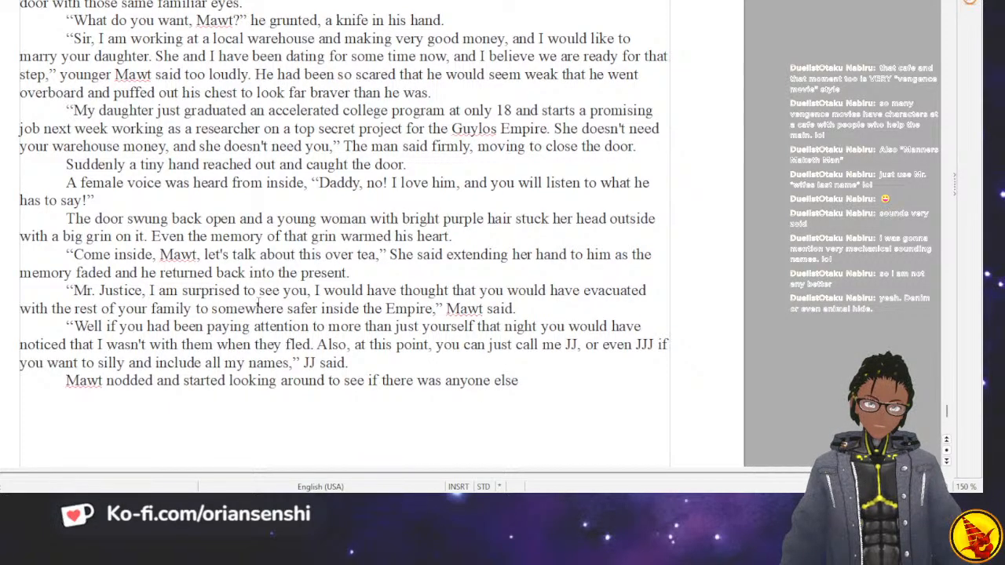
pyautogui.write(' here.')
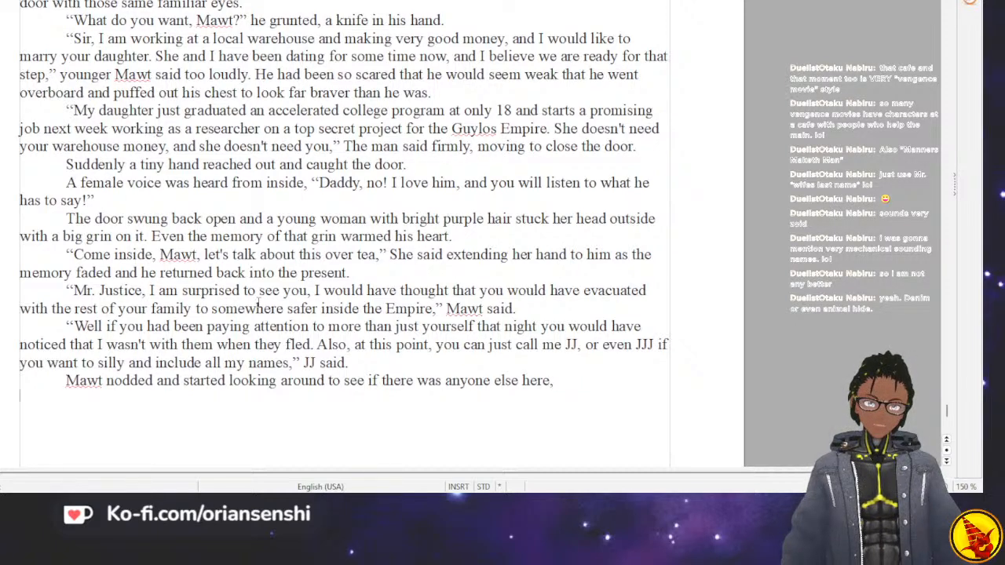
pyautogui.write('“Are you alone?”')
# End the paragraph with the quoted question "Are you alone?" and begin a new indented paragraph.
pyautogui.press('Return')
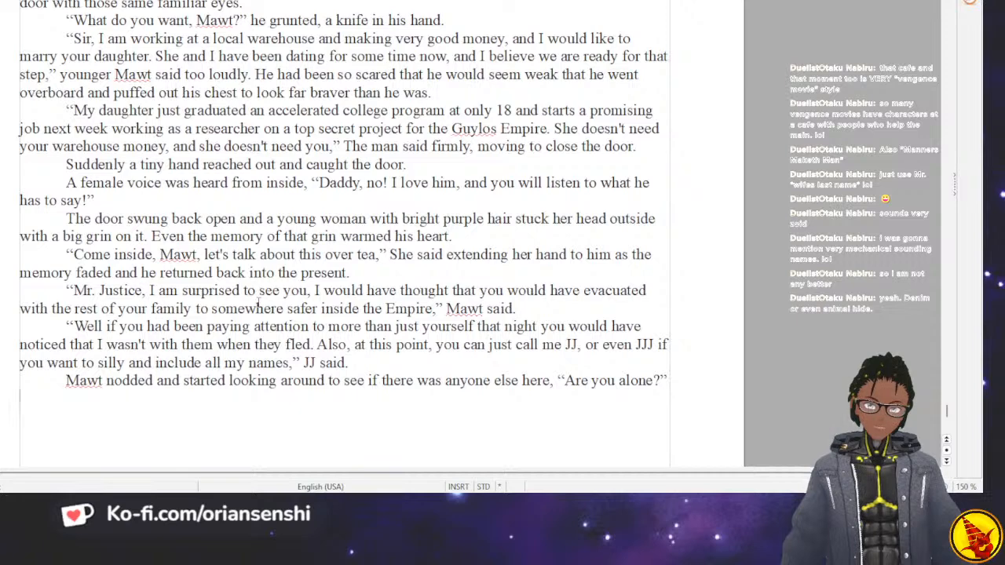
pyautogui.press('Tab')
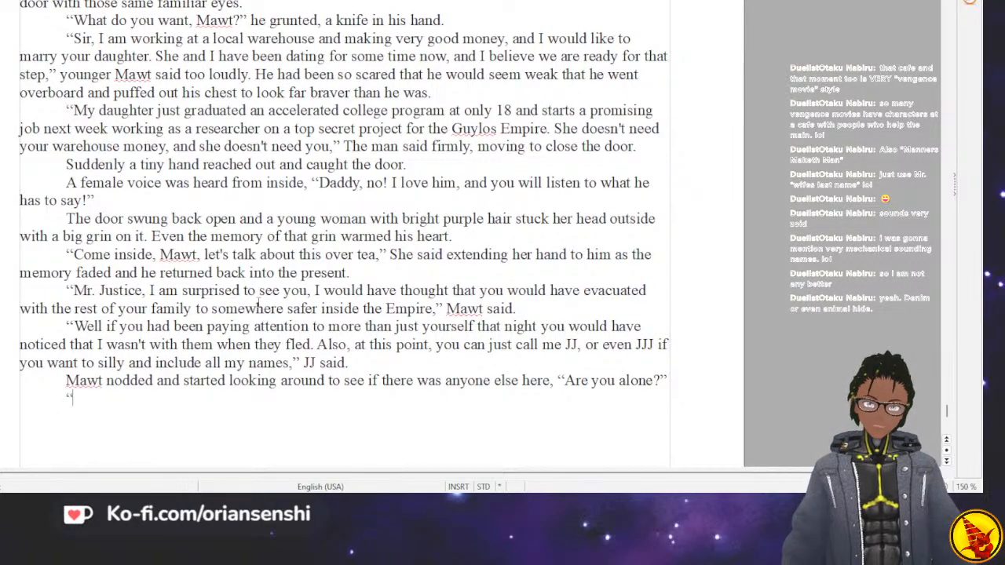
pyautogui.write('What')
pyautogui.press('BackSpace')
pyautogui.press('BackSpace')
pyautogui.press('BackSpace')
pyautogui.press('BackSpace')
pyautogui.write('Son,')
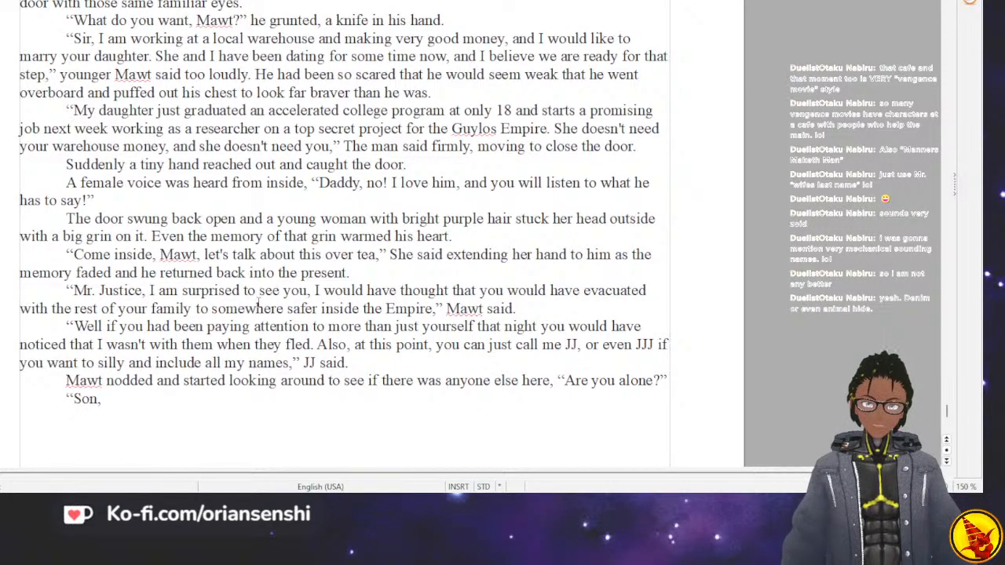
pyautogui.press('BackSpace')
pyautogui.press('BackSpace')
pyautogui.press('BackSpace')
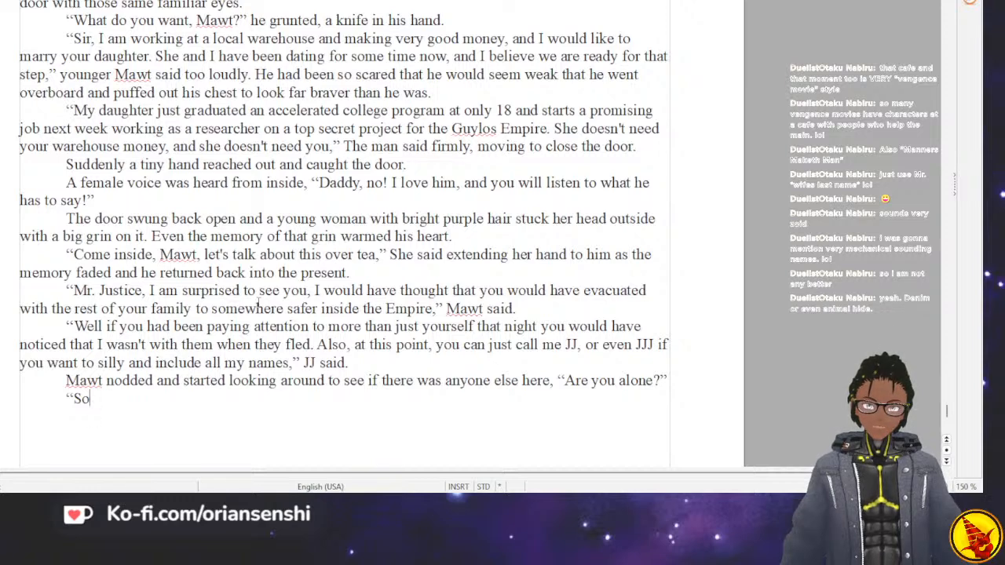
pyautogui.press('BackSpace')
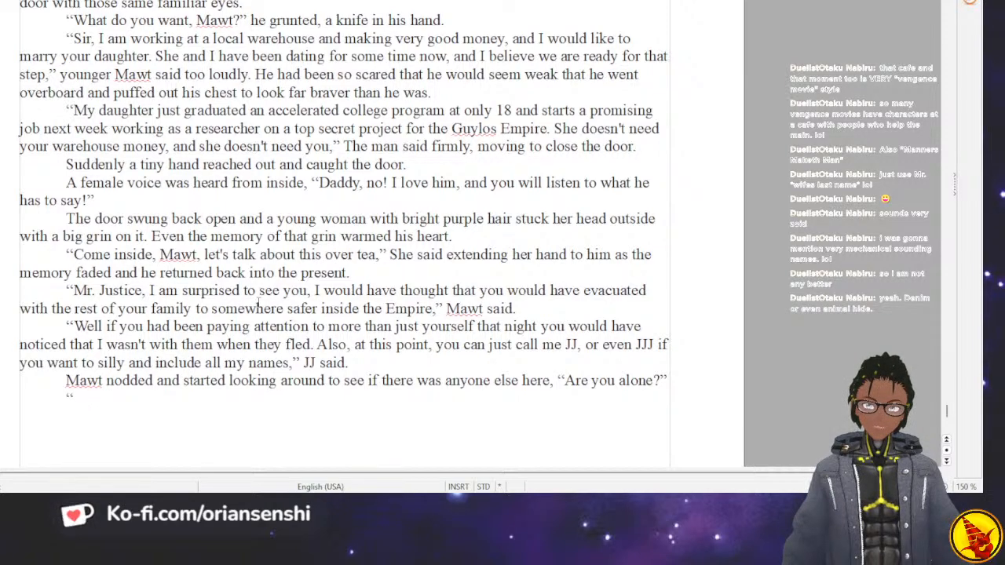
# Open JJ's quoted answer in the new paragraph with "Son, or rather, young man,".
pyautogui.write('SOn')
pyautogui.press('BackSpace')
pyautogui.press('BackSpace')
pyautogui.write('on')
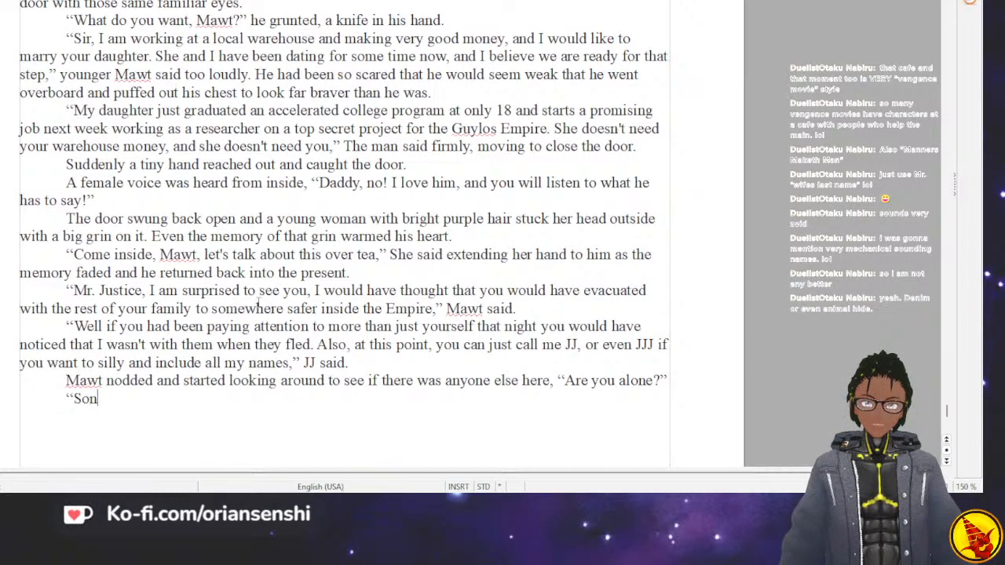
pyautogui.write(', or rather, ')
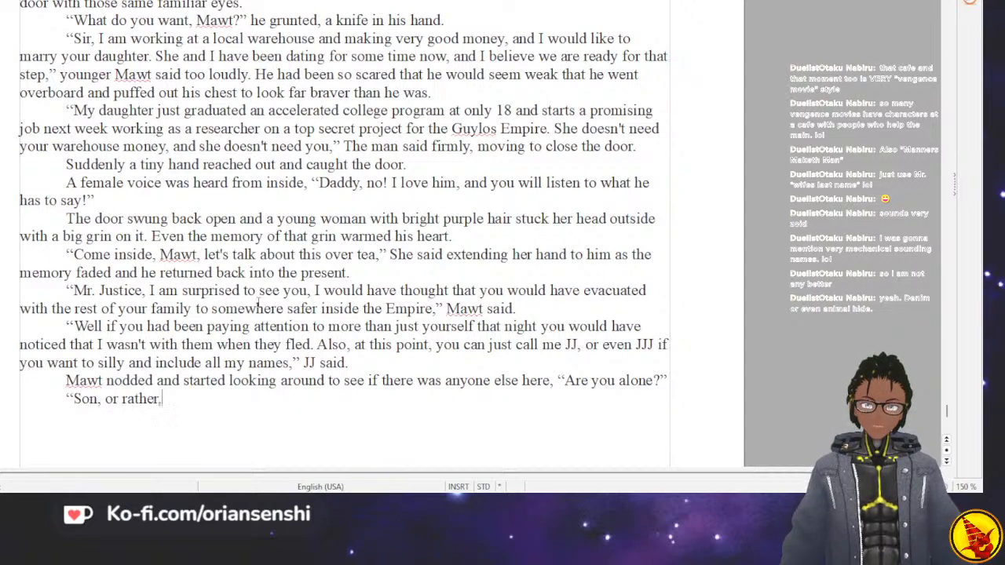
pyautogui.write('young ')
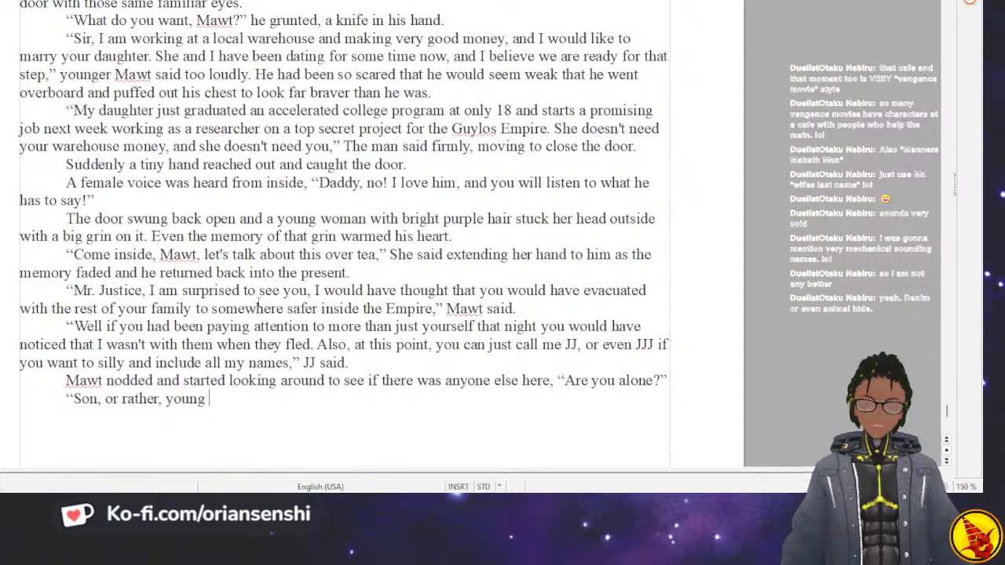
pyautogui.write('man,')
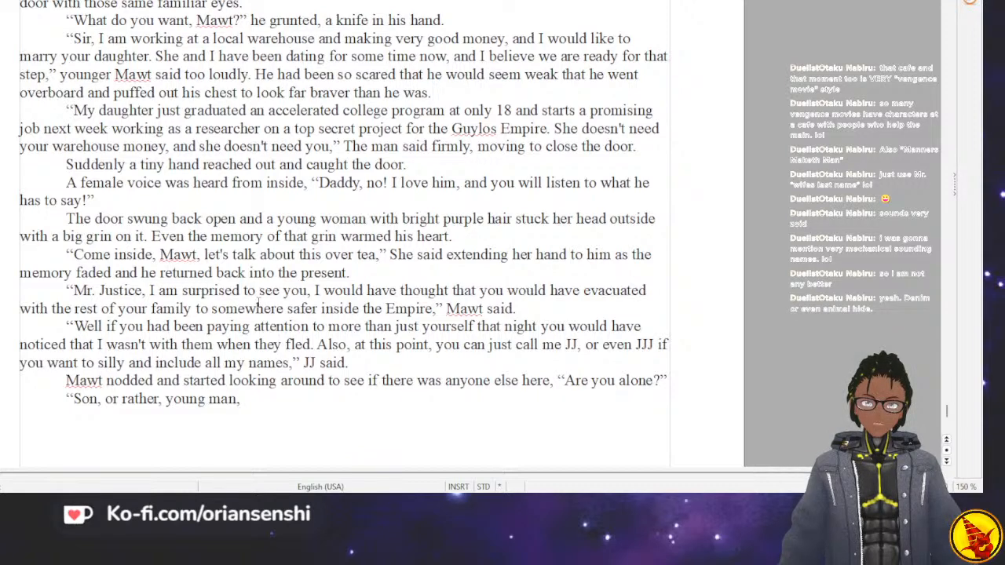
pyautogui.write(' when')
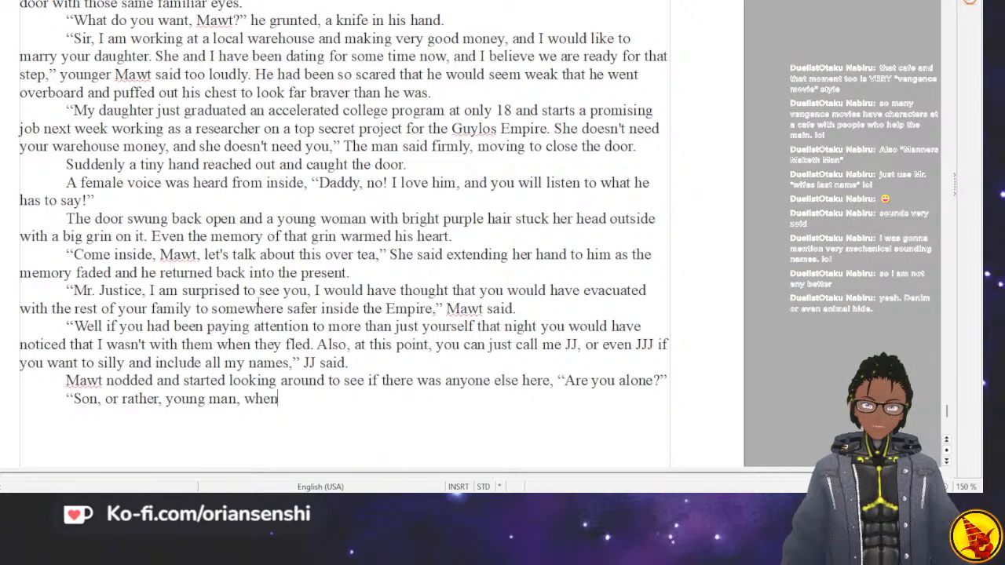
pyautogui.write(' you are ')
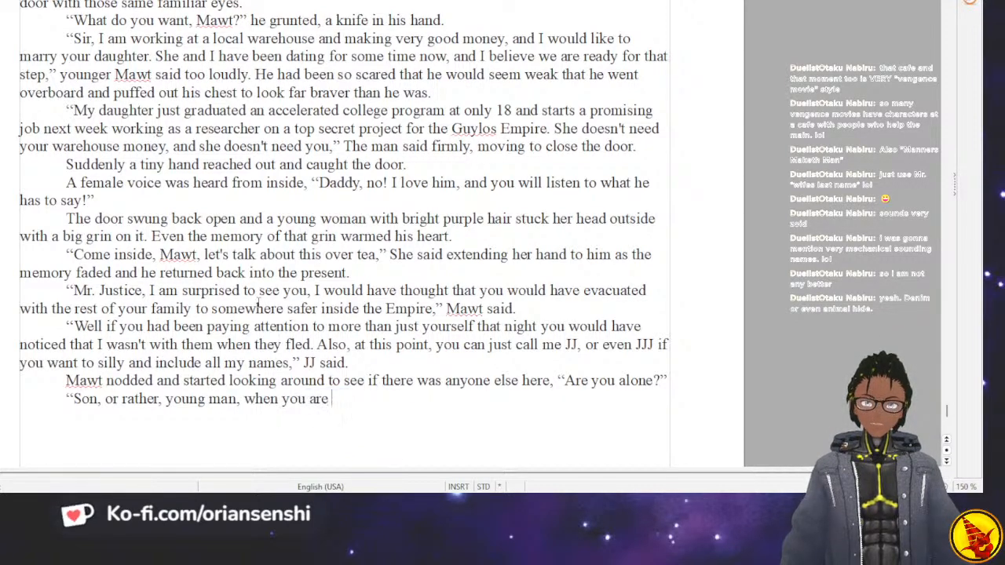
pyautogui.write('nn nature, you a')
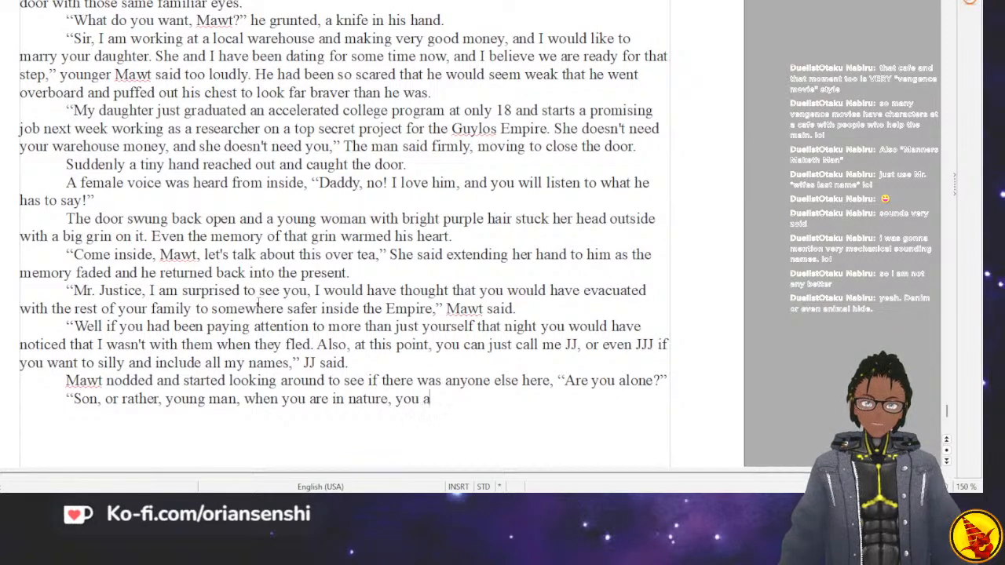
pyautogui.write('re never al')
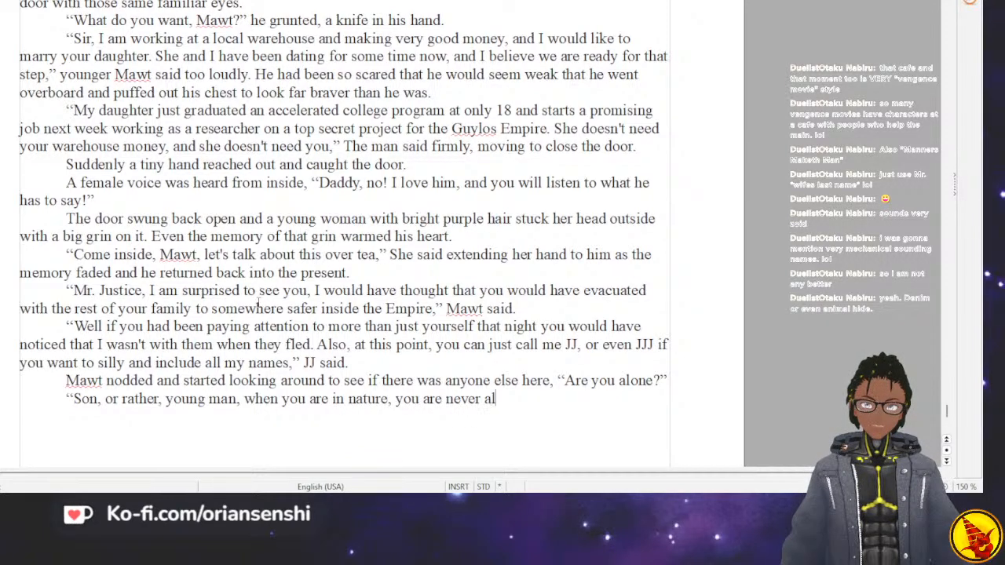
pyautogui.write('one,"')
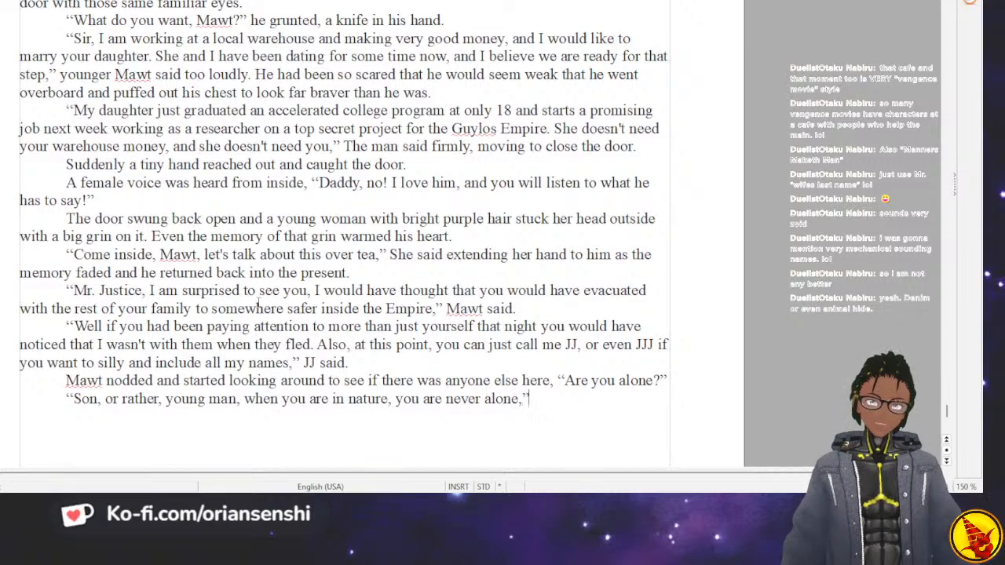
pyautogui.write(' JJ said.')
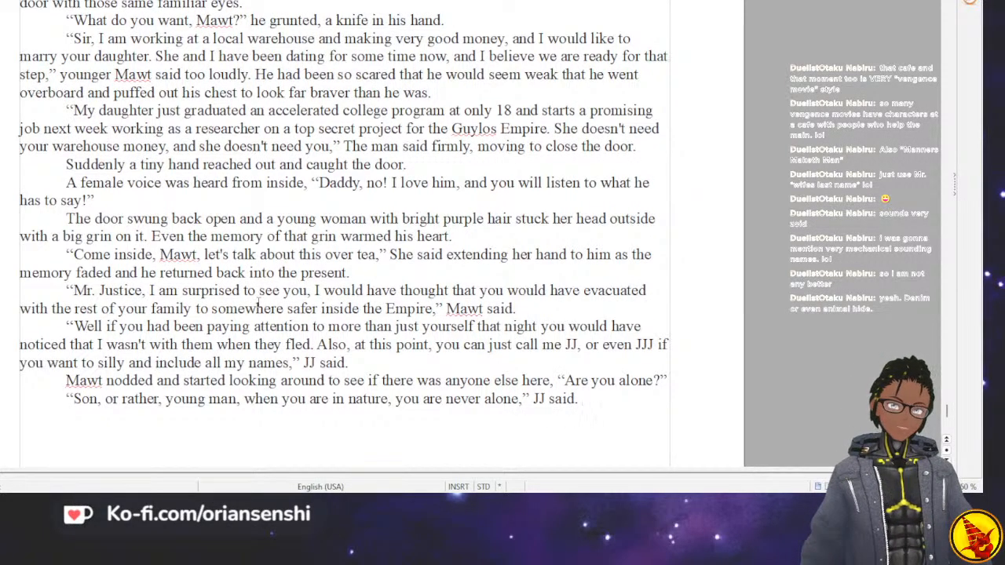
# Start a new paragraph with "Mawt let out an exasperated sigh at that".
pyautogui.press('Return')
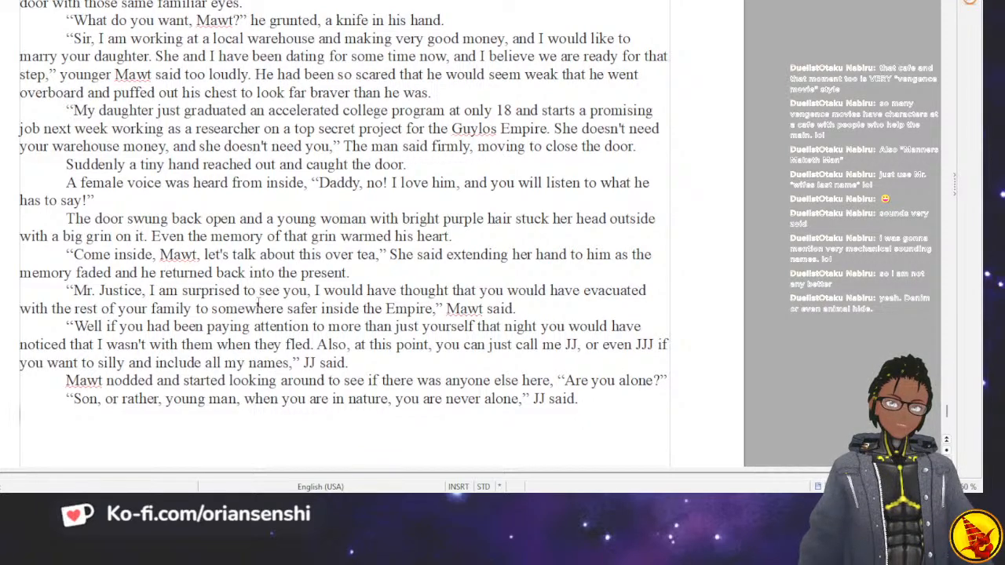
pyautogui.write('M')
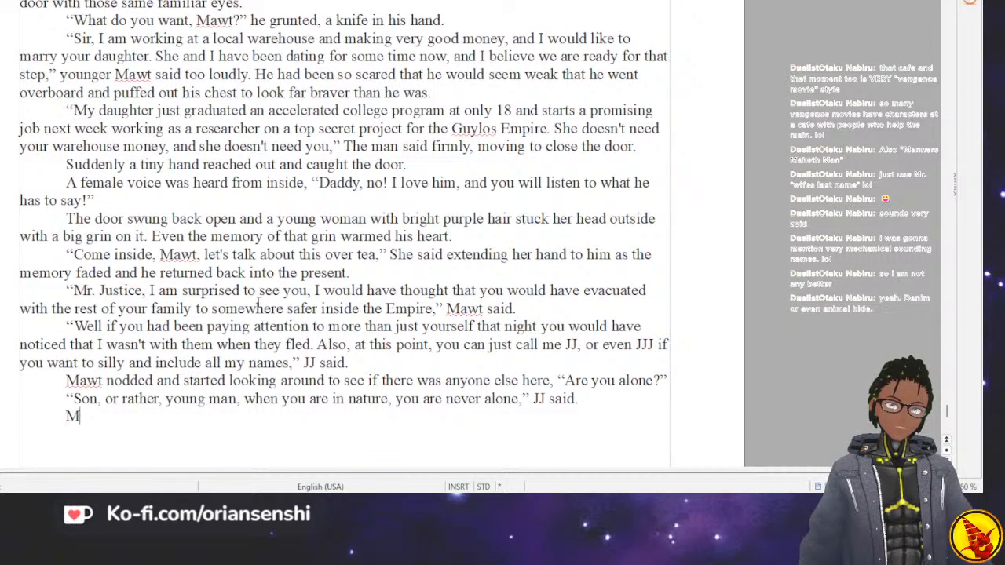
pyautogui.write('awt let out')
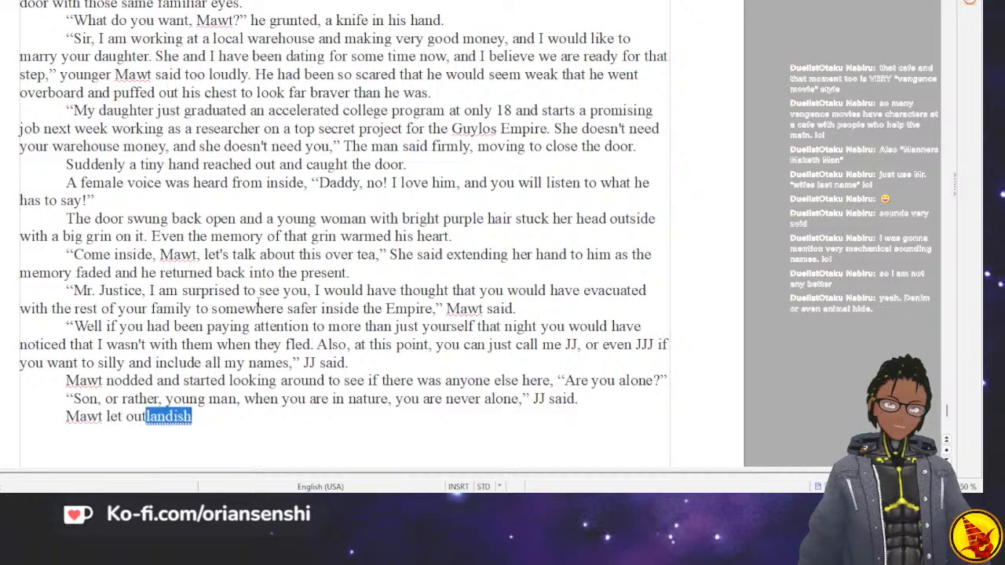
pyautogui.write(' an ex')
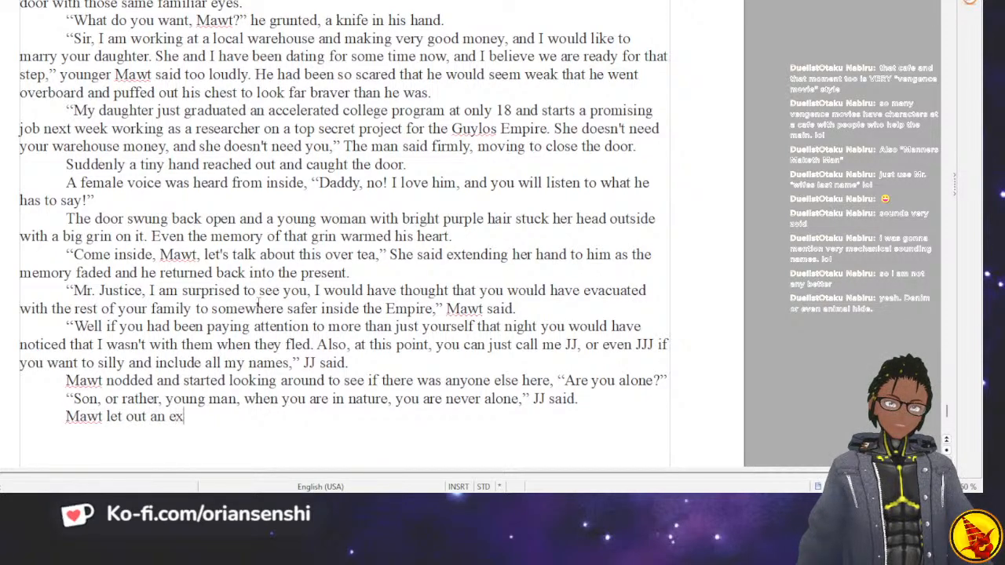
pyautogui.write('aspe')
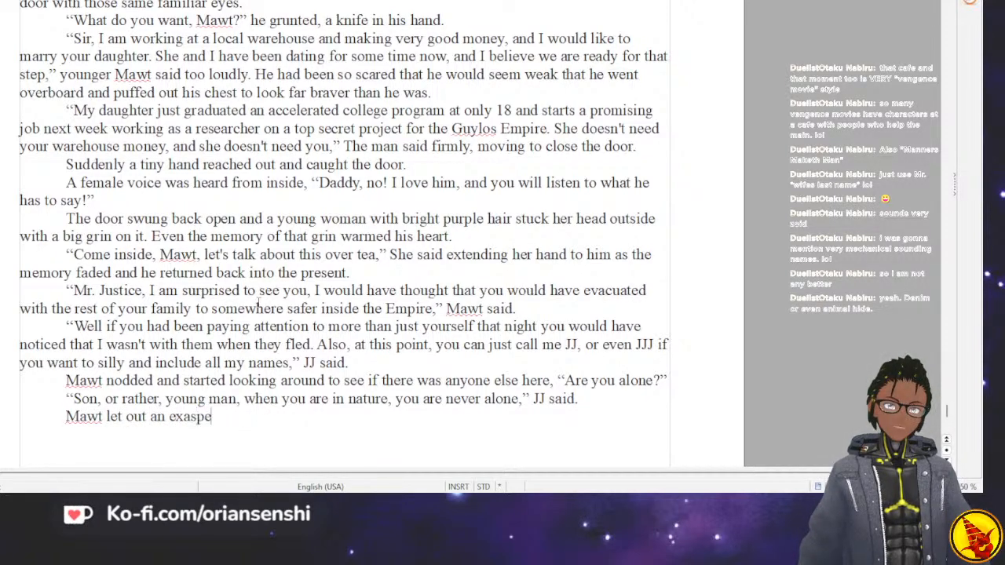
pyautogui.write('rated sigh')
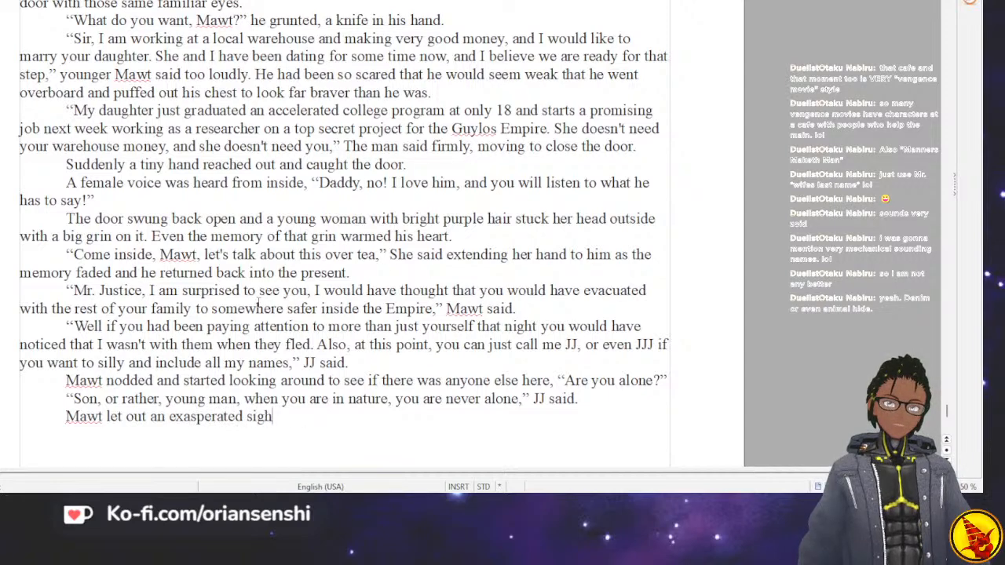
pyautogui.write(' at that')
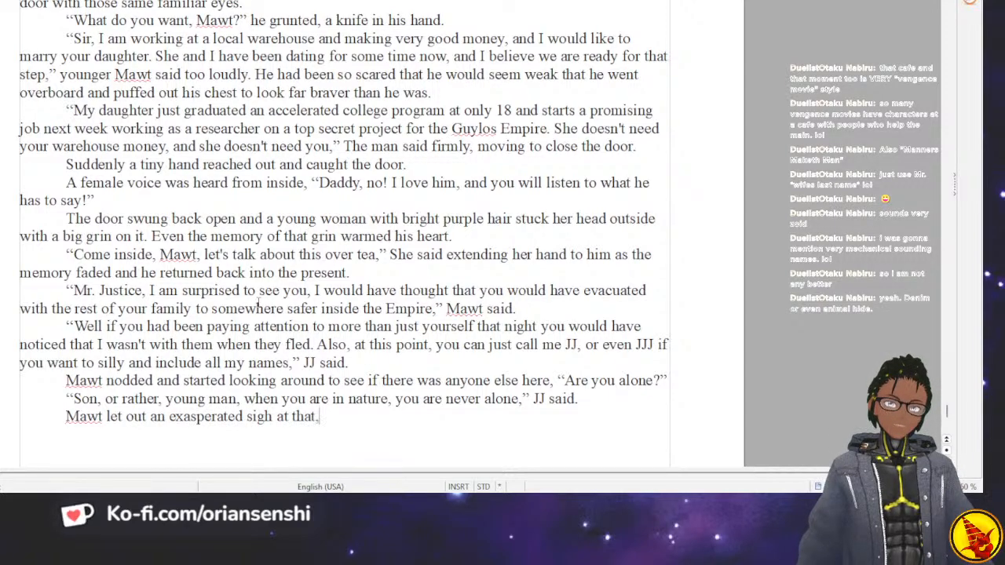
pyautogui.write(', "That\'s not wh')
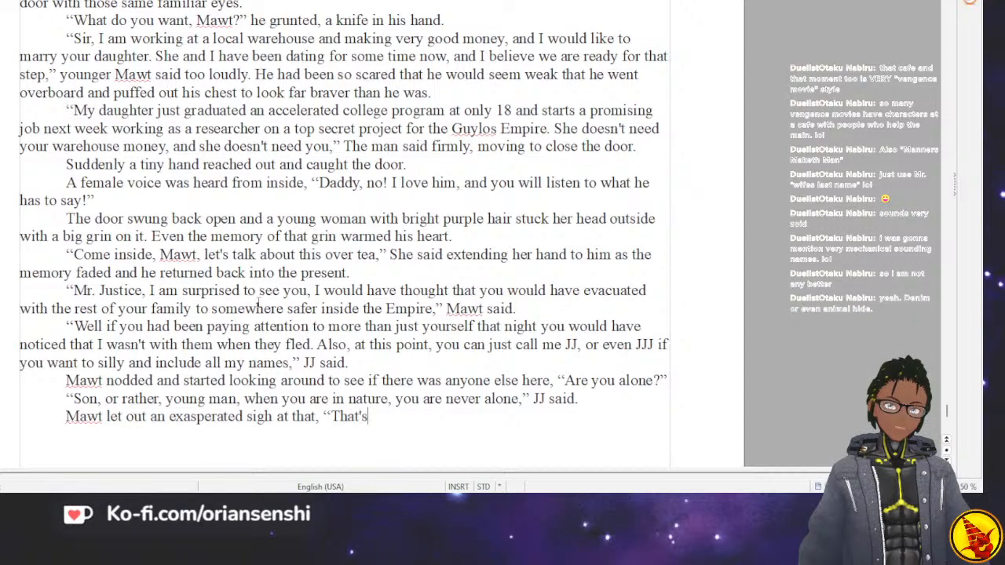
pyautogui.write('at I mean.')
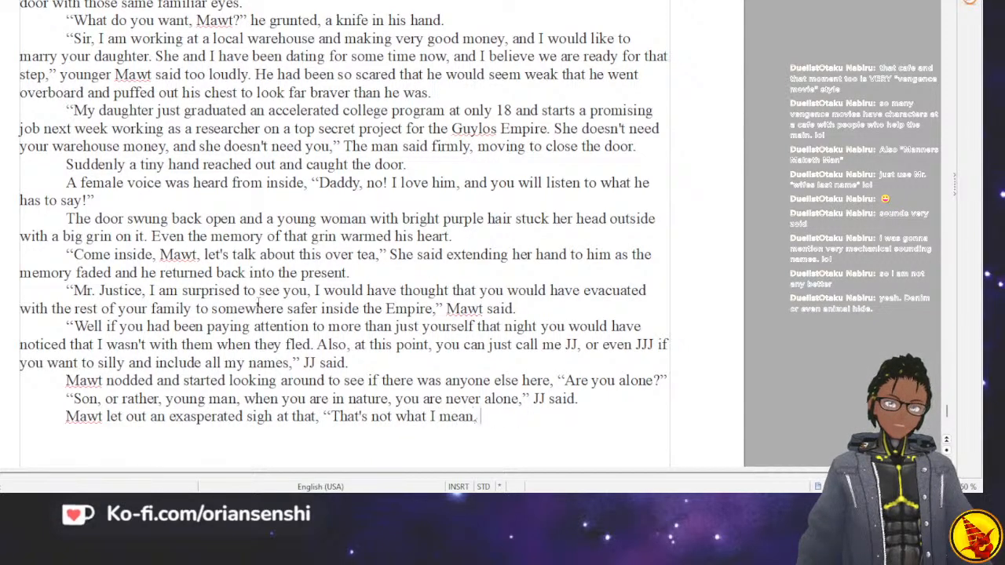
# Finish the sentence about Mawt's exasperated sigh with a comma and the quoted reply "That's not what I meant, and you know it.".
pyautogui.press('BackSpace')
pyautogui.write('t, and')
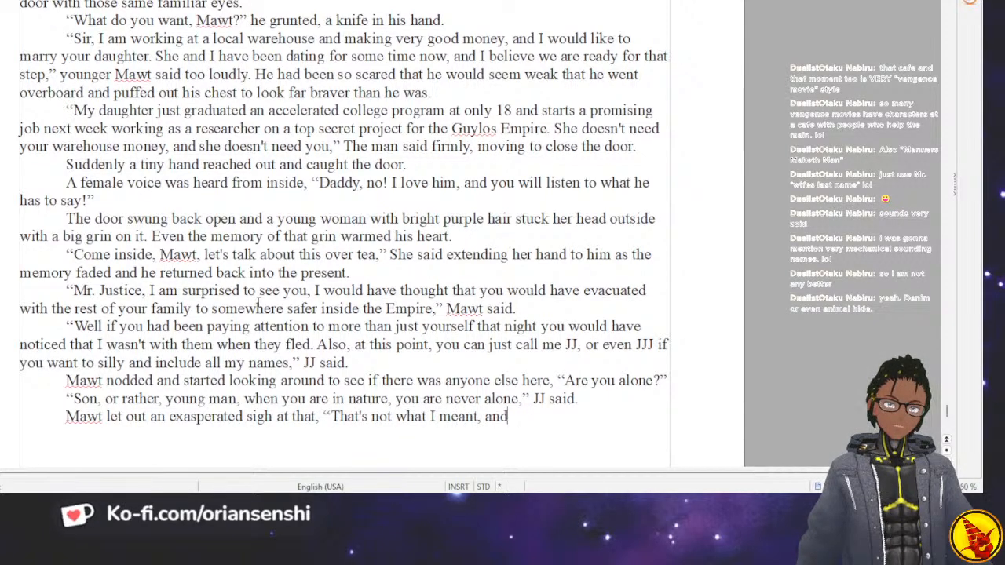
pyautogui.write(' you know it.”')
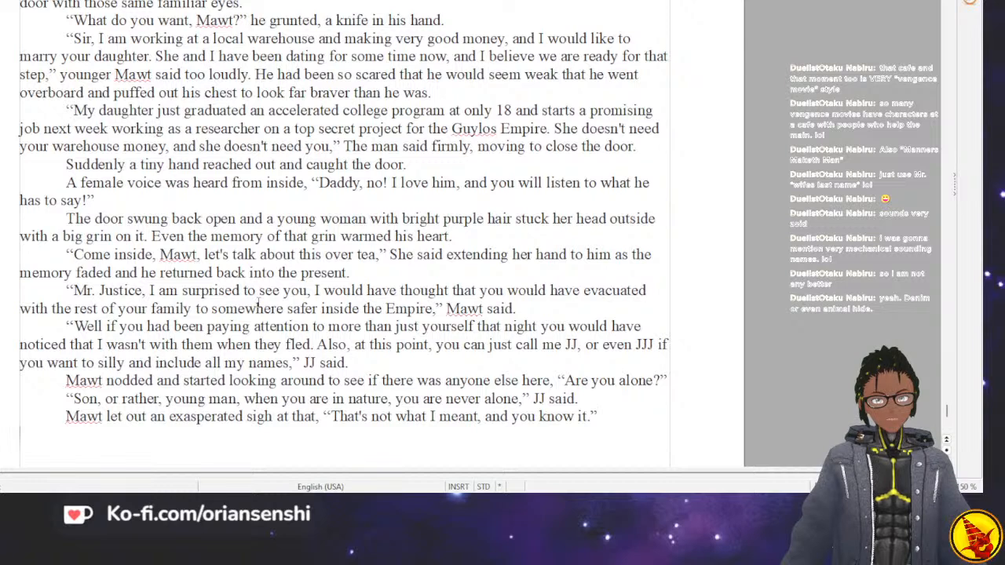
# Begin a new paragraph for JJ's spoken reply, opening the quotation with "Fine,".
pyautogui.press('Return')
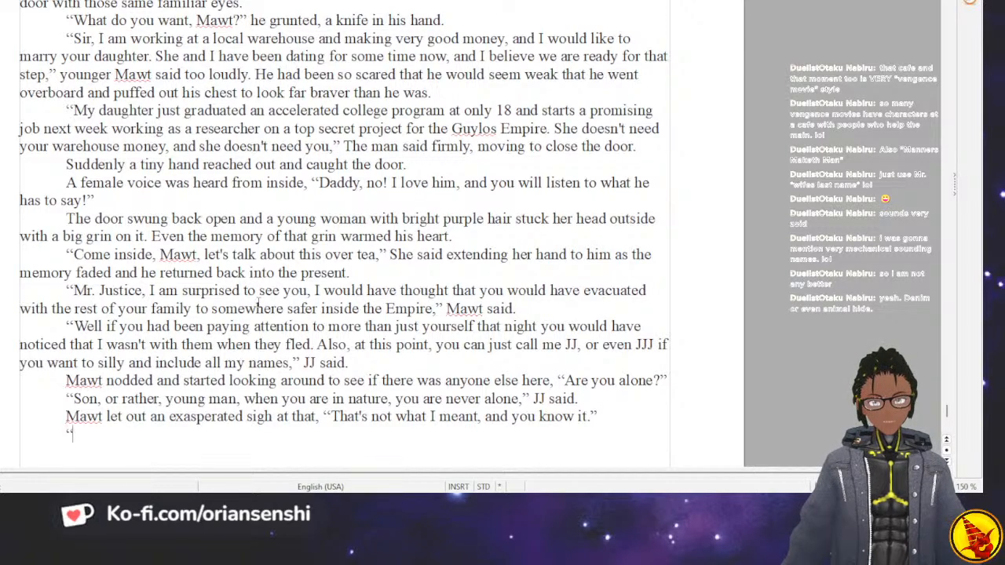
pyautogui.write('"NO')
pyautogui.press('BackSpace')
pyautogui.press('BackSpace')
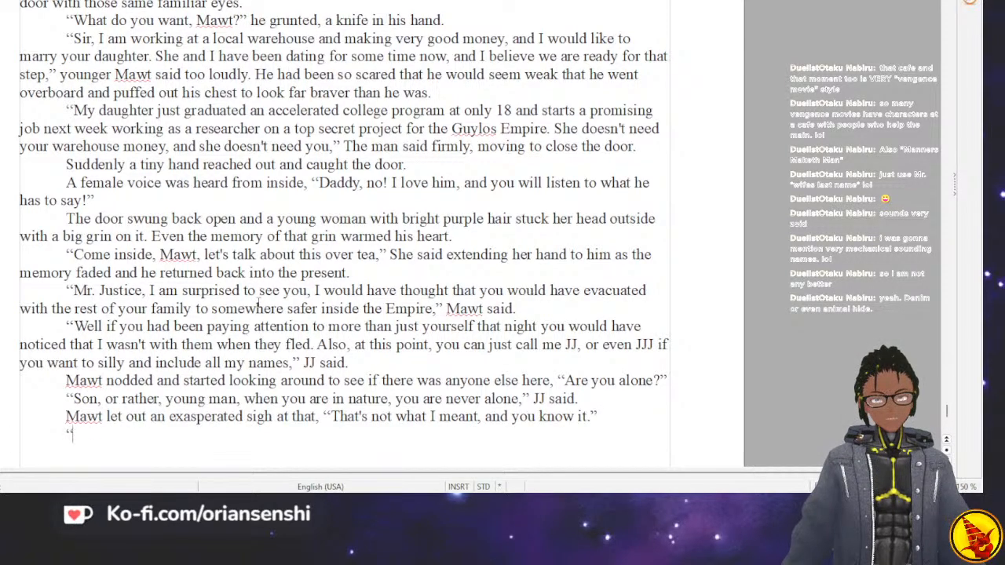
pyautogui.write('Fine, i')
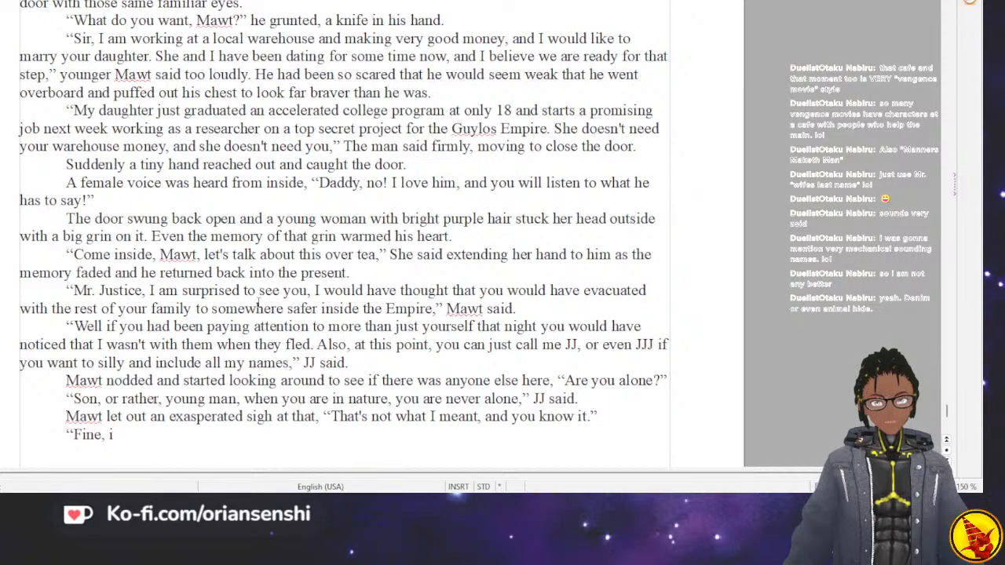
# Continue JJ's reply with "I didn't bring anyone with me".
pyautogui.write('am')
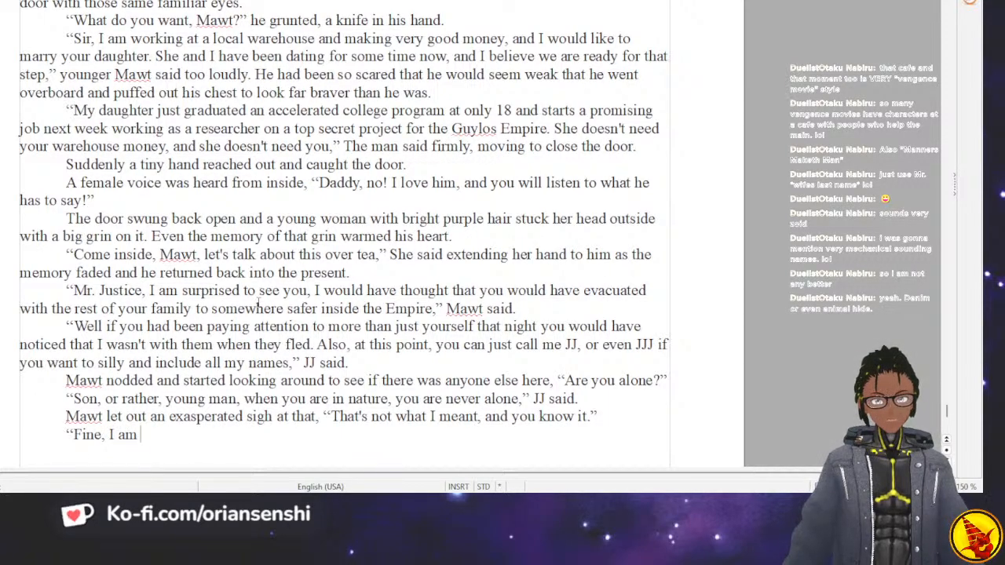
pyautogui.press('BackSpace')
pyautogui.press('BackSpace')
pyautogui.press('BackSpace')
pyautogui.write("didn';t")
pyautogui.press('BackSpace')
pyautogui.press('BackSpace')
pyautogui.press('BackSpace')
pyautogui.write('t pro')
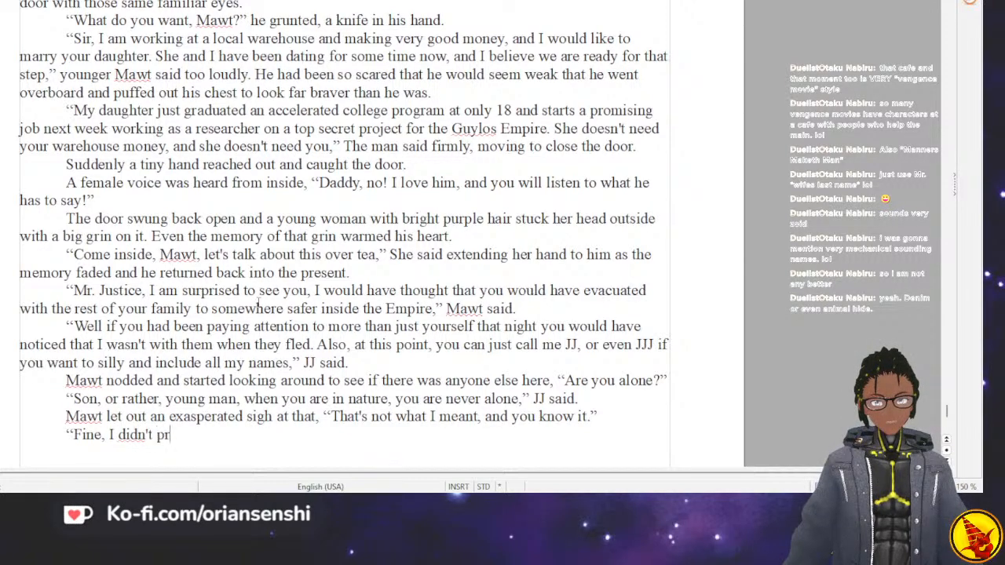
pyautogui.press('BackSpace')
pyautogui.press('BackSpace')
pyautogui.press('BackSpace')
pyautogui.write('bring')
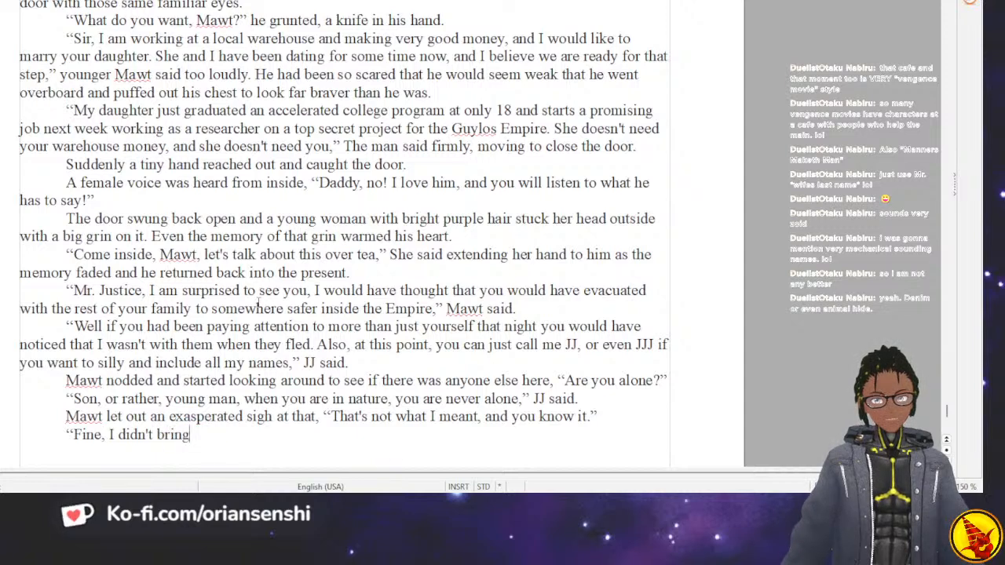
pyautogui.write(' anyone with me')
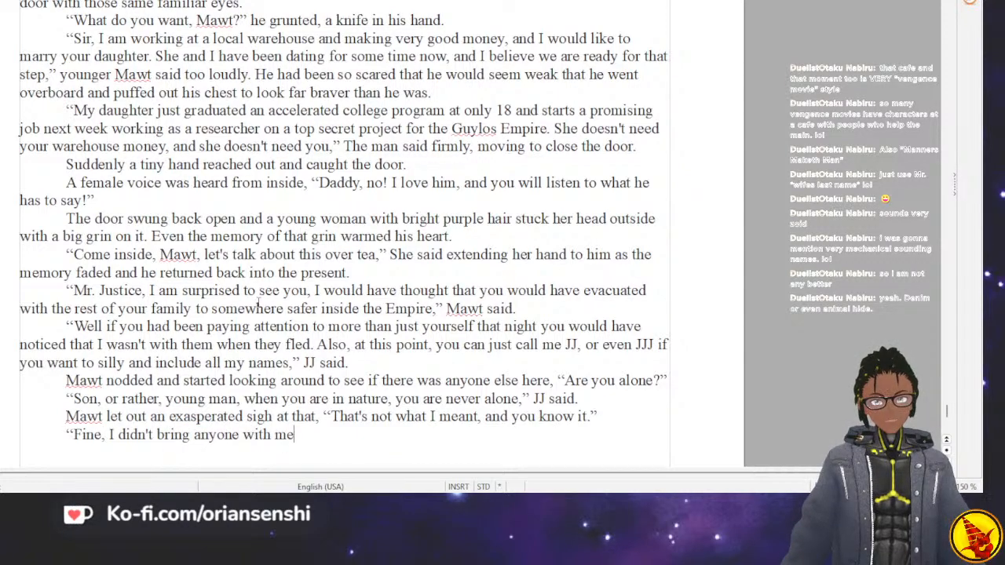
pyautogui.write('. Thou')
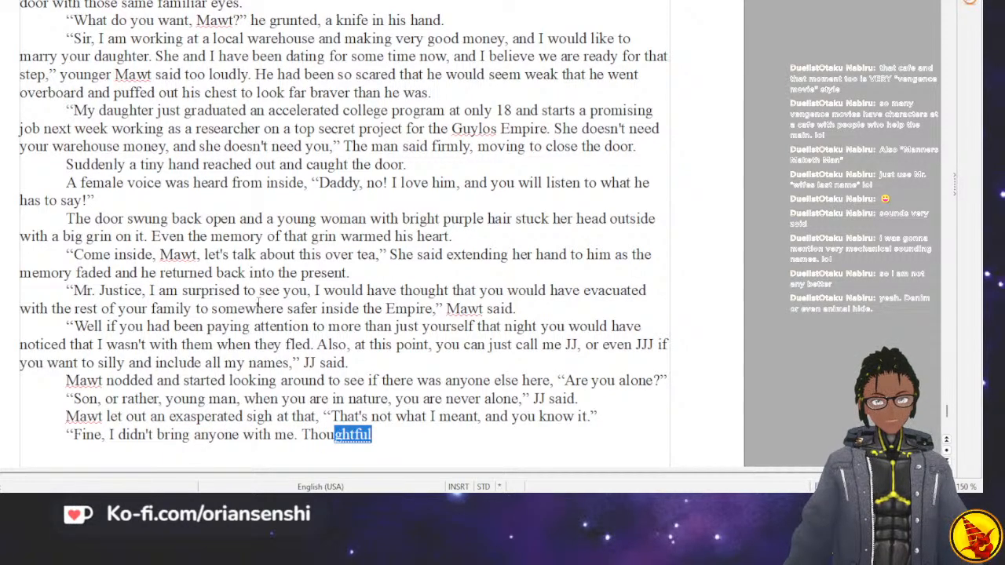
# Extend JJ's sentence with "and I have no intention of selling you out to the authorities.".
pyautogui.press('BackSpace')
pyautogui.press('BackSpace')
pyautogui.press('BackSpace')
pyautogui.write('and I ha')
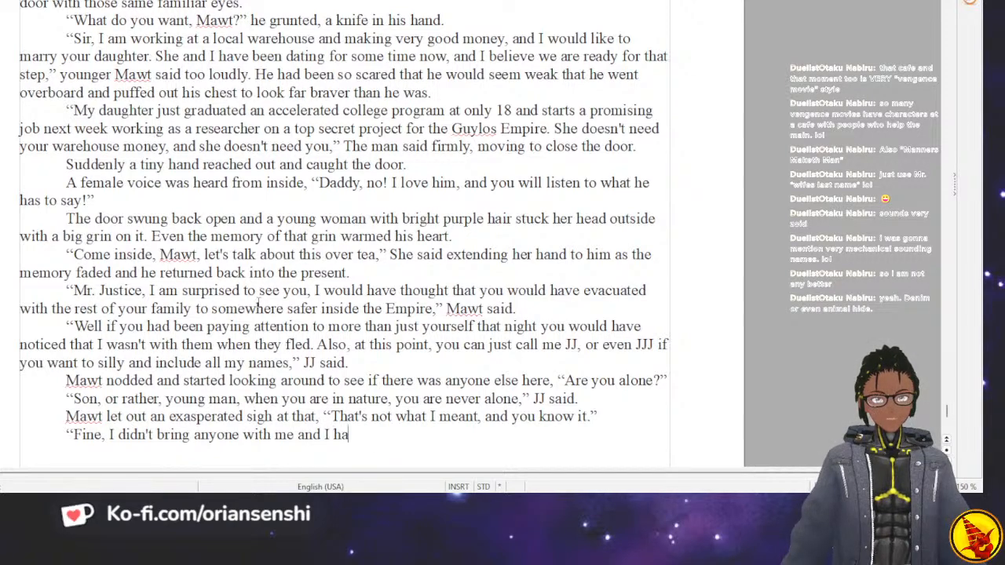
pyautogui.write('ve no intentio')
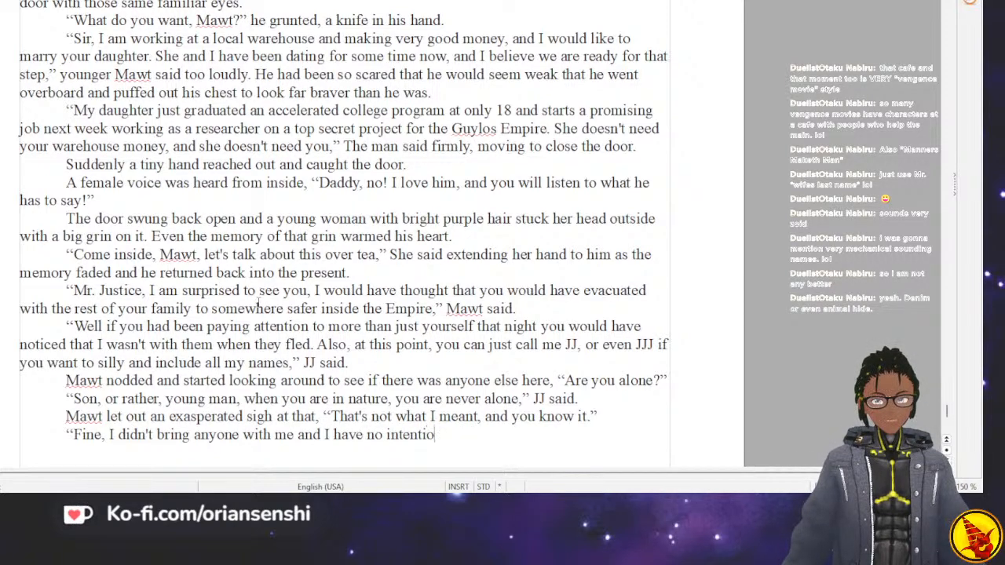
pyautogui.write('n of selling ')
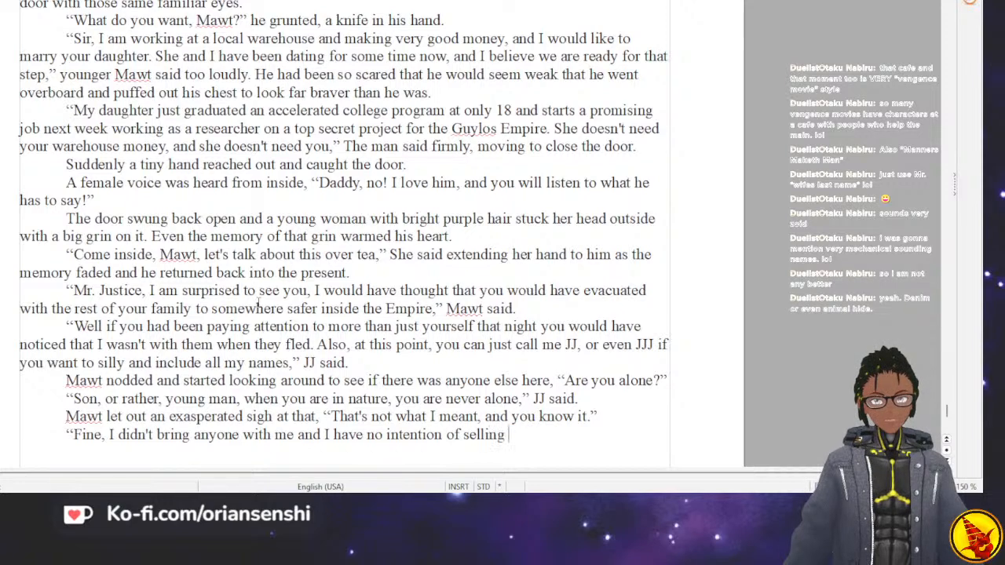
pyautogui.write('you out to the')
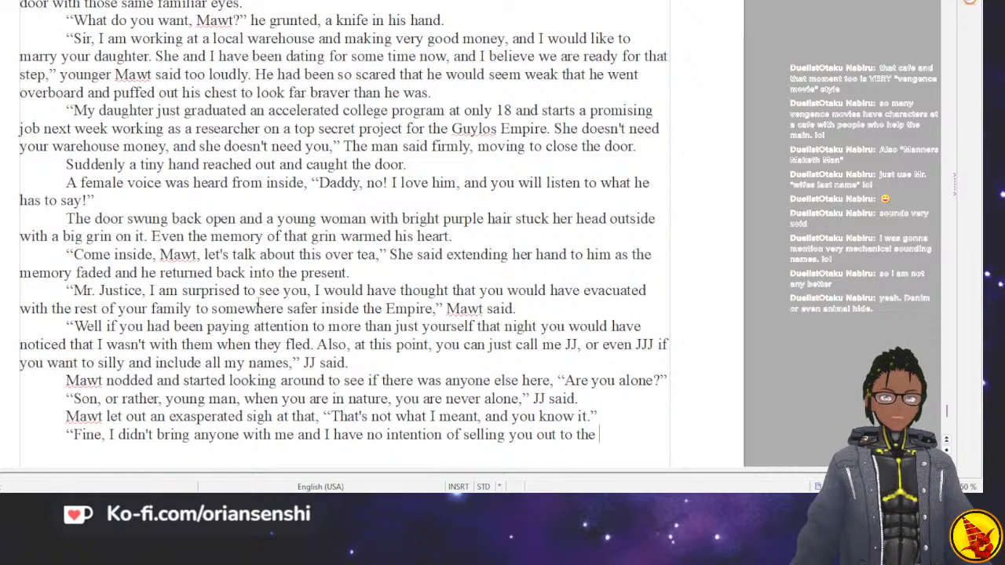
pyautogui.write('authorities.')
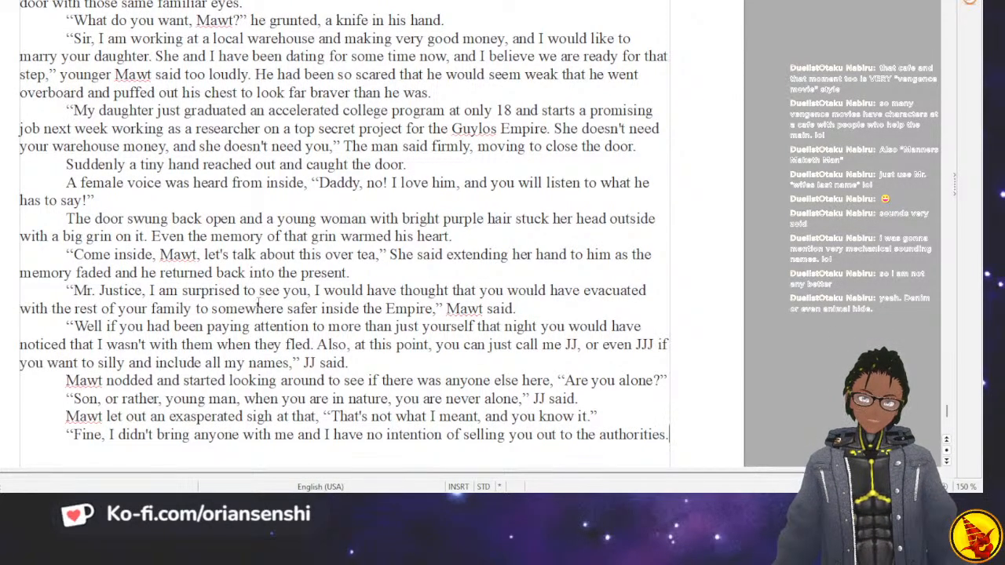
# Add the question "Is that better?" to JJ's reply and begin the following one with "Are you finally going to".
pyautogui.press('Return')
pyautogui.write('T')
pyautogui.press('BackSpace')
pyautogui.write('Is th')
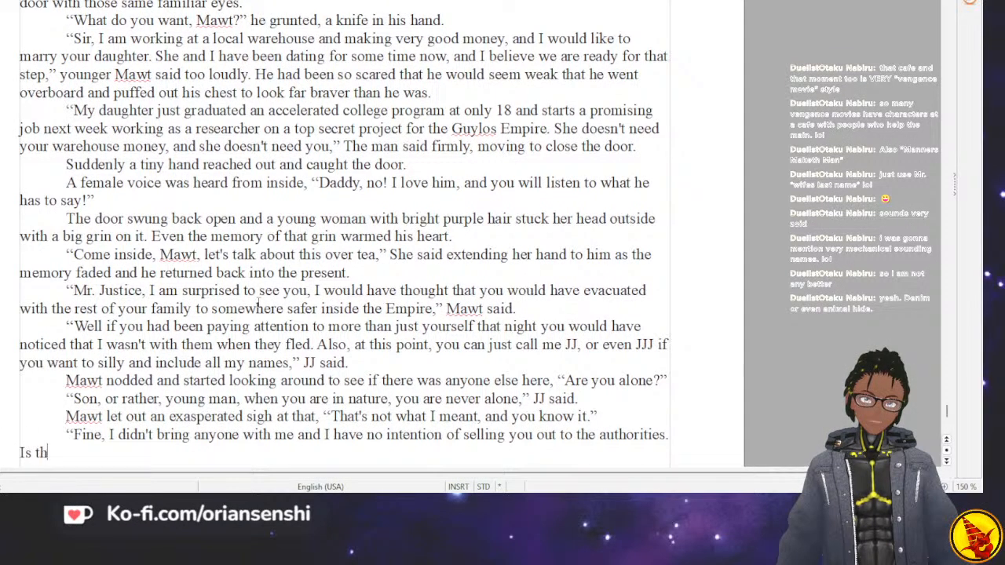
pyautogui.write('at better? ')
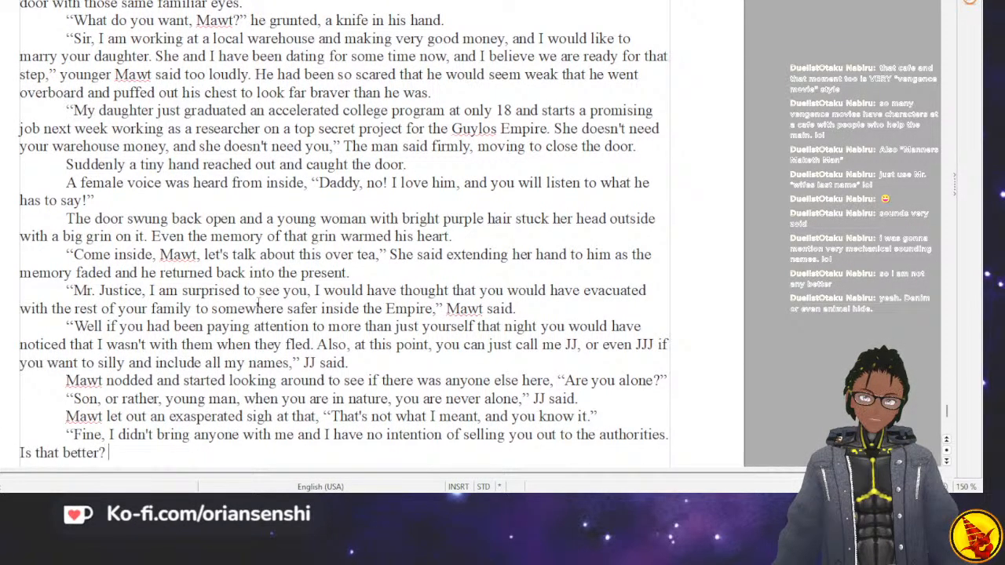
pyautogui.write('Are yo')
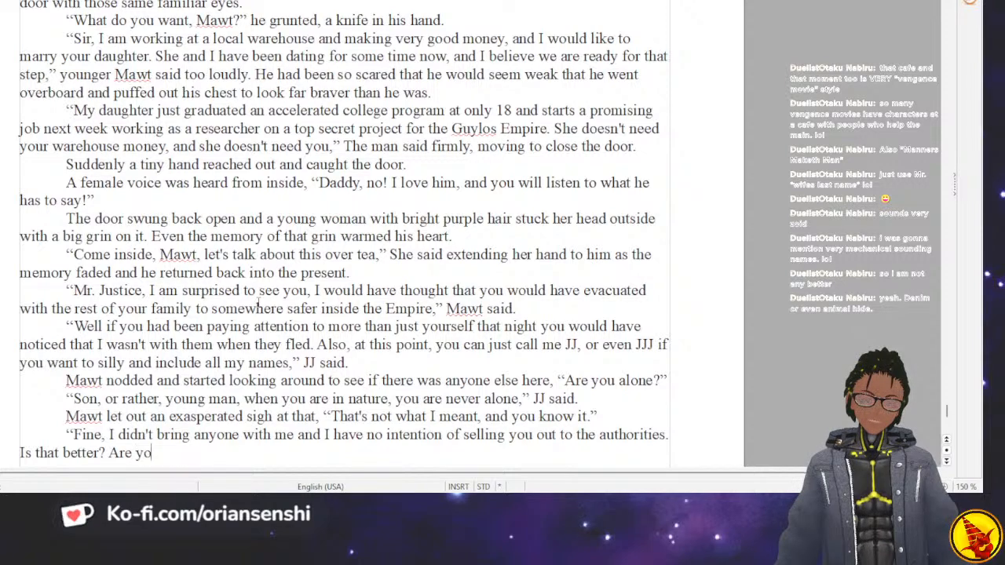
pyautogui.write('u finally going to get')
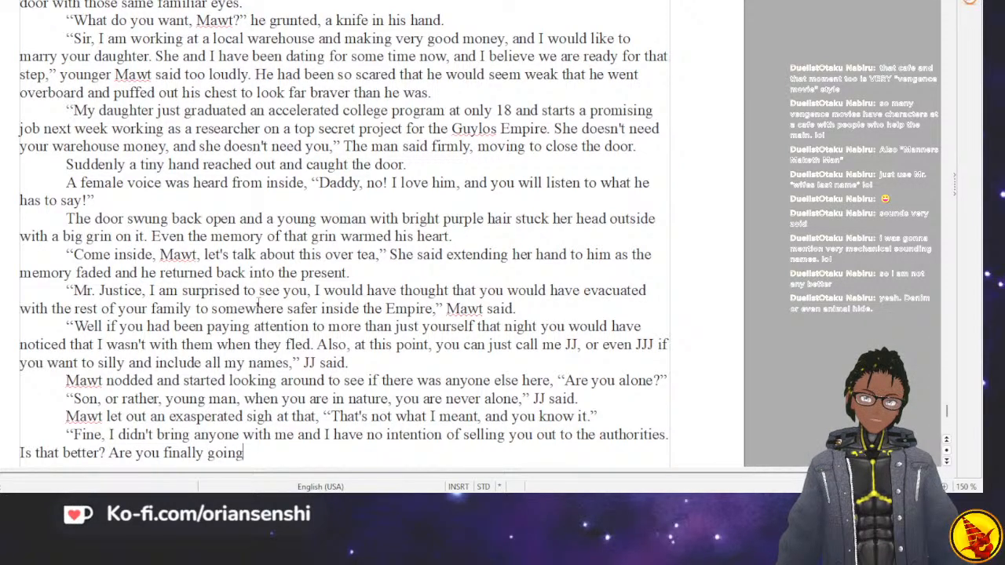
# Complete JJ's second question with "put that gun down, before you hurt yourself".
pyautogui.press('BackSpace')
pyautogui.press('BackSpace')
pyautogui.press('BackSpace')
pyautogui.write('put that gun d')
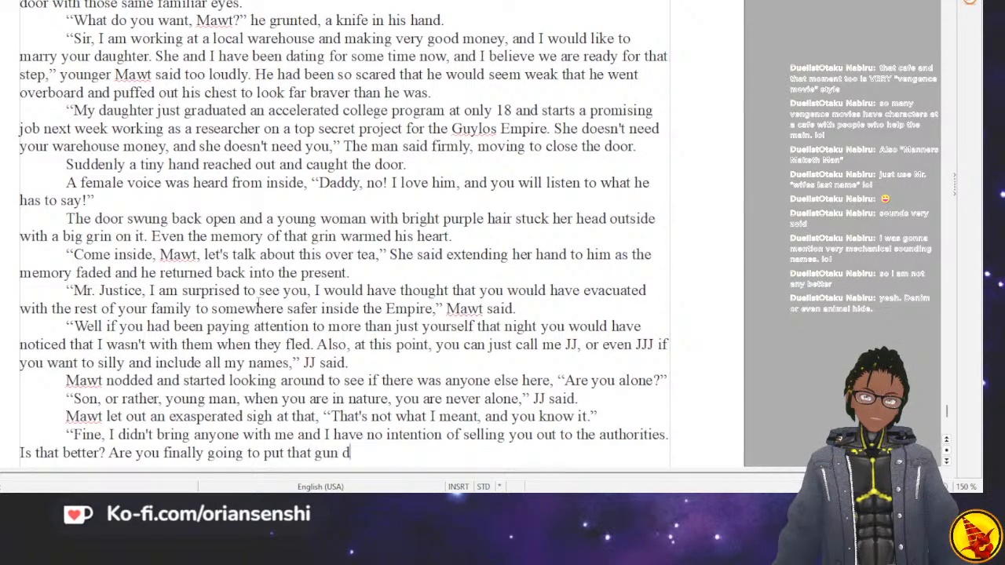
pyautogui.write('own before you h')
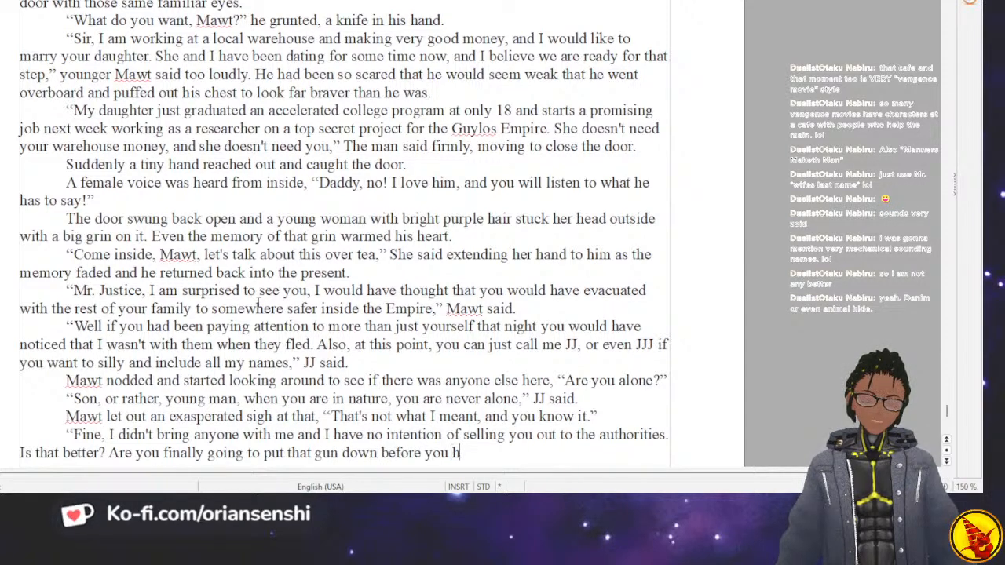
pyautogui.write('urt you')
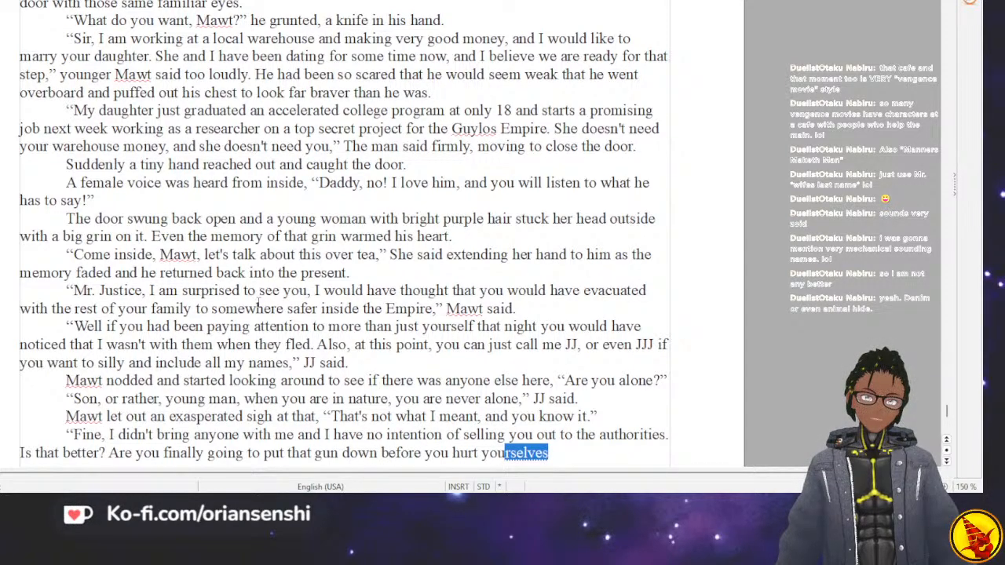
pyautogui.press('BackSpace')
pyautogui.press('BackSpace')
pyautogui.press('BackSpace')
pyautogui.press('BackSpace')
pyautogui.press('BackSpace')
pyautogui.press('BackSpace')
pyautogui.press('BackSpace')
pyautogui.press('BackSpace')
pyautogui.press('BackSpace')
pyautogui.press('BackSpace')
pyautogui.press('BackSpace')
pyautogui.press('BackSpace')
pyautogui.press('BackSpace')
pyautogui.press('BackSpace')
pyautogui.press('BackSpace')
pyautogui.press('BackSpace')
pyautogui.press('BackSpace')
pyautogui.press('BackSpace')
pyautogui.press('BackSpace')
pyautogui.press('BackSpace')
pyautogui.write(', before you hurt')
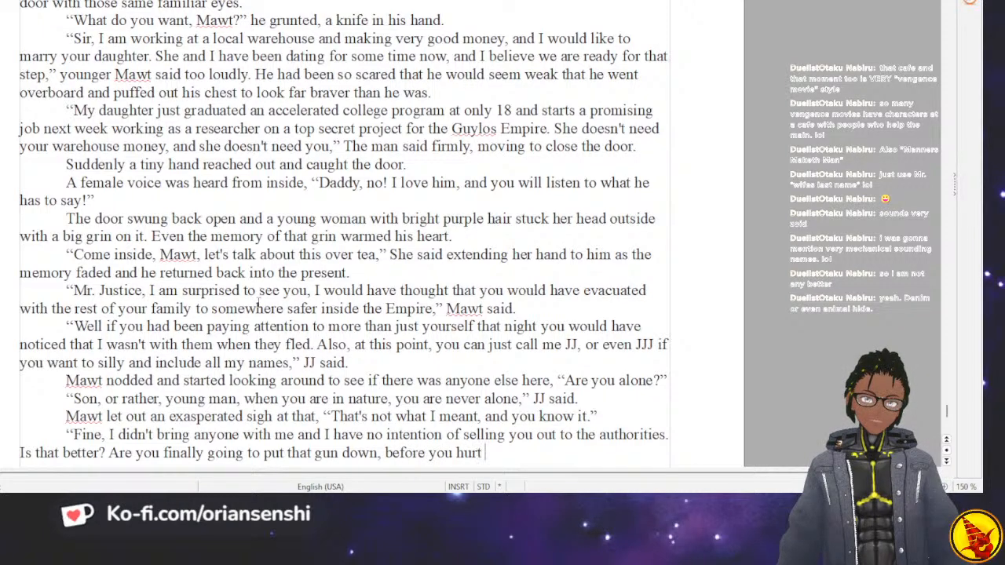
pyautogui.write(' yourself.')
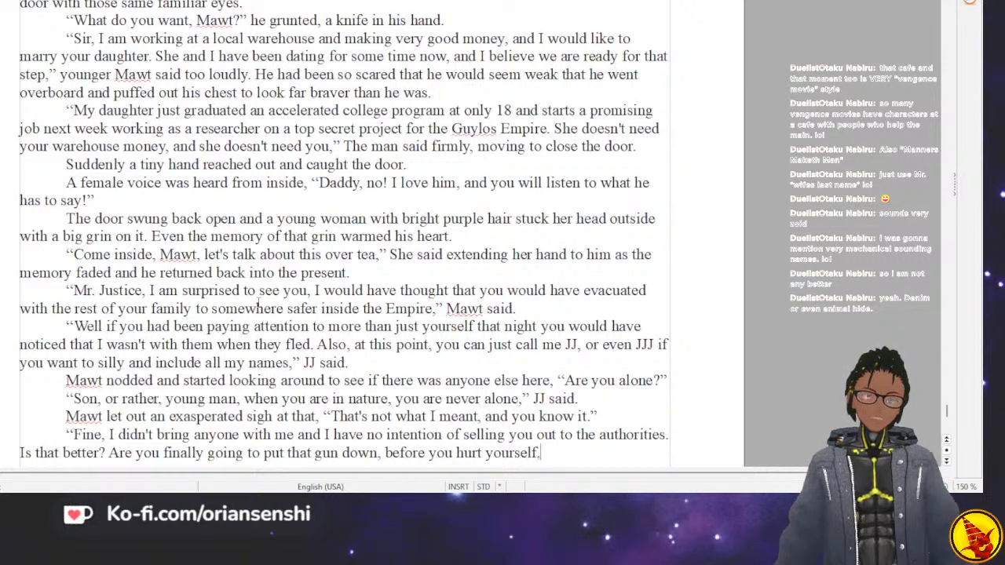
# Close JJ's quotation with a comma and add the dialogue tag "JJ chuckled.".
pyautogui.press('BackSpace')
pyautogui.write(',” J')
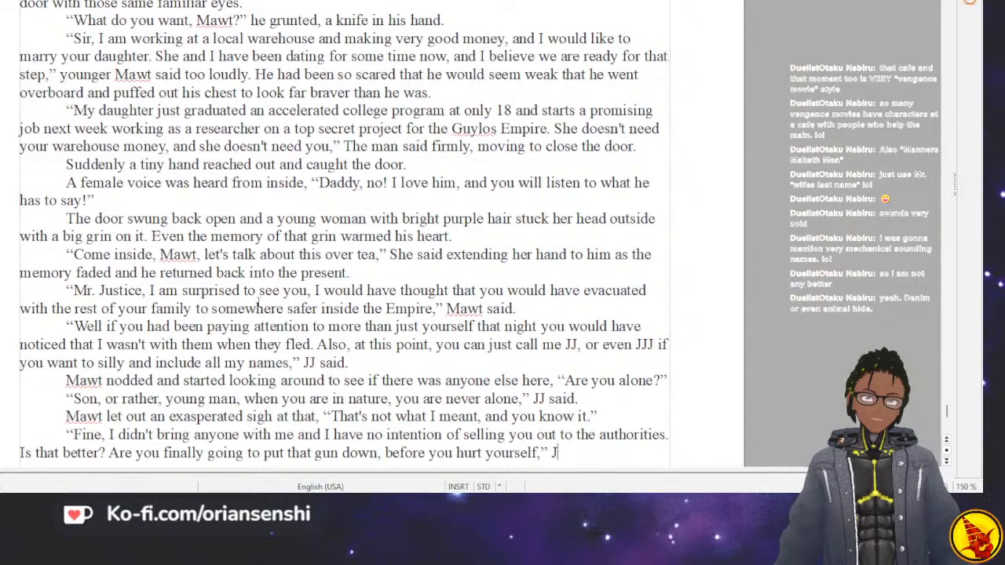
pyautogui.write('J chuckled.')
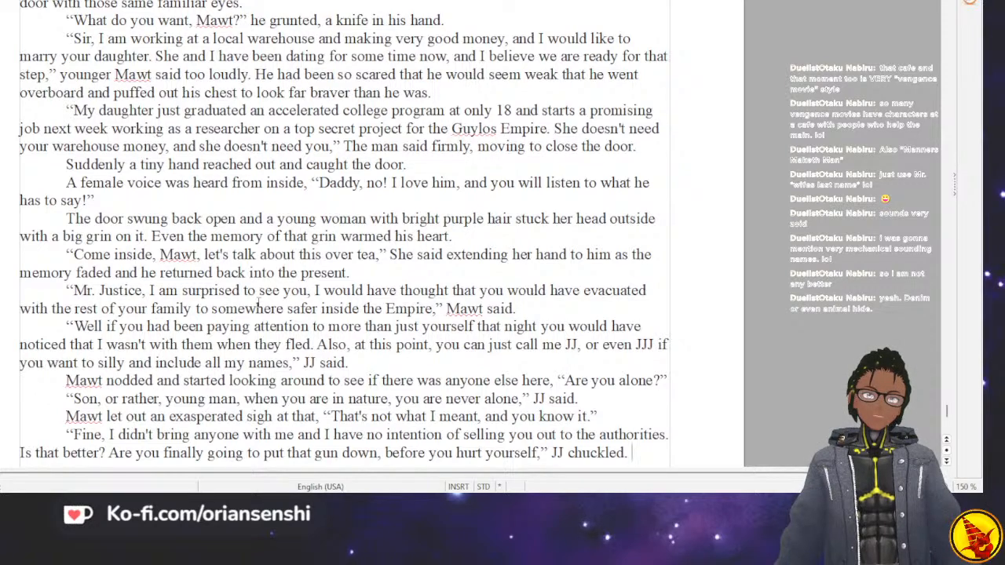
# Start a new paragraph after JJ's chuckled line with "Mawt sheepishly put his gun away and".
pyautogui.press('Return')
pyautogui.write('Mawt ')
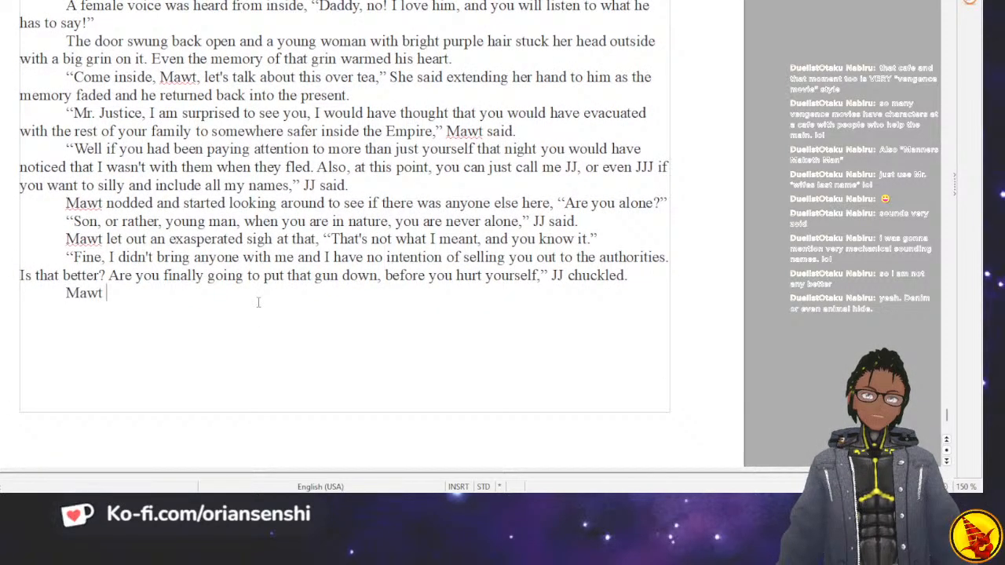
pyautogui.write('sheepishly p')
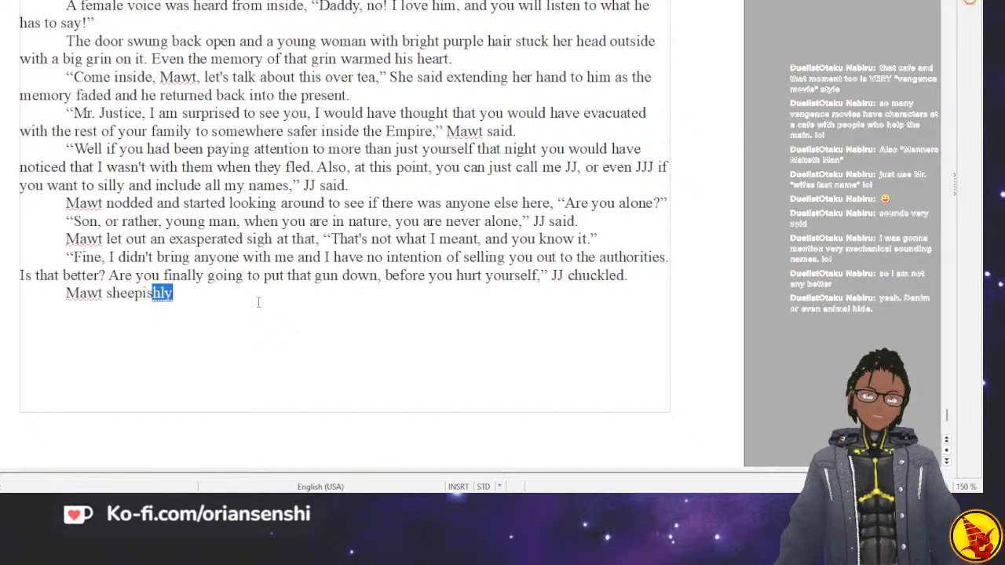
pyautogui.write('his ')
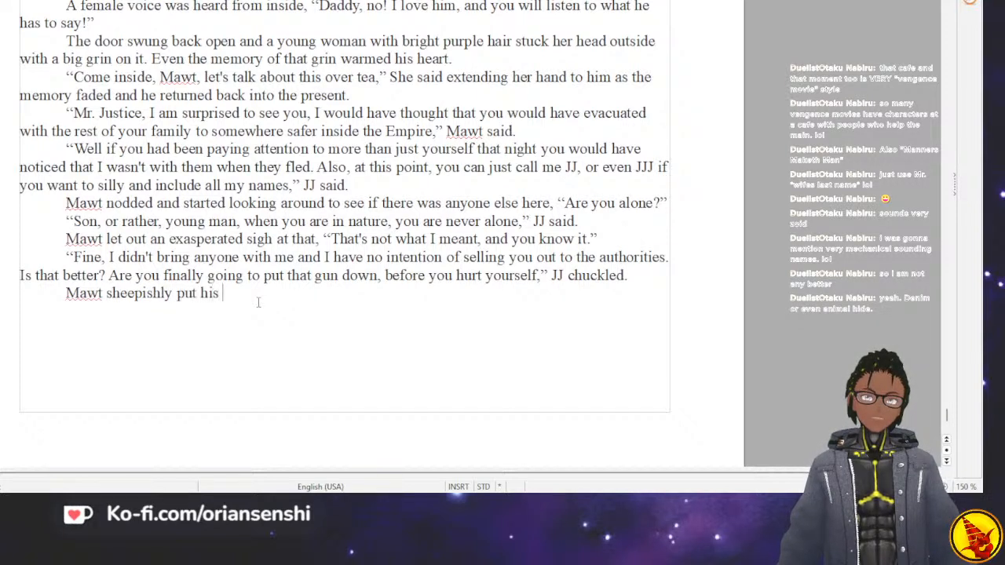
pyautogui.write('gun away and')
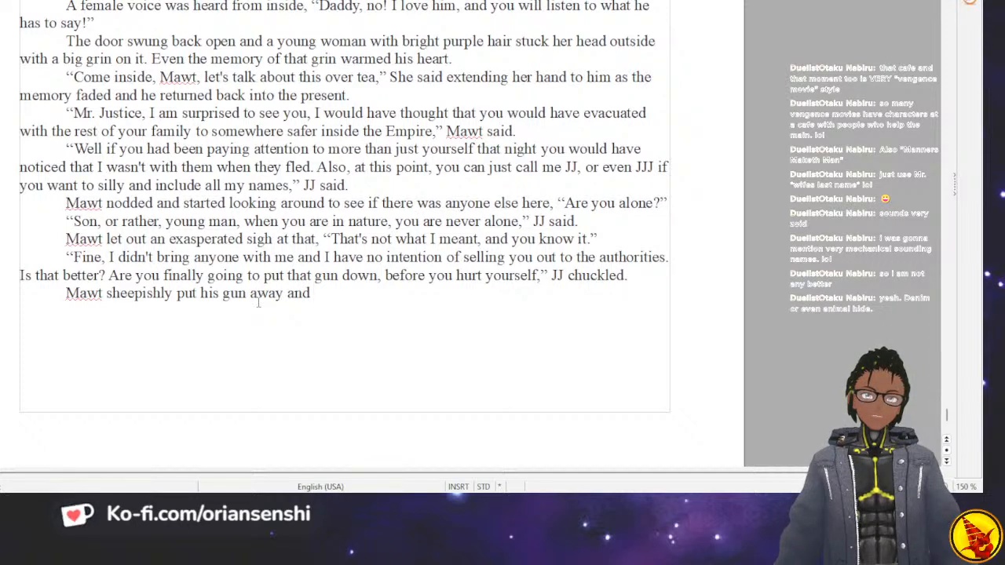
# Complete Mawt's action sentence with "walked around to the other side of the campfire and sat down.".
pyautogui.write('walked aroun')
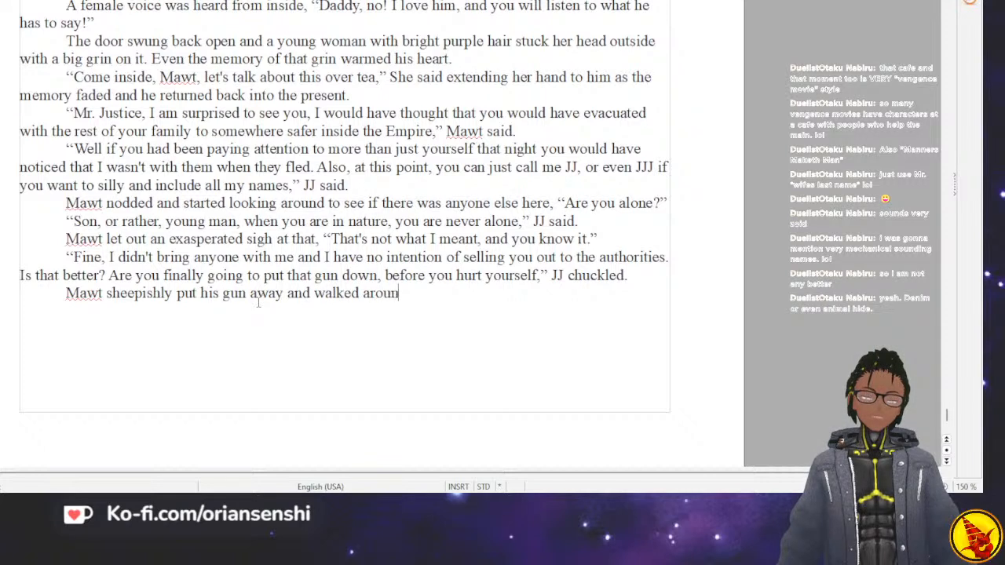
pyautogui.write('d to the other sid')
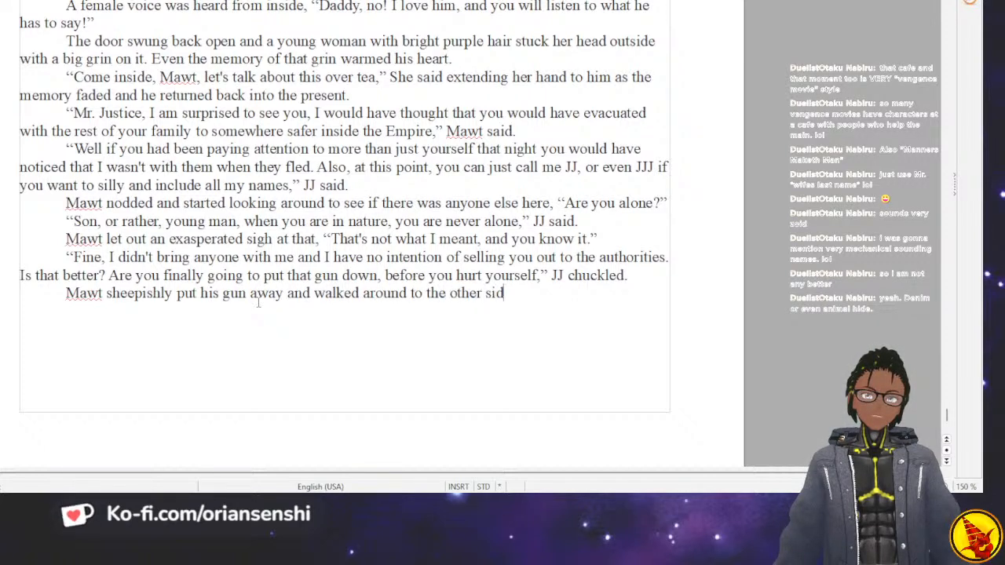
pyautogui.write('e of the camp')
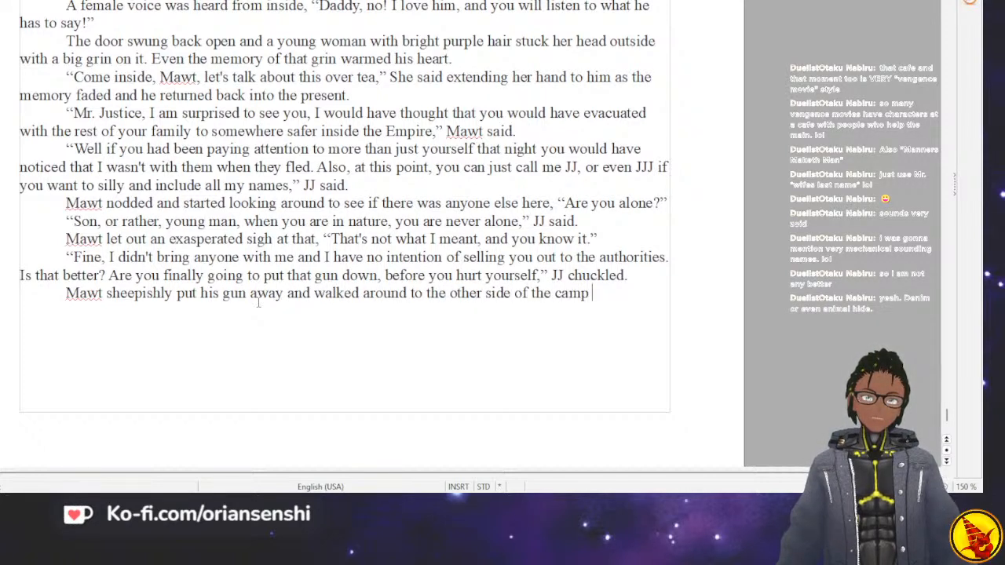
pyautogui.write('fire and sat')
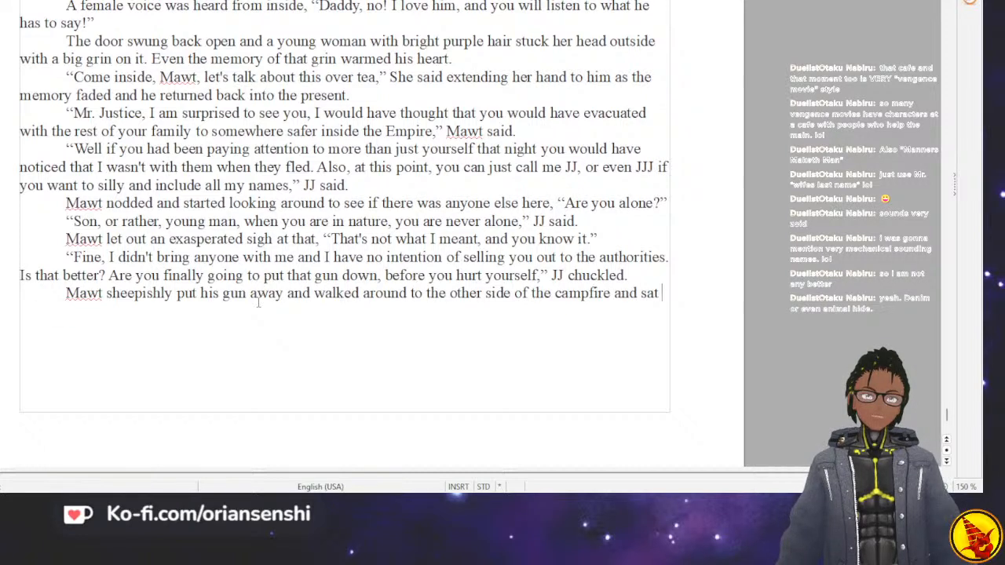
pyautogui.write(' down,')
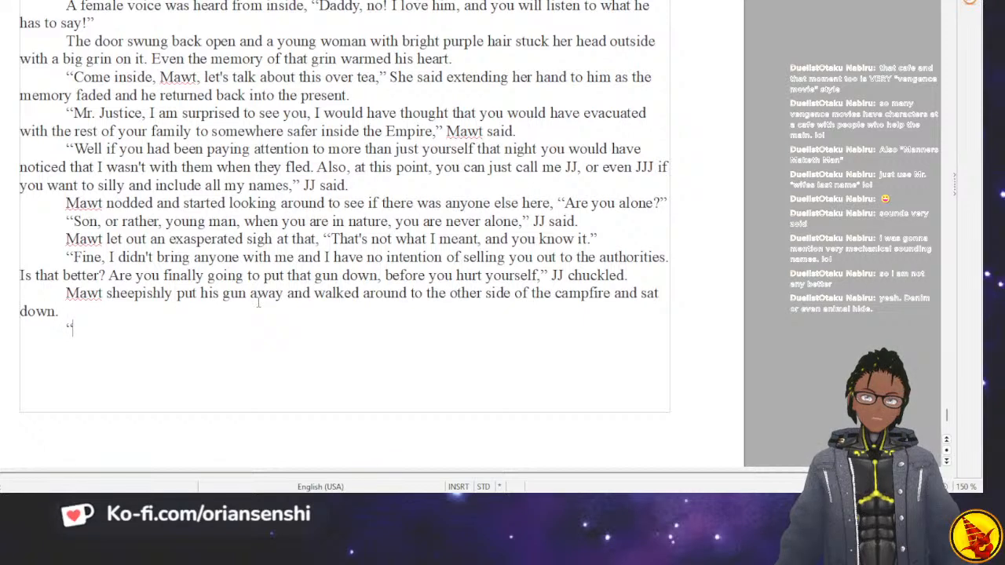
pyautogui.write('re you real, ')
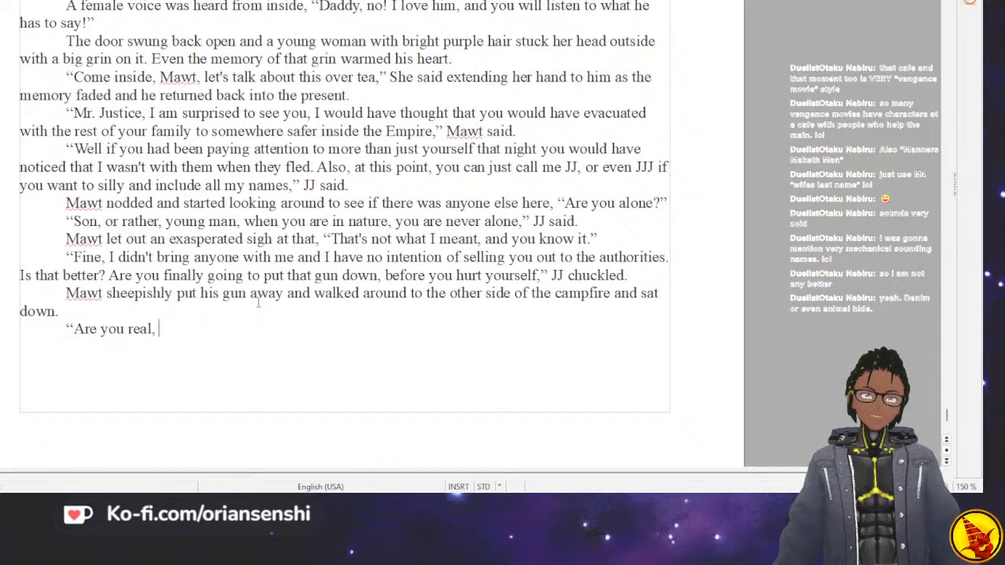
pyautogui.write('or are you just a m')
pyautogui.press('BackSpace')
pyautogui.press('BackSpace')
pyautogui.press('BackSpace')
pyautogui.press('BackSpace')
pyautogui.press('BackSpace')
pyautogui.press('BackSpace')
pyautogui.press('BackSpace')
pyautogui.press('BackSpace')
pyautogui.press('BackSpace')
pyautogui.press('BackSpace')
pyautogui.press('BackSpace')
pyautogui.press('BackSpace')
pyautogui.press('BackSpace')
pyautogui.press('BackSpace')
pyautogui.press('BackSpace')
pyautogui.press('BackSpace')
pyautogui.press('BackSpace')
pyautogui.press('BackSpace')
pyautogui.press('BackSpace')
pyautogui.press('BackSpace')
pyautogui.press('BackSpace')
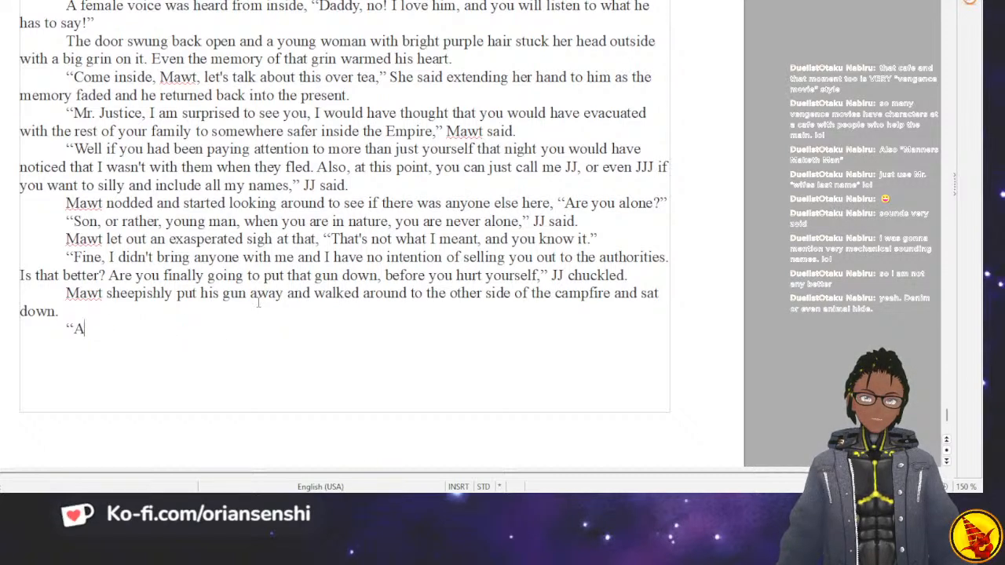
pyautogui.press('BackSpace')
# Write Mawt's line "Scorpo saw you, so I know that you are real, which helps," with the dialogue tag "Mawt mumbled.".
pyautogui.write('Scorpo saw you, so I know that you are real, which helps')
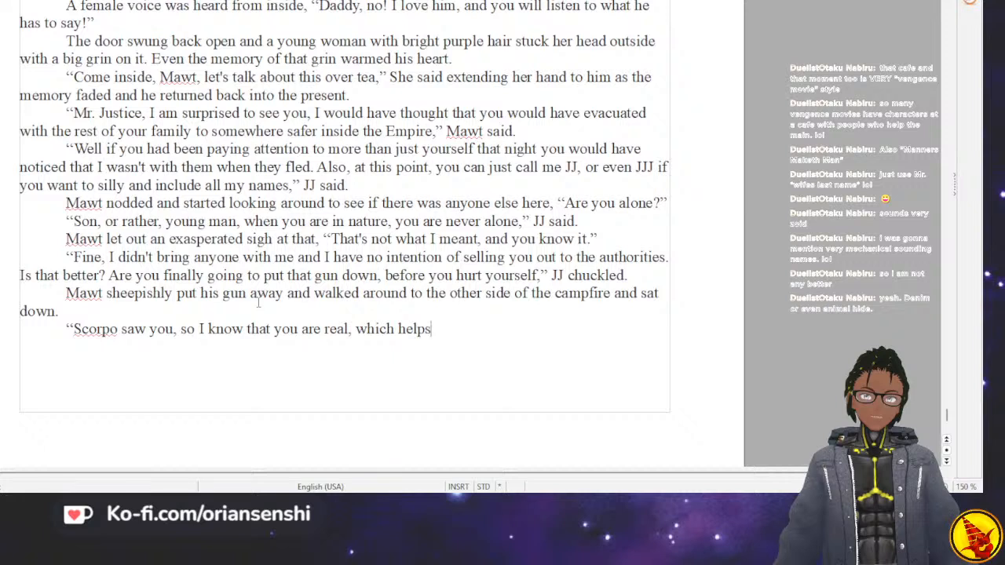
pyautogui.write('," Mawt mum')
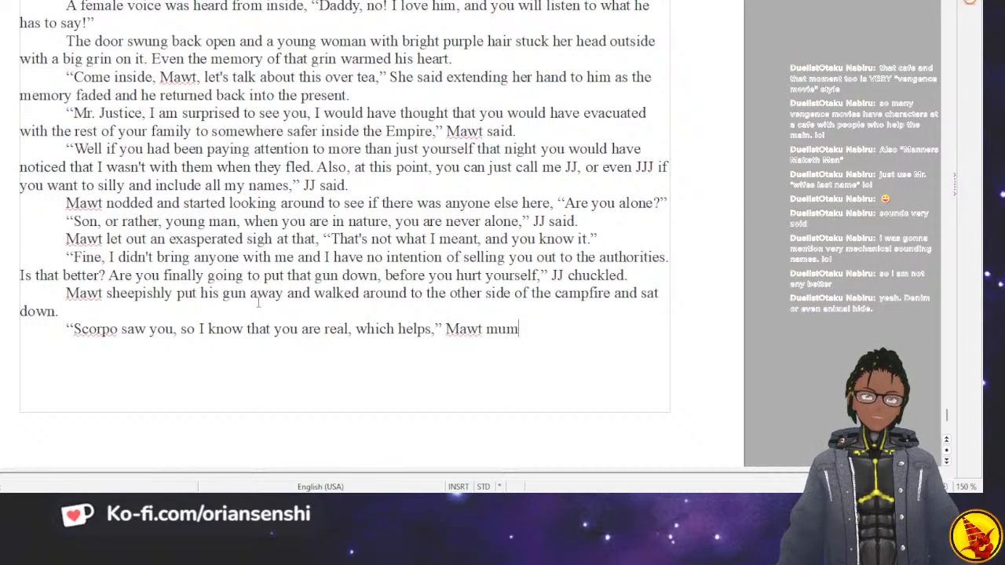
pyautogui.write('bled.')
# Begin JJ's reply in a new paragraph with "Scorpo? Of all the names you could give the ONLY".
pyautogui.press('Return')
pyautogui.write('"Scorpo')
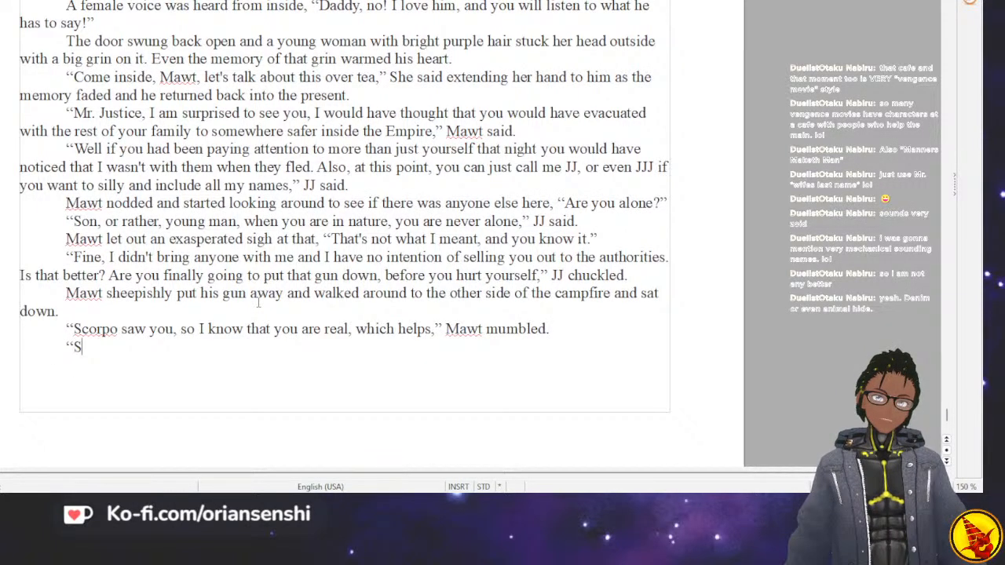
pyautogui.write('? ')
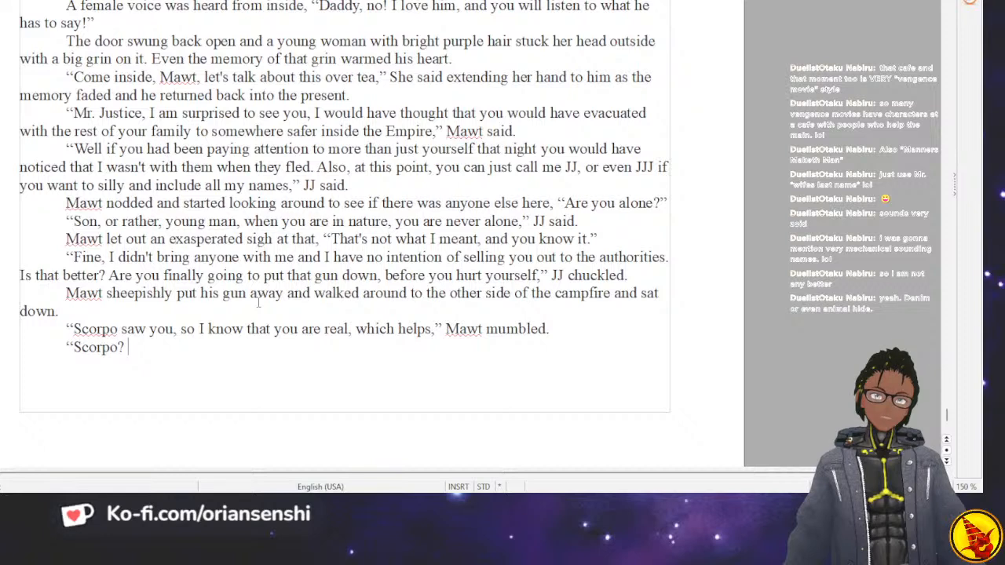
pyautogui.write('Of all the name')
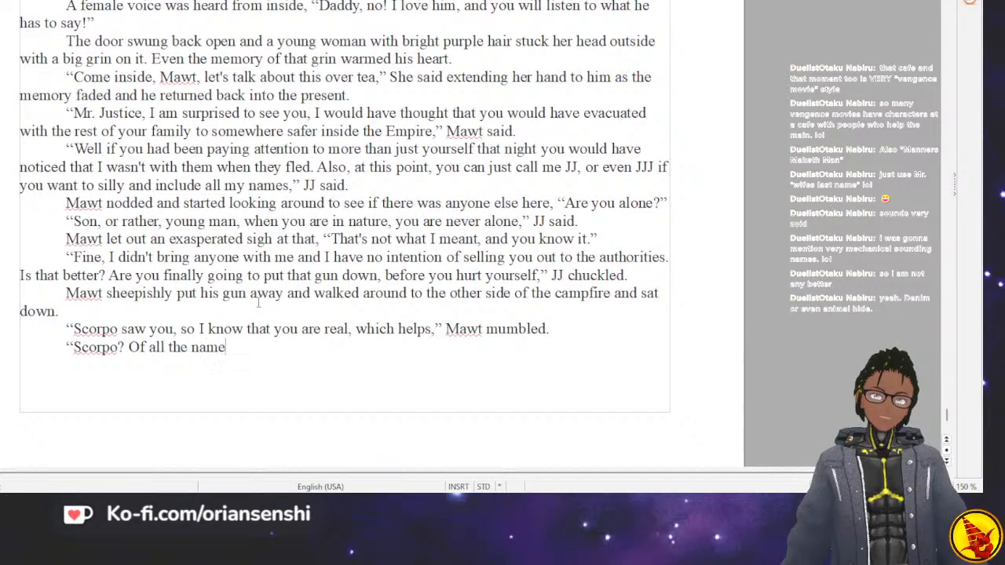
pyautogui.write('s you could give th')
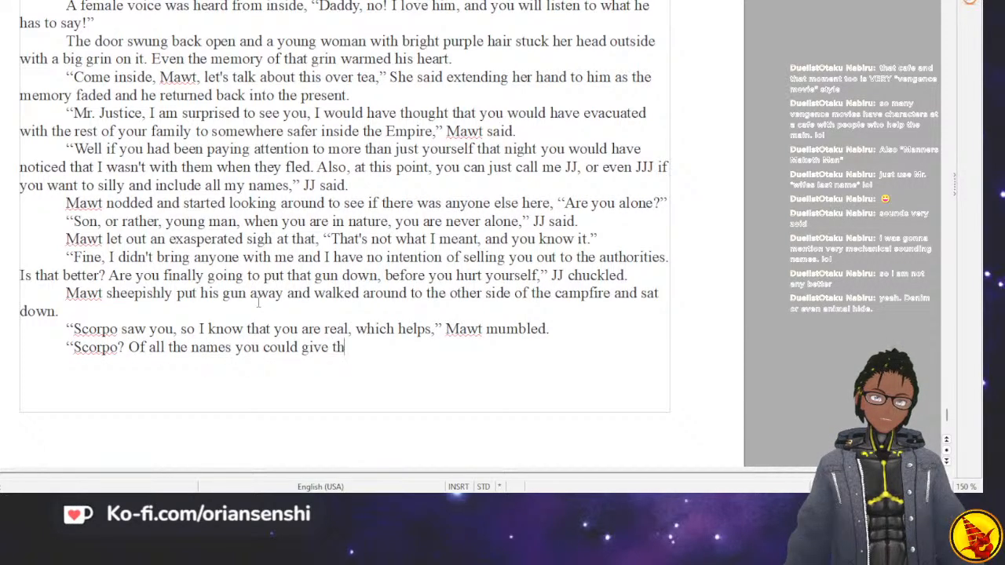
pyautogui.write('e ONLY wi')
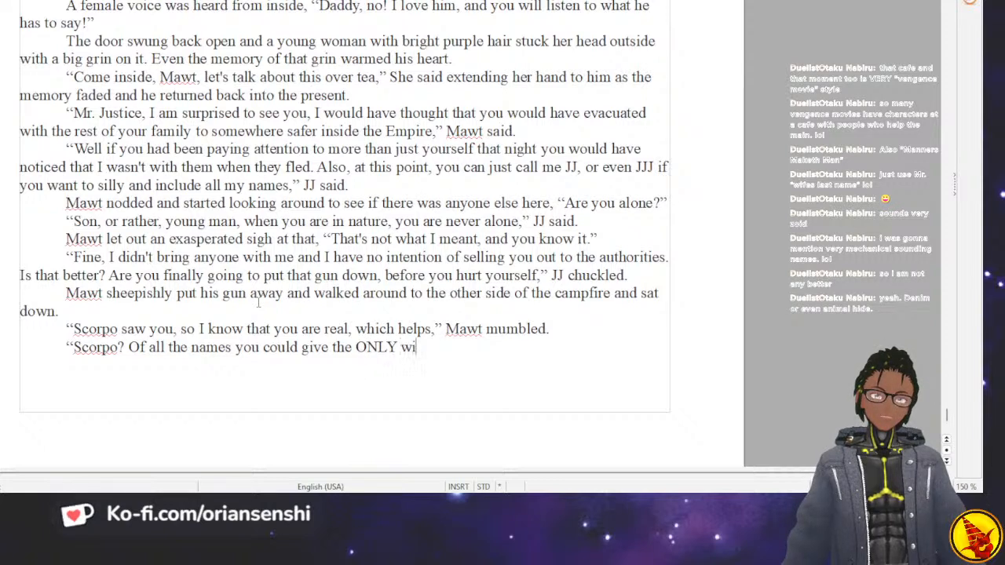
pyautogui.write('ld zoid ')
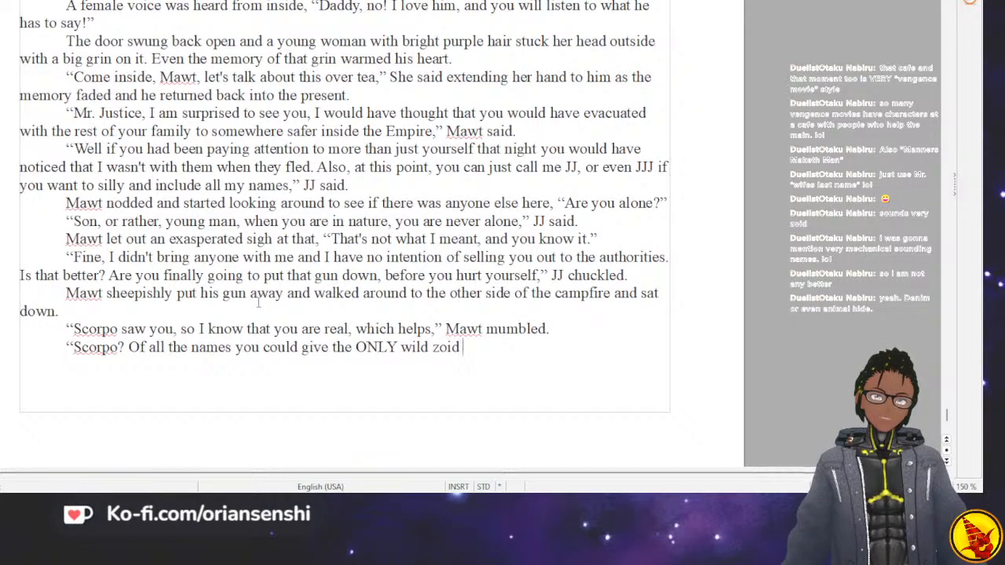
pyautogui.write('left in exi')
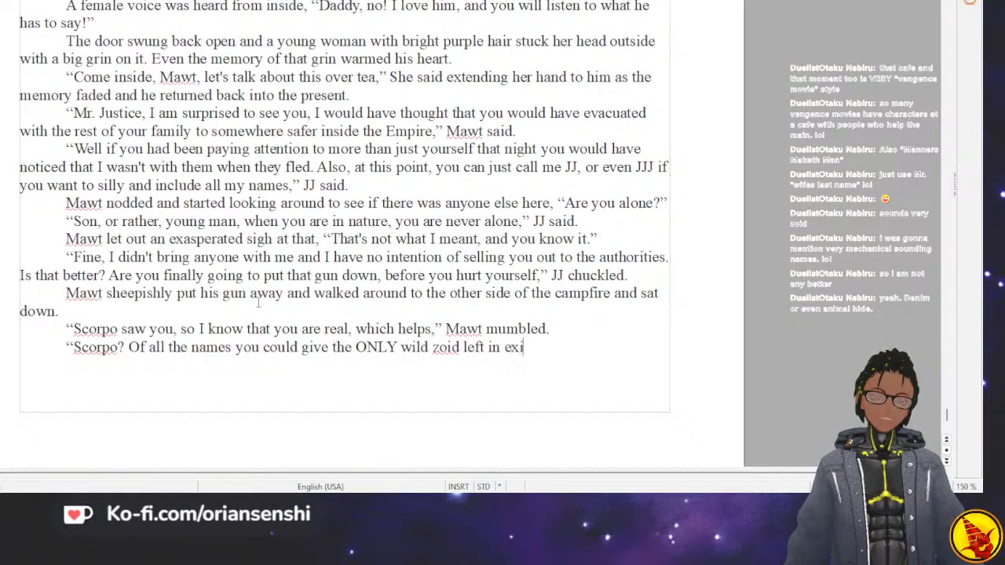
pyautogui.write('stance, you')
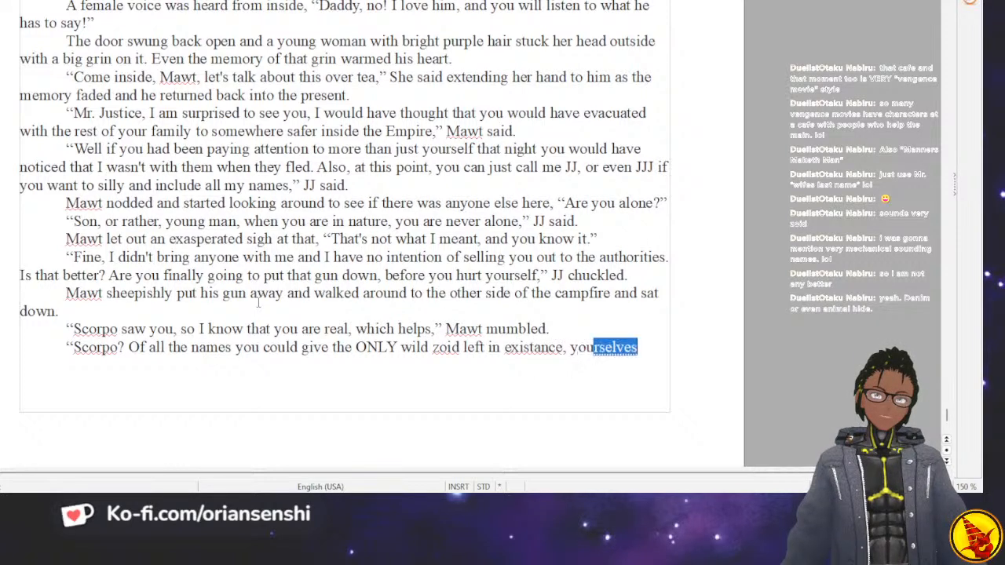
# Continue JJ's question with "wild zoid left in existence", correcting the spelling of "existence".
pyautogui.press('BackSpace')
pyautogui.press('BackSpace')
pyautogui.press('BackSpace')
pyautogui.press('BackSpace')
pyautogui.press('BackSpace')
pyautogui.press('BackSpace')
pyautogui.press('BackSpace')
pyautogui.press('BackSpace')
pyautogui.press('BackSpace')
pyautogui.write('ence you chose S')
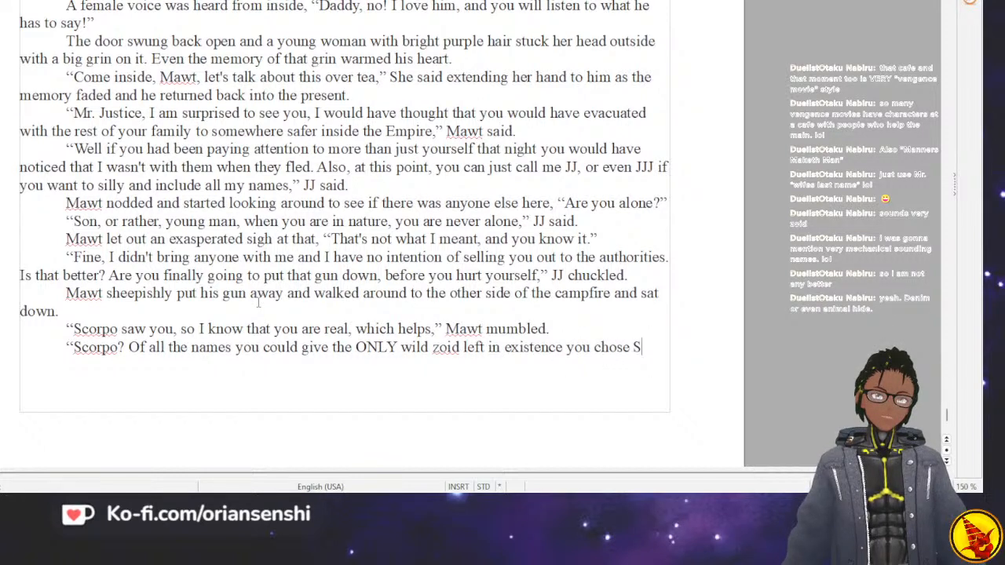
# Finish JJ's question with "you chose, Scorpo?" and close the quotation.
pyautogui.press('BackSpace')
pyautogui.write(', Scorp')
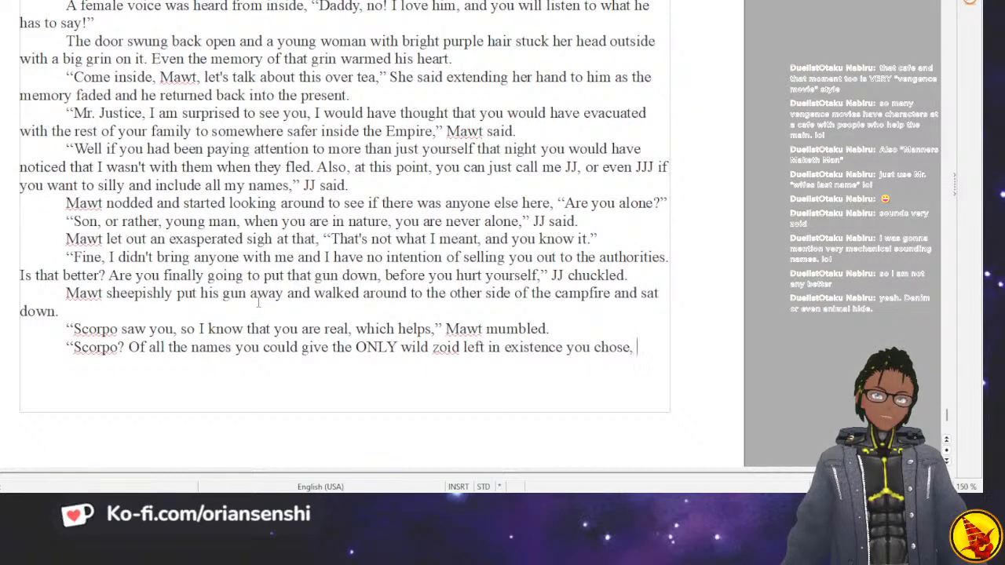
pyautogui.write('o?')
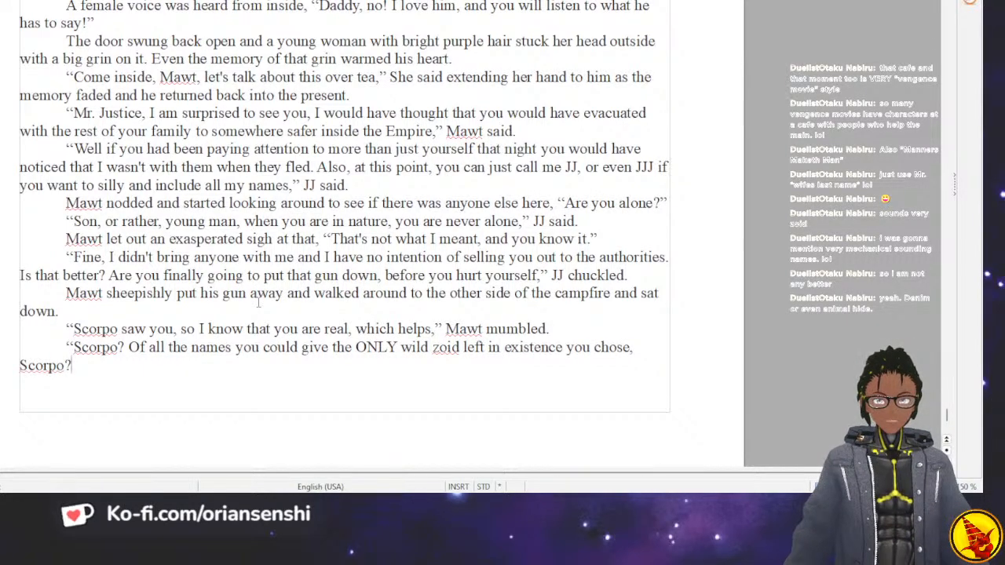
pyautogui.write('I')
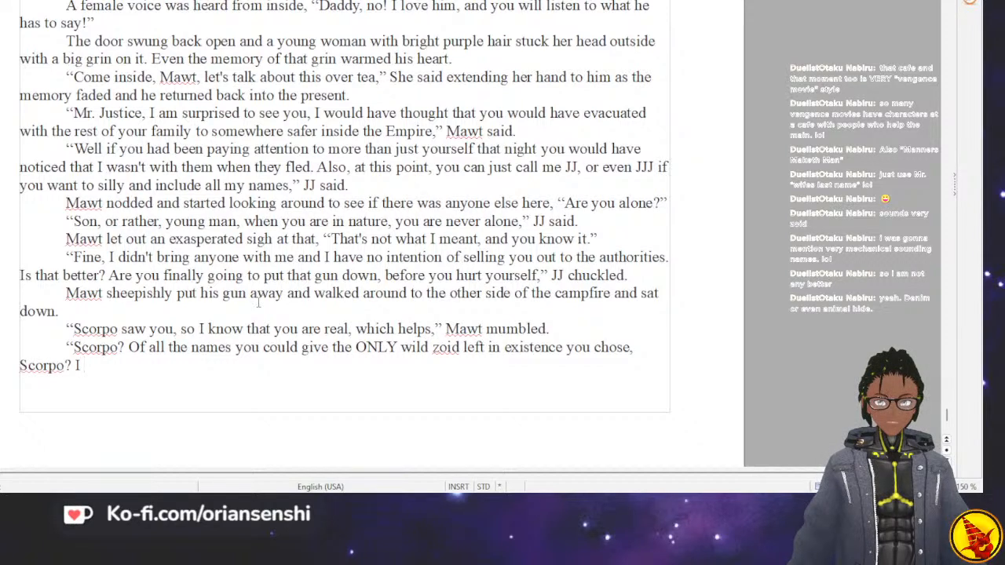
pyautogui.press('BackSpace')
pyautogui.press('BackSpace')
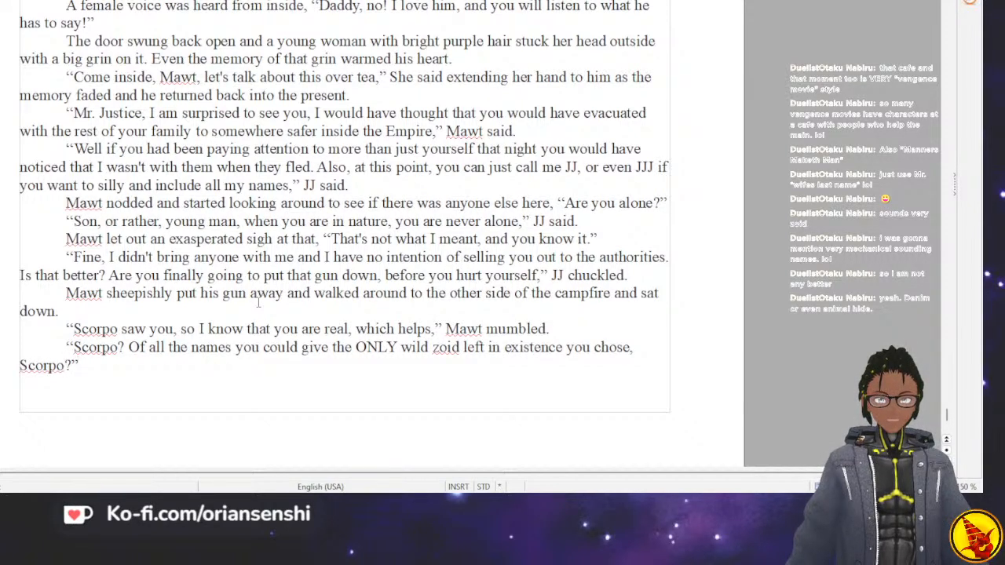
# Add "he shook his head in disappointment" after JJ's question, correcting the spelling of "disappointment".
pyautogui.write('he sh')
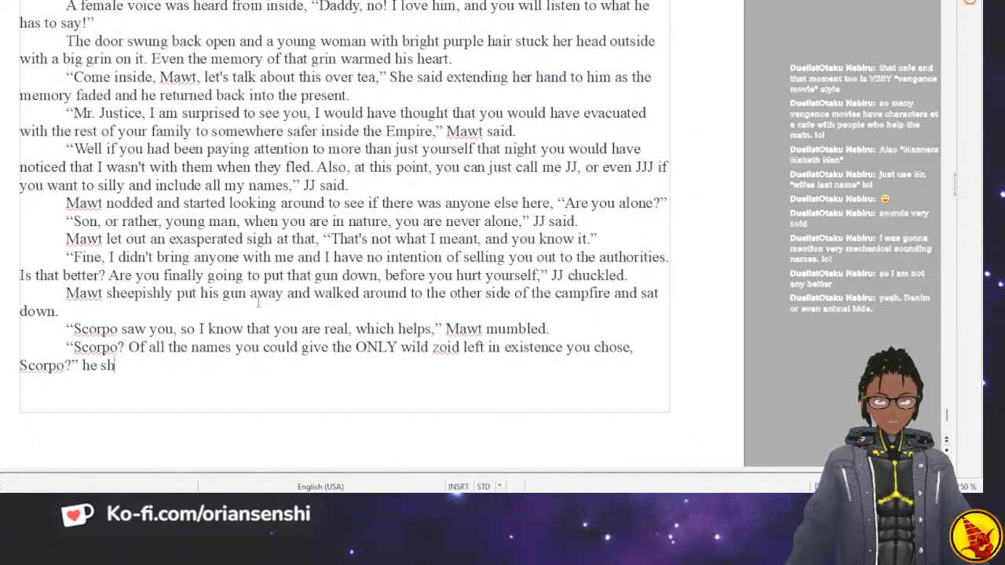
pyautogui.write('ook his head ')
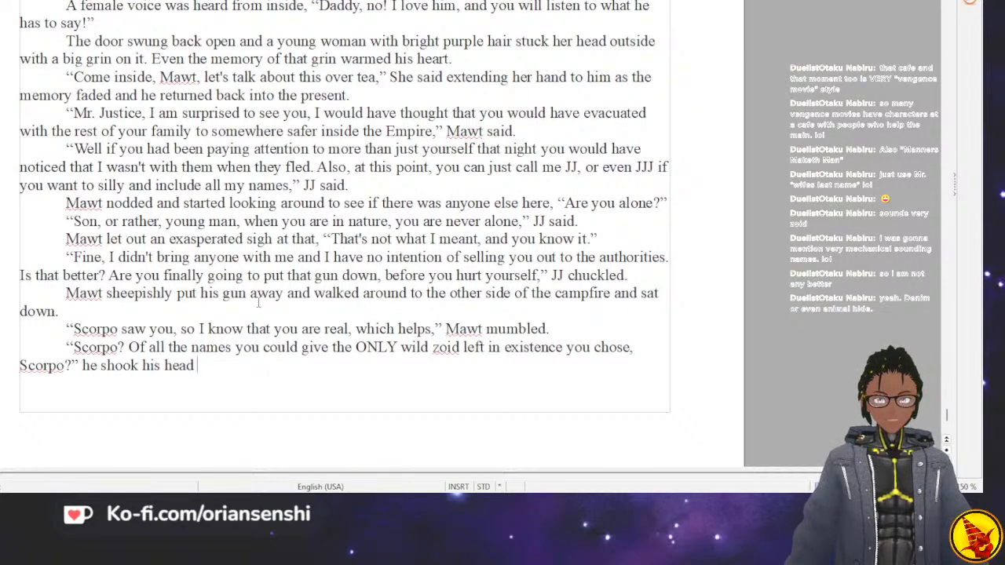
pyautogui.write('in dissapp')
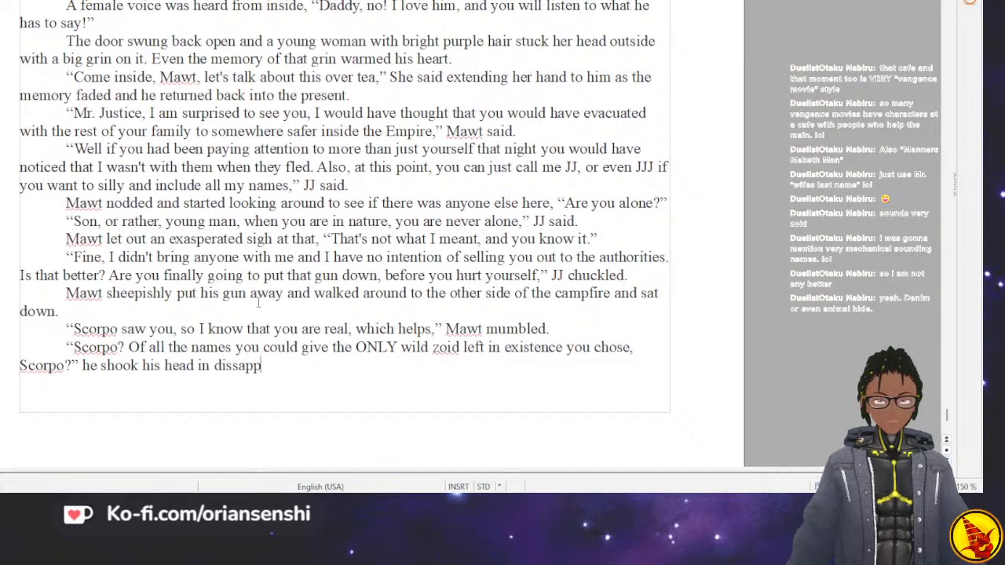
pyautogui.write('ointment.')
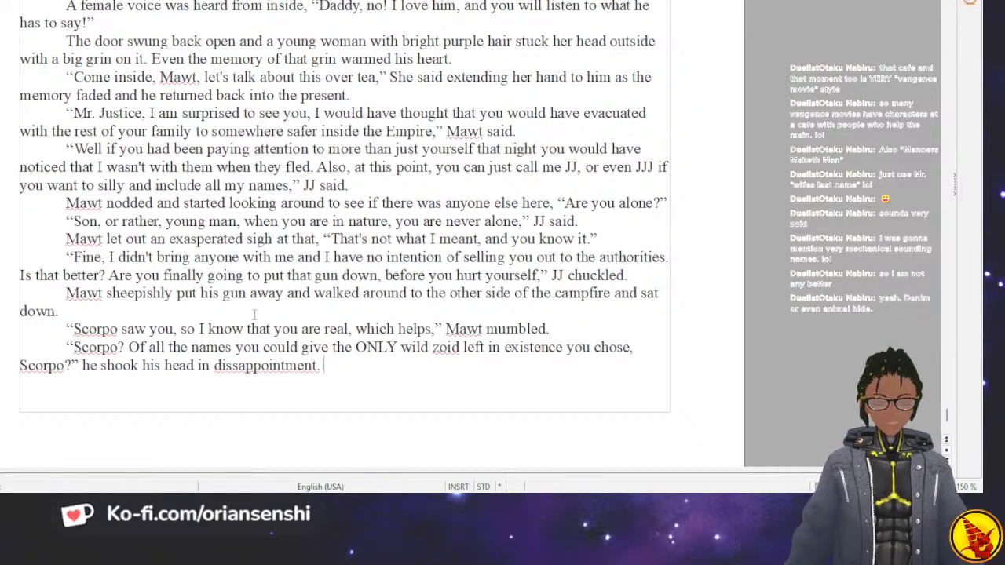
pyautogui.doubleClick(265, 365)
pyautogui.click(259, 189)
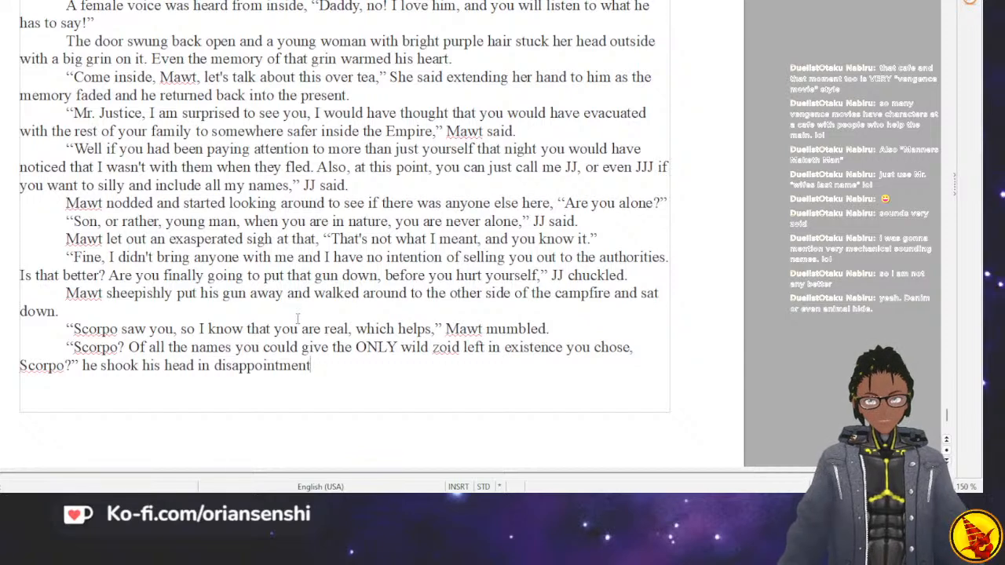
# Continue JJ's dialogue after the head shake with "All these years later, and I still don't see what my daughter saw in you.".
pyautogui.write('"')
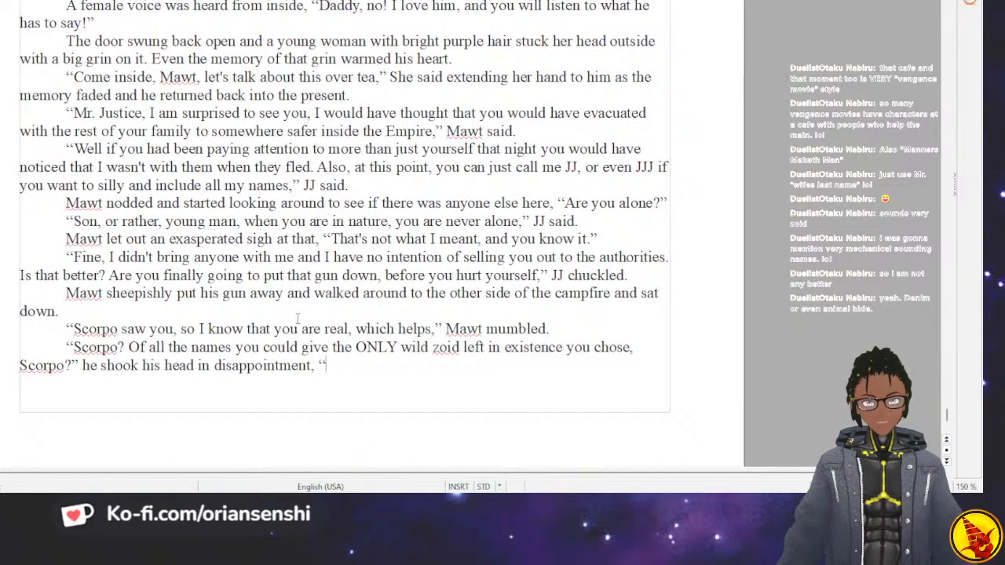
pyautogui.write('I')
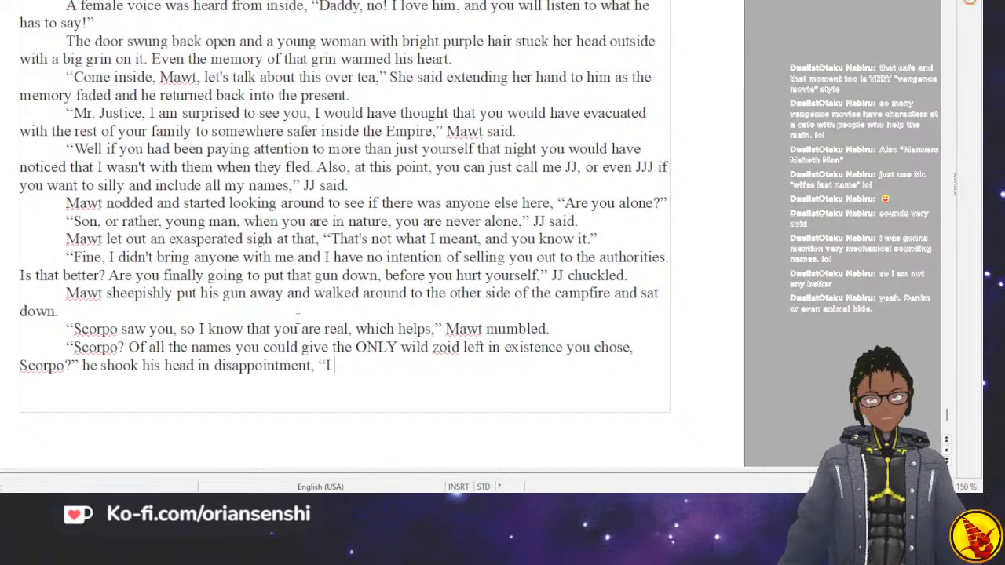
pyautogui.press('BackSpace')
pyautogui.write('All the')
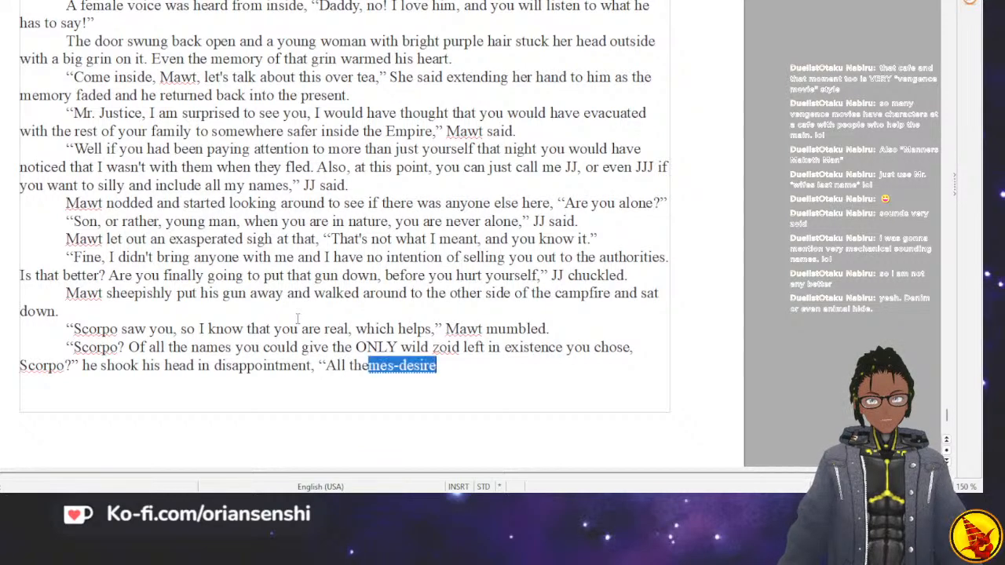
pyautogui.write('se years la')
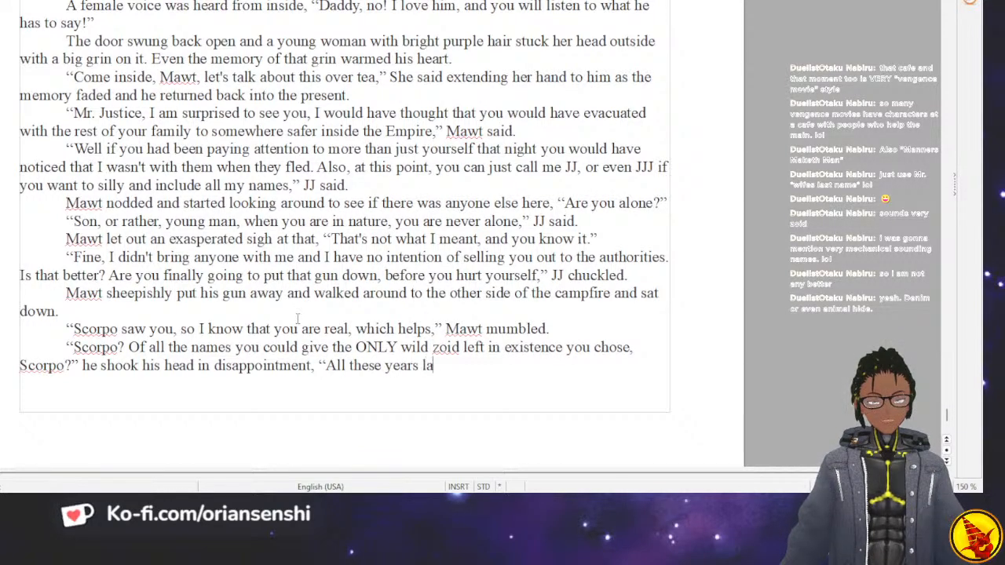
pyautogui.write('ter, and ')
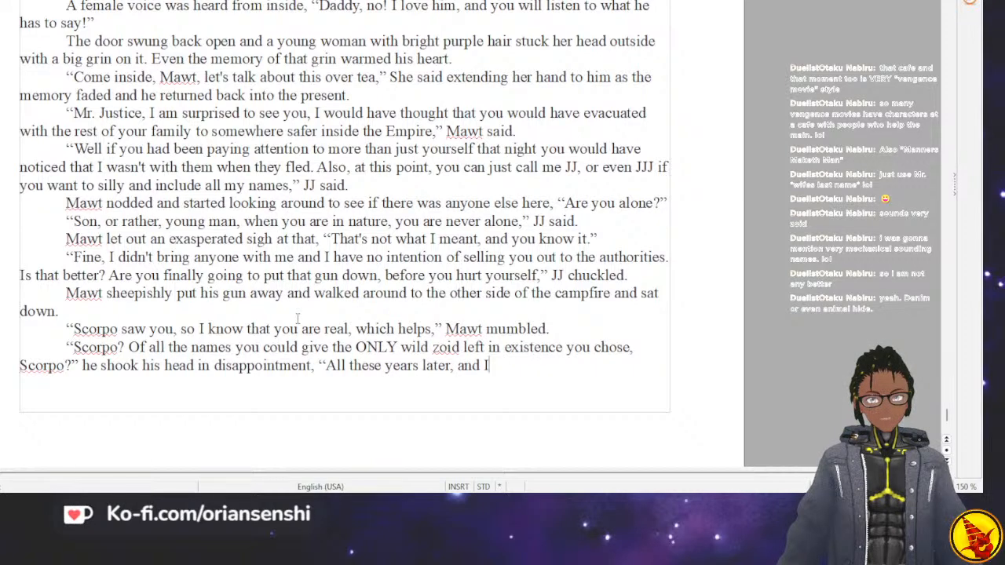
pyautogui.write('I stil')
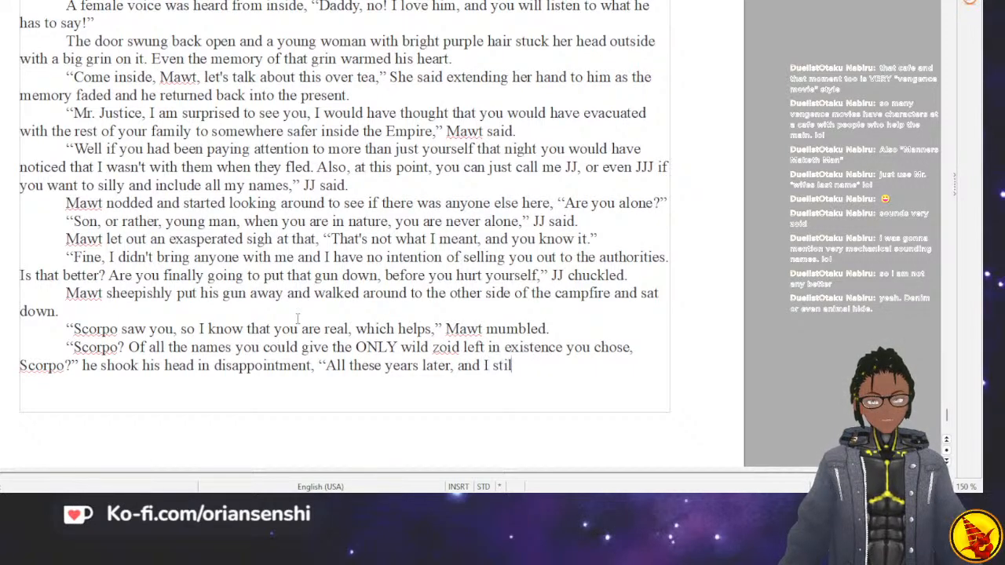
pyautogui.write("l don't see wha")
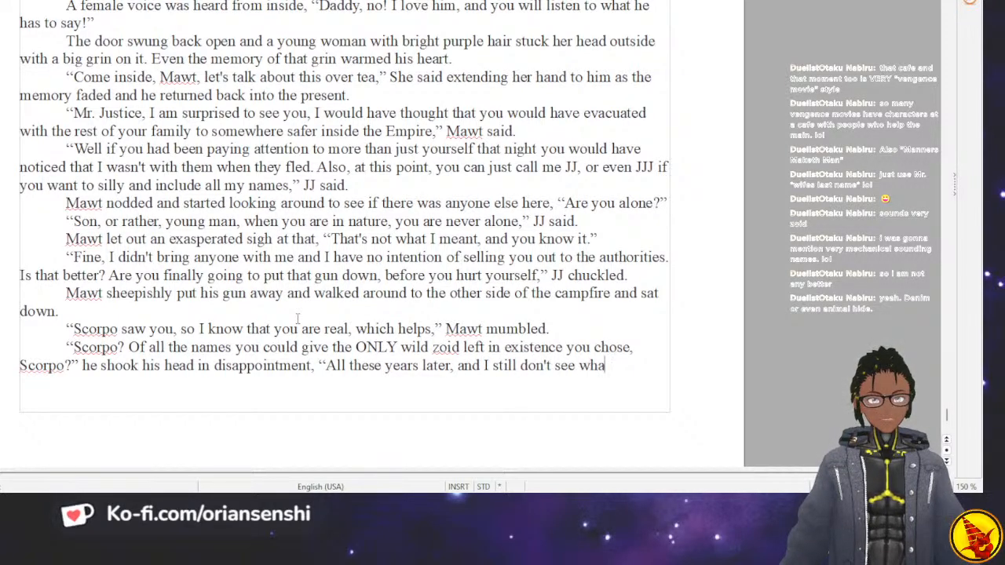
pyautogui.write('t my daug')
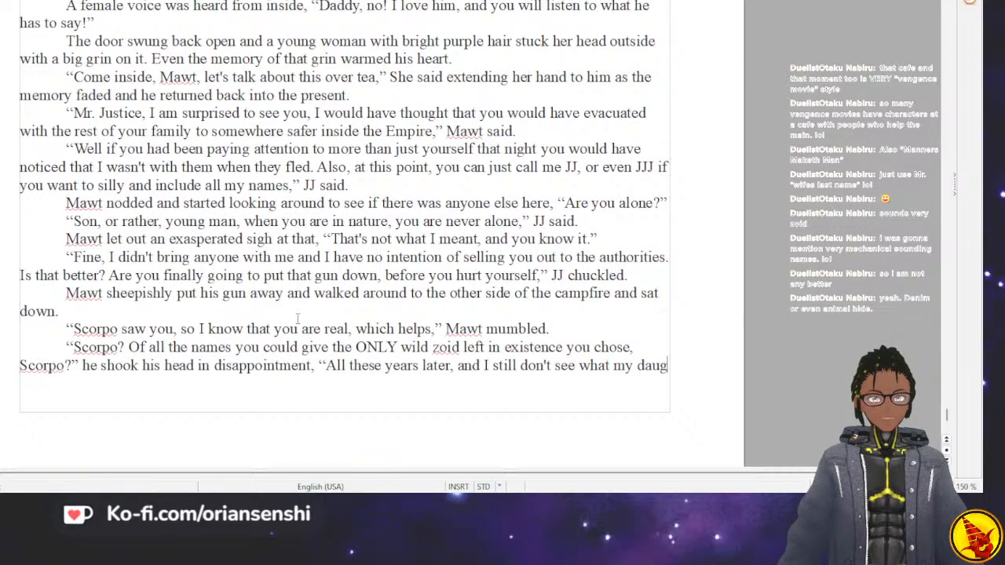
pyautogui.write('hter saw in you.”')
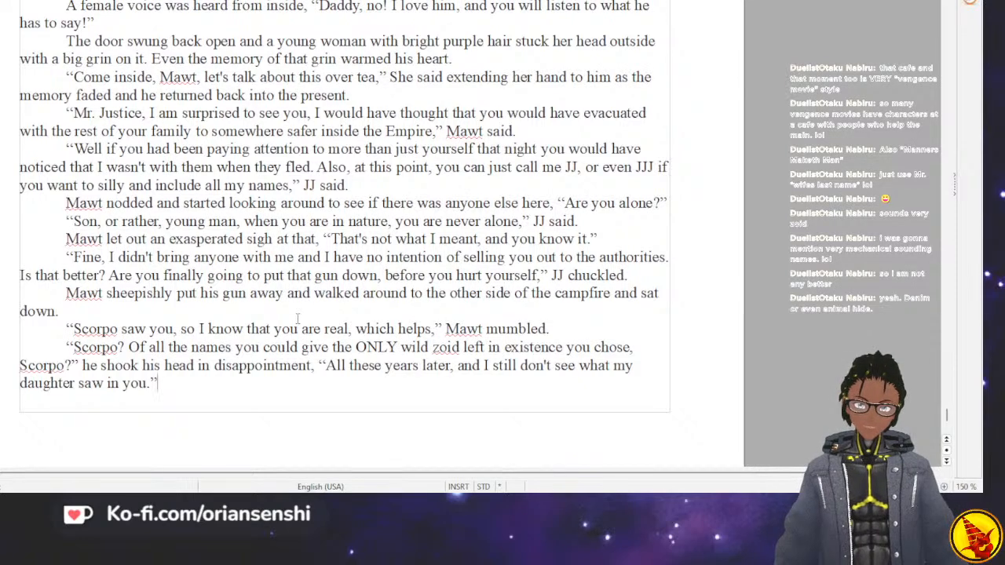
# Begin Mawt's reply in a new paragraph with "What, I'm not a poet, and", correcting the typos in "I'm" and "poet".
pyautogui.press('Return')
pyautogui.write('"What')
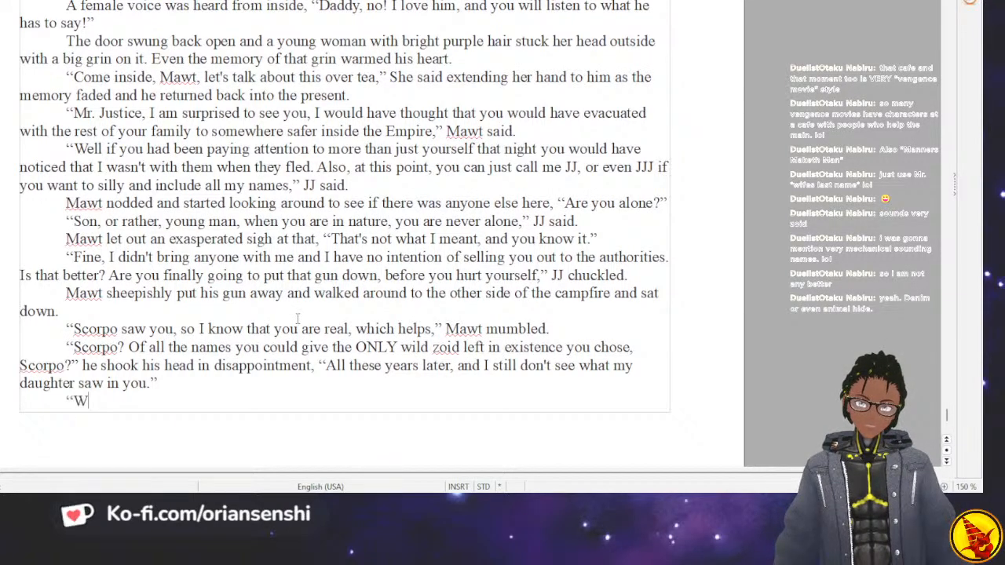
pyautogui.write(', Im')
pyautogui.press('BackSpace')
pyautogui.write(";'")
pyautogui.write('m not a pow')
pyautogui.press('BackSpace')
pyautogui.write('et, and it')
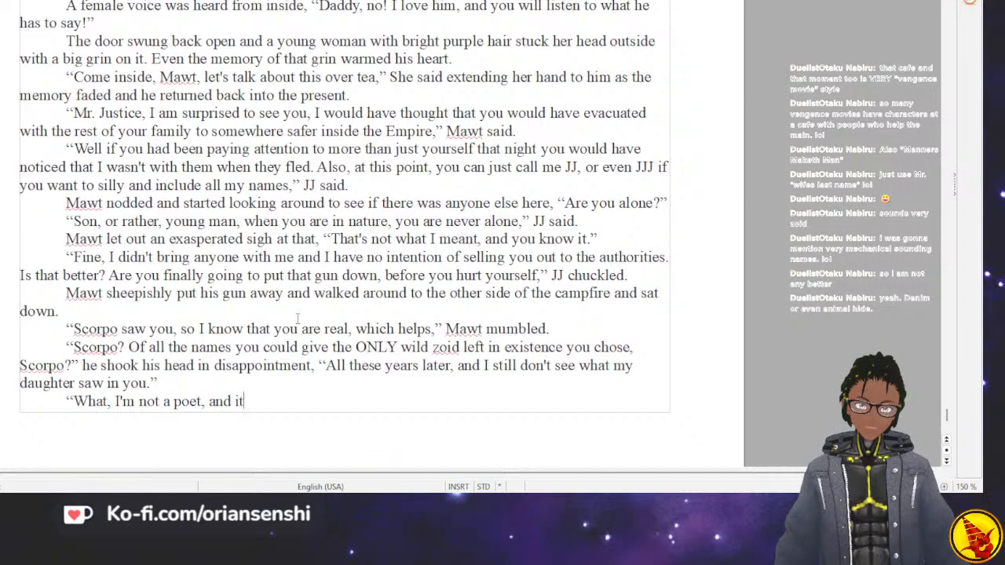
pyautogui.write("'s a scorp")
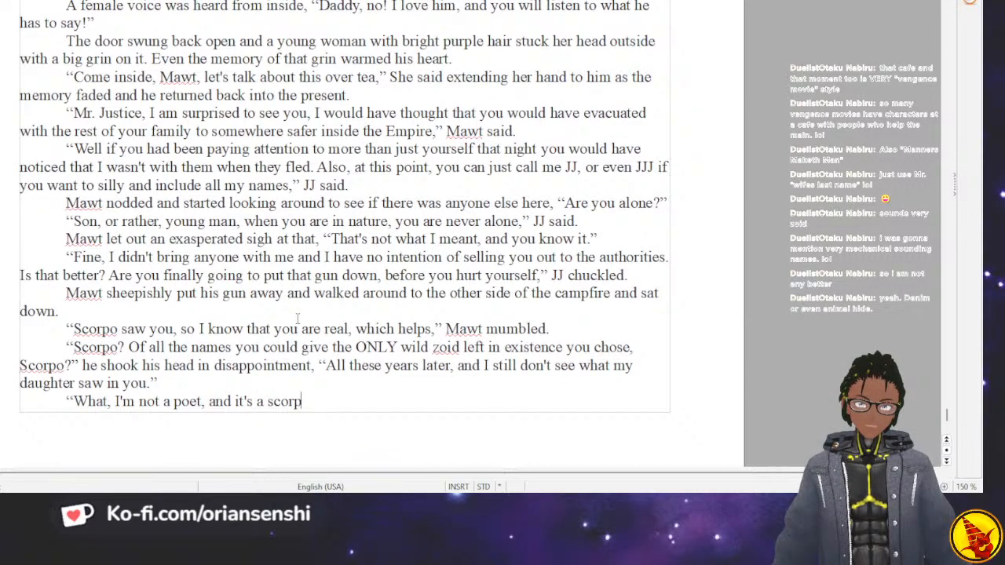
pyautogui.write('ion zoid, what')
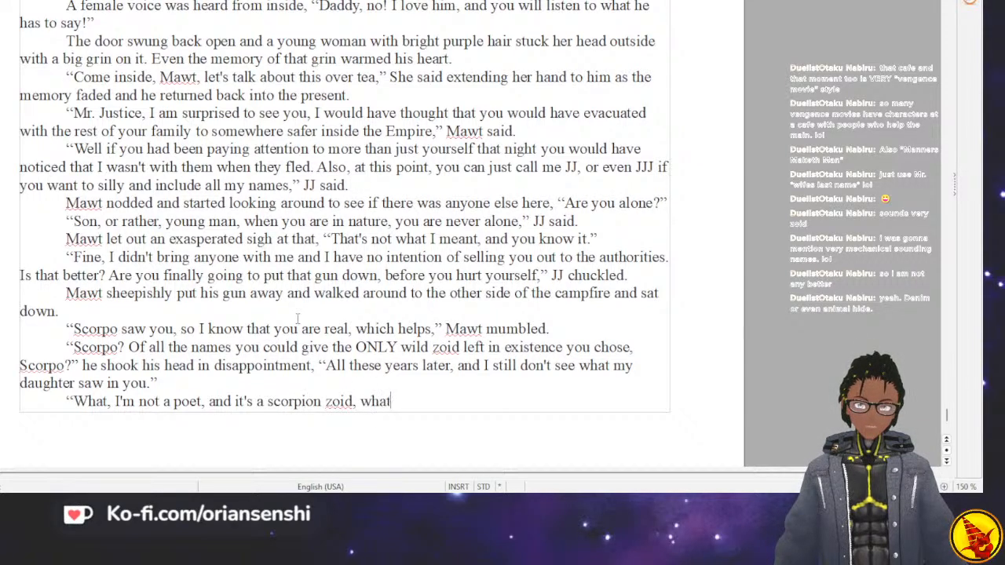
pyautogui.write(' do you want m')
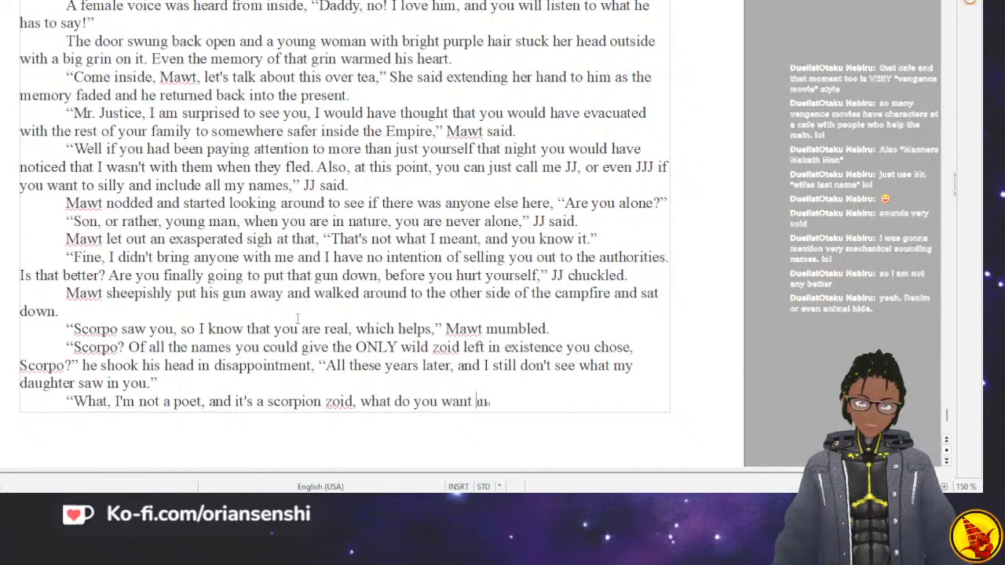
# Finish Mawt's reply with "it's a scorpion zoid, what do you want from me?" and close the quotation.
pyautogui.press('BackSpace')
pyautogui.write('from me?”')
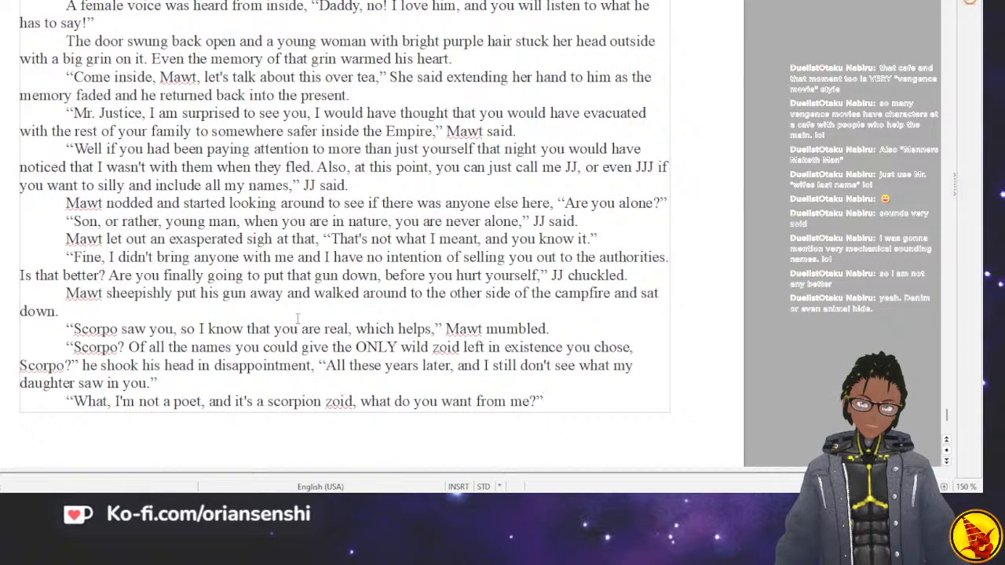
pyautogui.write('" maw')
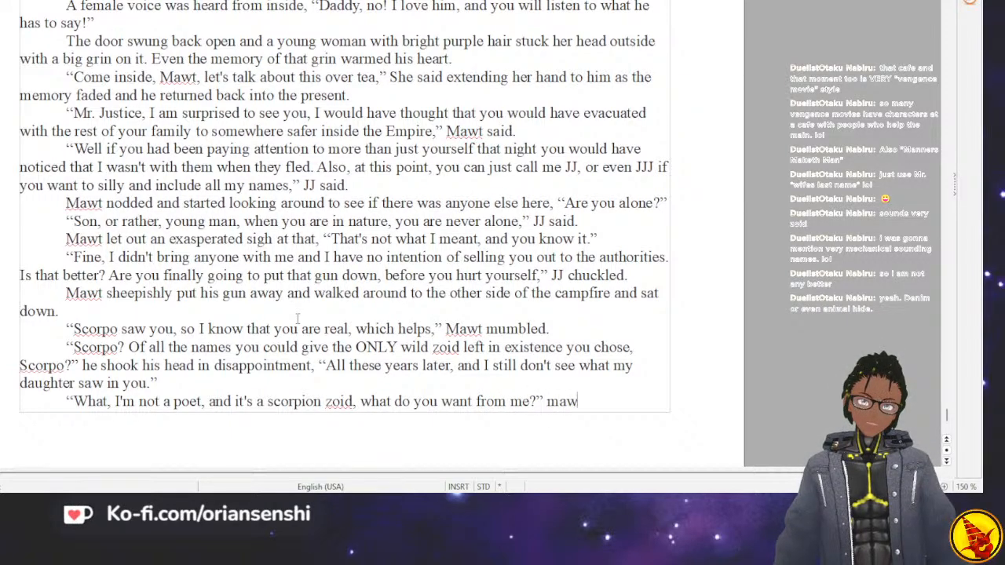
# Add the dialogue tag "Mawt said, spreading his arms in frustration." after the reply, capitalizing "Mawt".
pyautogui.press('BackSpace')
pyautogui.press('BackSpace')
pyautogui.press('BackSpace')
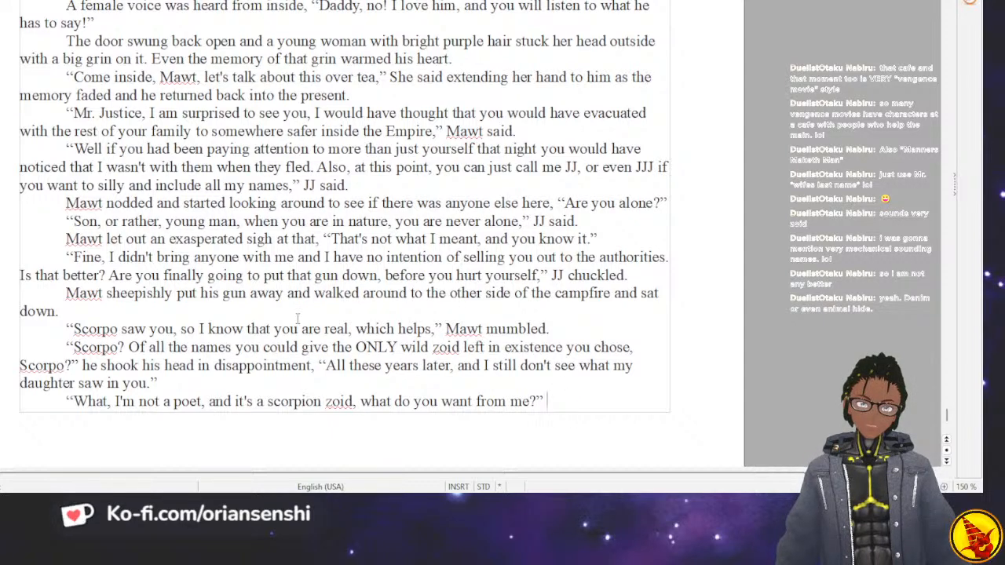
pyautogui.write('Ma')
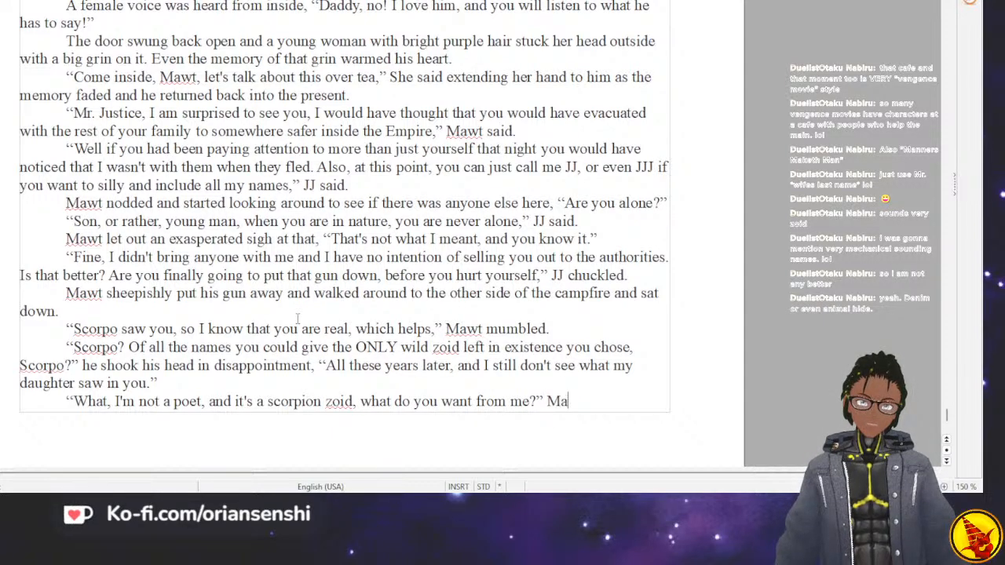
pyautogui.write('wt ')
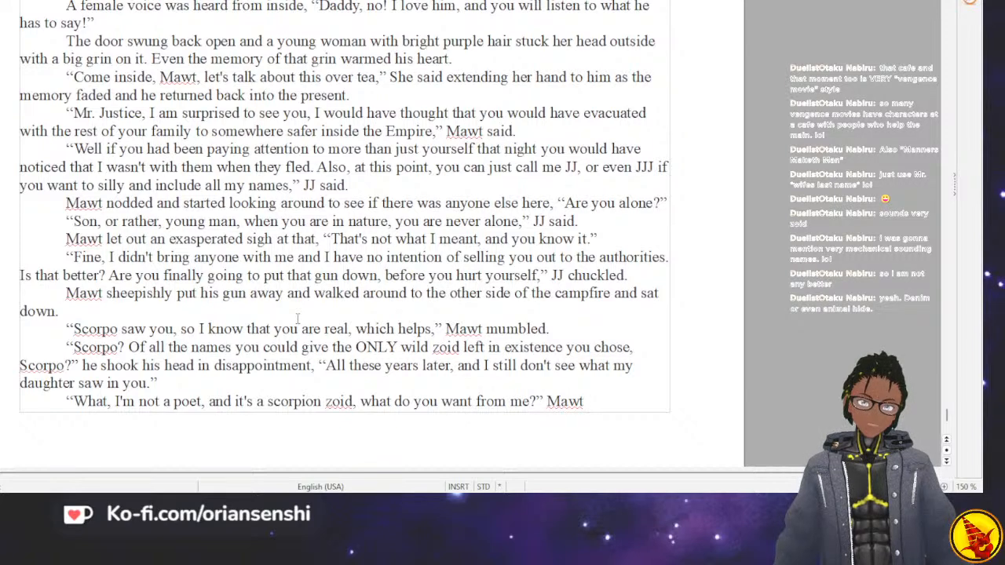
pyautogui.write('said, ')
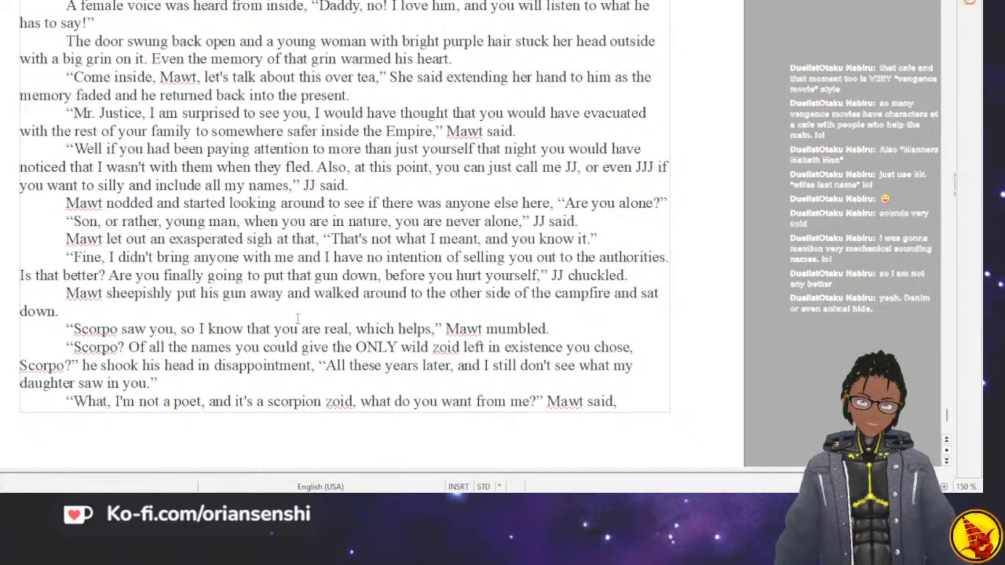
pyautogui.write('spreading ')
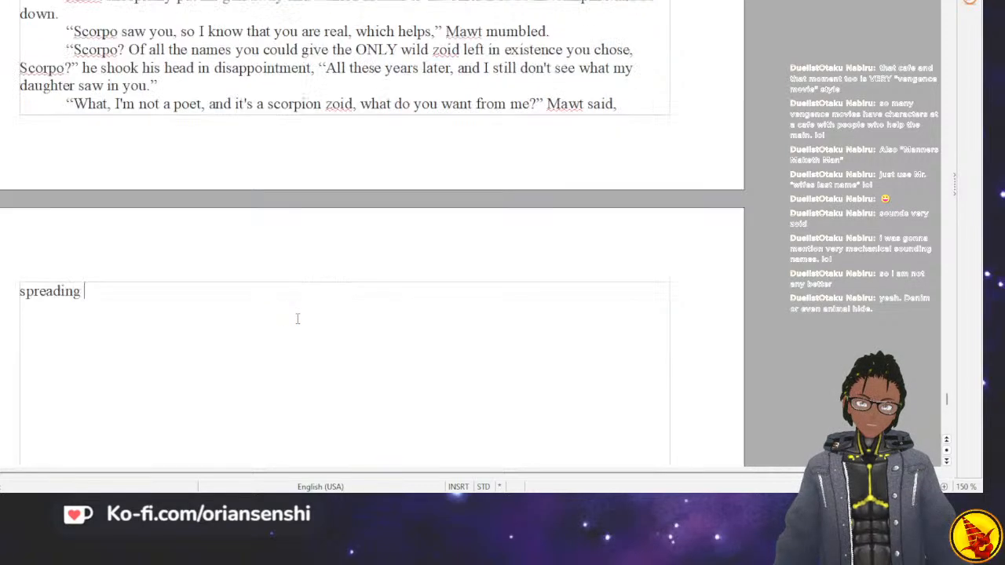
pyautogui.write('his arms ')
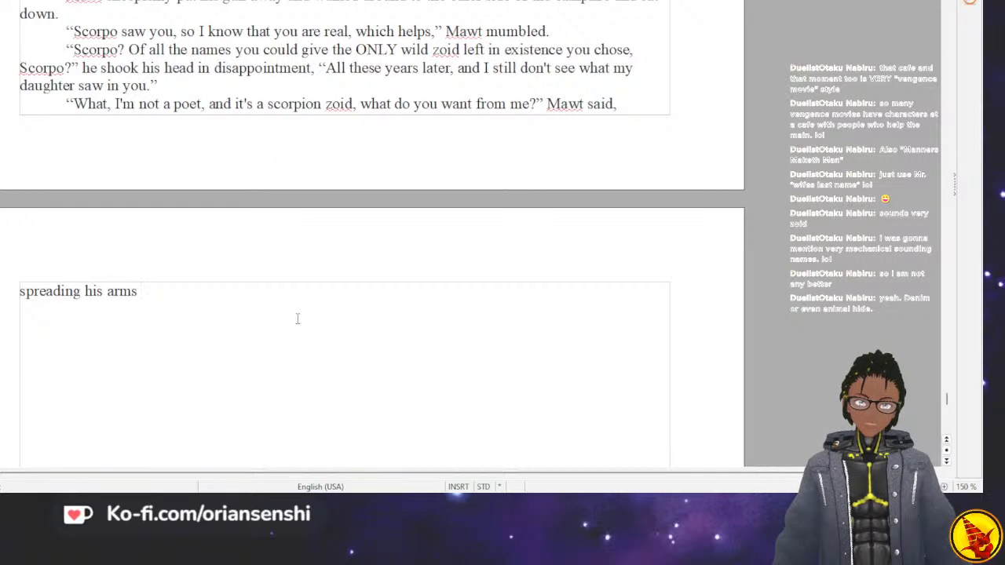
pyautogui.write('in')
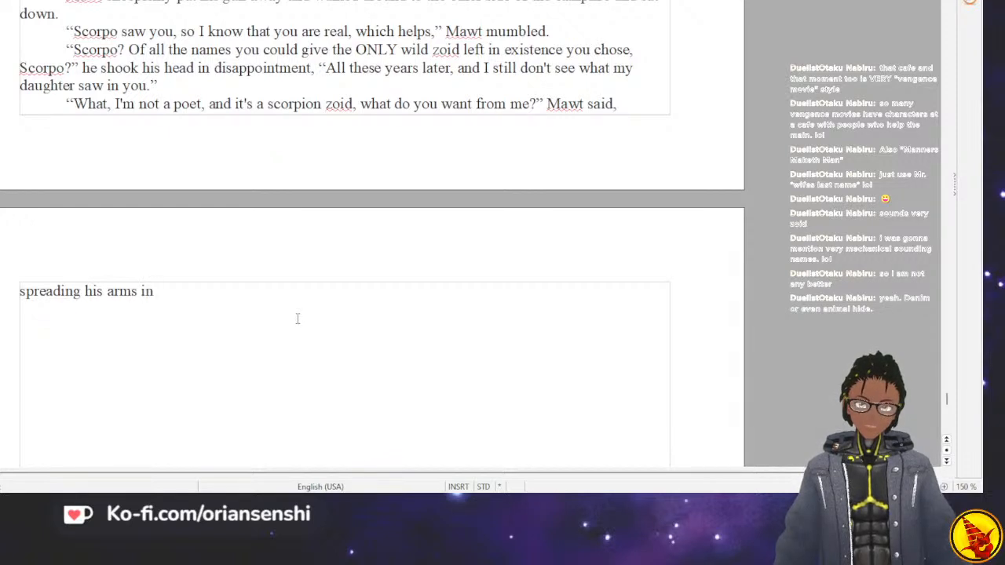
pyautogui.write(' frustratio')
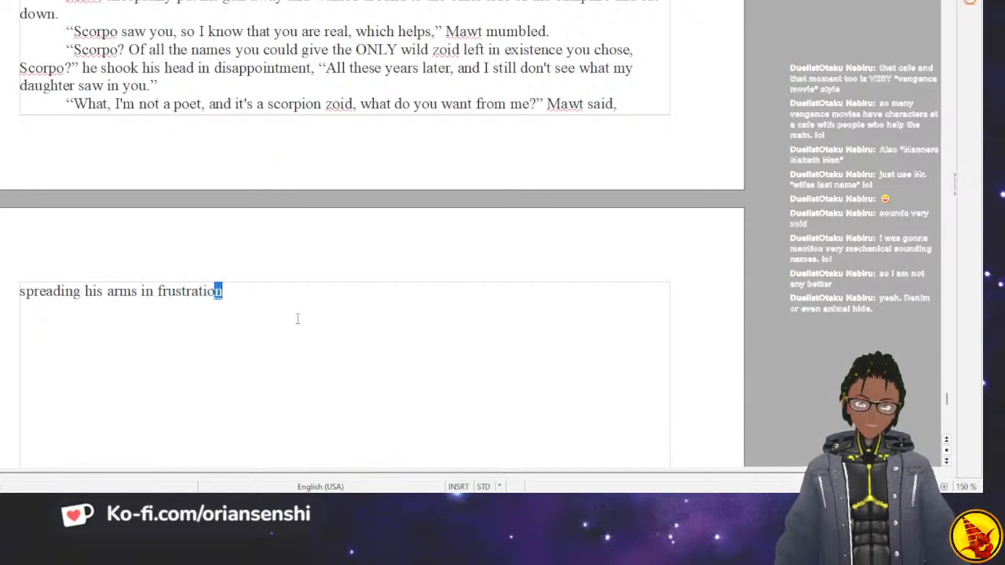
pyautogui.write('n.')
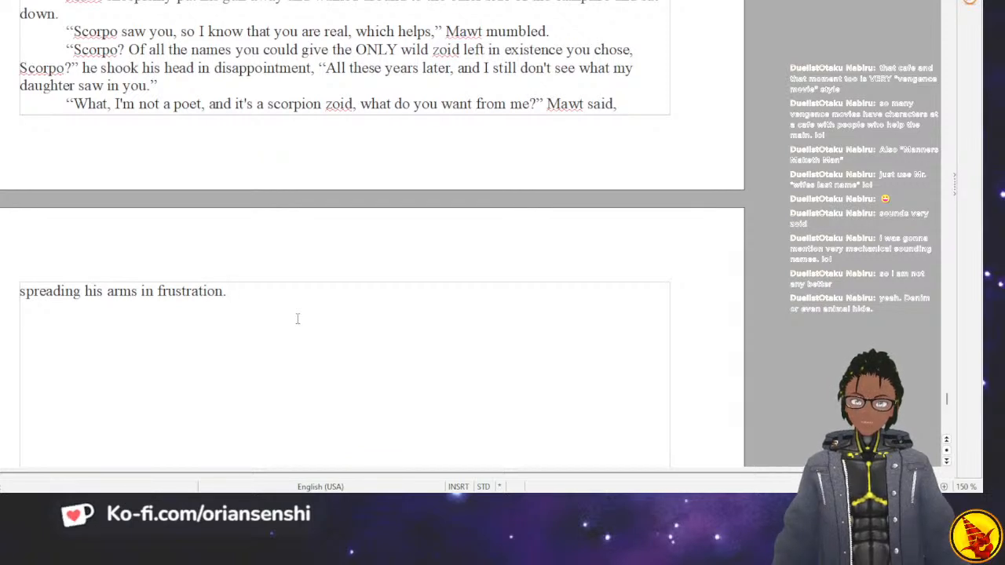
# Start JJ's answer in a new paragraph with the opening question "What do I want from you?".
pyautogui.press('Return')
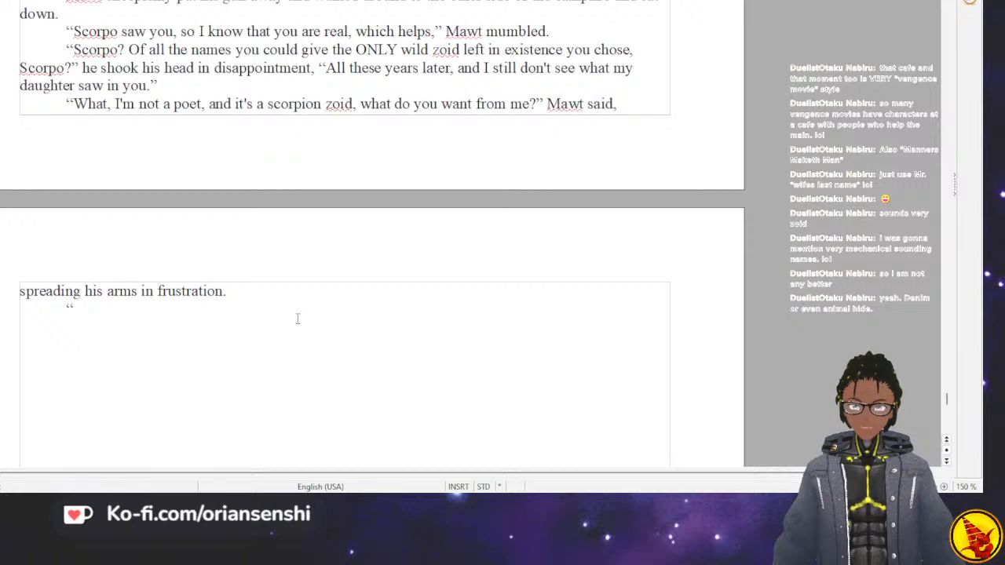
pyautogui.write('“')
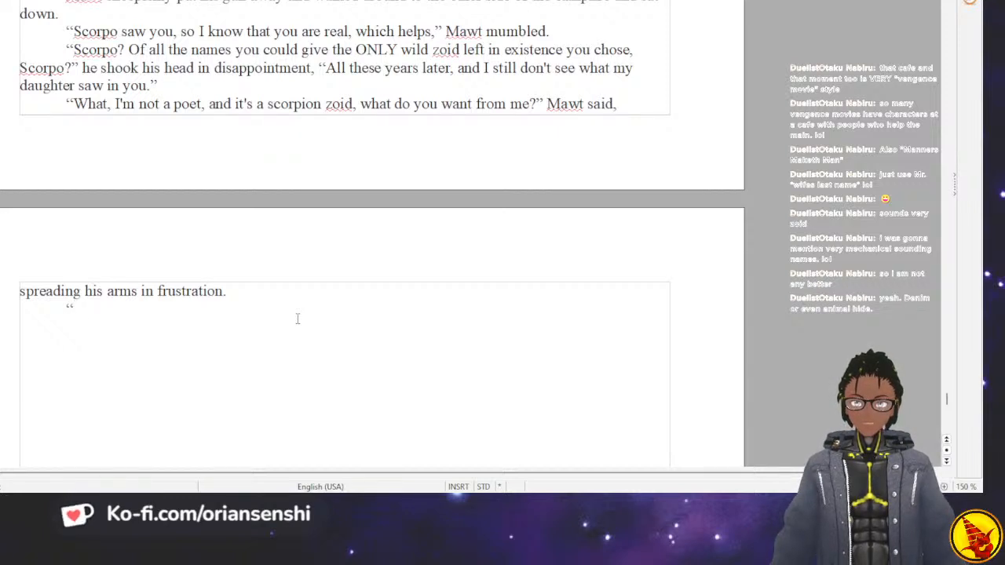
pyautogui.write('What do I want ')
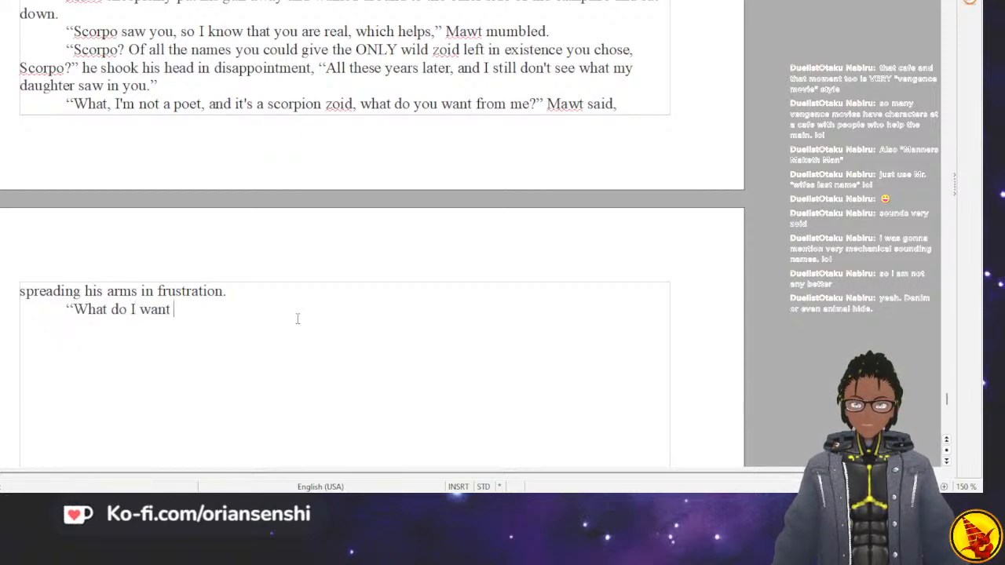
pyautogui.write('from you?')
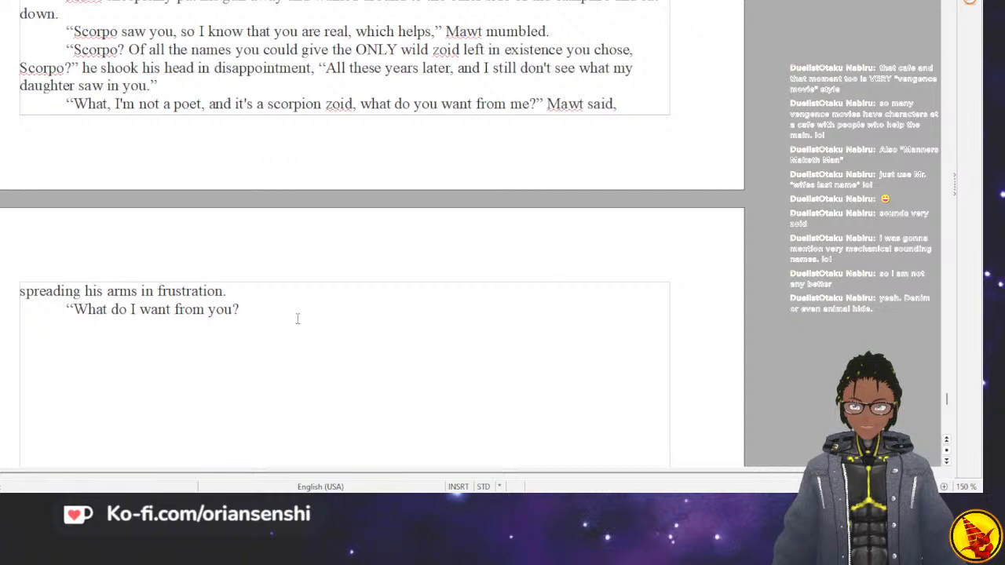
pyautogui.write(' How about y')
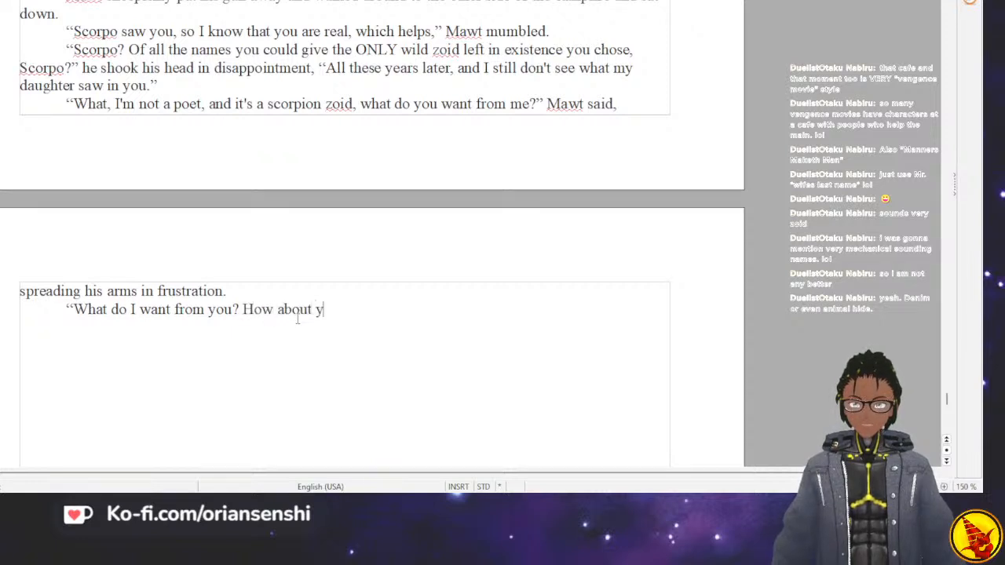
pyautogui.write('ou tell me why')
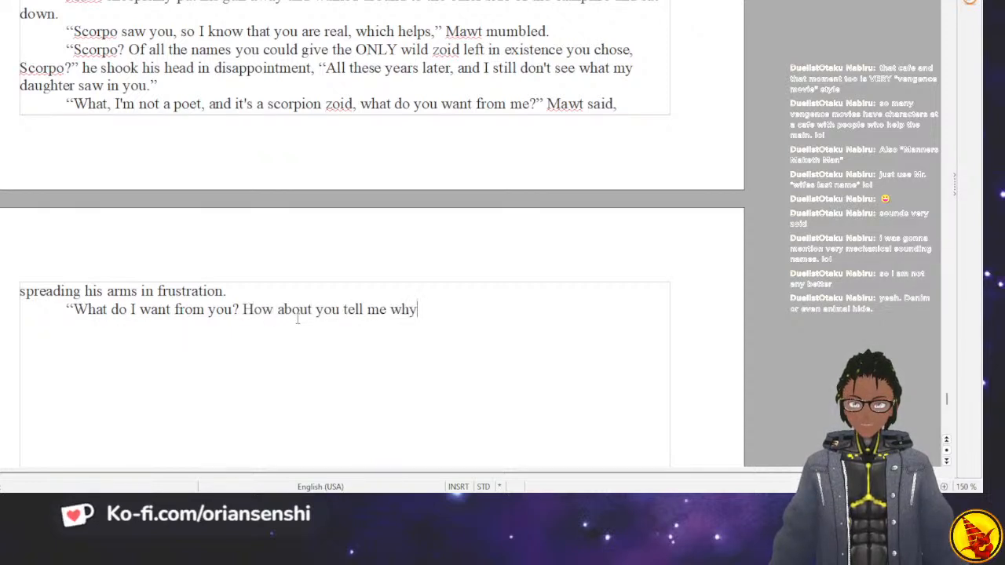
pyautogui.write(' you broke m')
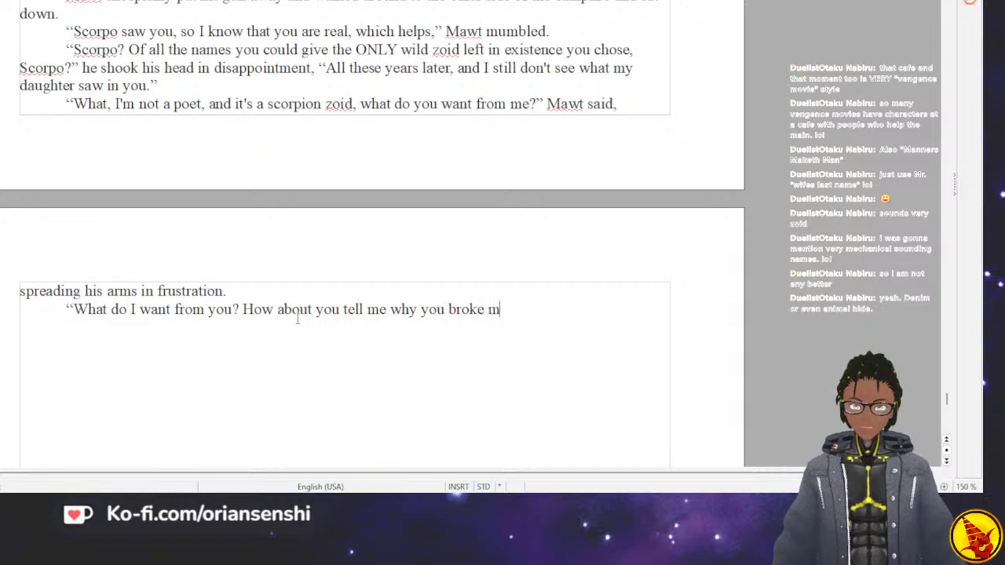
pyautogui.write("y little gir's")
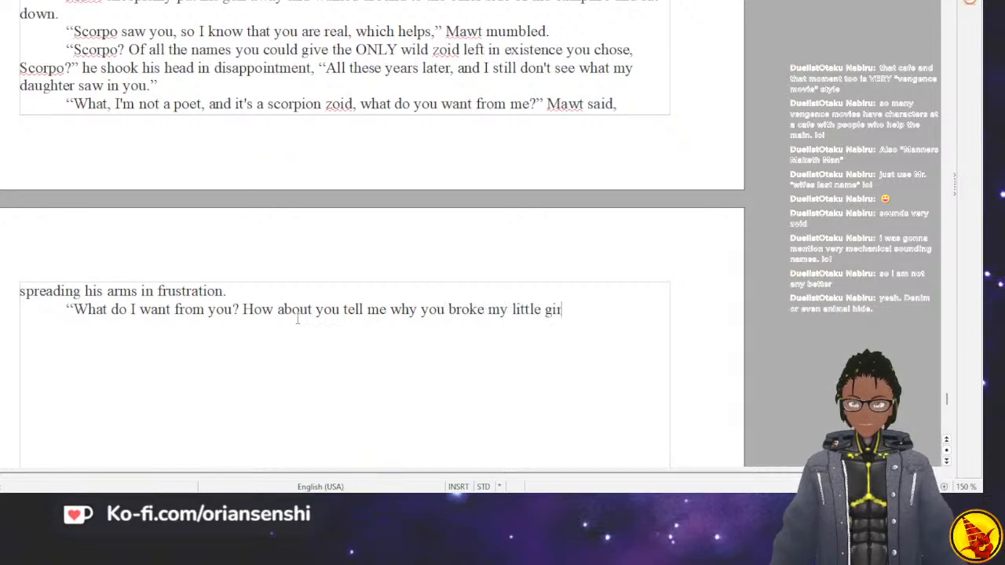
# Continue JJ's answer with "How about you tell me why you broke my little girl's heart?", correcting the spelling of "girl's".
pyautogui.press('BackSpace')
pyautogui.press('BackSpace')
pyautogui.write("l's hear")
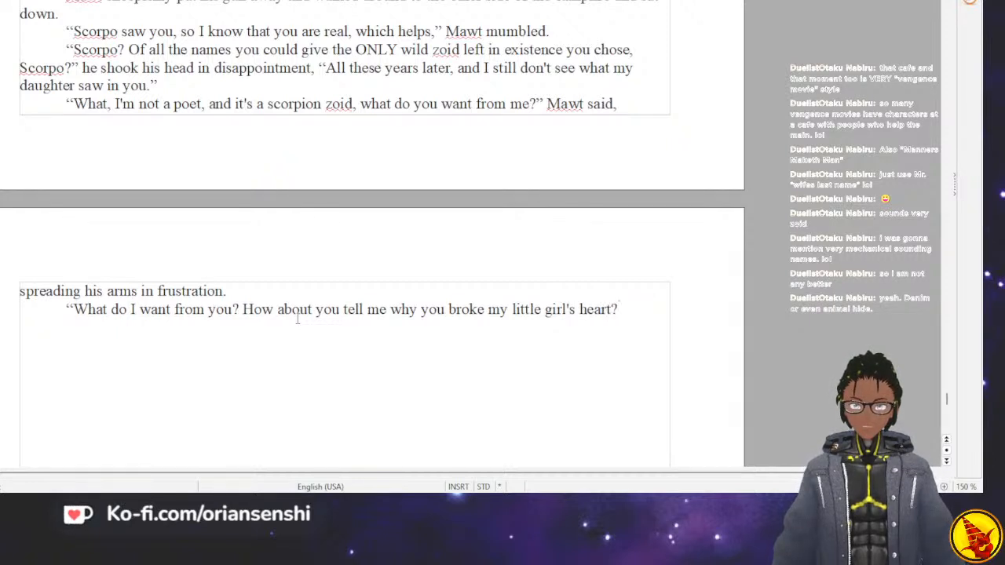
pyautogui.write('t?')
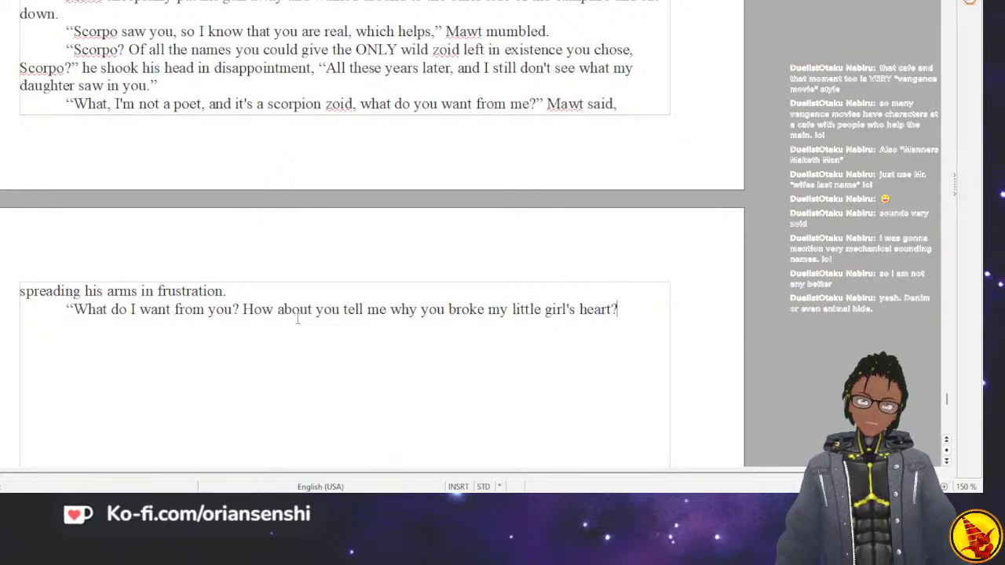
pyautogui.write(' I never')
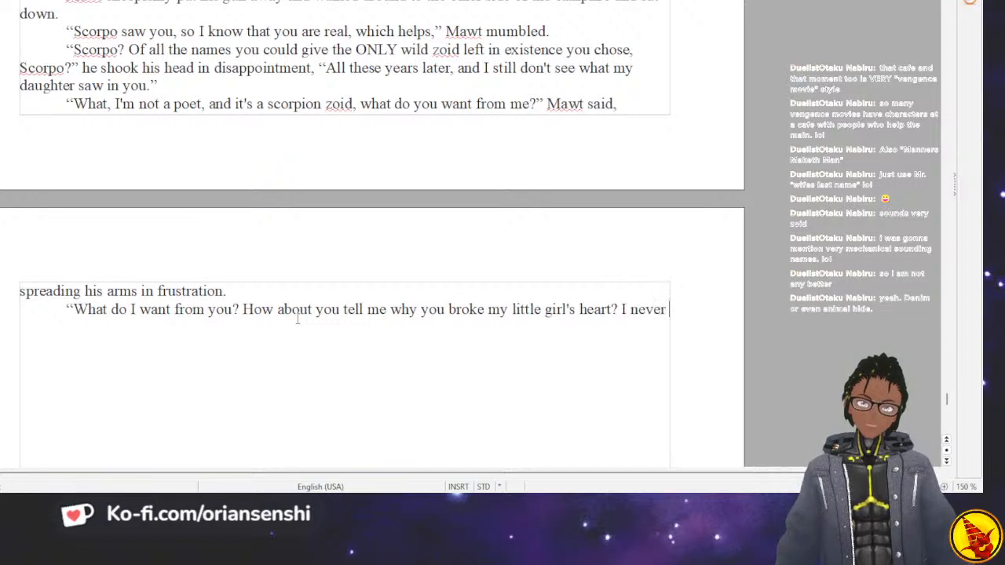
pyautogui.write(' got a chance to ask you')
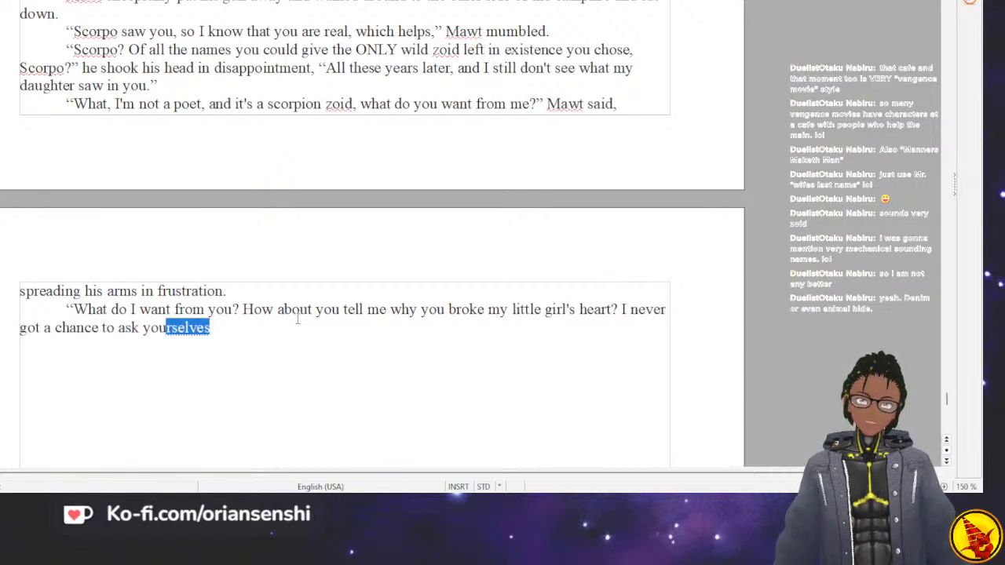
pyautogui.write(', n')
# Continue JJ's line with "I never got a chance to ask you and now seems like just as good a time as any.".
pyautogui.press('BackSpace')
pyautogui.press('BackSpace')
pyautogui.press('BackSpace')
pyautogui.write('a')
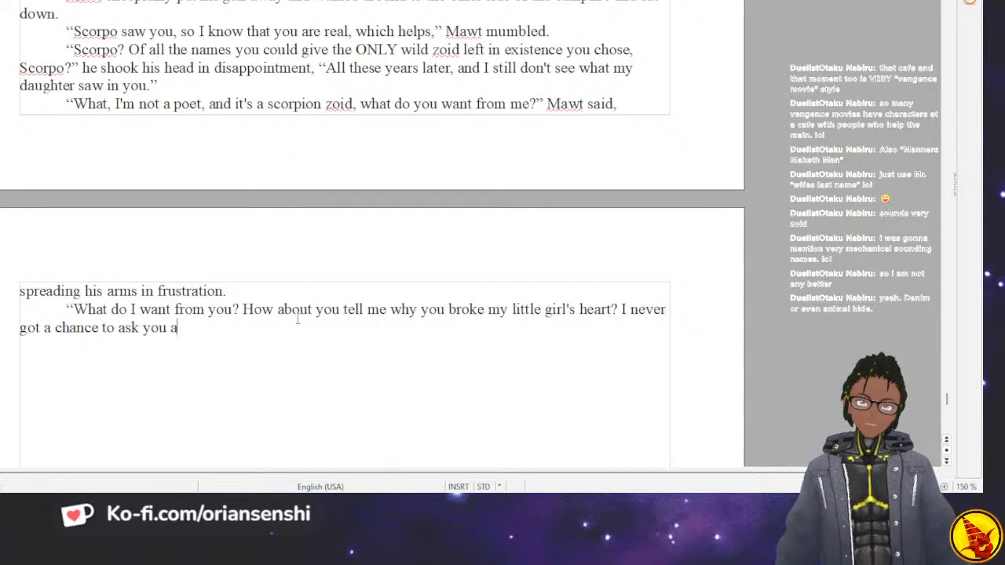
pyautogui.write('nd now seems like just as good a')
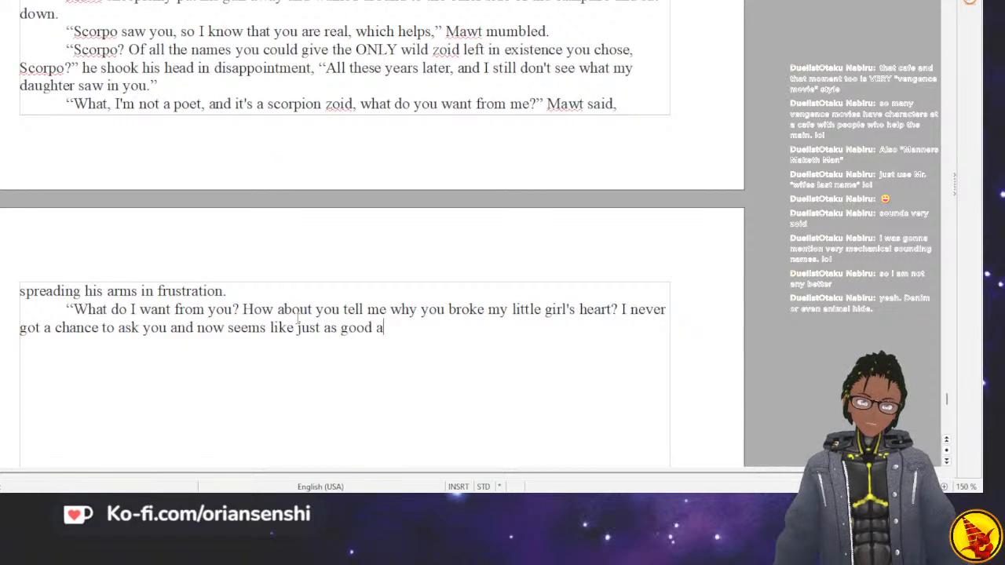
pyautogui.write(' time as any.')
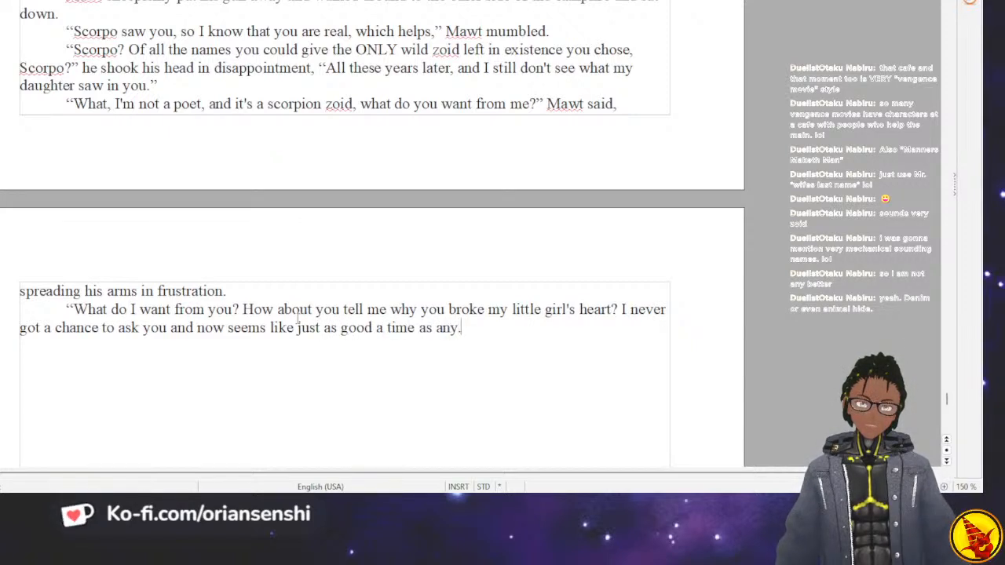
pyautogui.write('" JJ said')
# End JJ's line with a comma and closing quotation mark, and add the dialogue tag "JJ said firmly,".
pyautogui.press('BackSpace')
pyautogui.press('BackSpace')
pyautogui.press('BackSpace')
pyautogui.press('BackSpace')
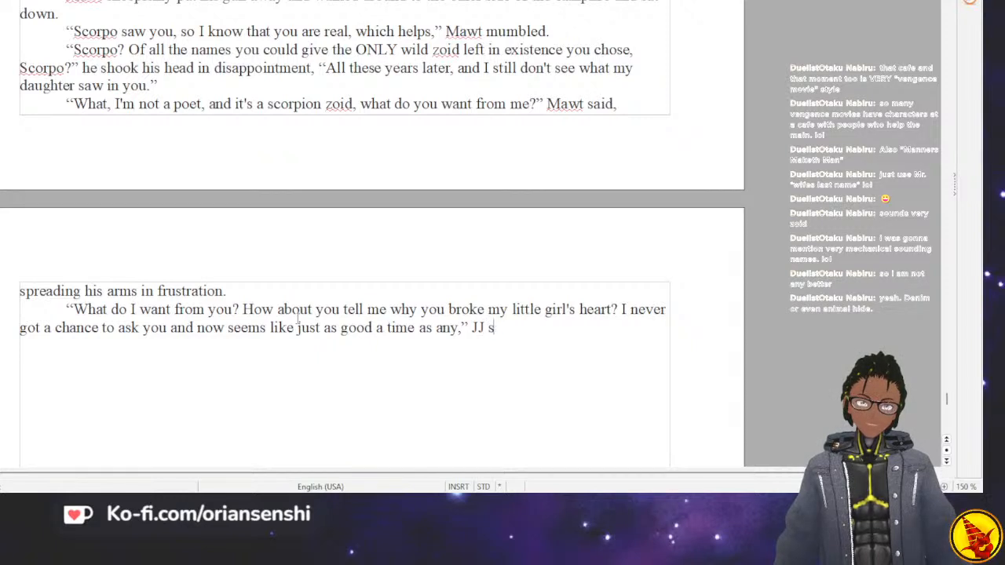
pyautogui.write('s')
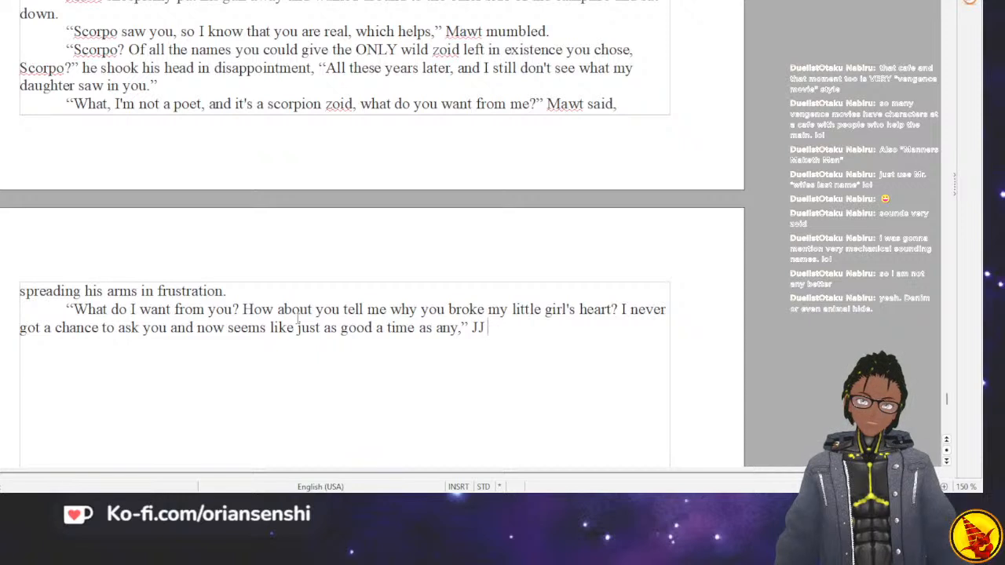
pyautogui.write('aid fir')
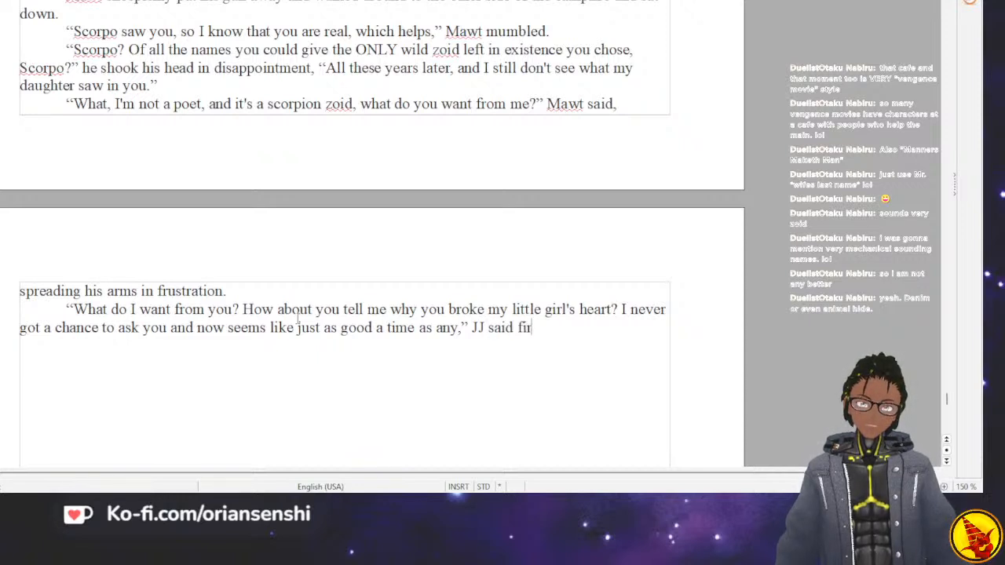
pyautogui.write('mly, staring')
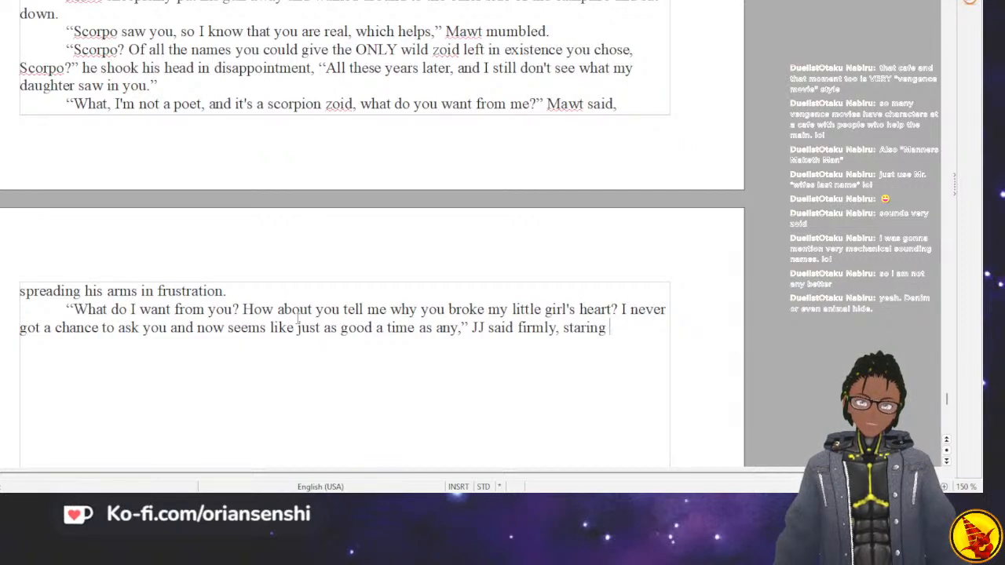
# Finish the dialogue tag with "giving a hard glare to Mawt." and start a new paragraph.
pyautogui.press('BackSpace')
pyautogui.press('BackSpace')
pyautogui.press('BackSpace')
pyautogui.press('BackSpace')
pyautogui.press('BackSpace')
pyautogui.press('BackSpace')
pyautogui.press('BackSpace')
pyautogui.write('gi')
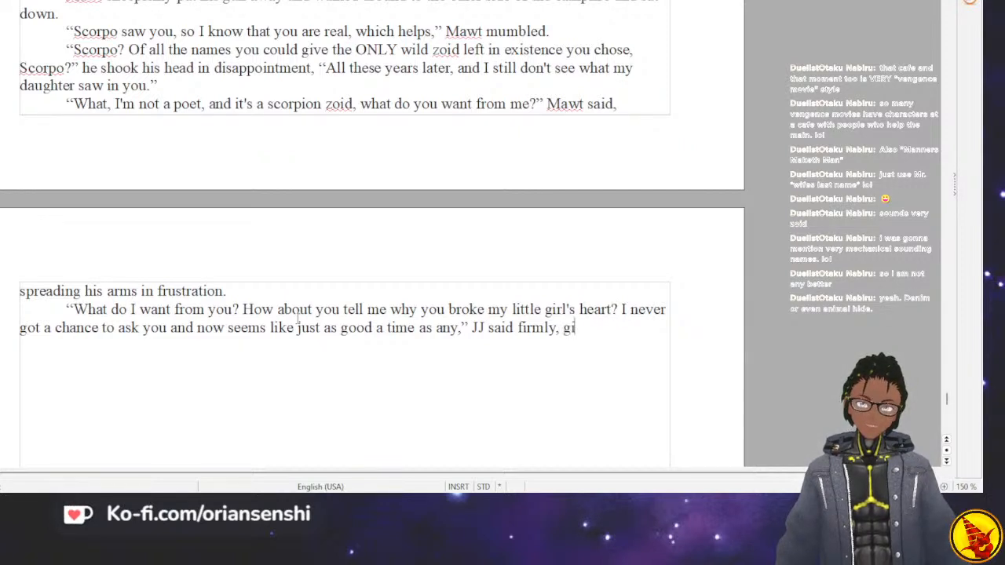
pyautogui.write('ving an ai')
pyautogui.press('BackSpace')
pyautogui.press('BackSpace')
pyautogui.press('BackSpace')
pyautogui.press('BackSpace')
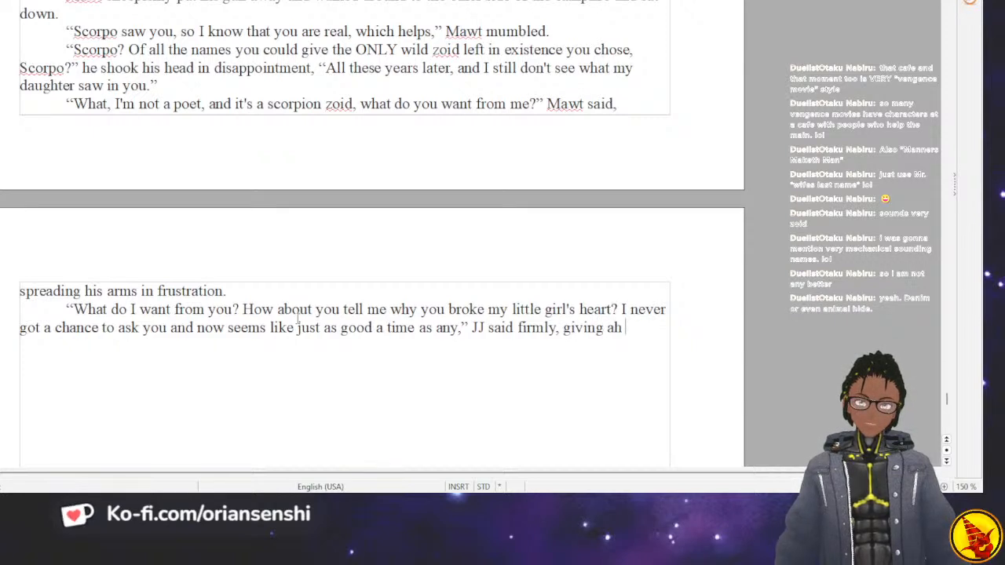
pyautogui.write('hard glare')
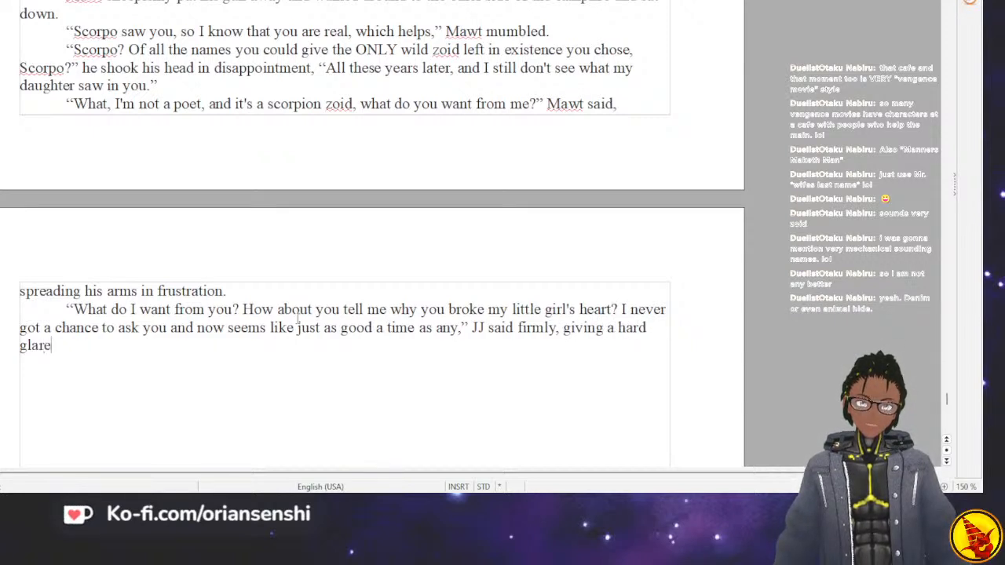
pyautogui.write(' to Mawt.')
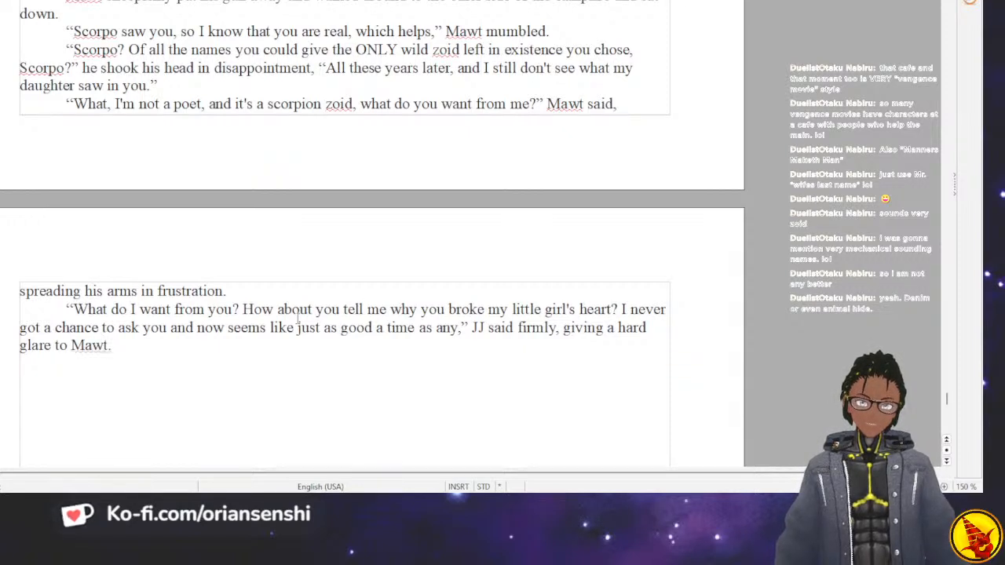
pyautogui.press('Return')
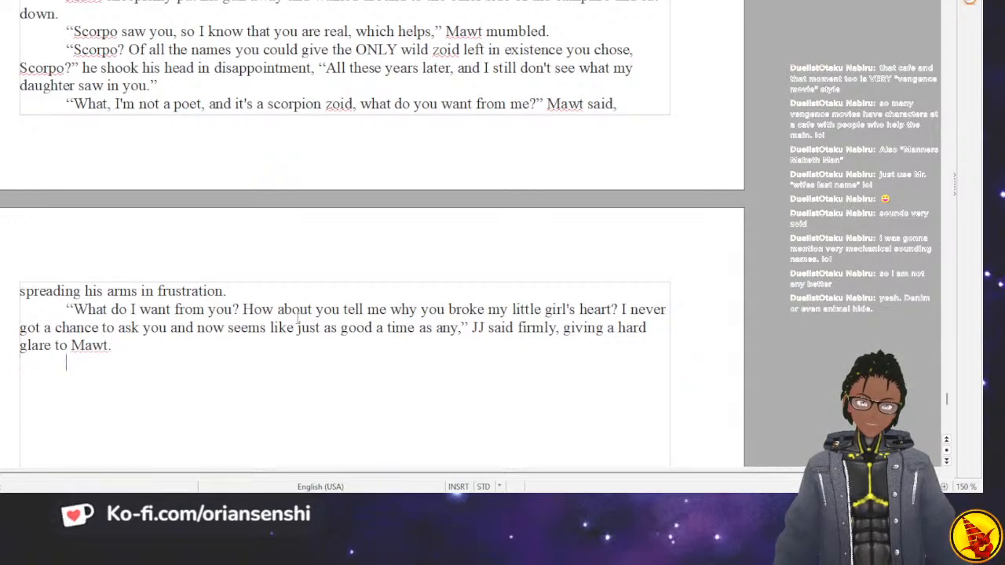
pyautogui.write('Mawt was pulled')
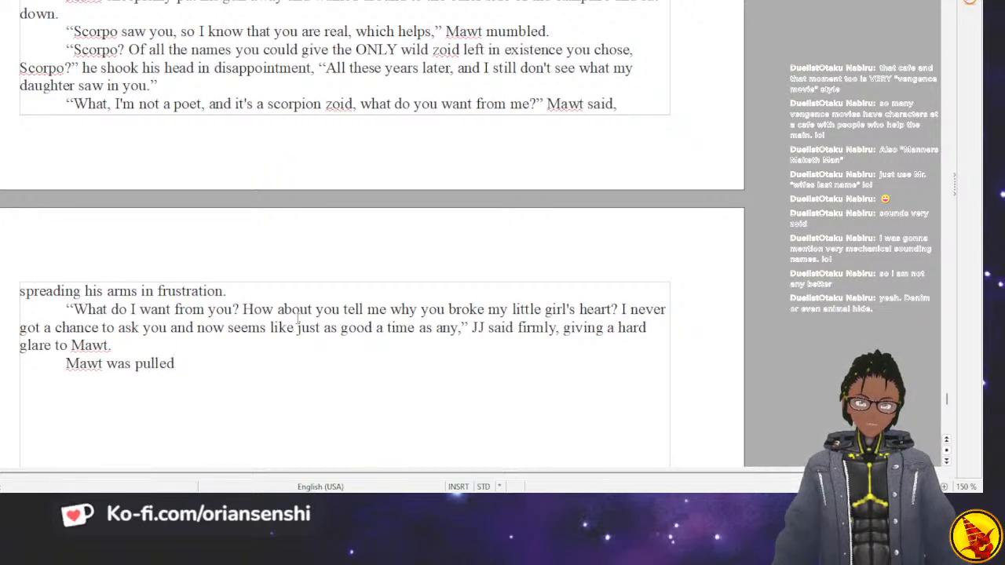
pyautogui.press('BackSpace')
pyautogui.press('BackSpace')
pyautogui.press('BackSpace')
pyautogui.press('BackSpace')
pyautogui.press('BackSpace')
pyautogui.press('BackSpace')
pyautogui.press('BackSpace')
pyautogui.press('BackSpace')
pyautogui.press('BackSpace')
pyautogui.press('BackSpace')
pyautogui.press('BackSpace')
pyautogui.press('BackSpace')
pyautogui.press('BackSpace')
pyautogui.press('BackSpace')
pyautogui.press('BackSpace')
pyautogui.press('BackSpace')
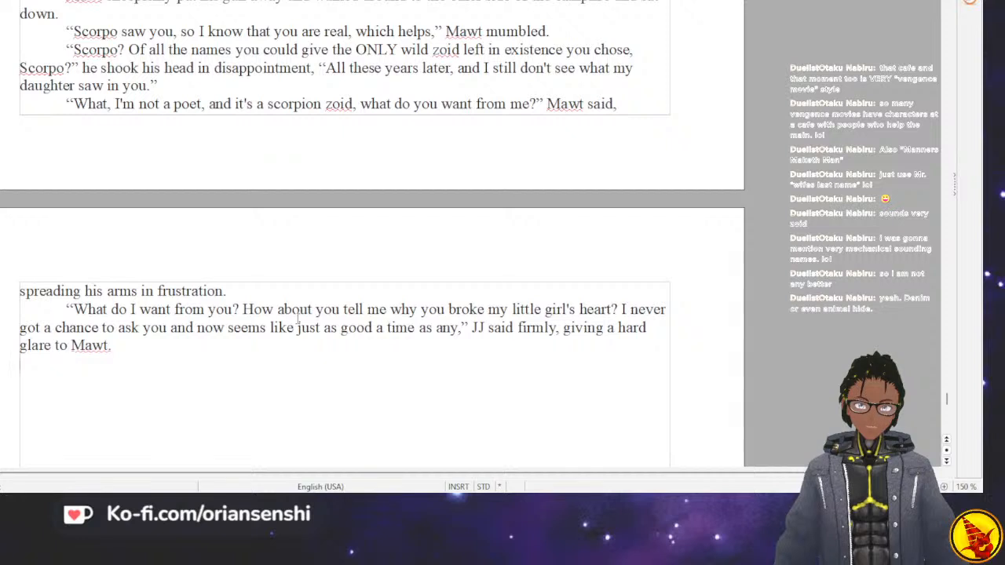
# Open the new paragraph with "Instantly, Mawt was no longer sitting at a campfire with his ex-father-in-law.".
pyautogui.write('Instantly')
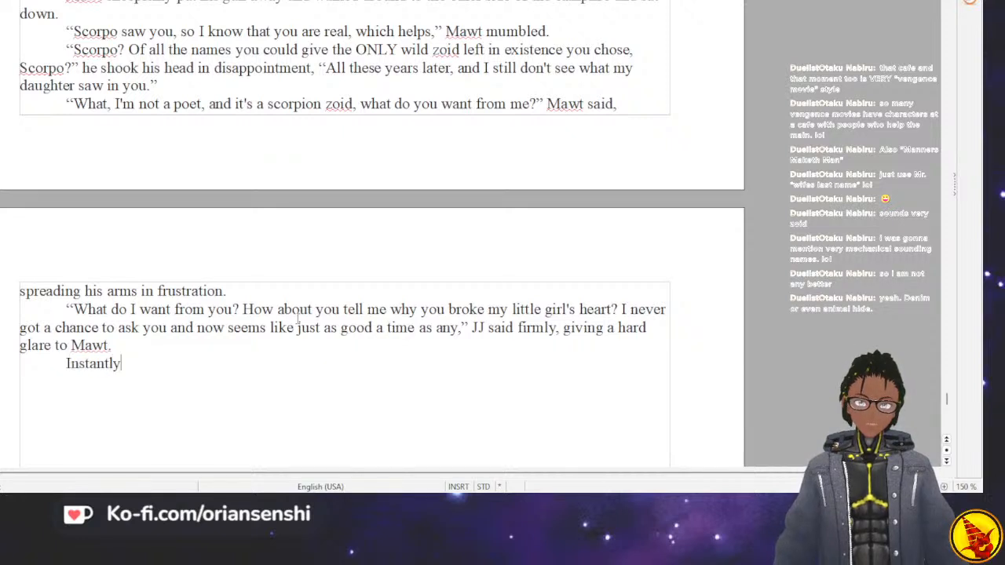
pyautogui.write(', Mawt')
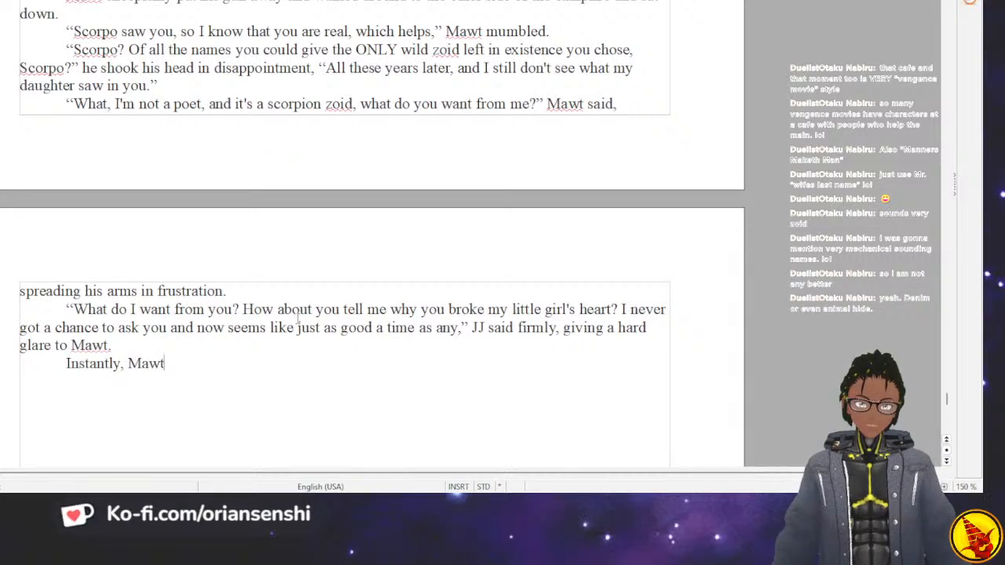
pyautogui.write(' was no longer sitting at')
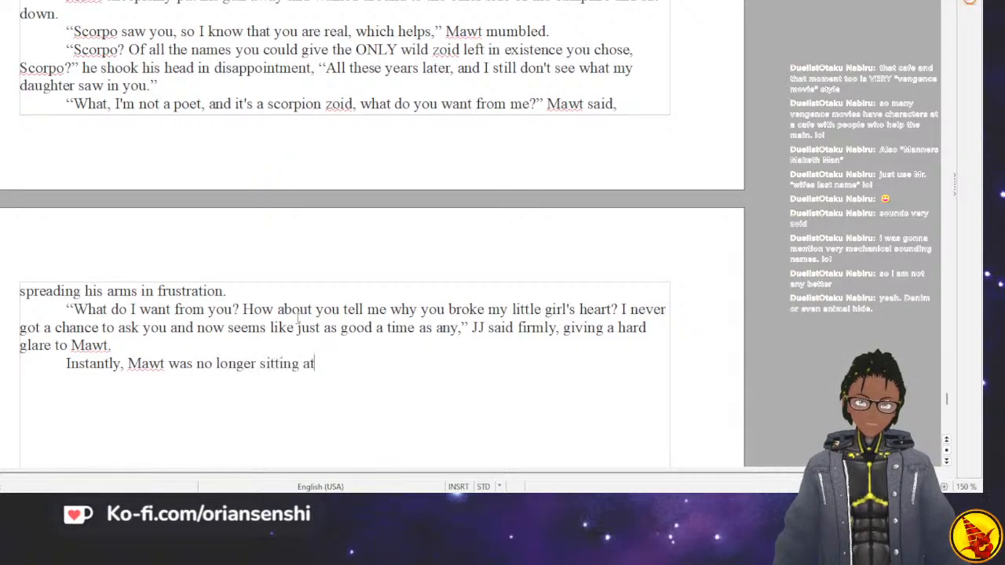
pyautogui.write(' a campfire ')
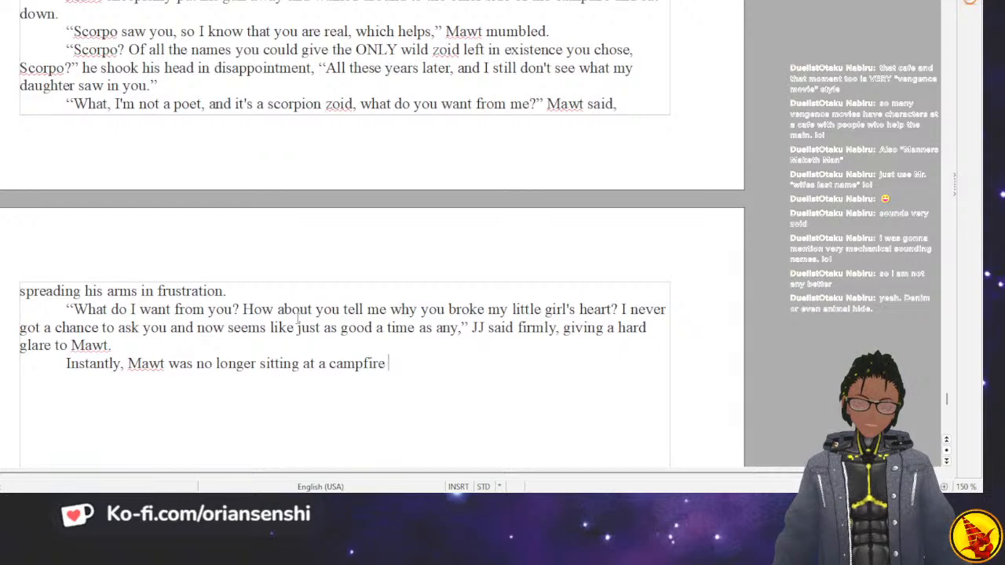
pyautogui.write('with his ex-f')
pyautogui.press('Return')
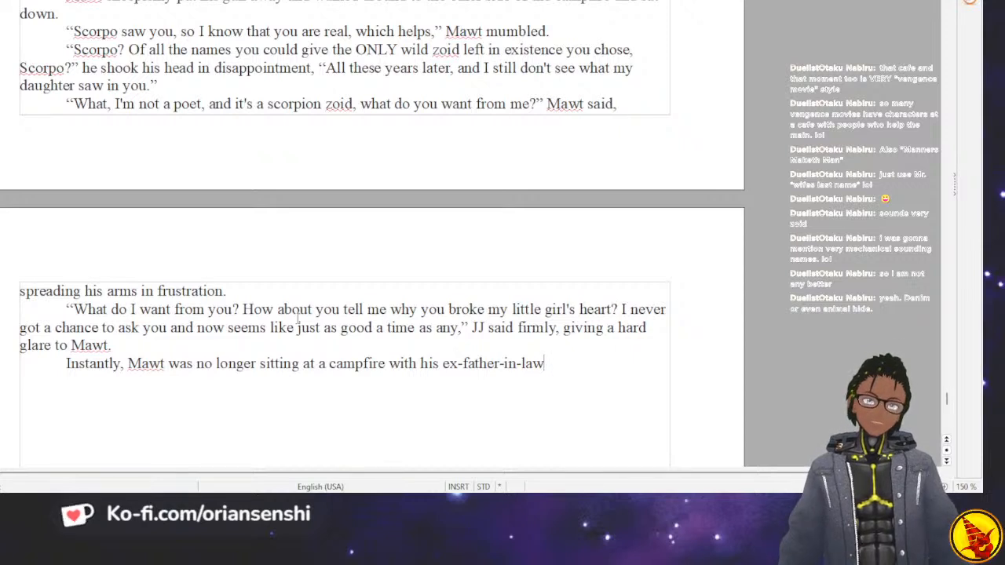
pyautogui.write('. He was')
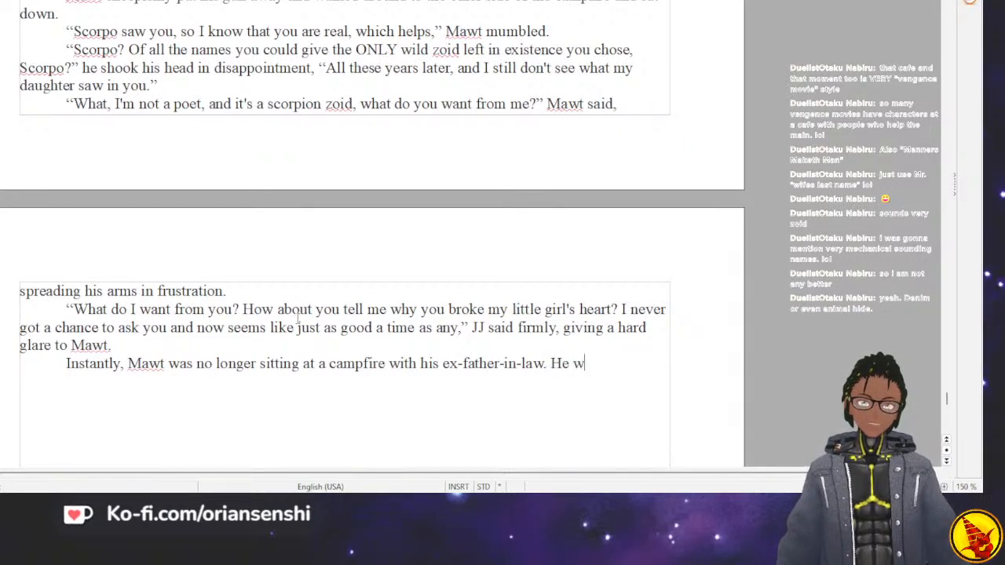
pyautogui.press('BackSpace')
pyautogui.press('BackSpace')
pyautogui.press('BackSpace')
pyautogui.press('BackSpace')
pyautogui.press('BackSpace')
pyautogui.press('BackSpace')
pyautogui.press('BackSpace')
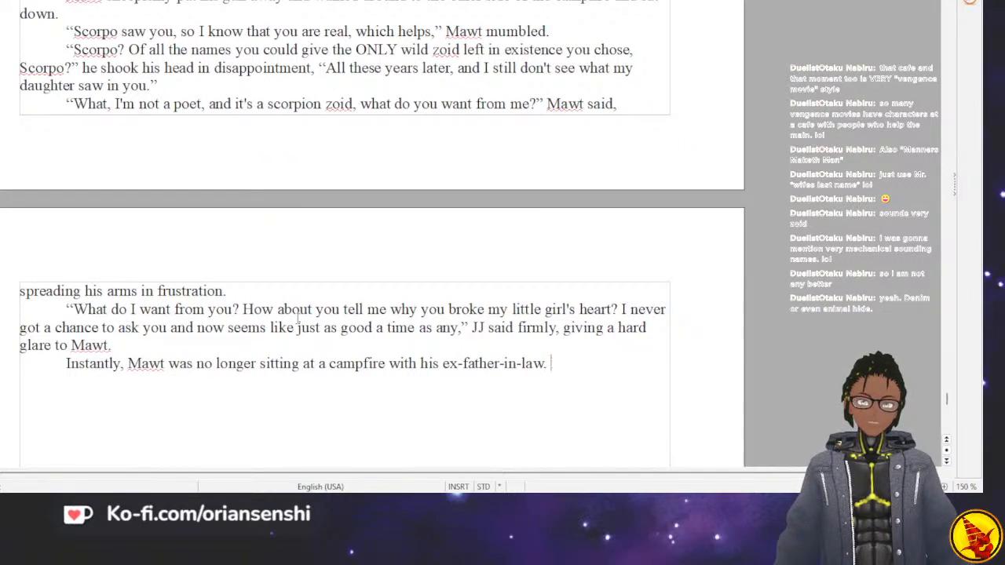
pyautogui.write('It')
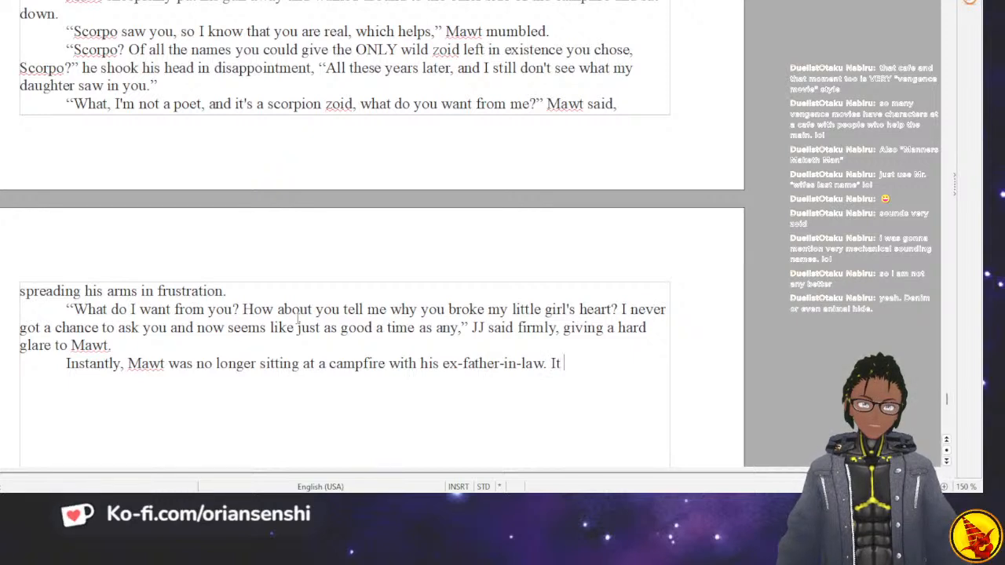
pyautogui.press('BackSpace')
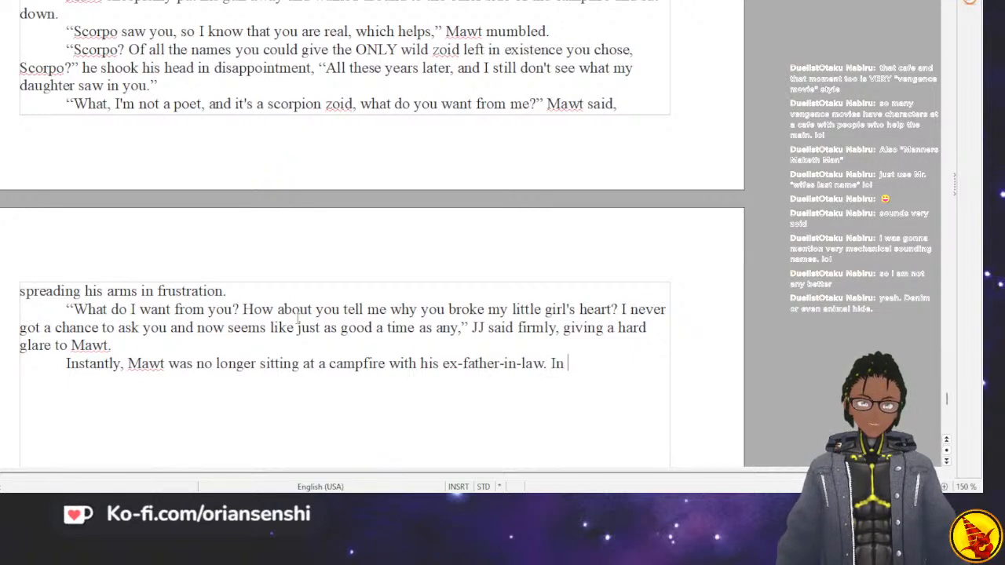
pyautogui.write('He was')
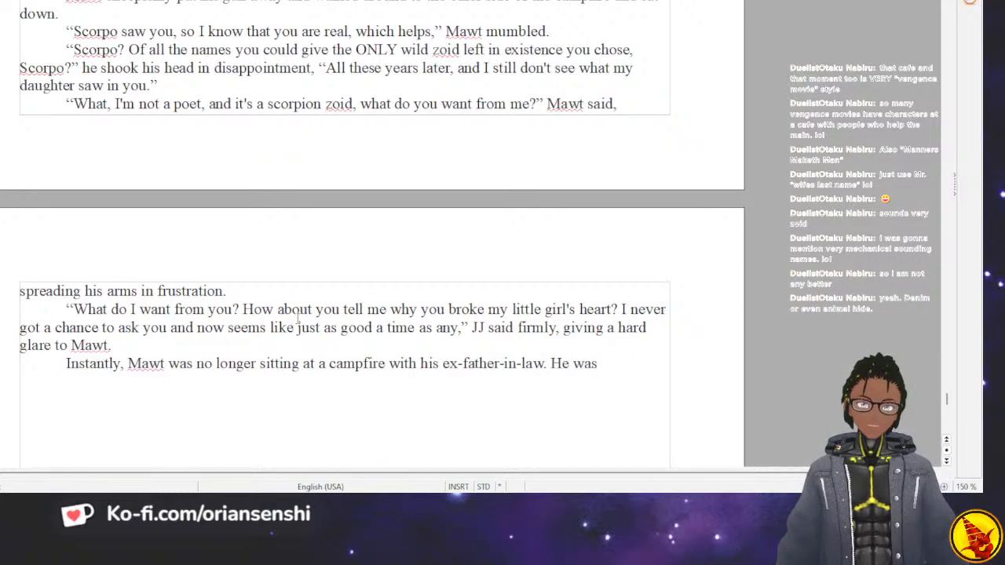
pyautogui.press('BackSpace')
pyautogui.press('BackSpace')
pyautogui.press('BackSpace')
pyautogui.press('BackSpace')
pyautogui.press('BackSpace')
# Begin the paragraph's second sentence with "It was 15 years in the past".
pyautogui.write('It was ')
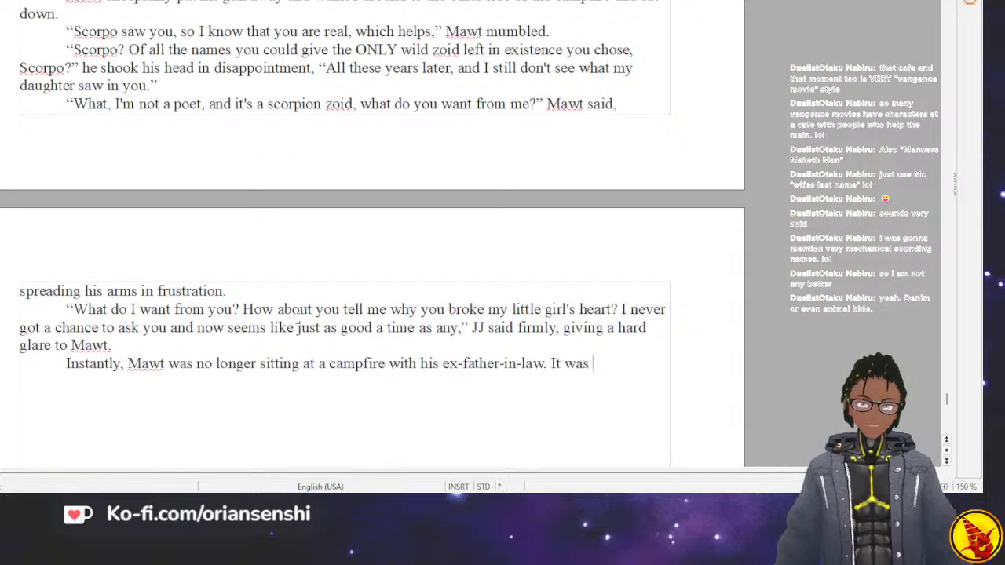
pyautogui.write('16 y')
pyautogui.press('BackSpace')
pyautogui.press('BackSpace')
pyautogui.press('BackSpace')
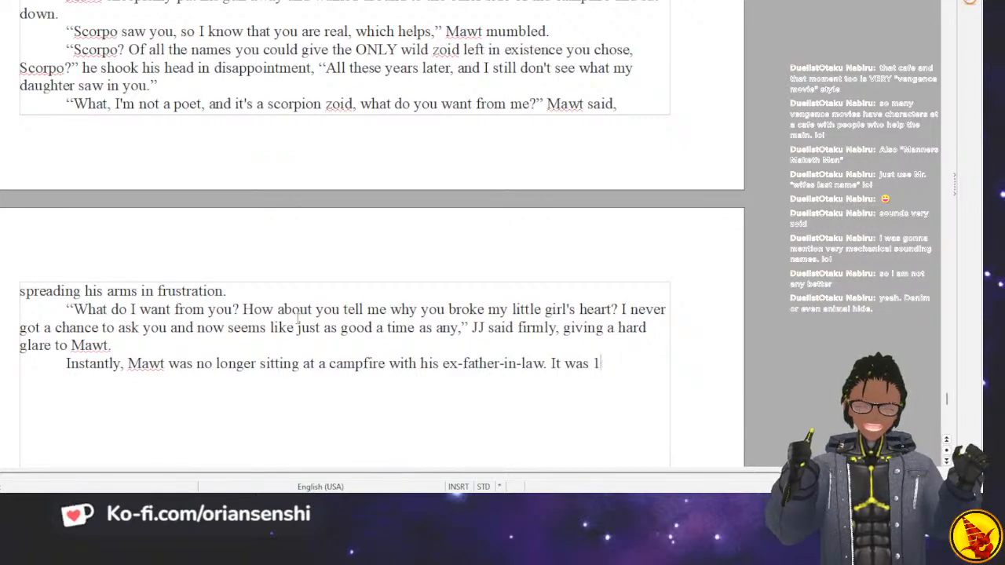
pyautogui.write('5 years in the ')
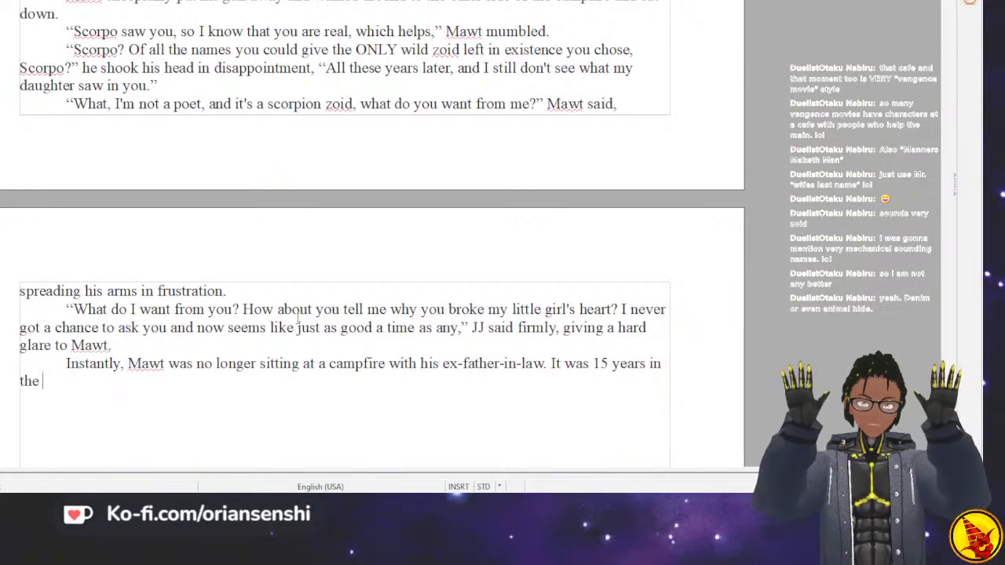
pyautogui.write('past')
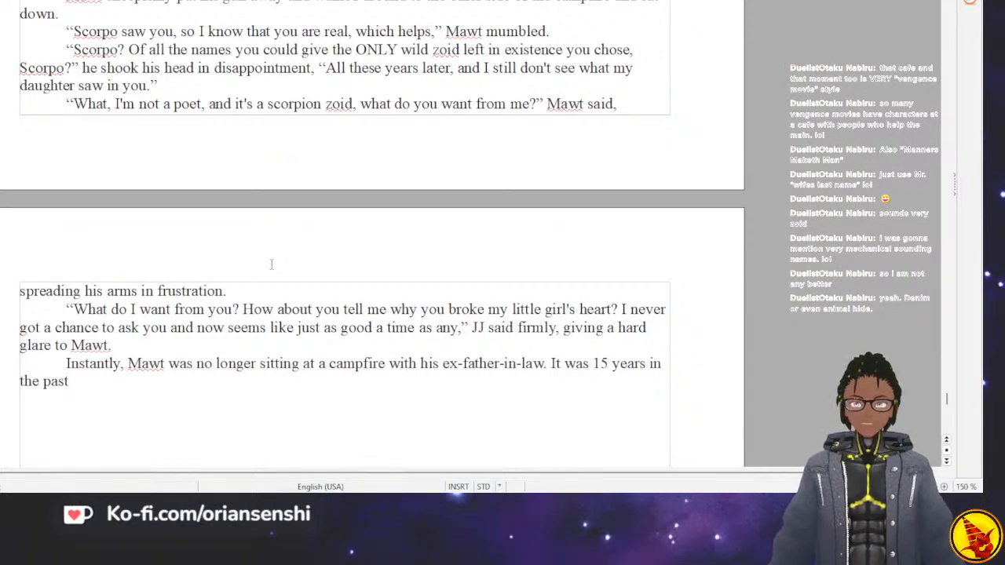
# Complete the paragraph's second sentence with "and he was standing in his home.".
pyautogui.write('nd he')
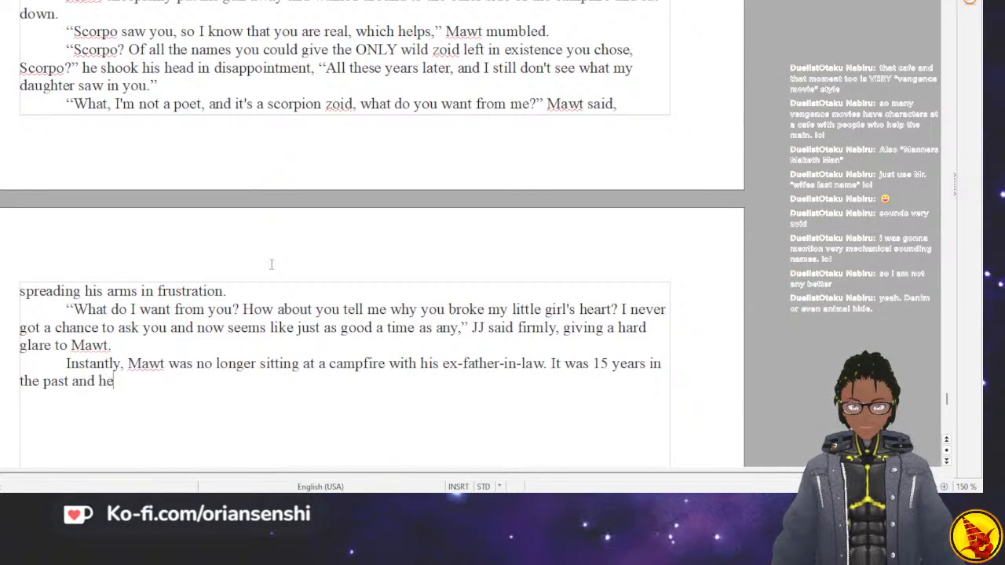
pyautogui.write(' was standing in his')
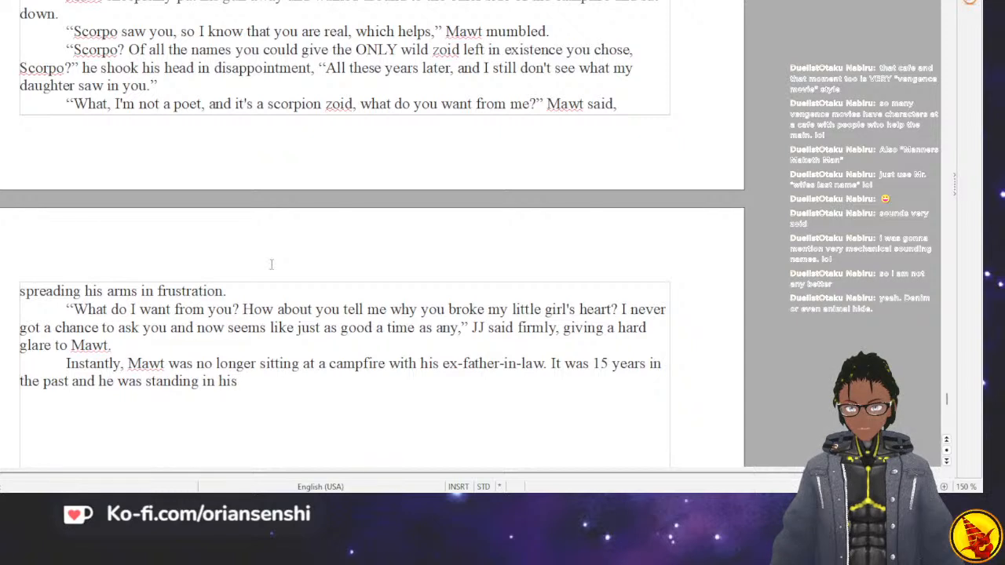
pyautogui.write(' home')
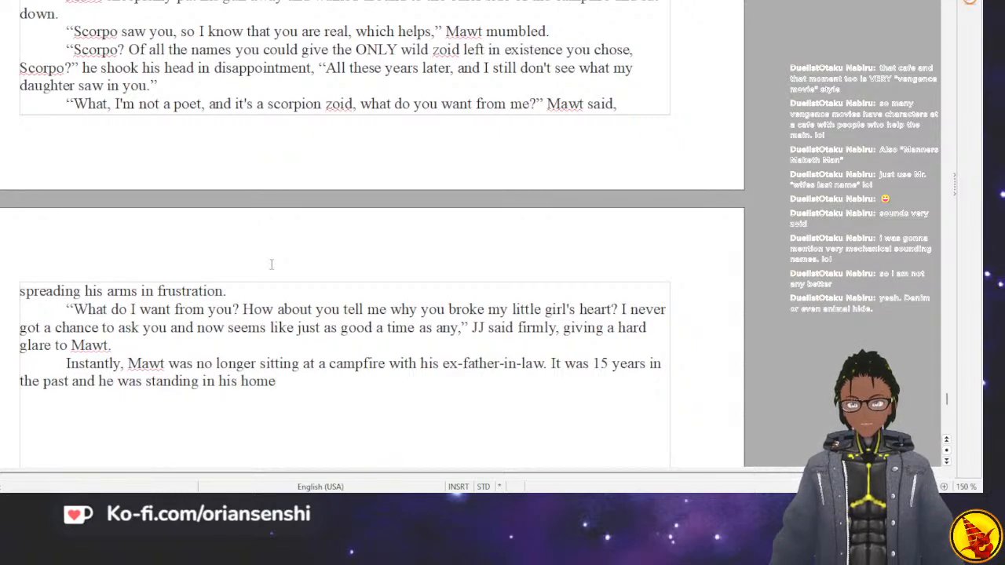
pyautogui.write('. ')
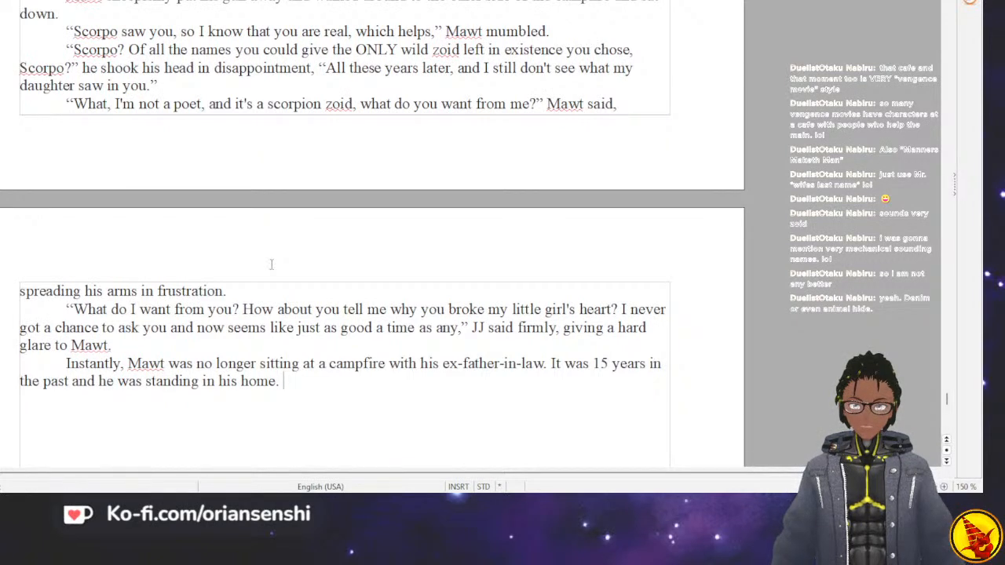
pyautogui.write('Elizabe')
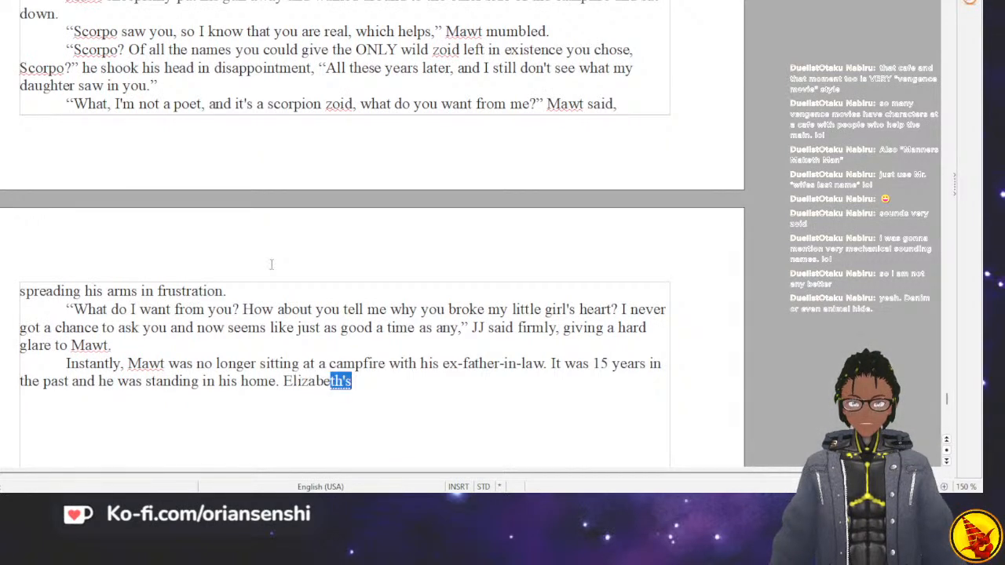
pyautogui.write('th ')
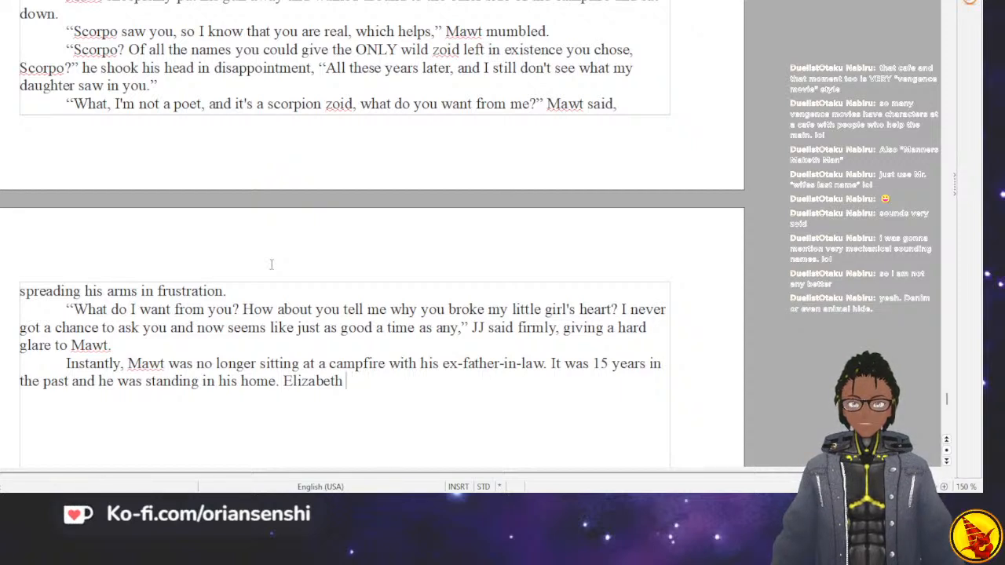
pyautogui.write('was')
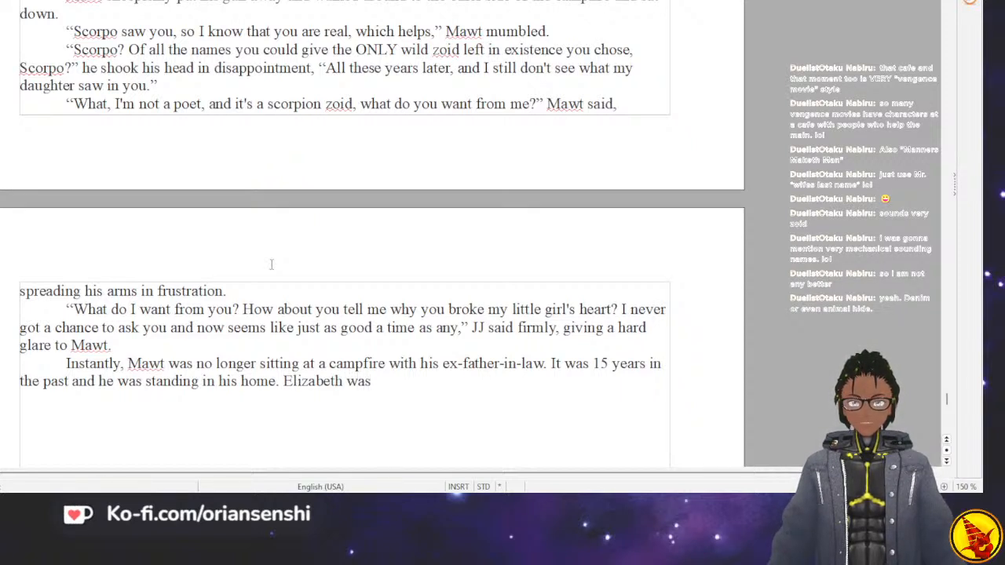
pyautogui.write('as throwing')
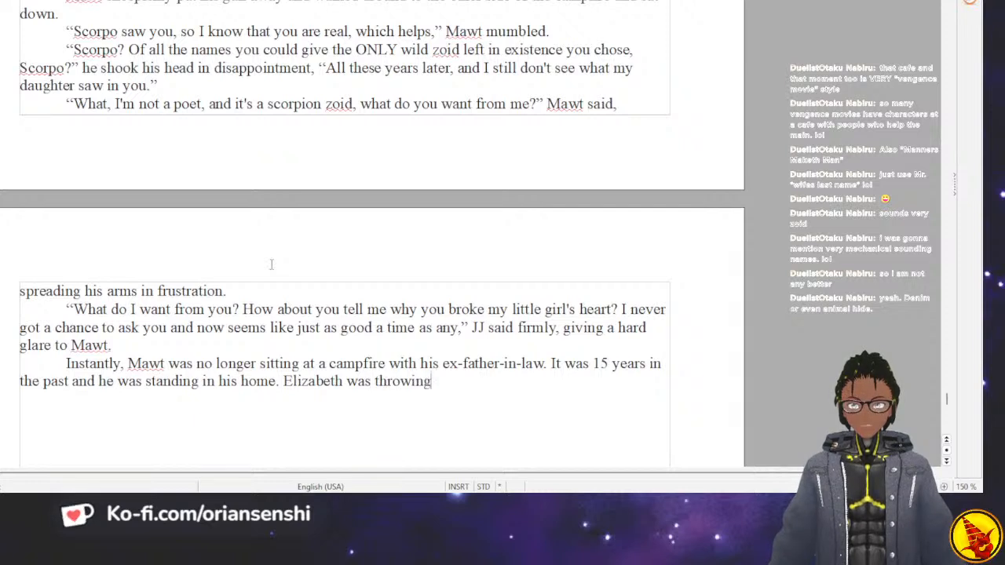
pyautogui.write(' her tihng')
# Continue the third sentence with "throwing her things into a suitcase.".
pyautogui.press('BackSpace')
pyautogui.press('BackSpace')
pyautogui.press('BackSpace')
pyautogui.write('ings int')
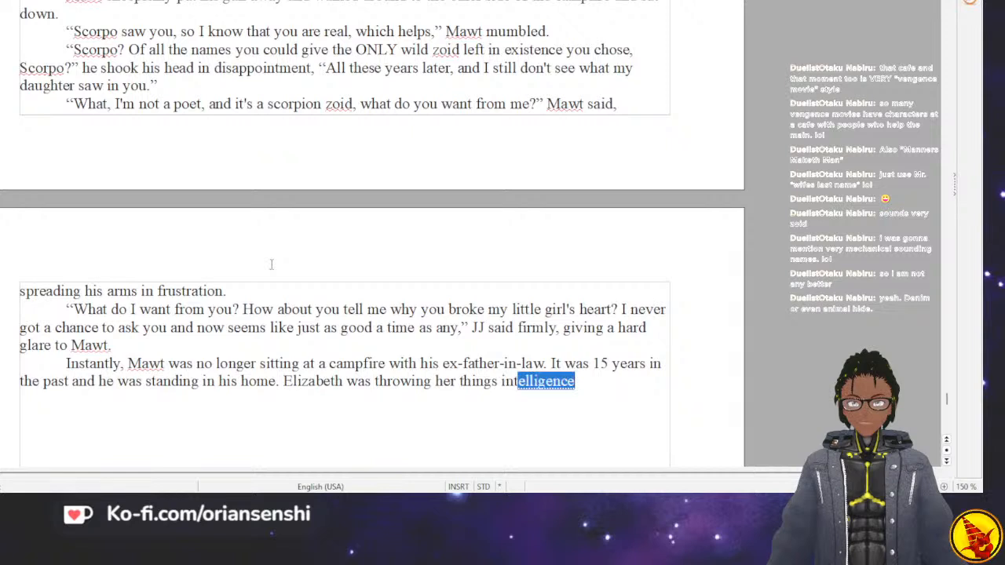
pyautogui.write('o a suitcase.')
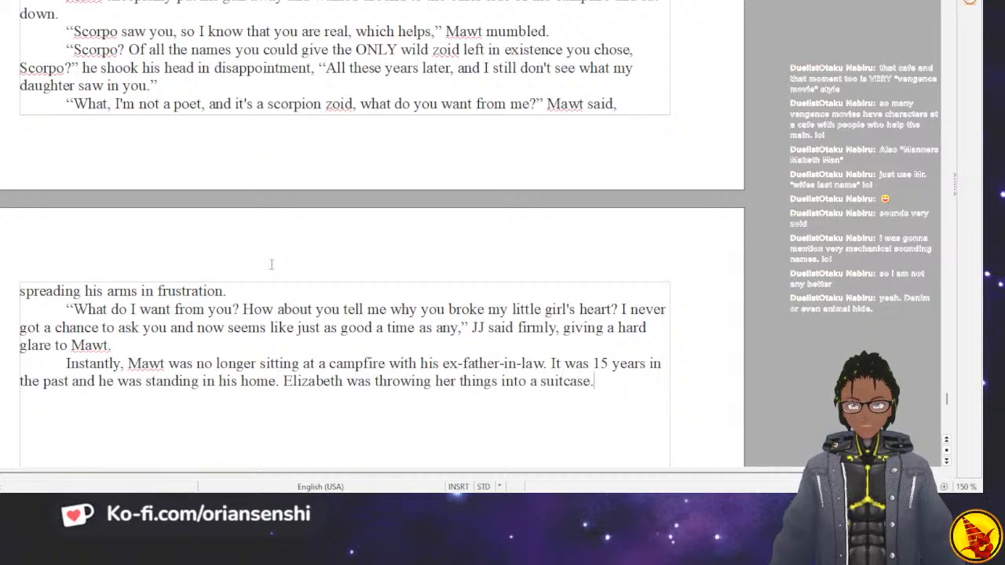
pyautogui.press('BackSpace')
pyautogui.write('as she')
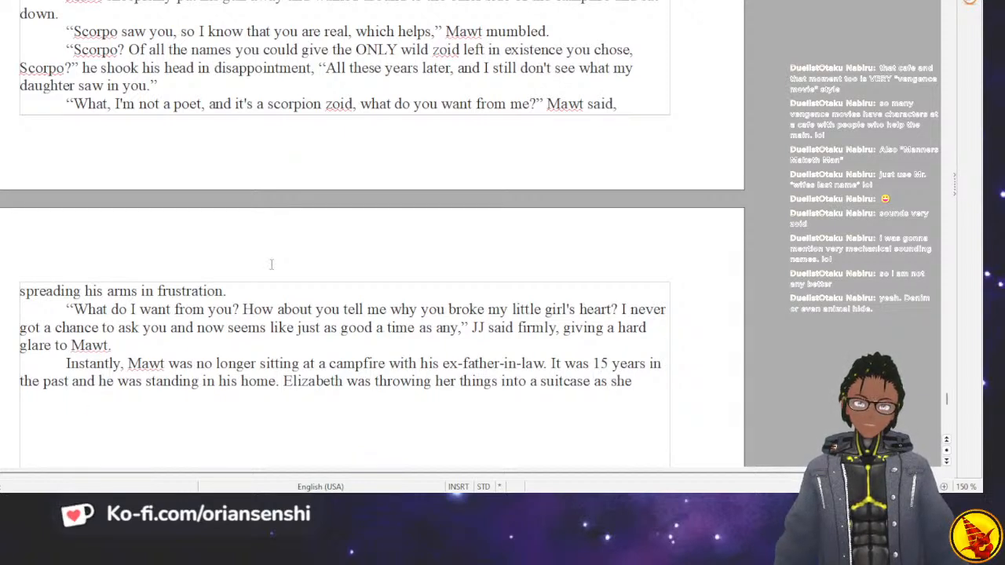
pyautogui.press('BackSpace')
pyautogui.press('BackSpace')
pyautogui.press('BackSpace')
pyautogui.press('BackSpace')
pyautogui.press('BackSpace')
pyautogui.press('BackSpace')
pyautogui.press('BackSpace')
pyautogui.press('BackSpace')
pyautogui.press('BackSpace')
pyautogui.press('BackSpace')
pyautogui.write('se')
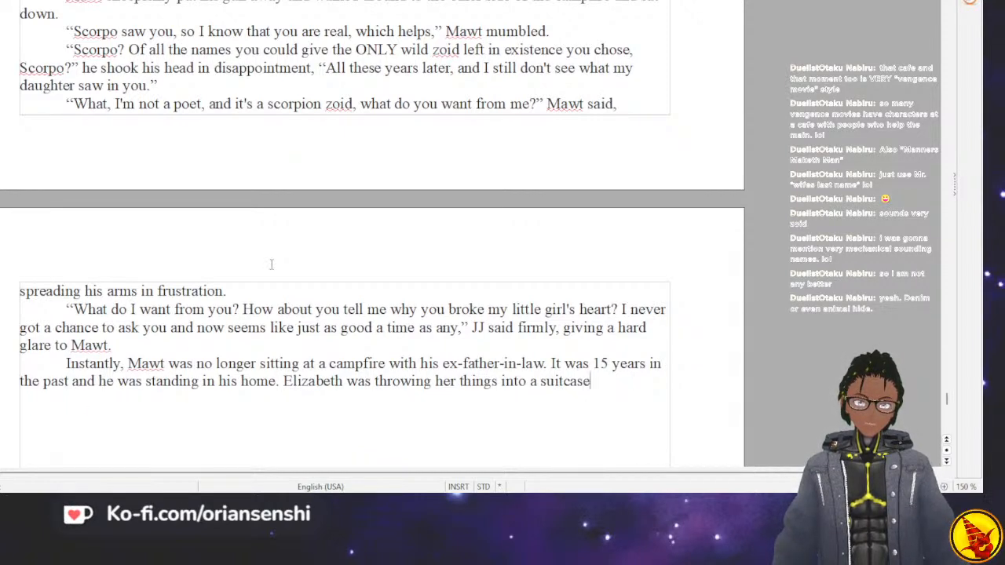
pyautogui.write(' in a panic')
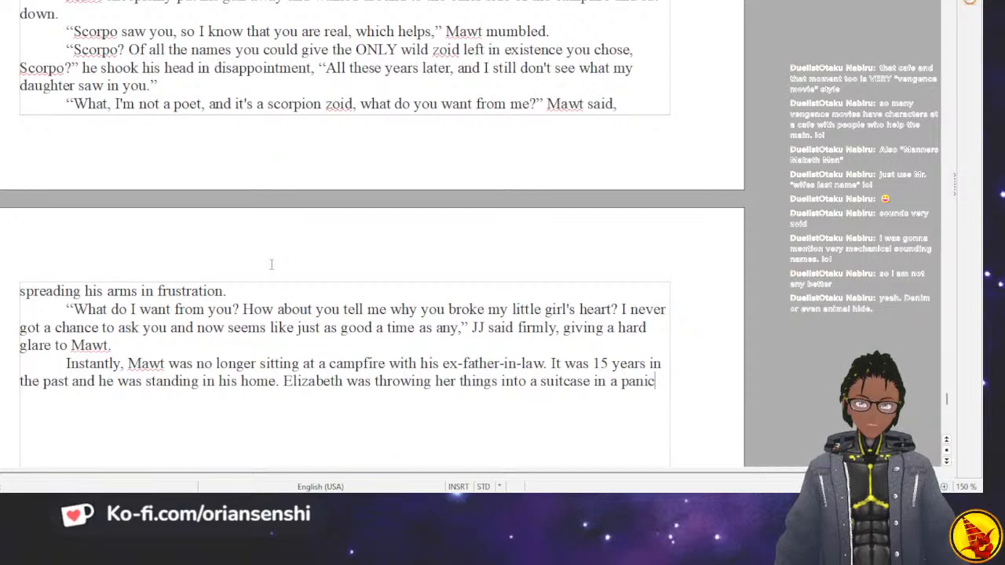
# Try extending the suitcase sentence with "in a panic", and delete its wording back to "Elizabeth was".
pyautogui.write('as she was')
pyautogui.press('BackSpace')
pyautogui.press('BackSpace')
pyautogui.press('BackSpace')
pyautogui.press('BackSpace')
pyautogui.press('BackSpace')
pyautogui.press('BackSpace')
pyautogui.press('BackSpace')
pyautogui.press('BackSpace')
pyautogui.press('BackSpace')
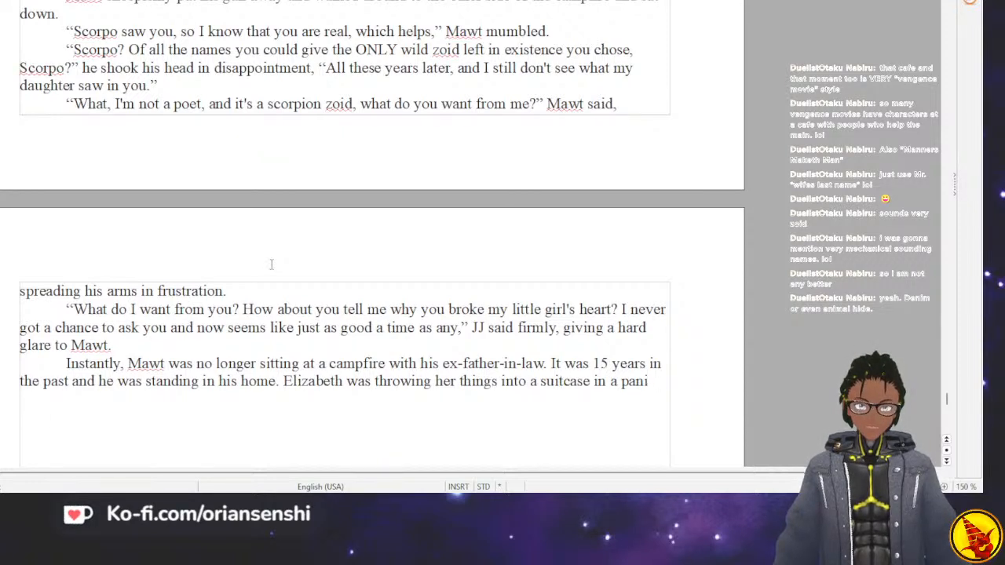
pyautogui.press('BackSpace')
pyautogui.press('BackSpace')
pyautogui.press('BackSpace')
pyautogui.press('BackSpace')
pyautogui.press('BackSpace')
pyautogui.press('BackSpace')
pyautogui.press('BackSpace')
pyautogui.press('BackSpace')
pyautogui.press('BackSpace')
pyautogui.press('BackSpace')
pyautogui.press('BackSpace')
pyautogui.press('BackSpace')
pyautogui.press('BackSpace')
pyautogui.press('BackSpace')
pyautogui.press('BackSpace')
pyautogui.press('BackSpace')
pyautogui.press('BackSpace')
pyautogui.press('BackSpace')
pyautogui.press('BackSpace')
pyautogui.press('BackSpace')
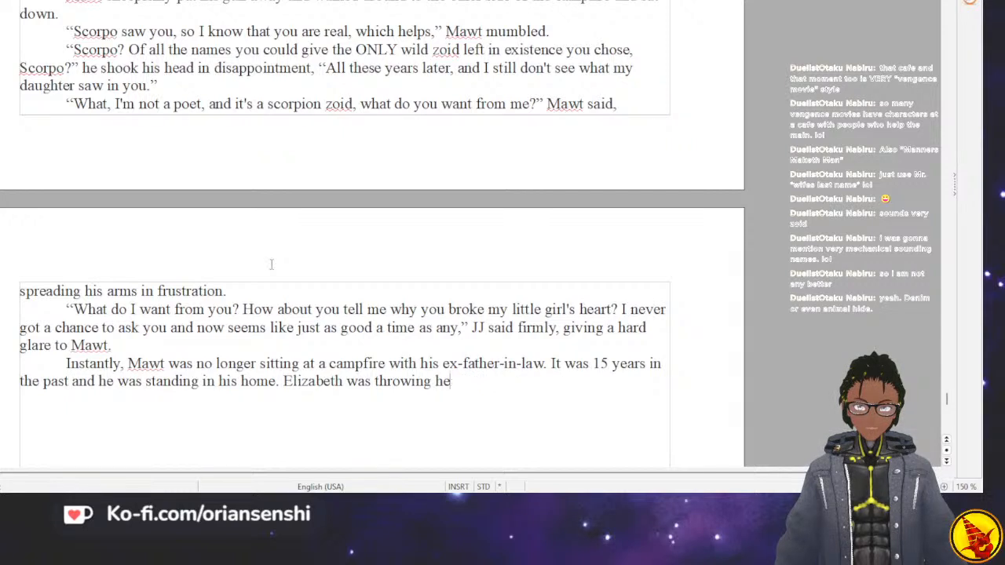
# Complete the sentence after "Elizabeth was" with "frantically throwing things into her suitcase.".
pyautogui.write('frantical')
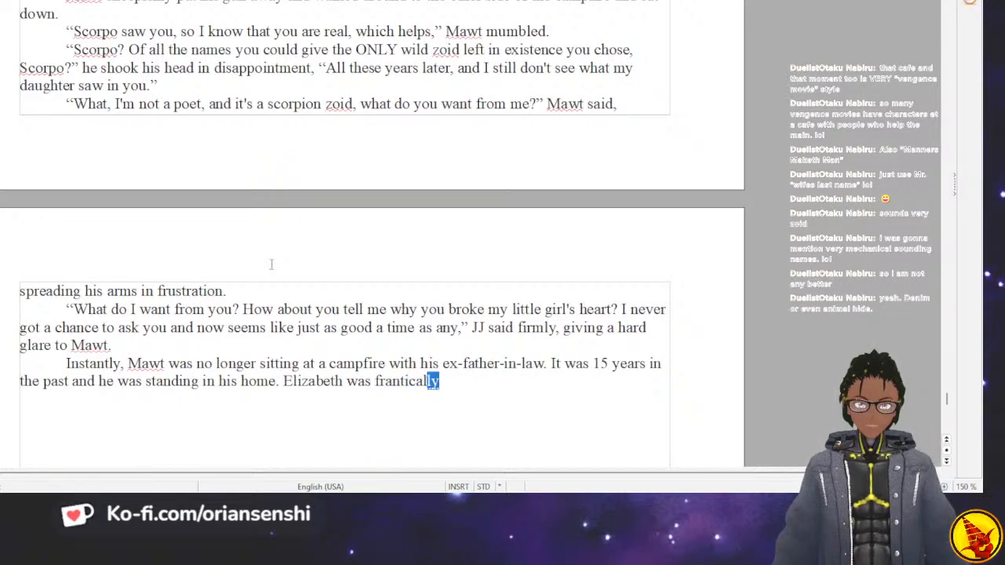
pyautogui.write('ly throwing ')
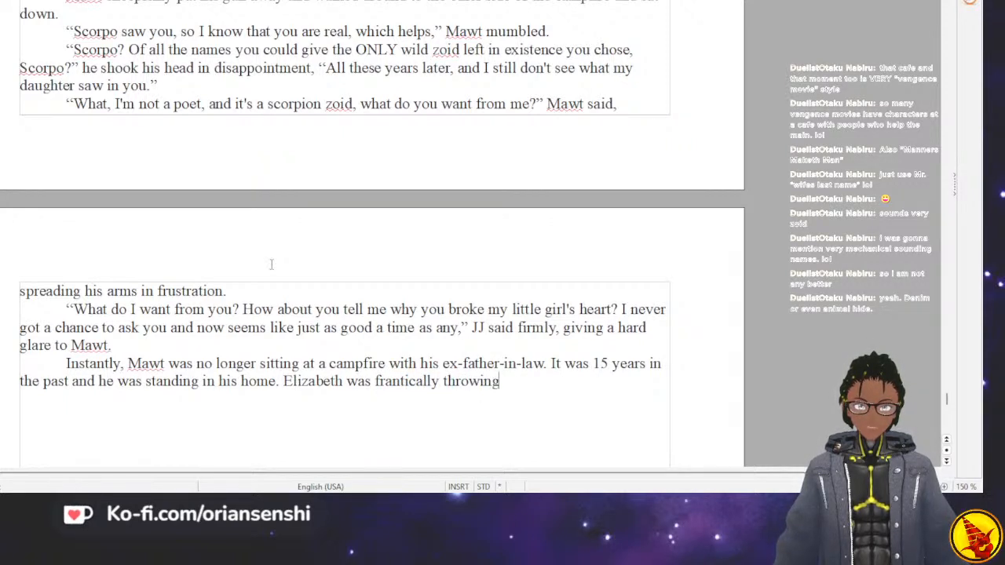
pyautogui.write('things into her suitcas')
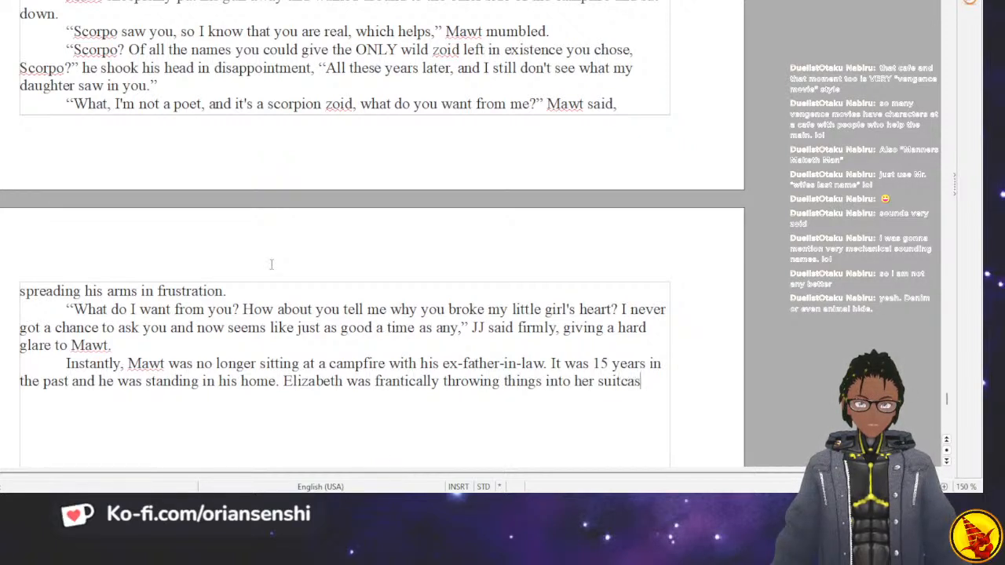
pyautogui.write('e.')
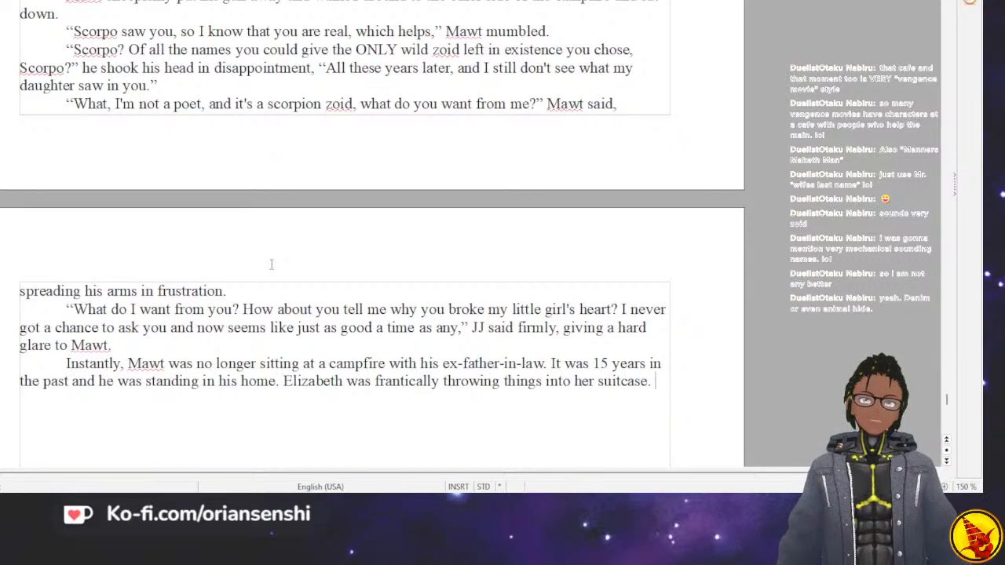
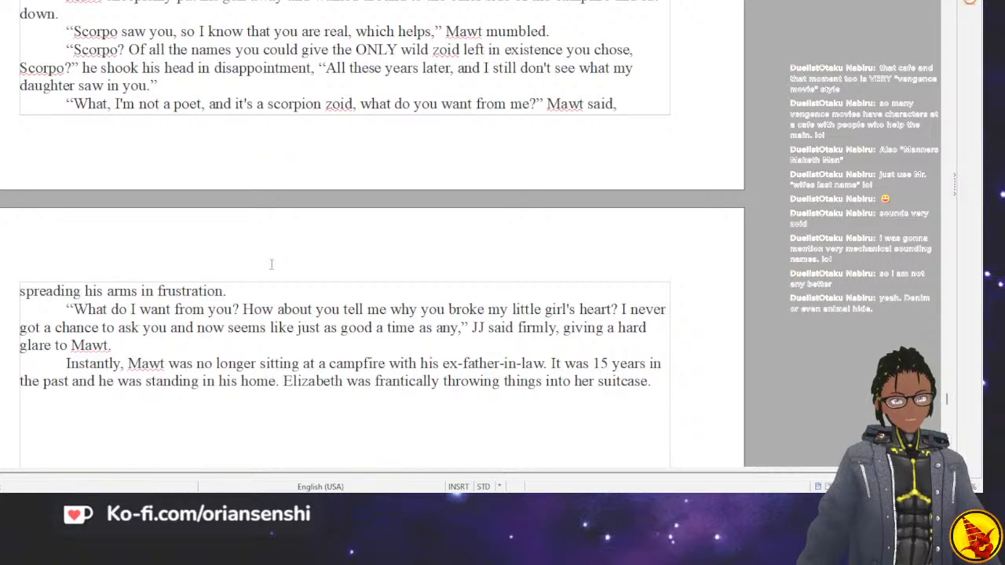
# Add the sentence "There were explosions going on outside, and the sounds of battle." after the suitcase sentence.
pyautogui.press('Return')
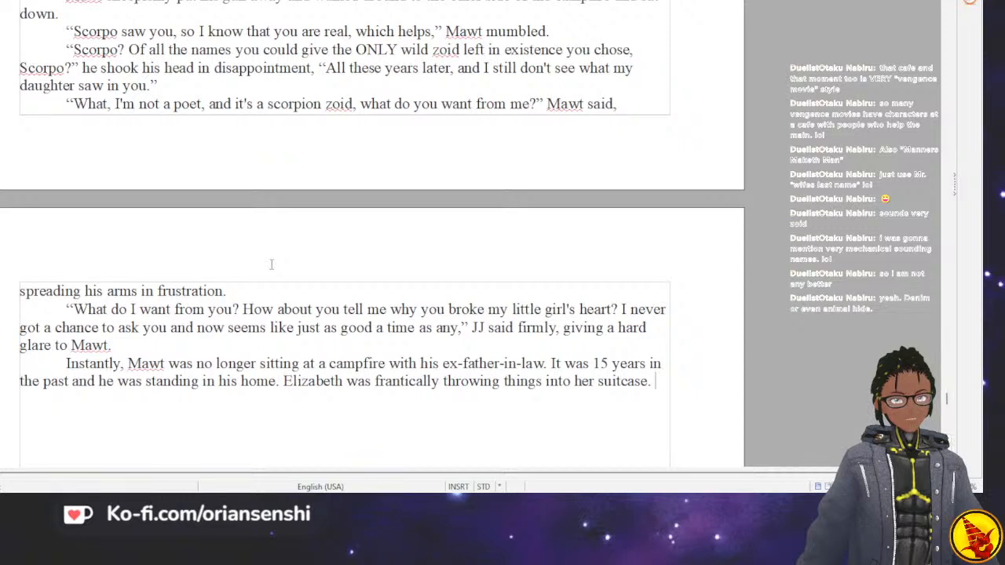
pyautogui.write('The')
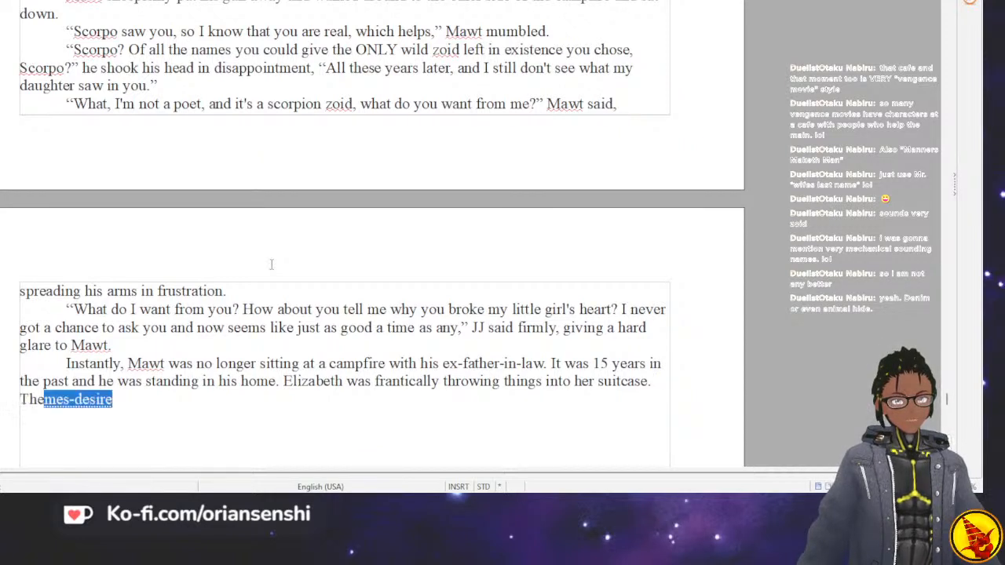
pyautogui.write('re were exp')
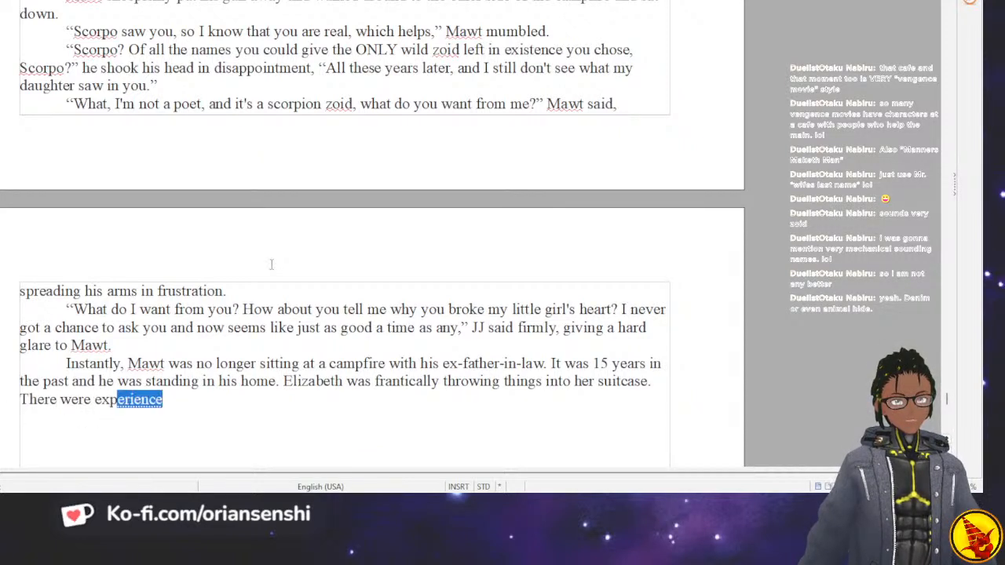
pyautogui.write('losions going on outside.')
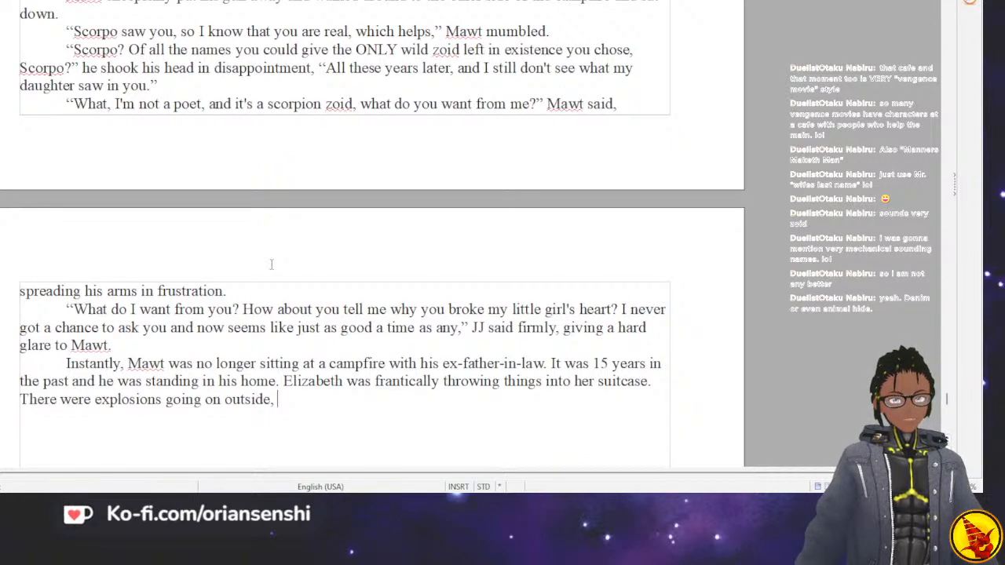
pyautogui.write('and the sounds of battle.')
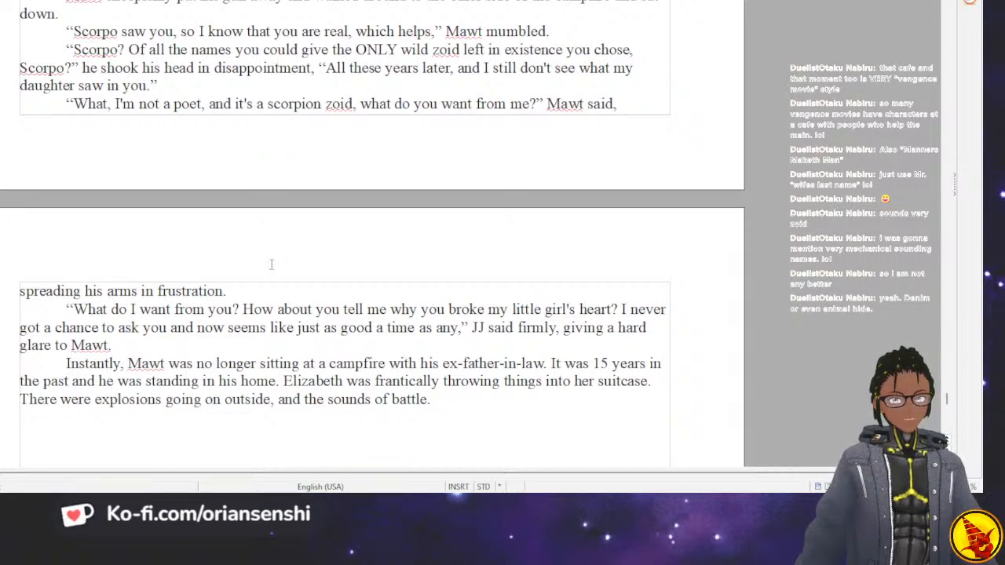
# Continue the flashback paragraph with "Mawt was scared and confused.".
pyautogui.write('Mae')
pyautogui.press('BackSpace')
pyautogui.write('wt was scared and ')
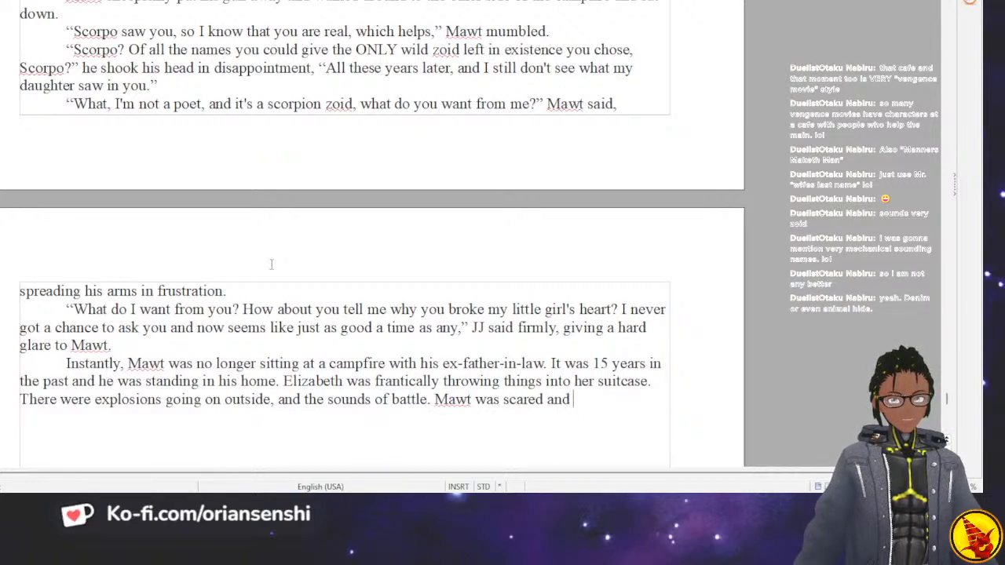
pyautogui.write('confused.')
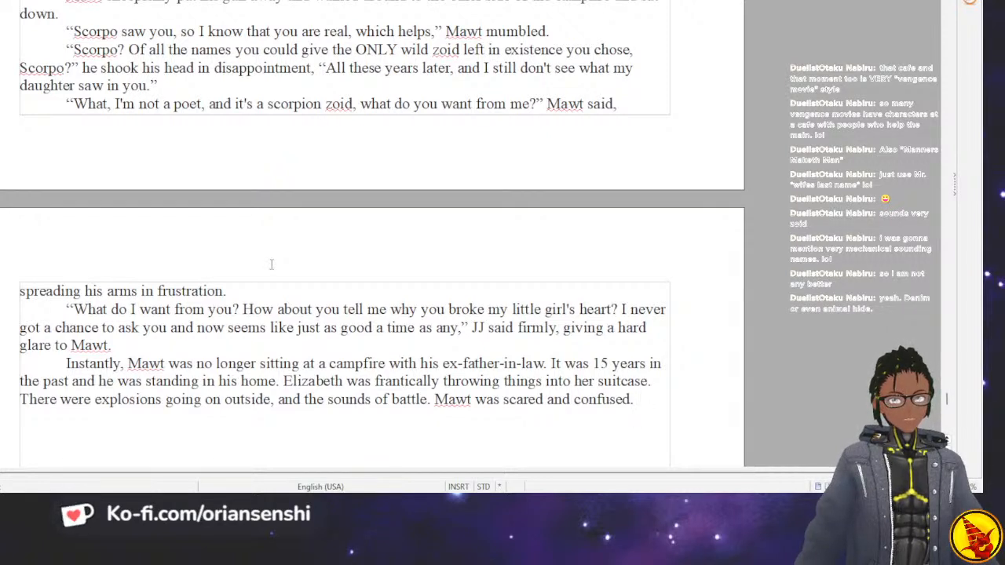
pyautogui.write('HE wo')
pyautogui.press('BackSpace')
pyautogui.press('BackSpace')
pyautogui.press('BackSpace')
pyautogui.press('BackSpace')
pyautogui.write('e w')
pyautogui.press('BackSpace')
pyautogui.press('BackSpace')
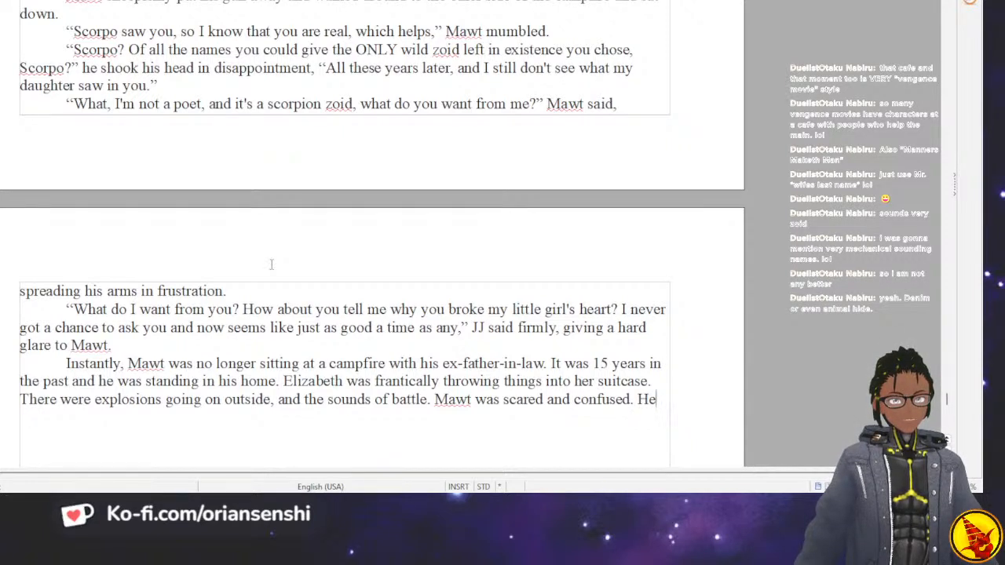
pyautogui.press('BackSpace')
pyautogui.press('BackSpace')
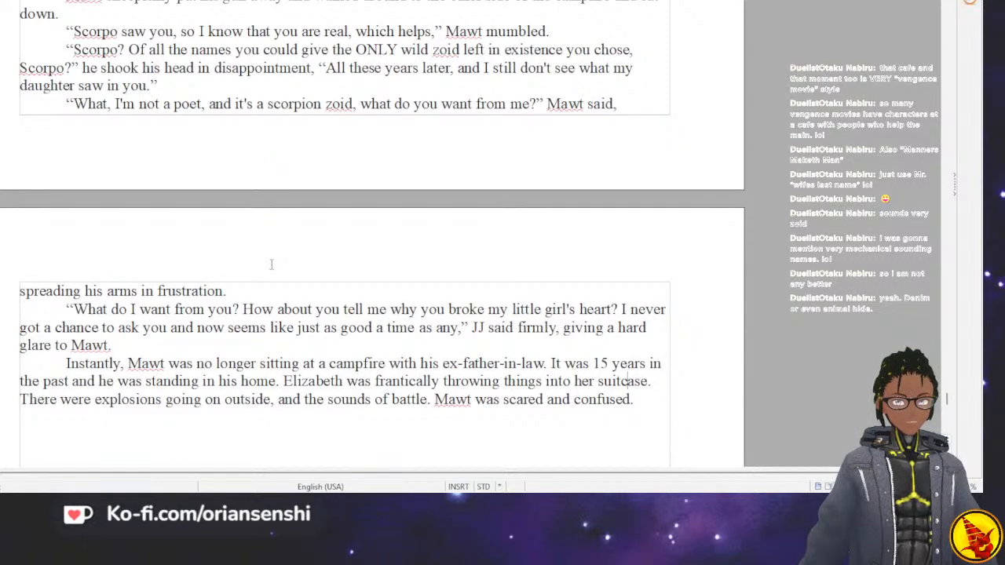
# Insert "He was drawn into a memory that he would never forget." before the sentence starting "It was 15 years".
pyautogui.press('Left')
pyautogui.press('Left')
pyautogui.press('Left')
pyautogui.press('Left')
pyautogui.press('Left')
pyautogui.press('Left')
pyautogui.press('Left')
pyautogui.press('Left')
pyautogui.press('Left')
pyautogui.press('Left')
pyautogui.press('Left')
pyautogui.press('Left')
pyautogui.press('Left')
pyautogui.press('Left')
pyautogui.press('Left')
pyautogui.press('Left')
pyautogui.press('Left')
pyautogui.press('Left')
pyautogui.press('Left')
pyautogui.press('Left')
pyautogui.press('Up')
pyautogui.press('Right')
pyautogui.press('Right')
pyautogui.press('Right')
pyautogui.press('Right')
pyautogui.press('Right')
pyautogui.press('Right')
pyautogui.press('Right')
pyautogui.press('Right')
pyautogui.press('Right')
pyautogui.press('Right')
pyautogui.press('Right')
pyautogui.press('Right')
pyautogui.press('Right')
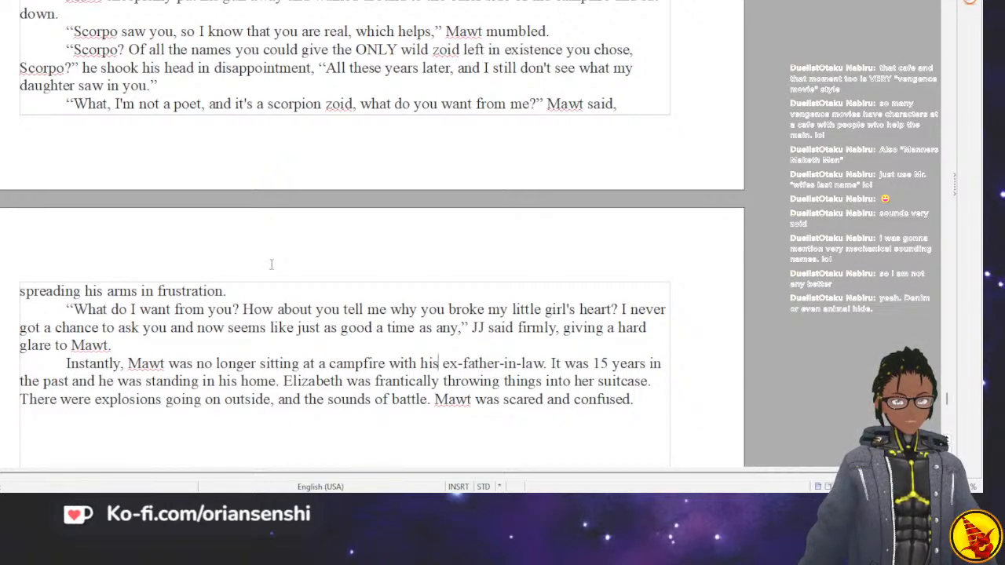
pyautogui.press('Left')
pyautogui.press('Left')
pyautogui.press('Left')
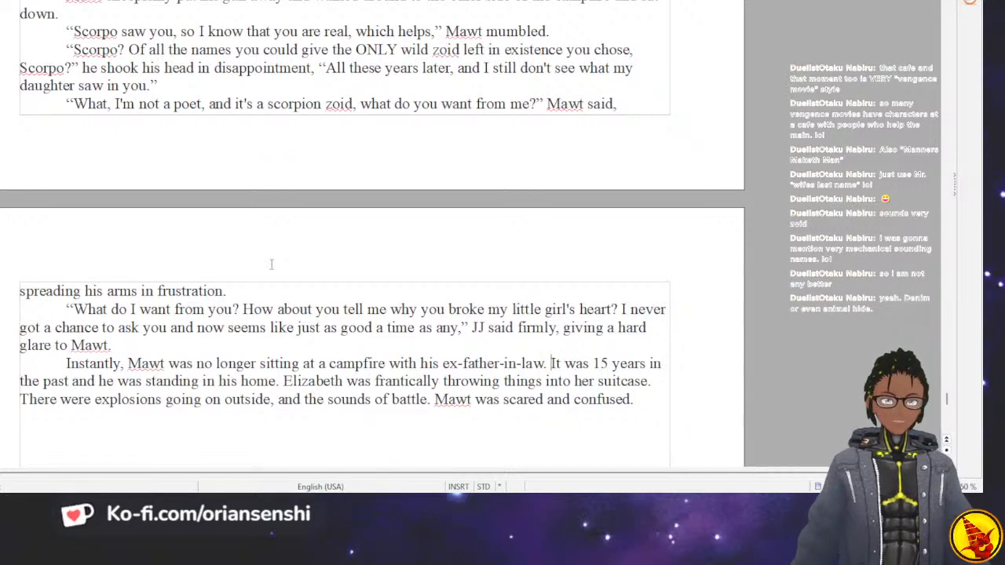
pyautogui.write('He was drawn into a memory that he would never forget.')
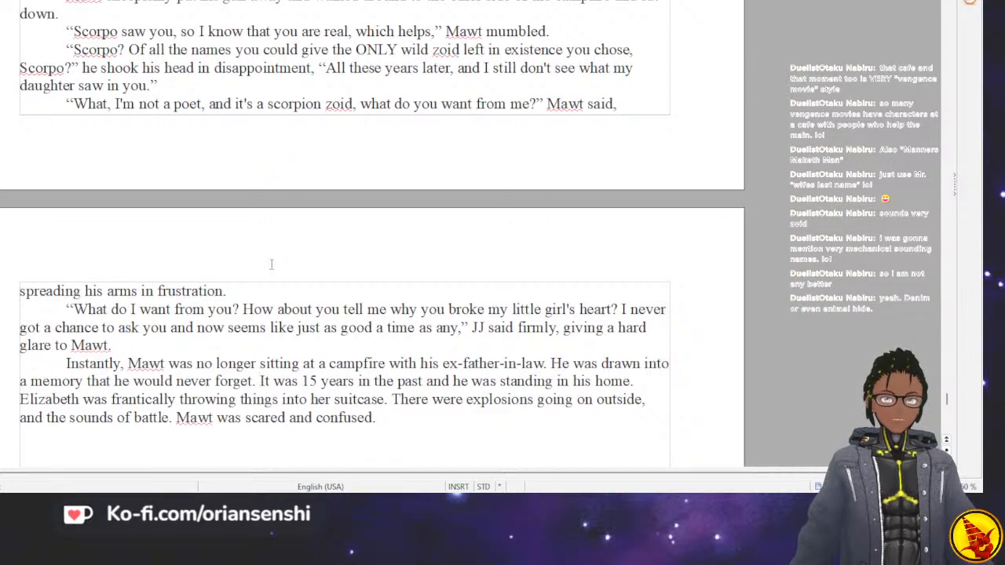
# Extend the paragraph's closing sentence after "confused" with "and he kept trying to get his wife to talk to him.".
pyautogui.press('Up')
pyautogui.hotkey('ctrl', 'Right')
pyautogui.hotkey('ctrl', 'Right')
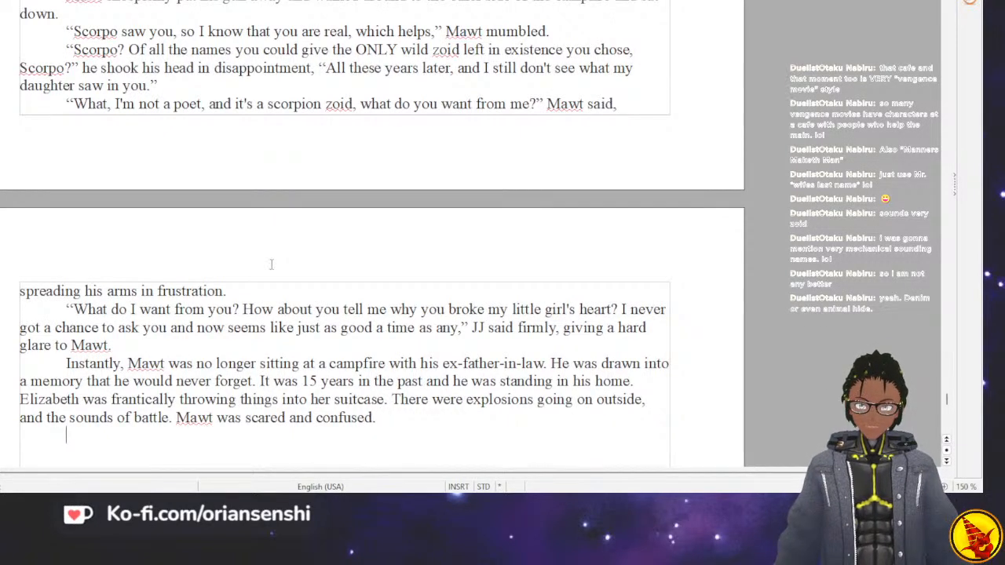
pyautogui.press('BackSpace')
pyautogui.write('and')
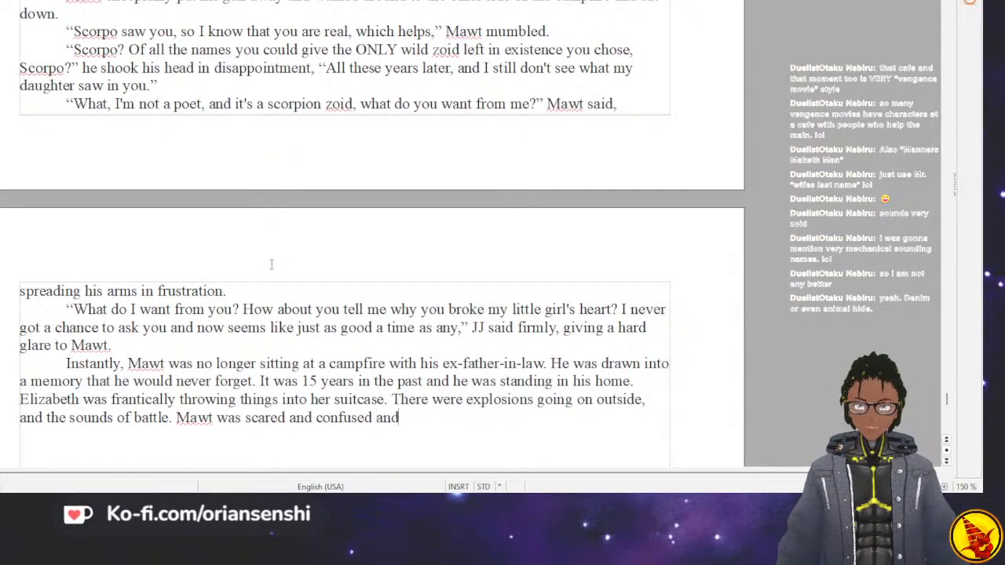
pyautogui.write(' he kept tryin')
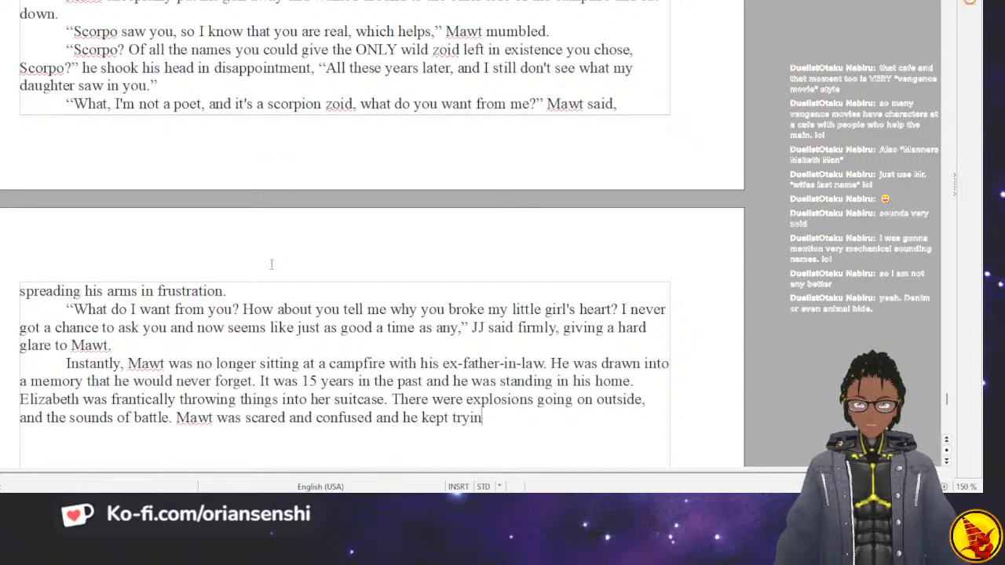
pyautogui.write('g to get his wifre')
pyautogui.write('e to t')
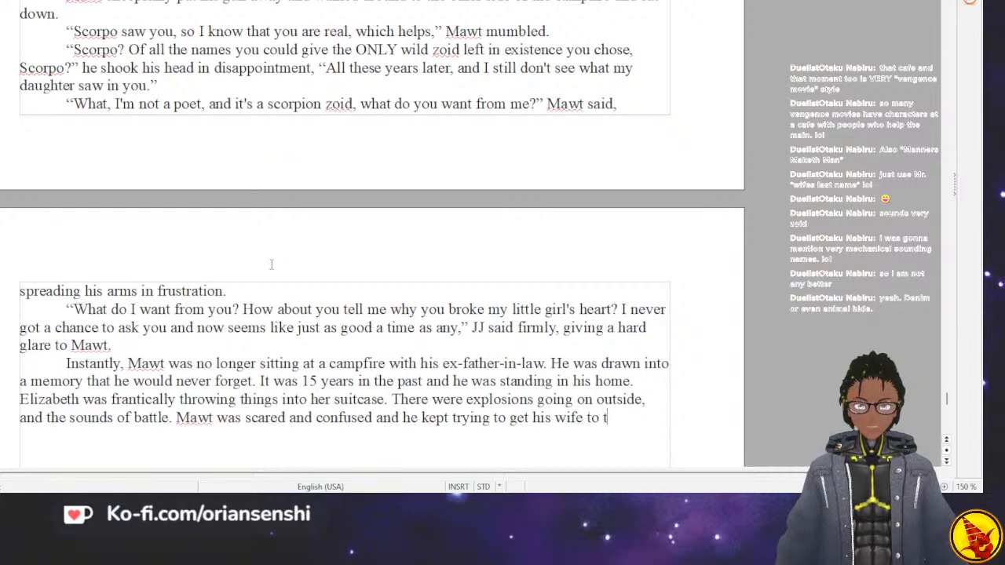
pyautogui.write('alk to him.')
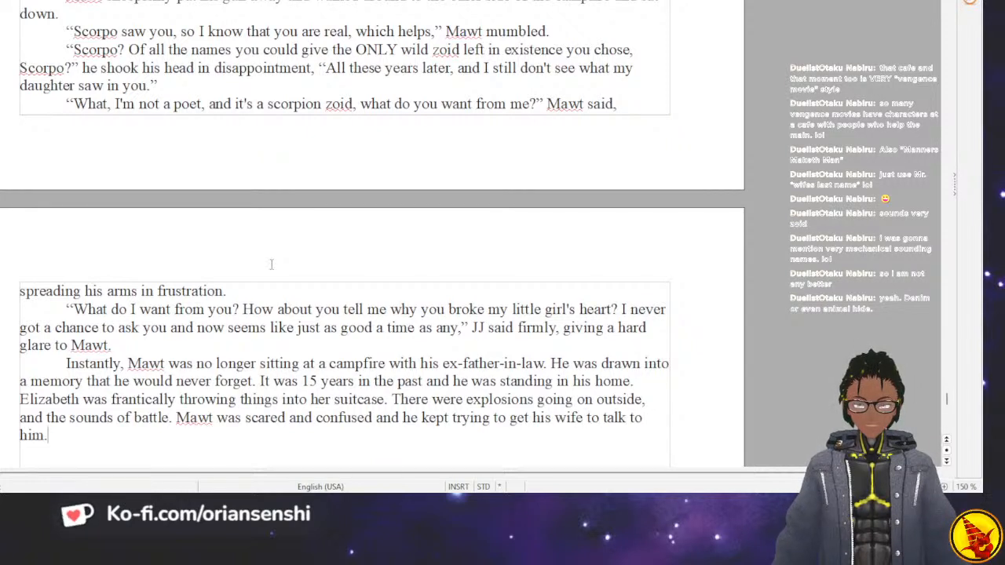
pyautogui.write('What ')
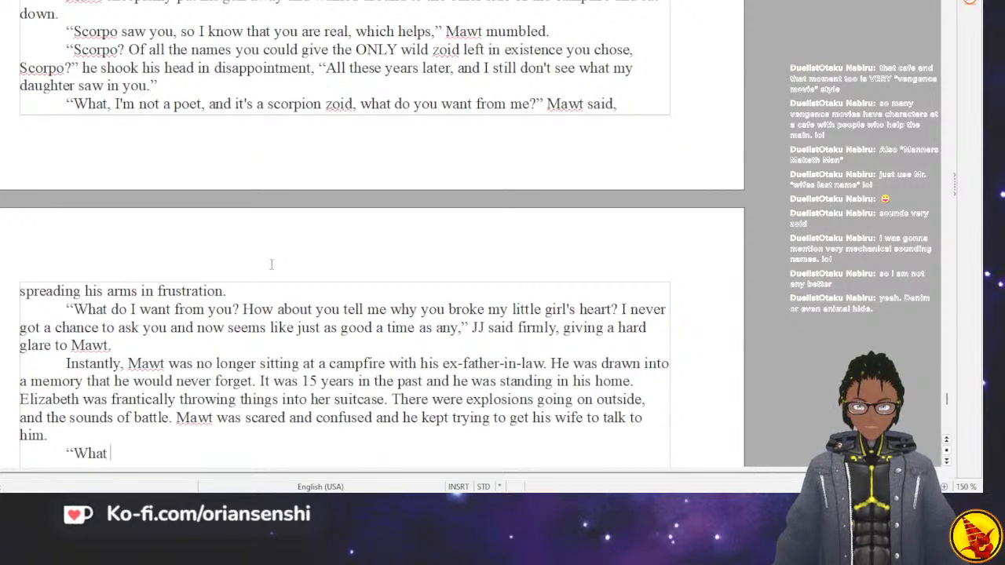
pyautogui.write('do you mean l')
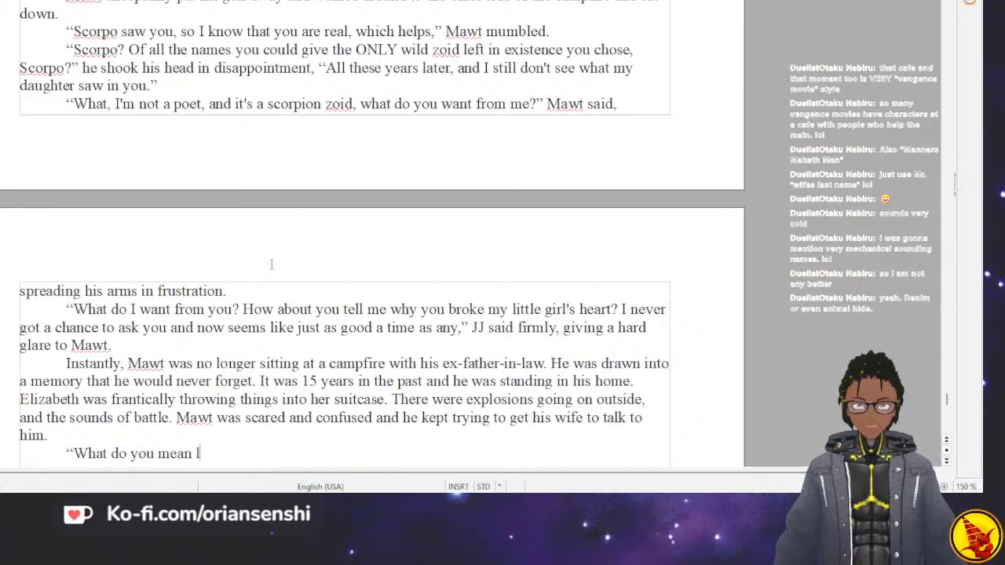
pyautogui.write('eave? What is goi')
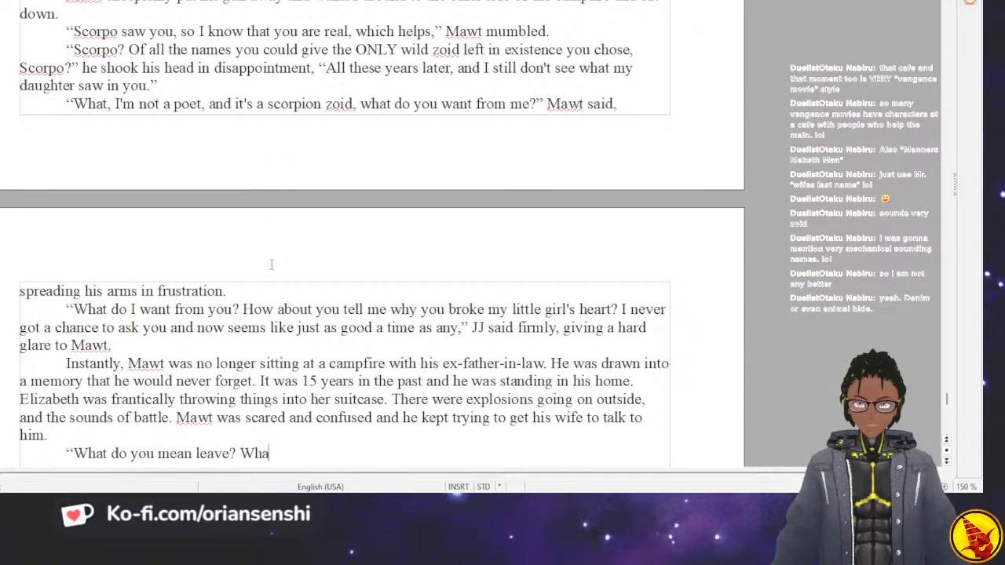
# Start a new dialogue paragraph for Mawt with the words "What do you mean leave? I don't understand".
pyautogui.press('BackSpace')
pyautogui.press('BackSpace')
pyautogui.press('BackSpace')
pyautogui.press('BackSpace')
pyautogui.press('BackSpace')
pyautogui.press('BackSpace')
pyautogui.press('BackSpace')
pyautogui.press('BackSpace')
pyautogui.press('BackSpace')
pyautogui.press('BackSpace')
pyautogui.press('BackSpace')
pyautogui.press('BackSpace')
pyautogui.write('I don')
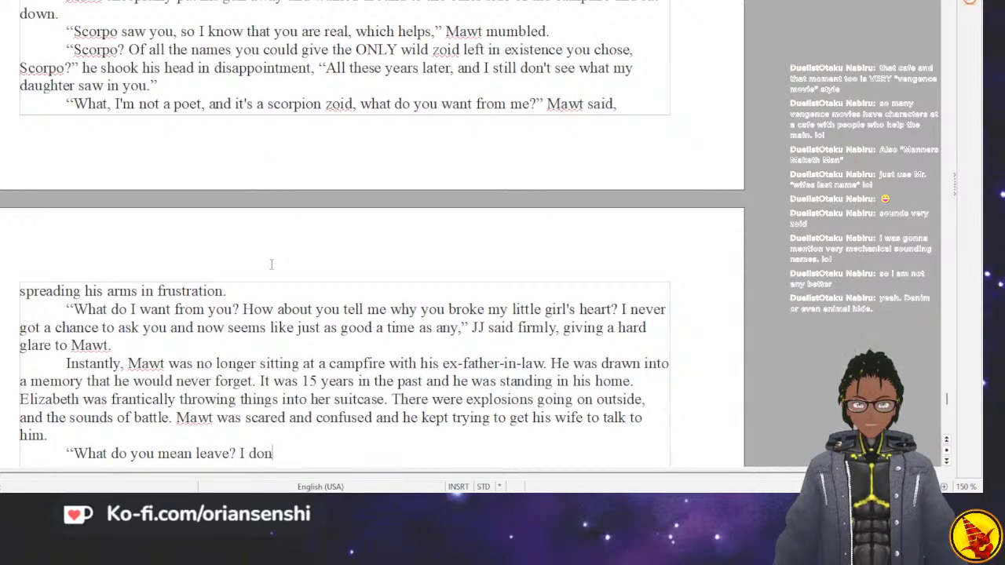
pyautogui.write("'t understand.")
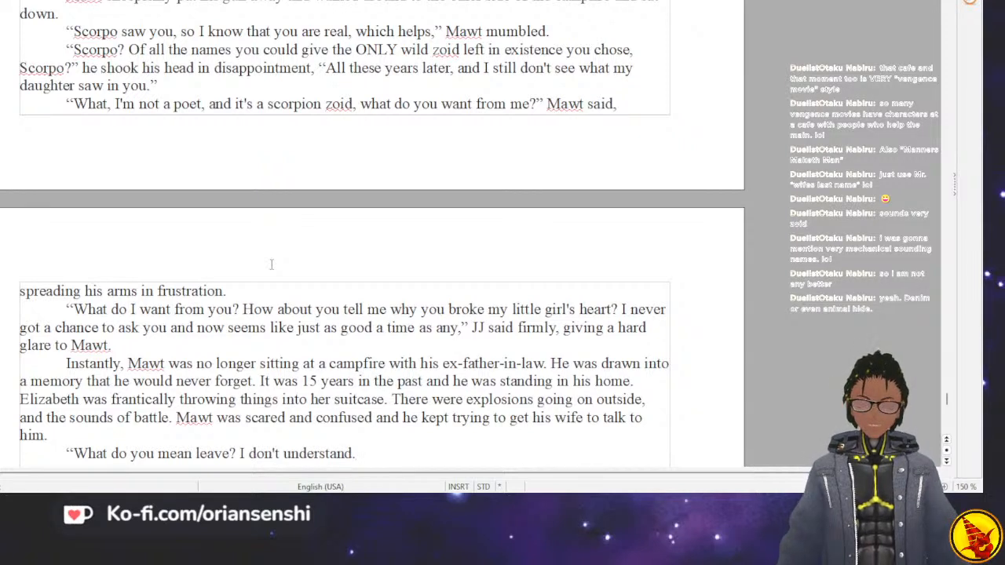
pyautogui.write('" h')
# Close Mawt's quote with a comma, add the tag "he said with a shaky voice." and start a new paragraph.
pyautogui.press('BackSpace')
pyautogui.write('he said')
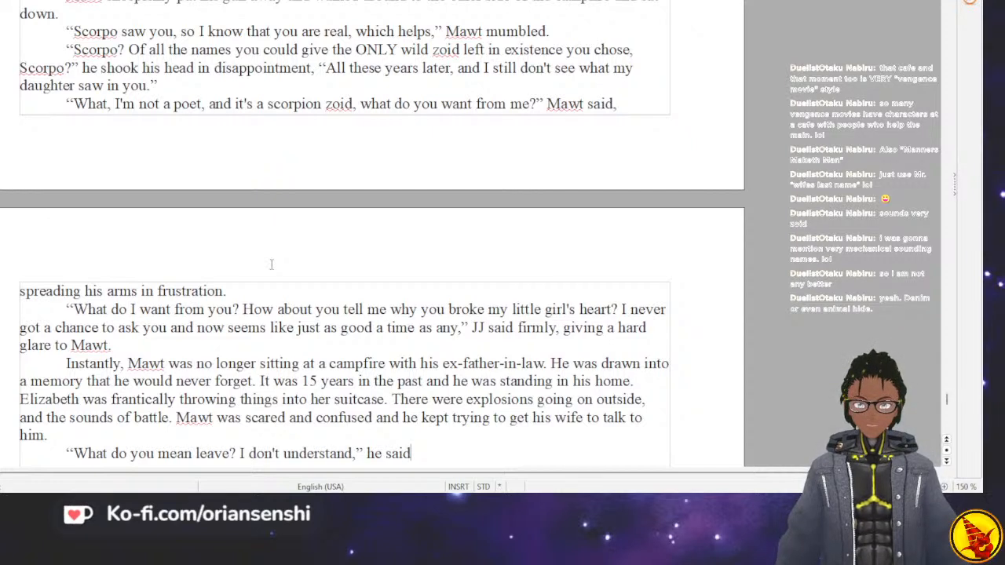
pyautogui.write(' with ')
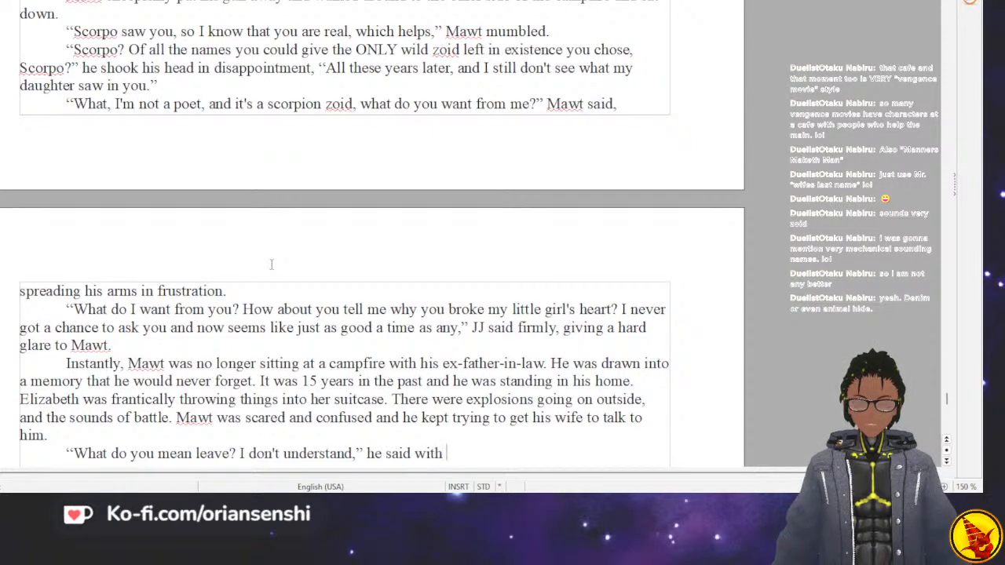
pyautogui.write('a shak')
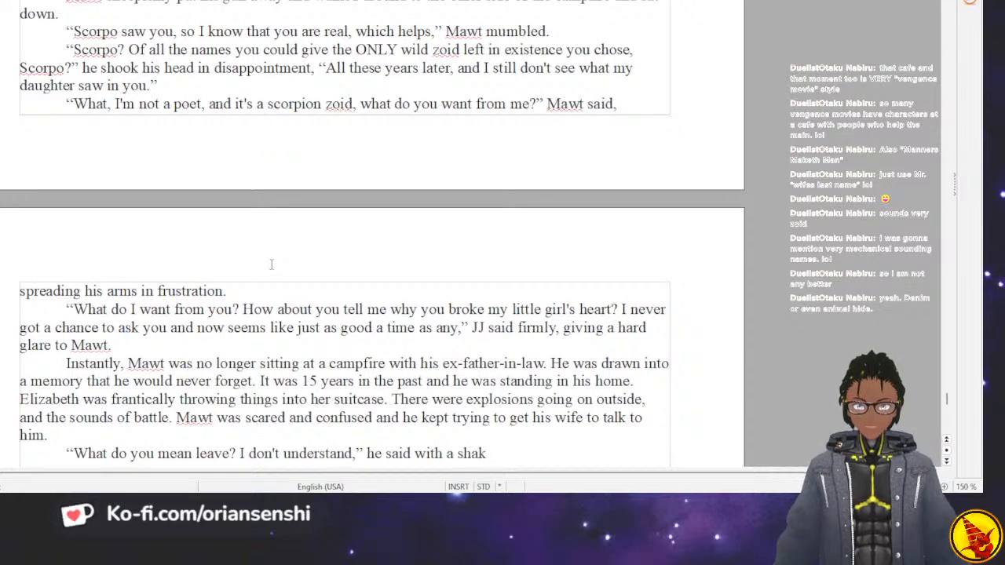
pyautogui.write('y k')
pyautogui.press('BackSpace')
pyautogui.press('BackSpace')
pyautogui.write('voice.')
pyautogui.press('Return')
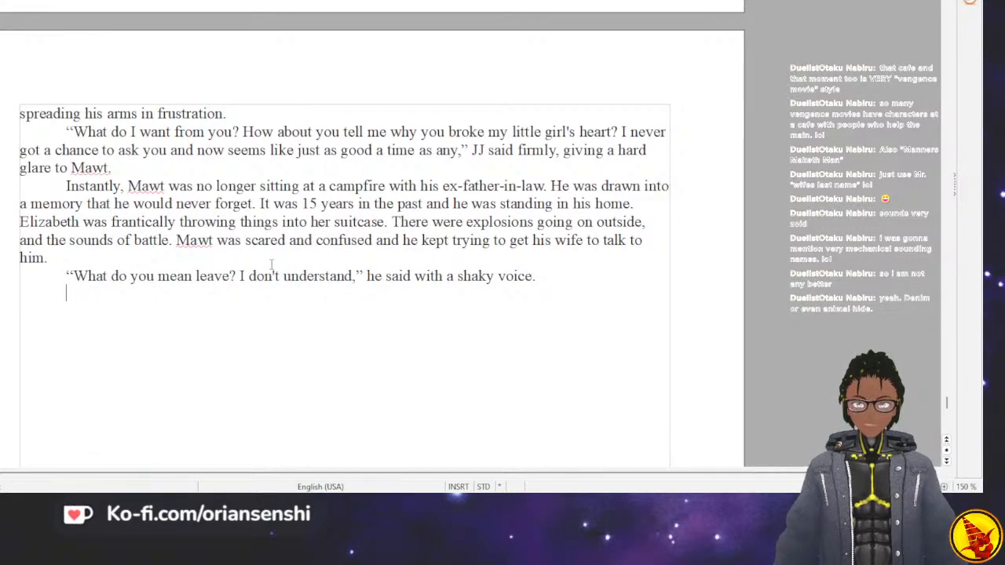
# Write "Elizabeth let out a huff and stopped packing to turn to him," and open a quotation for her reply.
pyautogui.write('Elizabeth')
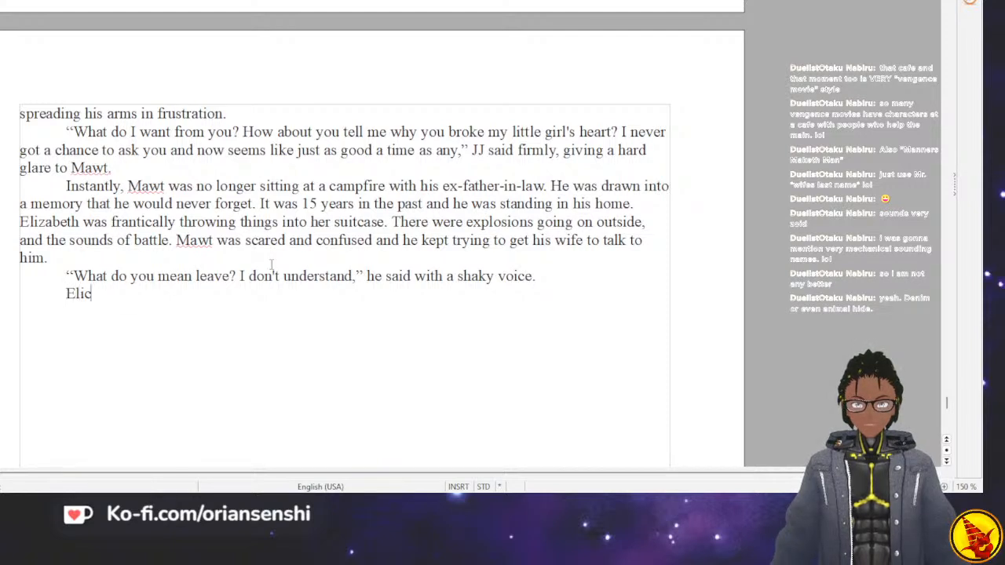
pyautogui.write(' hu')
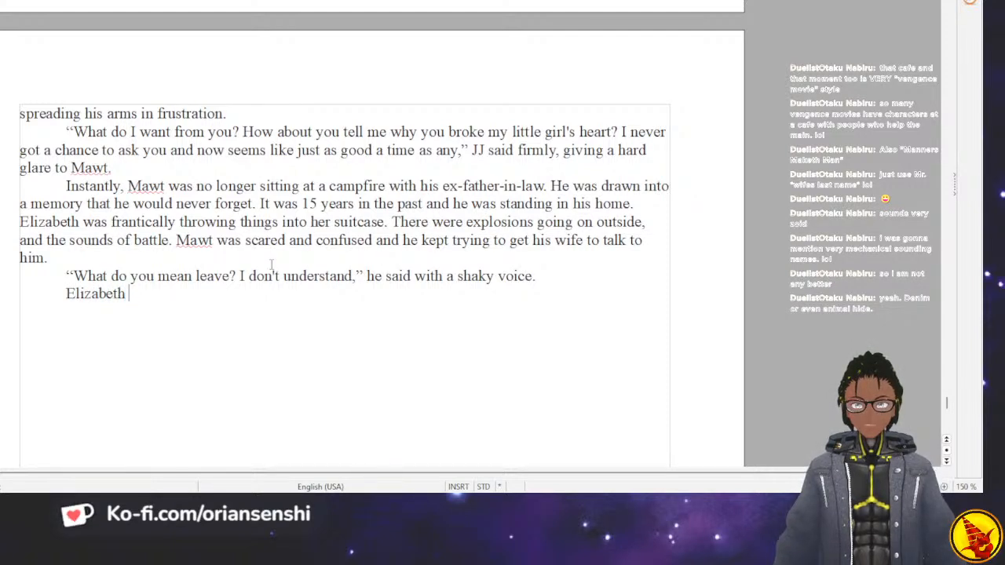
pyautogui.press('BackSpace')
pyautogui.press('BackSpace')
pyautogui.write('let out a h')
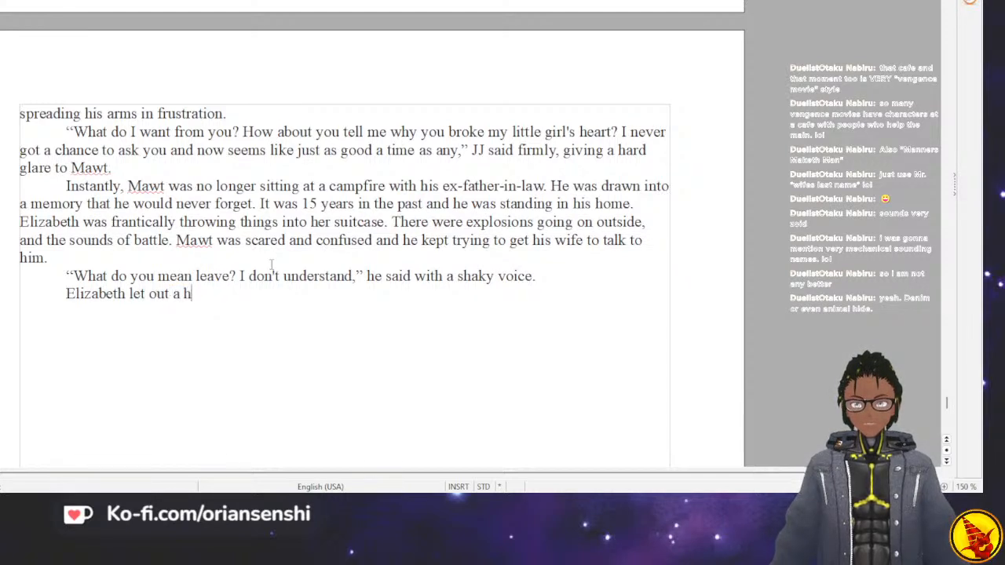
pyautogui.write('uff and sto')
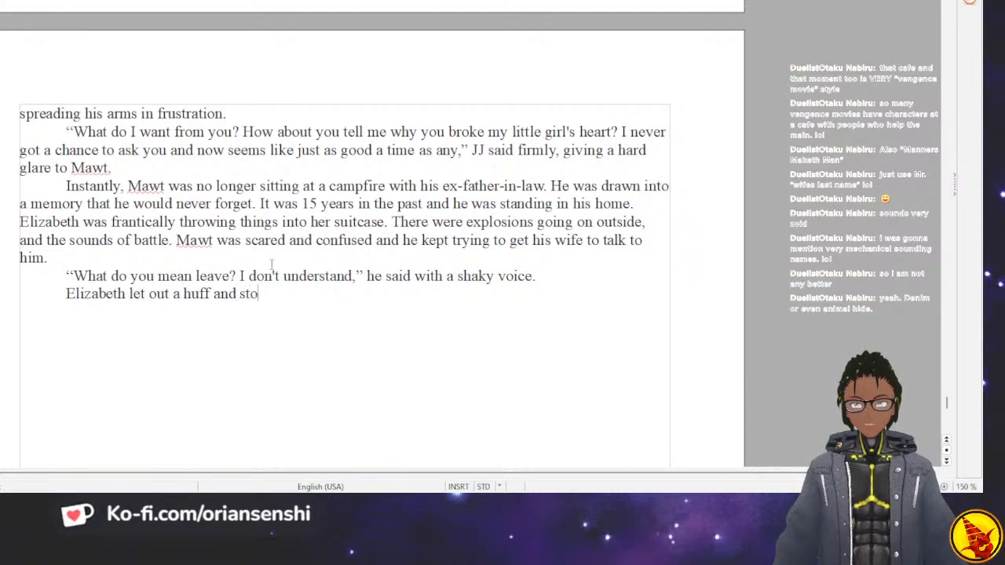
pyautogui.write('pped packing to turn to hi')
pyautogui.write('m, "')
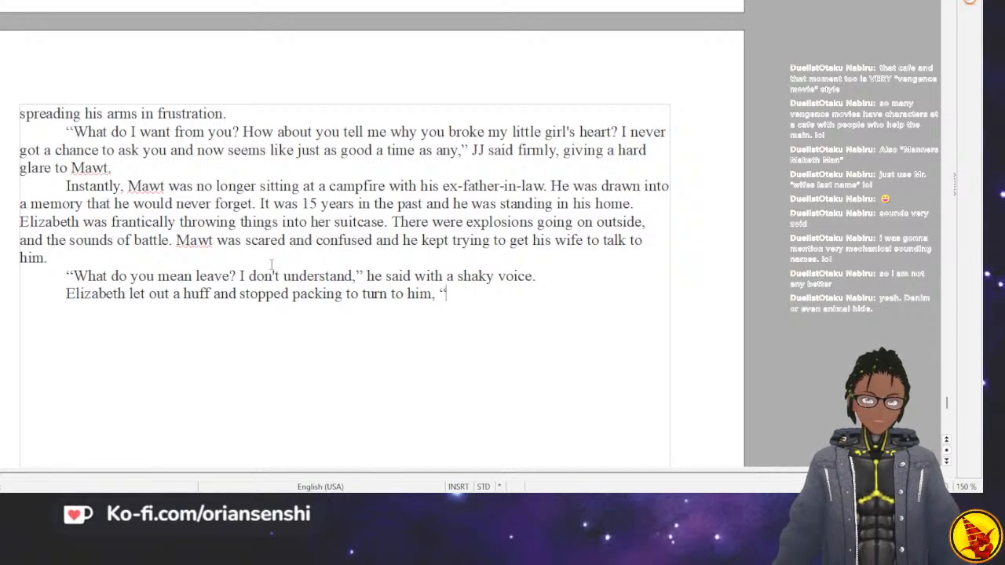
# Write the opening of Elizabeth's reply: "The empire cannot defend this town, and it will soon be occupied by the Helic Republic.".
pyautogui.write('The empir')
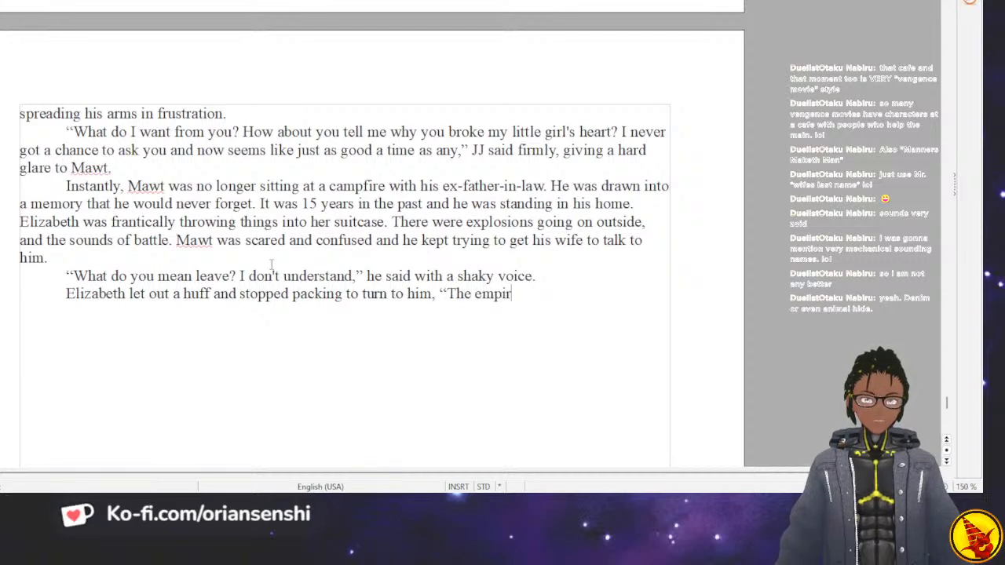
pyautogui.write('e cannot')
pyautogui.write(' defend this ')
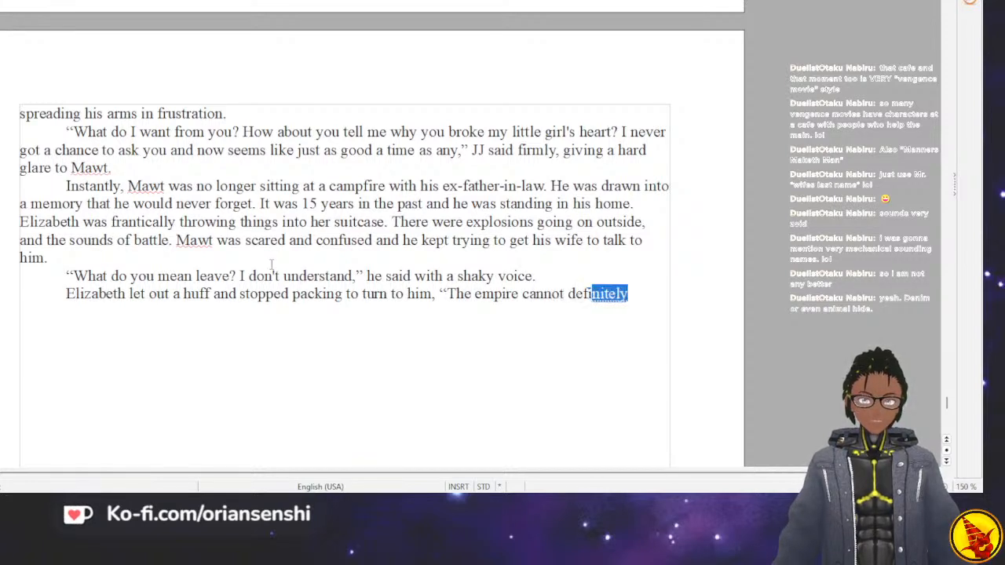
pyautogui.write('town')
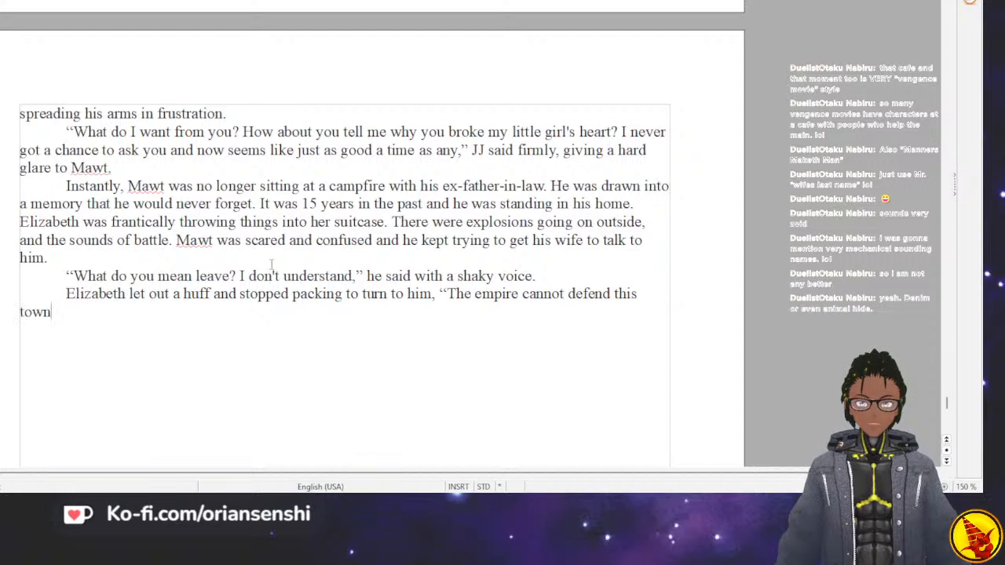
pyautogui.write(', and it will soo')
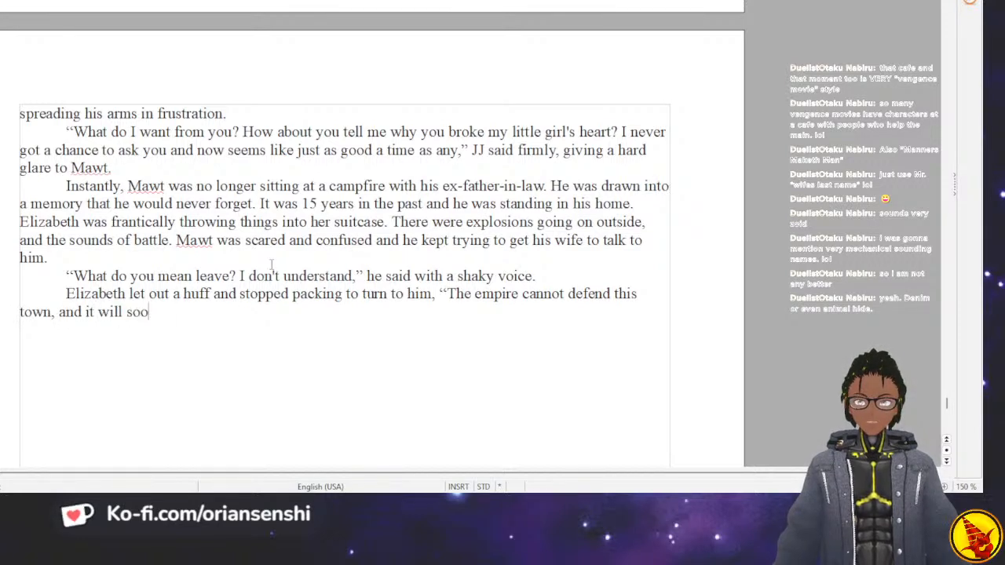
pyautogui.write('n be occupi')
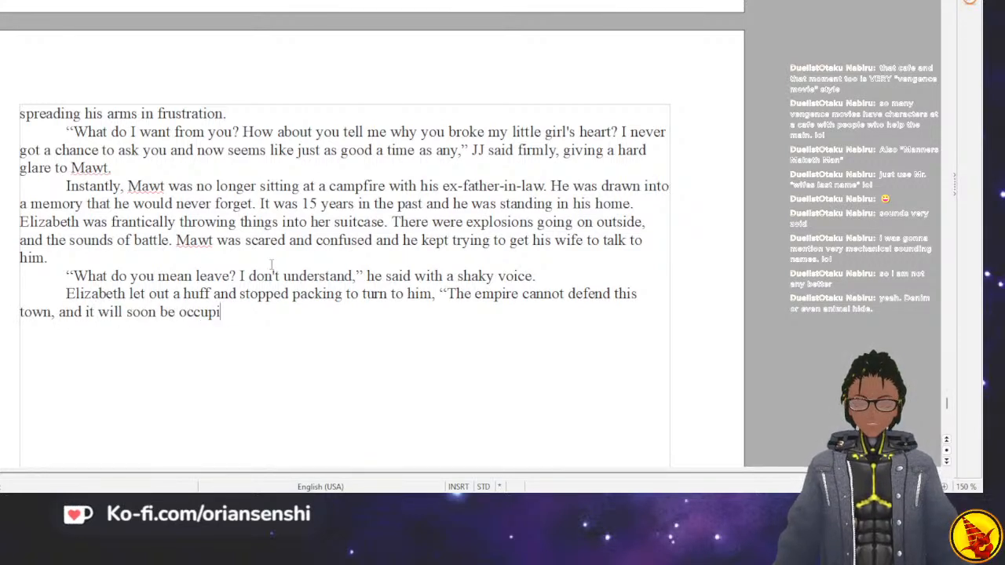
pyautogui.write('Hel')
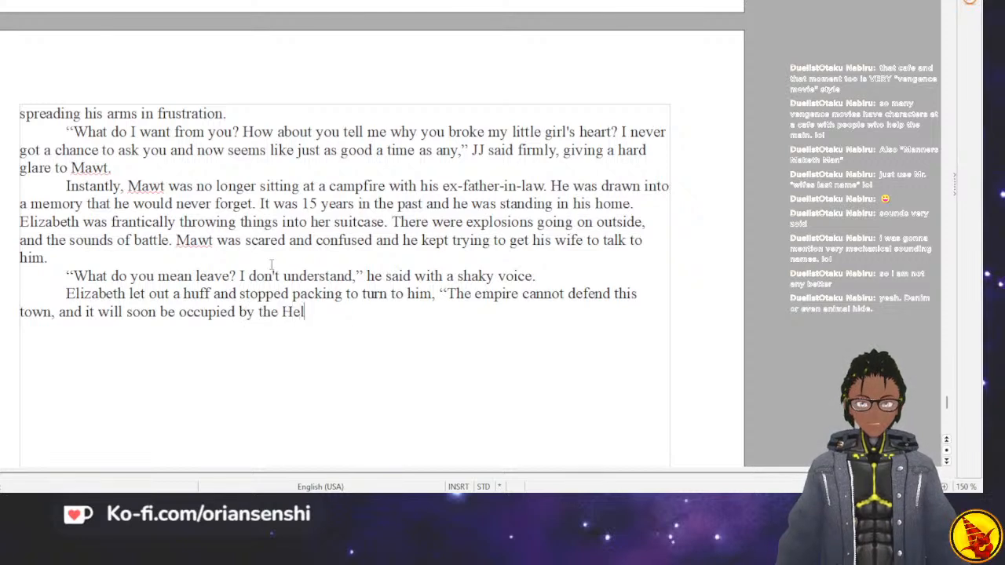
pyautogui.write('ic Repu')
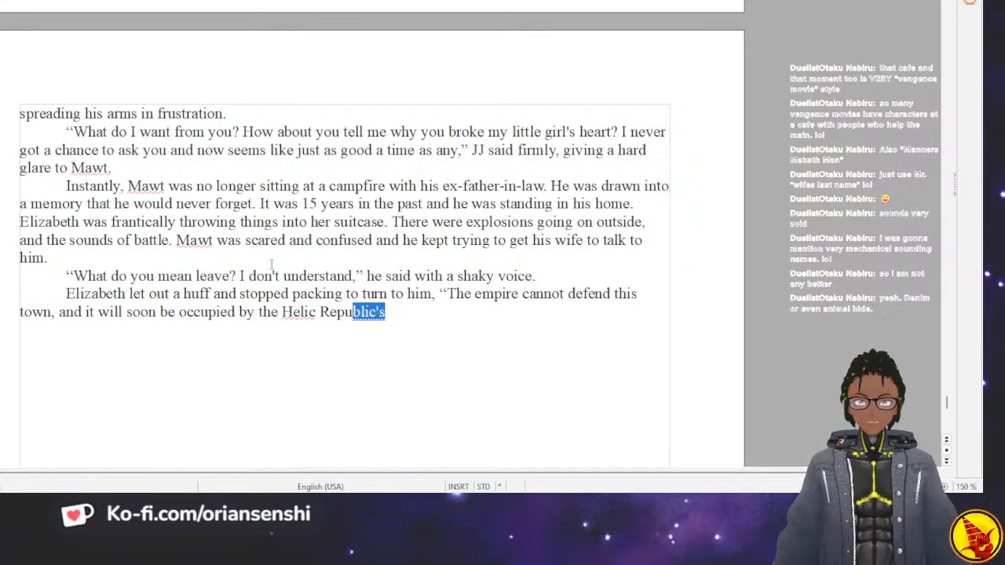
pyautogui.write('blic. ')
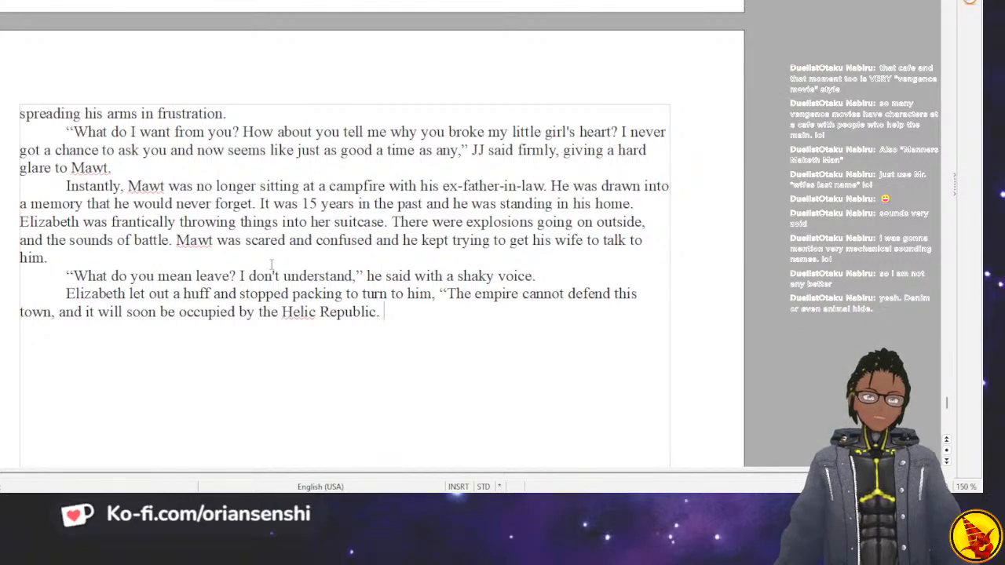
pyautogui.write('They have brought')
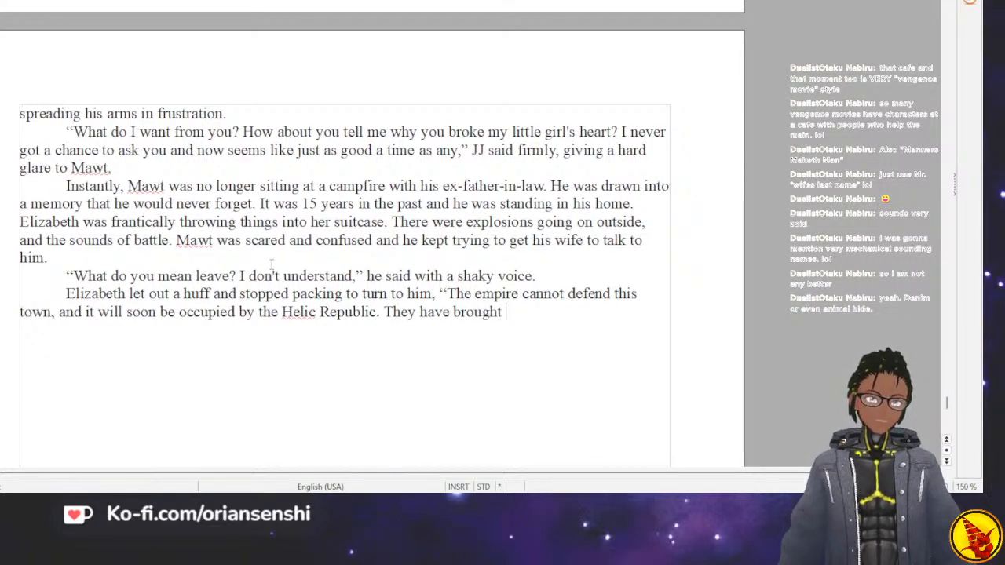
pyautogui.write(' a mas')
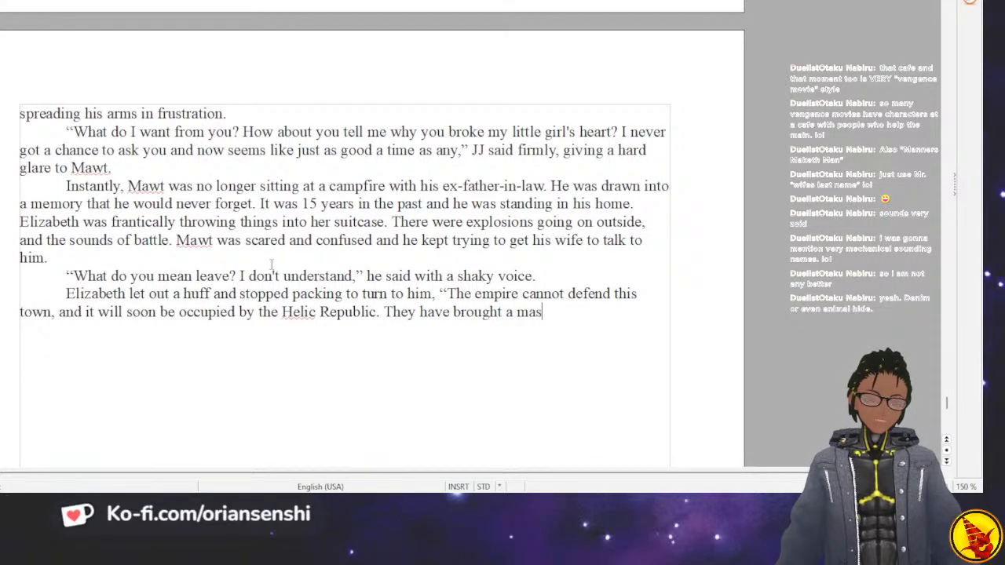
pyautogui.write('sive force to')
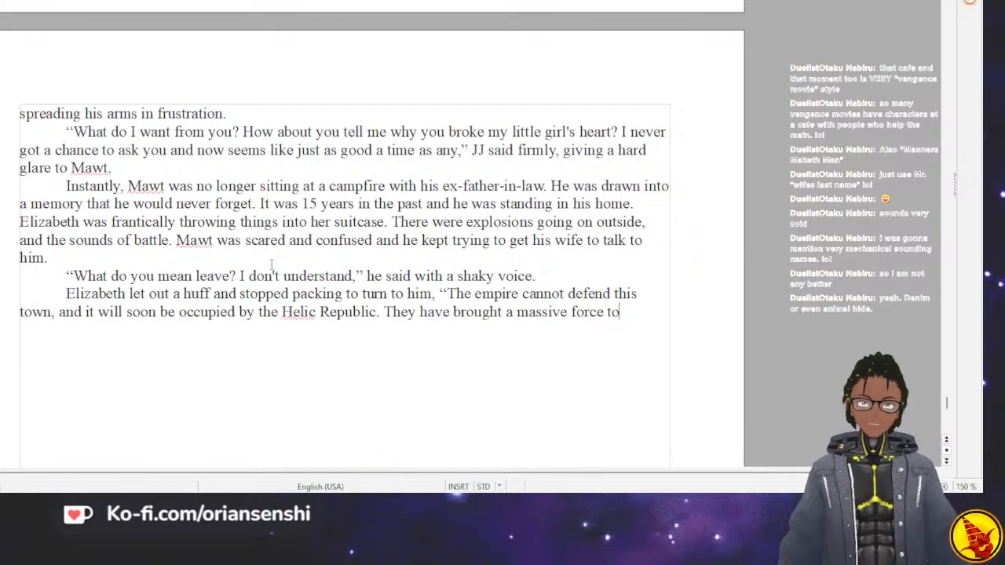
pyautogui.write(' retake it')
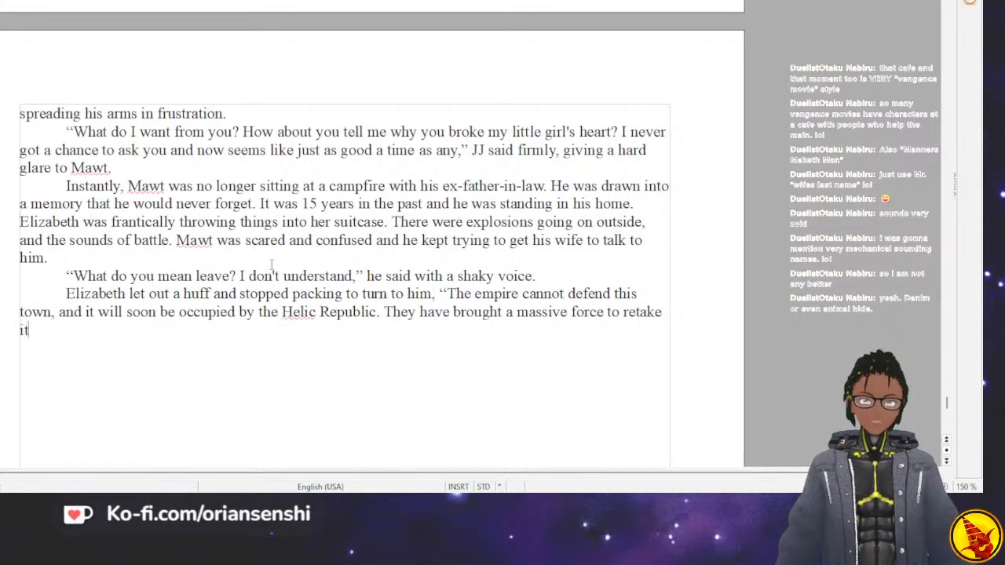
pyautogui.write('. They ')
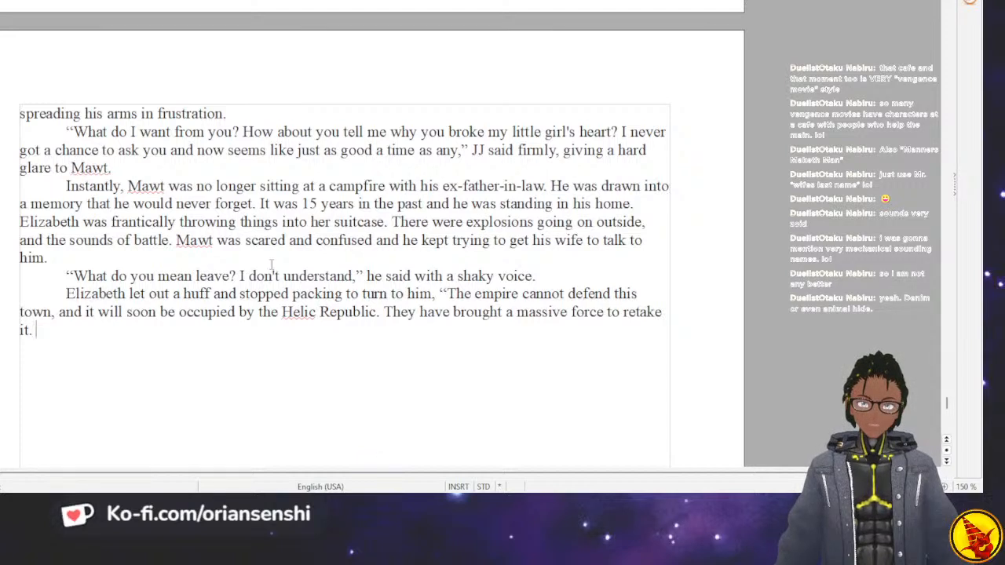
pyautogui.write('are')
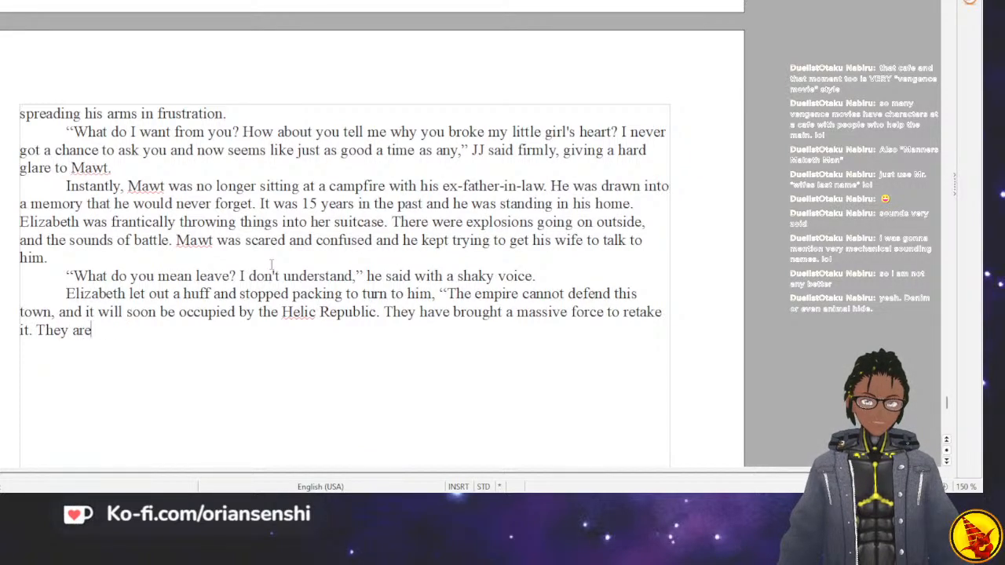
pyautogui.press('BackSpace')
pyautogui.press('BackSpace')
pyautogui.press('BackSpace')
pyautogui.press('BackSpace')
pyautogui.press('BackSpace')
pyautogui.press('BackSpace')
# Begin the next sentence of Elizabeth's reply with "Because of my position within".
pyautogui.write('Bec')
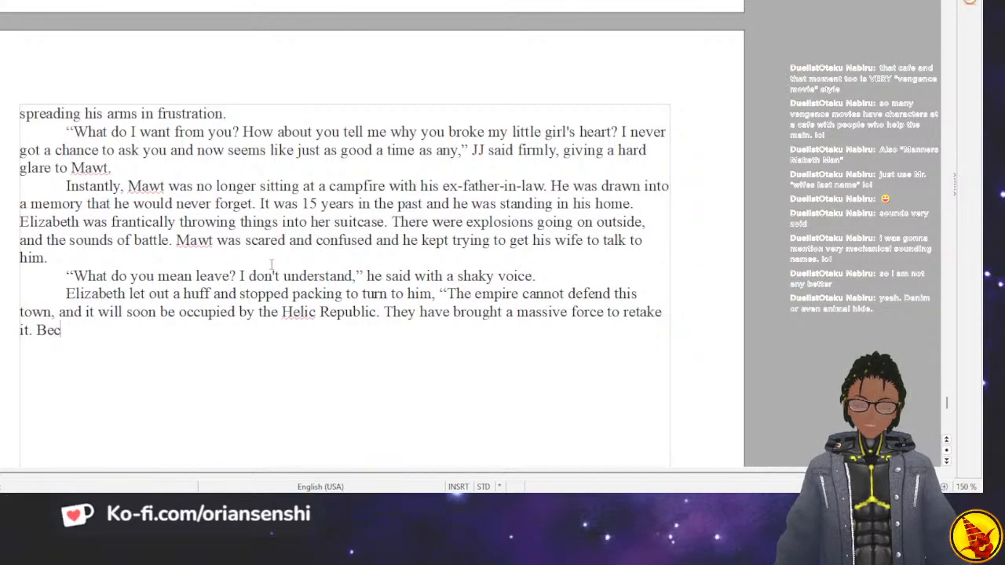
pyautogui.write('ause of my')
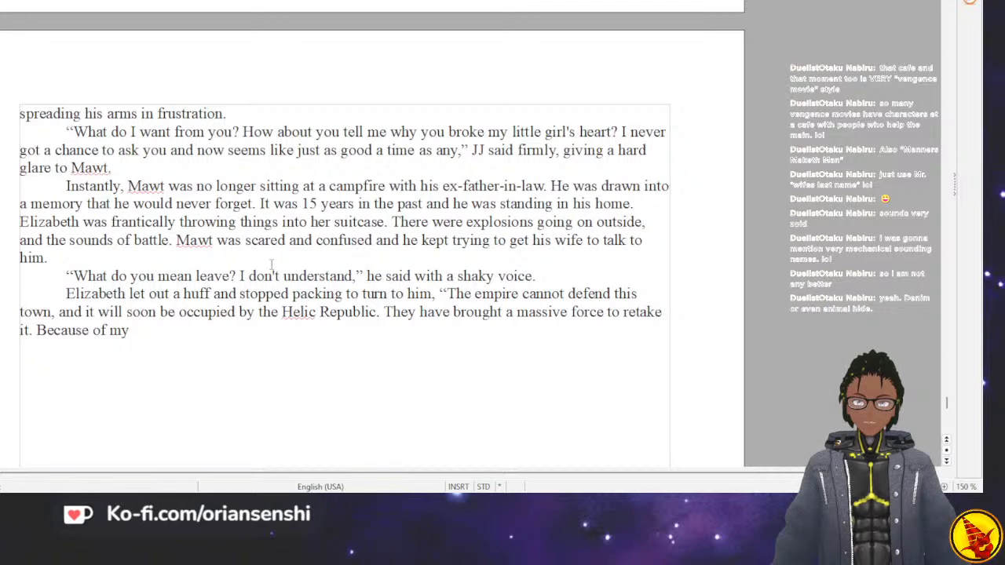
pyautogui.write(' spositoon')
pyautogui.press('BackSpace')
pyautogui.press('BackSpace')
pyautogui.press('BackSpace')
pyautogui.write('ion within the science bra')
# Continue the sentence with "the research division, we", discarding a first wording that used "science".
pyautogui.press('BackSpace')
pyautogui.press('BackSpace')
pyautogui.press('BackSpace')
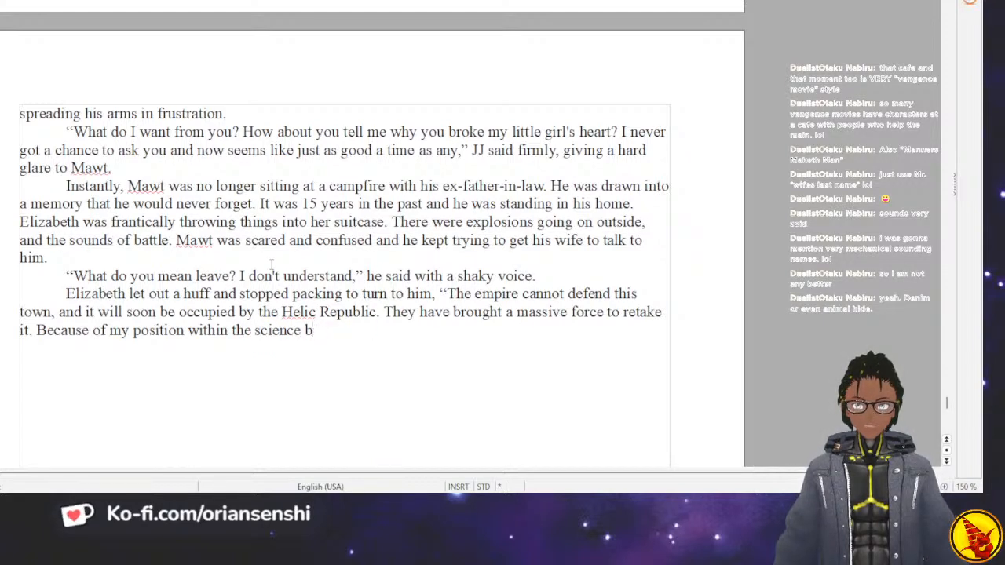
pyautogui.press('BackSpace')
pyautogui.press('BackSpace')
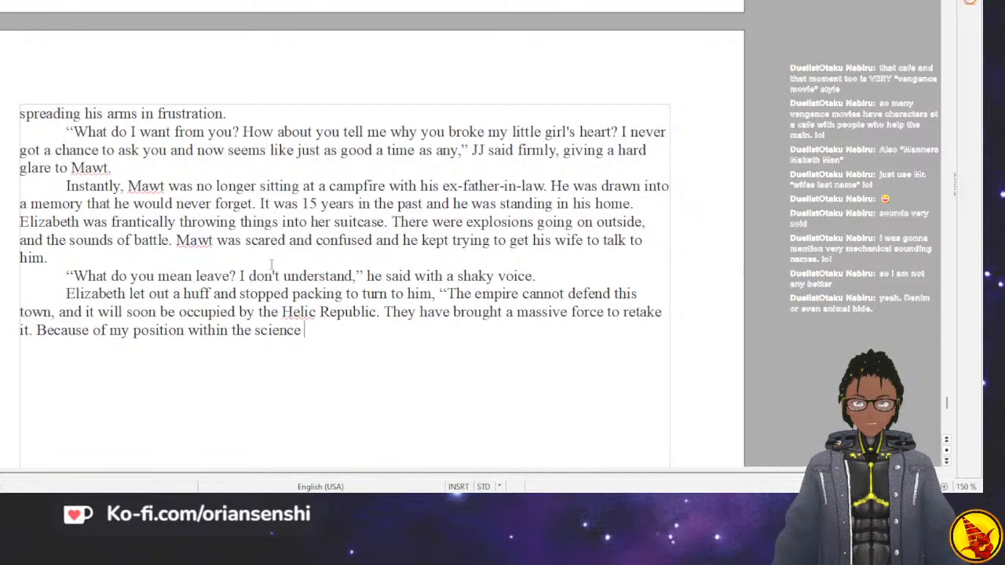
pyautogui.press('BackSpace')
pyautogui.press('BackSpace')
pyautogui.press('BackSpace')
pyautogui.press('BackSpace')
pyautogui.press('BackSpace')
pyautogui.press('BackSpace')
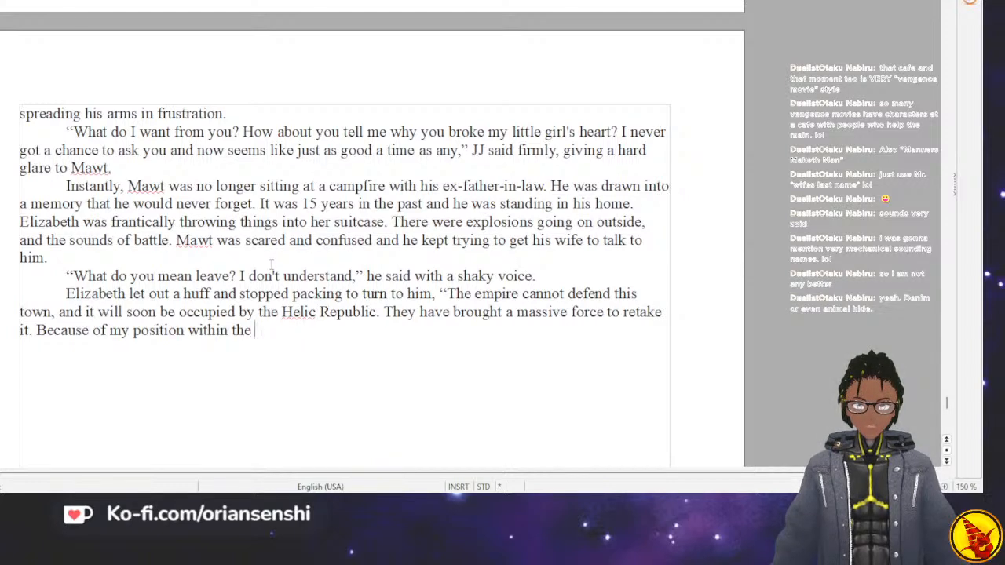
pyautogui.write('research division, we can have p')
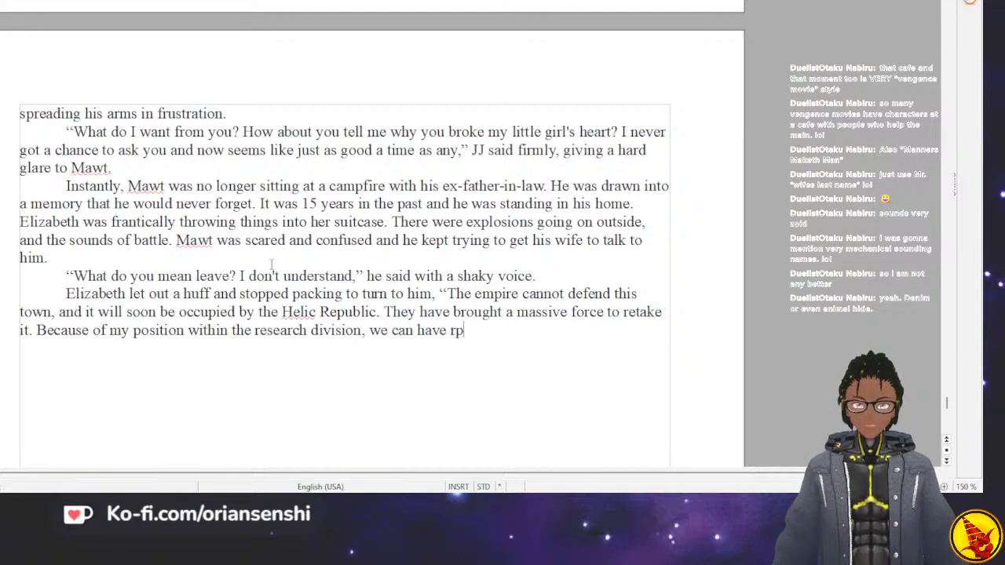
pyautogui.write('r')
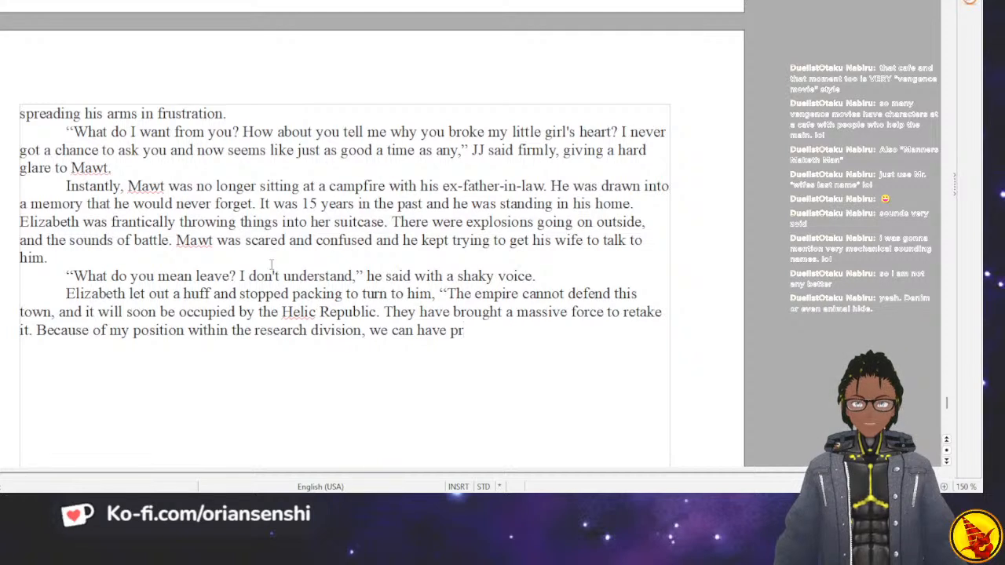
pyautogui.write('iority placement')
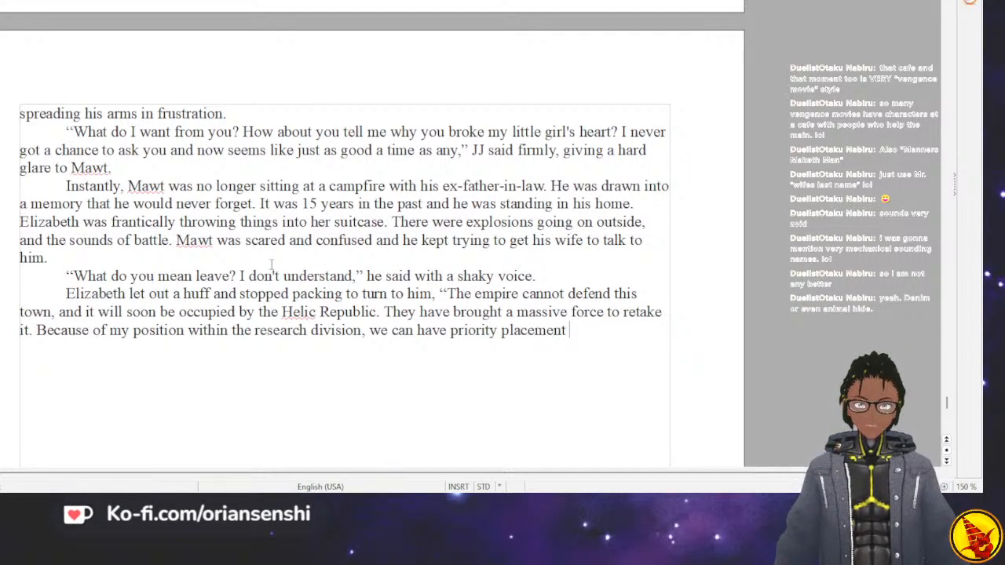
pyautogui.write(' for a ')
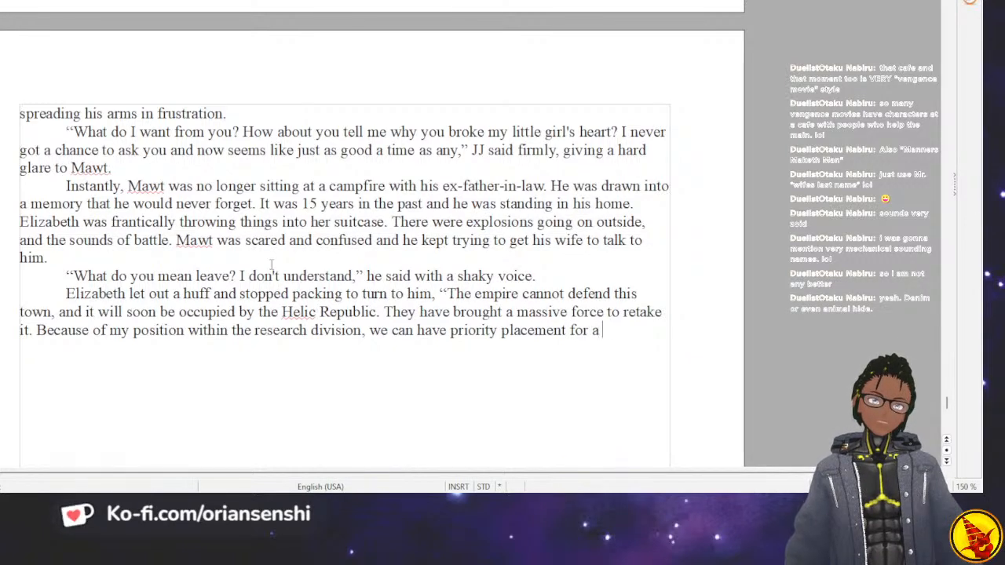
pyautogui.write('new place a')
pyautogui.write('nd life ')
pyautogui.write('in t')
pyautogui.write('he city of our ')
pyautogui.write('choice')
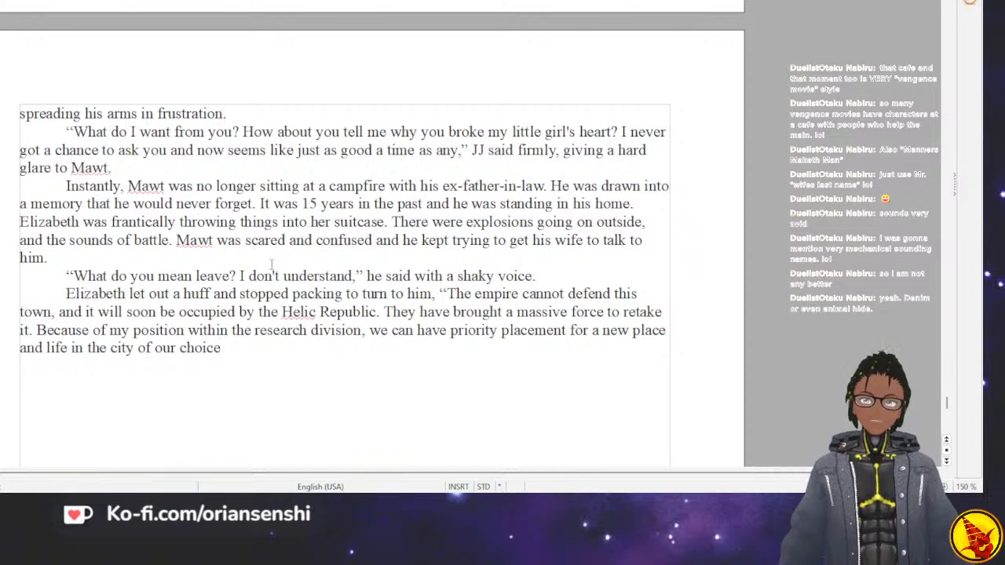
pyautogui.write(' within ')
pyautogui.write('the empi')
# Extend the sentence with "within the Guylos Empire," using the empire's full capitalised name.
pyautogui.press('BackSpace')
pyautogui.press('BackSpace')
pyautogui.press('BackSpace')
pyautogui.press('BackSpace')
pyautogui.write('Guy')
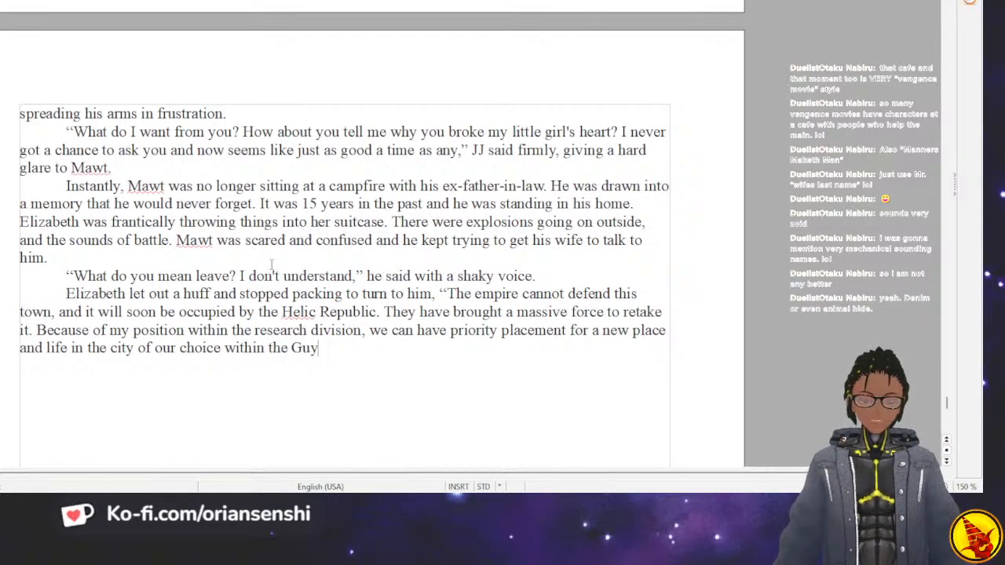
pyautogui.write('los empi')
pyautogui.press('BackSpace')
pyautogui.press('BackSpace')
pyautogui.press('BackSpace')
pyautogui.press('BackSpace')
pyautogui.press('BackSpace')
pyautogui.write('Empire,')
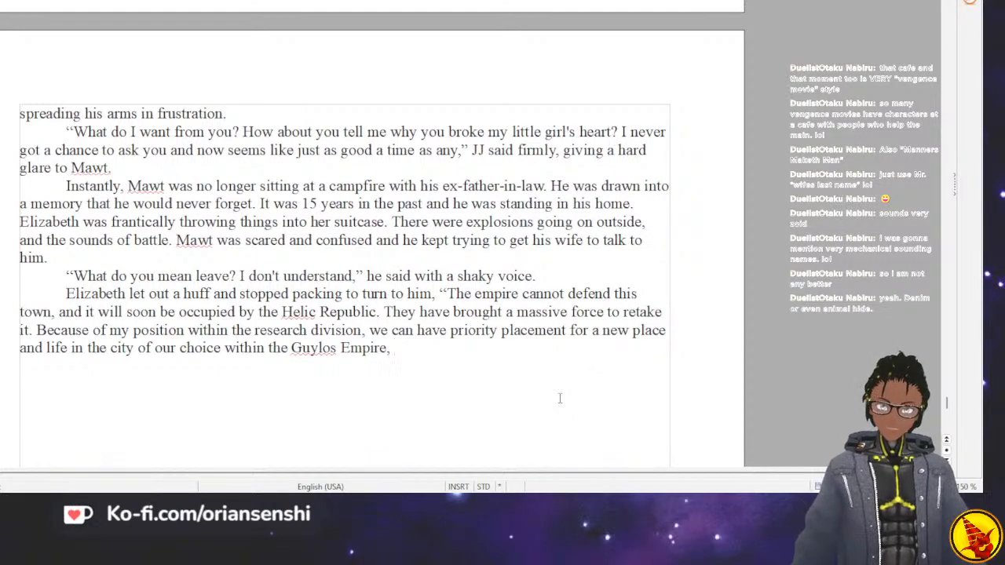
# Change the comma after "Empire" to a period and add "Honey, we could get far away from the front lines and live a life of peace.".
pyautogui.write('Honey')
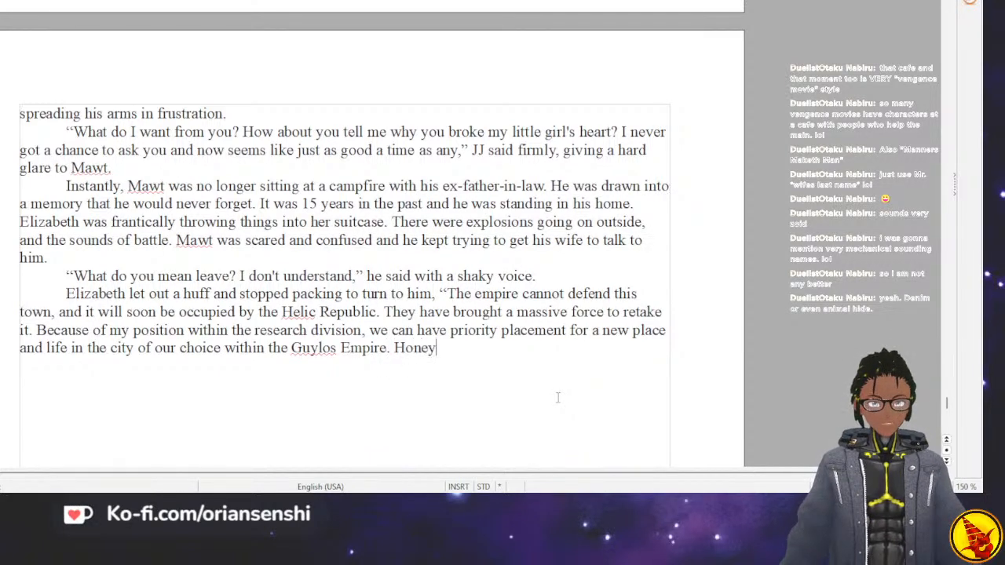
pyautogui.write(', we could')
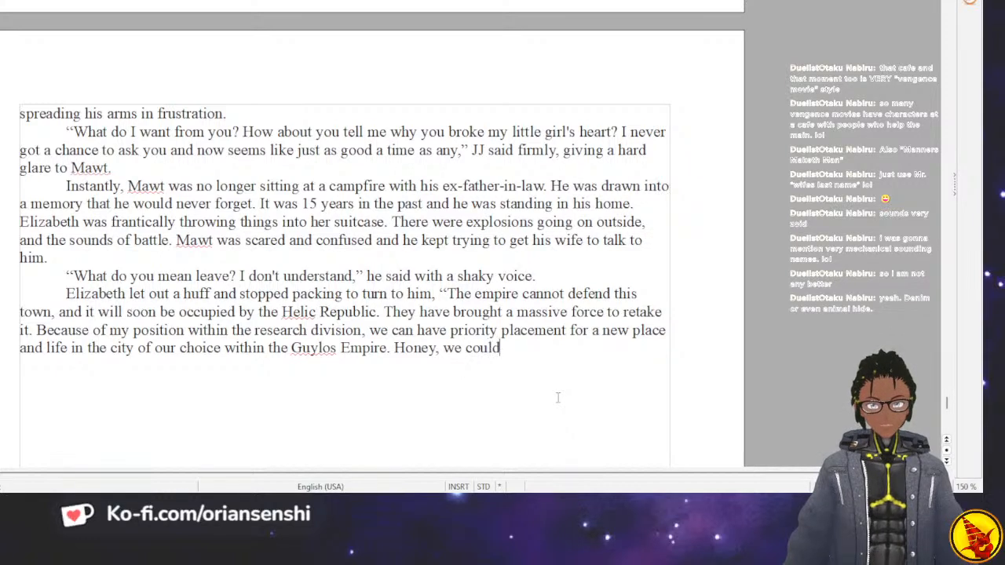
pyautogui.write(' get far awa')
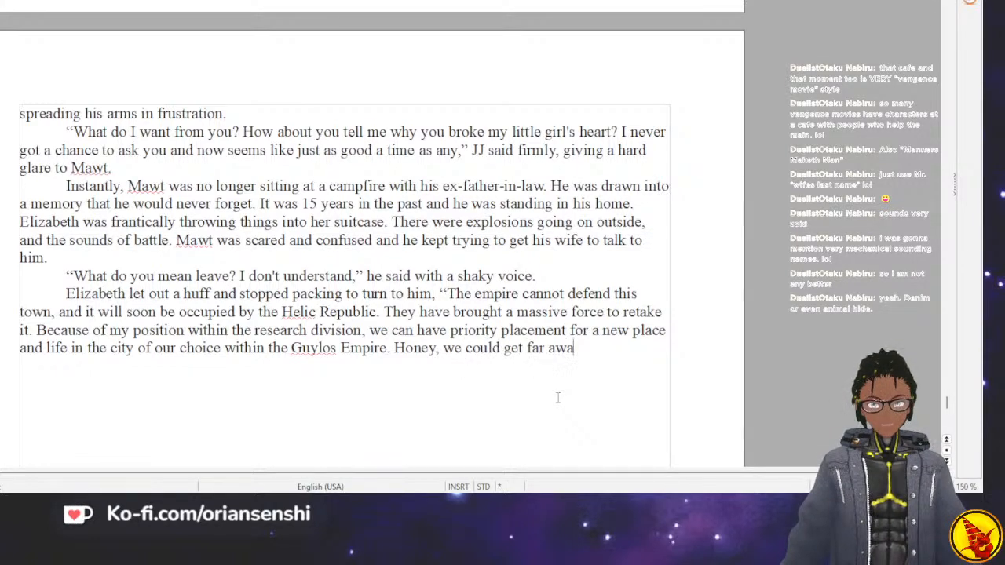
pyautogui.write('y from the')
pyautogui.press('BackSpace')
pyautogui.press('BackSpace')
pyautogui.write('he front ')
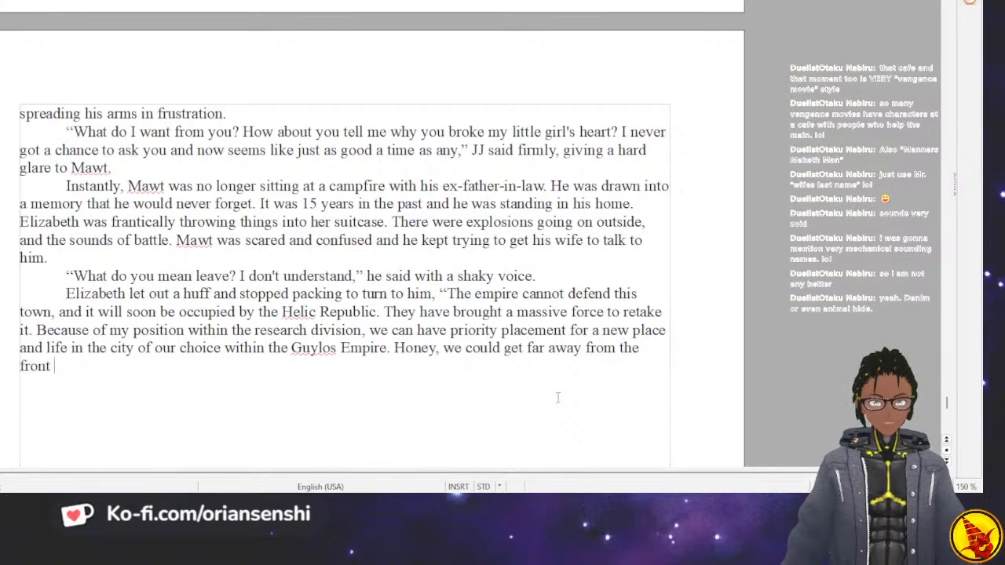
pyautogui.write('lines and live a ')
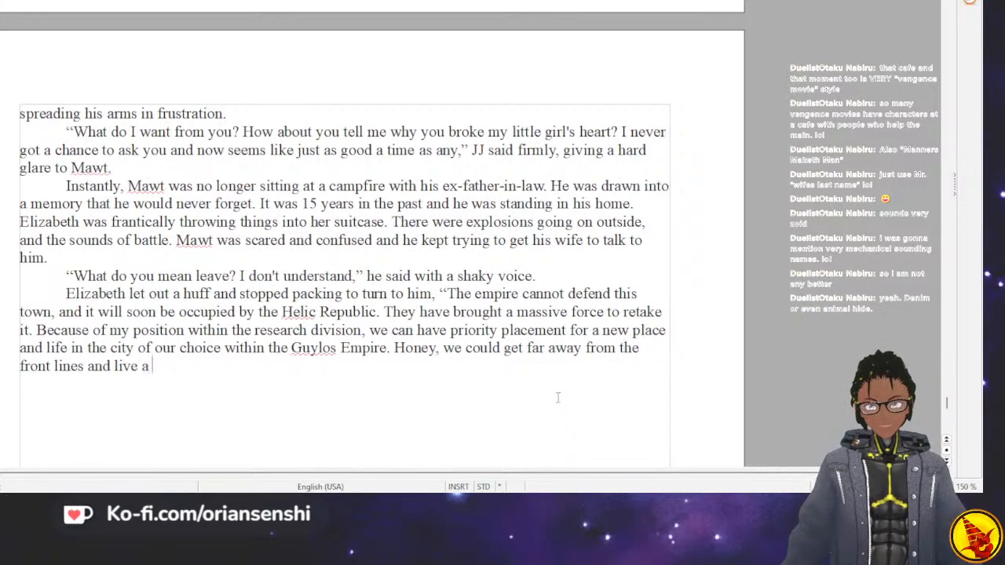
pyautogui.write('life of peac')
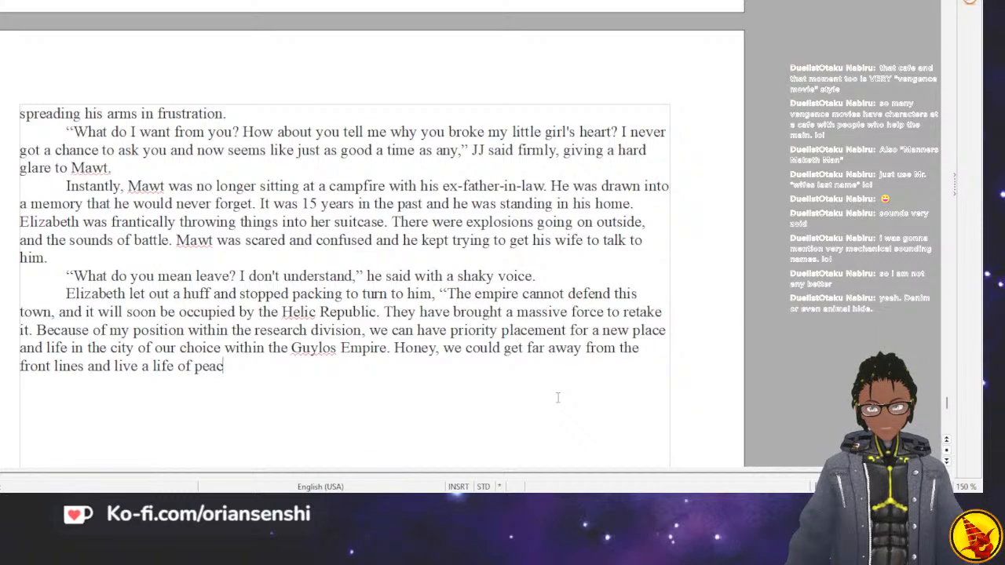
pyautogui.write('e. There are ')
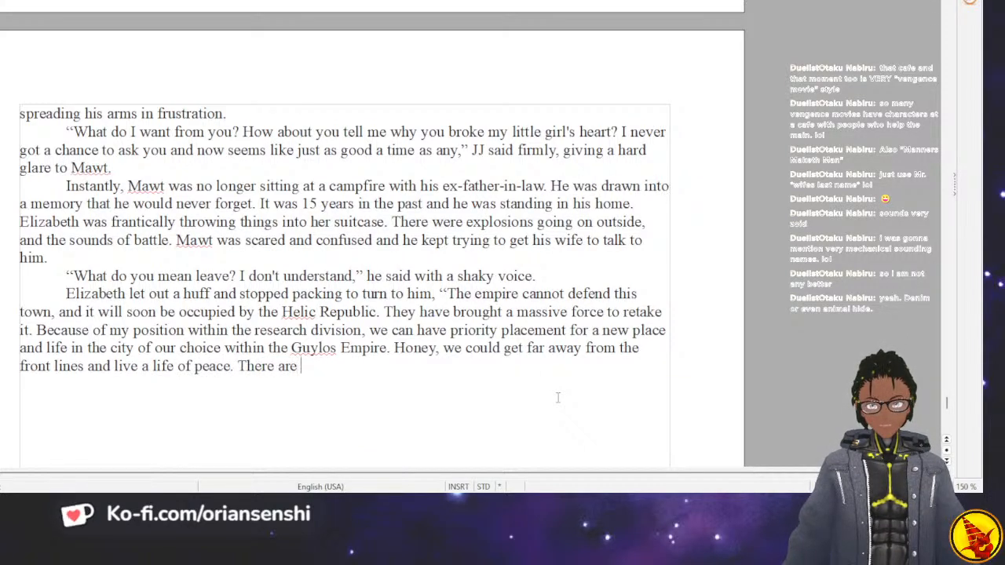
pyautogui.write('other warehouses in the empir')
# Finish Elizabeth's speech with "There are other warehouses in the empire that you can work at." and a closing quotation mark.
pyautogui.write('e that')
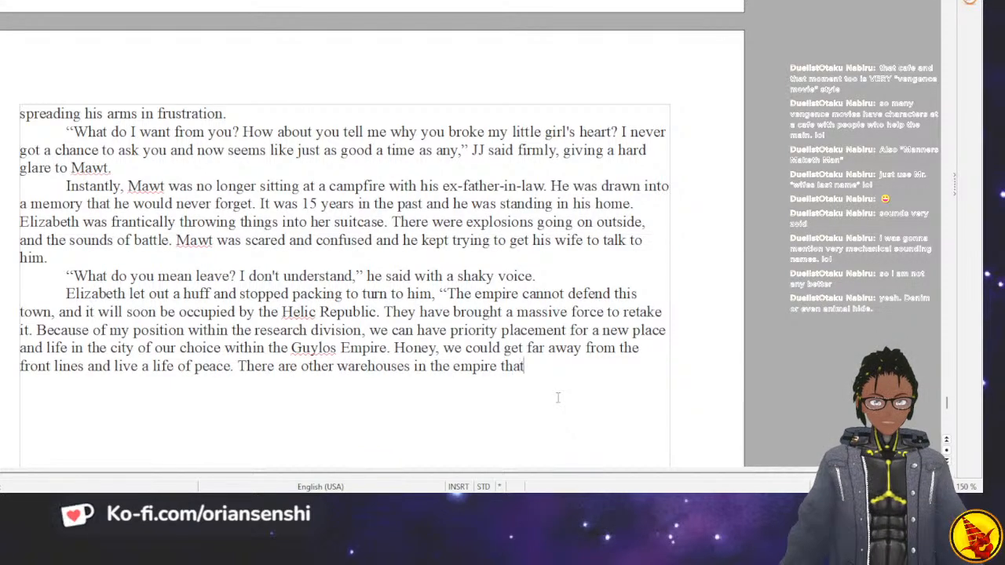
pyautogui.write(' you can work at!')
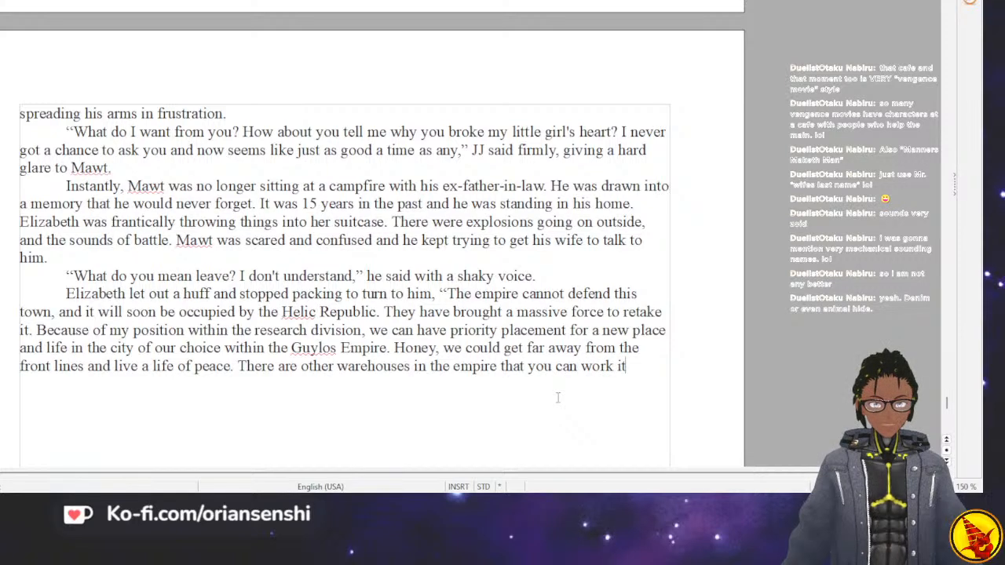
pyautogui.press('BackSpace')
pyautogui.write('.')
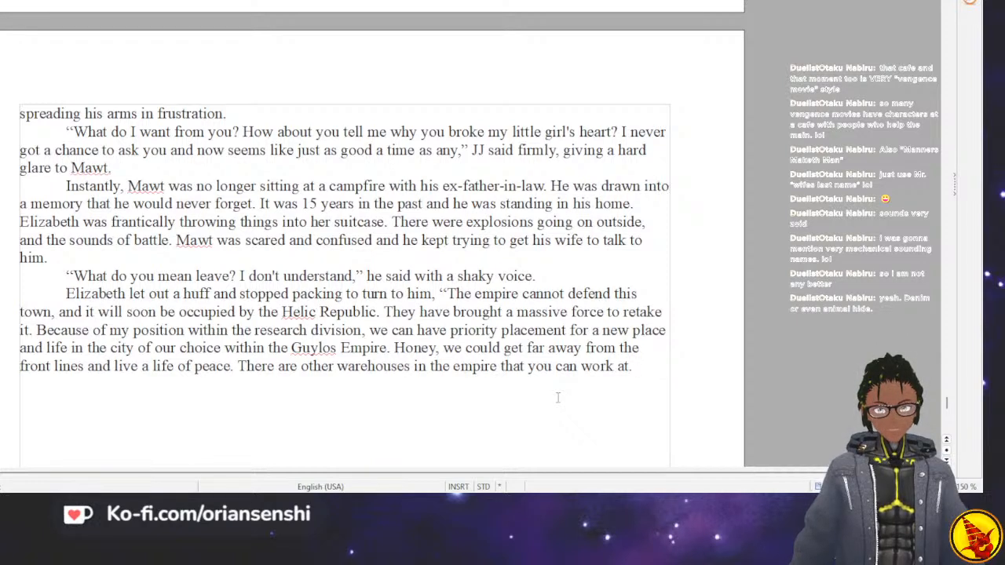
pyautogui.write('"')
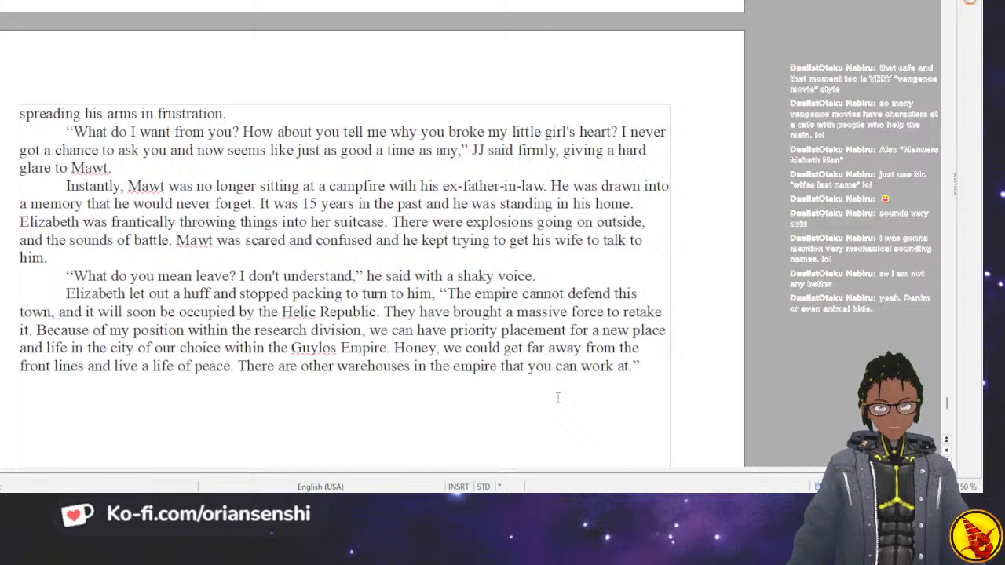
# Start a new paragraph with "He just stared at her, his face a picture of".
pyautogui.press('Return')
pyautogui.write('H')
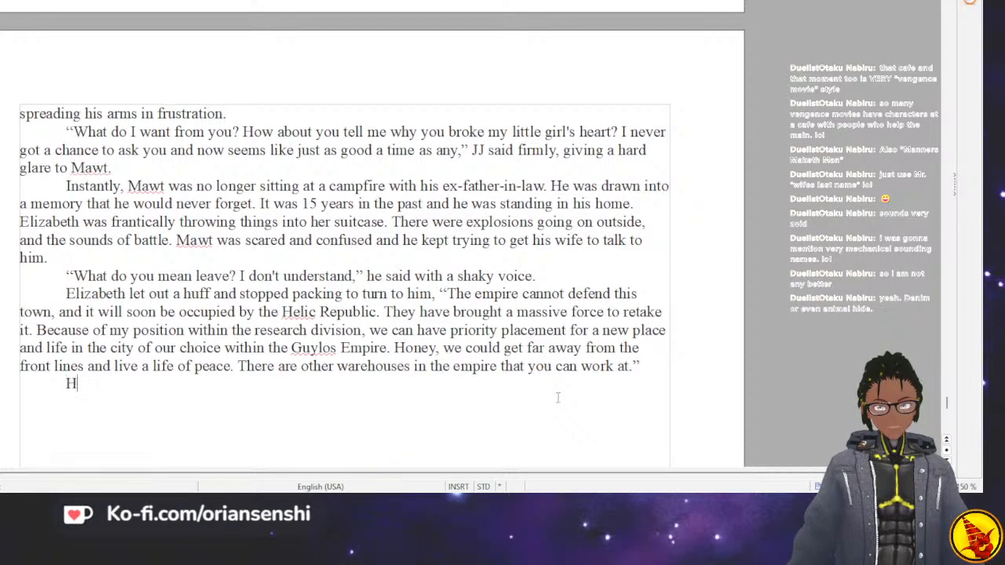
pyautogui.write('e just st')
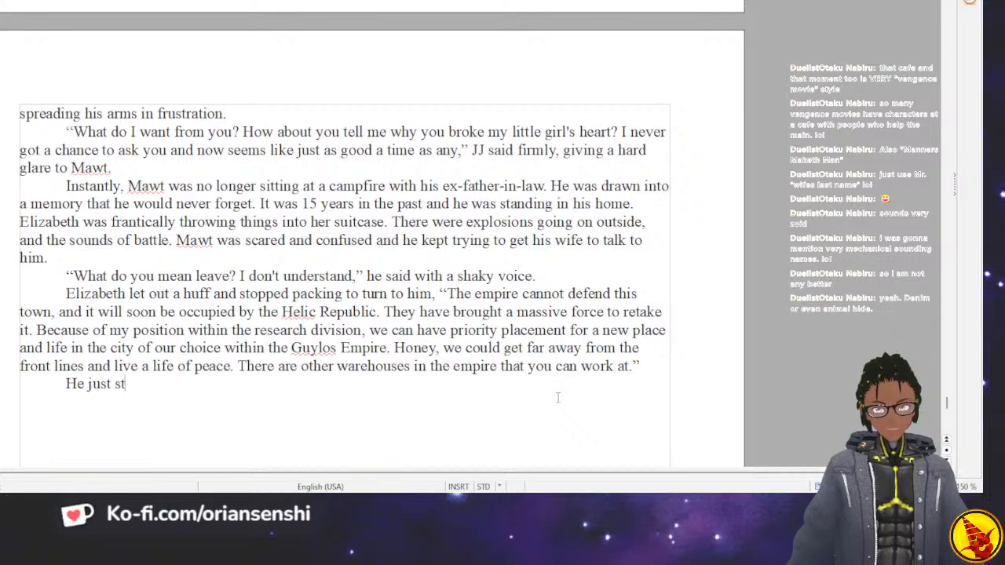
pyautogui.write('ared at her')
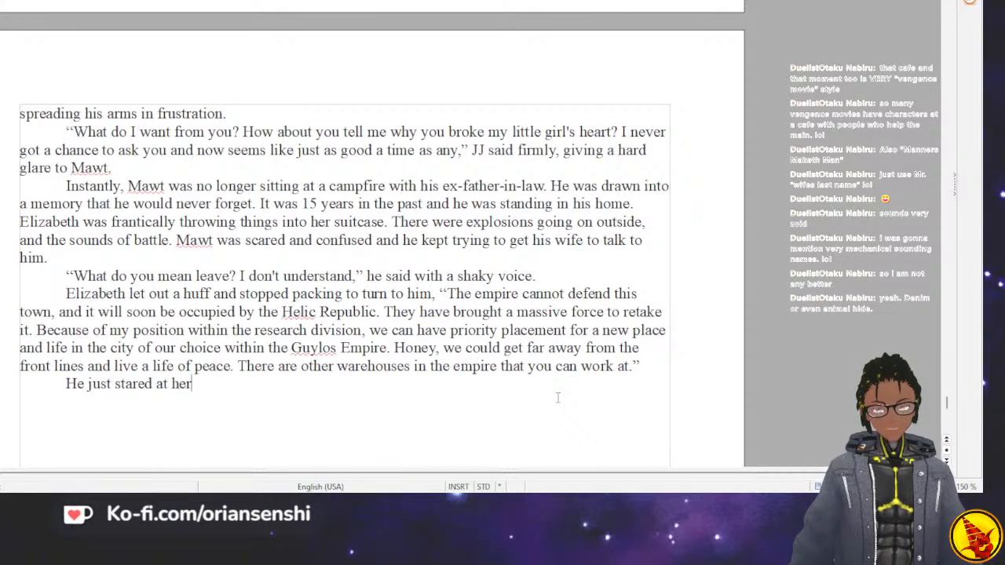
pyautogui.write(', h')
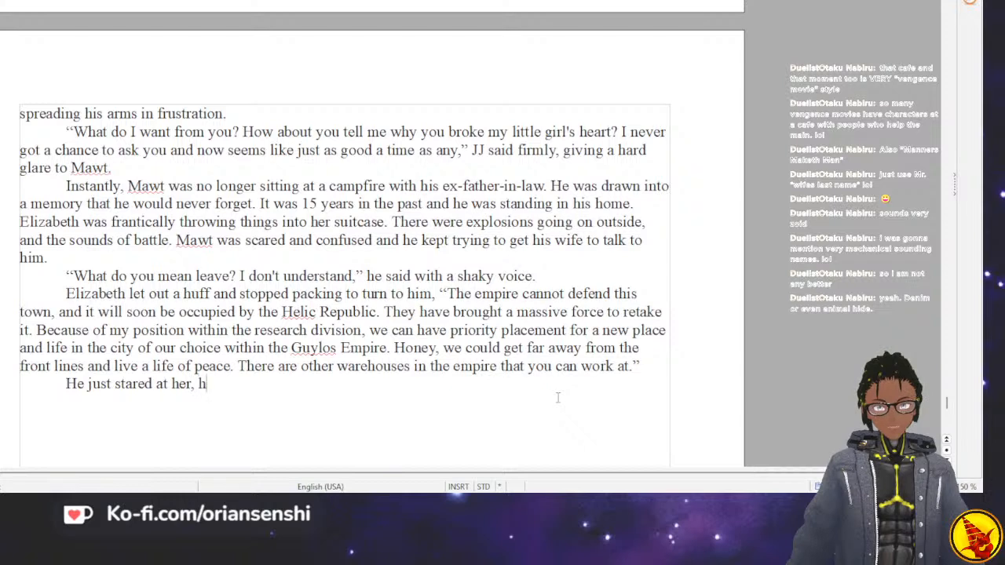
pyautogui.write('is face a')
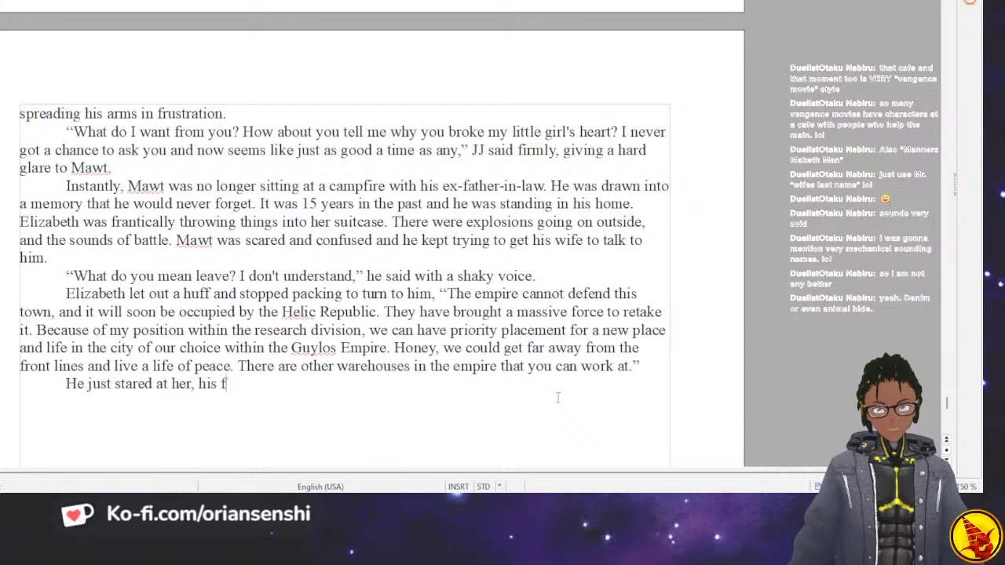
pyautogui.press('BackSpace')
pyautogui.press('BackSpace')
pyautogui.press('BackSpace')
pyautogui.press('BackSpace')
pyautogui.press('BackSpace')
pyautogui.press('BackSpace')
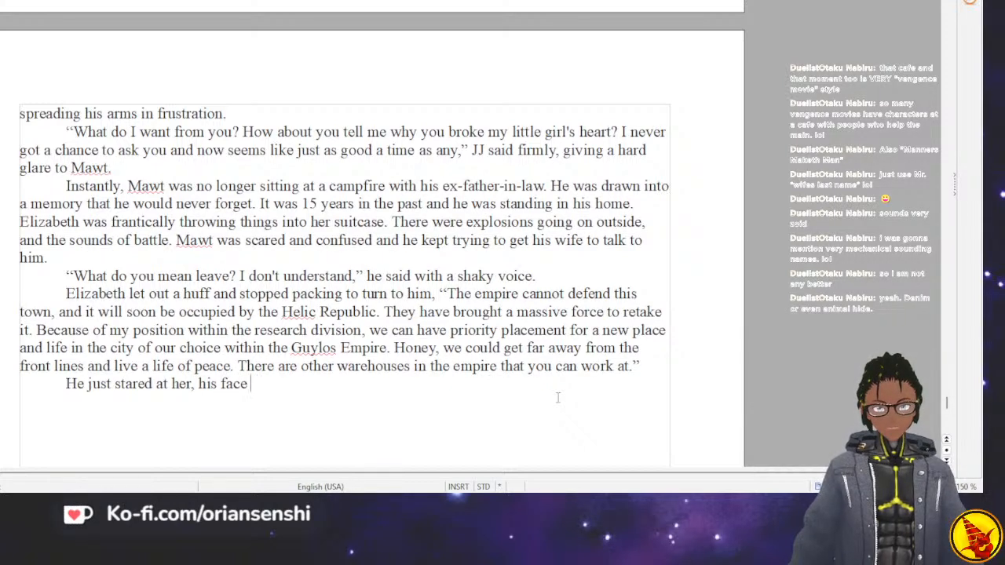
pyautogui.write('ace')
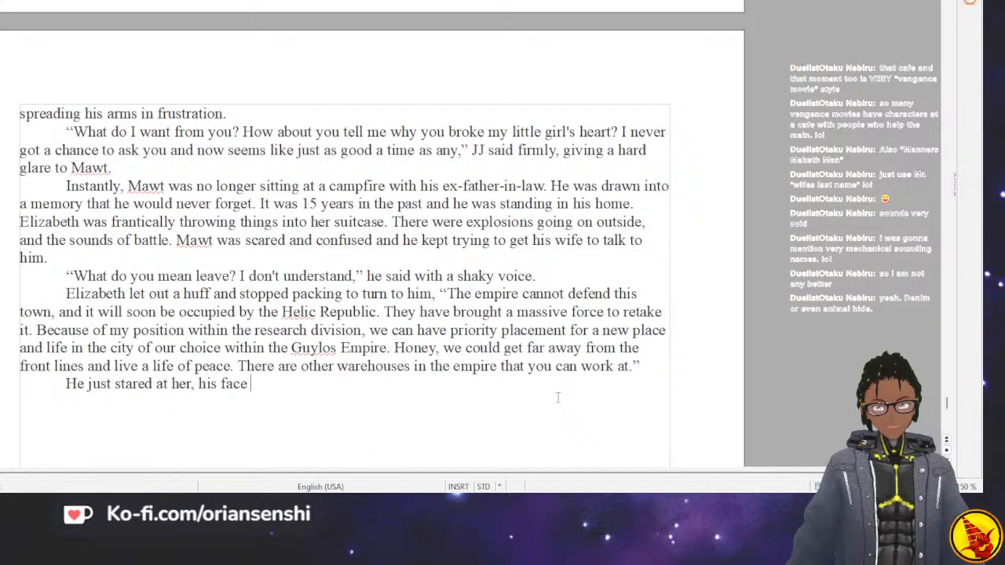
pyautogui.write(' a')
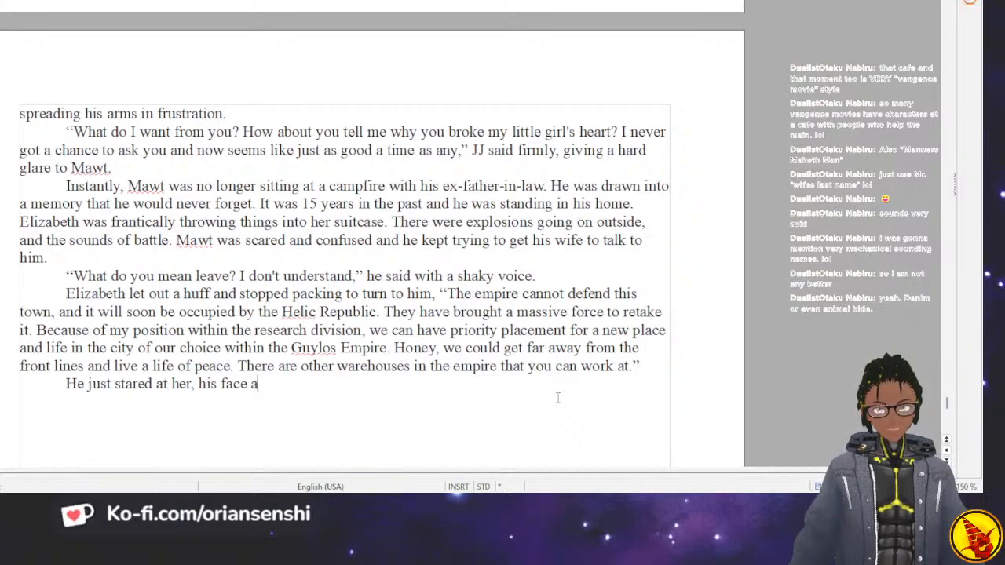
pyautogui.write(' picture of')
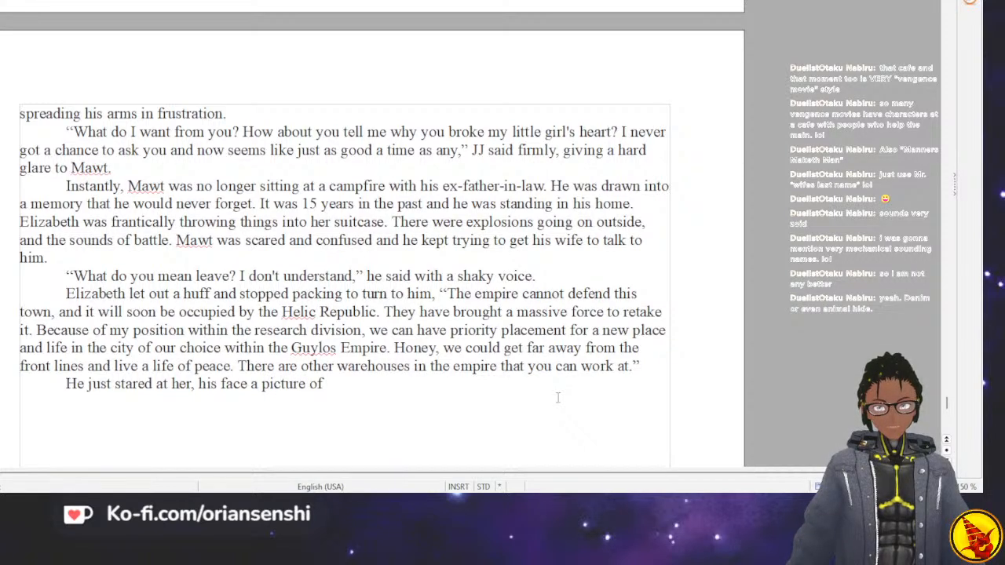
pyautogui.write(' fear and inde')
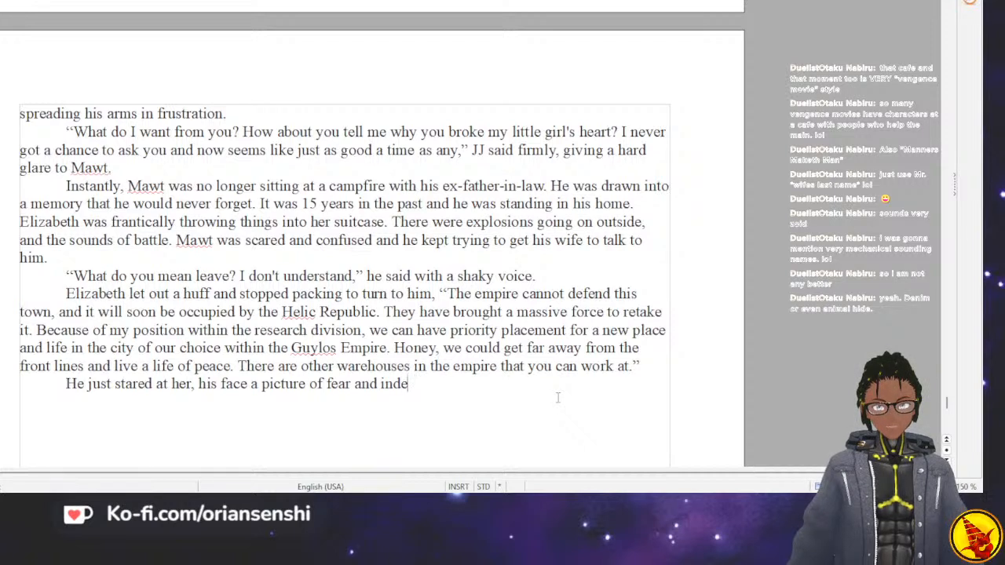
# Complete the sentence with "fear and indecision.", correcting the misspelled last word.
pyautogui.press('BackSpace')
pyautogui.write('icision.')
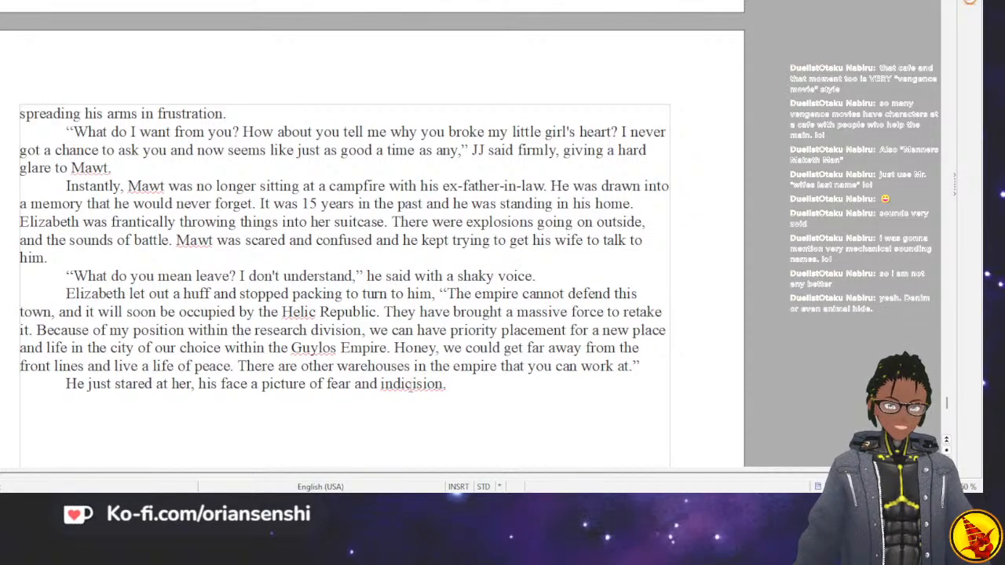
pyautogui.doubleClick(412, 384)
pyautogui.write('indecision.')
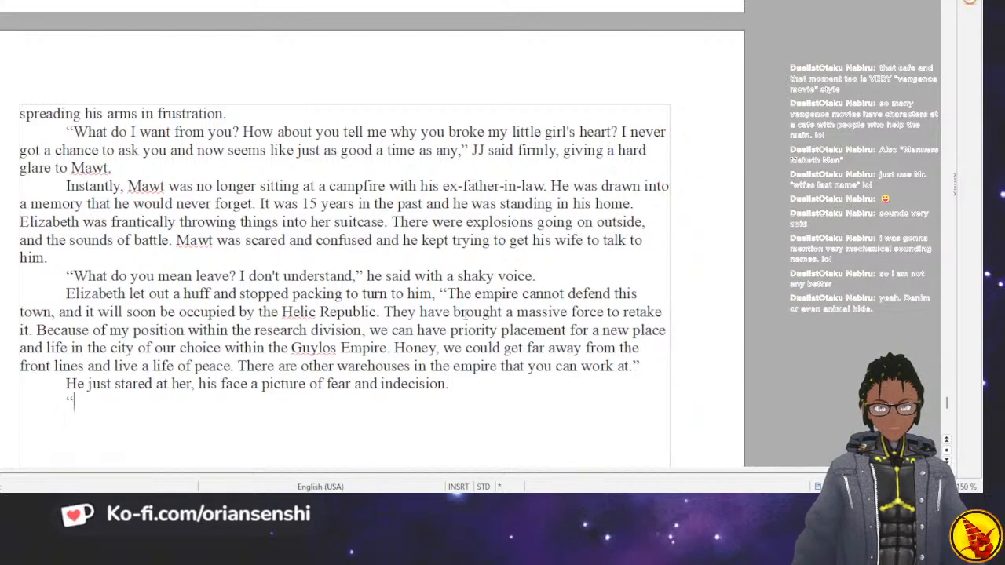
# Begin a new dialogue paragraph with "Babe, we can leave this continent if we want to.".
pyautogui.press('Return')
pyautogui.write('"Hon')
pyautogui.press('BackSpace')
pyautogui.press('BackSpace')
pyautogui.press('BackSpace')
pyautogui.write('Babe, we')
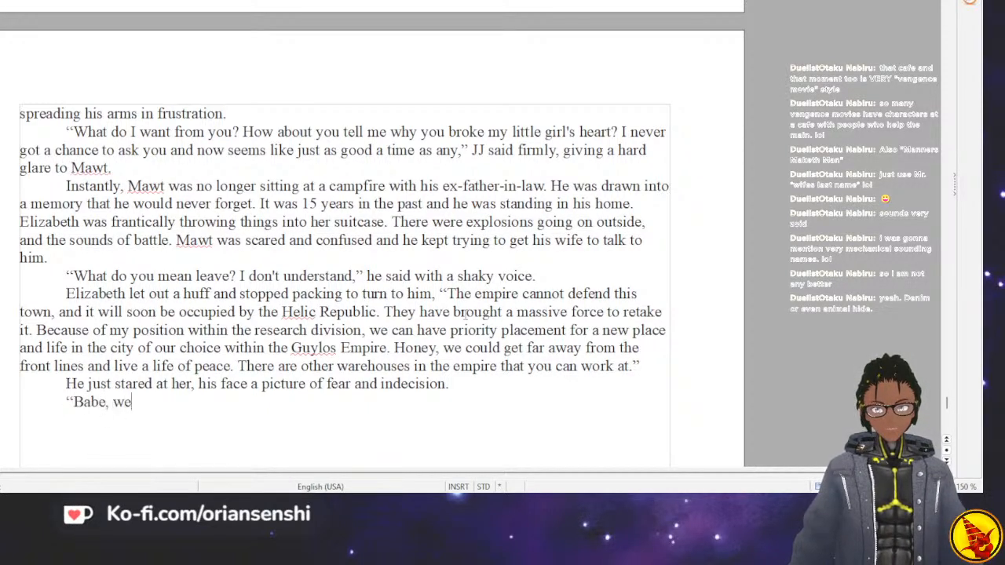
pyautogui.write(' can leave t')
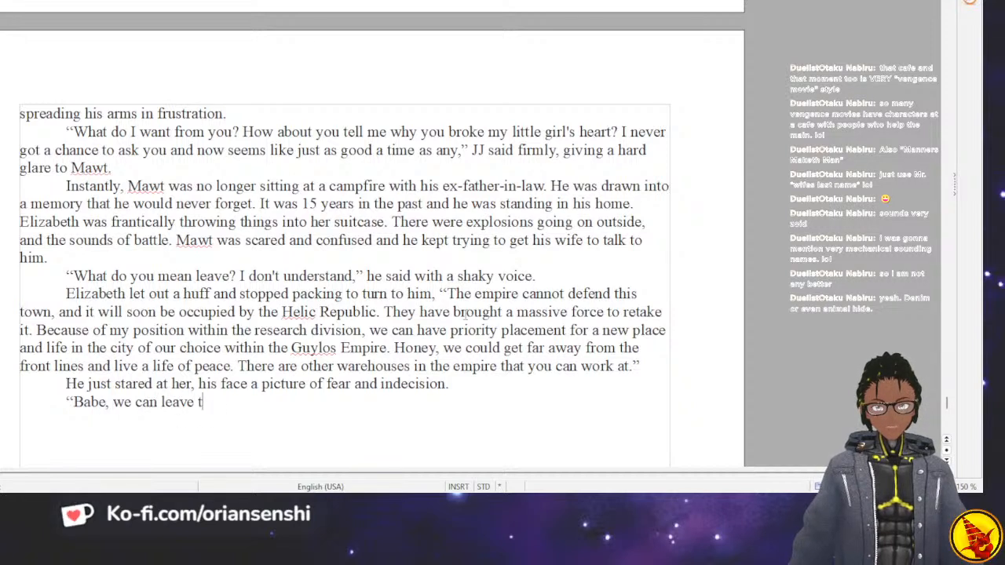
pyautogui.write('his contine')
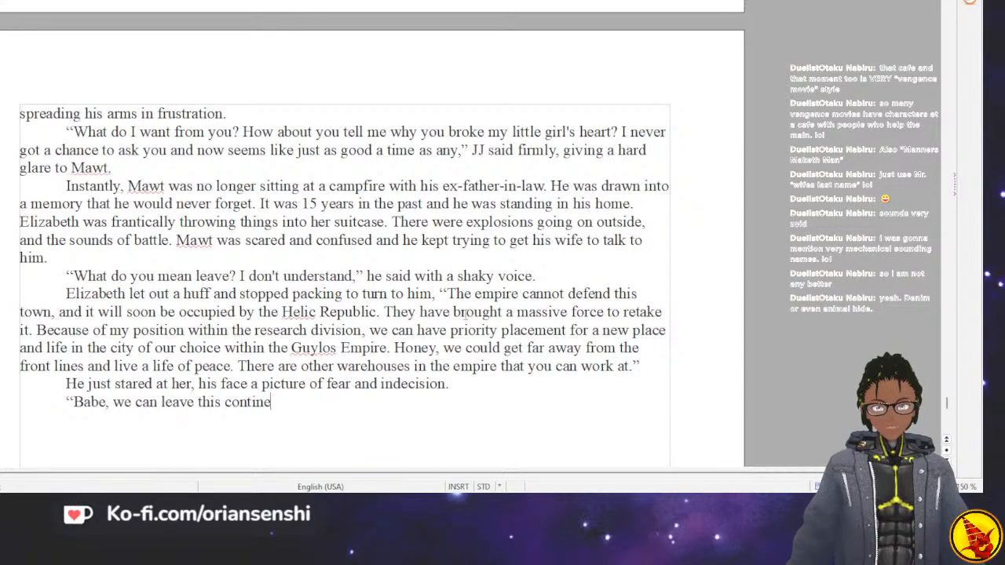
pyautogui.write('nt if we wa')
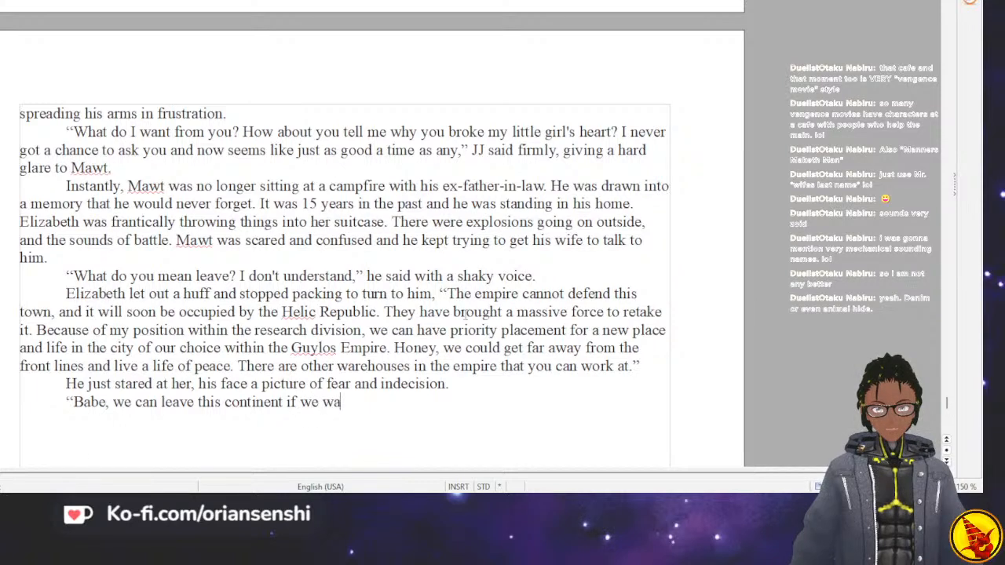
pyautogui.write('nt to.')
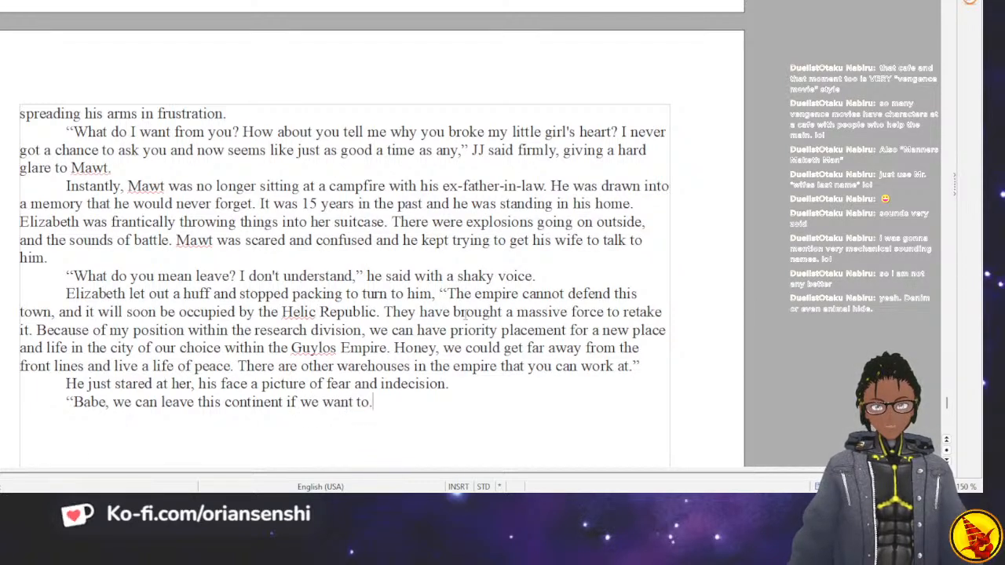
pyautogui.write(' W')
# Add the sentence "We can head to Delpoi, or Nyx, we can live wherever we want." to the dialogue.
pyautogui.press('BackSpace')
pyautogui.write('We can head to the')
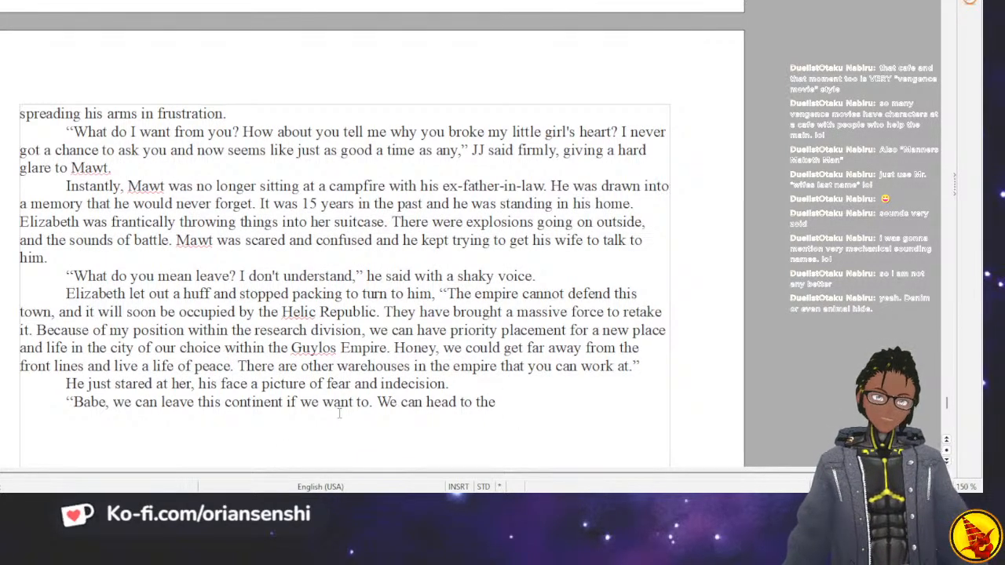
pyautogui.press('BackSpace')
pyautogui.press('BackSpace')
pyautogui.press('BackSpace')
pyautogui.press('BackSpace')
pyautogui.write('D')
pyautogui.press('BackSpace')
pyautogui.press('BackSpace')
pyautogui.write('Delpoi, or Nyx, we can live wherever we want.')
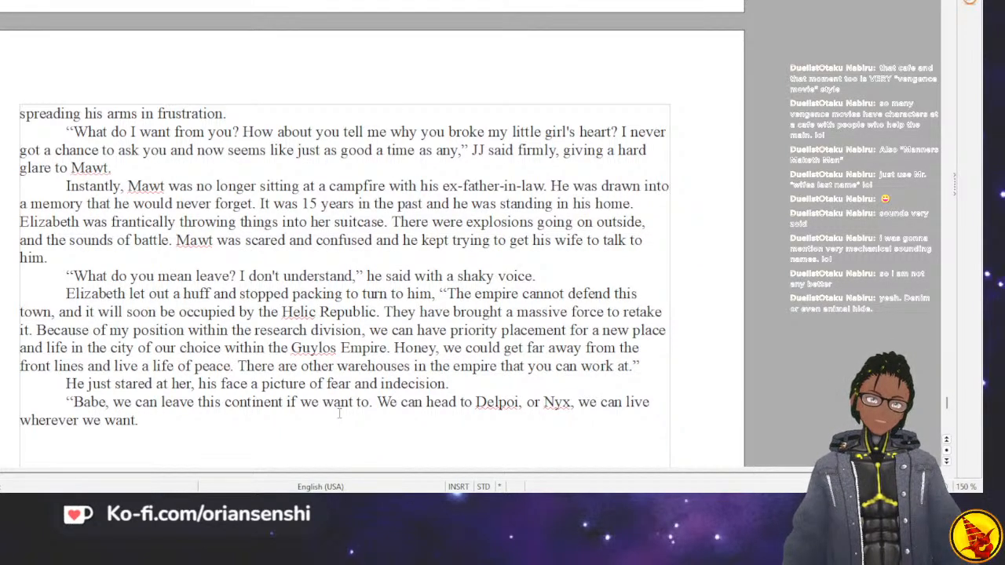
# Replace the final period with ", we just need to go now!" and close the quotation.
pyautogui.press('BackSpace')
pyautogui.write(', we just need to go no')
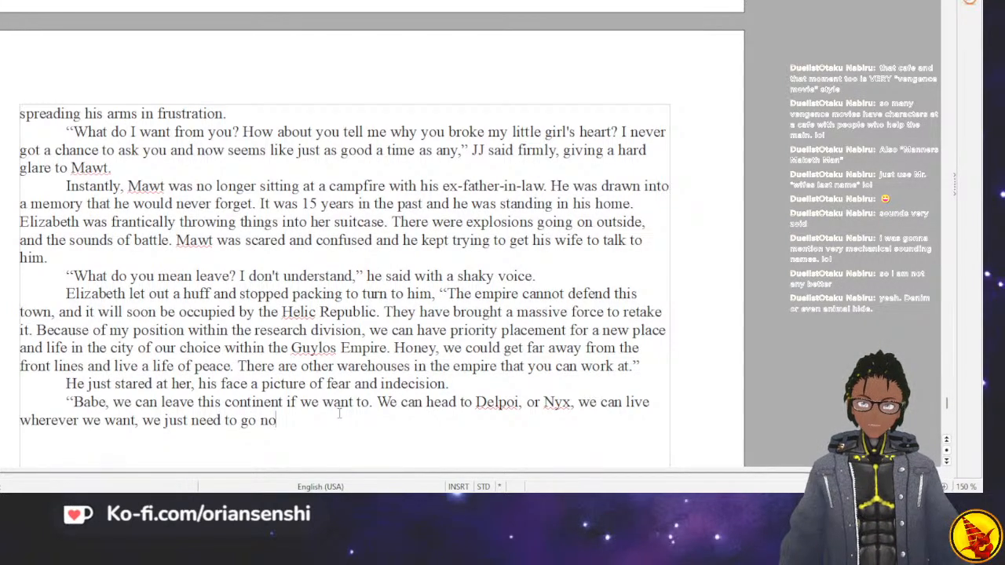
pyautogui.write('w! ')
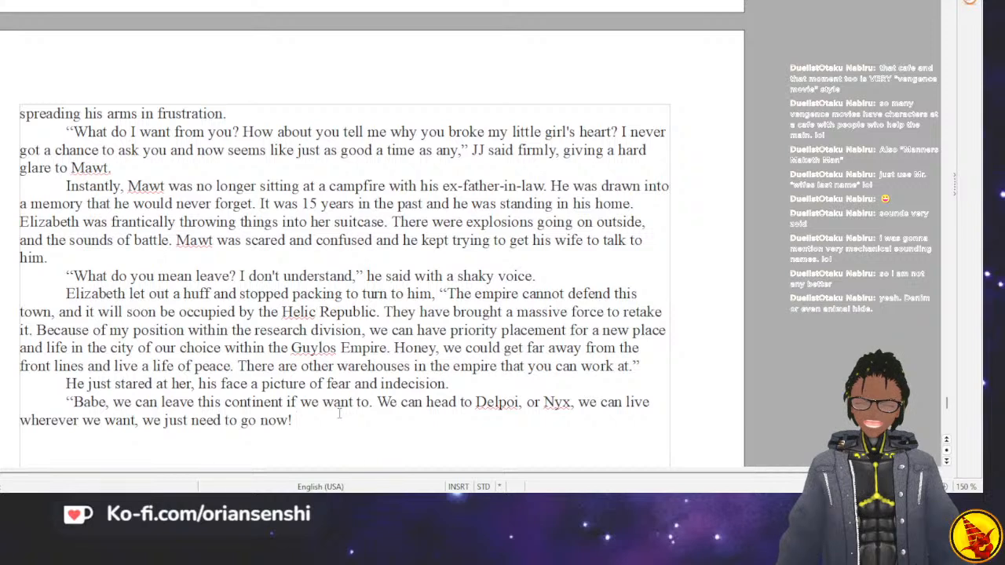
pyautogui.write('Wi')
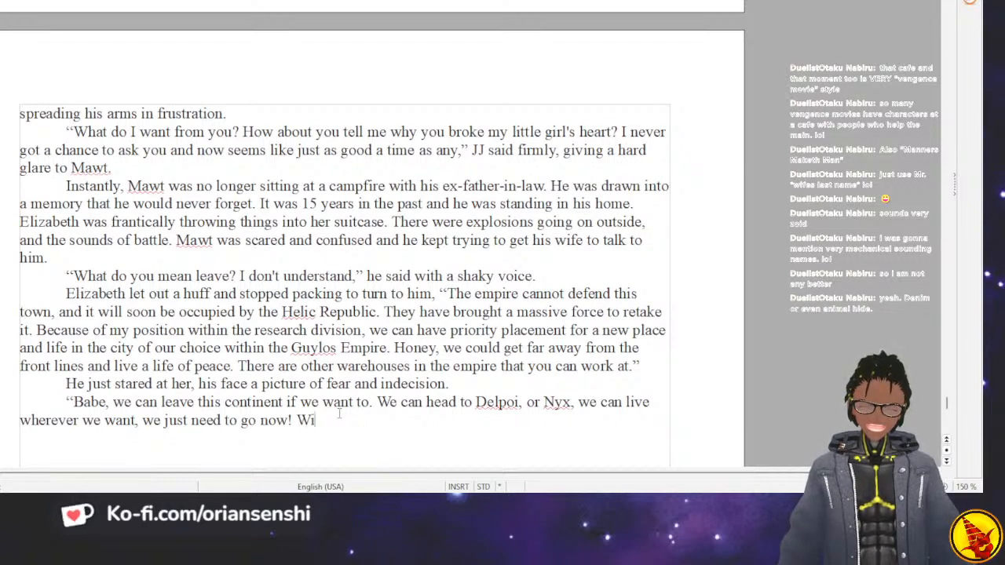
pyautogui.press('BackSpace')
pyautogui.press('BackSpace')
pyautogui.press('BackSpace')
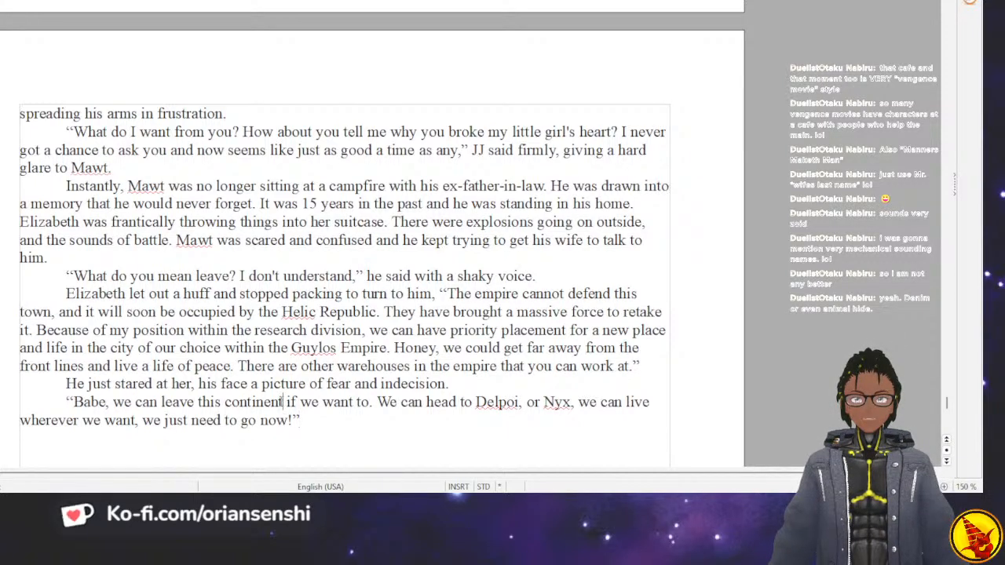
# Replace "this continent" with "Europa" in the dialogue's first sentence.
pyautogui.press('BackSpace')
pyautogui.press('BackSpace')
pyautogui.press('BackSpace')
pyautogui.press('BackSpace')
pyautogui.press('BackSpace')
pyautogui.press('BackSpace')
pyautogui.press('BackSpace')
pyautogui.press('BackSpace')
pyautogui.press('BackSpace')
pyautogui.press('BackSpace')
pyautogui.press('BackSpace')
pyautogui.press('BackSpace')
pyautogui.press('BackSpace')
pyautogui.press('BackSpace')
pyautogui.write('Europa')
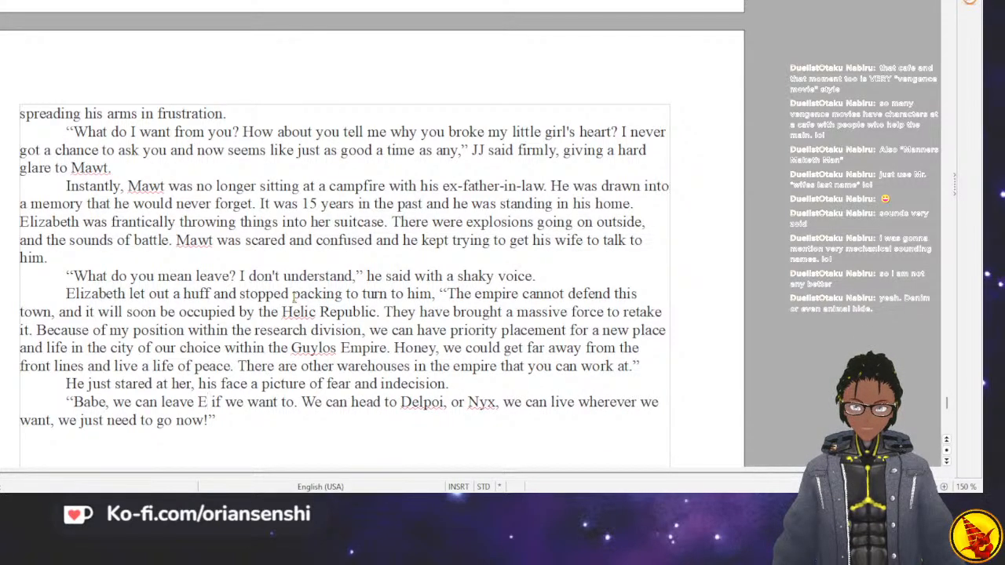
pyautogui.write(' and livve')
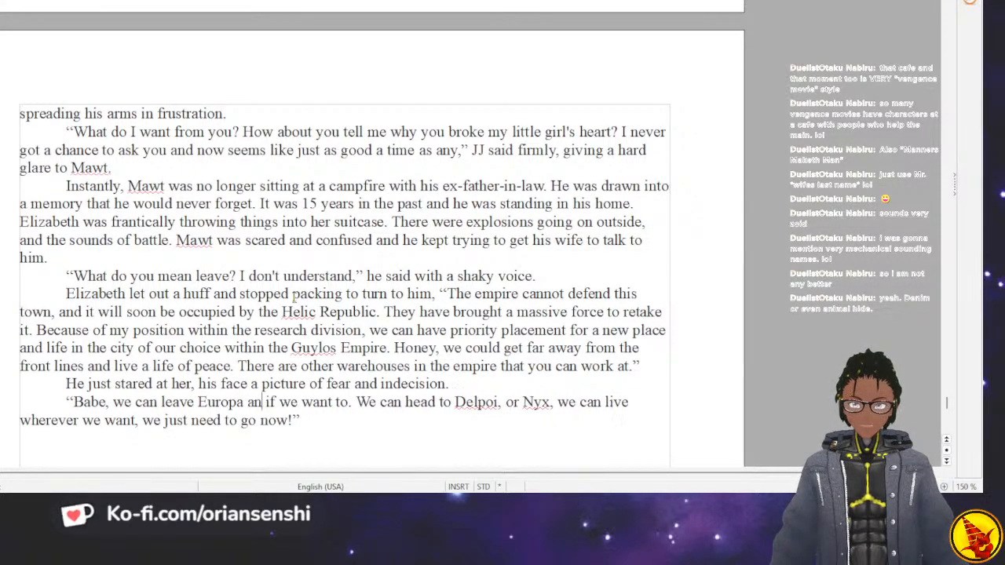
# Insert "and live on any continent we want," after "Europa".
pyautogui.press('BackSpace')
pyautogui.press('BackSpace')
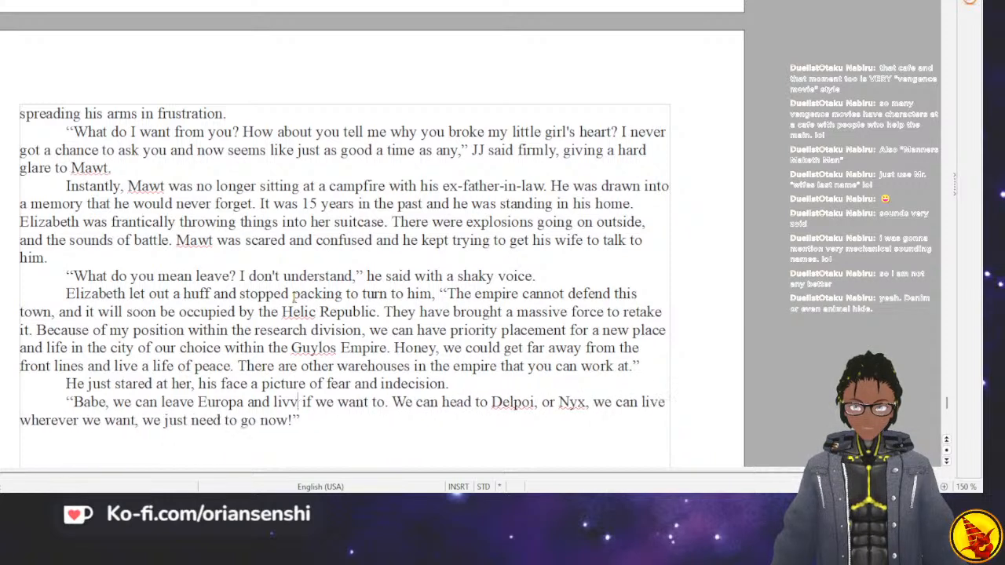
pyautogui.write('e on any conti')
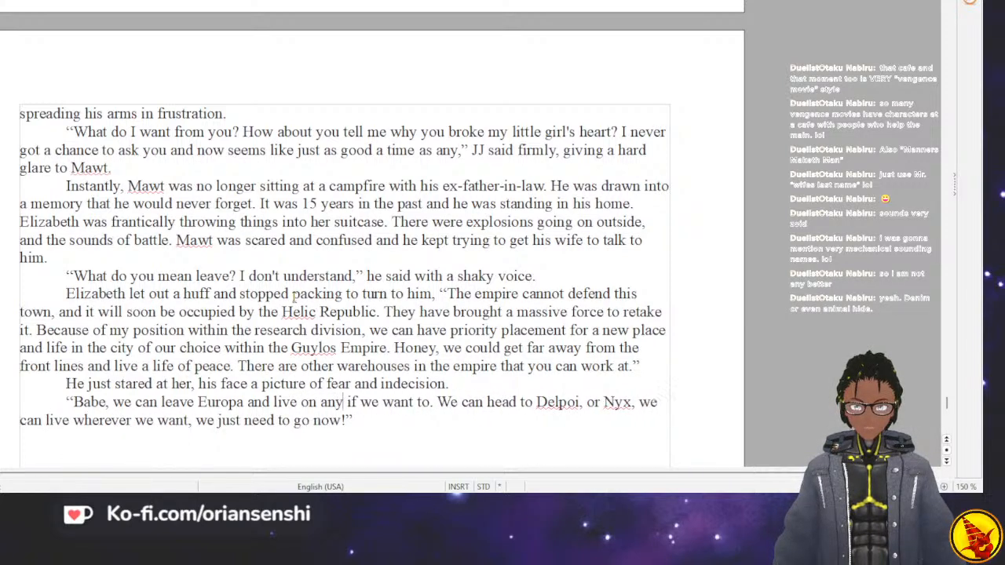
pyautogui.write('nent we w')
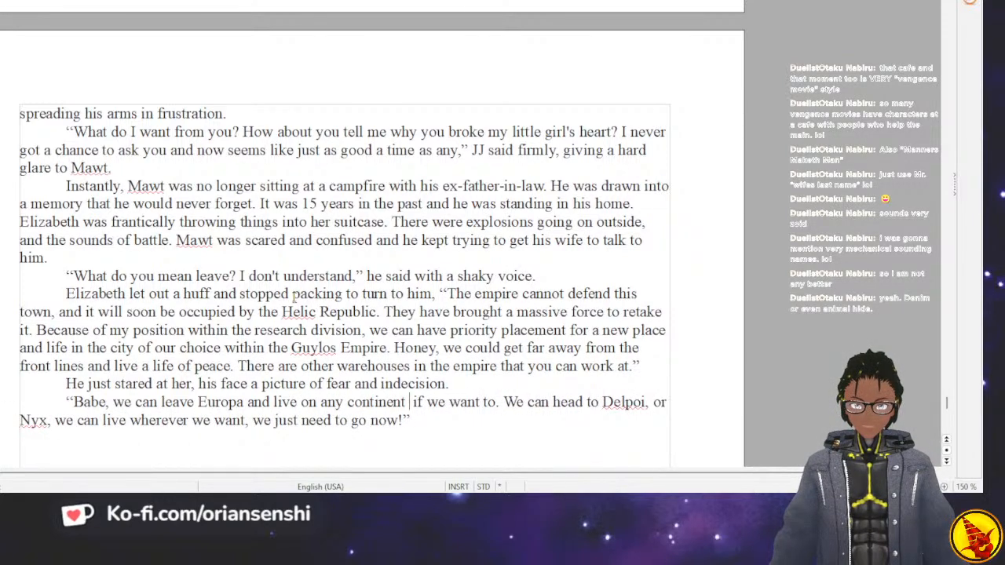
pyautogui.write('ant ')
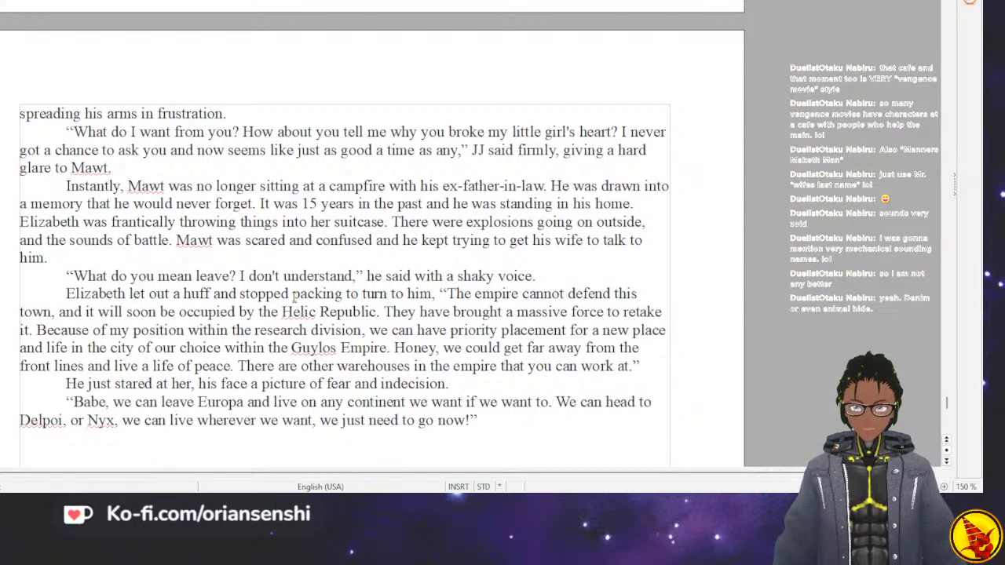
pyautogui.write(',')
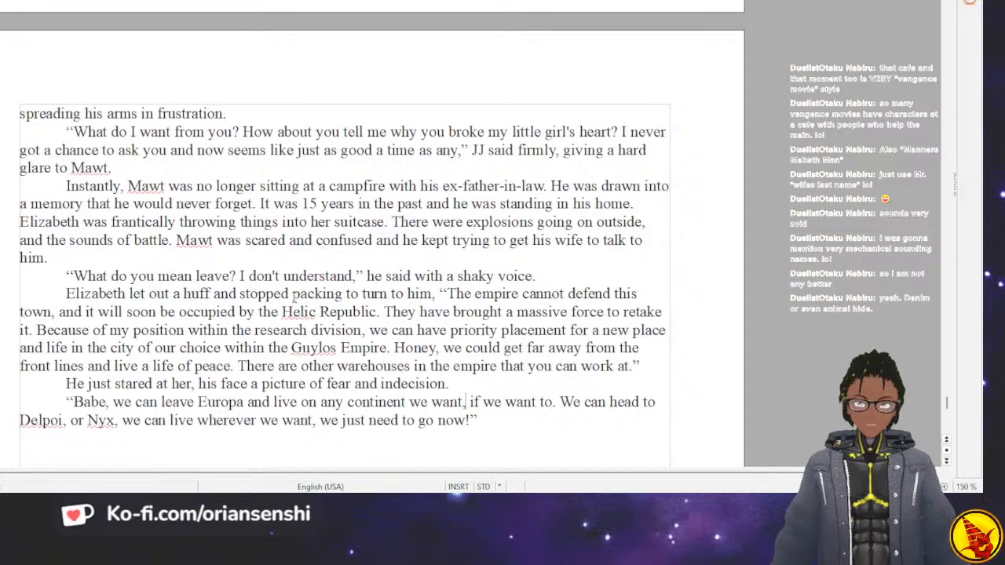
# Replace "we want," after "any continent" with "with Guylos Empire territory if we want" in the dialogue.
pyautogui.press('BackSpace')
pyautogui.press('BackSpace')
pyautogui.press('BackSpace')
pyautogui.press('BackSpace')
pyautogui.press('BackSpace')
pyautogui.press('BackSpace')
pyautogui.press('BackSpace')
pyautogui.press('BackSpace')
pyautogui.press('BackSpace')
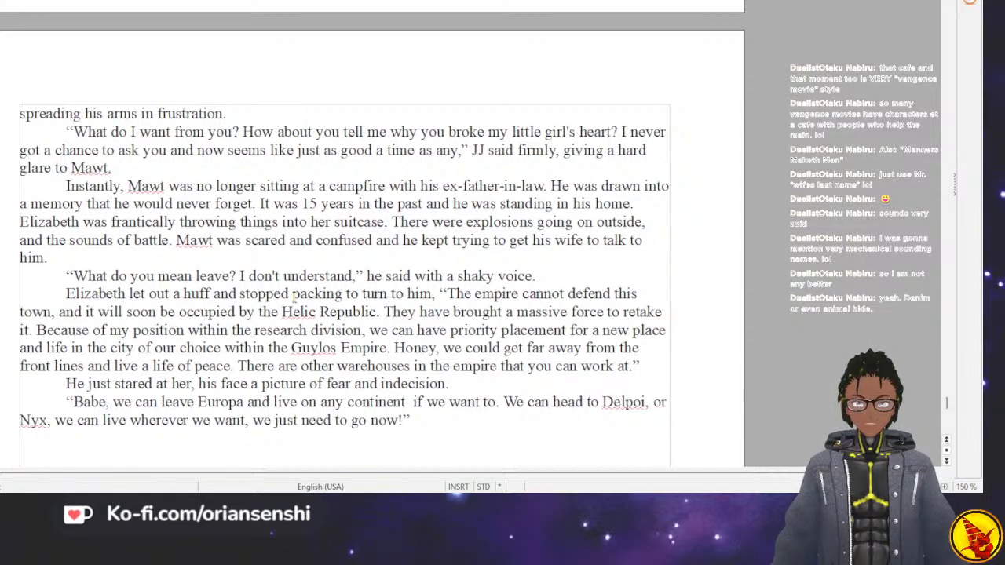
pyautogui.write('u')
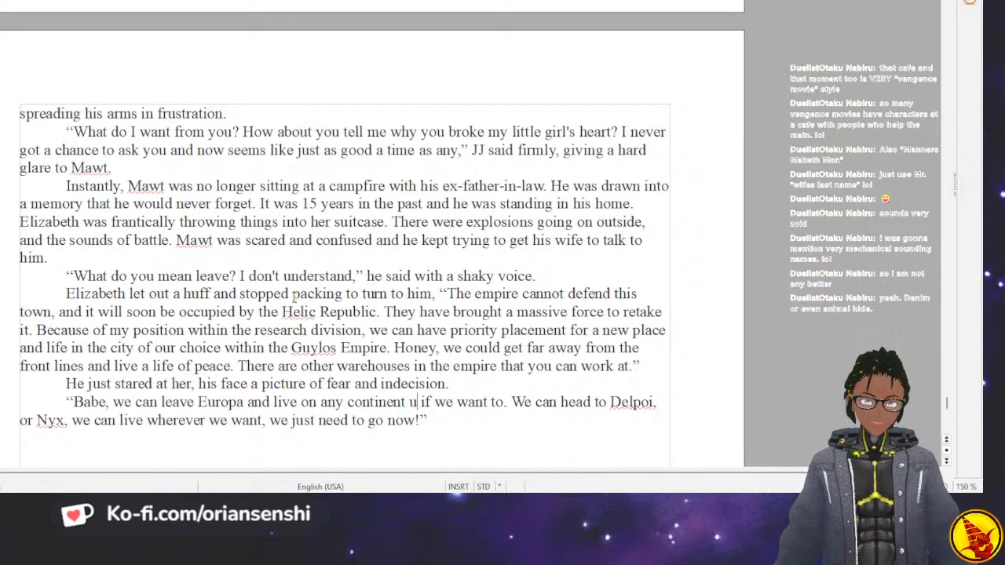
pyautogui.press('BackSpace')
pyautogui.write('with Guylos')
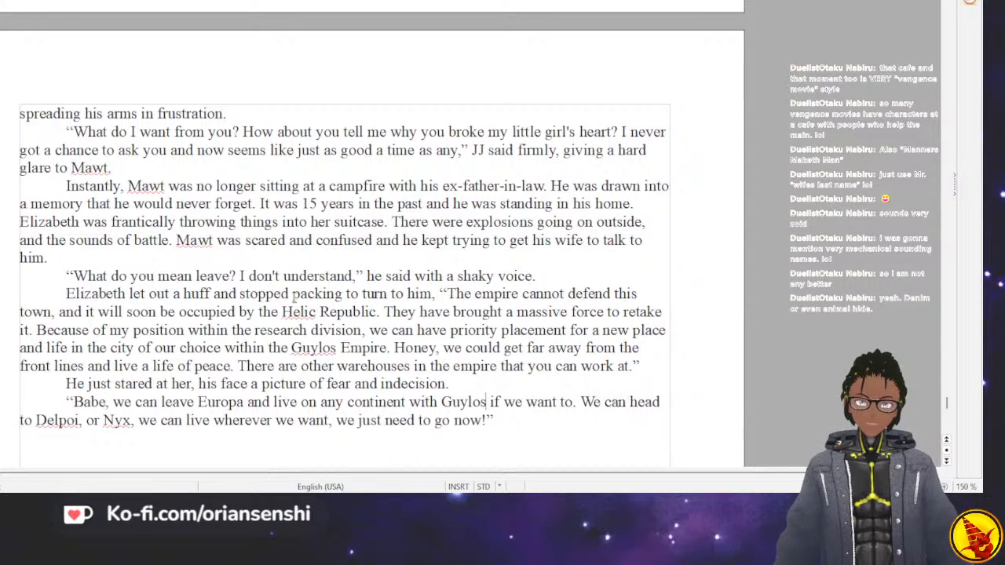
pyautogui.write(' Empire terro')
pyautogui.press('BackSpace')
pyautogui.write('itory if we want')
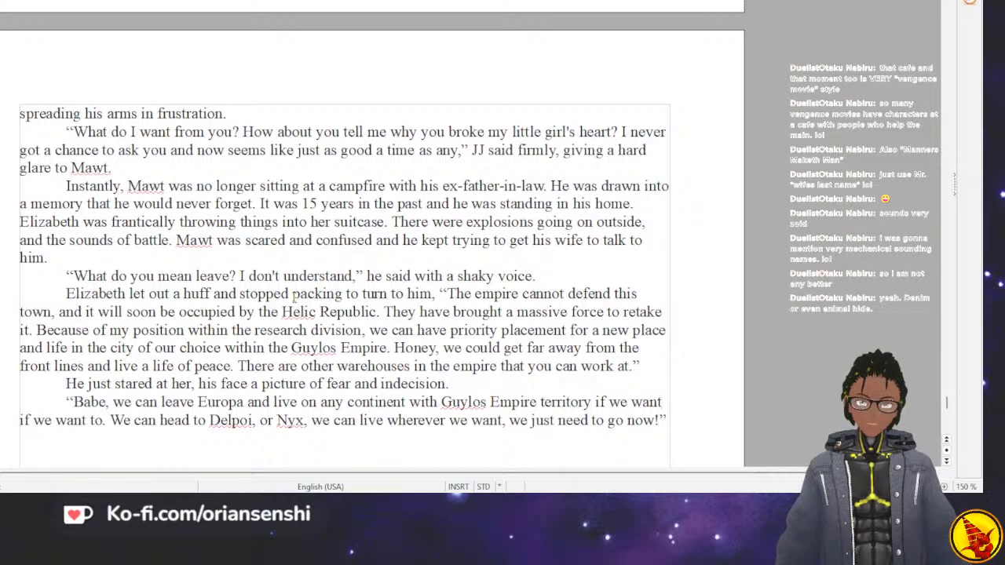
# Delete the duplicate "if we want" before "to." in the dialogue's first sentence.
pyautogui.press('Left')
pyautogui.press('Left')
pyautogui.press('Left')
pyautogui.press('Left')
pyautogui.press('Left')
pyautogui.press('Left')
pyautogui.press('Left')
pyautogui.press('Left')
pyautogui.press('Left')
pyautogui.press('Left')
pyautogui.press('Left')
pyautogui.press('Left')
pyautogui.press('Left')
pyautogui.press('Left')
pyautogui.press('Left')
pyautogui.press('Left')
pyautogui.press('Left')
pyautogui.press('Left')
pyautogui.press('Left')
pyautogui.press('Left')
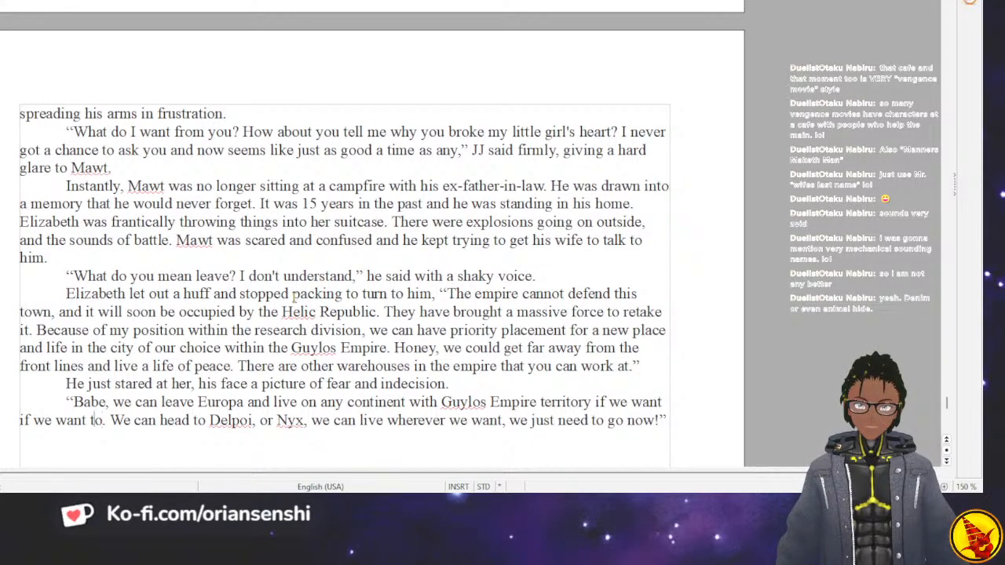
pyautogui.press('BackSpace')
pyautogui.press('BackSpace')
pyautogui.press('BackSpace')
pyautogui.press('BackSpace')
pyautogui.press('BackSpace')
pyautogui.press('BackSpace')
pyautogui.press('BackSpace')
pyautogui.press('BackSpace')
pyautogui.press('BackSpace')
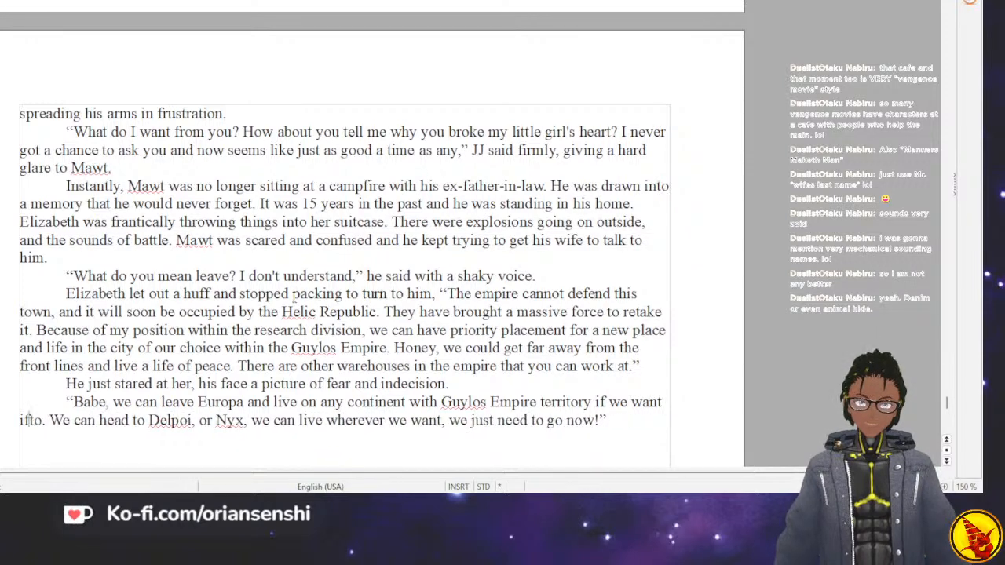
pyautogui.press('BackSpace')
pyautogui.press('BackSpace')
pyautogui.press('BackSpace')
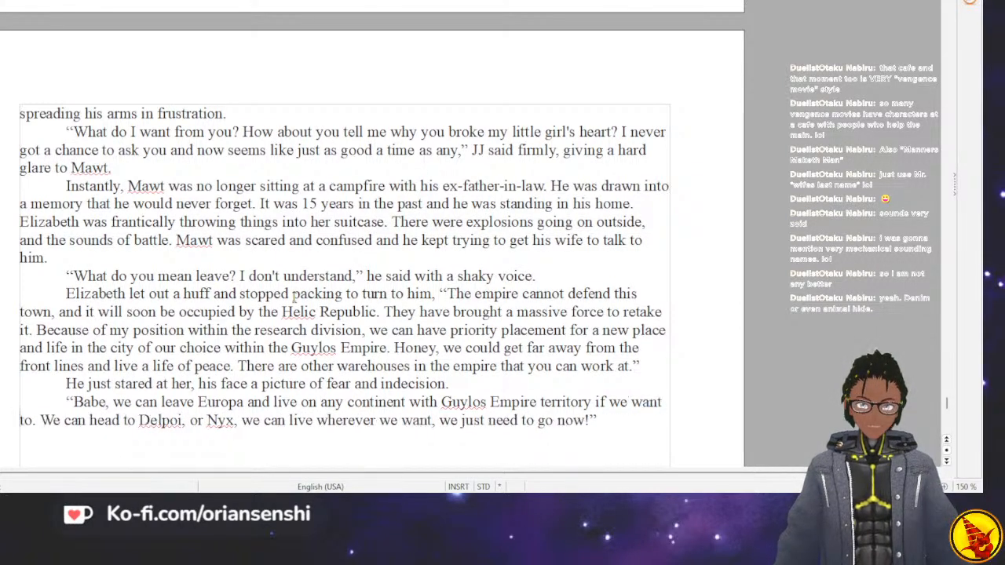
# Add "She intoned with a forced calm voice." after the closing quotation mark of the "Babe" dialogue.
pyautogui.press('Right')
pyautogui.press('Right')
pyautogui.press('Right')
pyautogui.press('Right')
pyautogui.press('Right')
pyautogui.press('Right')
pyautogui.press('Right')
pyautogui.press('Right')
pyautogui.press('Right')
pyautogui.press('Right')
pyautogui.press('Right')
pyautogui.press('Right')
pyautogui.press('Right')
pyautogui.press('Right')
pyautogui.press('Right')
pyautogui.press('Right')
pyautogui.press('Right')
pyautogui.press('Right')
pyautogui.press('Right')
pyautogui.press('Right')
pyautogui.press('Right')
pyautogui.press('Right')
pyautogui.press('Right')
pyautogui.press('Right')
pyautogui.press('Right')
pyautogui.press('Right')
pyautogui.press('Right')
pyautogui.press('Right')
pyautogui.press('Right')
pyautogui.press('Right')
pyautogui.press('Right')
pyautogui.press('Right')
pyautogui.press('Right')
pyautogui.press('Right')
pyautogui.press('Right')
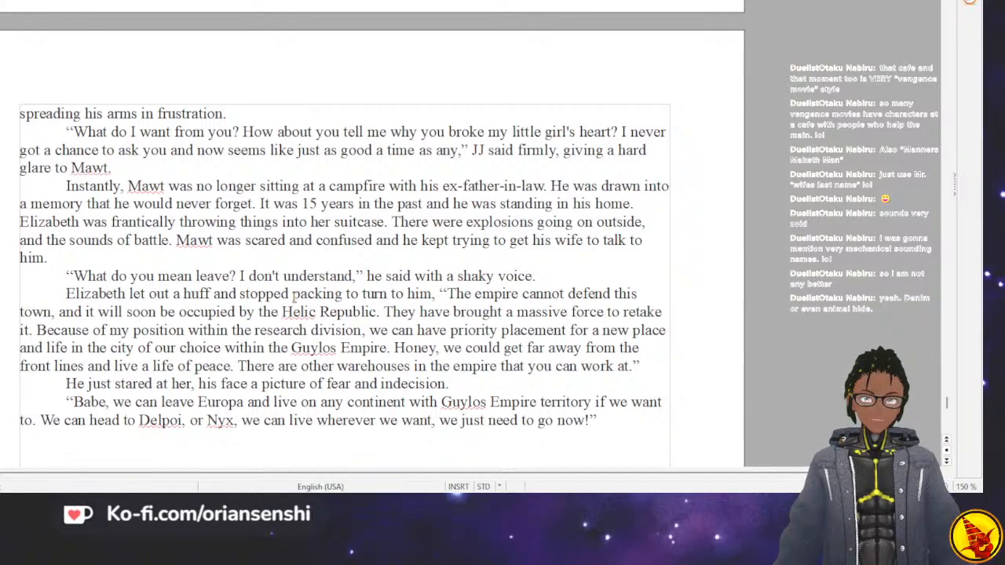
pyautogui.press('Right')
pyautogui.press('Right')
pyautogui.press('Right')
pyautogui.press('Right')
pyautogui.press('Right')
pyautogui.press('Right')
pyautogui.press('Right')
pyautogui.press('Right')
pyautogui.press('Right')
pyautogui.press('Right')
pyautogui.press('Right')
pyautogui.press('Right')
pyautogui.press('Right')
pyautogui.press('Right')
pyautogui.press('Right')
pyautogui.press('Right')
pyautogui.press('Right')
pyautogui.press('Right')
pyautogui.press('Right')
pyautogui.press('Right')
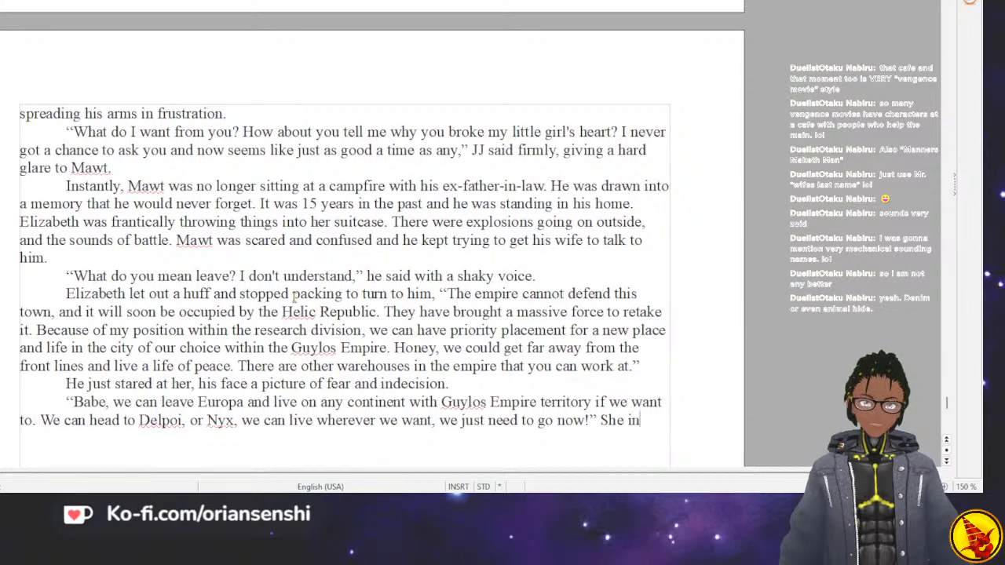
pyautogui.write('toned')
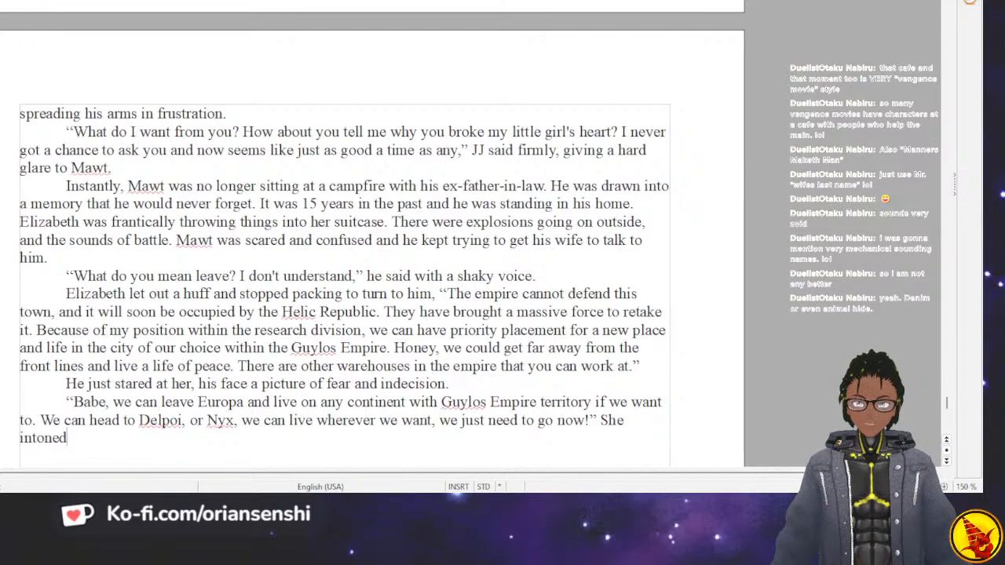
pyautogui.write('wi')
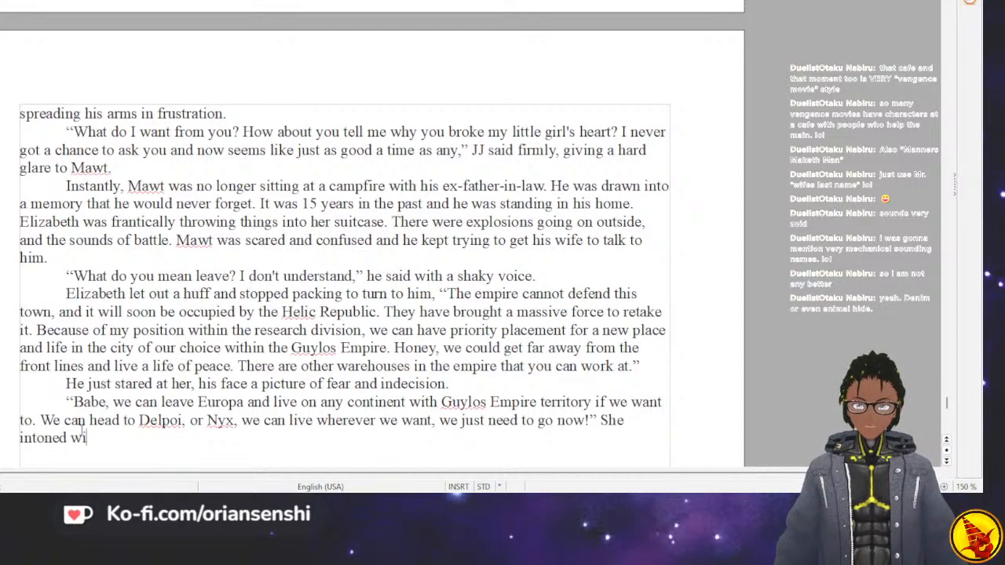
pyautogui.write('th a')
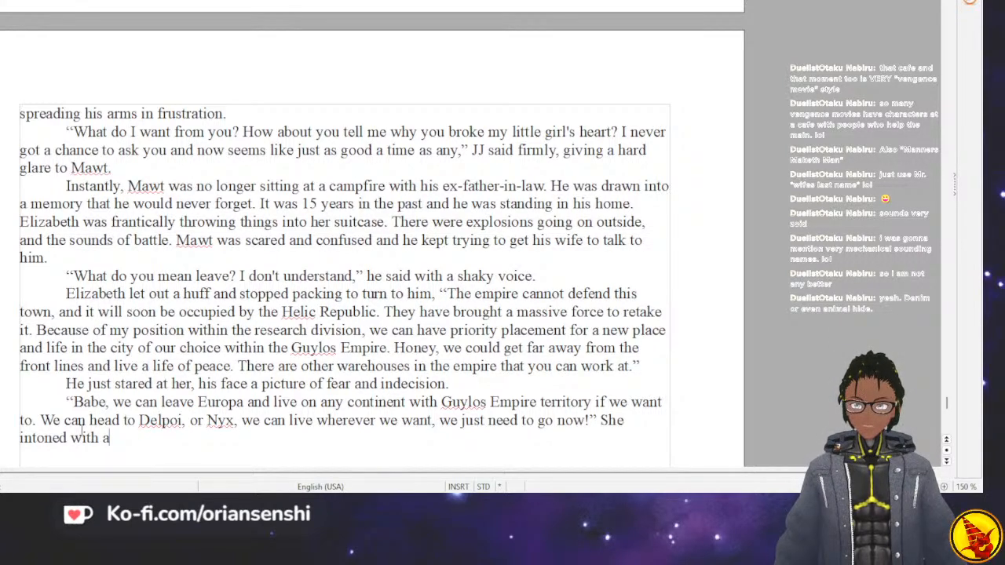
pyautogui.write(' cal forced calm voice.')
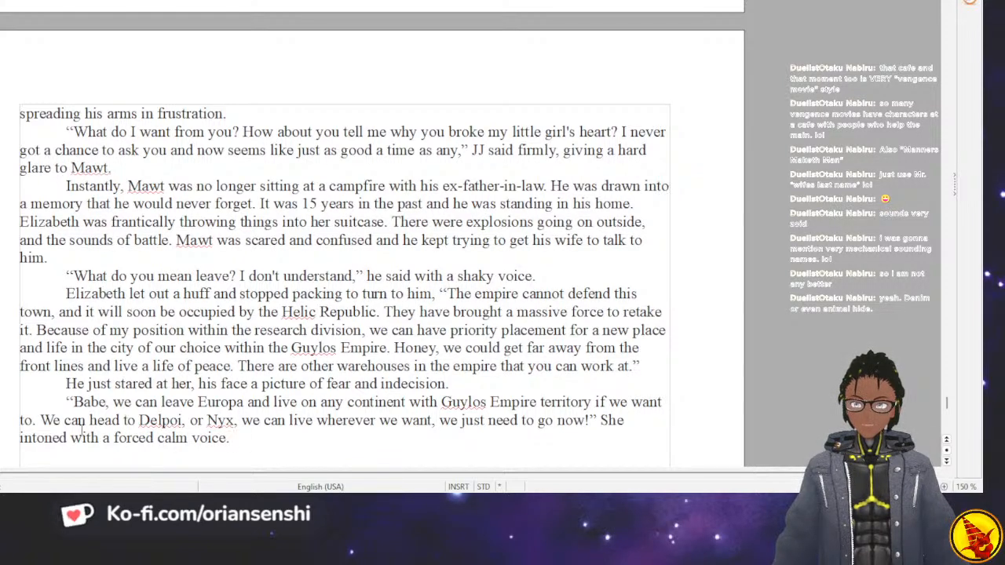
pyautogui.write(' They b')
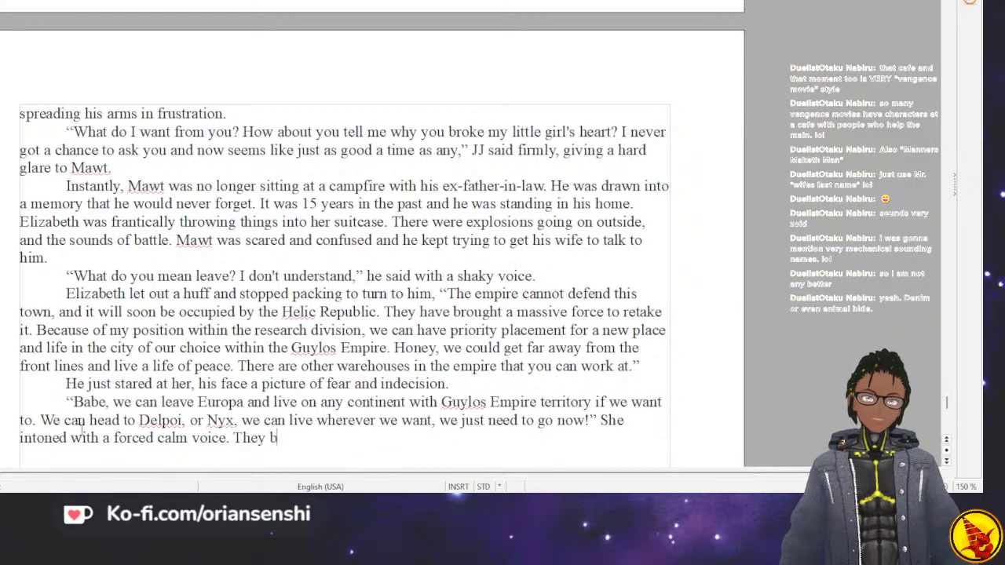
pyautogui.write('oth jumpe')
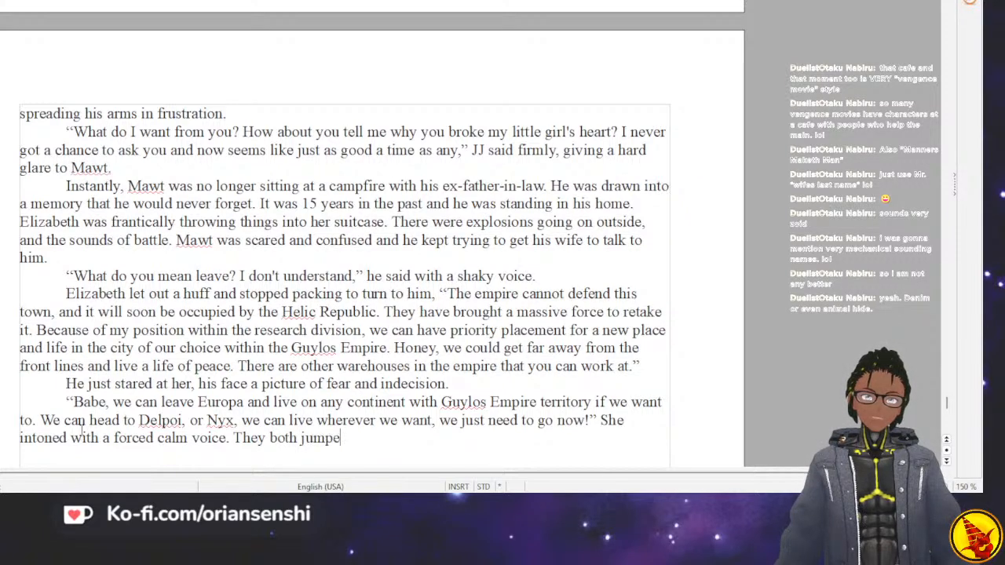
pyautogui.write('d as a n e')
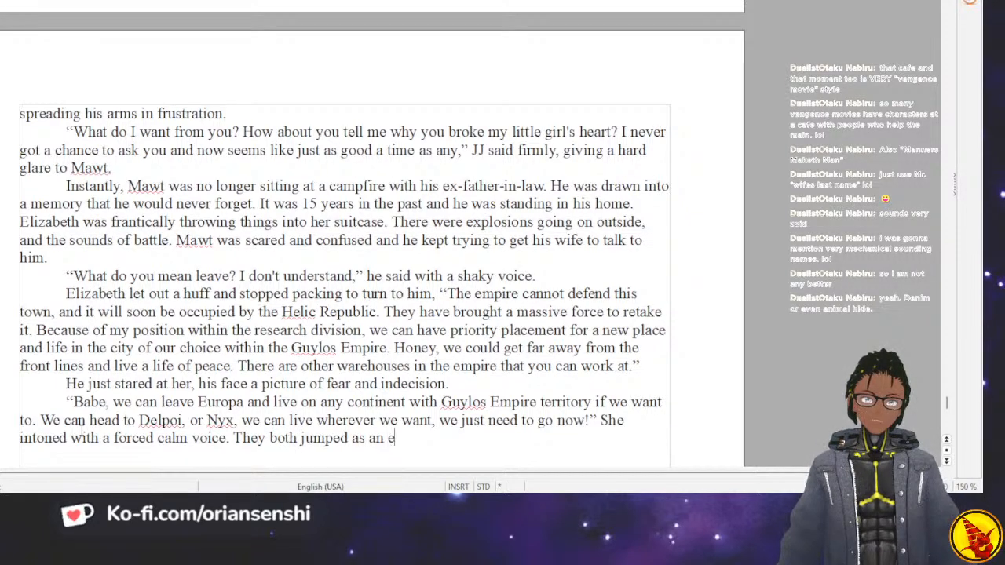
pyautogui.write('xplosion went off nearby.')
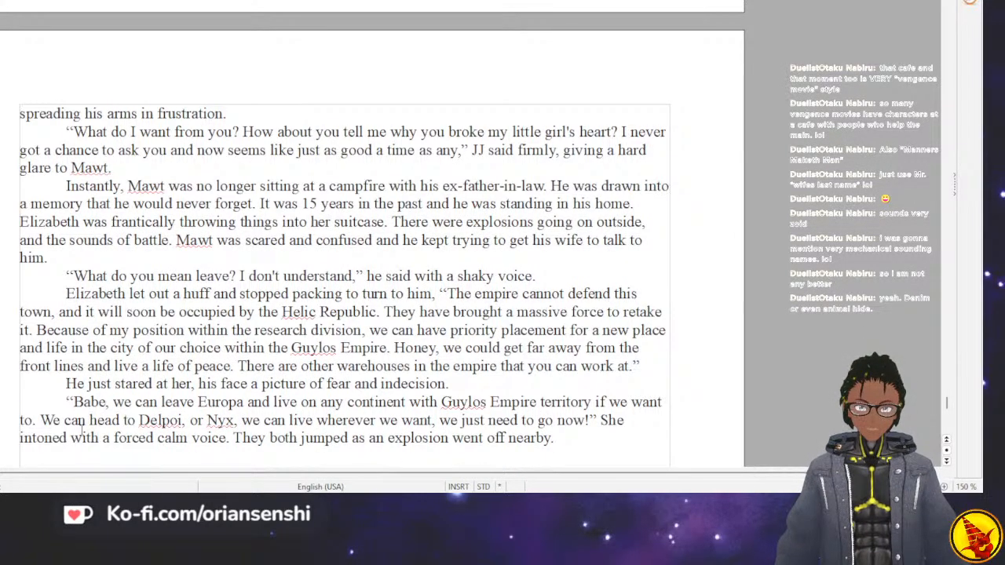
# Start a new dialogue paragraph with "With what I know, and what research I have been working on, I cannot fall into Helic Republic hands,".
pyautogui.press('Return')
pyautogui.write('"With ')
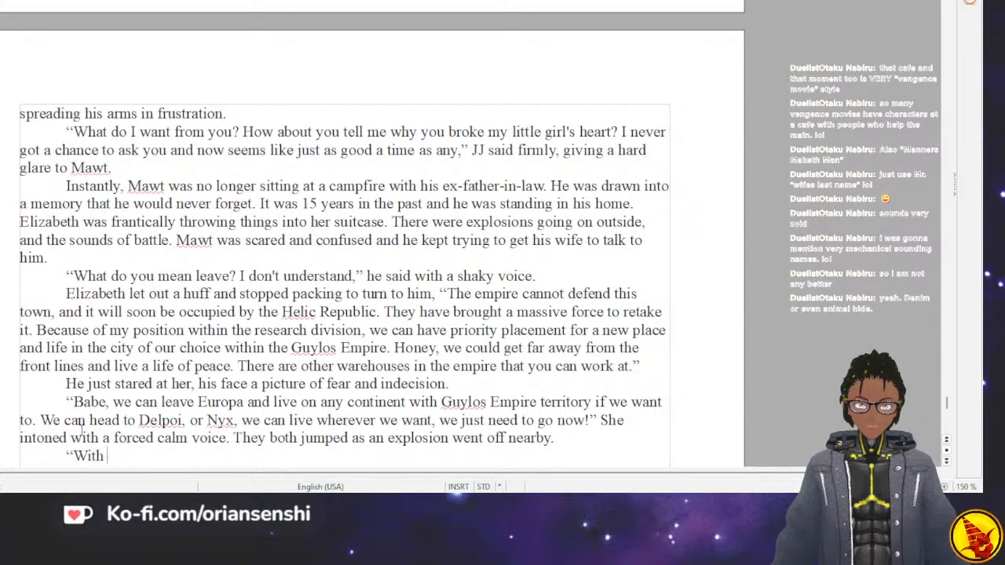
pyautogui.write('what I know, ')
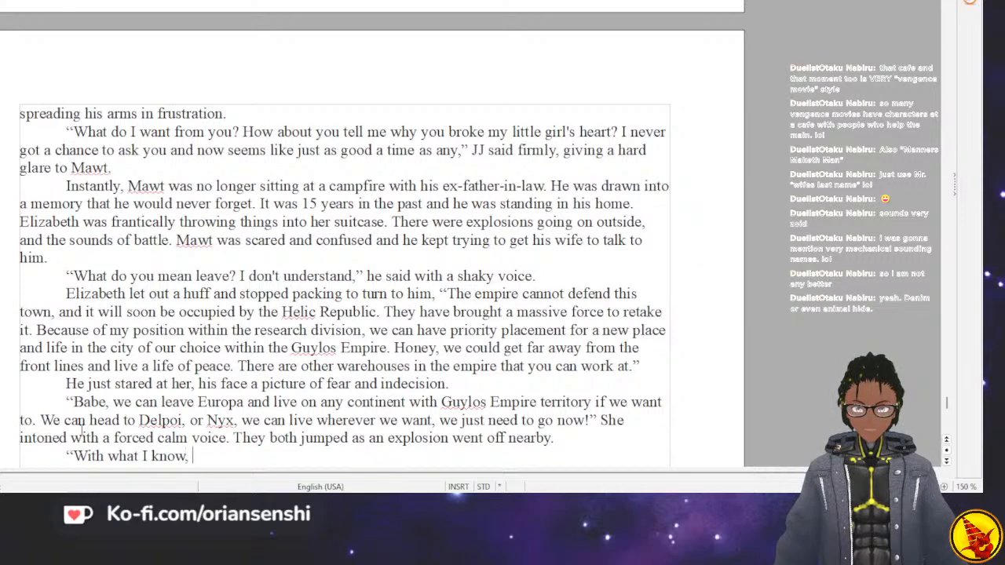
pyautogui.write('and what research ')
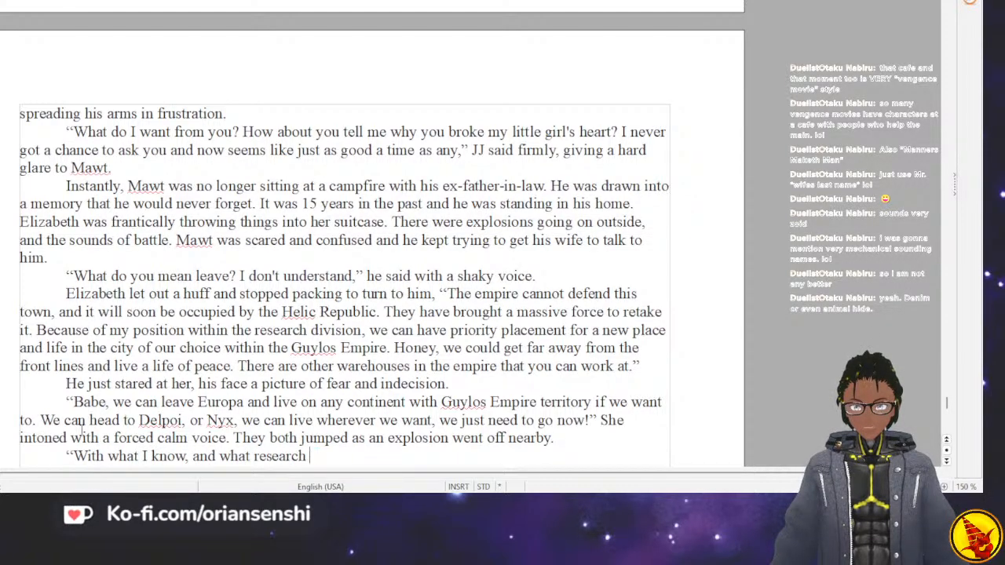
pyautogui.write('I have been working on, I cannot fall into Hel')
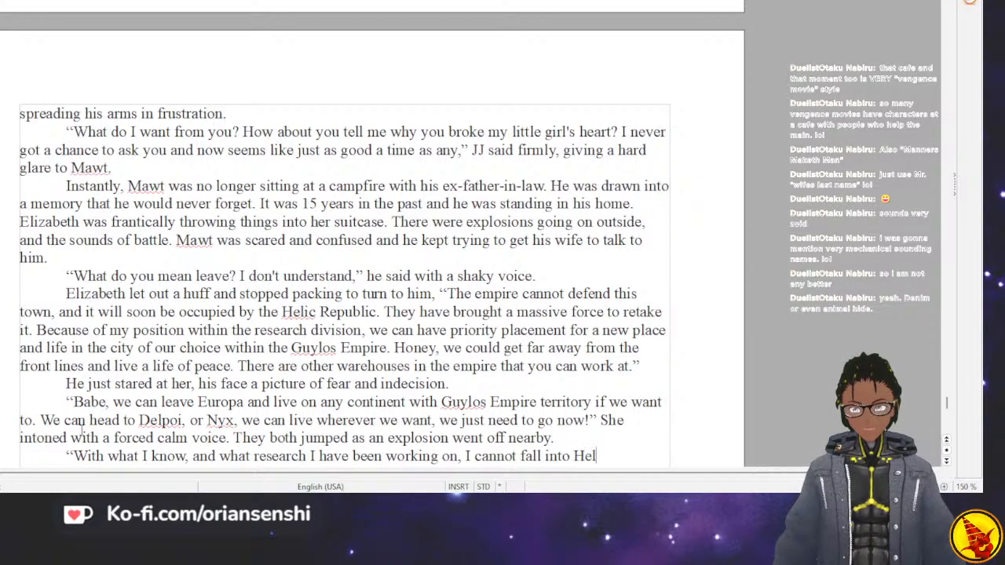
pyautogui.write('ic Repub')
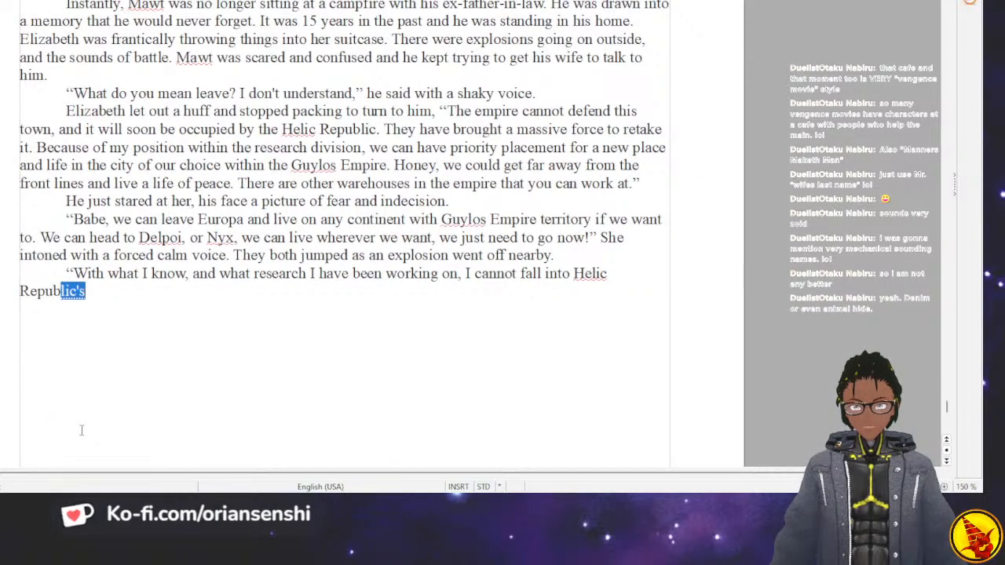
pyautogui.write('lic hands,')
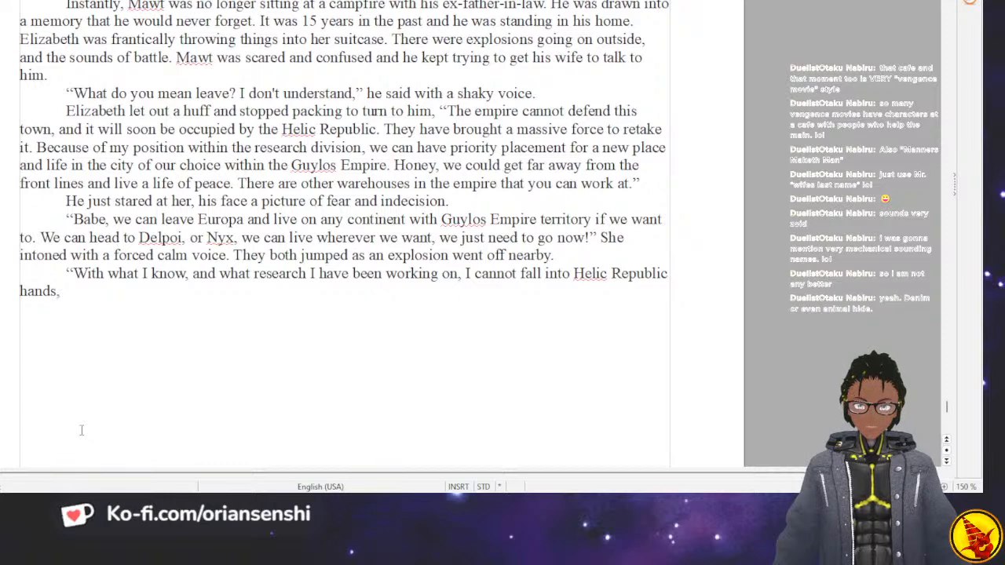
# Finish the dialogue sentence with "I am too valuable to the Empire.".
pyautogui.write('so')
pyautogui.press('BackSpace')
pyautogui.press('BackSpace')
pyautogui.press('BackSpace')
pyautogui.write('I am')
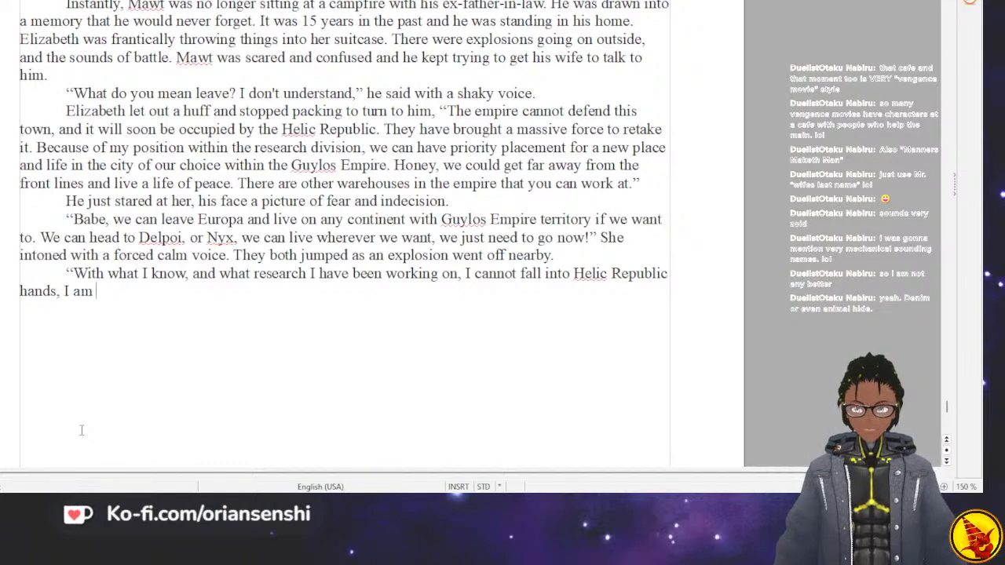
pyautogui.write(' too valuable ')
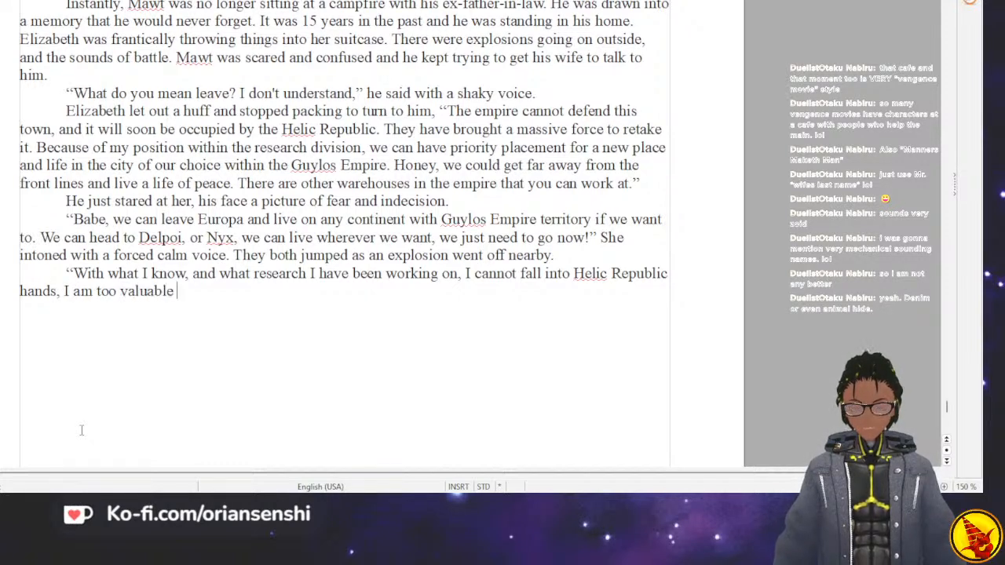
pyautogui.write('to the Empire.')
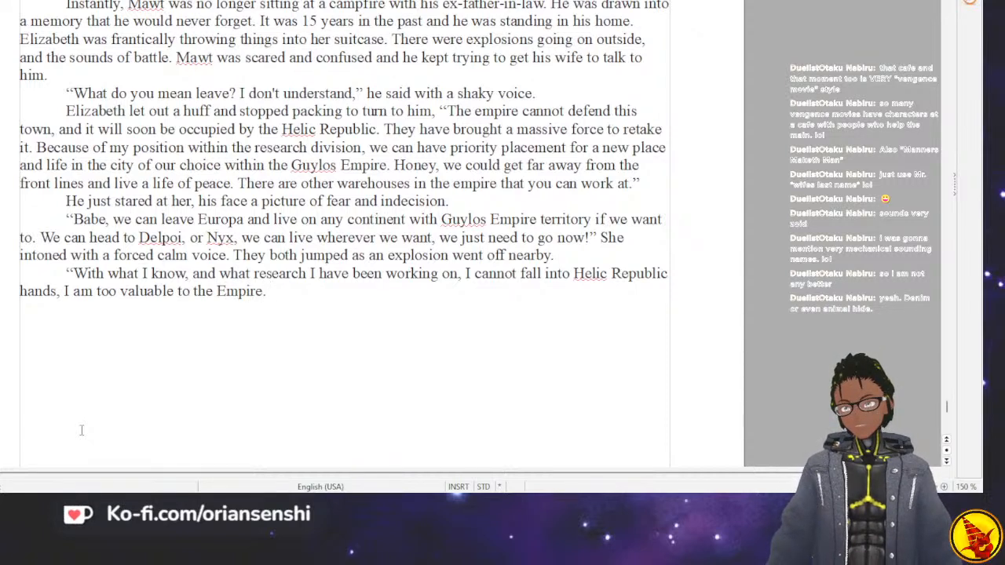
pyautogui.write('G')
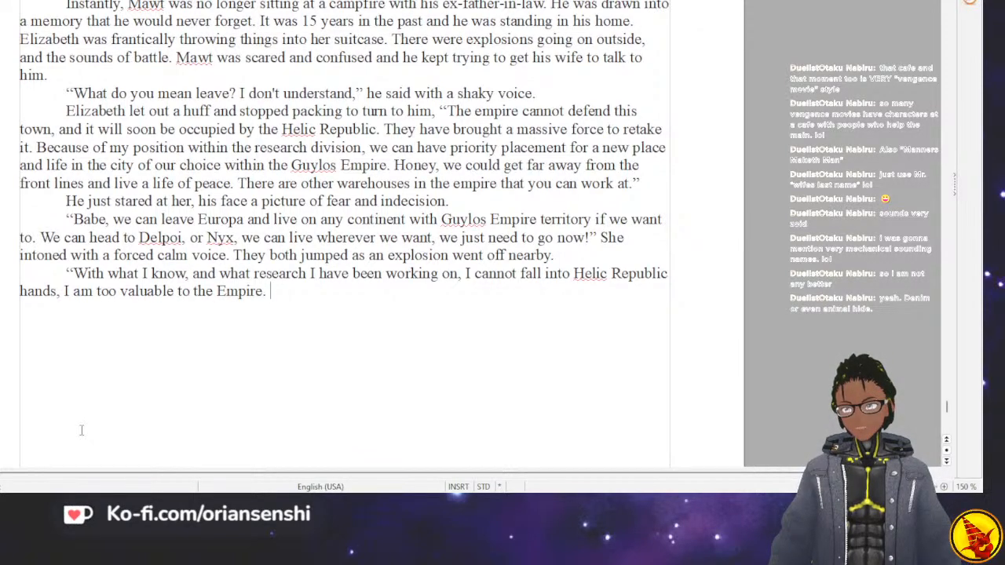
pyautogui.write('The')
pyautogui.press('BackSpace')
pyautogui.press('BackSpace')
pyautogui.press('BackSpace')
pyautogui.press('BackSpace')
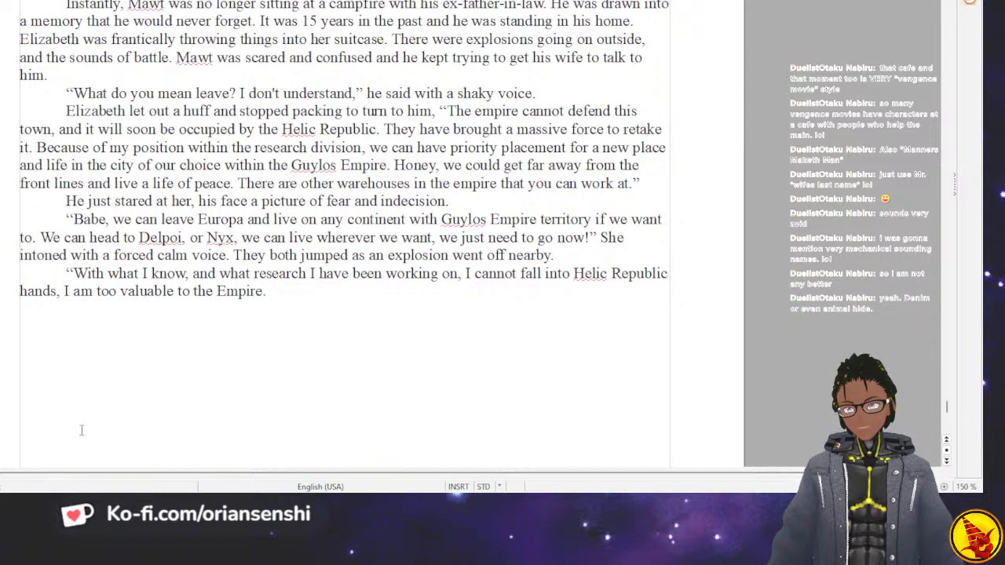
# Begin the next dialogue sentence with the capitalized words "The Whale King".
pyautogui.write('There will be')
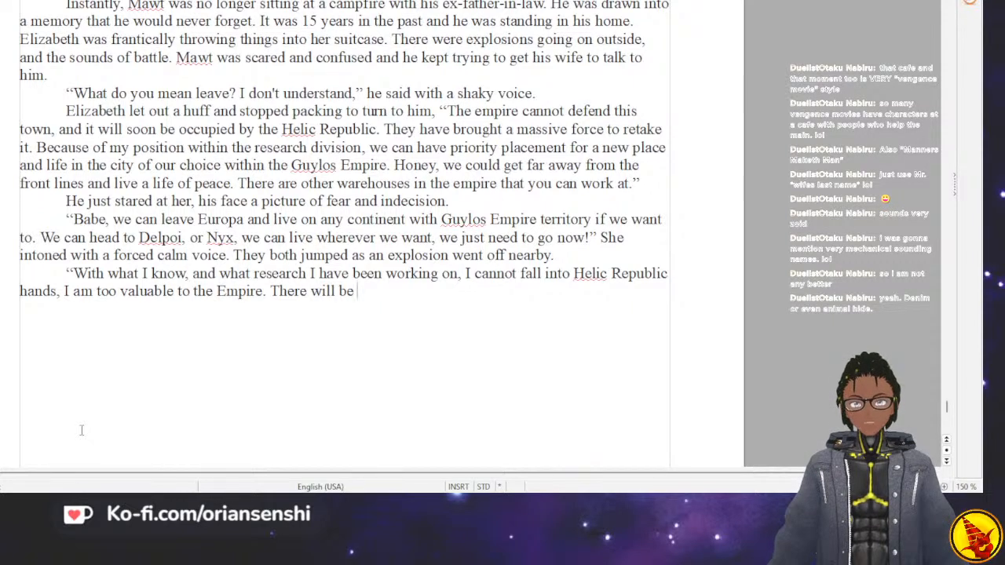
pyautogui.press('BackSpace')
pyautogui.press('BackSpace')
pyautogui.press('BackSpace')
pyautogui.press('BackSpace')
pyautogui.press('BackSpace')
pyautogui.press('BackSpace')
pyautogui.press('BackSpace')
pyautogui.press('BackSpace')
pyautogui.press('BackSpace')
pyautogui.press('BackSpace')
pyautogui.press('BackSpace')
pyautogui.write('wa')
pyautogui.write('ale king')
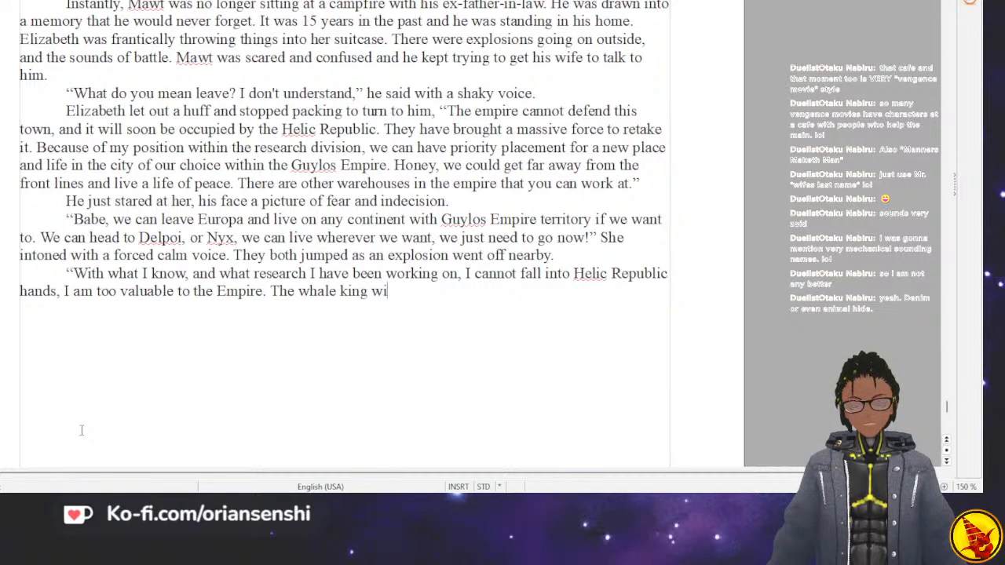
pyautogui.hotkey('ctrl', 'BackSpace')
pyautogui.hotkey('ctrl', 'BackSpace')
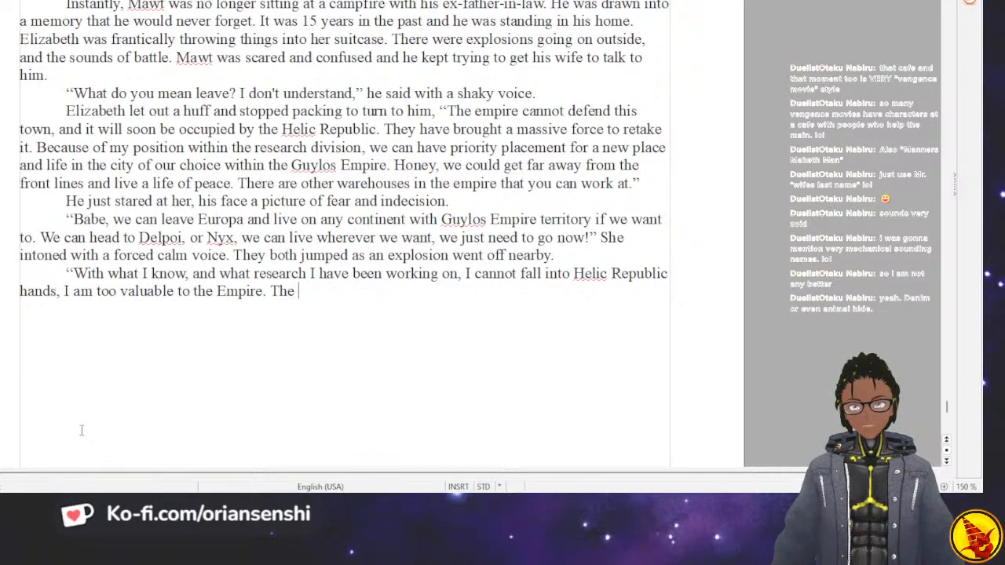
pyautogui.write('Whale King')
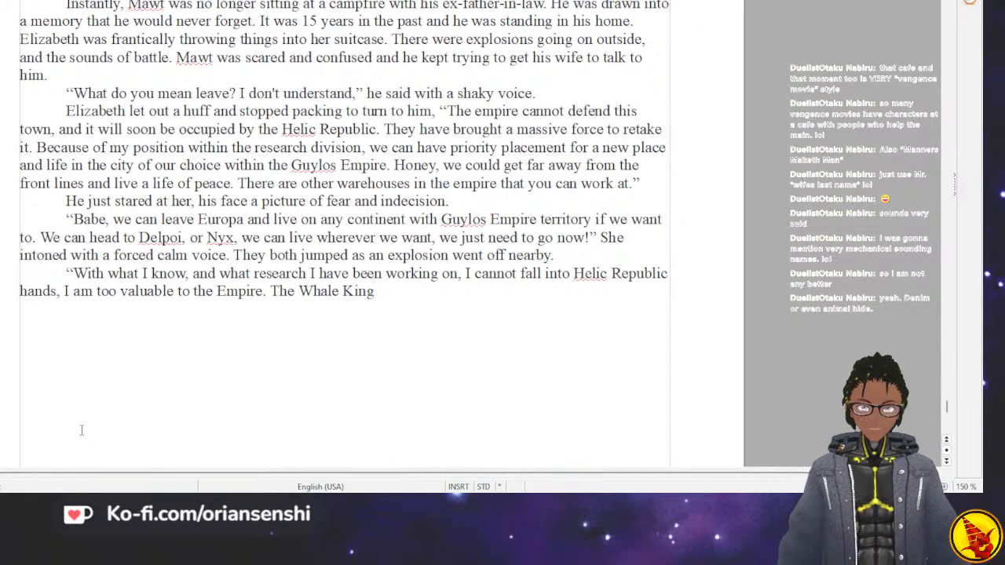
# Continue the Whale King sentence with "leaves for Guygalos in about an hour, so grab whatever you need," and close the quotation.
pyautogui.write('leaves for Guygalos')
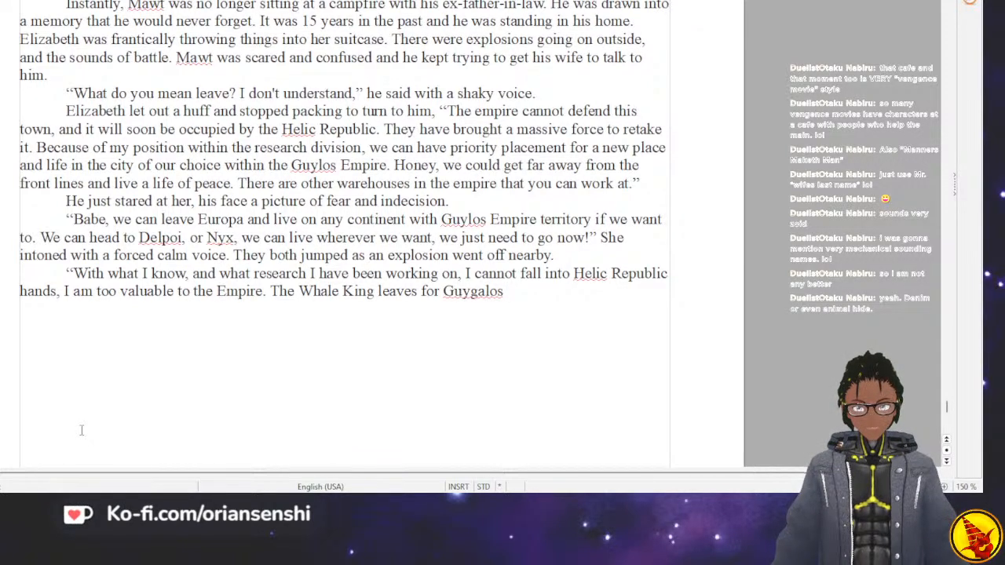
pyautogui.write('in about ')
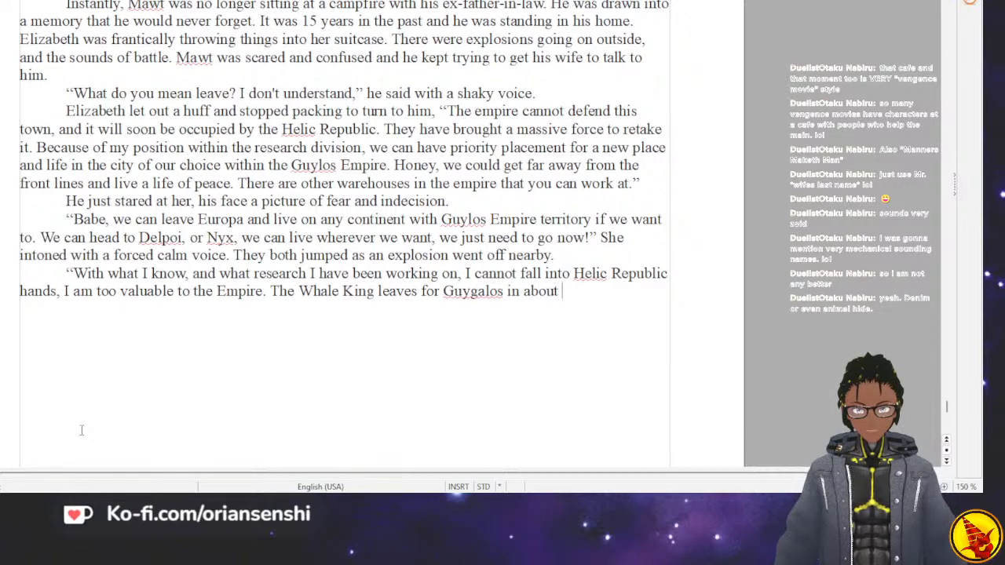
pyautogui.write('an hour, so ')
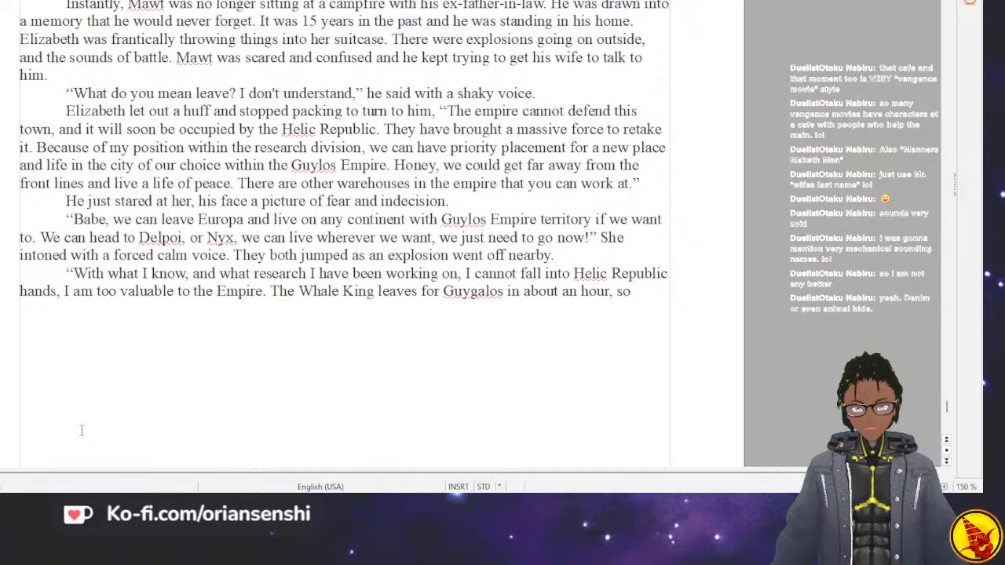
pyautogui.write('grab whatever you need')
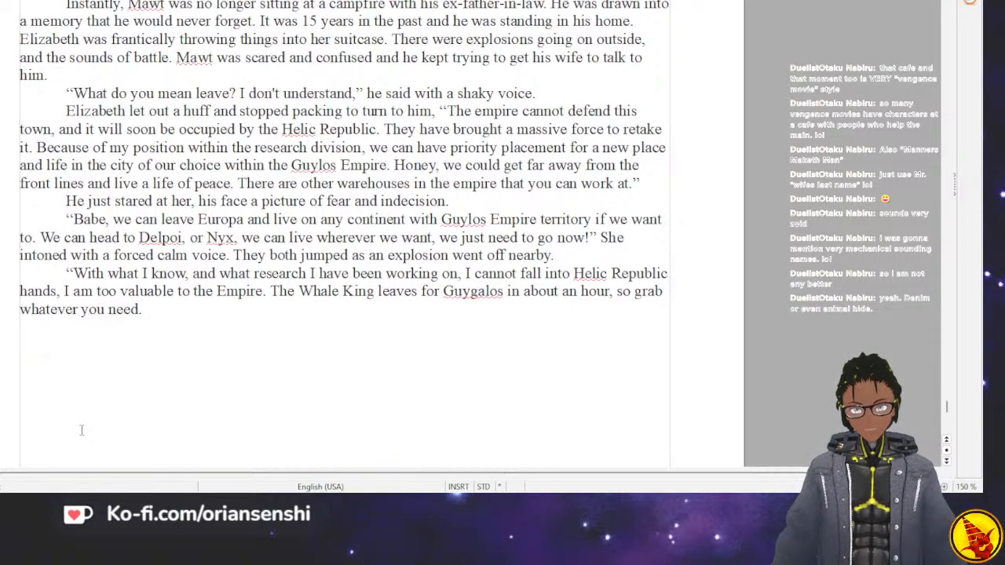
pyautogui.write('.”')
pyautogui.press('BackSpace')
pyautogui.press('BackSpace')
pyautogui.write(',”')
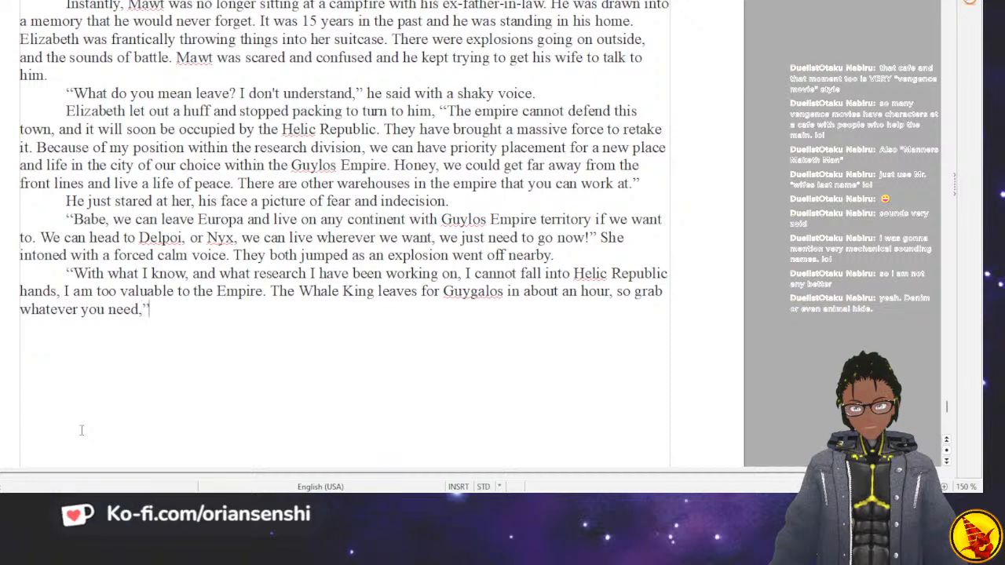
pyautogui.write(' she said as she re')
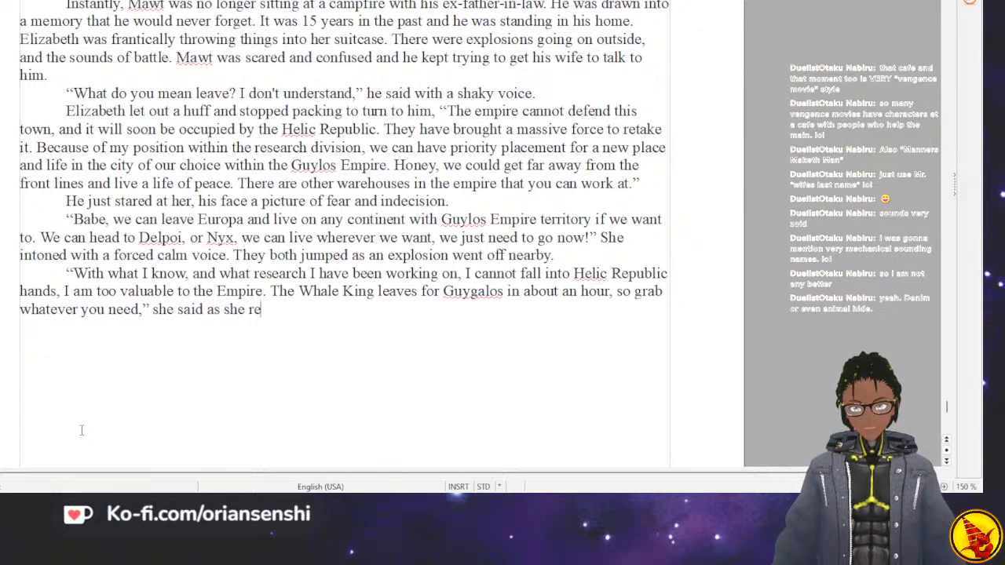
pyautogui.write('turned to packing')
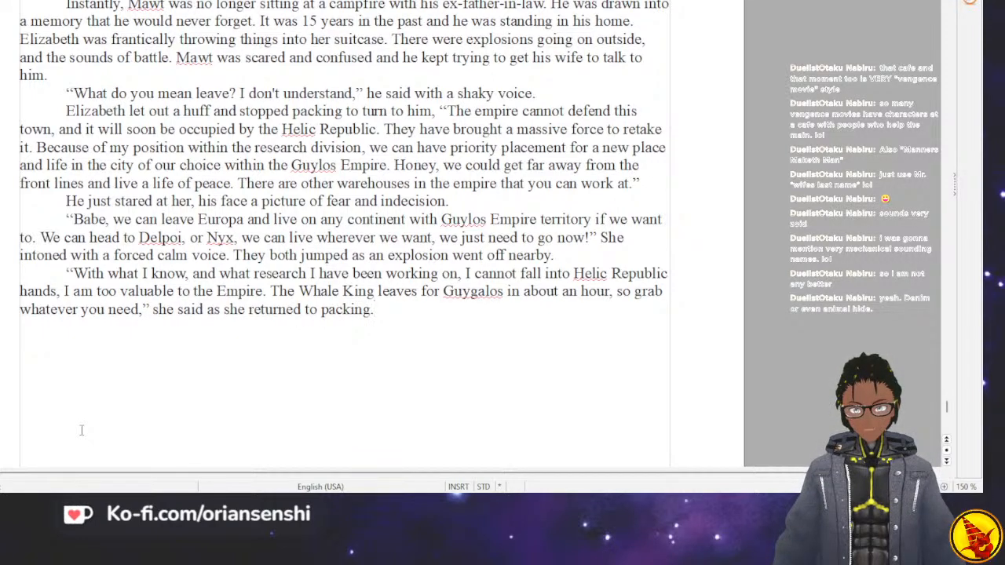
pyautogui.write('.')
# Add the dialogue tag "she said as she returned to packing." and start a new paragraph with "He".
pyautogui.press('Return')
pyautogui.write('He had ')
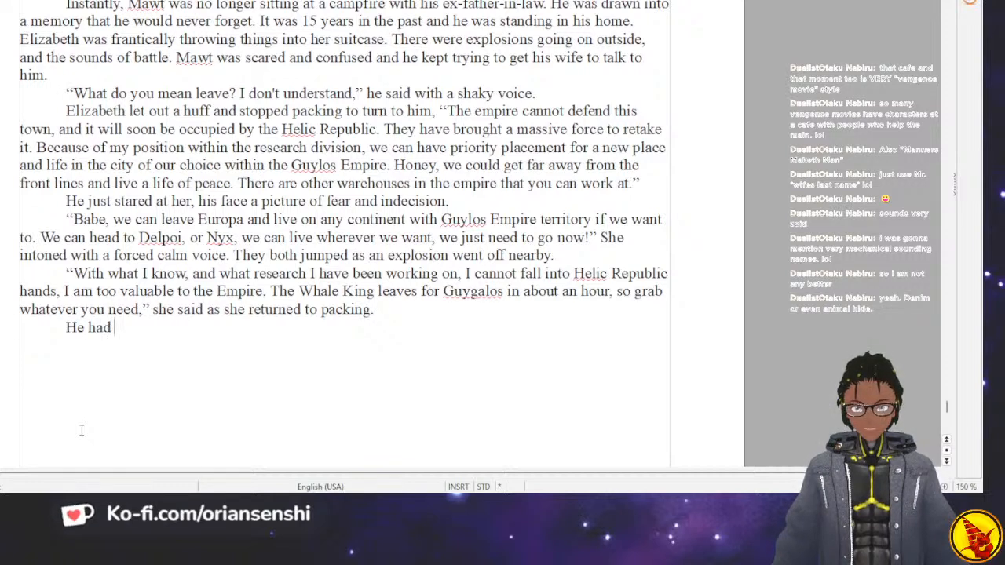
pyautogui.write('the mental image of the m')
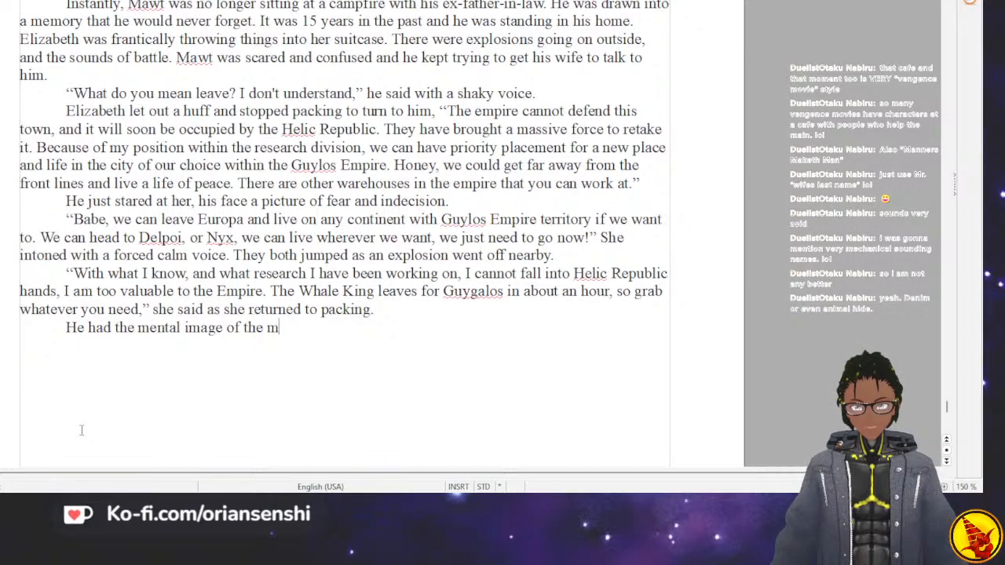
pyautogui.write('assive whale t')
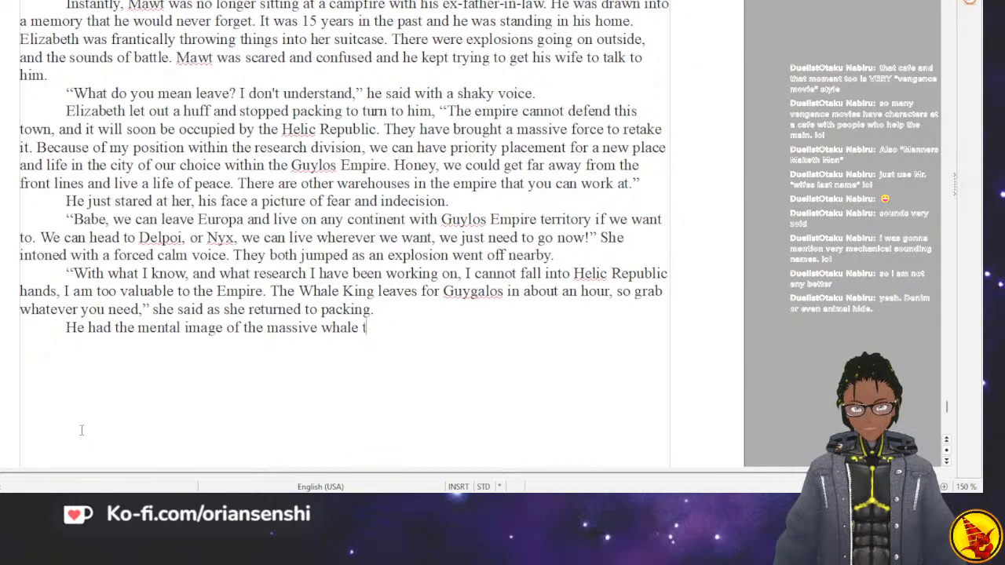
pyautogui.write('ype zo')
pyautogui.press('BackSpace')
pyautogui.press('BackSpace')
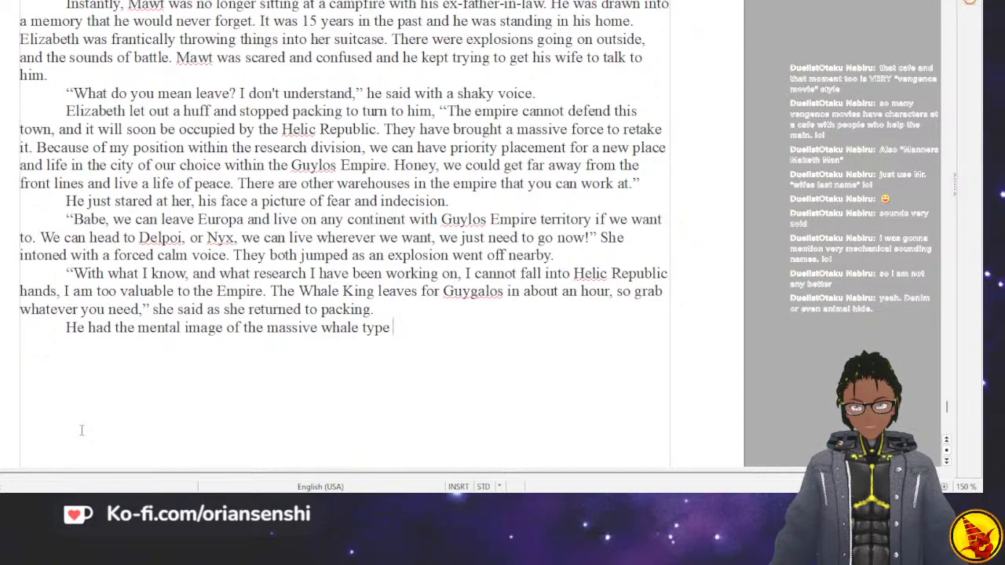
pyautogui.write('carrier zoid')
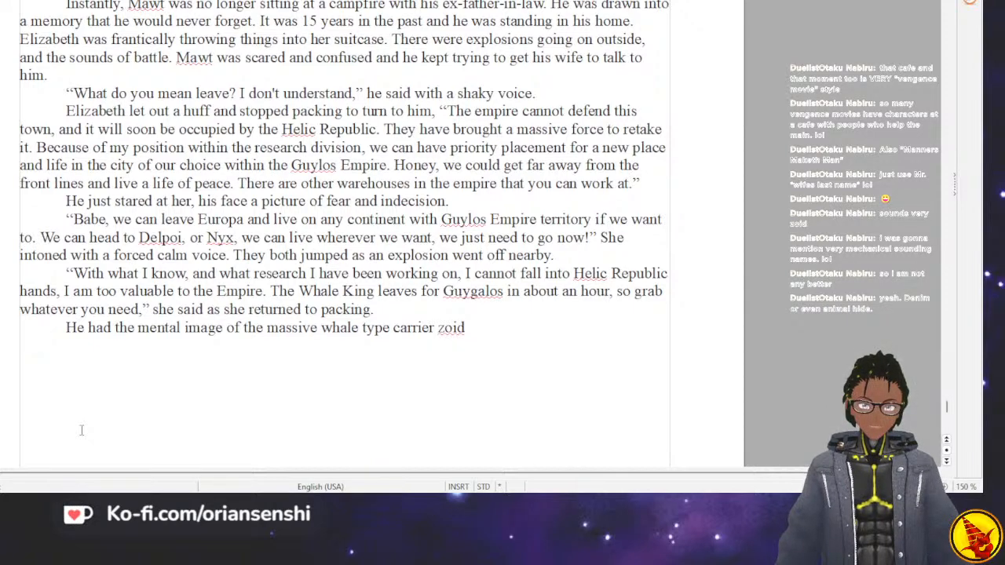
pyautogui.press('BackSpace')
pyautogui.press('BackSpace')
pyautogui.press('BackSpace')
pyautogui.press('BackSpace')
pyautogui.press('BackSpace')
pyautogui.press('BackSpace')
pyautogui.press('BackSpace')
pyautogui.press('BackSpace')
pyautogui.press('BackSpace')
pyautogui.press('BackSpace')
pyautogui.press('BackSpace')
pyautogui.press('BackSpace')
pyautogui.press('BackSpace')
pyautogui.press('BackSpace')
pyautogui.press('BackSpace')
pyautogui.press('BackSpace')
pyautogui.press('BackSpace')
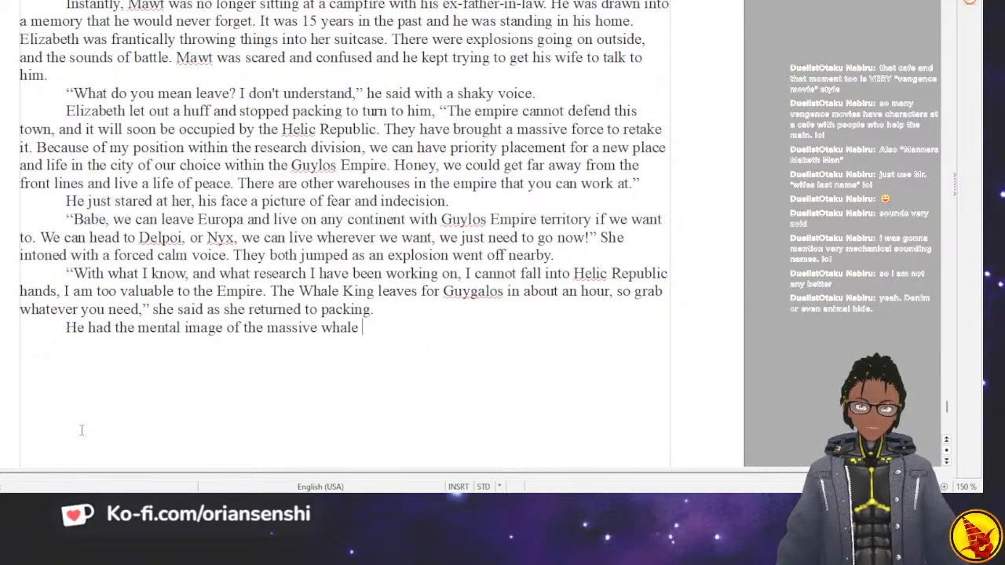
pyautogui.press('BackSpace')
pyautogui.press('BackSpace')
pyautogui.press('BackSpace')
pyautogui.press('BackSpace')
pyautogui.press('BackSpace')
pyautogui.press('BackSpace')
pyautogui.press('BackSpace')
pyautogui.press('BackSpace')
pyautogui.press('BackSpace')
pyautogui.press('BackSpace')
pyautogui.press('BackSpace')
pyautogui.press('BackSpace')
pyautogui.press('BackSpace')
pyautogui.press('BackSpace')
pyautogui.press('BackSpace')
pyautogui.press('BackSpace')
pyautogui.press('BackSpace')
pyautogui.press('BackSpace')
pyautogui.press('BackSpace')
pyautogui.press('BackSpace')
# Continue after "He" with "looked out the window and saw people loading into the massive whale type carrier zoid. It".
pyautogui.write('looked out the wind')
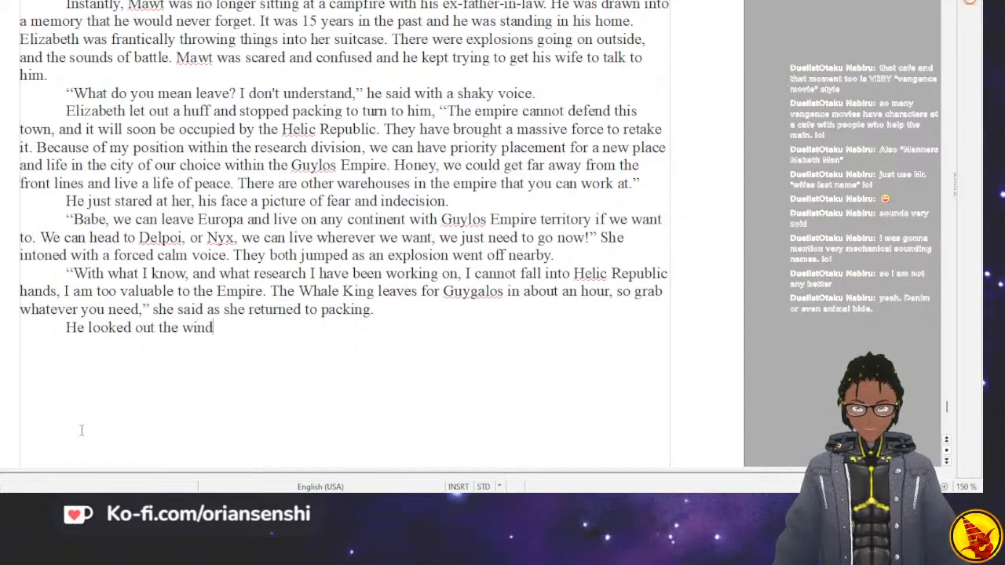
pyautogui.write('ow and sa')
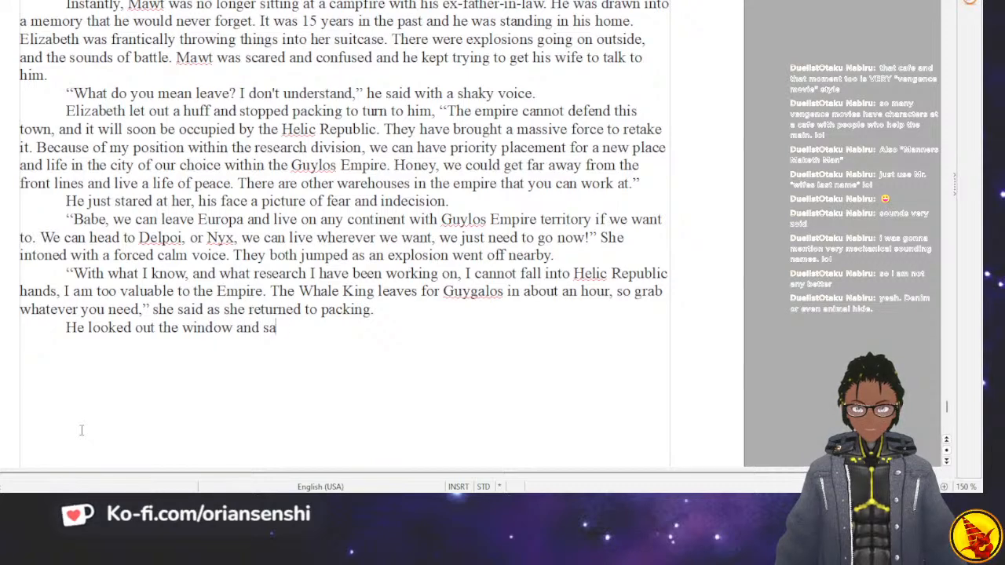
pyautogui.write('w people loa')
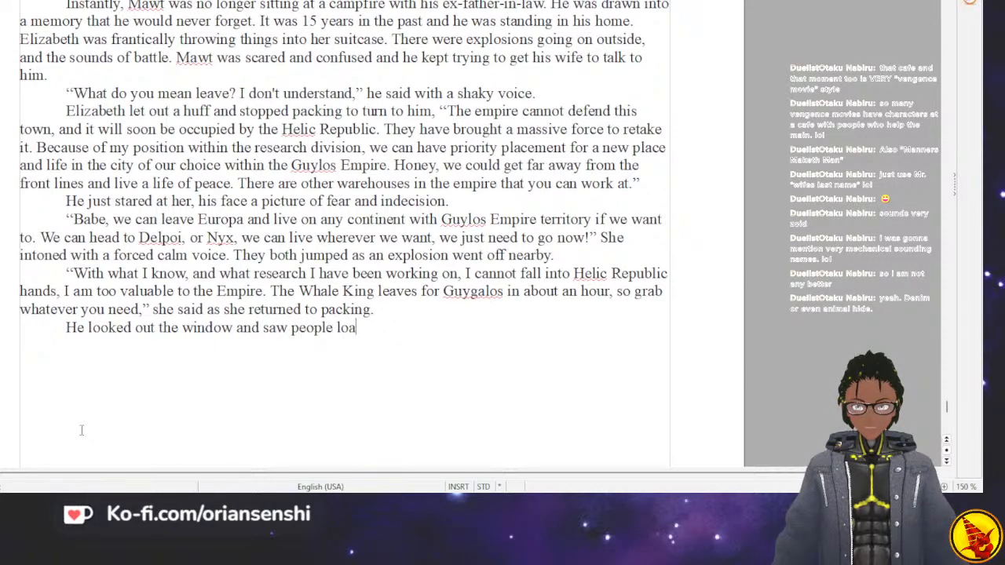
pyautogui.write('ding into the')
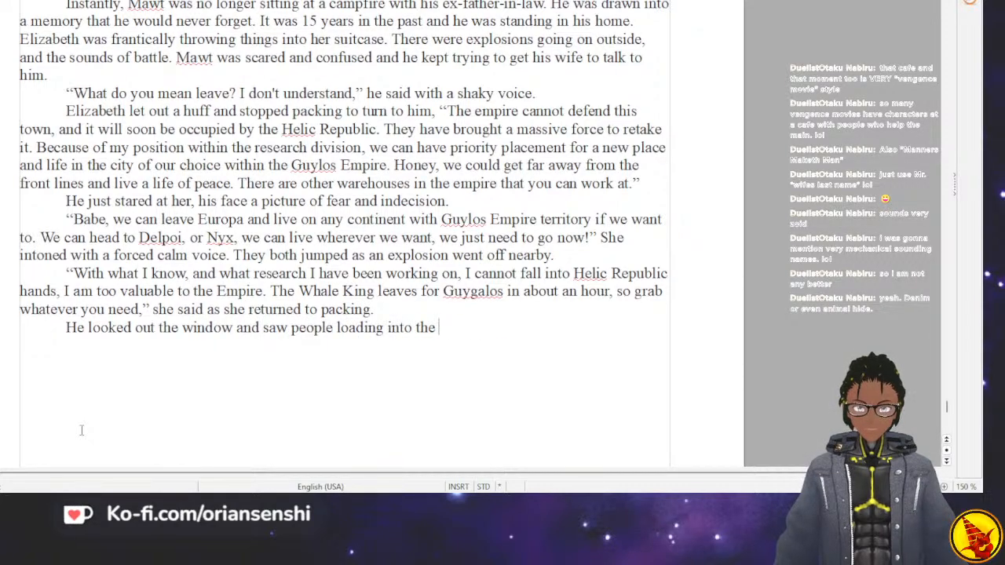
pyautogui.write(' massive ')
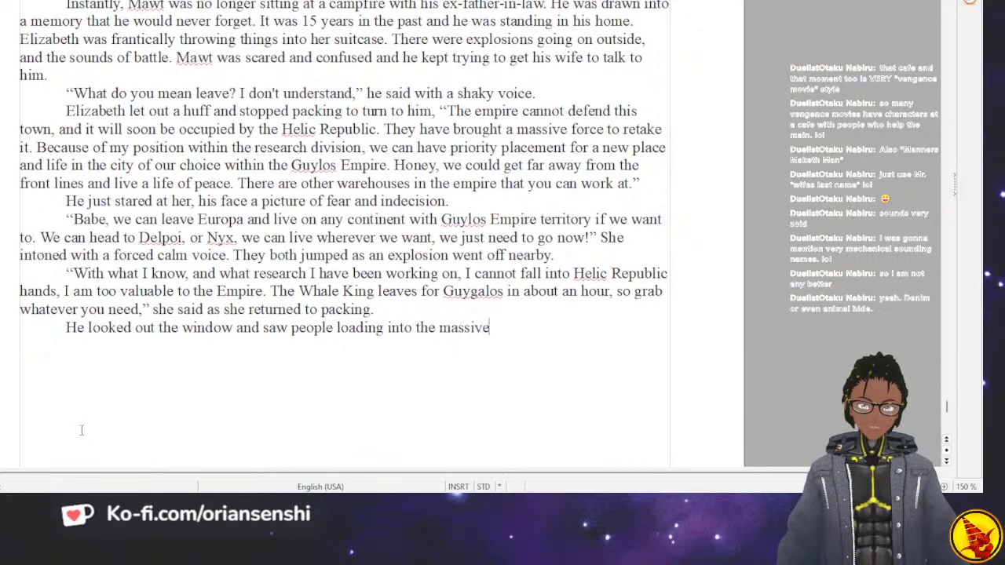
pyautogui.write('whale type ca')
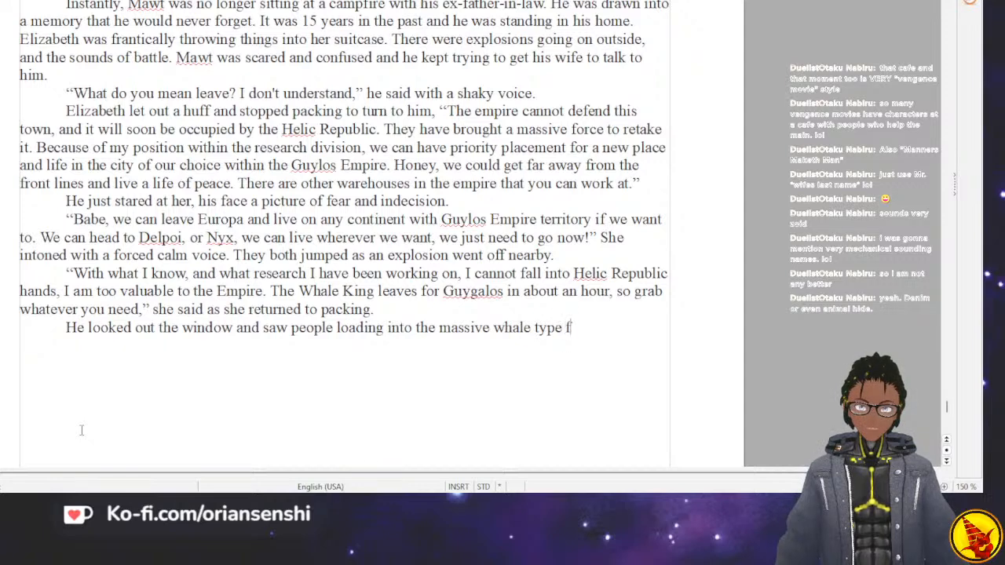
pyautogui.write('rrier ZO')
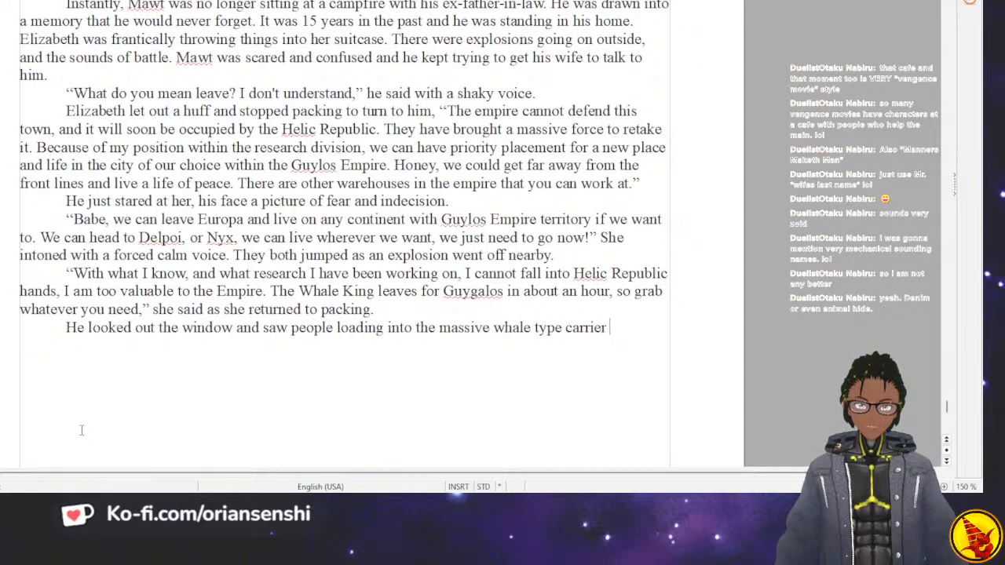
pyautogui.press('BackSpace')
pyautogui.press('BackSpace')
pyautogui.write('zoid. It')
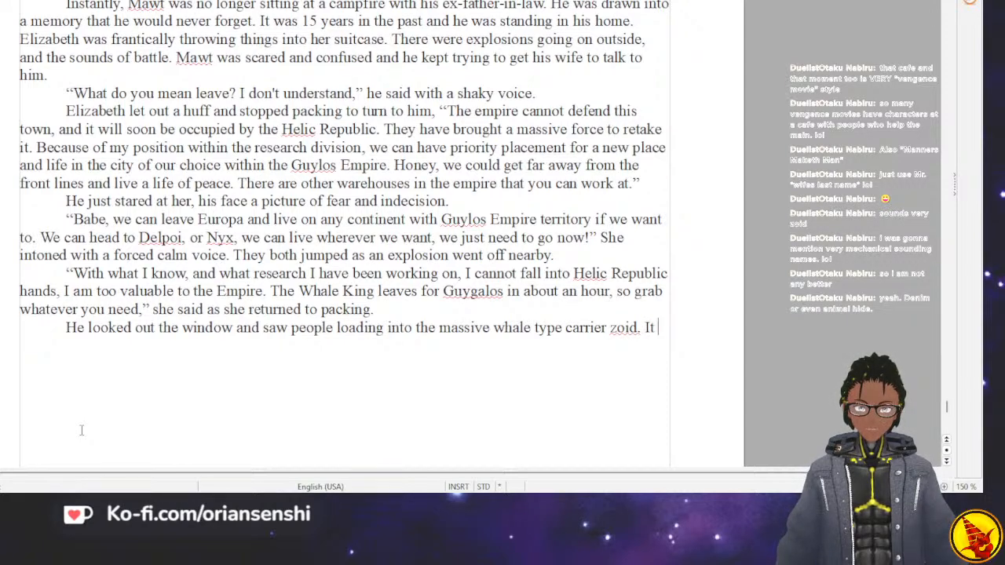
pyautogui.write(' could ca')
pyautogui.write('rry hi')
pyautogui.write('m')
# Complete the sentence as "It could carry them to anywhere their hearts desired.".
pyautogui.press('BackSpace')
pyautogui.press('BackSpace')
pyautogui.press('BackSpace')
pyautogui.press('BackSpace')
pyautogui.write('y them ')
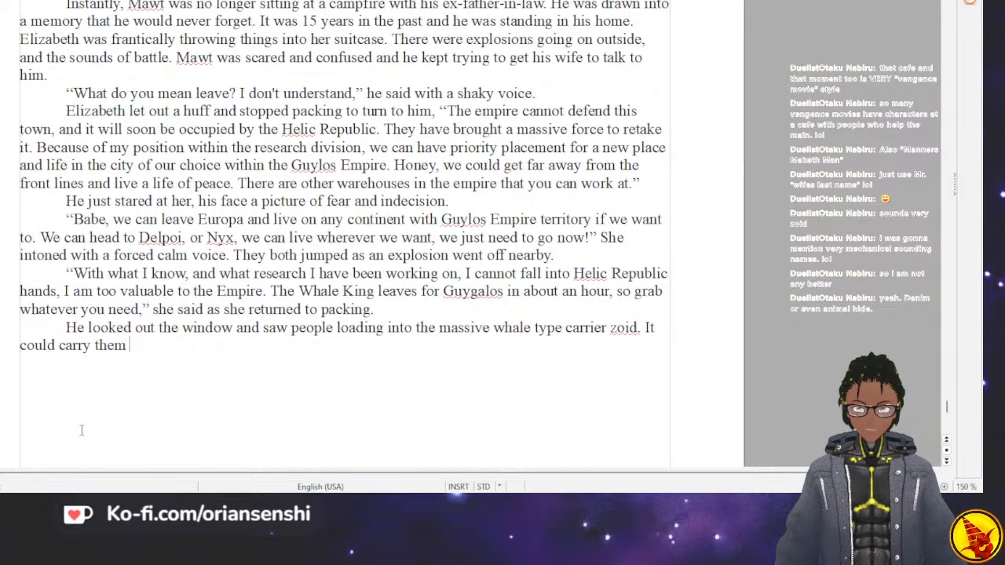
pyautogui.write('to anywhere their')
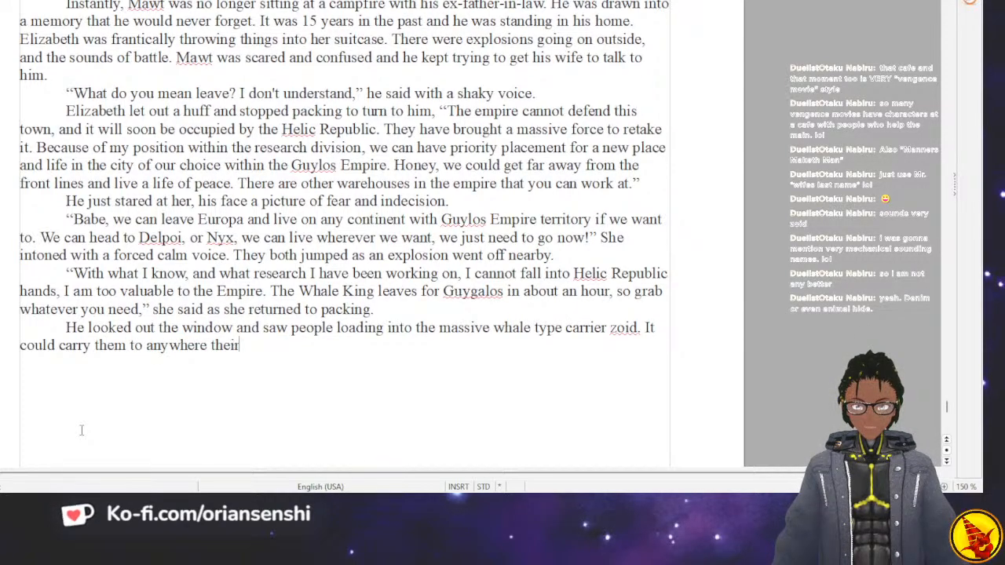
pyautogui.write(' hearts desired.')
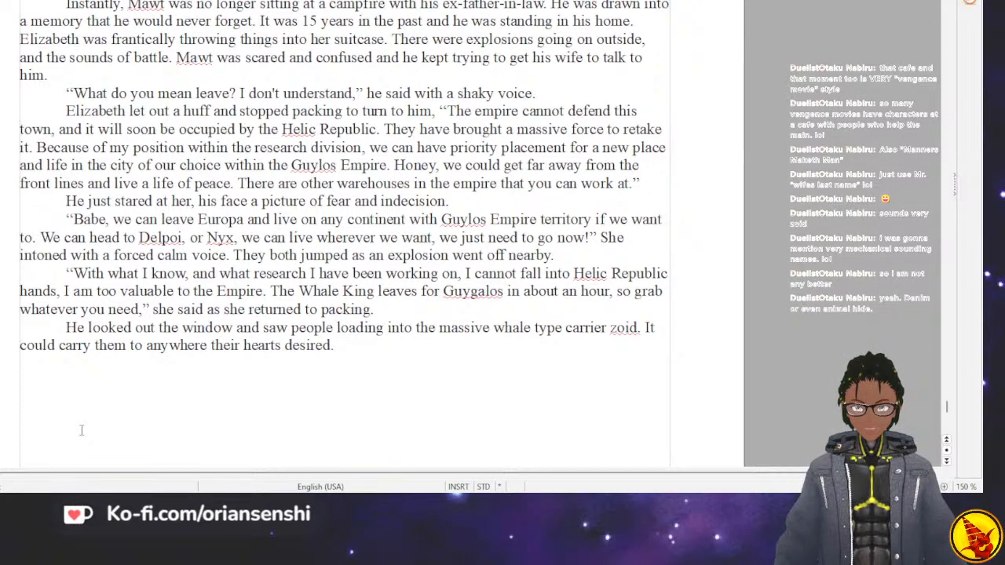
pyautogui.write(" Except he didn't desire to be any")
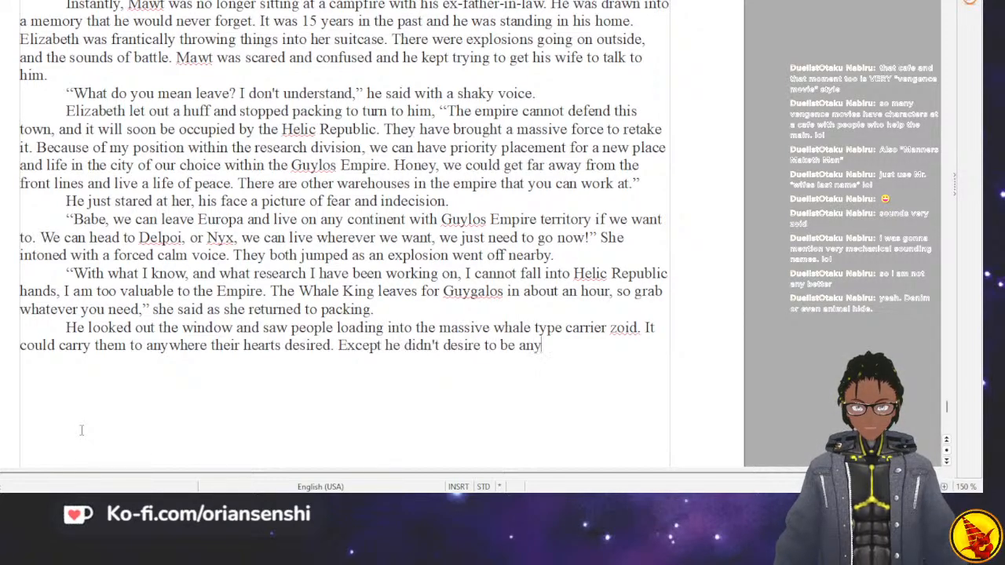
pyautogui.write('where but right here.')
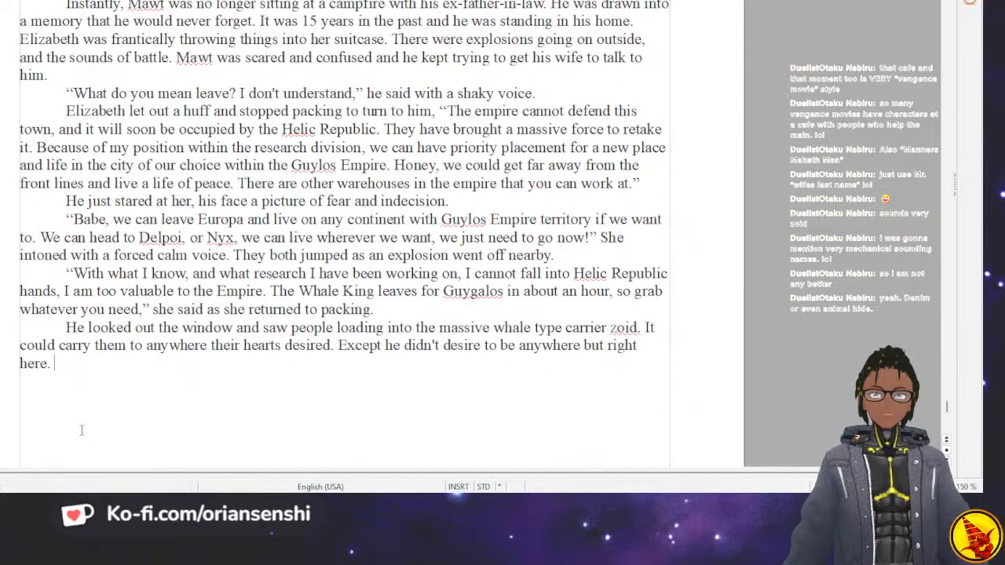
# Write a new dialogue paragraph reading "I can't do it," he said quietly.
pyautogui.write('E')
pyautogui.press('BackSpace')
pyautogui.write('I c')
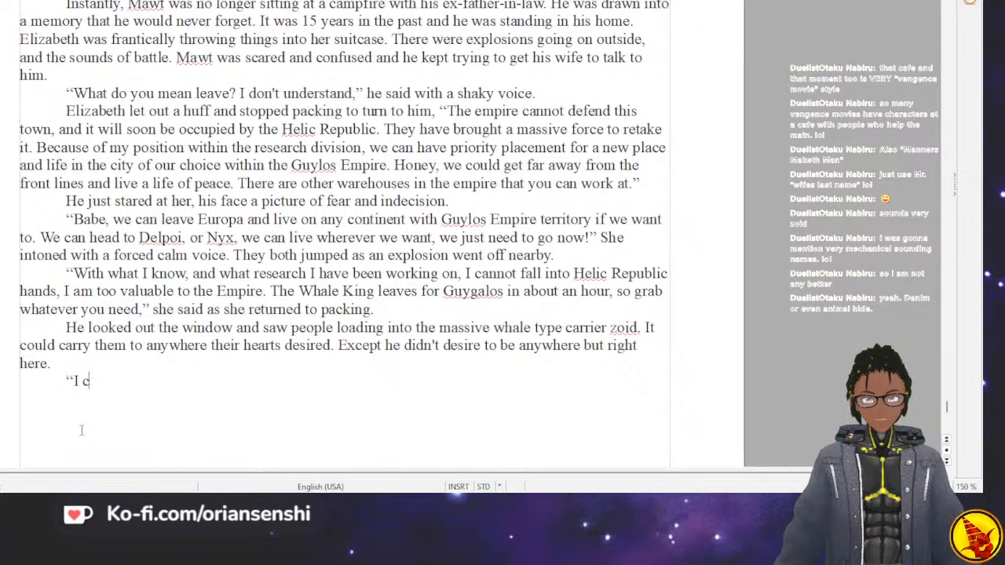
pyautogui.write("an't do it")
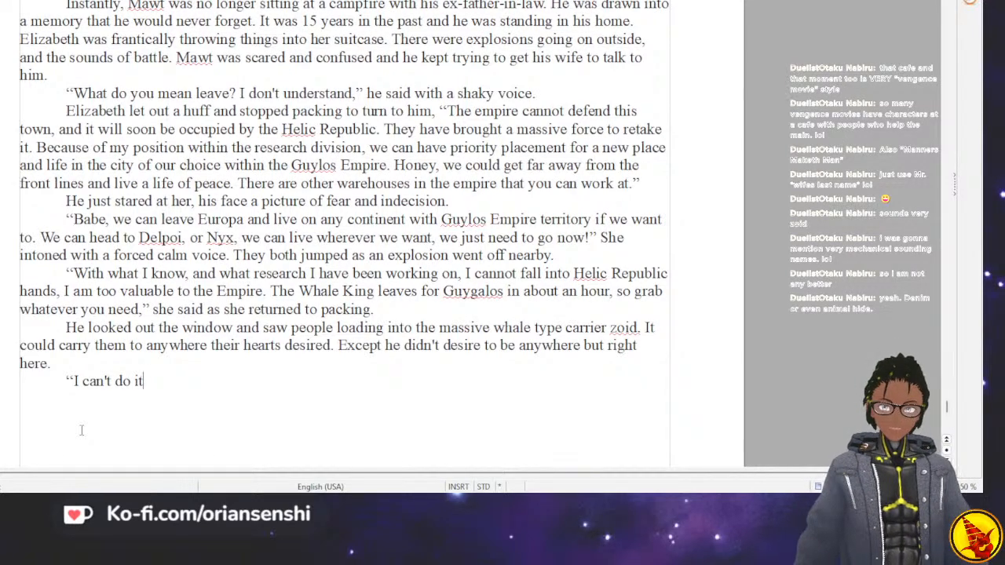
pyautogui.write('," ')
pyautogui.write('he')
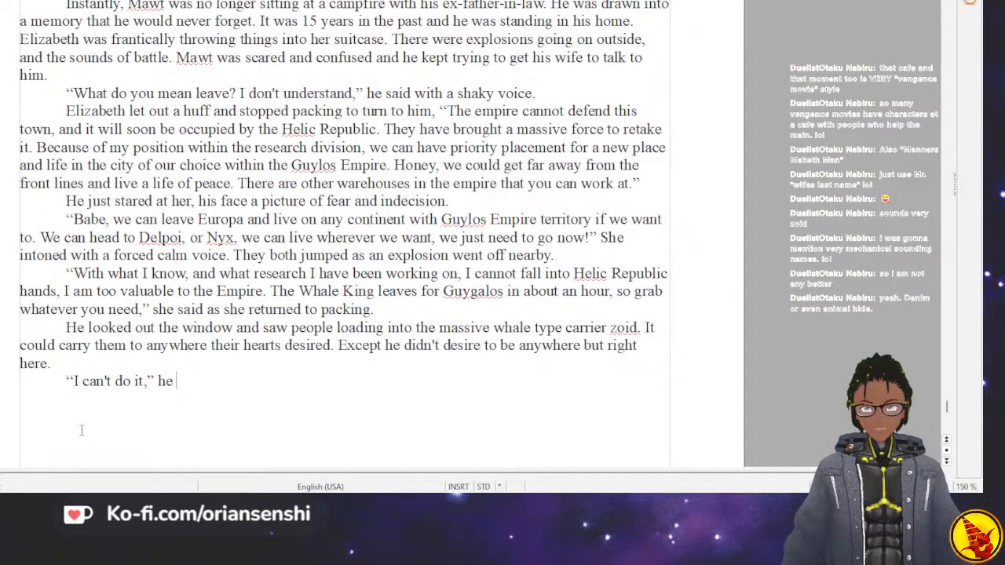
pyautogui.write(' said')
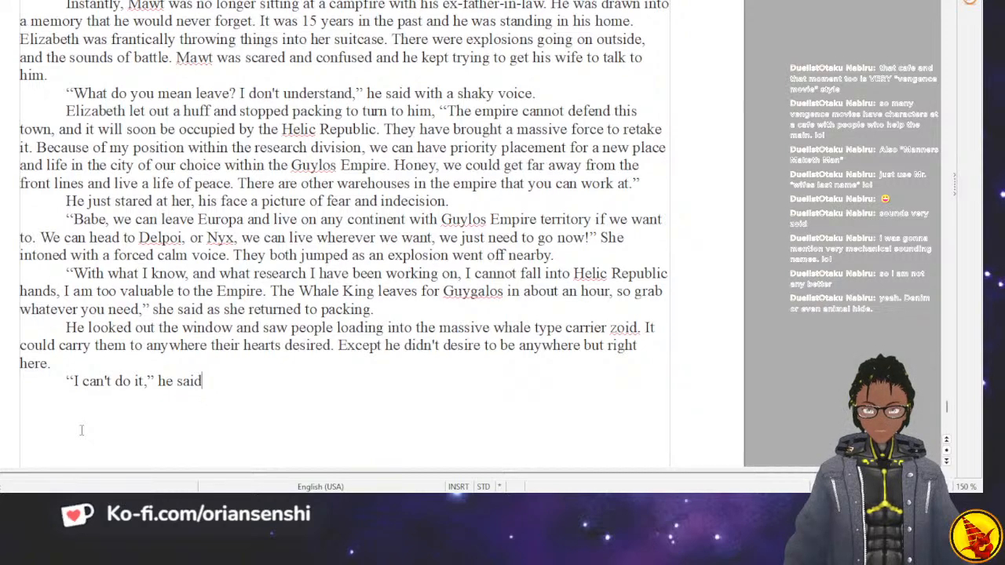
pyautogui.write(' quietly. Hs')
pyautogui.press('BackSpace')
pyautogui.press('BackSpace')
# Start the reply in a new dialogue paragraph with "What did you say? I couldn't hear you".
pyautogui.press('Return')
pyautogui.write('"What di')
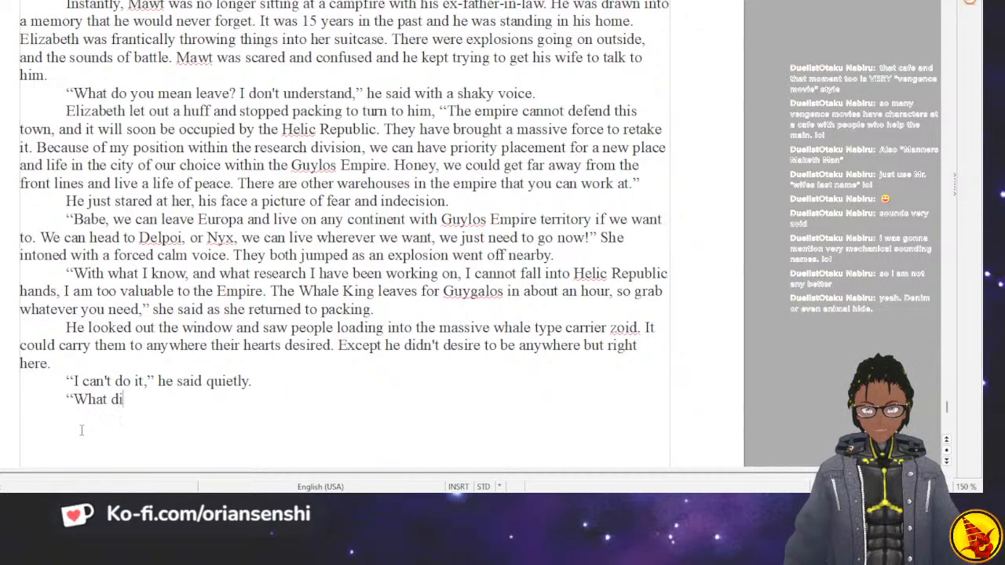
pyautogui.write("d you say? I can't hear you?")
pyautogui.press('BackSpace')
pyautogui.press('BackSpace')
pyautogui.press('BackSpace')
pyautogui.press('BackSpace')
pyautogui.press('BackSpace')
pyautogui.press('BackSpace')
pyautogui.press('BackSpace')
pyautogui.press('BackSpace')
pyautogui.press('BackSpace')
pyautogui.press('BackSpace')
pyautogui.press('BackSpace')
pyautogui.press('BackSpace')
pyautogui.press('BackSpace')
pyautogui.press('BackSpace')
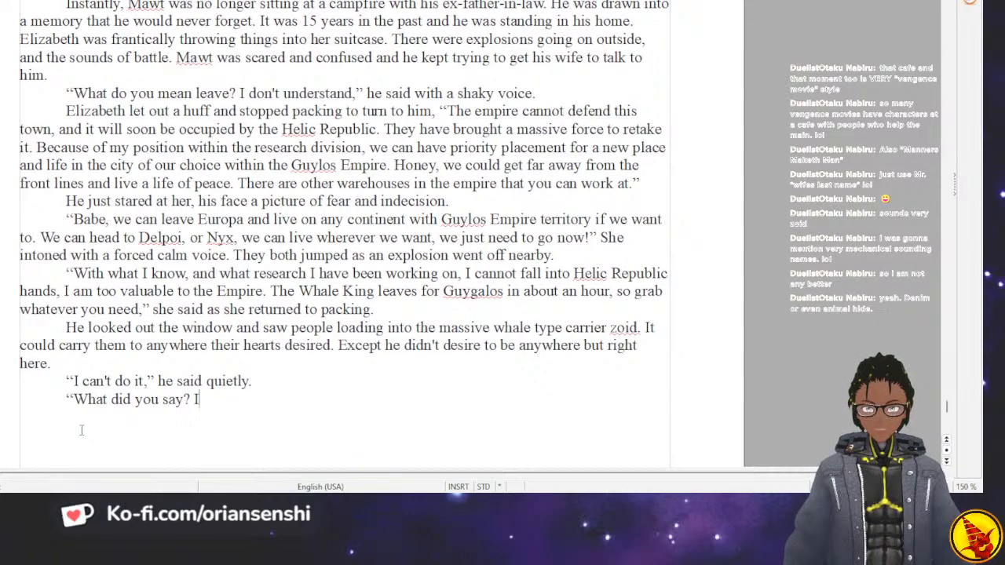
pyautogui.write("couldn't hear ")
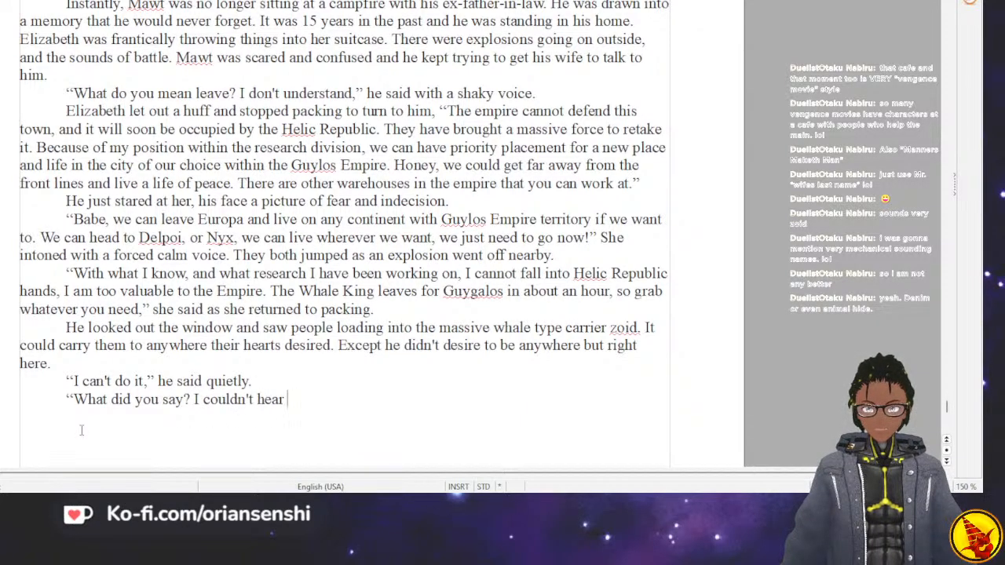
pyautogui.write('you.')
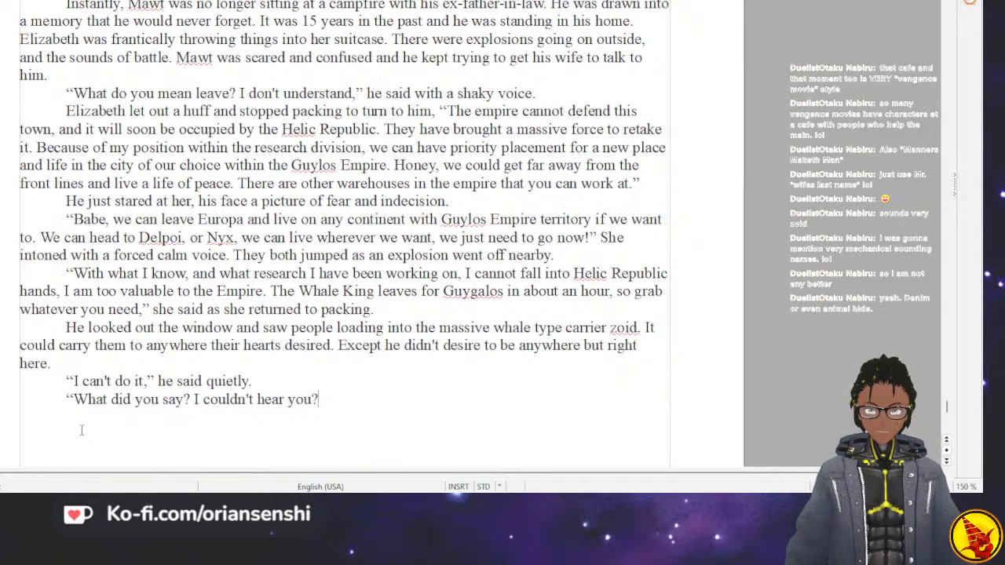
pyautogui.write('m,')
# Finish the reply as "What did you say? I couldn't hear you," she said as he was forcing her suitcase closed.
pyautogui.press('BackSpace')
pyautogui.press('BackSpace')
pyautogui.write(',” she sa')
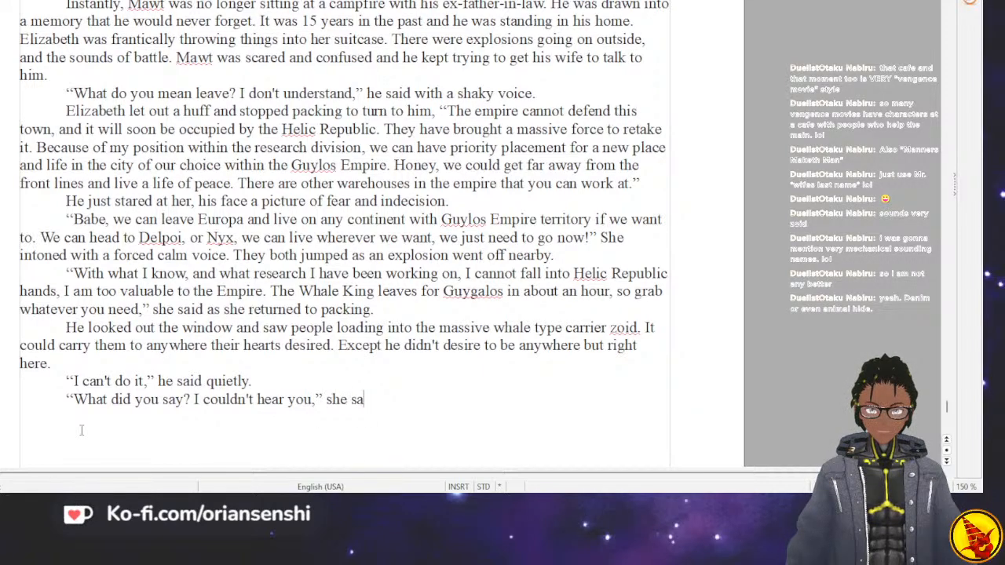
pyautogui.write('id as he was ')
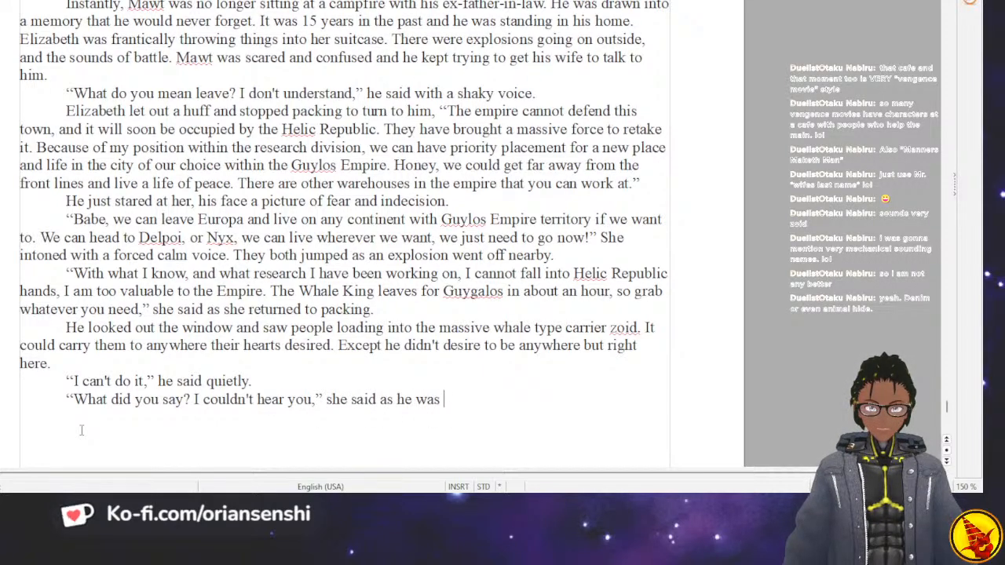
pyautogui.write('forcing her sui')
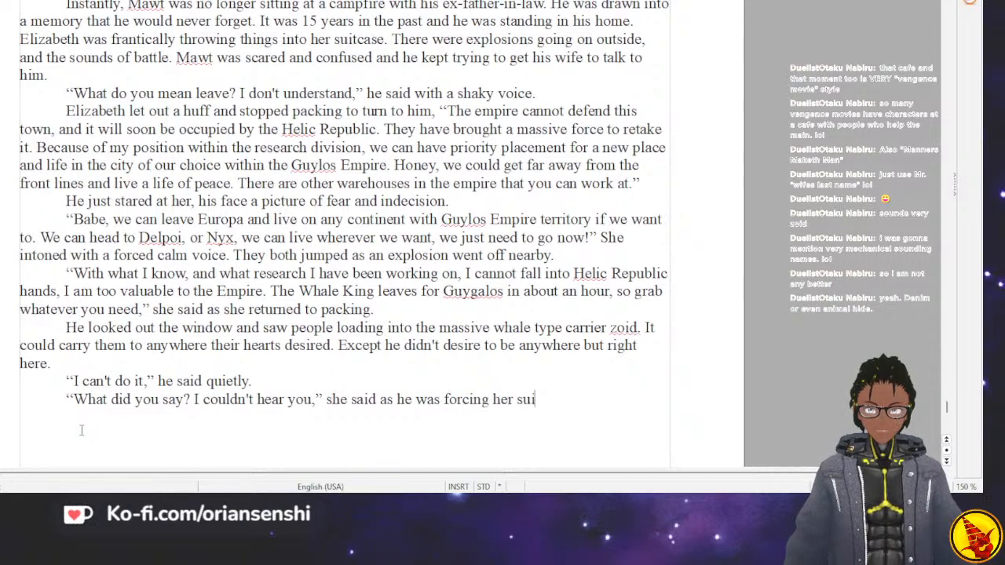
pyautogui.write('tcase closed.')
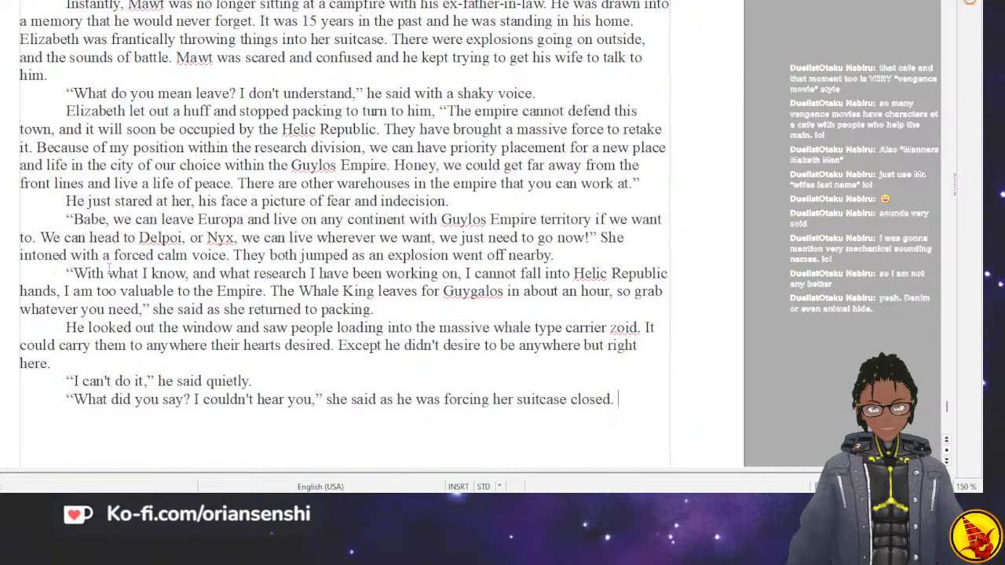
# Write a new dialogue paragraph reading "I can't do it!" he said louder.
pyautogui.press('Return')
pyautogui.write('"')
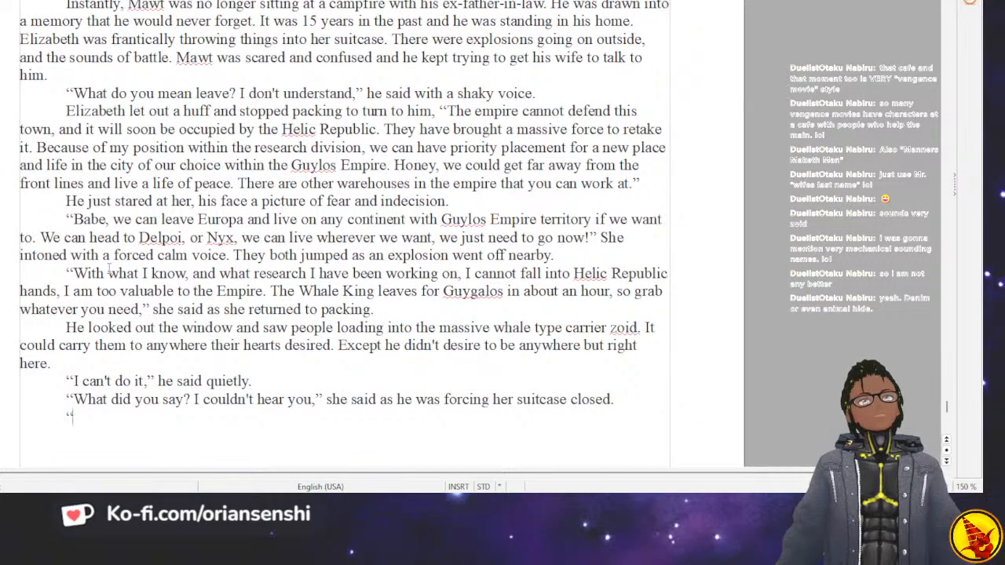
pyautogui.write('cant d')
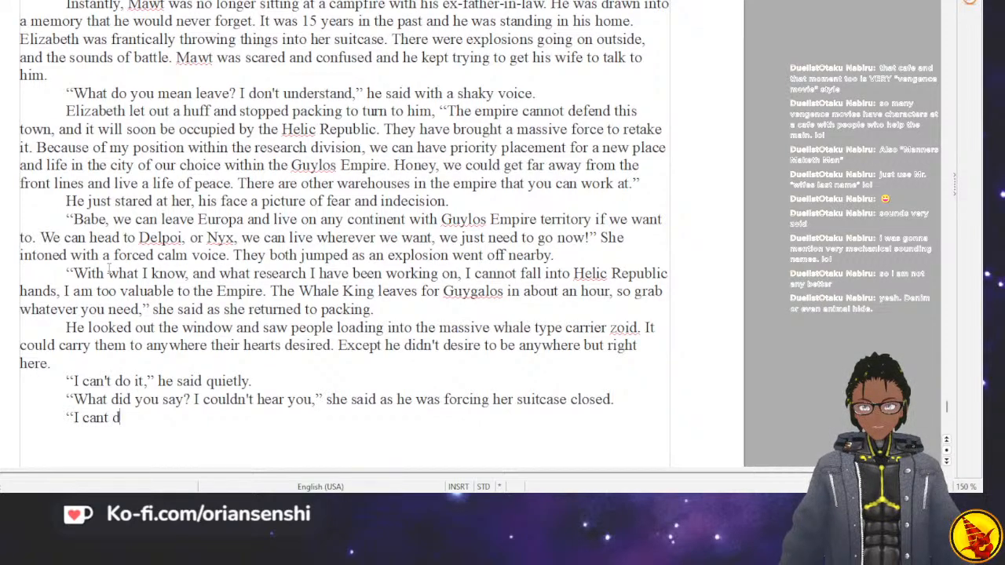
pyautogui.write('o it')
pyautogui.press('BackSpace')
pyautogui.press('BackSpace')
pyautogui.press('BackSpace')
pyautogui.press('BackSpace')
pyautogui.press('BackSpace')
pyautogui.write("'t ")
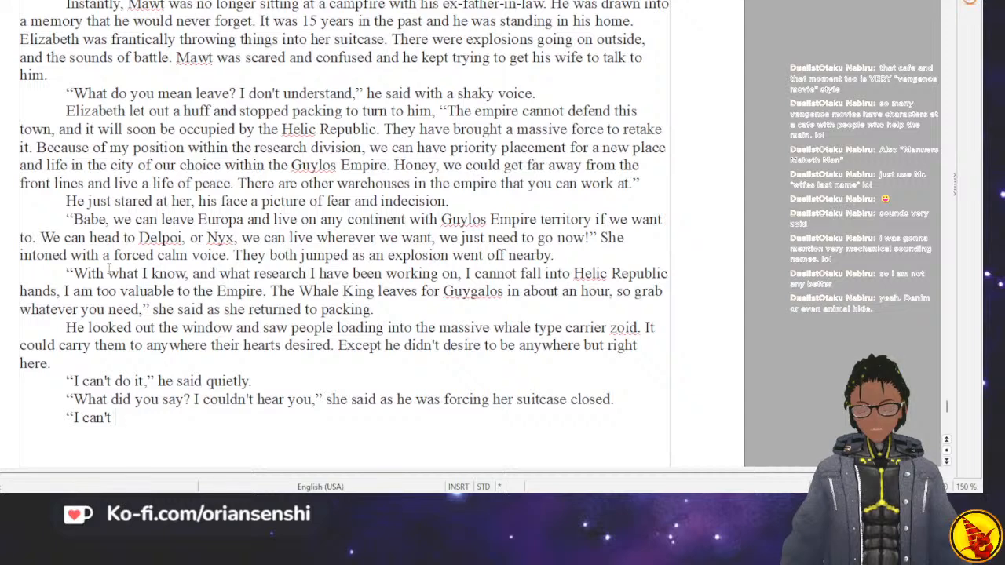
pyautogui.write('do it!"')
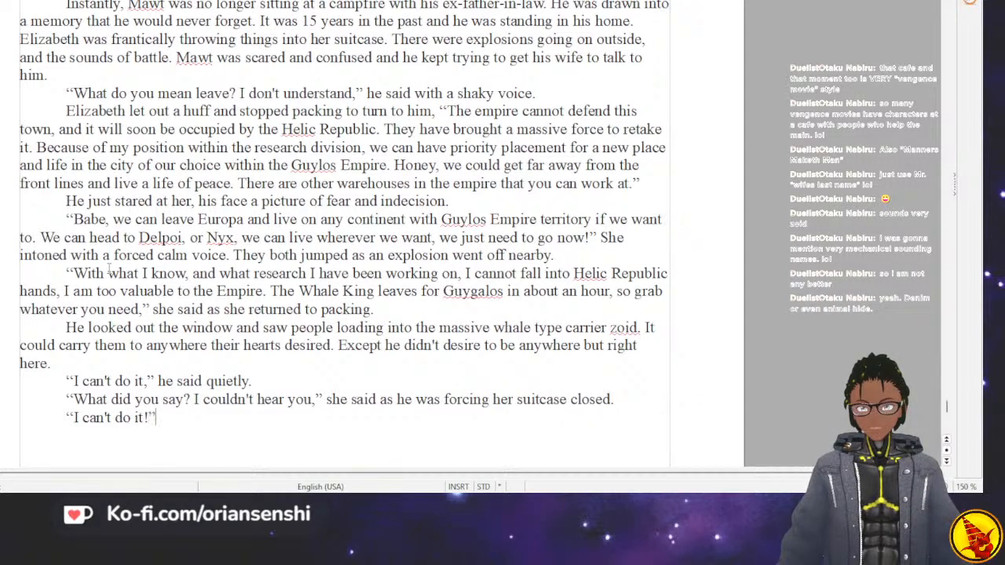
pyautogui.write(' he said l')
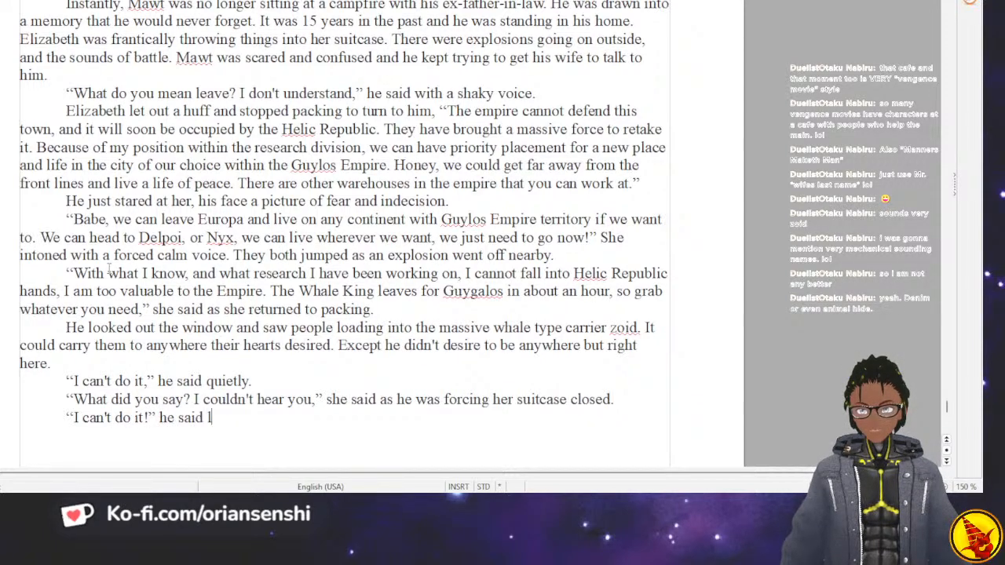
pyautogui.write('ouder')
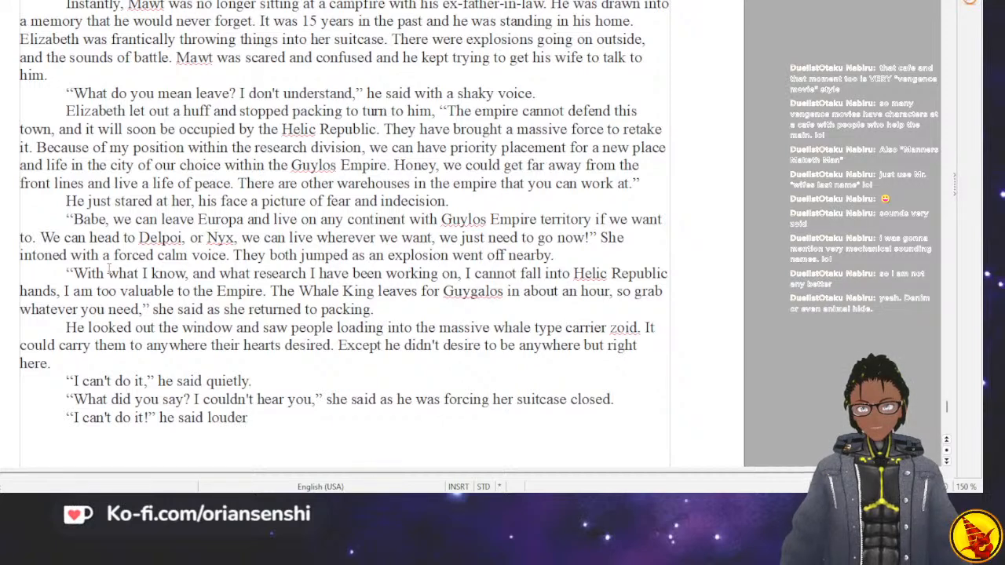
pyautogui.write('Og')
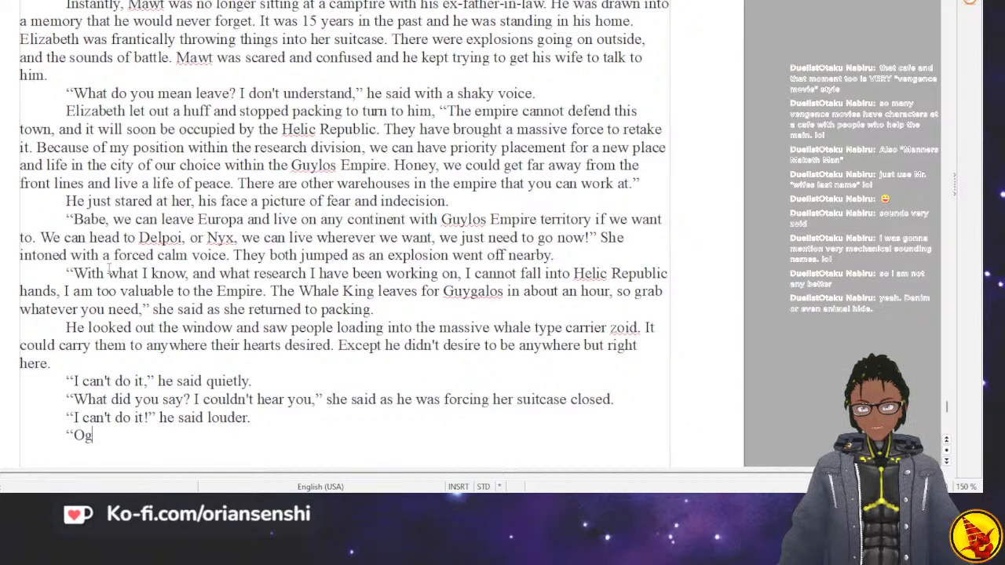
pyautogui.write(' god, not n')
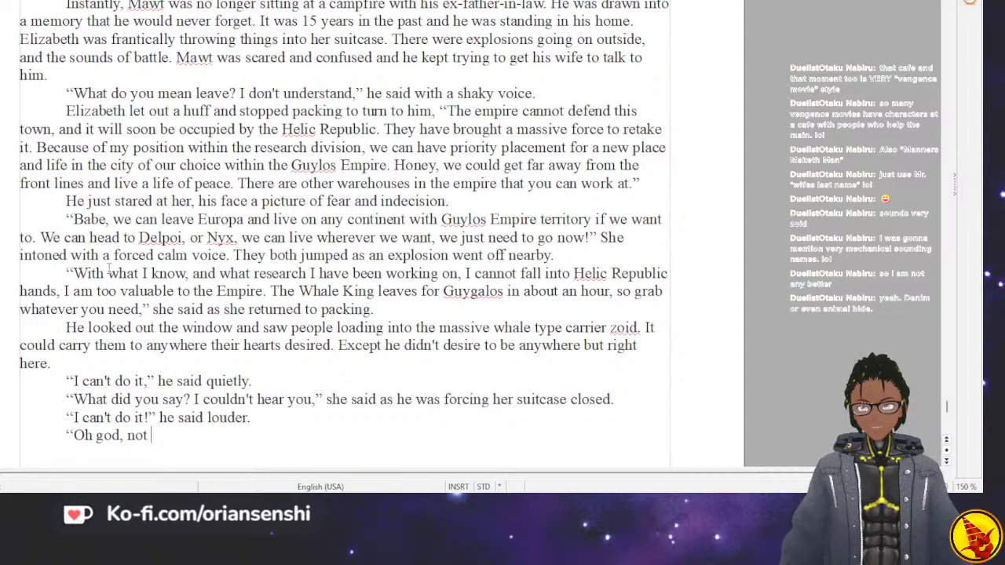
# Start Elizabeth's answer in a new dialogue paragraph with "Oh god, this is why I told you that".
pyautogui.press('BackSpace')
pyautogui.press('BackSpace')
pyautogui.write('this is ')
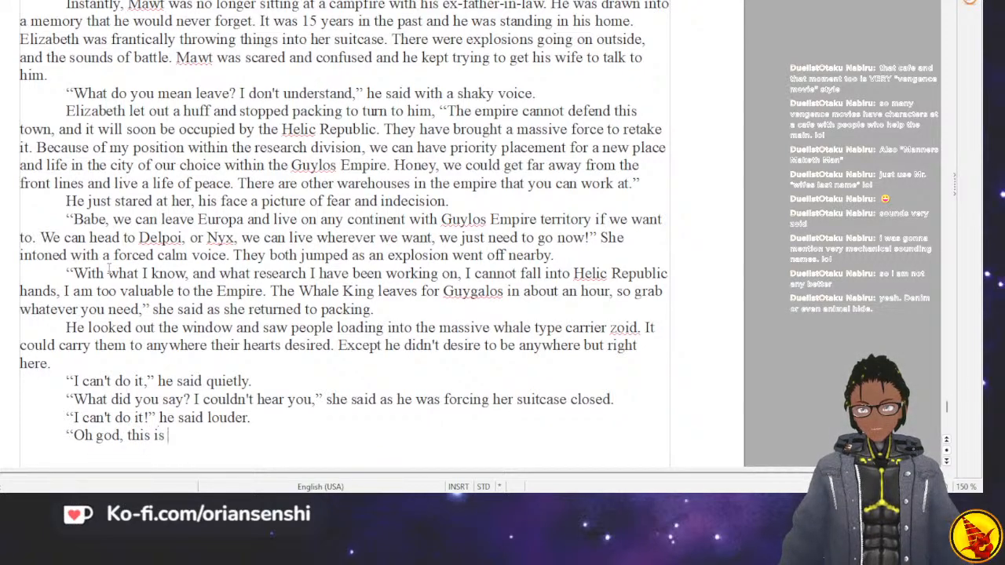
pyautogui.write('why I told')
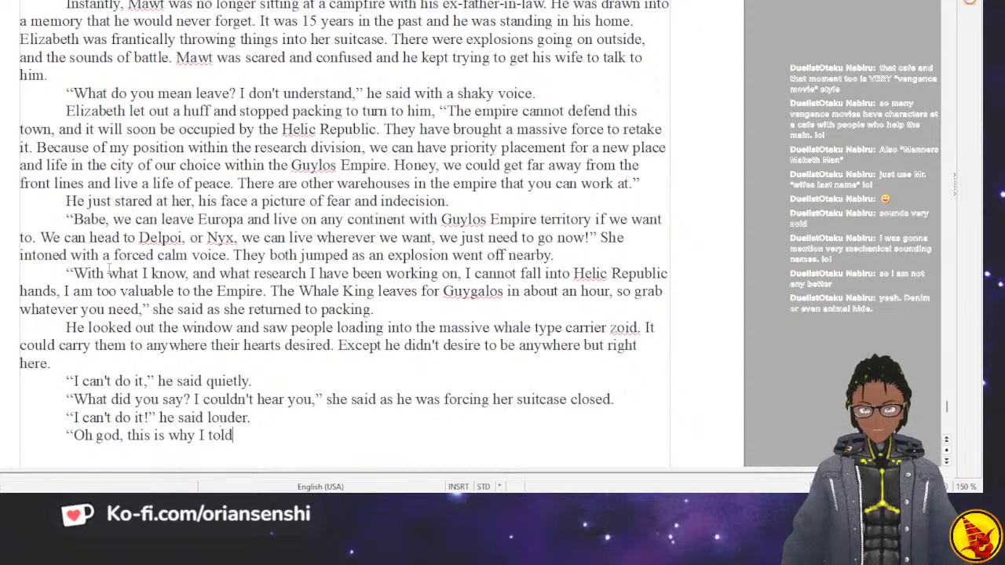
pyautogui.write(' you that you need')
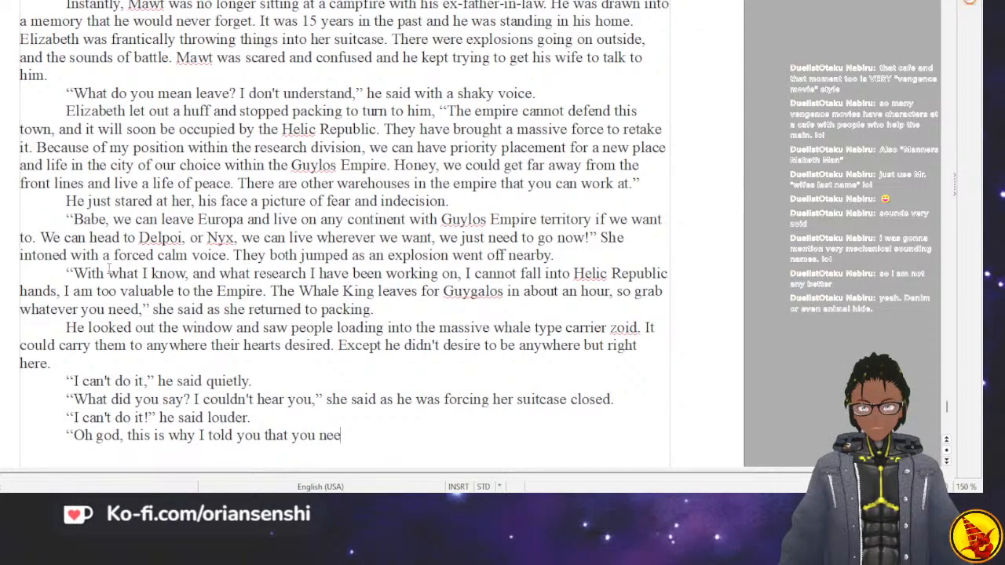
# Continue the sentence about what she told him with "we need to make bug-out-bags".
pyautogui.press('BackSpace')
pyautogui.press('BackSpace')
pyautogui.press('BackSpace')
pyautogui.press('BackSpace')
pyautogui.press('BackSpace')
pyautogui.press('BackSpace')
pyautogui.press('BackSpace')
pyautogui.press('BackSpace')
pyautogui.press('BackSpace')
pyautogui.press('BackSpace')
pyautogui.write('t')
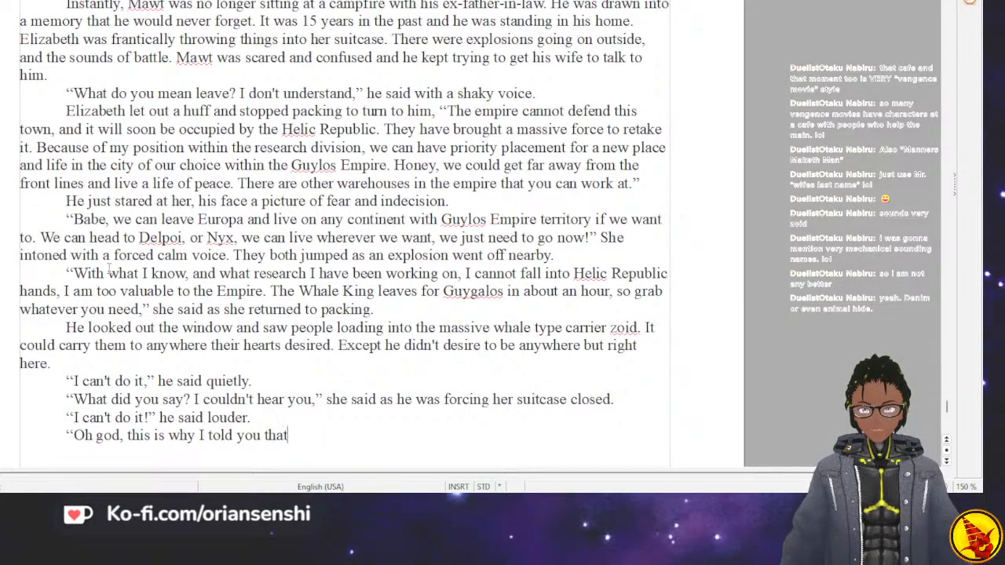
pyautogui.write(' we need to make Bu')
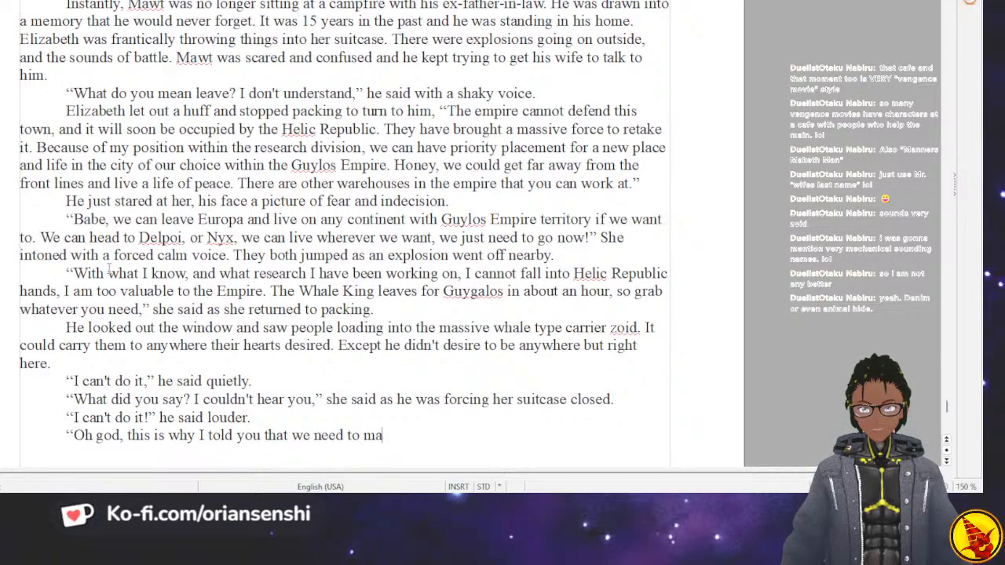
pyautogui.press('BackSpace')
pyautogui.press('BackSpace')
pyautogui.press('BackSpace')
pyautogui.write('bug')
pyautogui.press('Return')
pyautogui.write('s')
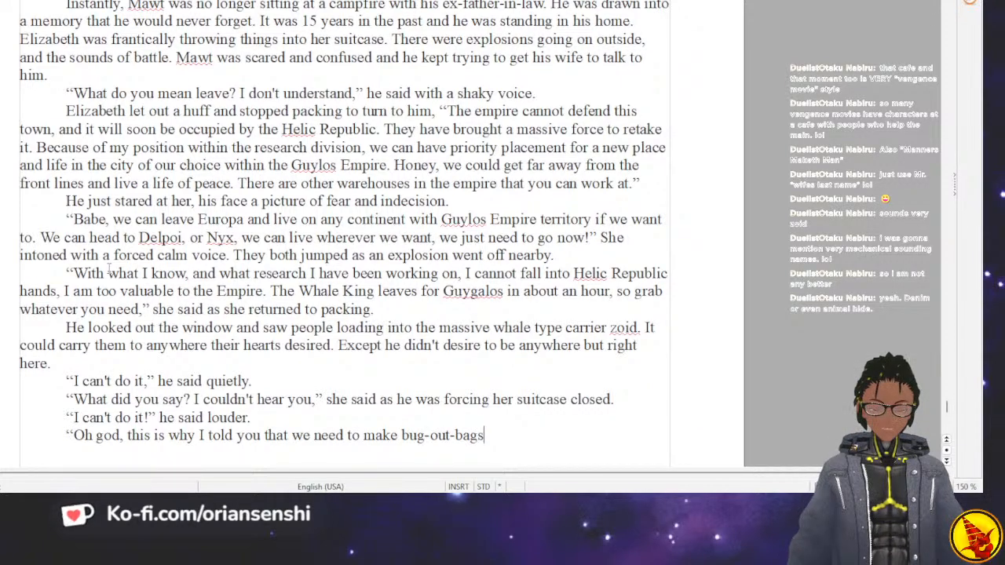
pyautogui.write('. We are go')
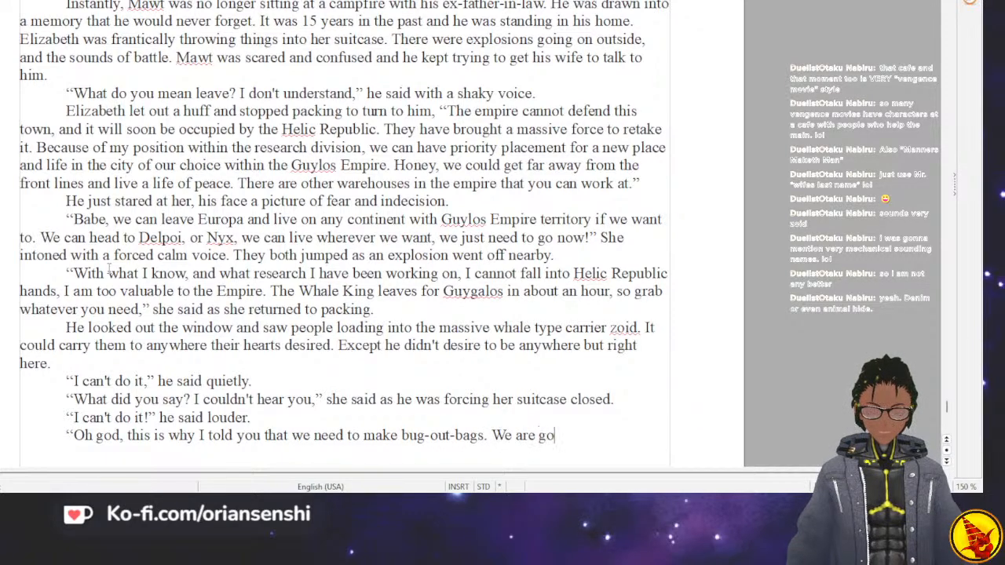
pyautogui.write('ing to have the ')
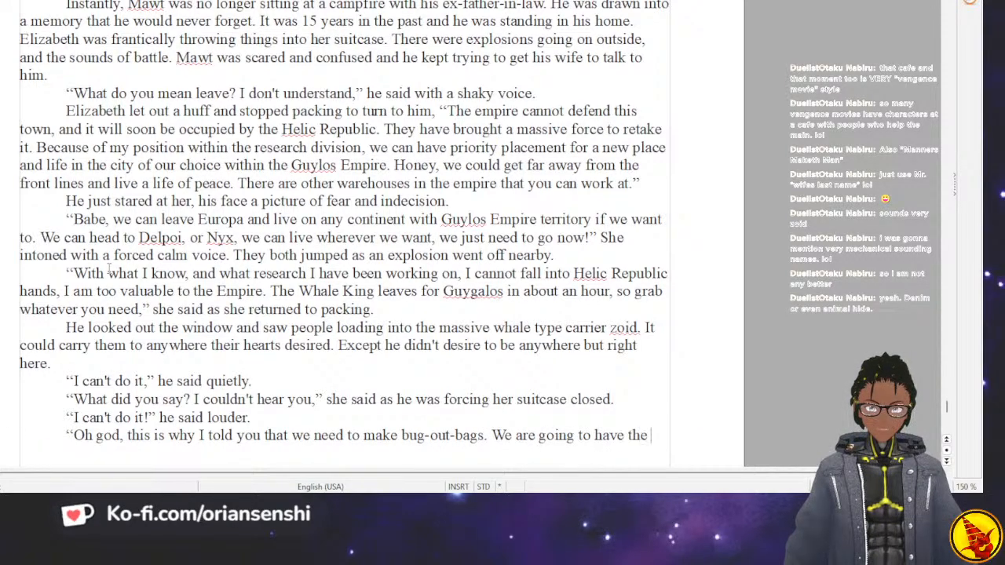
pyautogui.write('worst seats on the flight.')
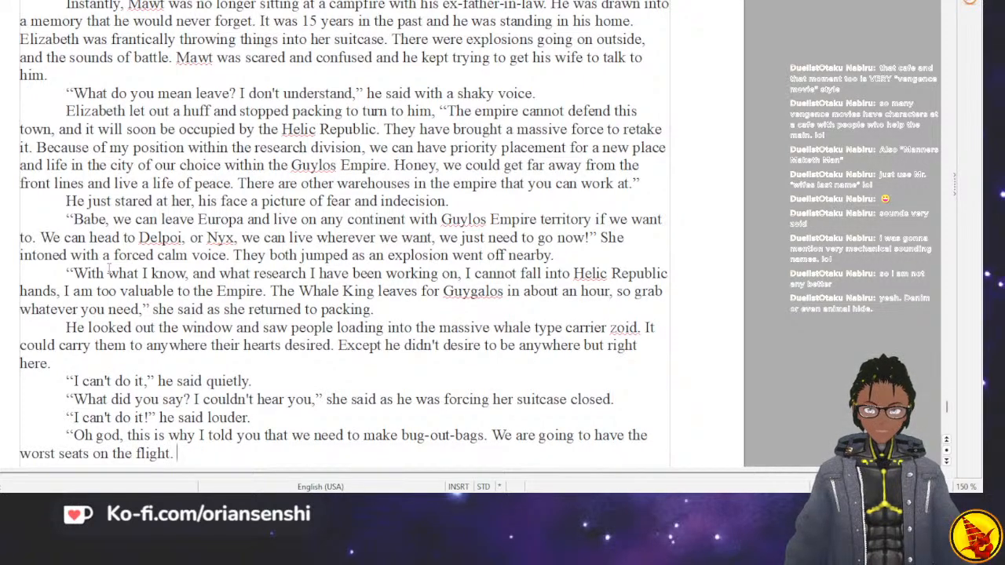
pyautogui.write(' Fine')
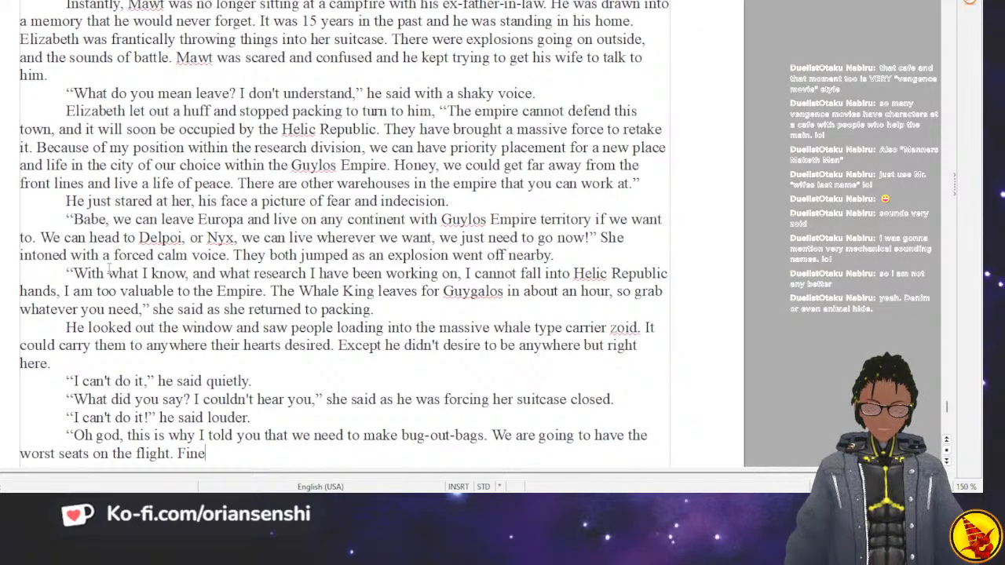
pyautogui.write(', I will pa')
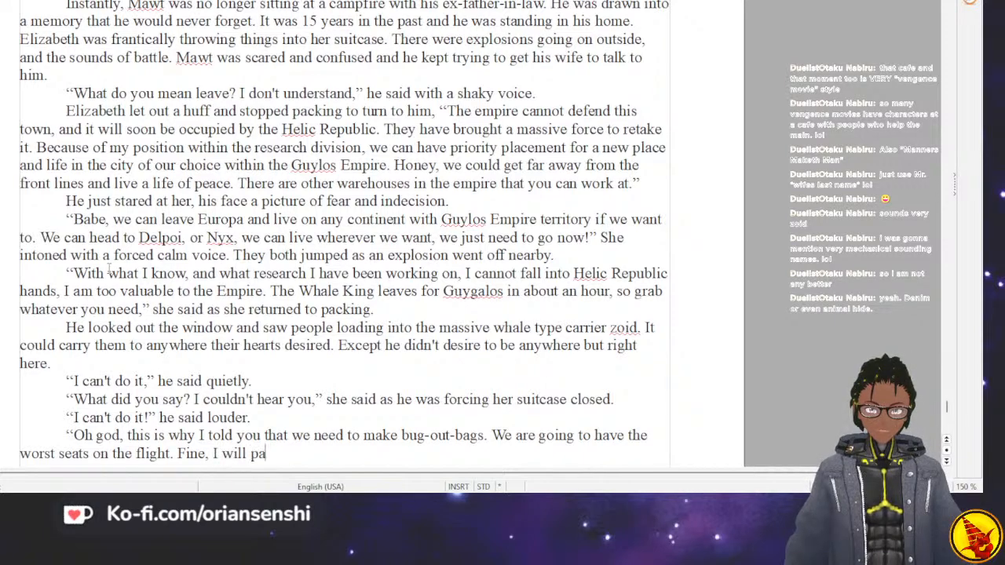
pyautogui.write('ck for you, jus')
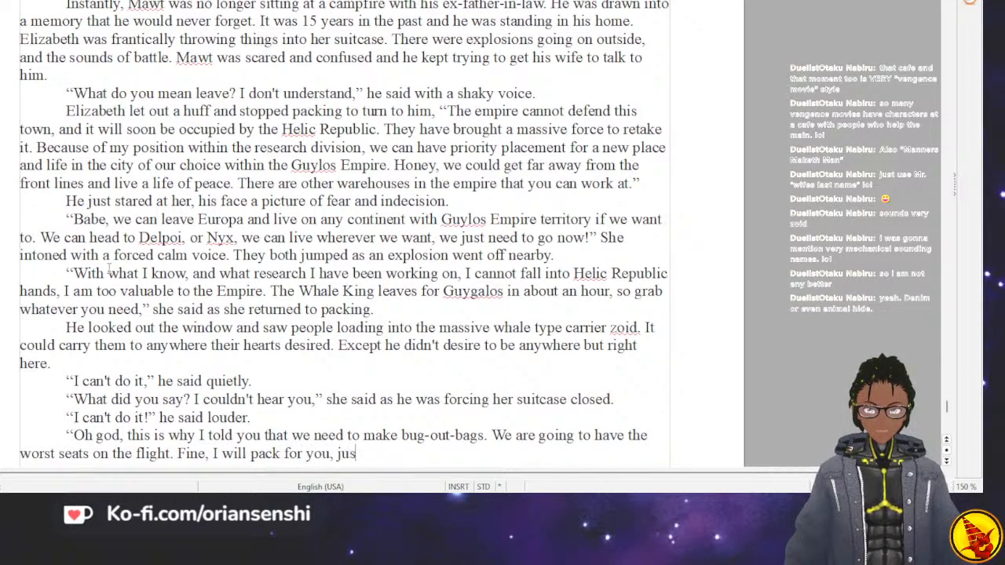
pyautogui.write('t drag this to t')
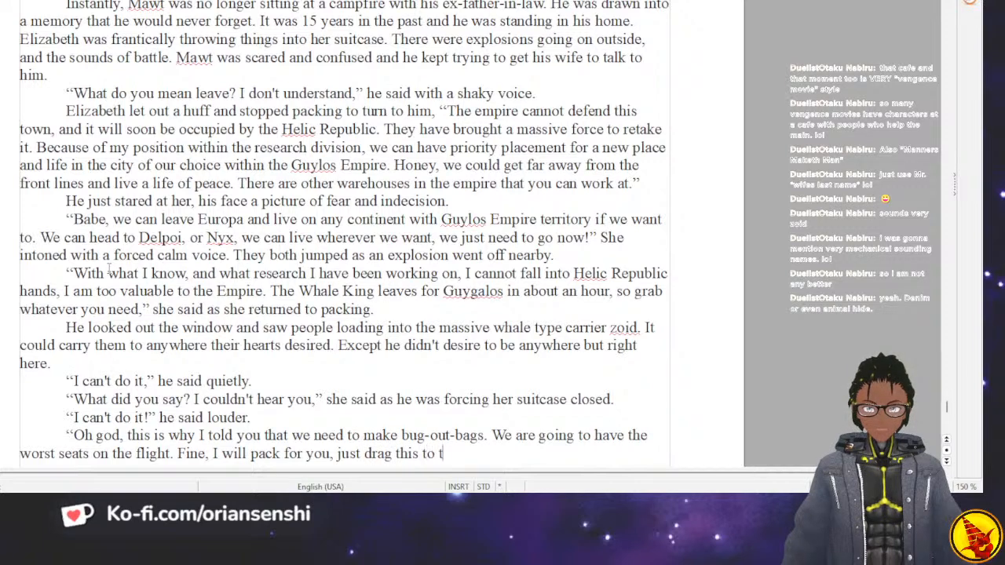
pyautogui.write('he door')
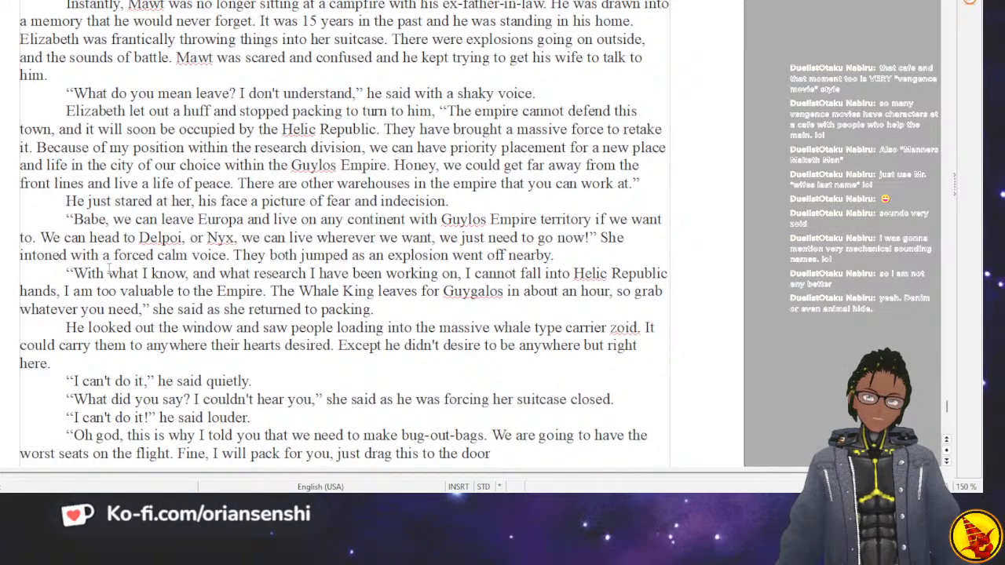
# Close her spoken line with "Fine, I will pack for you, just drag this to the door," and the closing quotation mark.
pyautogui.write(',"')
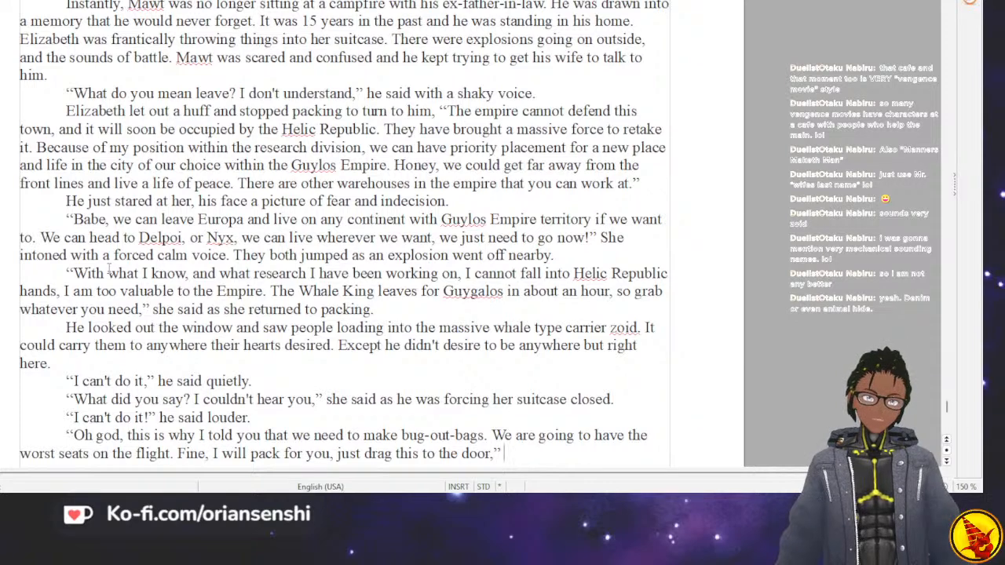
pyautogui.write('she ')
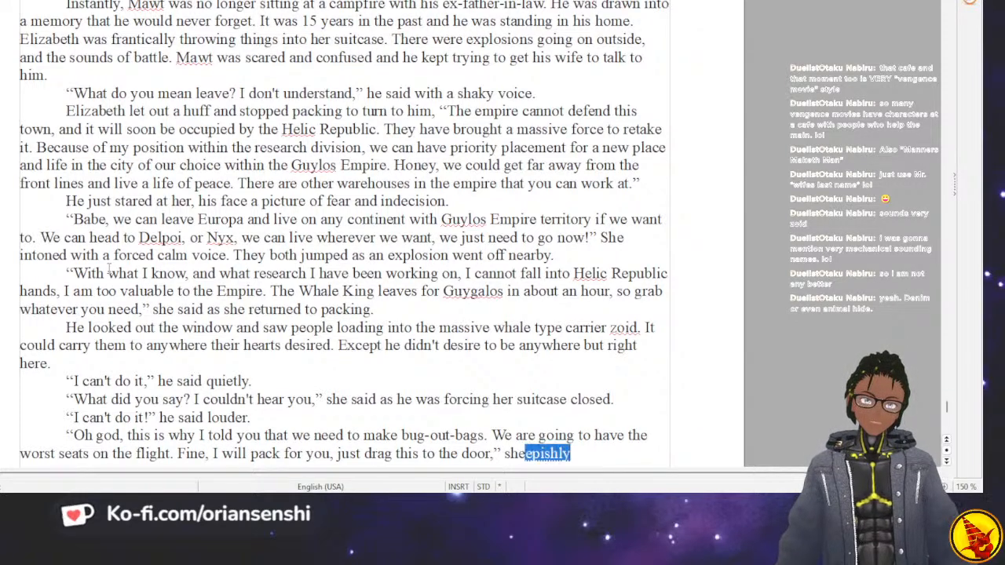
pyautogui.write('sighed as she r')
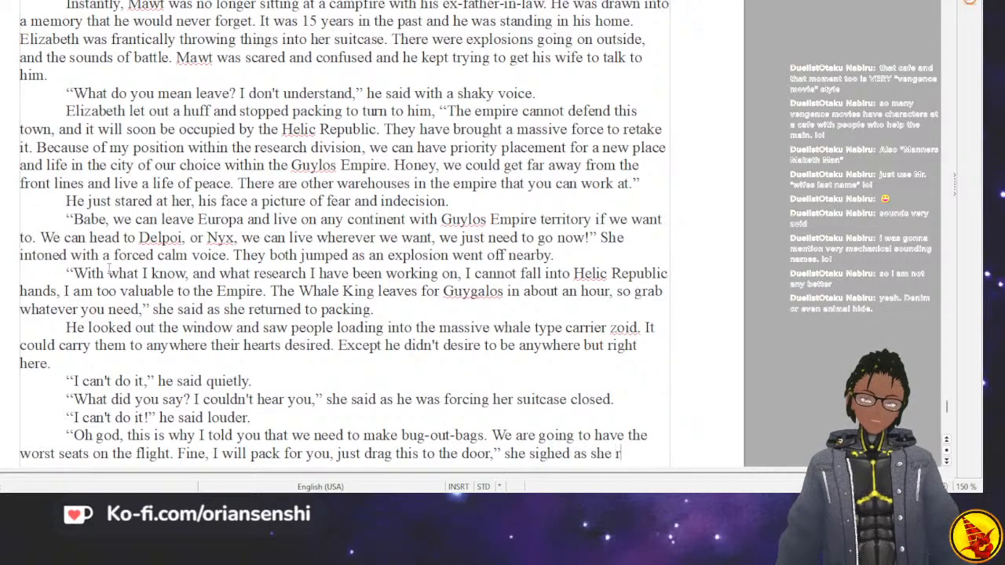
# Add the dialogue tag "she sighed as she reached into the closet and grabbed the other suitcase".
pyautogui.scroll(-3, 110, 271)
pyautogui.write('reached into the c')
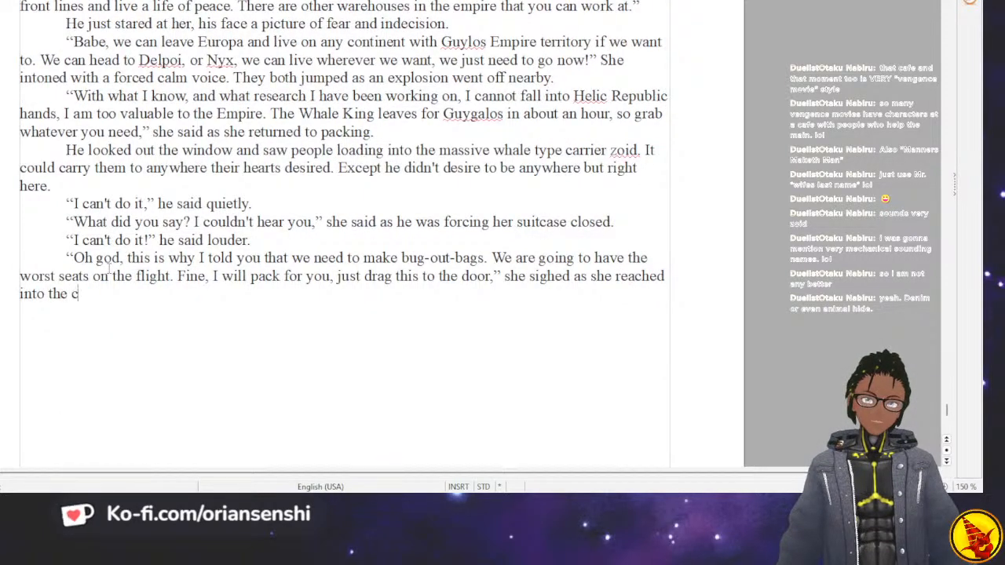
pyautogui.write('loset and ')
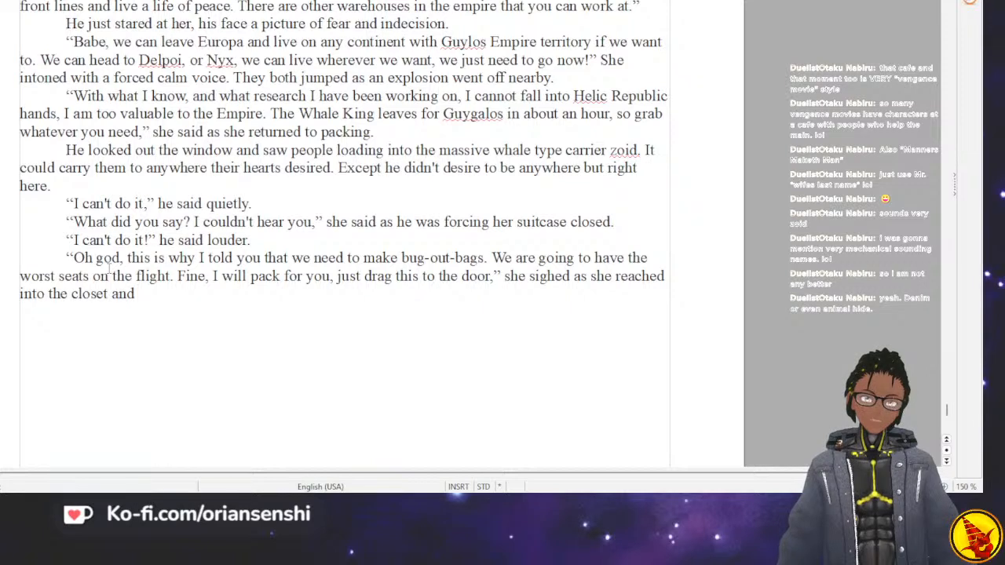
pyautogui.write('grabbed the')
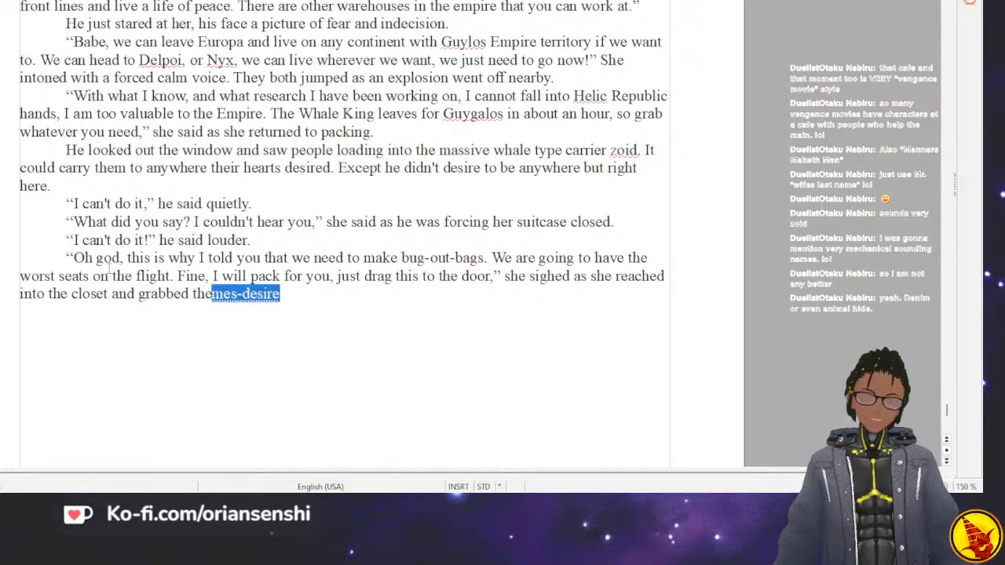
pyautogui.write(' other suitca')
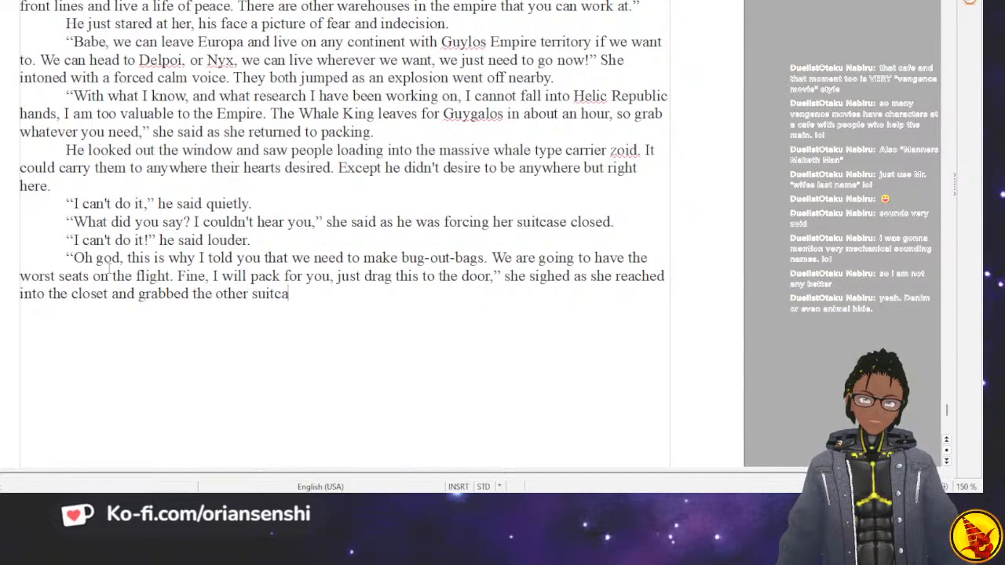
pyautogui.write('se and started ')
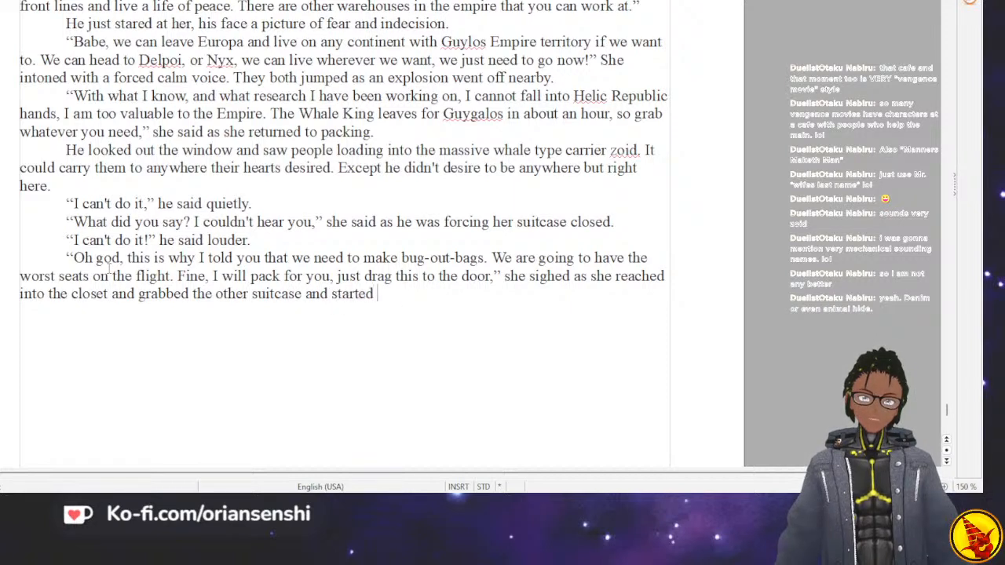
pyautogui.write('fillign')
# Complete the sentence about the other suitcase with "and started filling it with his things.".
pyautogui.press('BackSpace')
pyautogui.press('BackSpace')
pyautogui.press('BackSpace')
pyautogui.write('ng it with his things. ')
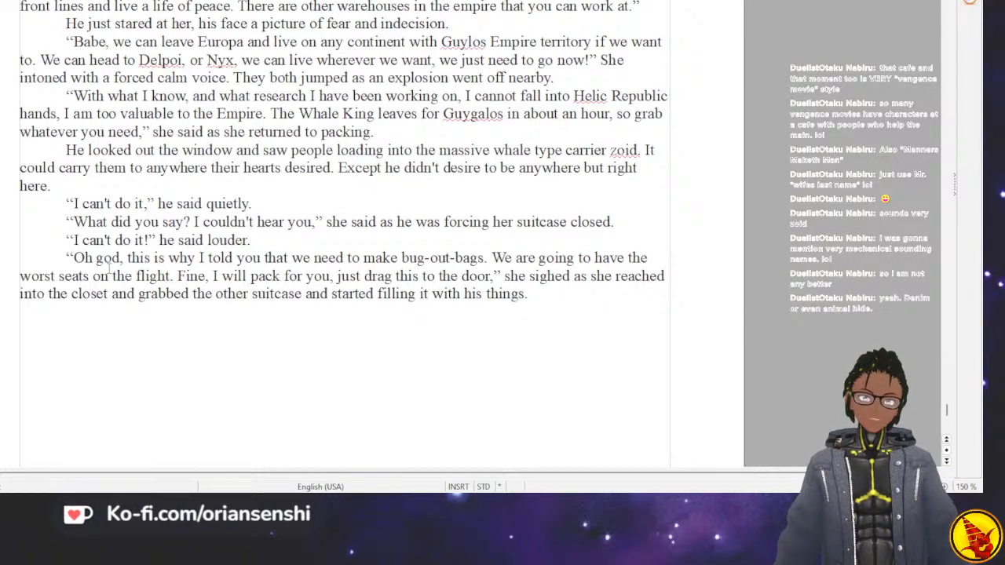
pyautogui.write('He ')
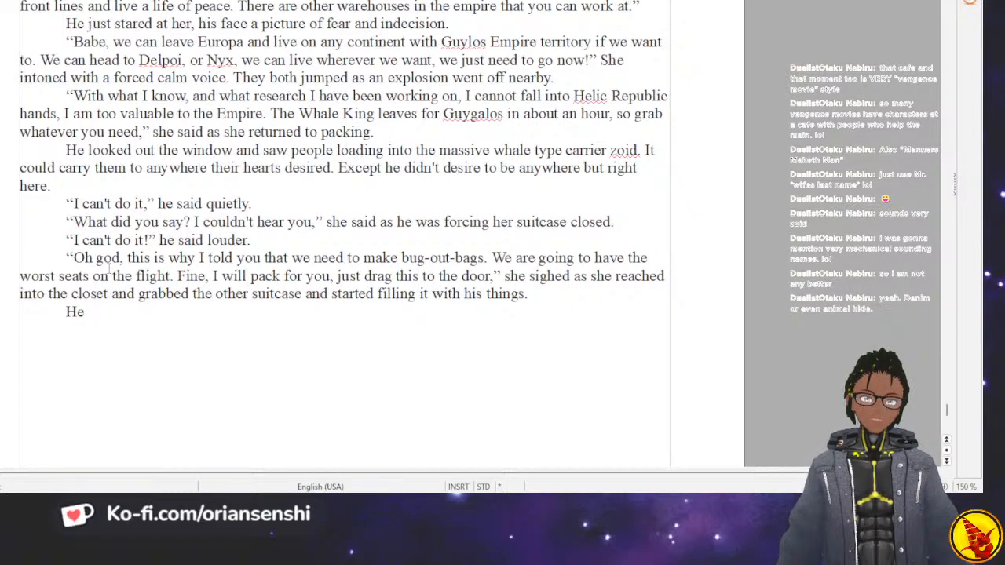
pyautogui.write('ha')
# Begin a new paragraph with the sentence "He was consumed with all the memories of this town.".
pyautogui.press('BackSpace')
pyautogui.press('BackSpace')
pyautogui.write('was ')
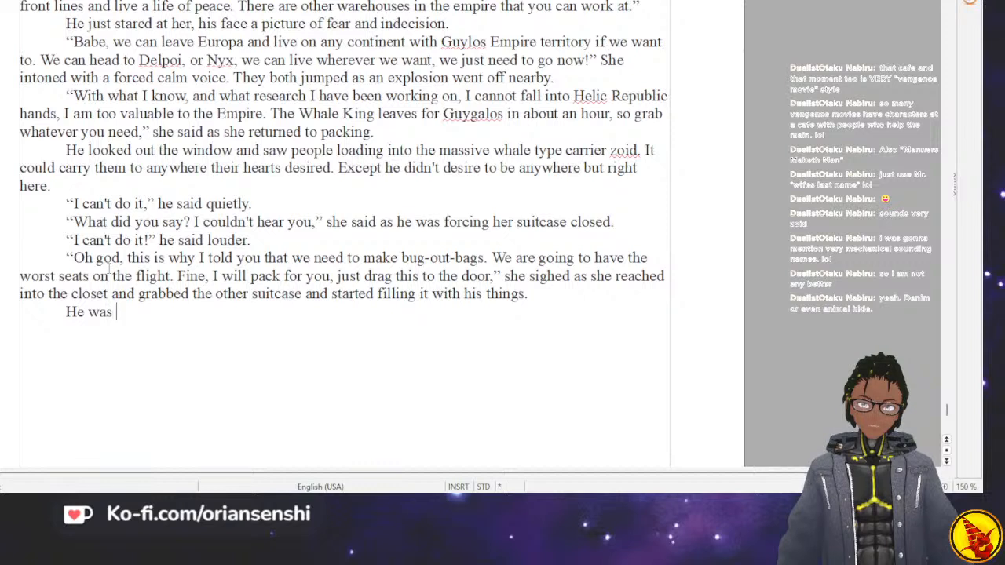
pyautogui.write('consumed with all the mem')
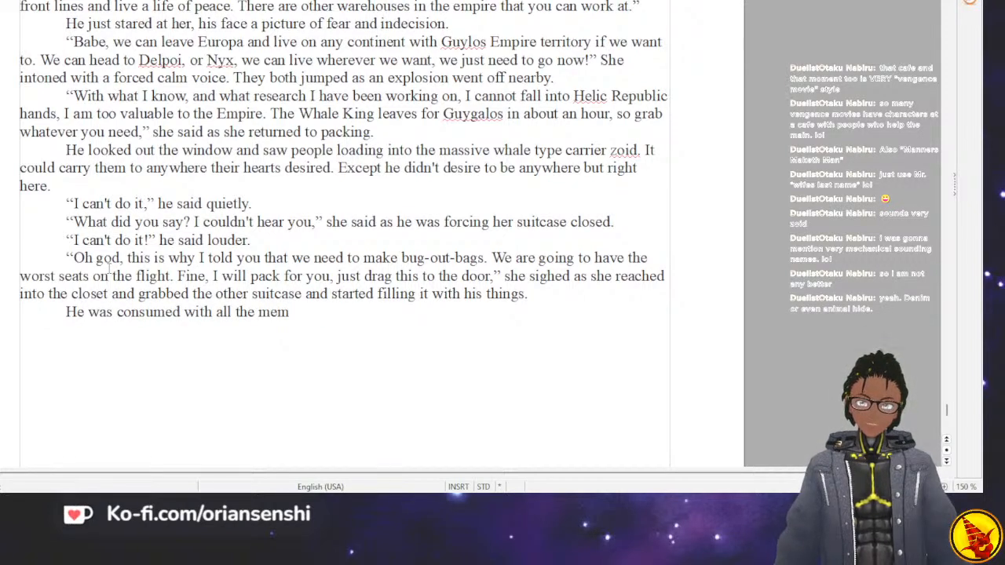
pyautogui.write('ro')
pyautogui.press('BackSpace')
pyautogui.write('ries')
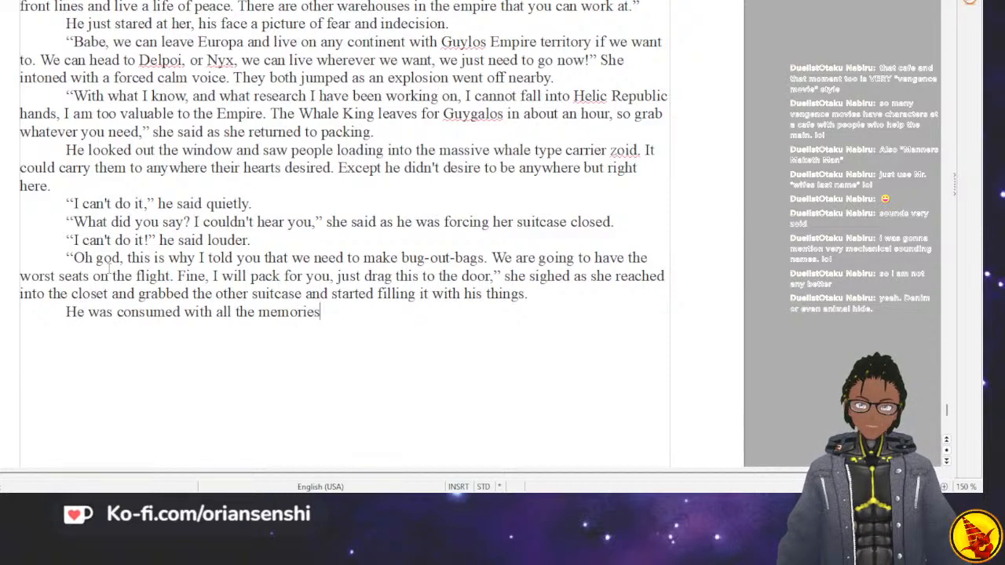
pyautogui.write(' of this town. He ')
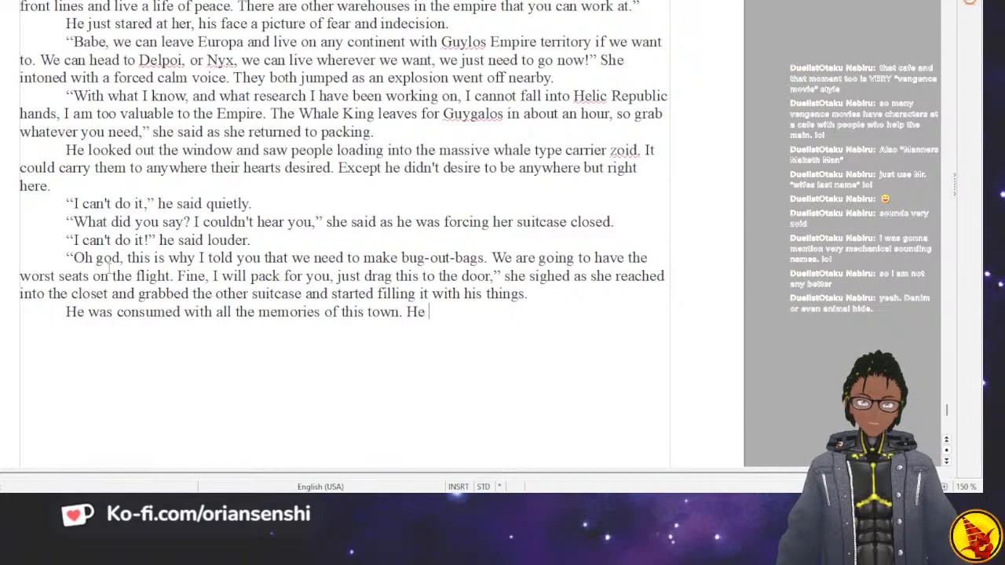
pyautogui.write('had grown up in ')
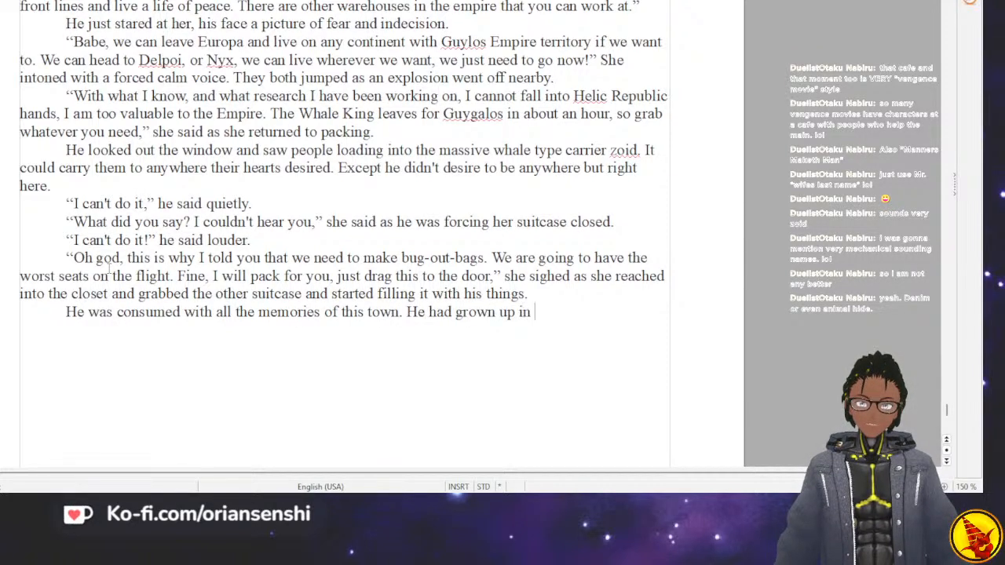
pyautogui.write('this town, hi')
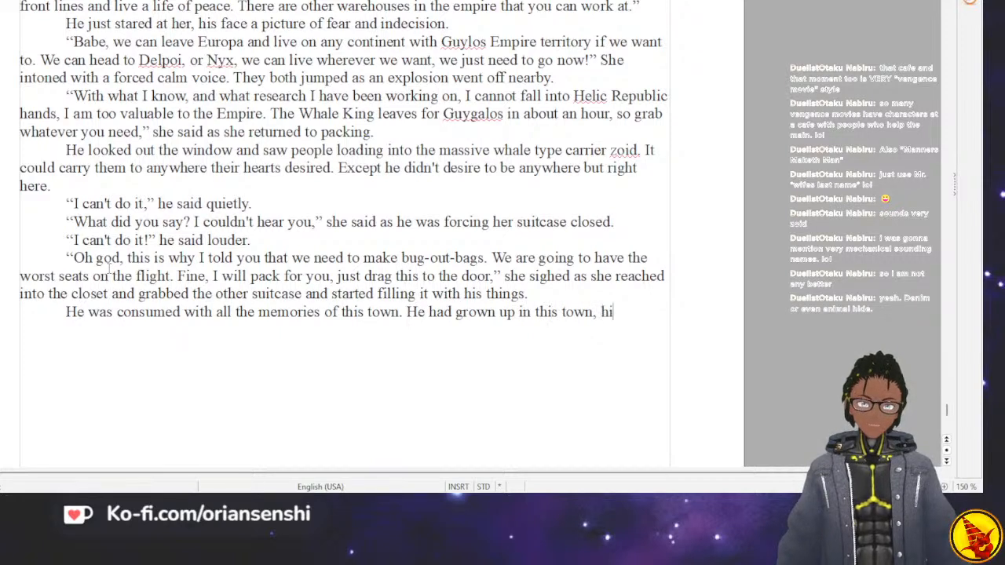
pyautogui.write('s fami')
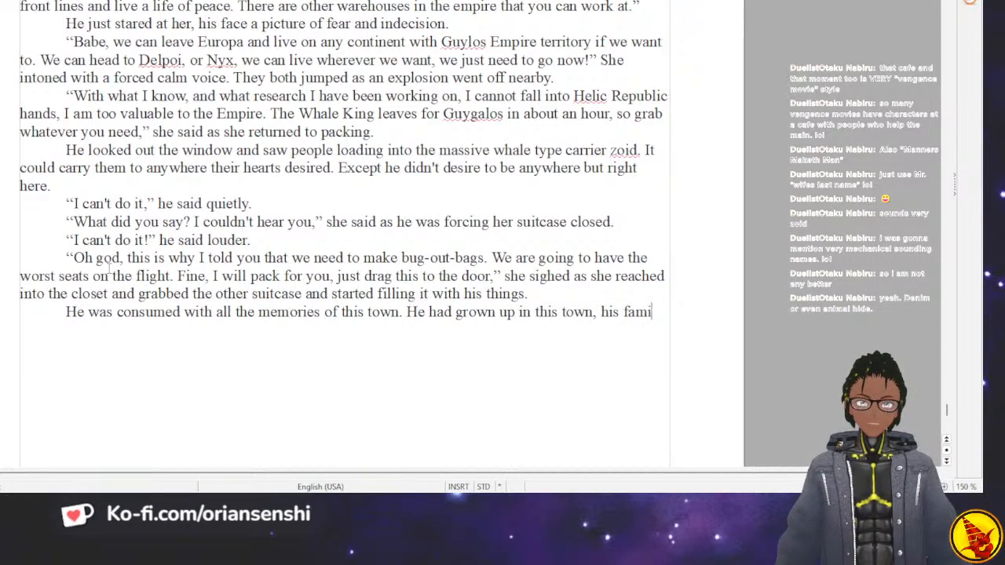
pyautogui.write('ly was here. ')
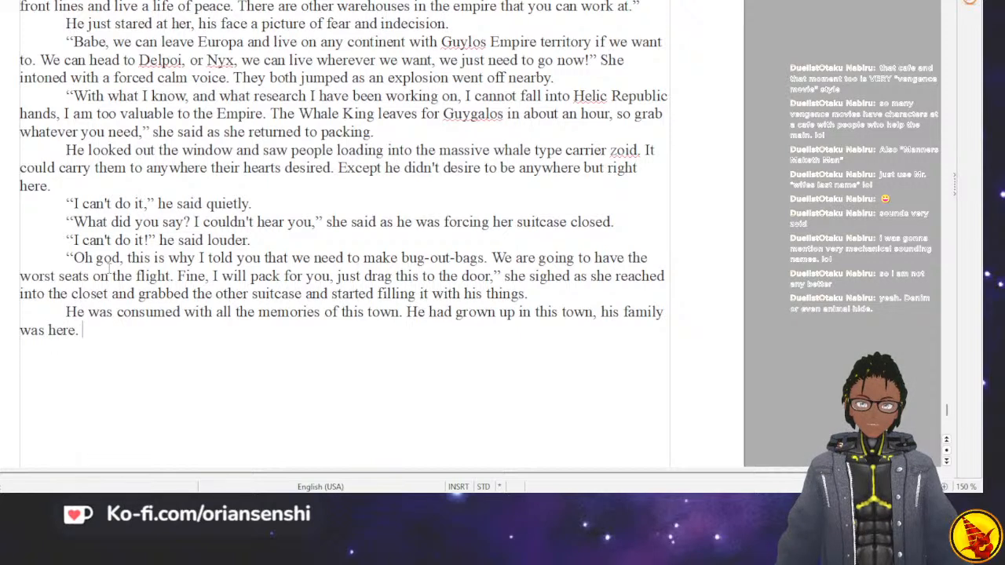
pyautogui.write('His family had')
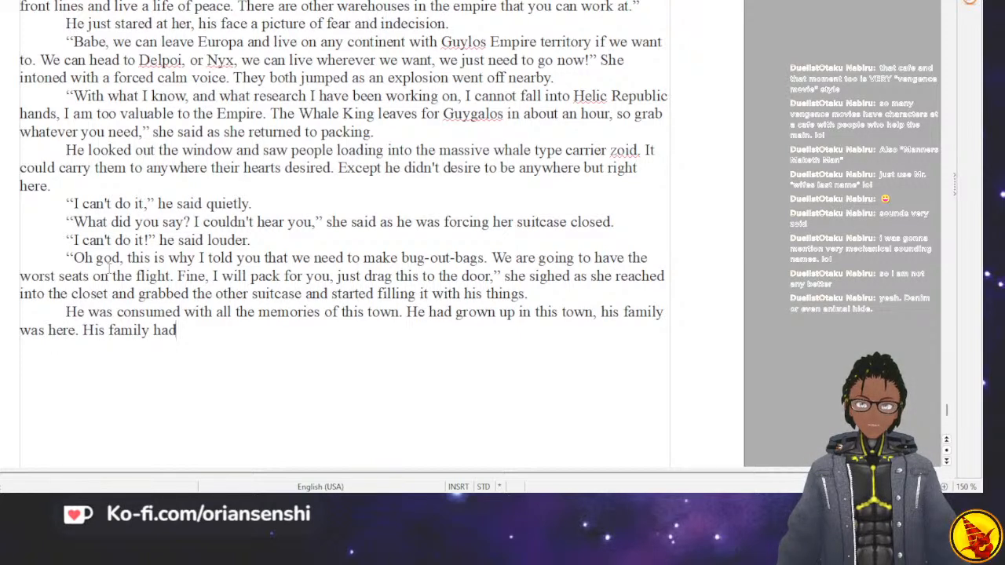
pyautogui.write(' been here for')
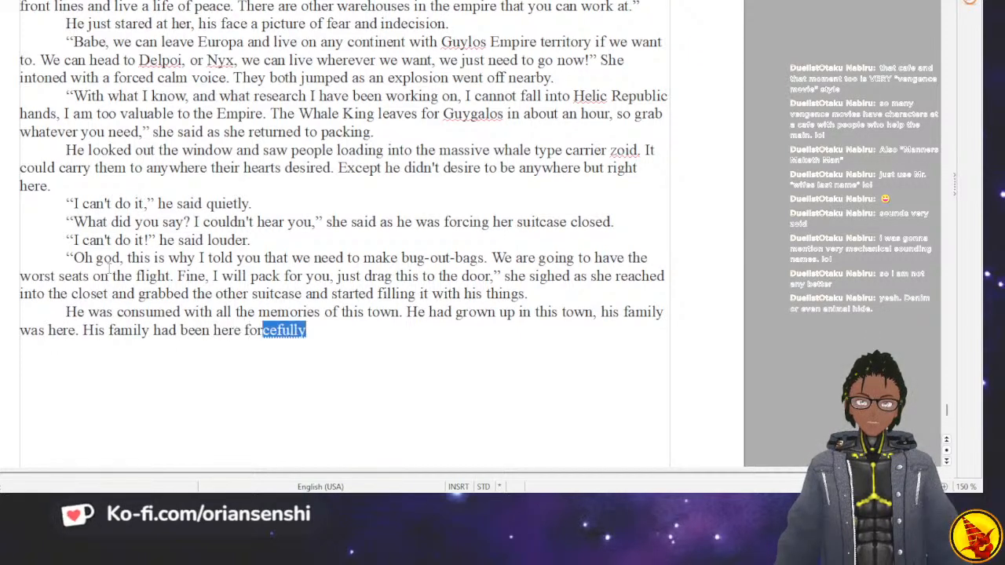
pyautogui.write(' generat')
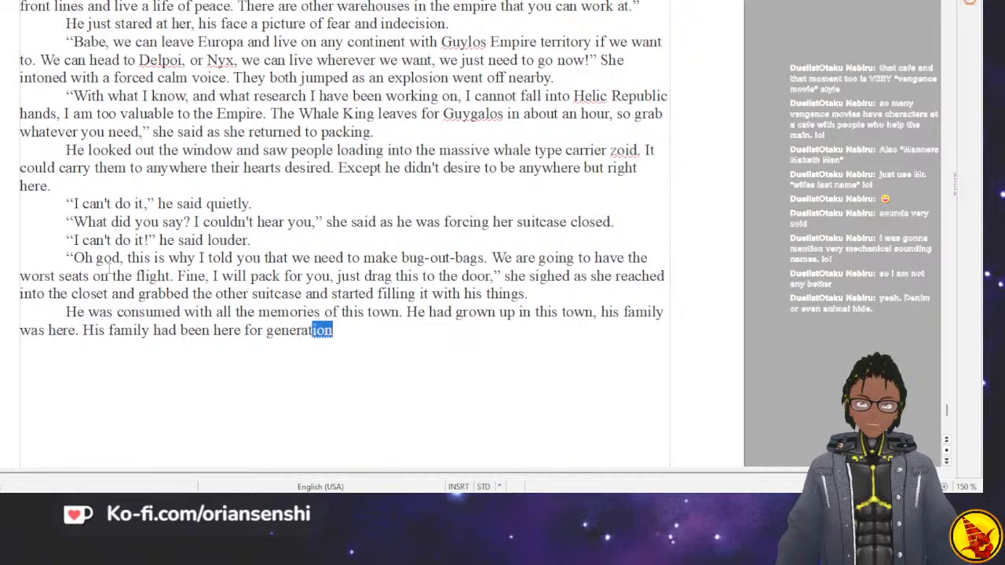
pyautogui.write('ions')
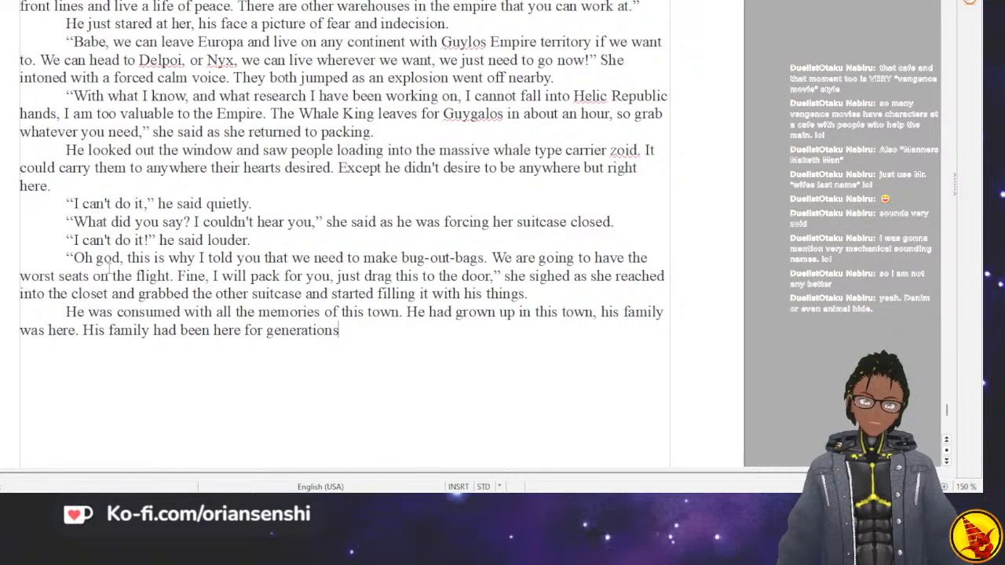
pyautogui.write(', ')
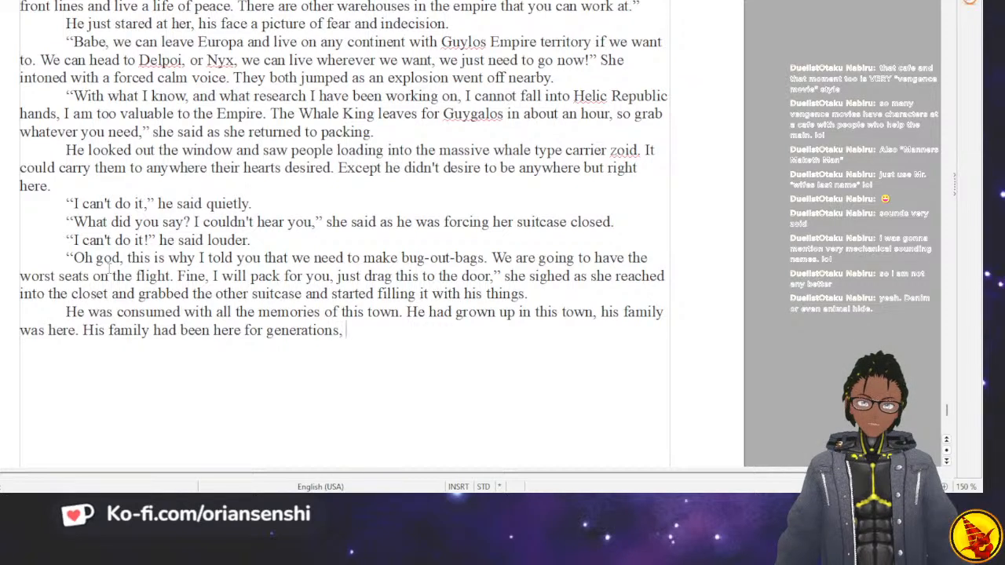
pyautogui.write('he')
# Extend the sentence about his family with "his best friends were here".
pyautogui.press('BackSpace')
pyautogui.write('is best frei')
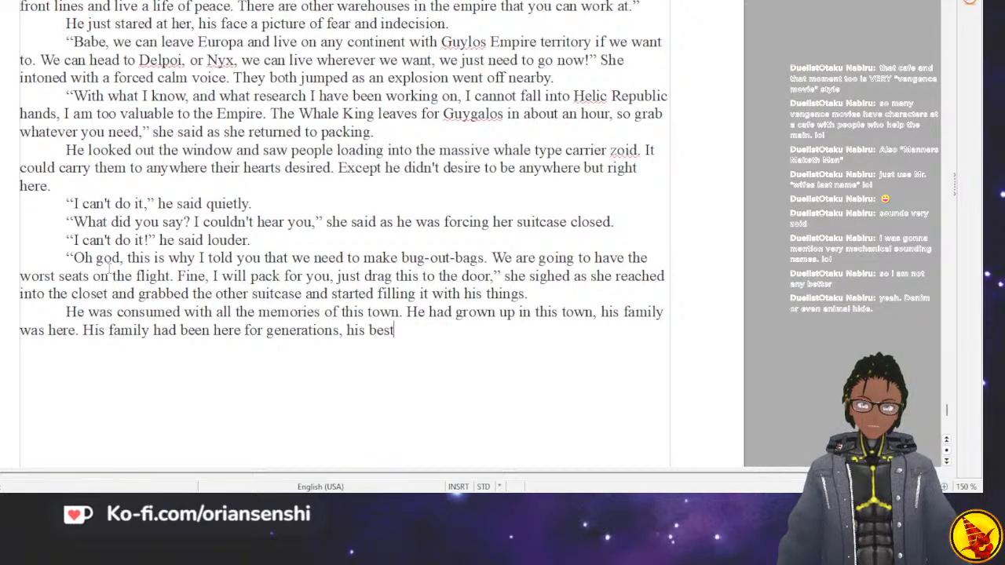
pyautogui.press('BackSpace')
pyautogui.press('BackSpace')
pyautogui.write('i')
pyautogui.press('Return')
pyautogui.write('were here')
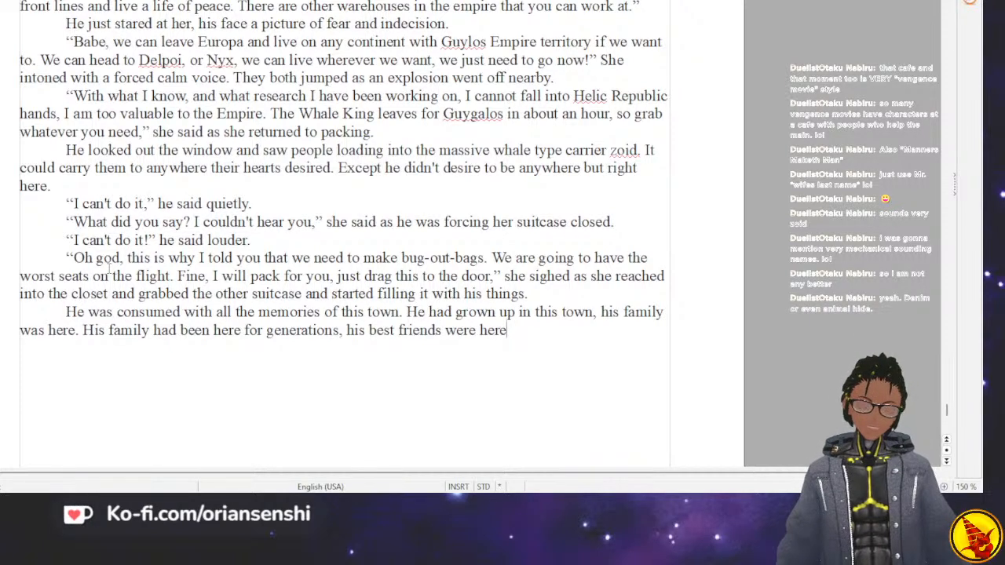
pyautogui.write(', his favorite')
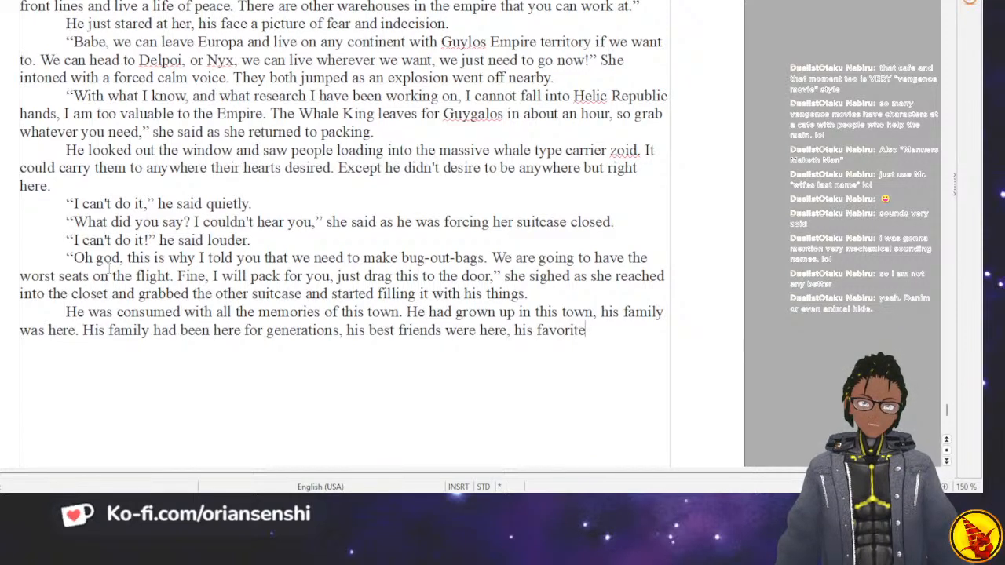
pyautogui.write(' bar was here.')
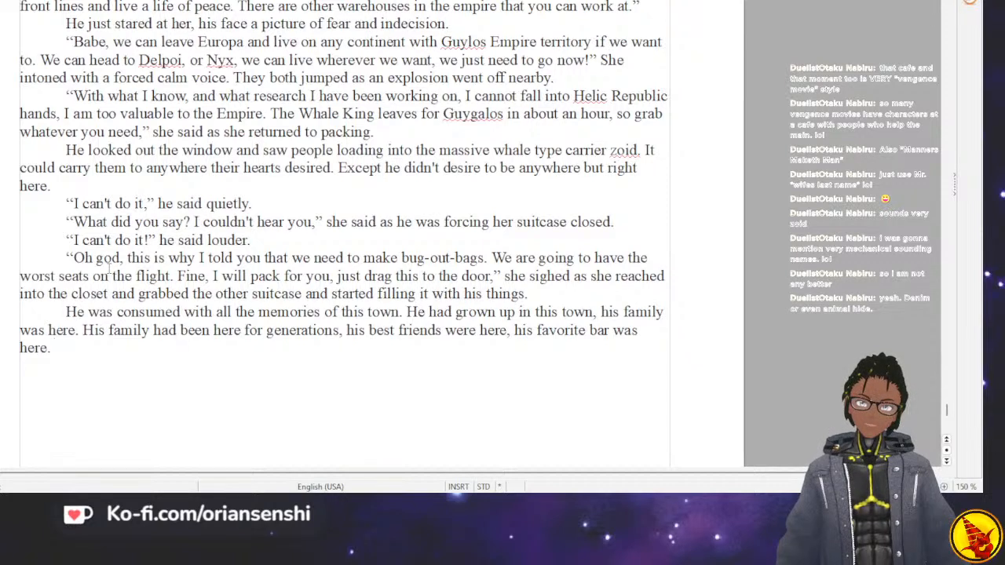
pyautogui.write('How ')
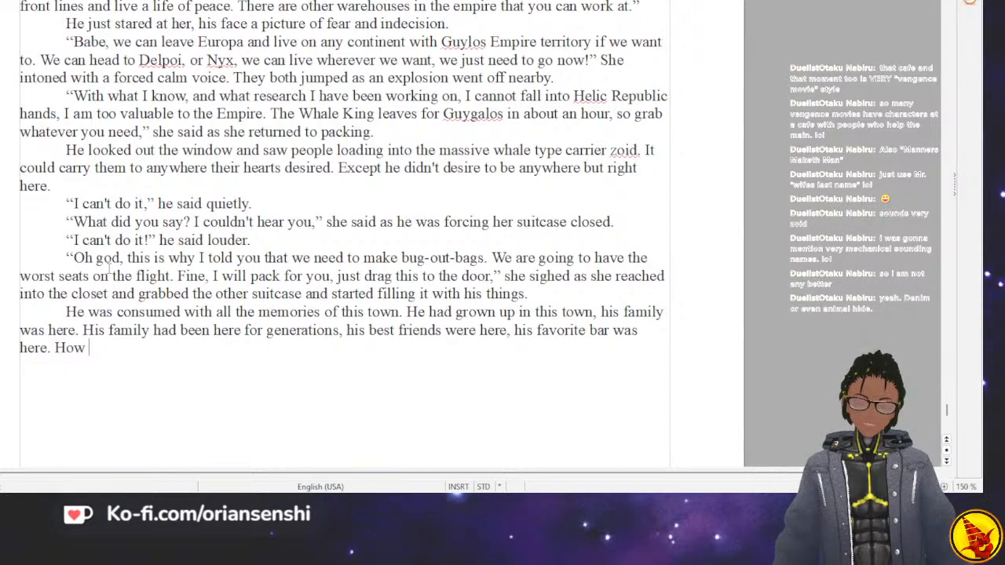
pyautogui.write('could he l')
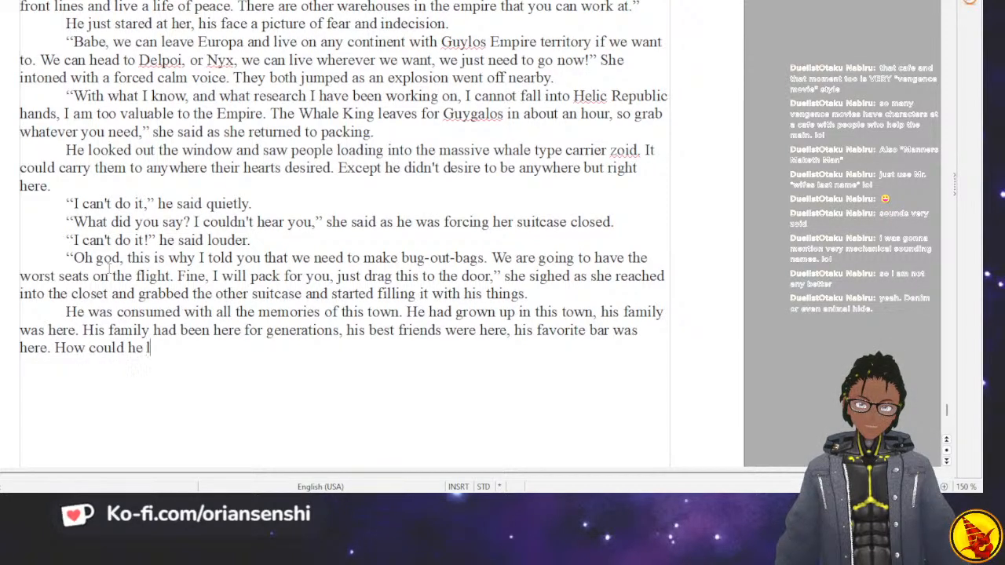
pyautogui.press('BackSpace')
pyautogui.press('BackSpace')
pyautogui.press('BackSpace')
pyautogui.press('BackSpace')
pyautogui.press('BackSpace')
pyautogui.press('BackSpace')
pyautogui.press('BackSpace')
pyautogui.press('BackSpace')
pyautogui.press('BackSpace')
pyautogui.press('BackSpace')
pyautogui.press('BackSpace')
pyautogui.press('BackSpace')
pyautogui.press('BackSpace')
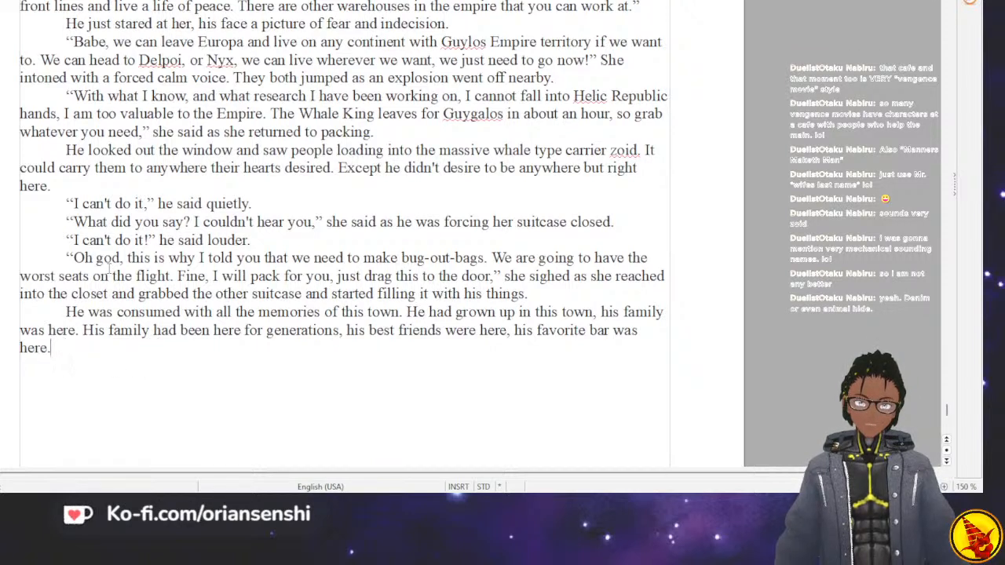
# Add a new paragraph with the italic thought “How could I leave it?” followed by "he thought." in regular text.
pyautogui.press('Return')
pyautogui.write('“How c')
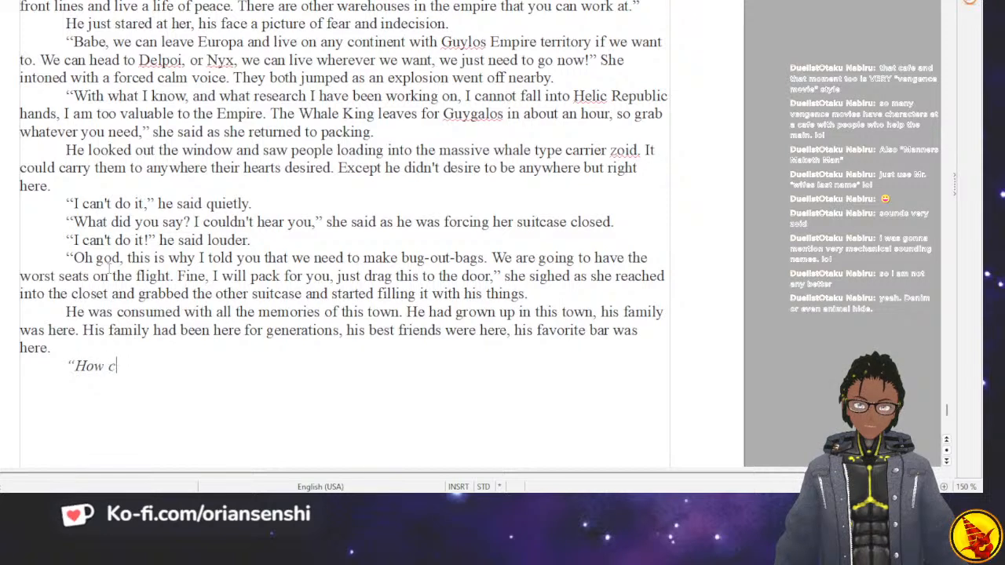
pyautogui.write('ould I leave it')
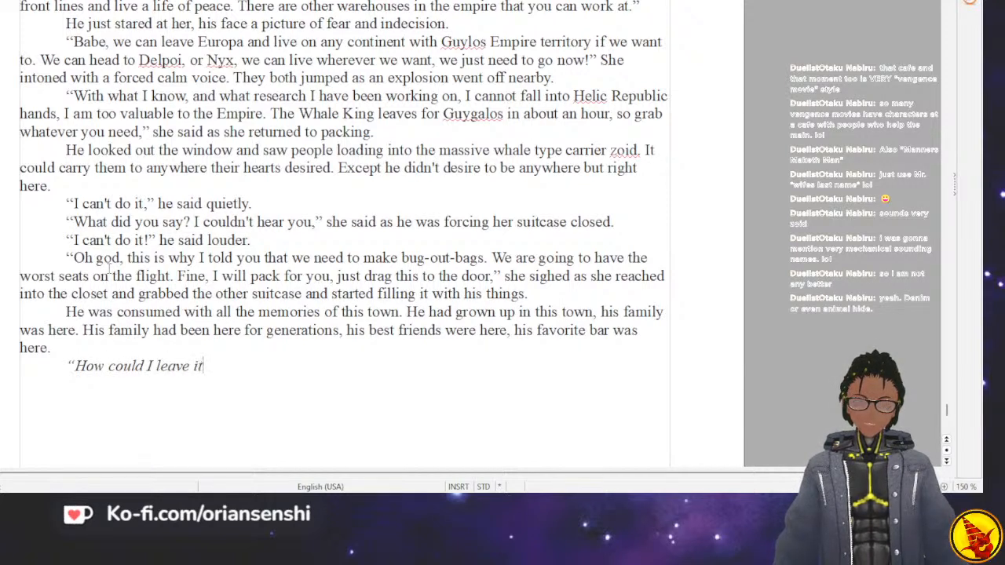
pyautogui.write('?”')
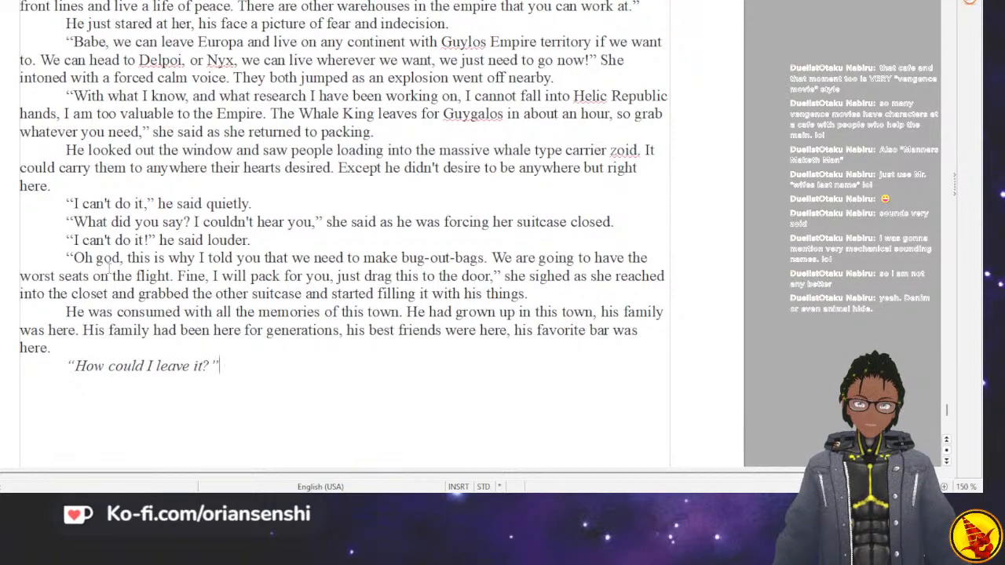
pyautogui.write(' he thoug')
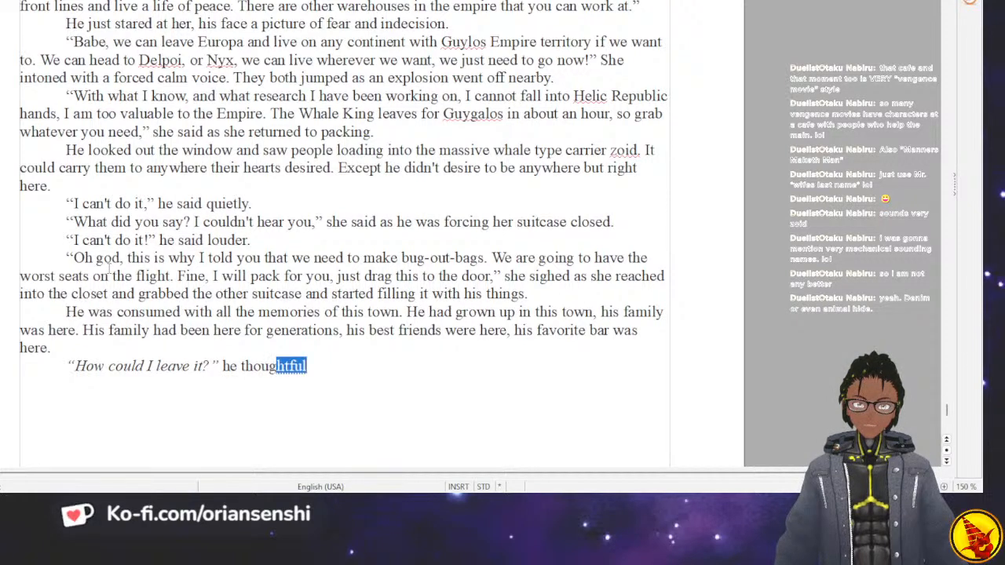
pyautogui.write('ht to')
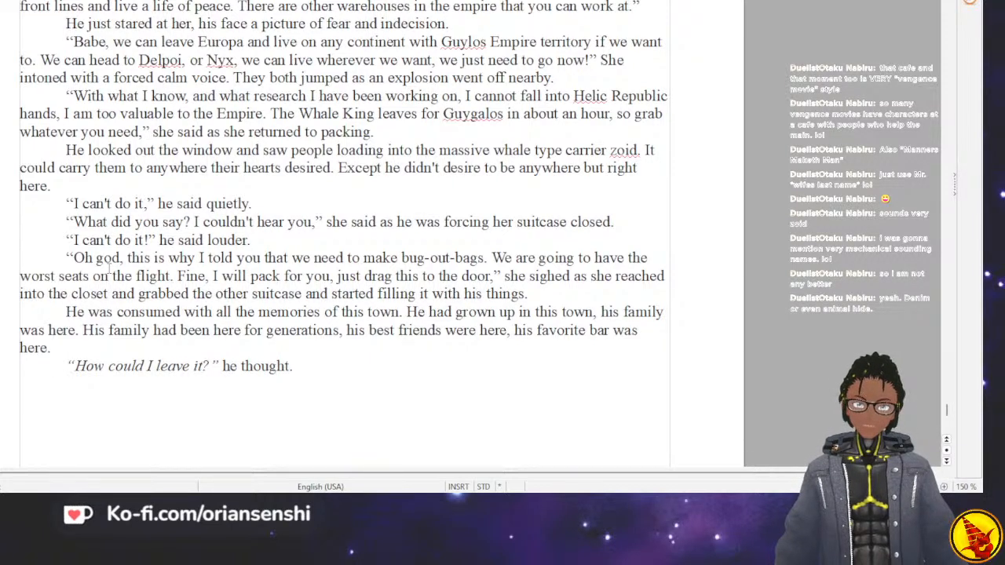
pyautogui.write('He had')
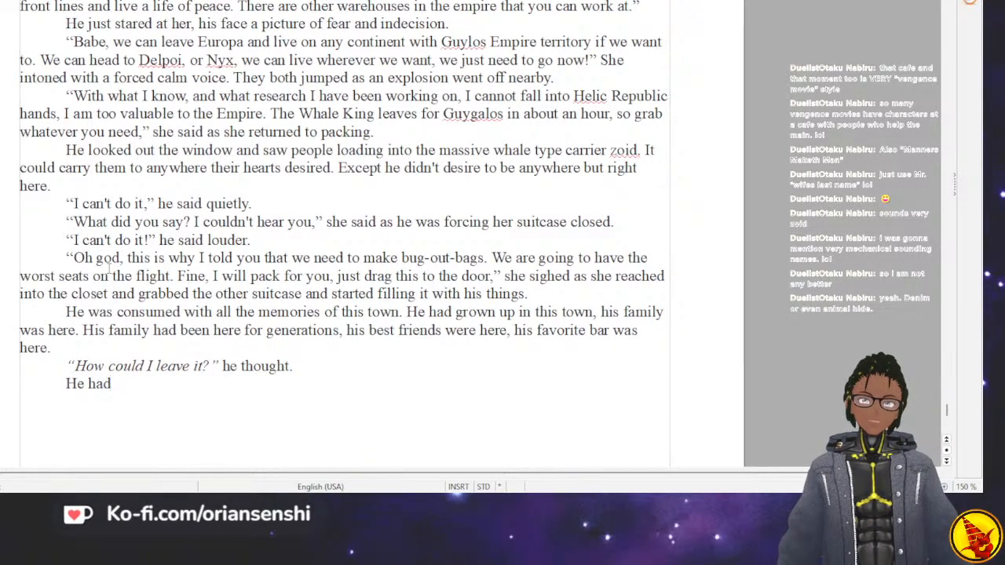
pyautogui.press('BackSpace')
pyautogui.press('BackSpace')
pyautogui.press('BackSpace')
pyautogui.write('was next in line for a manage')
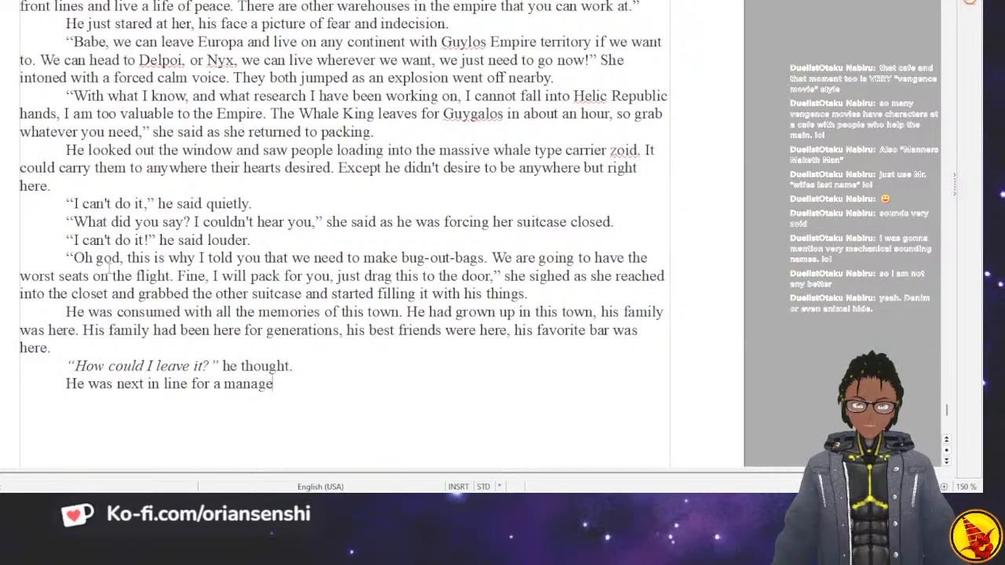
pyautogui.write('ment posito')
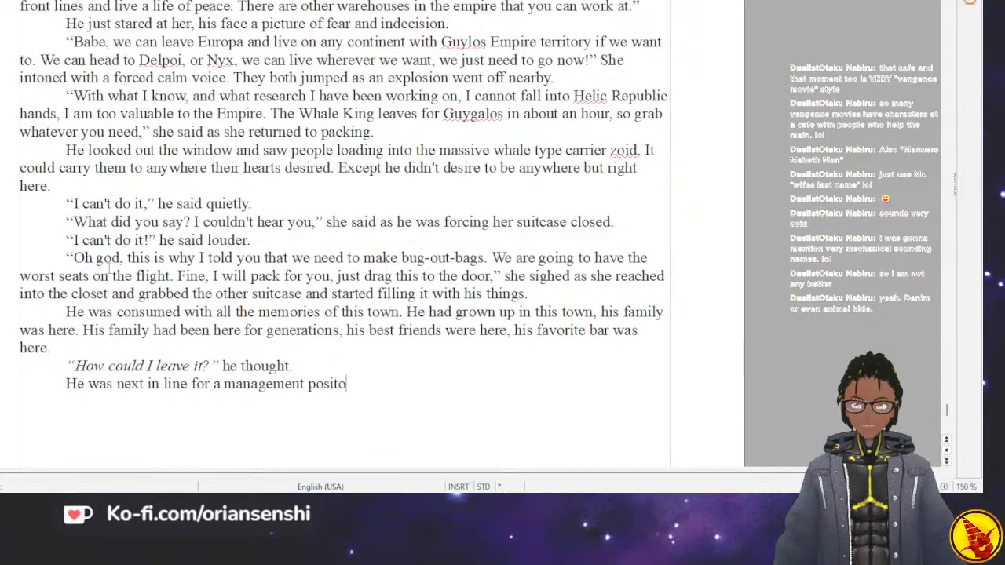
pyautogui.press('BackSpace')
pyautogui.press('BackSpace')
pyautogui.press('BackSpace')
pyautogui.press('BackSpace')
pyautogui.press('BackSpace')
pyautogui.press('BackSpace')
pyautogui.press('BackSpace')
pyautogui.press('BackSpace')
pyautogui.press('BackSpace')
pyautogui.press('BackSpace')
pyautogui.press('BackSpace')
pyautogui.press('BackSpace')
pyautogui.press('BackSpace')
pyautogui.press('BackSpace')
pyautogui.press('BackSpace')
pyautogui.press('BackSpace')
pyautogui.press('BackSpace')
pyautogui.press('BackSpace')
pyautogui.press('BackSpace')
pyautogui.press('BackSpace')
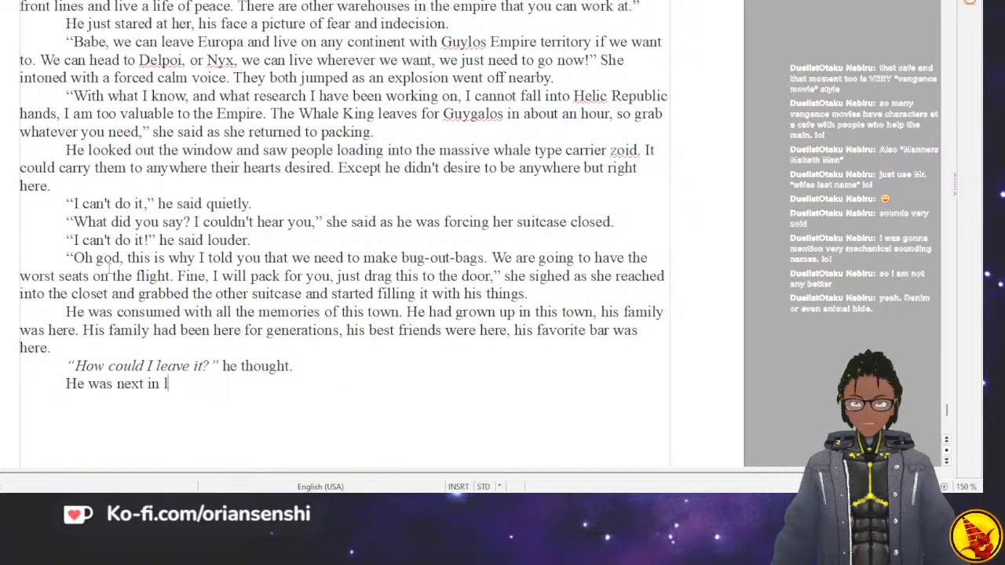
pyautogui.press('BackSpace')
pyautogui.press('BackSpace')
# Start the next paragraph with "His boss just told him that he was next in line for a management promotion".
pyautogui.write('His ')
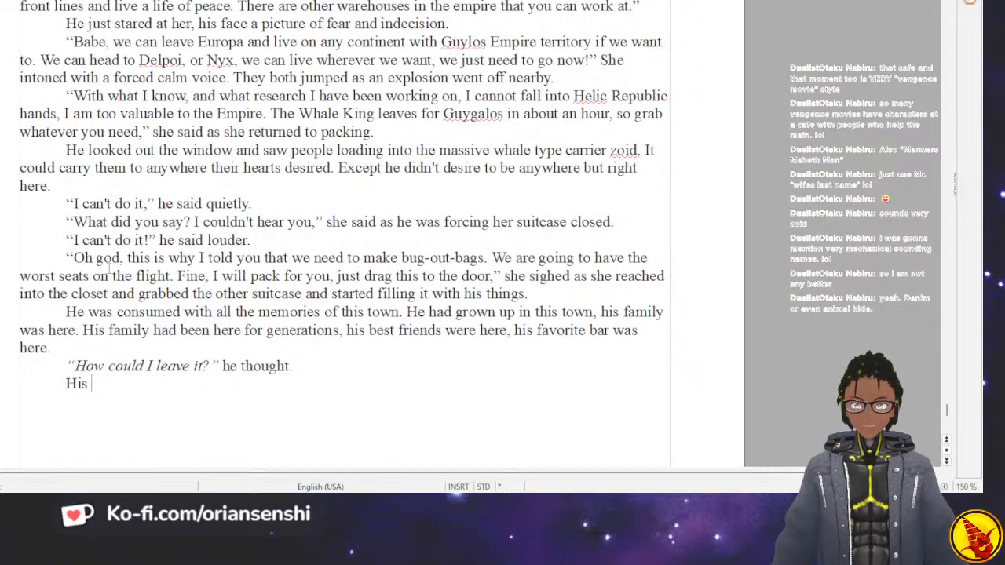
pyautogui.write('boss just tol')
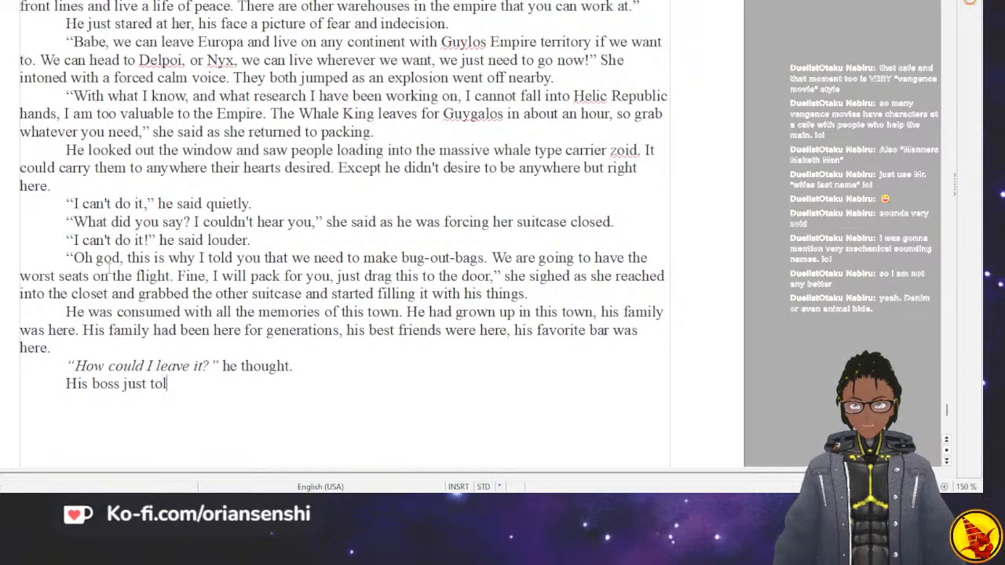
pyautogui.write('d him thth')
pyautogui.press('BackSpace')
pyautogui.press('BackSpace')
pyautogui.press('BackSpace')
pyautogui.press('BackSpace')
pyautogui.write('a')
pyautogui.press('BackSpace')
pyautogui.write('hat he was ')
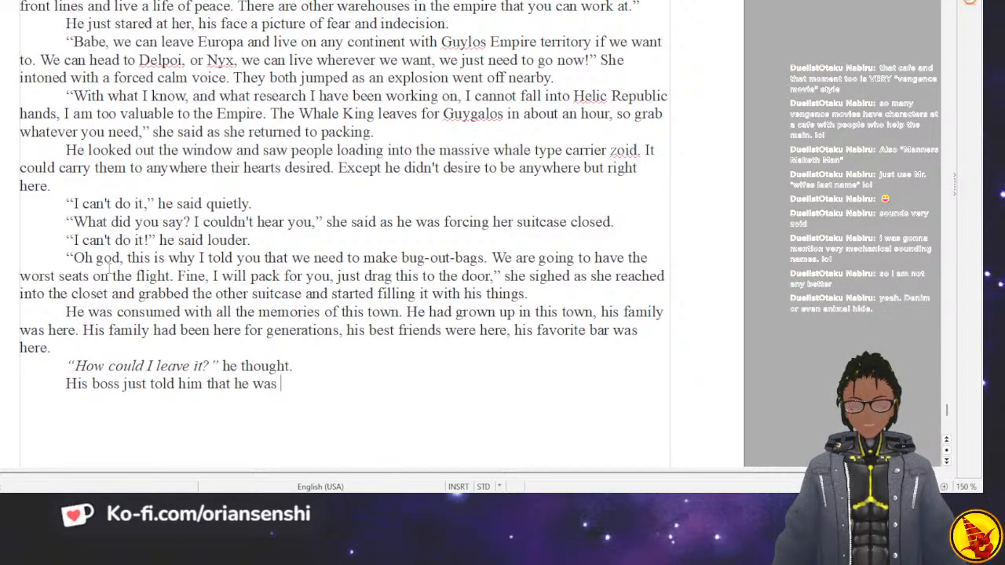
pyautogui.write('next in line for ')
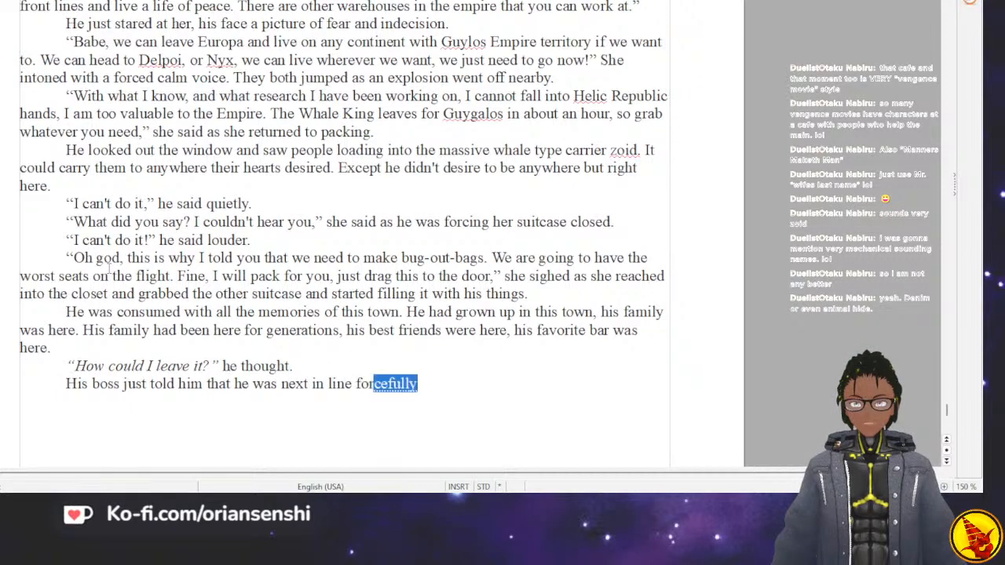
pyautogui.write('a mana')
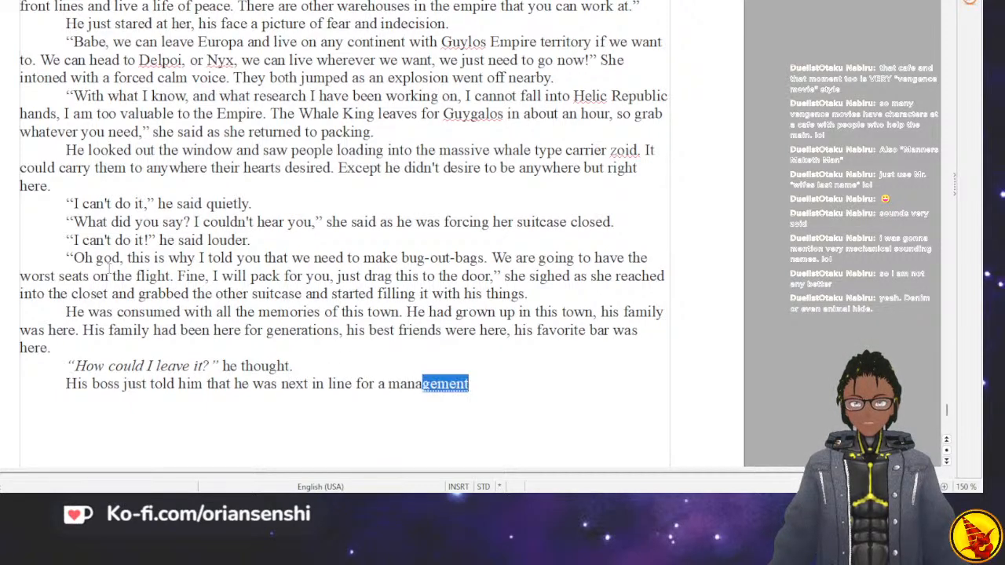
pyautogui.write('gement promotion')
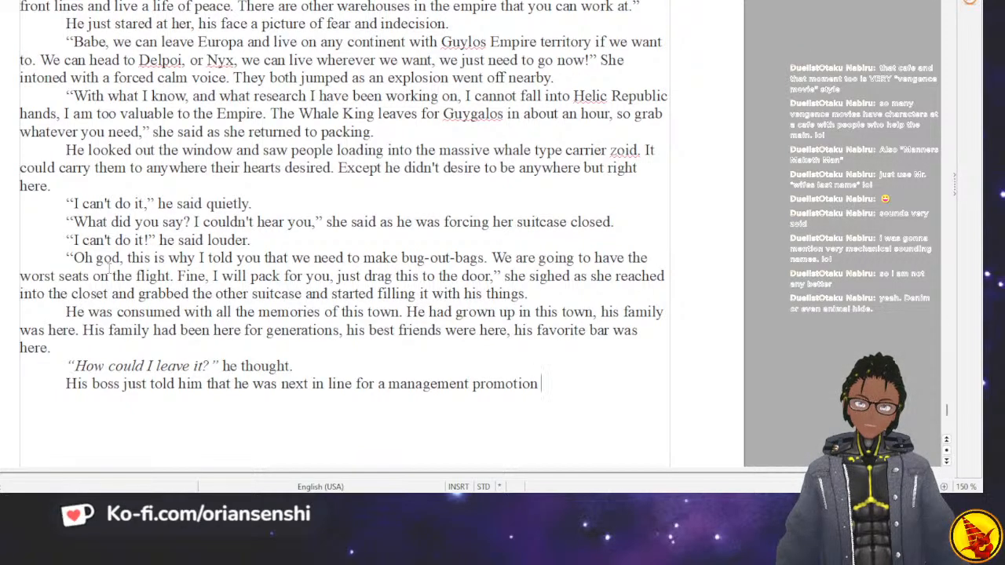
# End the promotion sentence with "2 days ago." and begin another sentence with "H".
pyautogui.write('two')
pyautogui.press('BackSpace')
pyautogui.press('BackSpace')
pyautogui.write('2')
pyautogui.press('BackSpace')
pyautogui.press('BackSpace')
pyautogui.write('2 days ago.')
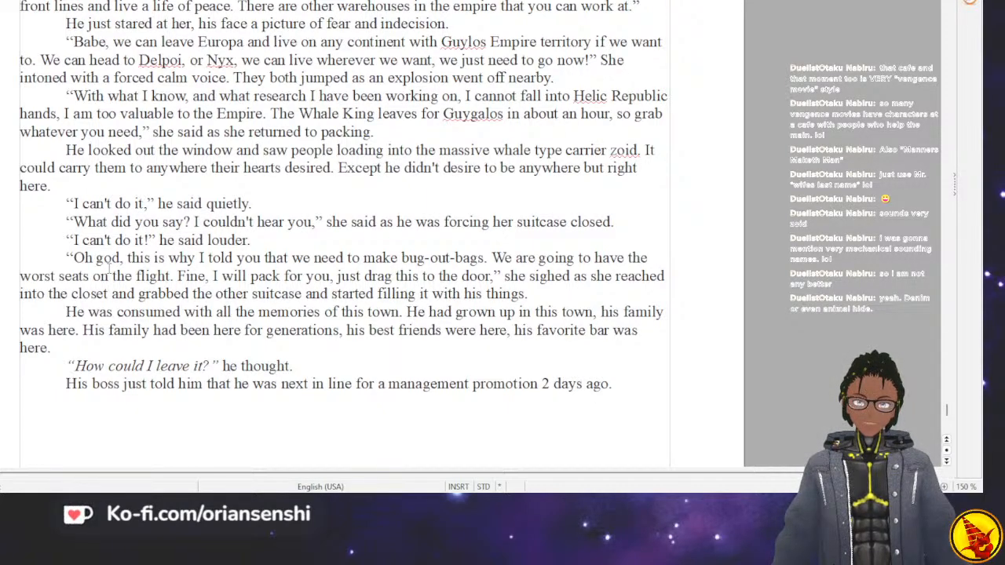
pyautogui.write('H')
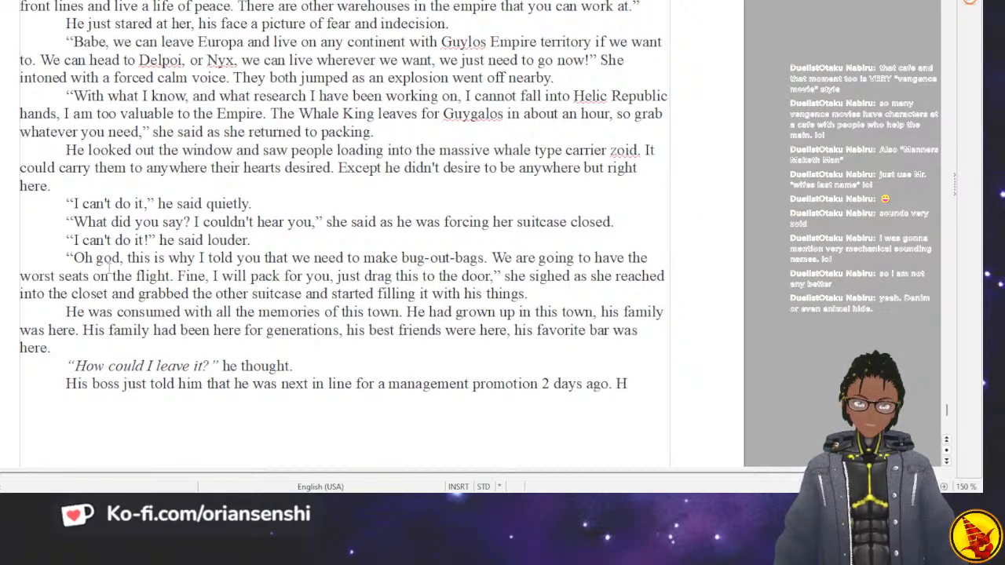
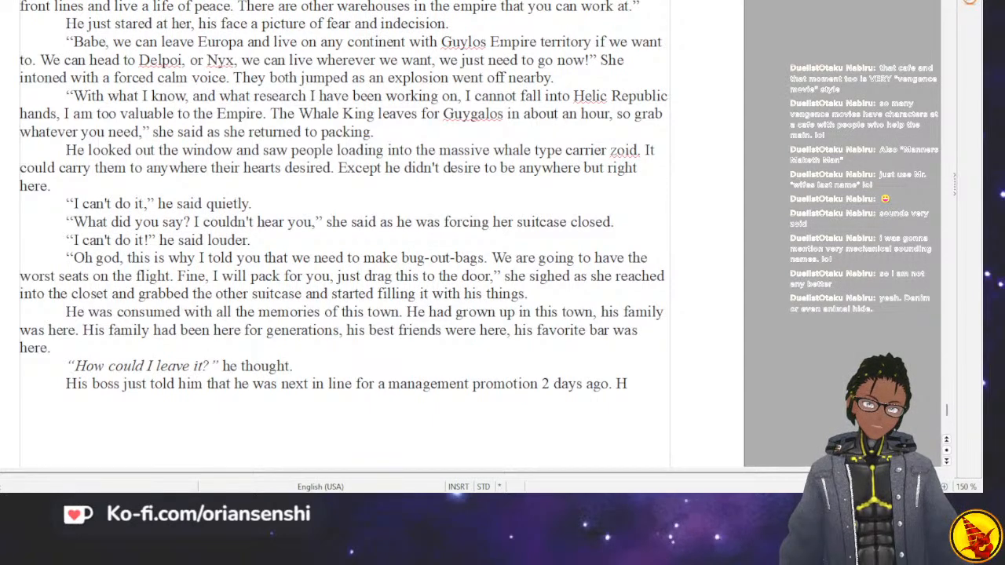
pyautogui.write('is gr')
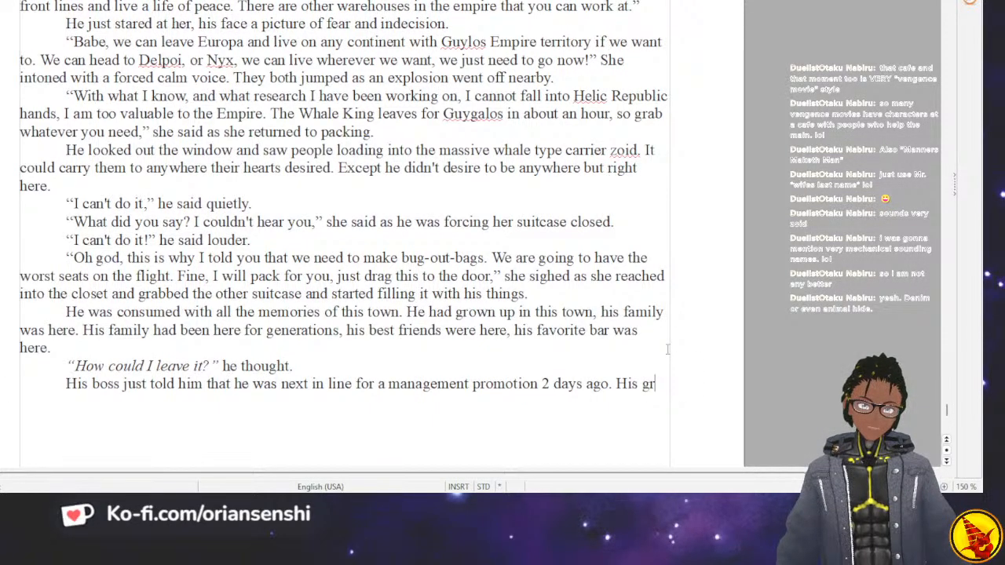
pyautogui.press('BackSpace')
pyautogui.press('BackSpace')
pyautogui.press('BackSpace')
pyautogui.press('BackSpace')
pyautogui.press('BackSpace')
pyautogui.press('BackSpace')
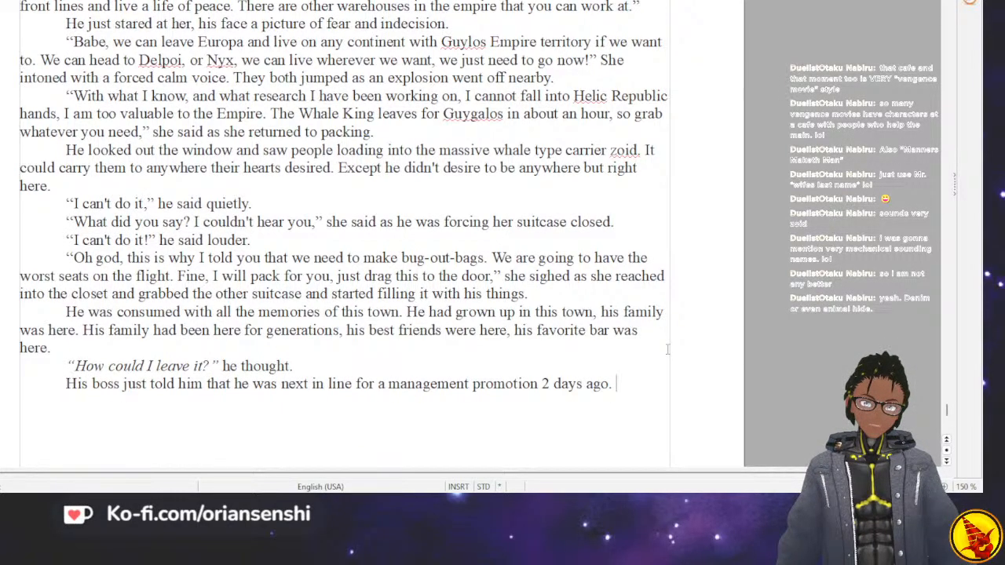
pyautogui.write('His')
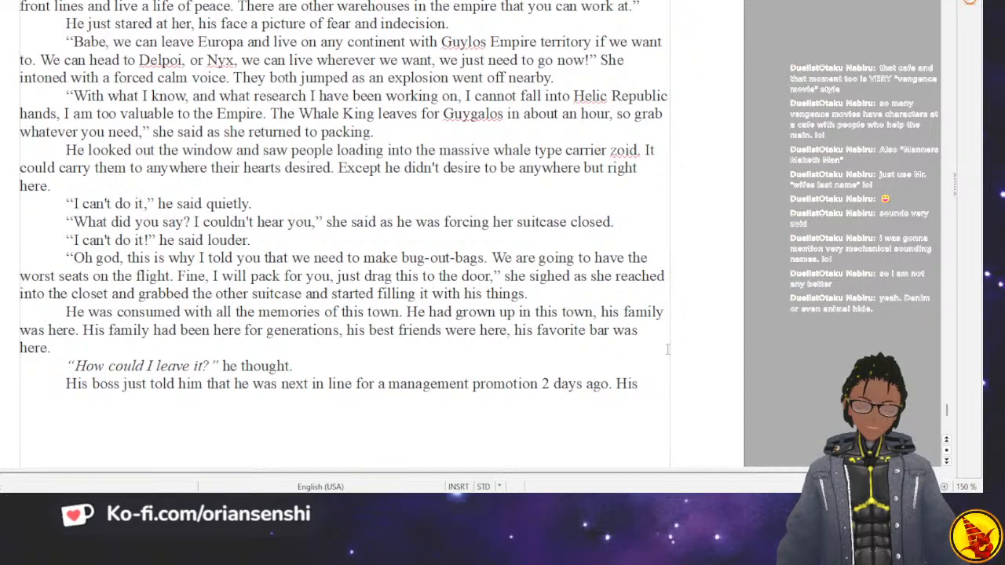
pyautogui.write('g')
pyautogui.write('r')
pyautogui.press('BackSpace')
pyautogui.press('BackSpace')
pyautogui.press('BackSpace')
pyautogui.press('BackSpace')
pyautogui.press('BackSpace')
pyautogui.press('BackSpace')
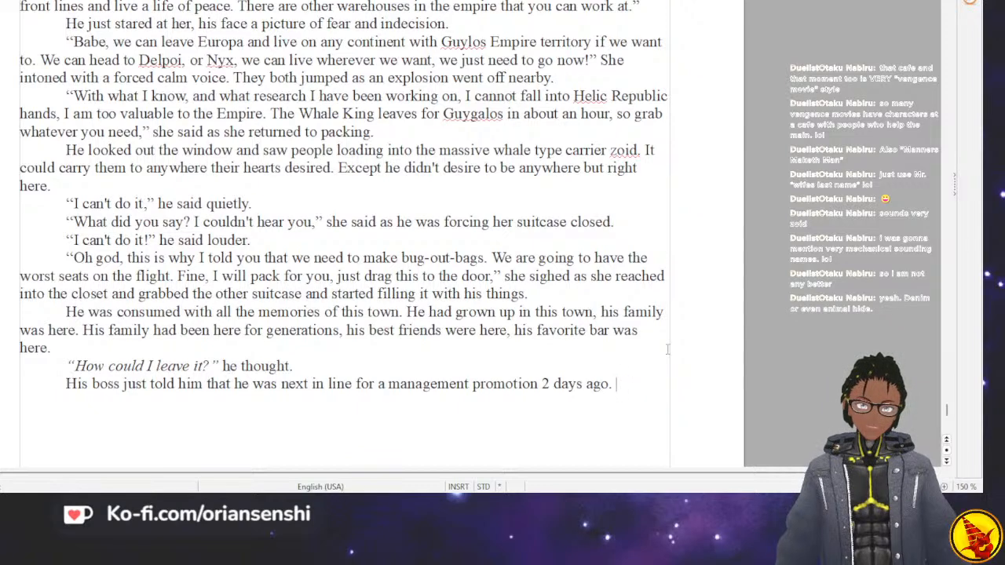
pyautogui.press('BackSpace')
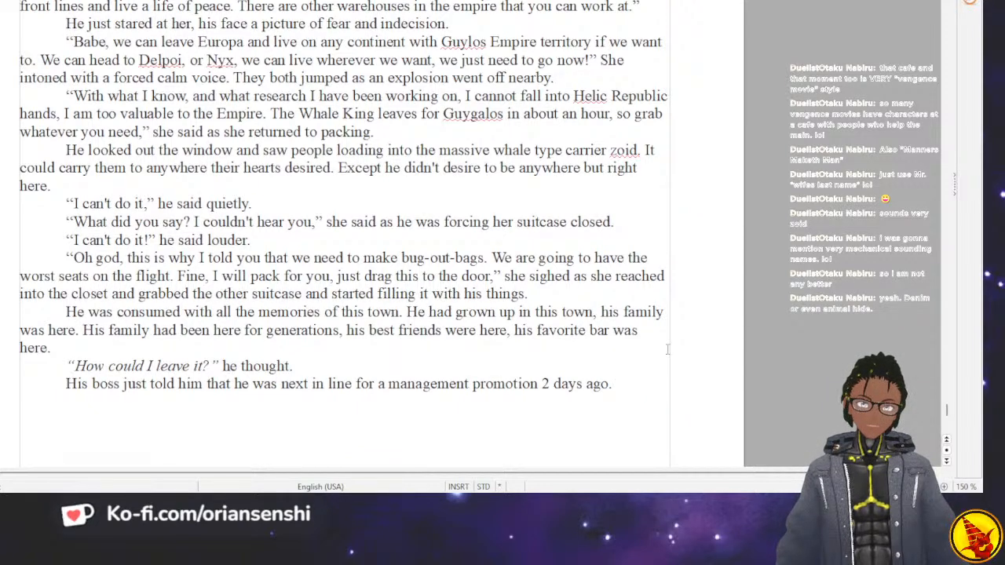
pyautogui.press('Up')
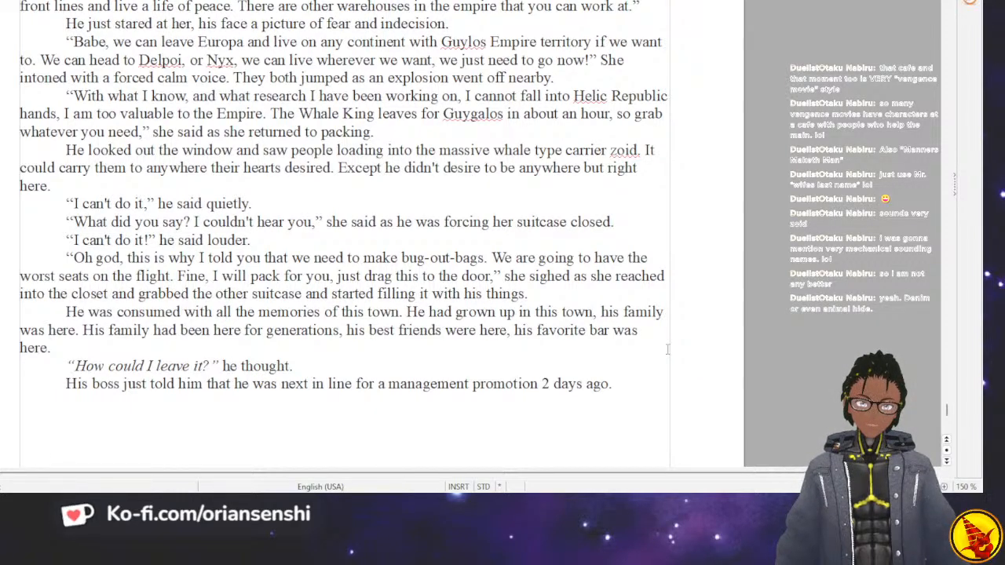
pyautogui.press('Down')
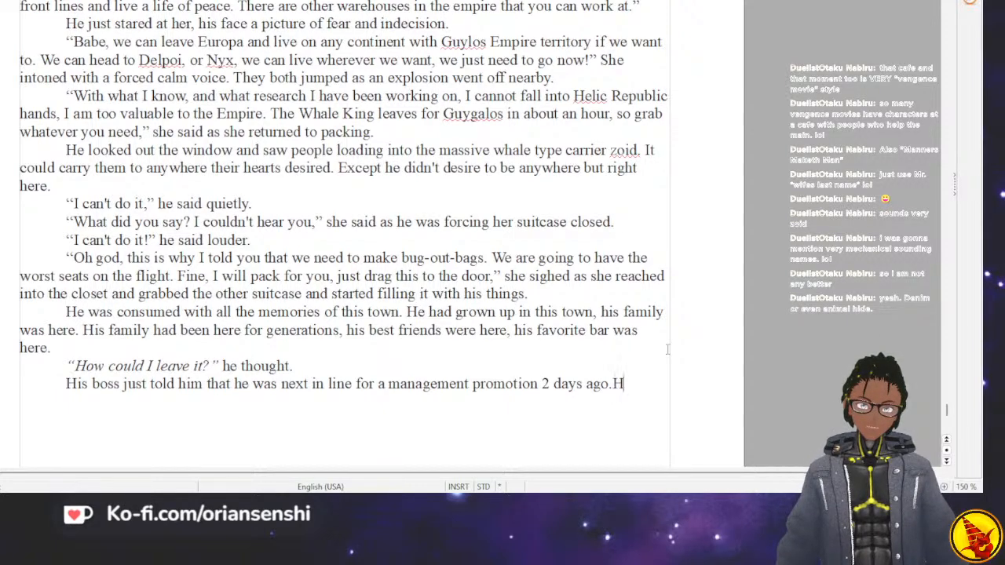
# After the promotion sentence, write "His grandmother lived across the street".
pyautogui.write('His grandmother lived across the street,')
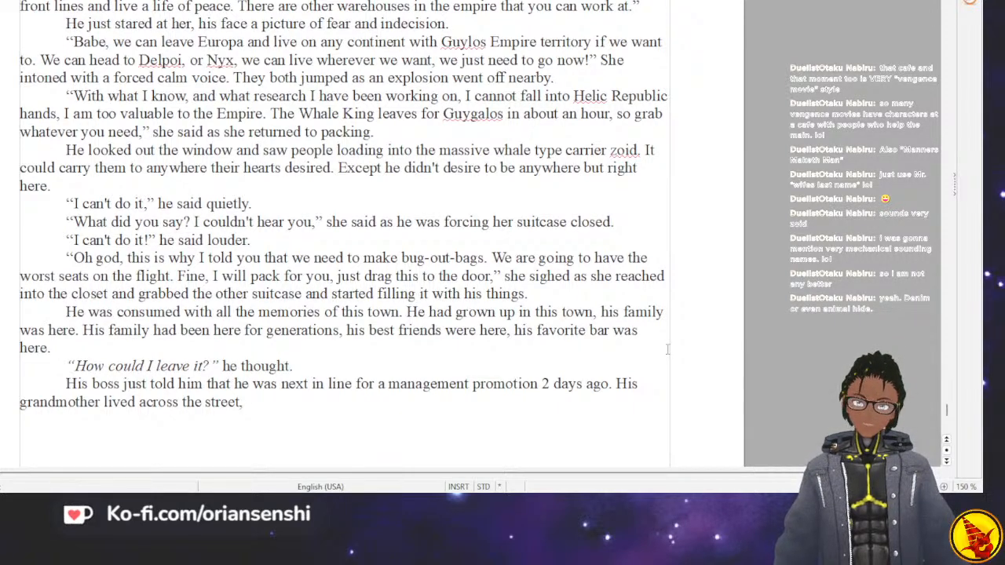
pyautogui.press('BackSpace')
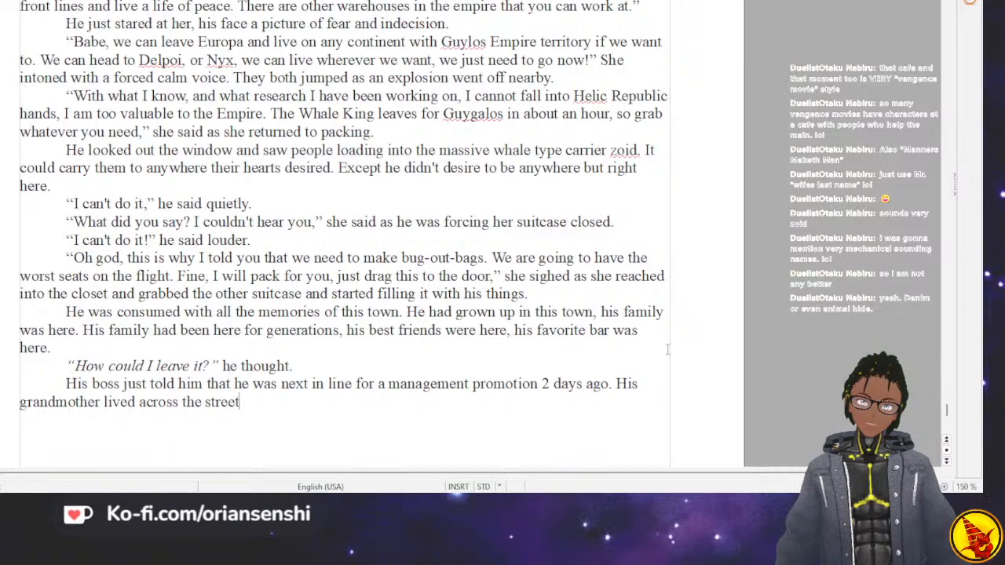
# Continue the grandmother sentence with ", his uncle and cousins".
pyautogui.write(', his')
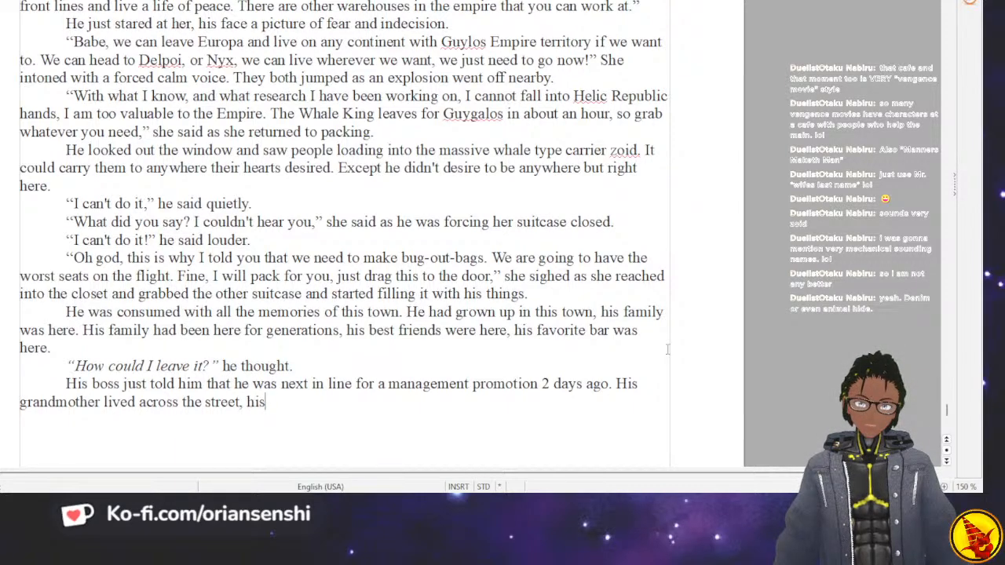
pyautogui.write(' uncle ')
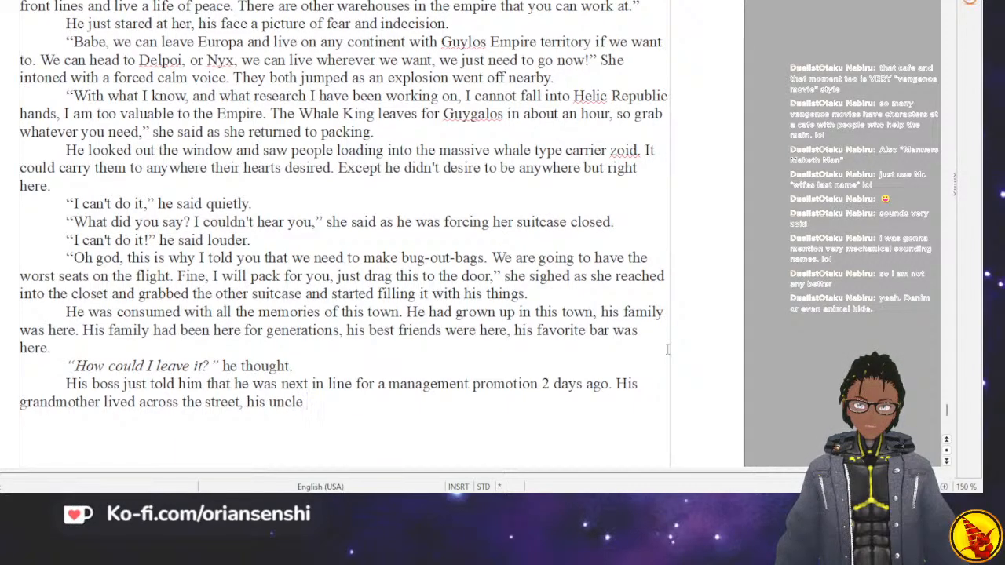
pyautogui.write('and')
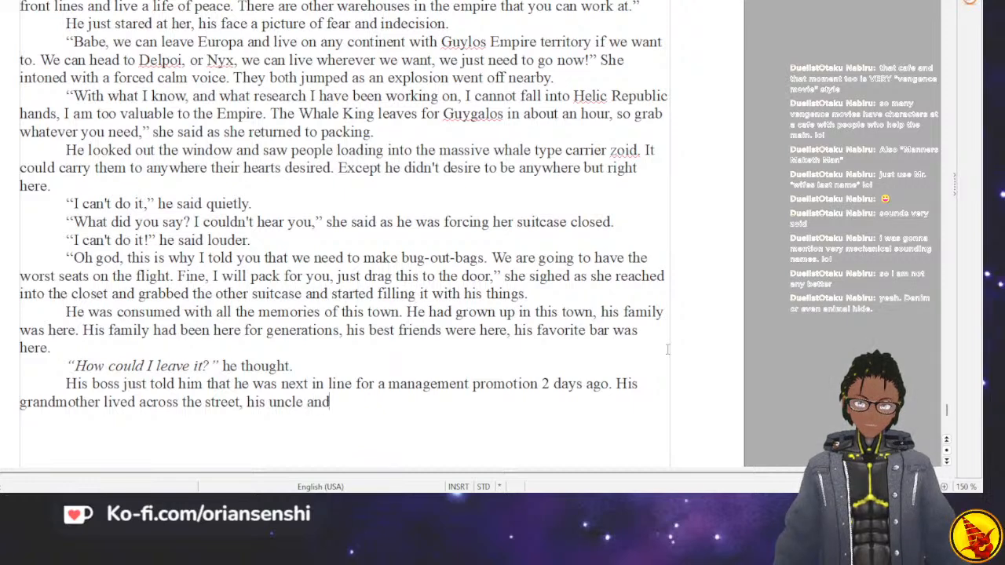
pyautogui.write(' cousins do')
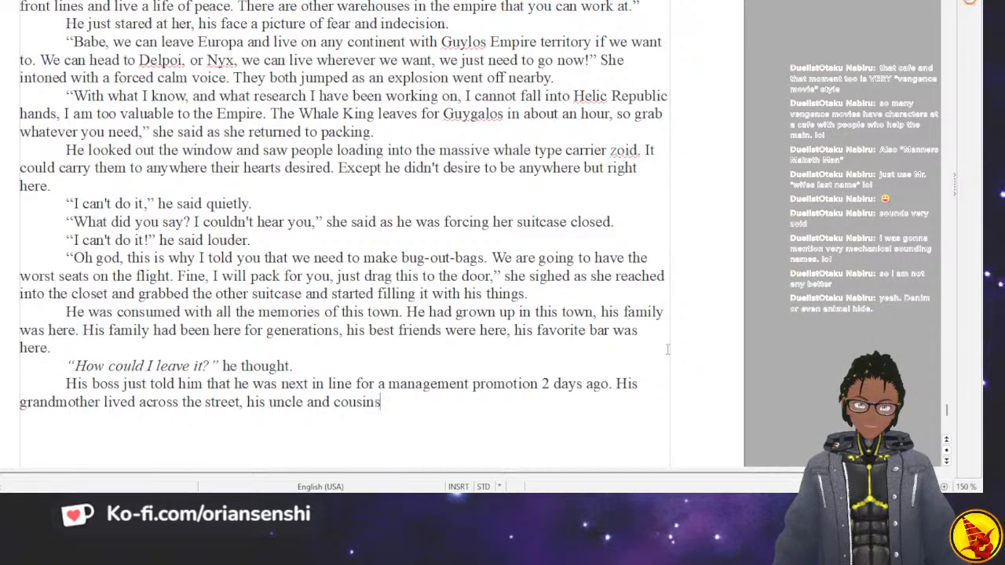
pyautogui.press('BackSpace')
pyautogui.press('BackSpace')
pyautogui.write('w')
pyautogui.press('BackSpace')
# Finish the sentence about his relatives with "just a few blocks down.".
pyautogui.write('just down')
pyautogui.press('BackSpace')
pyautogui.press('BackSpace')
pyautogui.press('BackSpace')
pyautogui.press('BackSpace')
pyautogui.press('BackSpace')
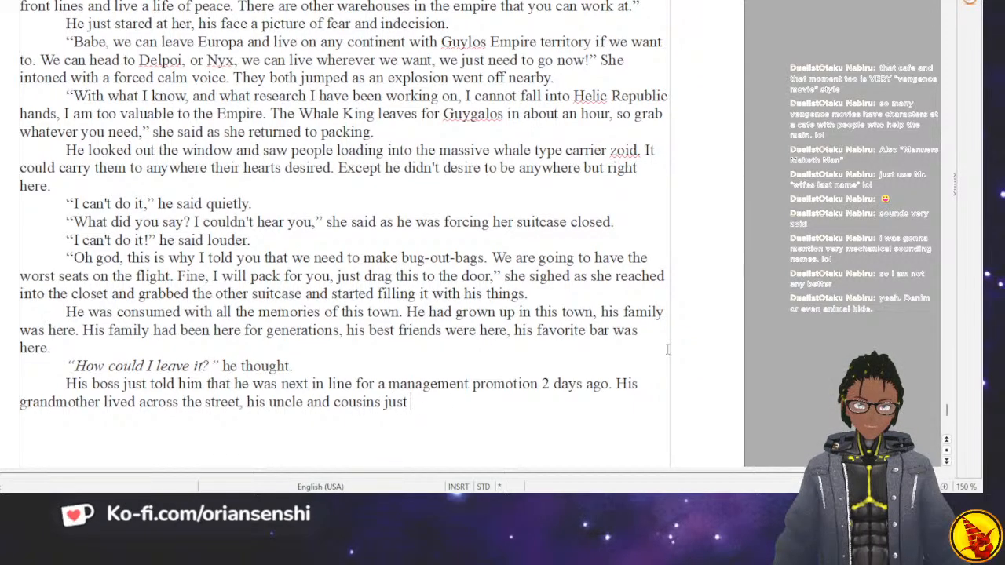
pyautogui.write('a few')
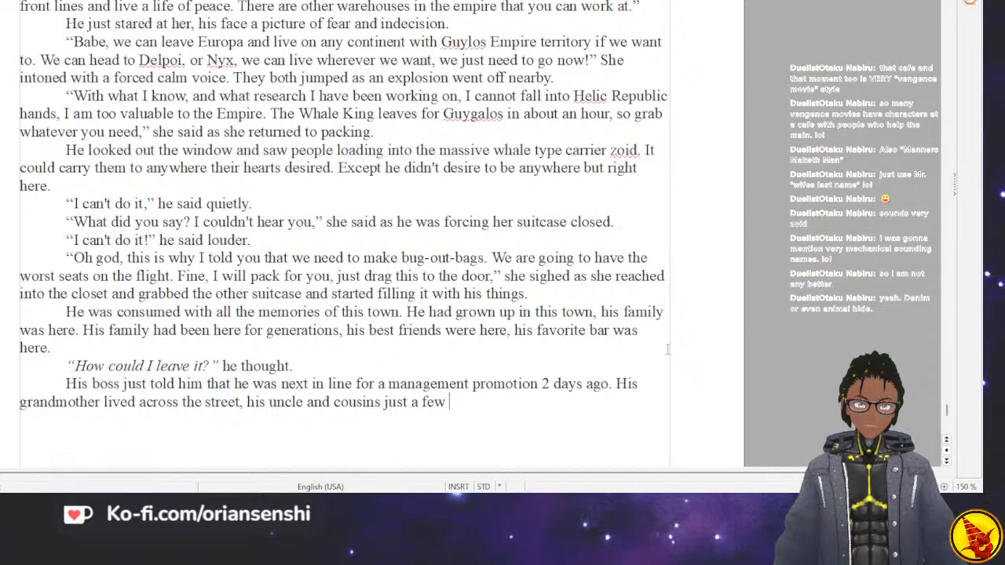
pyautogui.write(' blocks')
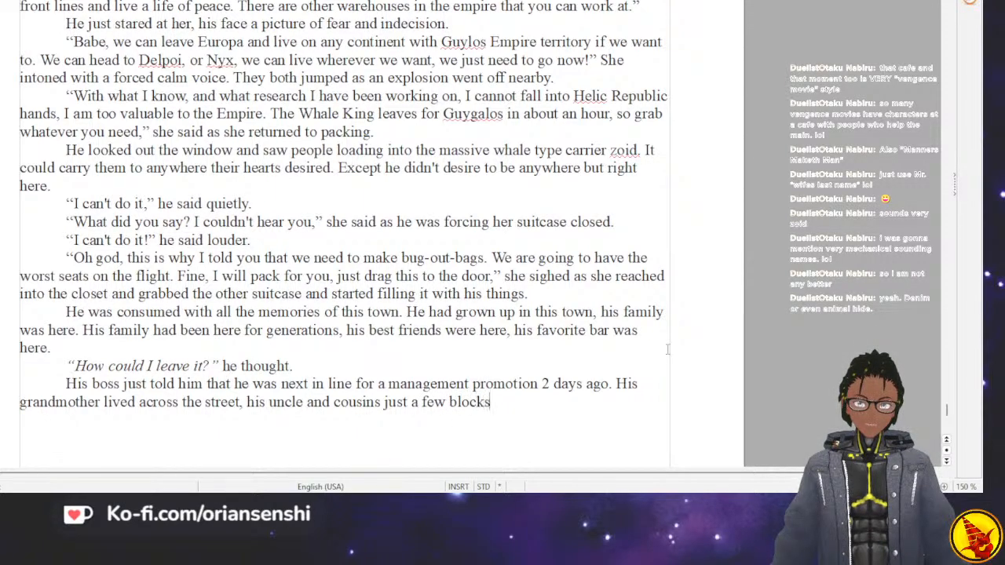
pyautogui.press('BackSpace')
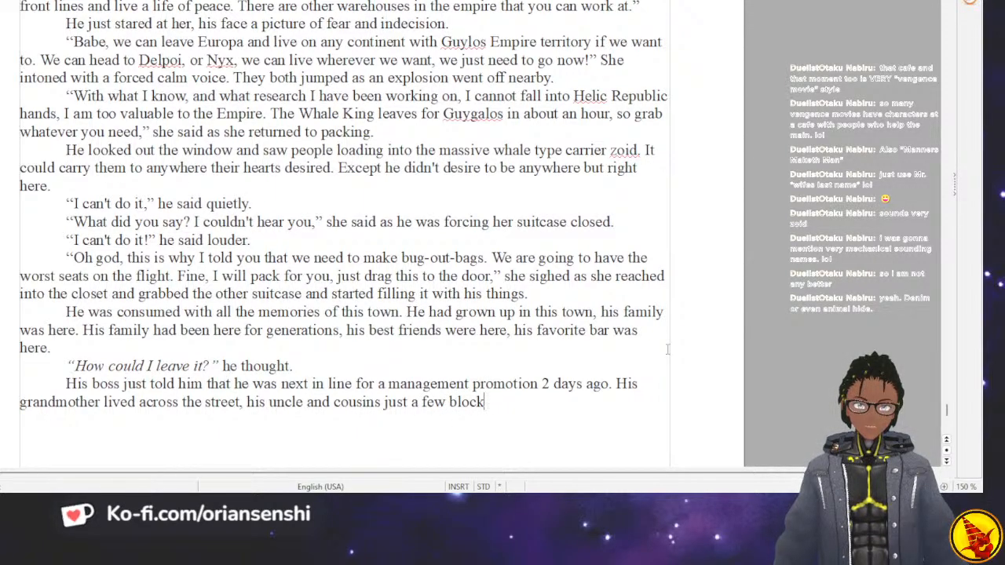
pyautogui.write('s down.')
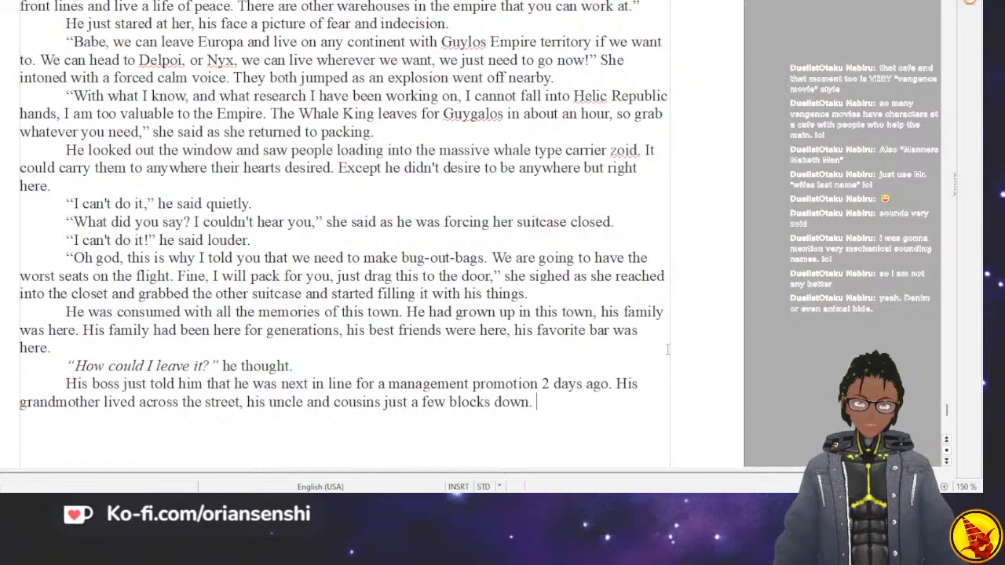
pyautogui.write(' He was')
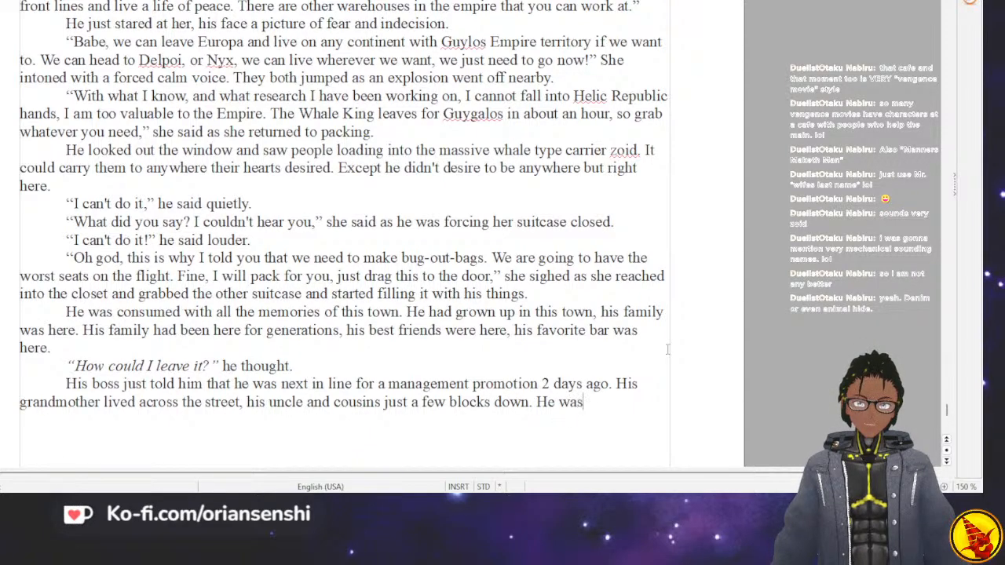
pyautogui.write(' consumed ')
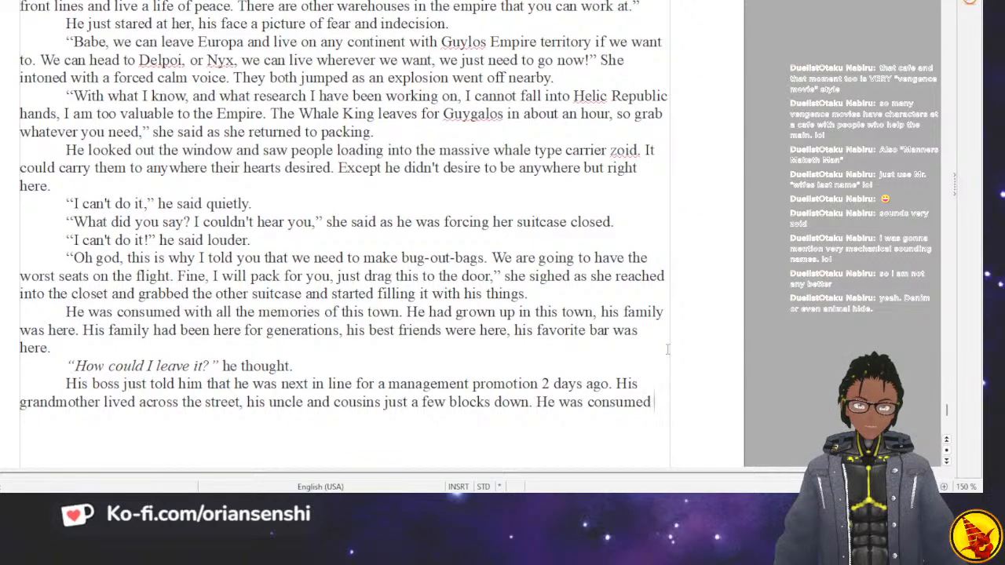
pyautogui.write('with the memories')
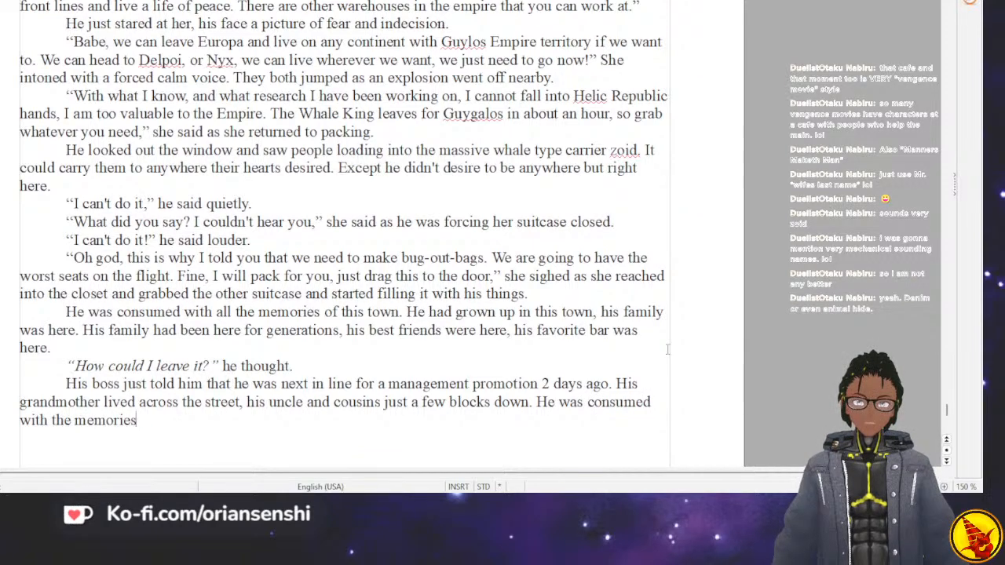
pyautogui.write(' of everyone h')
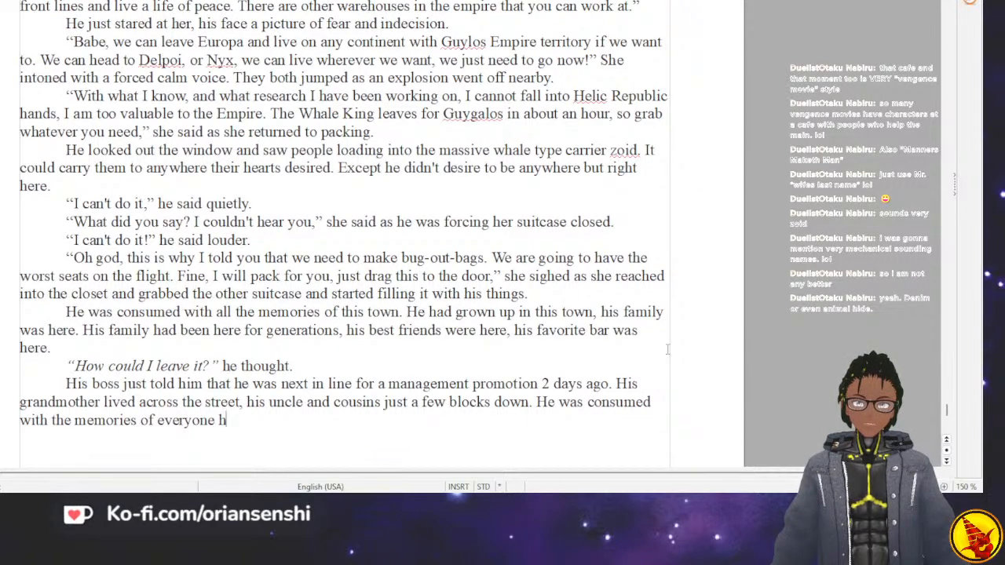
pyautogui.write('e would be leavin')
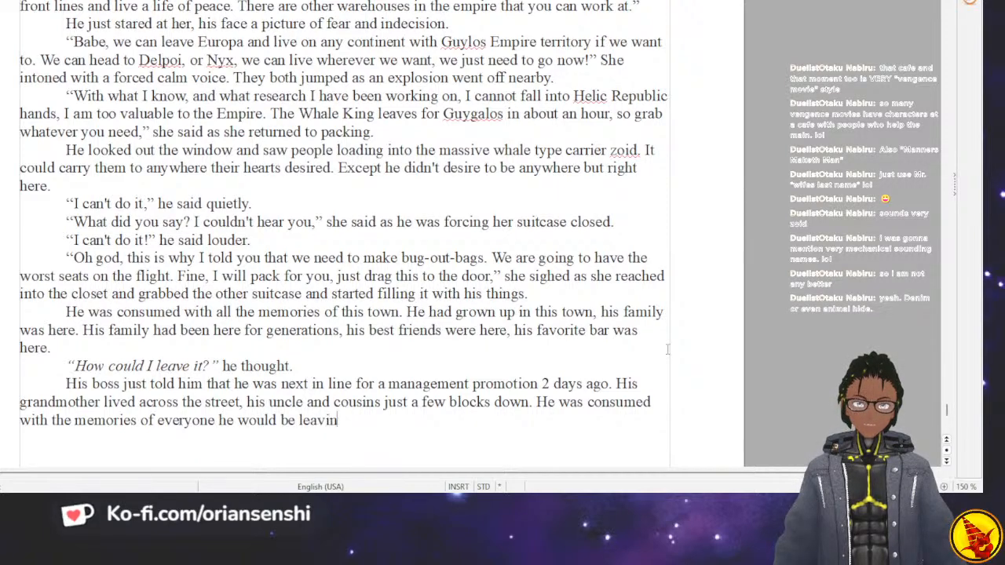
pyautogui.write('g behind. H')
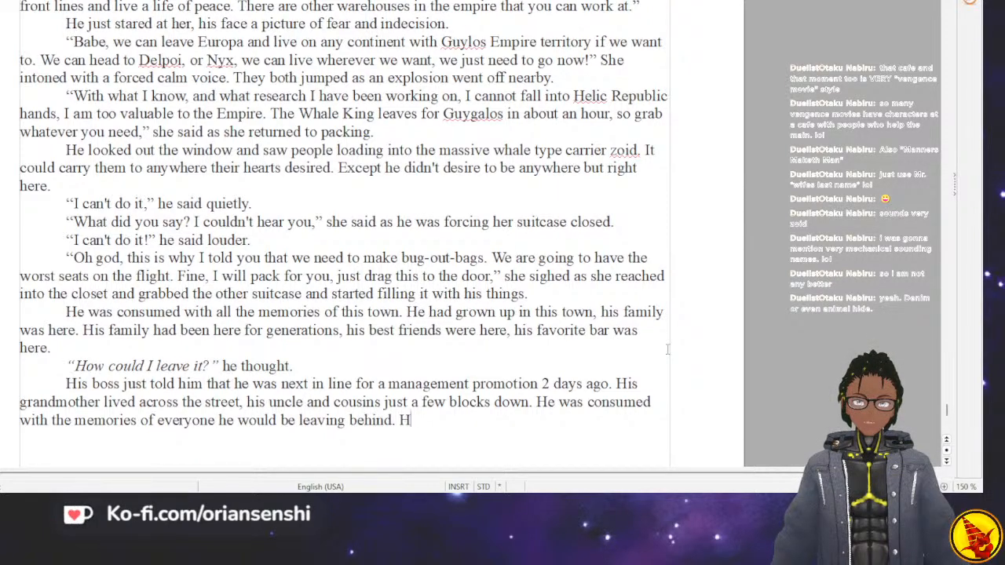
pyautogui.write('e had only bee')
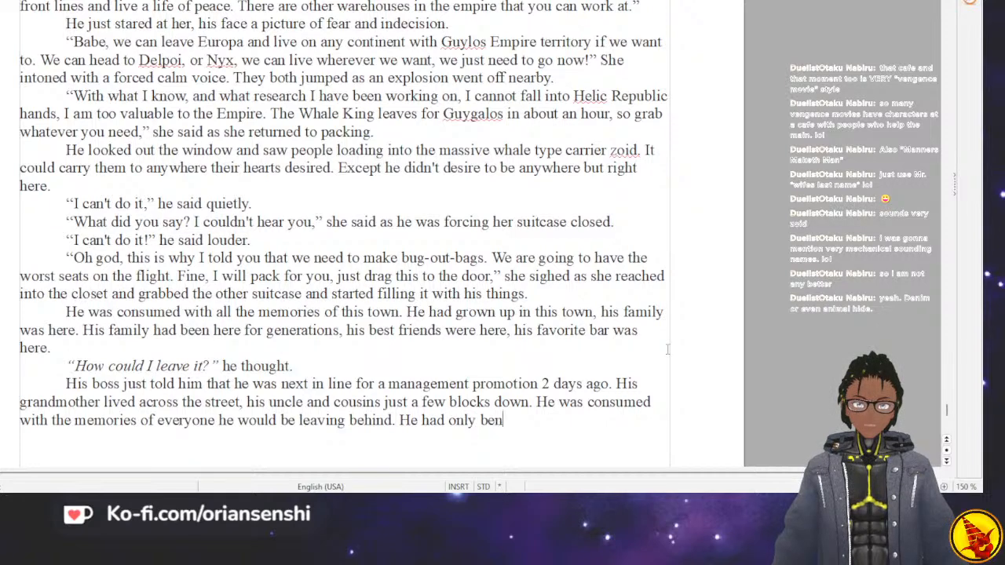
pyautogui.write('n married d')
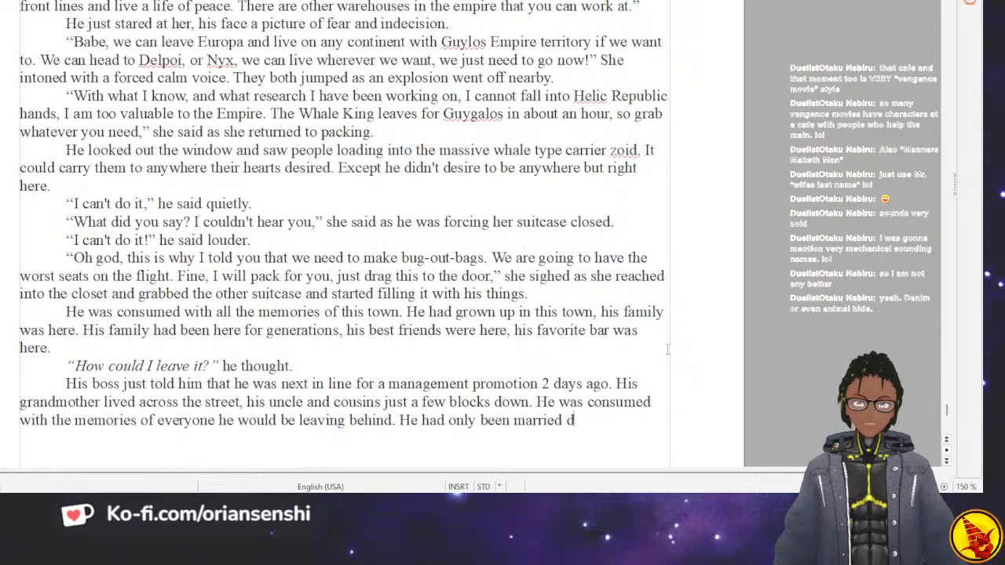
pyautogui.press('BackSpace')
pyautogui.write('2 years')
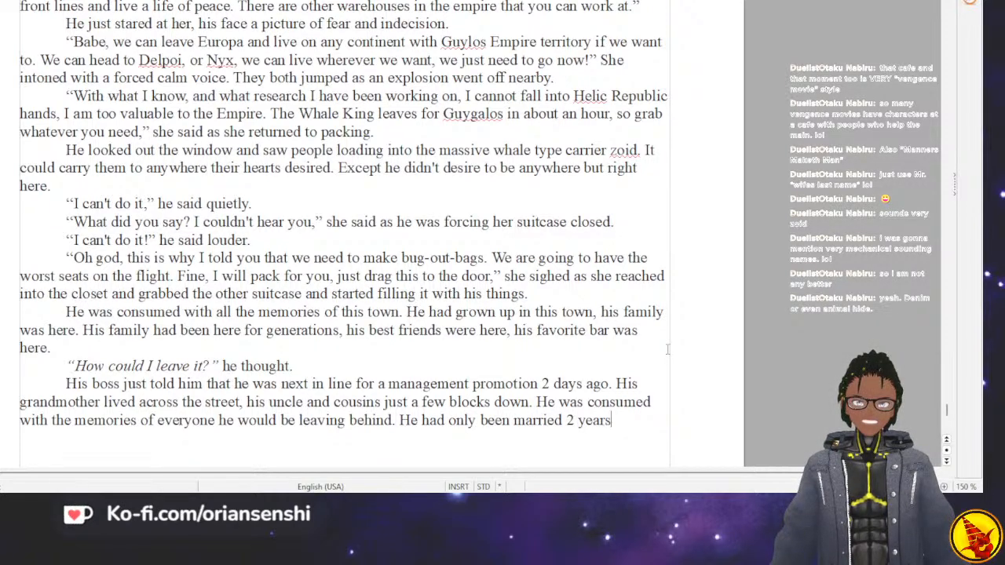
pyautogui.write(', and dated')
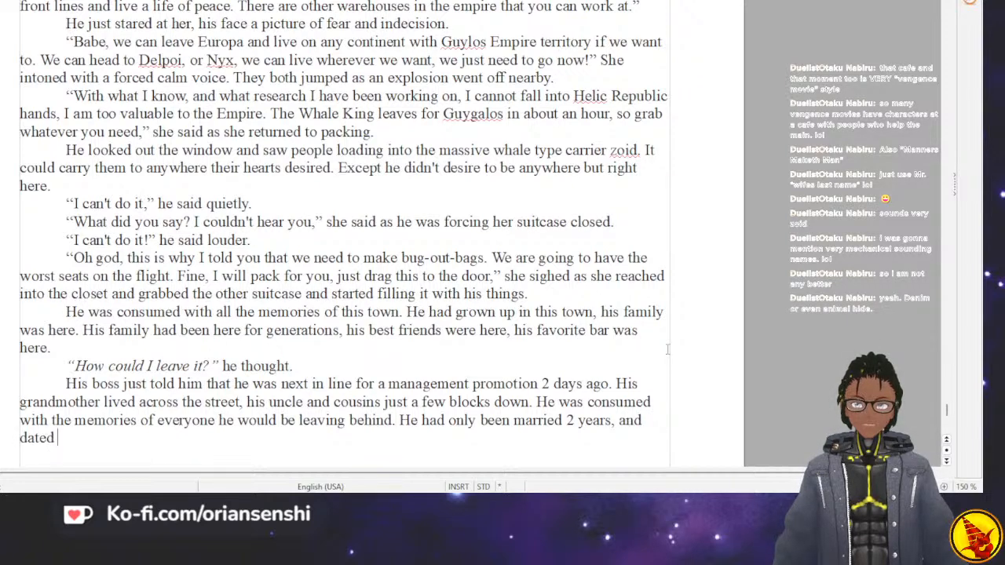
pyautogui.write(' for')
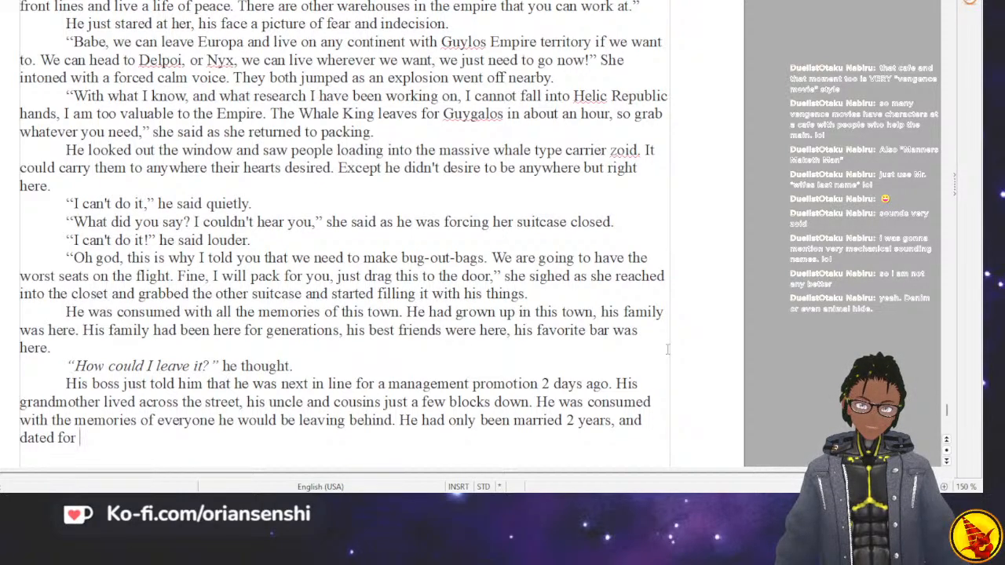
# Write the following sentence as "He had only been married 2 years, and dated for 2 years before that".
pyautogui.write('2 years before that')
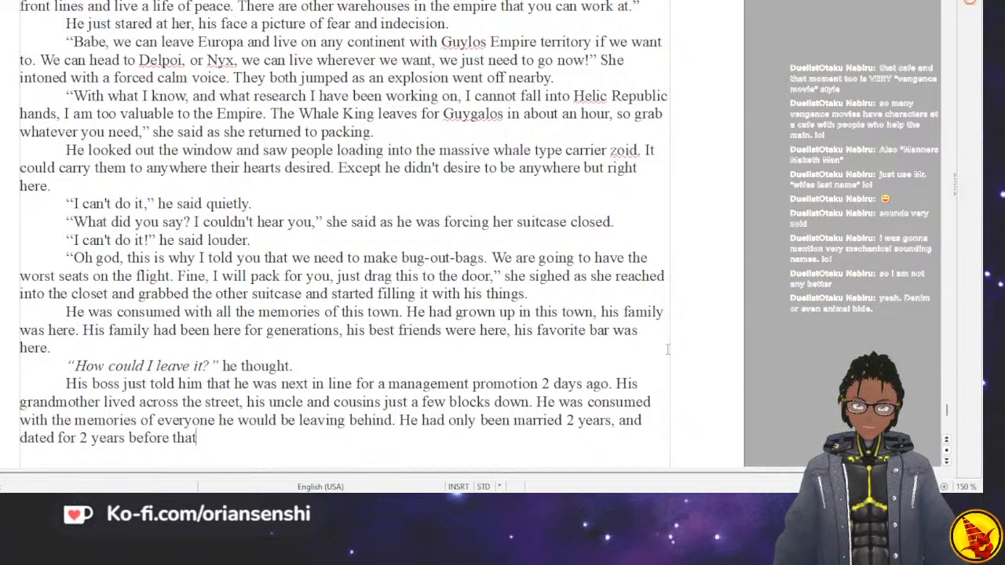
# Close the sentence about being married and dating with a period and start the following one with "They had been friends before that, and".
pyautogui.write('He')
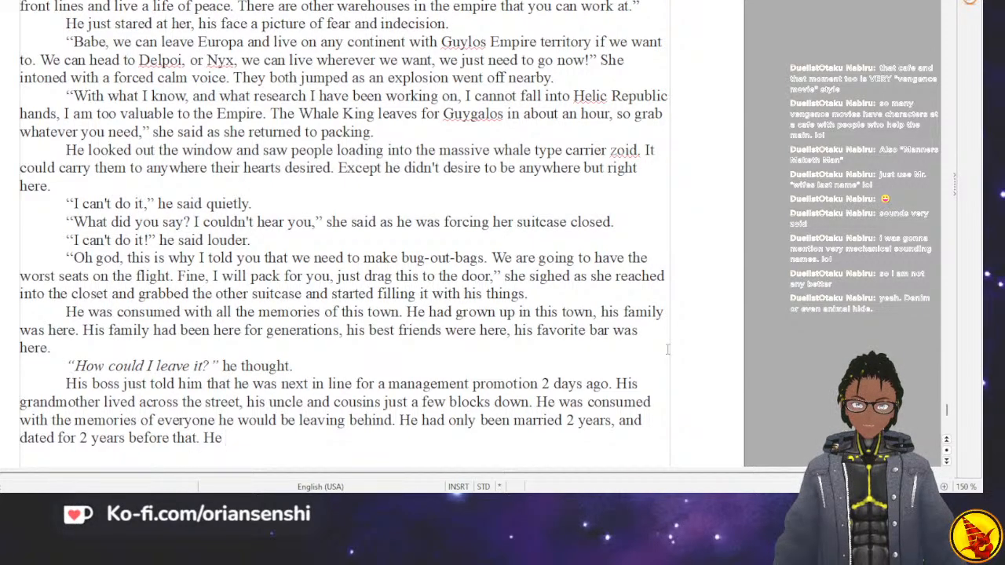
pyautogui.press('BackSpace')
pyautogui.press('BackSpace')
pyautogui.press('BackSpace')
pyautogui.write('T')
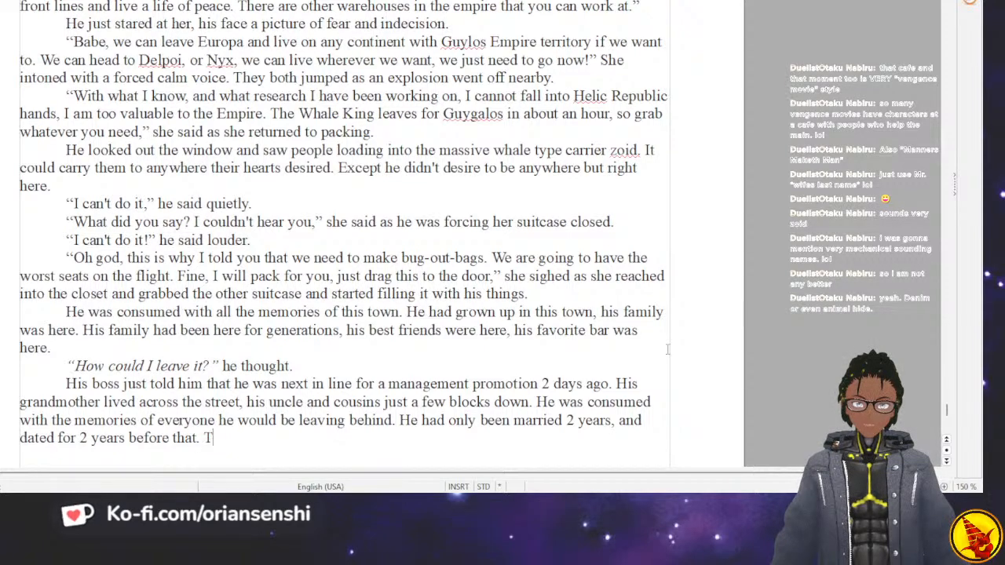
pyautogui.write('hey ')
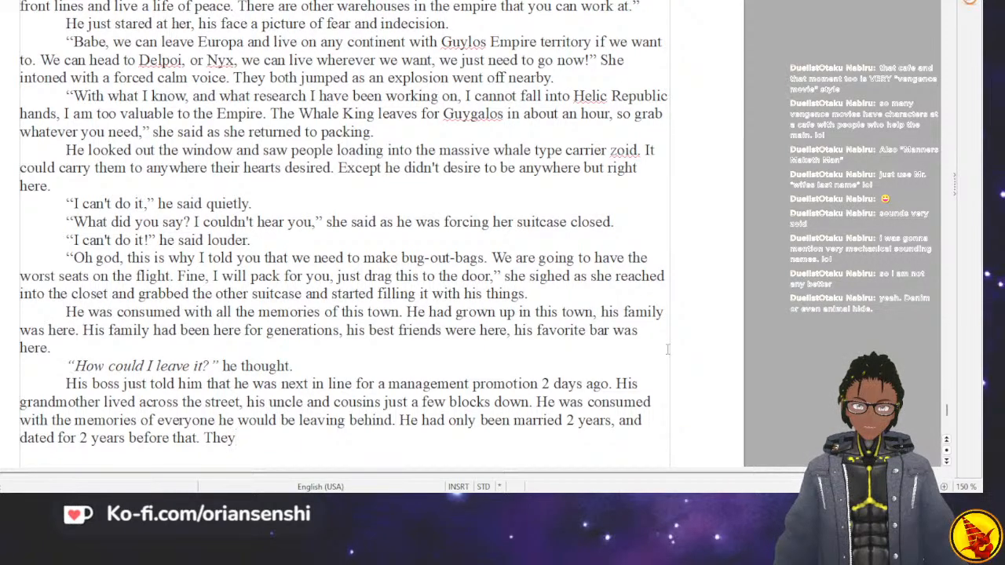
pyautogui.write('had')
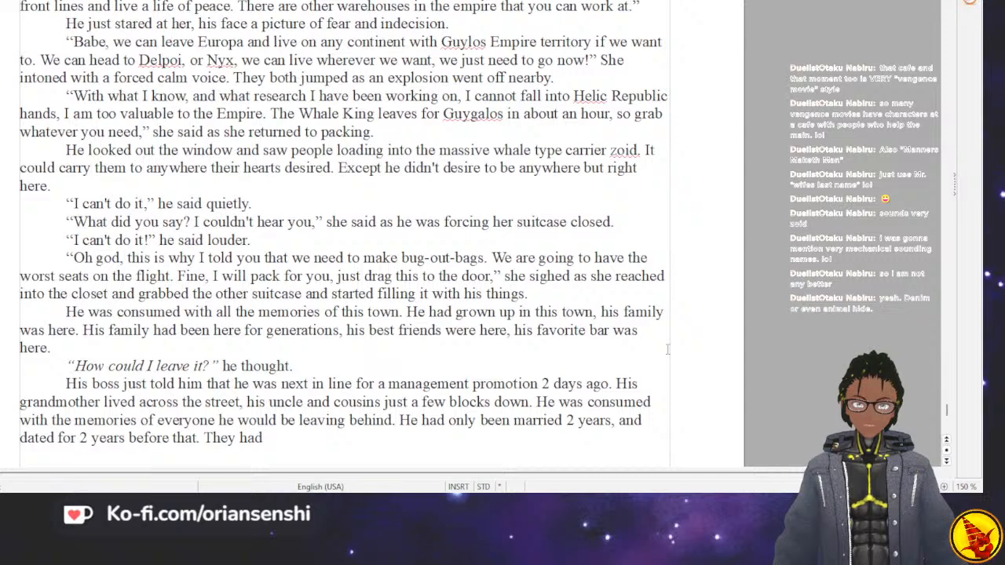
pyautogui.write('ore that. They had o')
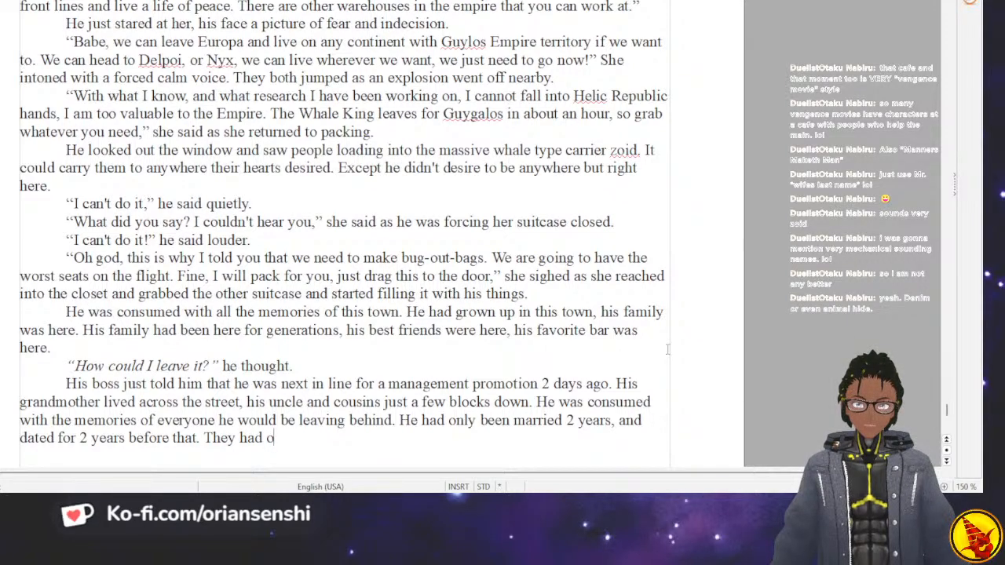
pyautogui.press('BackSpace')
pyautogui.write('been f')
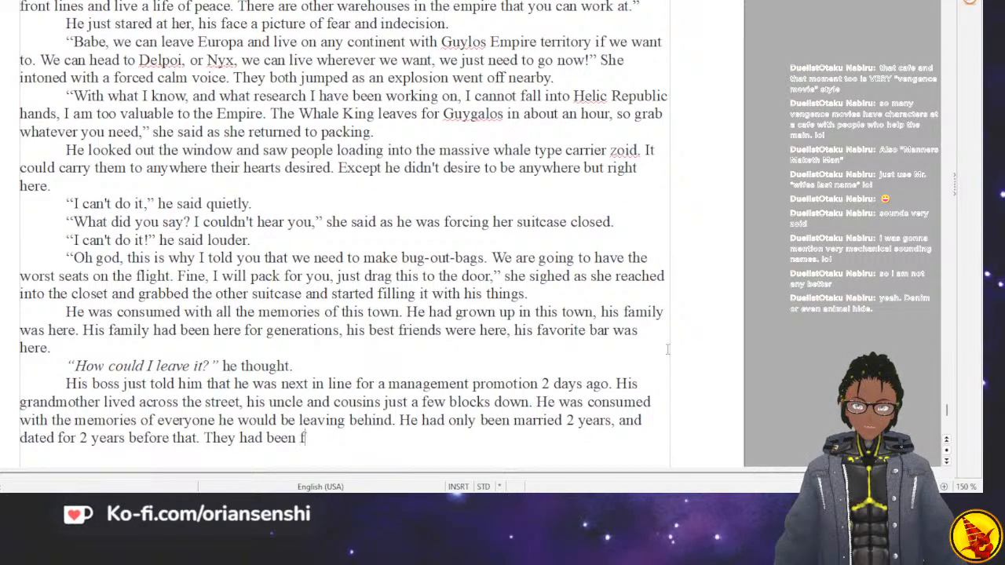
pyautogui.write('riends before that, and')
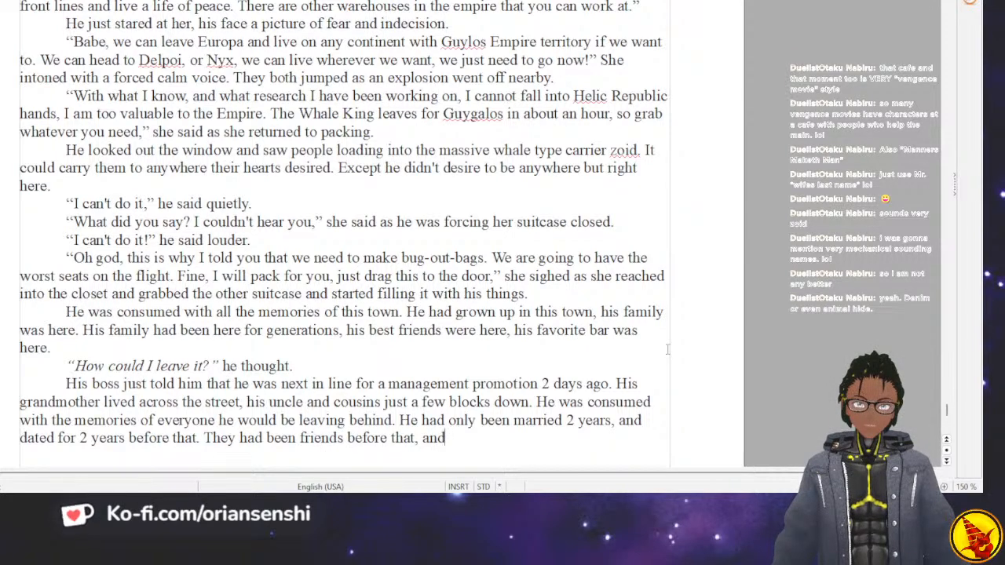
# Replace the trailing "and" and finish the sentence with "having gone to the same high school.".
pyautogui.press('BackSpace')
pyautogui.press('BackSpace')
pyautogui.press('BackSpace')
pyautogui.press('BackSpace')
pyautogui.write('having gone to the same high school.')
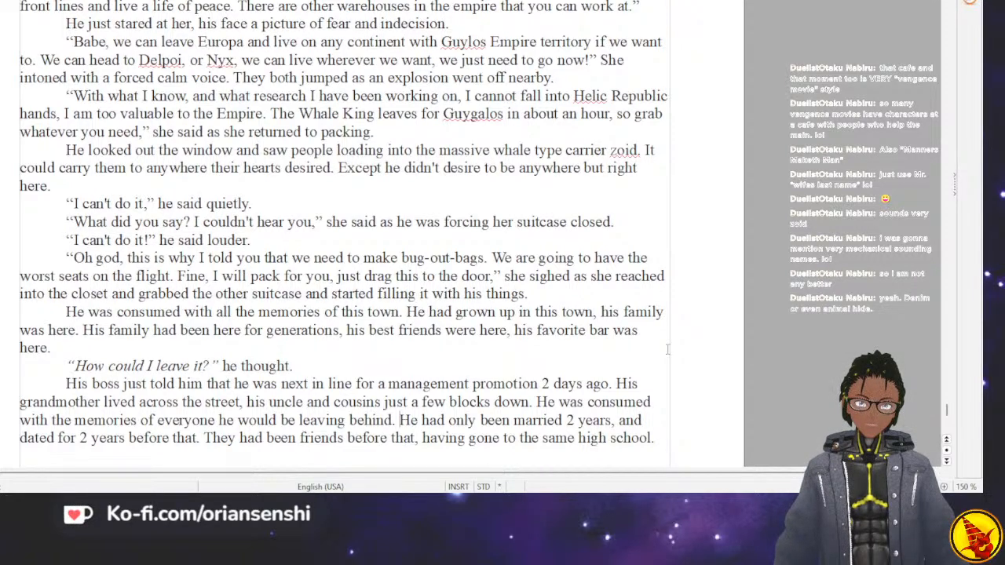
# Split off a new paragraph at "He had only been married" and change its opening "He" to "They".
pyautogui.press('Return')
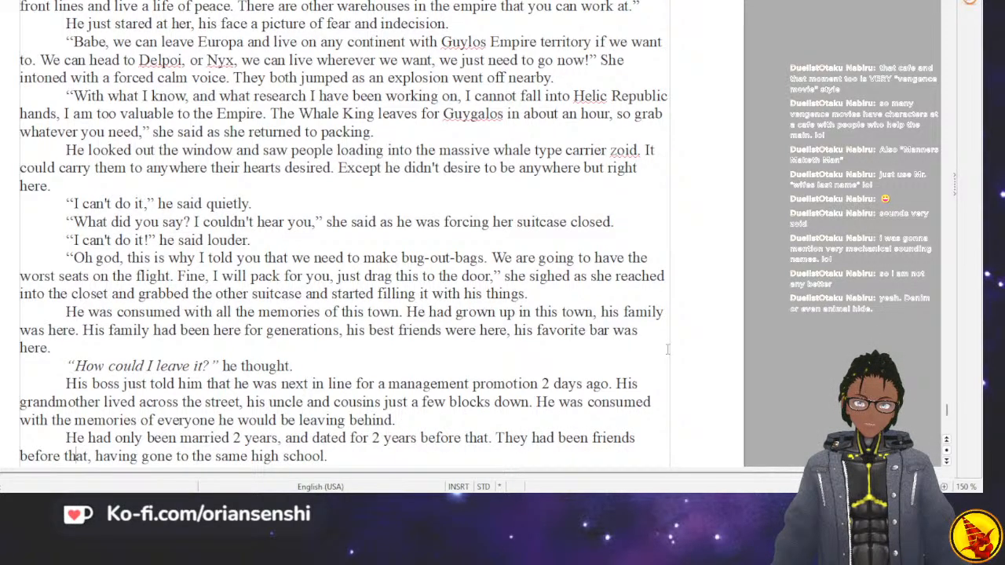
pyautogui.press('Left')
pyautogui.press('Left')
pyautogui.press('Left')
pyautogui.press('Left')
pyautogui.press('Left')
pyautogui.press('Left')
pyautogui.press('Left')
pyautogui.press('Left')
pyautogui.press('Left')
pyautogui.press('Left')
pyautogui.press('Left')
pyautogui.press('Left')
pyautogui.press('Left')
pyautogui.press('Left')
pyautogui.press('Left')
pyautogui.press('Left')
pyautogui.press('Left')
pyautogui.press('Left')
pyautogui.press('Left')
pyautogui.press('Left')
pyautogui.press('BackSpace')
pyautogui.press('BackSpace')
pyautogui.write('They')
# Start a paragraph with the italic thought "Can I leave everyone I have ever known for someone that I have known for less than".
pyautogui.press('Right')
pyautogui.press('Right')
pyautogui.press('Right')
pyautogui.press('Right')
pyautogui.press('Right')
pyautogui.press('Right')
pyautogui.press('Right')
pyautogui.press('Right')
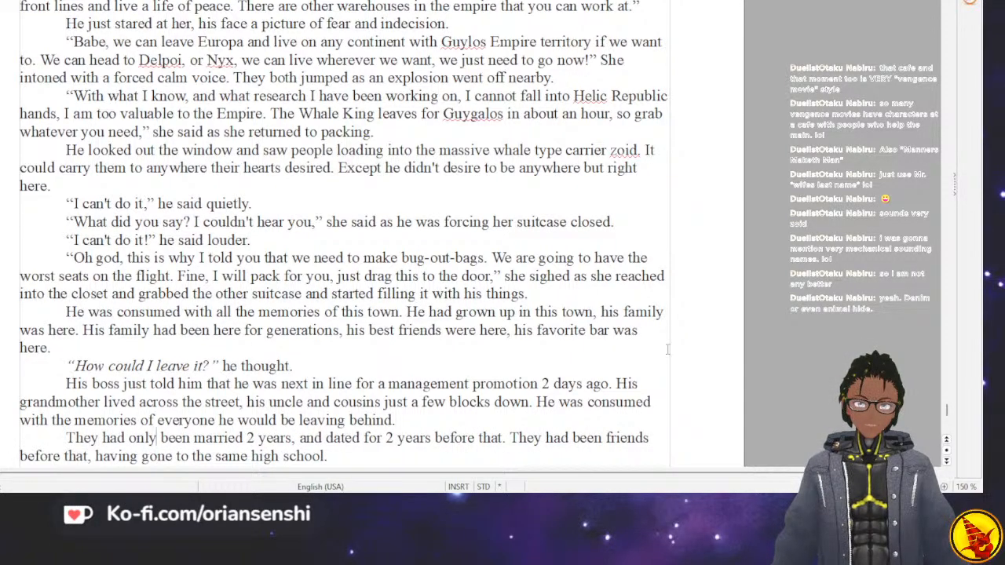
pyautogui.press('Right')
pyautogui.press('Right')
pyautogui.press('Right')
pyautogui.press('Right')
pyautogui.press('Right')
pyautogui.press('Right')
pyautogui.press('Right')
pyautogui.press('Right')
pyautogui.press('Right')
pyautogui.press('Right')
pyautogui.press('Right')
pyautogui.press('Right')
pyautogui.press('Right')
pyautogui.press('Right')
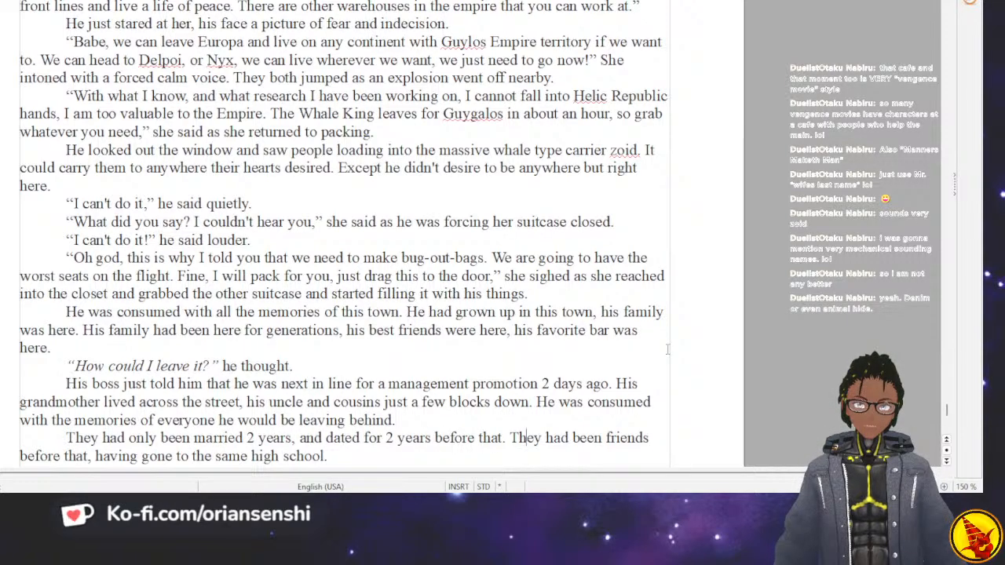
pyautogui.press('Right')
pyautogui.press('Right')
pyautogui.press('Right')
pyautogui.press('Right')
pyautogui.press('Right')
pyautogui.press('Right')
pyautogui.press('Right')
pyautogui.press('Right')
pyautogui.press('Right')
pyautogui.press('Right')
pyautogui.press('Right')
pyautogui.press('Right')
pyautogui.press('Right')
pyautogui.press('Right')
pyautogui.press('Right')
pyautogui.press('Right')
pyautogui.press('Right')
pyautogui.press('Right')
pyautogui.press('Right')
pyautogui.press('Right')
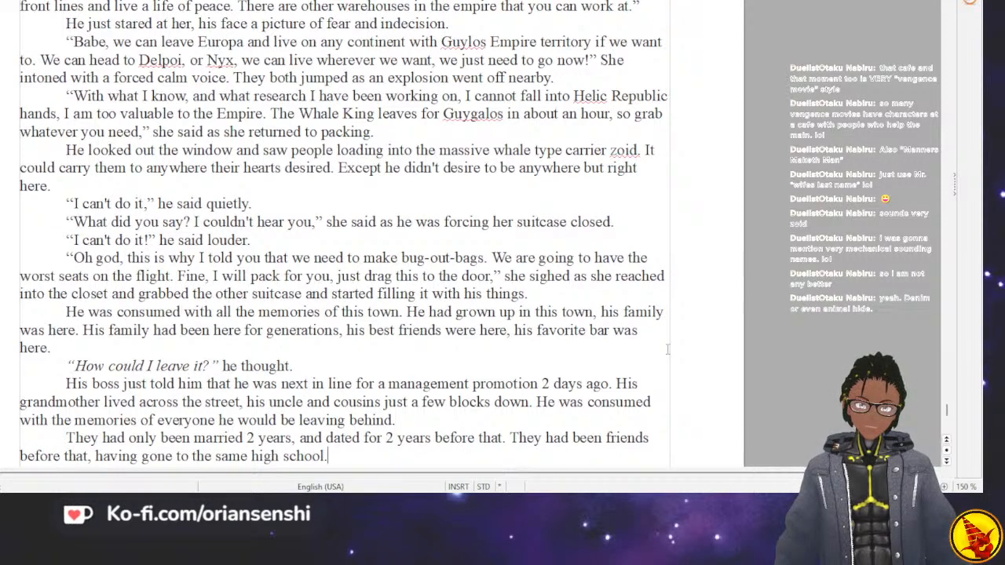
pyautogui.press('Return')
pyautogui.write('"Can I leave ')
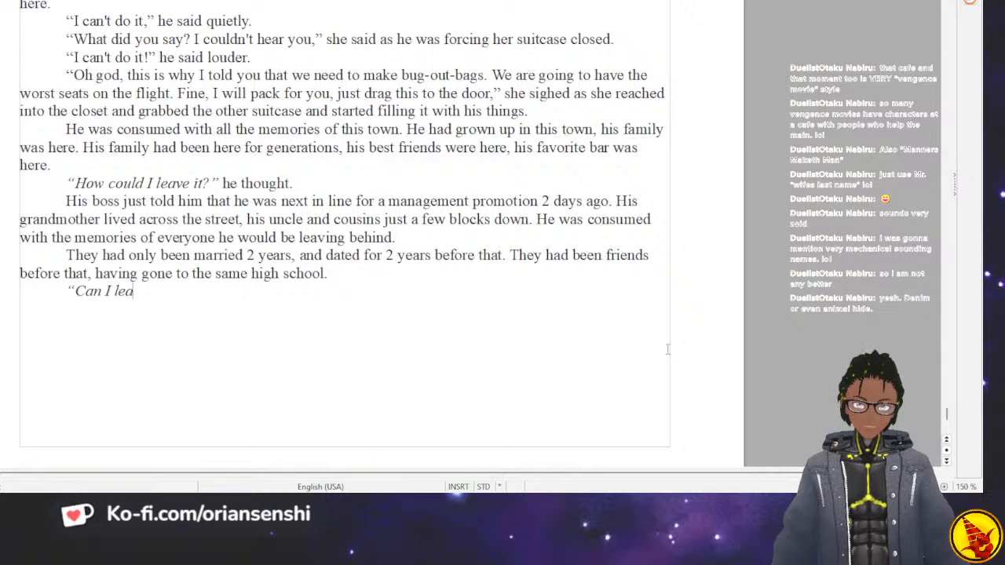
pyautogui.write('everyone ')
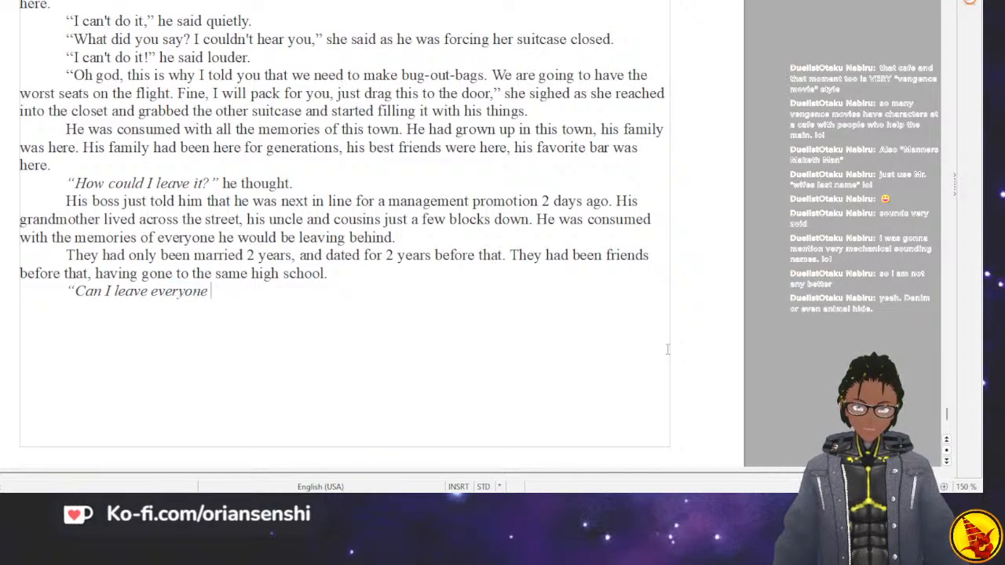
pyautogui.write('I have ever ')
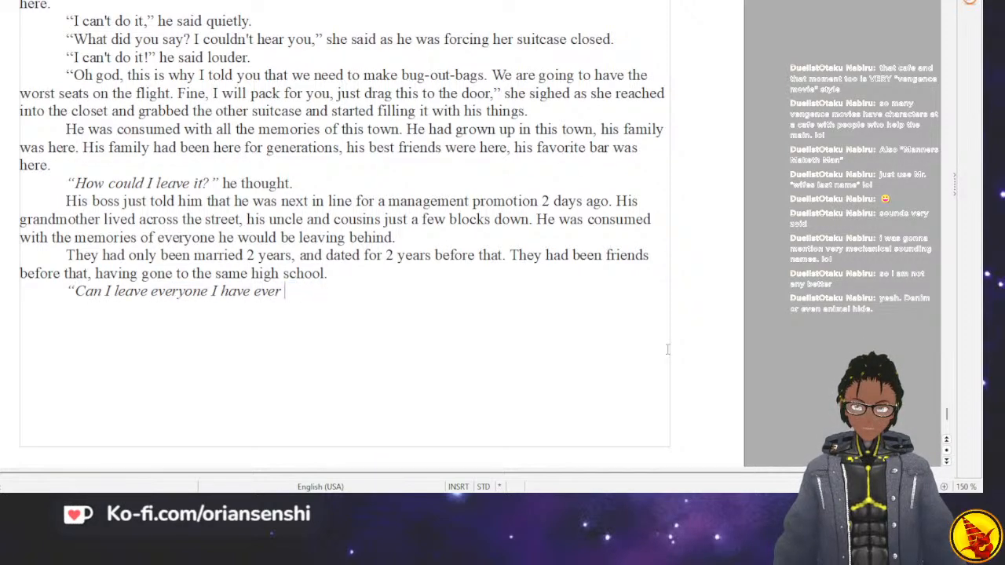
pyautogui.write('known for ')
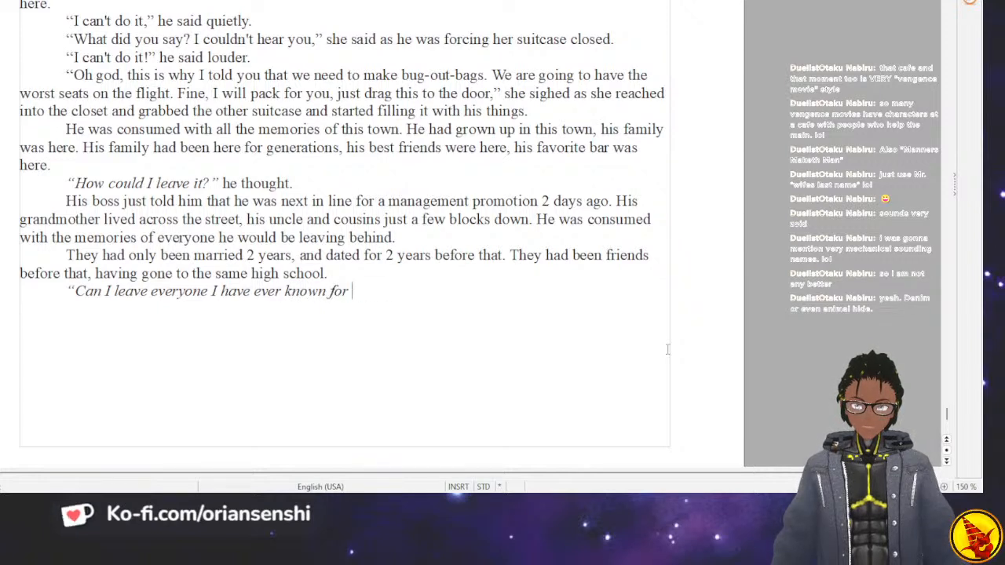
pyautogui.write('someone that I hav')
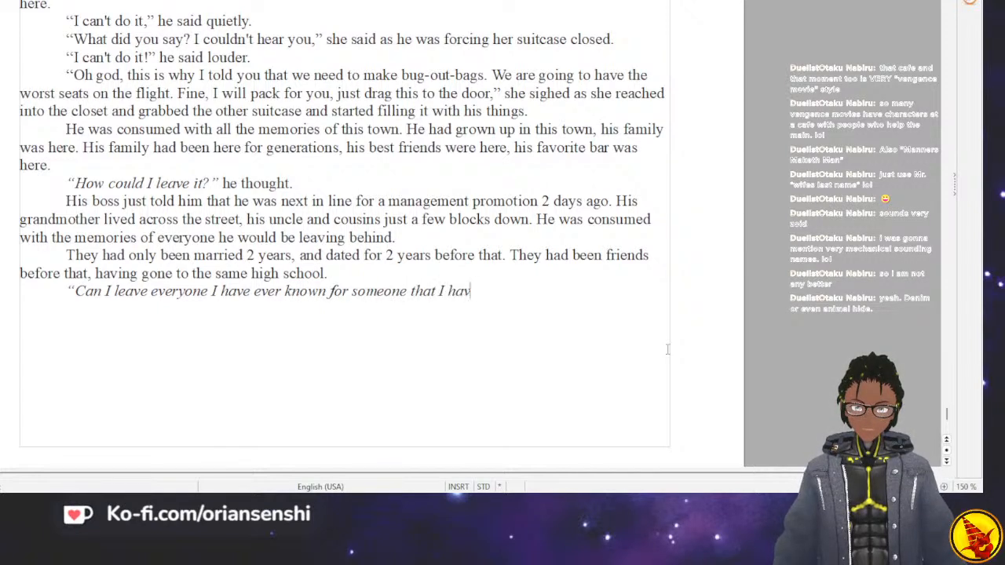
pyautogui.write('e known for les')
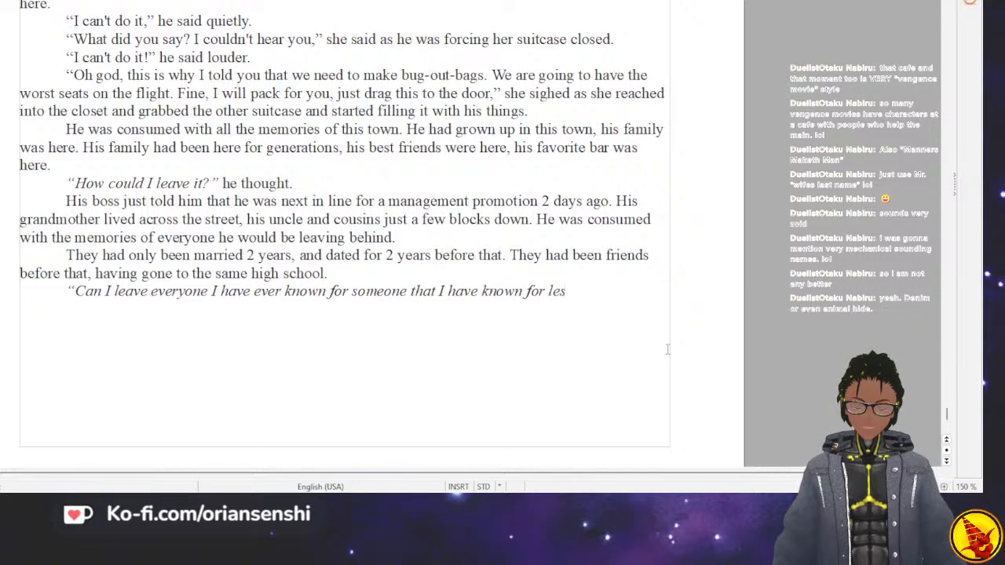
pyautogui.write('s than')
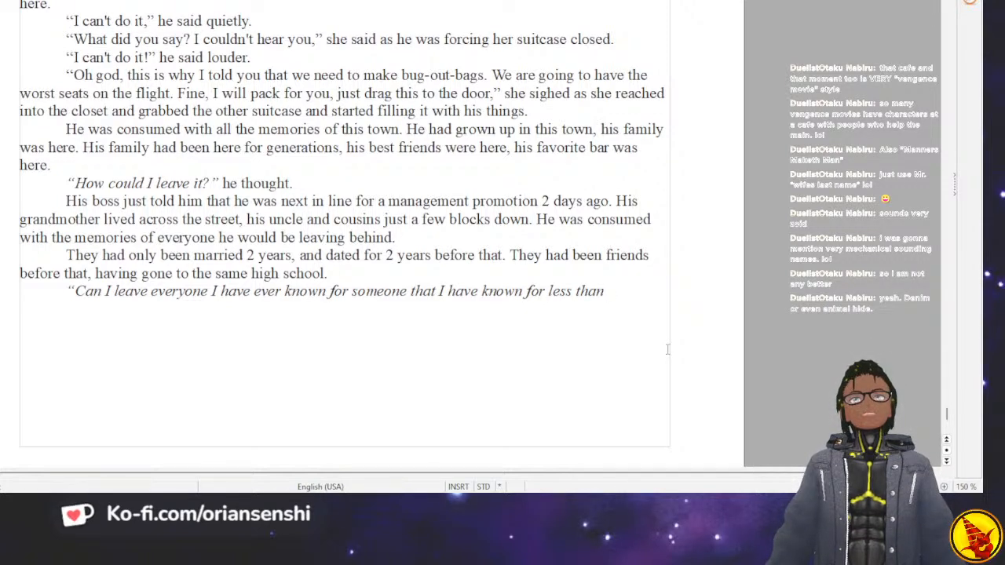
# Replace "less than" with "just over 5 years?" and close the italic thought with a quotation mark.
pyautogui.press('BackSpace')
pyautogui.press('BackSpace')
pyautogui.press('BackSpace')
pyautogui.press('BackSpace')
pyautogui.press('BackSpace')
pyautogui.press('BackSpace')
pyautogui.press('BackSpace')
pyautogui.press('BackSpace')
pyautogui.press('BackSpace')
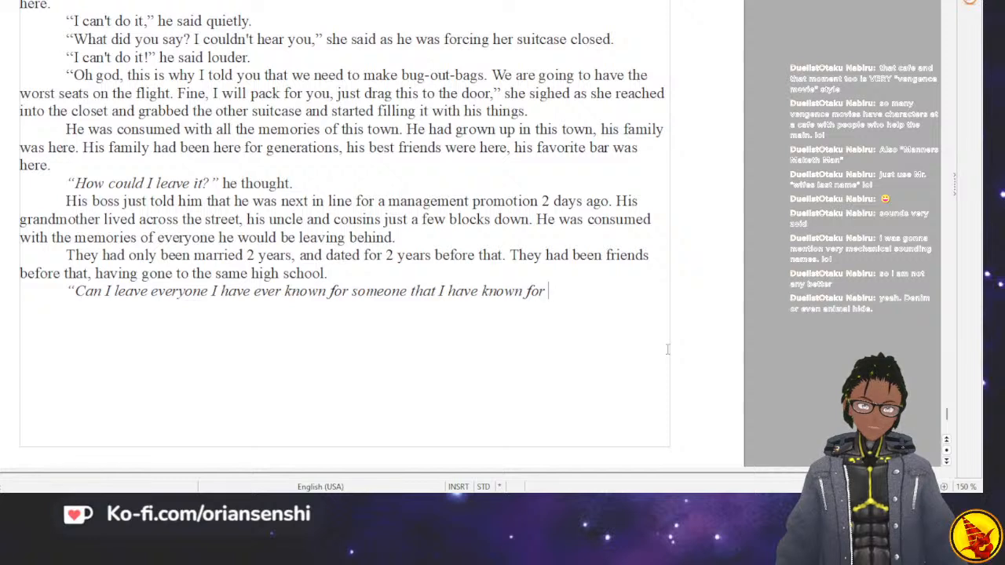
pyautogui.write('just over ')
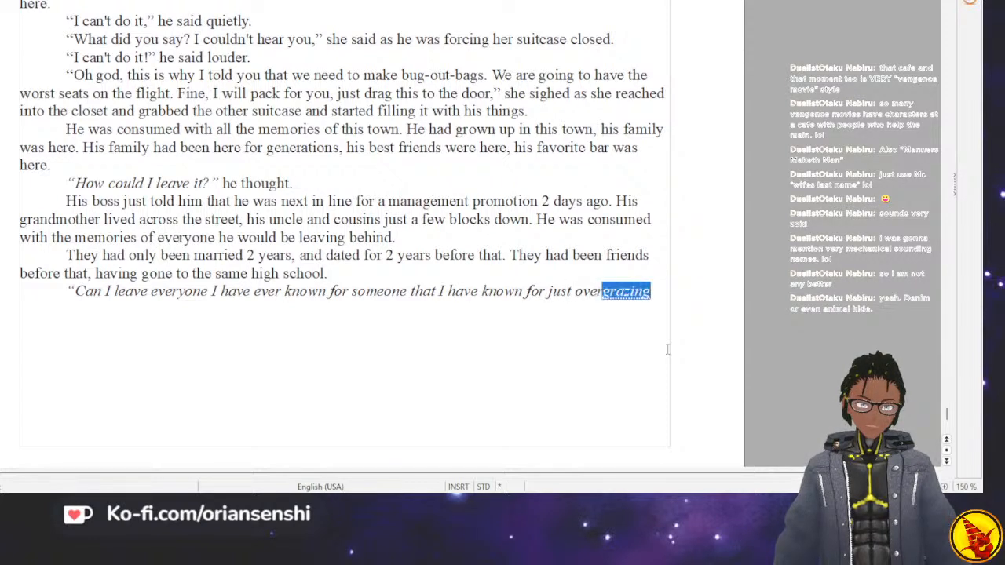
pyautogui.write('5 y')
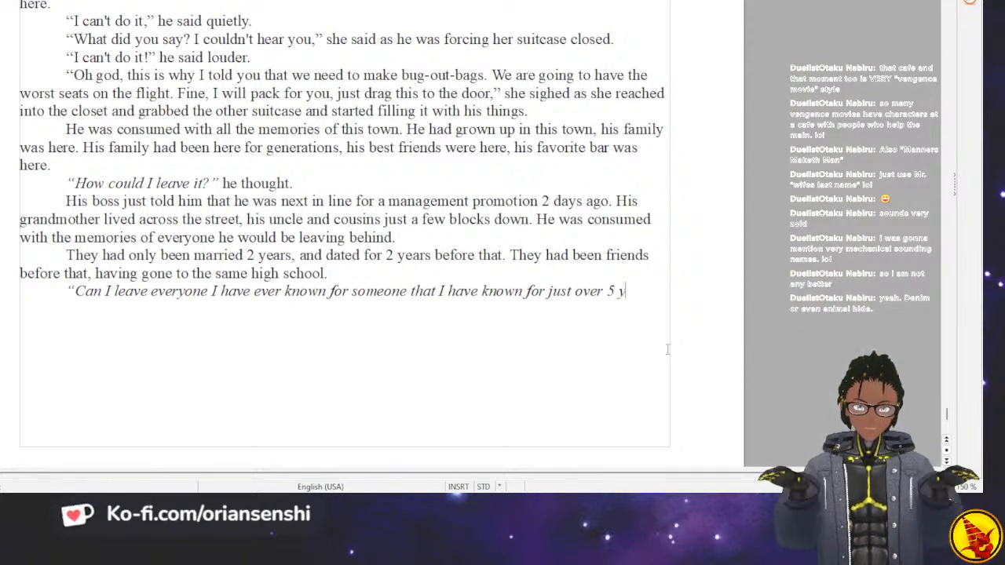
pyautogui.write('ears?"')
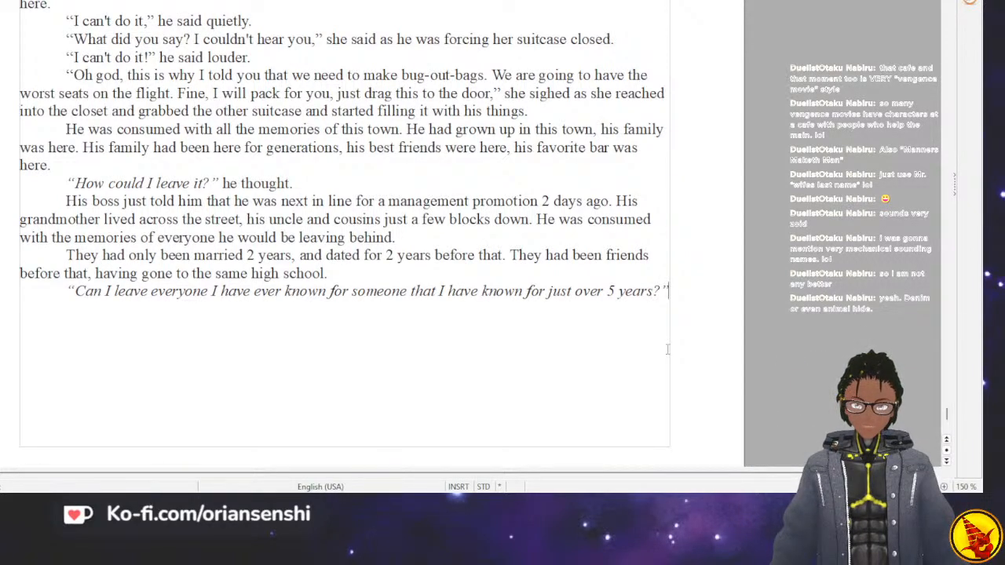
# Follow the thought with "he debated internally." in regular text and open a new indented paragraph of dialogue with a quotation mark.
pyautogui.press('Return')
pyautogui.write('he ')
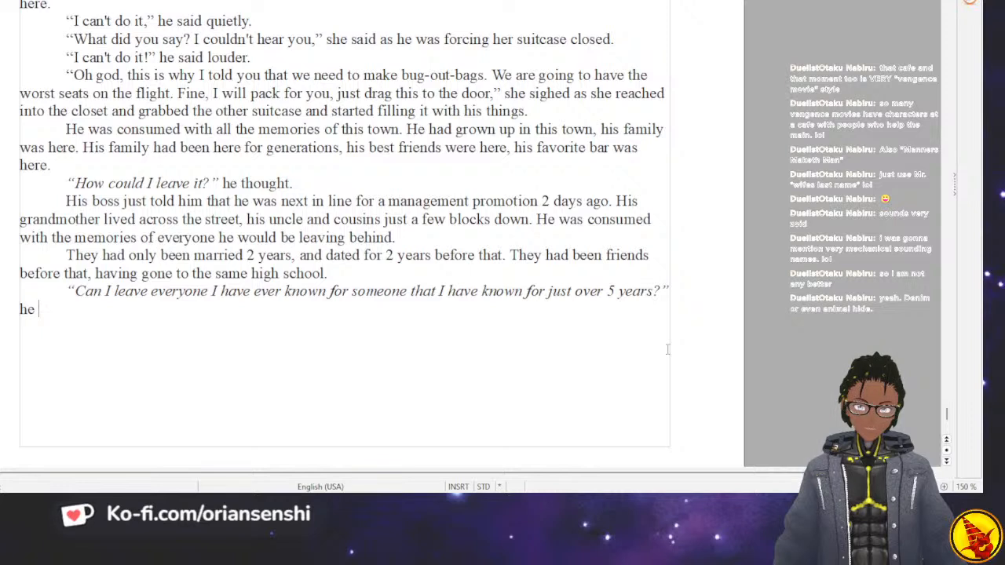
pyautogui.write('debated internally.')
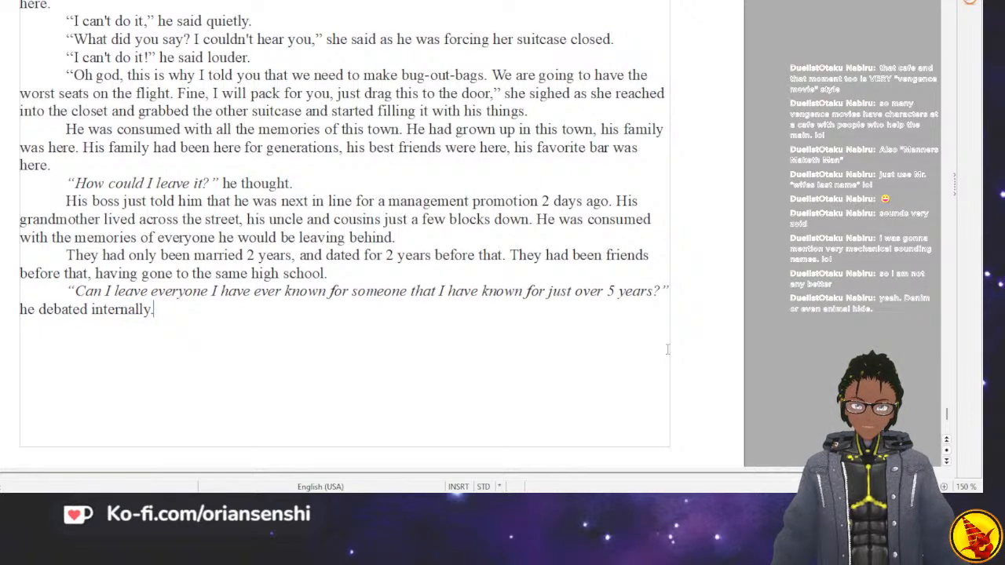
pyautogui.press('Return')
pyautogui.press('Tab')
pyautogui.write('"')
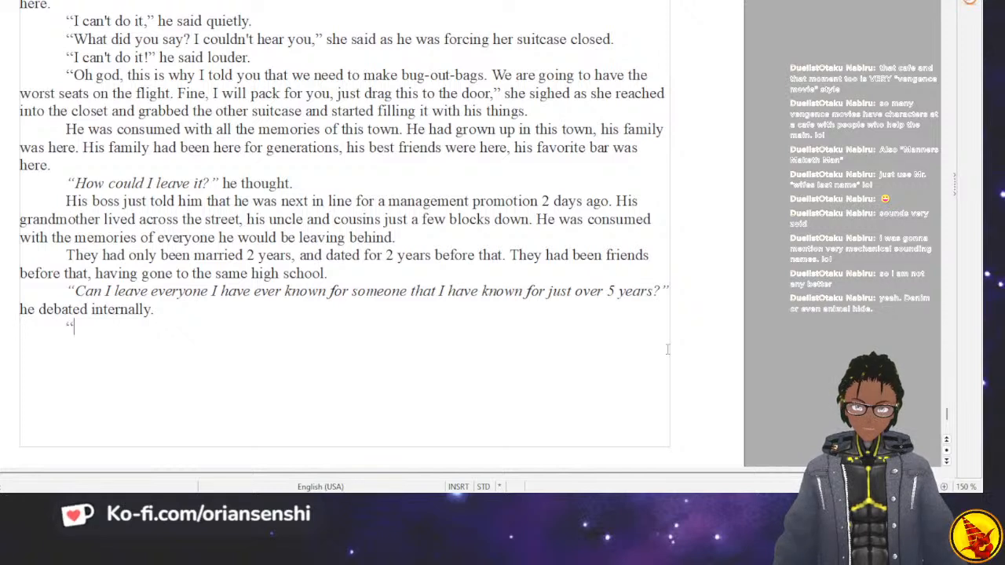
pyautogui.write('Babe, take ')
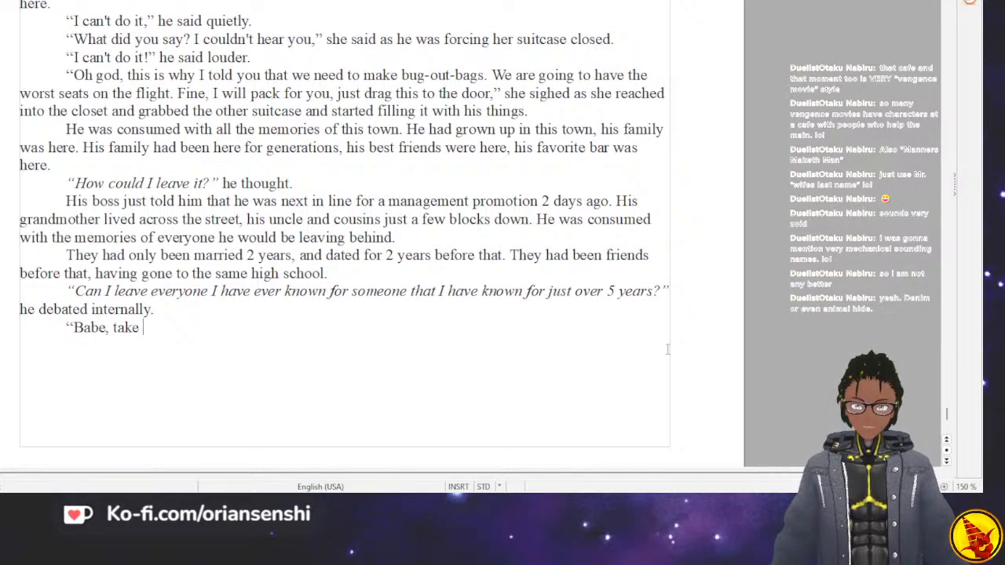
pyautogui.write('the suitcase to the dron')
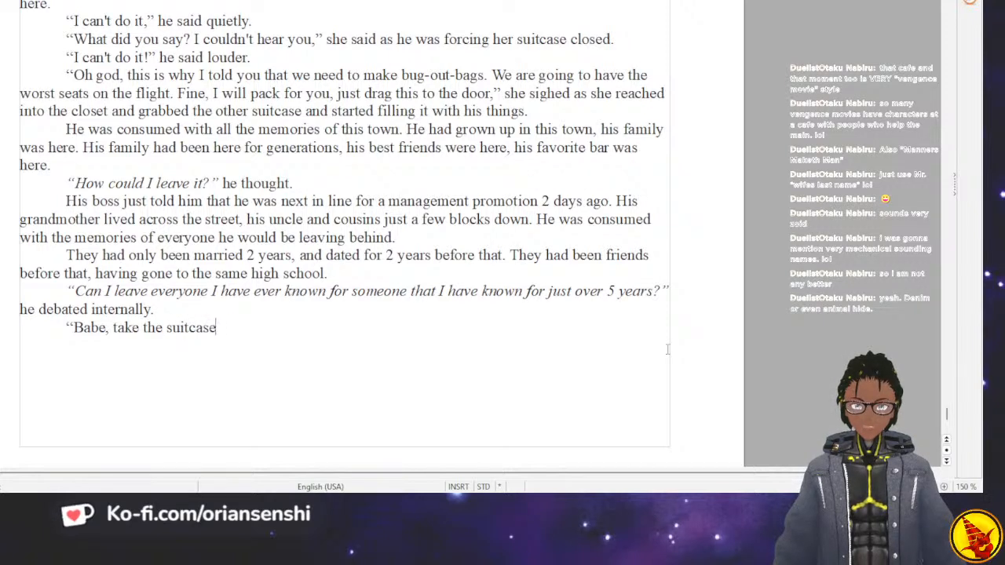
pyautogui.press('BackSpace')
pyautogui.press('BackSpace')
pyautogui.press('BackSpace')
pyautogui.press('BackSpace')
pyautogui.write('front door,')
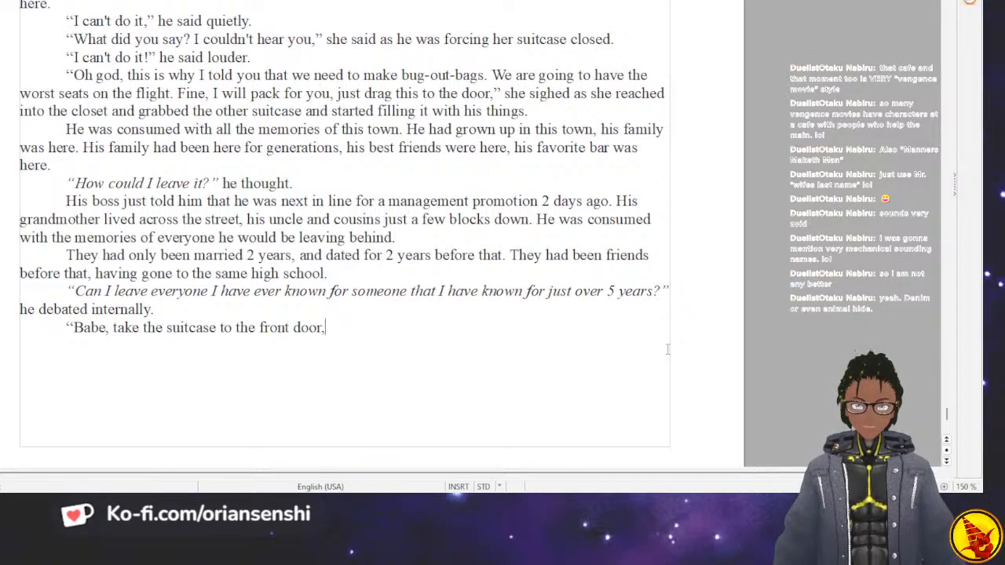
pyautogui.press('BackSpace')
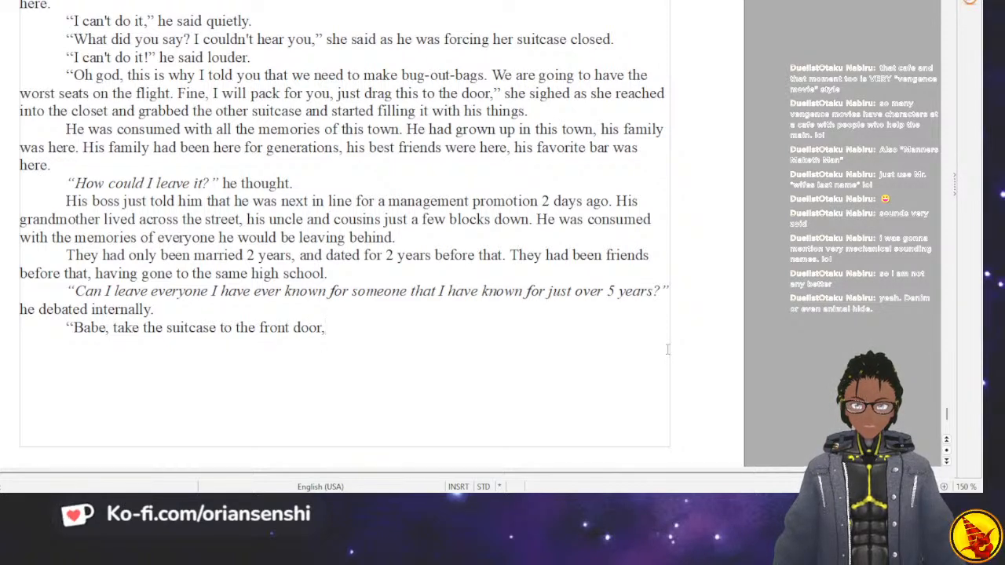
pyautogui.write('! Please')
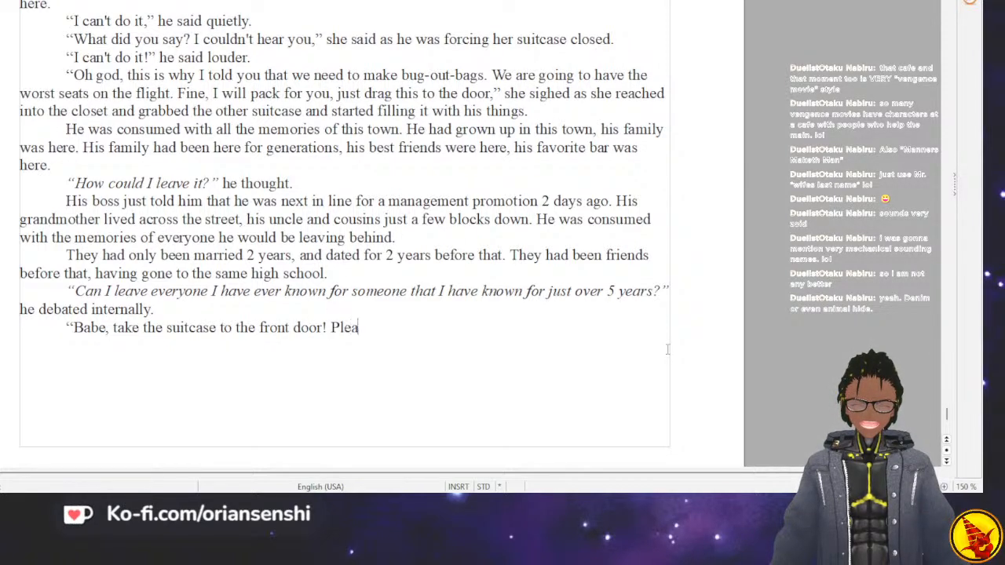
pyautogui.press('BackSpace')
pyautogui.press('BackSpace')
pyautogui.press('BackSpace')
pyautogui.press('BackSpace')
pyautogui.press('BackSpace')
pyautogui.press('BackSpace')
pyautogui.press('BackSpace')
pyautogui.press('BackSpace')
pyautogui.press('BackSpace')
pyautogui.press('BackSpace')
pyautogui.press('BackSpace')
pyautogui.press('BackSpace')
pyautogui.press('BackSpace')
pyautogui.press('BackSpace')
pyautogui.press('BackSpace')
pyautogui.press('BackSpace')
pyautogui.press('BackSpace')
pyautogui.press('BackSpace')
pyautogui.press('BackSpace')
pyautogui.press('BackSpace')
pyautogui.press('BackSpace')
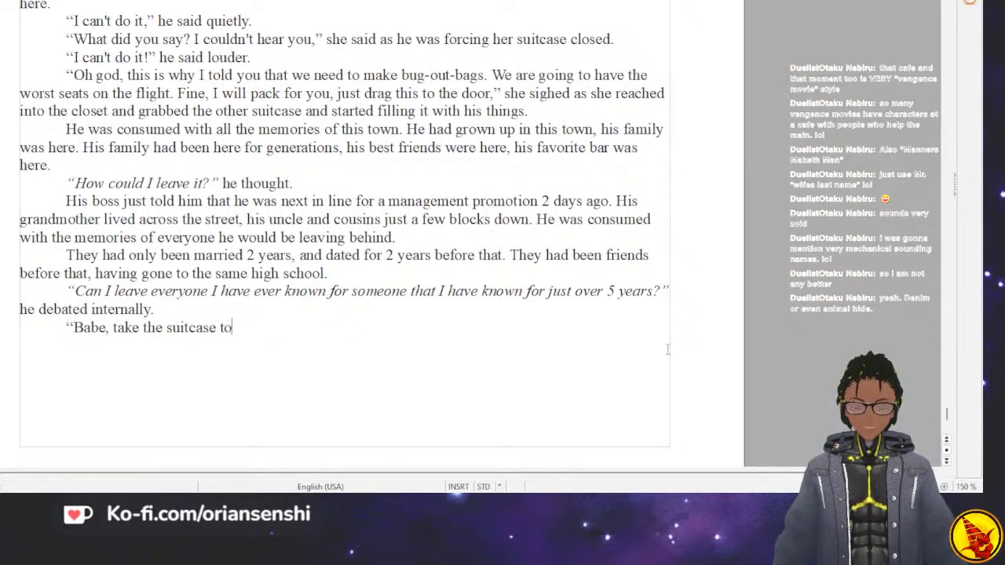
pyautogui.press('BackSpace')
pyautogui.press('BackSpace')
pyautogui.press('BackSpace')
# Replace the unfinished dialogue line with "Mawt, take the suitcase to the front door! Please, HELP ME!".
pyautogui.write('Ma')
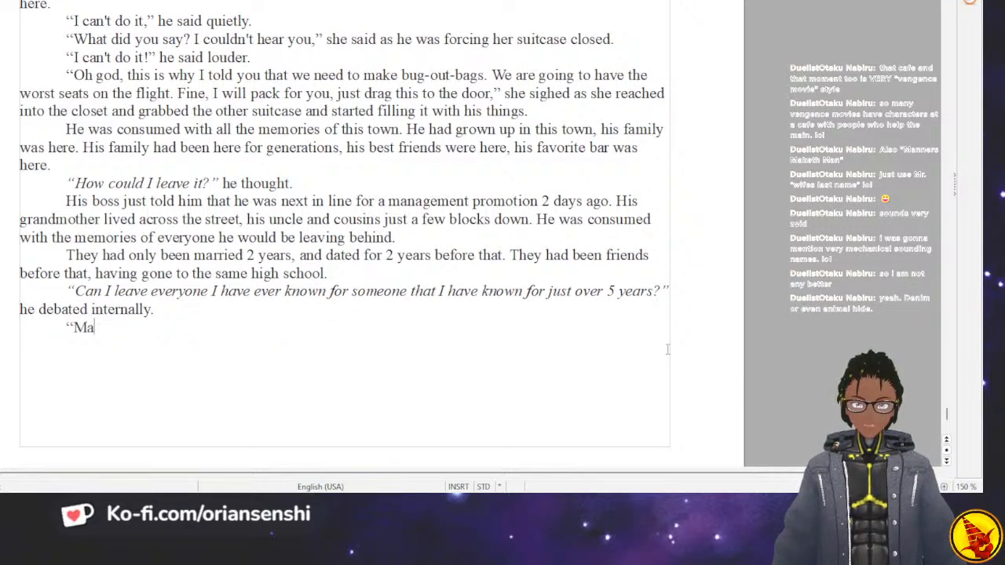
pyautogui.write('wt, take the s')
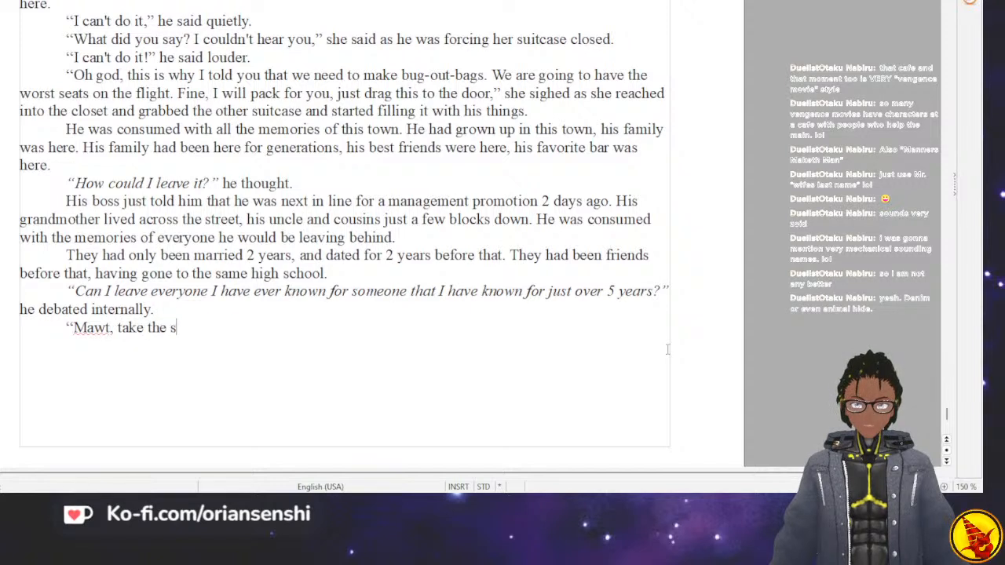
pyautogui.write('uitcase to th')
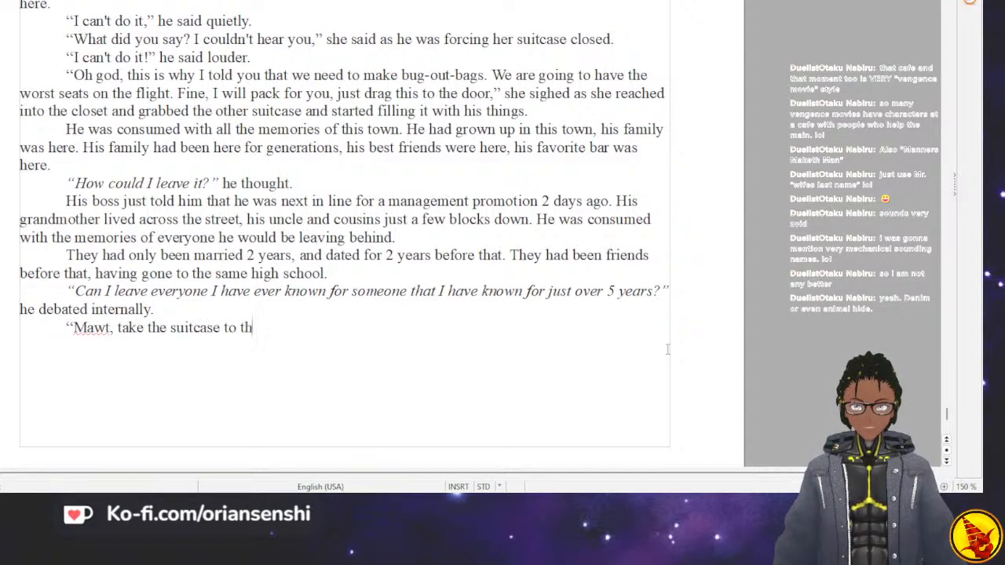
pyautogui.write('e front door,')
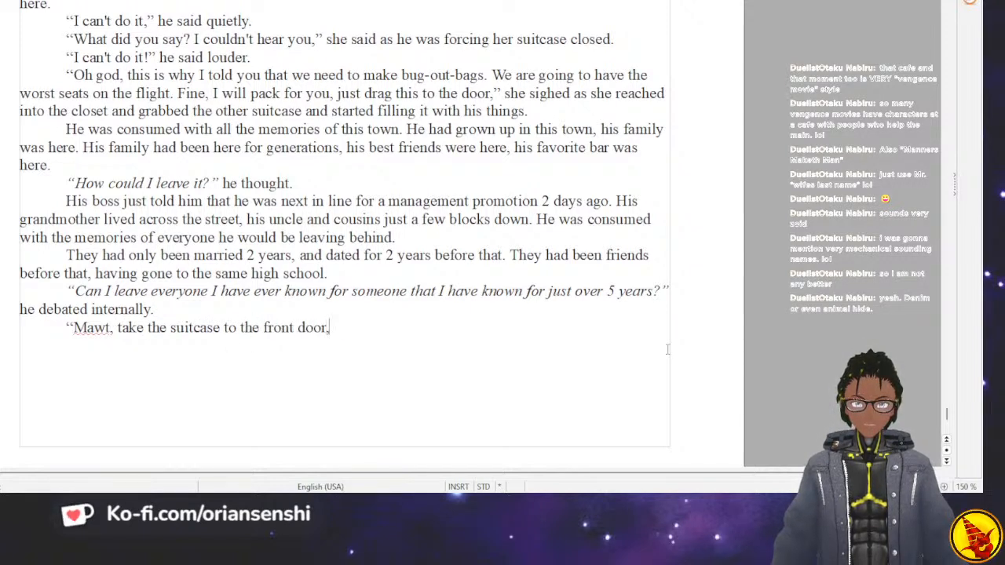
pyautogui.write(' Please H')
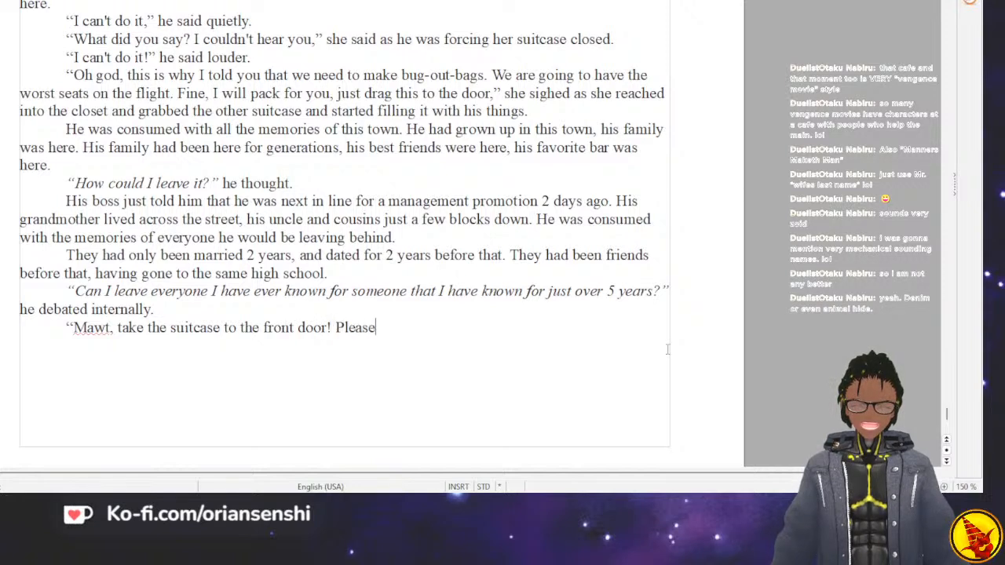
pyautogui.press('BackSpace')
pyautogui.press('BackSpace')
pyautogui.write(', ')
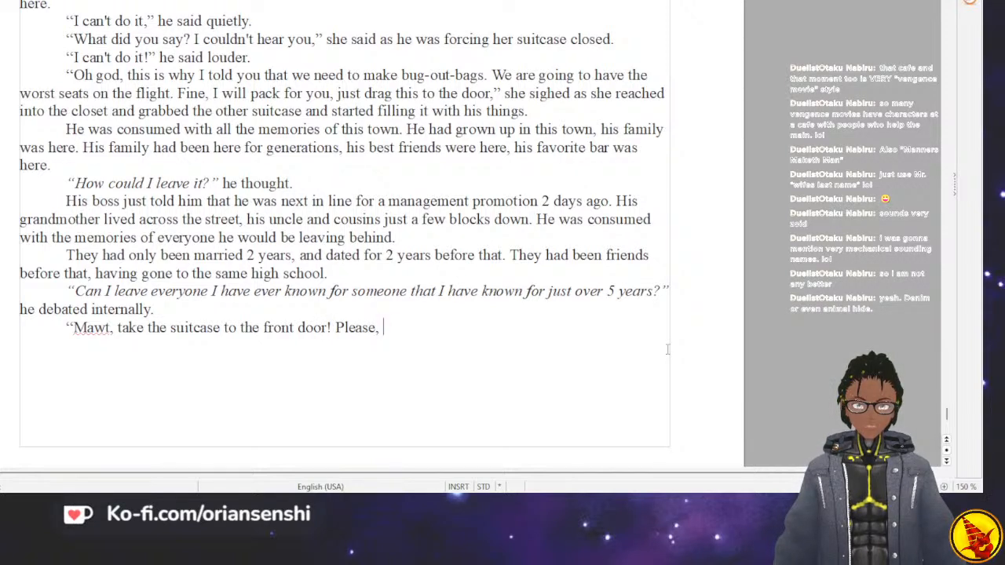
pyautogui.write('HELP')
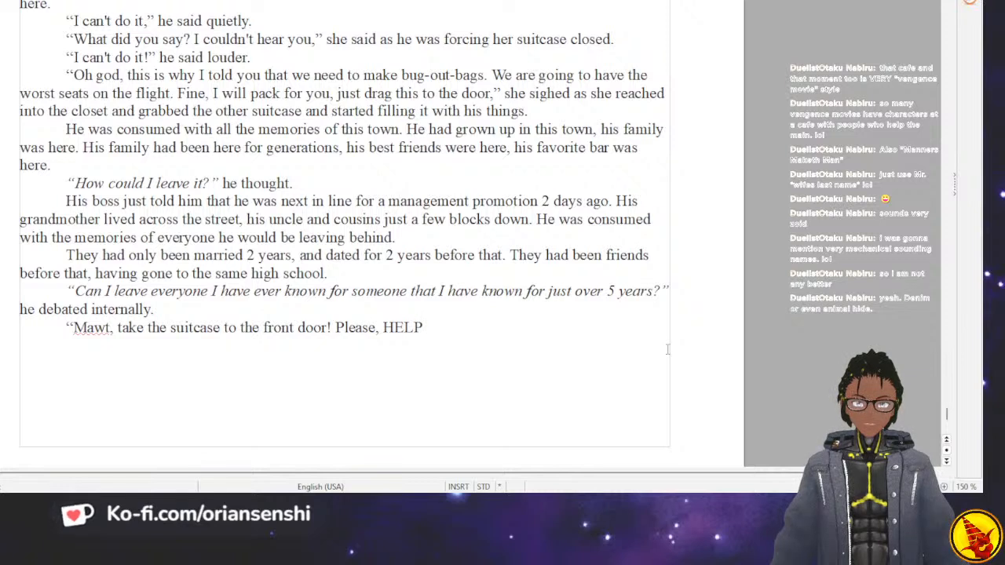
pyautogui.write(' ME!')
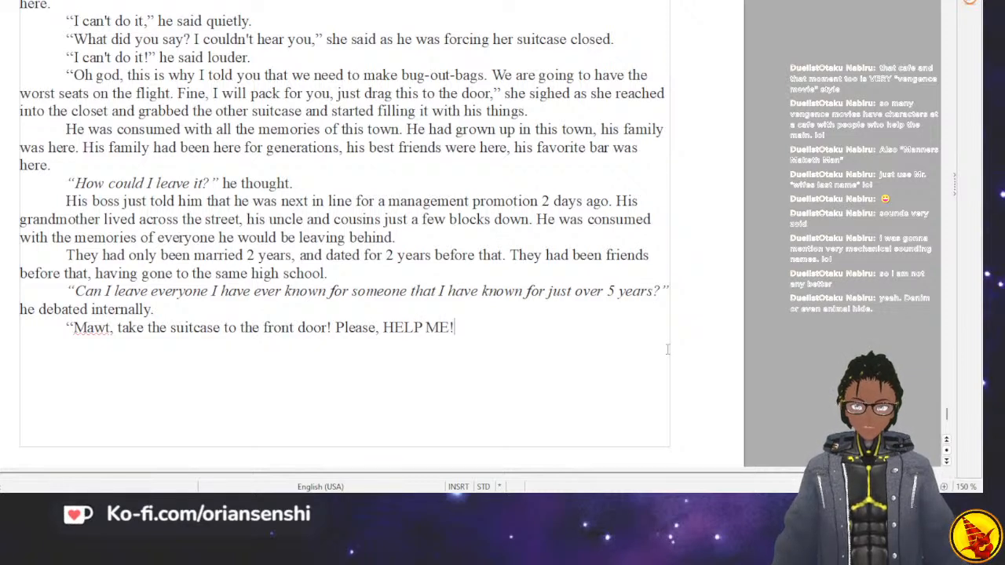
pyautogui.write('" Eli')
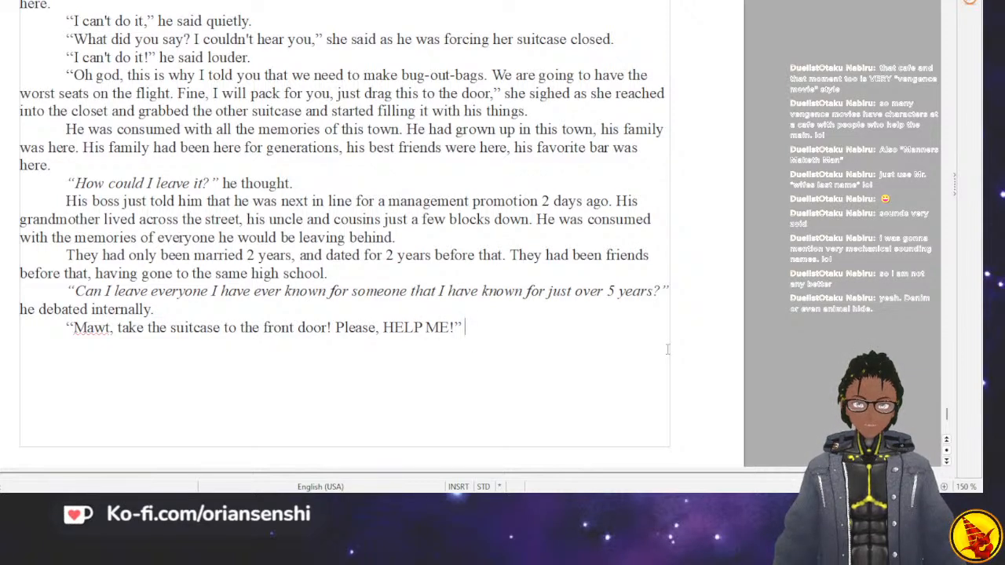
pyautogui.write('zab')
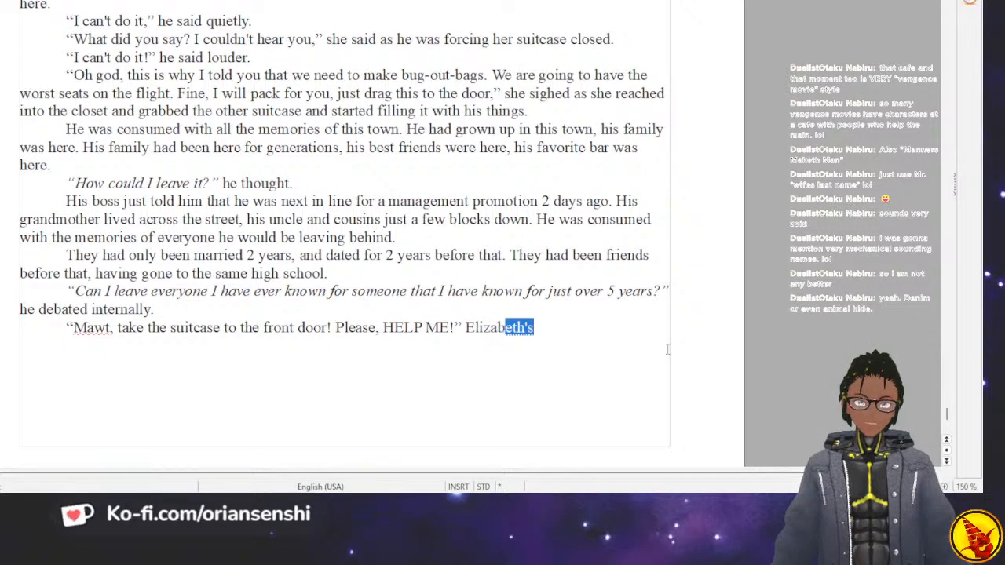
pyautogui.write('eth shouted tr')
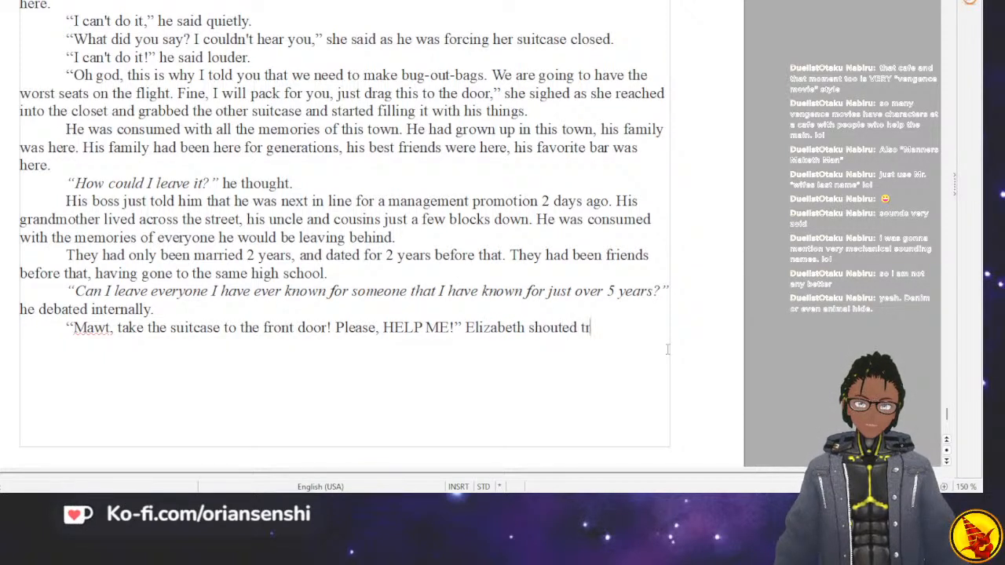
pyautogui.write('ying to get his atten')
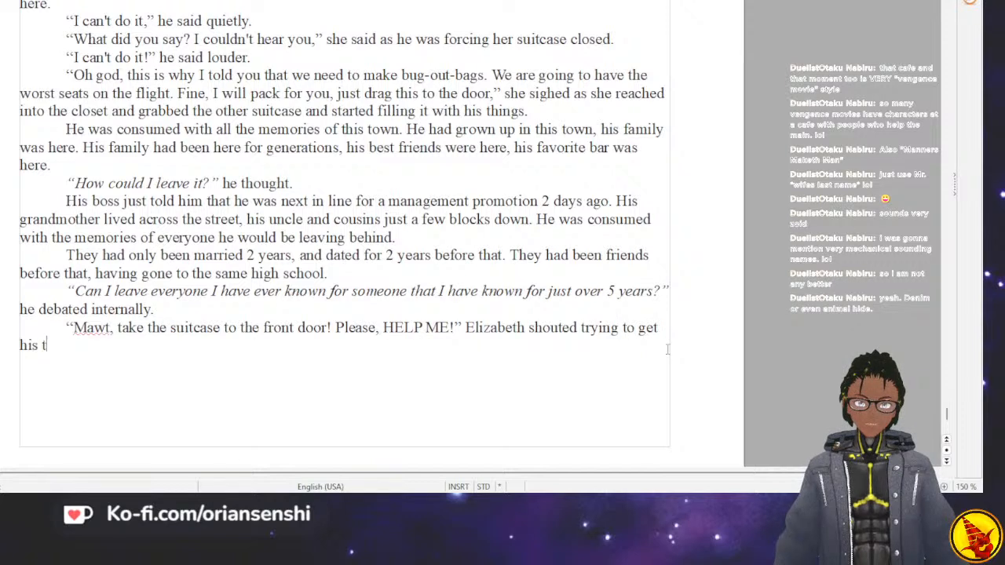
pyautogui.write('tion as')
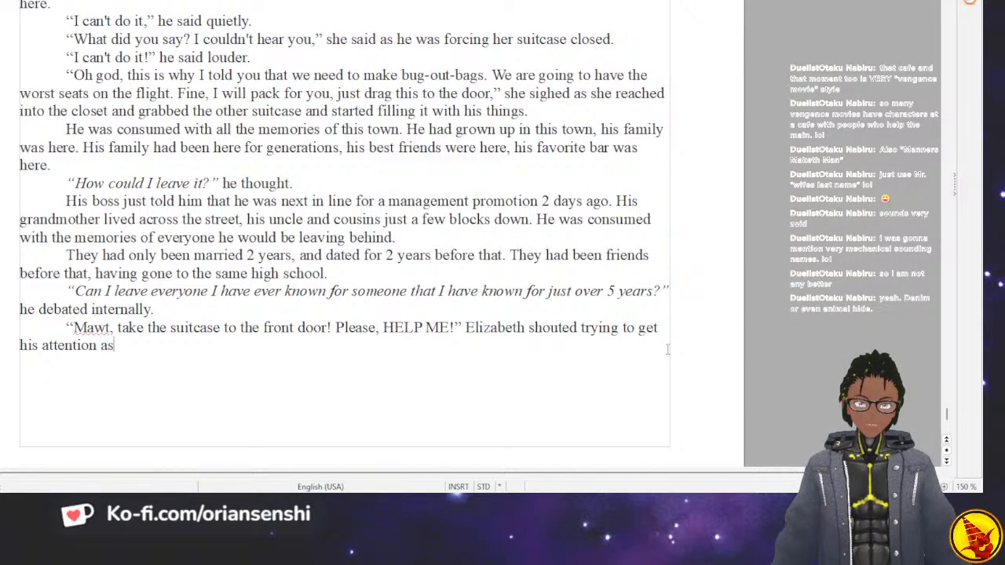
pyautogui.write(' he stood in the m')
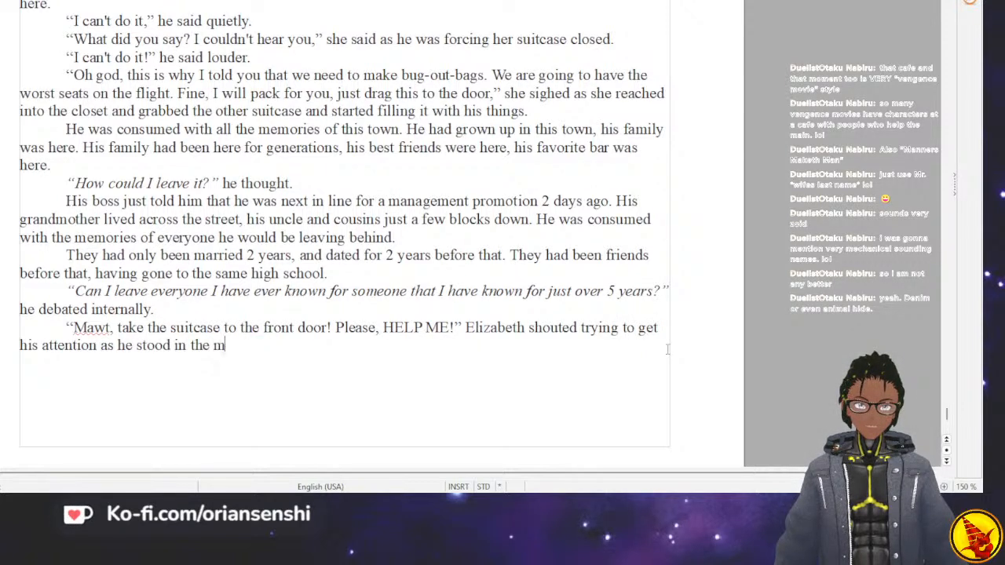
pyautogui.write('iddle of the room w')
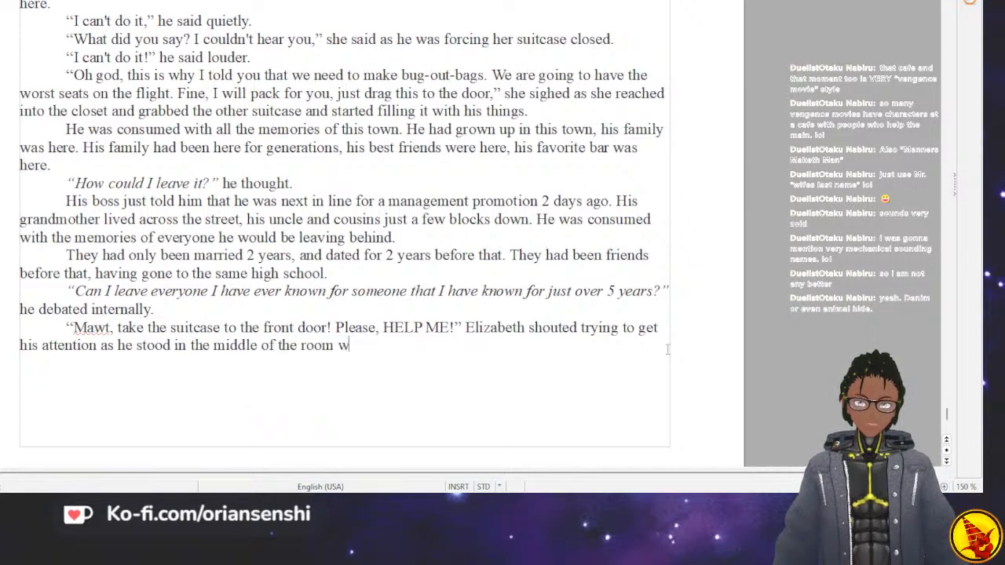
pyautogui.write('ith a thousan')
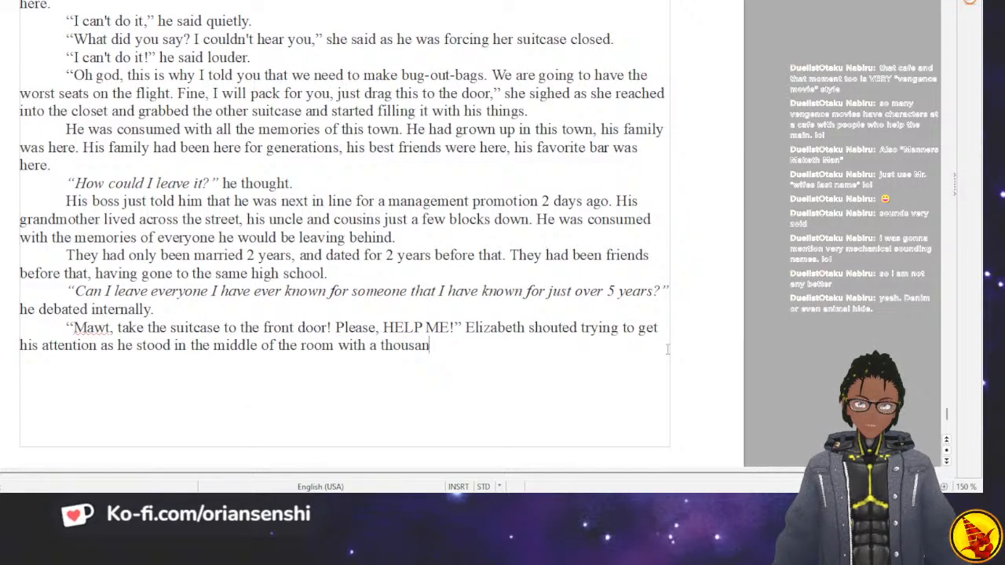
pyautogui.write('d yard stare.')
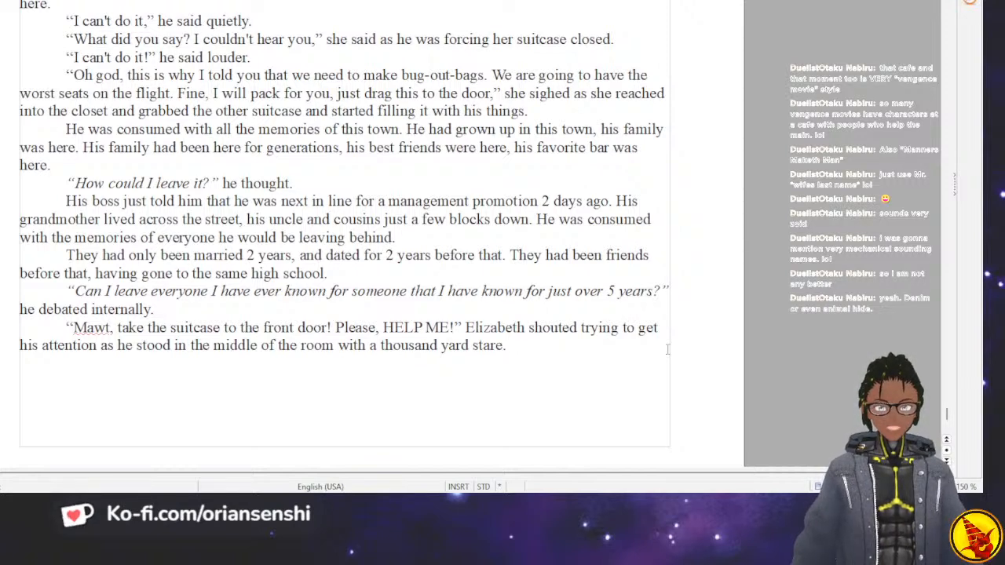
pyautogui.press('Up')
pyautogui.press('Up')
pyautogui.press('Up')
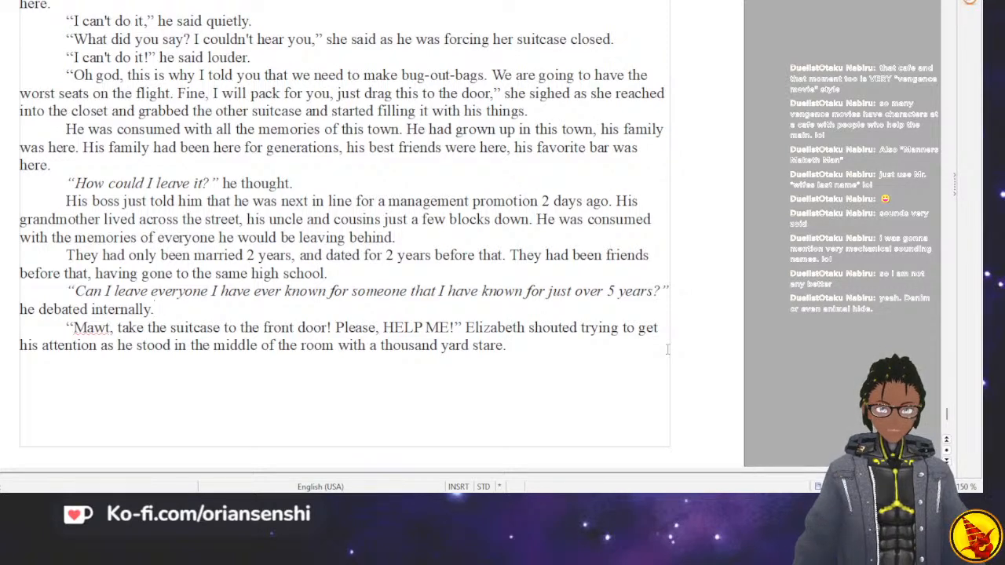
pyautogui.press('Up')
pyautogui.press('Right')
pyautogui.press('Right')
pyautogui.press('Right')
pyautogui.press('Right')
pyautogui.press('Right')
pyautogui.press('Right')
pyautogui.press('Right')
pyautogui.press('Right')
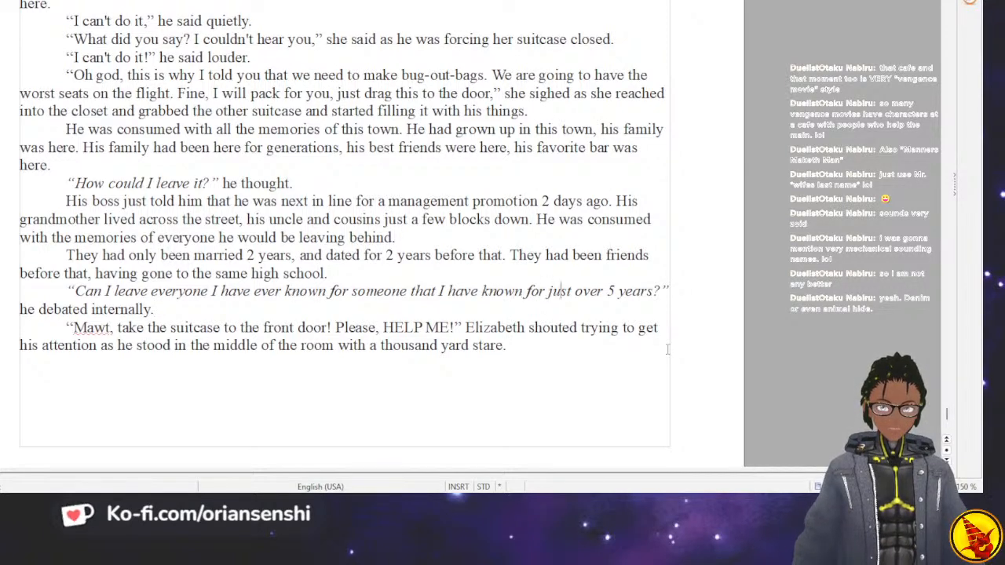
pyautogui.press('Right')
pyautogui.press('Right')
pyautogui.press('Right')
pyautogui.press('Right')
pyautogui.press('Right')
pyautogui.press('Right')
pyautogui.press('Right')
pyautogui.press('Right')
pyautogui.press('Right')
pyautogui.press('Right')
pyautogui.press('Right')
pyautogui.press('Right')
pyautogui.press('Right')
pyautogui.press('Right')
pyautogui.press('Right')
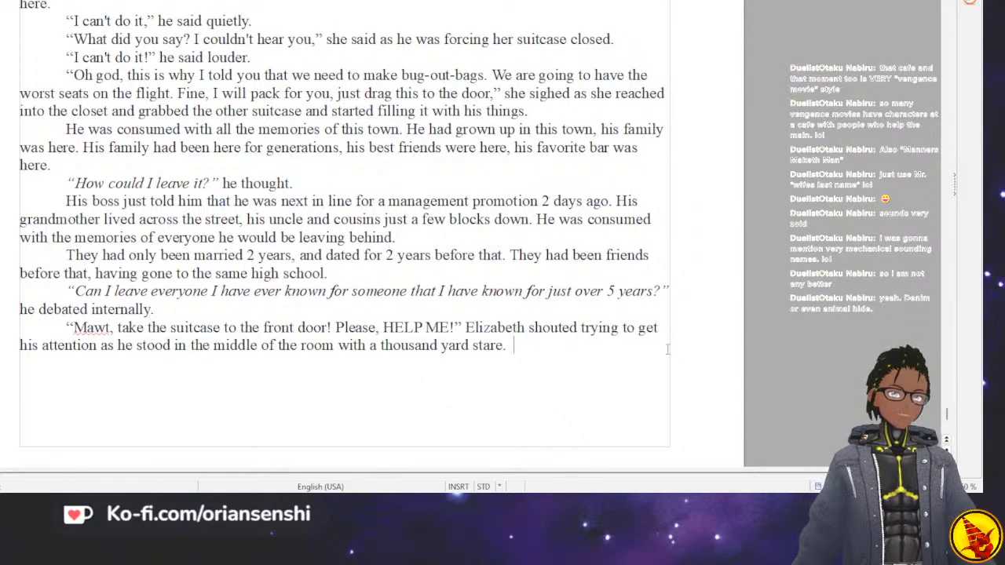
pyautogui.press('Insert')
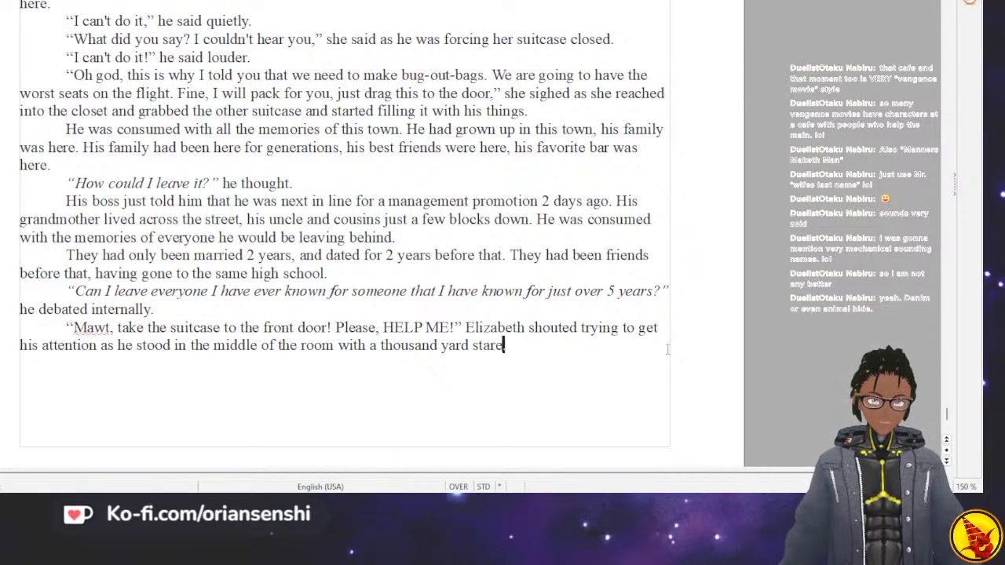
pyautogui.press('Insert')
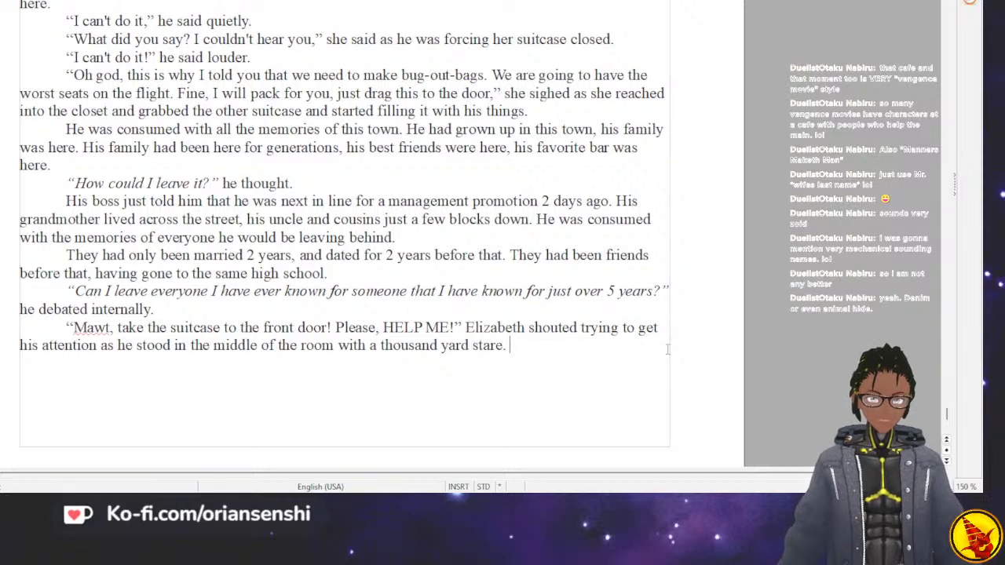
# Add the paragraph “I'm sorry, Elizabeth, I can't do it,” he said in a low voice. and open a new dialogue paragraph with “Oh.
pyautogui.press('Return')
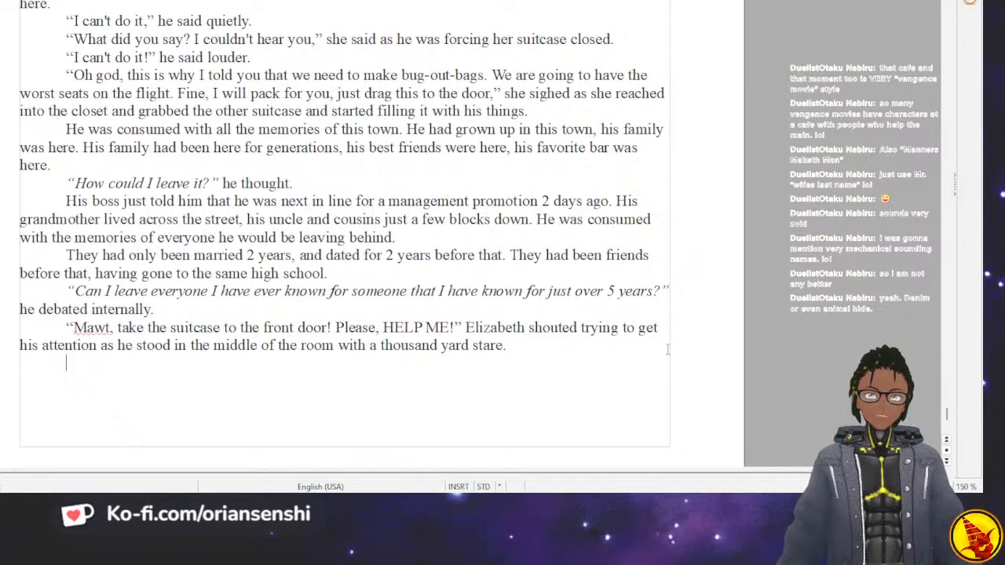
pyautogui.write("I'm sorry, I")
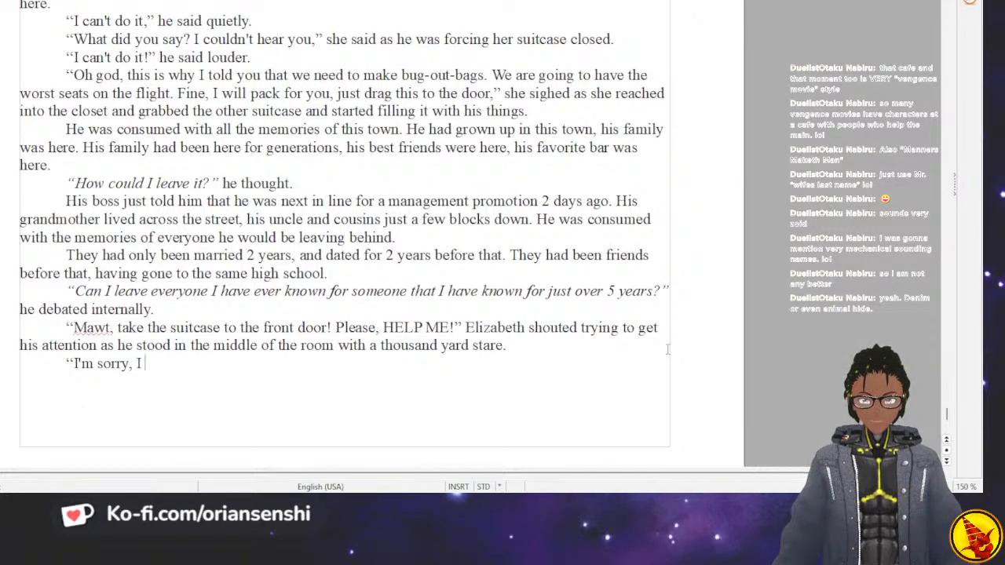
pyautogui.press('BackSpace')
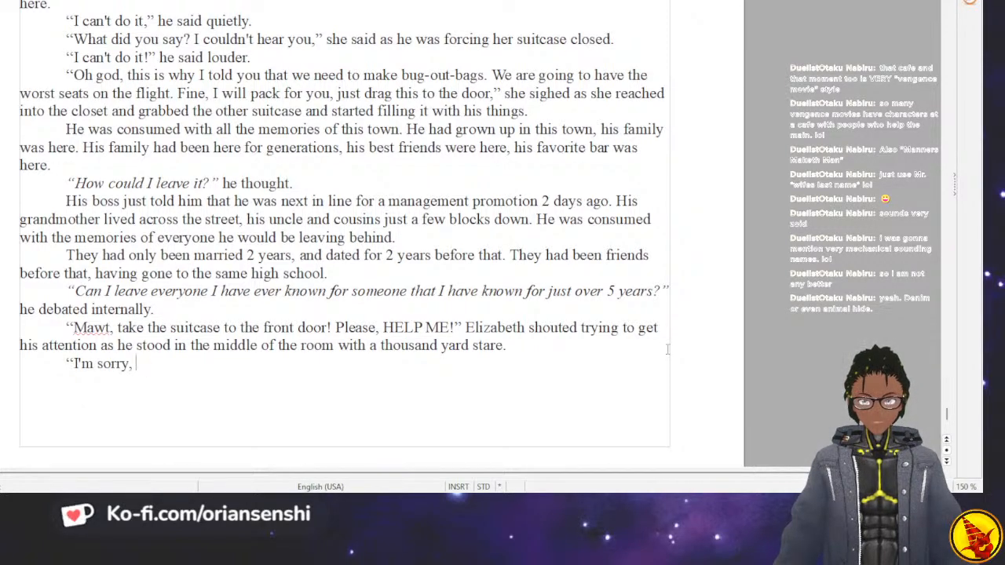
pyautogui.write('Elizab')
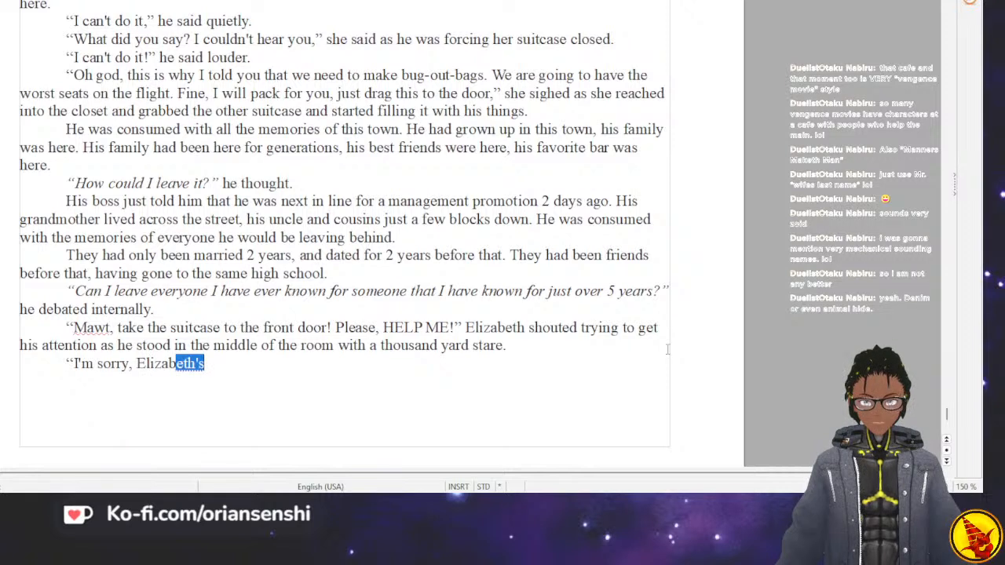
pyautogui.write("eth, I can't do it")
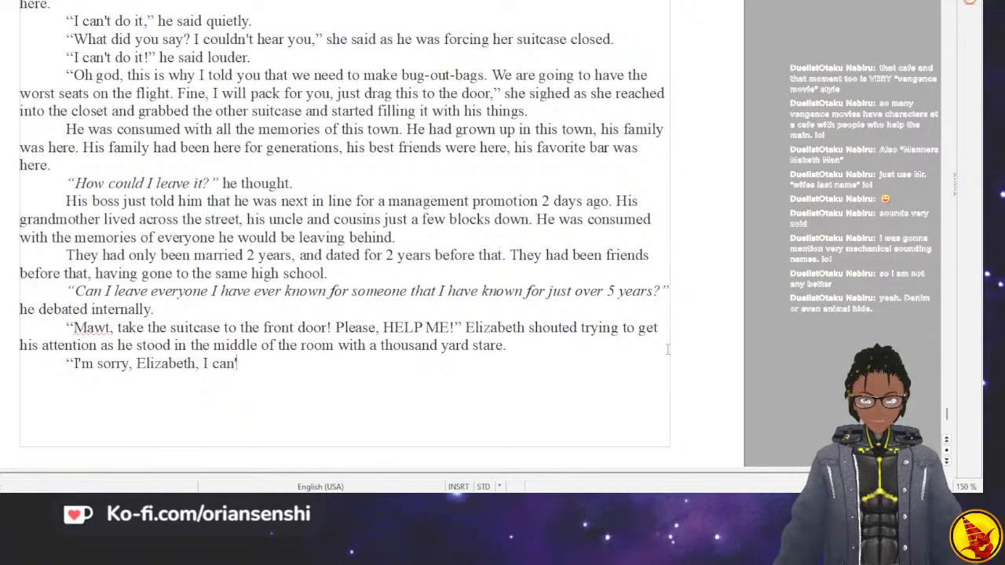
pyautogui.write('.')
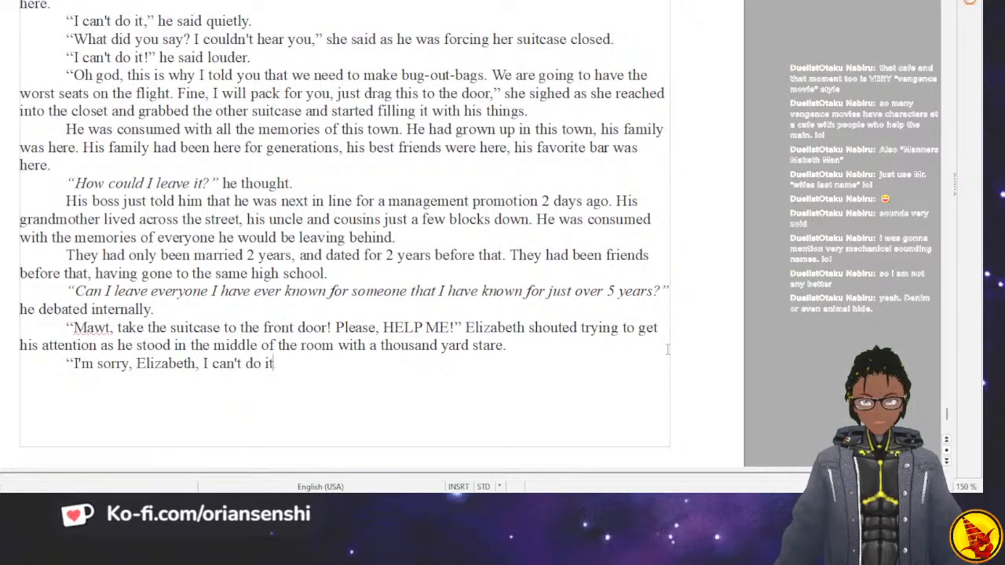
pyautogui.write('” he said')
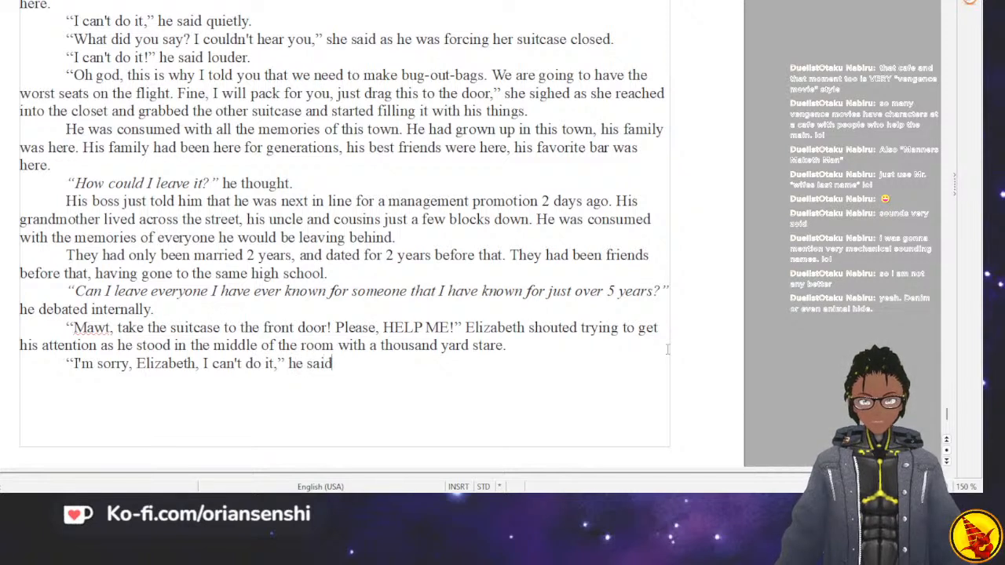
pyautogui.write(' in al o')
pyautogui.press('BackSpace')
pyautogui.press('BackSpace')
pyautogui.press('BackSpace')
pyautogui.write('low voice. “Oh ')
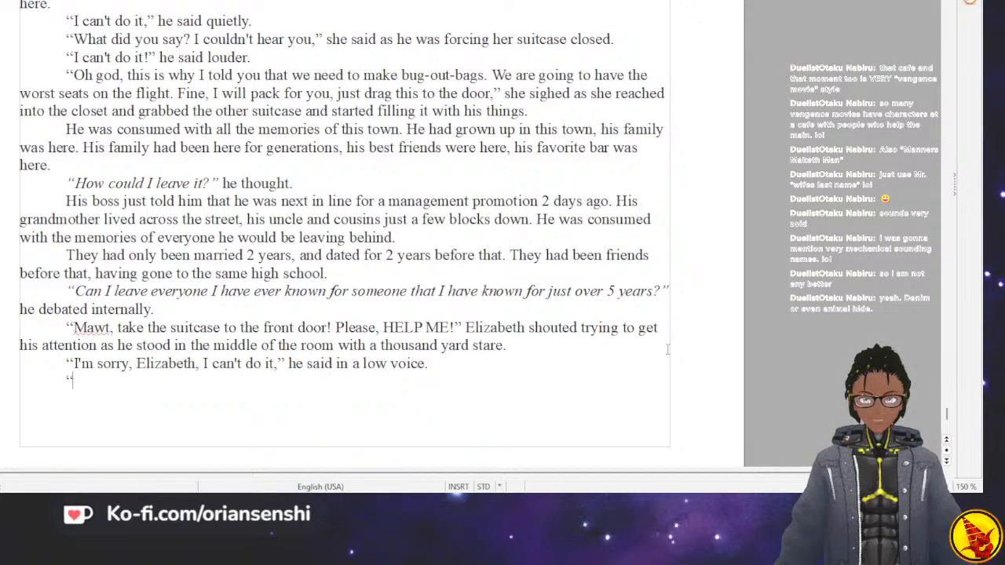
pyautogui.write('for ')
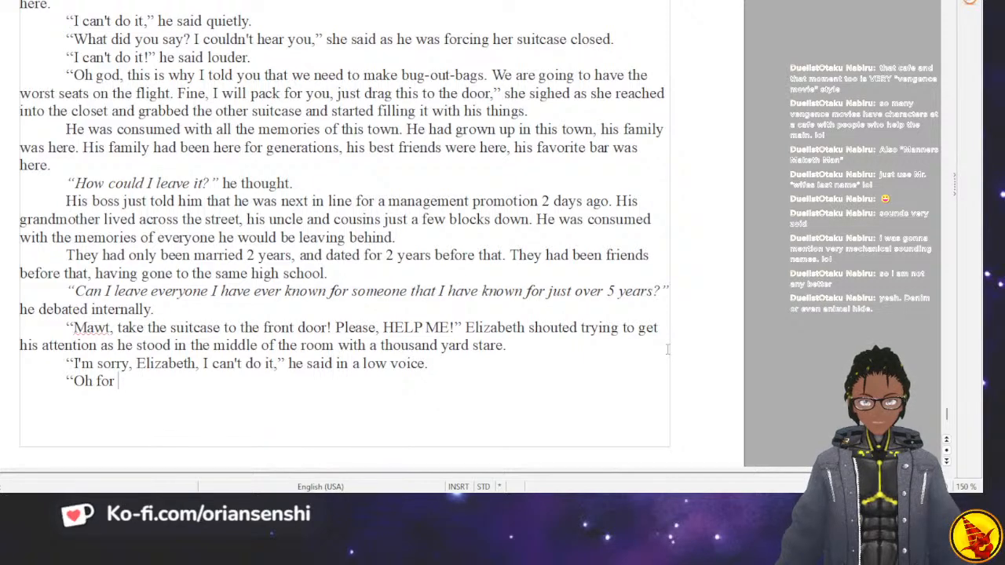
pyautogui.write('Gojulas sake')
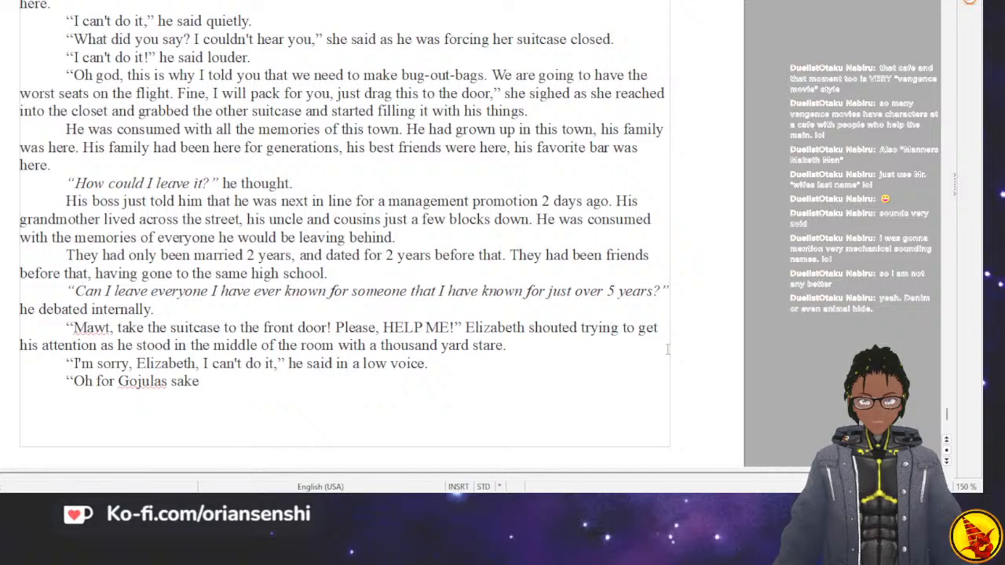
pyautogui.write('!')
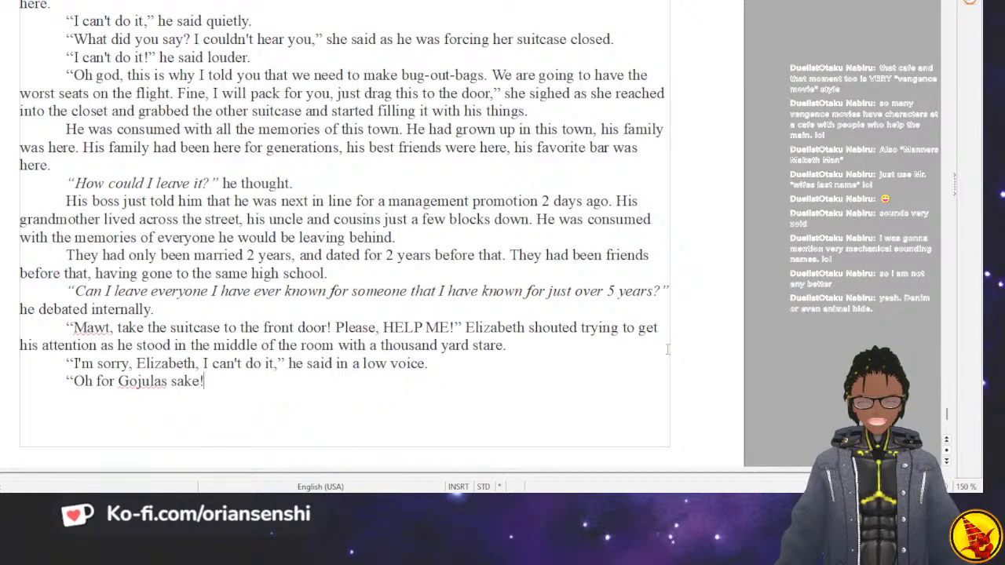
pyautogui.press('BackSpace')
pyautogui.press('BackSpace')
pyautogui.press('BackSpace')
pyautogui.press('BackSpace')
pyautogui.press('BackSpace')
pyautogui.press('BackSpace')
pyautogui.press('BackSpace')
pyautogui.press('BackSpace')
pyautogui.press('BackSpace')
pyautogui.press('BackSpace')
pyautogui.press('BackSpace')
pyautogui.press('BackSpace')
pyautogui.press('BackSpace')
pyautogui.press('BackSpace')
pyautogui.press('BackSpace')
# Replace “for Gojulas sake!” after “Oh” in the last dialogue line with “you are more useless than”.
pyautogui.write('re more us')
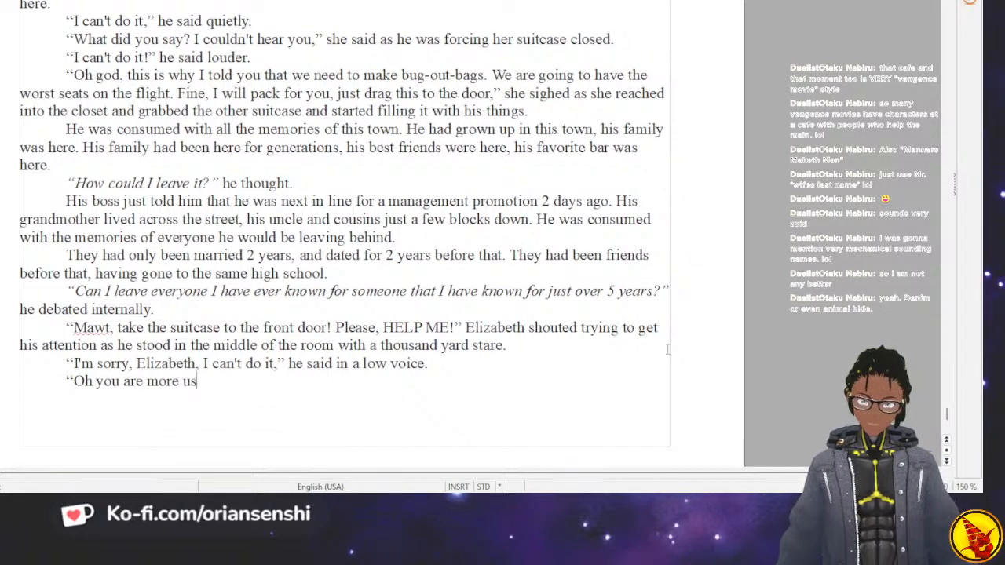
pyautogui.write('eless than')
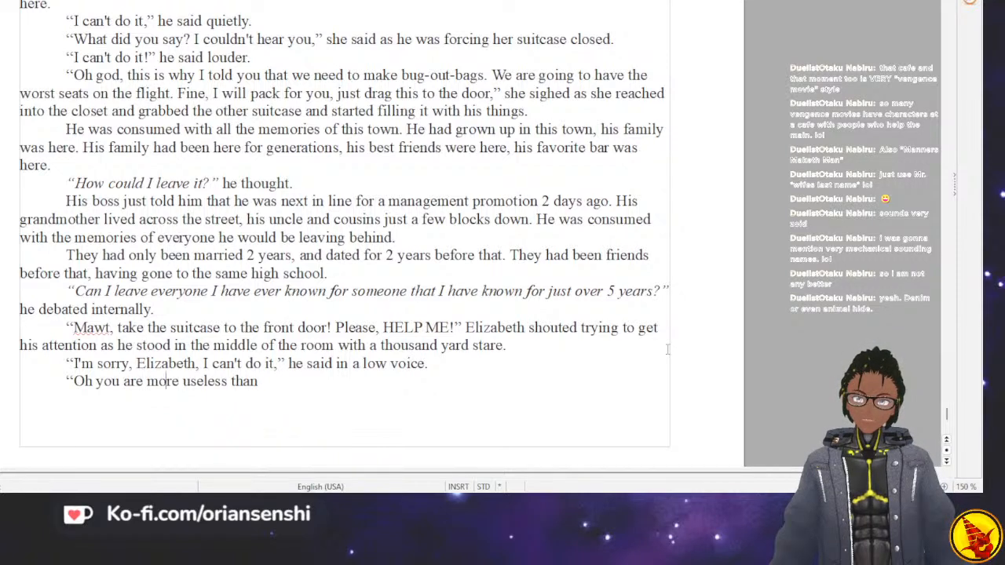
# Insert “, MY, GOD!” after “Oh” in the last dialogue line and capitalize the following word as “You”.
pyautogui.press('Home')
pyautogui.press('Right')
pyautogui.press('Right')
pyautogui.press('Right')
pyautogui.write(', MY')
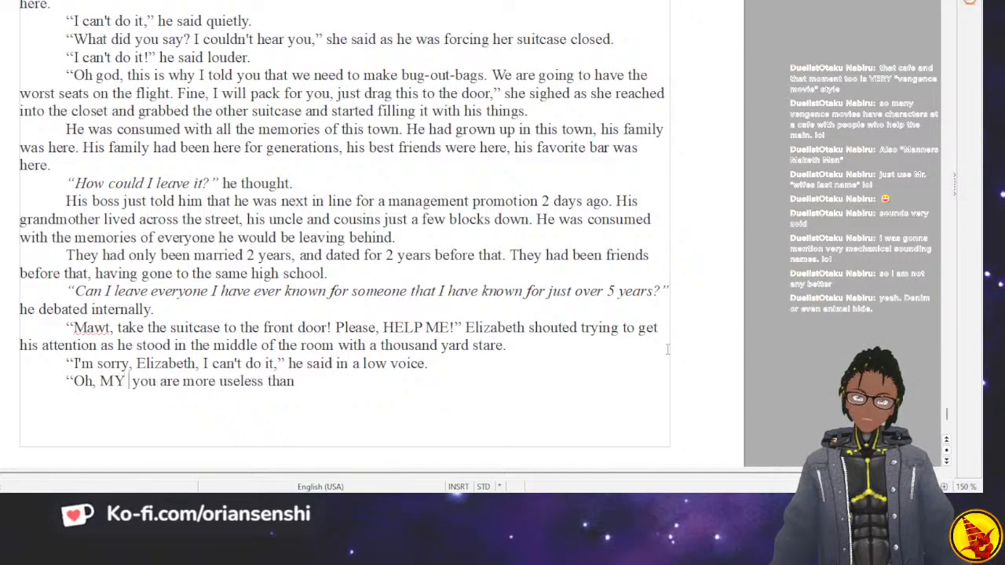
pyautogui.write(', GOD!')
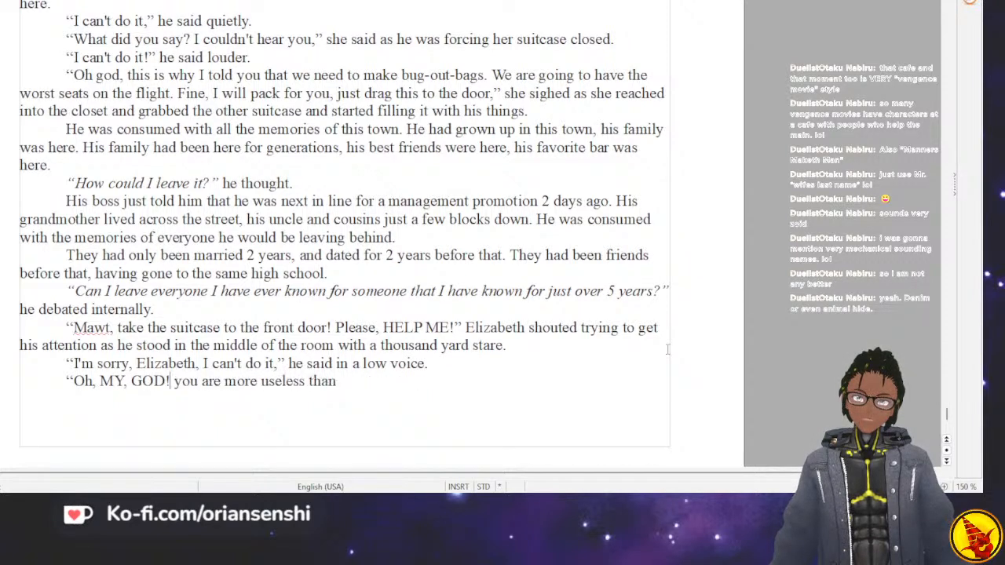
pyautogui.press('BackSpace')
pyautogui.write('Y')
pyautogui.press('Right')
pyautogui.press('Right')
pyautogui.press('Right')
pyautogui.press('Right')
pyautogui.press('Right')
pyautogui.press('Right')
pyautogui.press('Right')
pyautogui.press('Right')
pyautogui.press('Right')
pyautogui.press('Right')
pyautogui.press('Right')
pyautogui.press('Right')
pyautogui.press('Right')
pyautogui.press('Right')
pyautogui.press('Right')
pyautogui.press('Right')
pyautogui.press('Right')
pyautogui.press('Right')
pyautogui.press('Right')
pyautogui.press('Right')
pyautogui.press('Right')
pyautogui.press('Right')
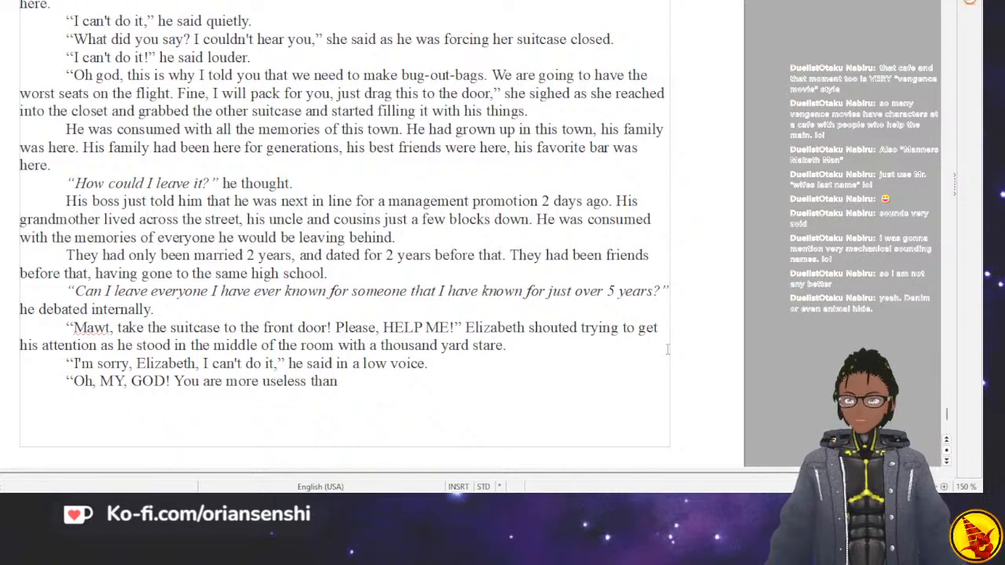
# Finish the insult with “boosters on a cannon tortoise!”, correcting the misspelled “tortise”.
pyautogui.write('boosters on a cannon tortise')
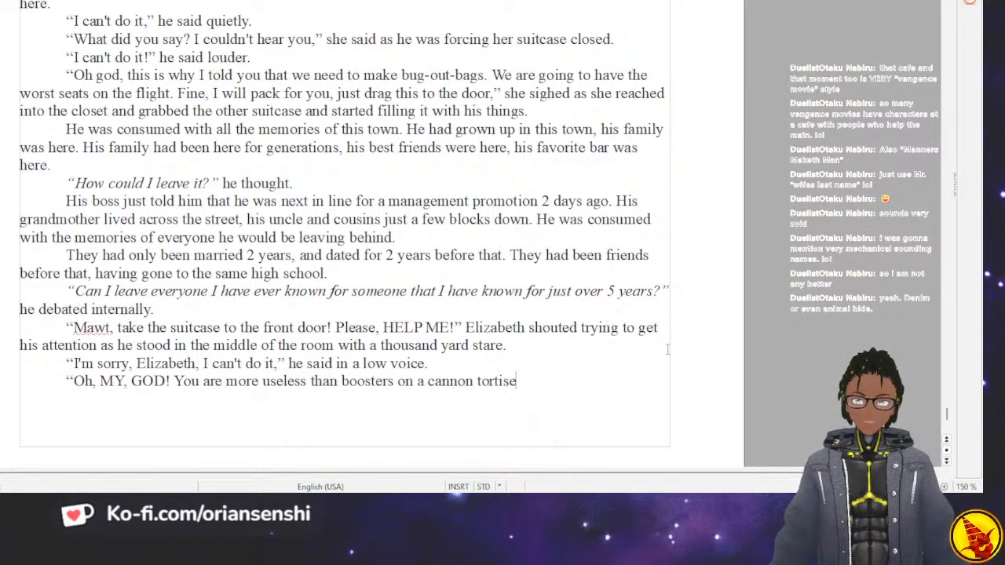
pyautogui.write('!"')
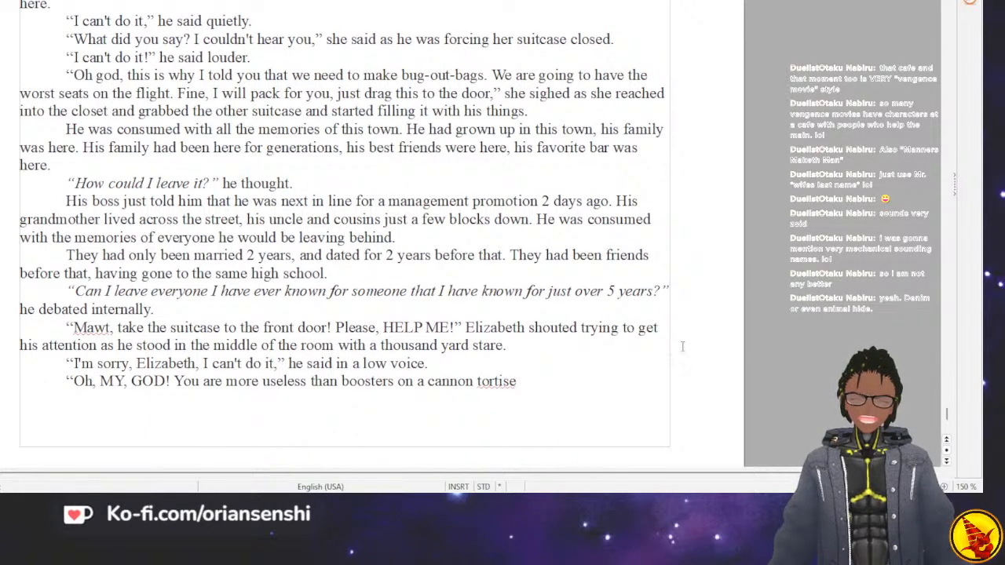
pyautogui.doubleClick(495, 382)
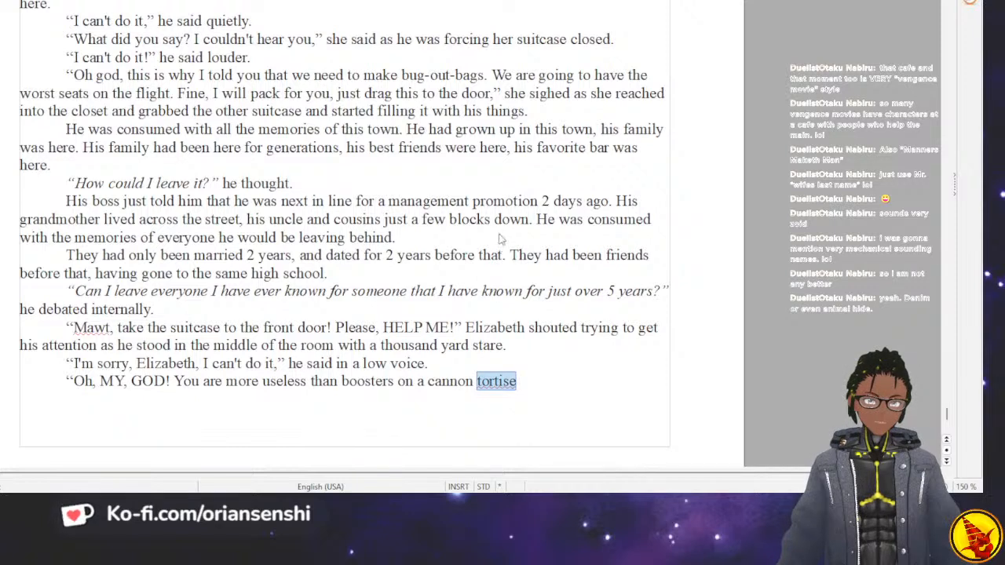
pyautogui.write('tortoise')
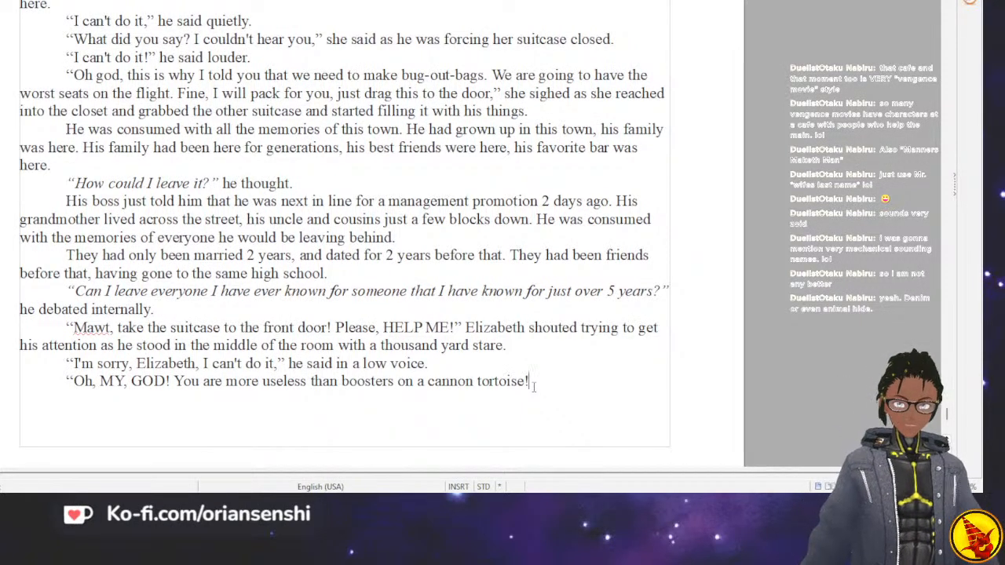
# Continue Elizabeth's dialogue after “tortoise!” with “We don't have time for this,”.
pyautogui.write("We don't have ti")
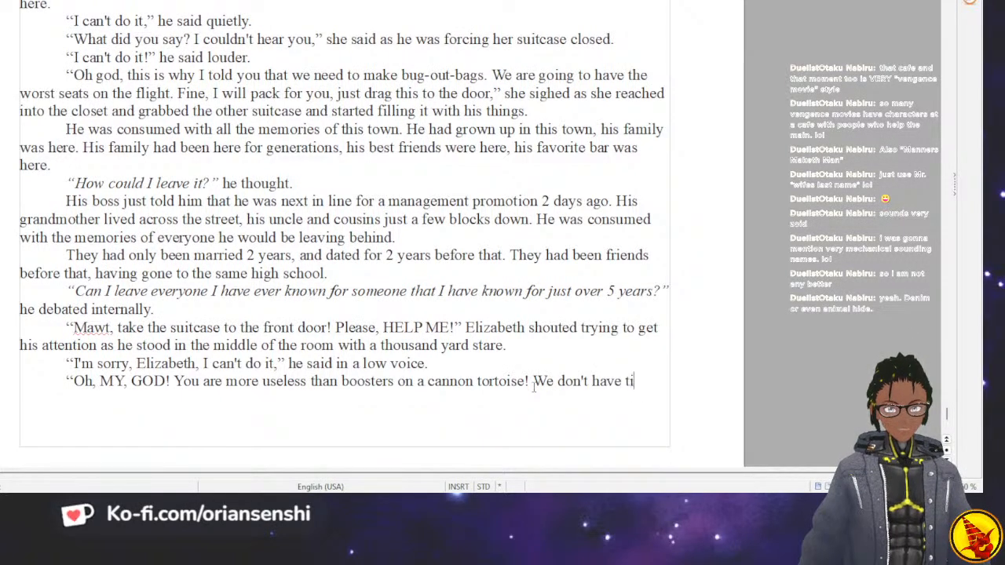
pyautogui.write('m e')
pyautogui.press('BackSpace')
pyautogui.press('BackSpace')
pyautogui.press('BackSpace')
pyautogui.press('BackSpace')
pyautogui.press('BackSpace')
pyautogui.press('BackSpace')
pyautogui.press('BackSpace')
pyautogui.press('BackSpace')
pyautogui.press('BackSpace')
pyautogui.write('ave time for this')
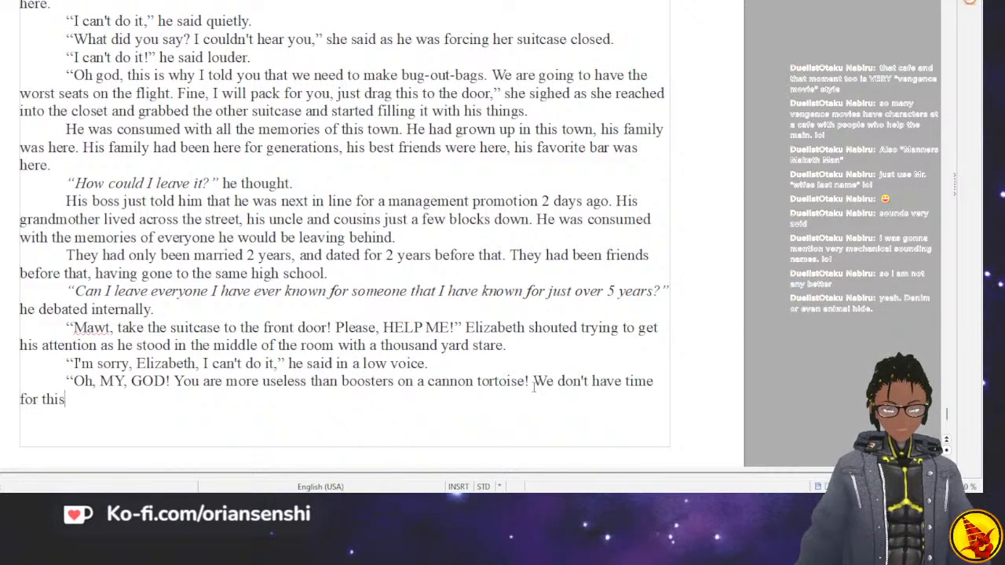
pyautogui.write(', We')
pyautogui.press('BackSpace')
pyautogui.press('BackSpace')
pyautogui.press('BackSpace')
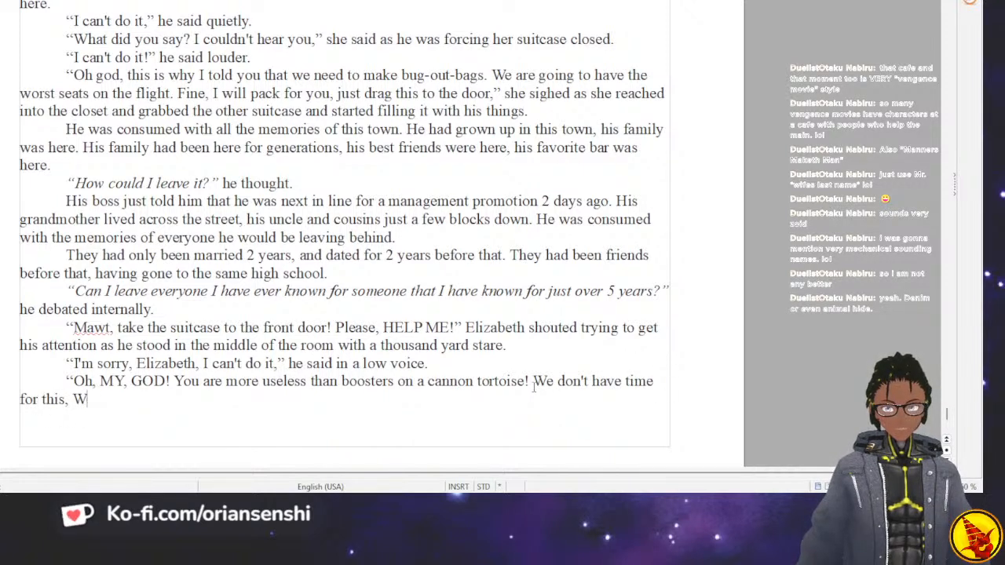
# Extend the dialogue sentence with “but when we are safe, we are having a serious talk about this”.
pyautogui.write('but whe')
pyautogui.write('n we ge')
pyautogui.press('BackSpace')
pyautogui.press('BackSpace')
pyautogui.write('are')
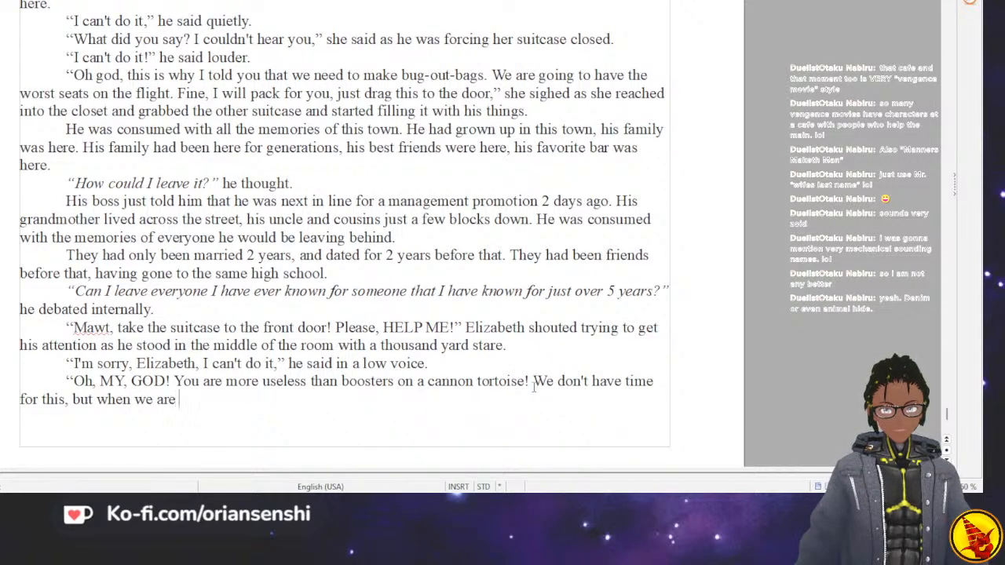
pyautogui.write(' safe, we are hav')
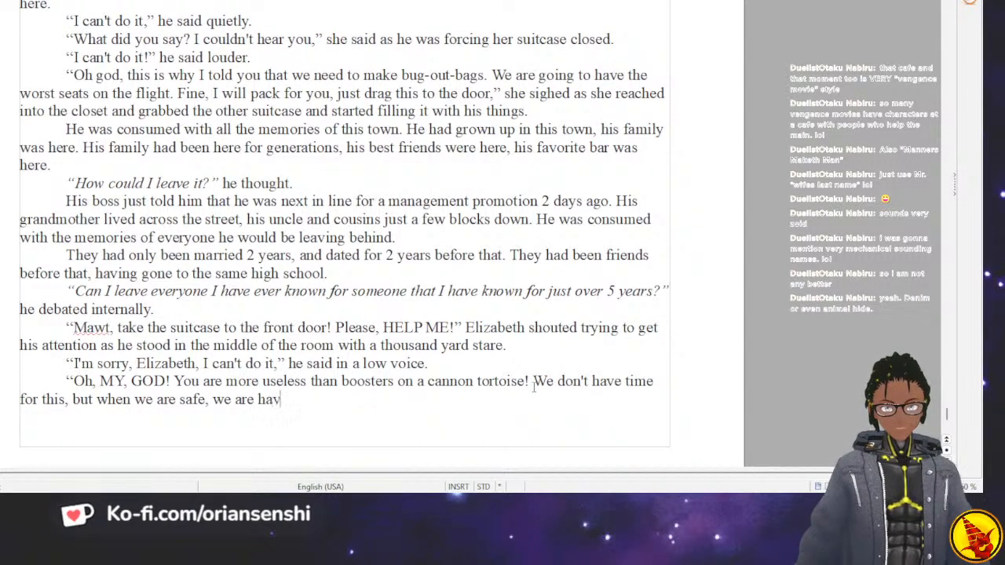
pyautogui.write('ing a serious')
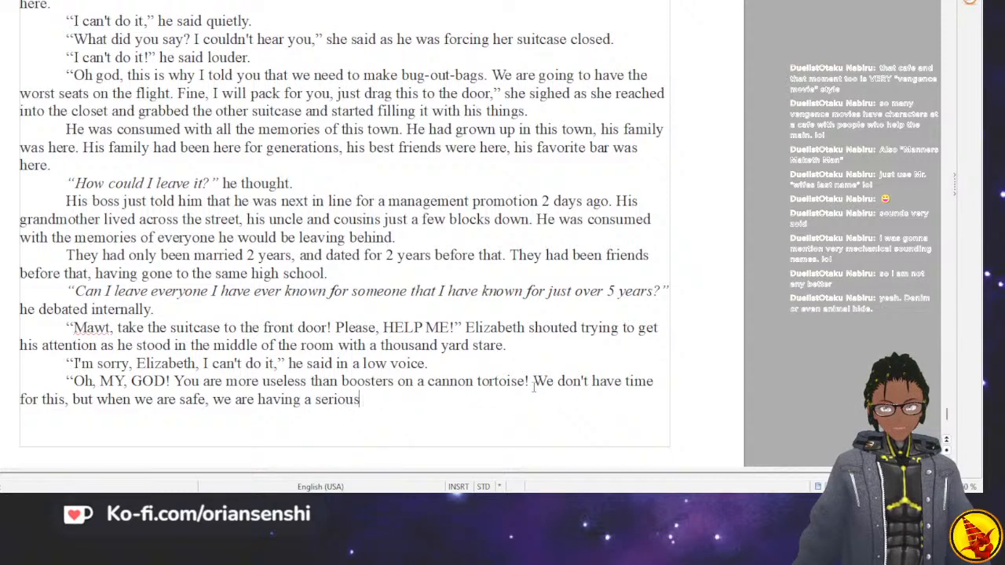
pyautogui.write(' talk about this')
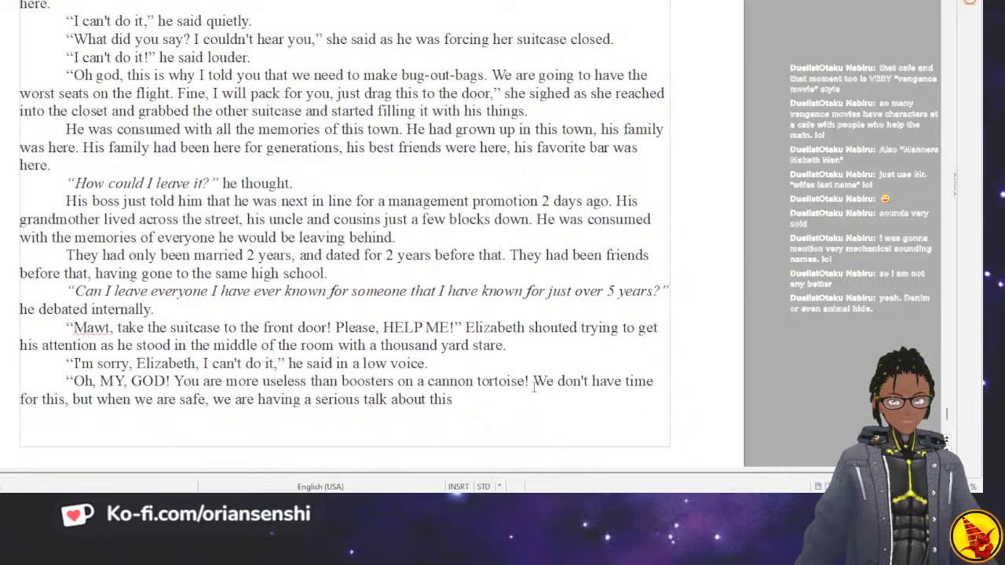
# Delete the whole sentence beginning “We don't have time for this” back to “tortoise!”.
pyautogui.press('BackSpace')
pyautogui.press('BackSpace')
pyautogui.press('BackSpace')
pyautogui.press('BackSpace')
pyautogui.press('BackSpace')
pyautogui.press('BackSpace')
pyautogui.press('BackSpace')
pyautogui.press('BackSpace')
pyautogui.press('BackSpace')
pyautogui.press('BackSpace')
pyautogui.press('BackSpace')
pyautogui.press('BackSpace')
pyautogui.press('BackSpace')
pyautogui.press('BackSpace')
pyautogui.press('BackSpace')
pyautogui.press('BackSpace')
pyautogui.press('BackSpace')
pyautogui.press('BackSpace')
pyautogui.press('BackSpace')
pyautogui.press('BackSpace')
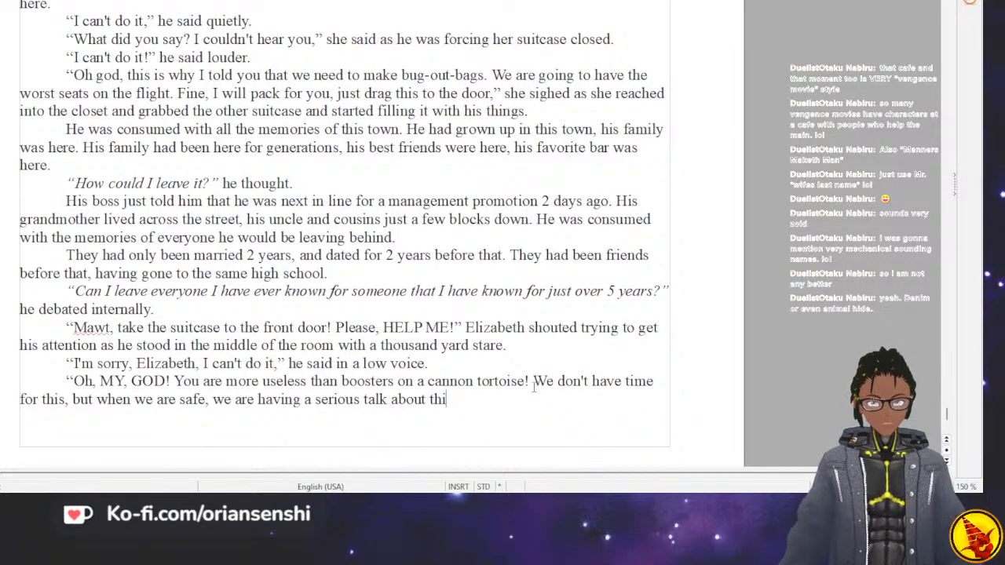
pyautogui.press('BackSpace')
pyautogui.press('BackSpace')
pyautogui.press('BackSpace')
pyautogui.press('BackSpace')
pyautogui.press('BackSpace')
pyautogui.press('BackSpace')
pyautogui.press('BackSpace')
pyautogui.press('BackSpace')
pyautogui.press('BackSpace')
pyautogui.press('BackSpace')
pyautogui.press('BackSpace')
pyautogui.press('BackSpace')
pyautogui.press('BackSpace')
pyautogui.press('BackSpace')
pyautogui.press('BackSpace')
pyautogui.press('BackSpace')
pyautogui.press('BackSpace')
pyautogui.press('BackSpace')
pyautogui.press('BackSpace')
pyautogui.press('BackSpace')
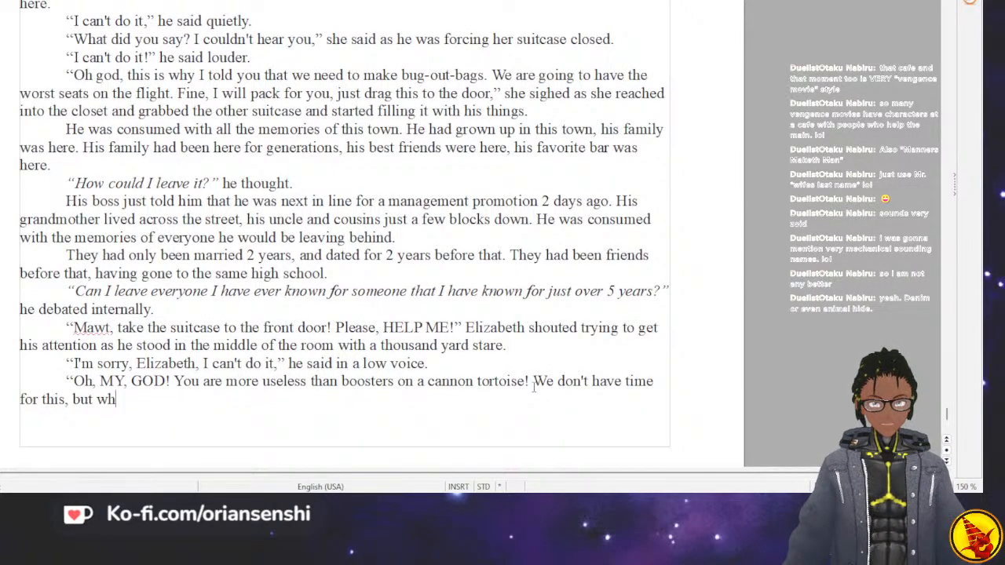
pyautogui.press('BackSpace')
pyautogui.press('BackSpace')
pyautogui.press('BackSpace')
pyautogui.press('BackSpace')
pyautogui.press('BackSpace')
pyautogui.press('BackSpace')
# Continue the dialogue after “tortoise!” with “Listen, I get that there is a lot going on right now,”.
pyautogui.write('Listen, I ge')
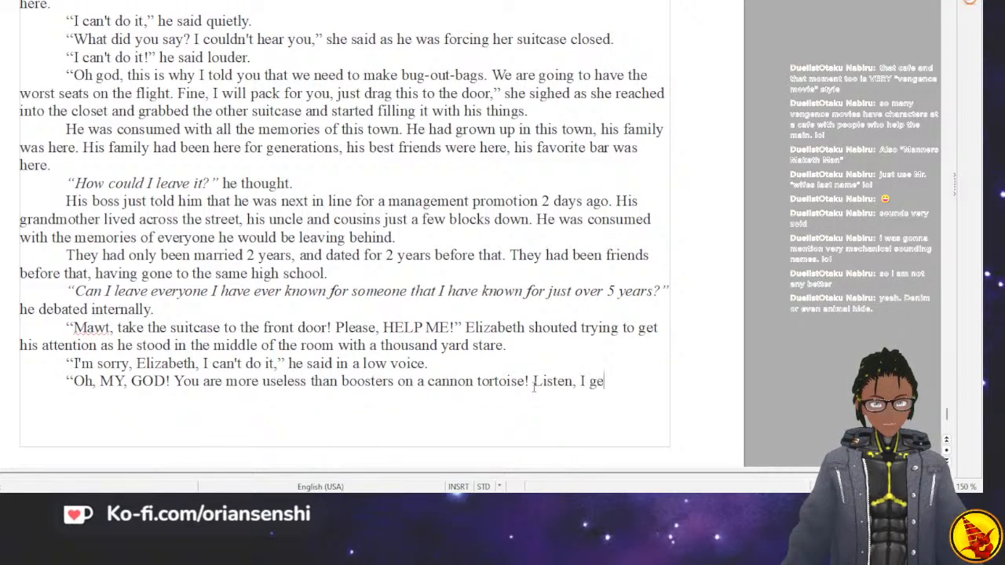
pyautogui.write('t that ')
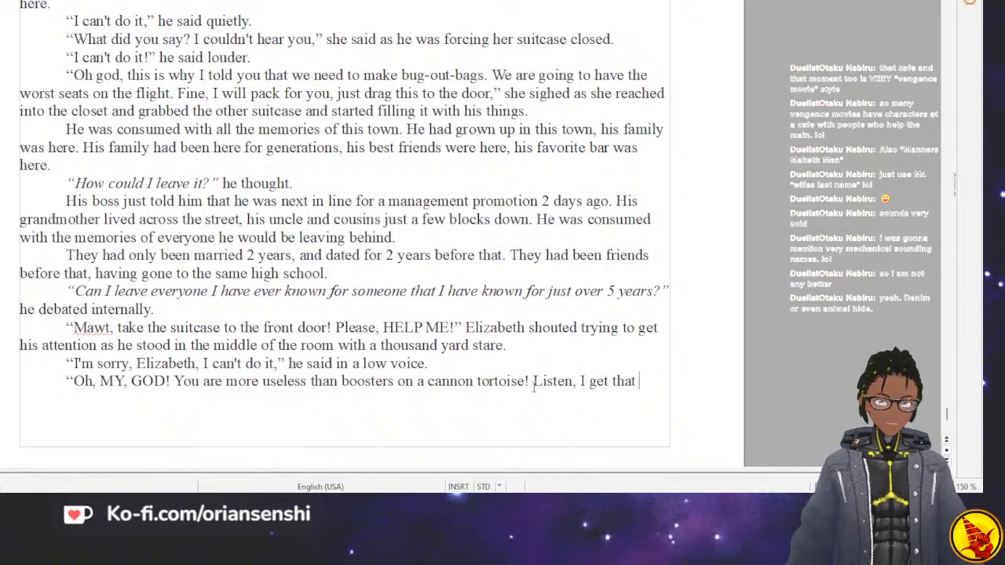
pyautogui.write('war')
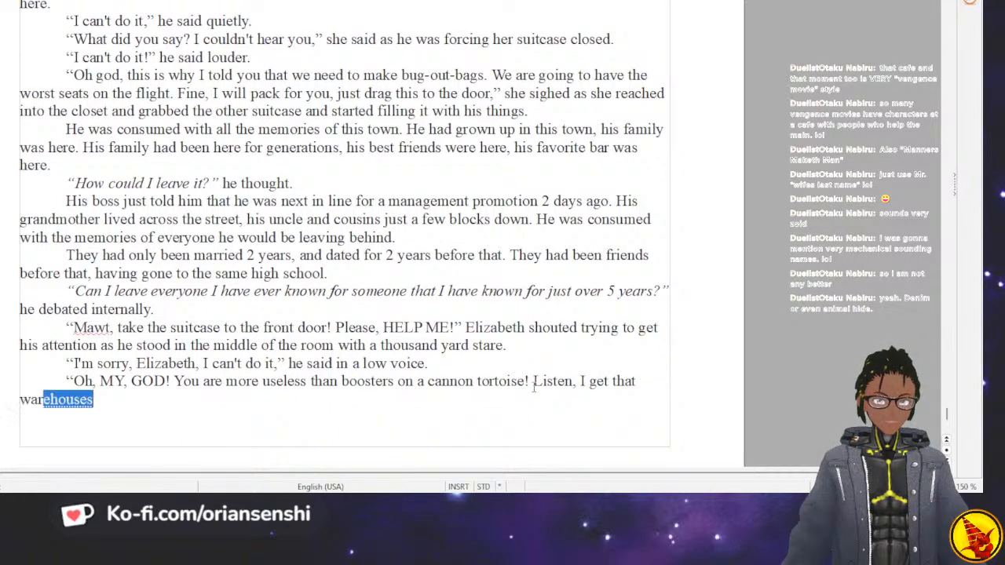
pyautogui.write(' is')
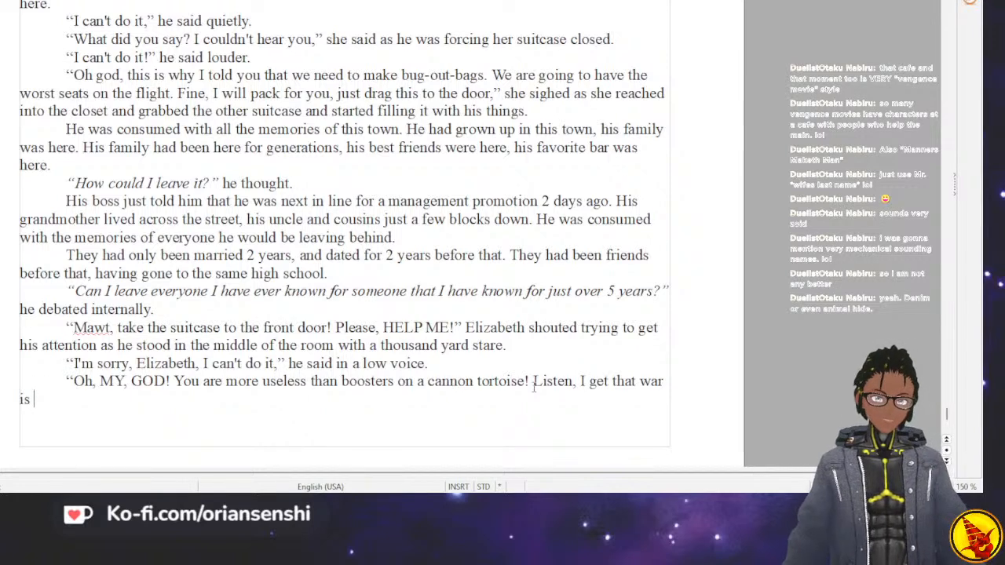
pyautogui.press('BackSpace')
pyautogui.press('BackSpace')
pyautogui.press('BackSpace')
pyautogui.press('BackSpace')
pyautogui.press('BackSpace')
pyautogui.press('BackSpace')
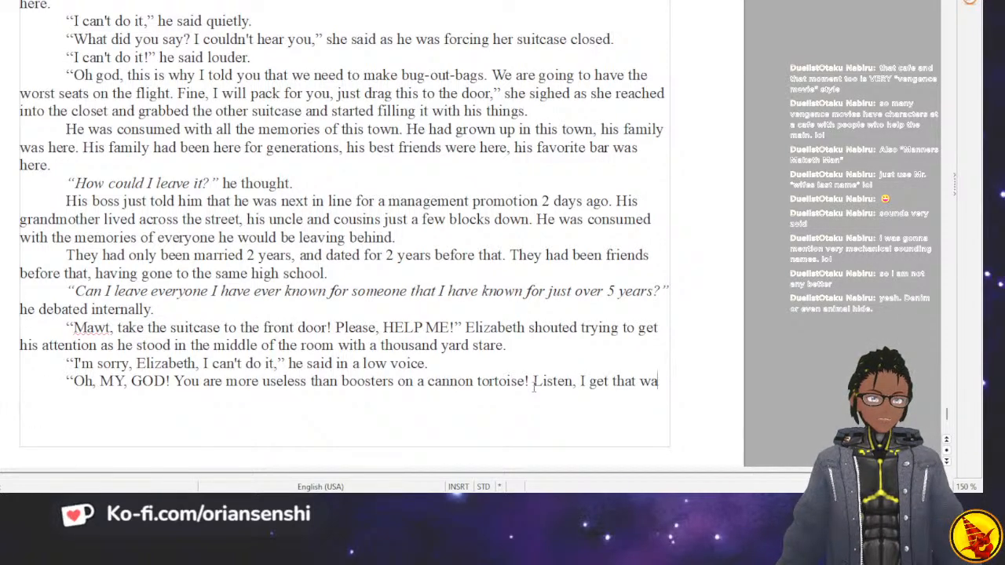
pyautogui.write('there is a lot going on right now')
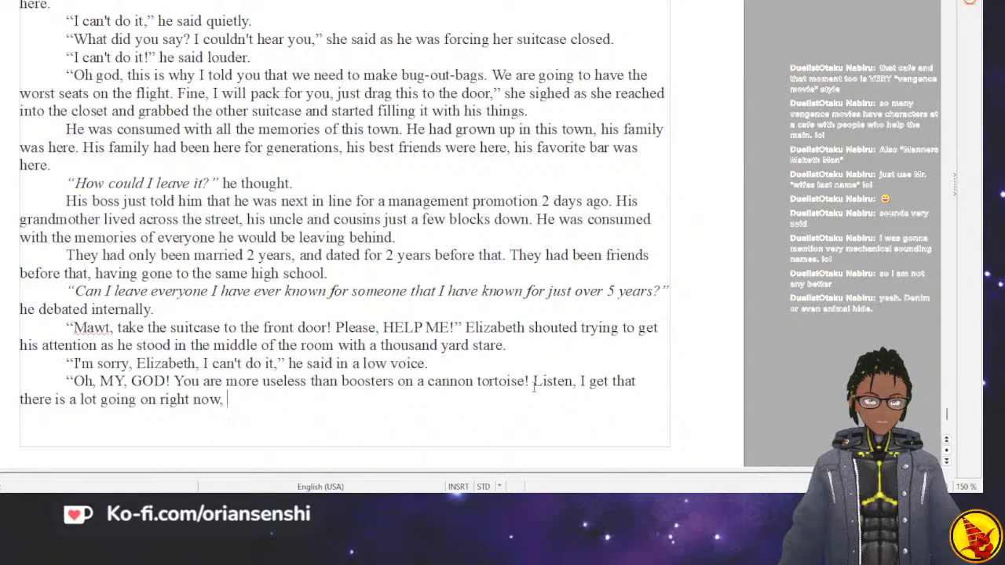
pyautogui.write(', ')
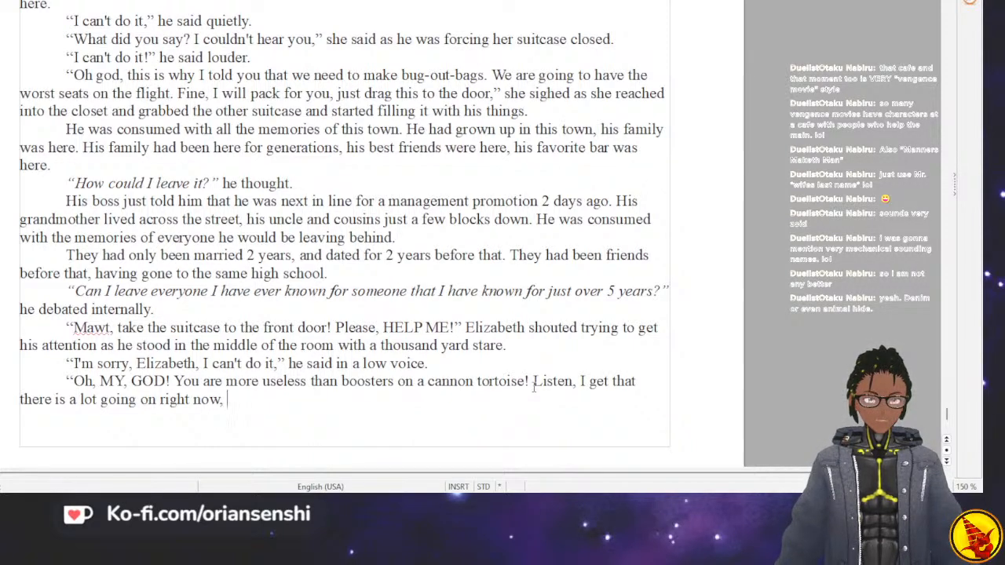
pyautogui.write('but')
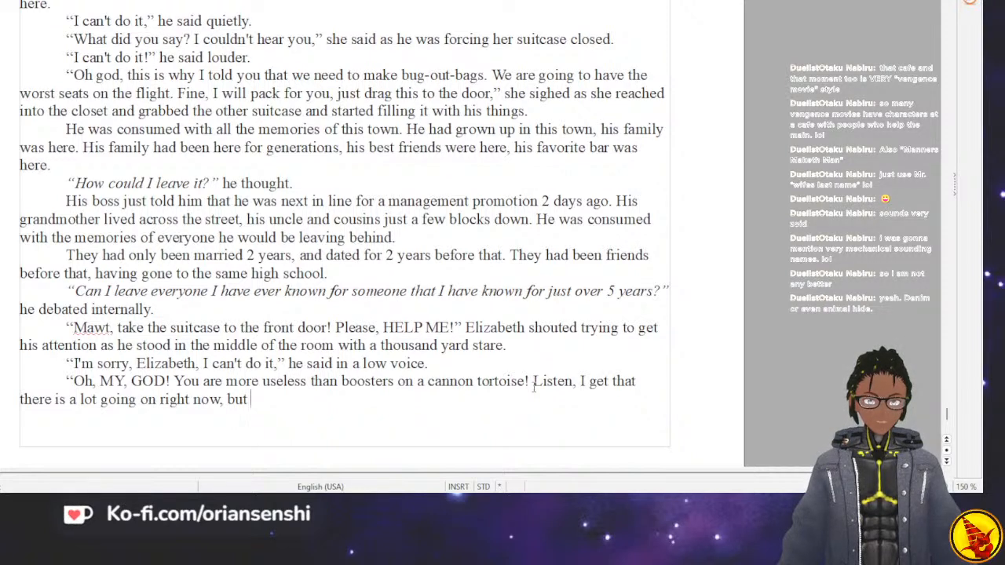
# Extend the sentence after “right now,” with “and you may be working through some of your own trauma”.
pyautogui.press('BackSpace')
pyautogui.press('BackSpace')
pyautogui.press('BackSpace')
pyautogui.write('and ')
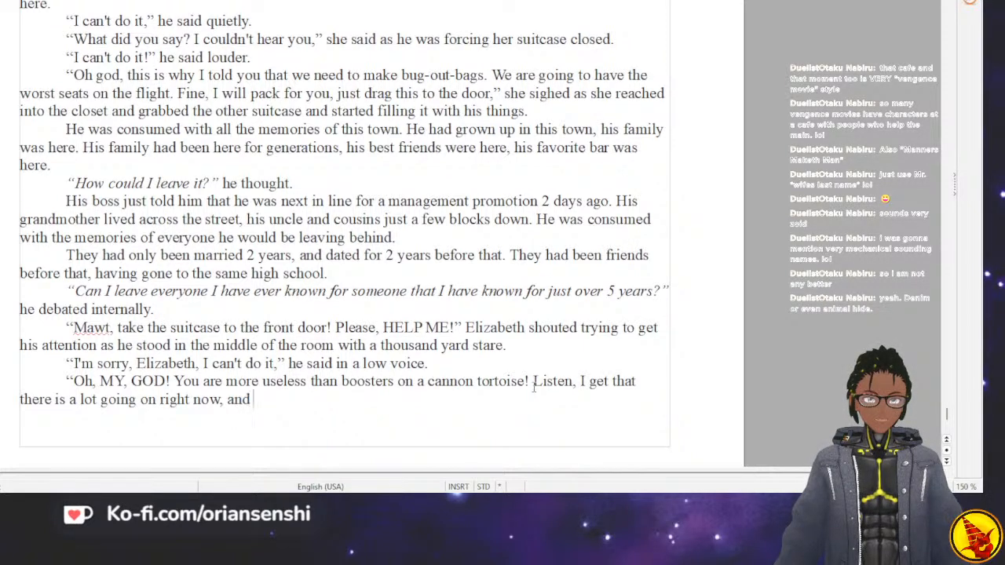
pyautogui.write('you may be wor')
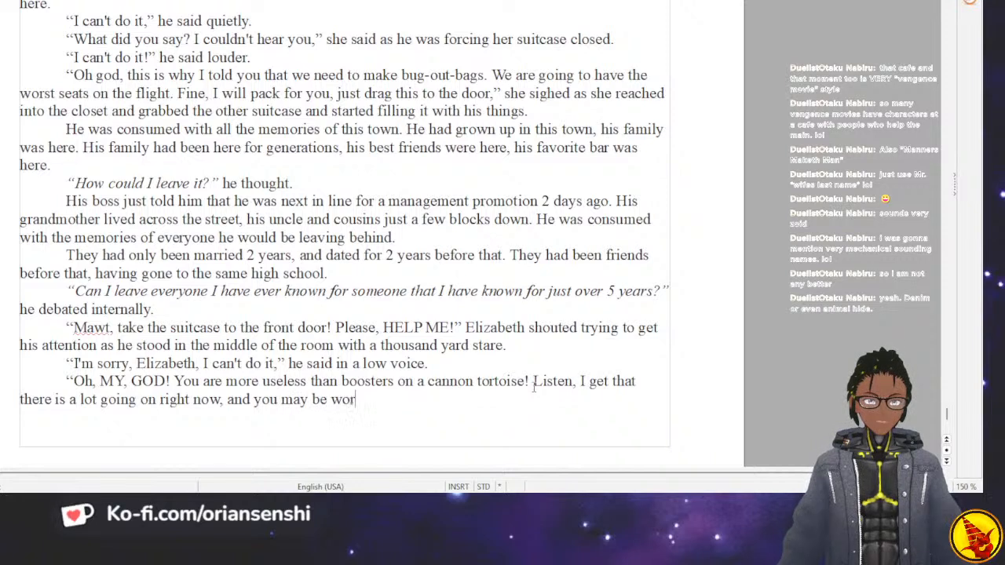
pyautogui.write('king through ')
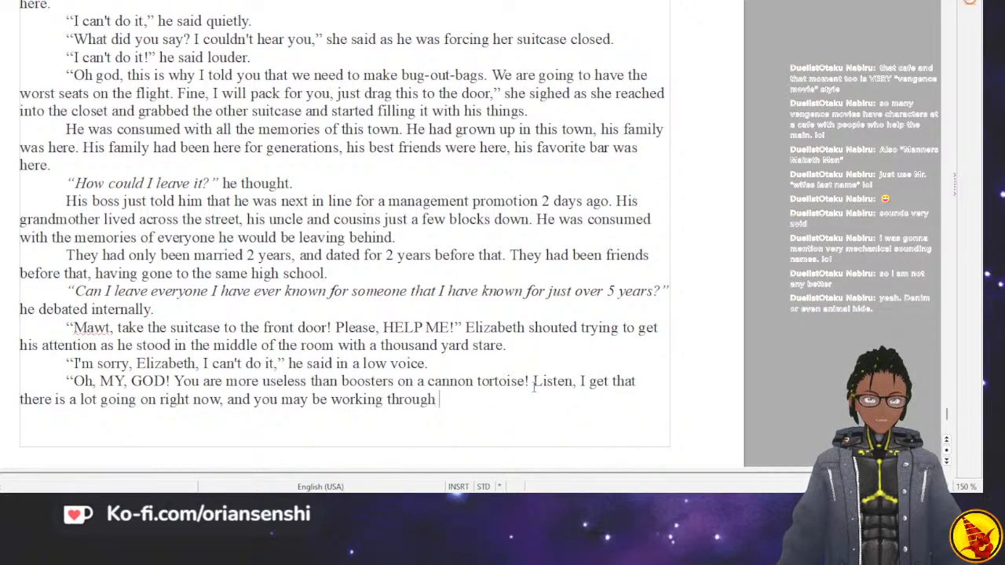
pyautogui.write('some of your own trauma')
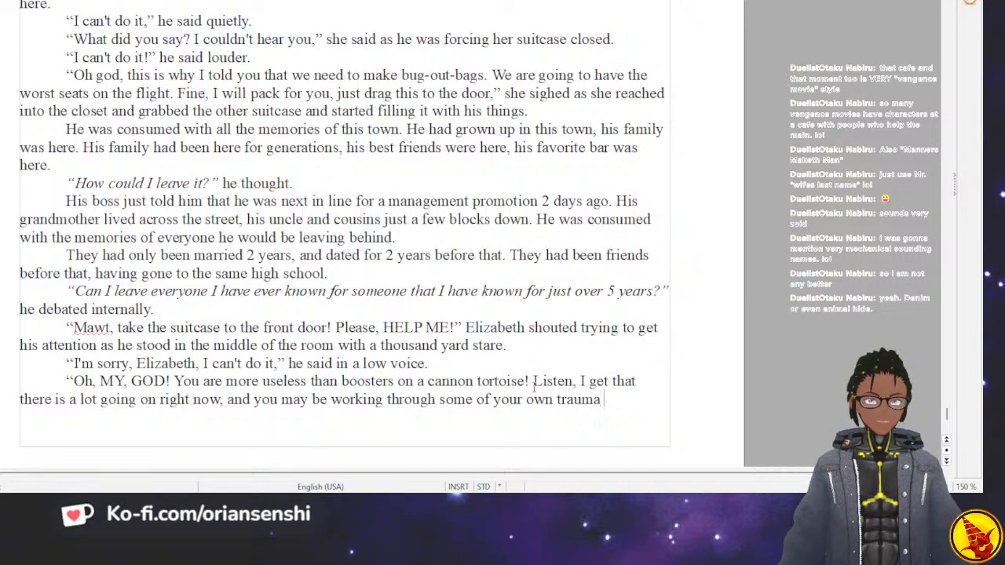
pyautogui.write(' from when the em')
# Complete the sentence with “from when the Empire took this town when you were 10, but right now we need to move!”.
pyautogui.press('BackSpace')
pyautogui.press('BackSpace')
pyautogui.write('Empire took this town ')
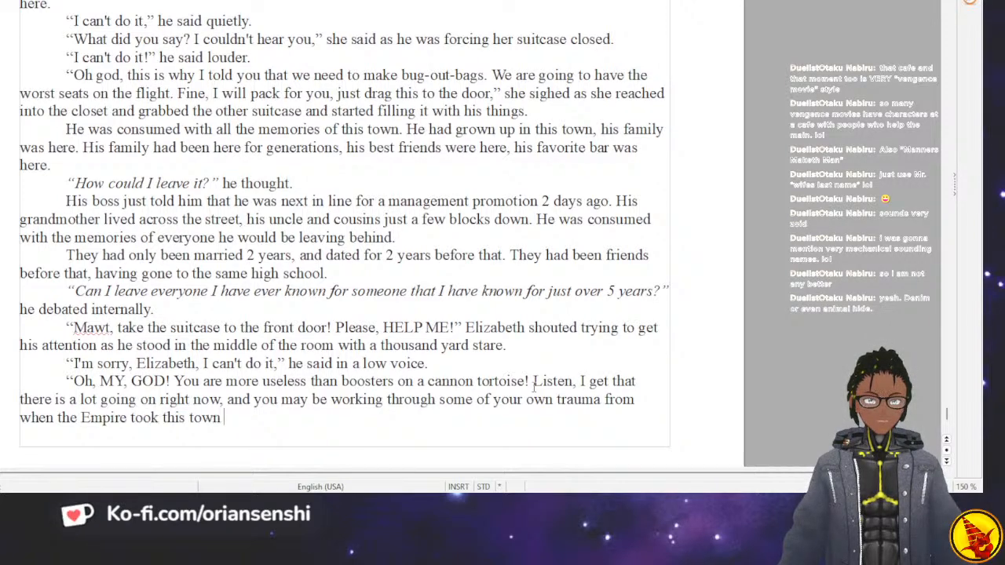
pyautogui.write('when you were')
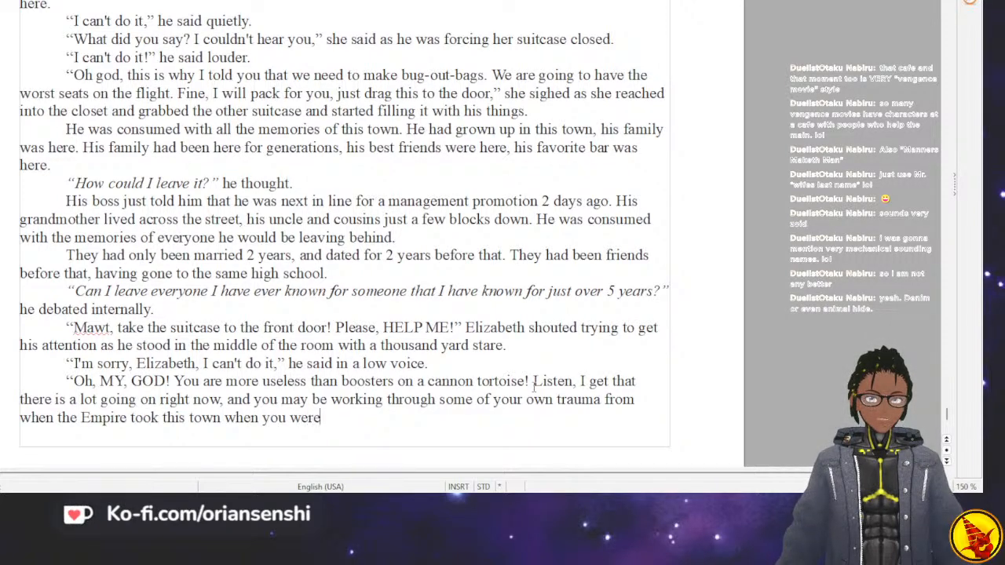
pyautogui.write(' 10, but right now we n')
pyautogui.write('ed ')
pyautogui.write('d to move')
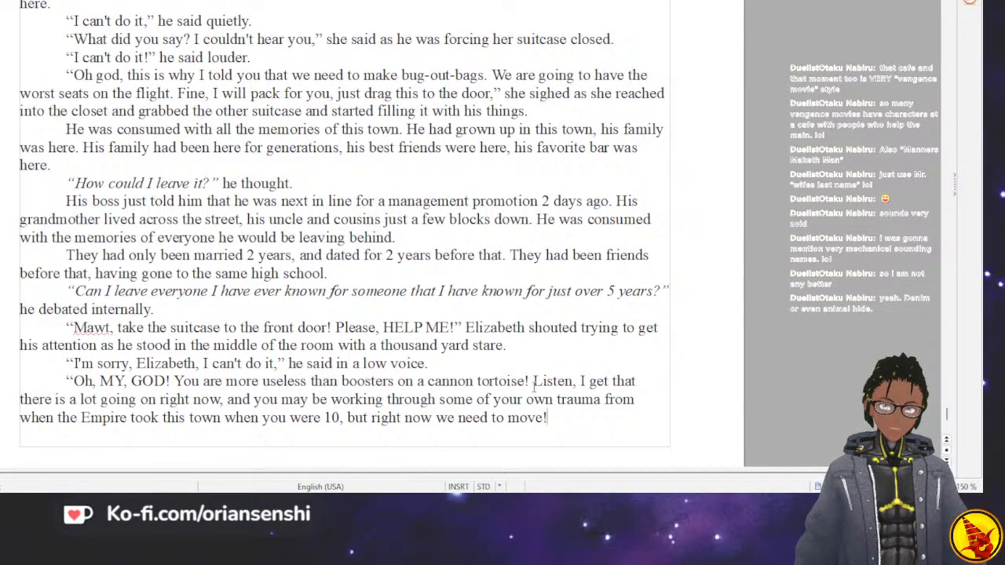
# End the quotation after “tortoise!” and add the dialogue tag “she shouted.” before “Listen”.
pyautogui.press('Up')
pyautogui.press('Up')
pyautogui.press('Up')
pyautogui.press('Right')
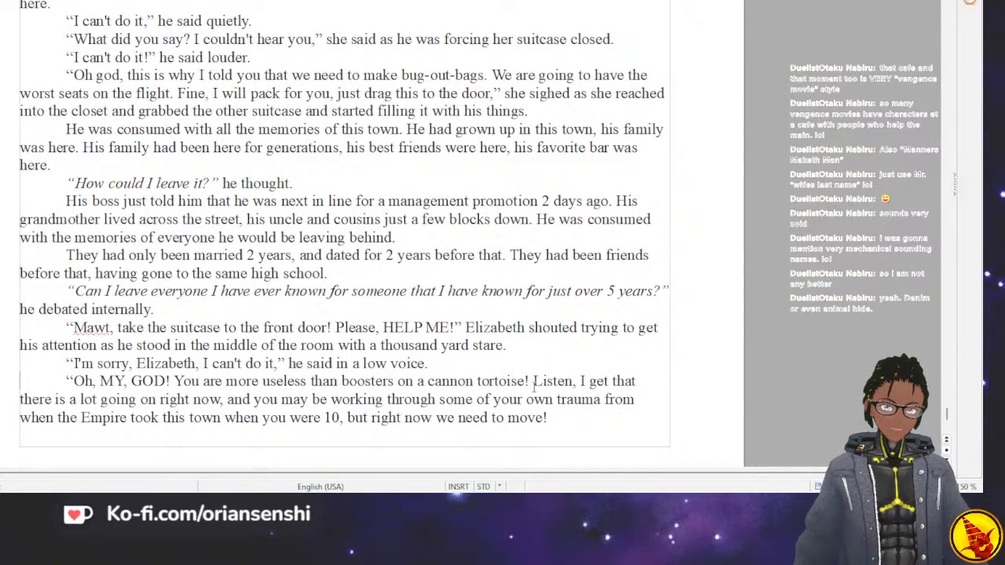
pyautogui.press('Right')
pyautogui.press('Right')
pyautogui.press('Right')
pyautogui.press('Right')
pyautogui.press('Right')
pyautogui.press('Right')
pyautogui.press('Right')
pyautogui.press('Right')
pyautogui.press('Right')
pyautogui.press('Right')
pyautogui.press('Right')
pyautogui.press('Right')
pyautogui.press('Right')
pyautogui.press('Right')
pyautogui.press('Right')
pyautogui.press('Right')
pyautogui.press('Right')
pyautogui.press('Right')
pyautogui.press('Right')
pyautogui.press('Right')
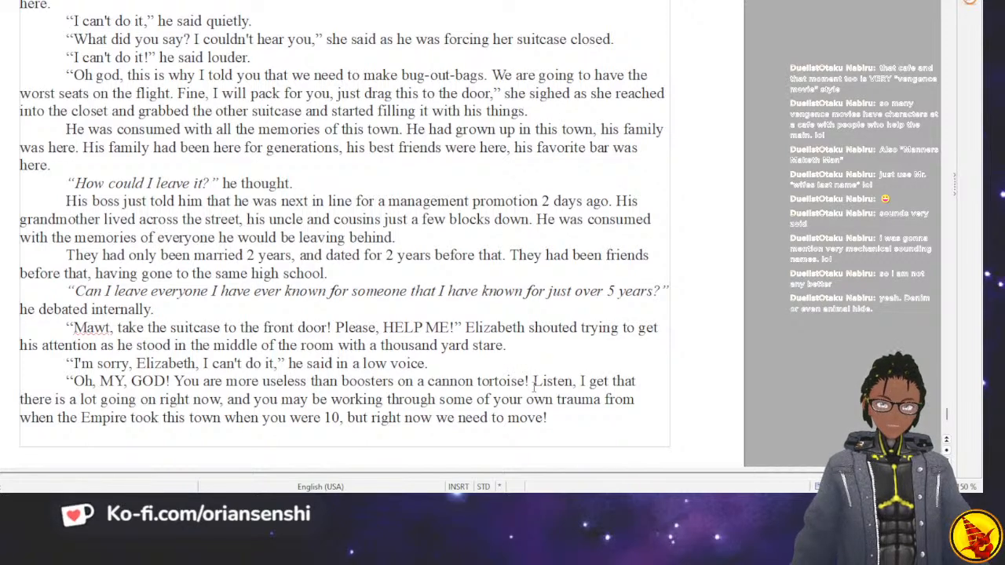
pyautogui.write('" she shouted')
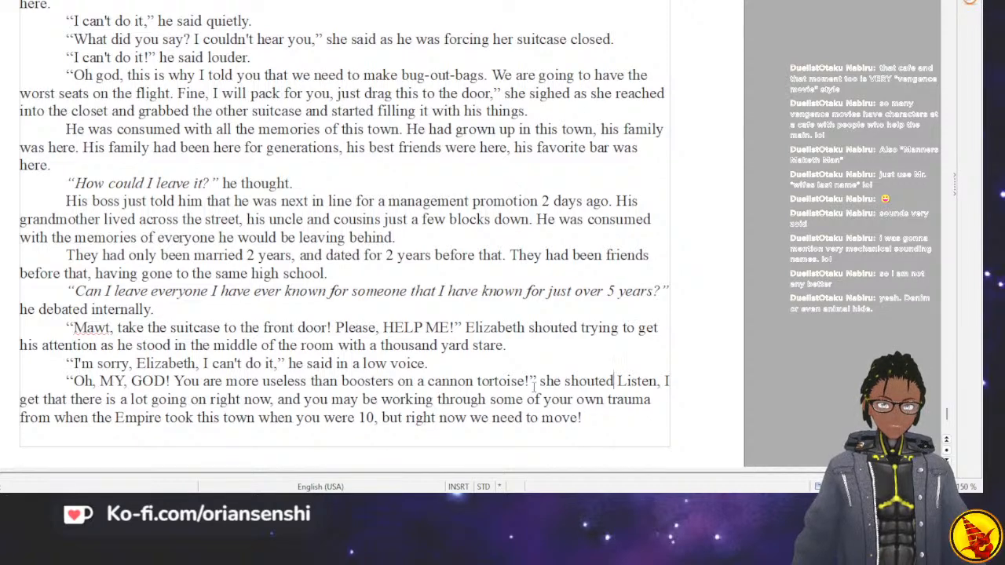
pyautogui.write('.')
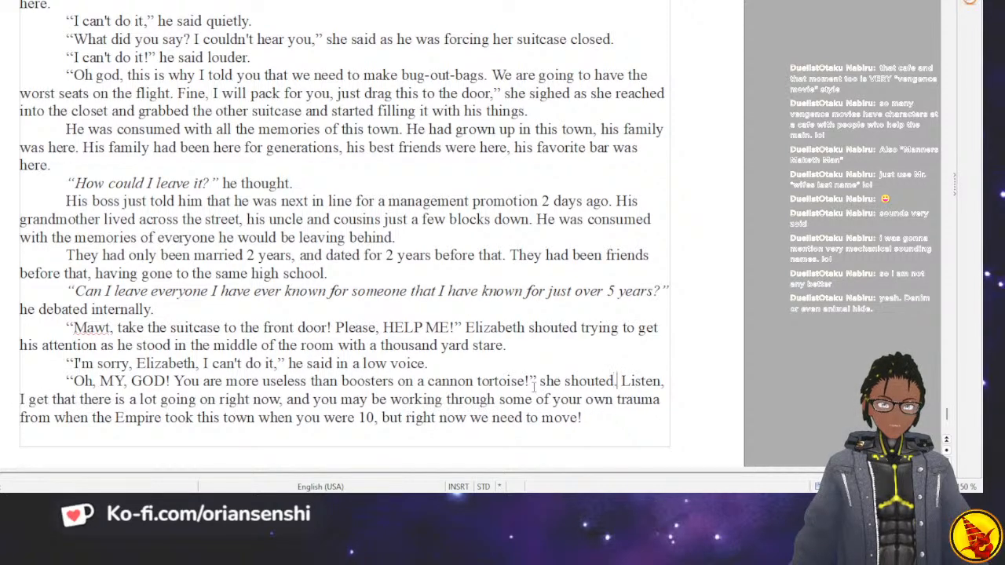
pyautogui.write('Sh')
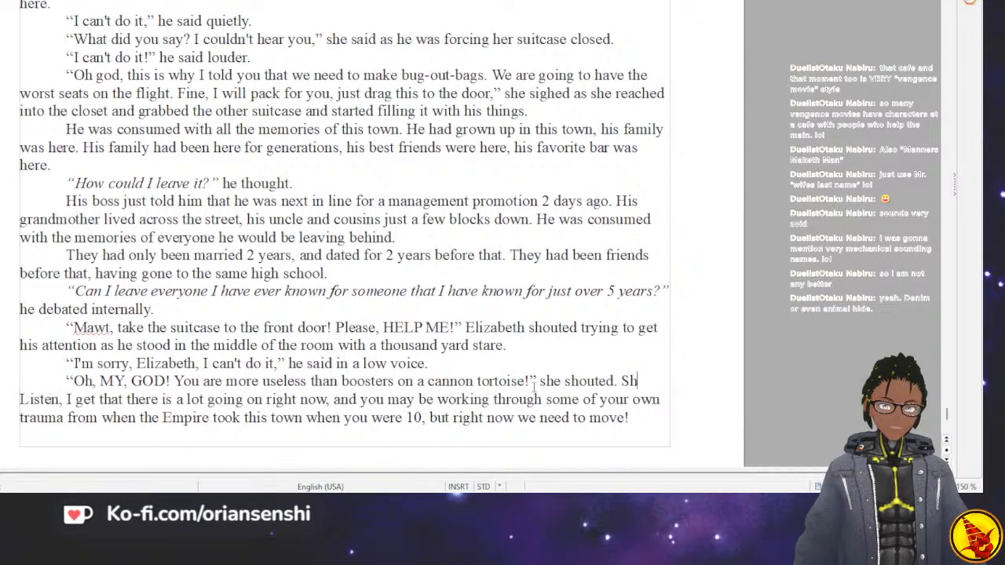
pyautogui.write('e to')
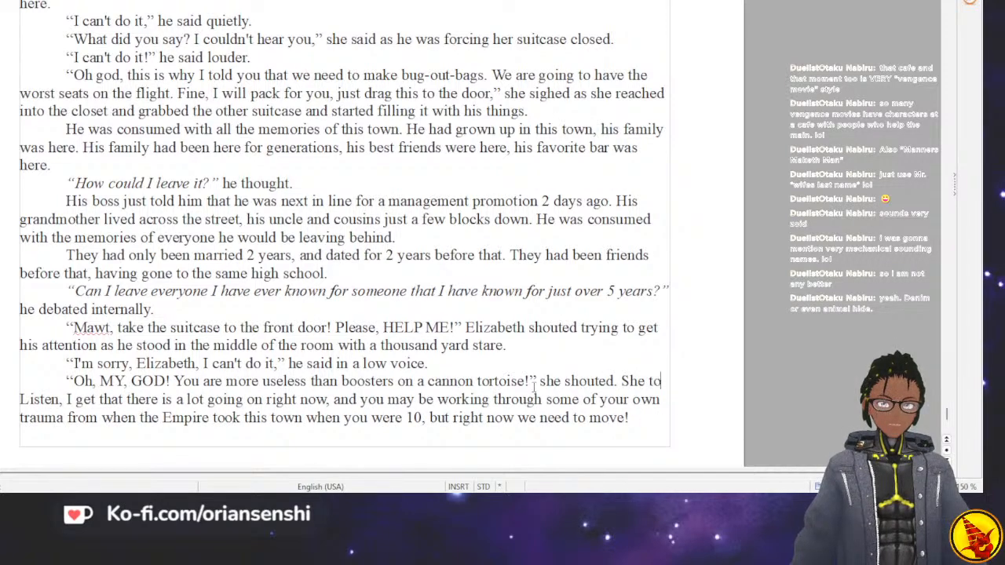
pyautogui.write('ok')
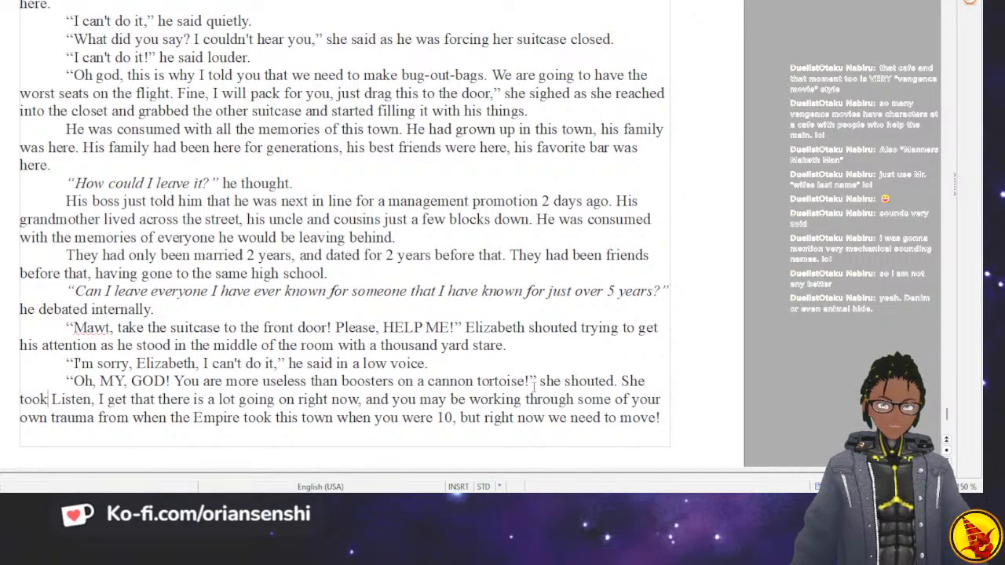
pyautogui.press('BackSpace')
pyautogui.press('BackSpace')
pyautogui.press('BackSpace')
pyautogui.press('BackSpace')
pyautogui.press('BackSpace')
pyautogui.press('BackSpace')
pyautogui.press('BackSpace')
pyautogui.press('BackSpace')
pyautogui.press('BackSpace')
# Insert “Her breathing slowed as she tried to calm down and said in a” after “she shouted.”.
pyautogui.write('Her breathing slowed')
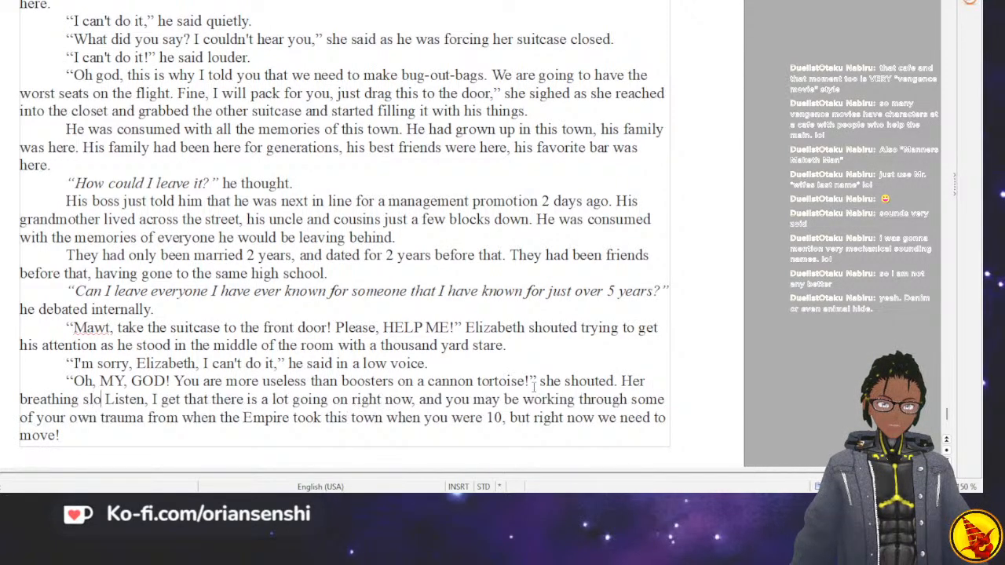
pyautogui.write(' as ')
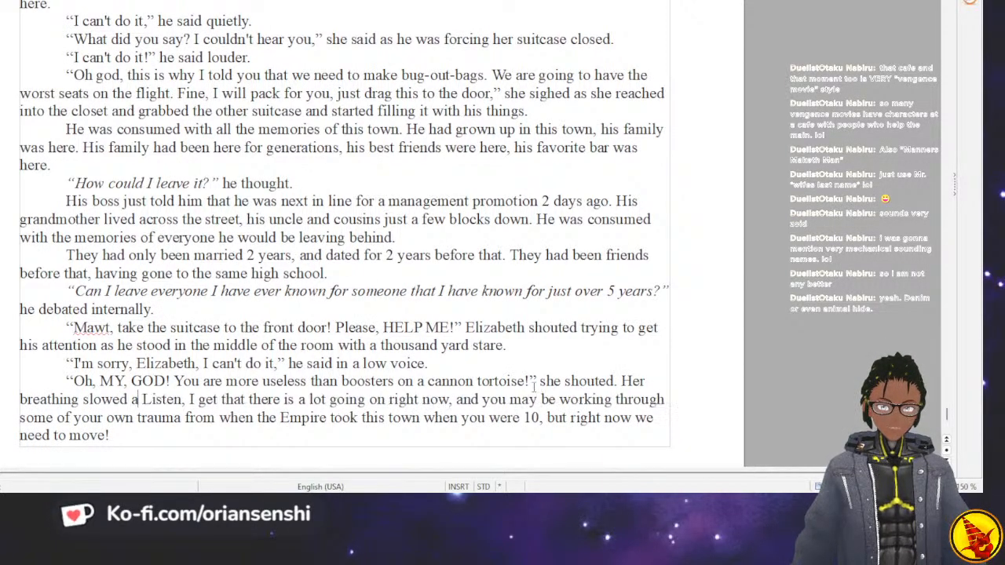
pyautogui.write('she tried to cal')
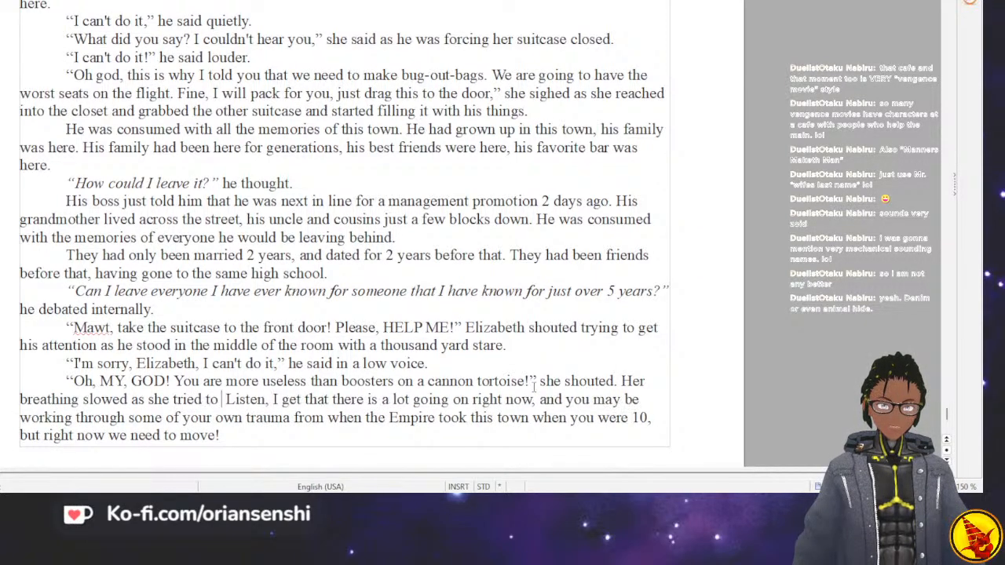
pyautogui.write('m down and s')
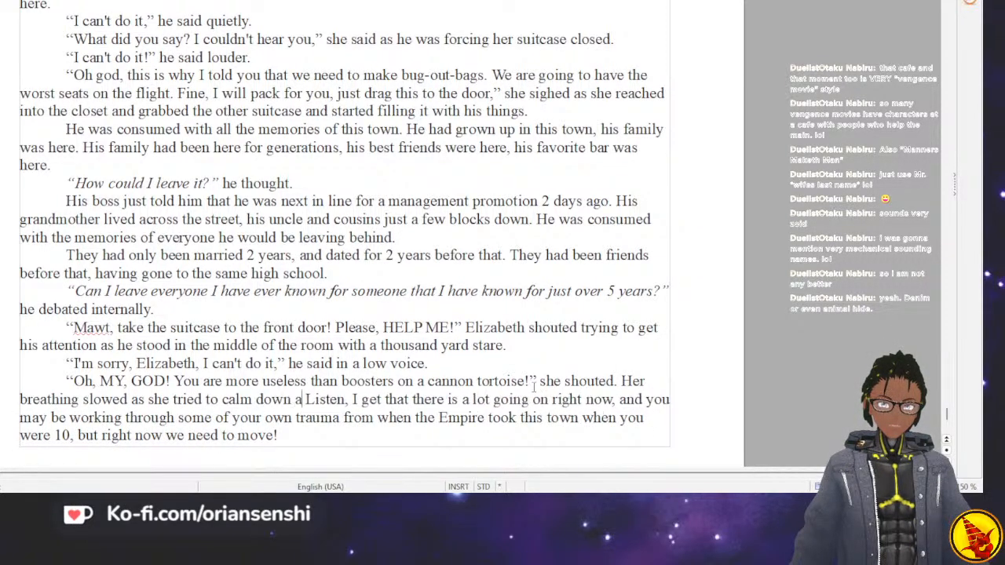
pyautogui.write('aid in a ')
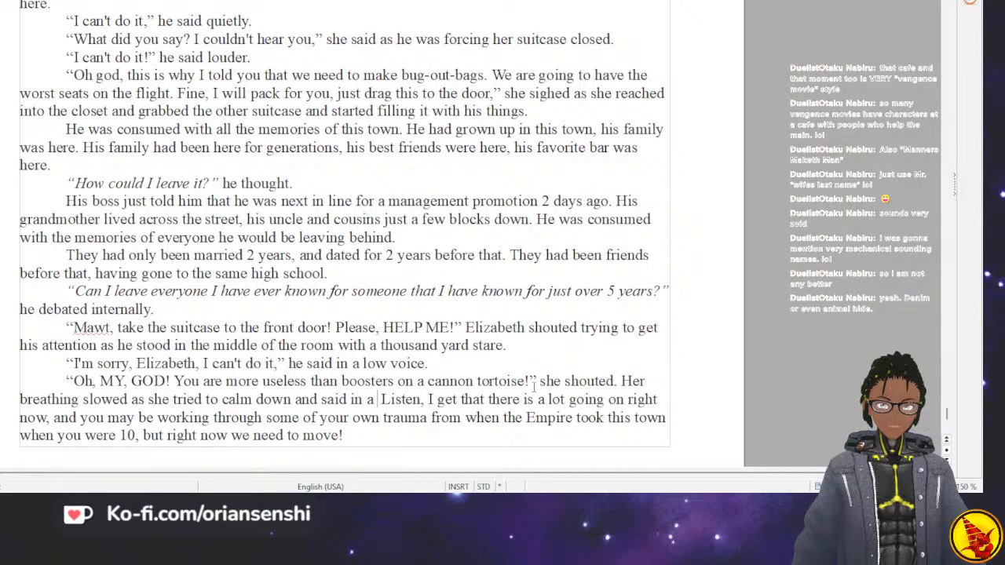
pyautogui.write('low ')
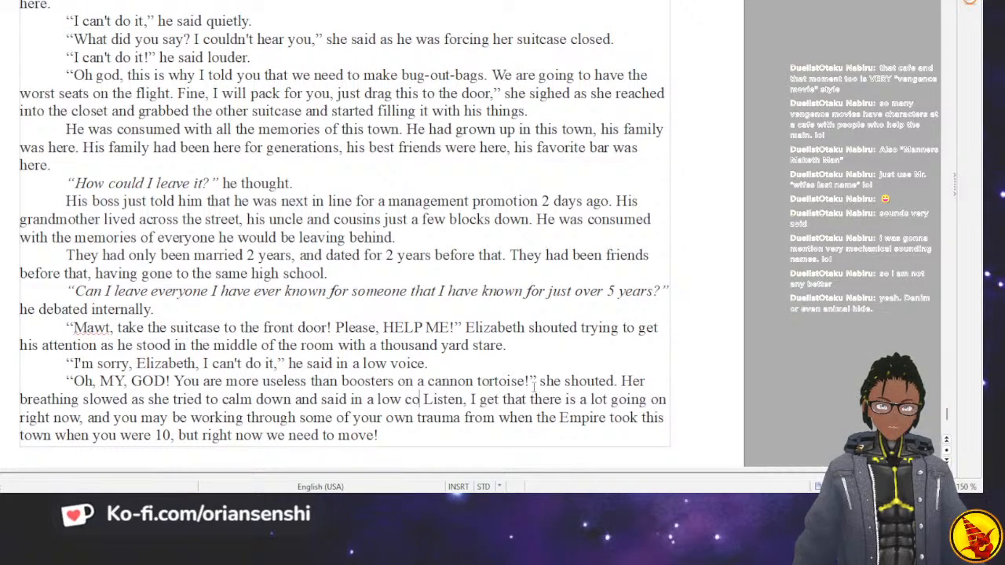
pyautogui.write('voice with ')
pyautogui.write('a')
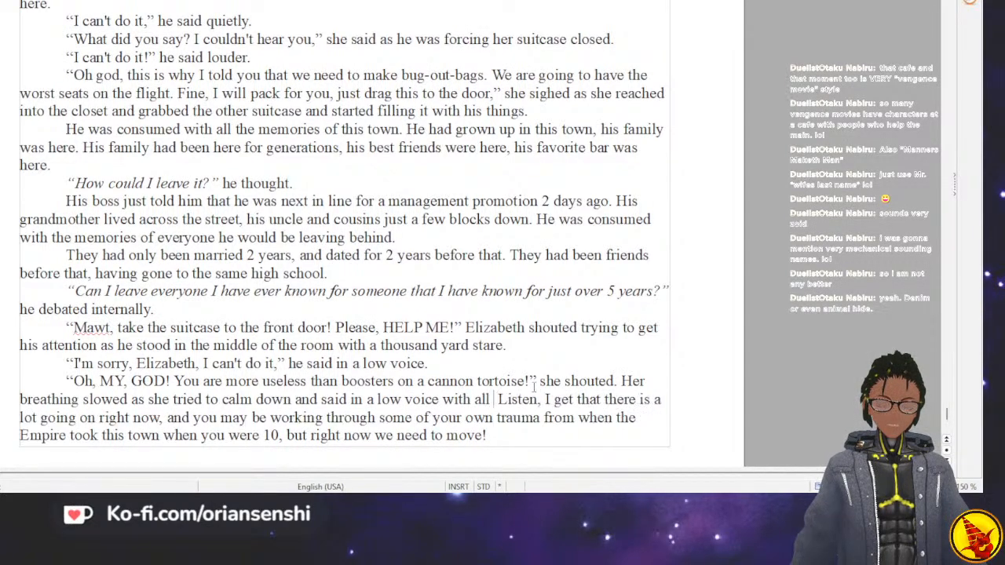
pyautogui.write('ll the patience she ')
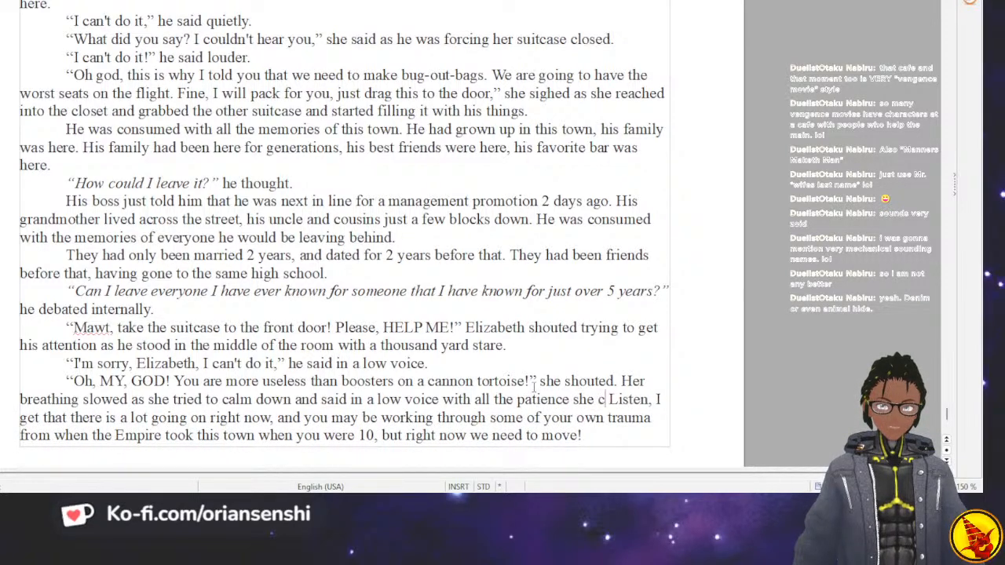
pyautogui.write('could muster')
pyautogui.write('.')
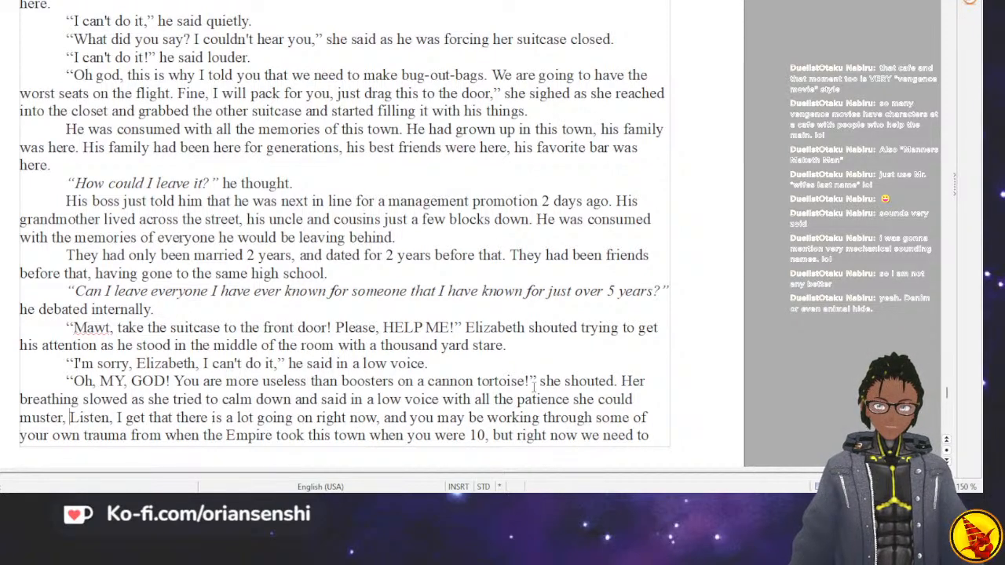
pyautogui.write('"')
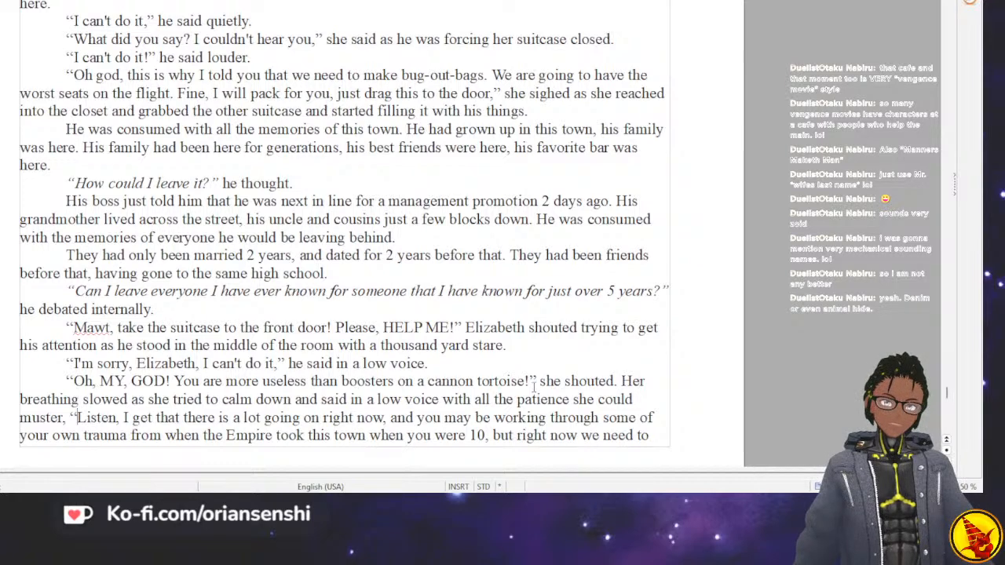
# Enclose Elizabeth's speech from “Listen” through “move!” in quotation marks.
pyautogui.scroll(-5, 533, 387)
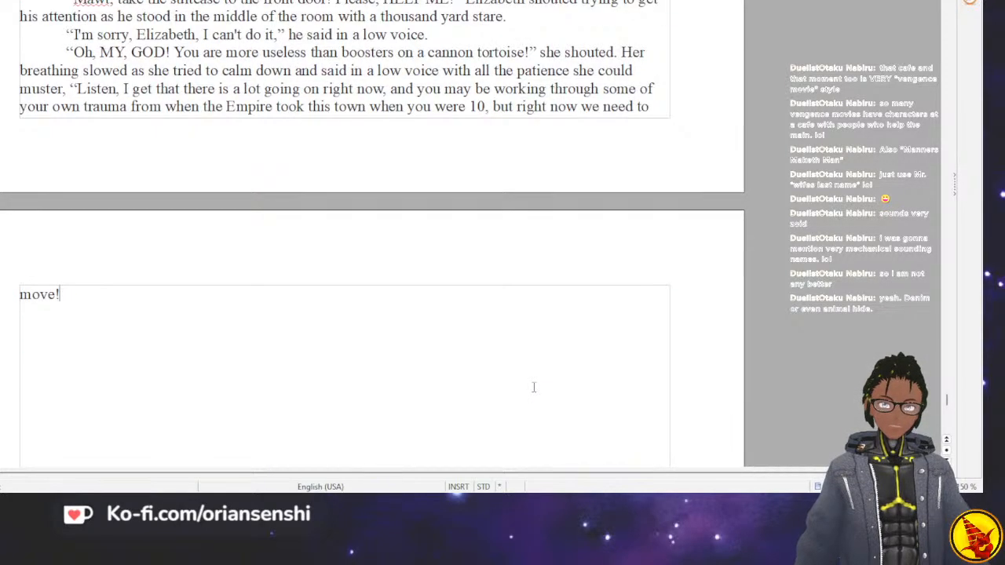
pyautogui.write('"')
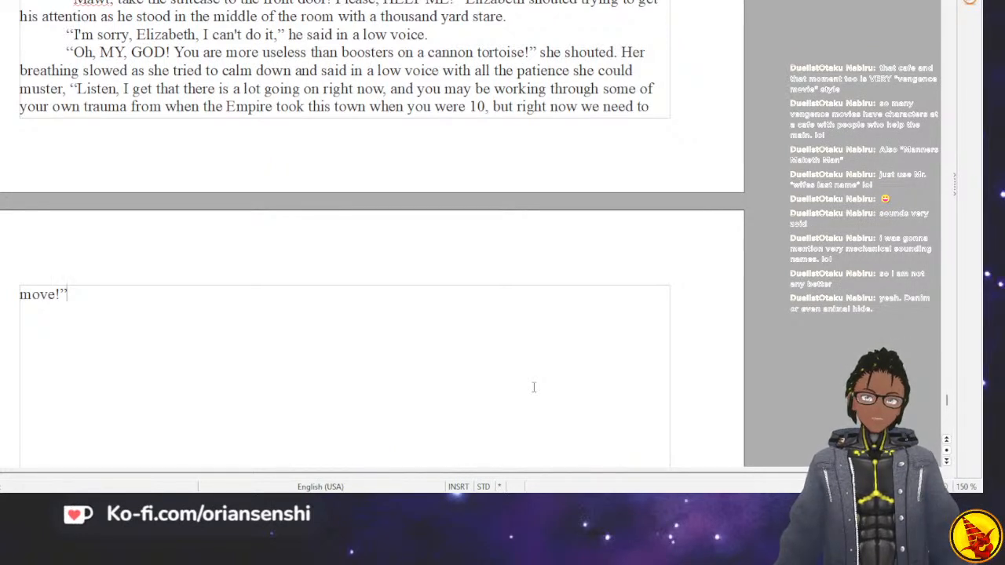
# Replace the period after “she shouted” with “, her face red with emotion.”.
pyautogui.press('Up')
pyautogui.press('Up')
pyautogui.press('Up')
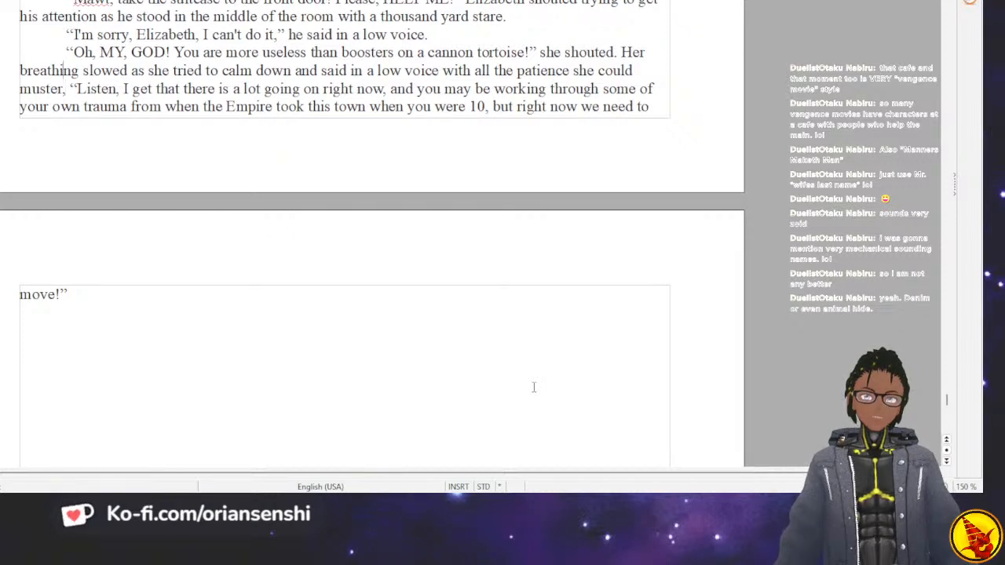
pyautogui.press('Right')
pyautogui.press('Right')
pyautogui.press('Right')
pyautogui.press('Right')
pyautogui.press('Right')
pyautogui.press('Right')
pyautogui.press('Right')
pyautogui.press('Right')
pyautogui.press('Right')
pyautogui.press('Right')
pyautogui.press('Right')
pyautogui.press('Right')
pyautogui.press('Right')
pyautogui.press('Right')
pyautogui.press('Right')
pyautogui.press('Right')
pyautogui.press('Right')
pyautogui.press('Right')
pyautogui.press('Right')
pyautogui.press('Right')
pyautogui.press('Right')
pyautogui.press('Right')
pyautogui.press('Right')
pyautogui.press('Right')
pyautogui.press('Right')
pyautogui.press('Right')
pyautogui.press('Right')
pyautogui.press('Right')
pyautogui.press('Right')
pyautogui.press('Right')
pyautogui.press('Right')
pyautogui.press('Right')
pyautogui.press('Right')
pyautogui.press('Right')
pyautogui.press('Right')
pyautogui.press('Right')
pyautogui.press('Right')
pyautogui.press('Right')
pyautogui.press('Right')
pyautogui.press('Right')
pyautogui.press('Left')
pyautogui.press('Left')
pyautogui.press('Left')
pyautogui.press('Left')
pyautogui.press('Left')
pyautogui.press('Left')
pyautogui.press('Left')
pyautogui.press('Left')
pyautogui.press('Left')
pyautogui.press('Left')
pyautogui.press('Left')
pyautogui.press('Left')
pyautogui.press('Left')
pyautogui.press('Left')
pyautogui.press('Left')
pyautogui.press('Left')
pyautogui.press('Left')
pyautogui.press('Left')
pyautogui.press('Left')
pyautogui.press('Left')
pyautogui.press('Left')
pyautogui.press('Left')
pyautogui.press('Left')
pyautogui.press('Left')
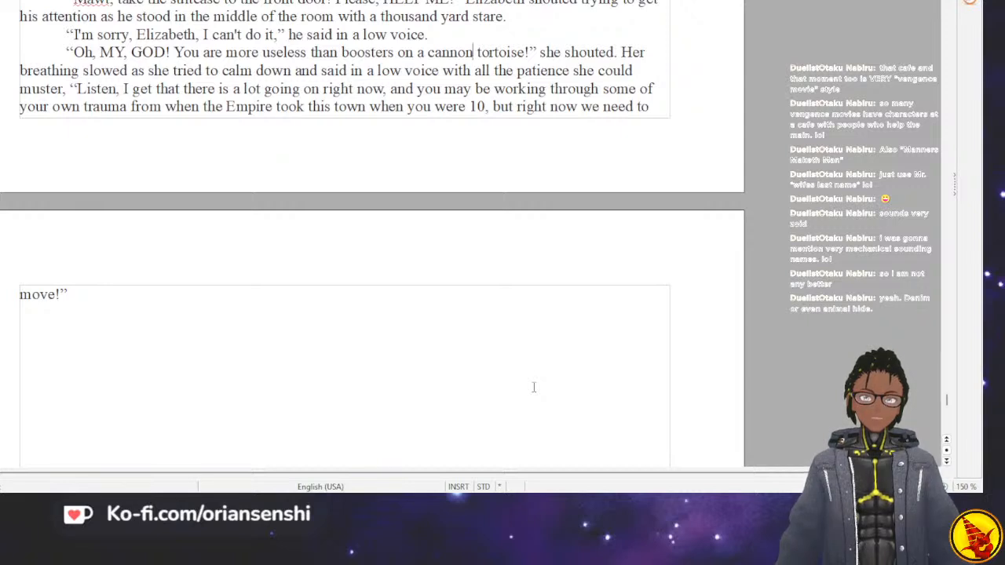
pyautogui.press('Right')
pyautogui.press('Right')
pyautogui.press('Right')
pyautogui.press('Right')
pyautogui.press('Right')
pyautogui.press('Right')
pyautogui.press('Right')
pyautogui.press('Right')
pyautogui.press('Right')
pyautogui.press('Right')
pyautogui.press('Right')
pyautogui.press('Right')
pyautogui.press('Right')
pyautogui.press('Right')
pyautogui.press('Right')
pyautogui.press('Right')
pyautogui.press('Right')
pyautogui.press('Right')
pyautogui.press('Right')
pyautogui.press('Right')
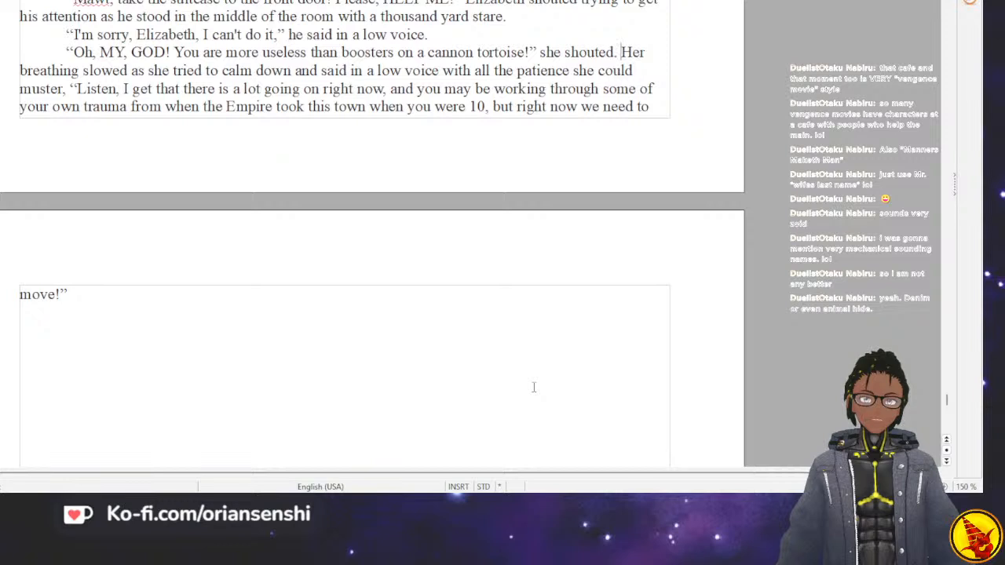
pyautogui.press('BackSpace')
pyautogui.press('BackSpace')
pyautogui.write(', he ')
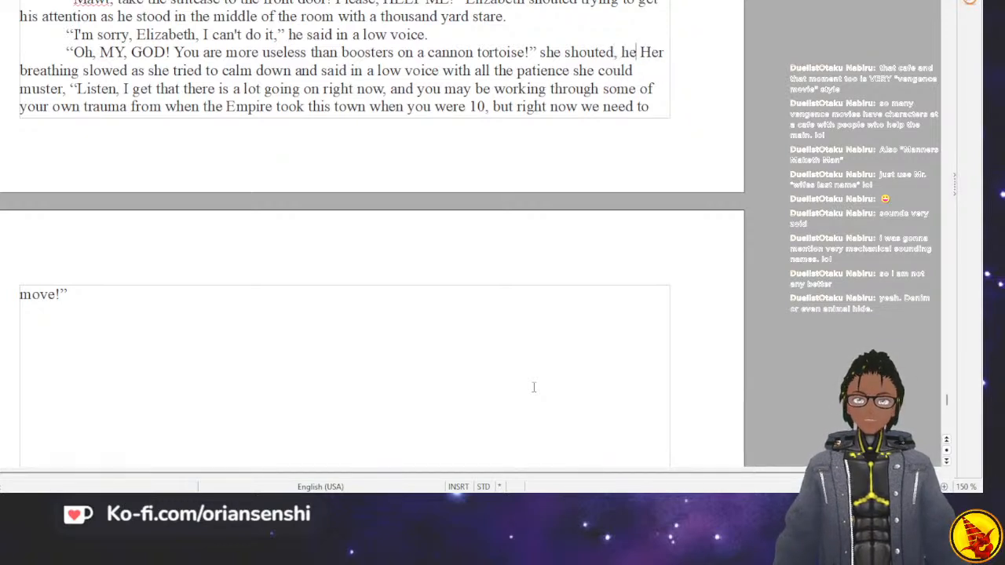
pyautogui.write('r face red a')
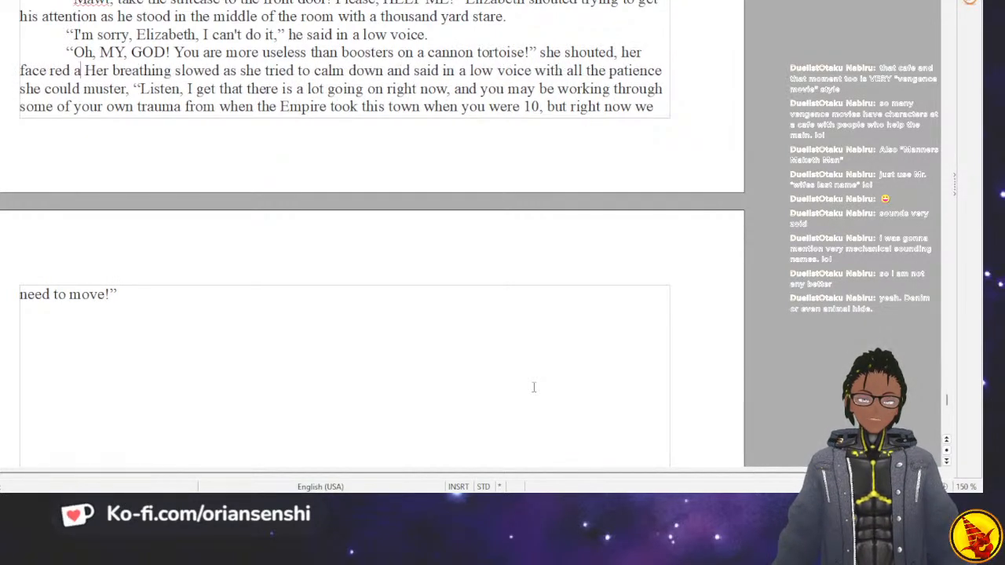
pyautogui.press('BackSpace')
pyautogui.write('with')
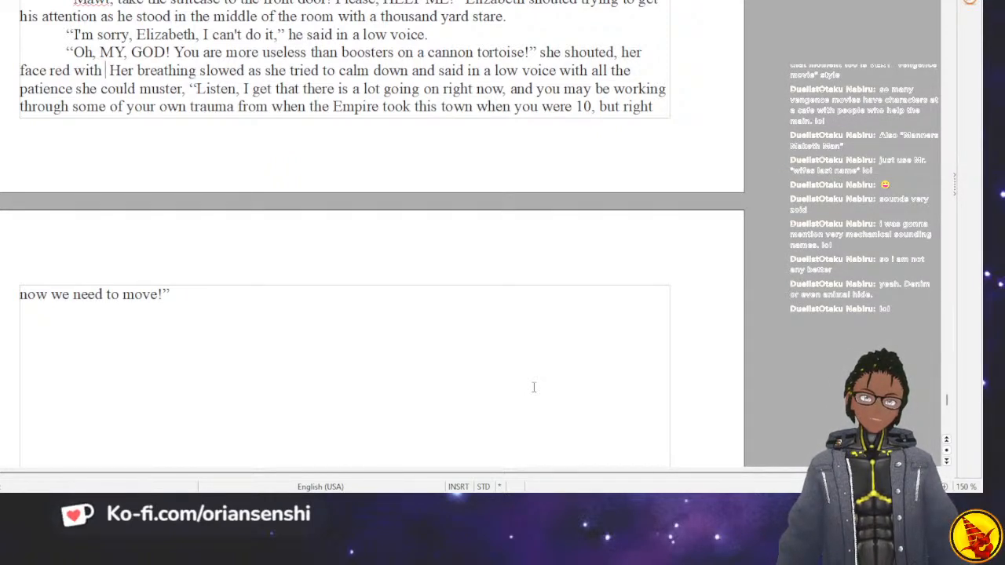
pyautogui.write('emoti')
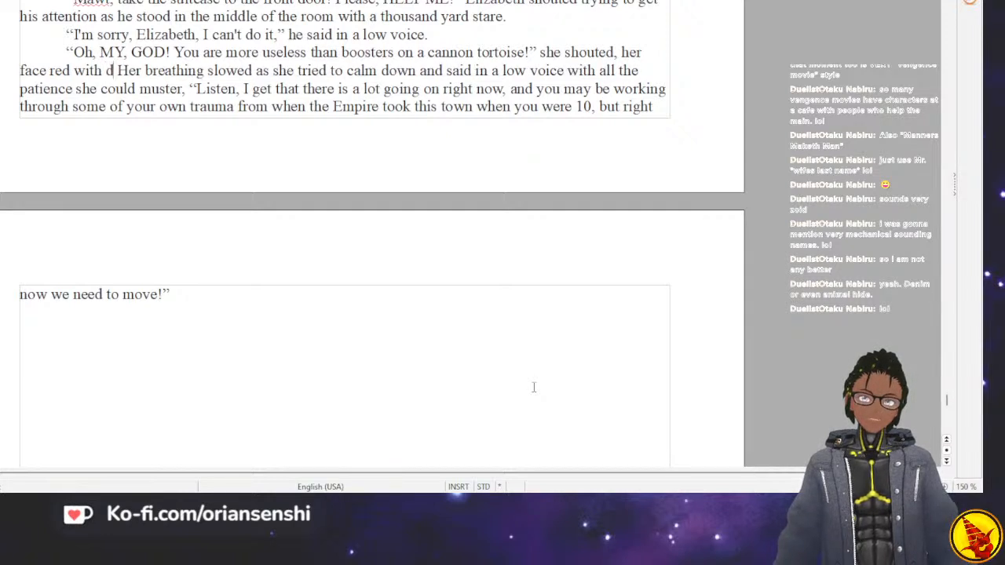
pyautogui.write('on. She ')
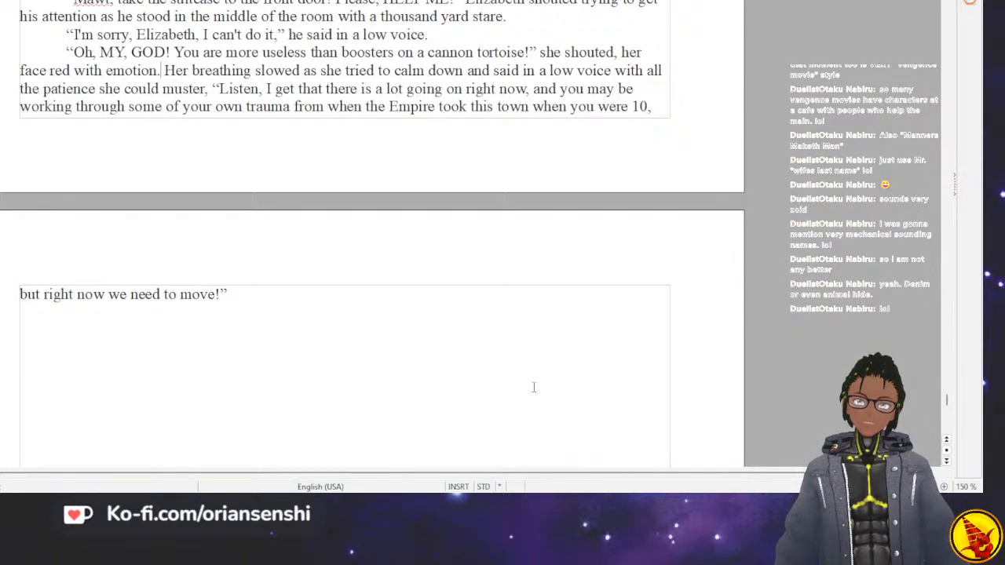
pyautogui.write('starte Her breathing slowed')
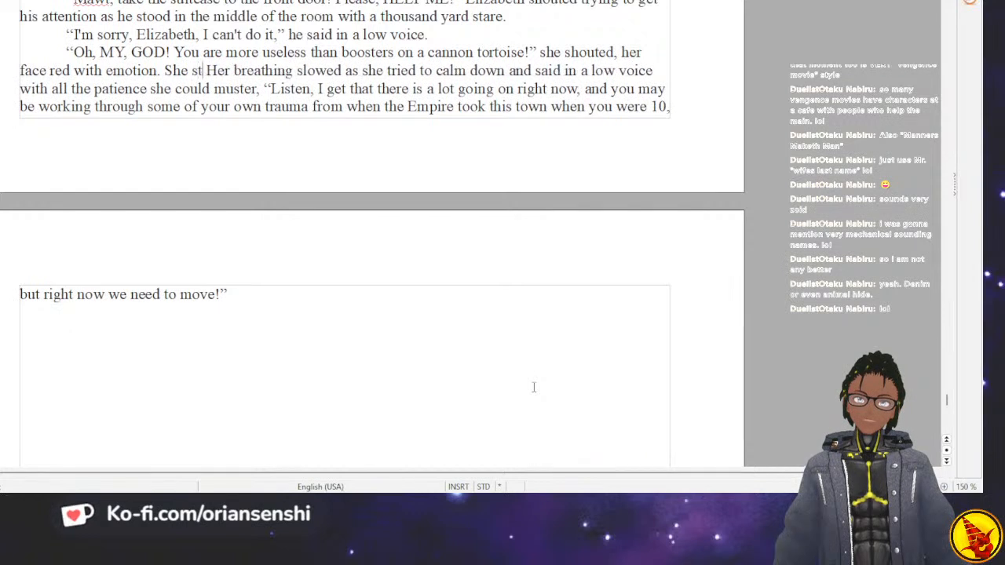
pyautogui.press('BackSpace')
pyautogui.press('BackSpace')
pyautogui.press('BackSpace')
pyautogui.press('BackSpace')
pyautogui.press('BackSpace')
pyautogui.press('BackSpace')
pyautogui.press('BackSpace')
pyautogui.press('BackSpace')
pyautogui.press('BackSpace')
pyautogui.press('BackSpace')
pyautogui.press('BackSpace')
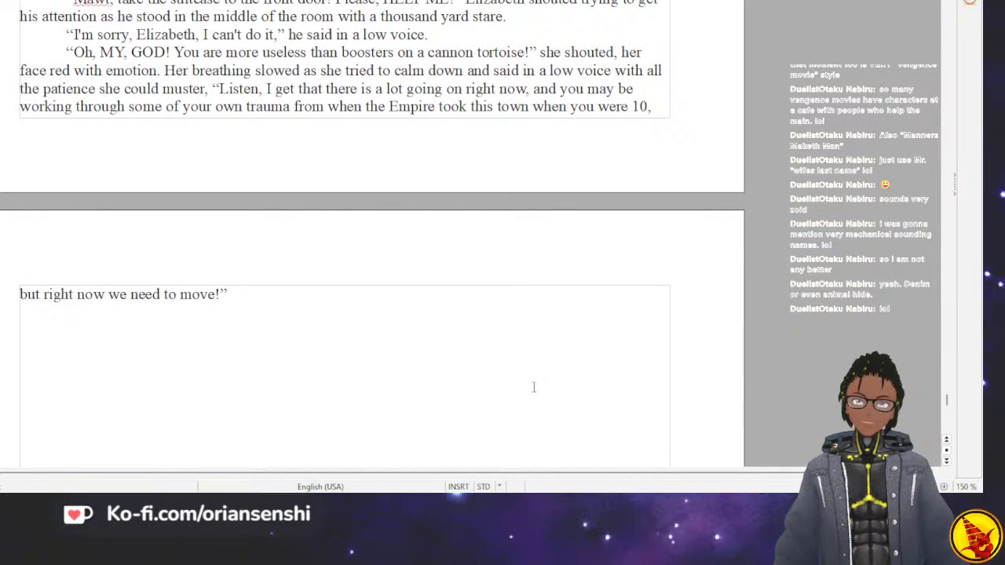
# Insert “Then” between “her face red with emotion.” and “Her breathing slowed”.
pyautogui.press('Right')
pyautogui.press('Right')
pyautogui.press('Right')
pyautogui.press('Right')
pyautogui.press('Right')
pyautogui.press('Right')
pyautogui.press('Right')
pyautogui.press('Right')
pyautogui.press('Right')
pyautogui.press('Right')
pyautogui.press('Right')
pyautogui.press('Right')
pyautogui.press('Right')
pyautogui.press('Right')
pyautogui.press('Right')
pyautogui.press('Right')
pyautogui.press('Right')
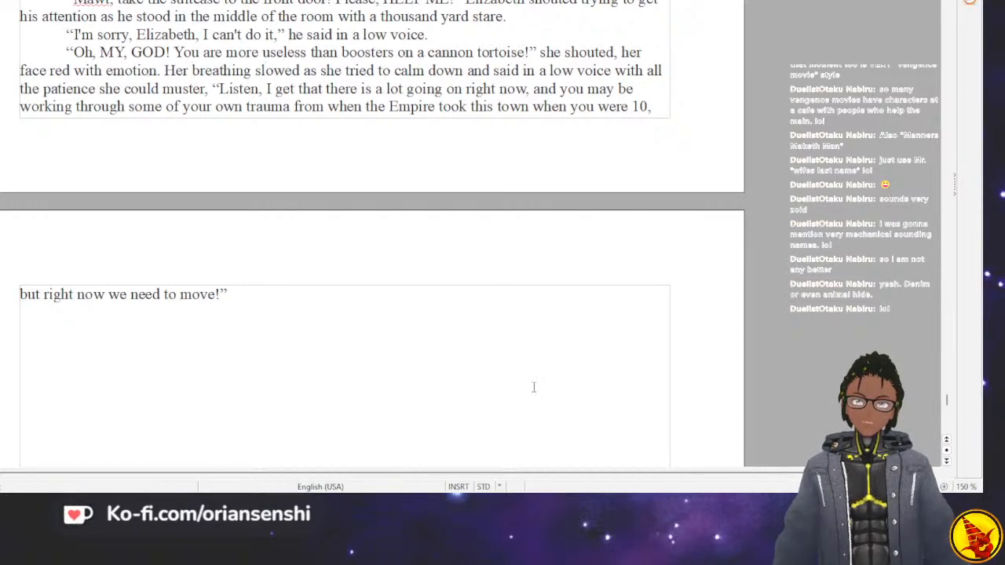
pyautogui.press('Right')
pyautogui.press('Right')
pyautogui.press('Right')
pyautogui.press('Right')
pyautogui.press('Right')
pyautogui.press('Right')
pyautogui.press('Right')
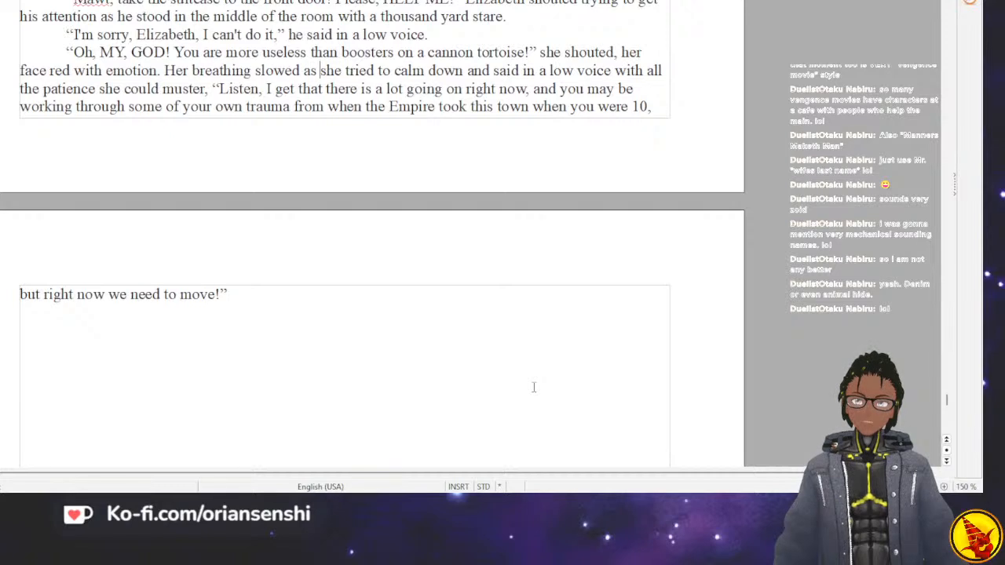
pyautogui.hotkey('ctrl', 'Left')
pyautogui.hotkey('ctrl', 'Left')
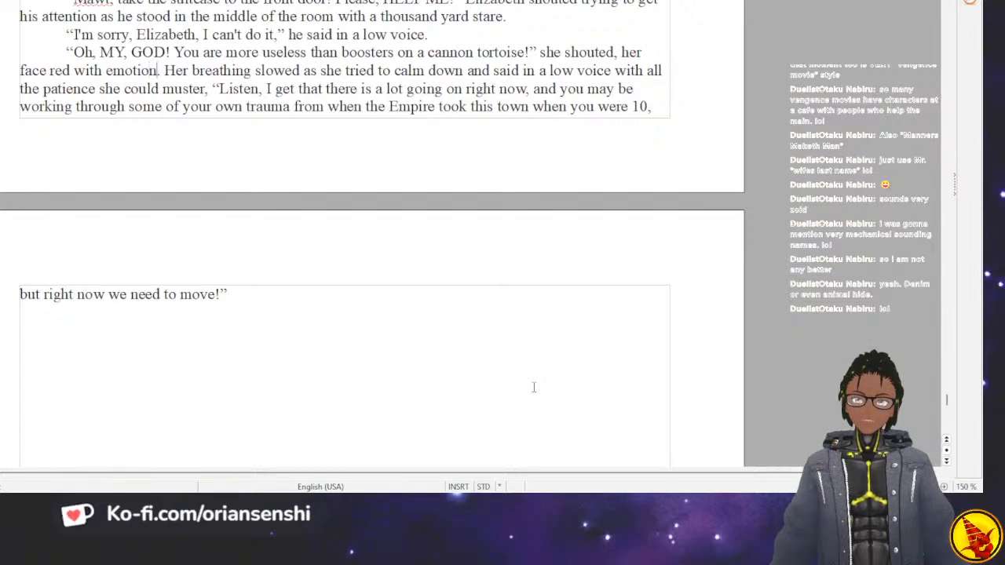
pyautogui.write('Then')
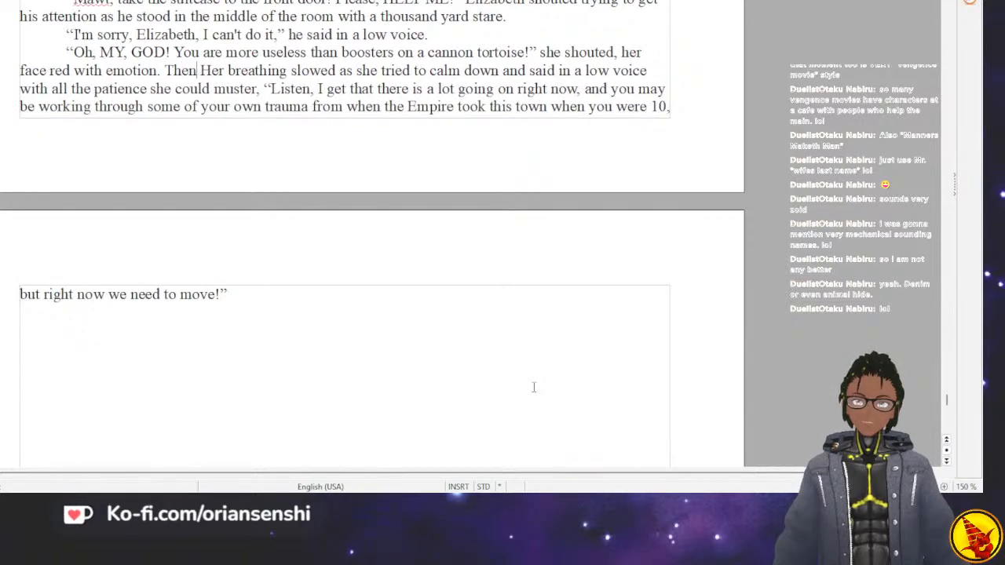
# Change “Her” to lowercase “her” following “Then” in the breathing sentence.
pyautogui.press('Right')
pyautogui.press('Right')
pyautogui.press('Right')
pyautogui.press('Right')
pyautogui.press('Right')
pyautogui.press('Right')
pyautogui.press('Right')
pyautogui.press('Right')
pyautogui.press('Right')
pyautogui.press('Right')
pyautogui.press('Right')
pyautogui.press('Right')
pyautogui.press('Right')
pyautogui.press('Right')
pyautogui.press('Right')
pyautogui.press('Right')
pyautogui.press('Left')
pyautogui.press('Left')
pyautogui.press('Left')
pyautogui.press('Left')
pyautogui.press('Left')
pyautogui.press('Left')
pyautogui.press('Left')
pyautogui.press('Left')
pyautogui.press('Left')
pyautogui.press('Left')
pyautogui.press('Left')
pyautogui.press('Left')
pyautogui.press('Left')
pyautogui.press('Left')
pyautogui.press('Left')
pyautogui.press('Left')
pyautogui.press('Left')
pyautogui.press('Left')
pyautogui.press('Left')
pyautogui.press('Left')
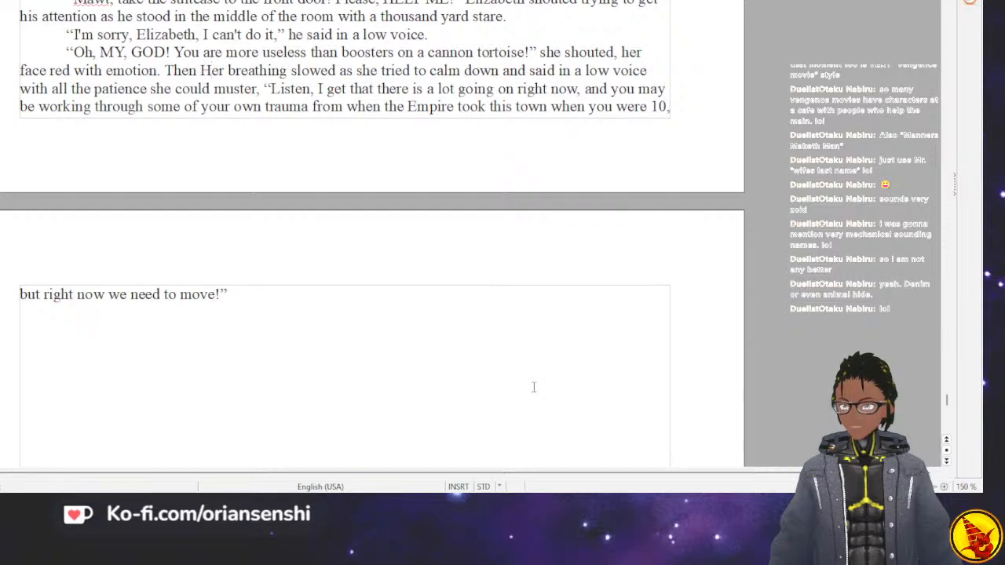
pyautogui.press('BackSpace')
pyautogui.write('h')
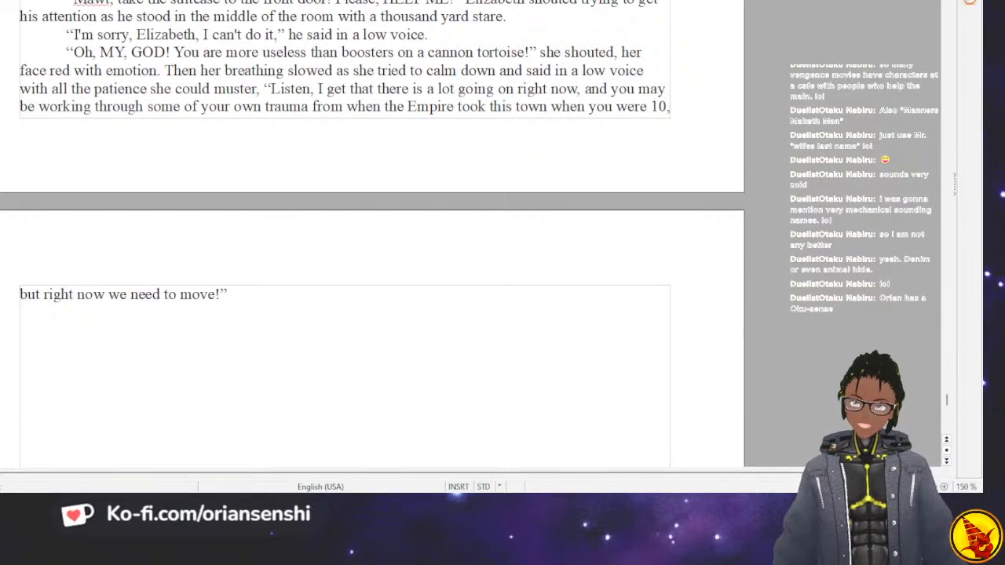
# Insert “soar through the sky and” before “carry them to anywhere their hearts desired” in the whale carrier paragraph.
pyautogui.scroll(5, 346, 236)
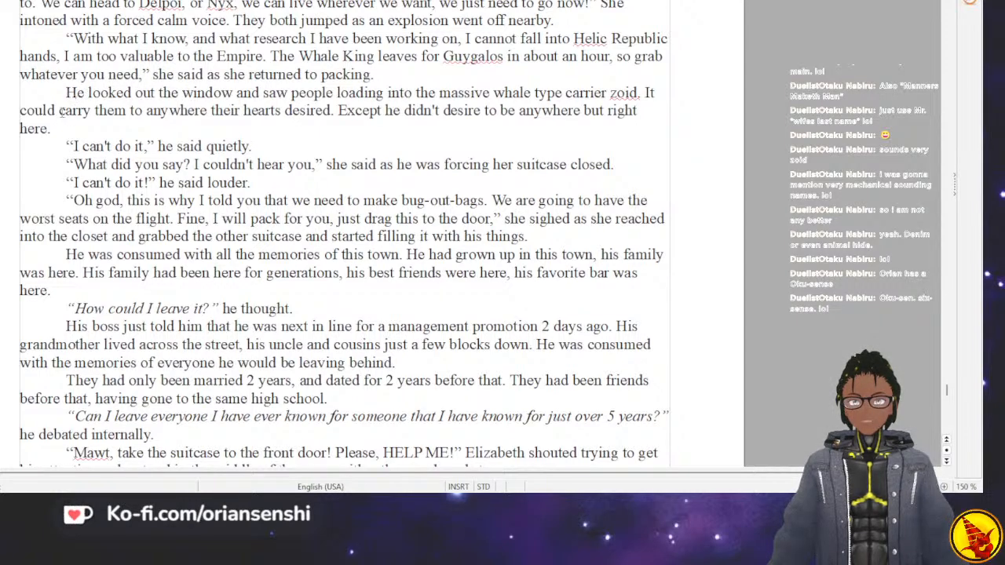
pyautogui.write('sor')
pyautogui.press('BackSpace')
pyautogui.write('ar throu')
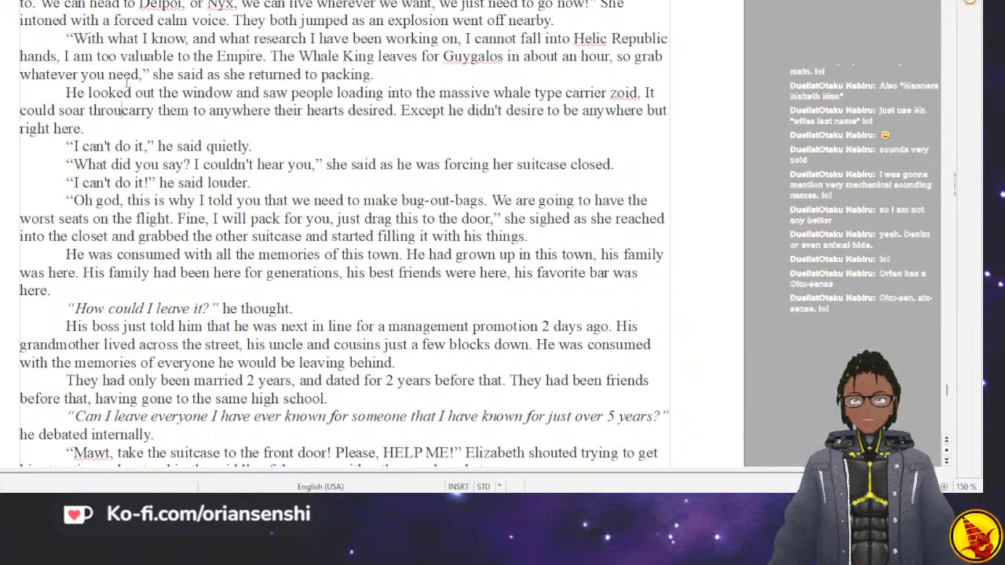
pyautogui.write('gh the sky an')
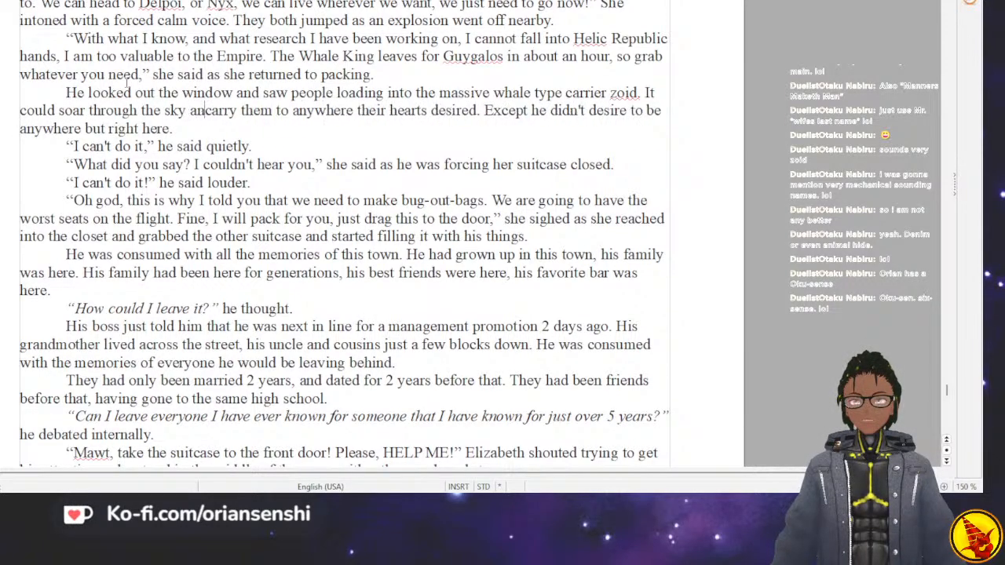
pyautogui.write('d')
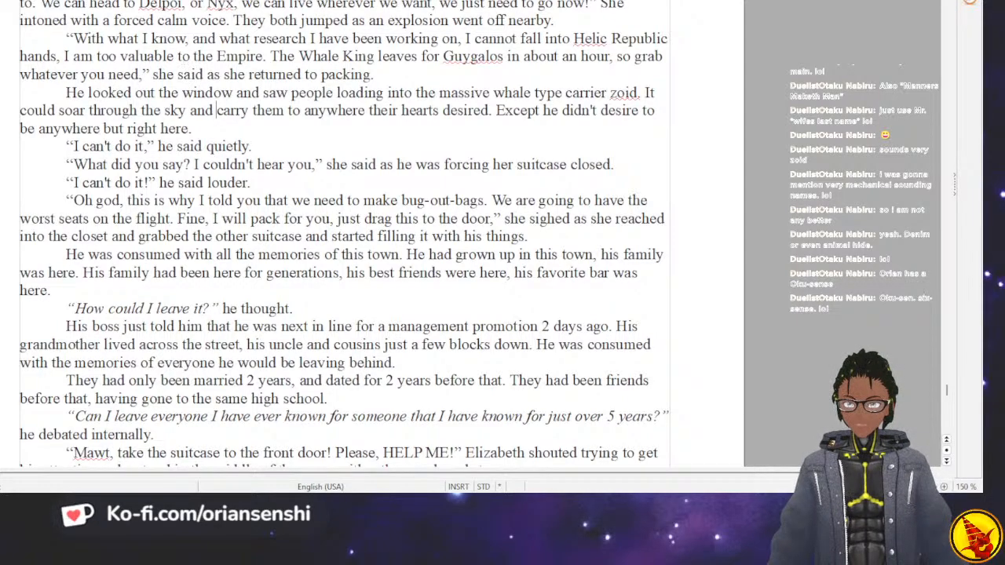
# Place the insertion point at the end of Elizabeth's speech, after “but right now we need to move!”.
pyautogui.scroll(15, 145, 69)
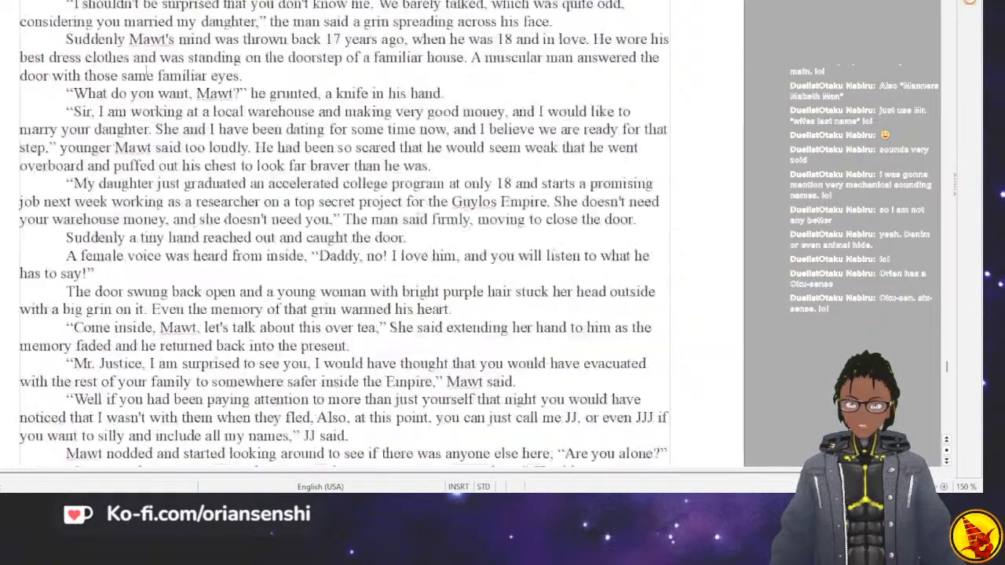
pyautogui.scroll(-3, 145, 70)
pyautogui.moveTo(65, 147); pyautogui.dragTo(164, 343)
pyautogui.scroll(-16, 143, 369)
pyautogui.scroll(-6, 150, 343)
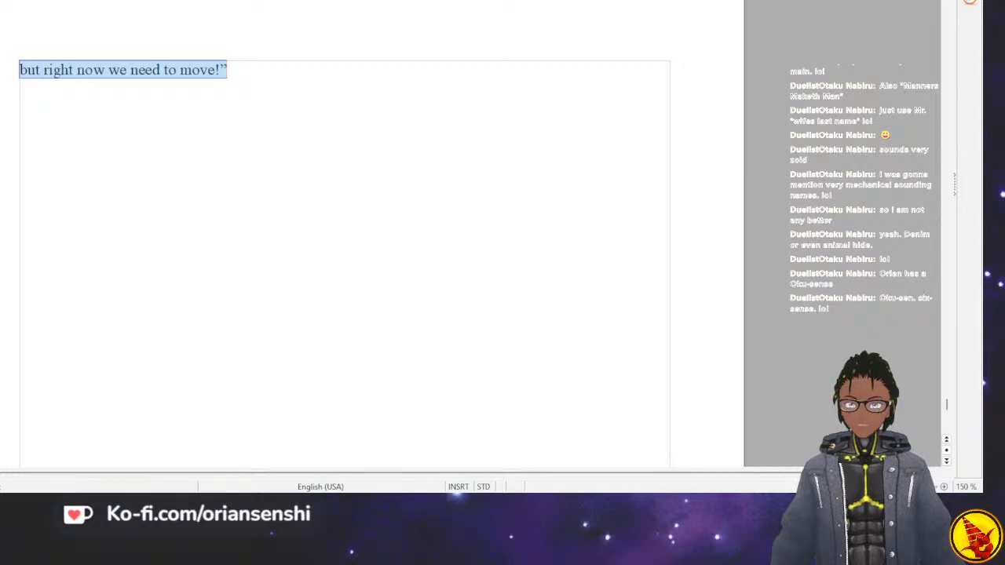
pyautogui.click(229, 69)
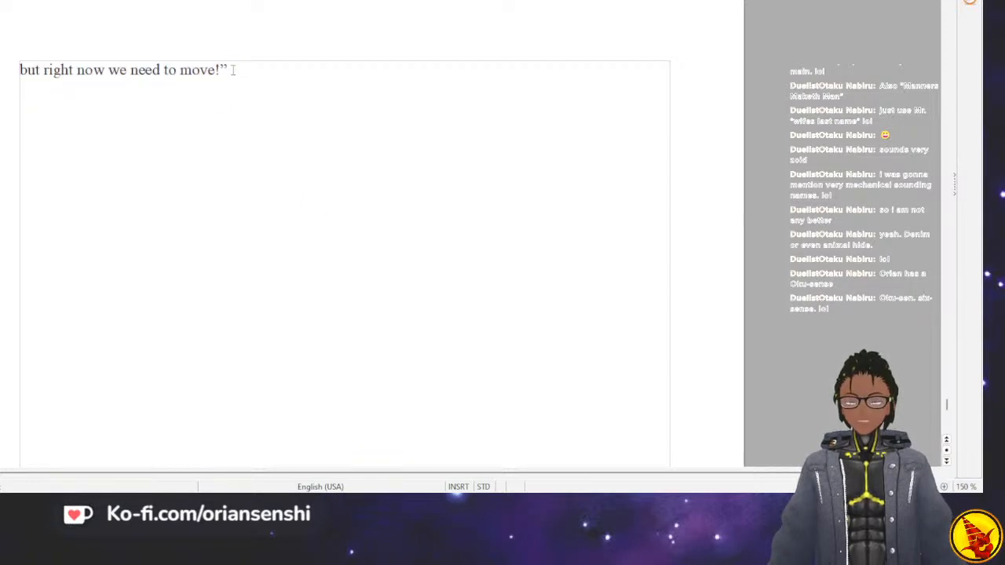
pyautogui.scroll(6, 232, 70)
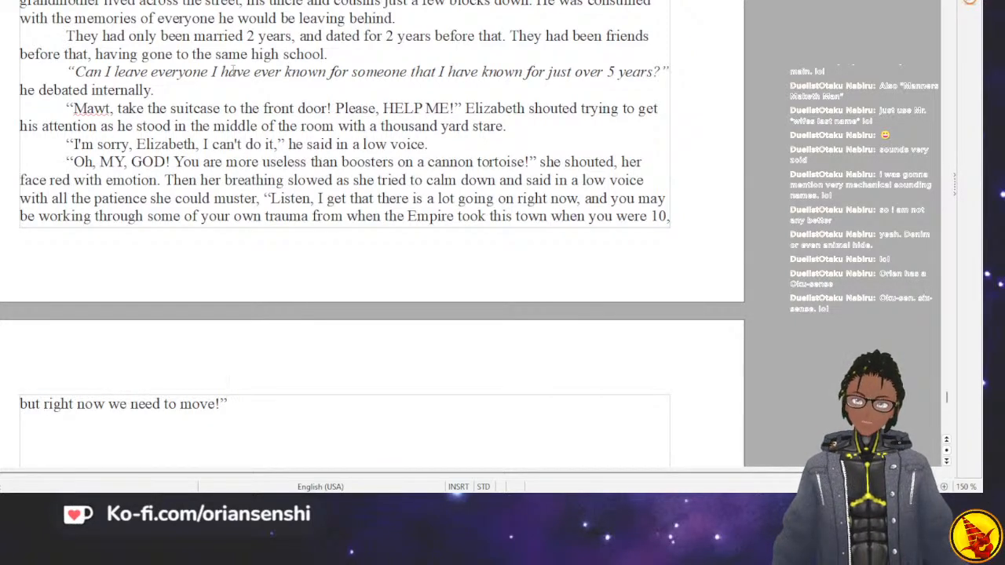
pyautogui.press('Tab')
pyautogui.write('"')
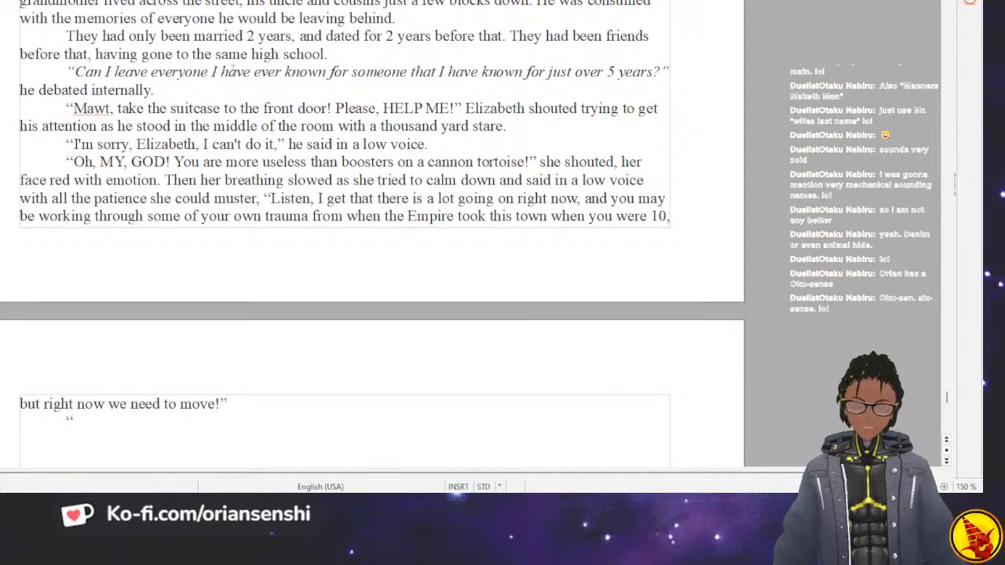
pyautogui.write('His')
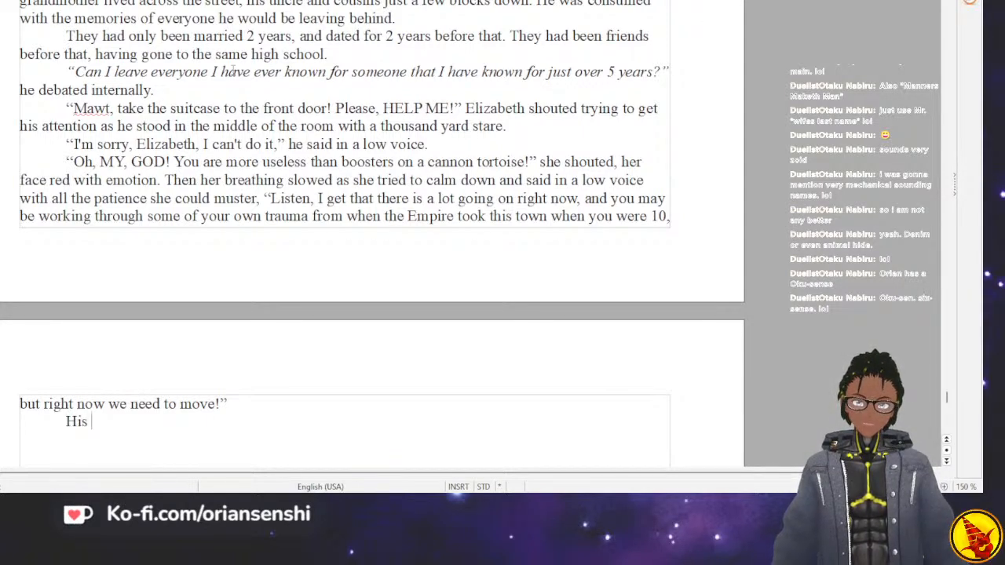
pyautogui.write(' head f')
pyautogui.press('BackSpace')
pyautogui.press('BackSpace')
pyautogui.press('BackSpace')
pyautogui.press('BackSpace')
pyautogui.press('BackSpace')
pyautogui.press('BackSpace')
pyautogui.press('BackSpace')
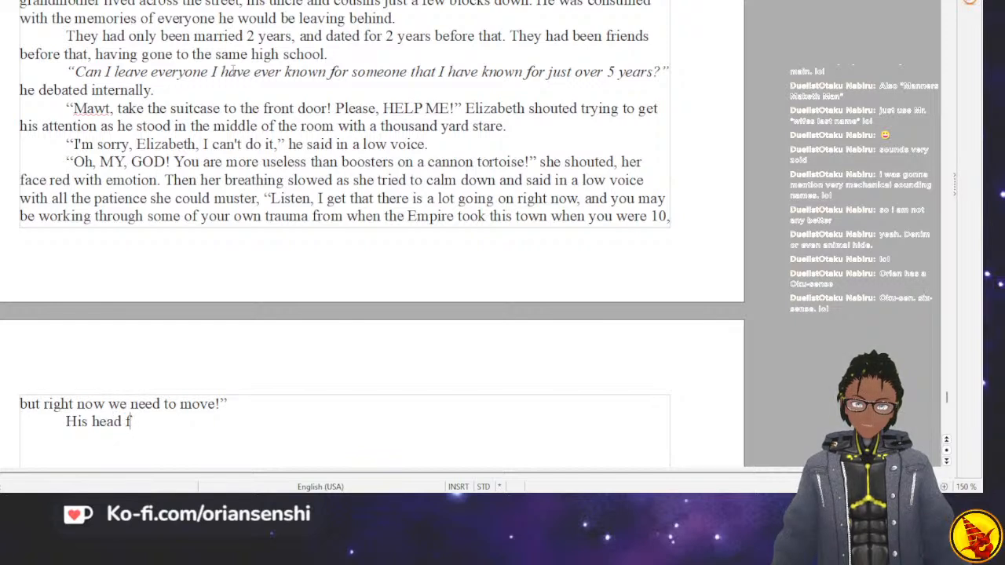
pyautogui.press('BackSpace')
pyautogui.press('BackSpace')
pyautogui.press('BackSpace')
pyautogui.press('BackSpace')
pyautogui.write('M')
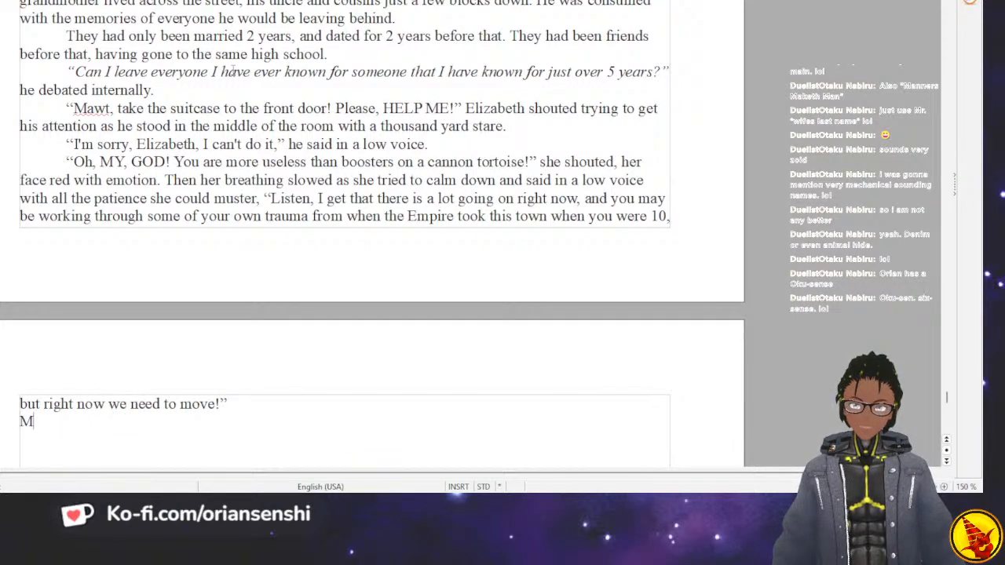
pyautogui.press('BackSpace')
# Write an indented paragraph below Elizabeth's speech: “Mawt shook his head finally coming to a decision.”.
pyautogui.press('Tab')
pyautogui.write('MA')
pyautogui.press('BackSpace')
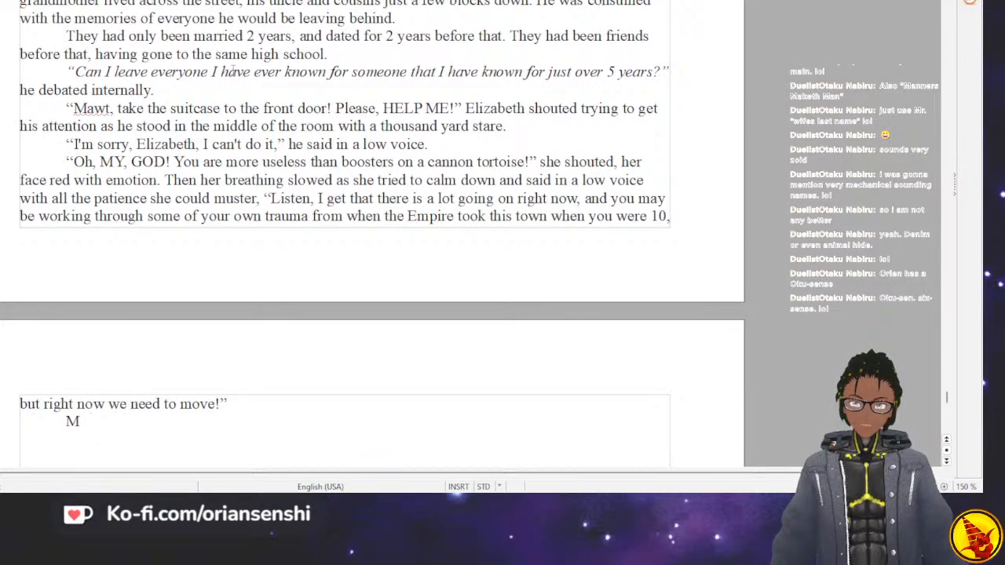
pyautogui.write('awt shook ')
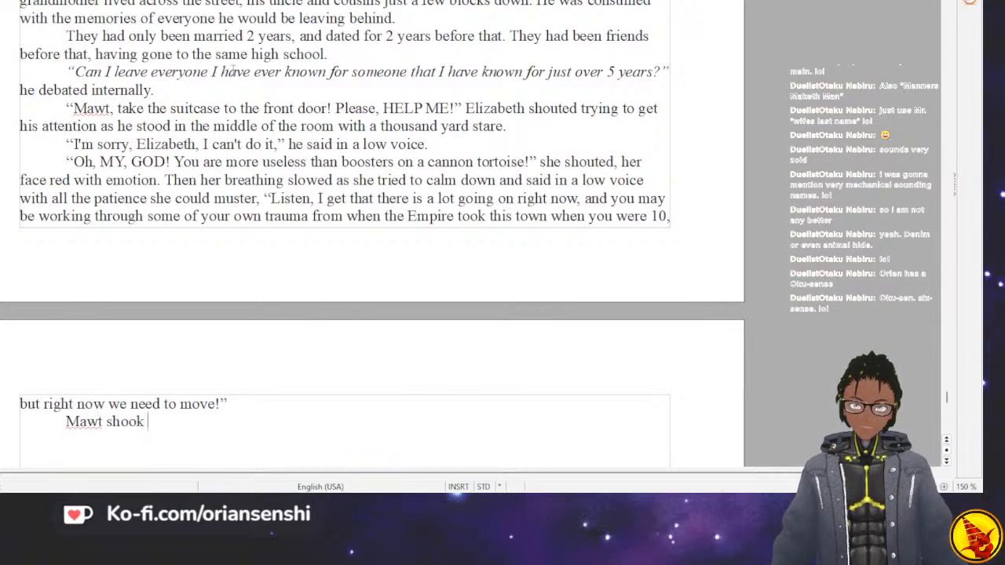
pyautogui.write('his head finall')
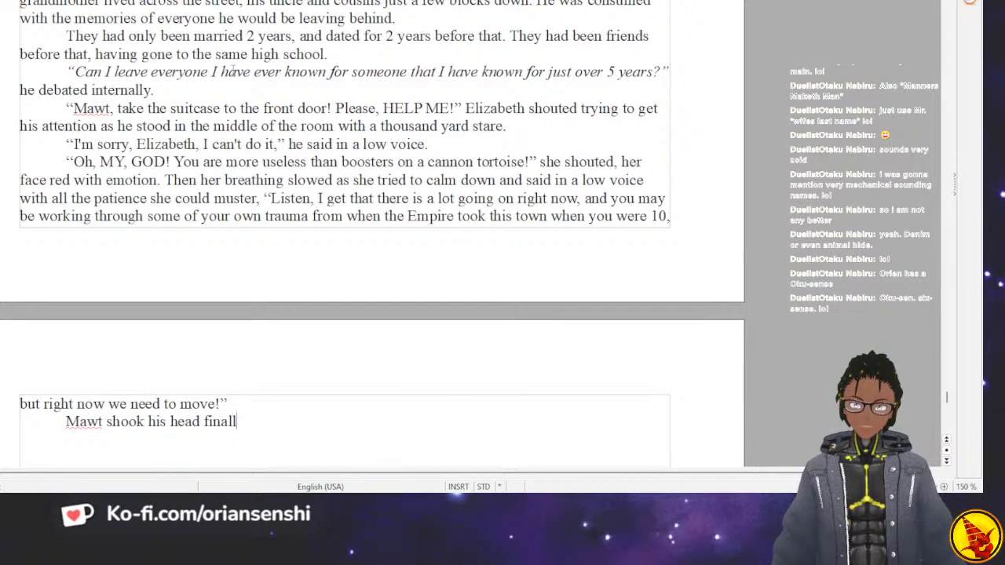
pyautogui.write('y coming to a d')
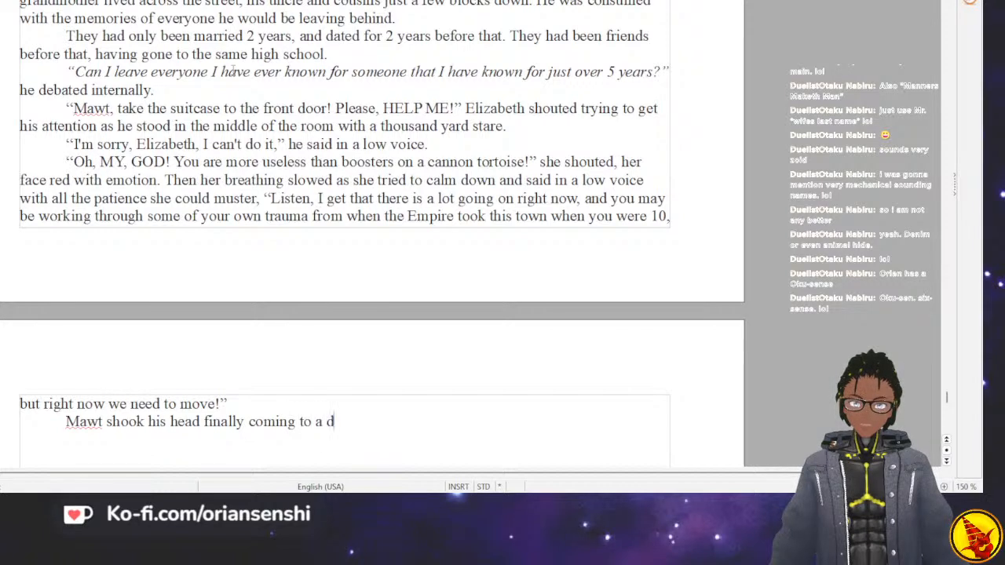
pyautogui.write('ecsion')
pyautogui.press('BackSpace')
pyautogui.press('BackSpace')
pyautogui.press('BackSpace')
pyautogui.press('BackSpace')
pyautogui.write('isio')
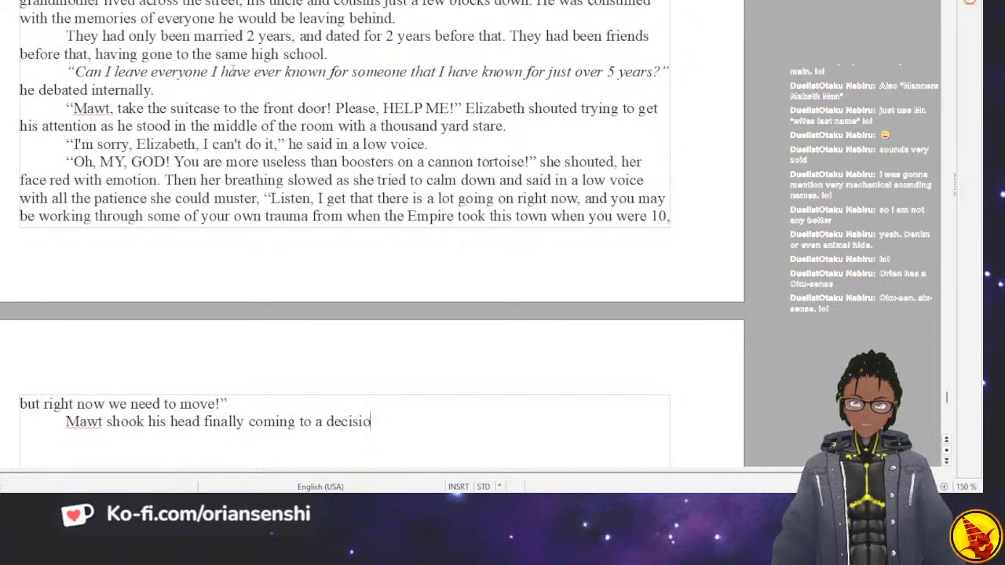
pyautogui.write('n.')
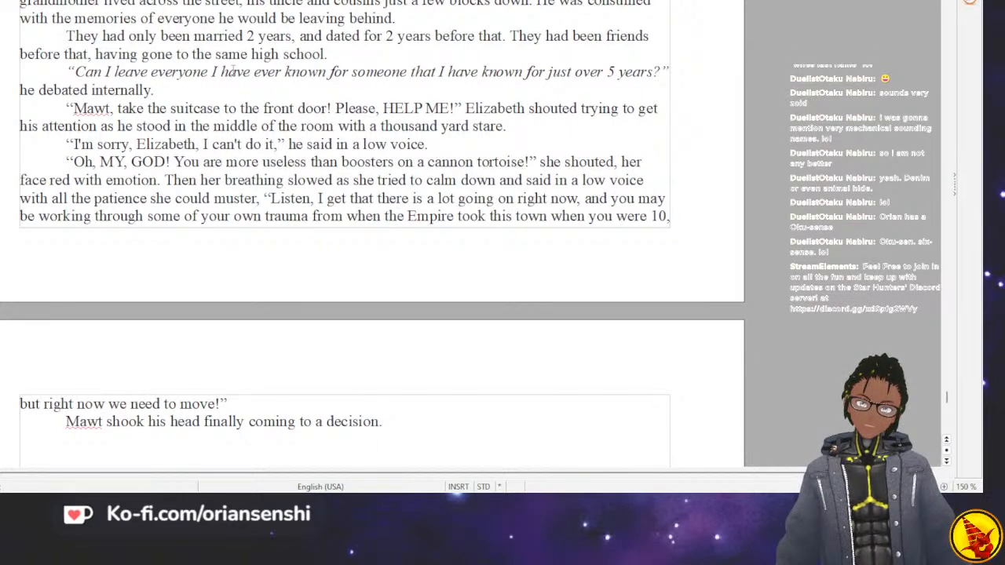
# Start Mawt's reply in a new paragraph: “I can't go with you. Everything I know and love is here, and as much”.
pyautogui.press('Return')
pyautogui.write("“I can't go with you. ")
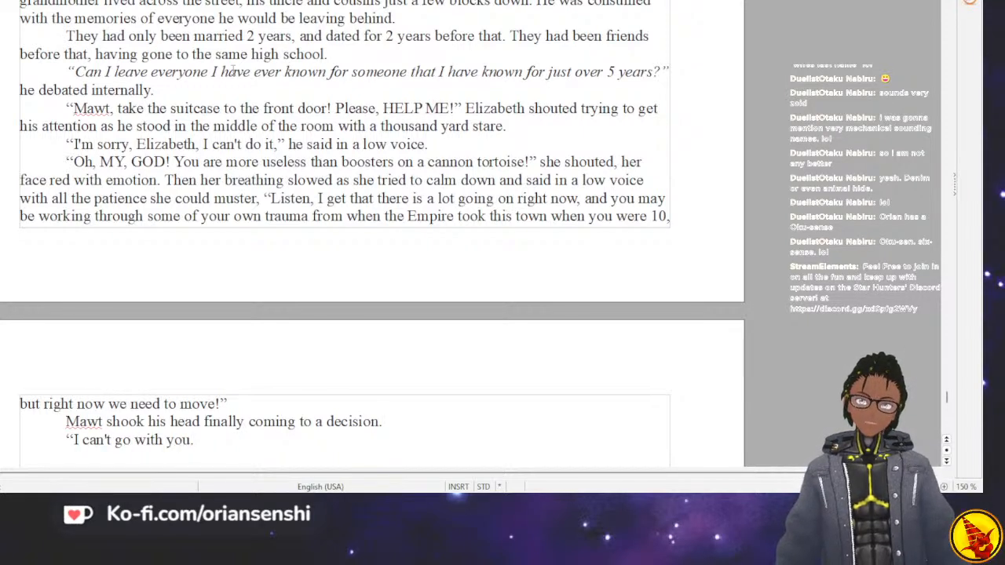
pyautogui.write('E')
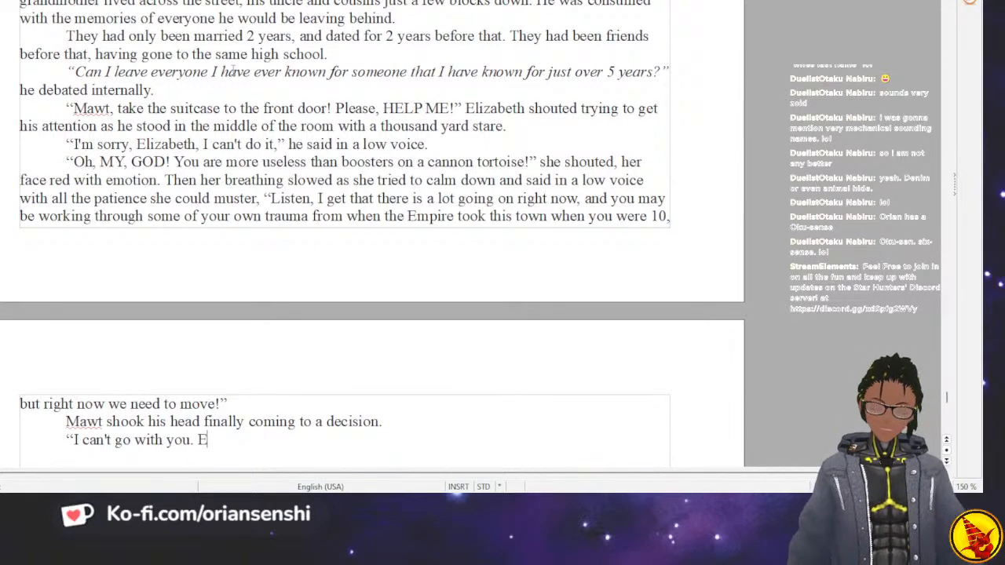
pyautogui.write('verything I know and love ')
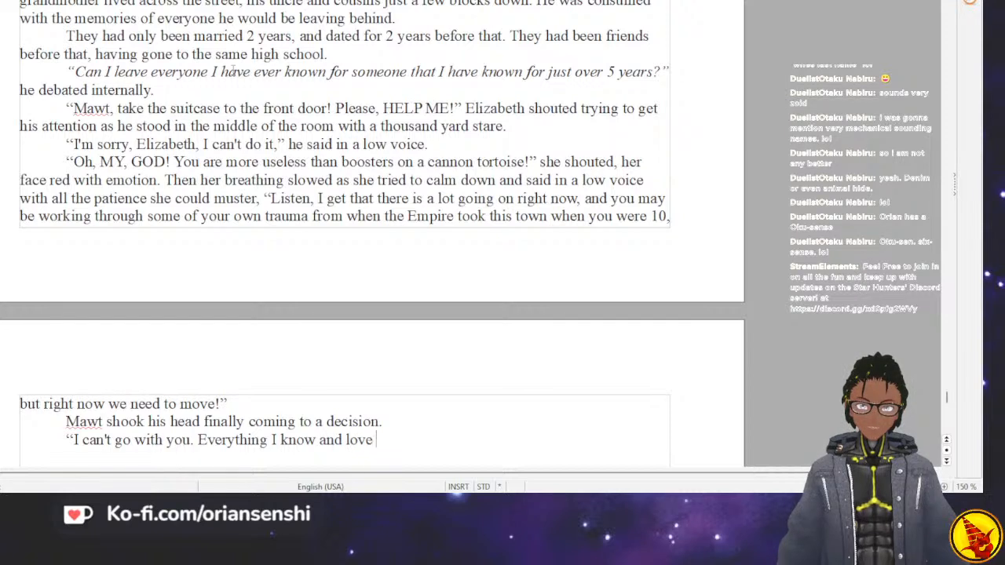
pyautogui.write('is her')
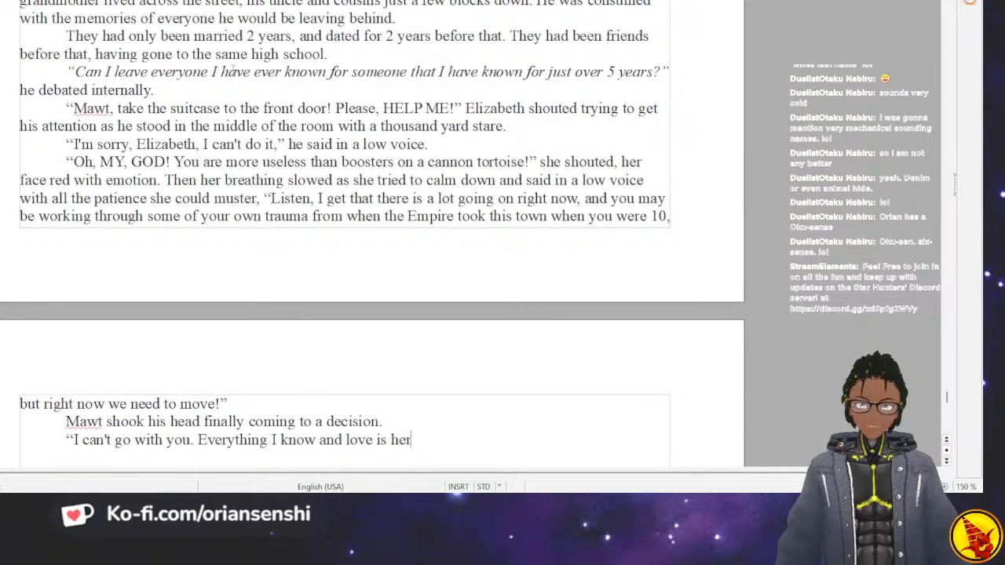
pyautogui.write('e, and as much')
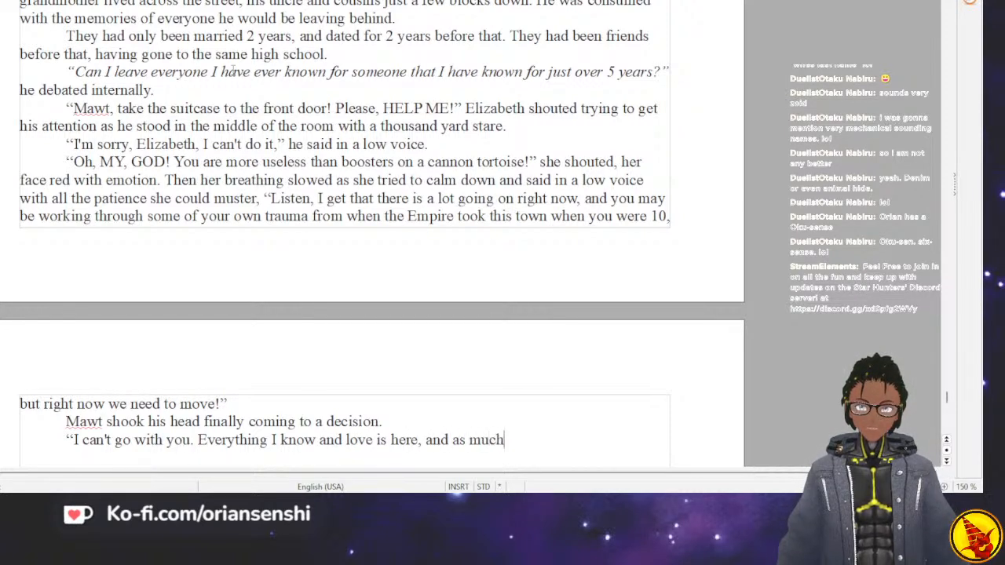
pyautogui.write(' as I love you')
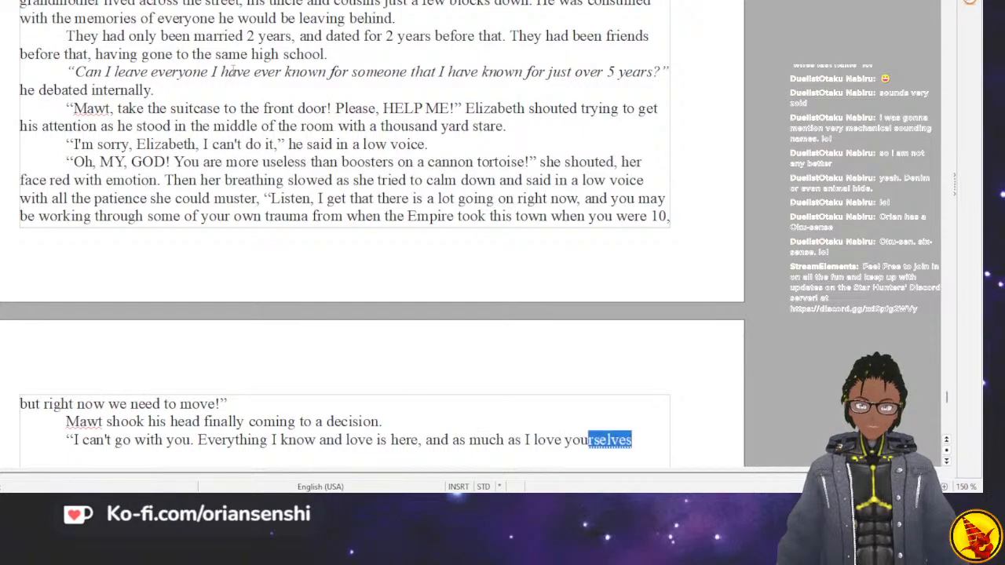
pyautogui.write(', I cannot abandon this t')
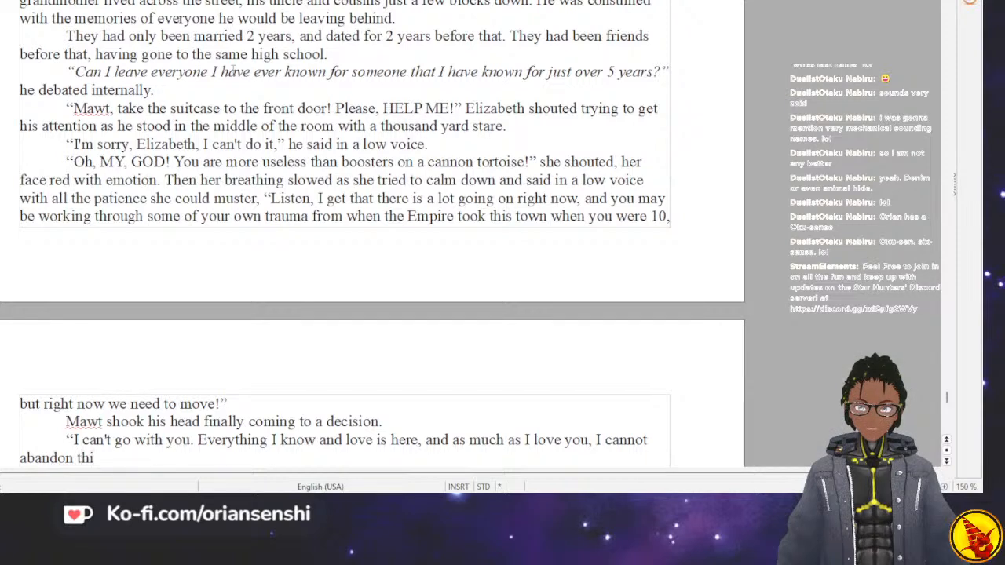
# Complete the sentence in Mawt's reply with “as I love you, I cannot abandon this place for you.”.
pyautogui.press('BackSpace')
pyautogui.press('BackSpace')
pyautogui.press('BackSpace')
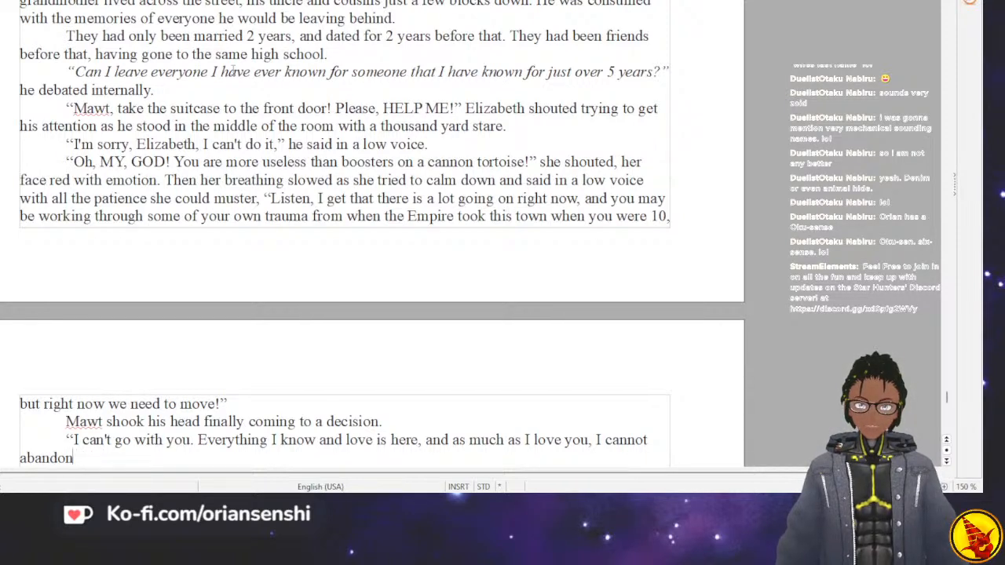
pyautogui.write('this place for you')
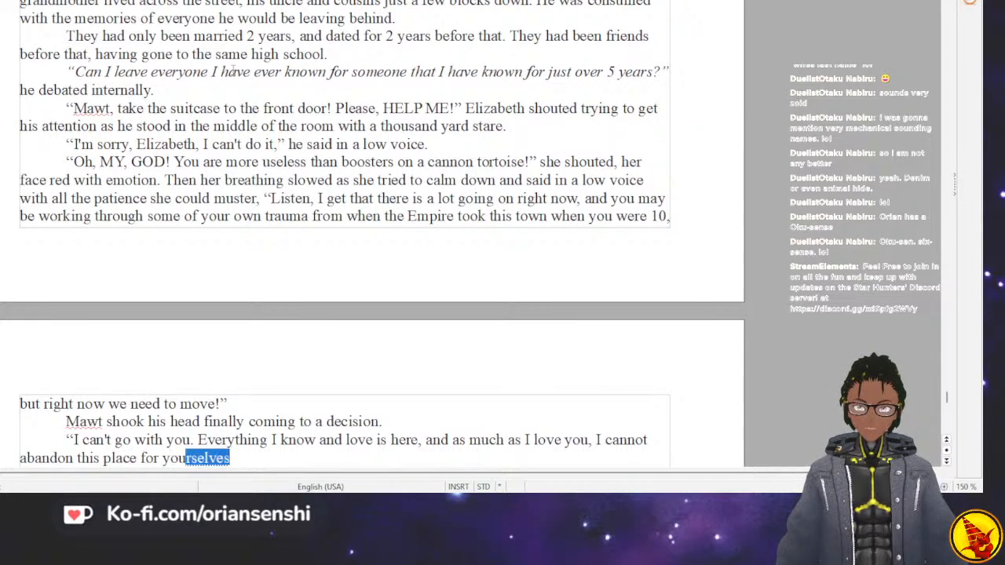
pyautogui.write(',')
pyautogui.press('BackSpace')
pyautogui.write('. ')
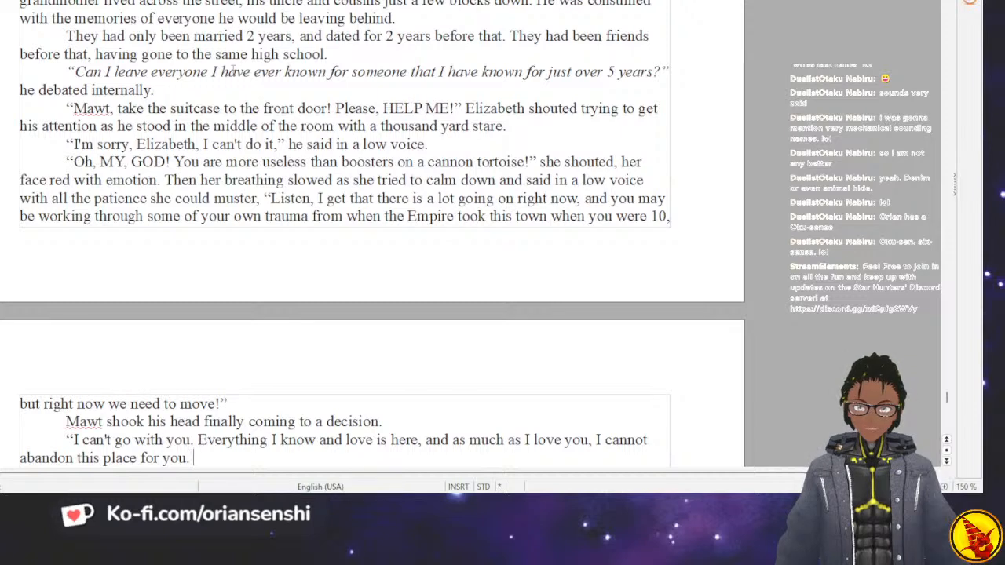
pyautogui.write('If you go, then you will have to go with')
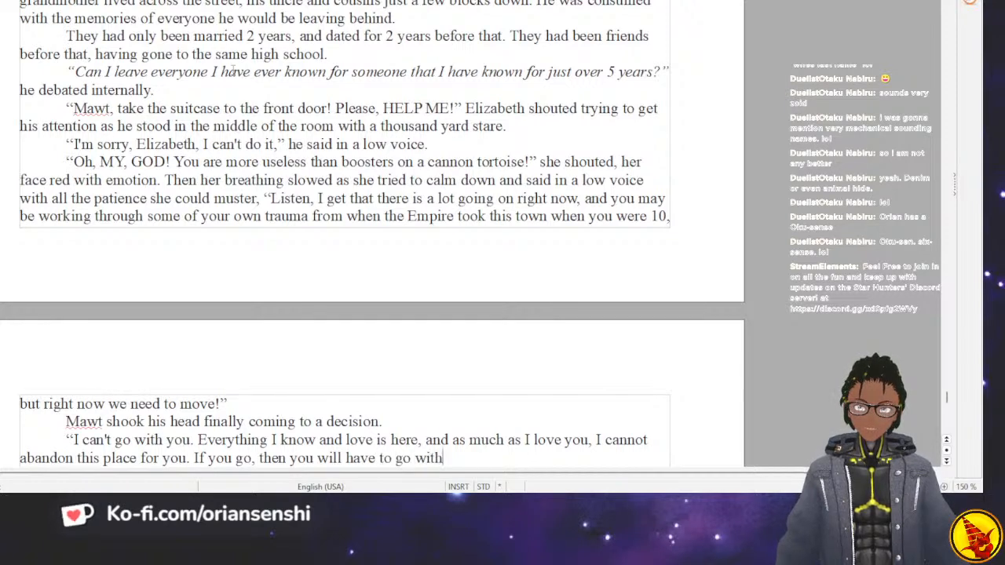
pyautogui.write('out me,”')
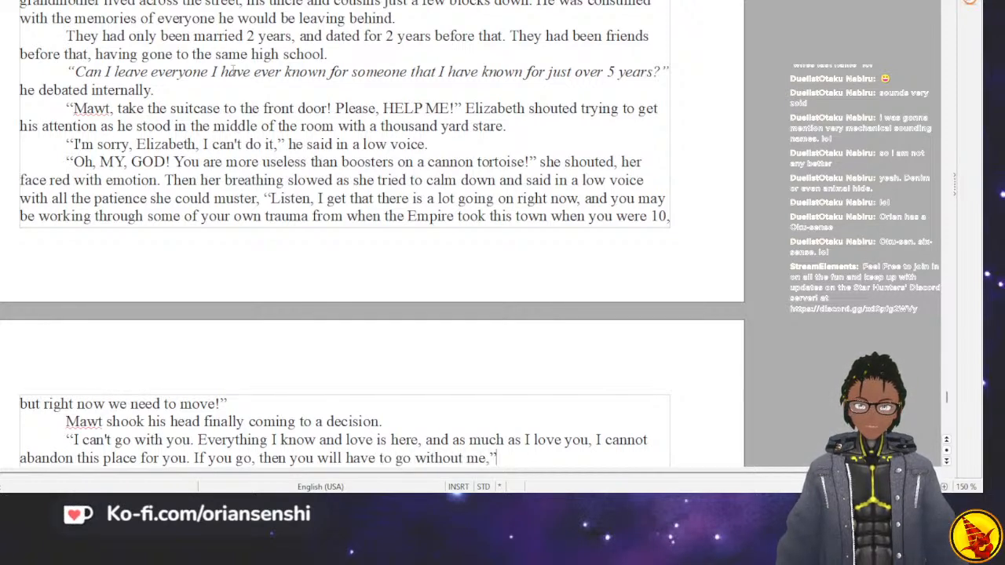
pyautogui.write('," he said')
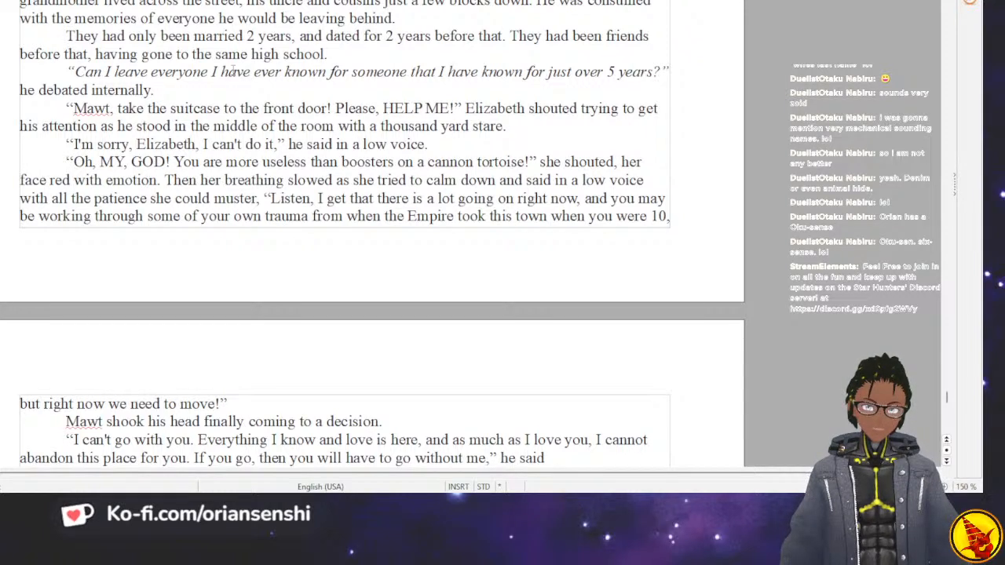
pyautogui.write('star')
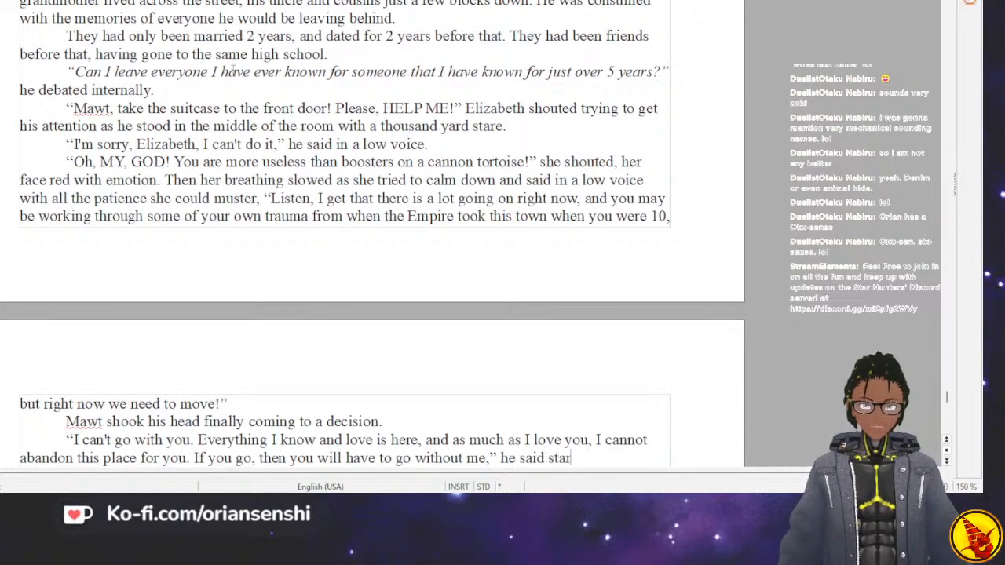
pyautogui.write('ing directly int')
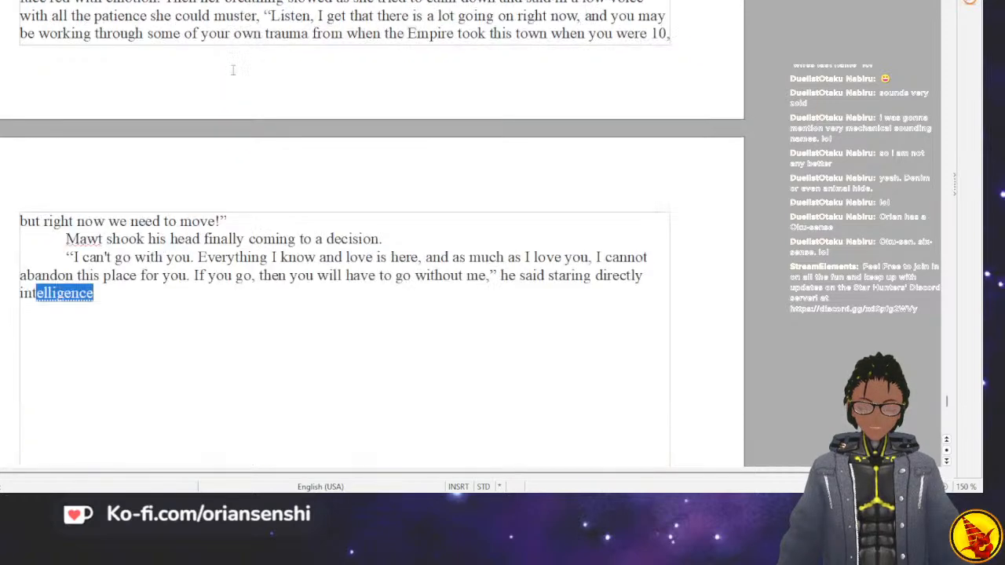
pyautogui.write('o her eyes.')
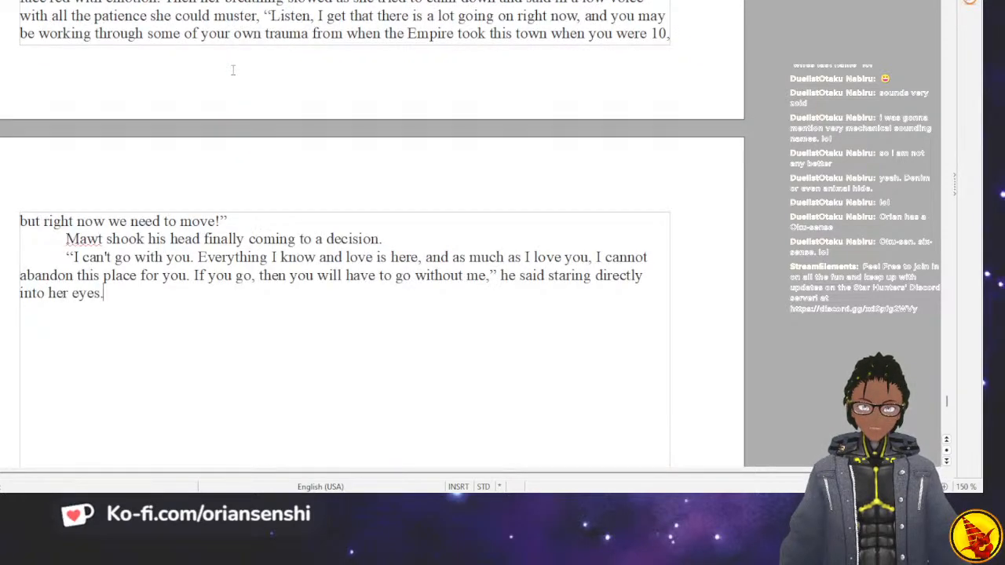
pyautogui.write('HE s')
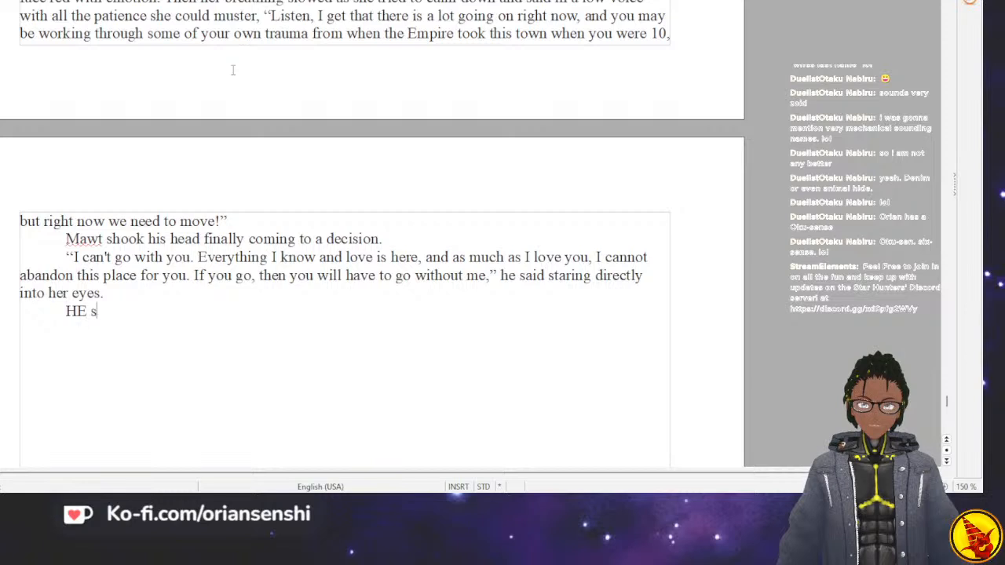
# Start a new indented paragraph below Mawt's reply with “He saw confusion, then fear, then”.
pyautogui.press('BackSpace')
pyautogui.press('BackSpace')
pyautogui.write('e saw')
pyautogui.write(' shock')
pyautogui.press('BackSpace')
pyautogui.press('BackSpace')
pyautogui.press('BackSpace')
pyautogui.press('BackSpace')
pyautogui.write('co')
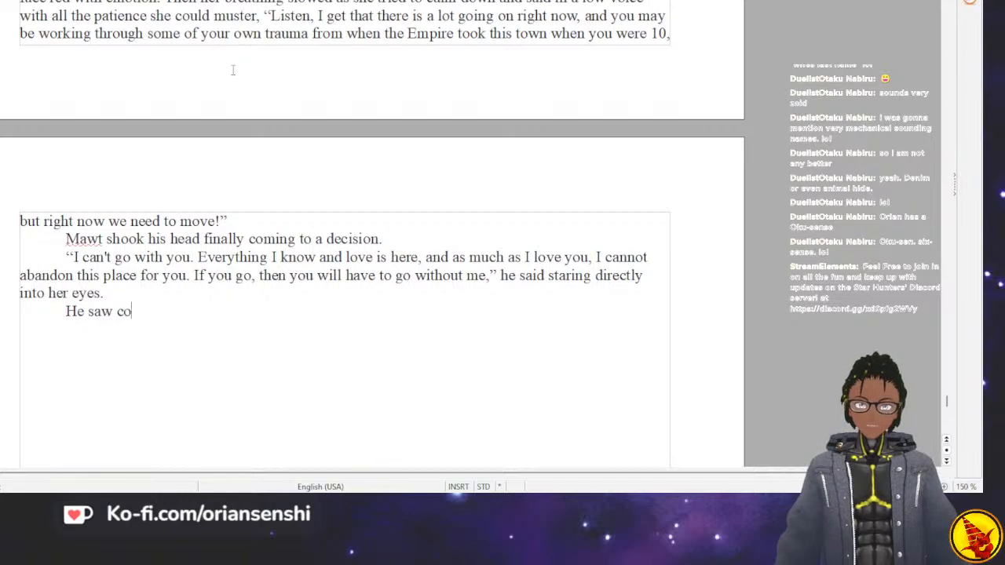
pyautogui.write('nfusion, then udne')
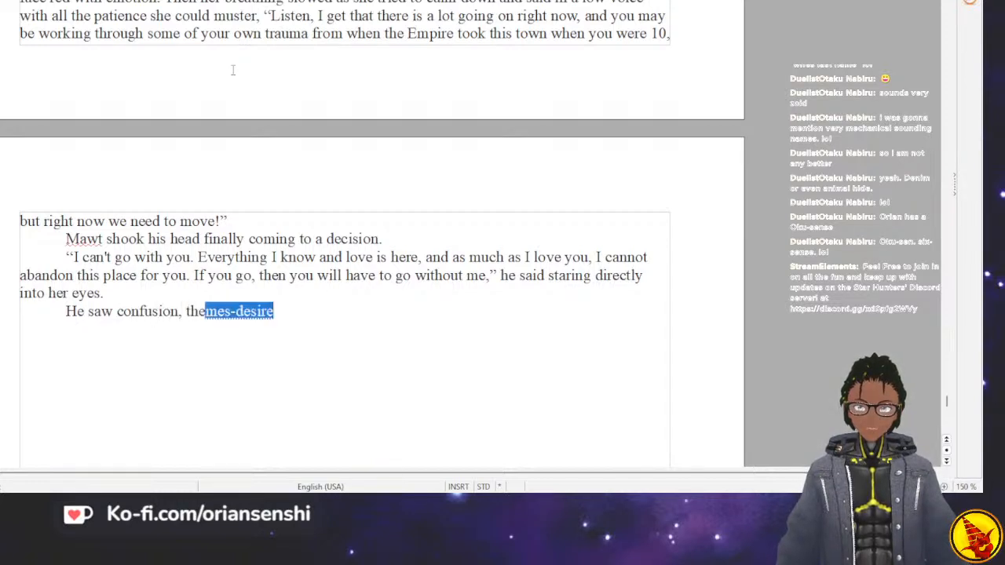
pyautogui.press('BackSpace')
pyautogui.press('BackSpace')
pyautogui.press('BackSpace')
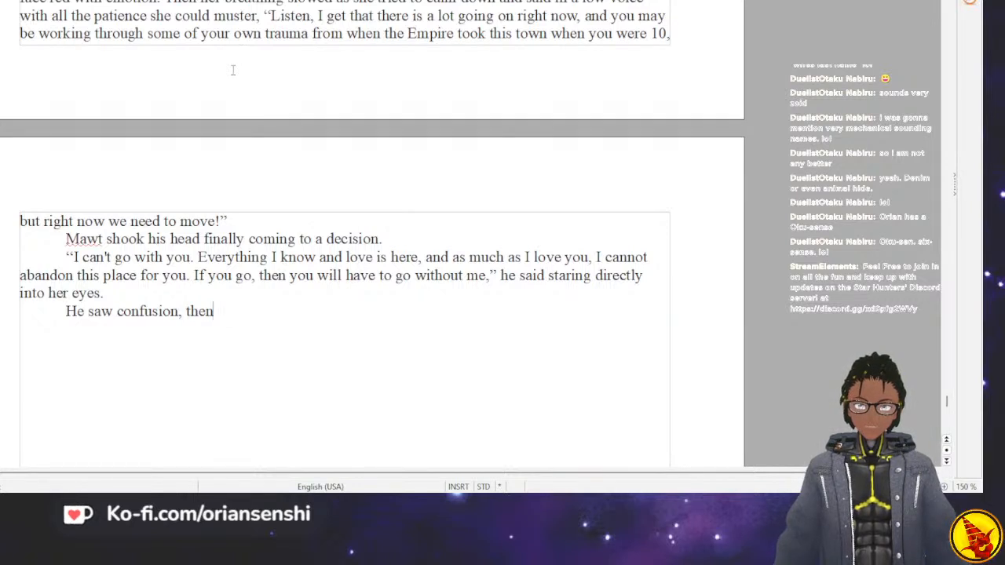
pyautogui.press('BackSpace')
pyautogui.write('fear')
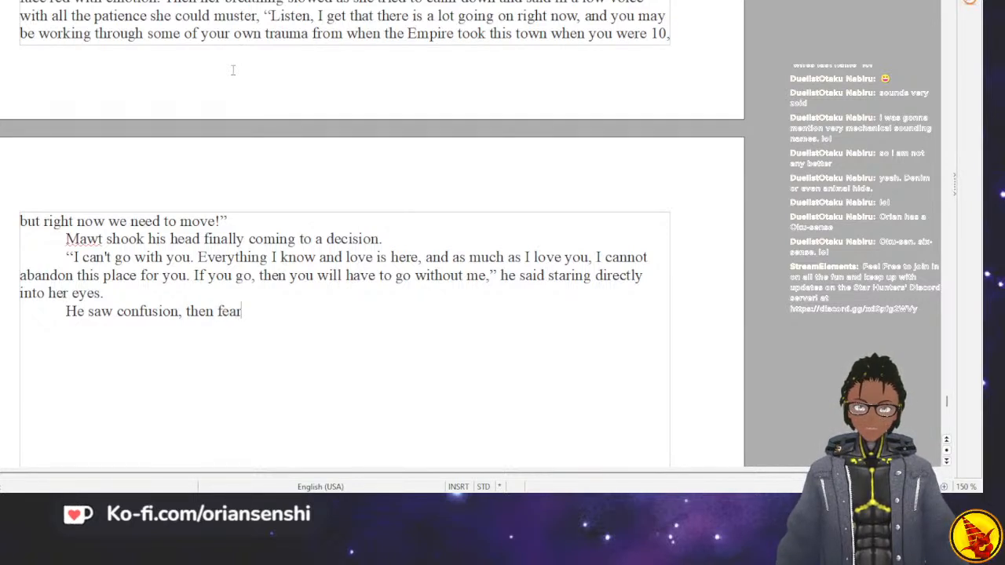
pyautogui.write(', then shock')
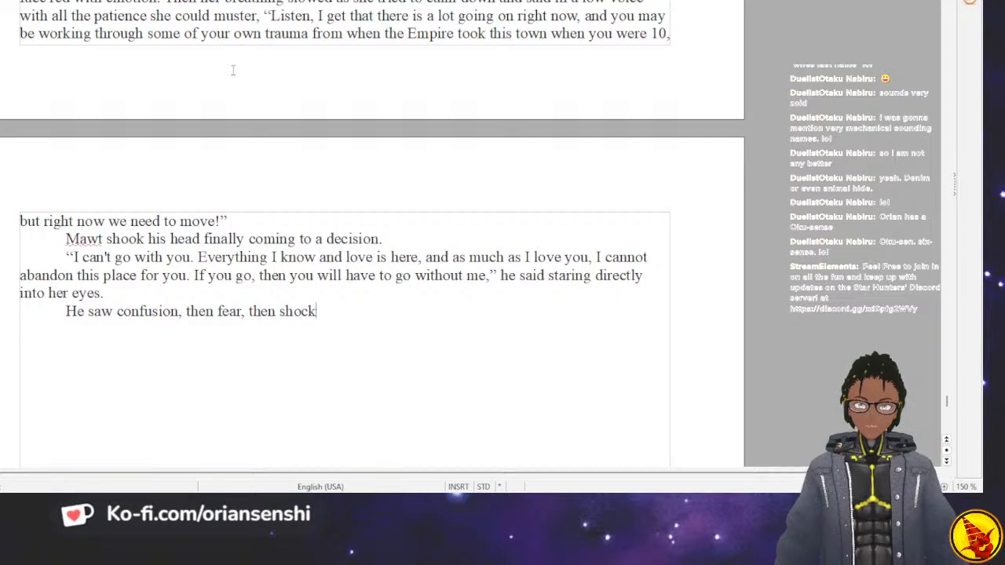
pyautogui.write(' all play ')
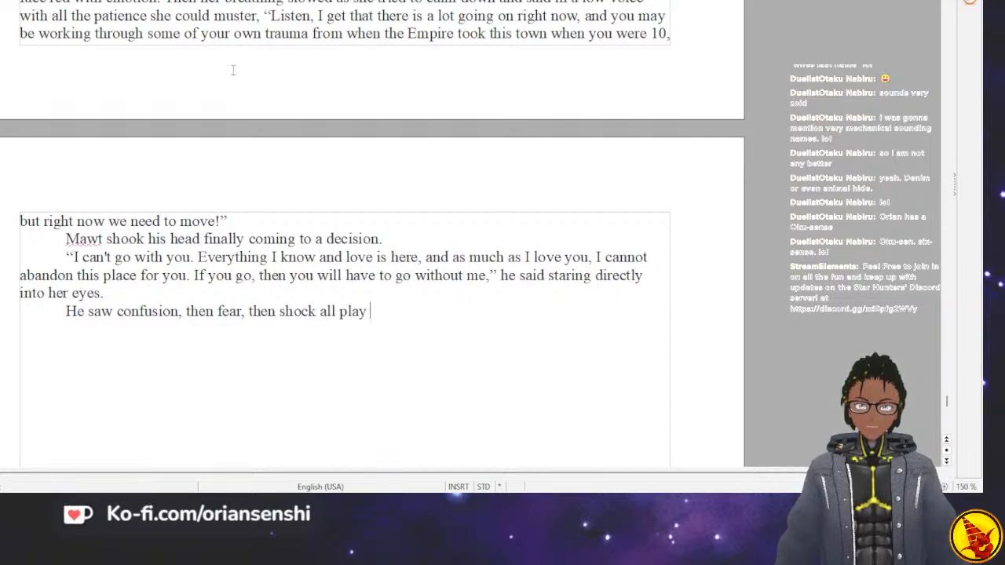
pyautogui.write('acros ')
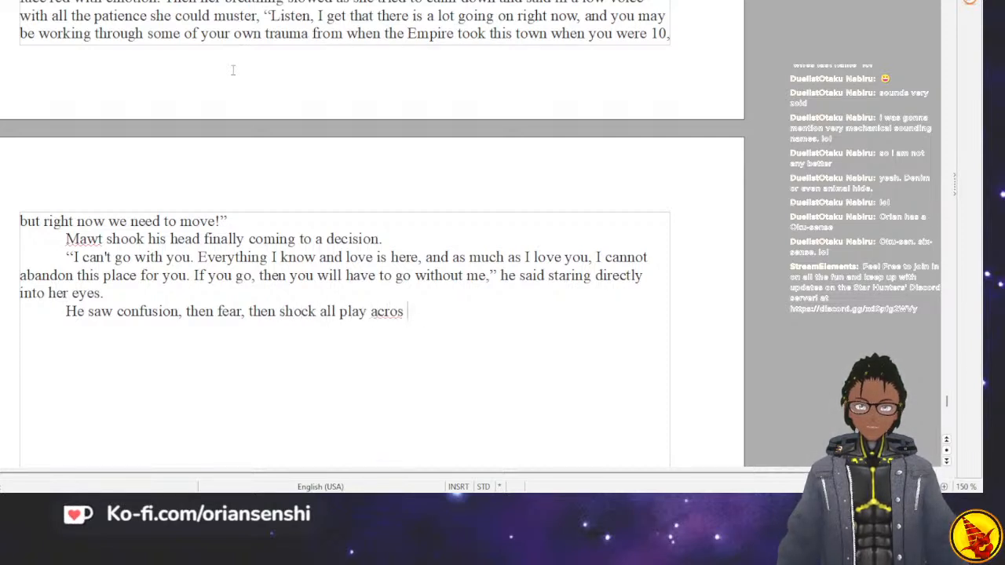
pyautogui.write('her fi')
# Continue the sentence describing her reaction with “shock all play across her”.
pyautogui.press('BackSpace')
pyautogui.press('BackSpace')
pyautogui.press('BackSpace')
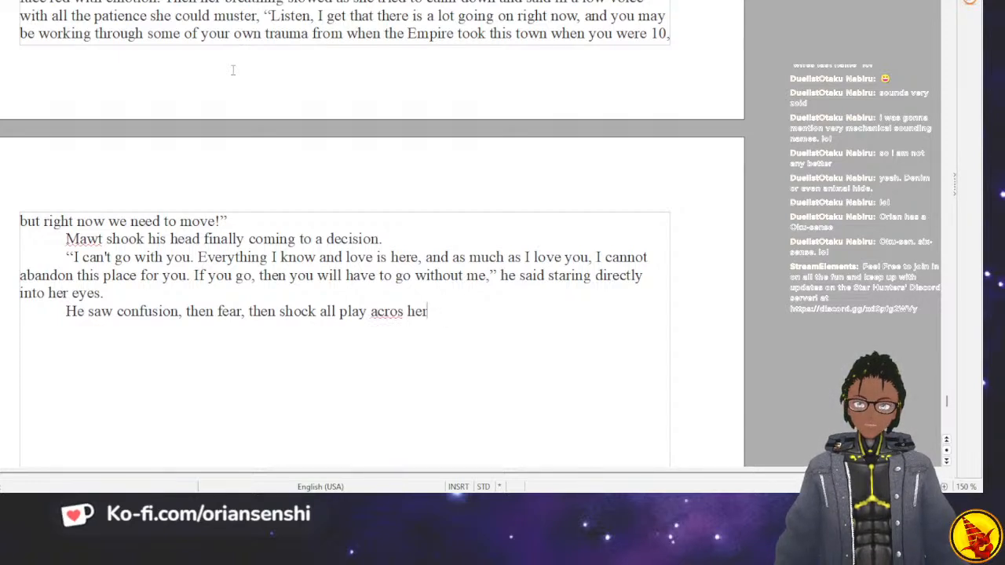
pyautogui.press('BackSpace')
pyautogui.press('BackSpace')
pyautogui.press('BackSpace')
pyautogui.press('BackSpace')
pyautogui.write('s her')
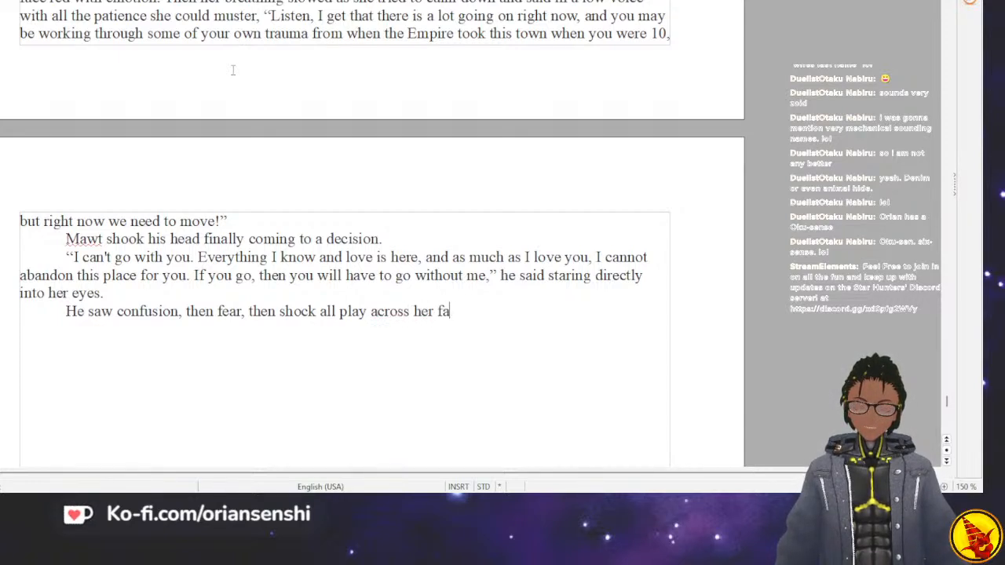
pyautogui.write(' face. Then she se')
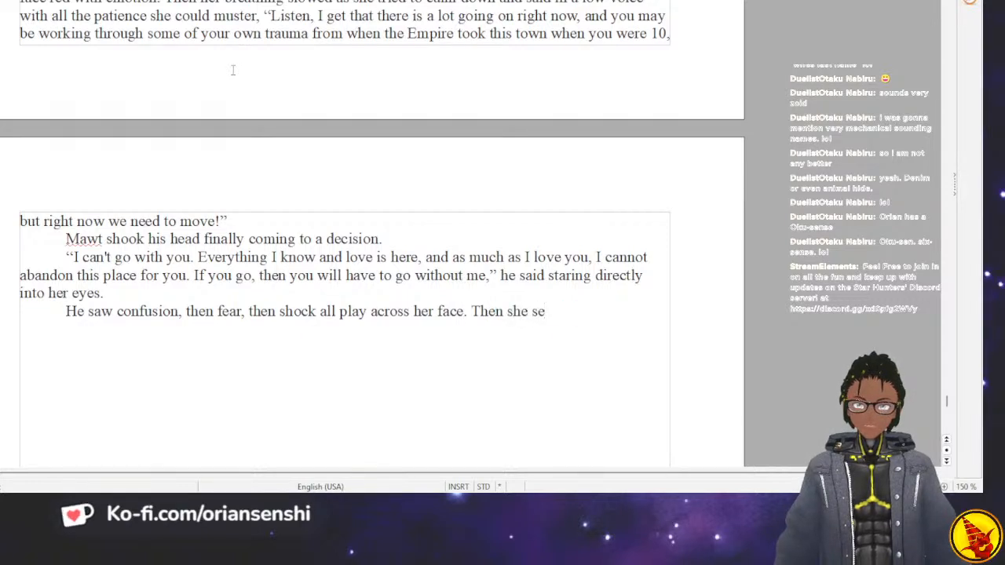
# End the sentence with “face.” and begin her answer: “Then she started crying, “Babe, no.”.
pyautogui.press('BackSpace')
pyautogui.write('tarted crying')
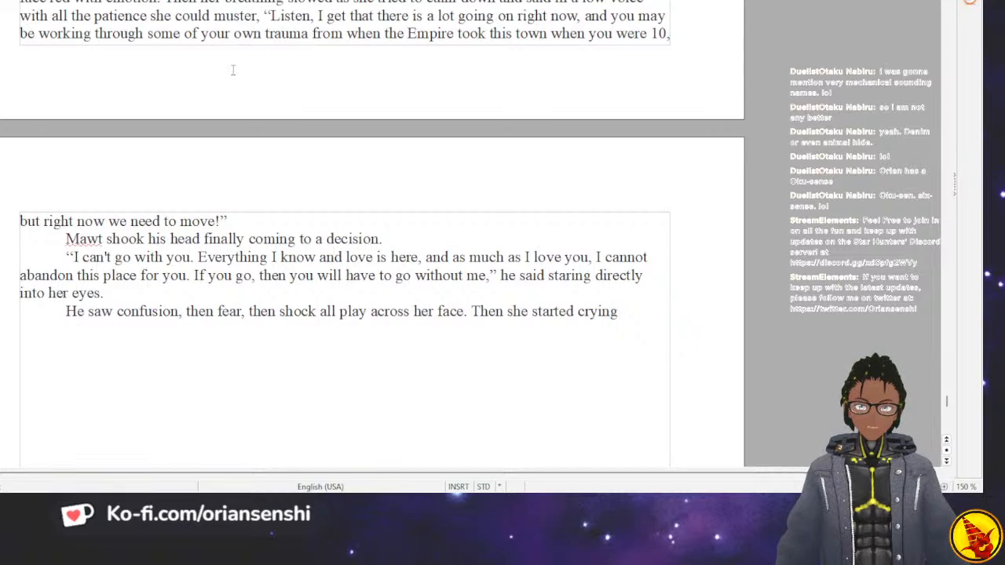
pyautogui.write(', “Babe, no. ')
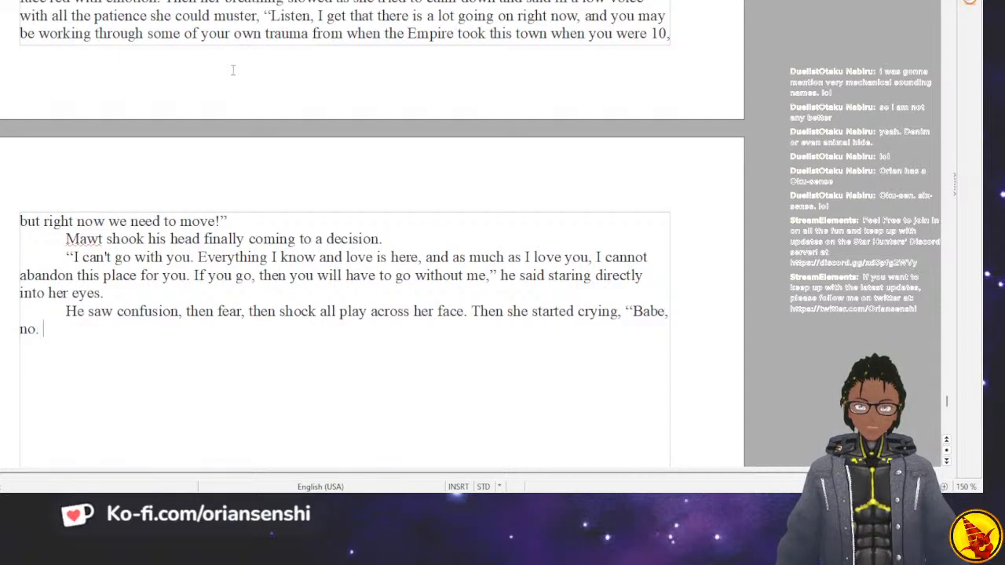
pyautogui.write('Ole')
# Continue her tearful speech with “Please, no. Honey”.
pyautogui.press('BackSpace')
pyautogui.write('Please no.')
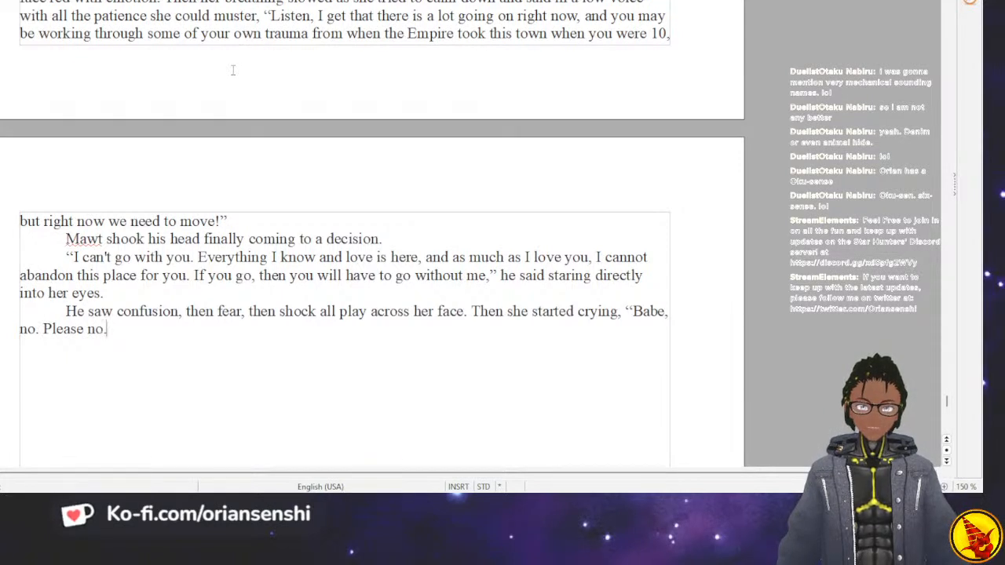
pyautogui.press('BackSpace')
pyautogui.press('BackSpace')
pyautogui.write(',mno.')
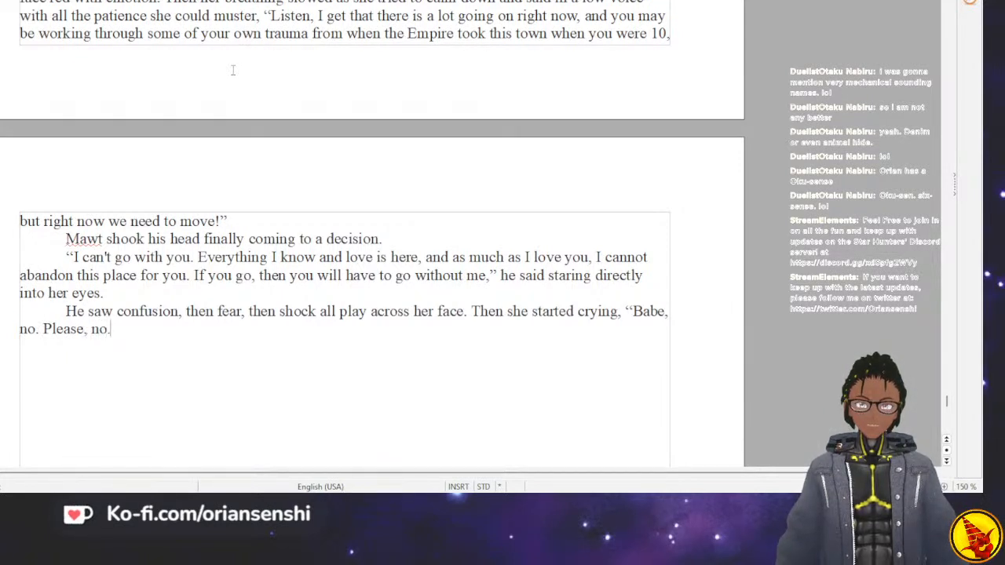
pyautogui.write(" Honey, please don't do this. We can start ove")
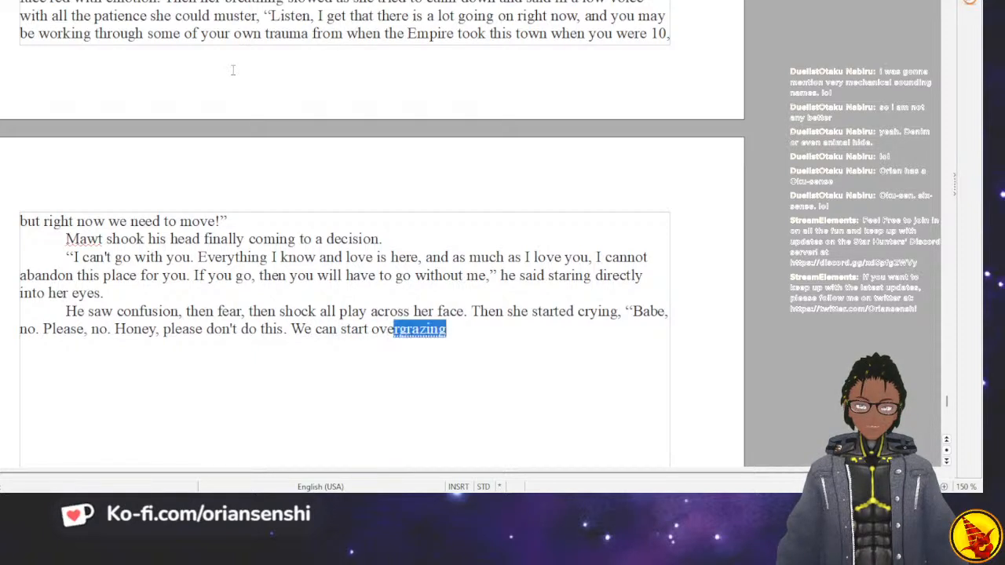
pyautogui.write('r. ')
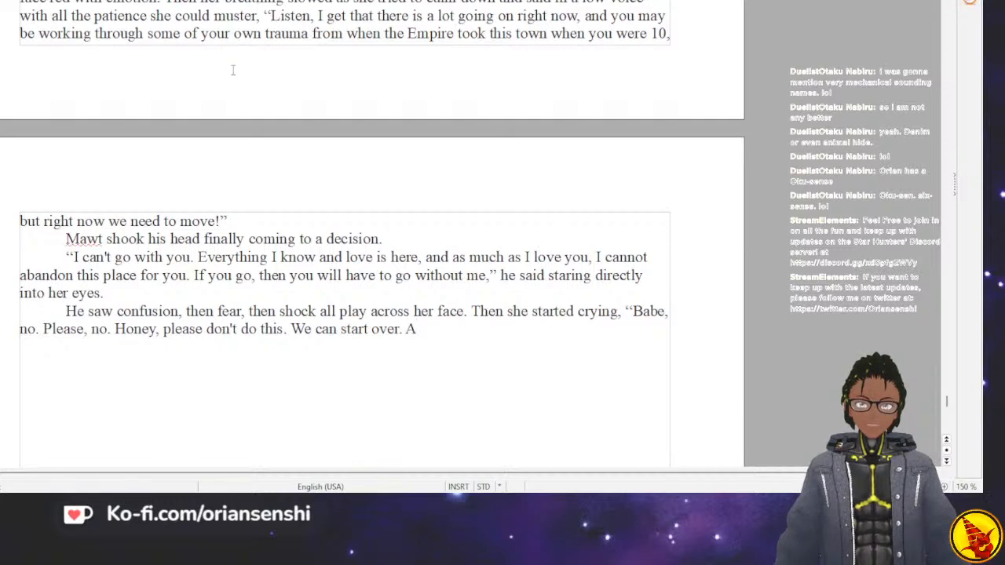
pyautogui.write('As long as we hav e')
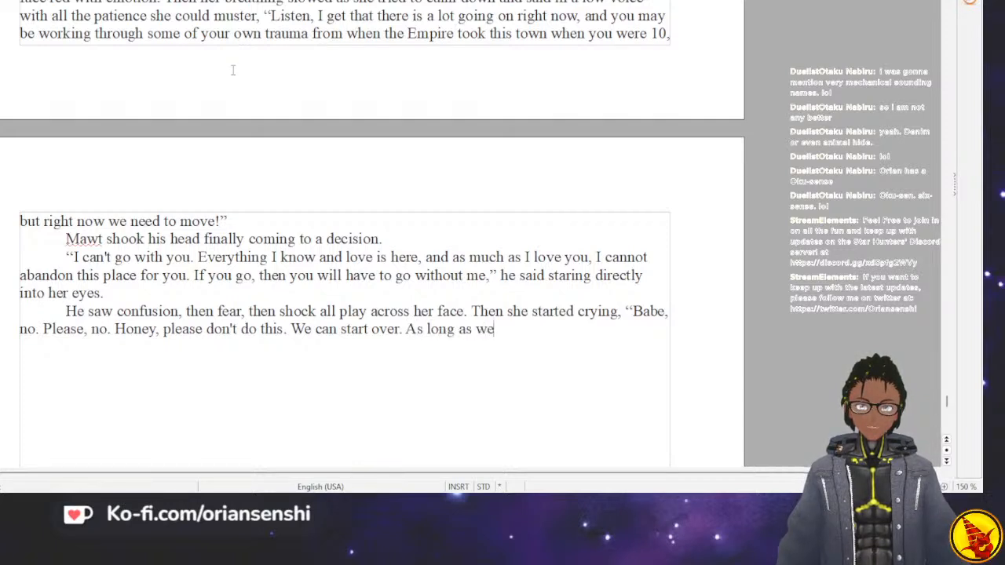
# Add “As long as we have each other we can be happy” to her speech, without end punctuation.
pyautogui.press('BackSpace')
pyautogui.press('BackSpace')
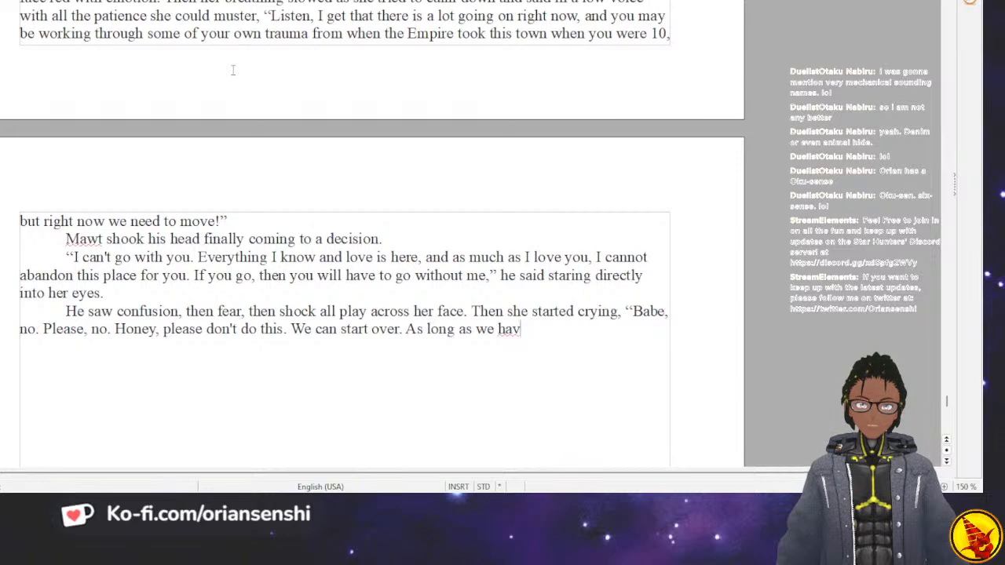
pyautogui.write('e each other ')
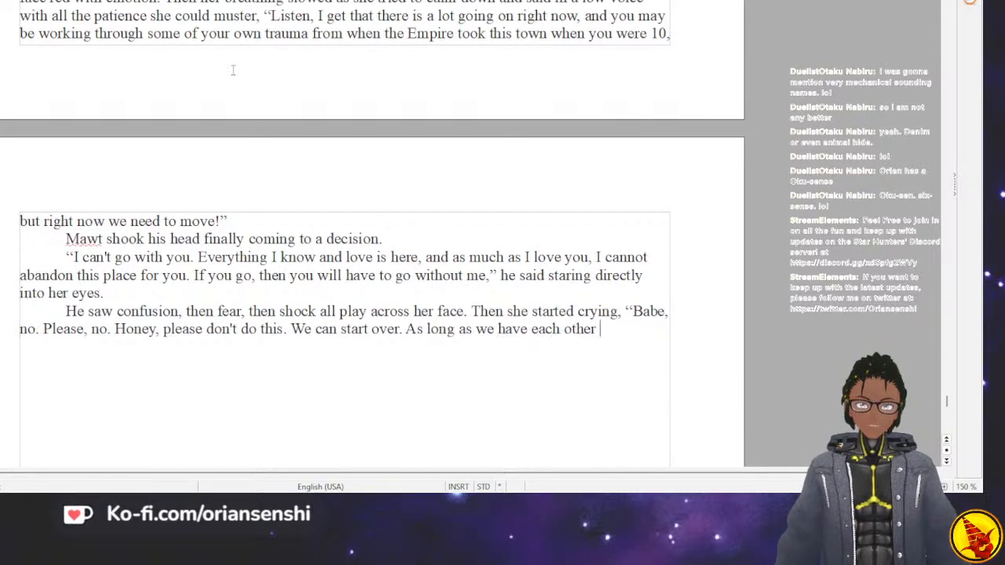
pyautogui.write('we can be happy.')
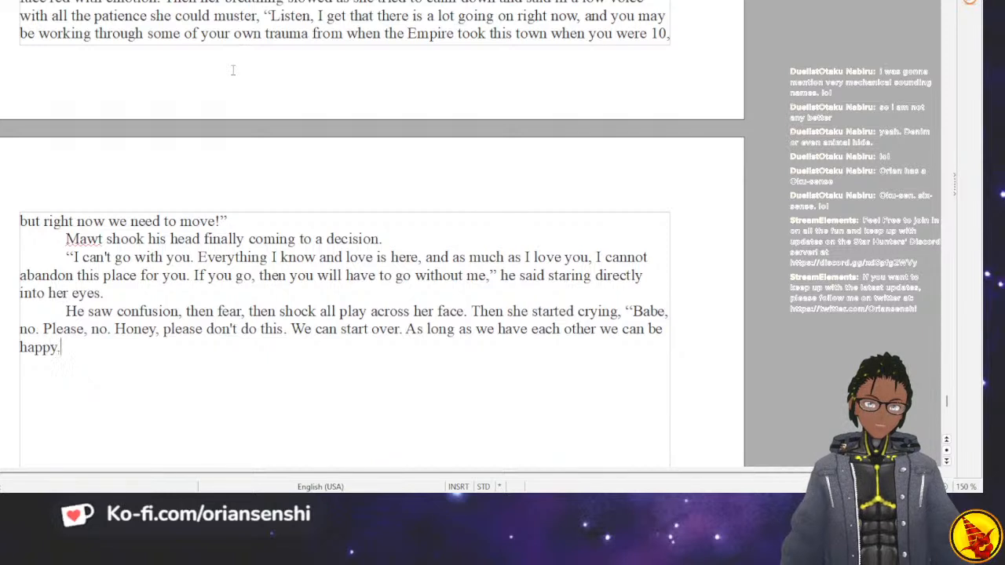
pyautogui.press('BackSpace')
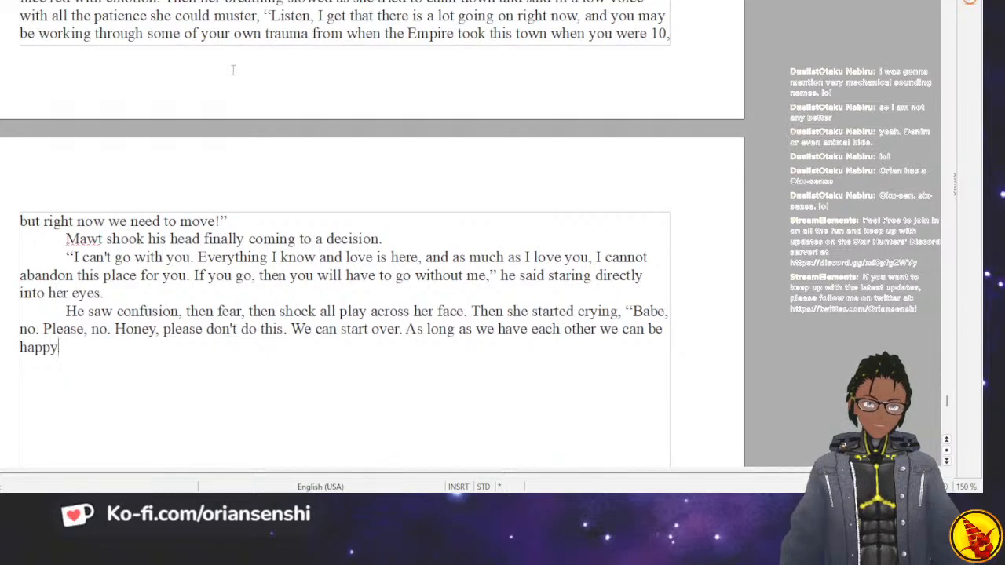
# End her speech after “happy” with a period and closing quotation mark, leaving no dialogue tag behind it.
pyautogui.write('," she')
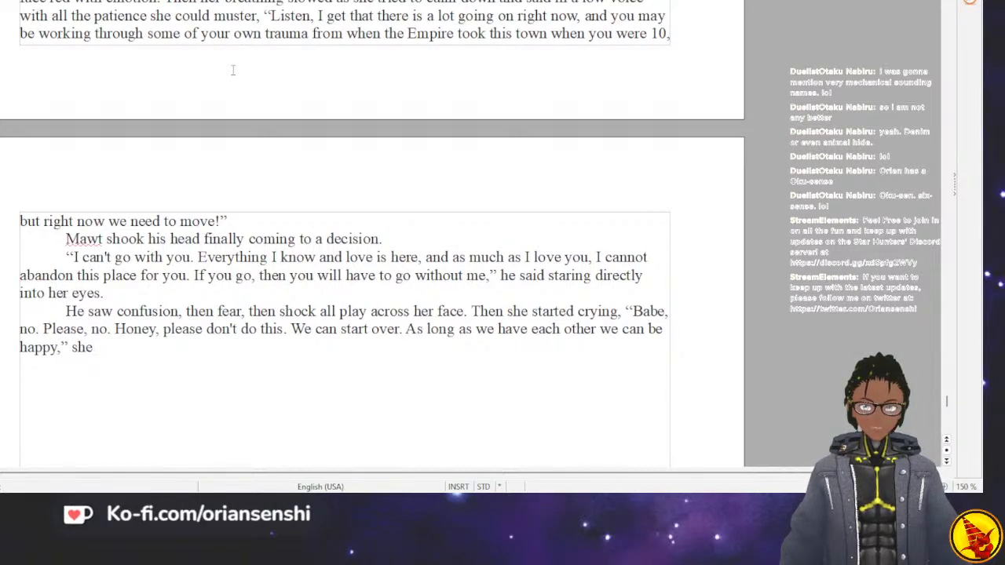
pyautogui.press('BackSpace')
pyautogui.press('BackSpace')
pyautogui.press('BackSpace')
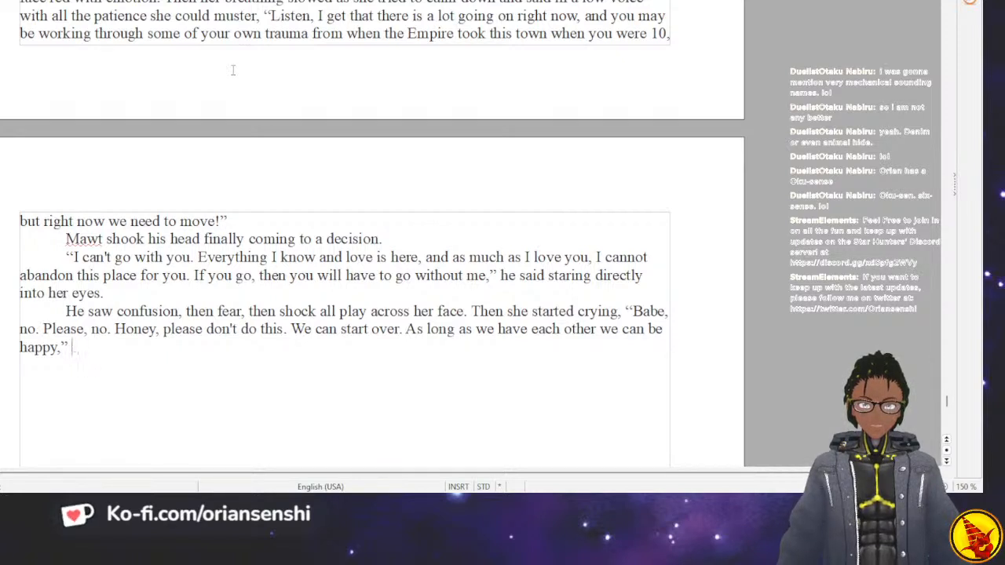
pyautogui.press('BackSpace')
pyautogui.press('BackSpace')
pyautogui.press('BackSpace')
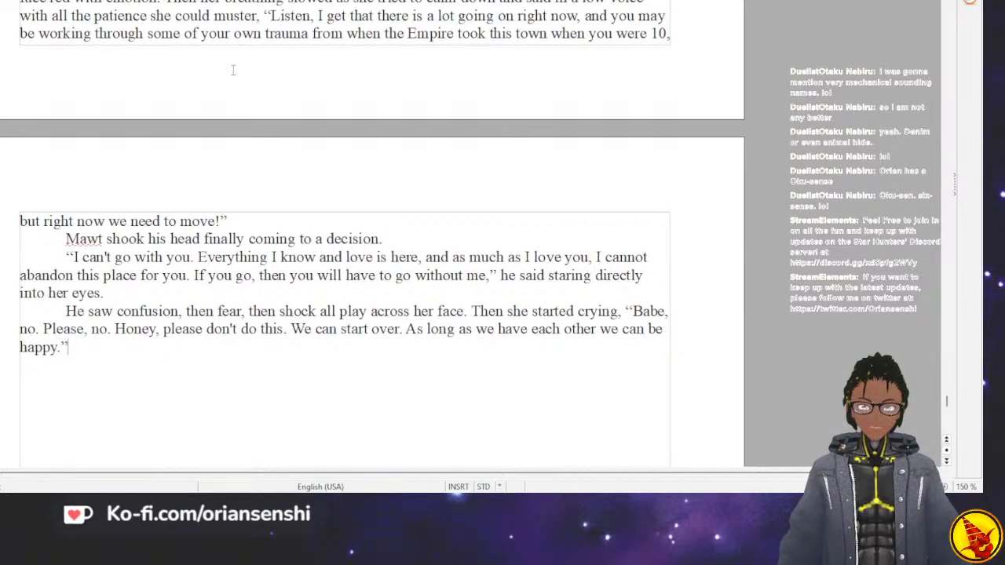
pyautogui.write('." She')
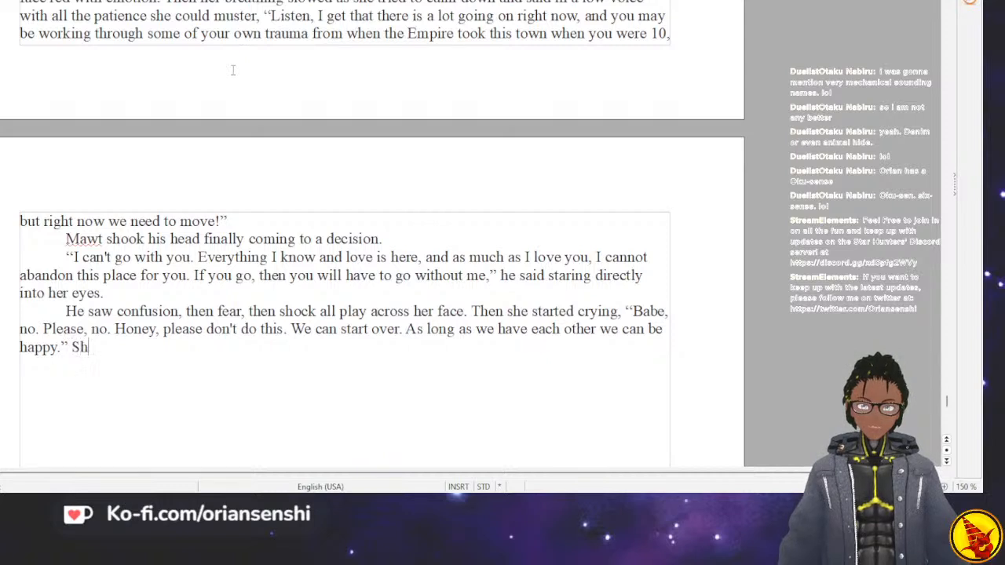
pyautogui.press('BackSpace')
pyautogui.press('BackSpace')
pyautogui.press('BackSpace')
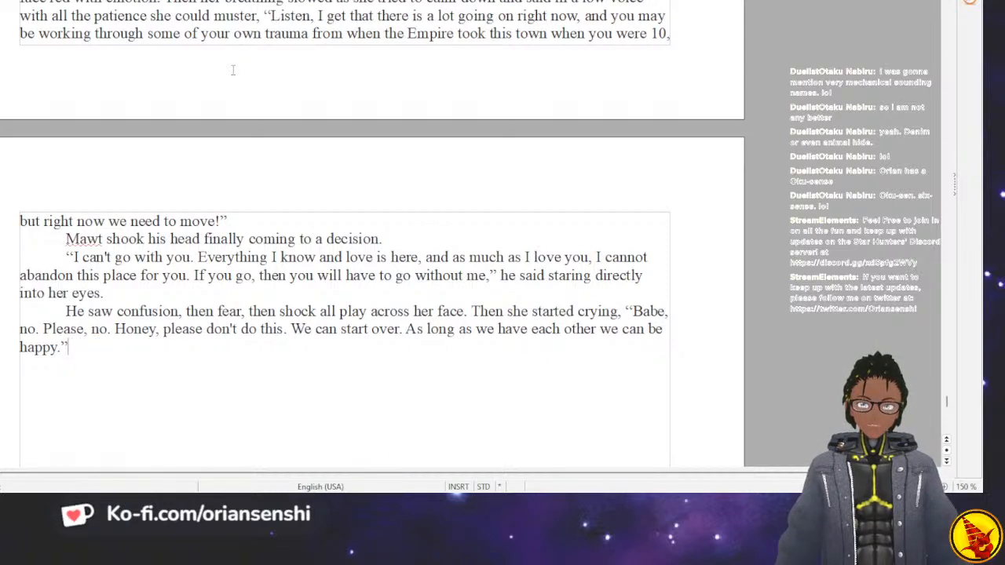
# Write a new indented paragraph: “She grabbed his shirt, pleading with him.”.
pyautogui.press('Return')
pyautogui.write('She grab')
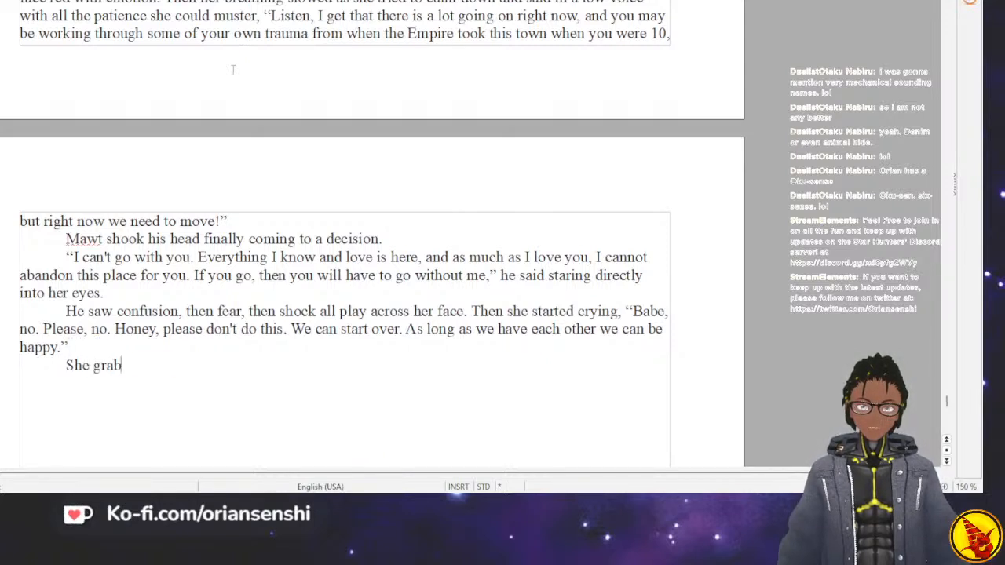
pyautogui.write('bed his shirt')
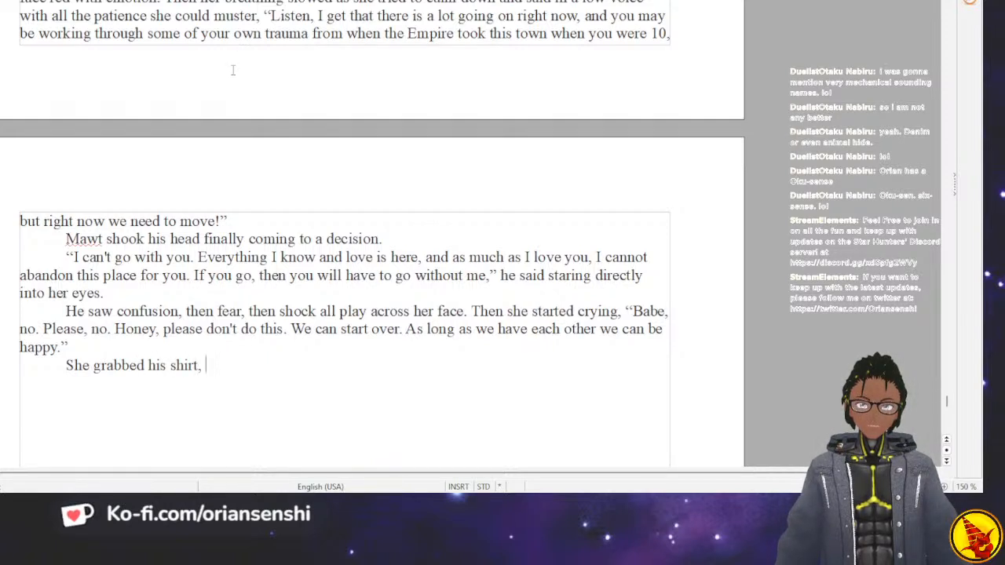
pyautogui.write(', pleading')
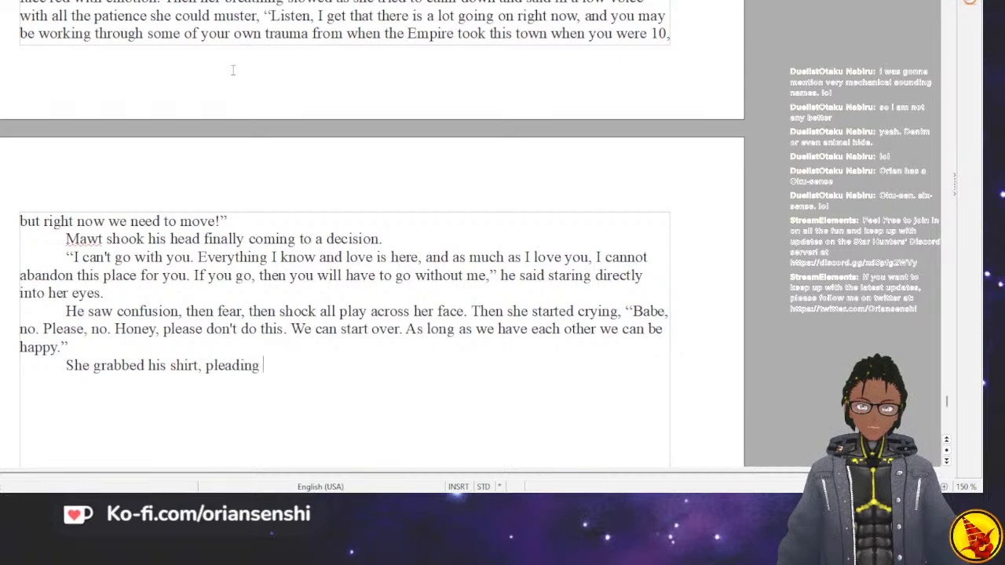
pyautogui.write(' with him.')
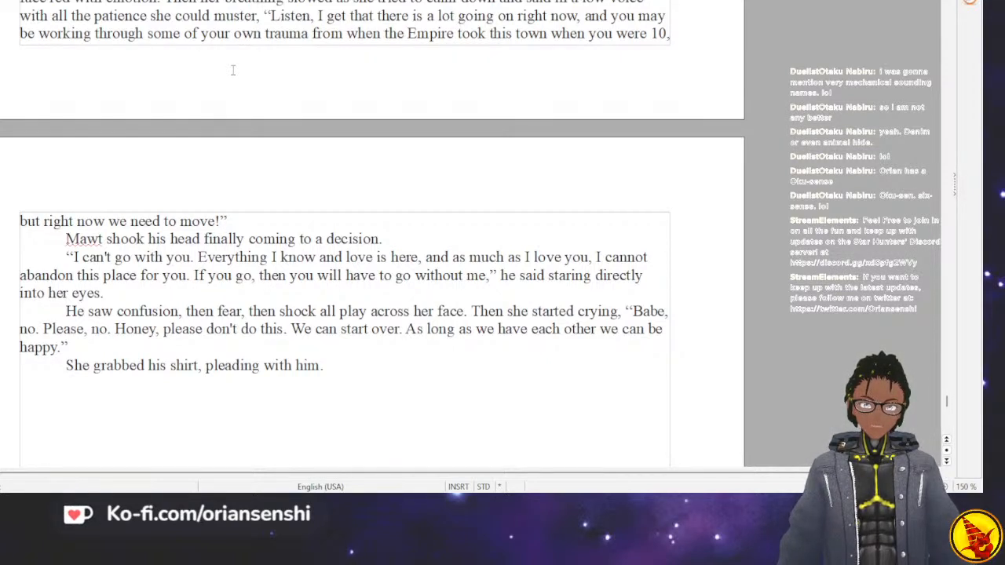
# Replace the period after “pleading with him” with a comma and open her speech: “Listen, I know you love this town, and you love”.
pyautogui.write('",')
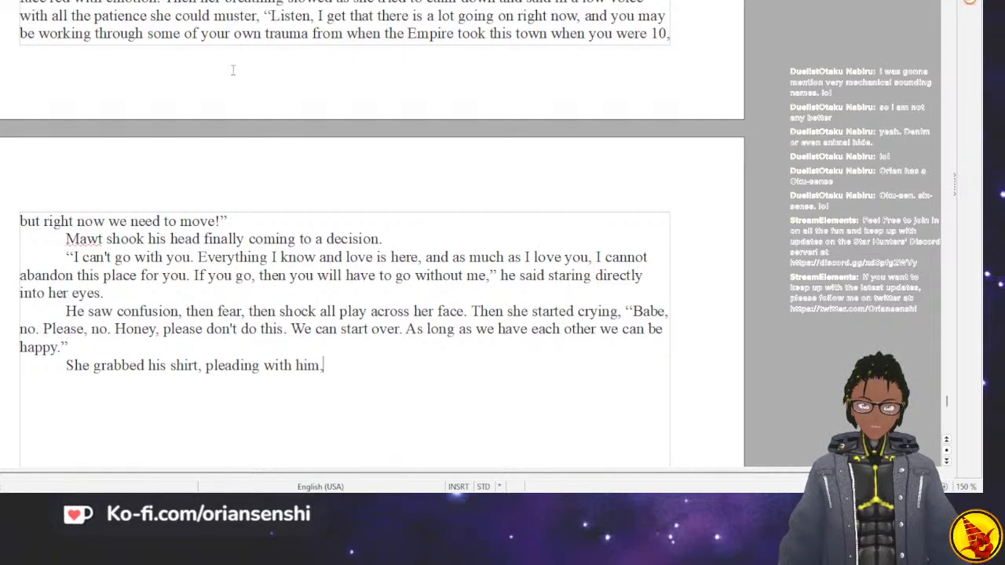
pyautogui.write(' "Listen, I ')
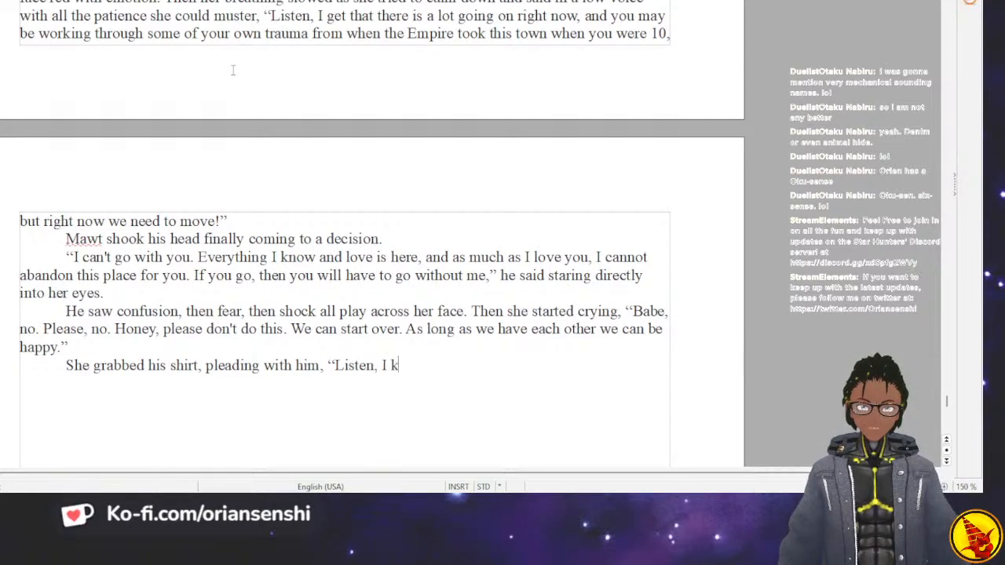
pyautogui.write('know you love this town, and you l')
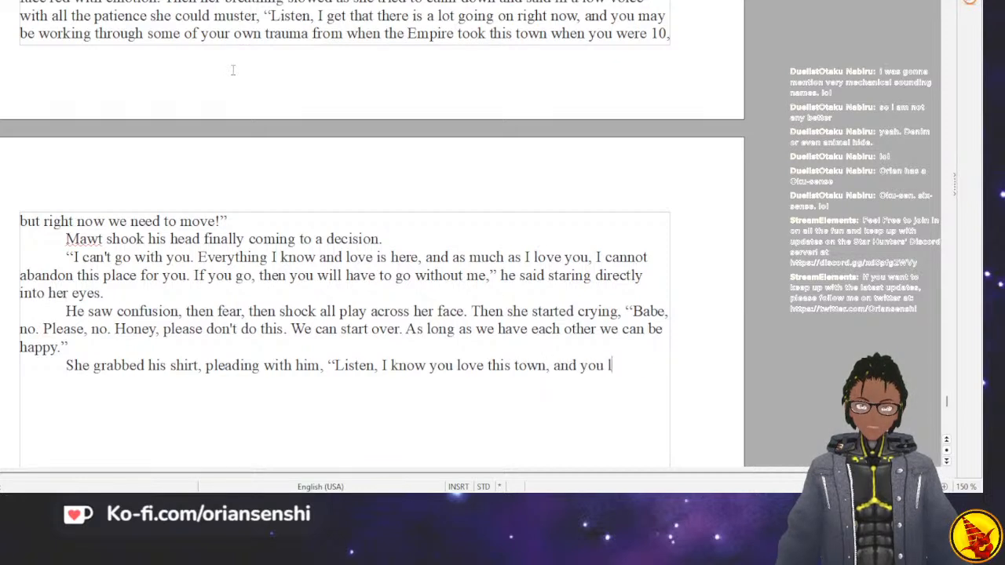
pyautogui.write('ove your job and al')
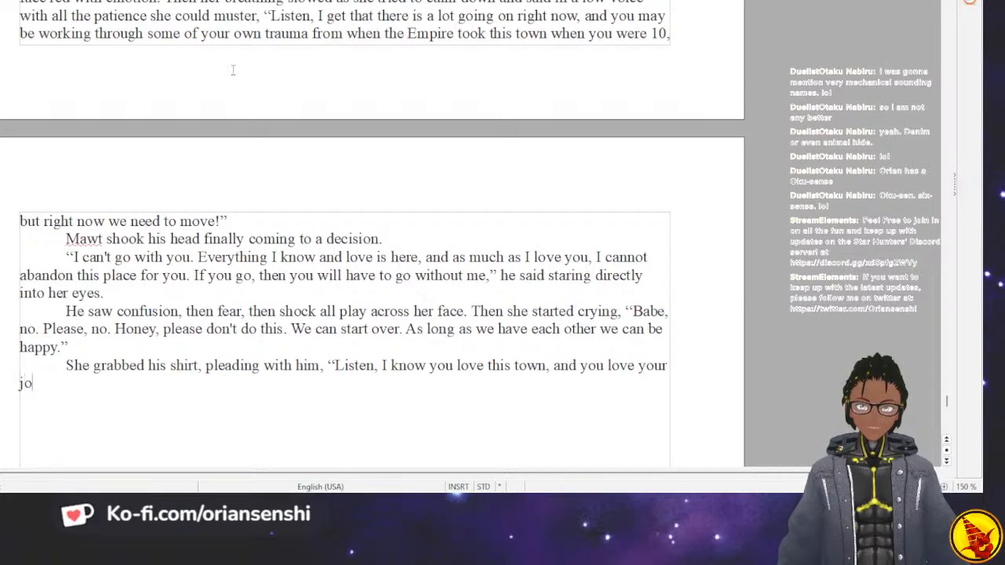
pyautogui.write('l your f')
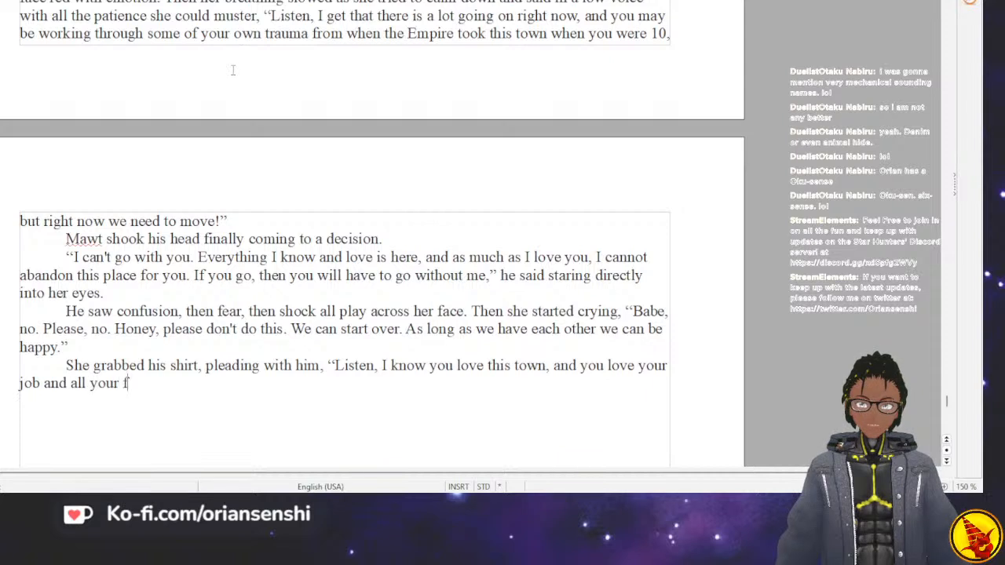
pyautogui.write('riends, but ')
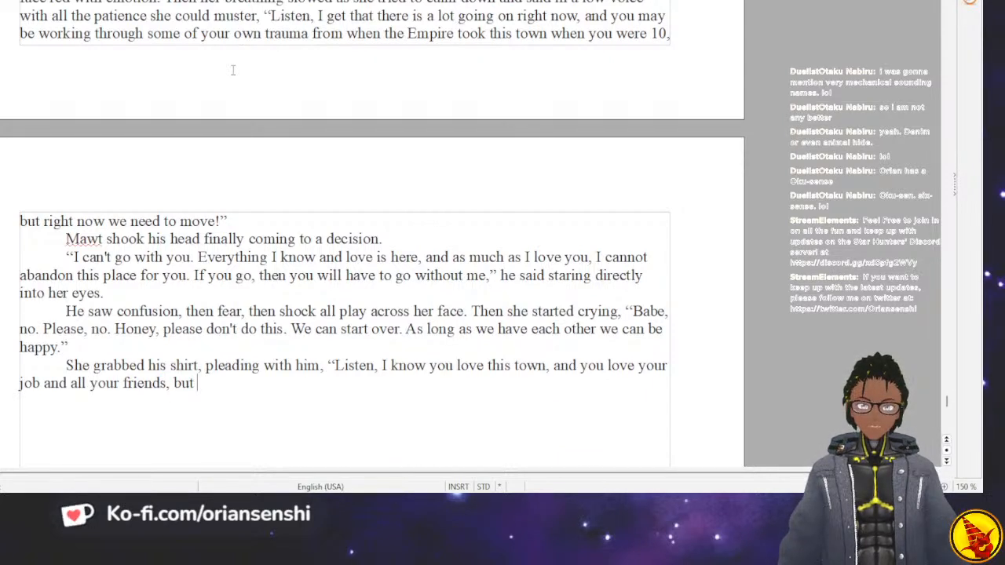
pyautogui.write("I can't stay.")
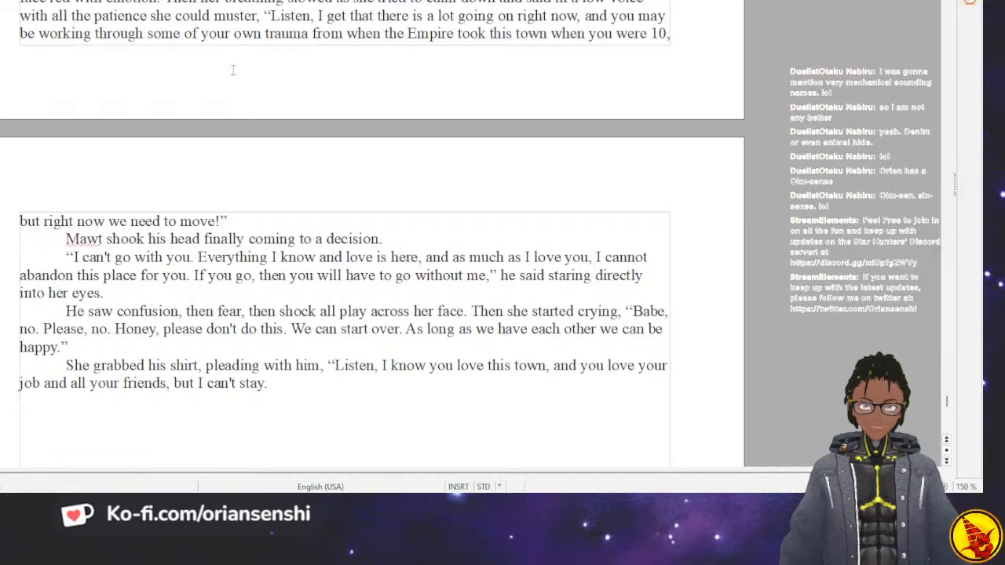
pyautogui.write(" Please, don't do this. Not like this. I know we have had our")
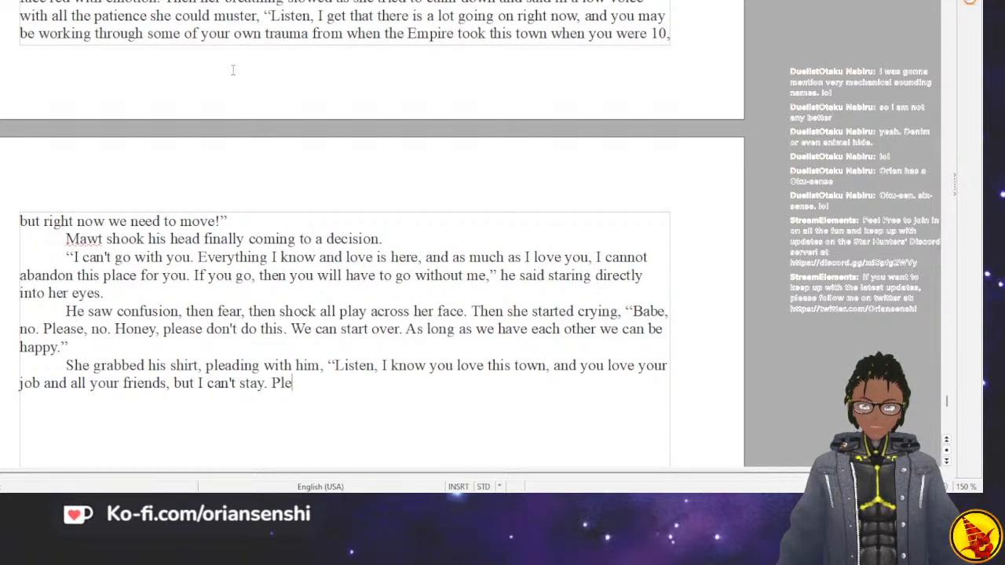
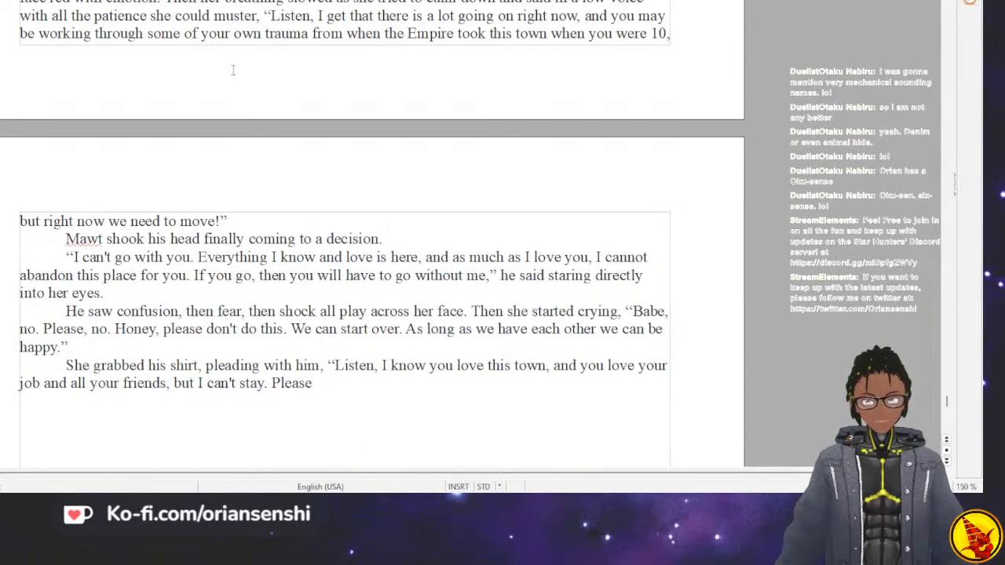
# Continue her plea after “Please” with “, don't do this. Not like this. I know we have had our problems and disagreements,”.
pyautogui.write(', don')
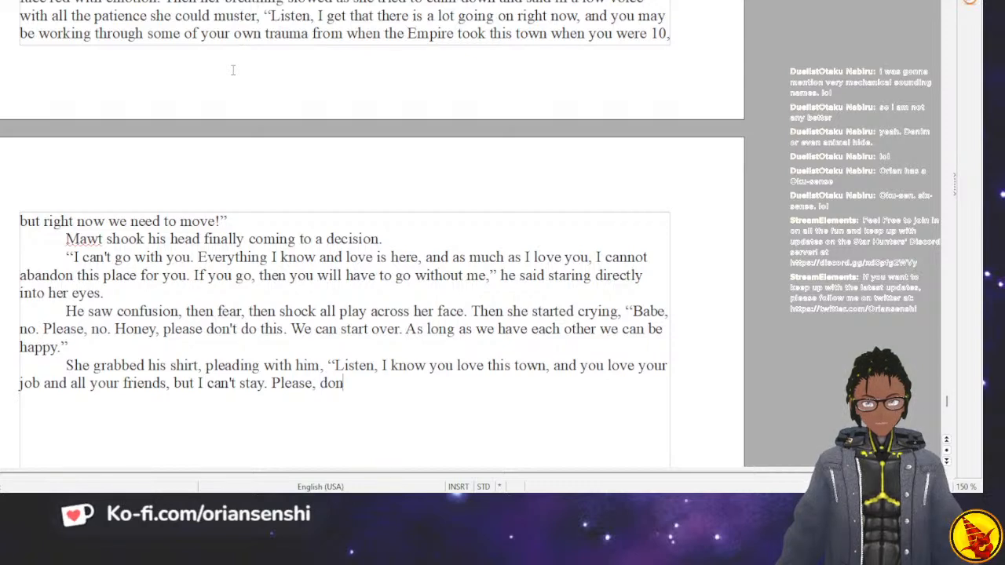
pyautogui.write("'t do this. Not like thi")
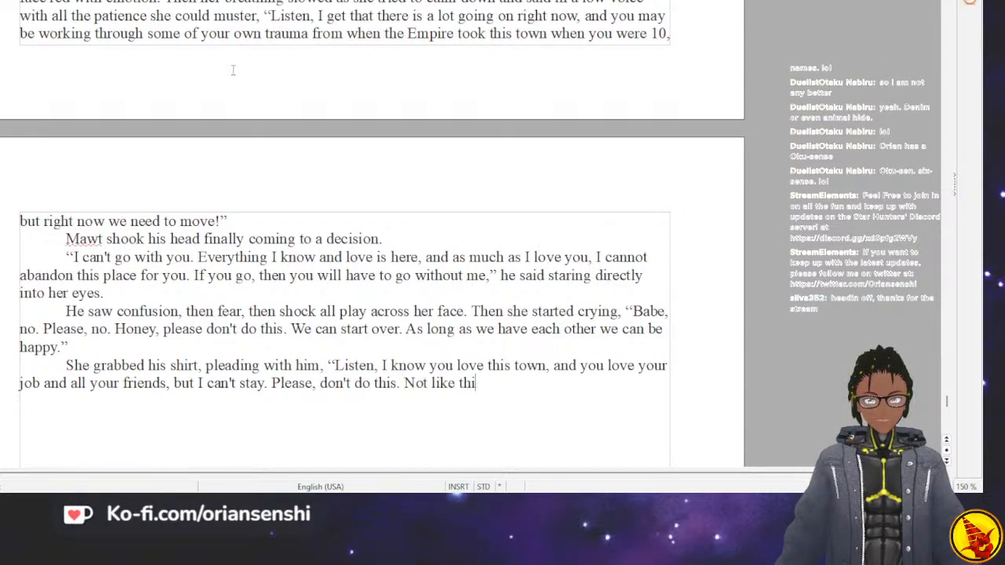
pyautogui.write('s.')
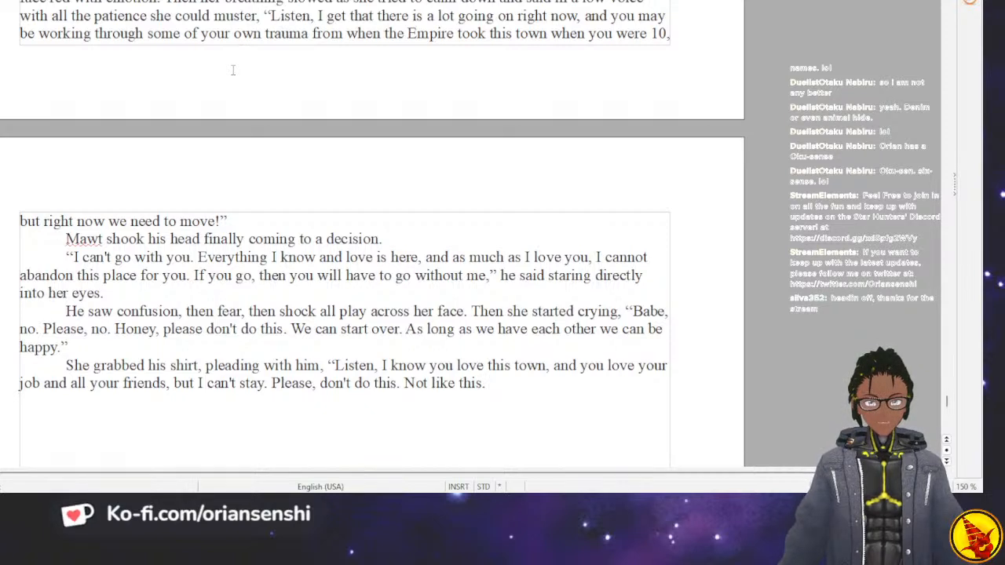
pyautogui.write(' I know we ha')
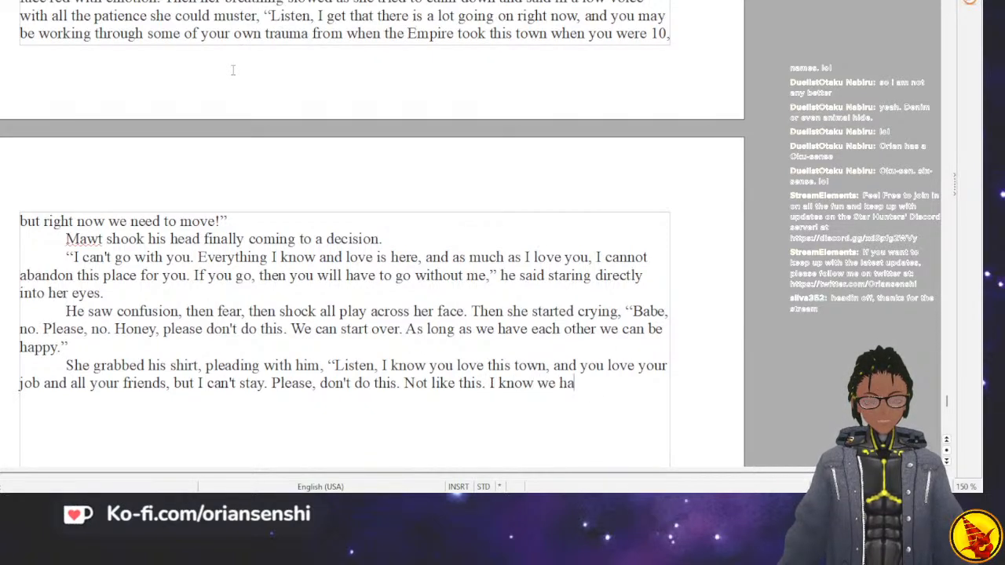
pyautogui.write('ve had our pro')
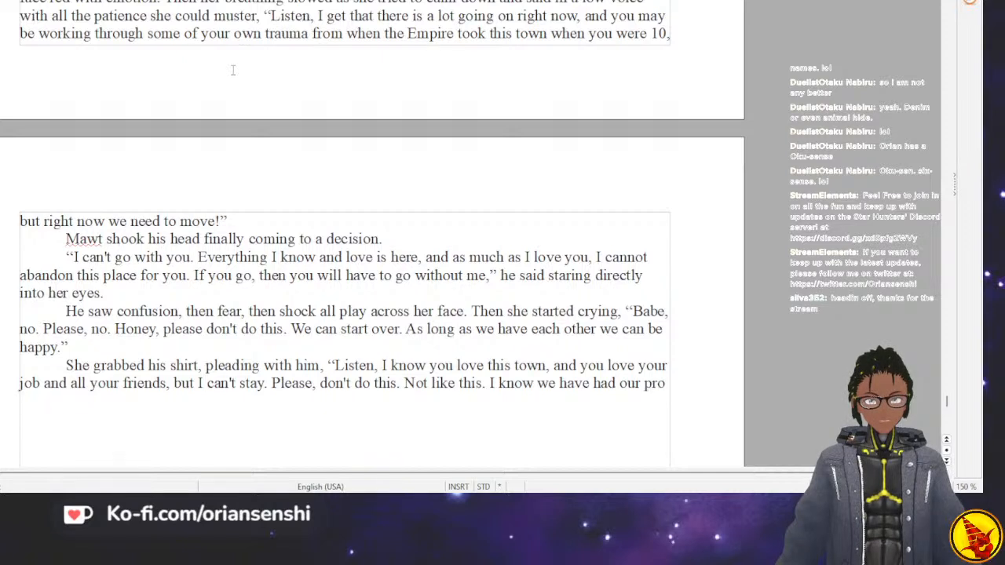
pyautogui.write('blems and dis')
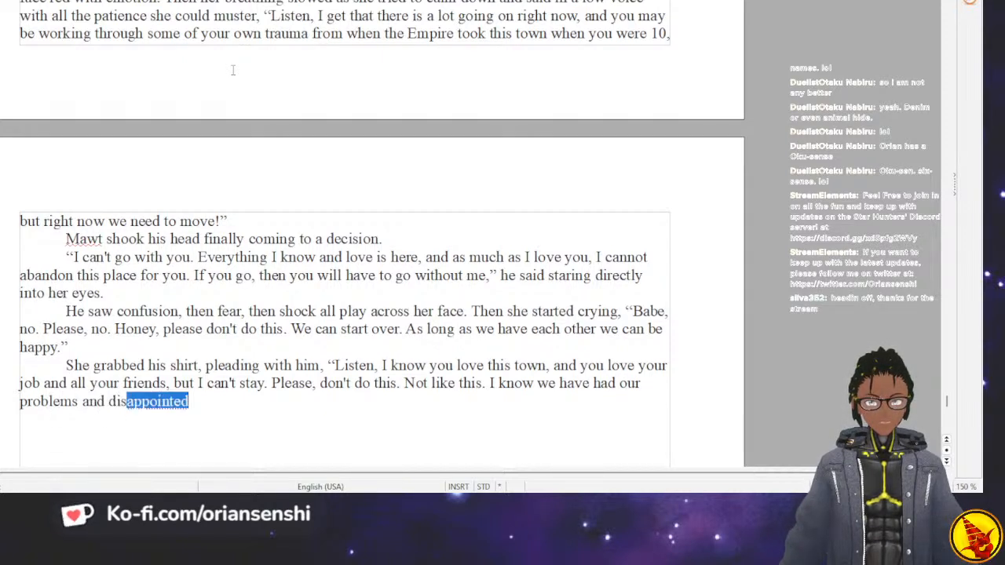
pyautogui.write('agreements, ')
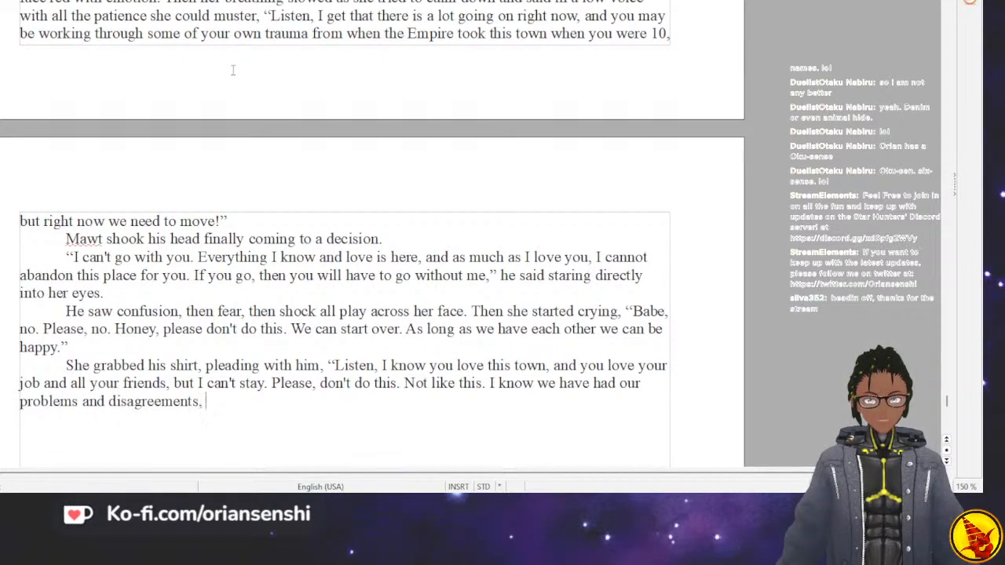
pyautogui.write('but please. Wi')
# Finish her plea with “but please, we can work this out.” and close the quotation.
pyautogui.press('BackSpace')
pyautogui.press('BackSpace')
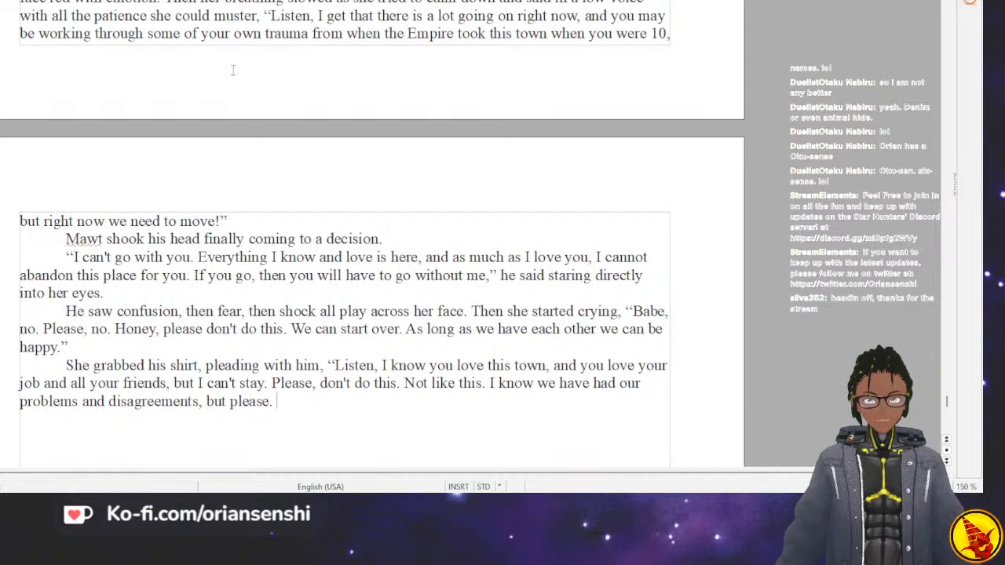
pyautogui.write(', we can w')
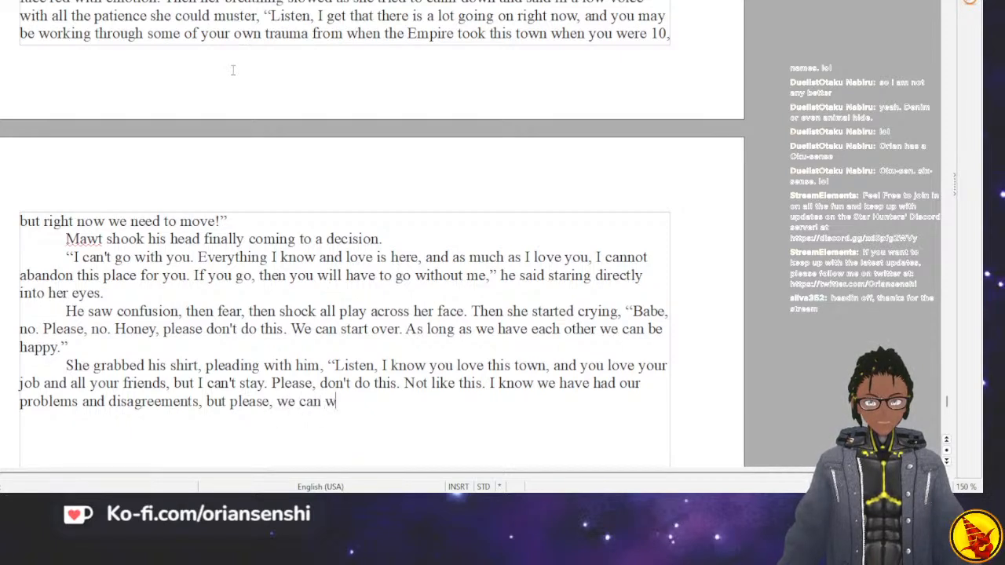
pyautogui.write('ork this out."')
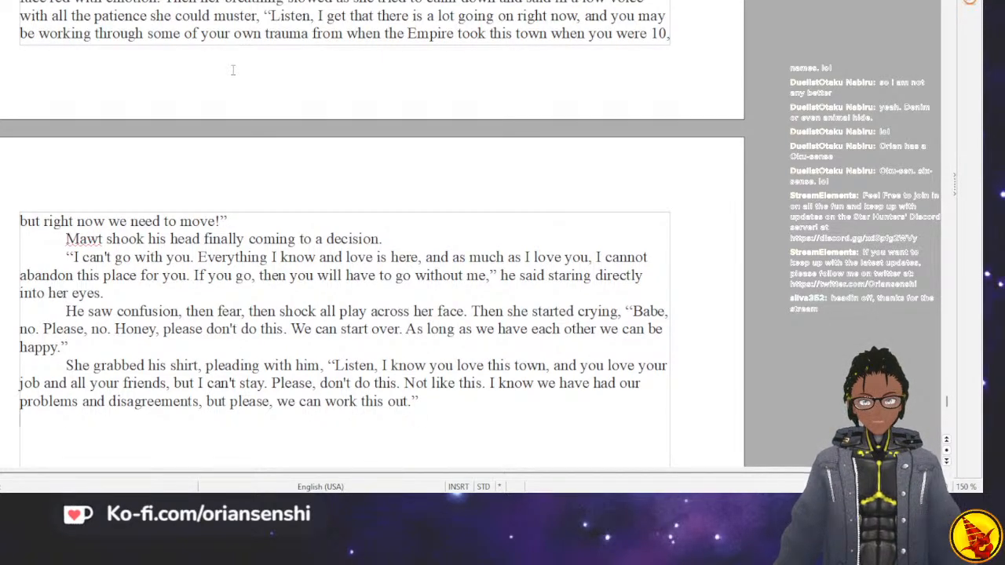
# Write his reply as a separate indented paragraph: “No,” he said firmly.
pyautogui.write('No,')
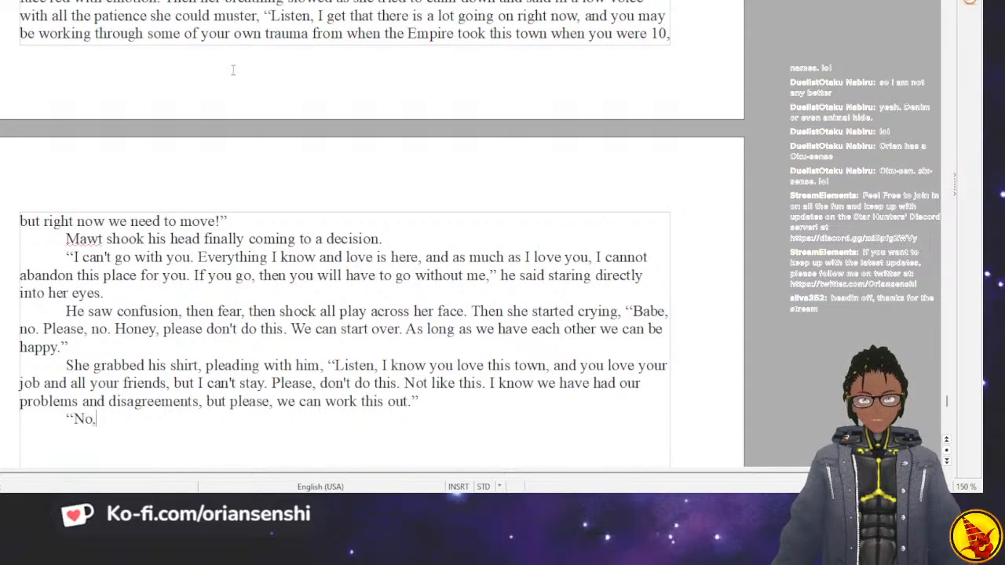
pyautogui.write('" he said')
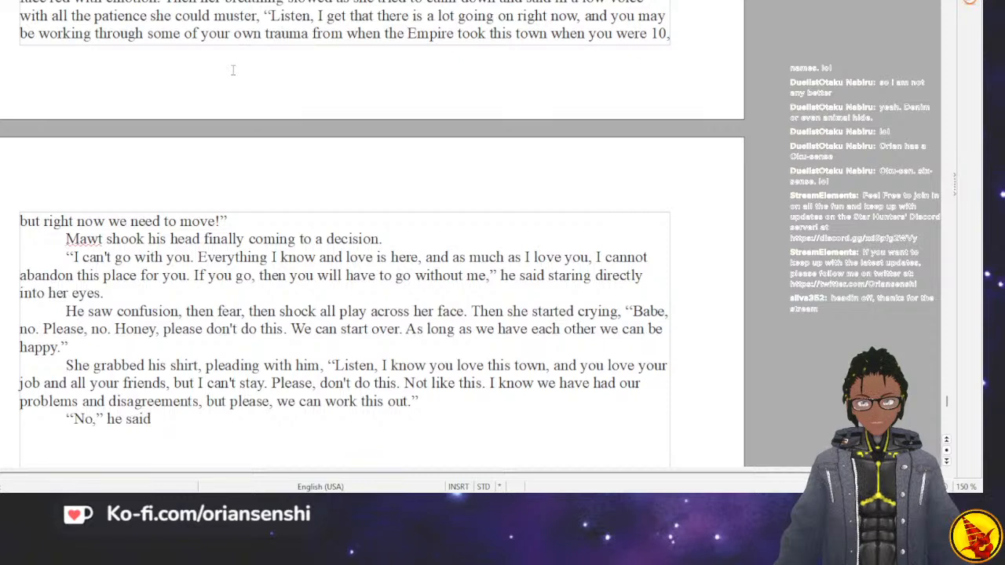
pyautogui.write(' firmly')
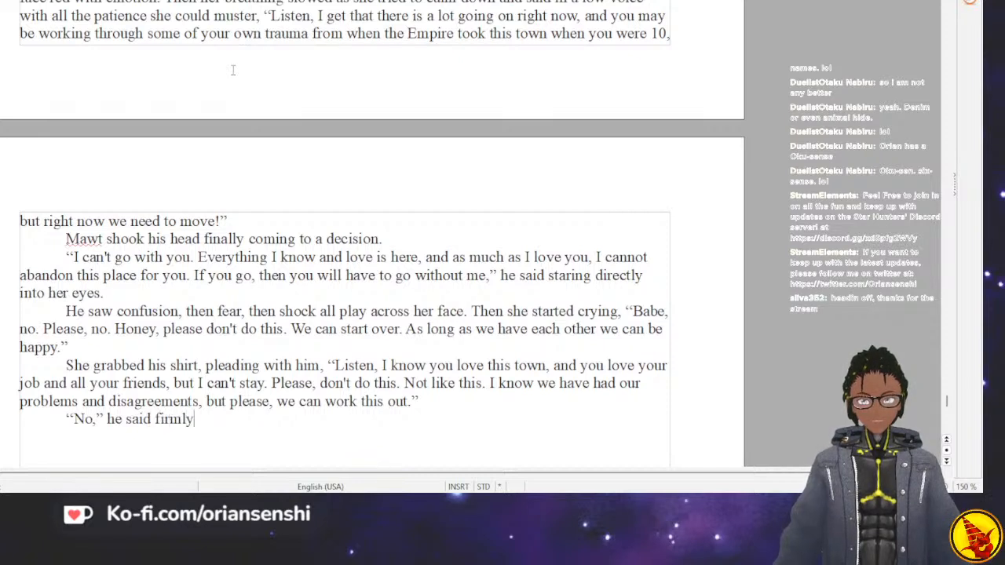
pyautogui.write('.')
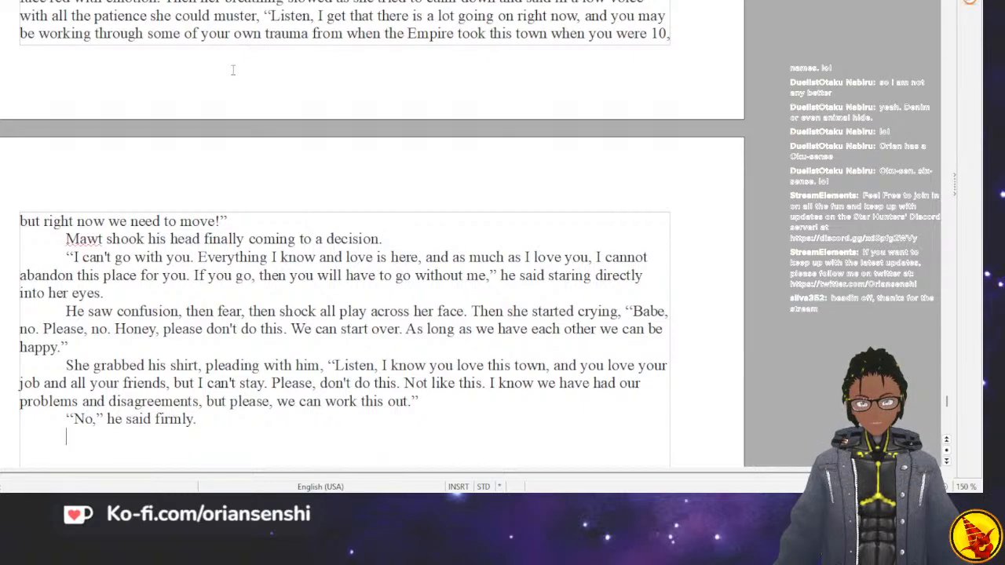
# Start a new paragraph reading “There was a banging on the front door as voices from outside started shouting,” and open a quotation.
pyautogui.press('Return')
pyautogui.write('There was a ')
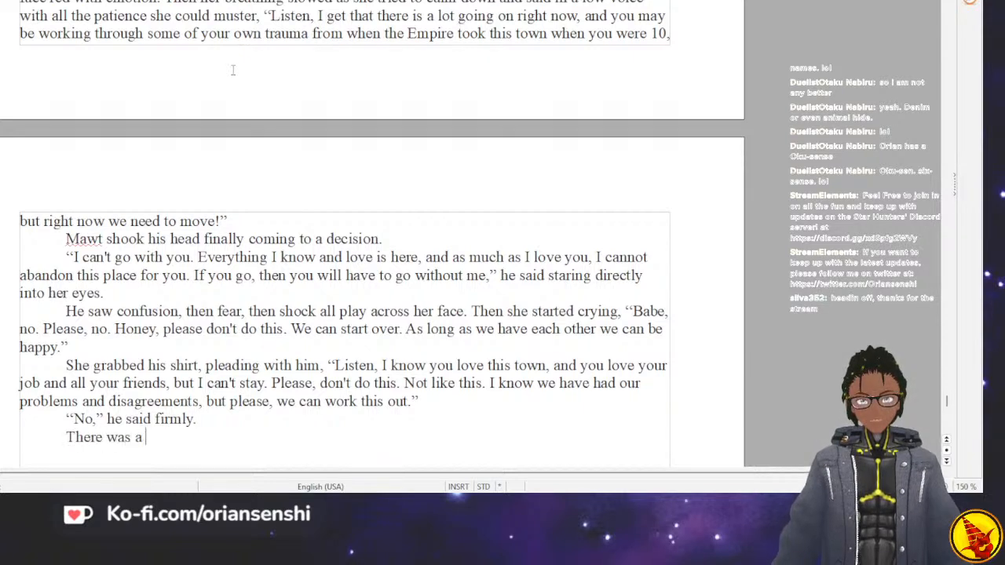
pyautogui.write('banging on the fro')
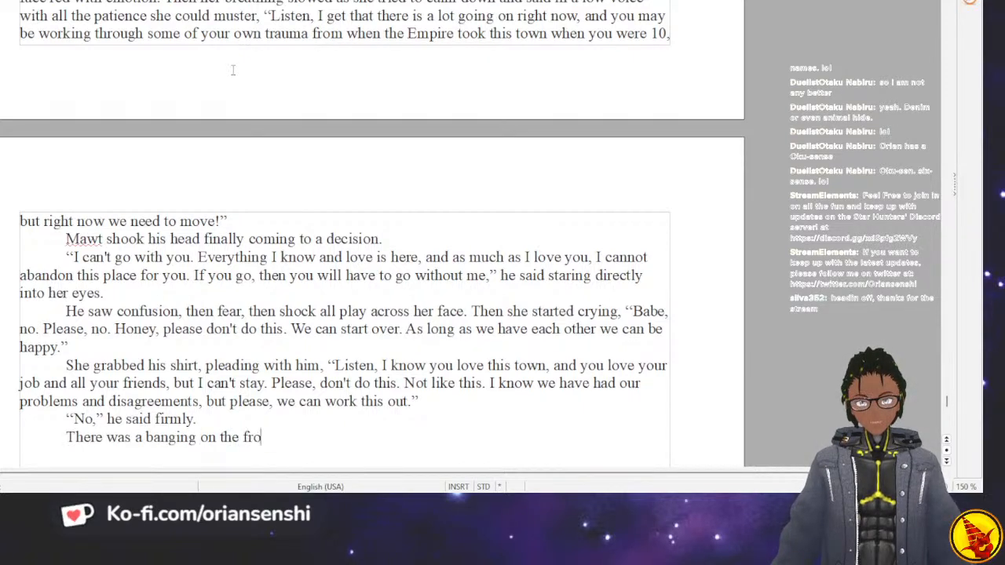
pyautogui.write('nt door as voice')
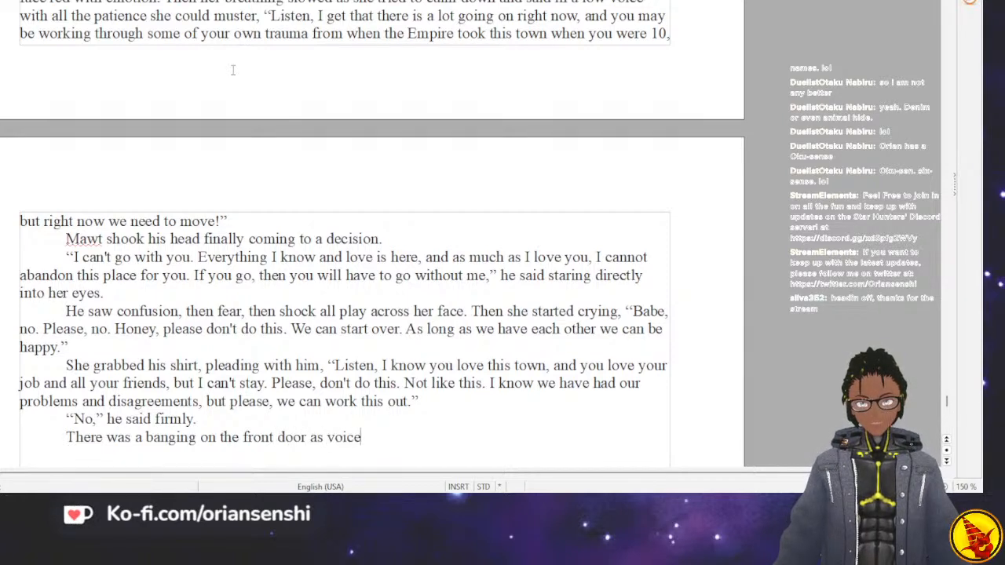
pyautogui.write('s from outside sh')
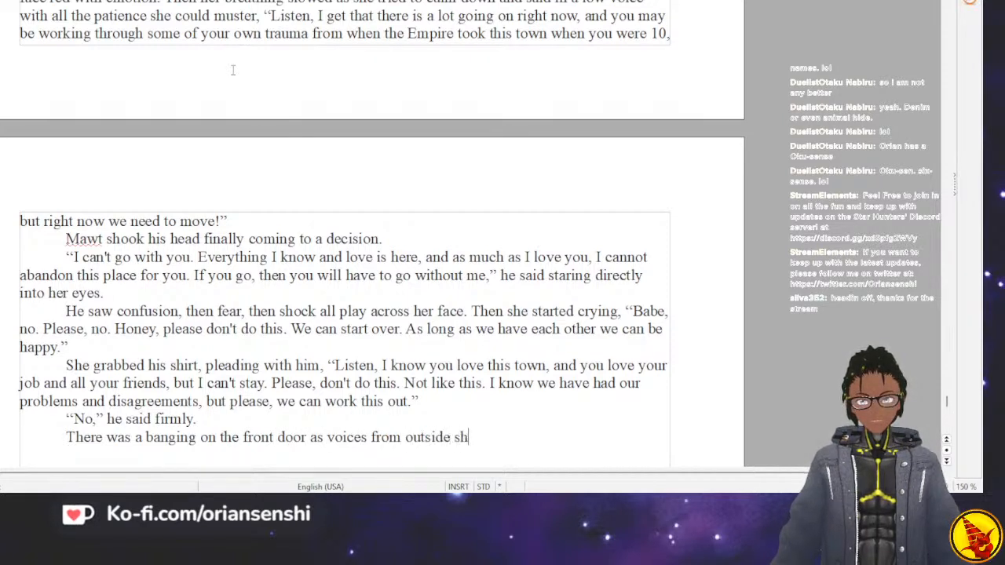
pyautogui.press('BackSpace')
pyautogui.write('tarted ')
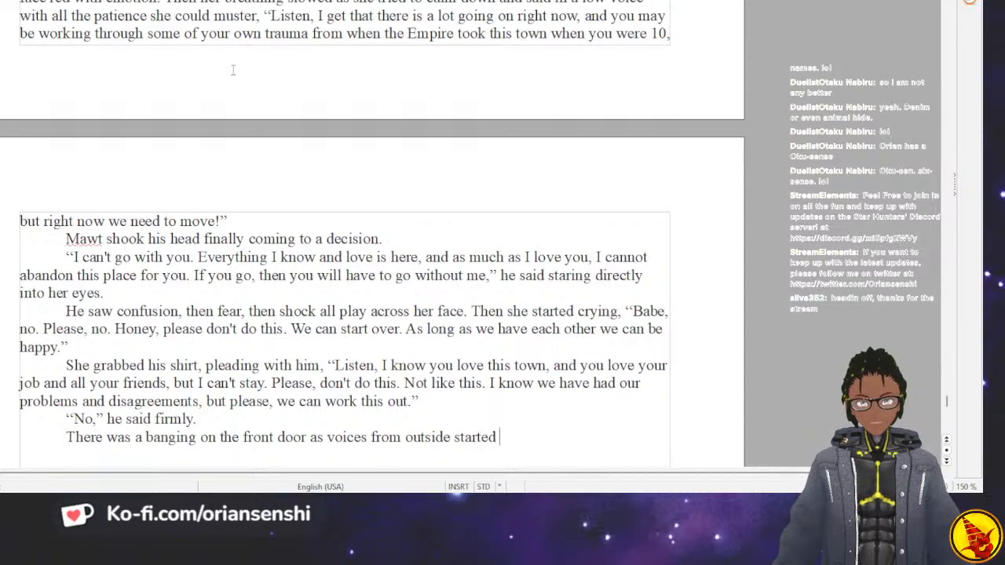
pyautogui.write('shouti')
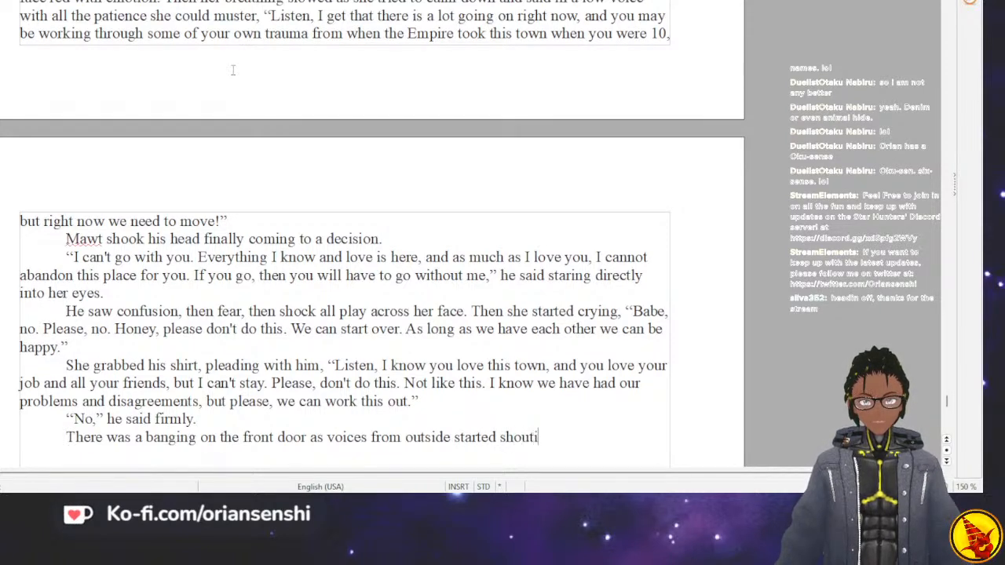
pyautogui.write('ng, "Rese')
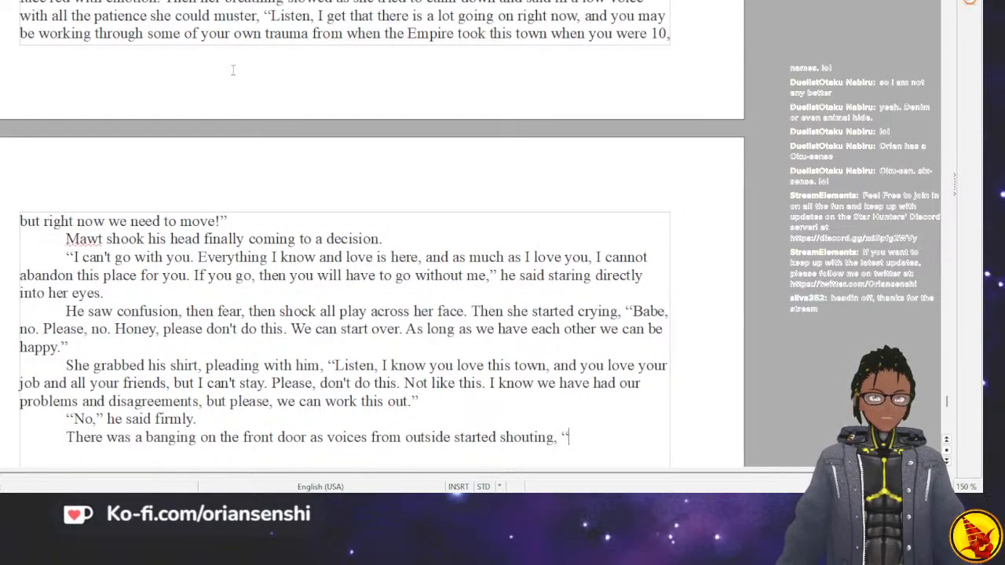
pyautogui.press('BackSpace')
pyautogui.press('BackSpace')
pyautogui.press('BackSpace')
pyautogui.press('BackSpace')
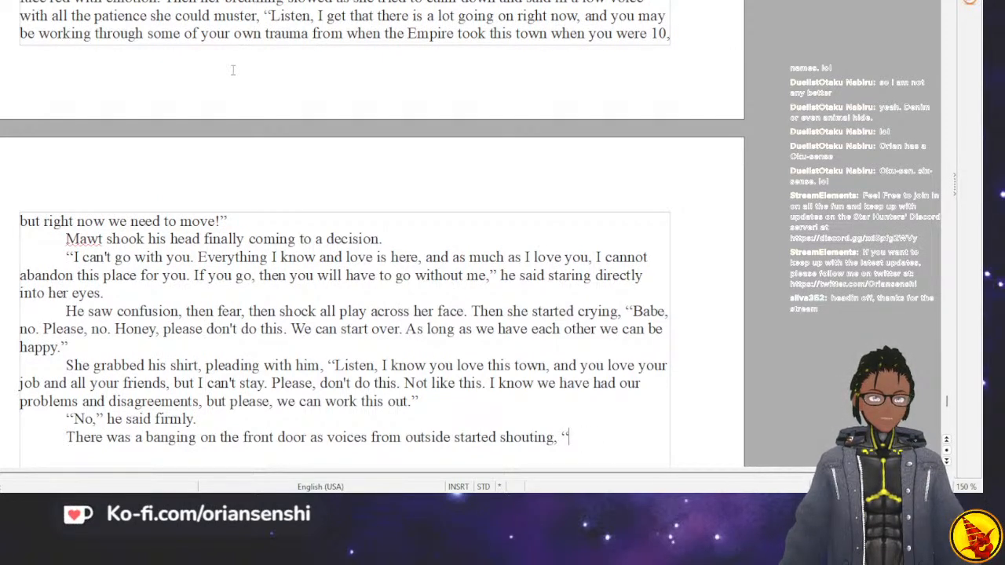
pyautogui.write('Mrs. Christor')
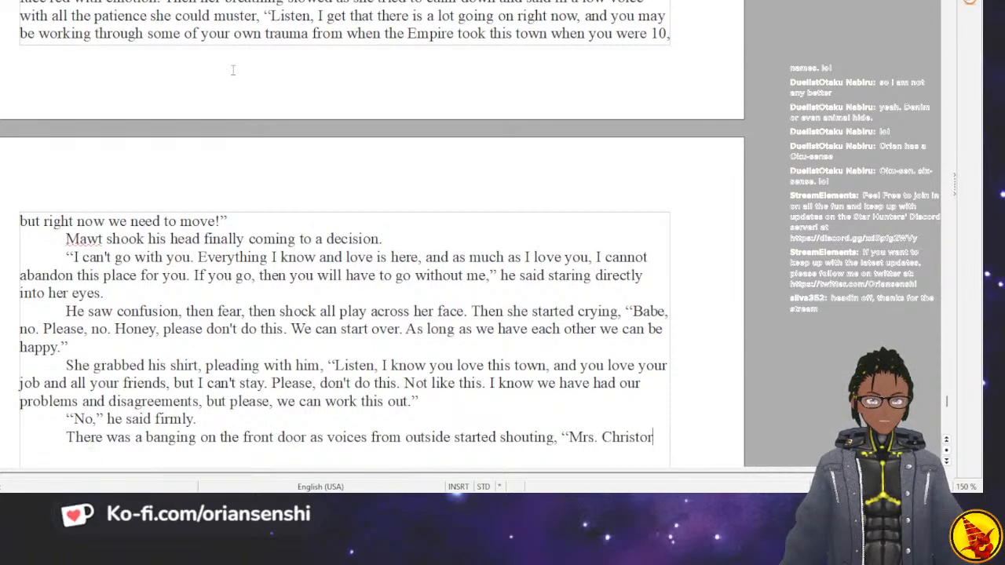
pyautogui.press('BackSpace')
pyautogui.write('pher, we')
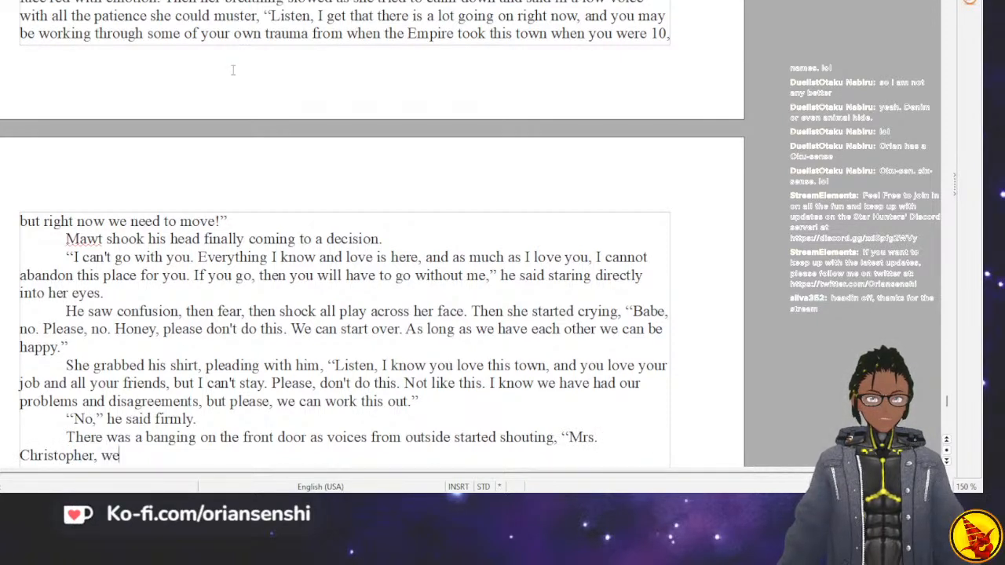
pyautogui.write(' need to g')
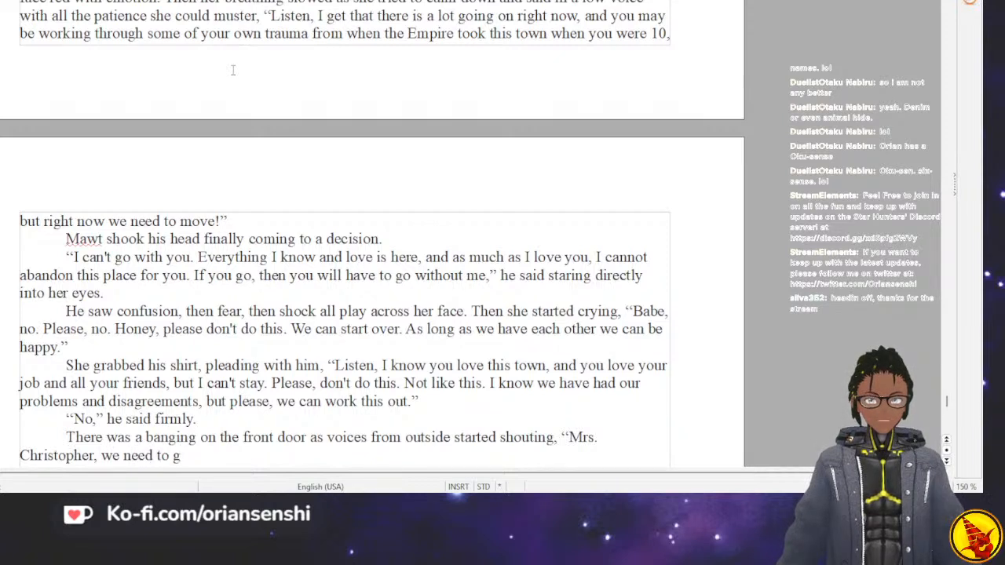
pyautogui.write('o now!”')
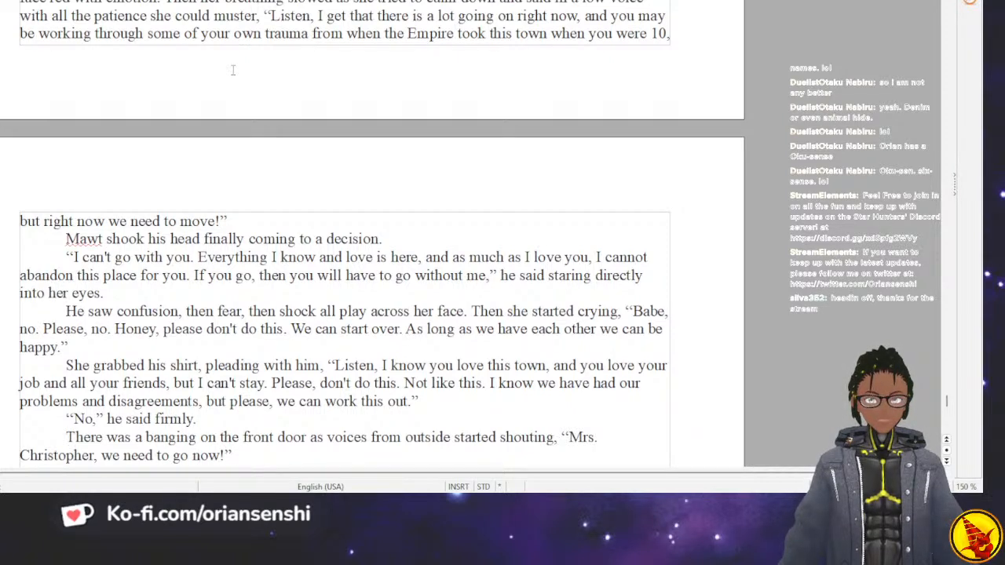
pyautogui.press('BackSpace')
pyautogui.press('BackSpace')
pyautogui.press('BackSpace')
pyautogui.press('BackSpace')
pyautogui.press('BackSpace')
pyautogui.press('BackSpace')
pyautogui.press('BackSpace')
pyautogui.press('BackSpace')
pyautogui.press('BackSpace')
pyautogui.press('BackSpace')
pyautogui.press('BackSpace')
pyautogui.press('BackSpace')
pyautogui.press('BackSpace')
pyautogui.press('BackSpace')
pyautogui.press('BackSpace')
pyautogui.press('BackSpace')
pyautogui.press('BackSpace')
pyautogui.press('BackSpace')
pyautogui.press('BackSpace')
pyautogui.press('BackSpace')
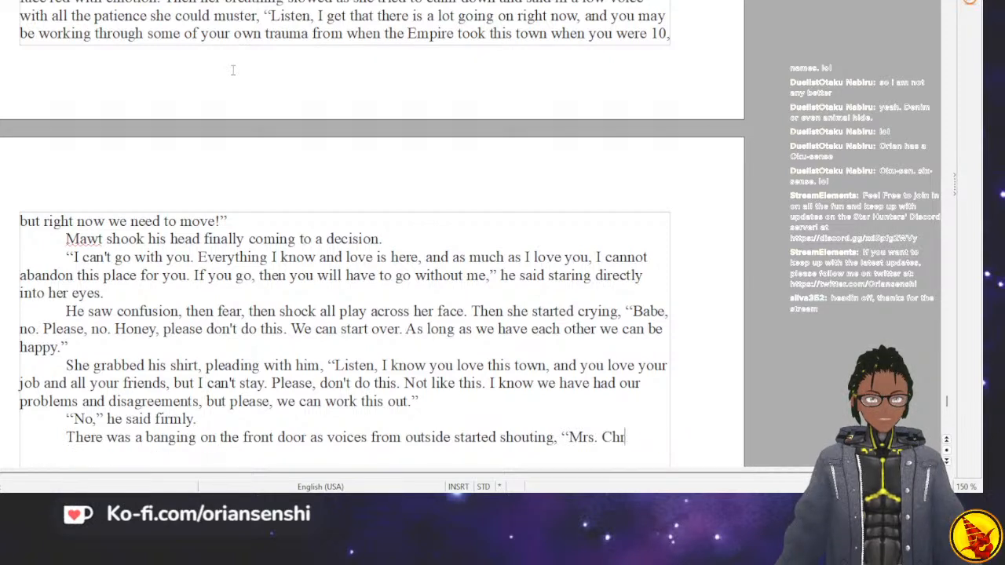
pyautogui.press('BackSpace')
# Complete the shouted line as “Mr. and Mrs. Christopher, we need to go now!” and close the quotation.
pyautogui.write('Mr and')
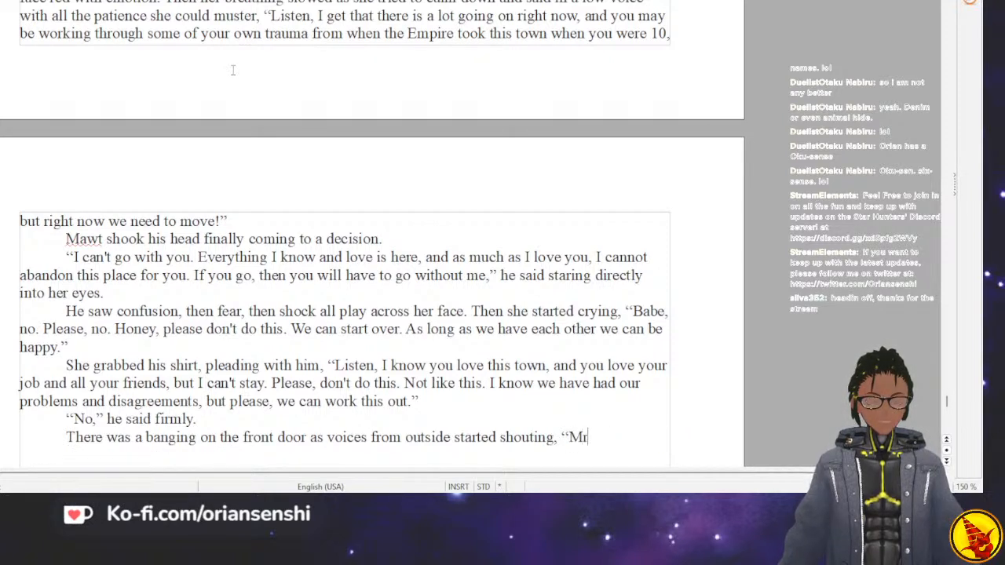
pyautogui.press('BackSpace')
pyautogui.press('BackSpace')
pyautogui.press('BackSpace')
pyautogui.press('BackSpace')
pyautogui.write('. and ')
pyautogui.write('Mr')
pyautogui.write('s. Christor')
pyautogui.write('pher, we need t')
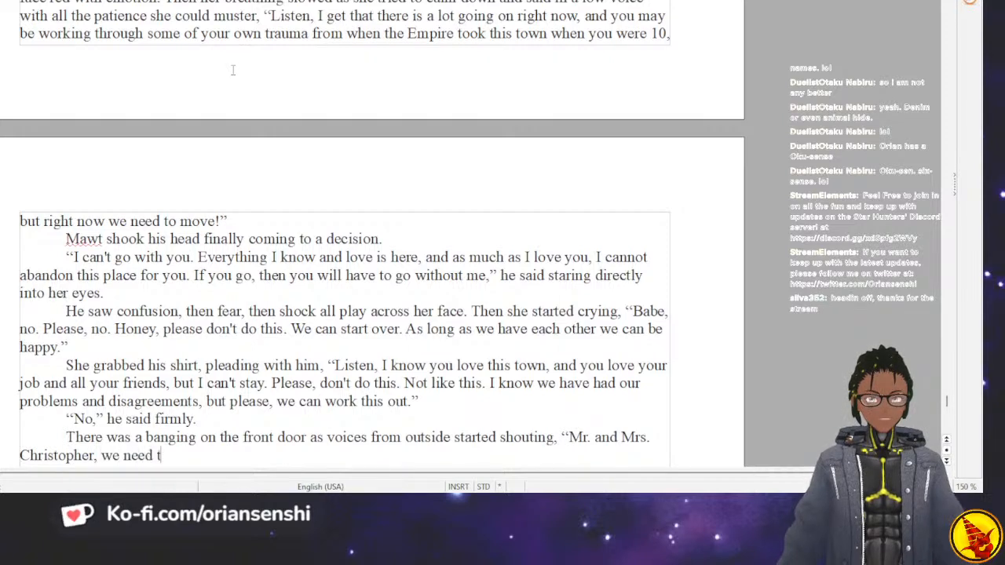
pyautogui.write('o go now!”')
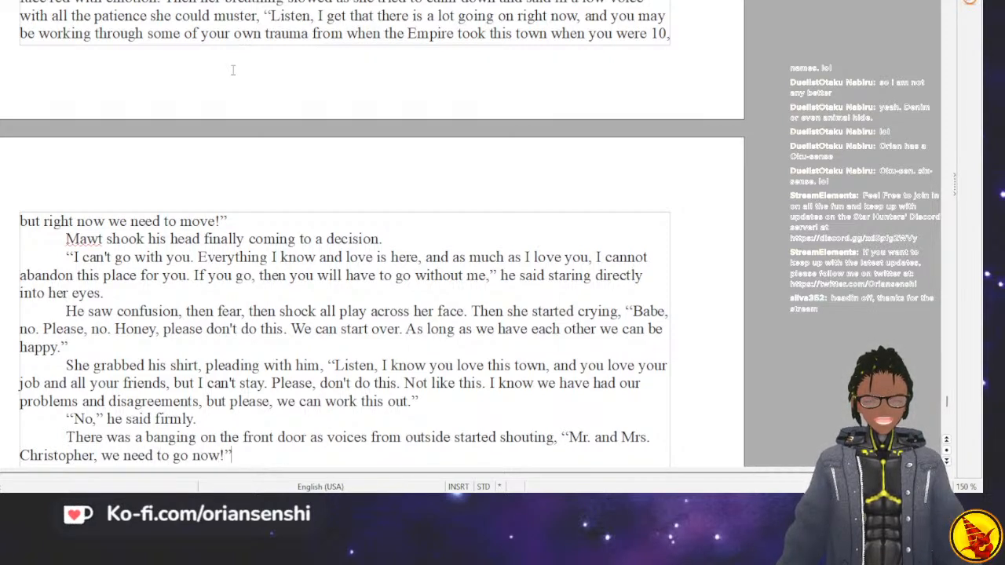
pyautogui.write('!"')
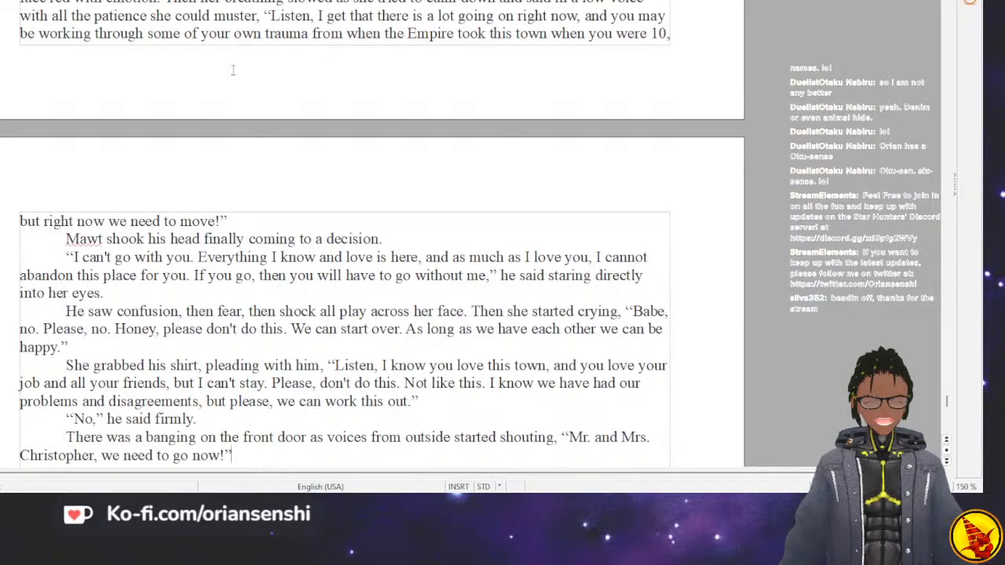
# Start a new paragraph with her quoted line “That's our ride, please,”.
pyautogui.press('Return')
pyautogui.write('"')
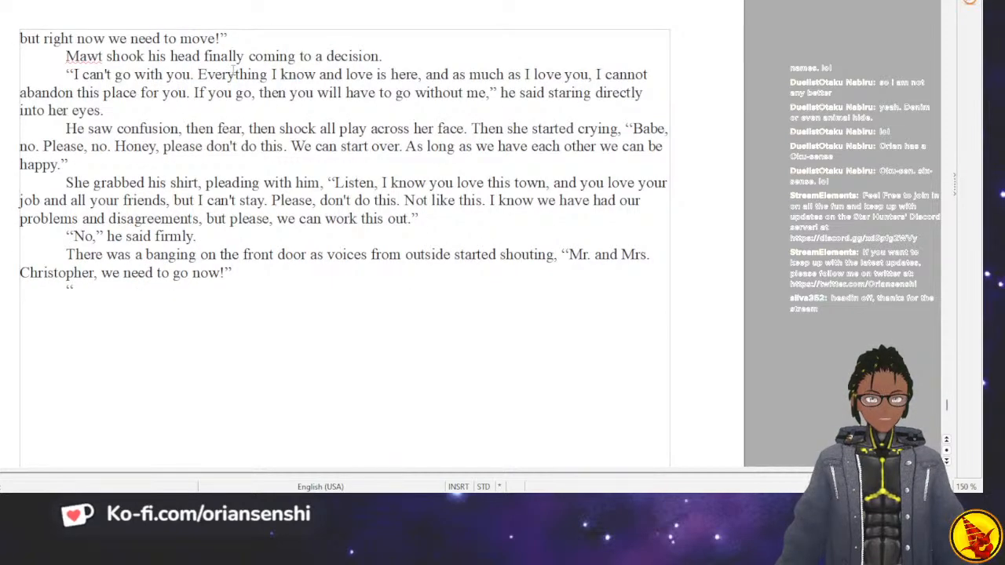
pyautogui.write("That's the")
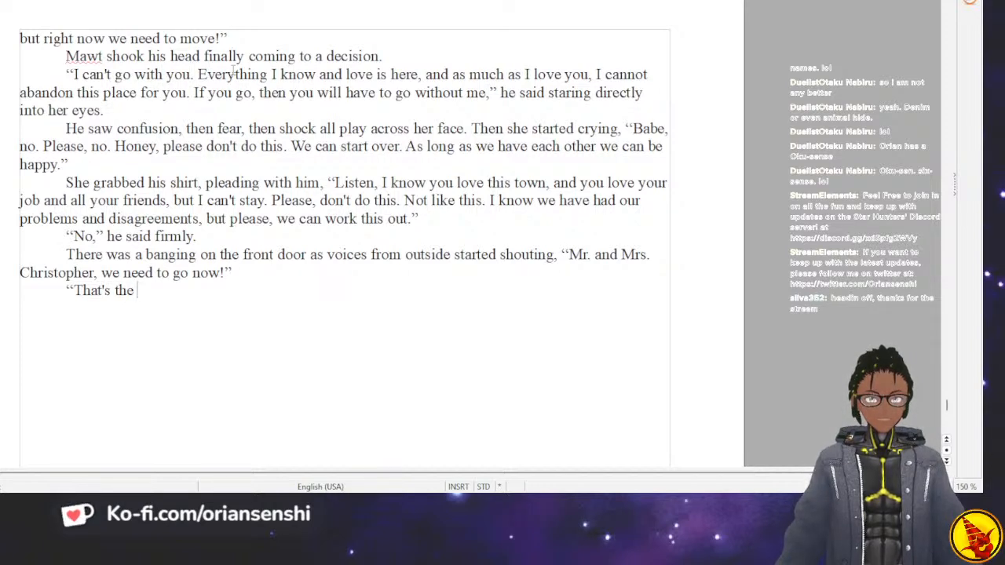
pyautogui.press('BackSpace')
pyautogui.press('BackSpace')
pyautogui.press('BackSpace')
pyautogui.press('BackSpace')
pyautogui.write('our rid')
pyautogui.write('e. th')
pyautogui.press('BackSpace')
pyautogui.press('BackSpace')
pyautogui.write('please, thi')
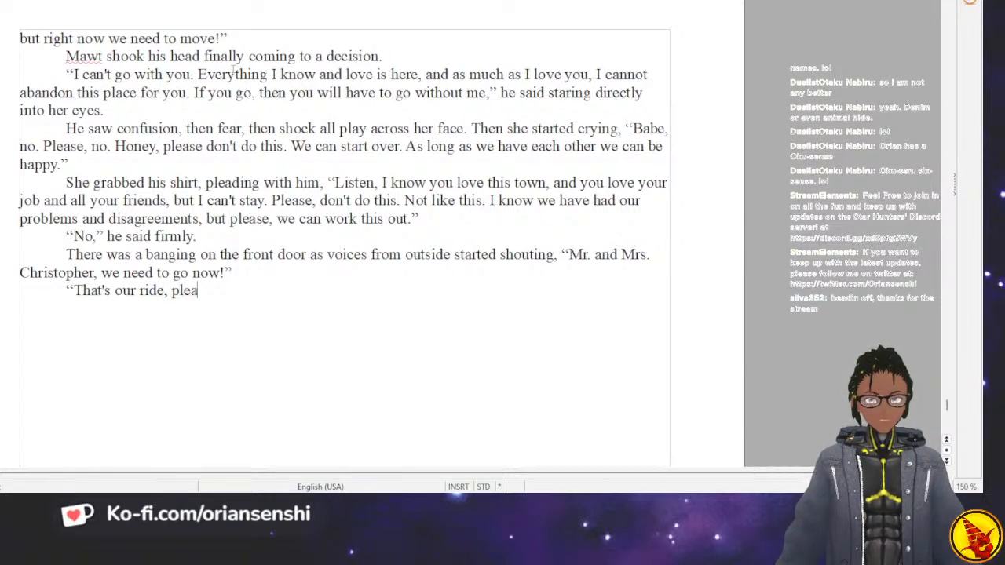
# Continue her quoted line with “Mawt, this is your last chance, if I leave,”.
pyautogui.press('BackSpace')
pyautogui.press('BackSpace')
pyautogui.press('BackSpace')
pyautogui.write('Ma')
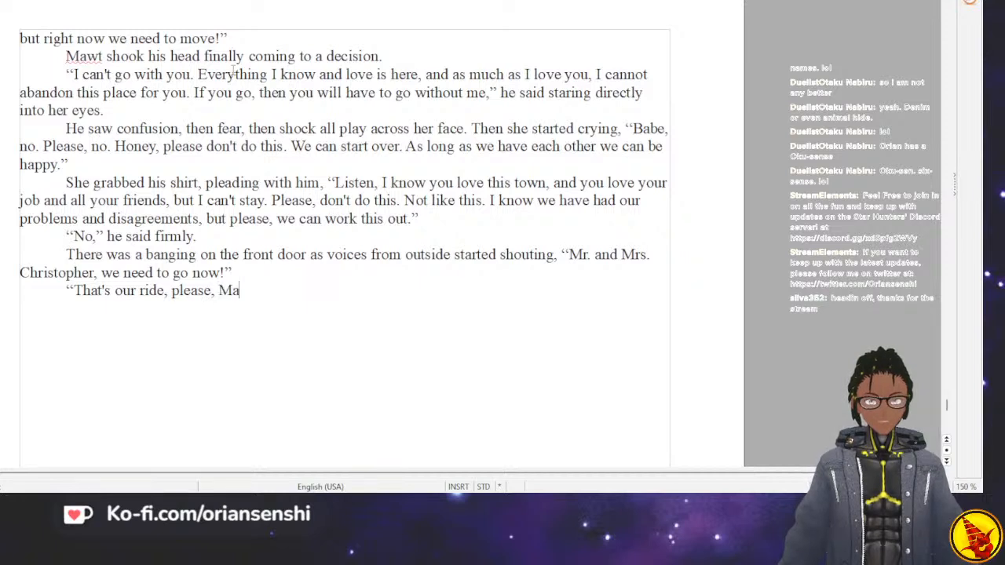
pyautogui.write('wt, this is ')
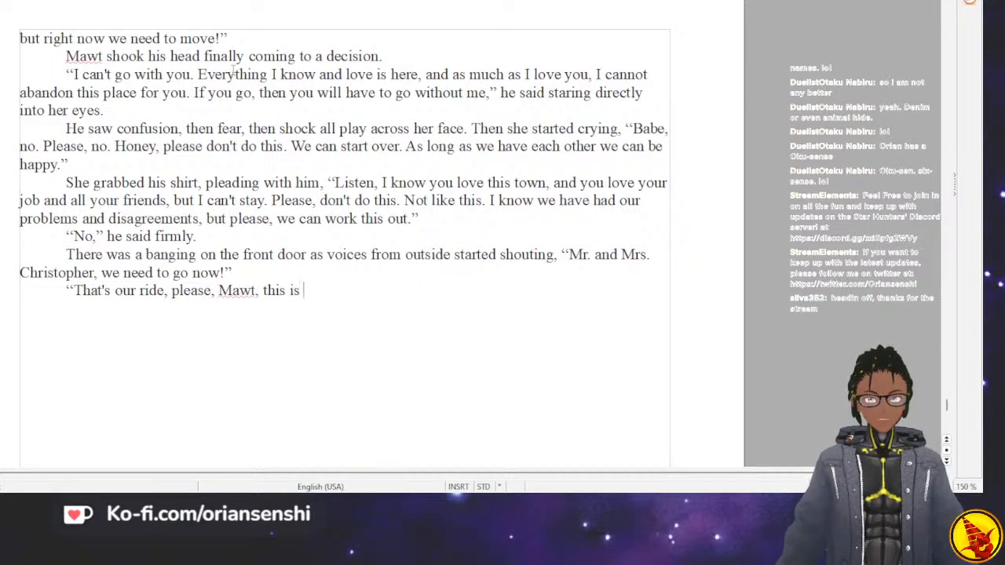
pyautogui.write('your last chance,')
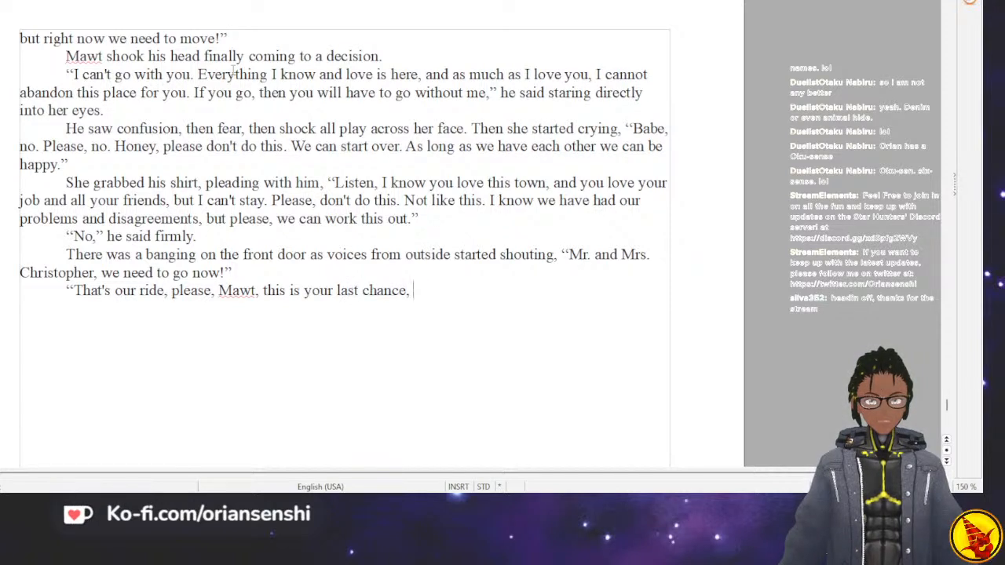
pyautogui.write('if I leave,')
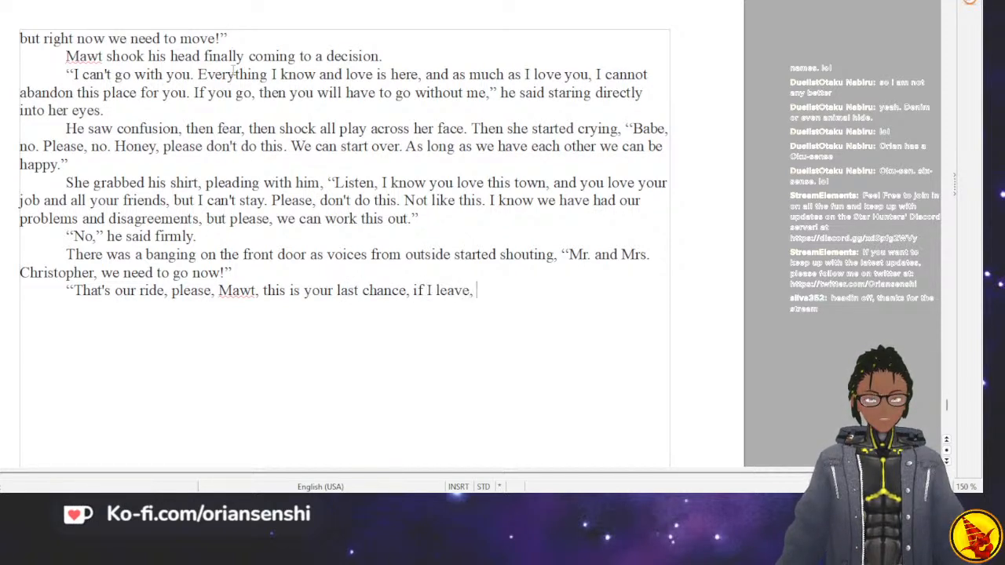
pyautogui.write(' I h')
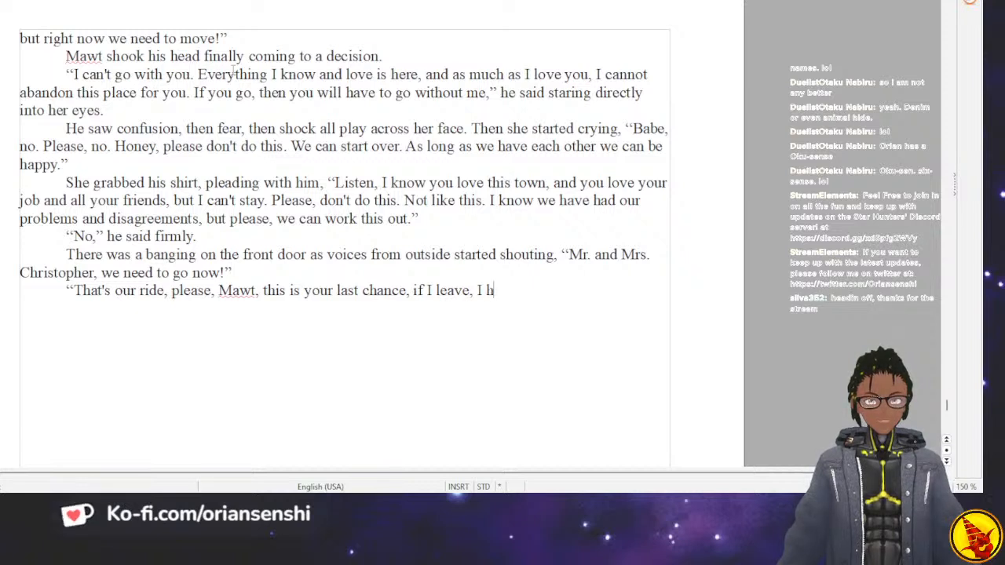
# Finish her plea with “I don't know that we will ever see each other.” and close the quotation.
pyautogui.press('BackSpace')
pyautogui.write("don't know tha")
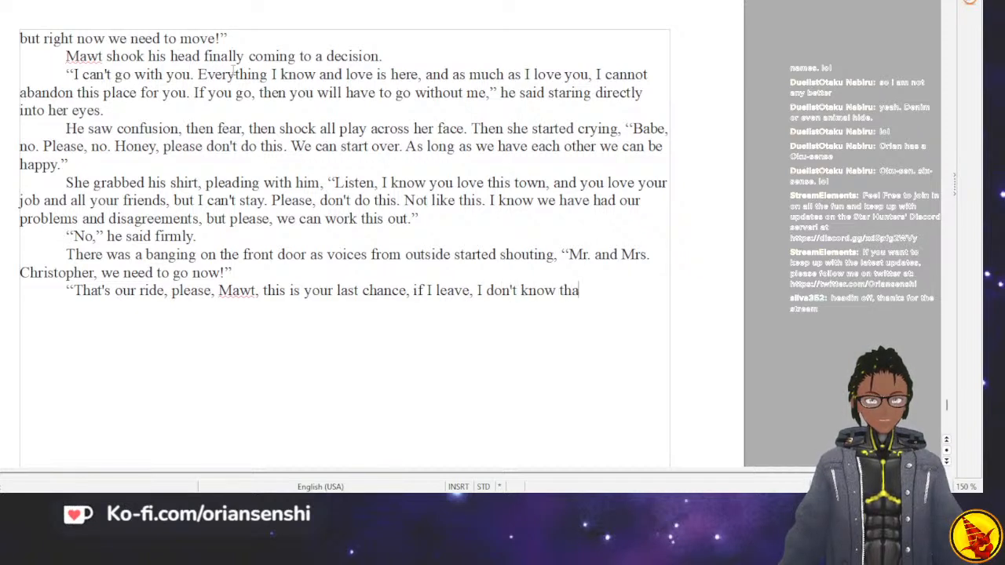
pyautogui.write('t we wil')
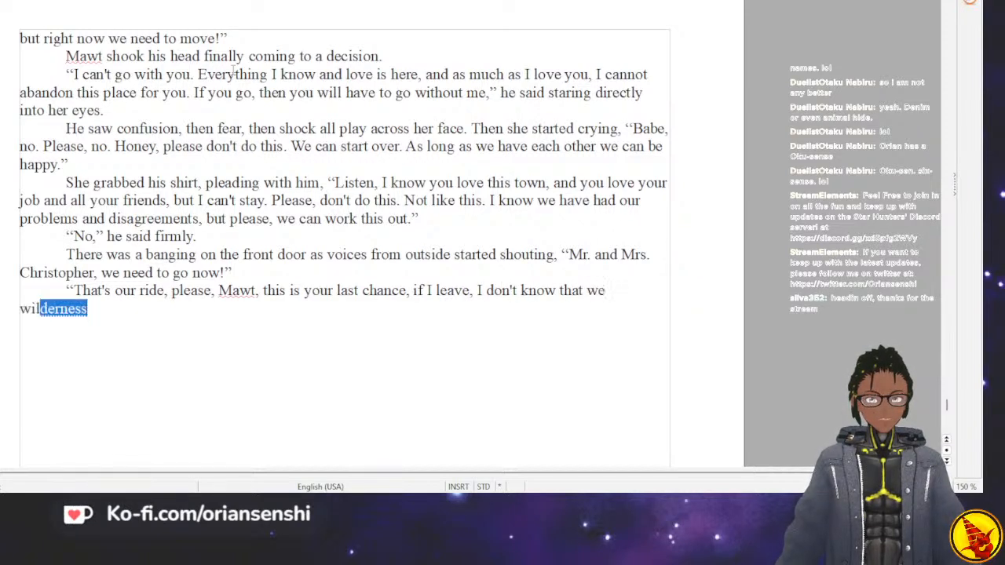
pyautogui.write('l ever see ')
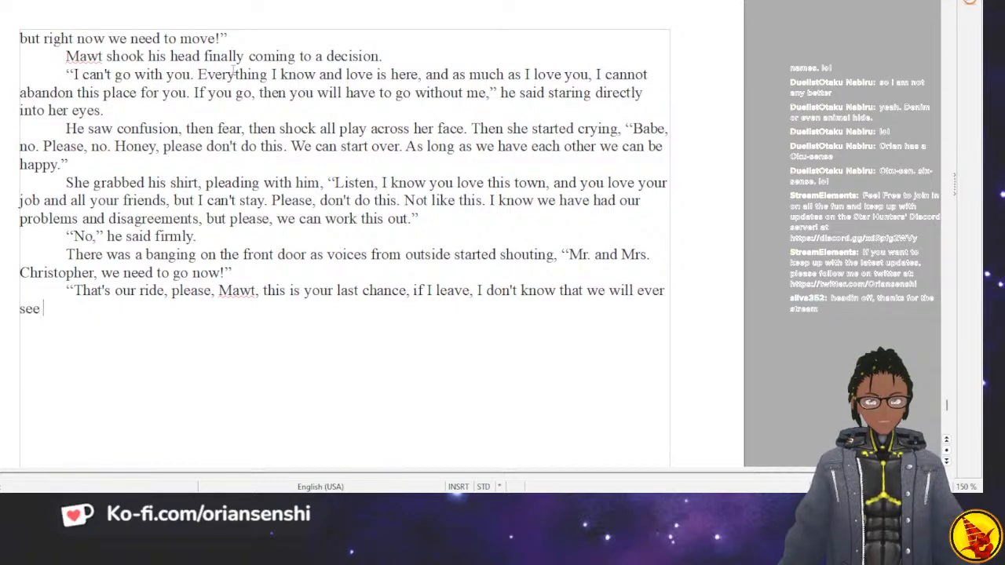
pyautogui.write('each other.”')
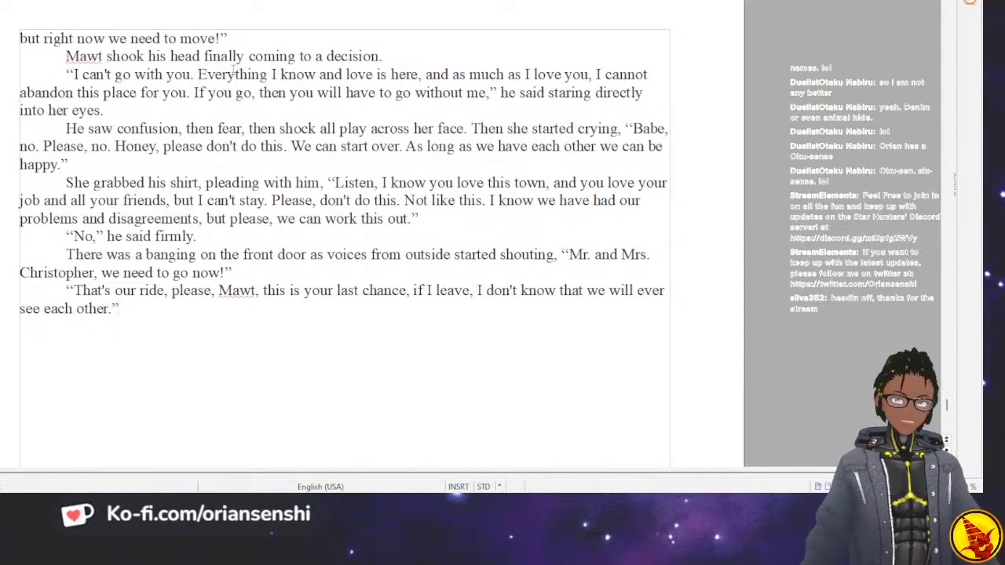
# Replace the period ending her plea with a comma inside the quotation and add the dialogue tag “she begged him.”.
pyautogui.press('BackSpace')
pyautogui.press('BackSpace')
pyautogui.write(',” she begged hiu')
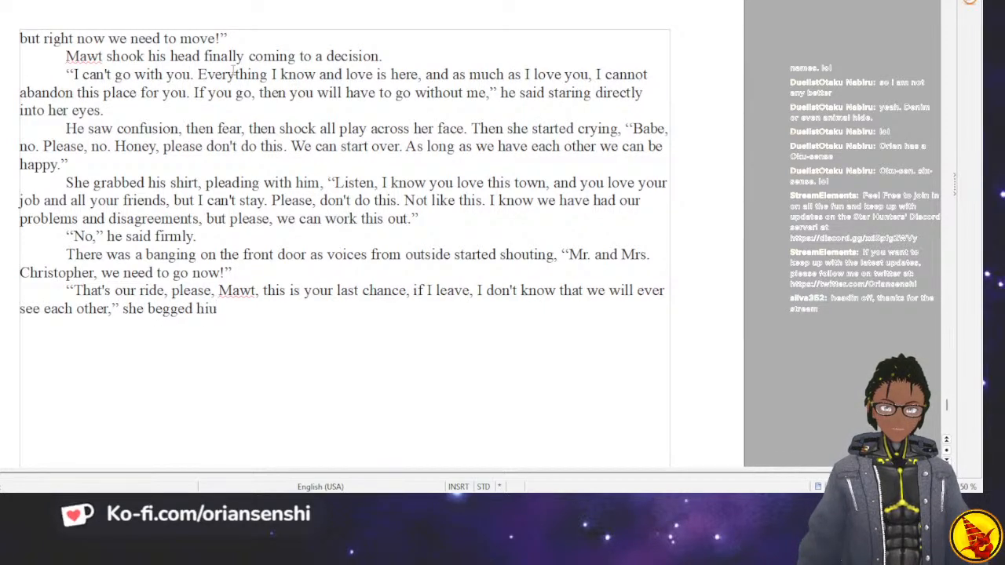
pyautogui.press('BackSpace')
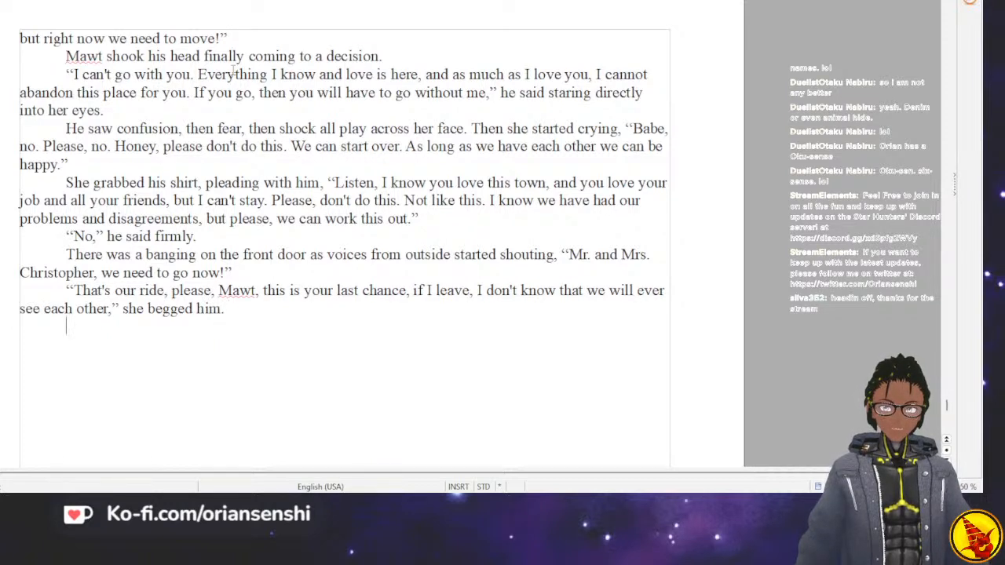
# Write “Mawt held firm.” as its own paragraph and open a quotation in the following paragraph.
pyautogui.write('Mawt held f')
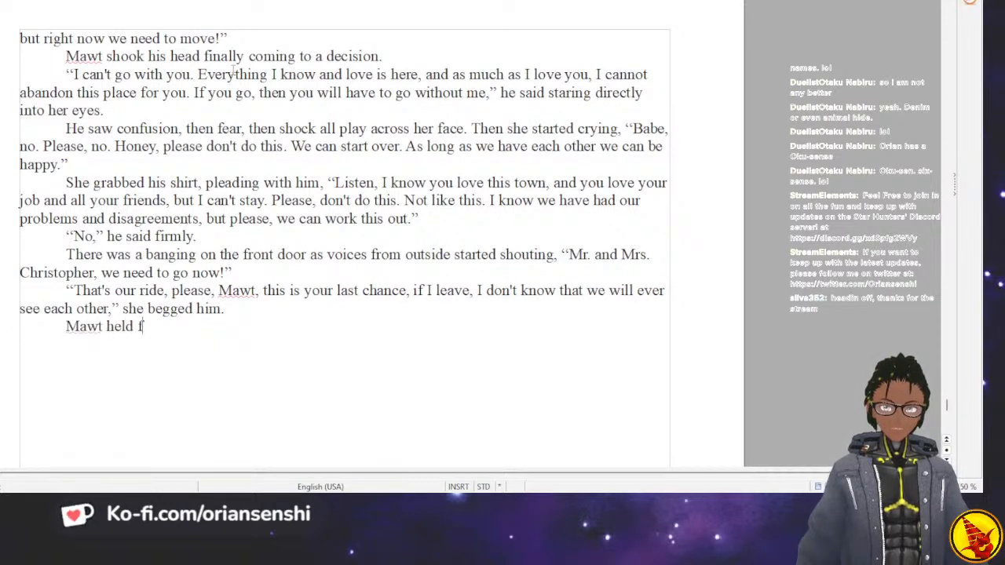
pyautogui.write('irm.')
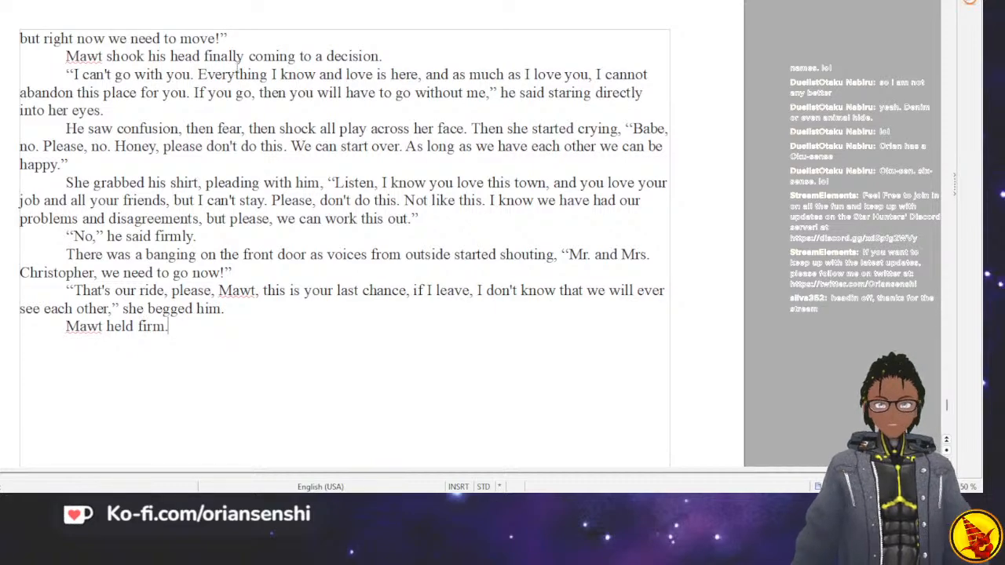
pyautogui.scroll(10, 234, 71)
pyautogui.scroll(-12, 228, 55)
pyautogui.scroll(1, 225, 45)
pyautogui.scroll(2, 224, 45)
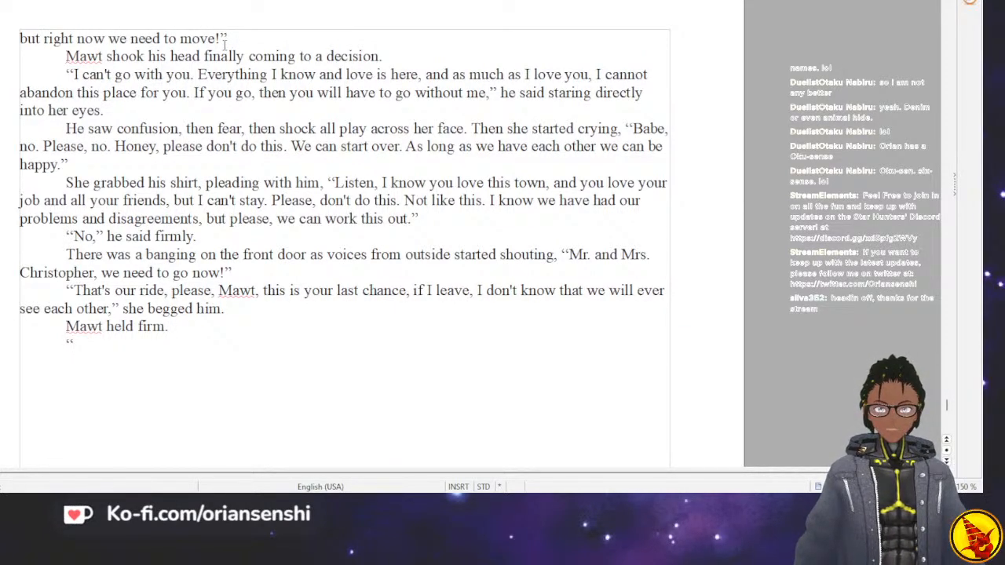
# Write his quoted reply “That's YOUR ride. I hope you can find happiness” with YOUR in capitals.
pyautogui.write("That's YOUR ride.")
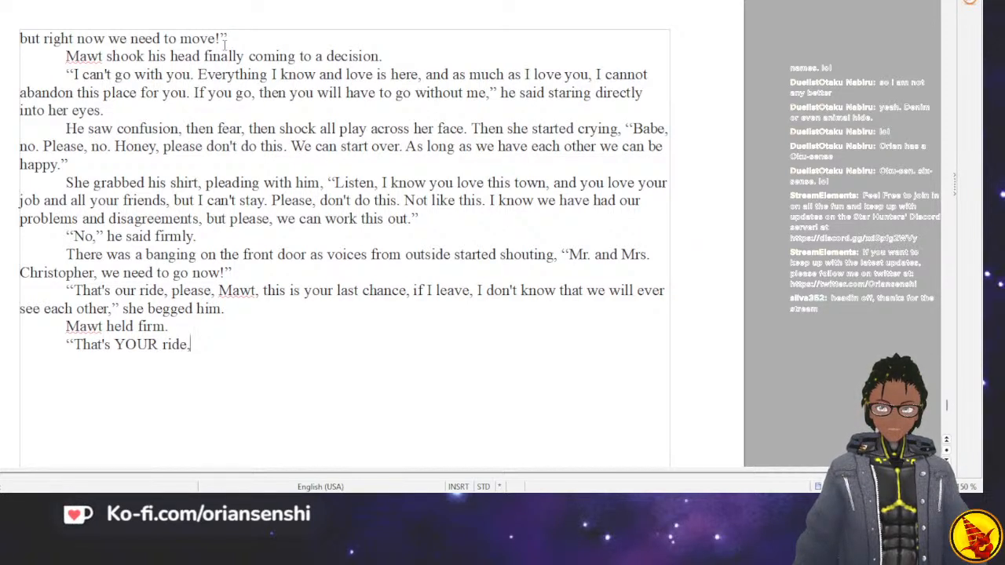
pyautogui.write('I hope')
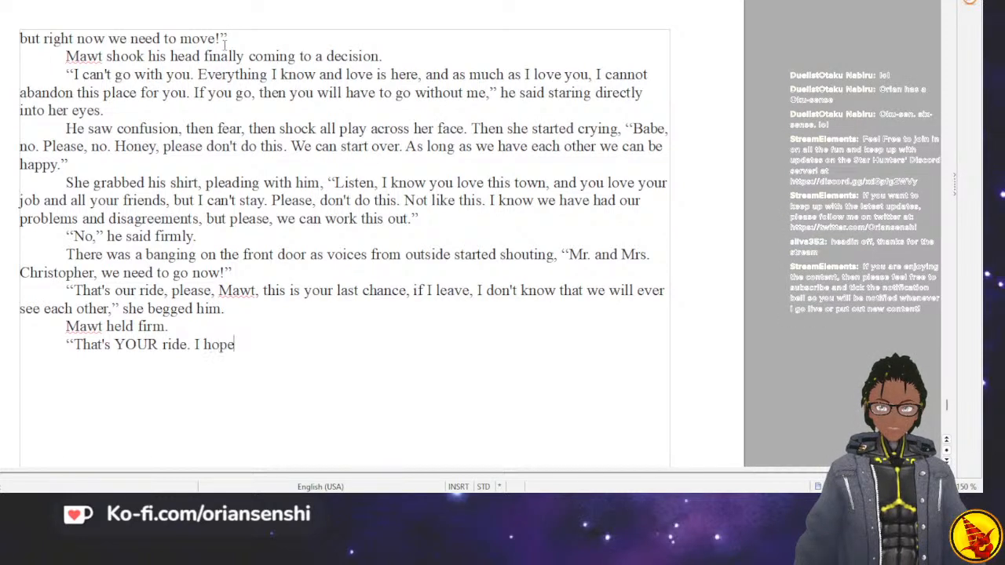
pyautogui.write(' you can find happiness')
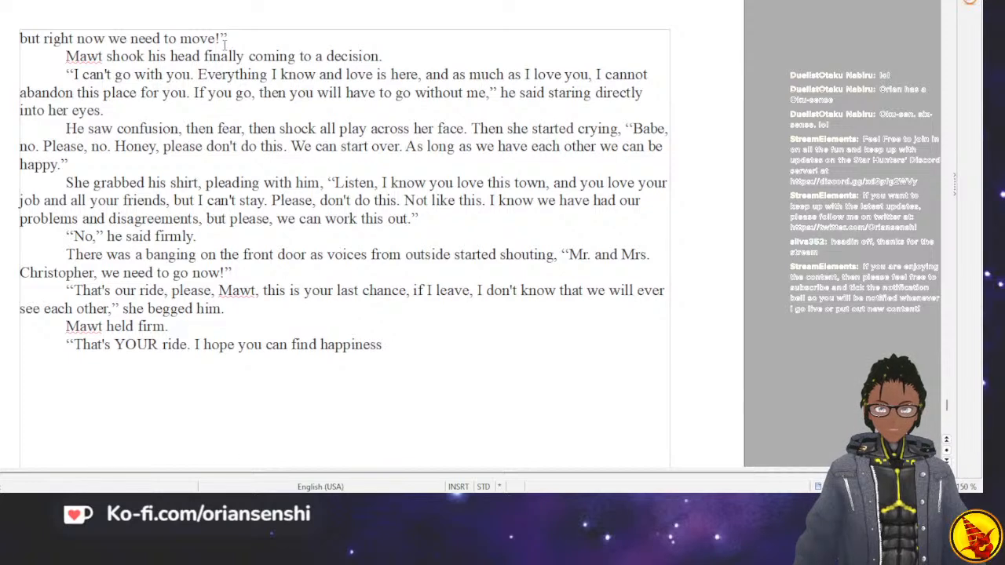
pyautogui.write('," he said')
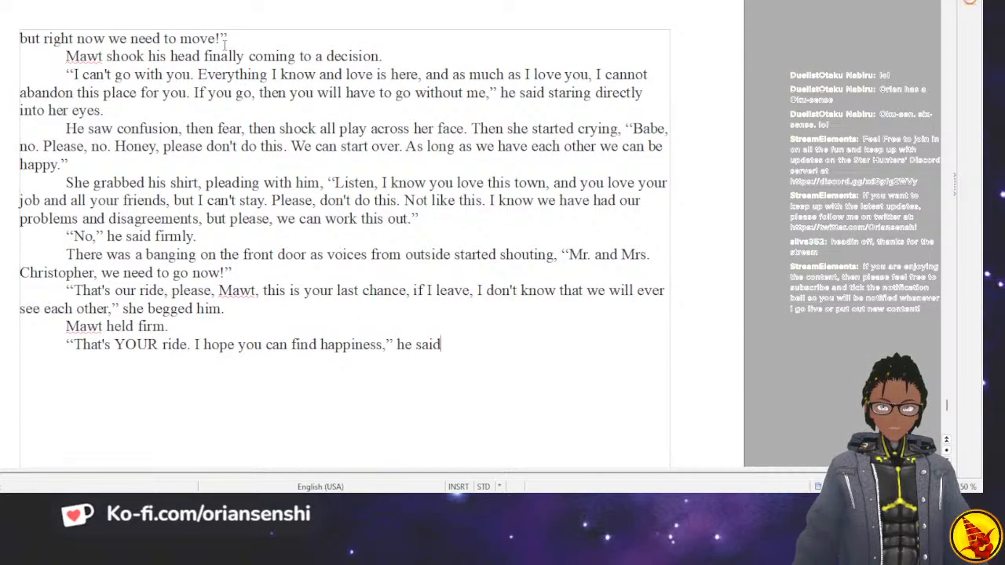
pyautogui.write(' pullign h')
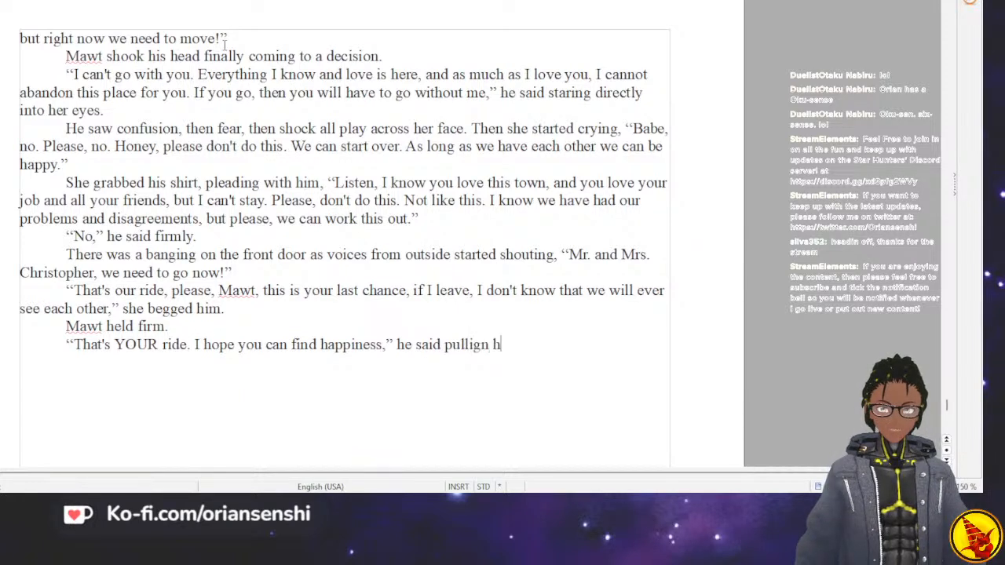
# Close his quotation with a comma and add the tag “he said pulling her hands off of his shirt.”.
pyautogui.press('BackSpace')
pyautogui.press('BackSpace')
pyautogui.press('BackSpace')
pyautogui.press('BackSpace')
pyautogui.write('ng her hands off of')
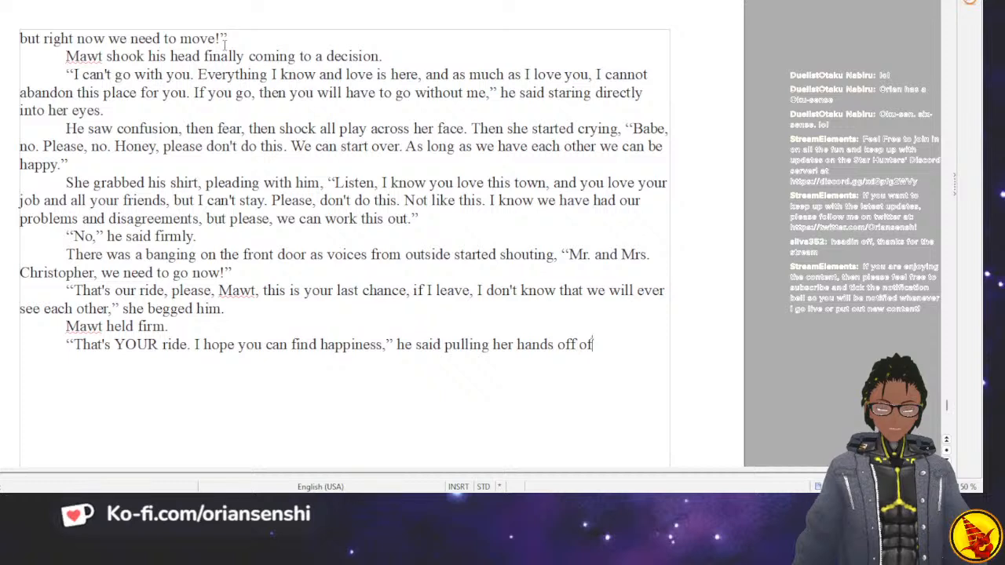
pyautogui.write(' his shirt.')
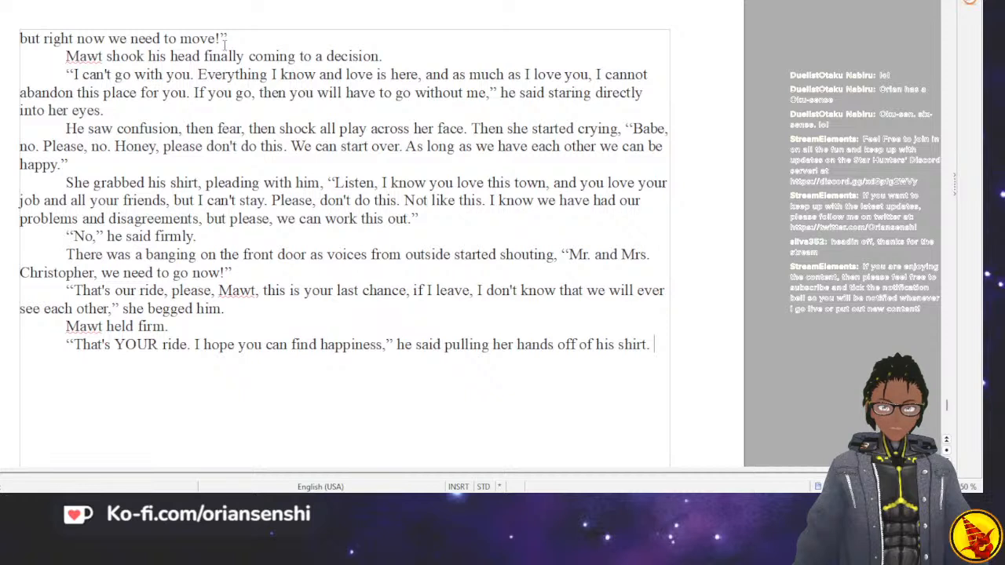
# Add a new paragraph reading “Mawt grabbed her suitcase and pulled it off of the bed, dragging it to the front door.”.
pyautogui.press('Return')
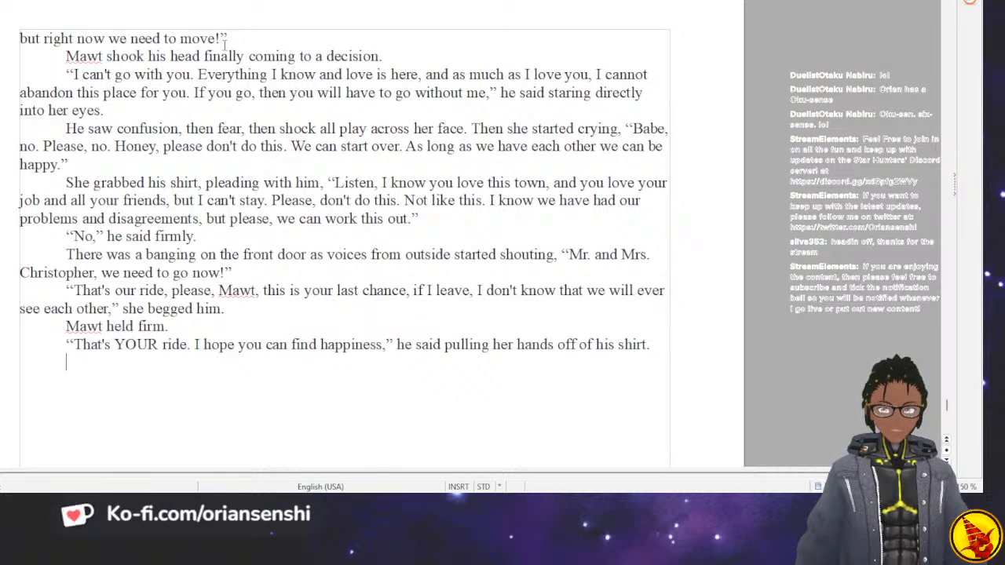
pyautogui.write('Mawt grab')
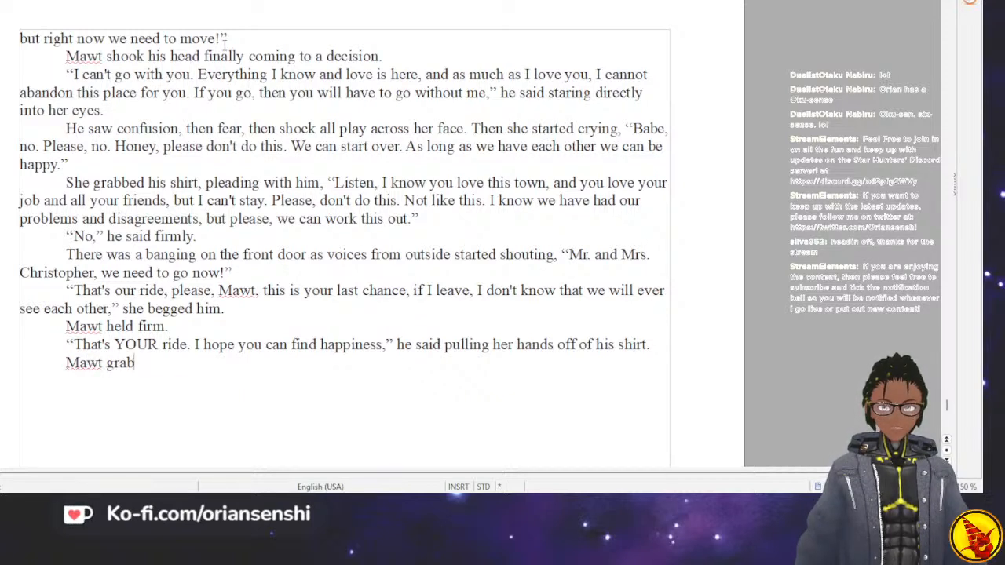
pyautogui.write('bed her suitcase and')
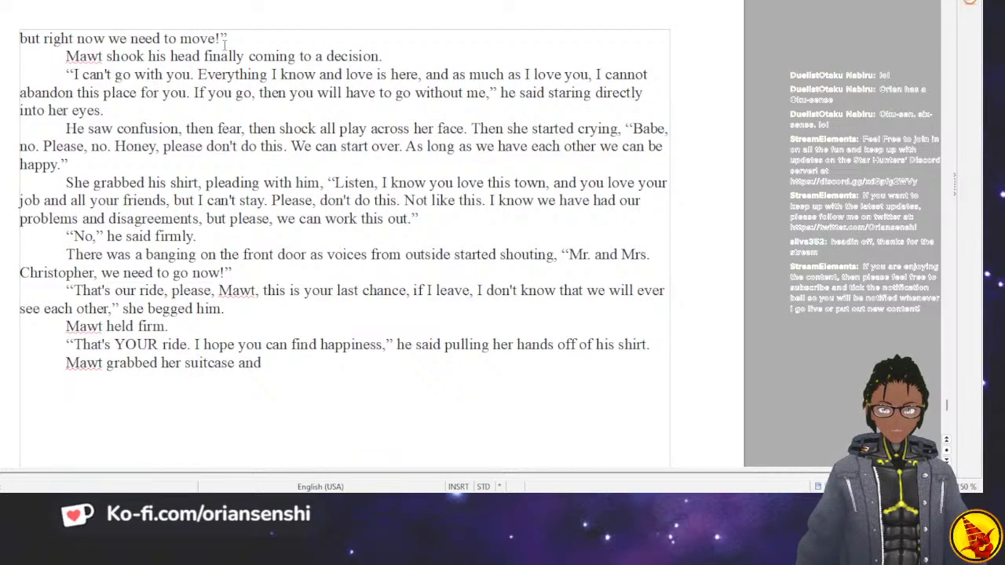
pyautogui.write(' pulled it off the')
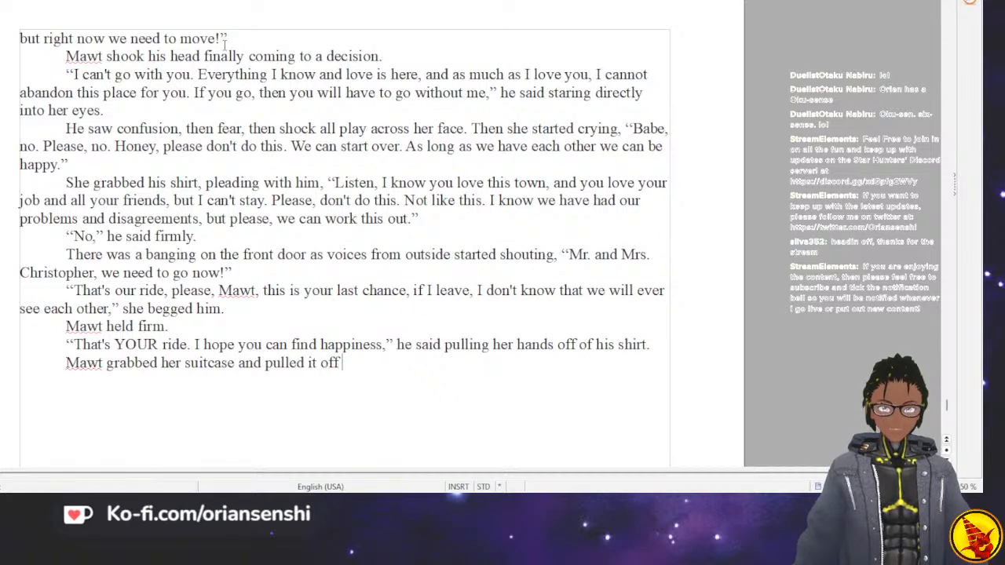
pyautogui.press('BackSpace')
pyautogui.press('BackSpace')
pyautogui.press('BackSpace')
pyautogui.press('BackSpace')
pyautogui.write('of the bed')
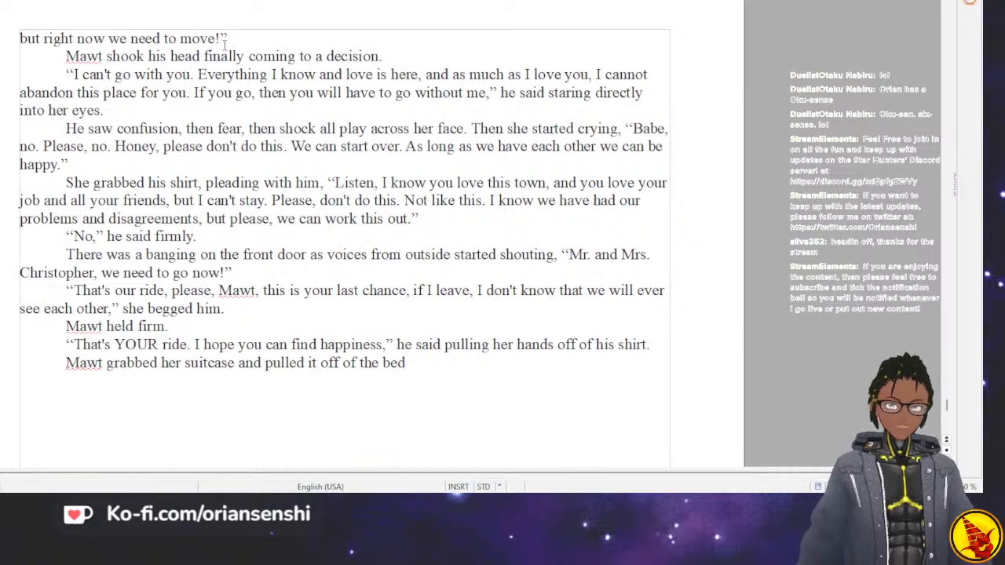
pyautogui.write(', dragging')
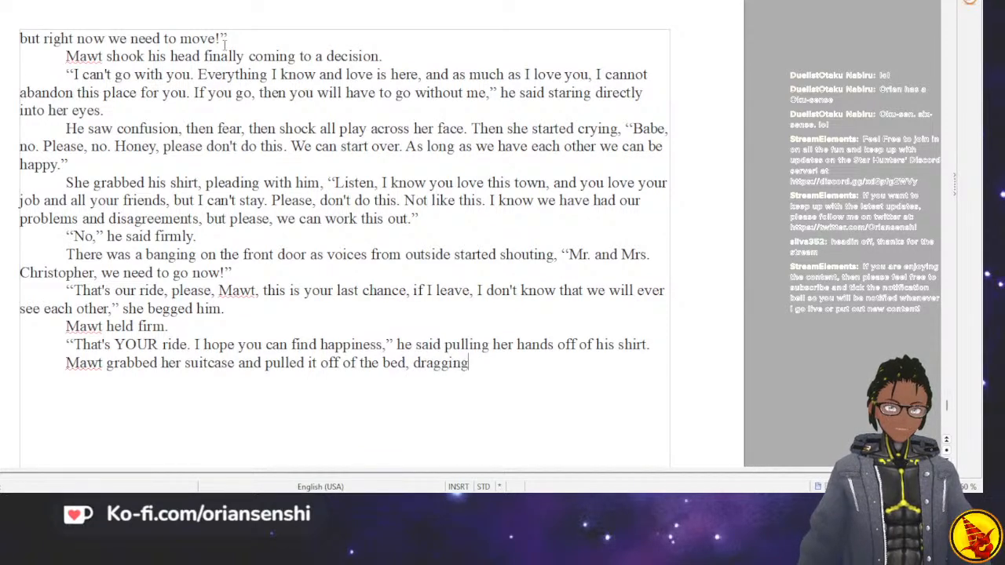
pyautogui.write(' it to the front door.')
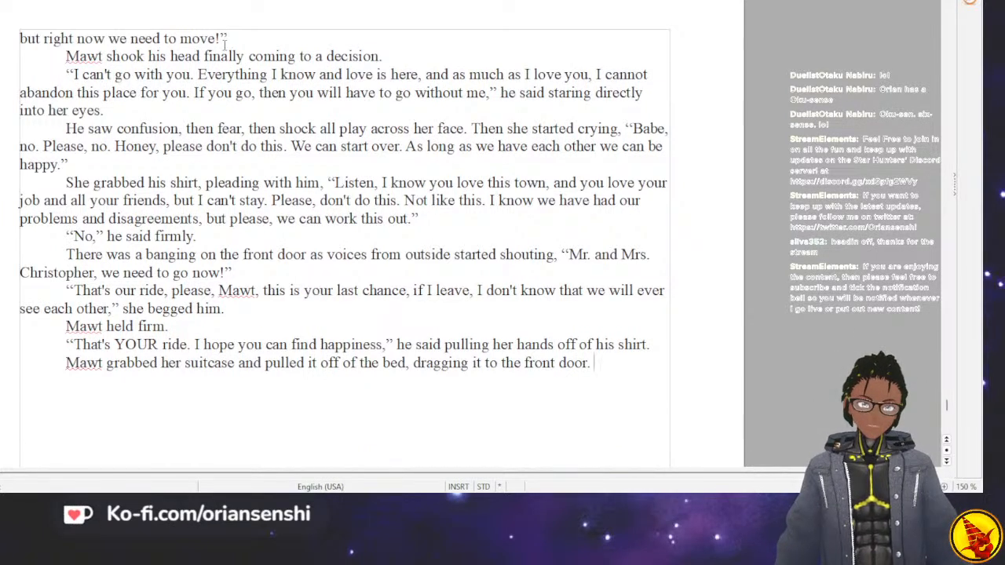
pyautogui.write('She stood in the')
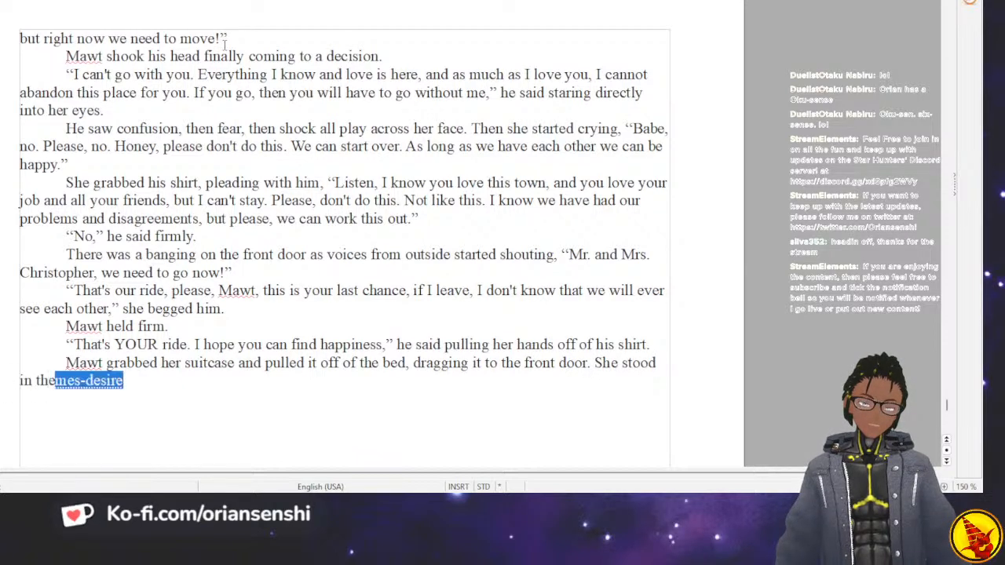
pyautogui.press('BackSpace')
pyautogui.press('BackSpace')
pyautogui.press('BackSpace')
pyautogui.press('BackSpace')
pyautogui.press('BackSpace')
pyautogui.press('BackSpace')
pyautogui.press('BackSpace')
pyautogui.press('BackSpace')
pyautogui.press('BackSpace')
pyautogui.press('BackSpace')
pyautogui.press('BackSpace')
pyautogui.press('BackSpace')
pyautogui.press('BackSpace')
pyautogui.press('BackSpace')
pyautogui.press('BackSpace')
pyautogui.press('BackSpace')
pyautogui.press('BackSpace')
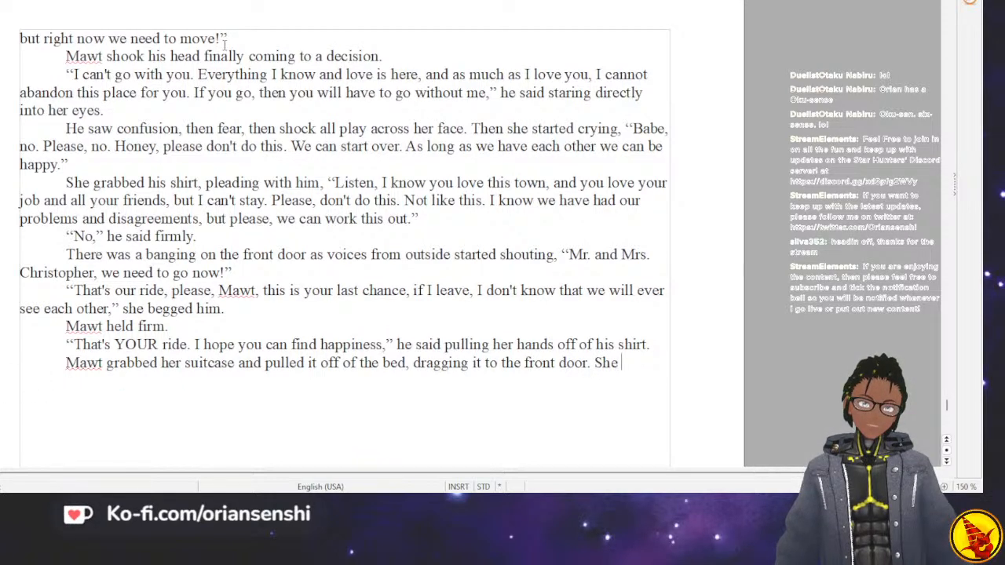
# Continue the suitcase paragraph with the sentence “Now she stood in the middle of the room stunned.”.
pyautogui.write('Now she ')
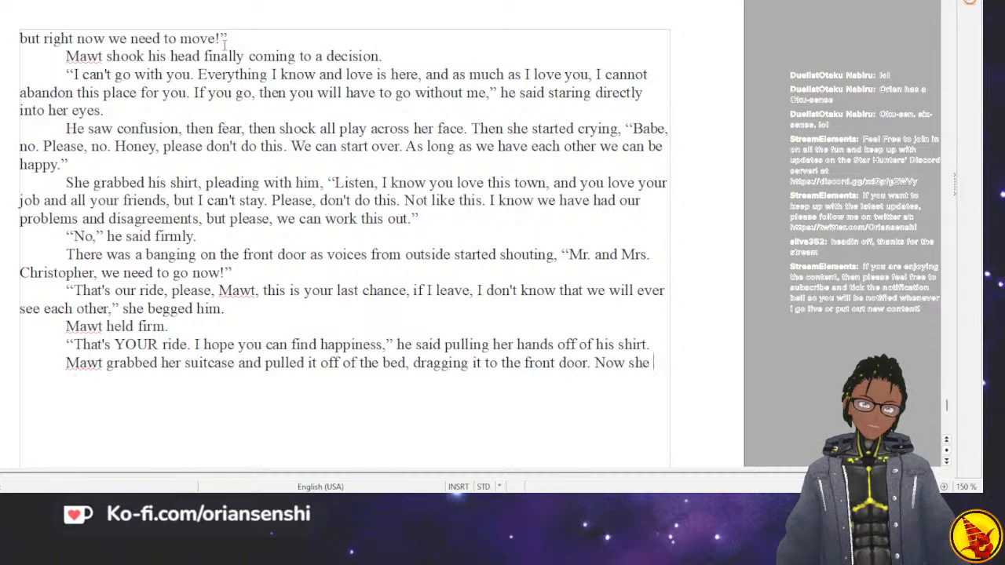
pyautogui.write('stood in the ')
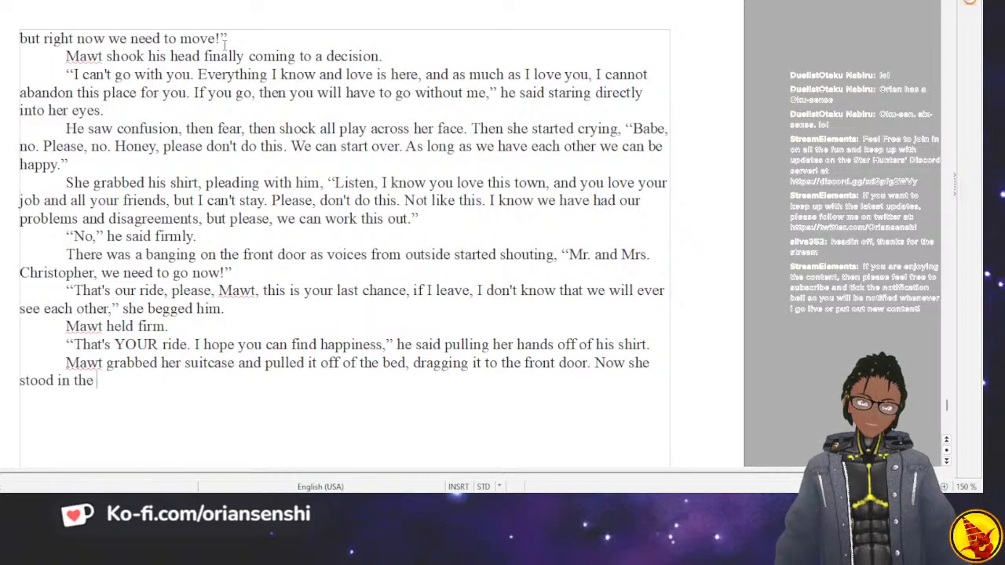
pyautogui.write('middle of the roo')
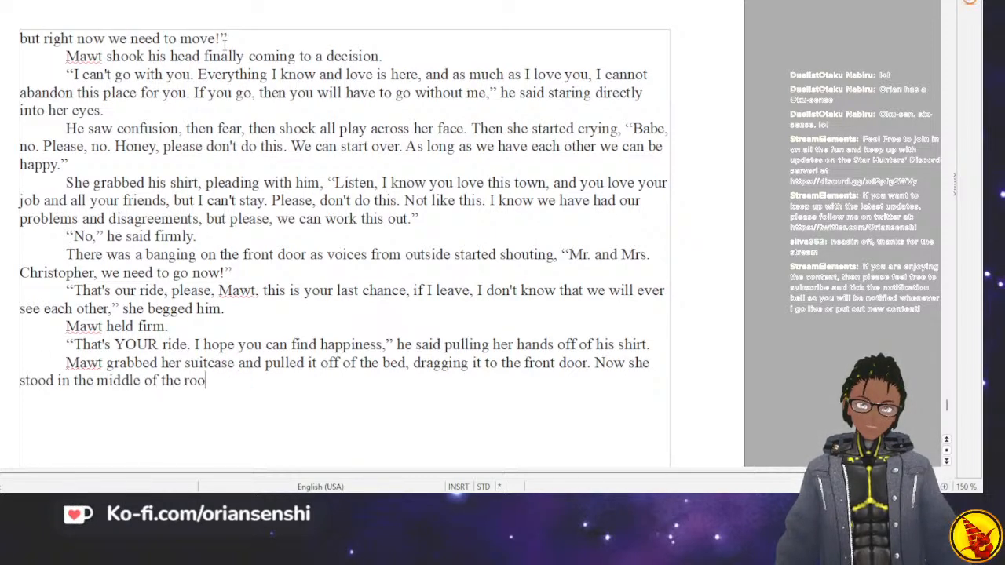
pyautogui.write('m stunned. ')
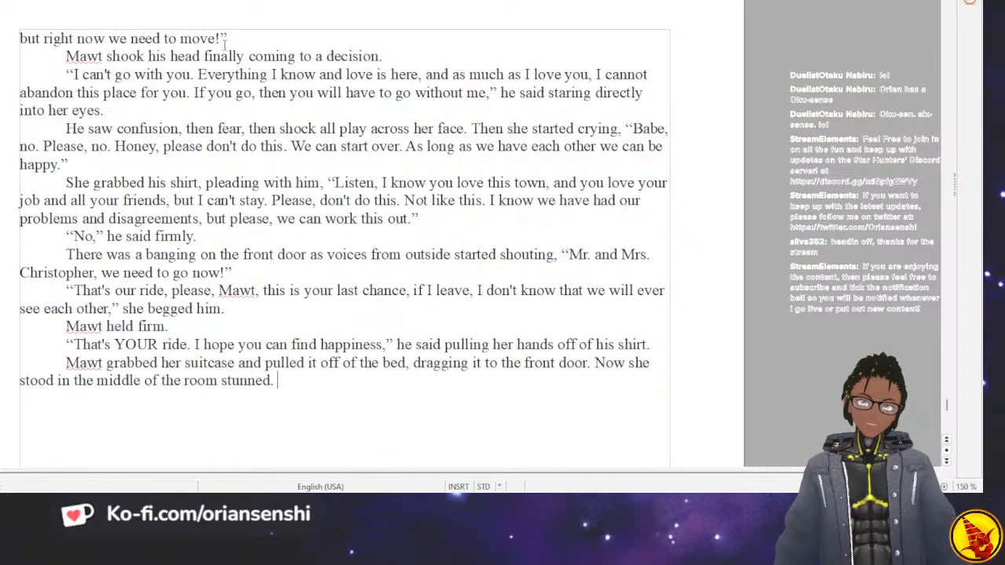
pyautogui.write('She')
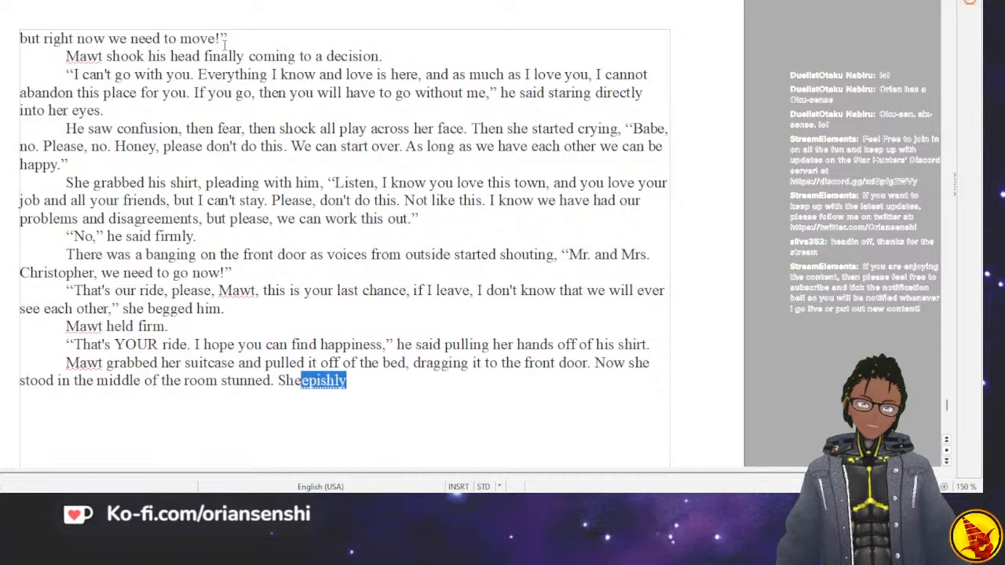
pyautogui.write(' was knocked out of her re')
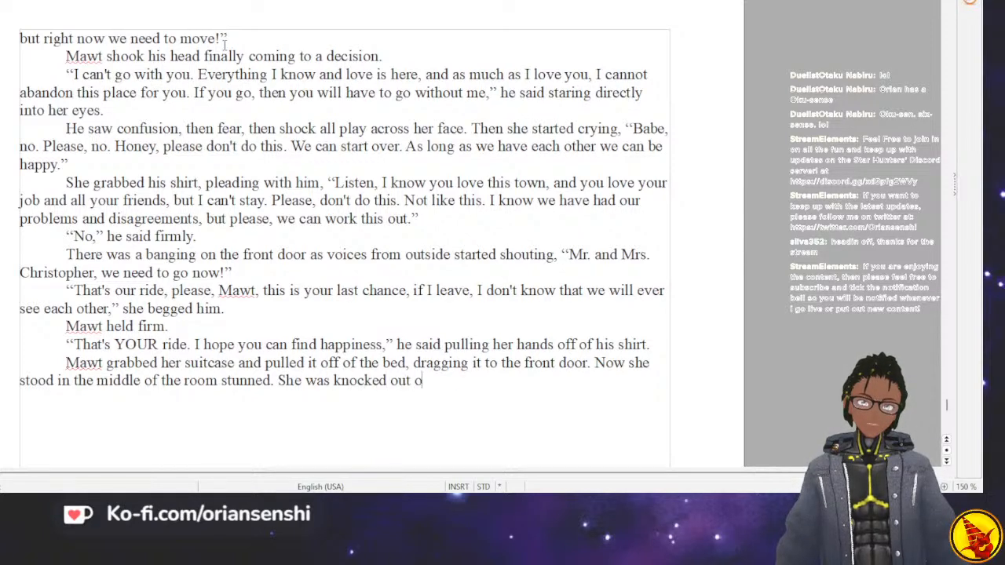
# Add the sentence “She was knocked out of her paralysis by another round of banging and shouting.”.
pyautogui.press('BackSpace')
pyautogui.press('BackSpace')
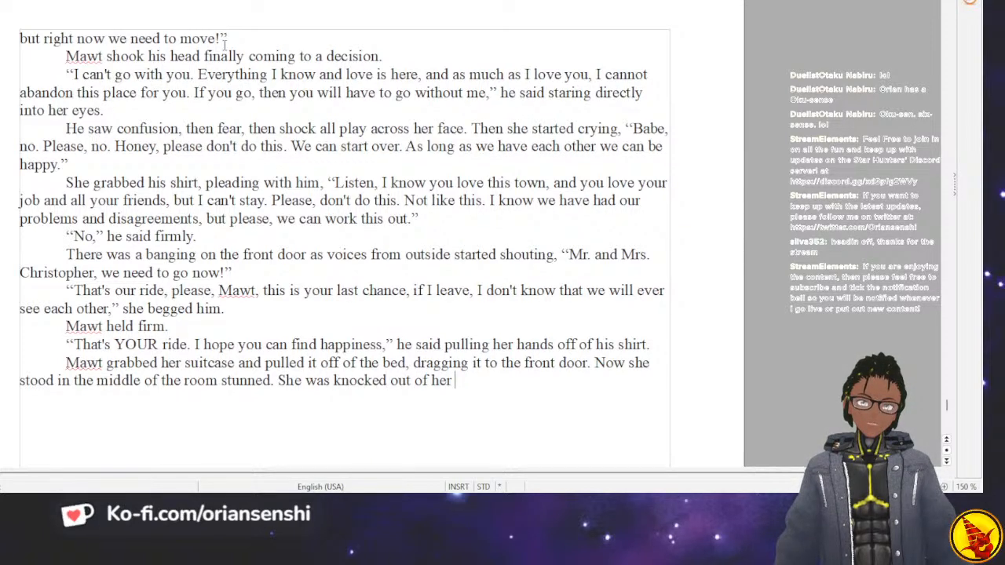
pyautogui.write('paralysis by anoth')
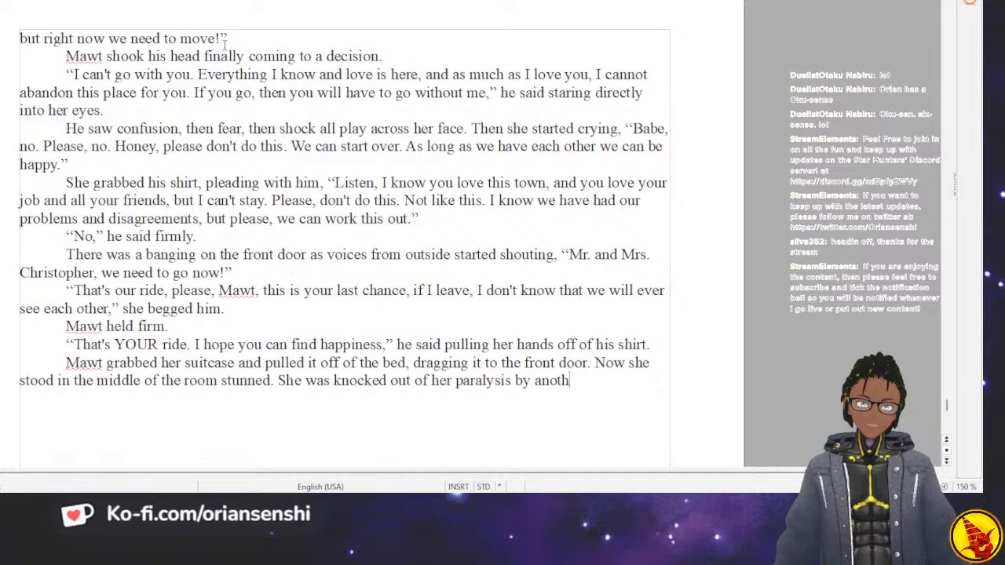
pyautogui.write('er round of knoc')
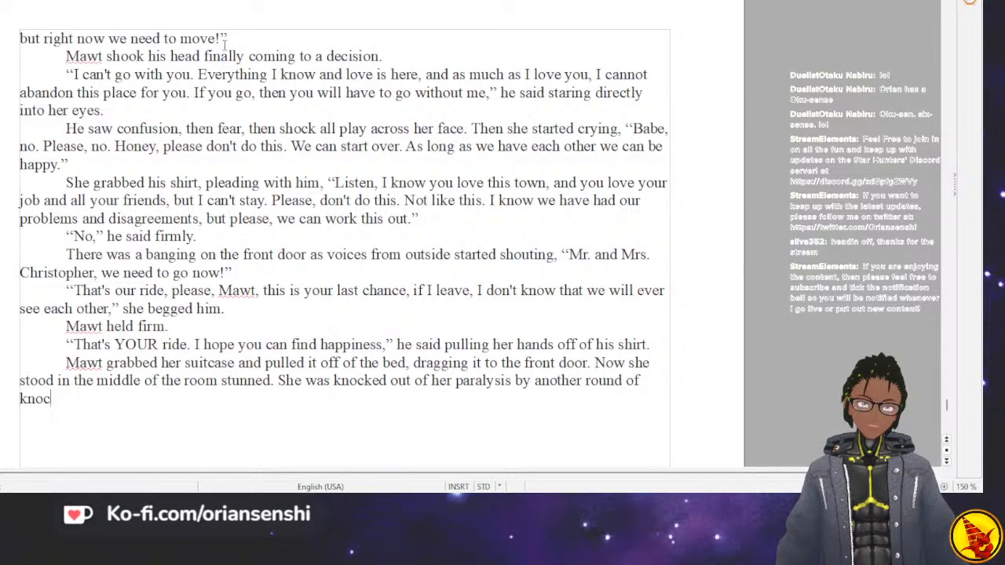
pyautogui.press('BackSpace')
pyautogui.press('BackSpace')
pyautogui.press('BackSpace')
pyautogui.press('BackSpace')
pyautogui.write('ban')
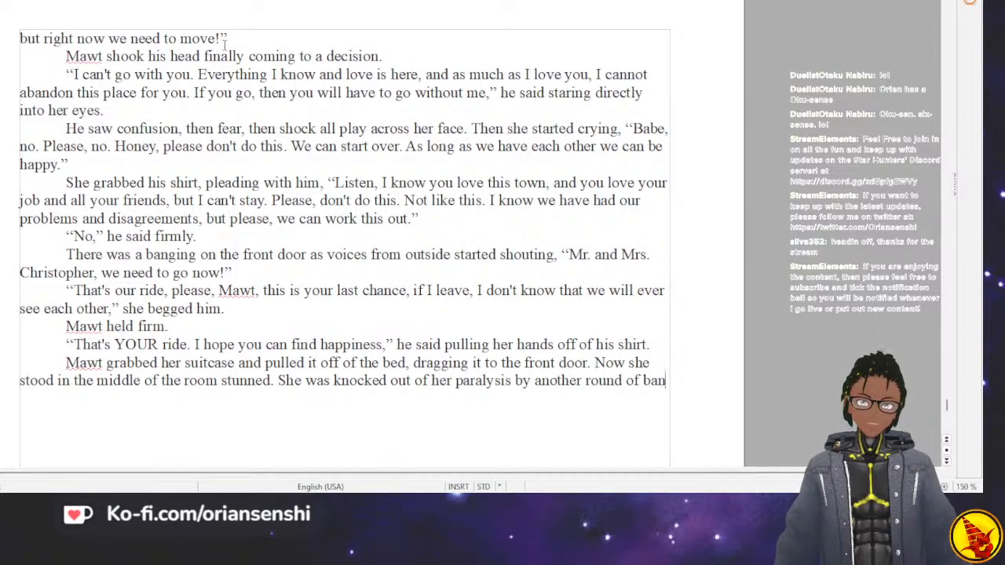
pyautogui.write('ging and sh')
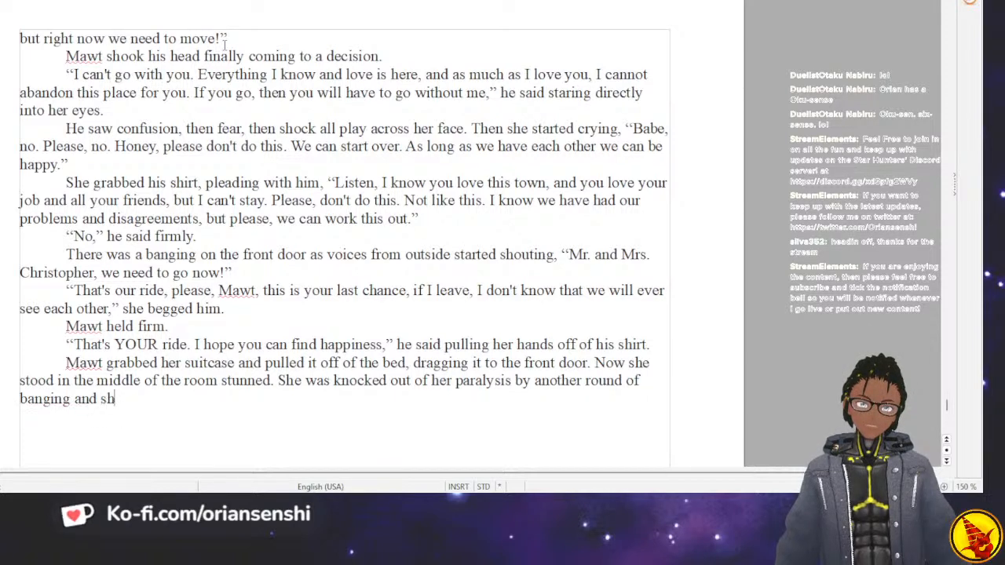
pyautogui.write('outing.')
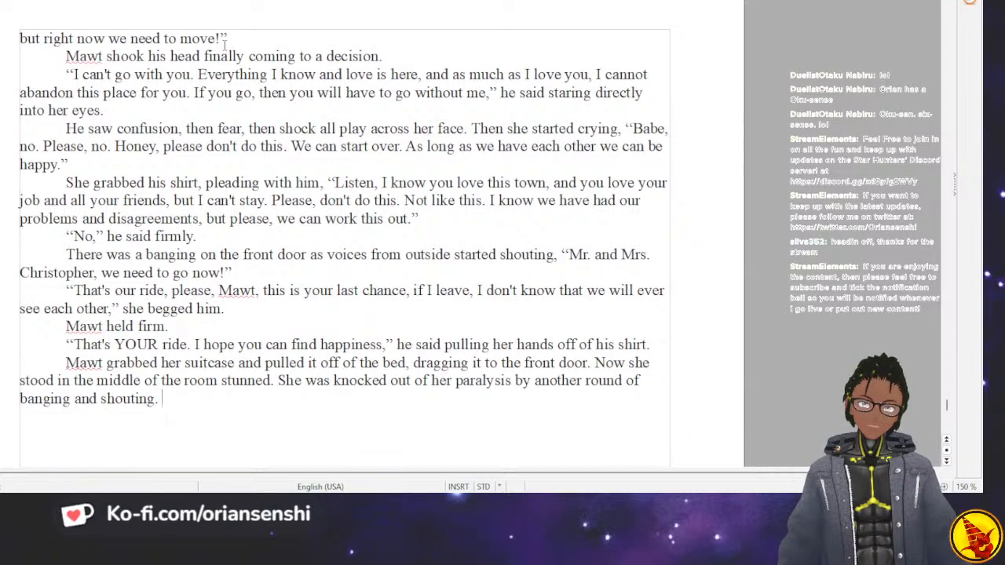
# Start the following sentence with “She ripped off the ring on her finger and”.
pyautogui.write('She ri')
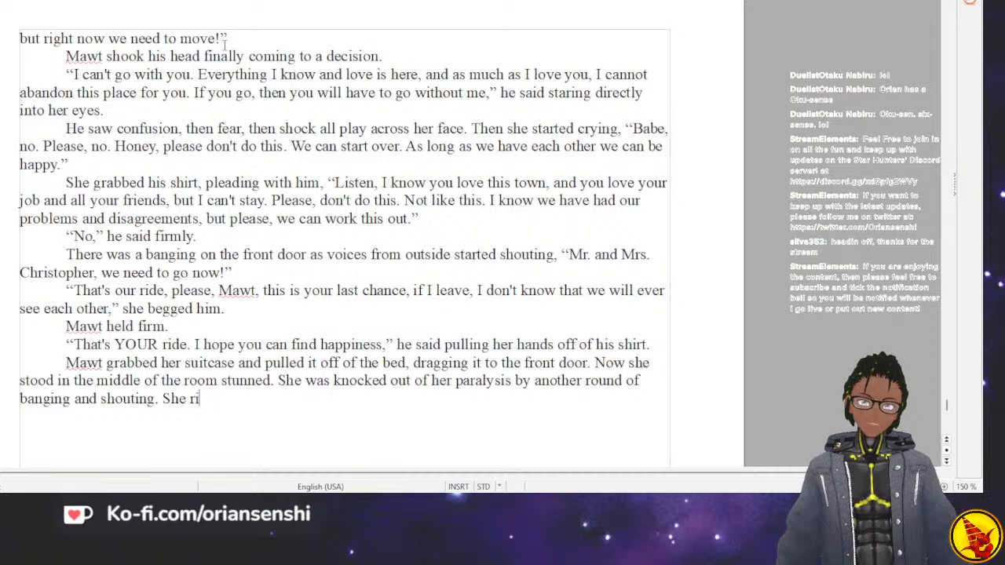
pyautogui.write('pped off the rin')
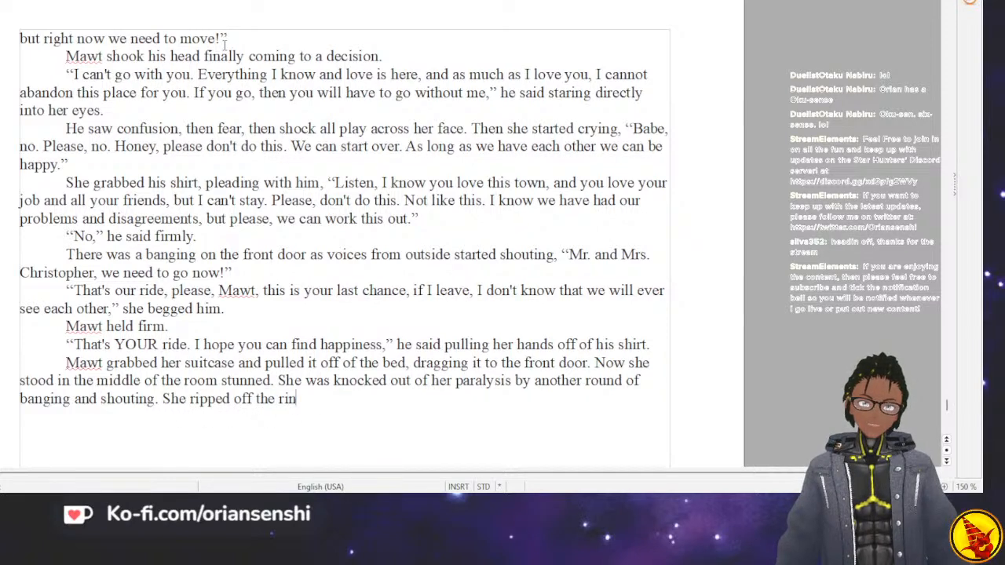
pyautogui.write('g on her f')
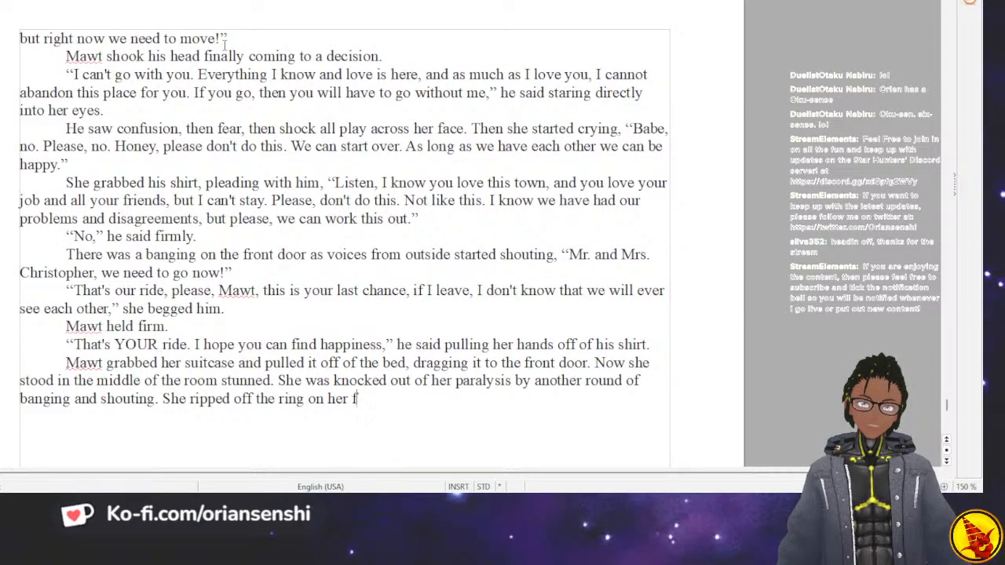
pyautogui.write('inger and')
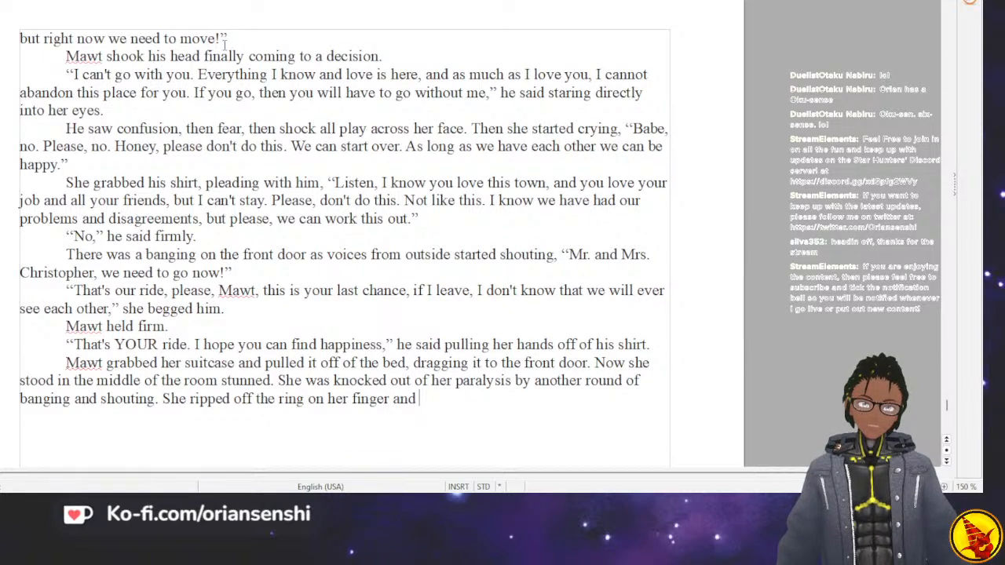
pyautogui.write(' sto')
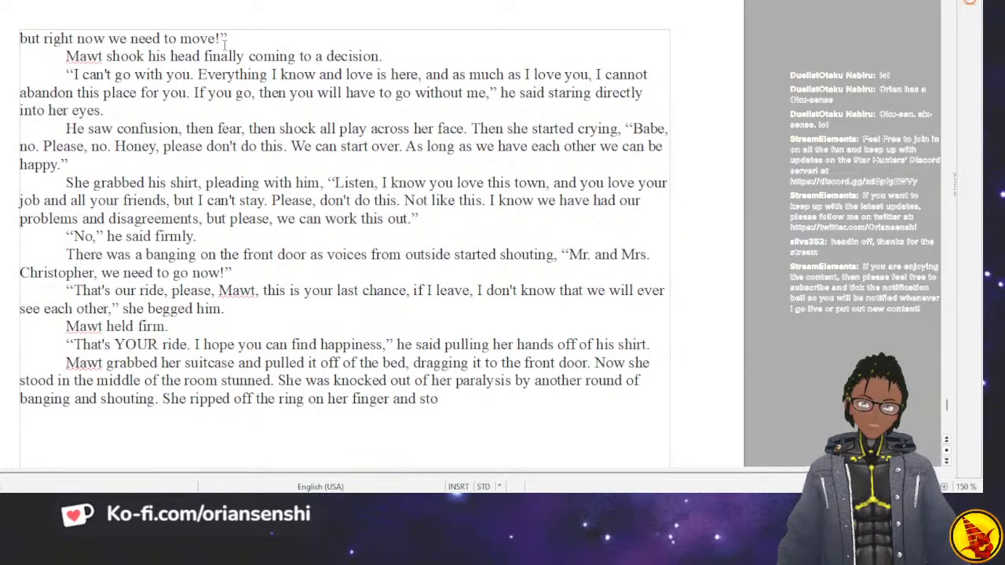
pyautogui.write('rmed over t')
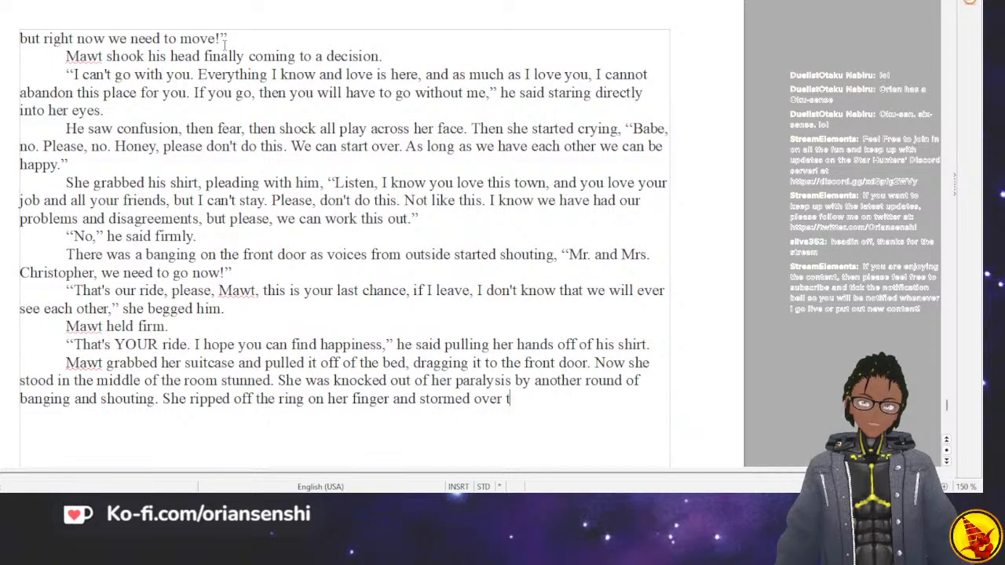
pyautogui.write('o ')
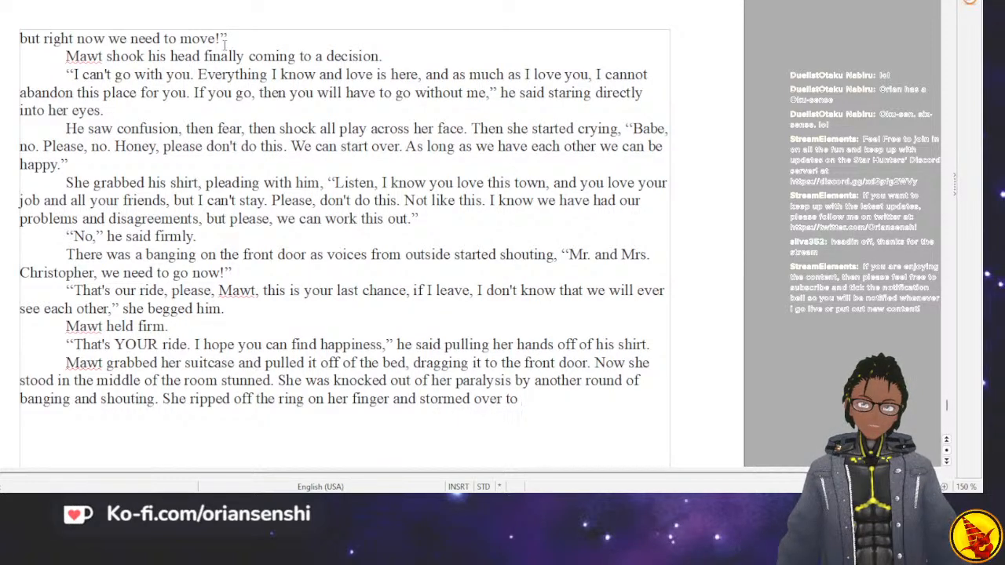
pyautogui.write('Mawt ')
pyautogui.write('at the front d')
pyautogui.write('oor.')
pyautogui.write(' Sh')
# Finish the ring sentence with “stormed over to Mawt at the front door.”.
pyautogui.press('BackSpace')
pyautogui.press('BackSpace')
pyautogui.press('BackSpace')
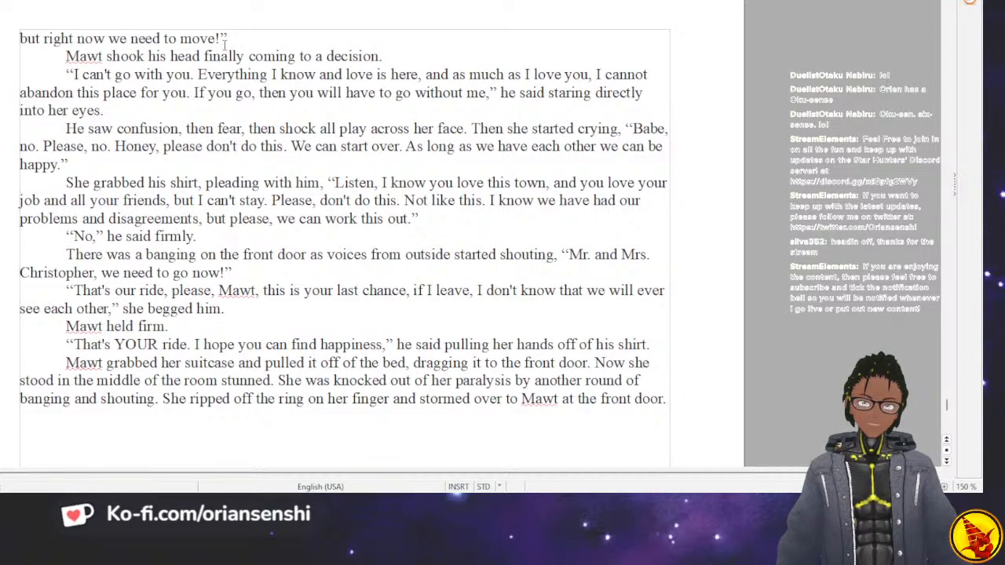
# Start a new indented paragraph with her quoted line “Here, take it. I don't need this where I am going, I guess,”.
pyautogui.press('Return')
pyautogui.press('Tab')
pyautogui.write('“Here, ')
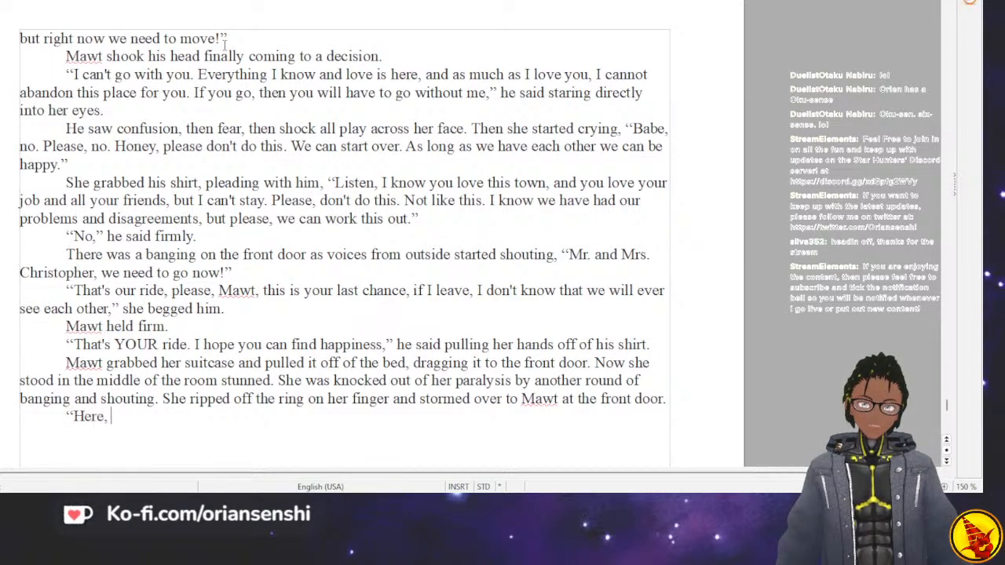
pyautogui.write("take it. I don't n")
pyautogui.write('eed this where ')
pyautogui.write('I am going, I gue')
pyautogui.write('e')
pyautogui.write('ss')
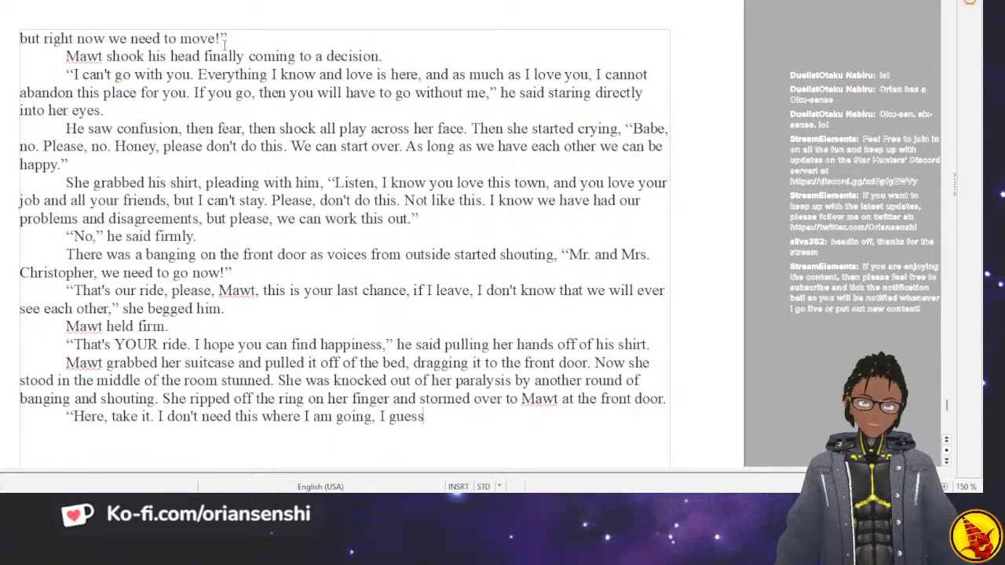
pyautogui.write('," she said ')
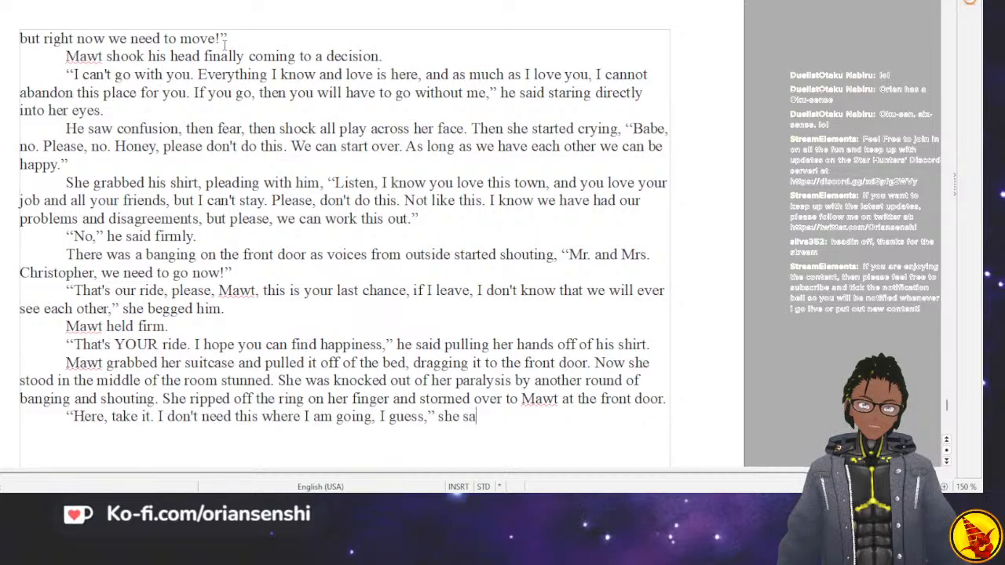
pyautogui.write('tears st')
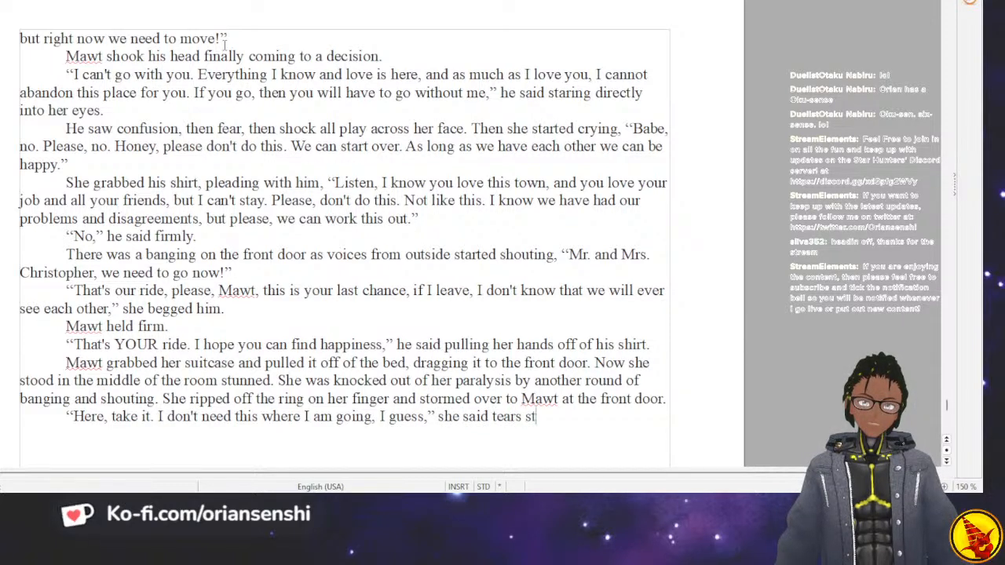
# Close her quotation and add the tag “she said, tears still streaming from her eyes.”.
pyautogui.press('BackSpace')
pyautogui.press('BackSpace')
pyautogui.press('BackSpace')
pyautogui.press('BackSpace')
pyautogui.press('BackSpace')
pyautogui.press('BackSpace')
pyautogui.write('tears still s')
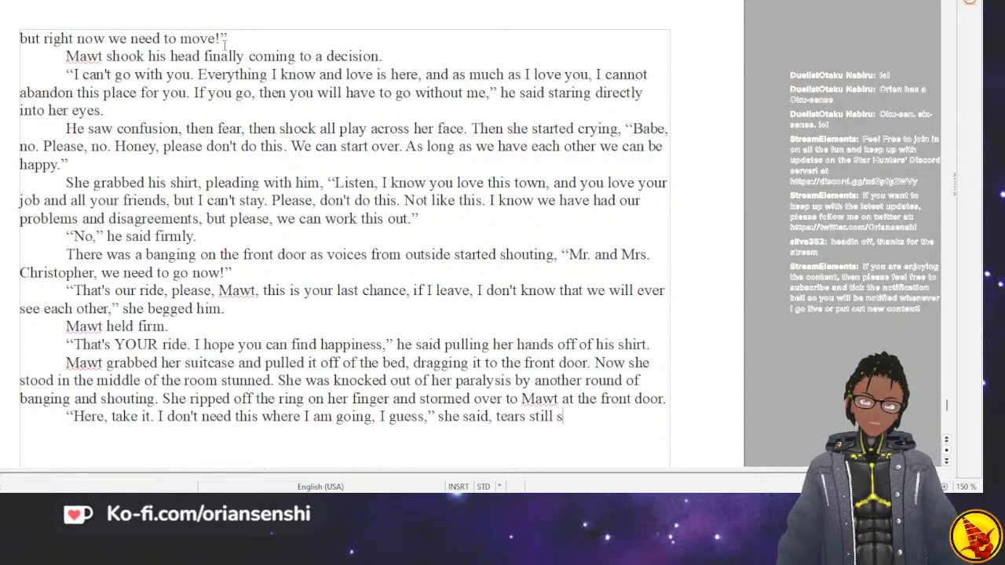
pyautogui.write('treaming on')
pyautogui.press('BackSpace')
pyautogui.press('BackSpace')
pyautogui.press('BackSpace')
pyautogui.press('BackSpace')
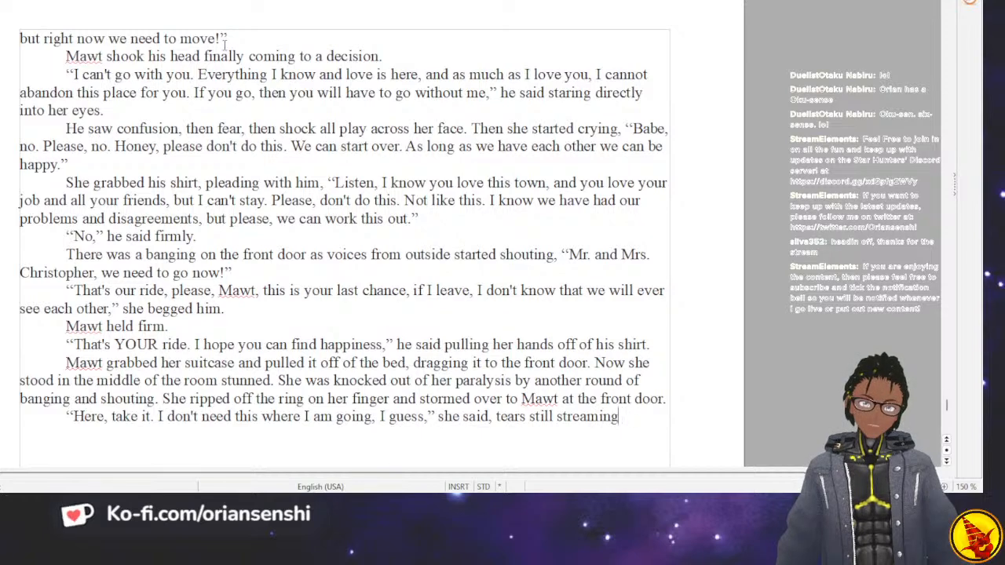
pyautogui.write('g from her eyes.')
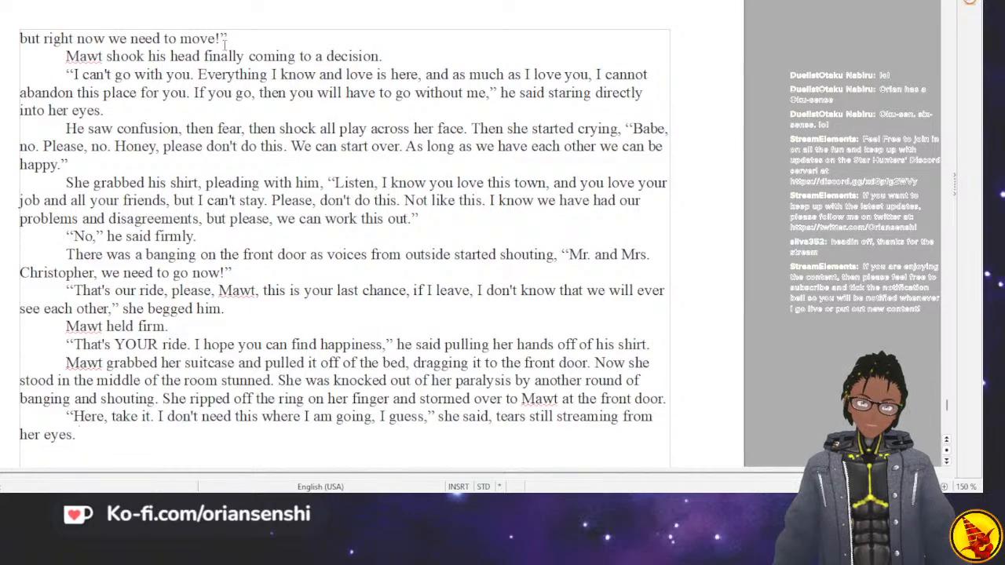
# Add “He took the ring as she grabbed her suitcase and opened the door.” and start the next sentence with “She told the”.
pyautogui.write('H')
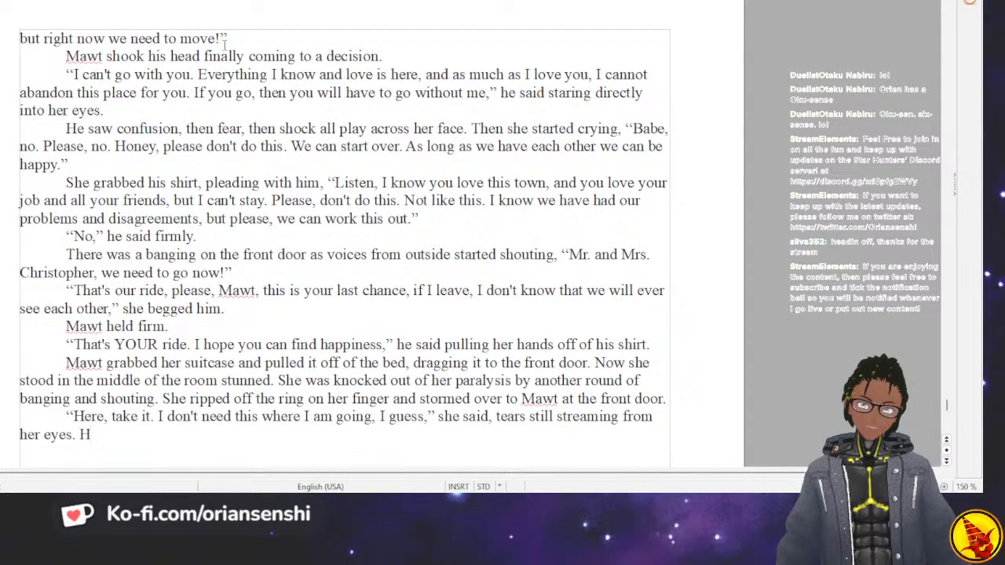
pyautogui.write('e took the ring as she grabbed her suitca')
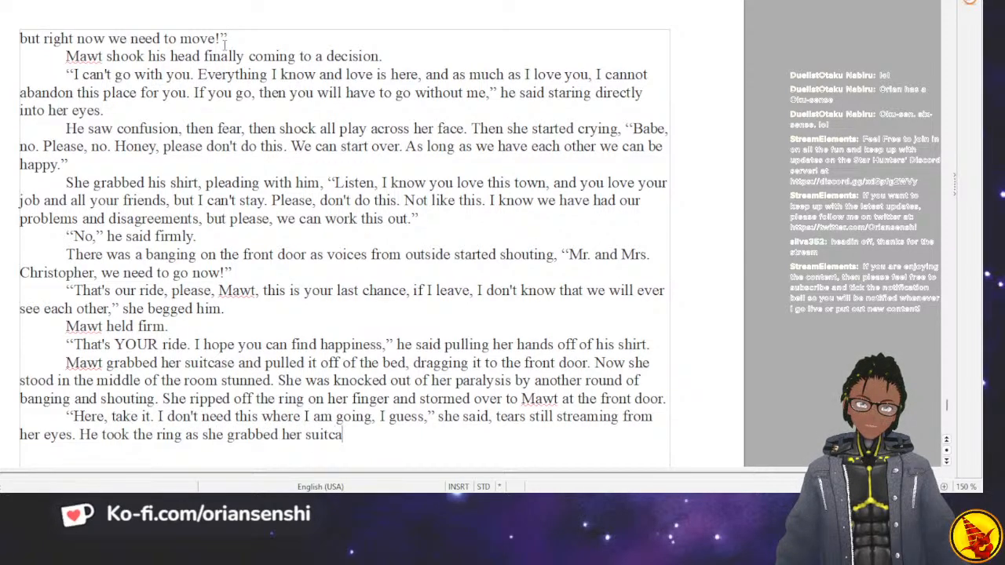
pyautogui.write('se.')
pyautogui.press('BackSpace')
pyautogui.press('BackSpace')
pyautogui.write('and opened the door. She told them')
# Finish the sentence with “soldiers that Mawt wasn't coming with her and while they were confused, they didn't have time to argue.”.
pyautogui.press('BackSpace')
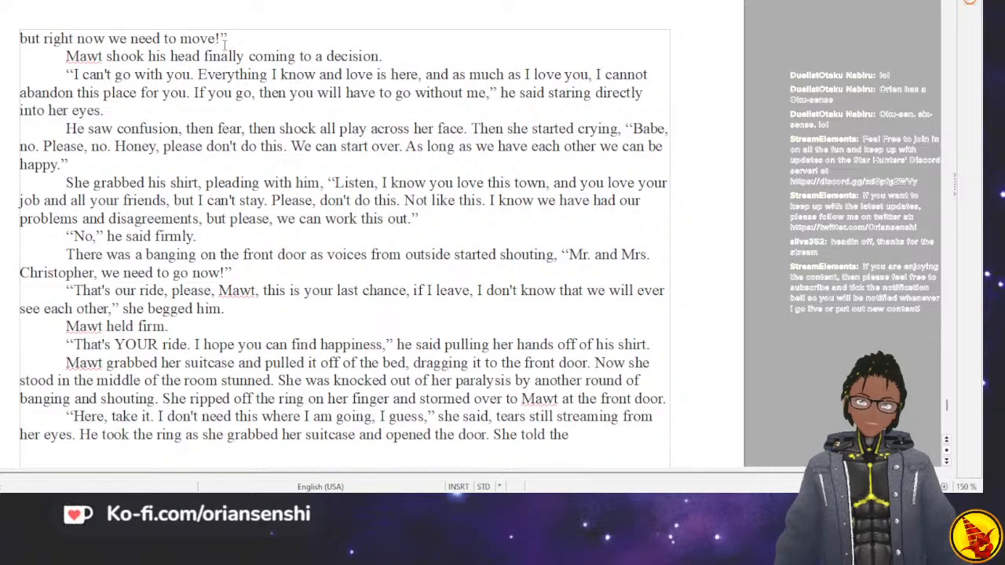
pyautogui.write('soldiers tha')
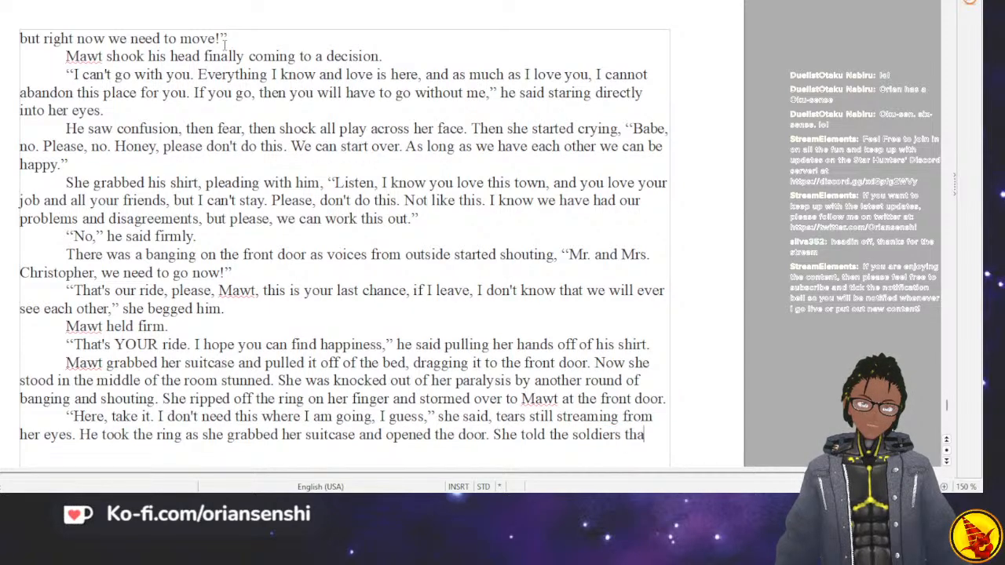
pyautogui.write('t Mawt wasn')
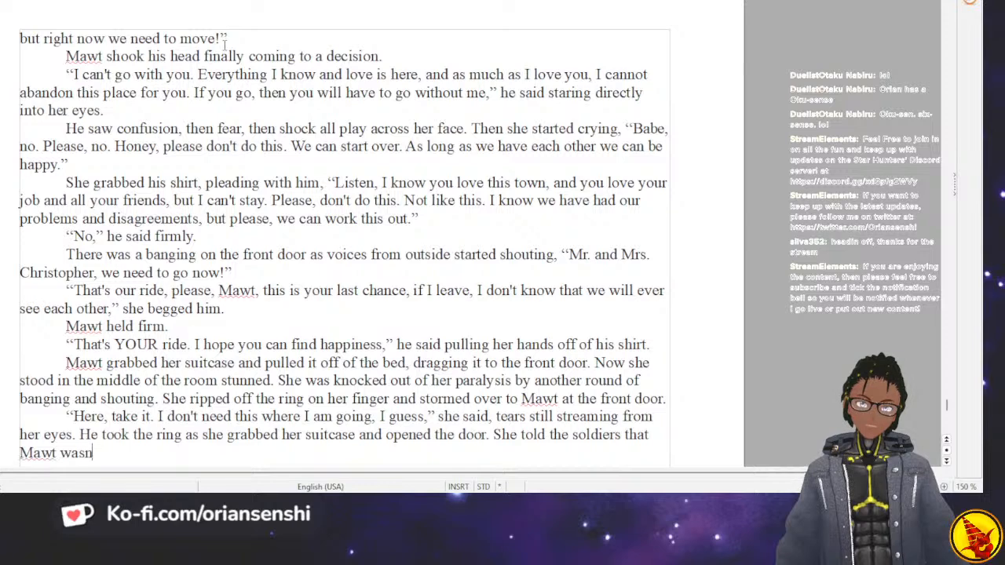
pyautogui.write("'tcoming with h")
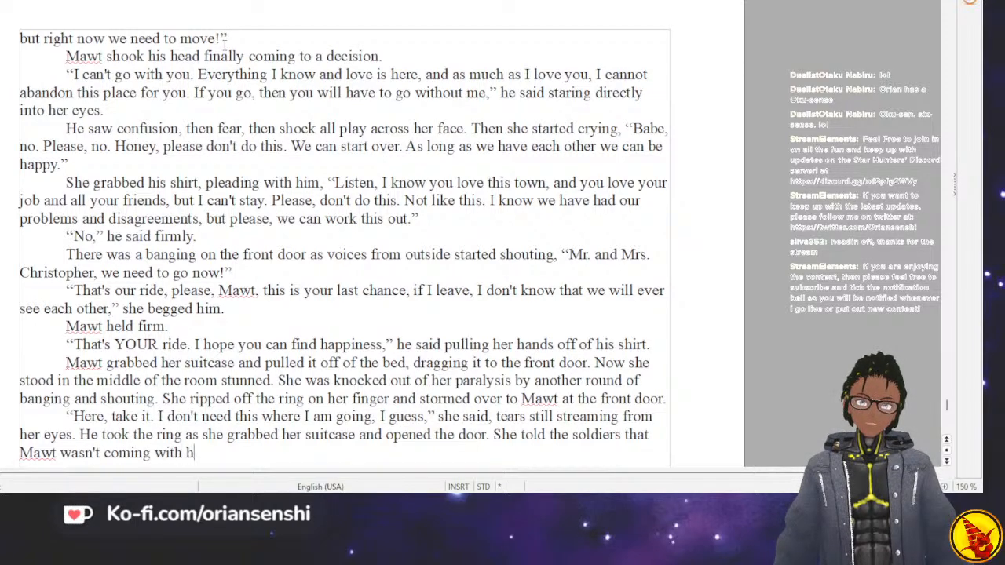
pyautogui.write('er and while th')
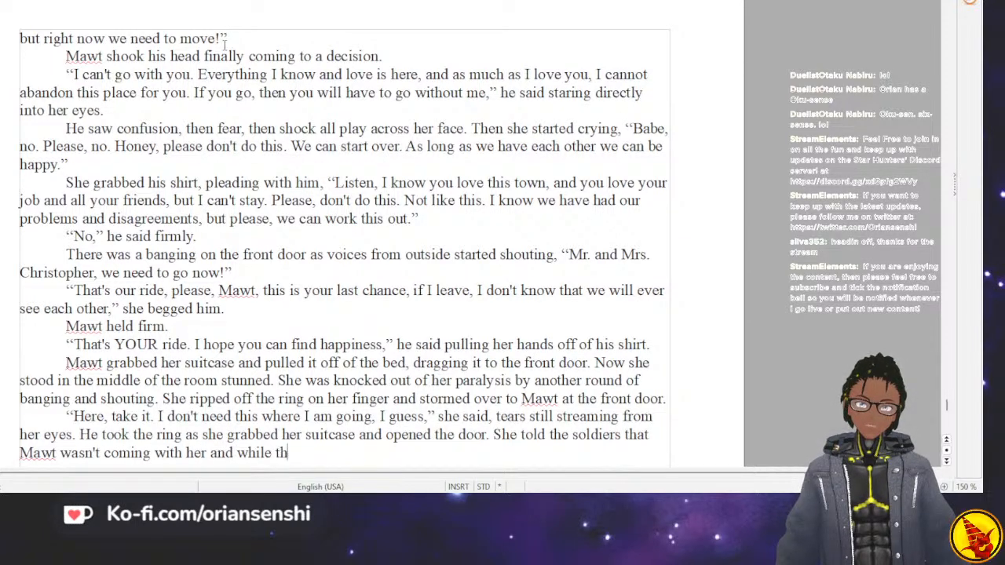
pyautogui.write('ey were confuse')
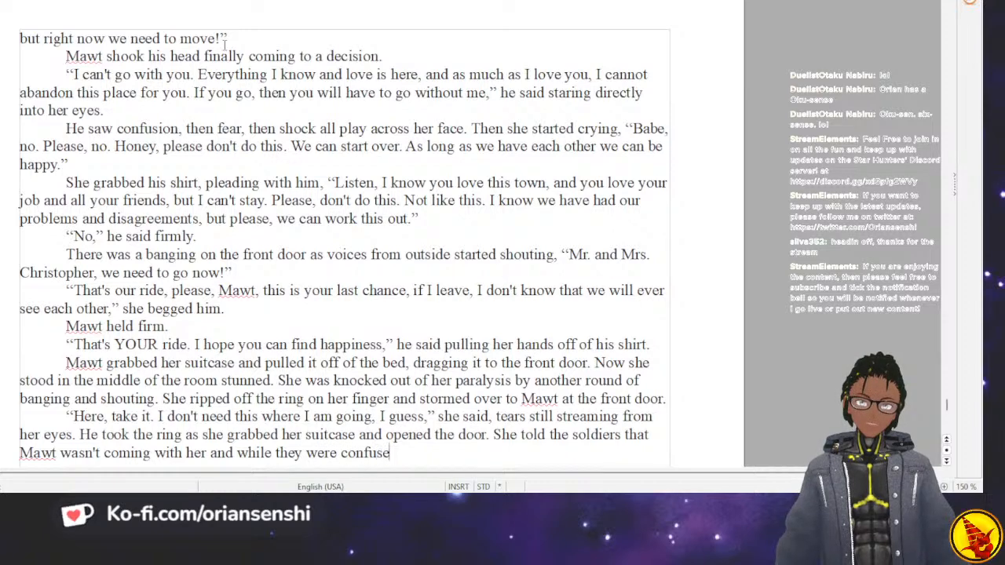
pyautogui.write("d, they didn't hav")
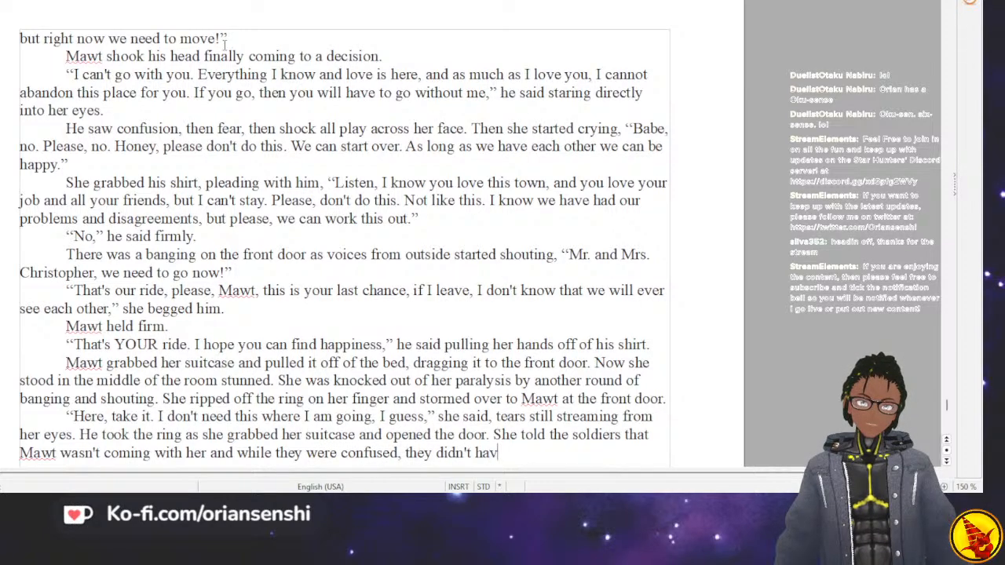
pyautogui.write('e time to argue.')
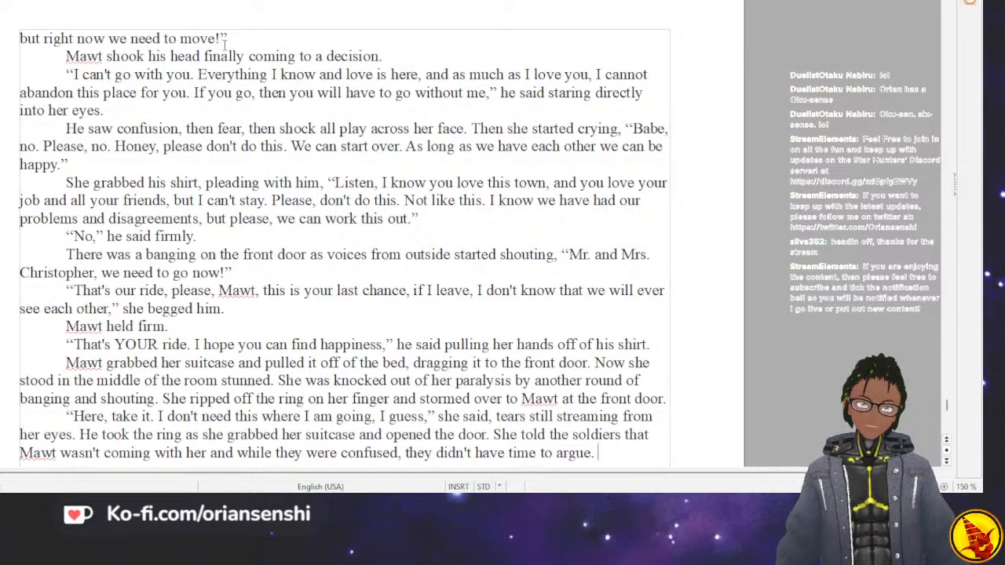
pyautogui.write(' Mawt ')
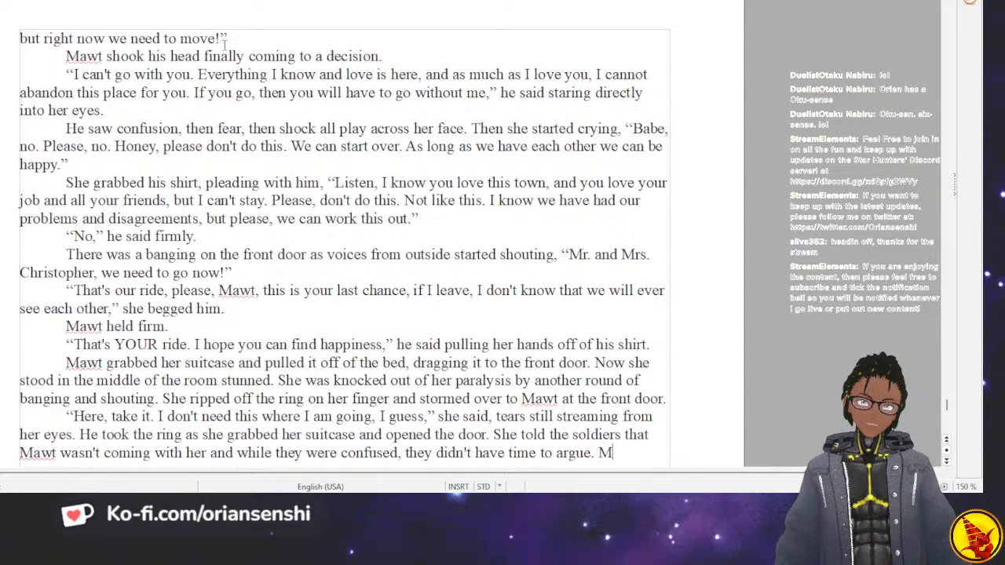
pyautogui.write('sto')
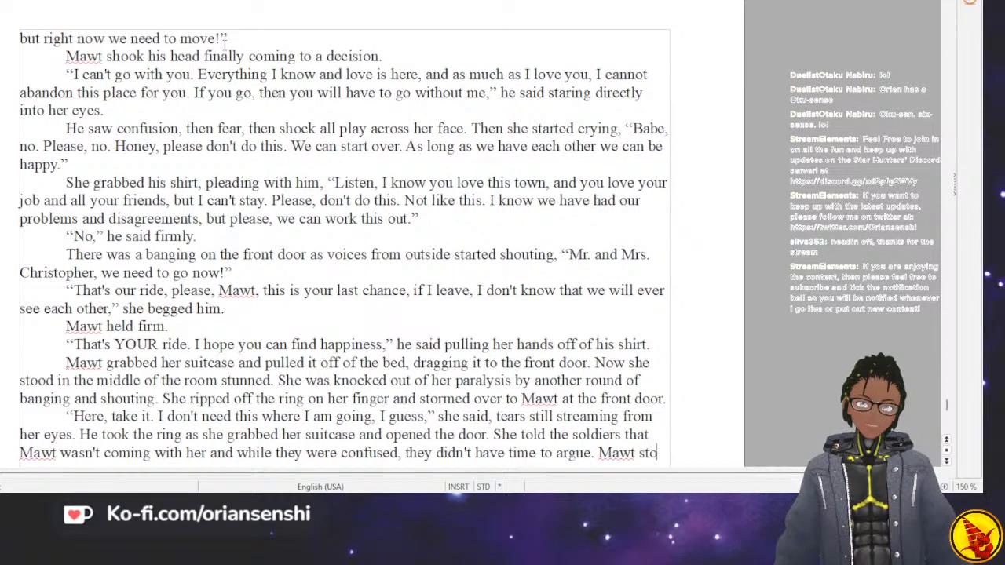
pyautogui.write('od in the open door')
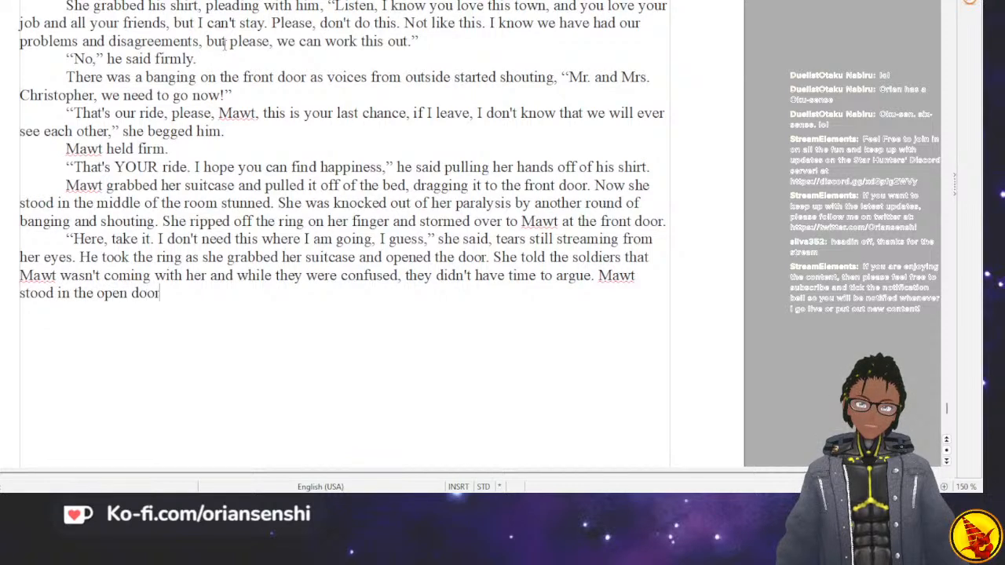
pyautogui.write('way and watched ')
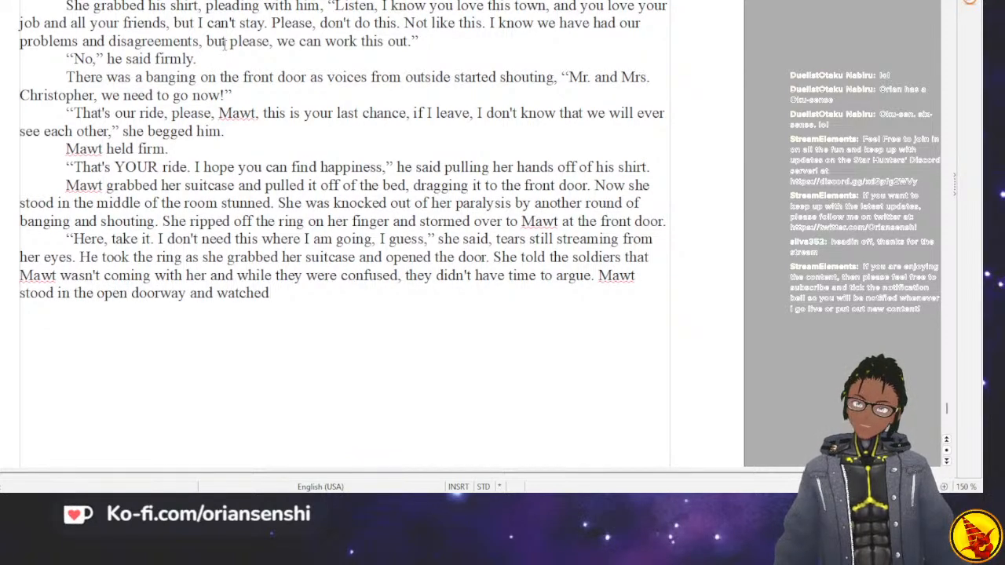
pyautogui.write('the g')
# Continue the paragraph with “Mawt stood in the open doorway and watched the jeep drive away”.
pyautogui.press('BackSpace')
pyautogui.write('jeep drive away')
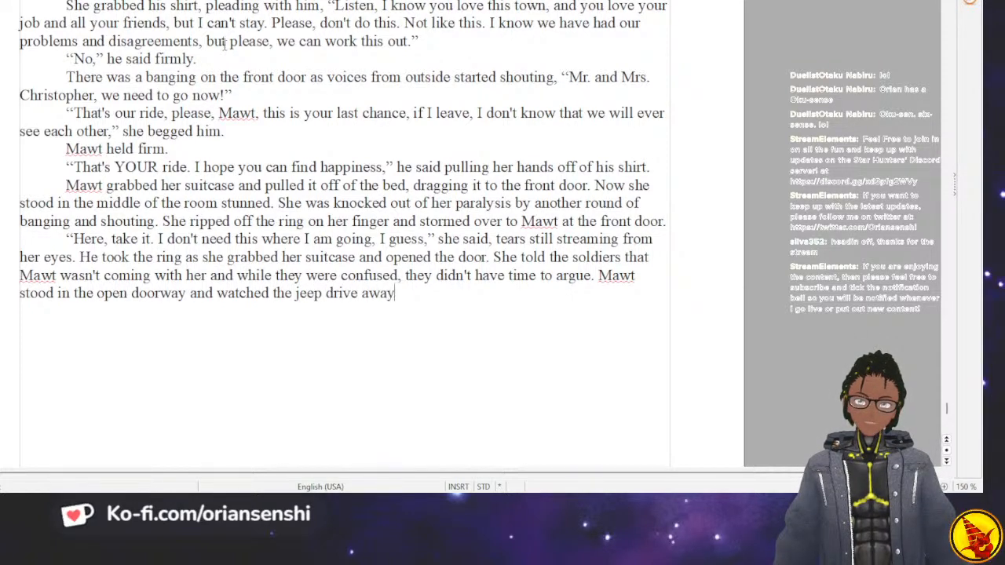
pyautogui.write(' with her in the backg')
# End the jeep sentence with “with her in the back crying.” and start a new indented paragraph.
pyautogui.press('BackSpace')
pyautogui.press('BackSpace')
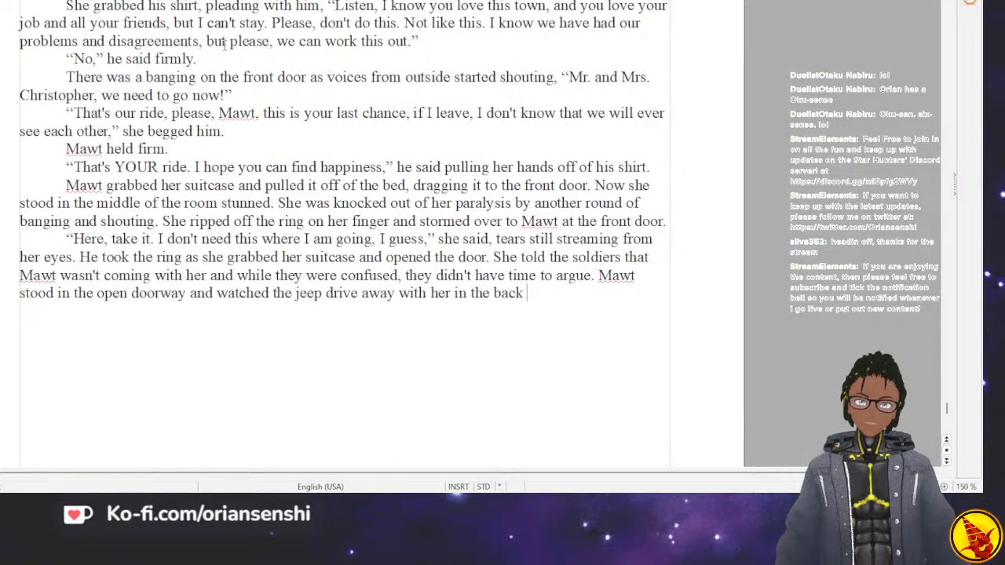
pyautogui.write('cry')
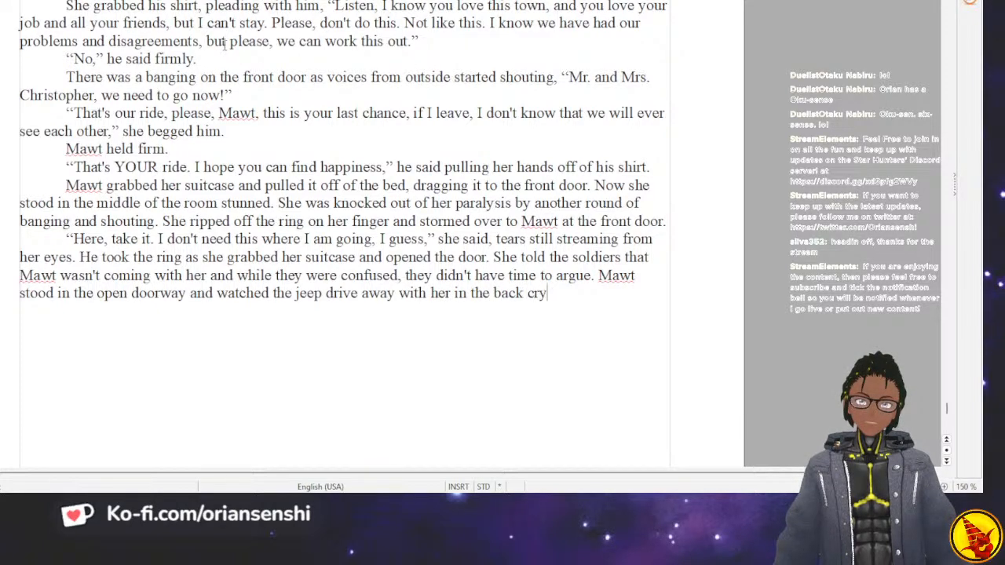
pyautogui.write('ing.')
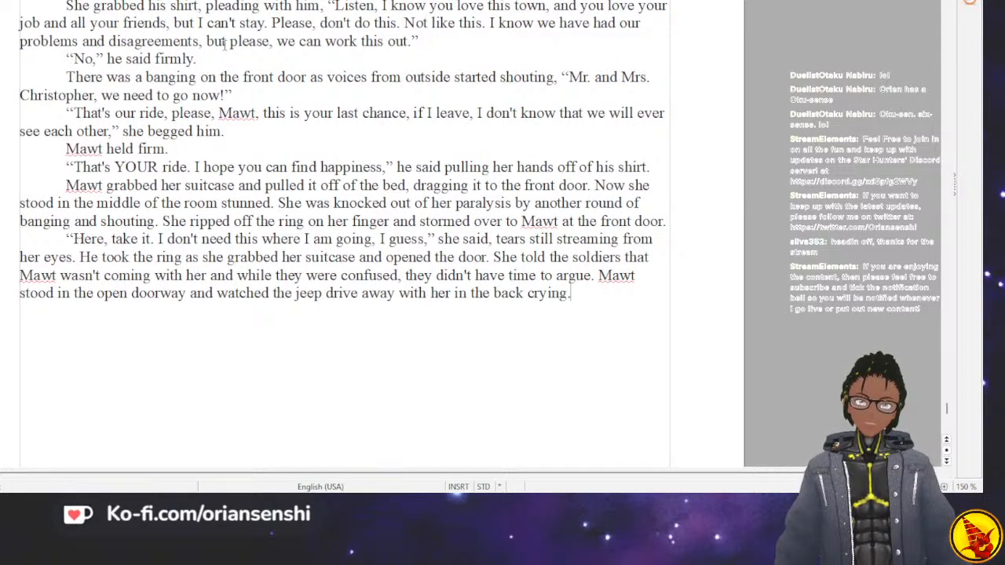
pyautogui.press('Return')
pyautogui.press('Tab')
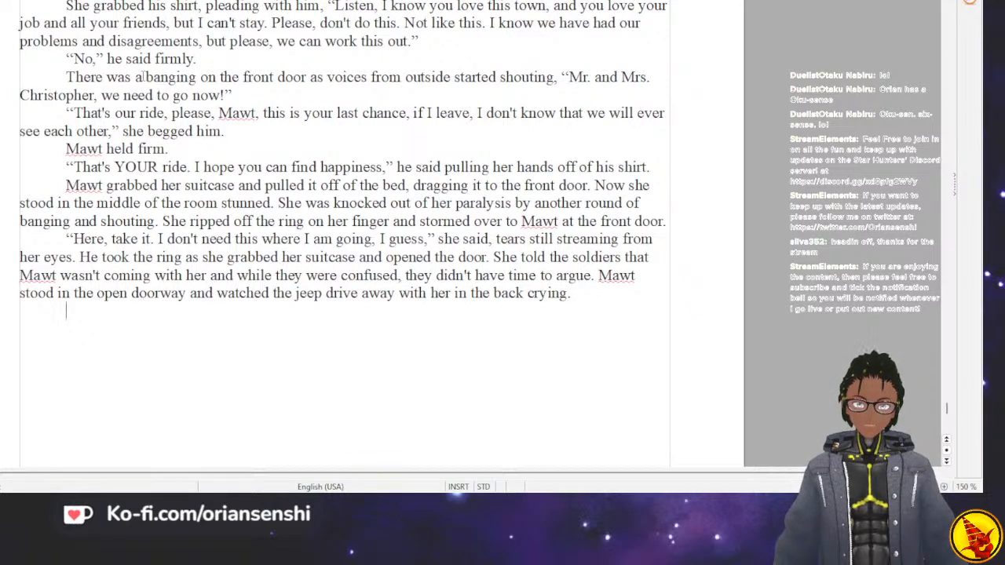
# Reread the flashback backwards from its end up to Mawt's conversation with JJ at the campfire.
pyautogui.scroll(6, 90, 39)
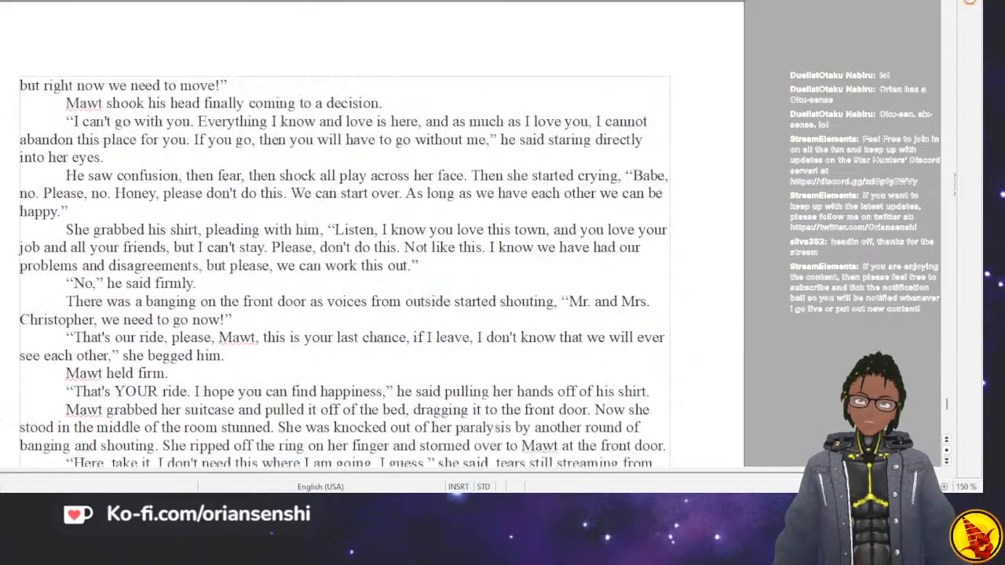
pyautogui.scroll(11, 89, 38)
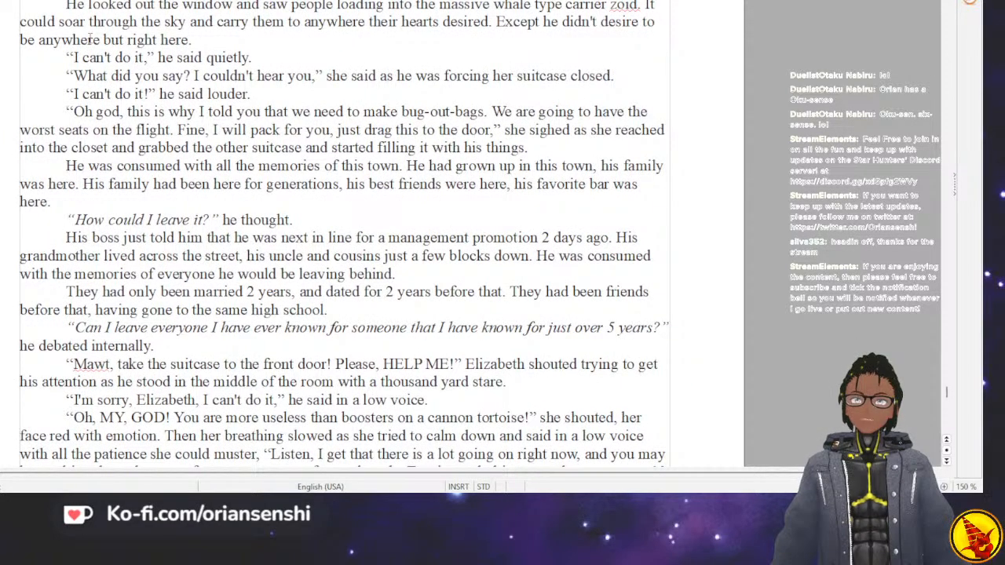
pyautogui.scroll(2, 90, 39)
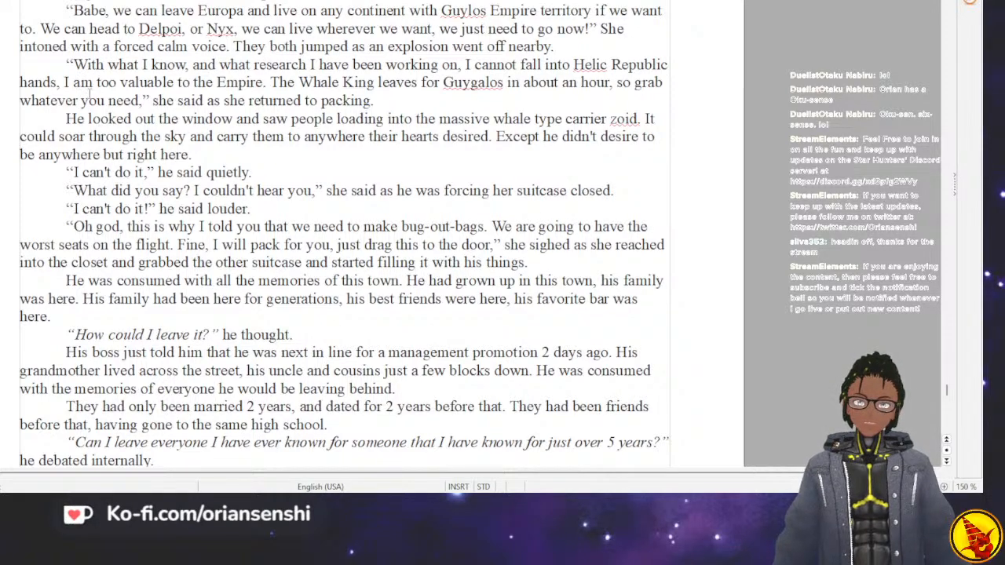
pyautogui.scroll(2, 90, 93)
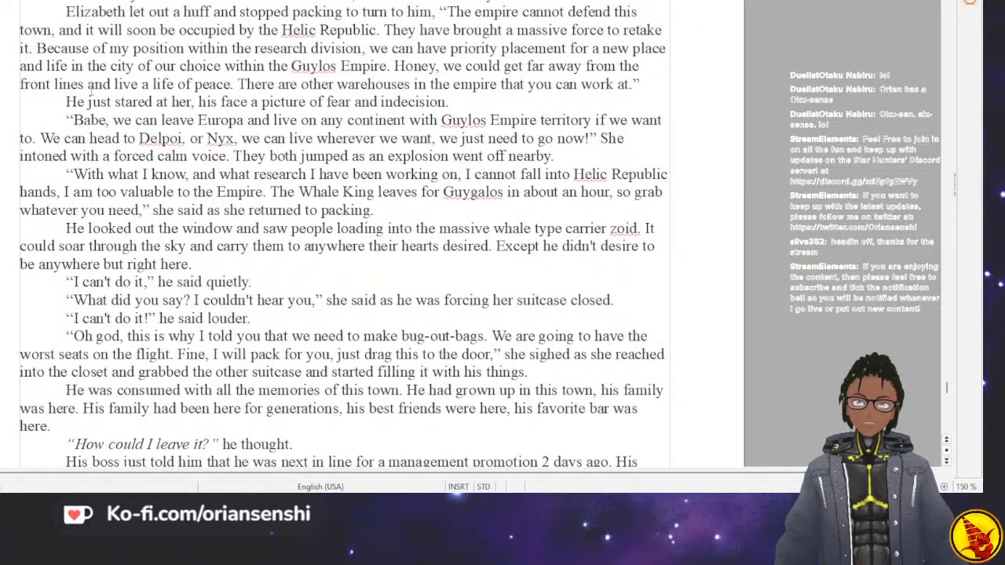
pyautogui.scroll(2, 90, 87)
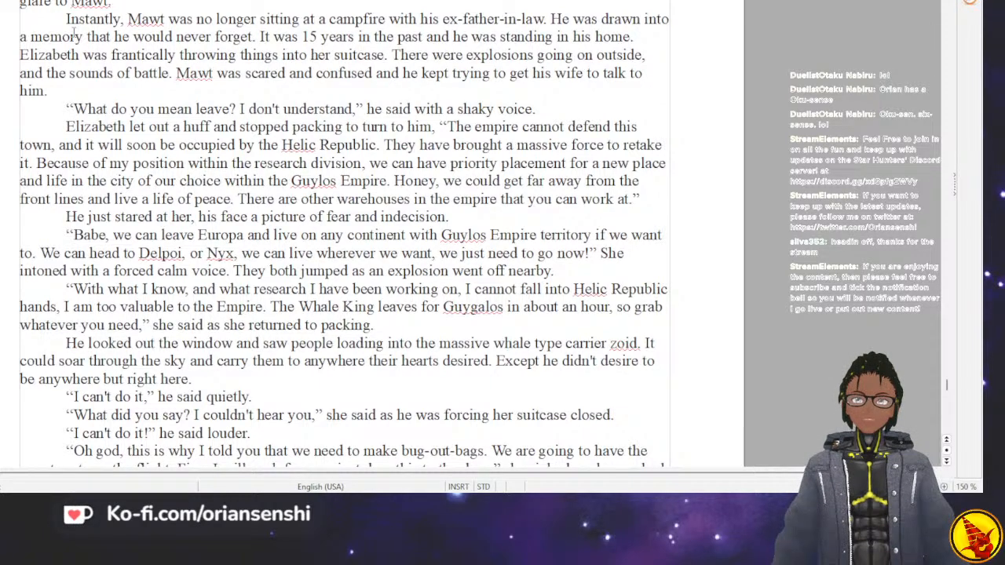
pyautogui.scroll(5, 73, 33)
pyautogui.scroll(3, 73, 32)
pyautogui.scroll(3, 73, 33)
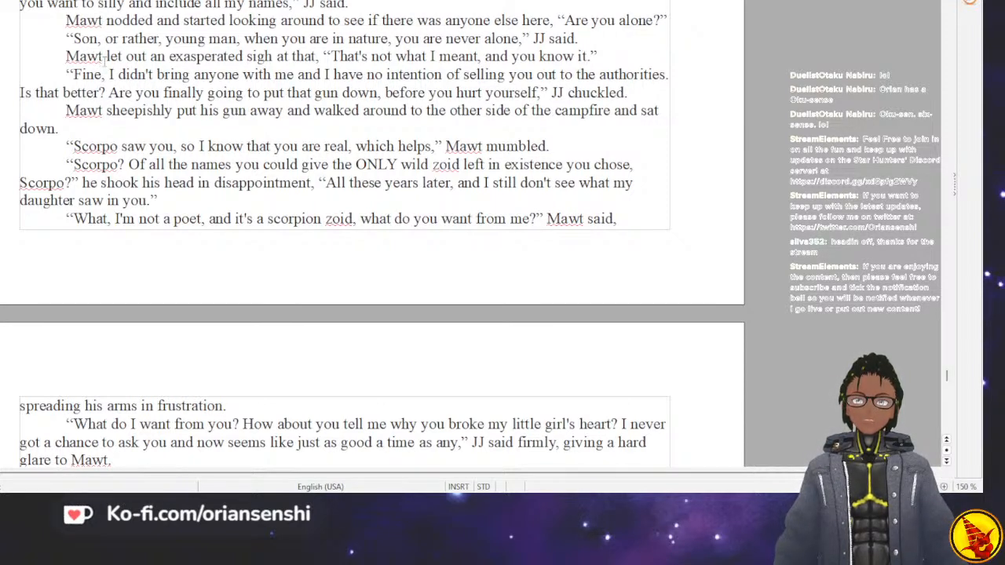
pyautogui.scroll(2, 147, 88)
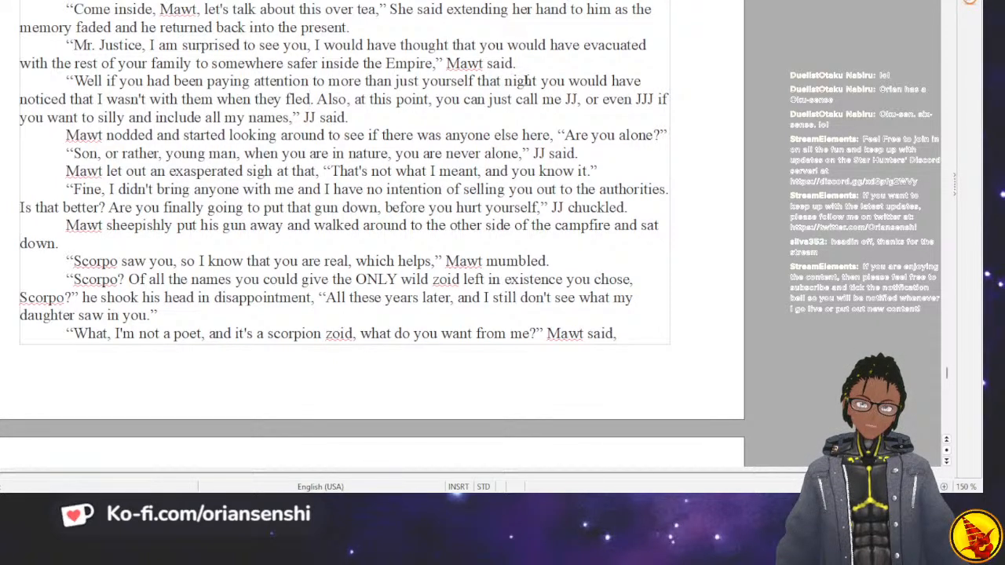
# In JJ's line beginning “Well if you had been”, replace “paying attention to more than just yourself” with “with Elizabeth”.
pyautogui.click(471, 81)
pyautogui.hotkey('ctrl', 'BackSpace')
pyautogui.hotkey('ctrl', 'BackSpace')
pyautogui.hotkey('ctrl', 'BackSpace')
pyautogui.hotkey('ctrl', 'BackSpace')
pyautogui.hotkey('ctrl', 'BackSpace')
pyautogui.hotkey('ctrl', 'BackSpace')
pyautogui.hotkey('ctrl', 'BackSpace')
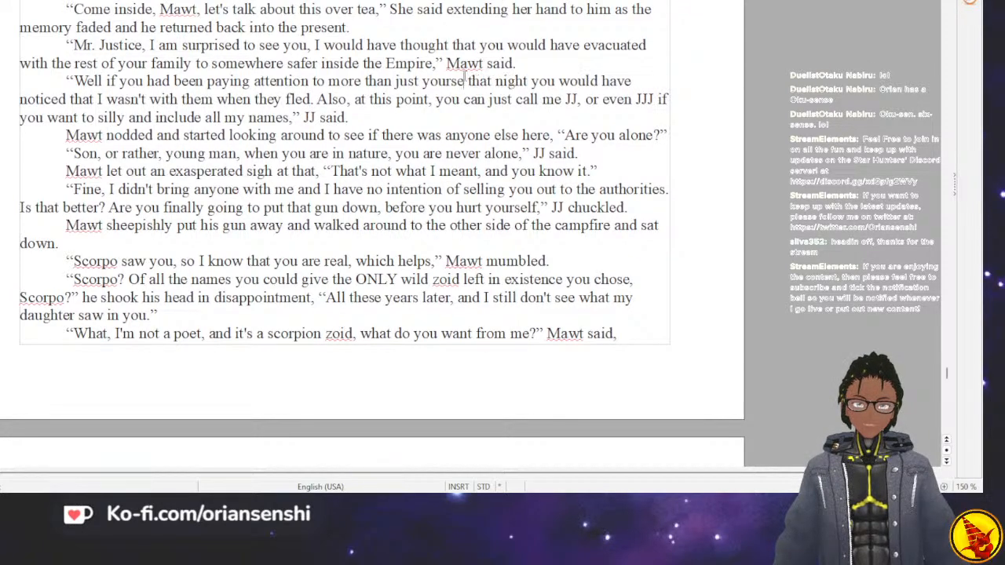
pyautogui.write('wo')
pyautogui.press('BackSpace')
pyautogui.write('ith Eliza')
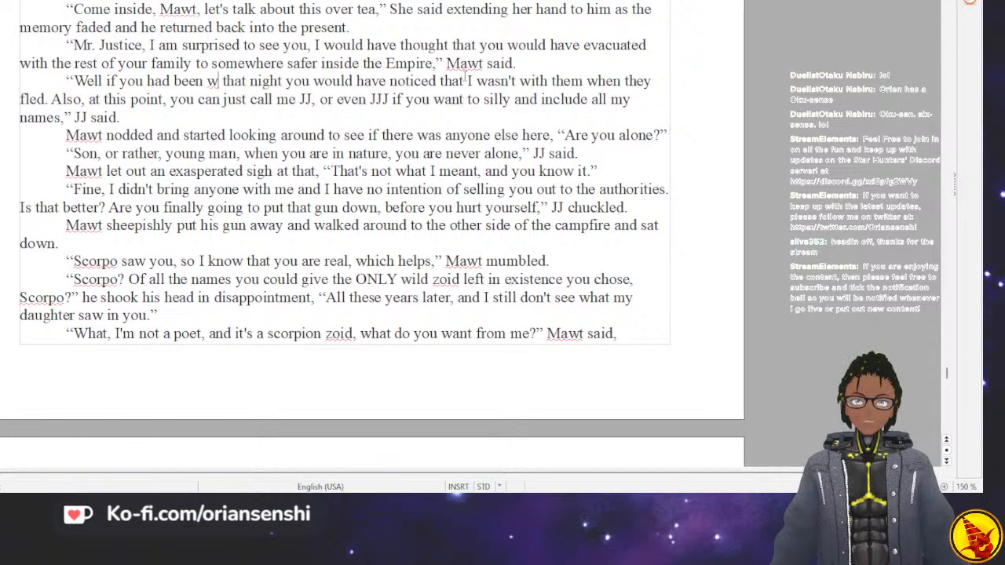
pyautogui.write('beth')
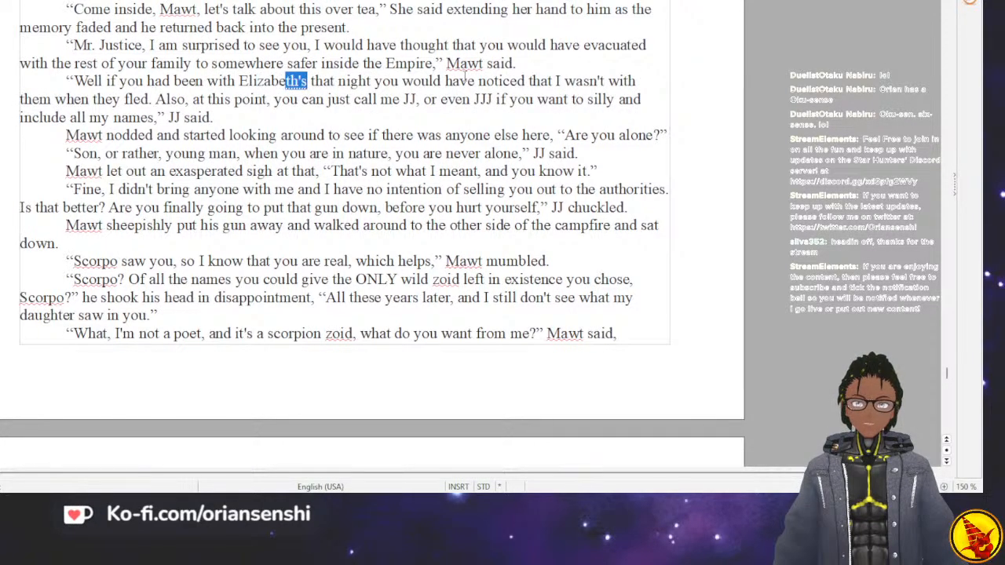
pyautogui.press('Delete')
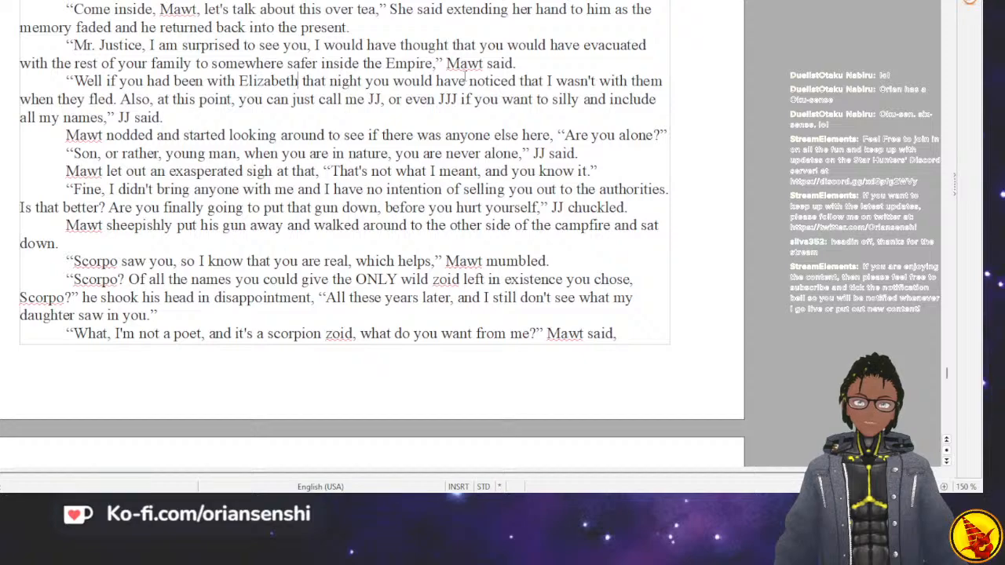
# Return to the end of the story and continue on a new indented line after the jeep sentence.
pyautogui.press('Down')
pyautogui.press('Down')
pyautogui.press('Down')
pyautogui.press('Down')
pyautogui.press('Down')
pyautogui.press('Down')
pyautogui.press('Down')
pyautogui.press('Down')
pyautogui.press('Down')
pyautogui.press('Down')
pyautogui.press('Down')
pyautogui.press('Down')
pyautogui.press('Down')
pyautogui.press('Down')
pyautogui.press('Down')
pyautogui.press('Down')
pyautogui.press('Down')
pyautogui.press('Down')
pyautogui.press('Down')
pyautogui.press('Down')
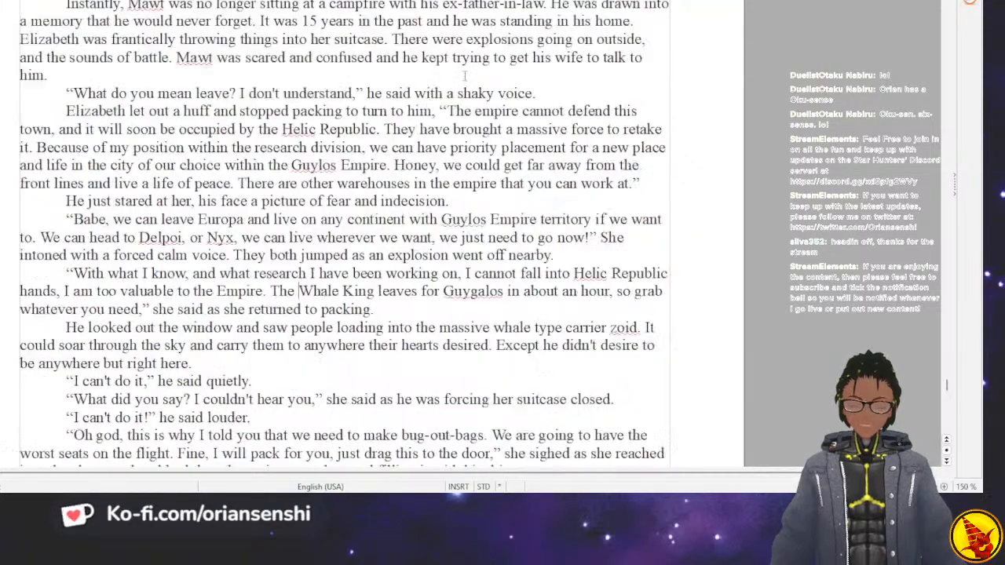
pyautogui.press('Down')
pyautogui.press('Down')
pyautogui.press('Down')
pyautogui.press('Down')
pyautogui.press('Down')
pyautogui.press('Down')
pyautogui.press('Down')
pyautogui.press('Down')
pyautogui.press('Down')
pyautogui.press('Down')
pyautogui.press('Down')
pyautogui.press('Down')
pyautogui.press('Down')
pyautogui.press('Down')
pyautogui.press('Down')
pyautogui.press('Down')
pyautogui.press('Down')
pyautogui.press('Down')
pyautogui.press('Down')
pyautogui.press('Down')
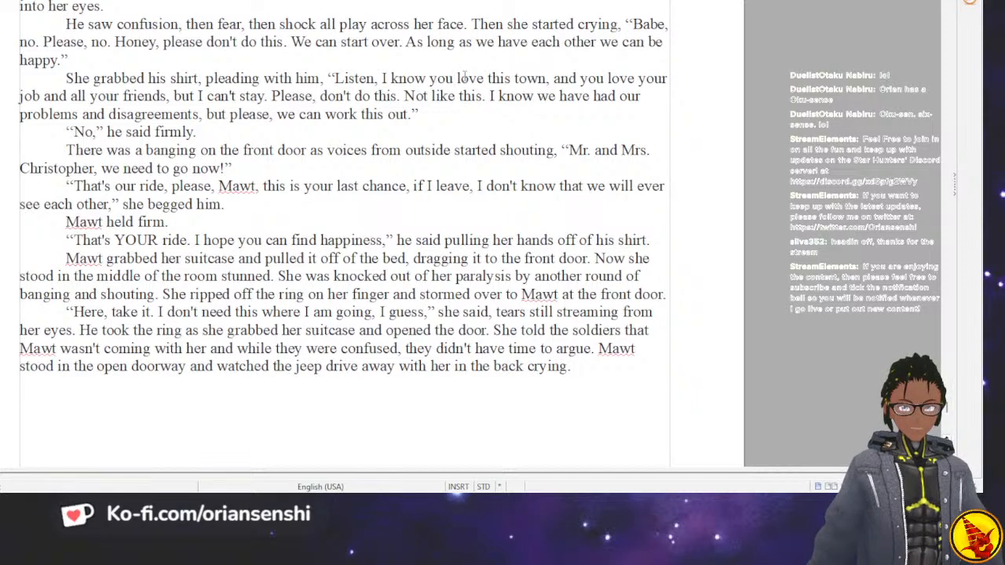
pyautogui.press('Return')
pyautogui.write('An')
pyautogui.press('BackSpace')
pyautogui.press('BackSpace')
pyautogui.write('An')
pyautogui.press('BackSpace')
pyautogui.press('BackSpace')
# Write the paragraph “In a flash he was back in the present.” after the jeep sentence.
pyautogui.write('In a flash he')
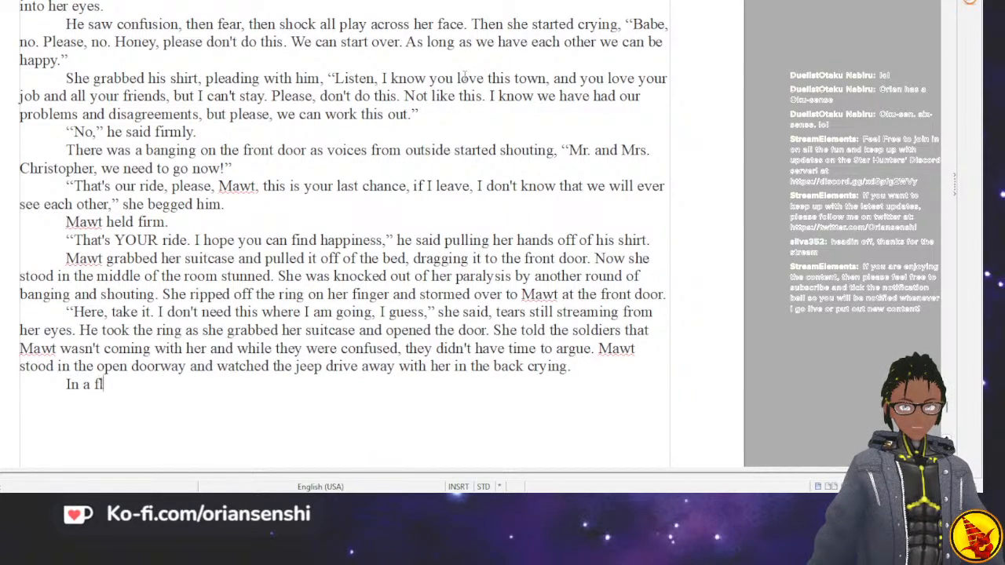
pyautogui.write('back')
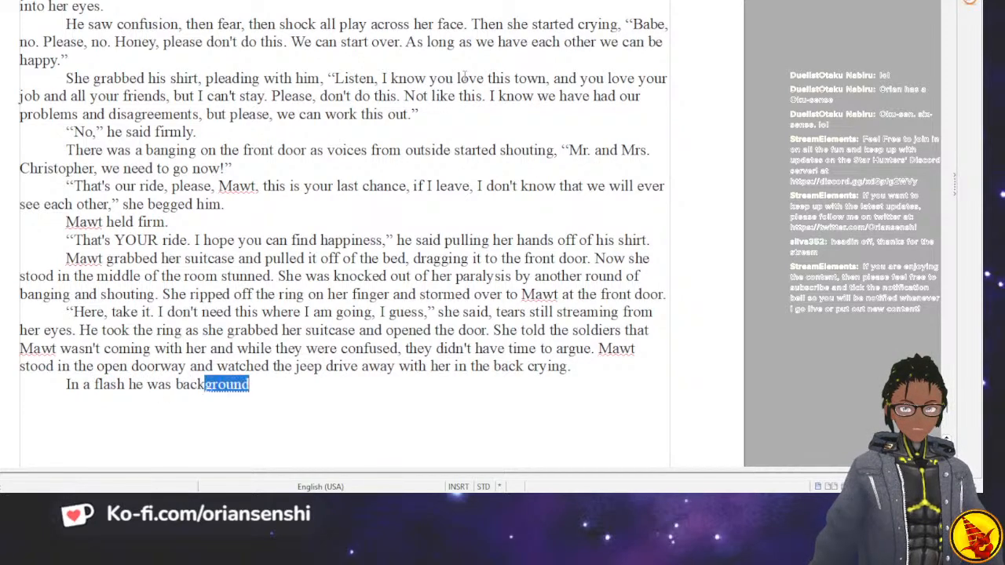
pyautogui.write(' in the present.')
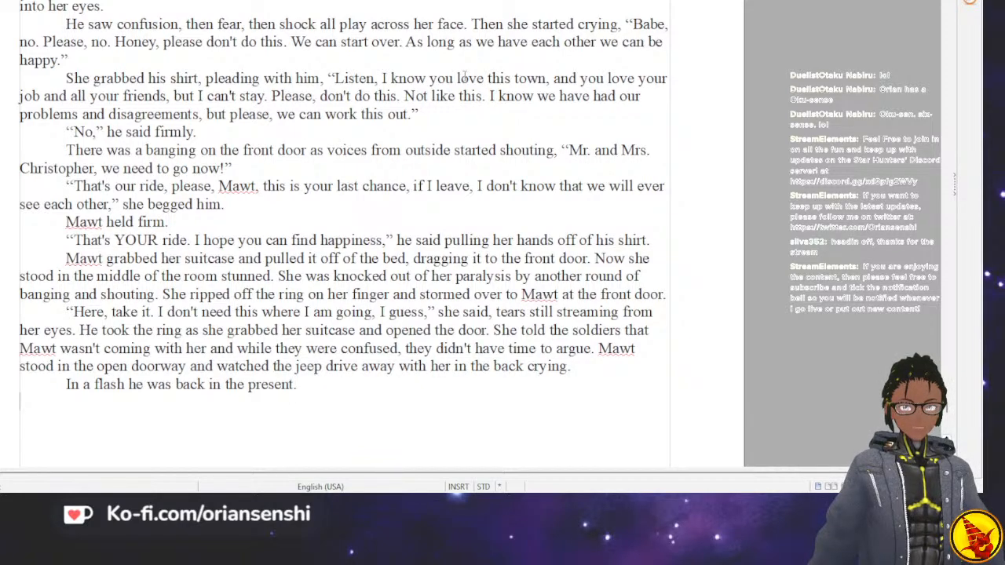
# Add an indented paragraph with the quoted line “So, why did you break her heart?”.
pyautogui.press('Tab')
pyautogui.write('"So, ')
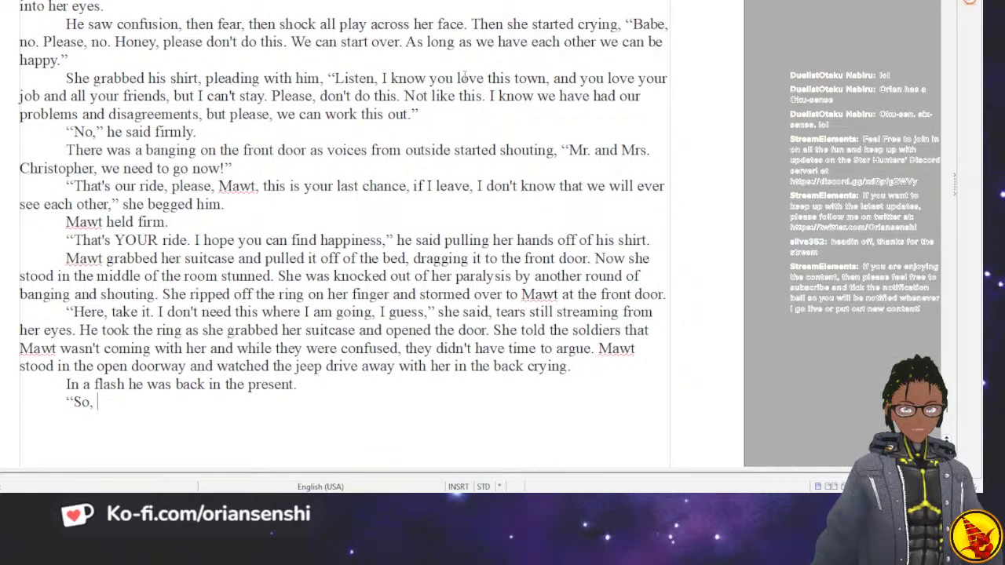
pyautogui.write('why did you break her hear?')
pyautogui.press('BackSpace')
pyautogui.write('t?"')
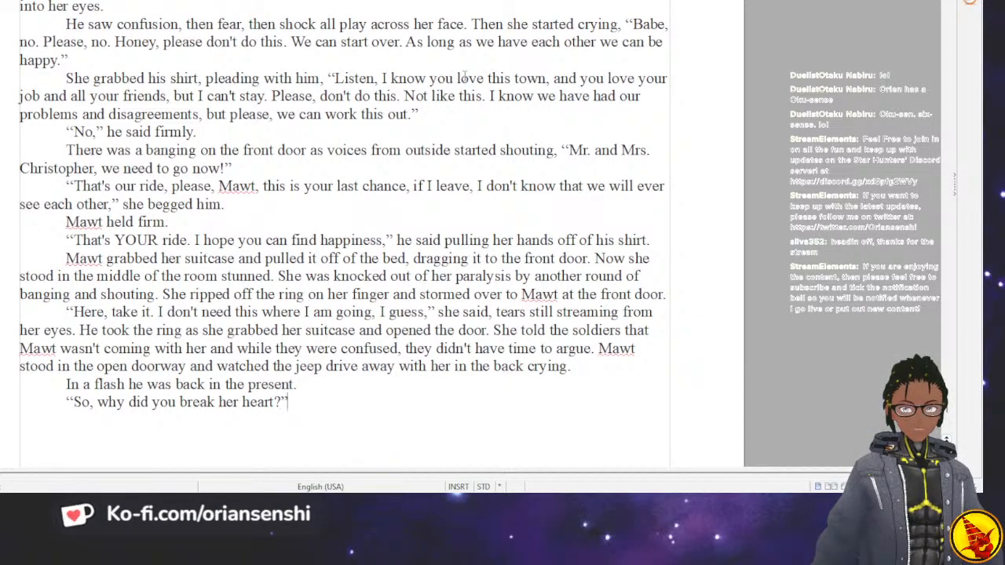
pyautogui.write(' JJ repeate')
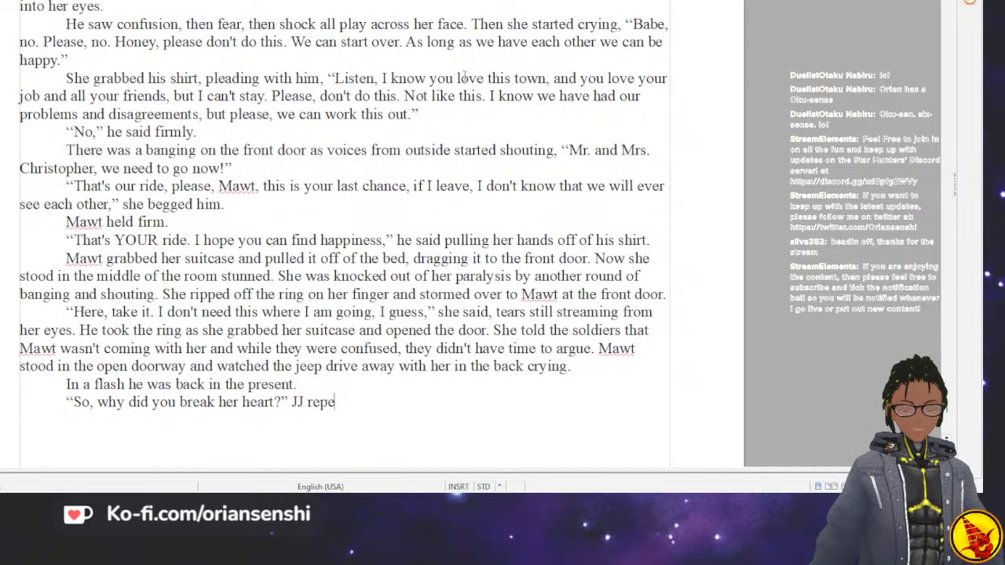
# Add the dialogue tag “JJ repeated.” after the question about breaking her heart, and start a new paragraph.
pyautogui.press('BackSpace')
pyautogui.press('BackSpace')
pyautogui.press('BackSpace')
pyautogui.write('t')
pyautogui.press('BackSpace')
pyautogui.press('BackSpace')
pyautogui.write('a')
pyautogui.press('BackSpace')
pyautogui.write('eated.')
pyautogui.press('Return')
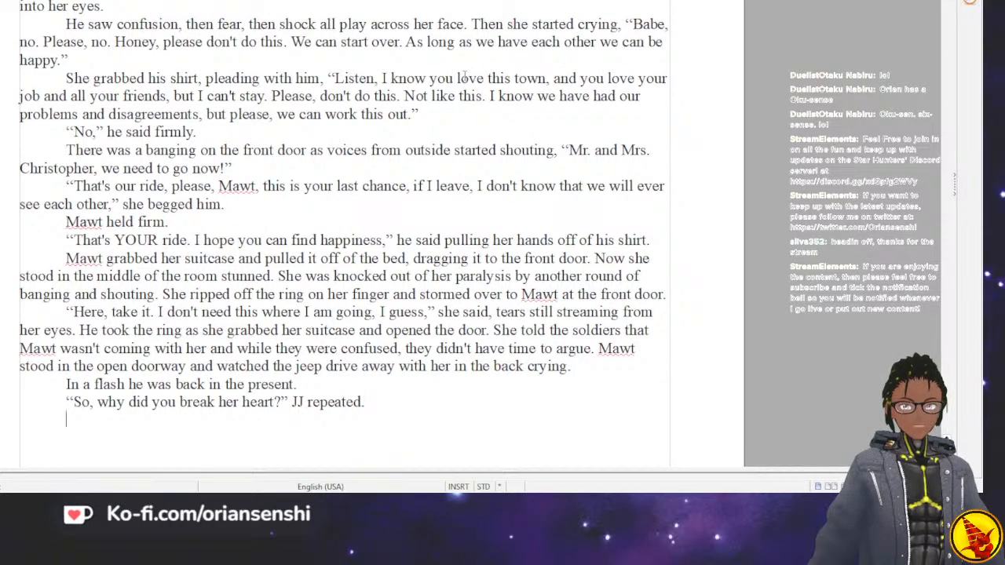
# Begin Mawt's reply with “I...I loved this town and everyone in it and I couldn't bear to leave them behind”.
pyautogui.write('“')
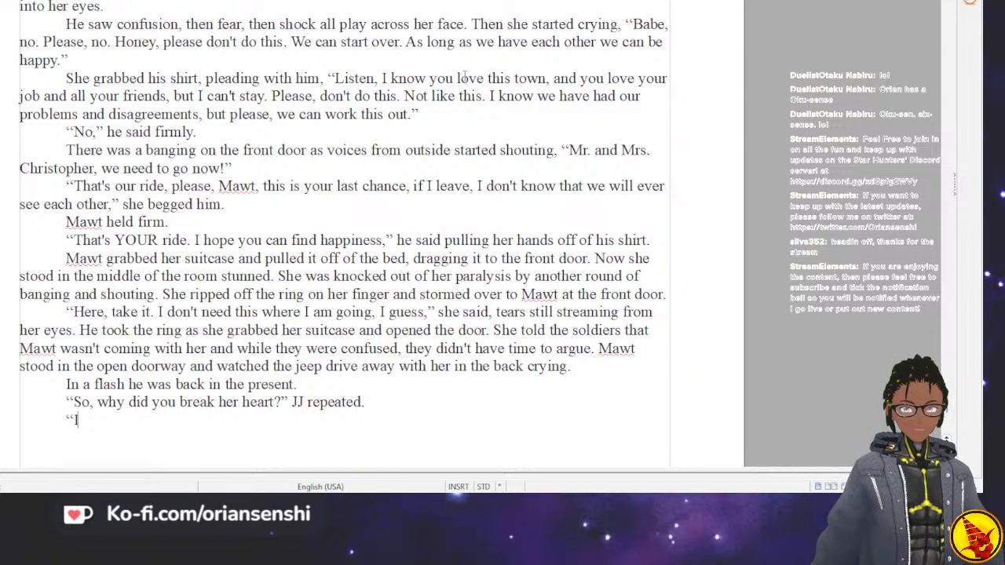
pyautogui.write('I...')
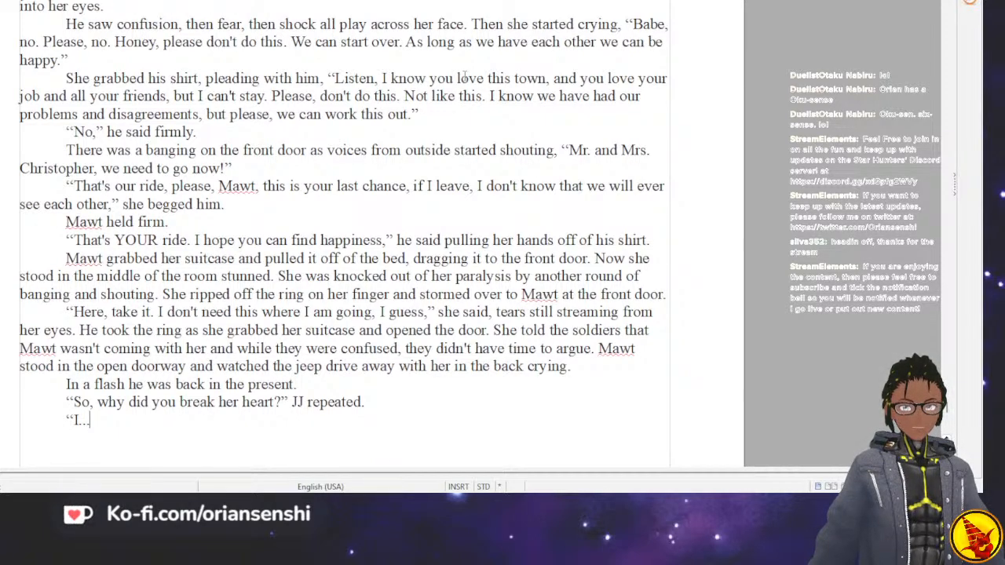
pyautogui.write('I lov')
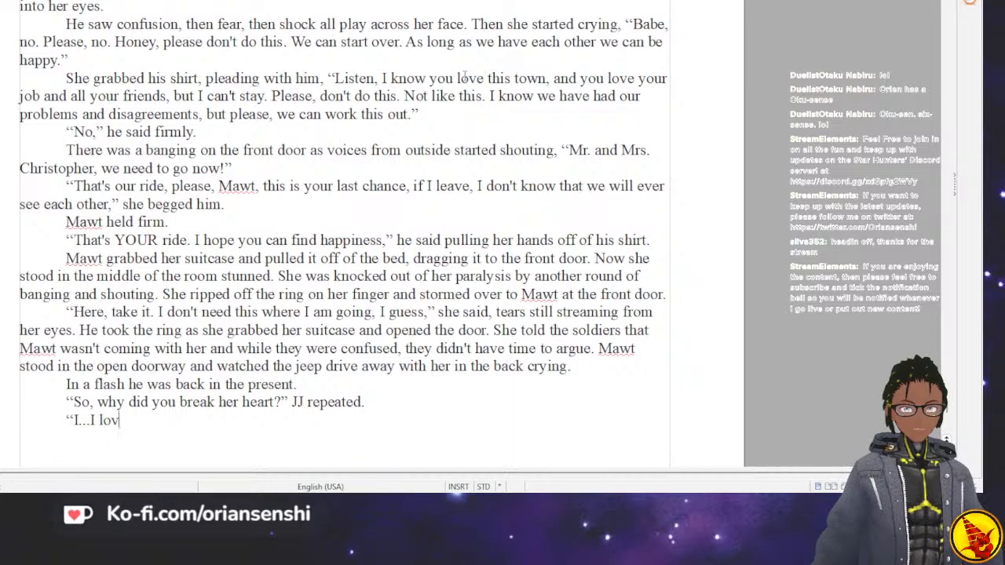
pyautogui.write('ed this town and ')
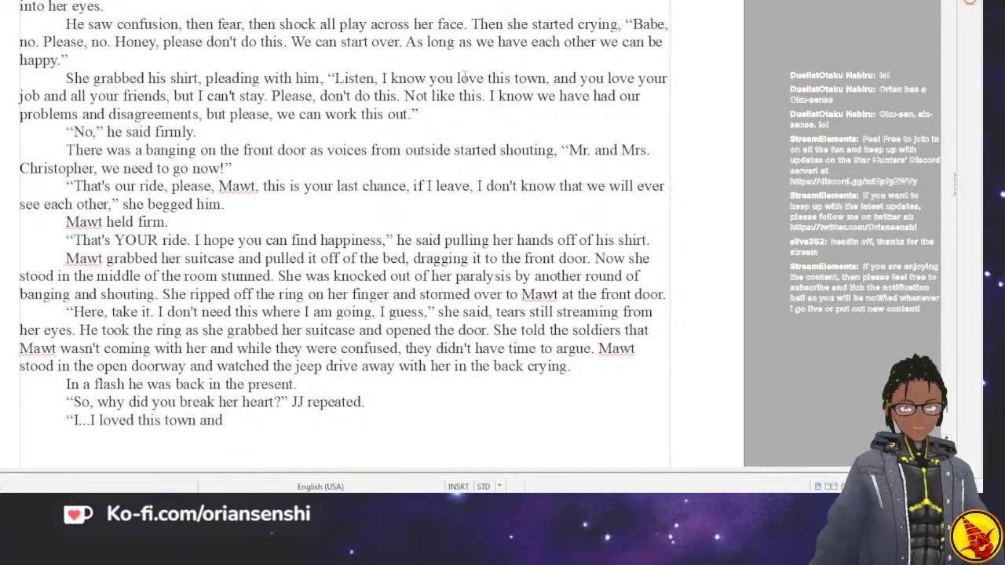
pyautogui.write('everyone in it a')
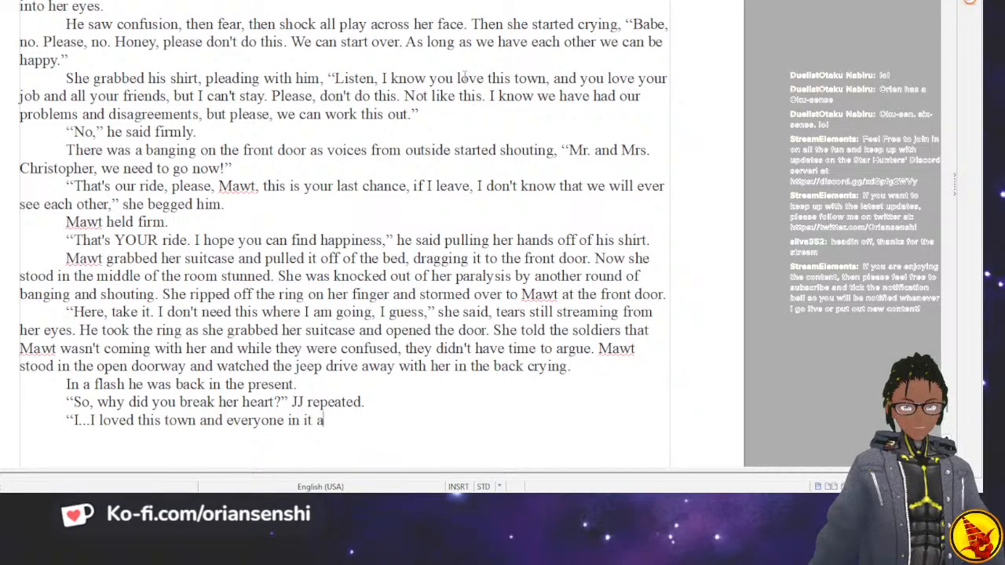
pyautogui.write("nd I couldn't bear to leave them behind")
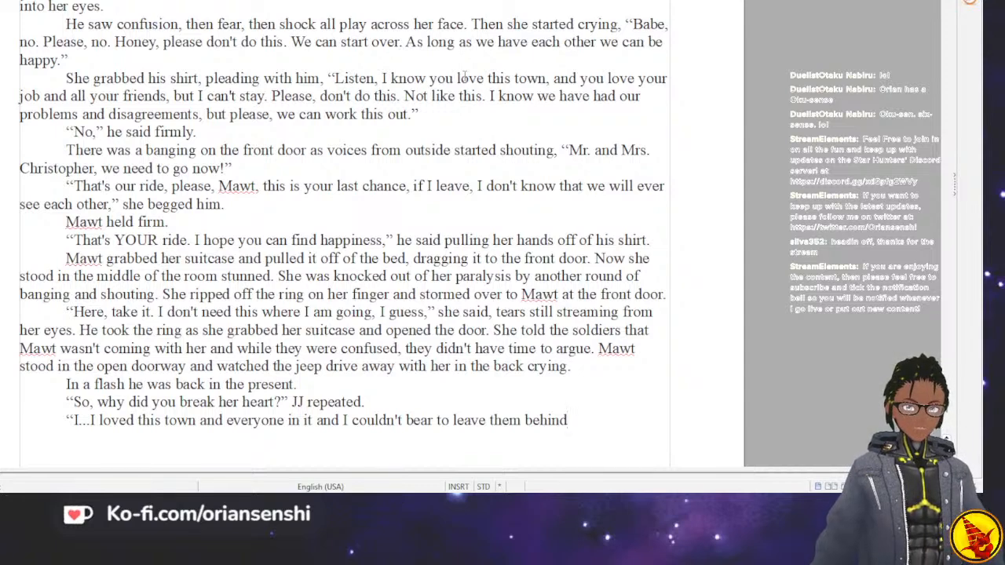
# End that sentence and continue the reply with “I felt like I was a part of this town and it was a part of me.”.
pyautogui.write('. I felt like')
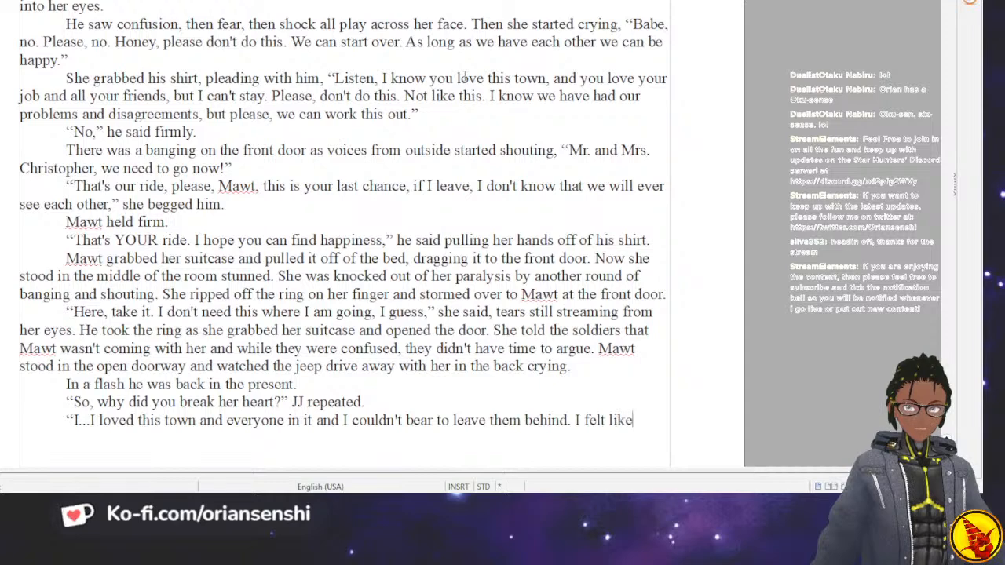
pyautogui.write(' Iwas a part of this town and it was a part ')
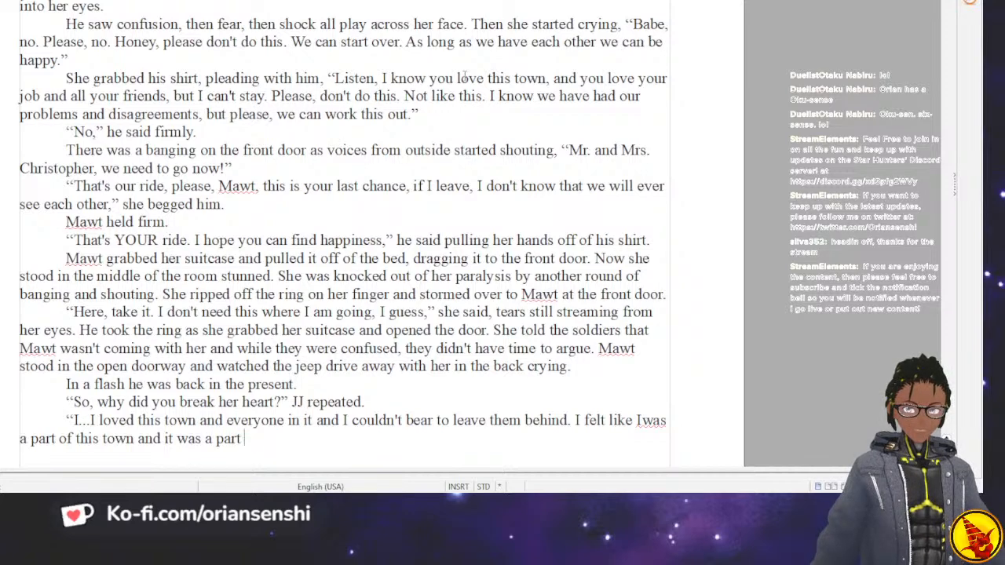
pyautogui.write('ofme.')
pyautogui.press('BackSpace')
pyautogui.press('BackSpace')
pyautogui.press('BackSpace')
pyautogui.write('me. ')
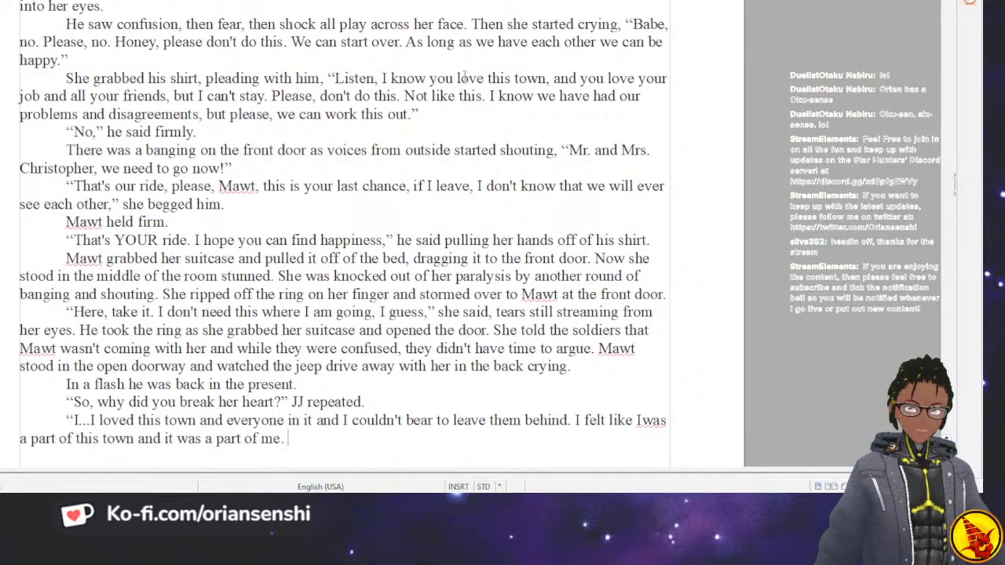
pyautogui.write('I had k')
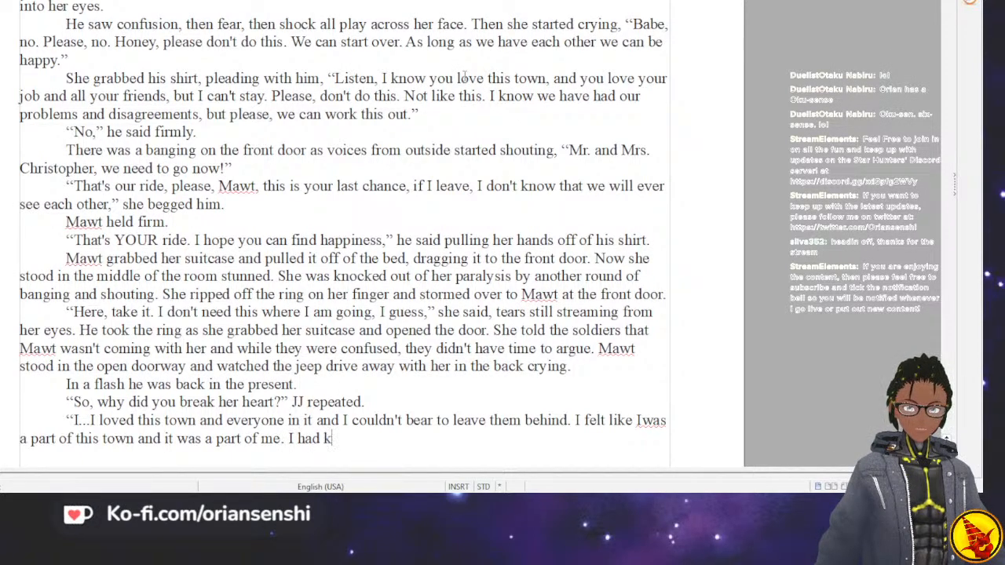
pyautogui.write('nown her for')
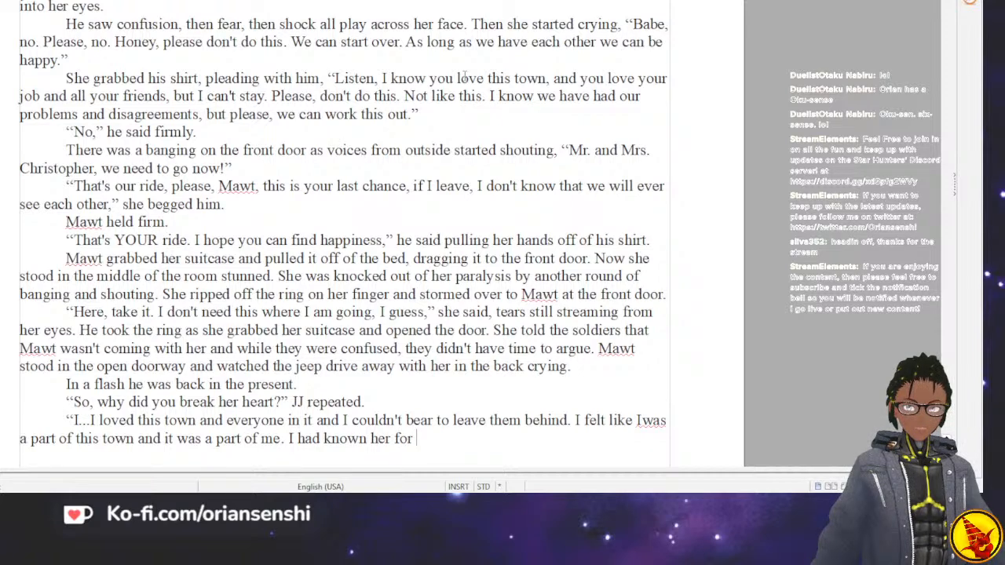
pyautogui.write(' 6 years')
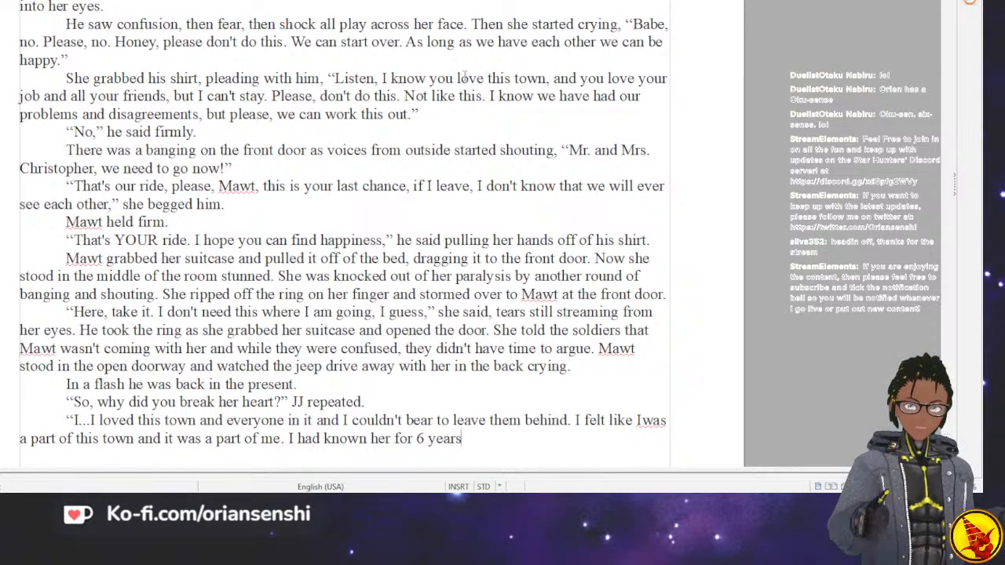
pyautogui.write(', and ')
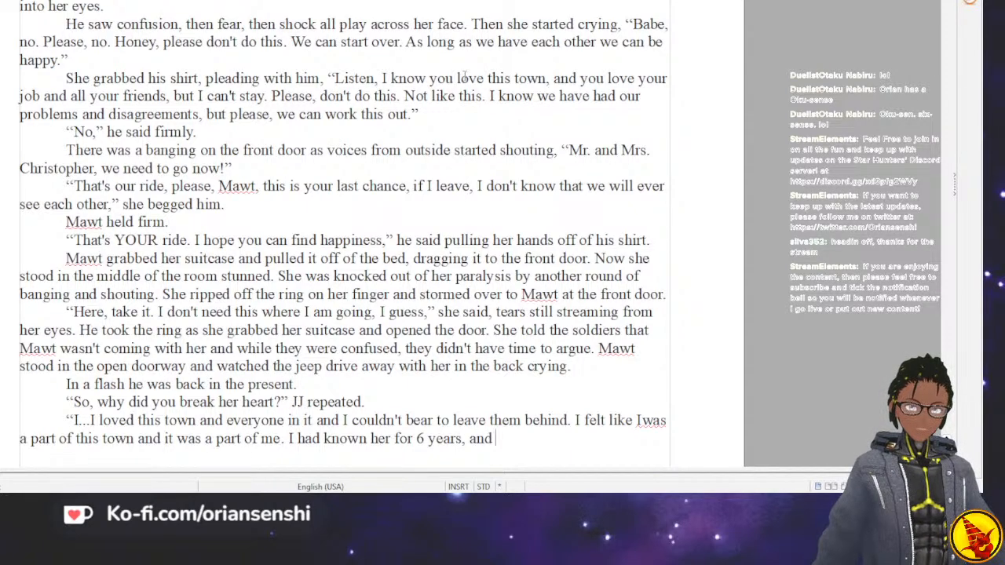
pyautogui.write("I couldn't")
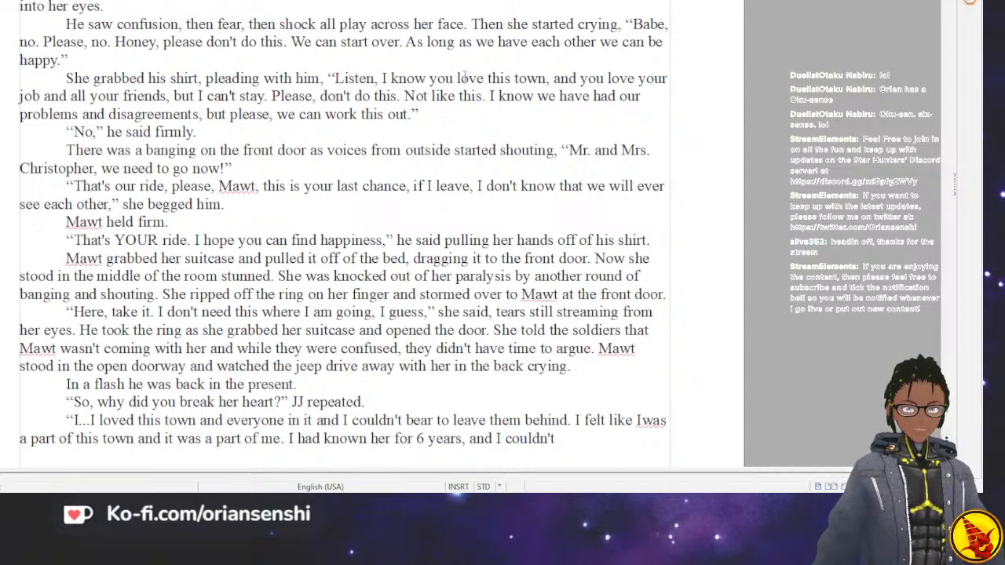
# Extend the reply with “I had known her for 6 years, and I couldn't leave the entire town for her”.
pyautogui.write('leave the en')
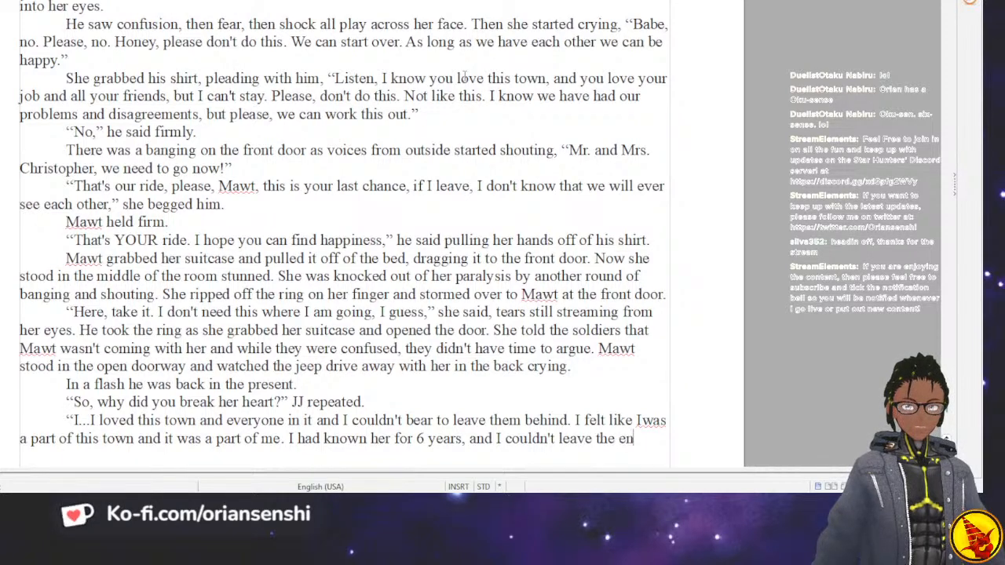
pyautogui.write('tire town for her')
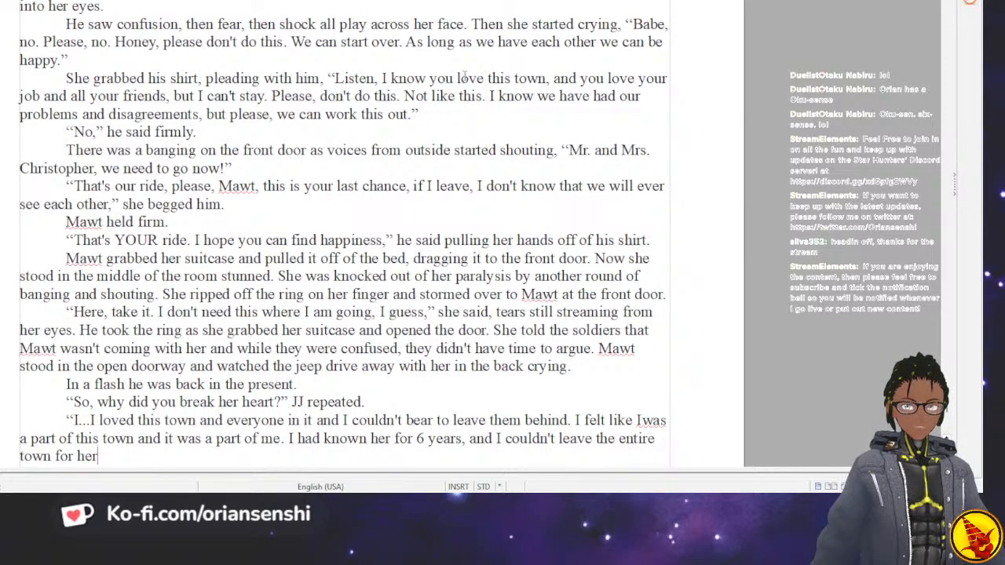
pyautogui.write('."')
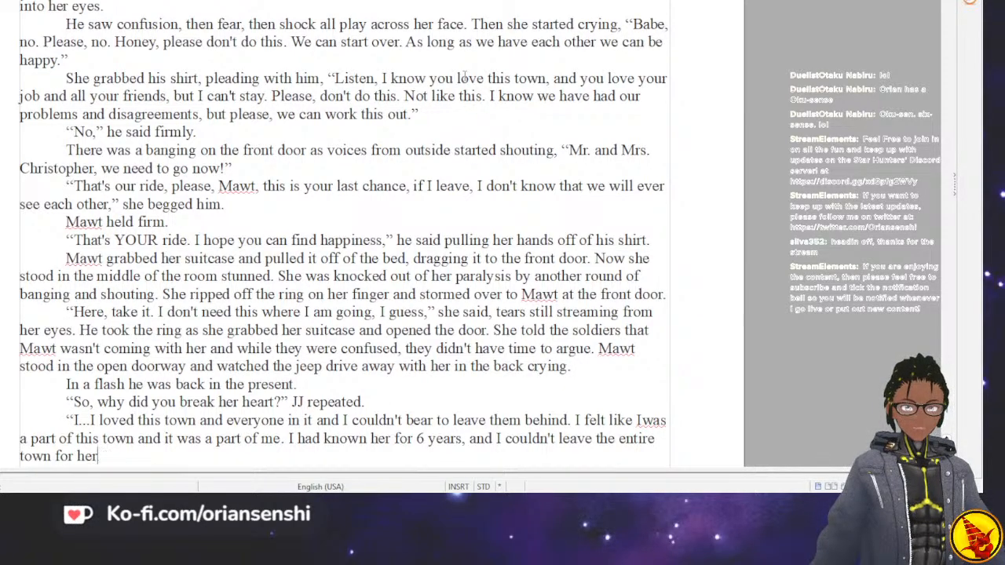
pyautogui.write(' e')
# Close the quotation after “town for her” with a comma and add the tag “he said”.
pyautogui.press('BackSpace')
pyautogui.press('BackSpace')
pyautogui.press('BackSpace')
pyautogui.write('he said ')
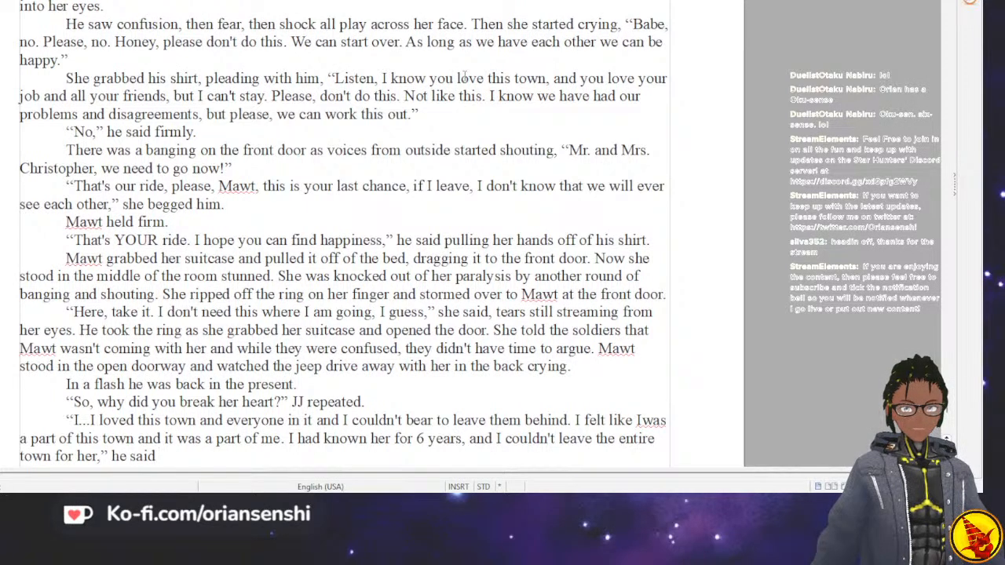
pyautogui.write('with a t')
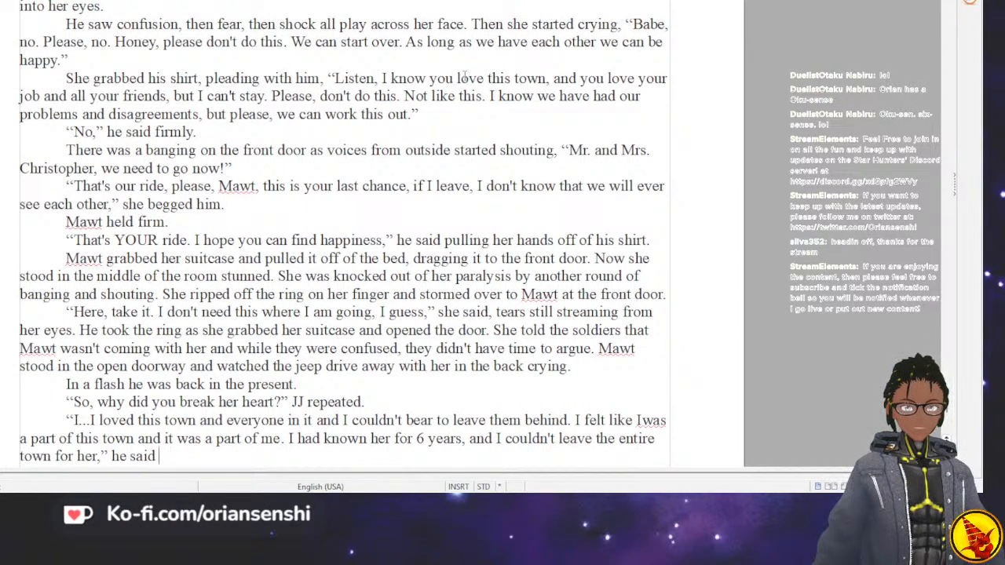
pyautogui.write('housan')
pyautogui.press('BackSpace')
pyautogui.press('BackSpace')
pyautogui.press('BackSpace')
pyautogui.press('BackSpace')
pyautogui.press('BackSpace')
pyautogui.press('BackSpace')
pyautogui.press('BackSpace')
pyautogui.press('BackSpace')
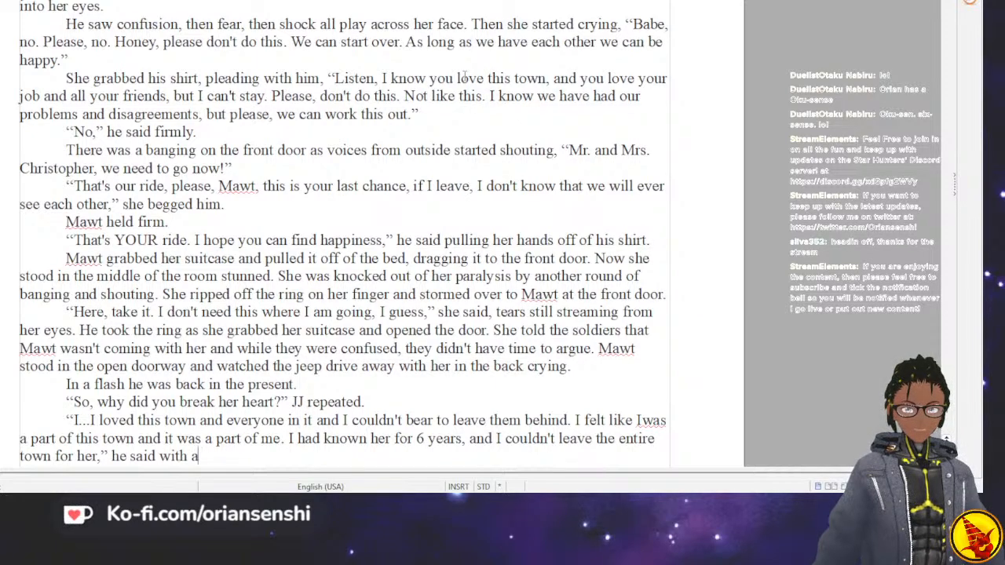
pyautogui.press('BackSpace')
pyautogui.press('BackSpace')
pyautogui.press('BackSpace')
pyautogui.press('BackSpace')
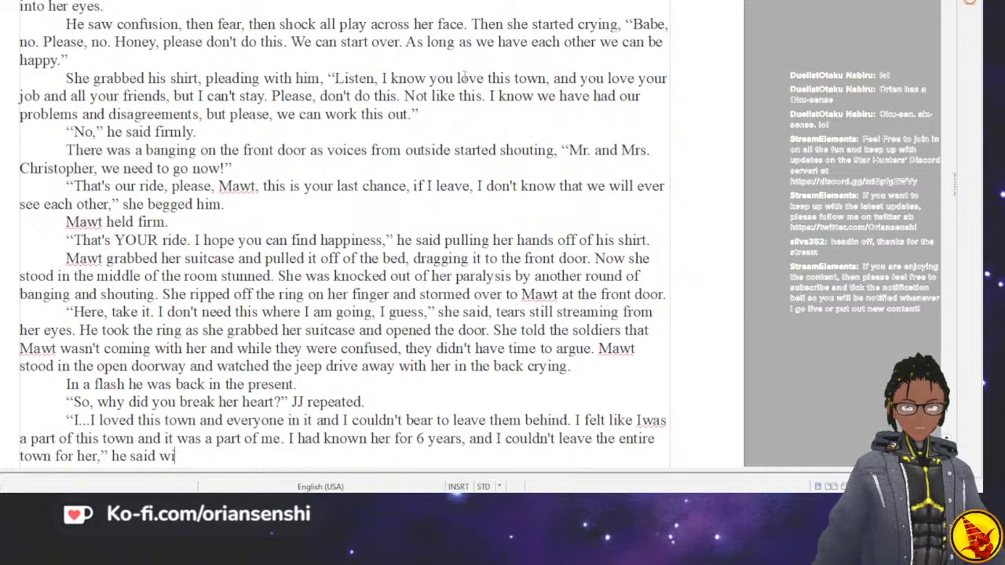
pyautogui.press('BackSpace')
pyautogui.press('BackSpace')
# Complete the dialogue tag with “with a far off look in his eyes.” and start a new paragraph.
pyautogui.write('with')
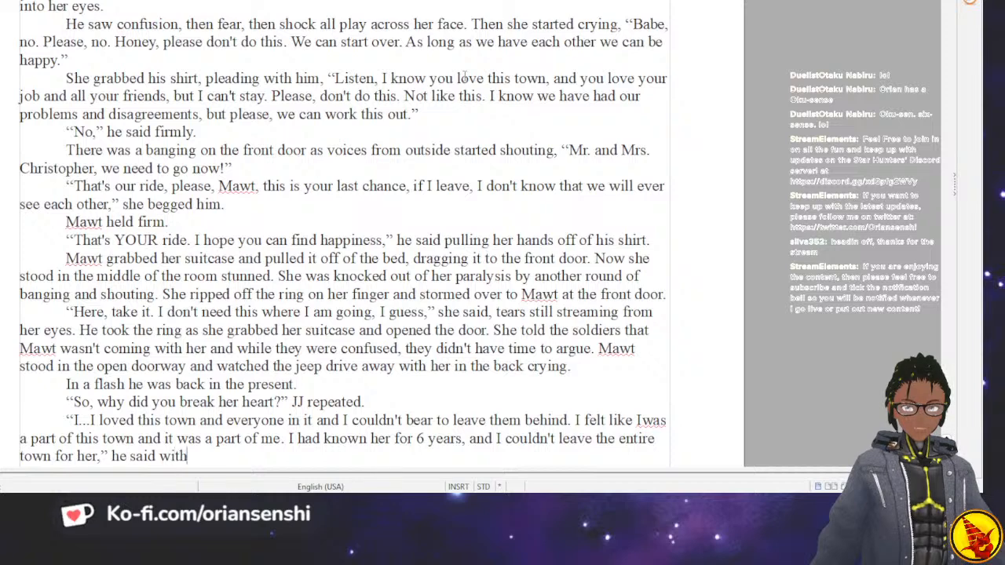
pyautogui.write(' a far off look')
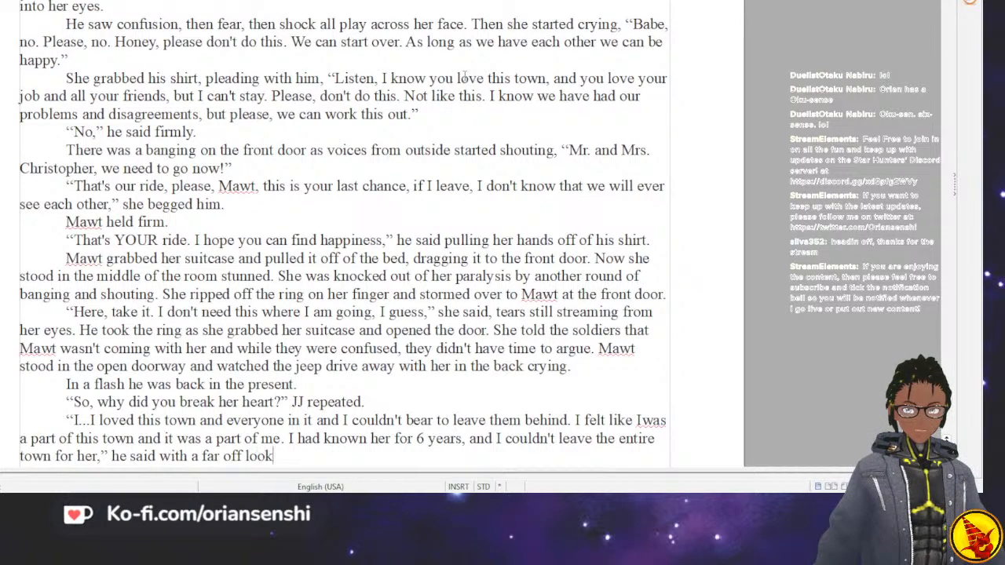
pyautogui.write(' in his eyes.')
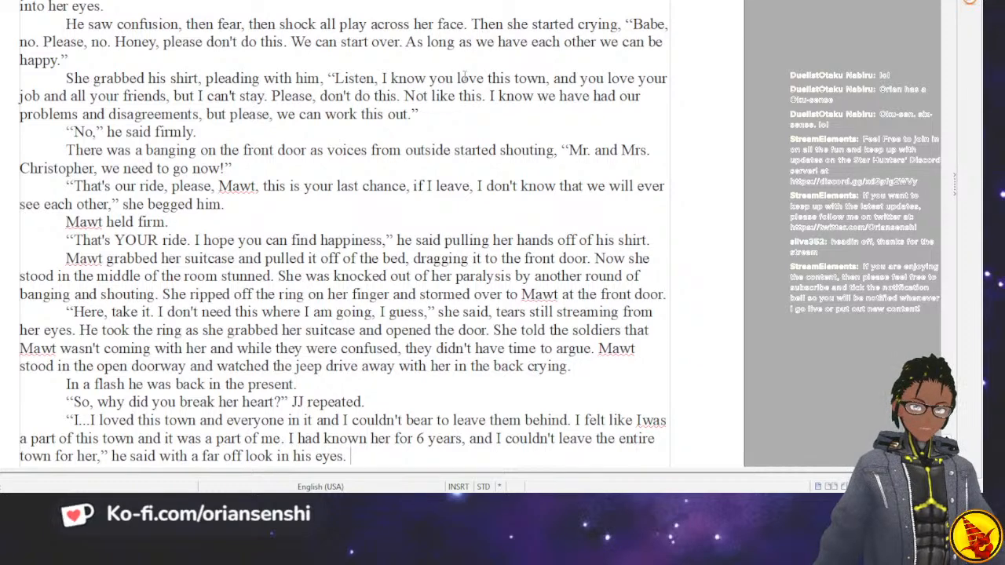
pyautogui.press('Return')
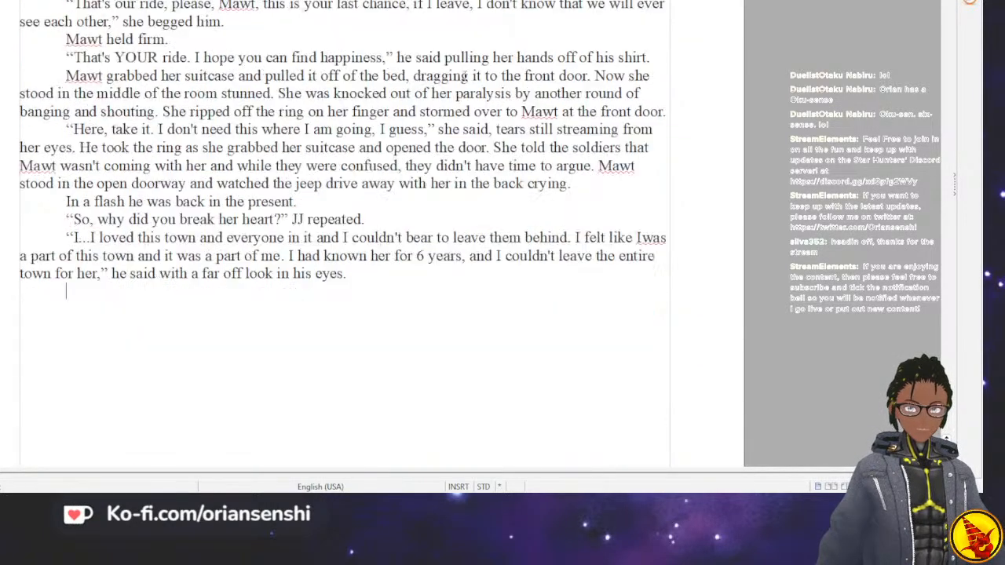
# Write JJ's response: JJ started laughing, “So, how did that work out for ya?”.
pyautogui.write('JJ star')
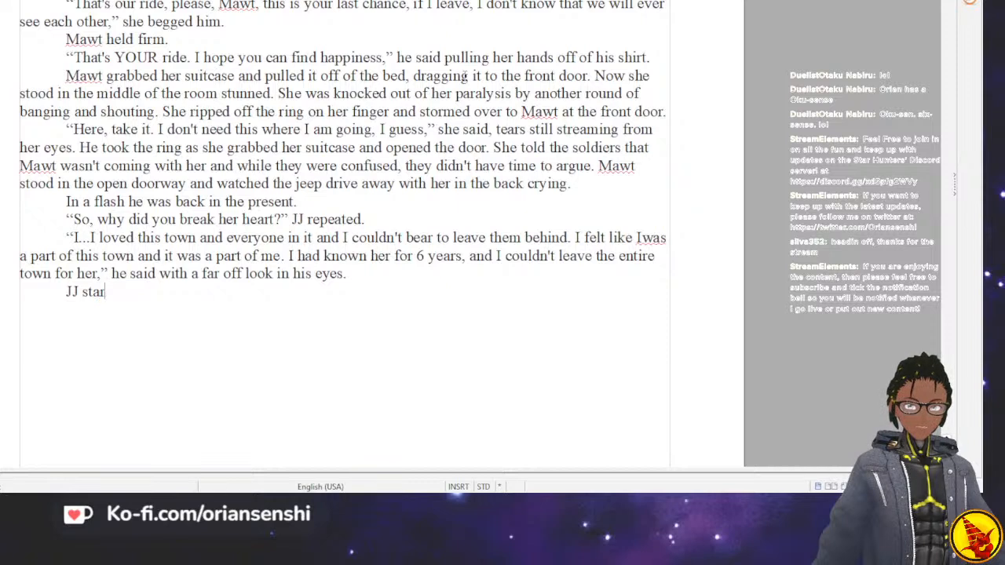
pyautogui.write('ted laughing')
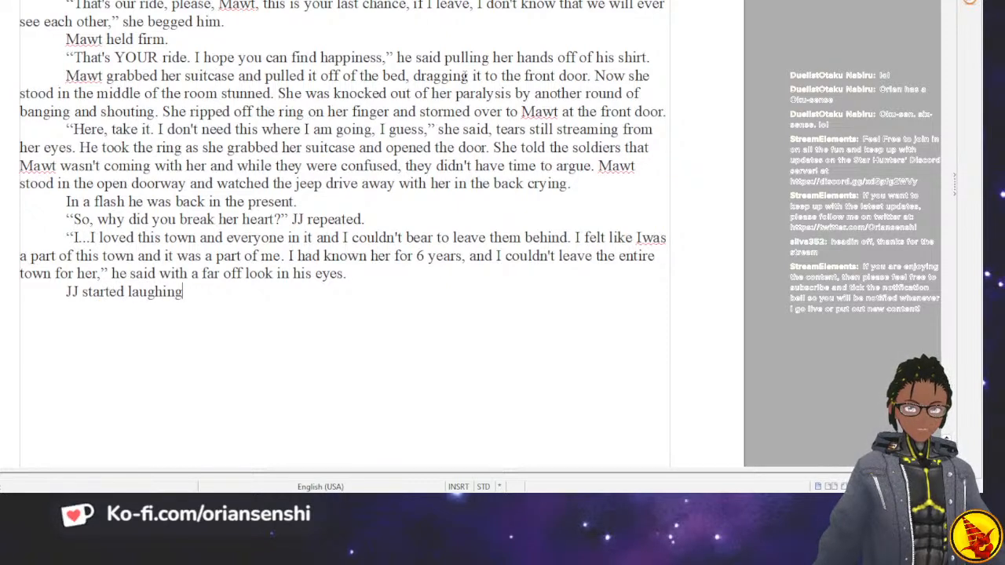
pyautogui.write(', “So ')
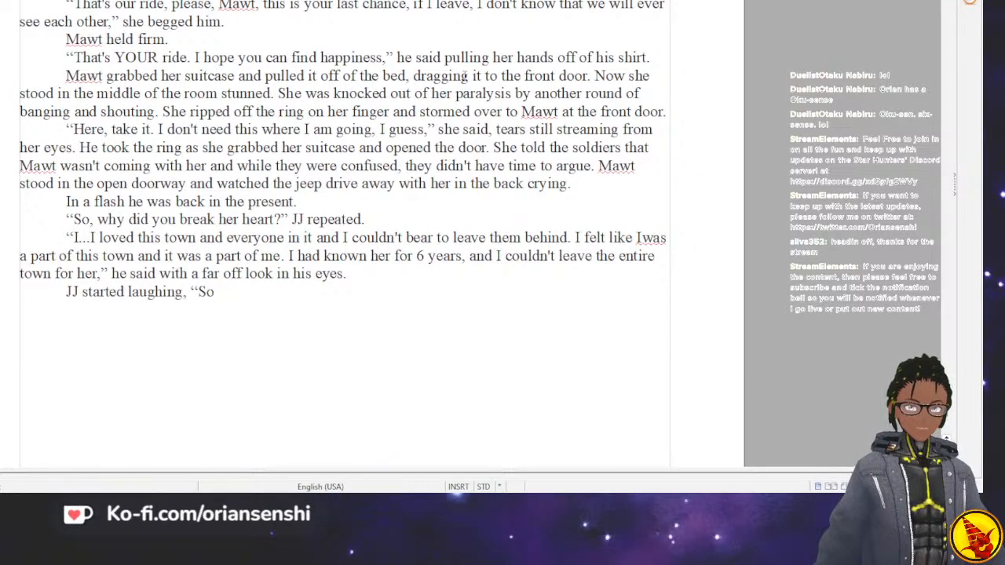
pyautogui.write(', how did th')
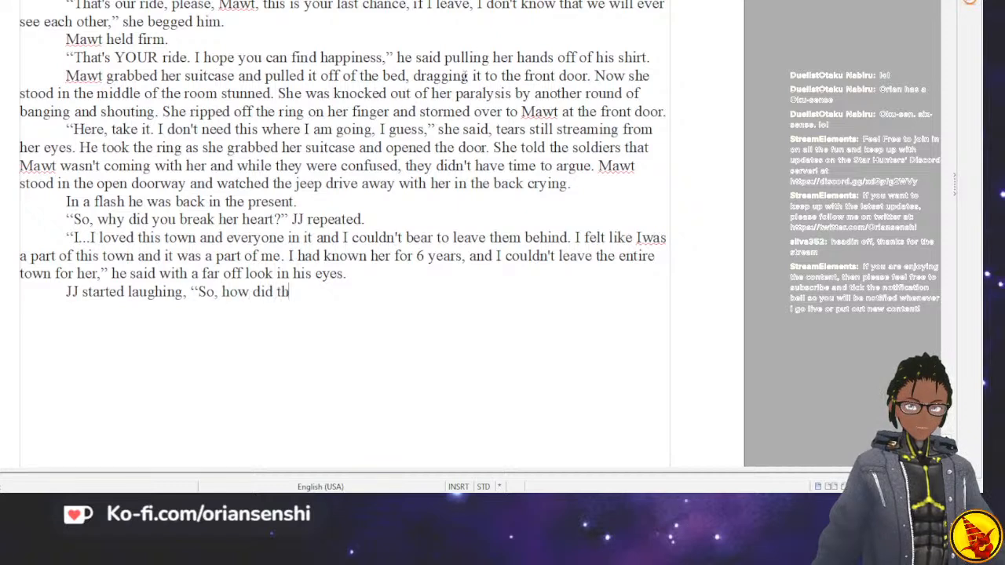
pyautogui.write('at work ou')
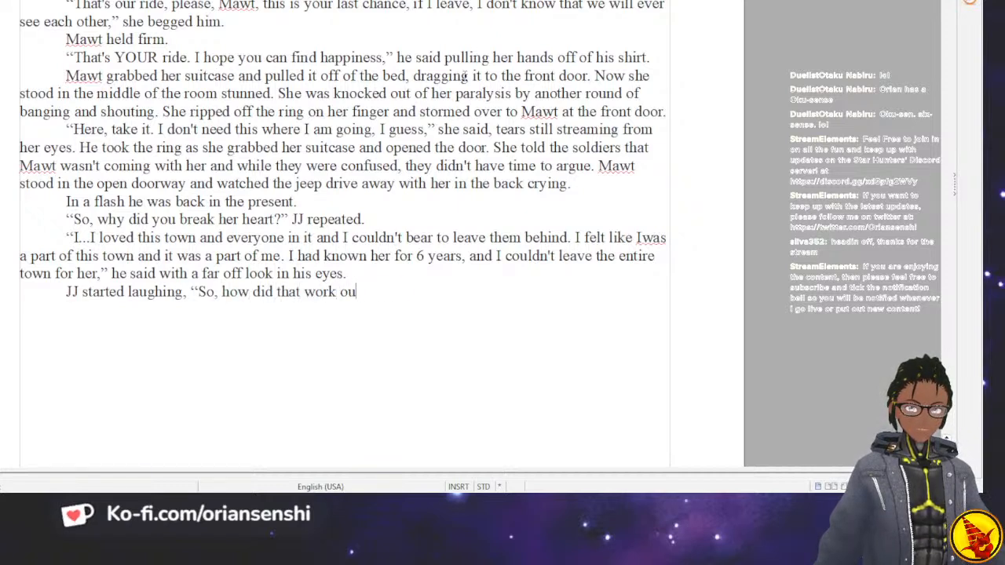
pyautogui.write('t for you?')
pyautogui.press('BackSpace')
pyautogui.press('BackSpace')
pyautogui.press('BackSpace')
pyautogui.write('a?"')
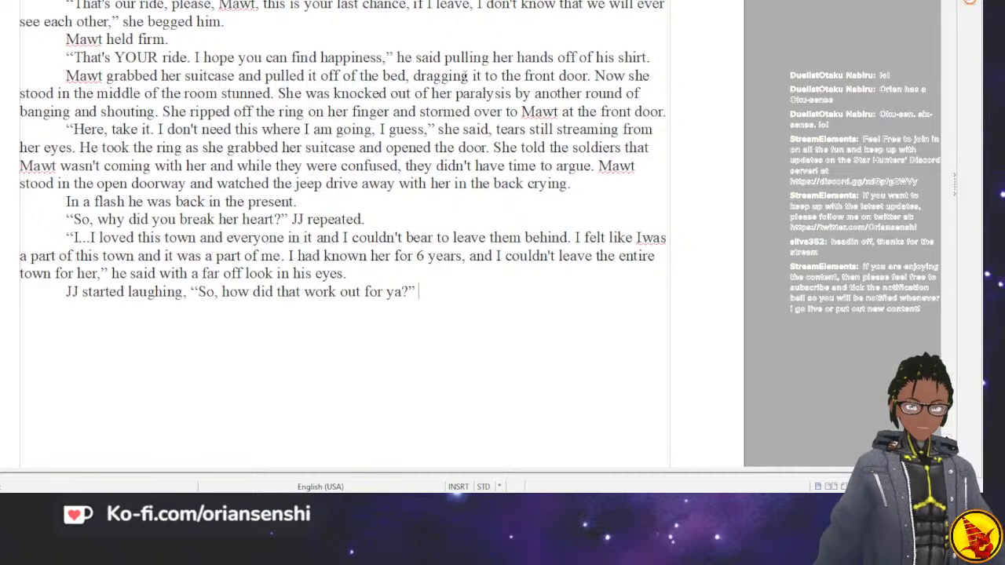
# Insert the missing space in “Iwas” in Mawt's reply and return to the end of JJ's line.
pyautogui.press('Up')
pyautogui.press('Up')
pyautogui.press('Right')
pyautogui.press('Right')
pyautogui.press('Right')
pyautogui.press('Right')
pyautogui.press('Right')
pyautogui.press('Right')
pyautogui.press('Right')
pyautogui.press('Right')
pyautogui.press('Right')
pyautogui.press('Right')
pyautogui.press('Right')
pyautogui.press('Right')
pyautogui.press('Right')
pyautogui.press('Right')
pyautogui.press('Right')
pyautogui.press('Right')
pyautogui.press('Right')
pyautogui.press('Right')
pyautogui.press('Right')
pyautogui.press('Right')
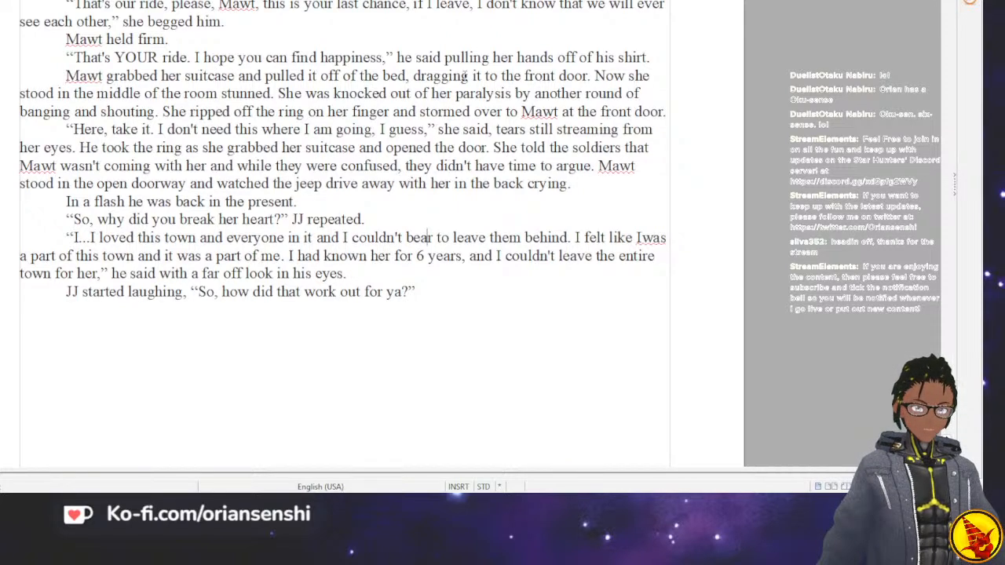
pyautogui.press('Right')
pyautogui.press('Right')
pyautogui.press('Right')
pyautogui.press('Right')
pyautogui.press('Right')
pyautogui.press('Right')
pyautogui.press('Right')
pyautogui.press('Right')
pyautogui.press('Right')
pyautogui.press('Right')
pyautogui.press('Right')
pyautogui.press('Right')
pyautogui.press('Right')
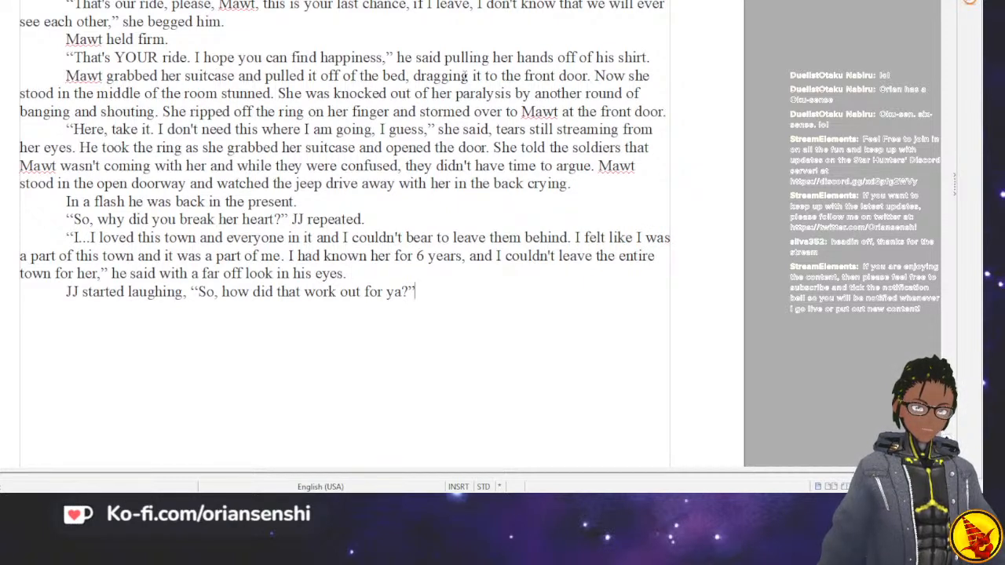
# Extend JJ's speech inside the closing quotation mark with “Oh, God,” after “work out for ya?”.
pyautogui.press('Left')
pyautogui.write('Oh')
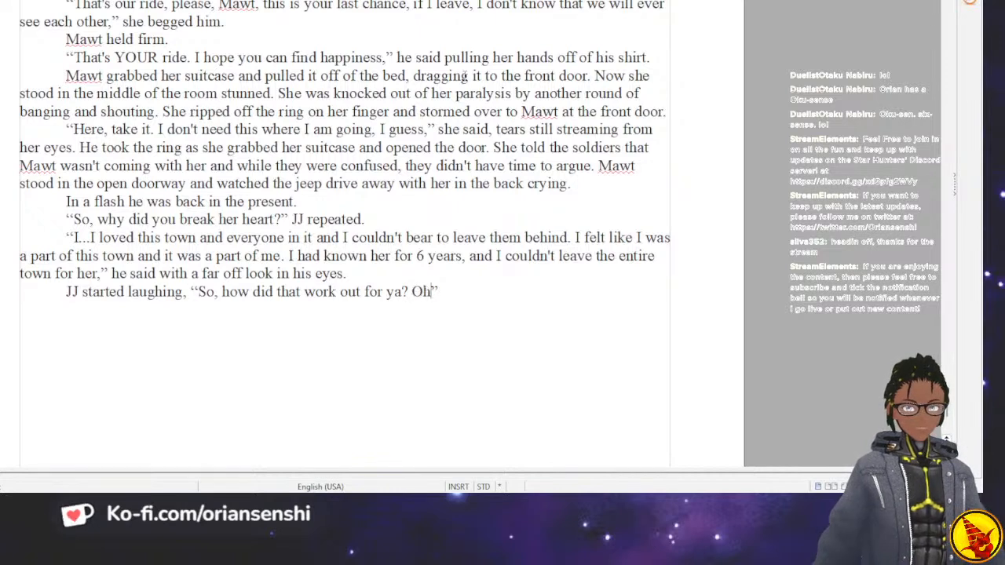
pyautogui.write(' Go')
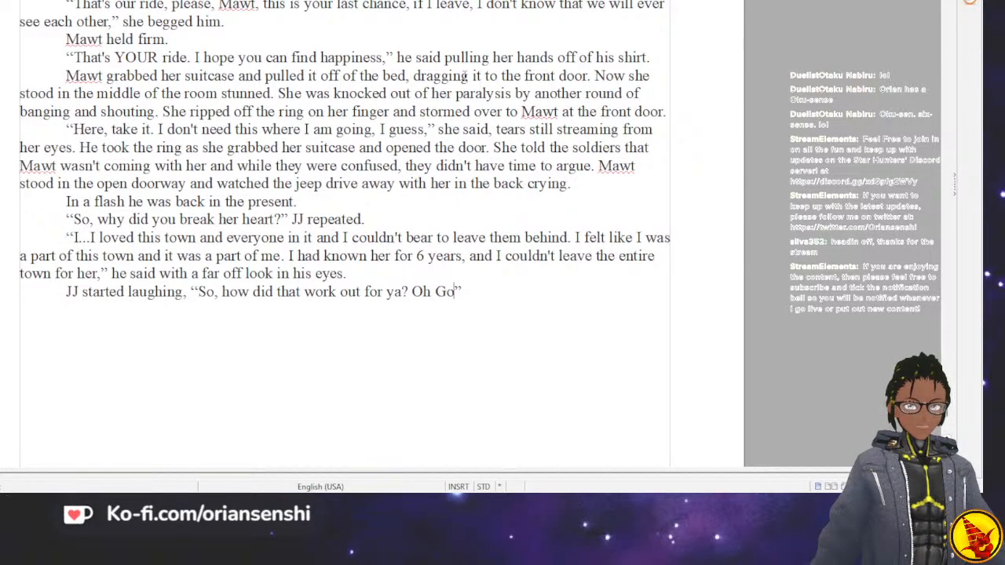
pyautogui.press('BackSpace')
pyautogui.press('BackSpace')
pyautogui.press('BackSpace')
pyautogui.press('BackSpace')
pyautogui.write('h, ')
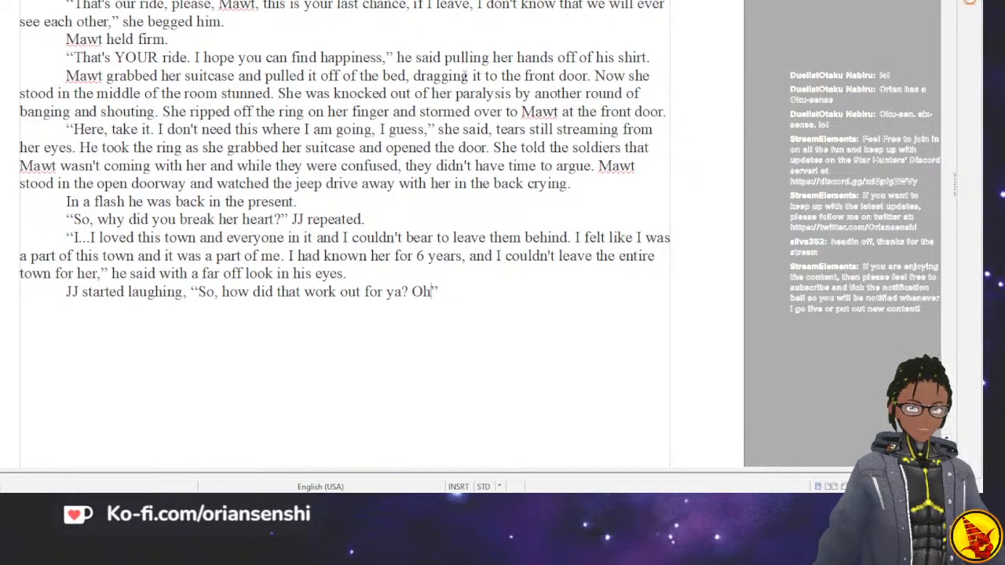
pyautogui.write('God,')
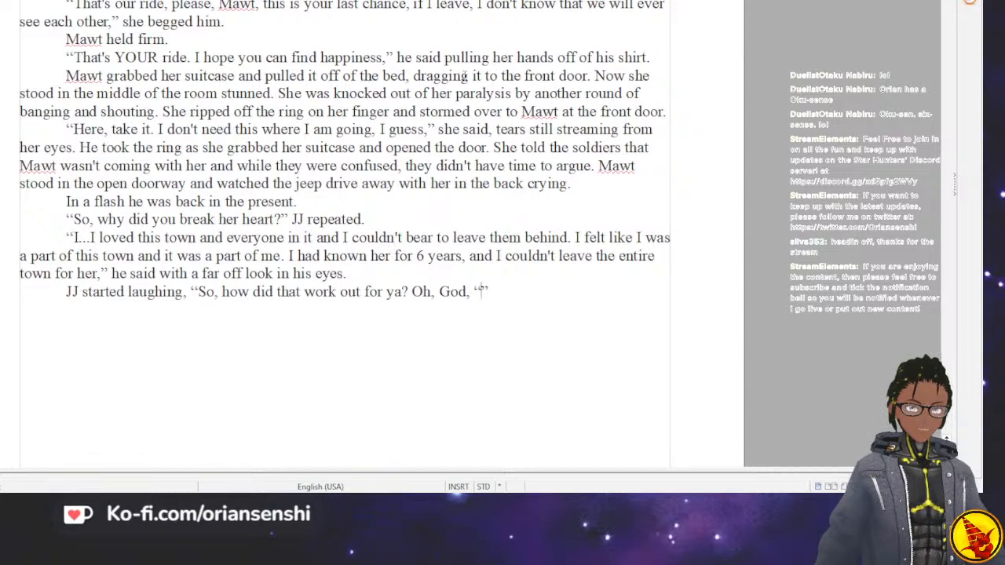
# Continue JJ's speech with the mocking quote 'I was a part of this town and it was a part of me' that's rich.
pyautogui.write("'I was a p")
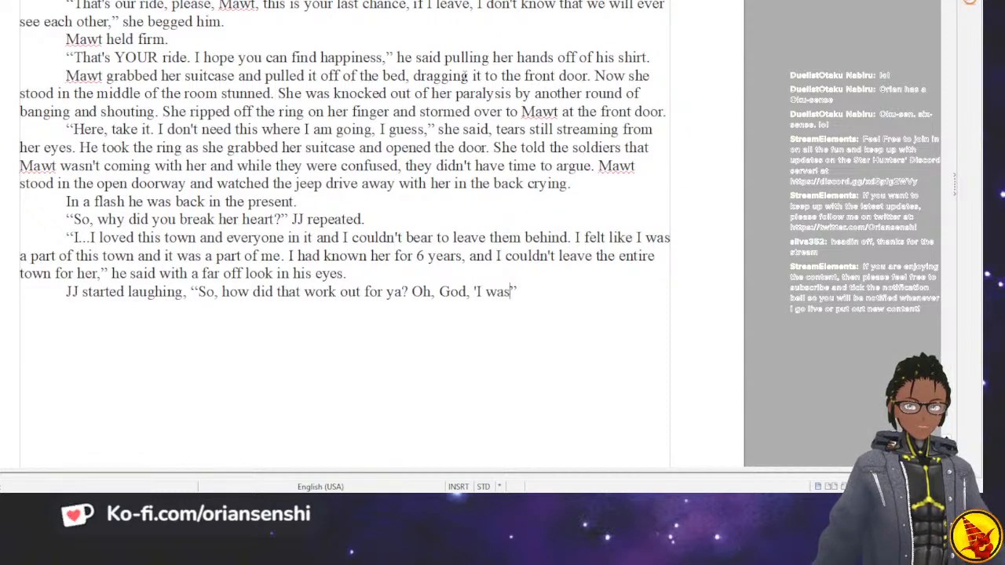
pyautogui.write('art of this town')
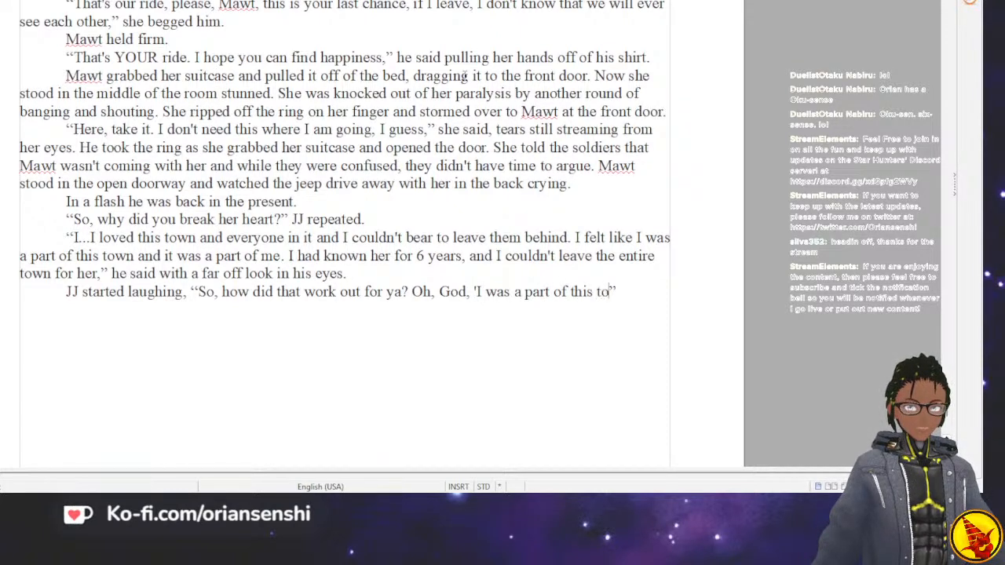
pyautogui.write(' and it was a')
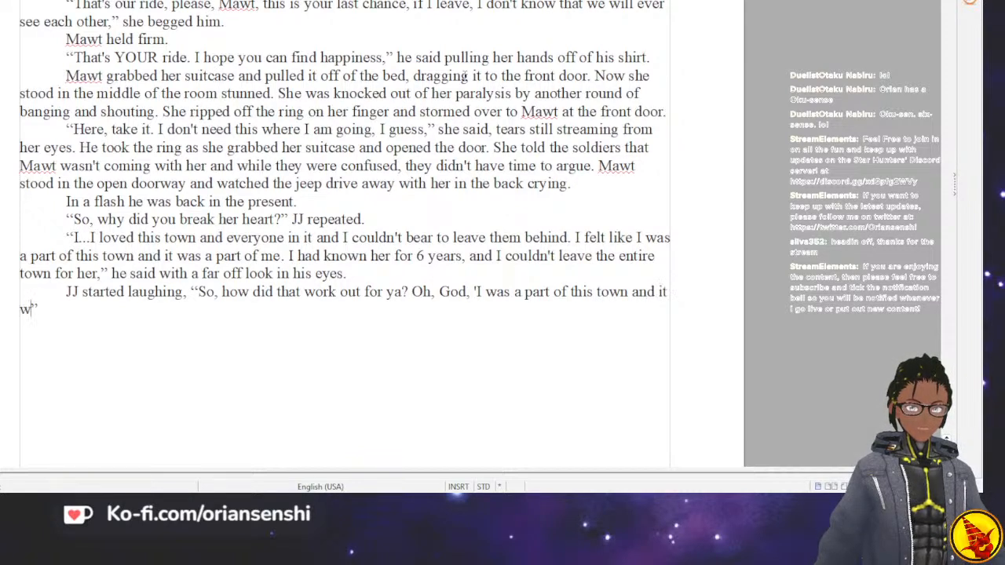
pyautogui.write(' part of me.')
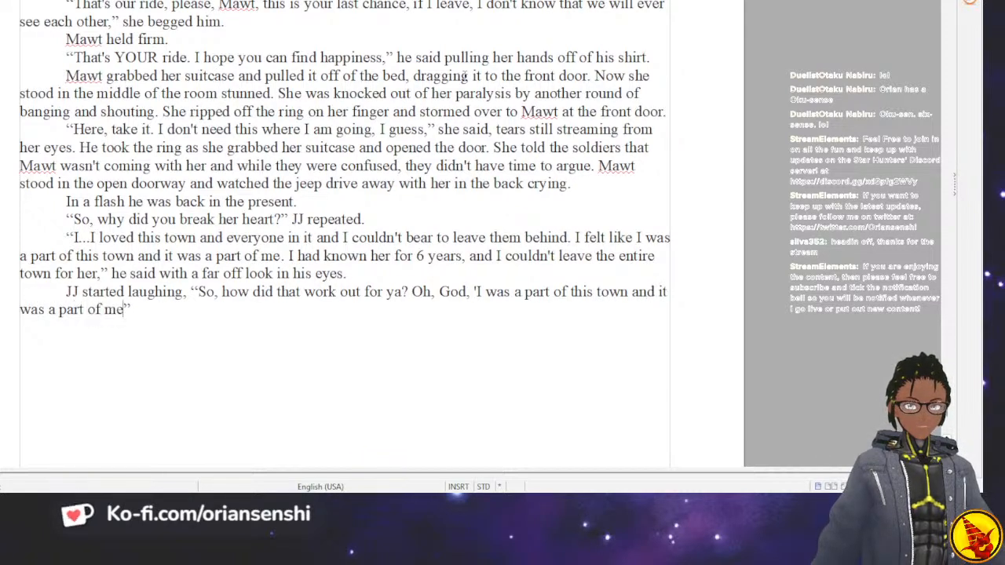
pyautogui.press('BackSpace')
pyautogui.write("'")
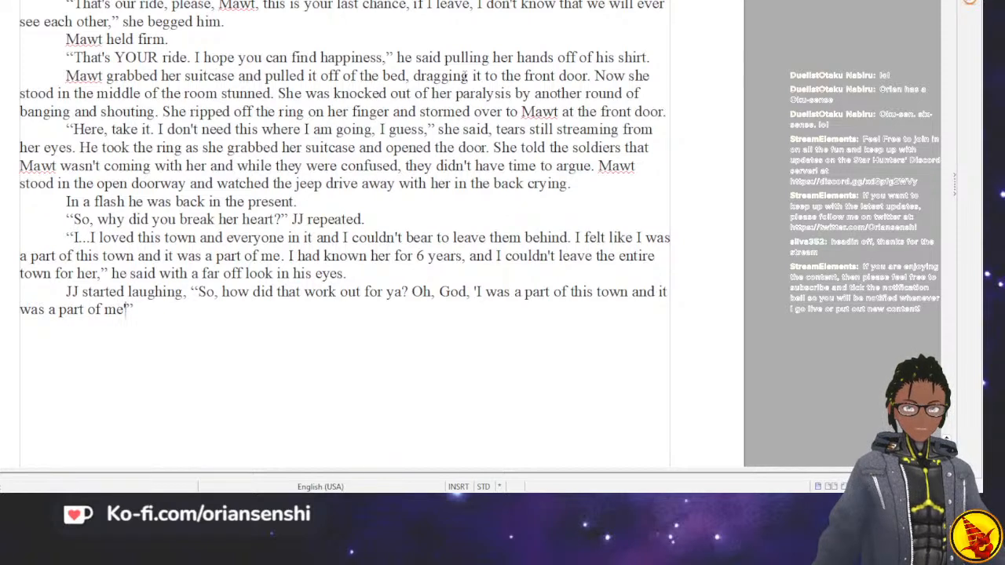
pyautogui.write(" that's ")
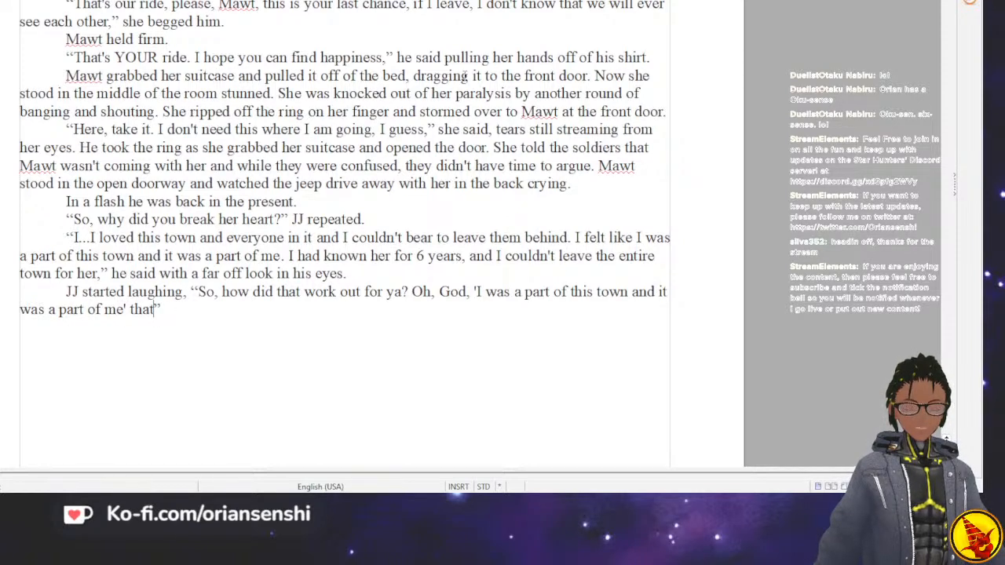
pyautogui.write('rich.')
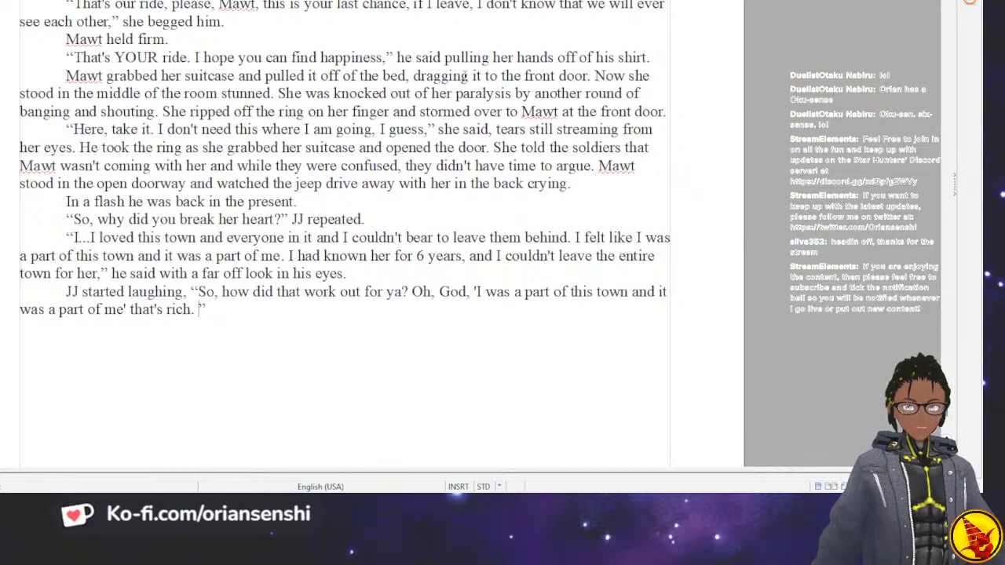
# Add JJ's next sentence after “that's rich.”: You got more of a poet in ya than you think,.
pyautogui.write('You got ')
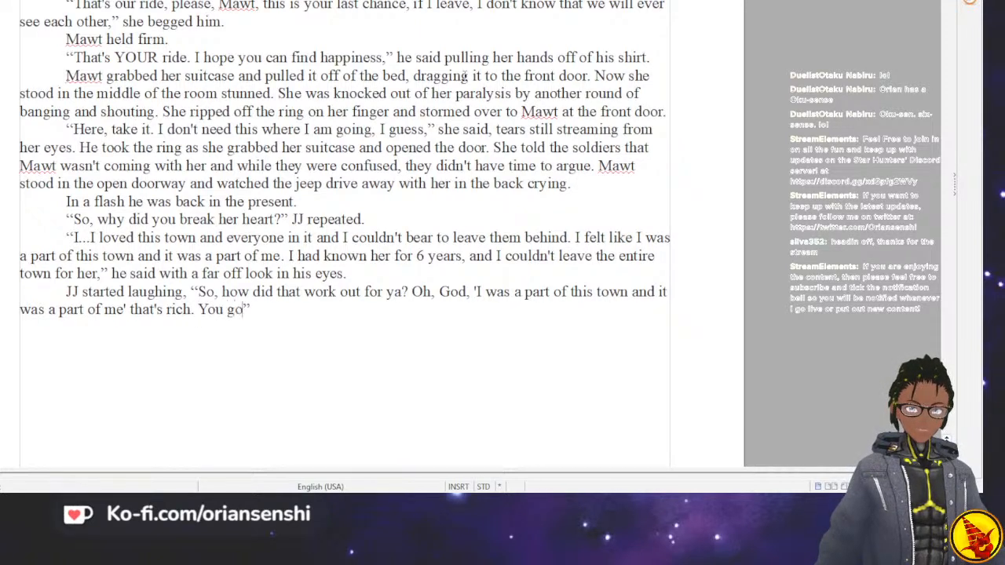
pyautogui.write('more of a po')
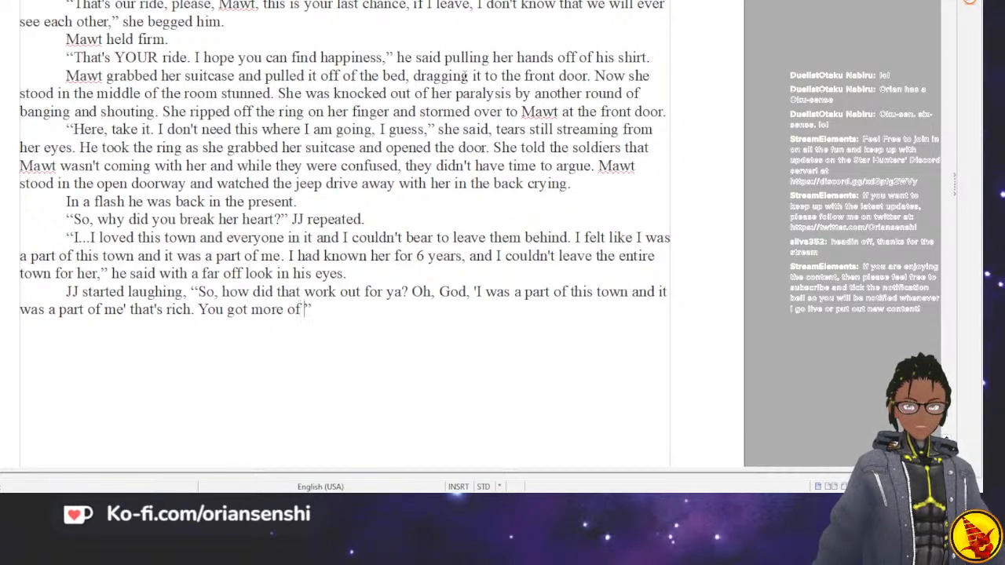
pyautogui.write('et in yo')
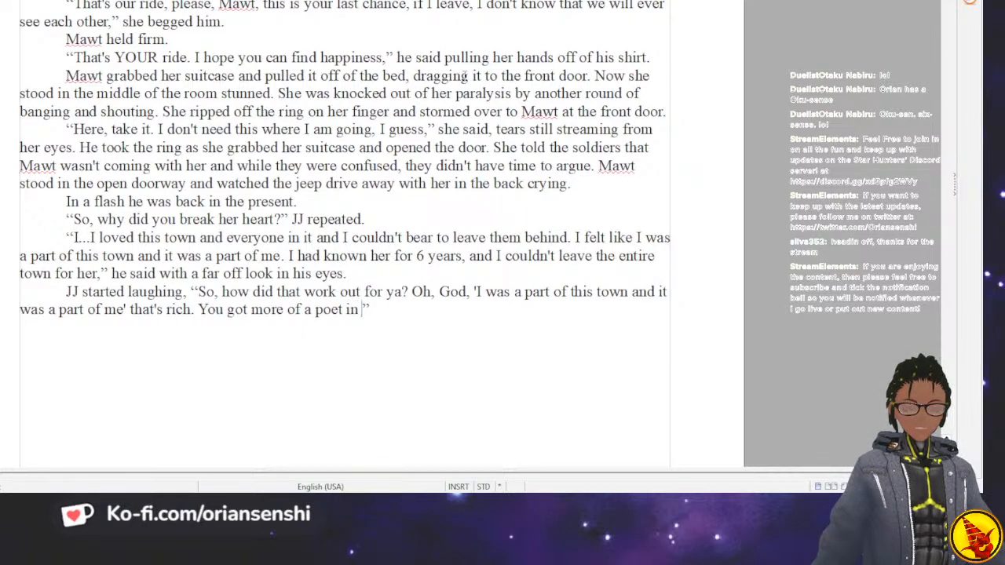
pyautogui.press('BackSpace')
pyautogui.write('a htha')
pyautogui.press('BackSpace')
pyautogui.press('BackSpace')
pyautogui.press('BackSpace')
pyautogui.press('BackSpace')
pyautogui.press('BackSpace')
pyautogui.write('than you thi')
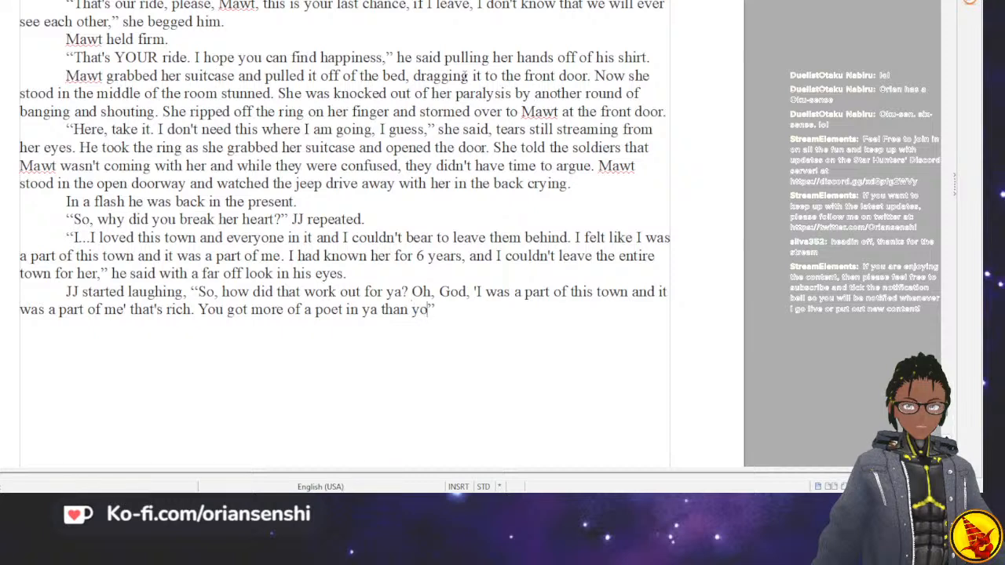
pyautogui.write('nk, ')
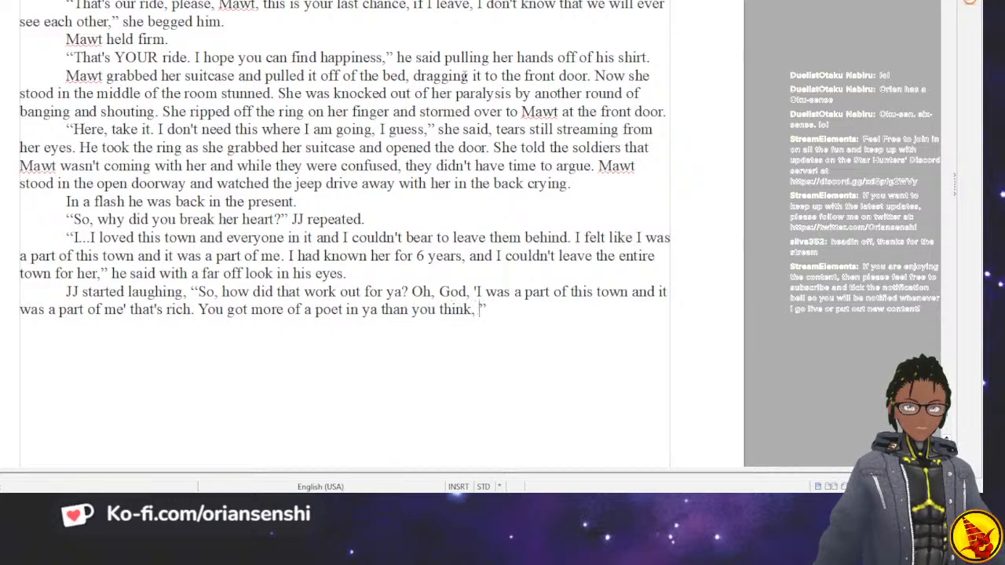
pyautogui.write('b')
# Finish JJ's sentence after “than you think,” with the address “young man.”.
pyautogui.press('BackSpace')
pyautogui.press('BackSpace')
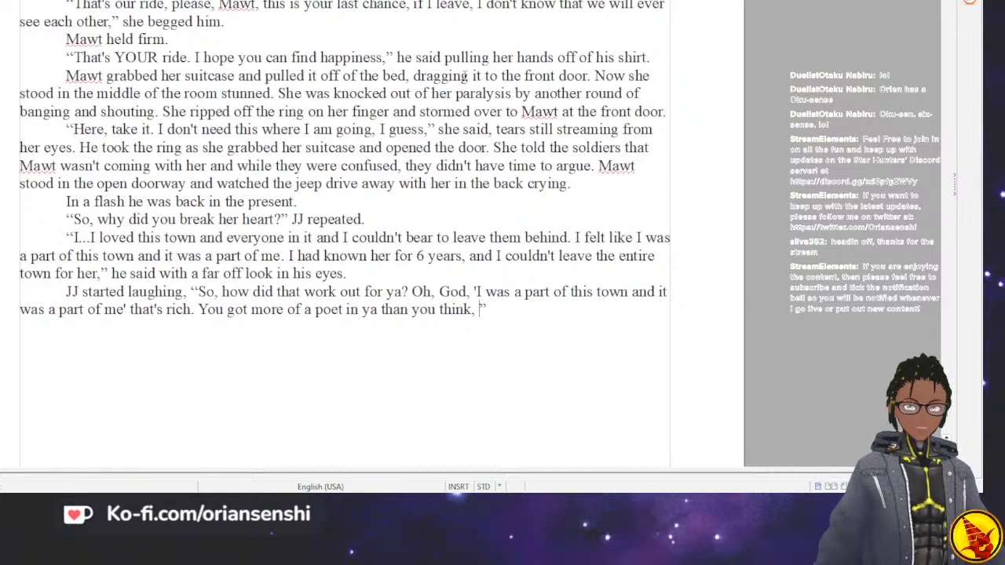
pyautogui.write('kid.')
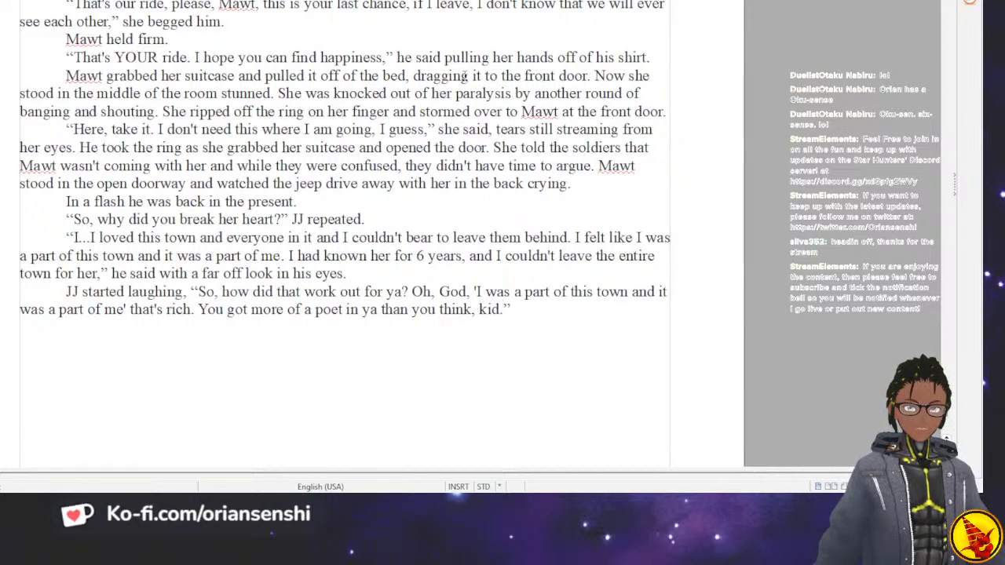
pyautogui.press('BackSpace')
pyautogui.press('BackSpace')
pyautogui.press('BackSpace')
pyautogui.press('BackSpace')
pyautogui.write('young man.')
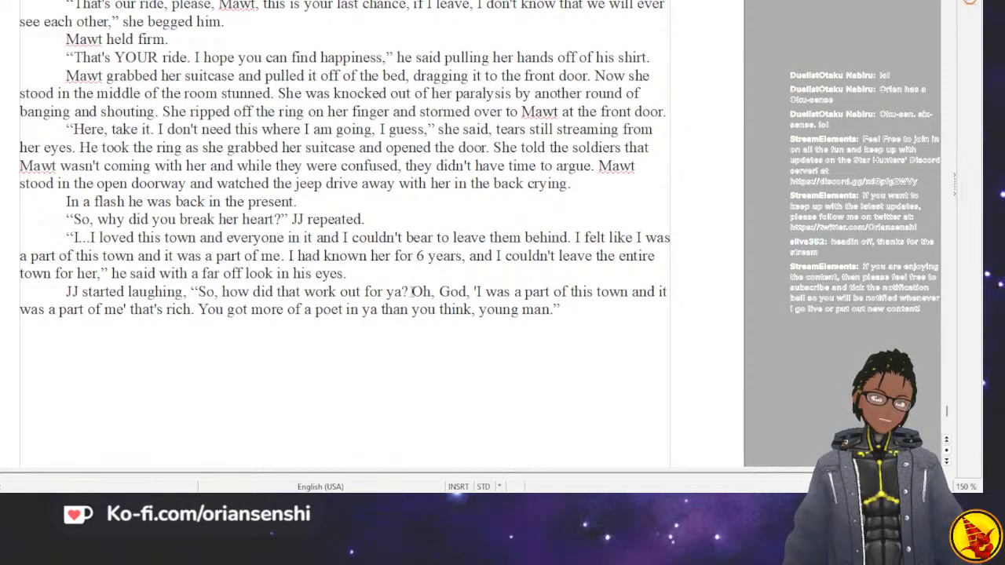
# Close JJ's quotation after “for ya?” and break “Oh, God” off into a separate paragraph with its own opening quotation mark.
pyautogui.click(412, 291)
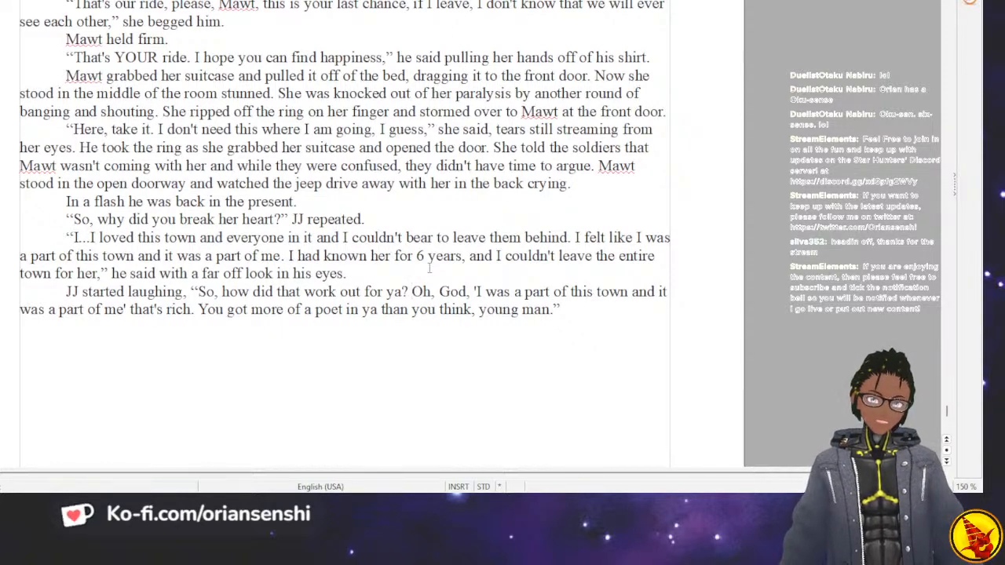
pyautogui.press('BackSpace')
pyautogui.write('"')
pyautogui.press('Return')
pyautogui.press('Return')
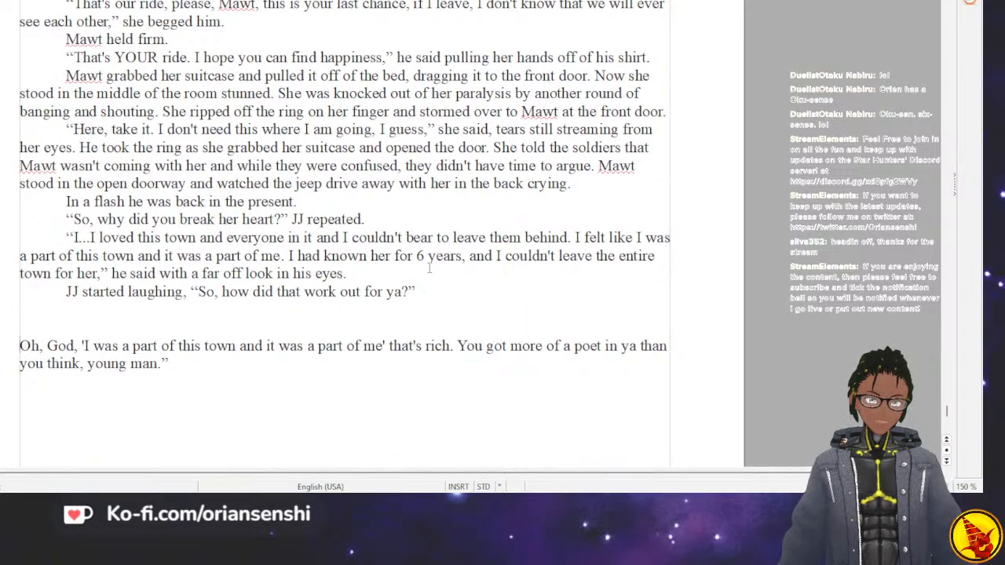
pyautogui.write('"')
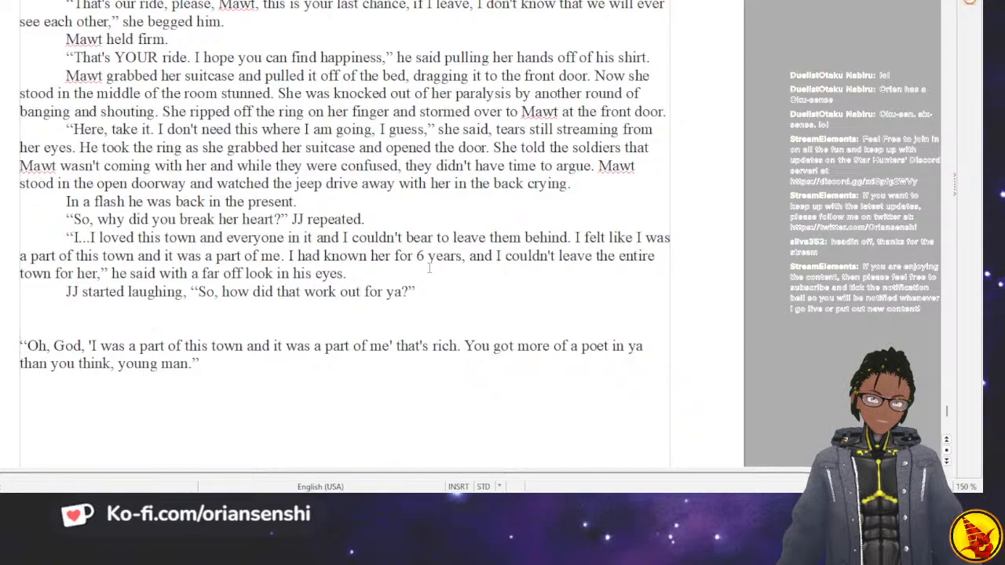
# Push the “Oh, God” paragraph onto the next page with blank lines and add the centred chapter number 9 above it.
pyautogui.press('Return')
pyautogui.press('Return')
pyautogui.press('Return')
pyautogui.press('Return')
pyautogui.press('Return')
pyautogui.press('Return')
pyautogui.press('Return')
pyautogui.press('Return')
pyautogui.press('Return')
pyautogui.press('Return')
pyautogui.press('Return')
pyautogui.press('Return')
pyautogui.press('Return')
pyautogui.press('Return')
pyautogui.press('Return')
pyautogui.press('Return')
pyautogui.press('Return')
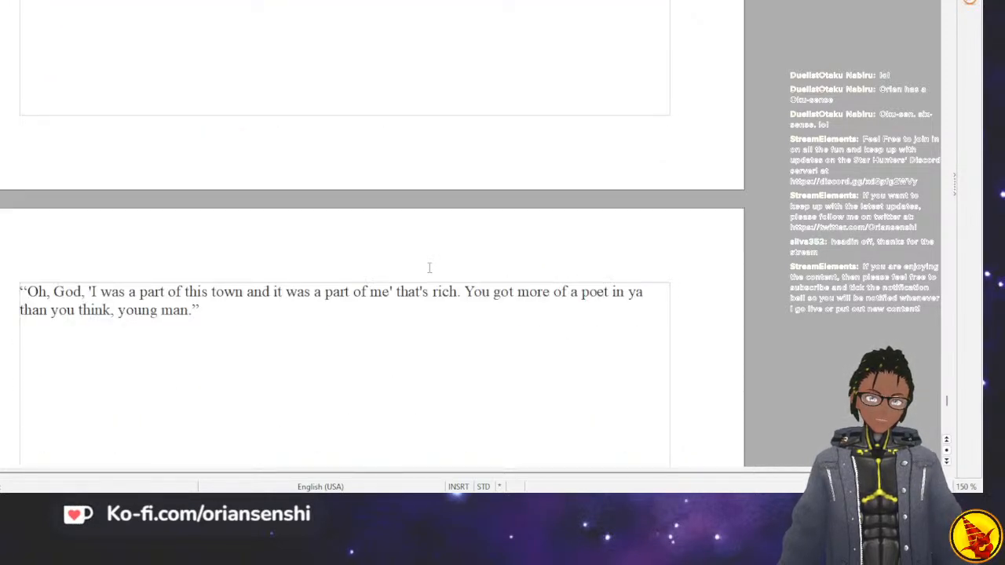
pyautogui.press('Return')
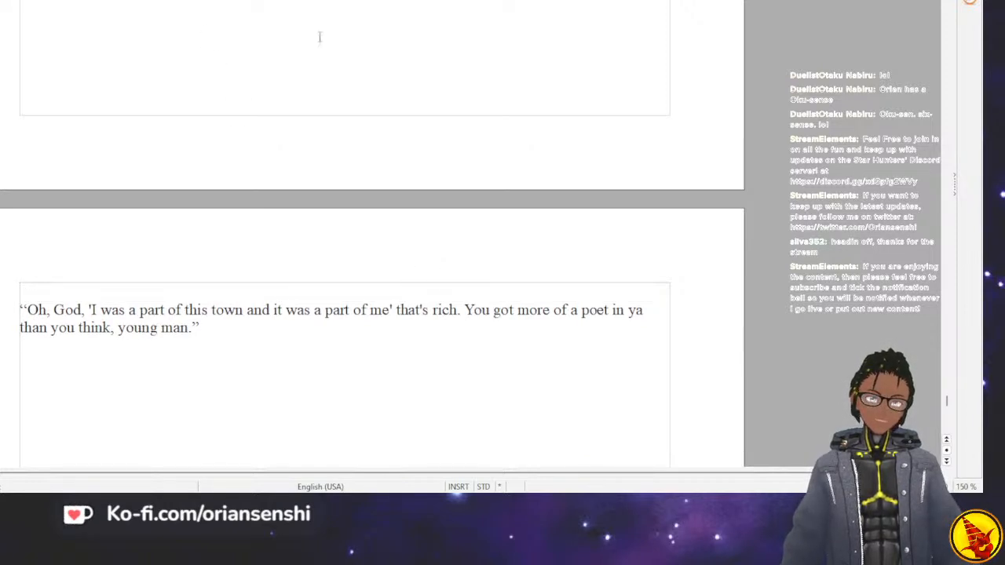
pyautogui.hotkey('ctrl', 'e')
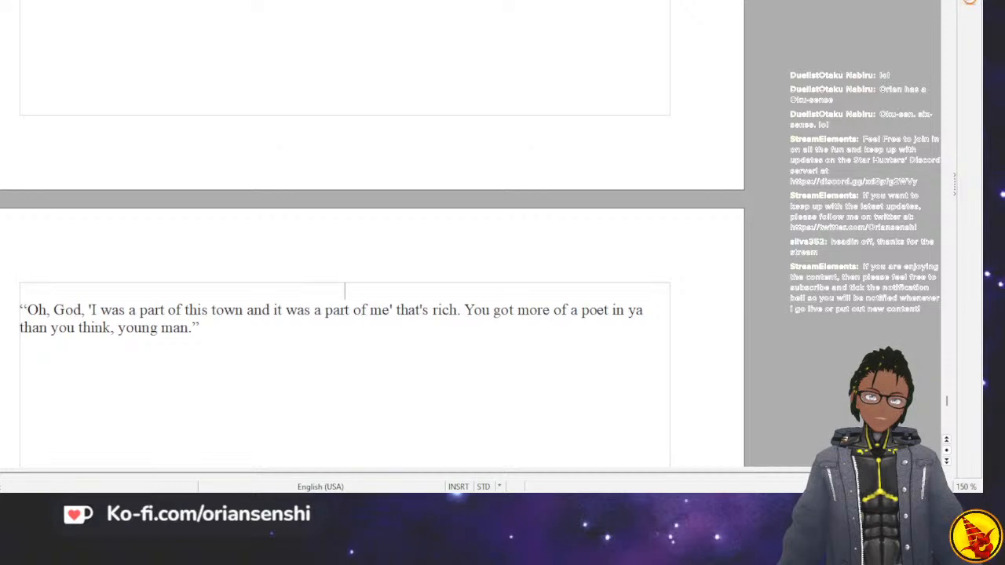
pyautogui.write('9')
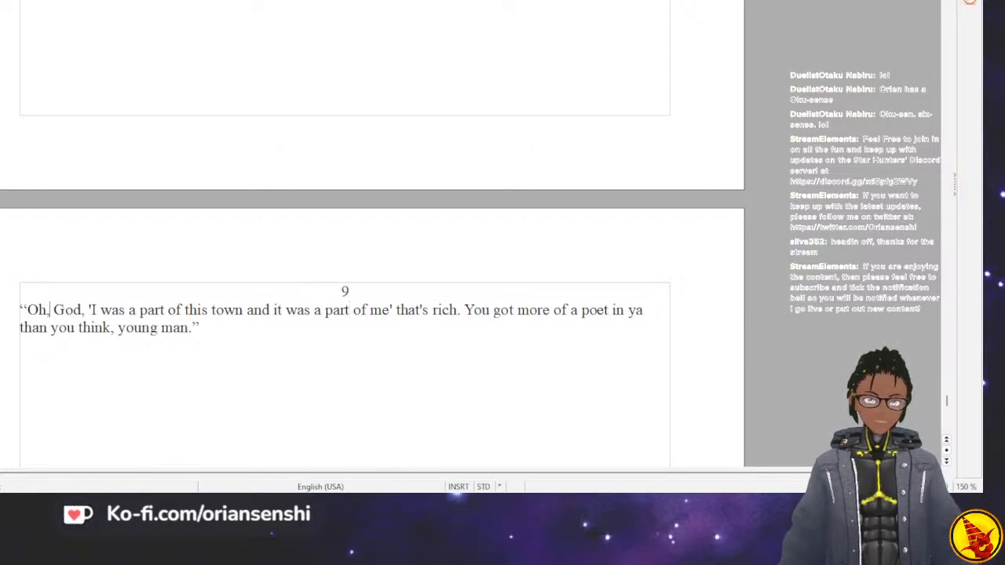
# Indent the first line of the “Oh, God” paragraph under the chapter number.
pyautogui.press('Right')
pyautogui.press('Tab')
pyautogui.press('Right')
pyautogui.press('Right')
pyautogui.press('Right')
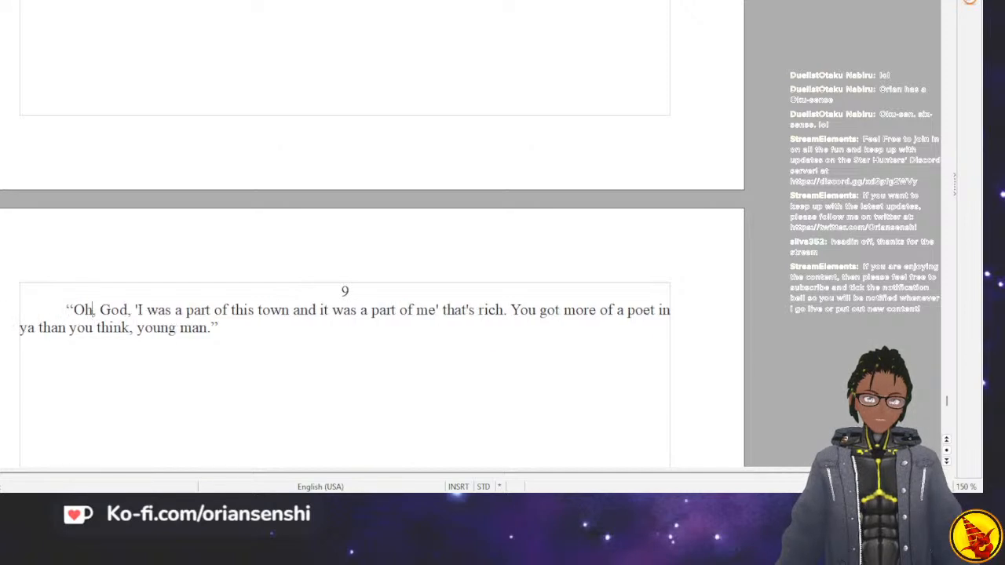
# Add the tag “JJ chuckled.” after the closing quotation in the chapter 9 paragraph and save the document.
pyautogui.press('Right')
pyautogui.press('Right')
pyautogui.press('Right')
pyautogui.press('Right')
pyautogui.press('Right')
pyautogui.press('Right')
pyautogui.press('Right')
pyautogui.press('Right')
pyautogui.press('Down')
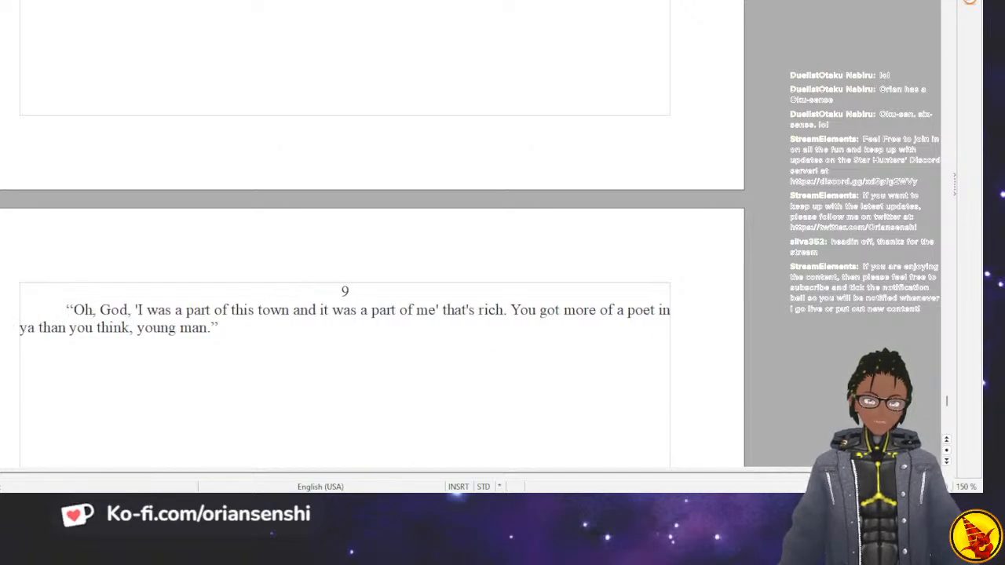
pyautogui.write('JJ')
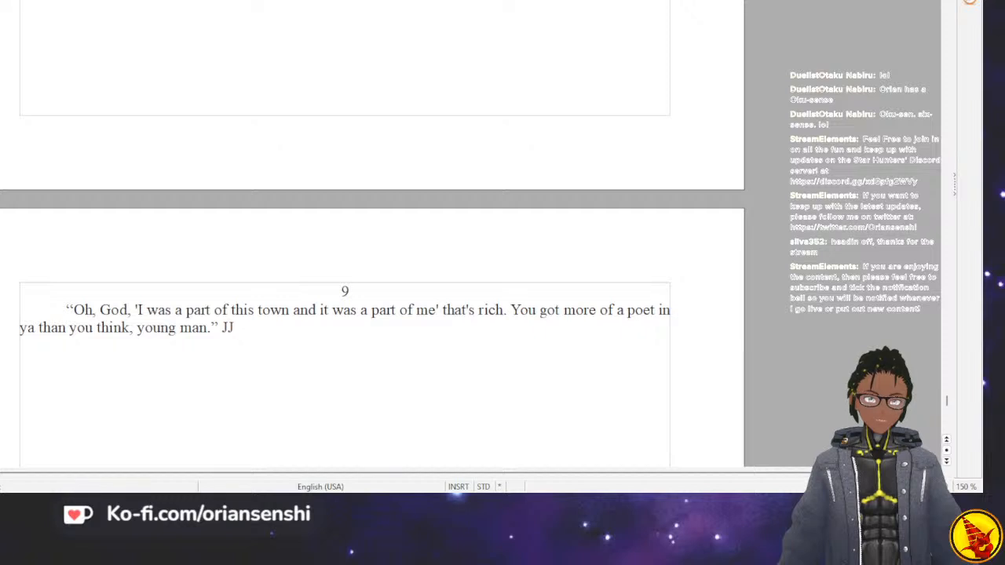
pyautogui.write(' chic')
pyautogui.press('BackSpace')
pyautogui.press('BackSpace')
pyautogui.write('uc')
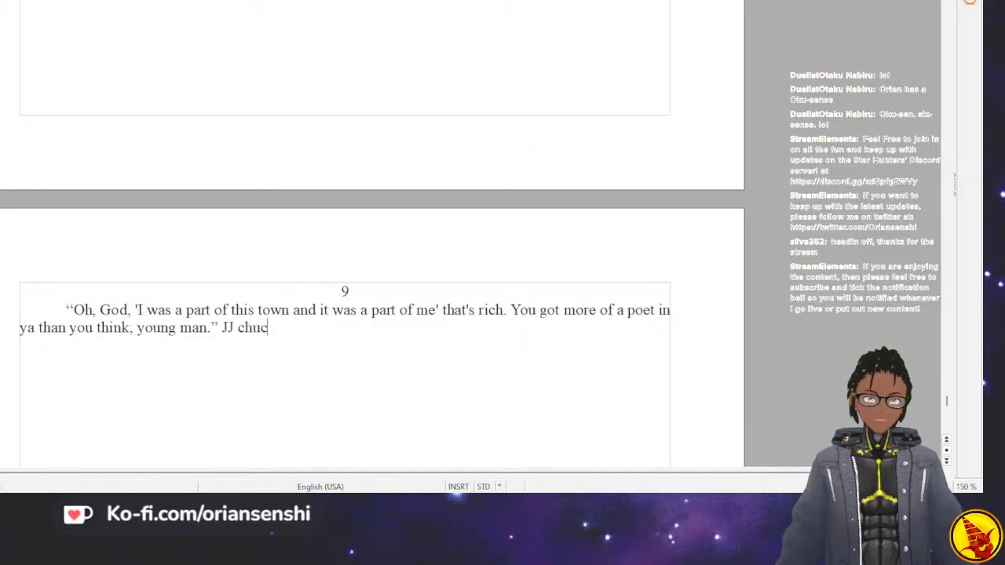
pyautogui.write('kled.')
pyautogui.scroll(5, 373, 235)
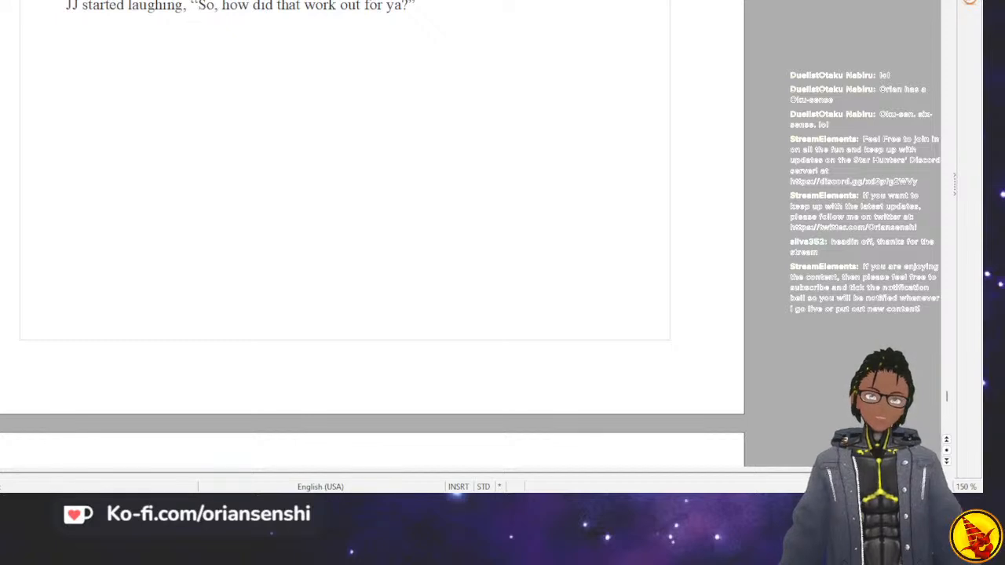
pyautogui.hotkey('ctrl', 's')
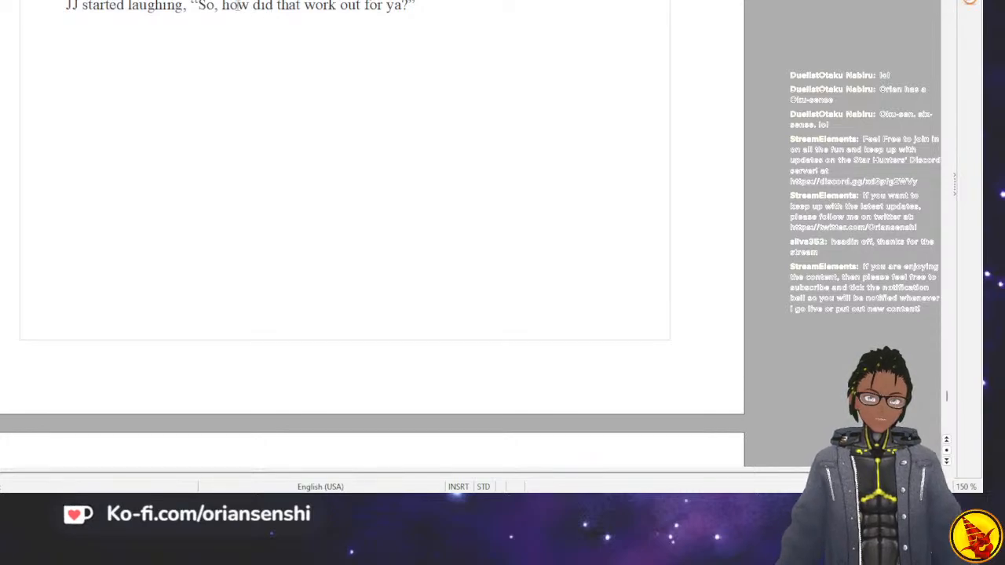
# Select the previous chapter's text through JJ's “for ya?” line to review it, clear the selection and return to chapter 9.
pyautogui.scroll(20, 243, 6)
pyautogui.scroll(-10, 211, 4)
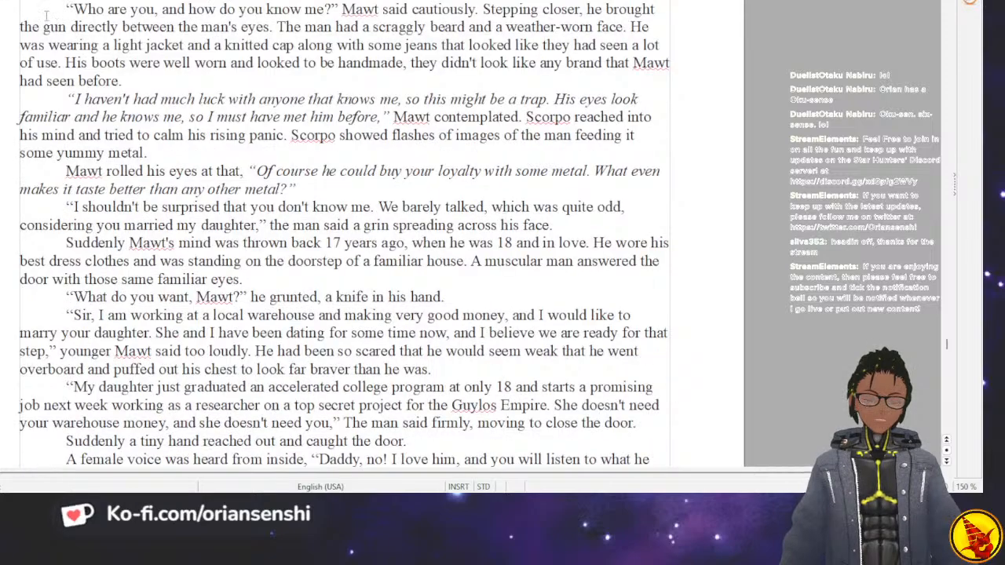
pyautogui.moveTo(67, 10); pyautogui.dragTo(128, 315)
pyautogui.scroll(-5, 198, 306)
pyautogui.scroll(-8, 198, 307)
pyautogui.moveTo(198, 307); pyautogui.dragTo(238, 144)
pyautogui.scroll(-15, 207, 307)
pyautogui.scroll(-10, 221, 313)
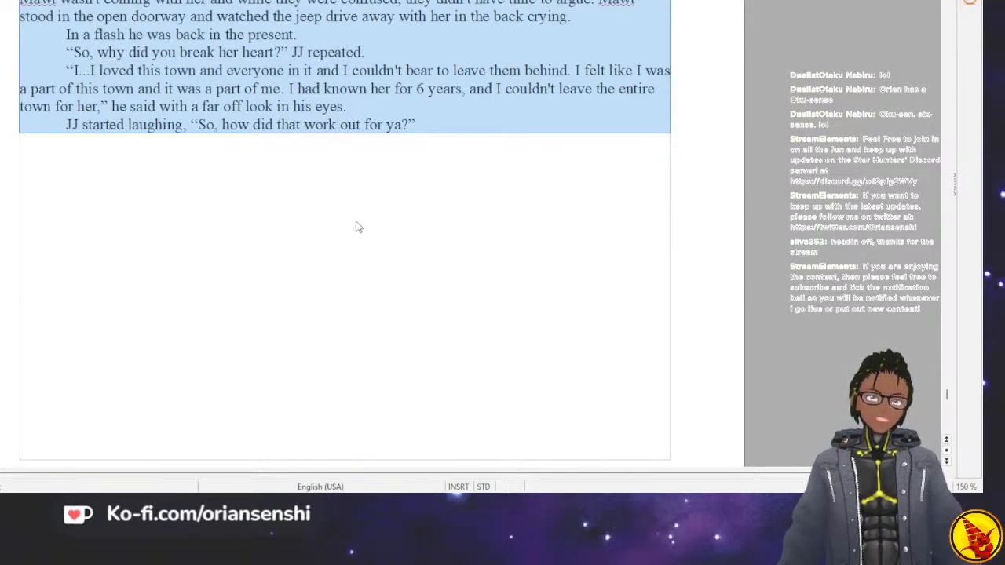
pyautogui.click(301, 237)
pyautogui.scroll(-6, 298, 231)
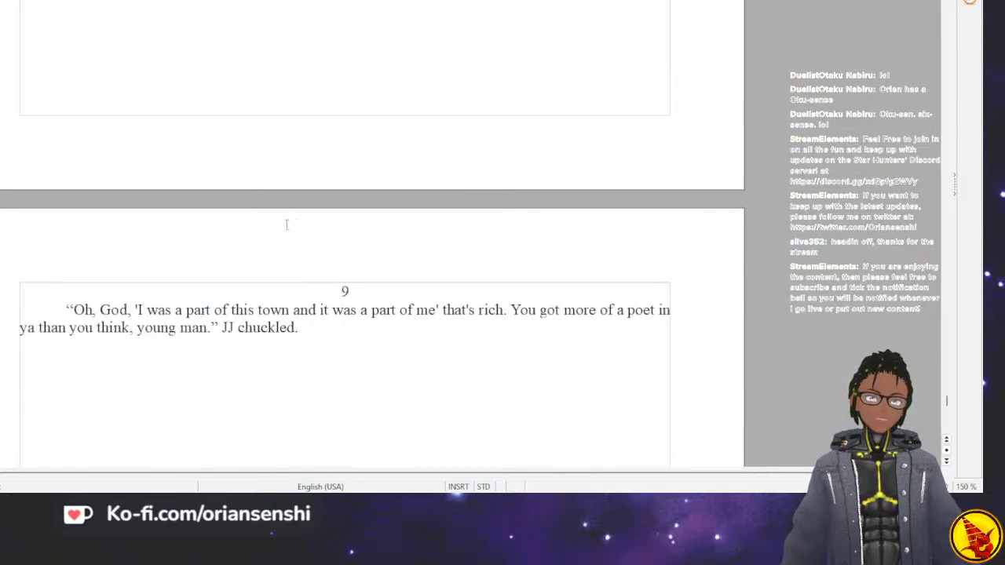
# Select the chapter 9 paragraph, then reread the previous chapter's flashback of Elizabeth packing while Mawt hesitates.
pyautogui.moveTo(69, 200); pyautogui.dragTo(184, 242)
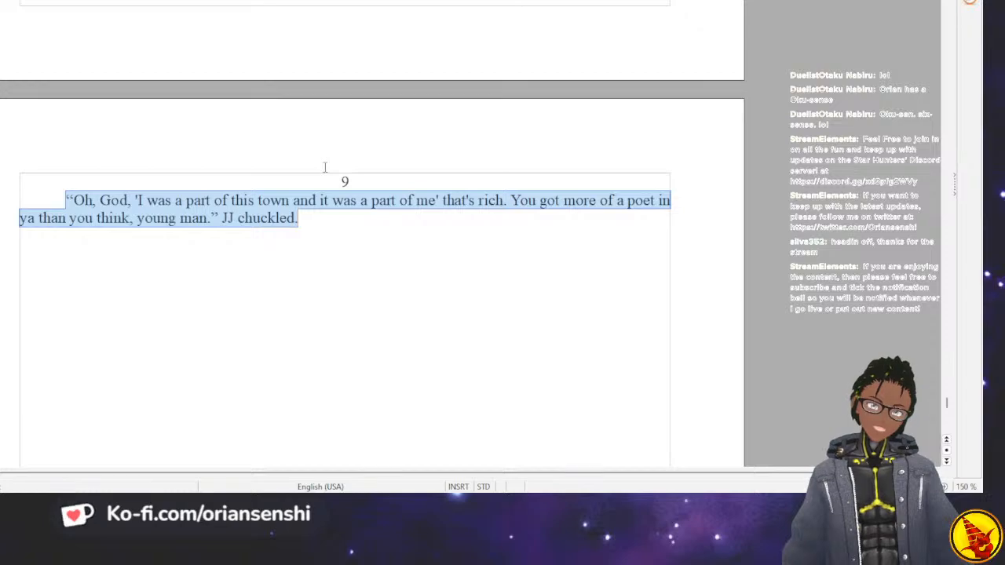
pyautogui.scroll(10, 325, 167)
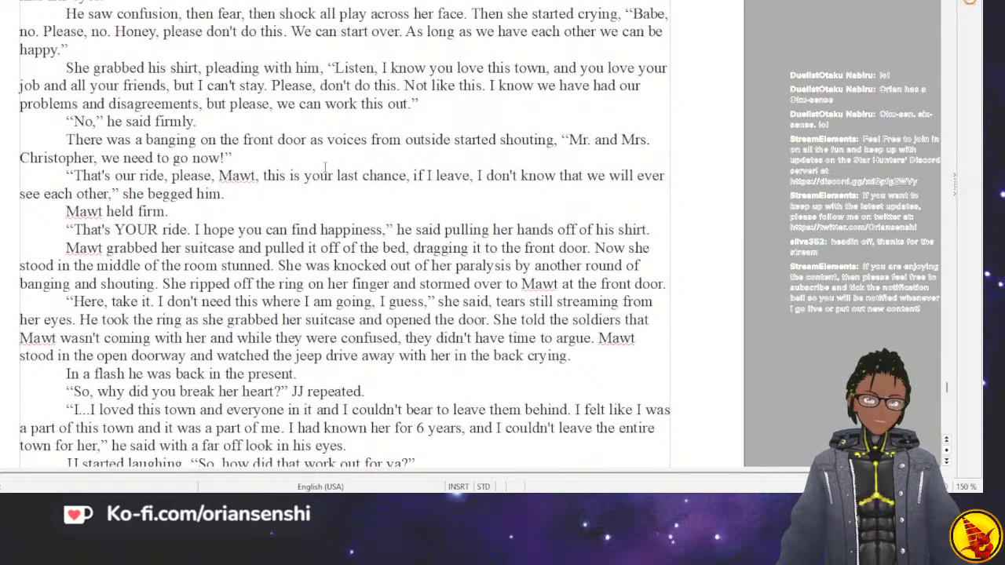
pyautogui.scroll(8, 325, 168)
pyautogui.scroll(6, 324, 170)
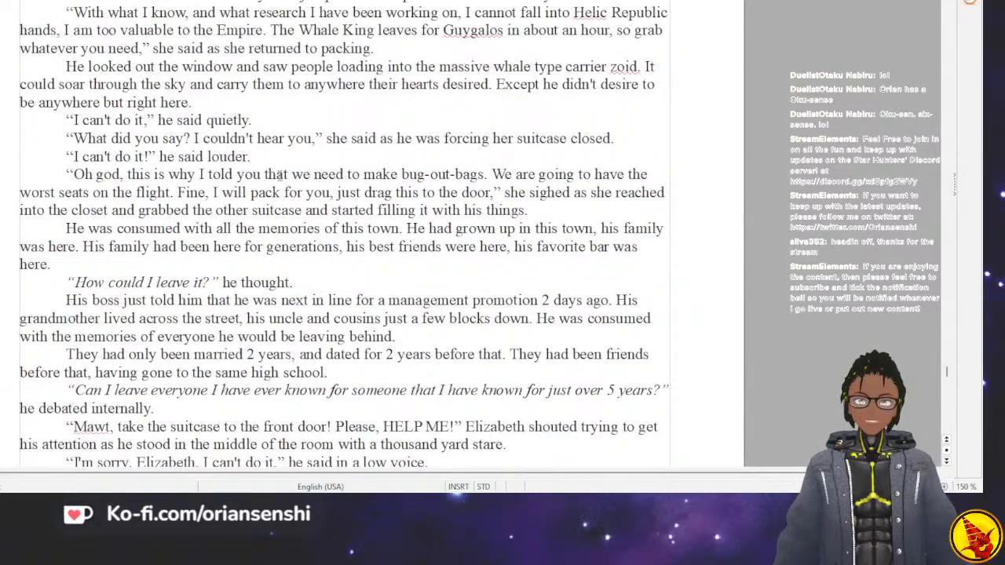
pyautogui.scroll(2, 280, 175)
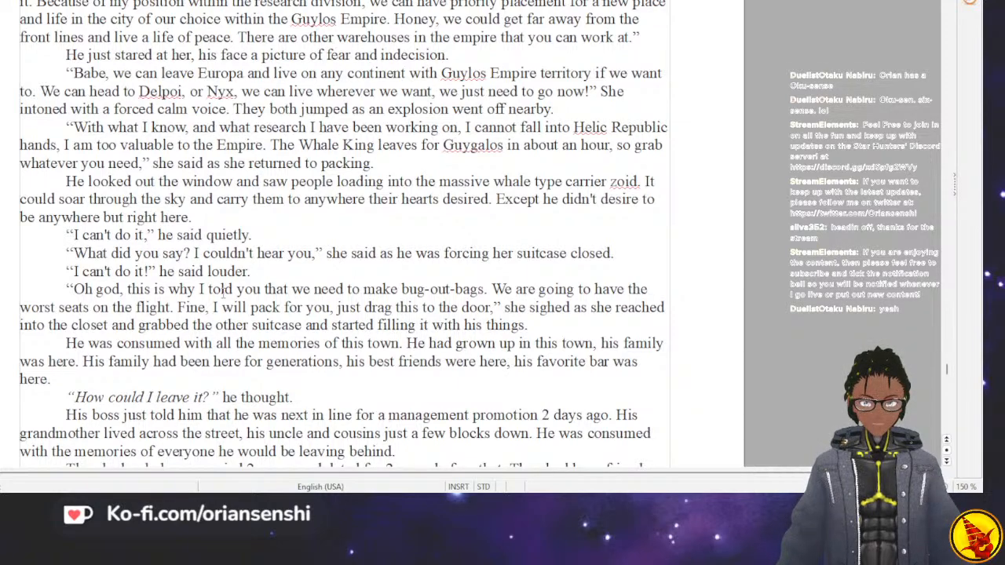
pyautogui.scroll(-2, 225, 289)
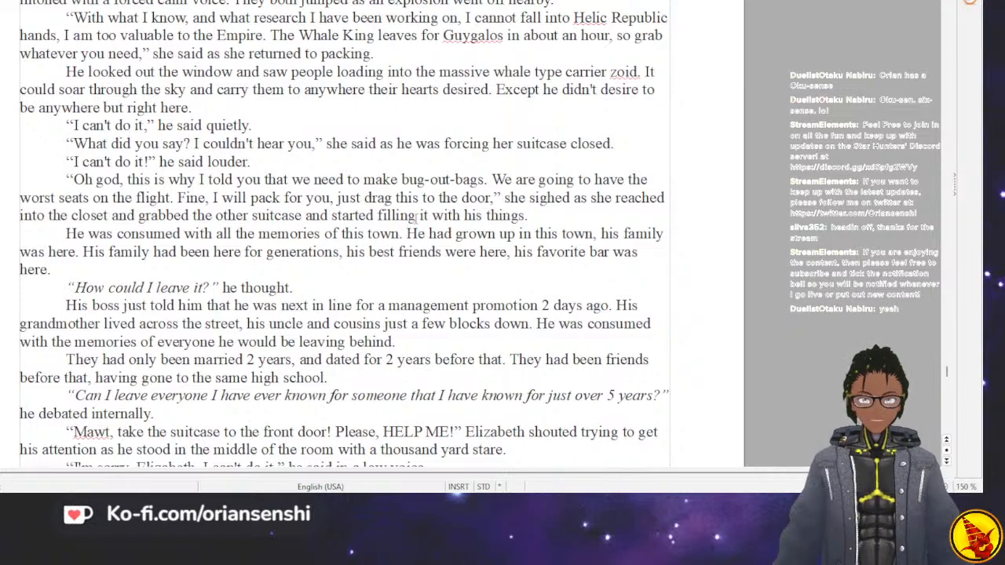
# Open a quotation before “grown up in this town” and replace “He had” with “I”.
pyautogui.write('"')
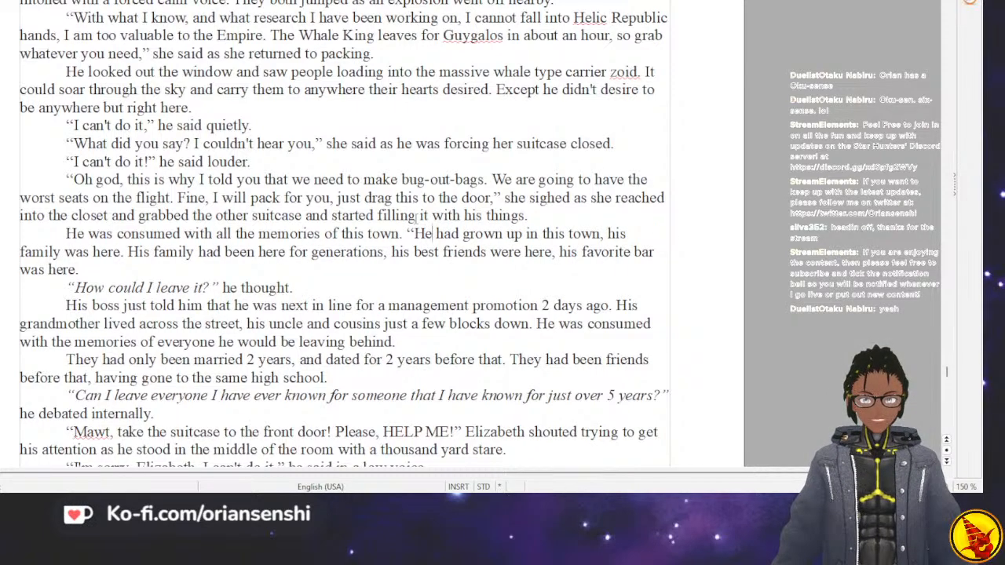
pyautogui.press('Delete')
pyautogui.press('Delete')
pyautogui.press('Delete')
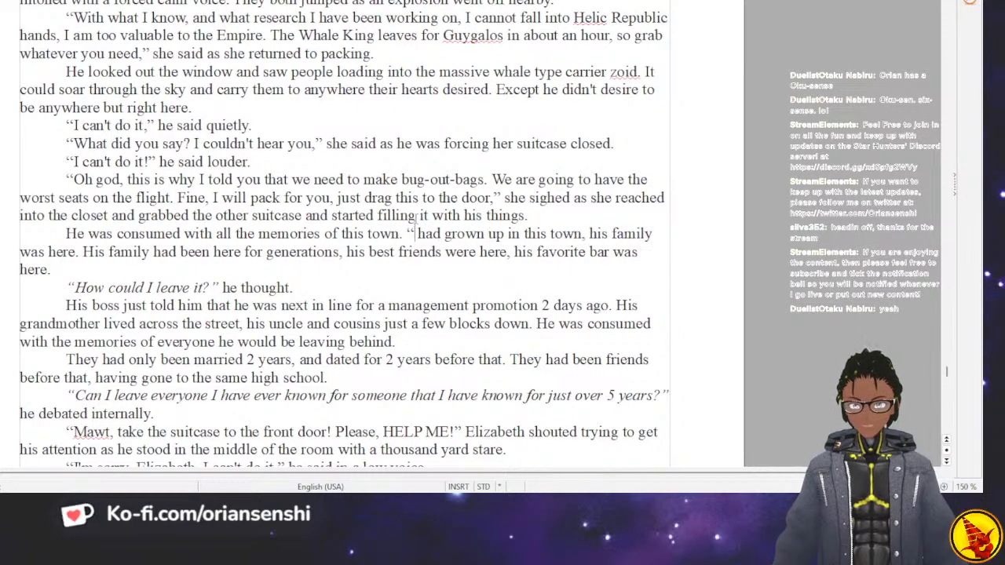
pyautogui.write('I')
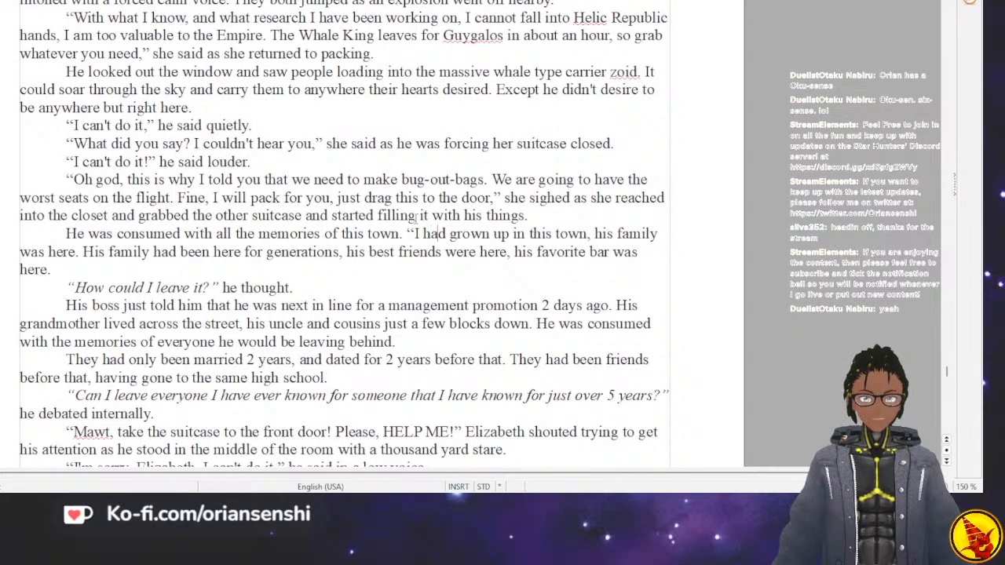
pyautogui.press('Delete')
pyautogui.press('Delete')
pyautogui.press('Delete')
pyautogui.press('Delete')
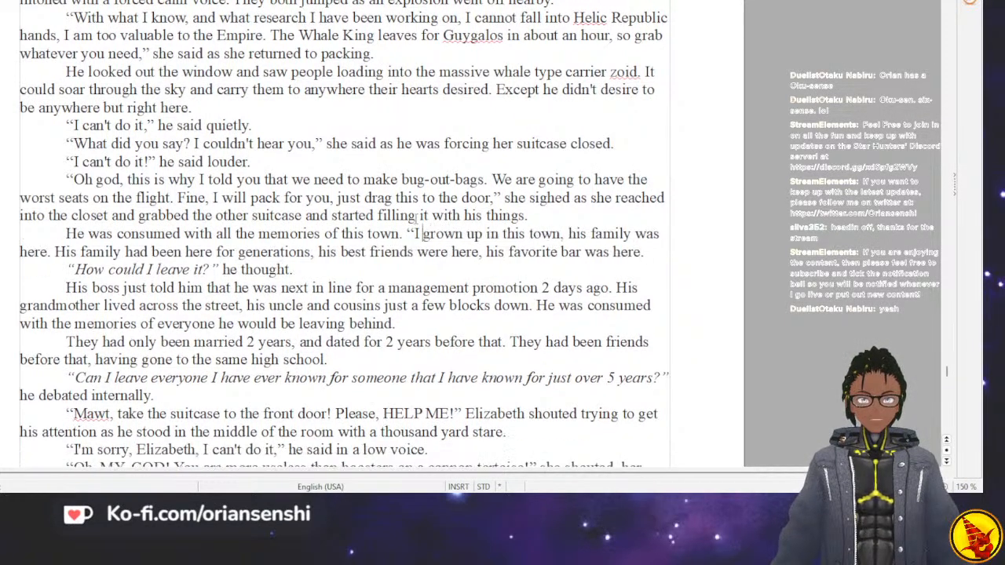
# Change “grown” to “grew” and replace the period before the new quotation with a comma.
pyautogui.press('Right')
pyautogui.press('Right')
pyautogui.press('Right')
pyautogui.press('Right')
pyautogui.press('Right')
pyautogui.press('Right')
pyautogui.press('Right')
pyautogui.press('Right')
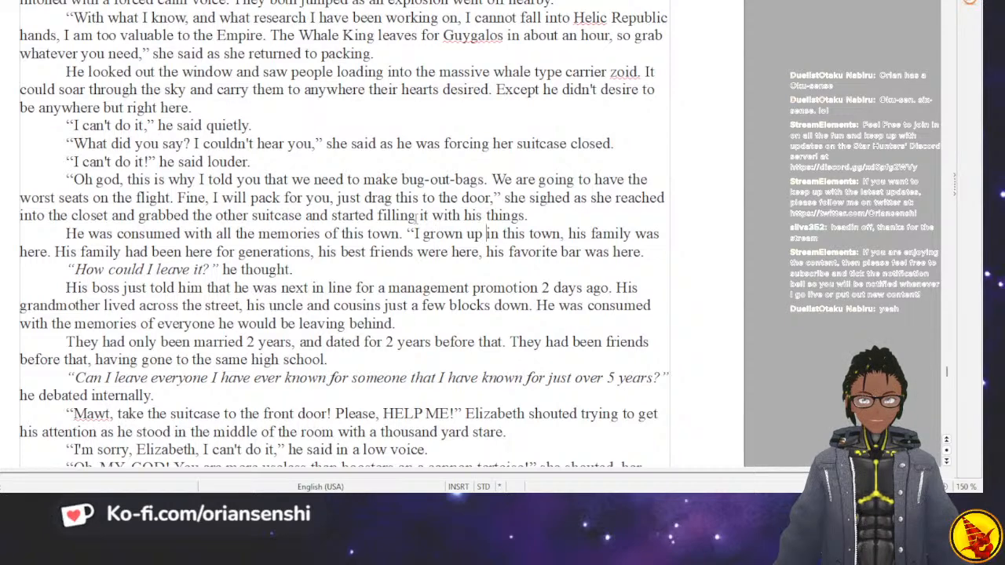
pyautogui.press('Left')
pyautogui.press('Left')
pyautogui.press('Left')
pyautogui.press('Left')
pyautogui.press('BackSpace')
pyautogui.press('BackSpace')
pyautogui.press('BackSpace')
pyautogui.write('ew')
pyautogui.press('Left')
pyautogui.press('Left')
pyautogui.press('Left')
pyautogui.press('Left')
pyautogui.press('Left')
pyautogui.press('Left')
pyautogui.press('Left')
pyautogui.press('Left')
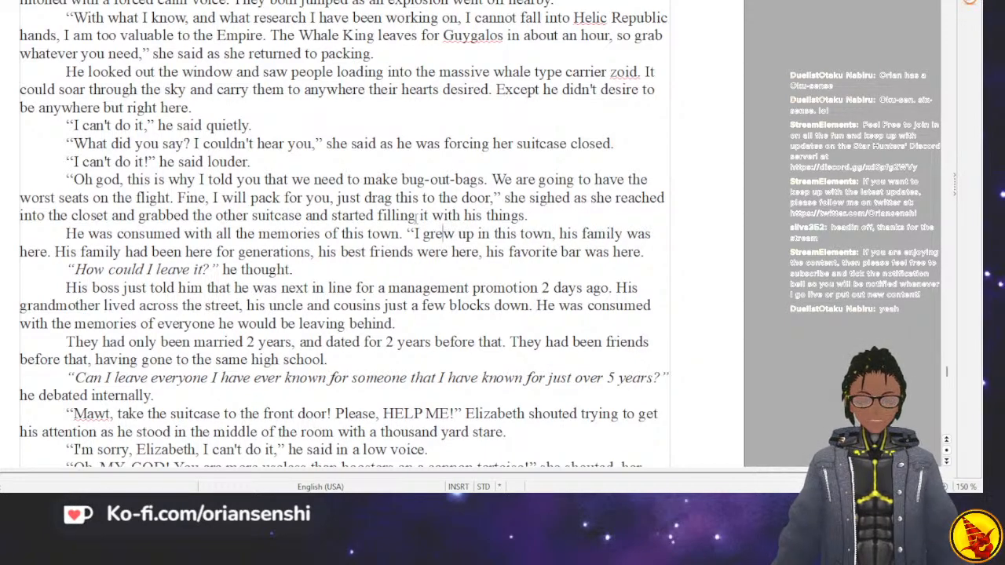
pyautogui.press('BackSpace')
pyautogui.write(',')
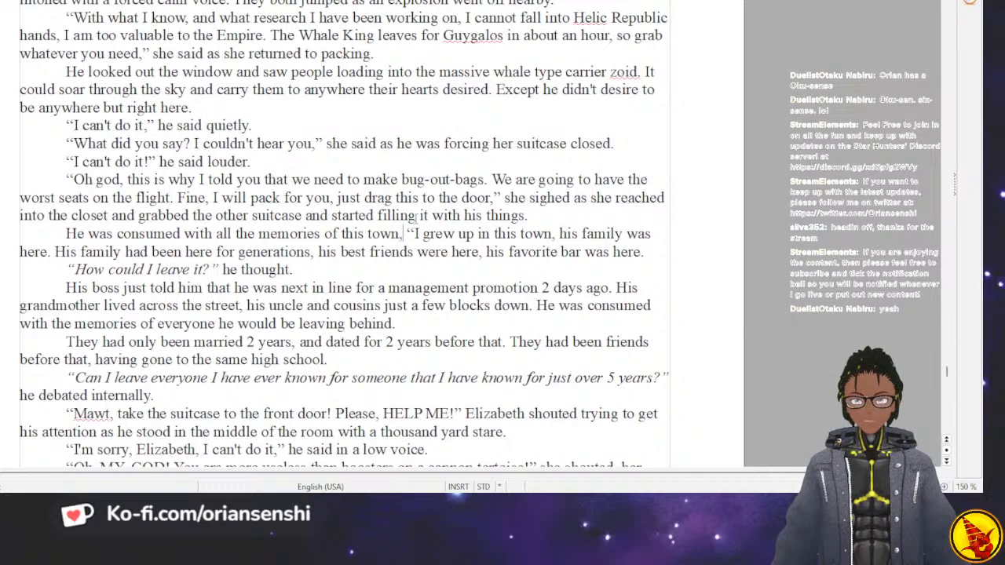
# Replace “his” with “my” before “family” in the “I grew up in this town” sentence.
pyautogui.press('Right')
pyautogui.press('Right')
pyautogui.press('Right')
pyautogui.press('Right')
pyautogui.press('Right')
pyautogui.press('Right')
pyautogui.press('Right')
pyautogui.press('Right')
pyautogui.press('Right')
pyautogui.press('Right')
pyautogui.press('Right')
pyautogui.press('Right')
pyautogui.press('Right')
pyautogui.press('Right')
pyautogui.press('Right')
pyautogui.press('Right')
pyautogui.press('Right')
pyautogui.press('Right')
pyautogui.press('Right')
pyautogui.press('Right')
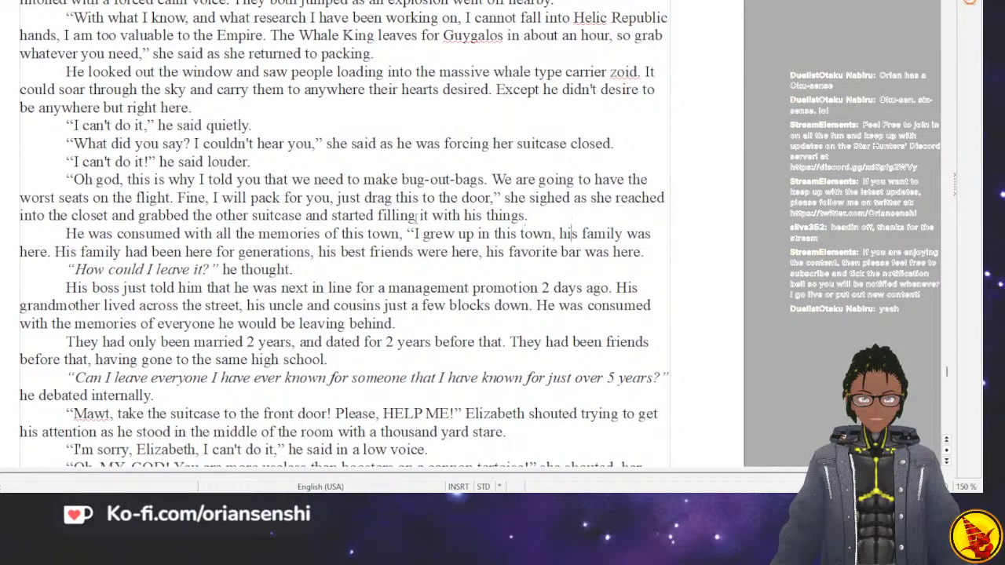
pyautogui.press('BackSpace')
pyautogui.press('BackSpace')
pyautogui.press('BackSpace')
pyautogui.write('m')
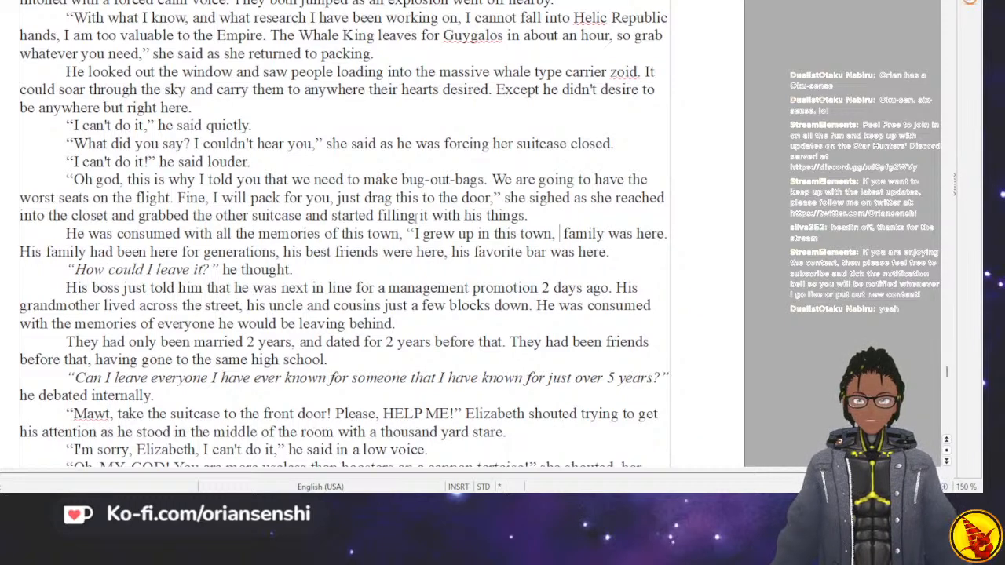
pyautogui.write('y')
# Change “was” to “is” after “my family” in the same sentence.
pyautogui.press('Right')
pyautogui.press('Right')
pyautogui.press('Right')
pyautogui.press('Right')
pyautogui.press('Right')
pyautogui.press('Right')
pyautogui.press('Right')
pyautogui.press('Right')
pyautogui.press('Right')
pyautogui.press('Right')
pyautogui.press('Right')
pyautogui.press('Right')
pyautogui.press('Right')
pyautogui.press('Left')
pyautogui.press('Left')
pyautogui.press('Left')
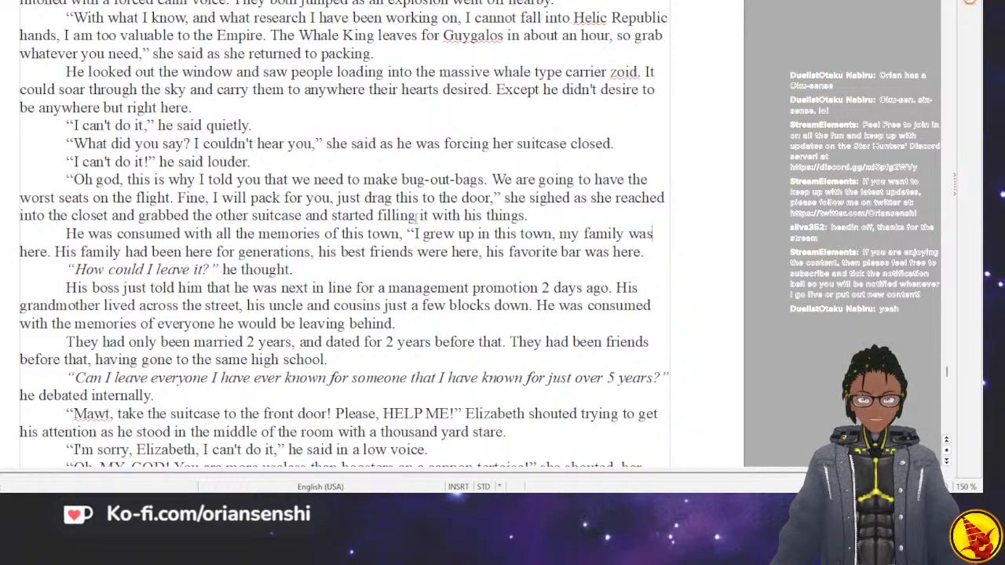
pyautogui.press('BackSpace')
pyautogui.press('BackSpace')
pyautogui.press('BackSpace')
pyautogui.write('is')
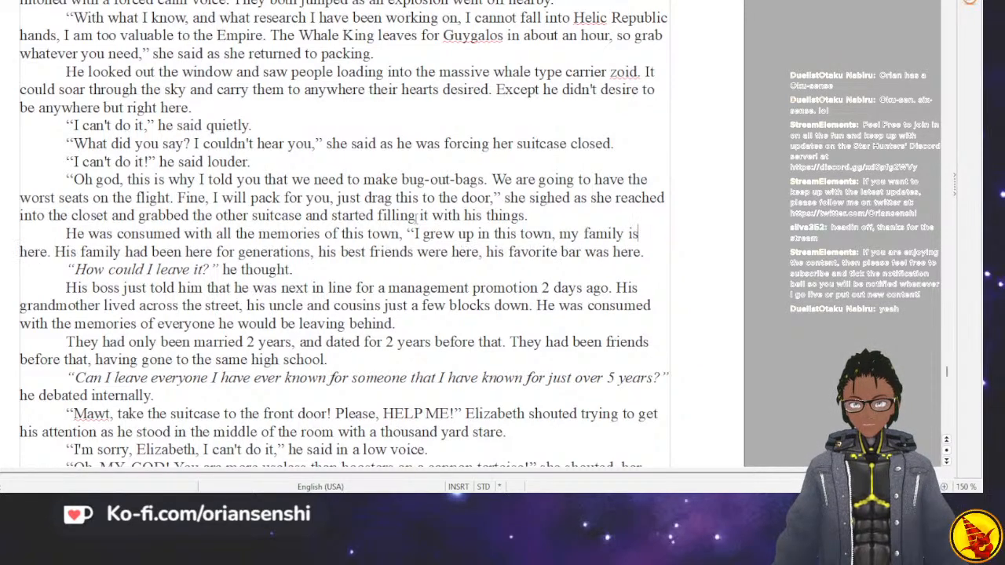
# Reword the start of the following sentence to “My family has been here for generations”.
pyautogui.press('Down')
pyautogui.press('Right')
pyautogui.press('Right')
pyautogui.press('Right')
pyautogui.press('Right')
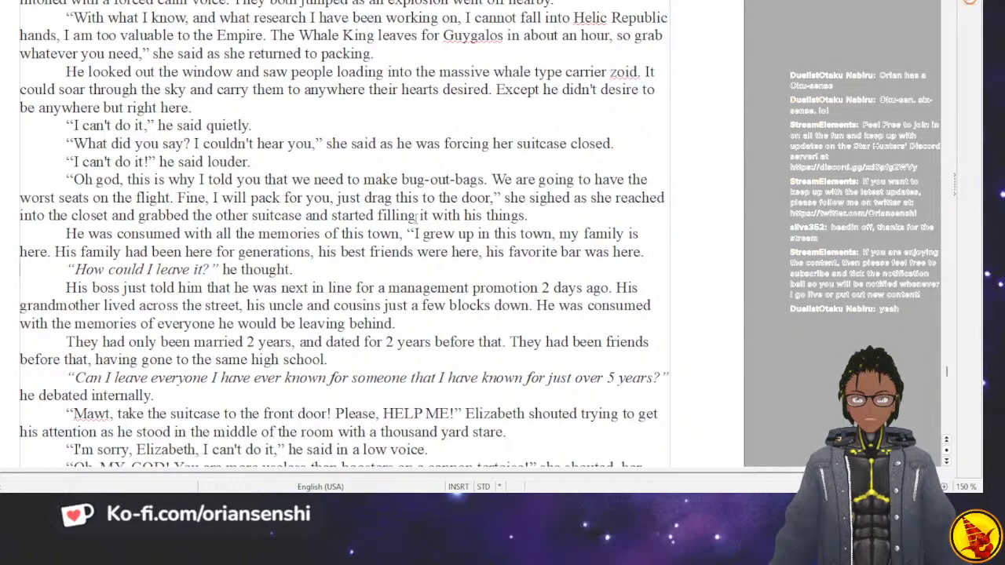
pyautogui.press('Up')
pyautogui.press('BackSpace')
pyautogui.press('BackSpace')
pyautogui.press('BackSpace')
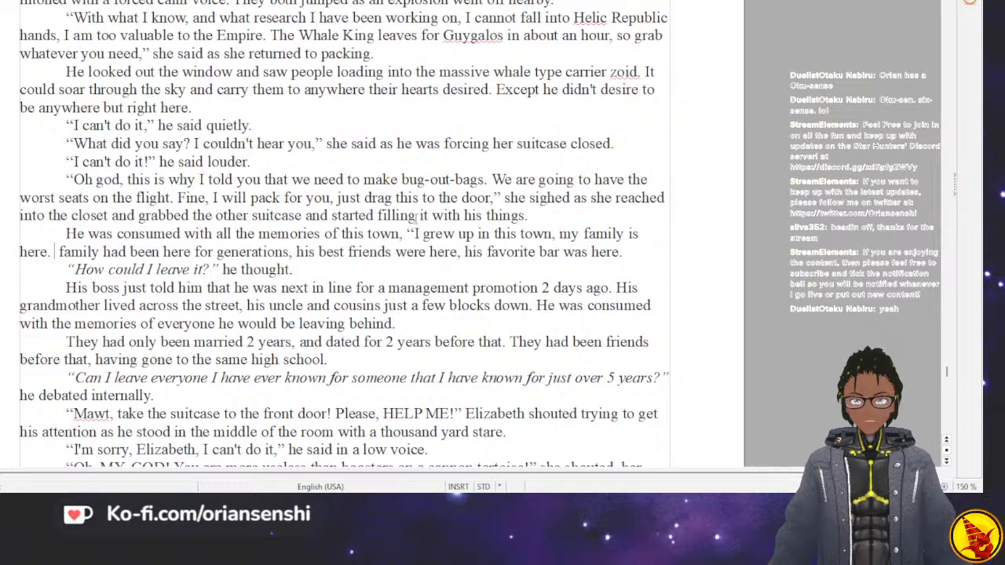
pyautogui.write('My')
pyautogui.press('Right')
pyautogui.press('Right')
pyautogui.press('Right')
pyautogui.press('Right')
pyautogui.press('Right')
pyautogui.press('Right')
pyautogui.press('Right')
pyautogui.press('Right')
pyautogui.press('Right')
pyautogui.press('BackSpace')
pyautogui.write('s')
# Replace “his” with “my” before “best friends” in the generations sentence.
pyautogui.press('Right')
pyautogui.press('Right')
pyautogui.press('Right')
pyautogui.press('Right')
pyautogui.press('Right')
pyautogui.press('Right')
pyautogui.press('Right')
pyautogui.press('Right')
pyautogui.press('Right')
pyautogui.press('Right')
pyautogui.press('Right')
pyautogui.press('Right')
pyautogui.press('Right')
pyautogui.press('Right')
pyautogui.press('Right')
pyautogui.press('Right')
pyautogui.press('Right')
pyautogui.press('Right')
pyautogui.press('Right')
pyautogui.press('Right')
pyautogui.press('Right')
pyautogui.press('Right')
pyautogui.press('Right')
pyautogui.press('Down')
pyautogui.press('Home')
pyautogui.press('Up')
pyautogui.press('Right')
pyautogui.press('Right')
pyautogui.press('Right')
pyautogui.press('Right')
pyautogui.press('Right')
pyautogui.press('Right')
pyautogui.press('Right')
pyautogui.press('Right')
pyautogui.press('Right')
pyautogui.press('Right')
pyautogui.press('Right')
pyautogui.press('Right')
pyautogui.press('Right')
pyautogui.press('Right')
pyautogui.press('Right')
pyautogui.press('Right')
pyautogui.press('Right')
pyautogui.press('Right')
pyautogui.press('Right')
pyautogui.press('Right')
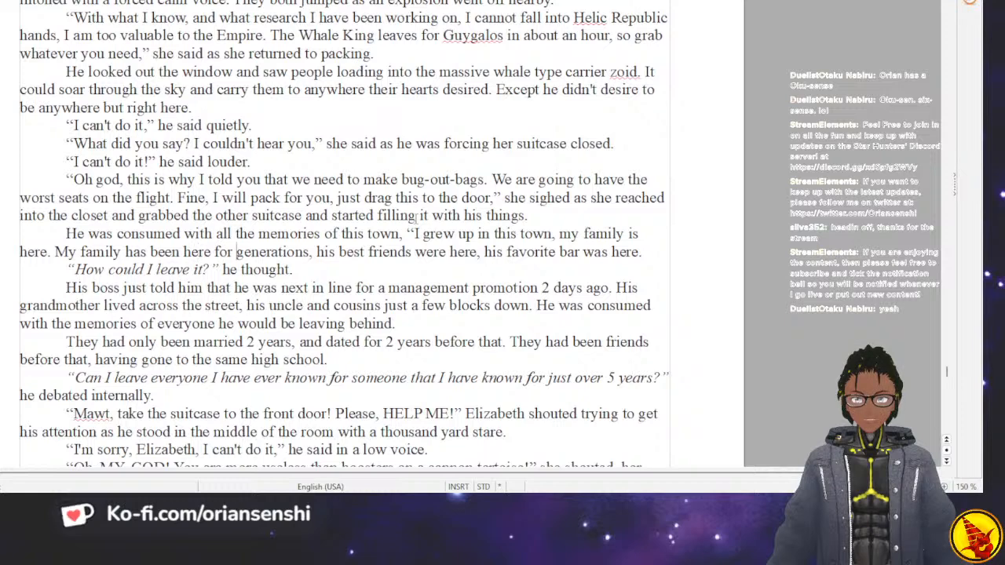
pyautogui.press('Delete')
pyautogui.press('Delete')
pyautogui.press('BackSpace')
pyautogui.write('my')
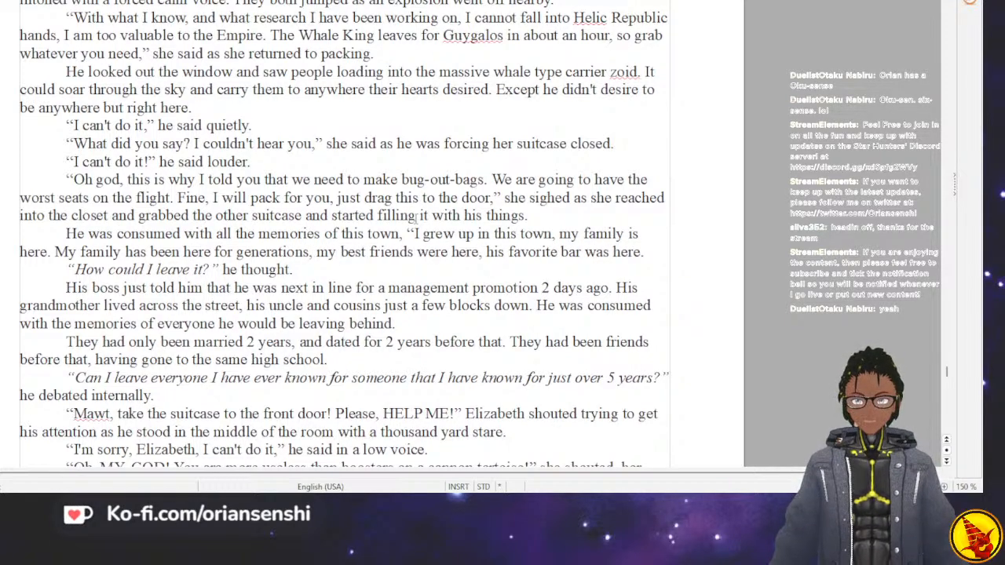
# Change “were” to “are” in the phrase about the best friends being here.
pyautogui.press('Right')
pyautogui.press('Right')
pyautogui.press('Right')
pyautogui.press('Right')
pyautogui.press('Right')
pyautogui.press('Right')
pyautogui.press('Right')
pyautogui.press('Right')
pyautogui.press('Right')
pyautogui.press('Right')
pyautogui.press('Right')
pyautogui.press('Right')
pyautogui.press('Right')
pyautogui.press('Right')
pyautogui.press('Right')
pyautogui.press('Right')
pyautogui.press('Right')
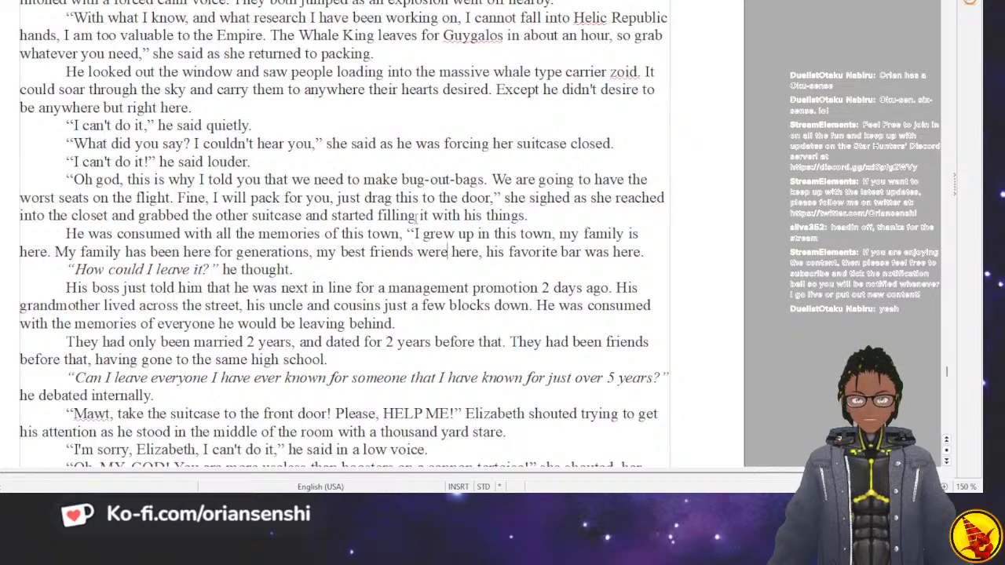
pyautogui.press('BackSpace')
pyautogui.press('BackSpace')
pyautogui.press('BackSpace')
pyautogui.press('BackSpace')
pyautogui.write('are')
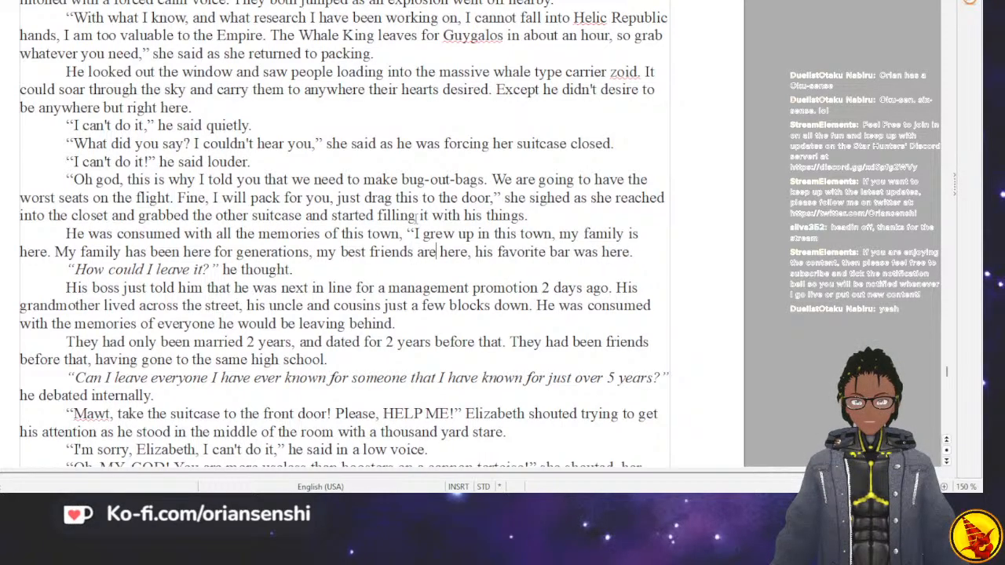
# Reword the end of the sentence to “my favorite bar is here”.
pyautogui.press('Right')
pyautogui.press('Right')
pyautogui.press('Right')
pyautogui.press('BackSpace')
pyautogui.press('BackSpace')
pyautogui.press('BackSpace')
pyautogui.write('my')
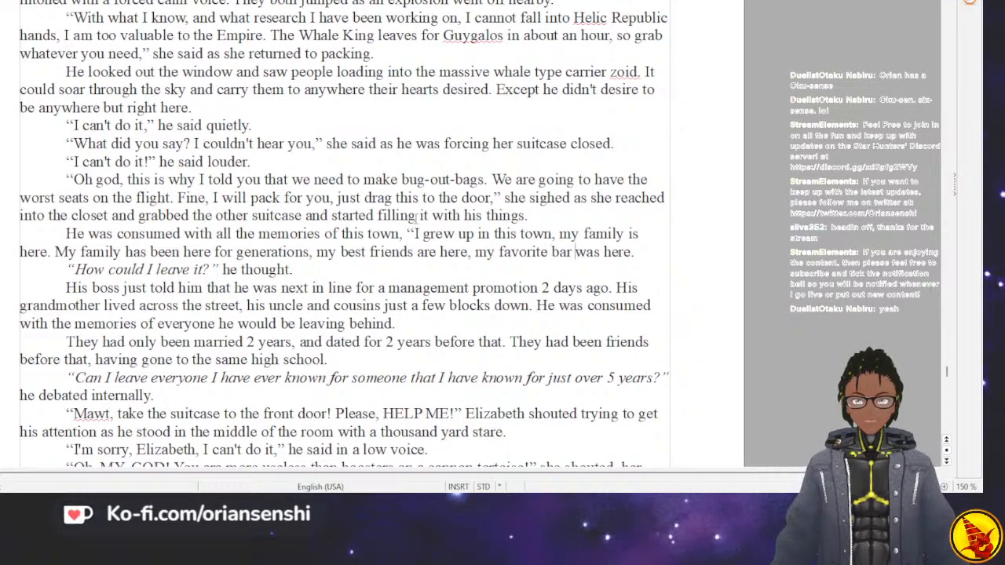
pyautogui.press('BackSpace')
pyautogui.press('BackSpace')
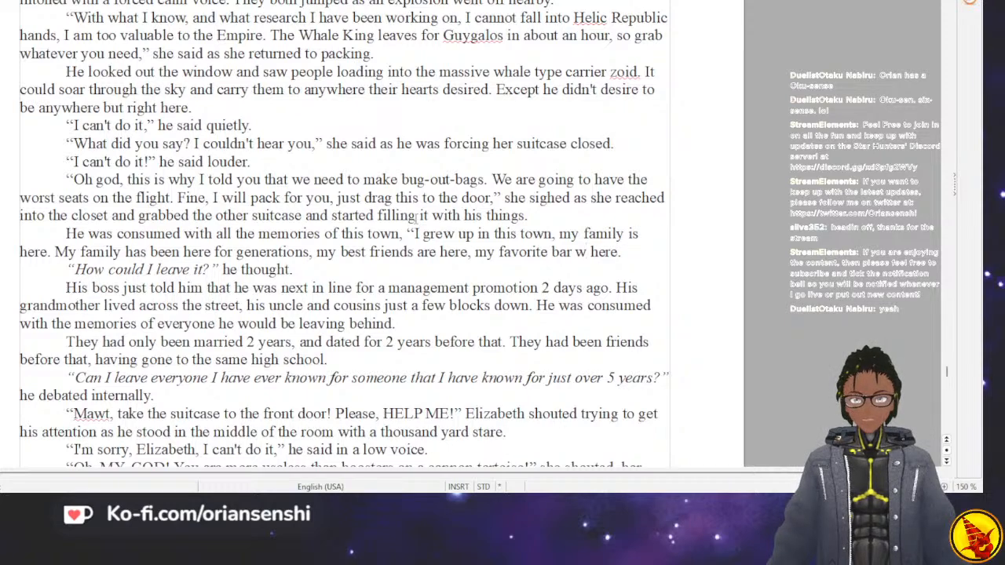
pyautogui.press('BackSpace')
pyautogui.write('is')
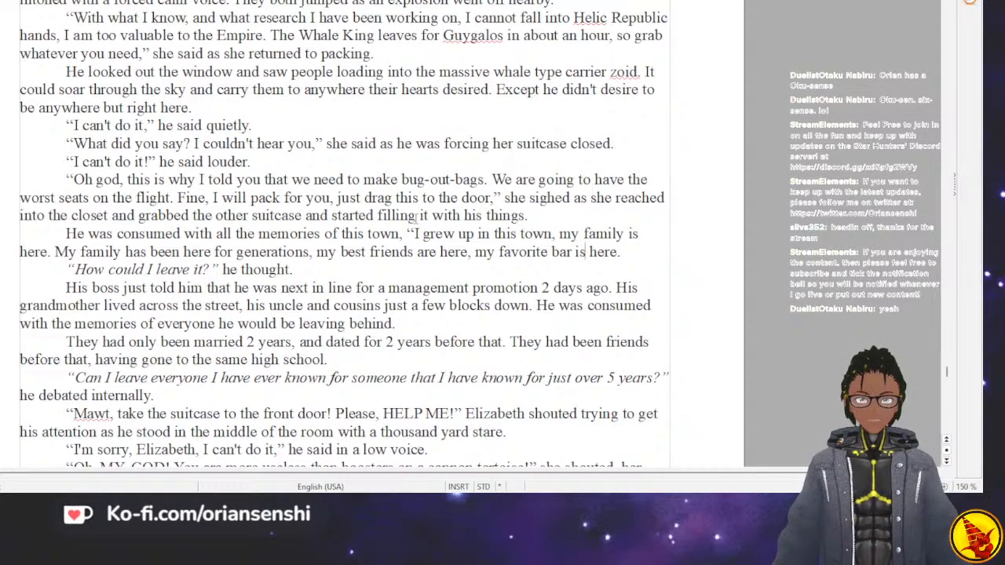
# Remove the opening quotation mark before “How could I leave it?” and join that line to the preceding paragraph.
pyautogui.press('Down')
pyautogui.press('Left')
pyautogui.press('Left')
pyautogui.press('Left')
pyautogui.press('Left')
pyautogui.press('Left')
pyautogui.press('Left')
pyautogui.press('Left')
pyautogui.press('Left')
pyautogui.press('Left')
pyautogui.press('Left')
pyautogui.press('Left')
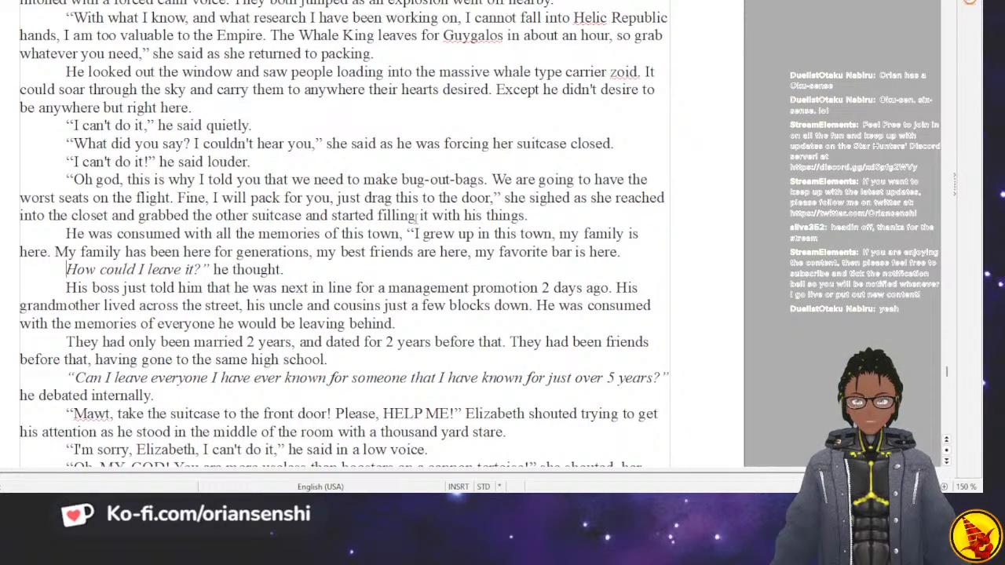
pyautogui.press('BackSpace')
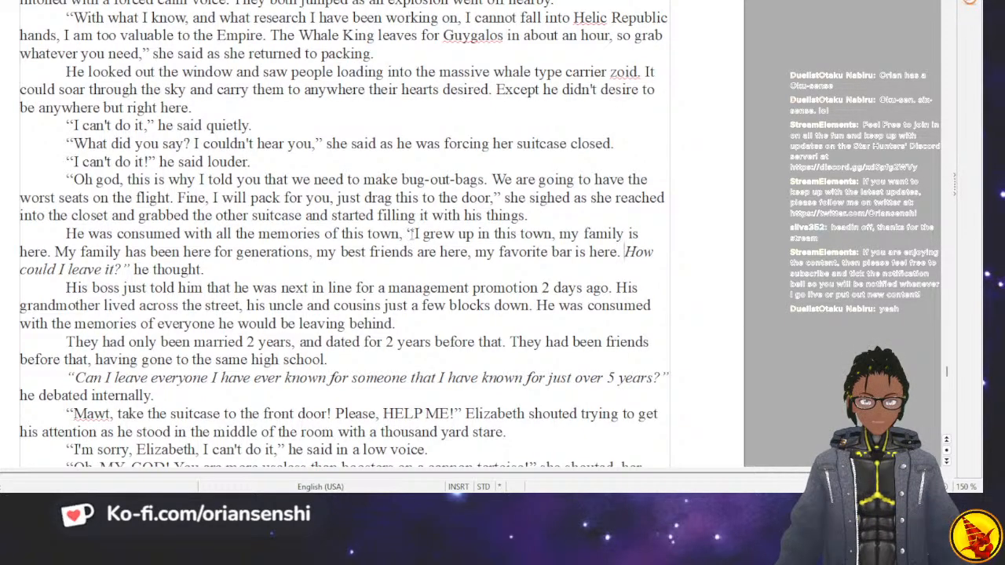
# Italicize the quoted thought from “I grew up in this town” through “my favorite bar is here.”.
pyautogui.moveTo(407, 233); pyautogui.dragTo(626, 251)
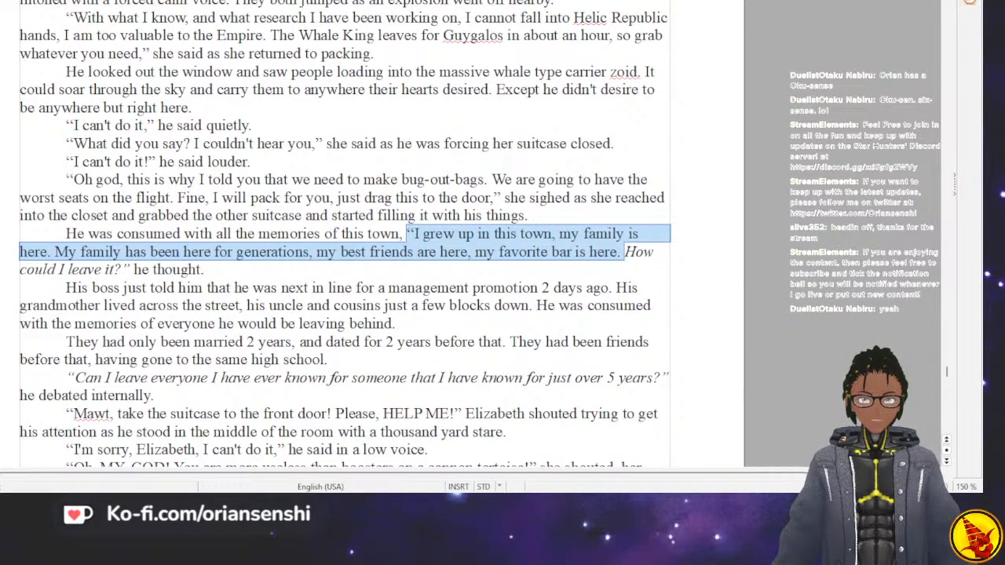
pyautogui.hotkey('ctrl', 'i')
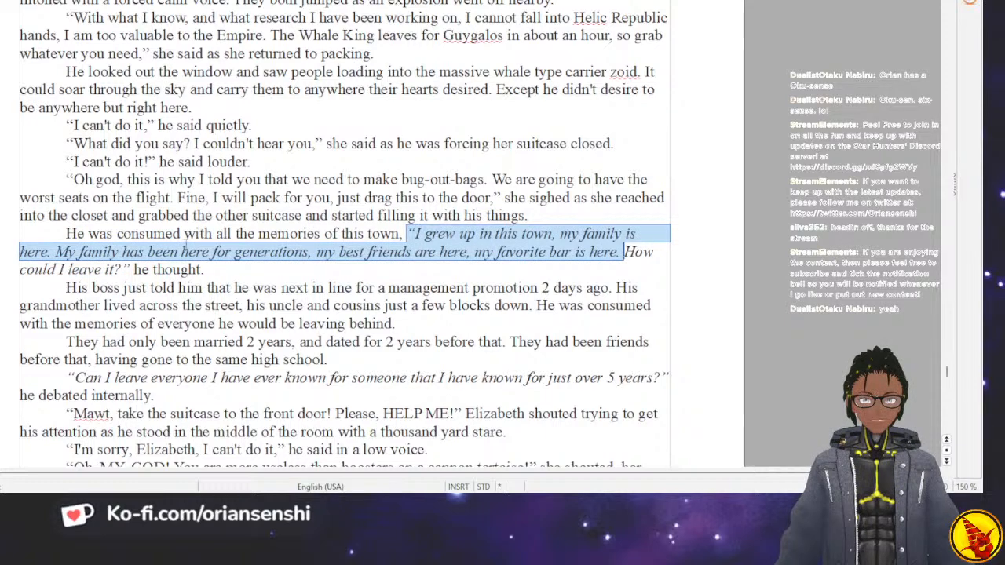
pyautogui.click(136, 266)
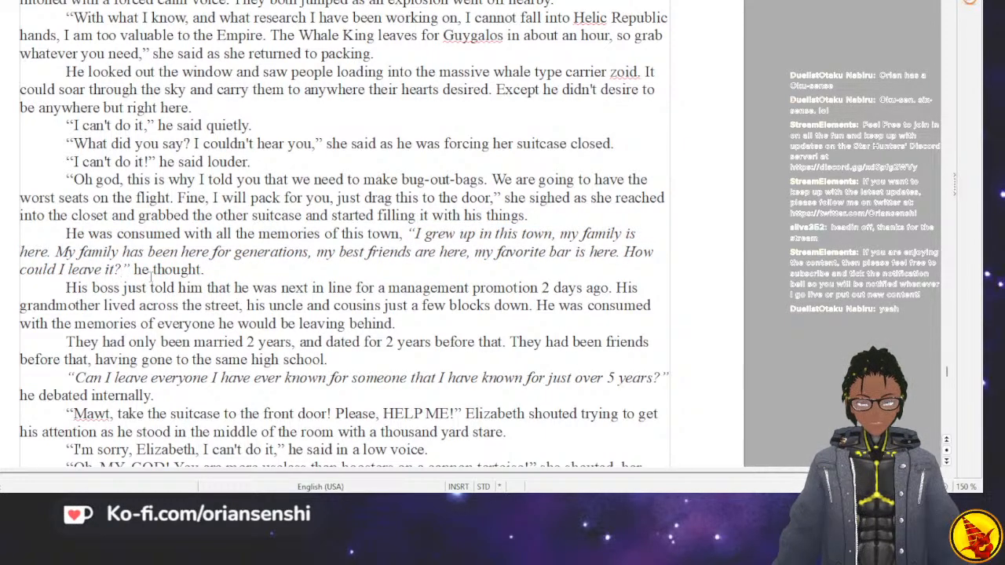
# Open a quotation at the start of the boss paragraph and replace “His” with “My”.
pyautogui.click(88, 288)
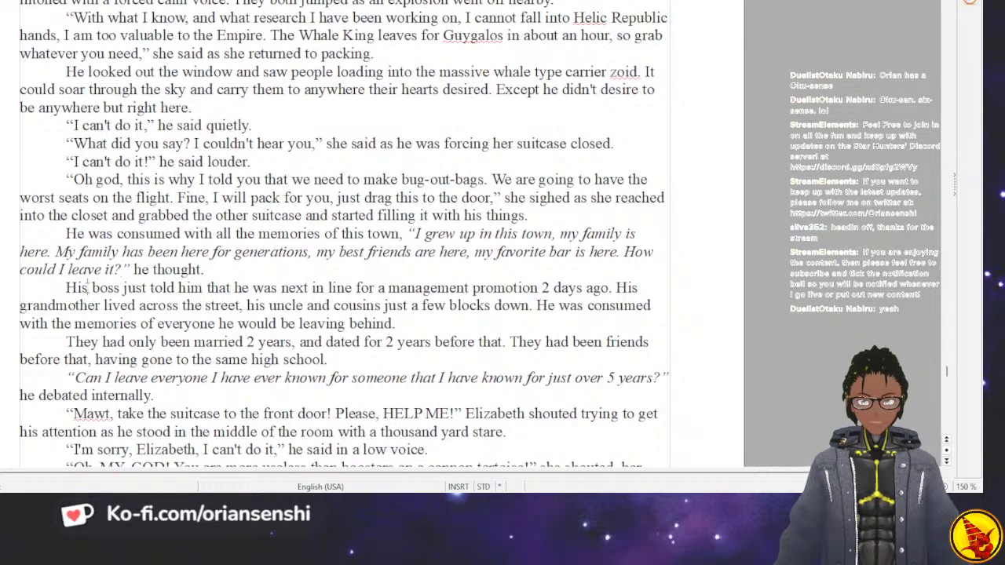
pyautogui.press('BackSpace')
pyautogui.press('BackSpace')
pyautogui.press('BackSpace')
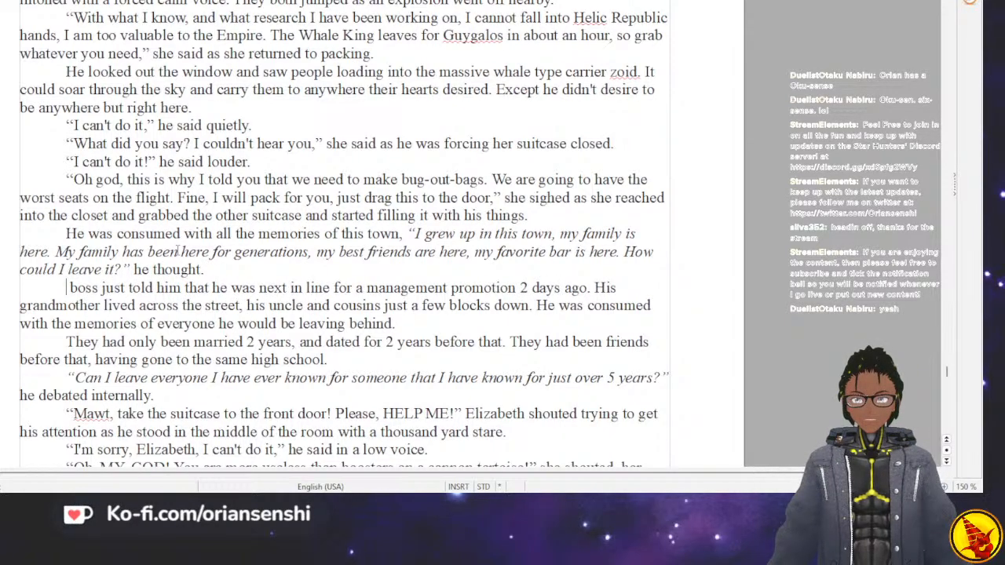
pyautogui.write('"MY')
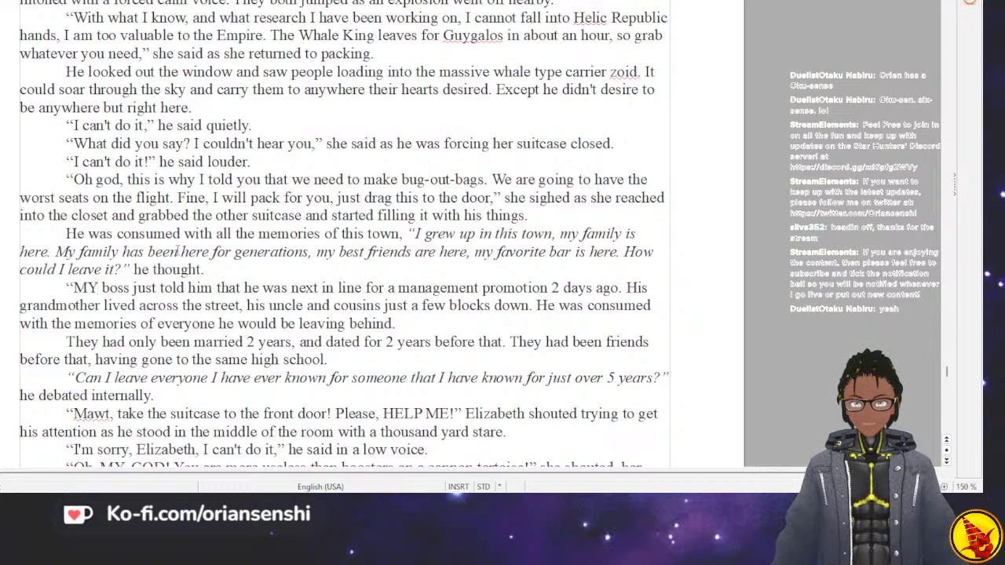
pyautogui.press('BackSpace')
pyautogui.write('y')
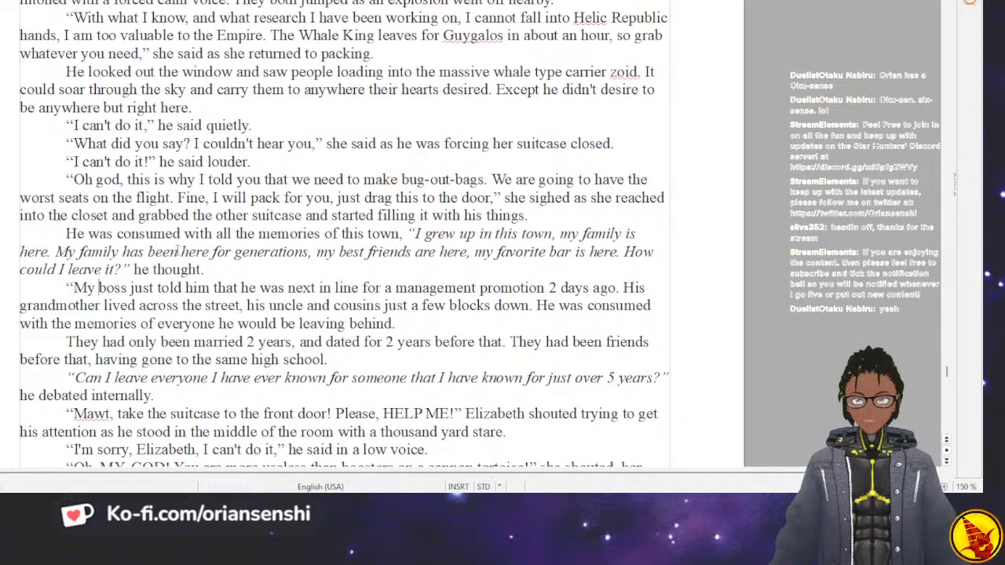
# Replace “him” with “me” after “My boss just told”.
pyautogui.hotkey('ctrl', 'Right')
pyautogui.hotkey('ctrl', 'Right')
pyautogui.hotkey('ctrl', 'Right')
pyautogui.press('BackSpace')
pyautogui.press('BackSpace')
pyautogui.press('BackSpace')
pyautogui.press('BackSpace')
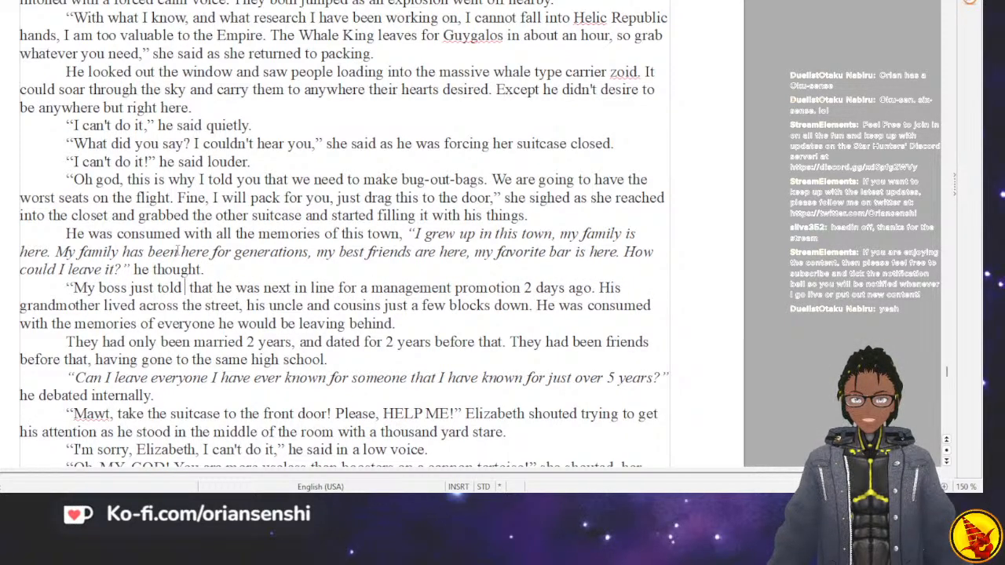
pyautogui.write('me')
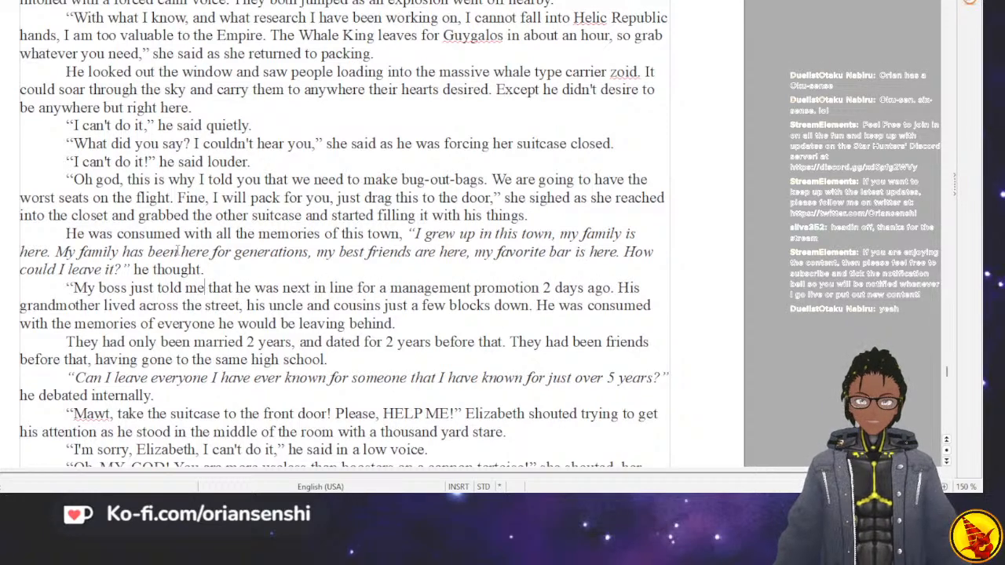
# Change “he was” to “I am” in the sentence about being next in line for the promotion.
pyautogui.press('Right')
pyautogui.press('Right')
pyautogui.press('Right')
pyautogui.press('Right')
pyautogui.press('Right')
pyautogui.press('Right')
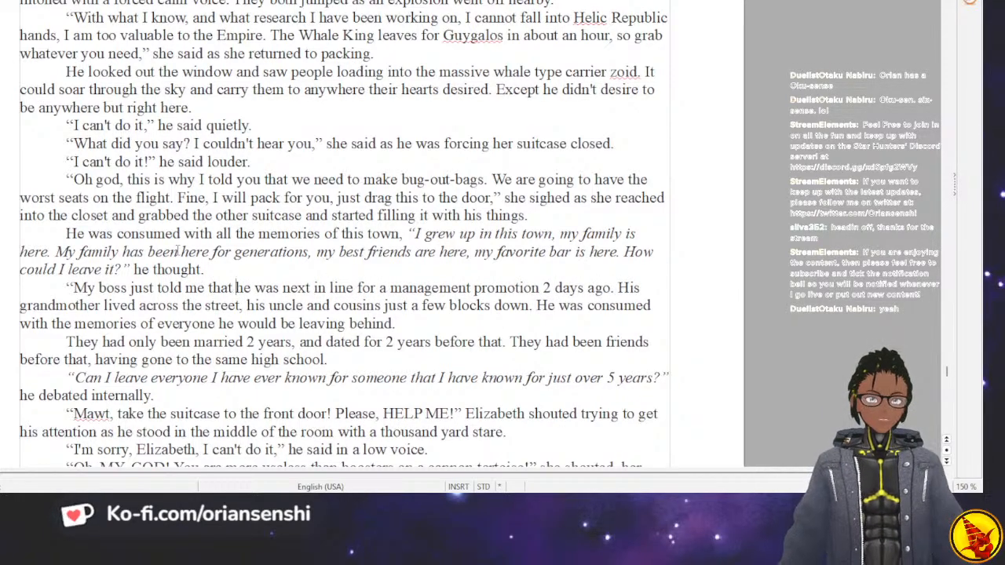
pyautogui.press('BackSpace')
pyautogui.press('BackSpace')
pyautogui.write('I')
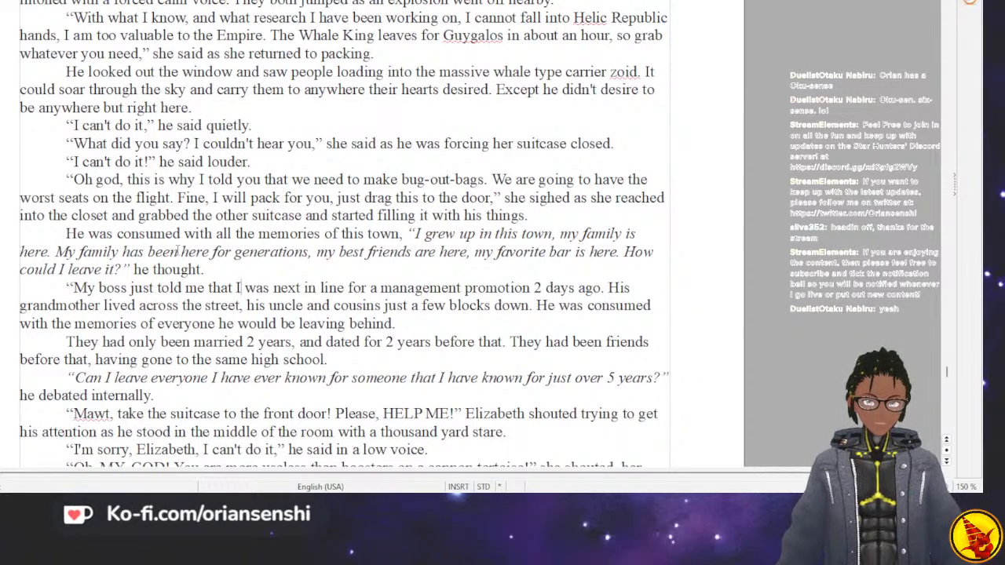
pyautogui.press('Right')
pyautogui.press('Right')
pyautogui.press('Right')
pyautogui.press('Right')
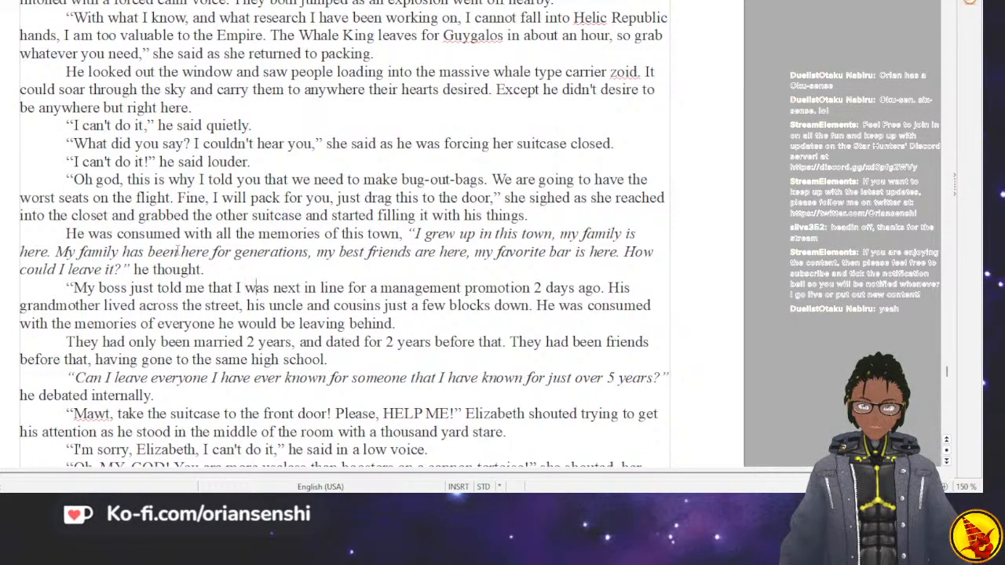
pyautogui.press('BackSpace')
pyautogui.press('BackSpace')
pyautogui.press('BackSpace')
pyautogui.write('an')
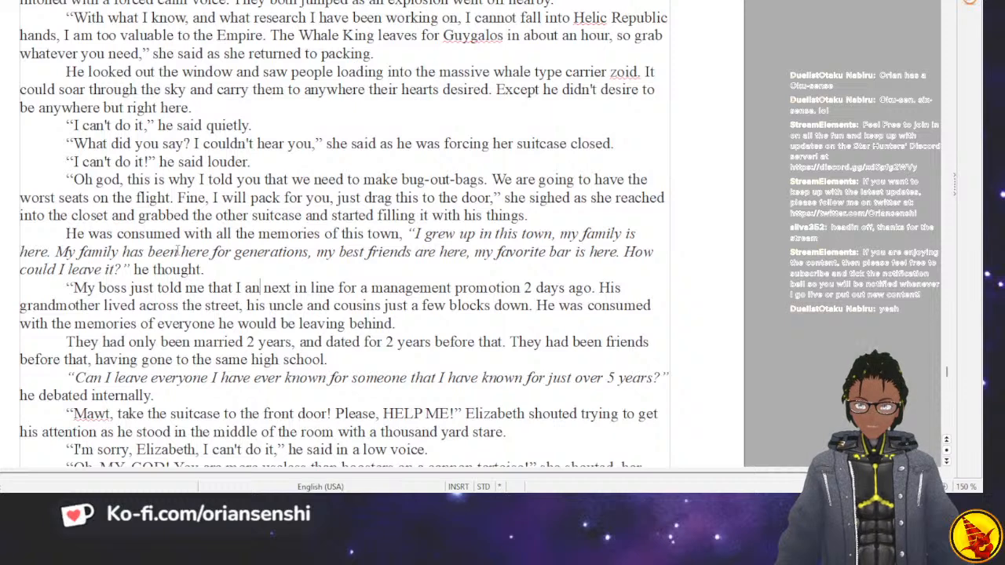
pyautogui.press('BackSpace')
pyautogui.write('m')
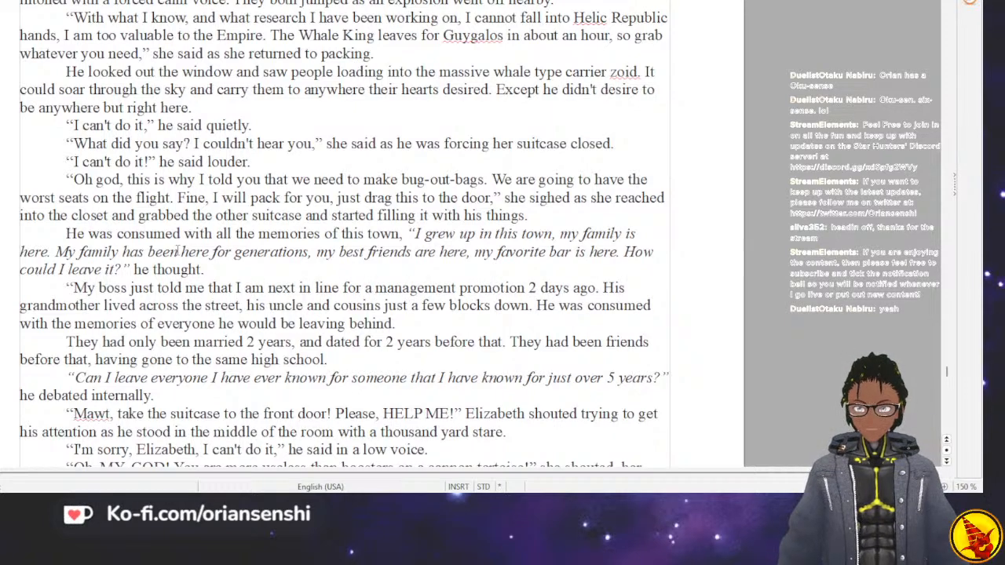
# Replace “His” with “My” before “grandmother” in the boss paragraph.
pyautogui.press('Right')
pyautogui.press('Right')
pyautogui.press('Right')
pyautogui.press('Right')
pyautogui.press('Right')
pyautogui.press('Right')
pyautogui.press('Right')
pyautogui.press('Right')
pyautogui.press('Right')
pyautogui.press('Right')
pyautogui.press('Right')
pyautogui.press('Right')
pyautogui.press('Right')
pyautogui.press('Right')
pyautogui.press('Right')
pyautogui.press('Right')
pyautogui.press('Right')
pyautogui.press('Right')
pyautogui.press('Right')
pyautogui.press('Right')
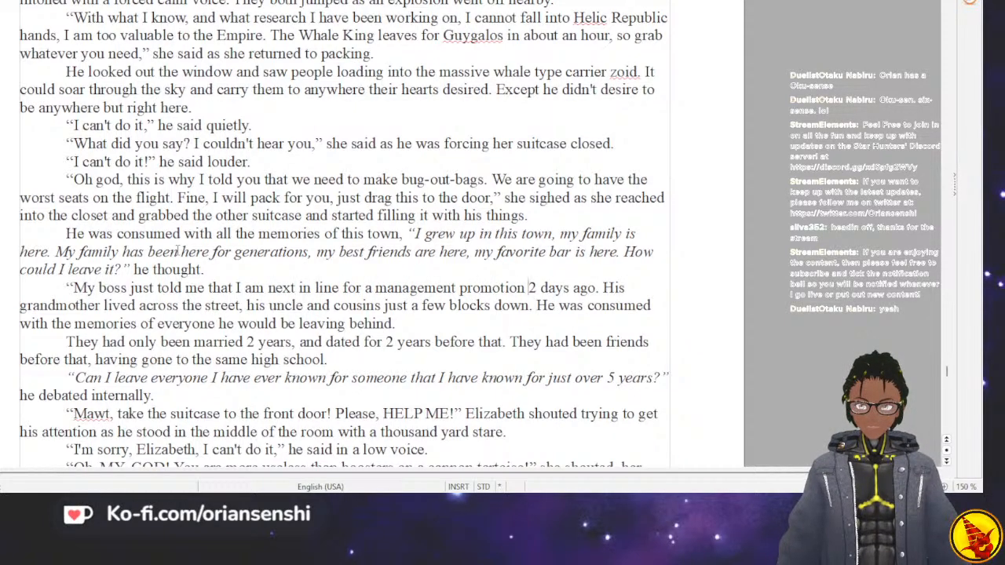
pyautogui.press('BackSpace')
pyautogui.press('BackSpace')
pyautogui.press('BackSpace')
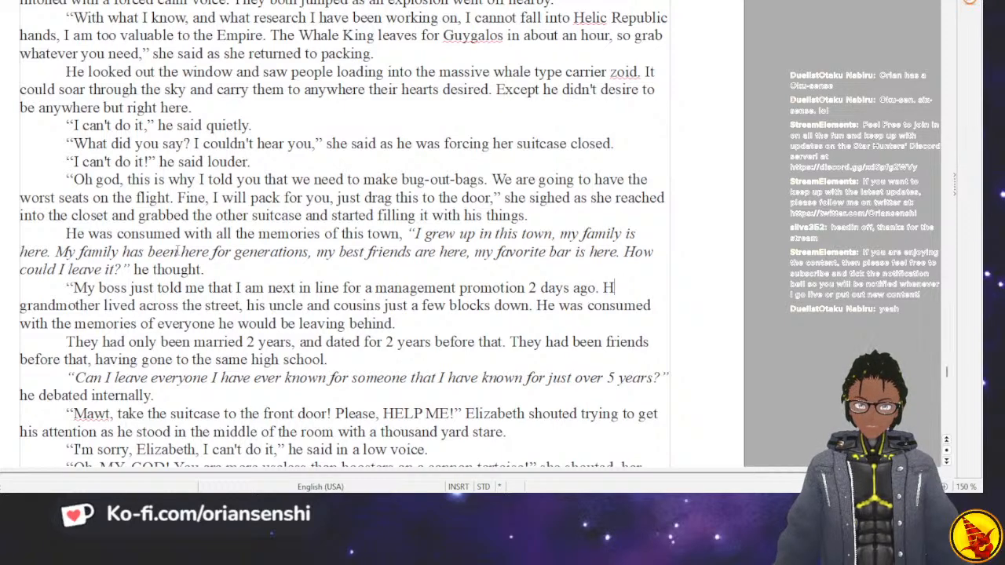
pyautogui.write('MY')
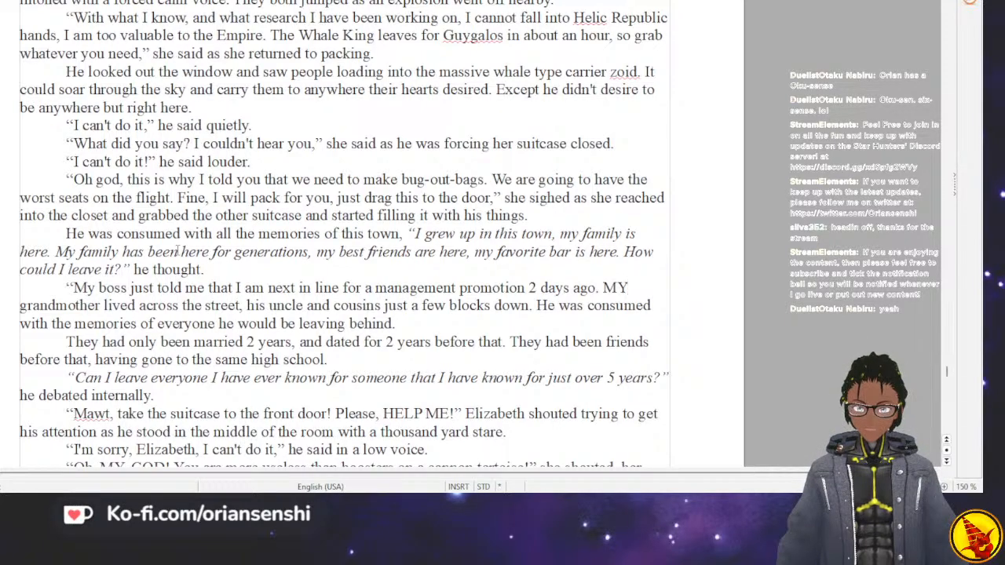
pyautogui.press('BackSpace')
pyautogui.press('BackSpace')
pyautogui.write('My')
# Change “lived” to “lives” in the sentence about the grandmother across the street.
pyautogui.press('Down')
pyautogui.press('Right')
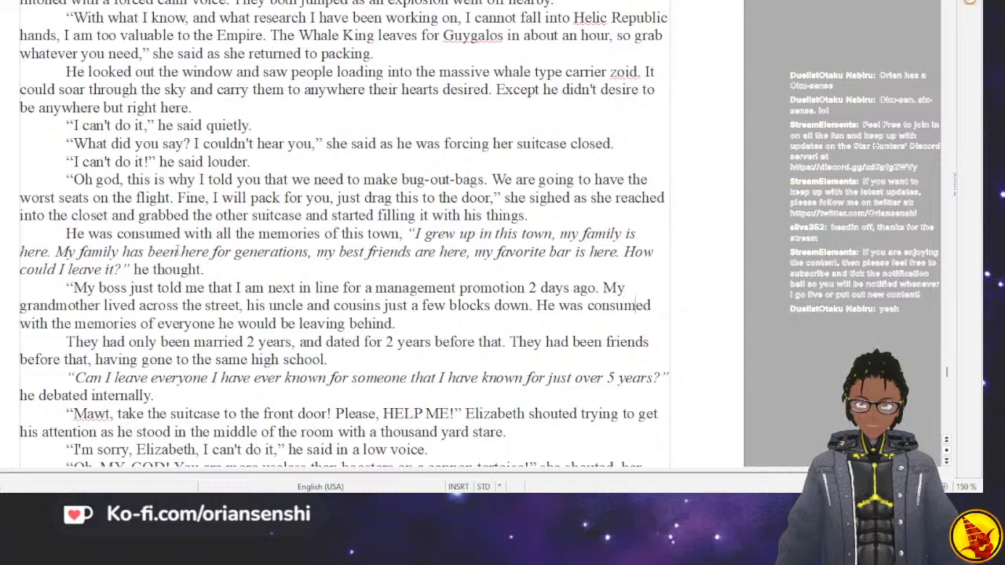
pyautogui.press('Home')
pyautogui.press('Right')
pyautogui.press('Right')
pyautogui.press('Right')
pyautogui.press('Right')
pyautogui.press('Right')
pyautogui.press('Right')
pyautogui.press('Right')
pyautogui.press('Right')
pyautogui.press('Right')
pyautogui.press('Right')
pyautogui.press('Right')
pyautogui.press('Right')
pyautogui.press('Right')
pyautogui.press('Right')
pyautogui.press('Right')
pyautogui.press('Right')
pyautogui.press('Right')
pyautogui.press('Right')
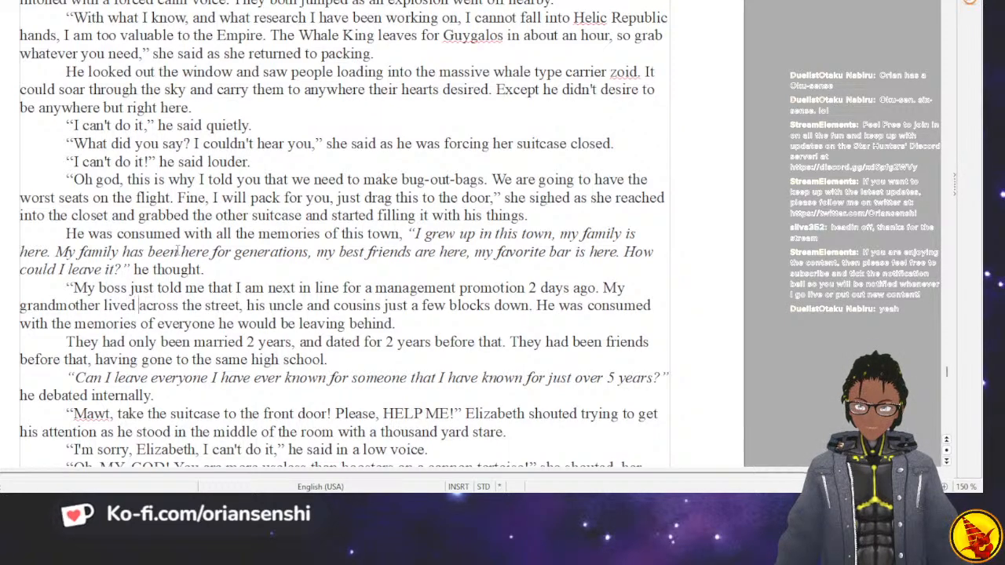
pyautogui.press('BackSpace')
pyautogui.press('BackSpace')
pyautogui.write('s')
# Replace “his” with “my” before “uncle and cousins”.
pyautogui.press('Right')
pyautogui.press('Right')
# Add a closing quotation mark after “just a few blocks down.”.
pyautogui.press('Right')
pyautogui.press('Right')
pyautogui.press('Right')
pyautogui.press('Right')
pyautogui.press('Right')
pyautogui.press('Right')
pyautogui.press('Right')
pyautogui.press('Right')
pyautogui.press('Right')
pyautogui.press('Right')
pyautogui.press('Right')
pyautogui.press('Right')
pyautogui.press('Right')
pyautogui.press('Right')
pyautogui.press('Right')
pyautogui.press('Right')
pyautogui.press('Right')
pyautogui.press('Right')
pyautogui.press('Right')
pyautogui.press('Right')
pyautogui.press('BackSpace')
pyautogui.press('BackSpace')
pyautogui.press('BackSpace')
pyautogui.write('my')
pyautogui.press('Right')
pyautogui.press('Right')
pyautogui.press('Right')
pyautogui.press('Right')
pyautogui.press('Right')
pyautogui.press('Right')
pyautogui.press('Right')
pyautogui.press('Right')
pyautogui.press('Right')
pyautogui.press('Right')
pyautogui.press('Right')
pyautogui.press('Right')
pyautogui.press('Right')
pyautogui.press('Right')
pyautogui.press('Right')
pyautogui.press('Right')
pyautogui.press('Right')
pyautogui.press('Right')
pyautogui.press('Right')
pyautogui.press('Right')
pyautogui.press('Right')
pyautogui.press('Right')
pyautogui.press('Right')
pyautogui.press('Right')
pyautogui.press('Right')
pyautogui.press('Right')
pyautogui.press('Right')
pyautogui.press('Left')
pyautogui.press('Left')
pyautogui.press('Left')
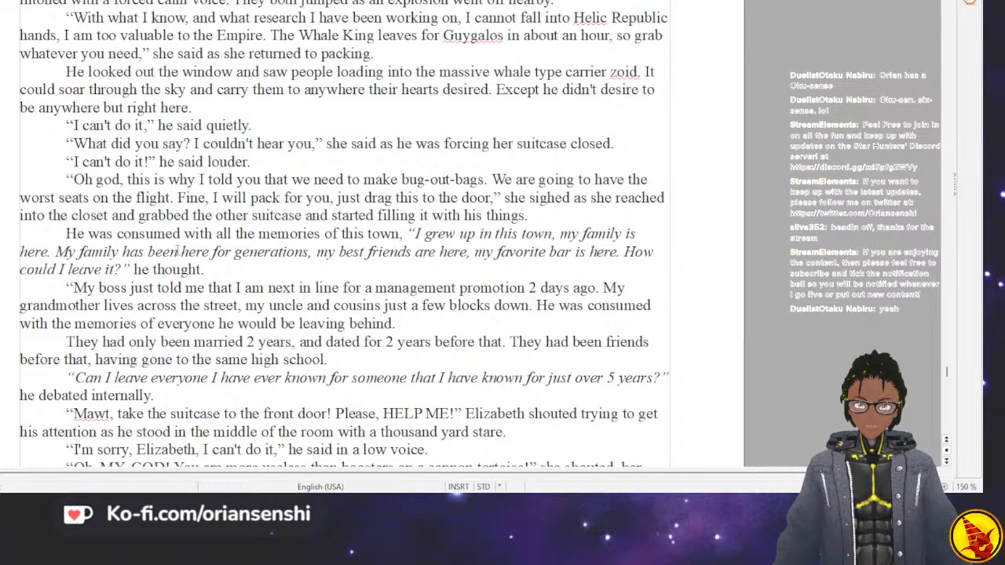
pyautogui.write('"')
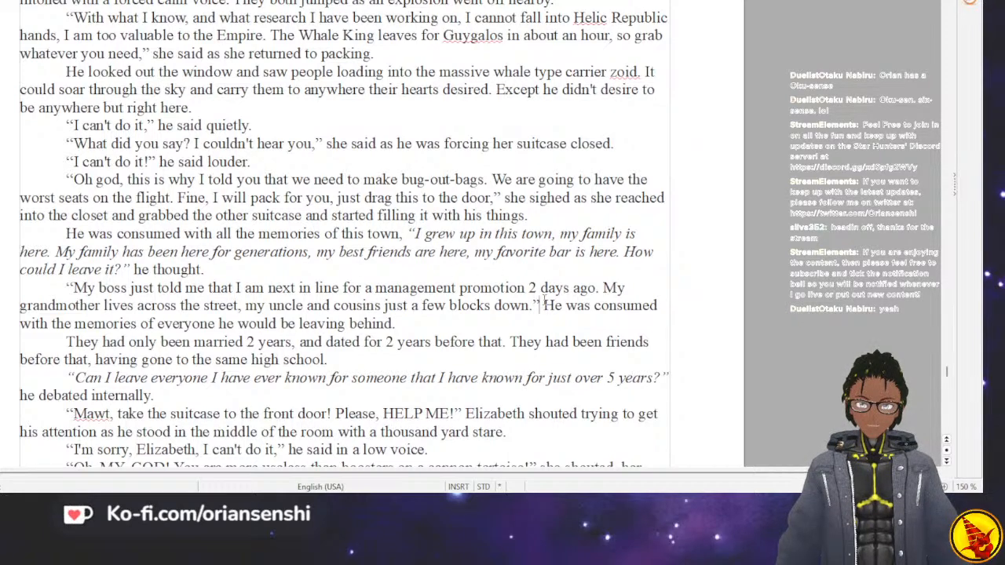
# Italicize the quoted thought from “My boss just told me” through “just a few blocks down.”.
pyautogui.moveTo(541, 305); pyautogui.dragTo(66, 287)
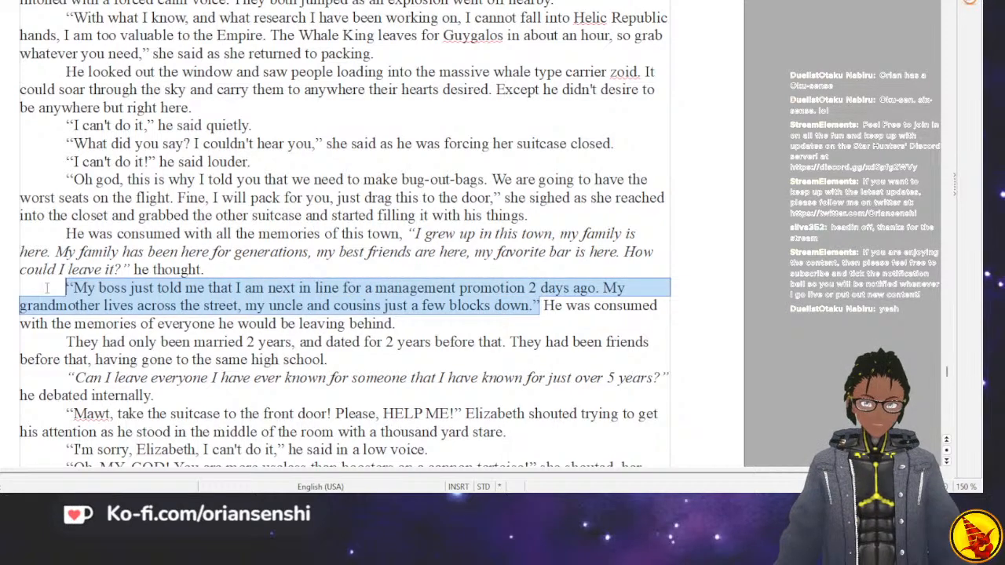
pyautogui.hotkey('ctrl', 'i')
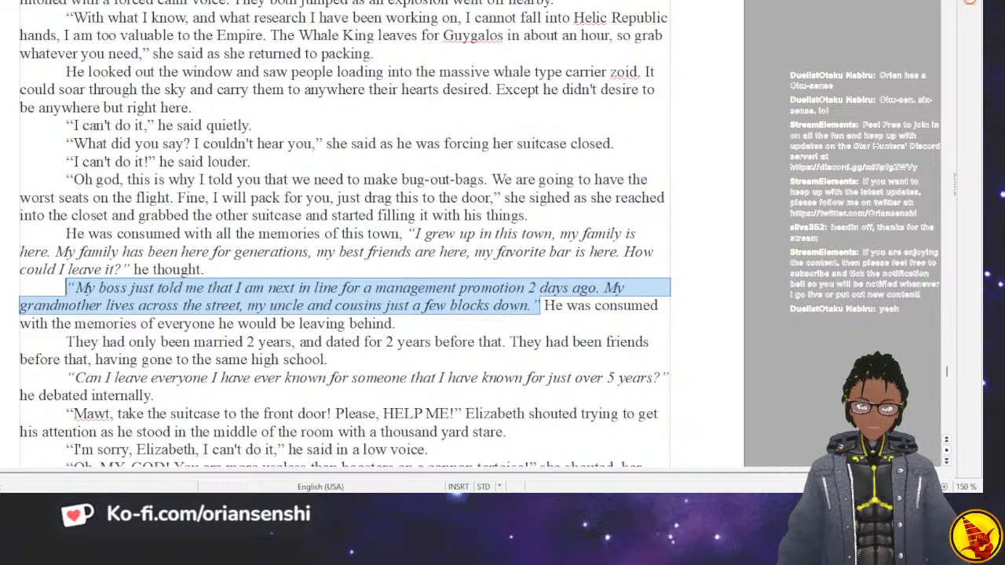
pyautogui.click(548, 309)
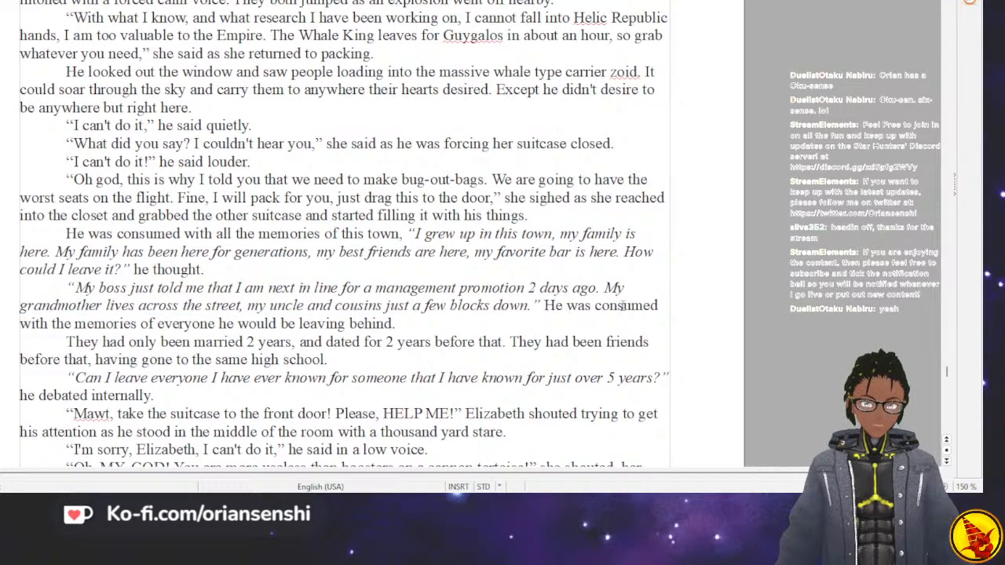
# Replace the period after “blocks down” with a comma inside the closing quotation mark.
pyautogui.click(660, 307)
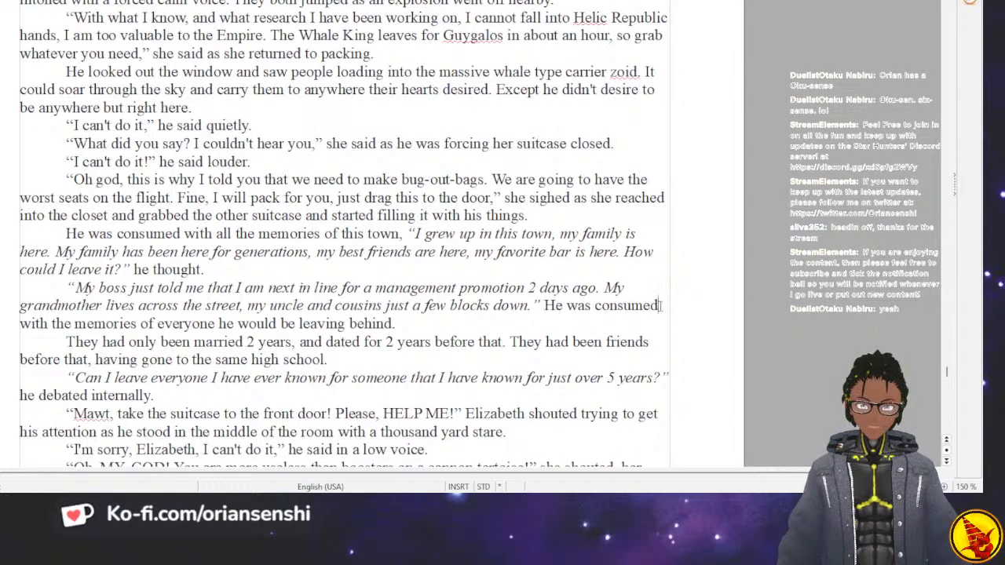
pyautogui.press('BackSpace')
pyautogui.write(',')
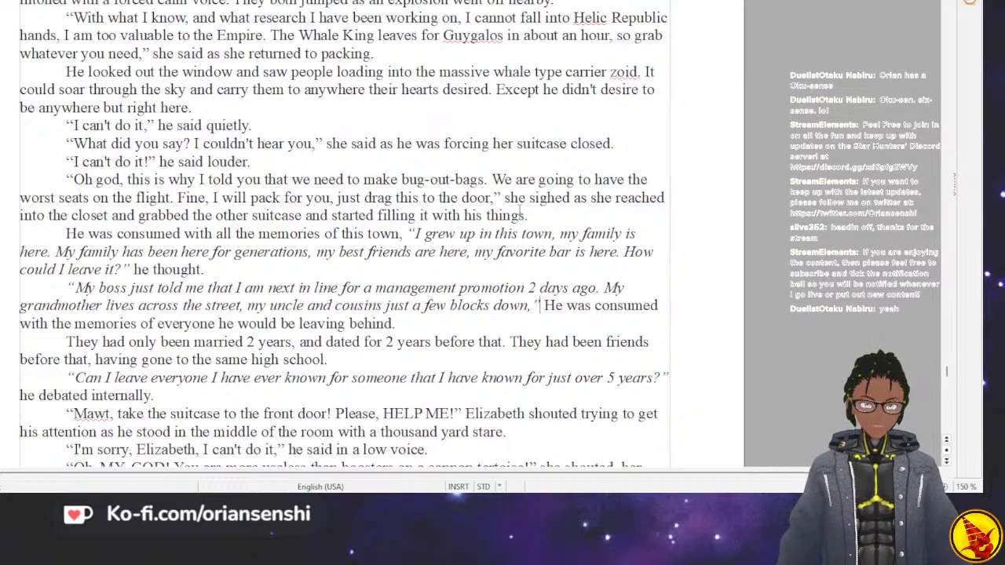
# Reword “He was consumed with the” after the boss quotation to “he ruminated on the”.
pyautogui.press('End')
pyautogui.press('BackSpace')
pyautogui.press('BackSpace')
pyautogui.press('BackSpace')
pyautogui.press('BackSpace')
pyautogui.press('BackSpace')
pyautogui.press('BackSpace')
pyautogui.press('BackSpace')
pyautogui.press('BackSpace')
pyautogui.press('BackSpace')
pyautogui.press('BackSpace')
pyautogui.press('BackSpace')
pyautogui.press('BackSpace')
pyautogui.press('Right')
pyautogui.press('Right')
pyautogui.press('Right')
pyautogui.press('Right')
pyautogui.press('Right')
pyautogui.press('Right')
pyautogui.press('Right')
pyautogui.press('Right')
pyautogui.press('Right')
pyautogui.press('Right')
pyautogui.press('Right')
pyautogui.press('Right')
pyautogui.press('Right')
pyautogui.press('Right')
pyautogui.press('Right')
pyautogui.press('Right')
pyautogui.press('Right')
pyautogui.press('Right')
pyautogui.press('Right')
pyautogui.press('Left')
pyautogui.press('Left')
pyautogui.press('Left')
pyautogui.press('Left')
pyautogui.press('Left')
pyautogui.press('Left')
pyautogui.press('Left')
pyautogui.press('Left')
pyautogui.press('Left')
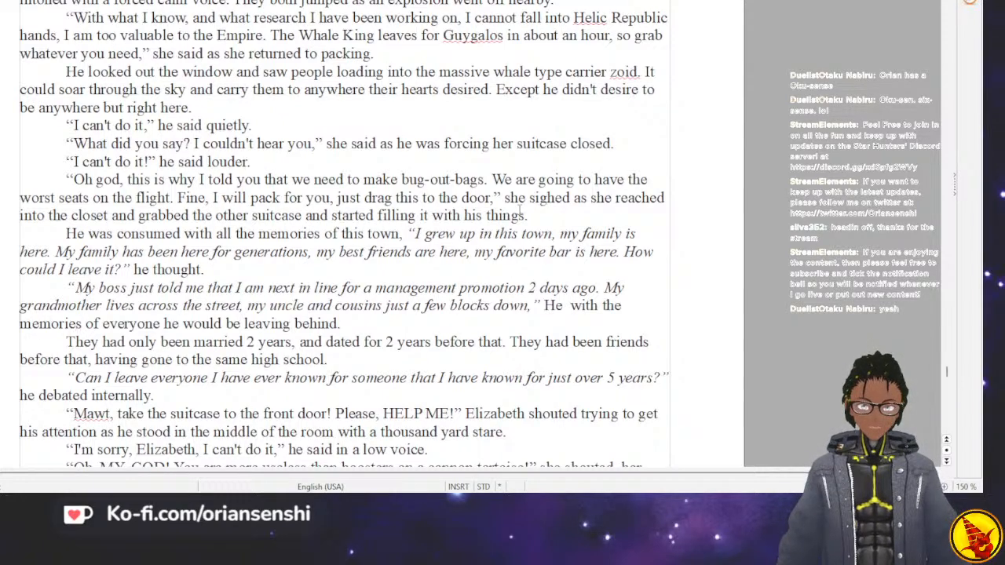
pyautogui.press('BackSpace')
pyautogui.press('BackSpace')
pyautogui.press('BackSpace')
pyautogui.press('BackSpace')
pyautogui.press('BackSpace')
pyautogui.press('BackSpace')
pyautogui.press('BackSpace')
pyautogui.press('BackSpace')
pyautogui.press('BackSpace')
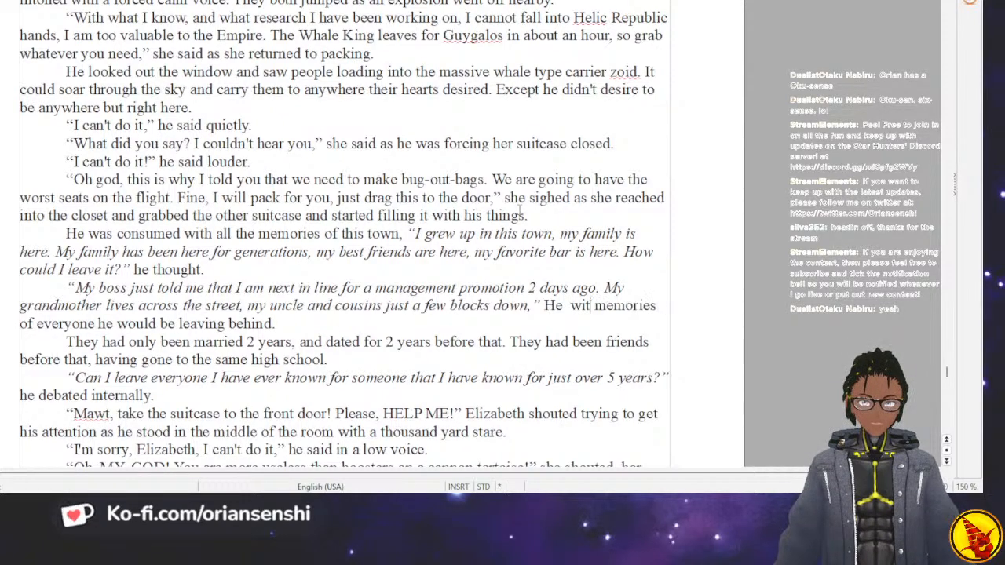
pyautogui.press('BackSpace')
pyautogui.press('BackSpace')
pyautogui.press('BackSpace')
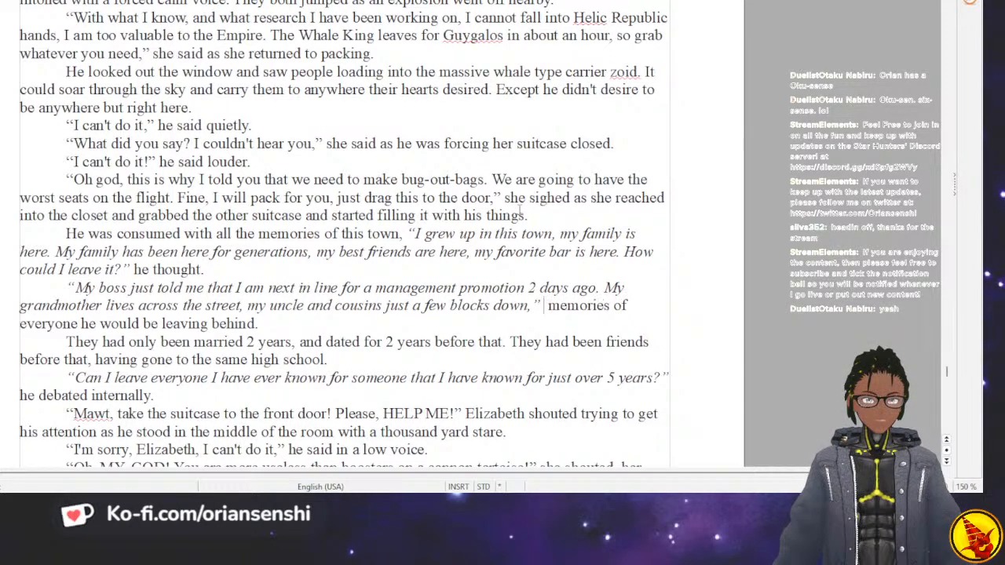
pyautogui.write('he rum')
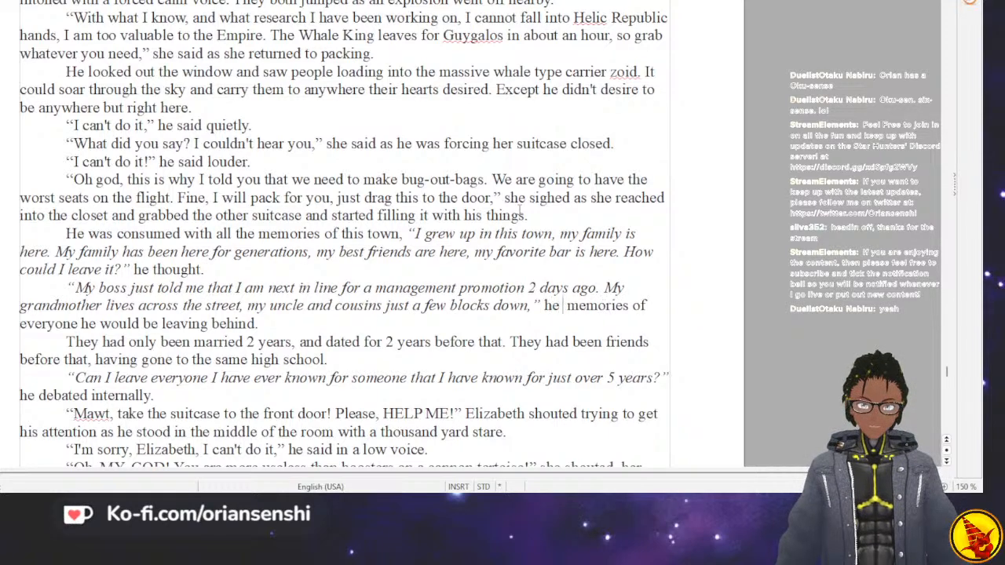
pyautogui.write('inated')
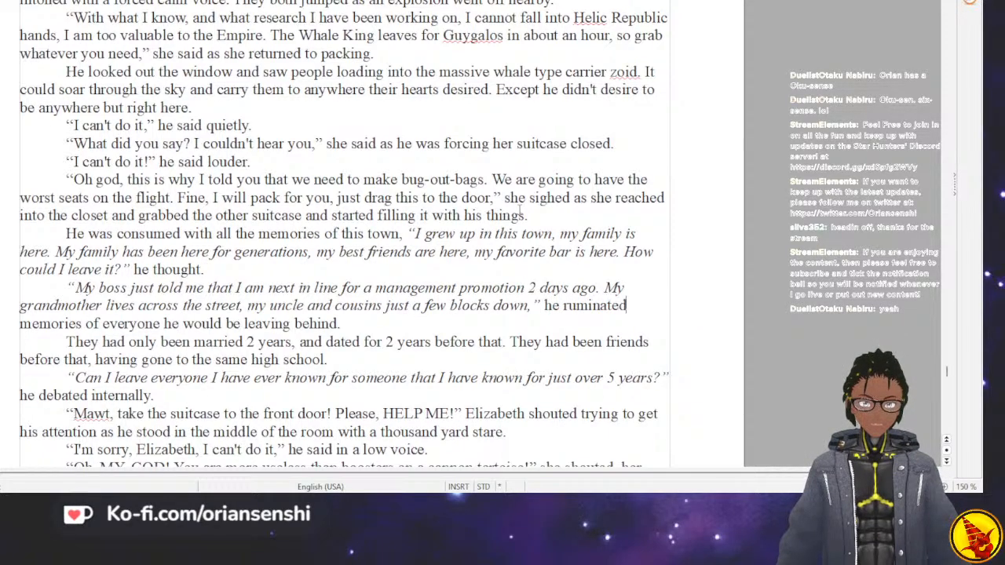
pyautogui.write(' on the')
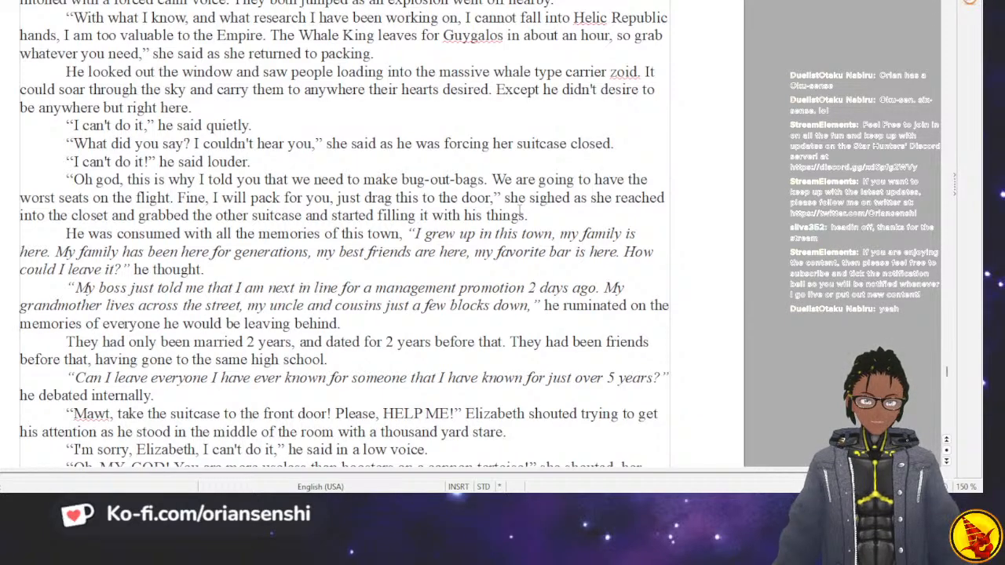
# Change “over 5 years” to “6 years” in the italic “Can I leave everyone” thought and save the document.
pyautogui.press('Right')
pyautogui.press('Right')
pyautogui.press('Right')
pyautogui.press('Right')
pyautogui.press('Right')
pyautogui.press('Right')
pyautogui.press('Right')
pyautogui.press('Right')
pyautogui.press('Right')
pyautogui.press('Right')
pyautogui.press('Right')
pyautogui.press('Right')
pyautogui.press('Right')
pyautogui.press('Right')
pyautogui.press('Right')
pyautogui.press('Right')
pyautogui.press('Right')
pyautogui.press('Right')
pyautogui.press('Right')
pyautogui.press('Right')
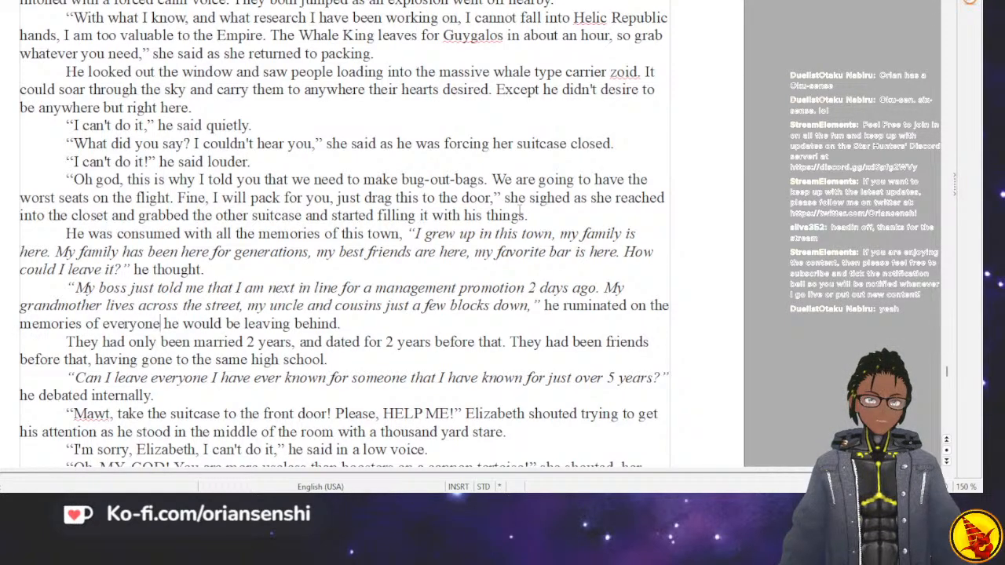
pyautogui.press('Right')
pyautogui.press('Right')
pyautogui.press('Right')
pyautogui.press('Right')
pyautogui.press('Right')
pyautogui.press('Right')
pyautogui.press('Right')
pyautogui.press('Right')
pyautogui.press('Right')
pyautogui.press('Right')
pyautogui.press('Right')
pyautogui.press('Right')
pyautogui.press('Right')
pyautogui.press('Right')
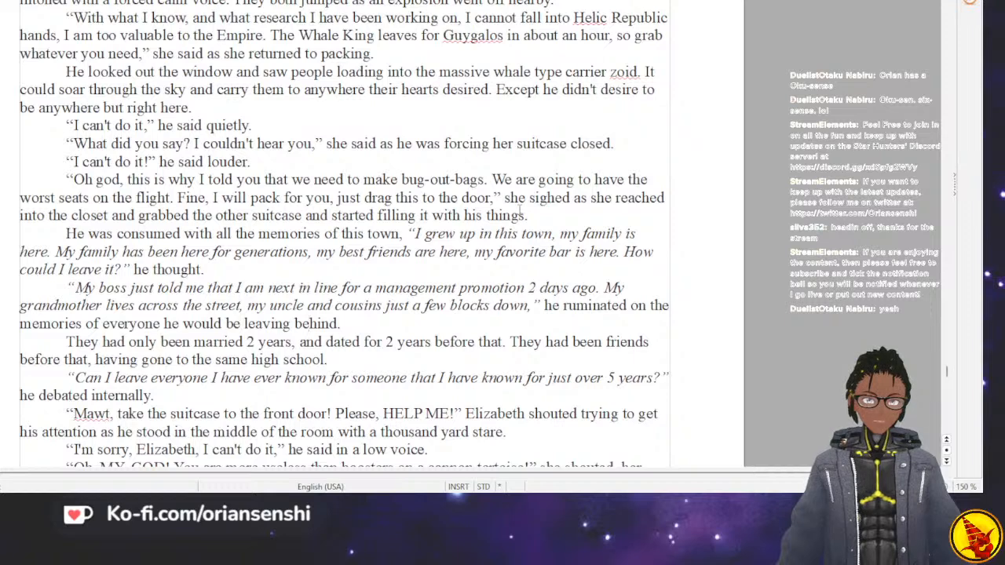
pyautogui.press('Down')
pyautogui.press('Down')
pyautogui.press('Down')
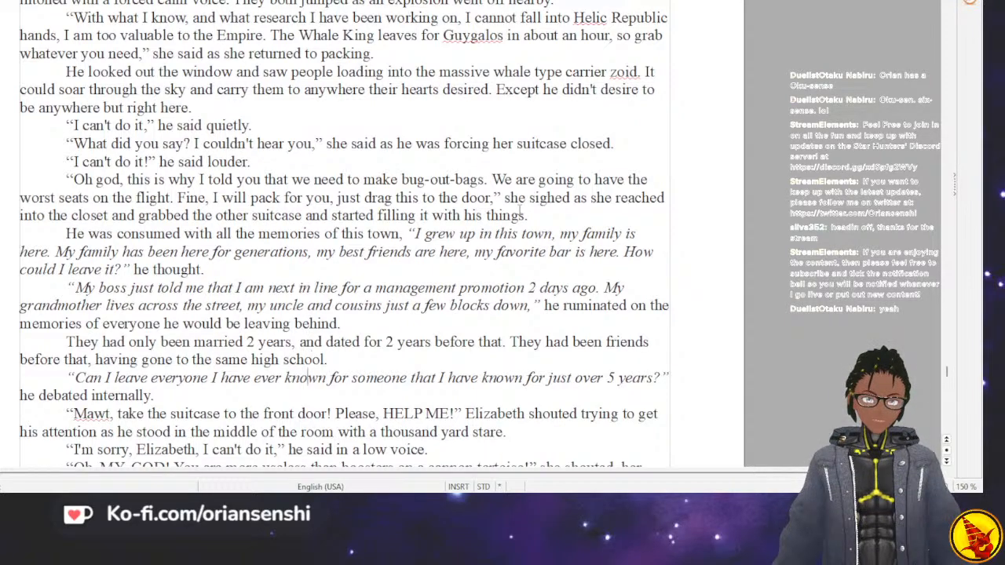
pyautogui.press('Right')
pyautogui.press('Right')
pyautogui.press('Right')
pyautogui.press('Right')
pyautogui.press('Right')
pyautogui.press('Right')
pyautogui.press('Right')
pyautogui.press('Right')
pyautogui.press('Right')
pyautogui.press('Right')
pyautogui.press('Right')
pyautogui.press('Right')
pyautogui.press('Right')
pyautogui.press('Right')
pyautogui.press('Right')
pyautogui.press('Right')
pyautogui.press('Right')
pyautogui.press('Right')
pyautogui.press('Right')
pyautogui.press('Right')
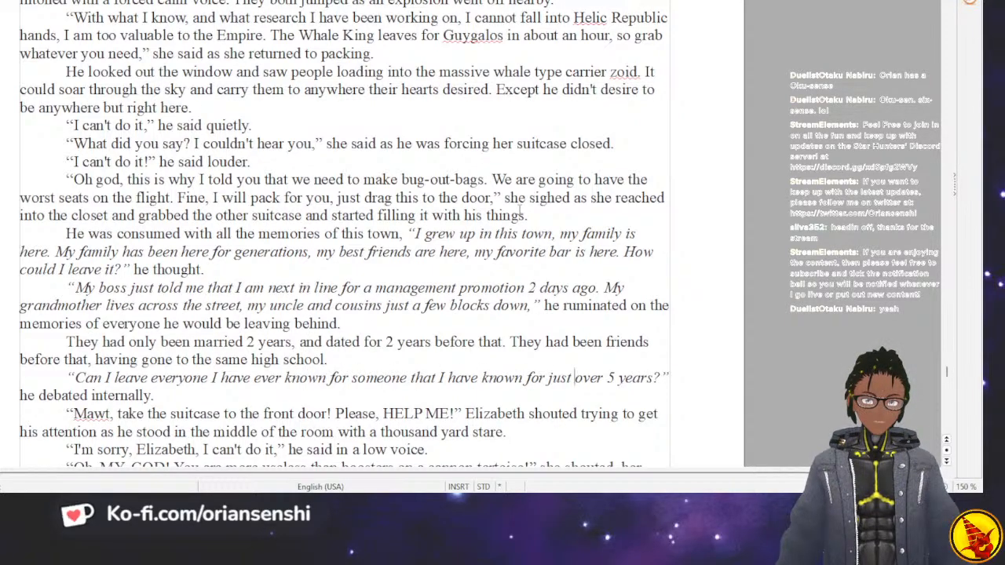
pyautogui.press('BackSpace')
pyautogui.press('BackSpace')
pyautogui.press('BackSpace')
pyautogui.press('BackSpace')
pyautogui.press('BackSpace')
pyautogui.press('BackSpace')
pyautogui.press('BackSpace')
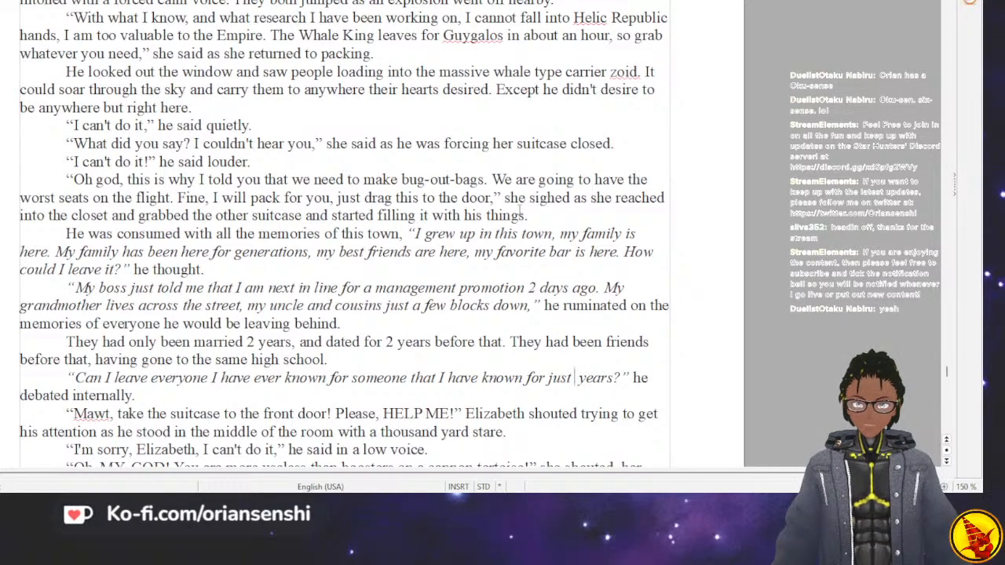
pyautogui.write('6')
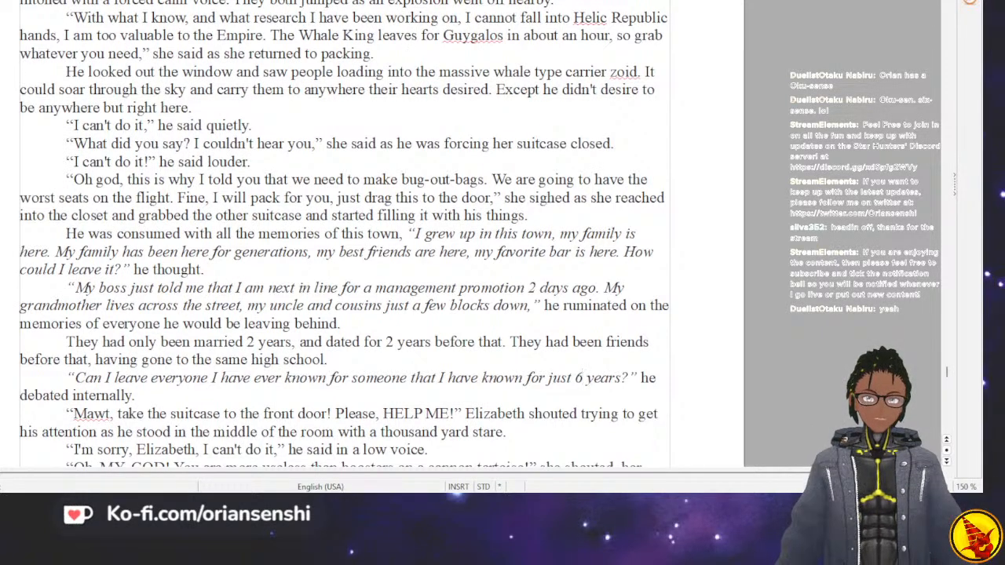
pyautogui.hotkey('ctrl', 's')
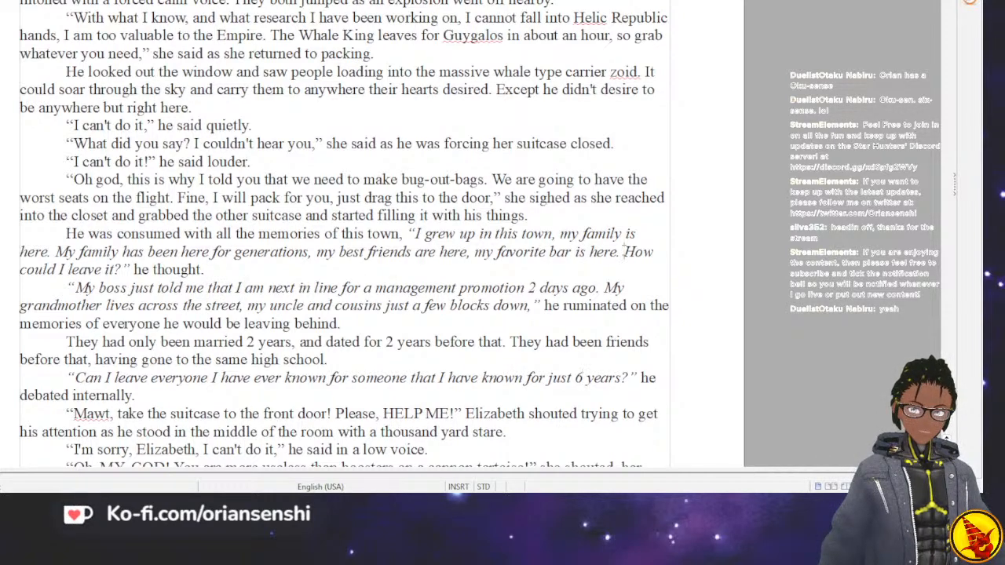
# Insert a blank line above the chapter heading “9” to push it onto the next page, and save the document.
pyautogui.click(625, 251)
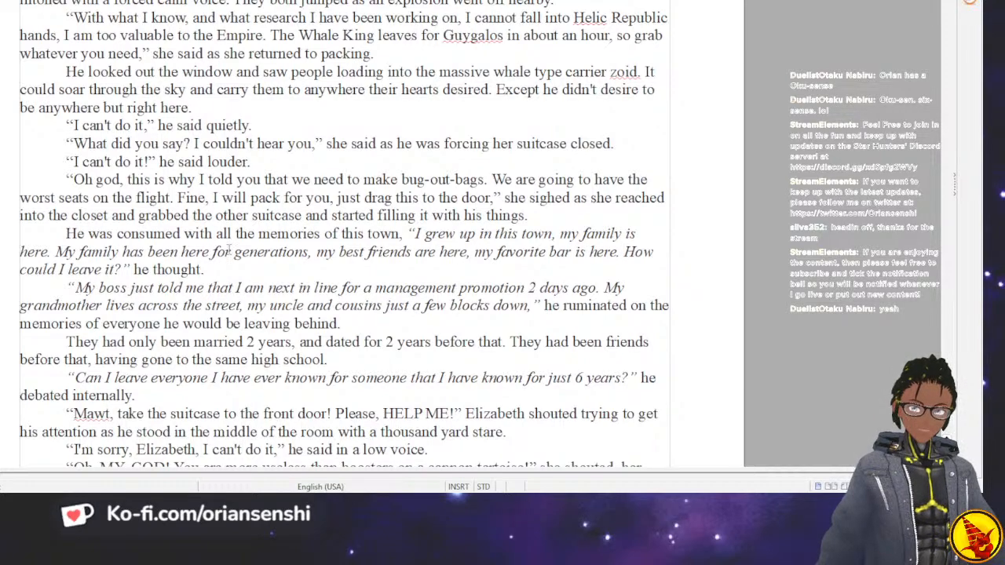
pyautogui.scroll(-15, 235, 240)
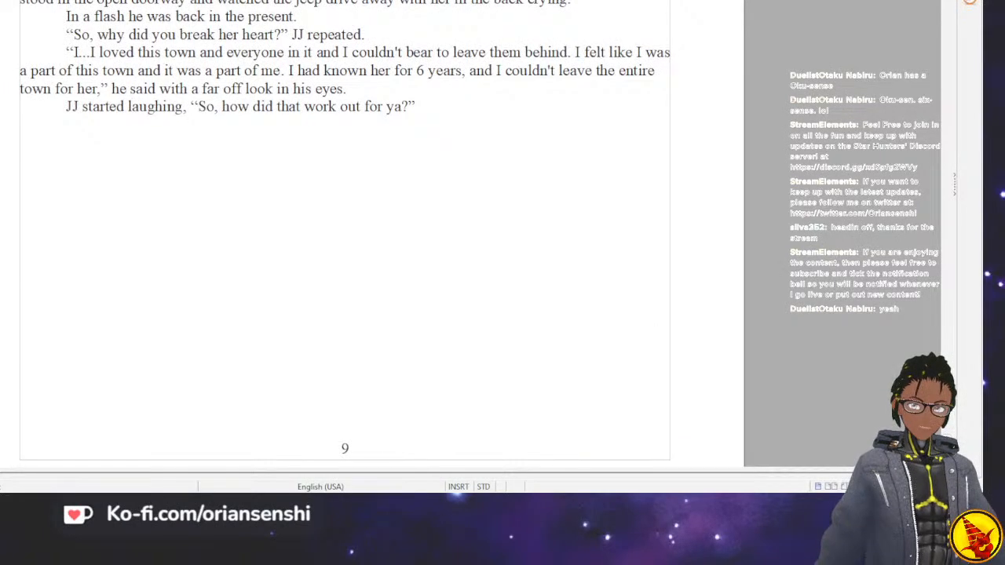
pyautogui.scroll(15, 280, 146)
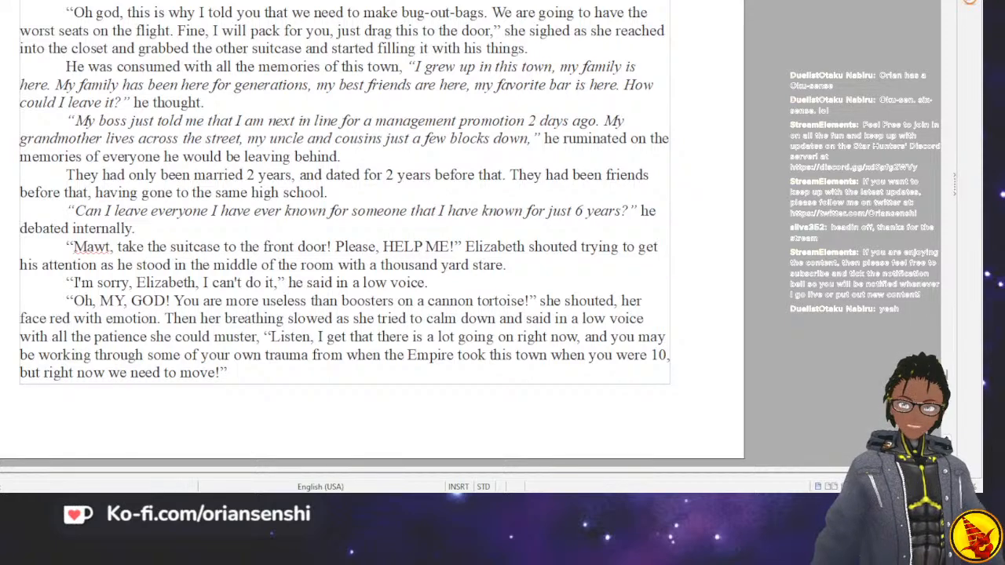
pyautogui.moveTo(947, 377); pyautogui.dragTo(947, 399)
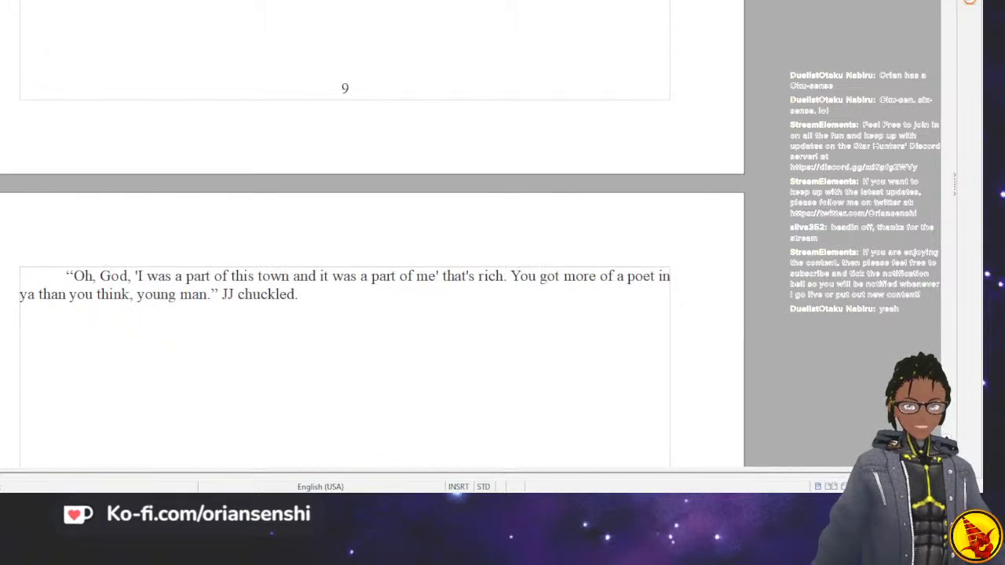
pyautogui.click(333, 93)
pyautogui.press('Return')
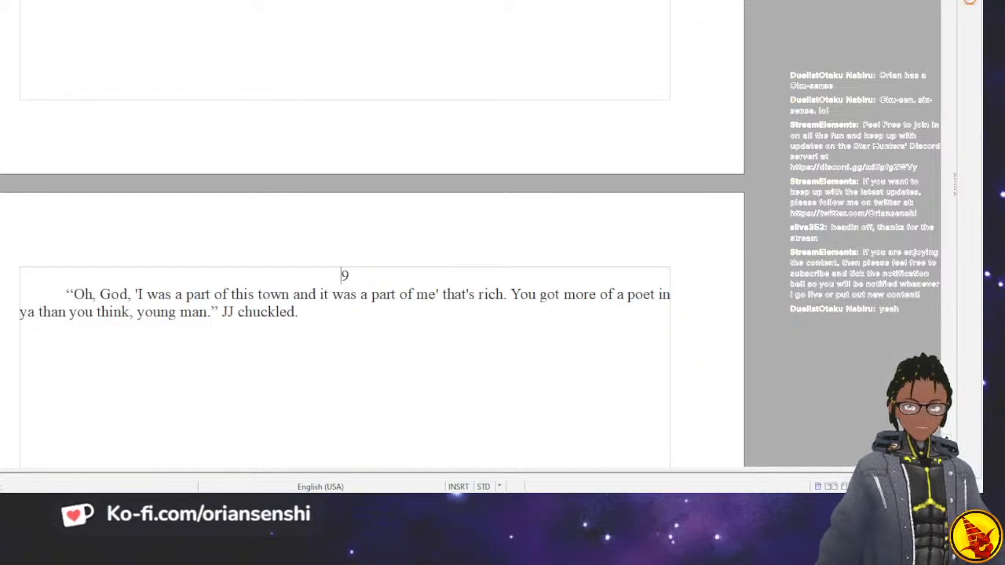
pyautogui.hotkey('ctrl', 's')
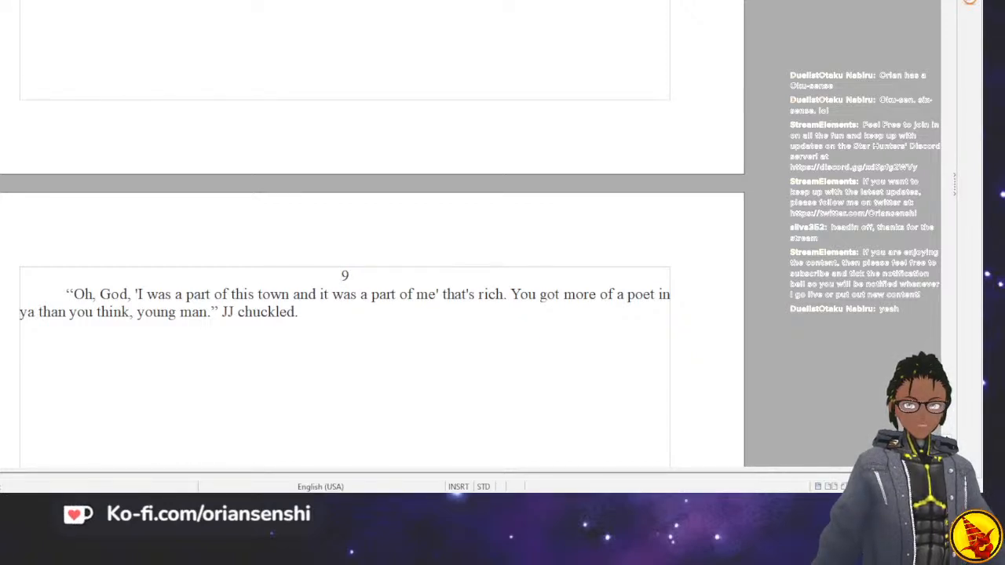